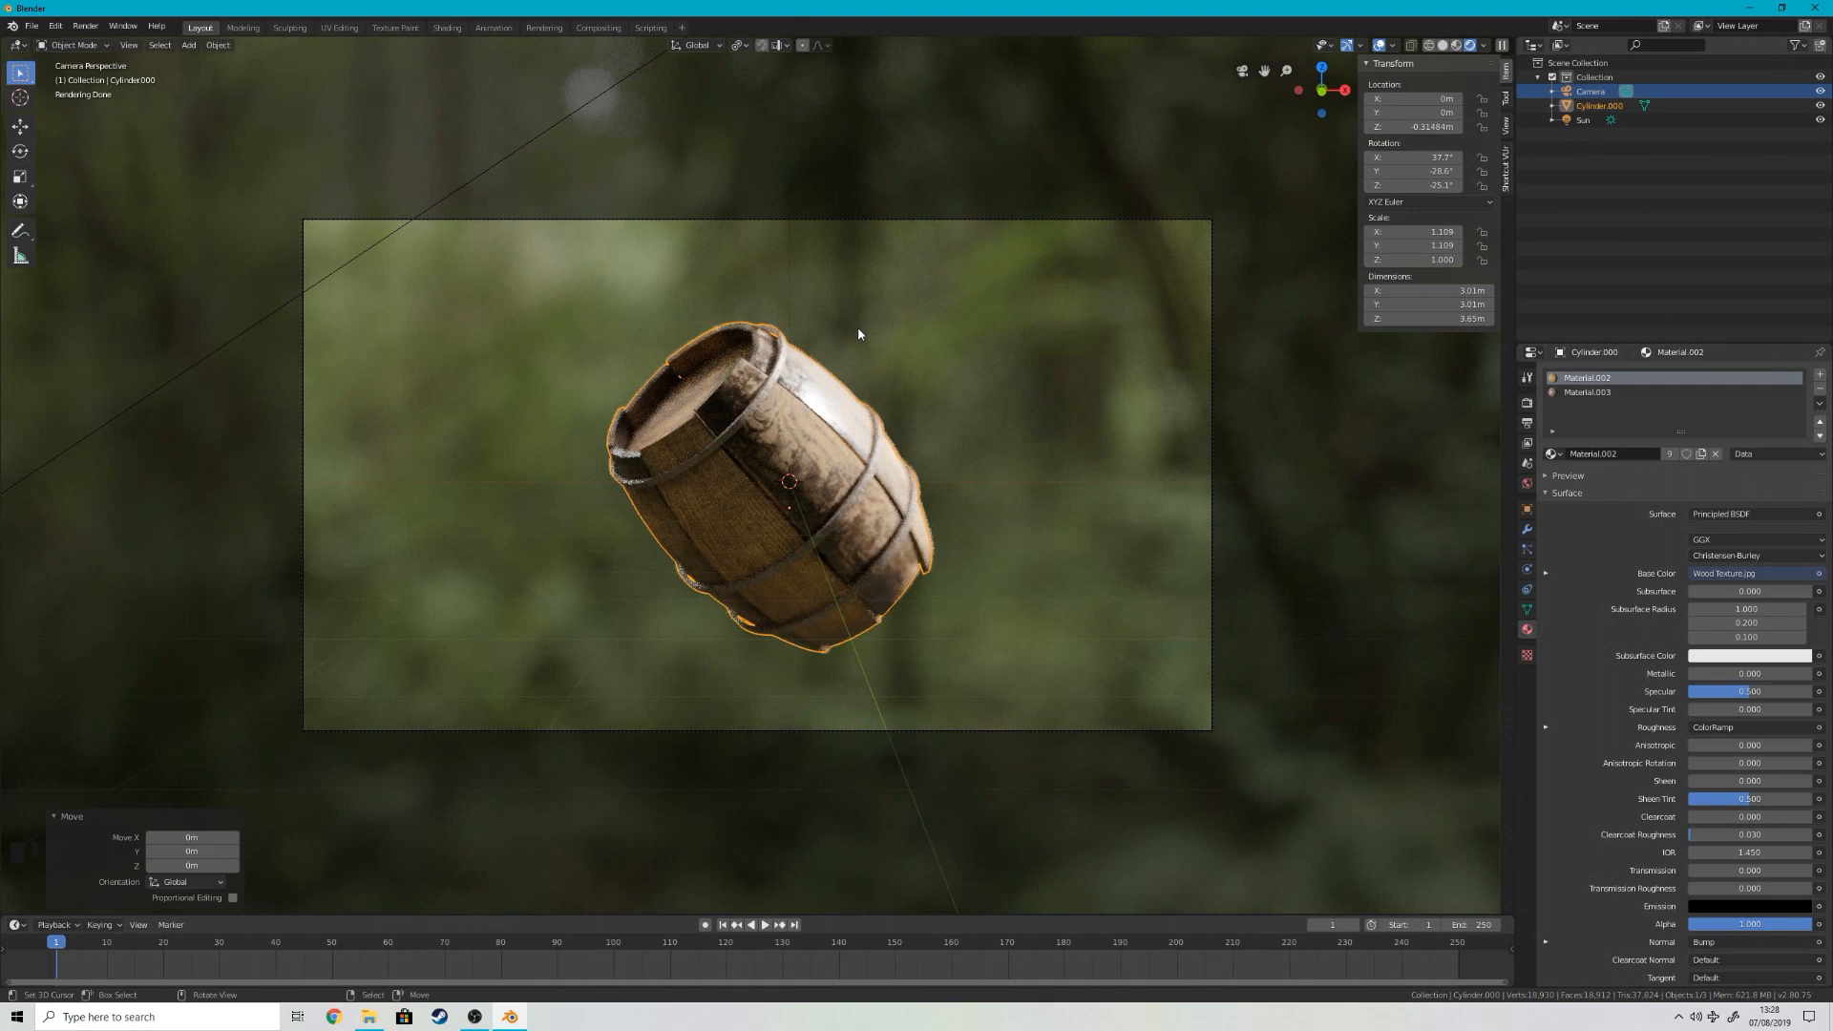
# Step: Start a new General file and discard the unsaved changes to the current barrel scene
pyautogui.click(32, 26)
pyautogui.moveTo(86, 42)
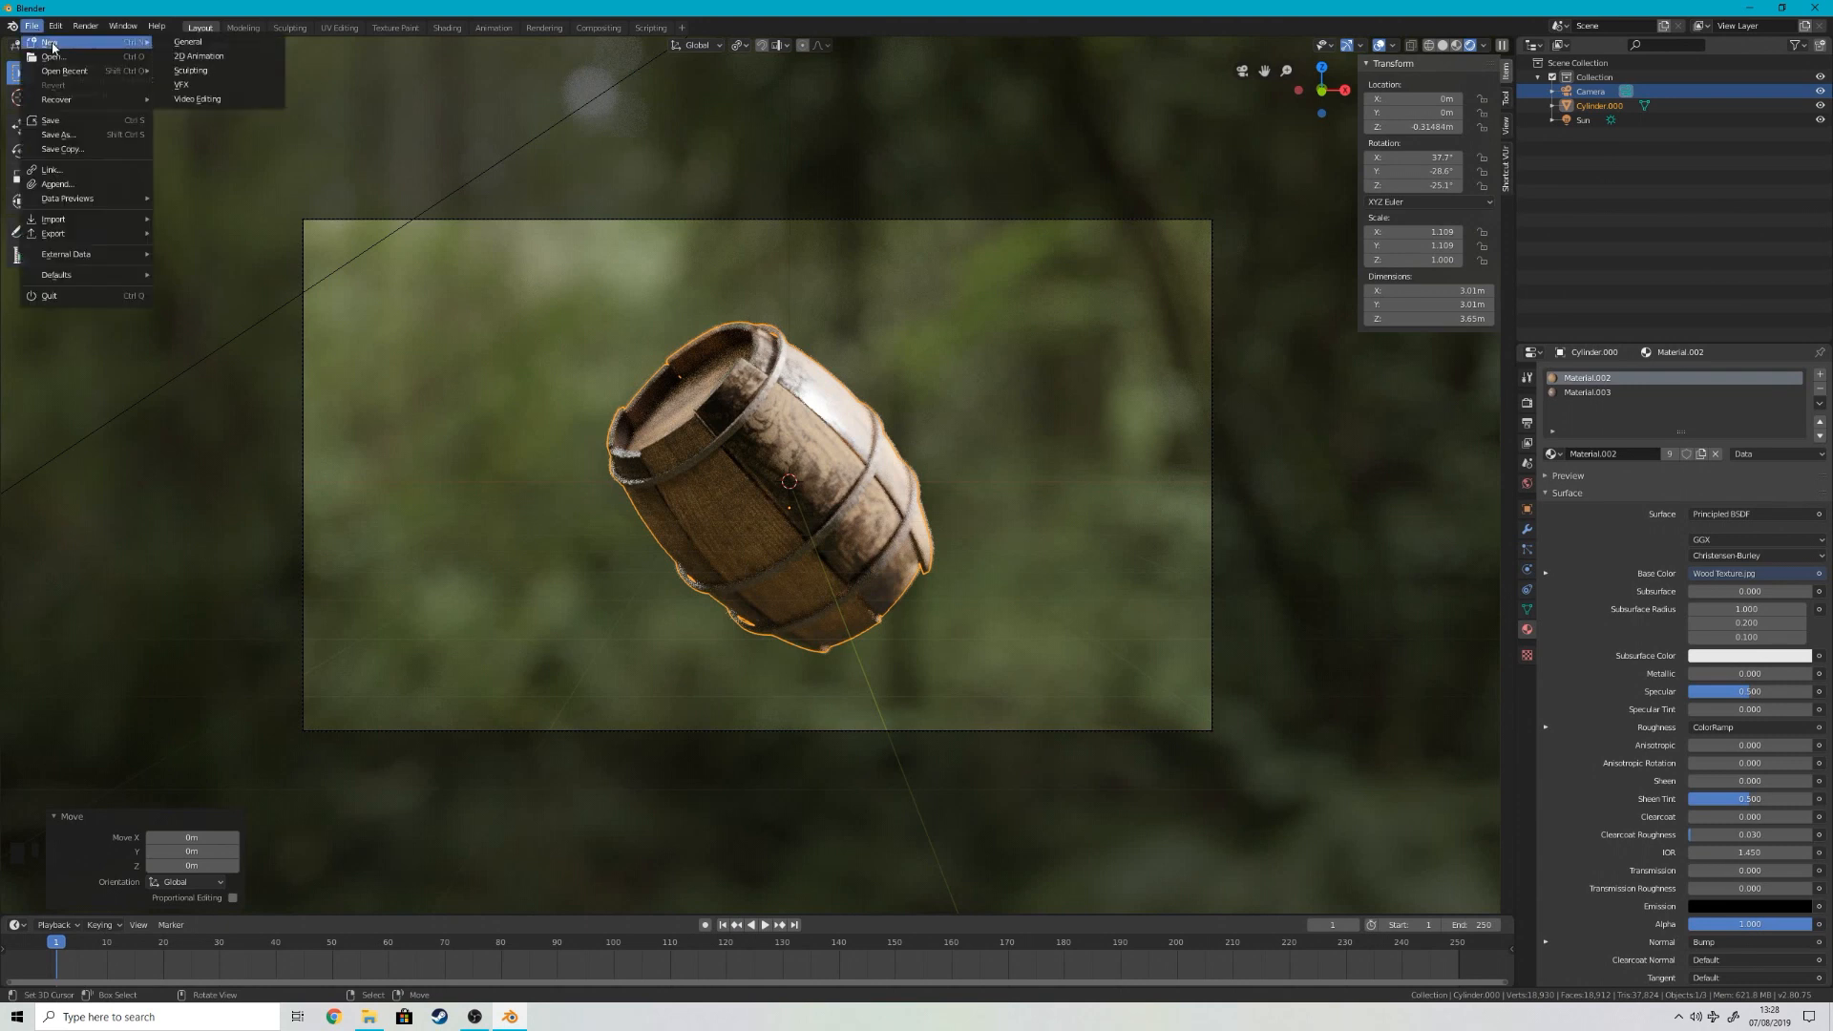
pyautogui.click(207, 42)
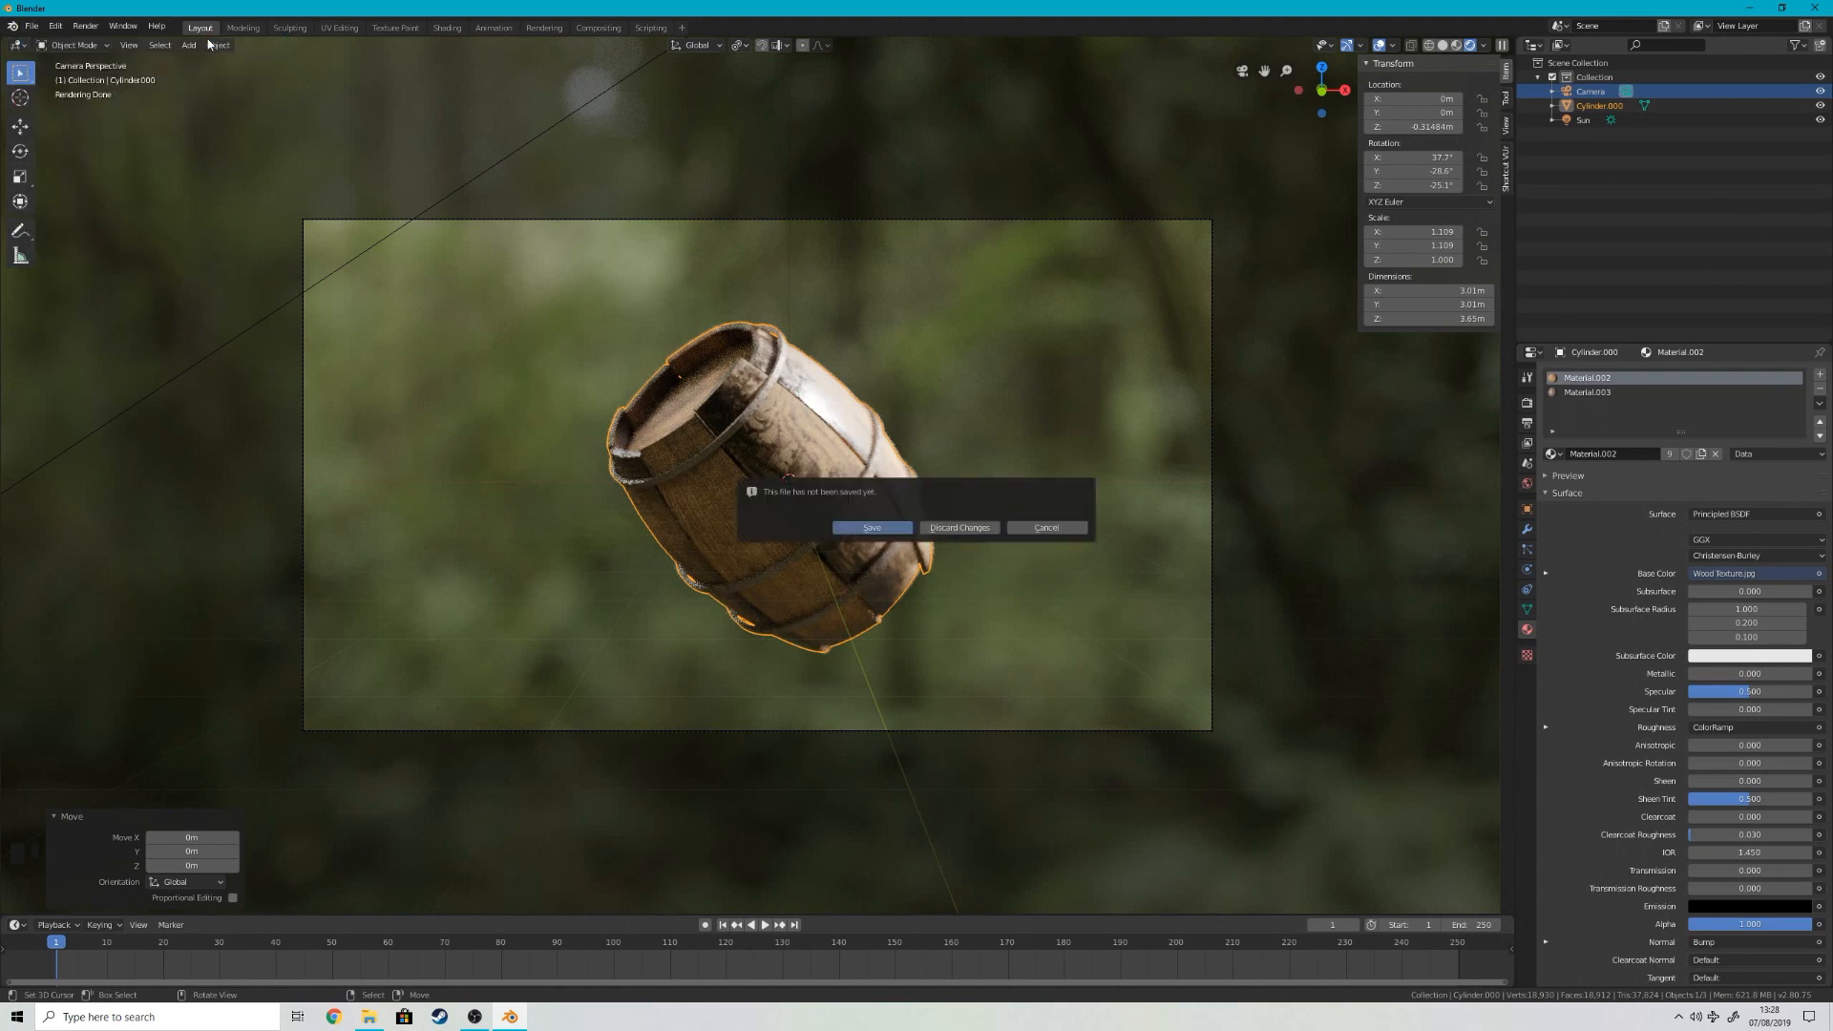
pyautogui.click(954, 530)
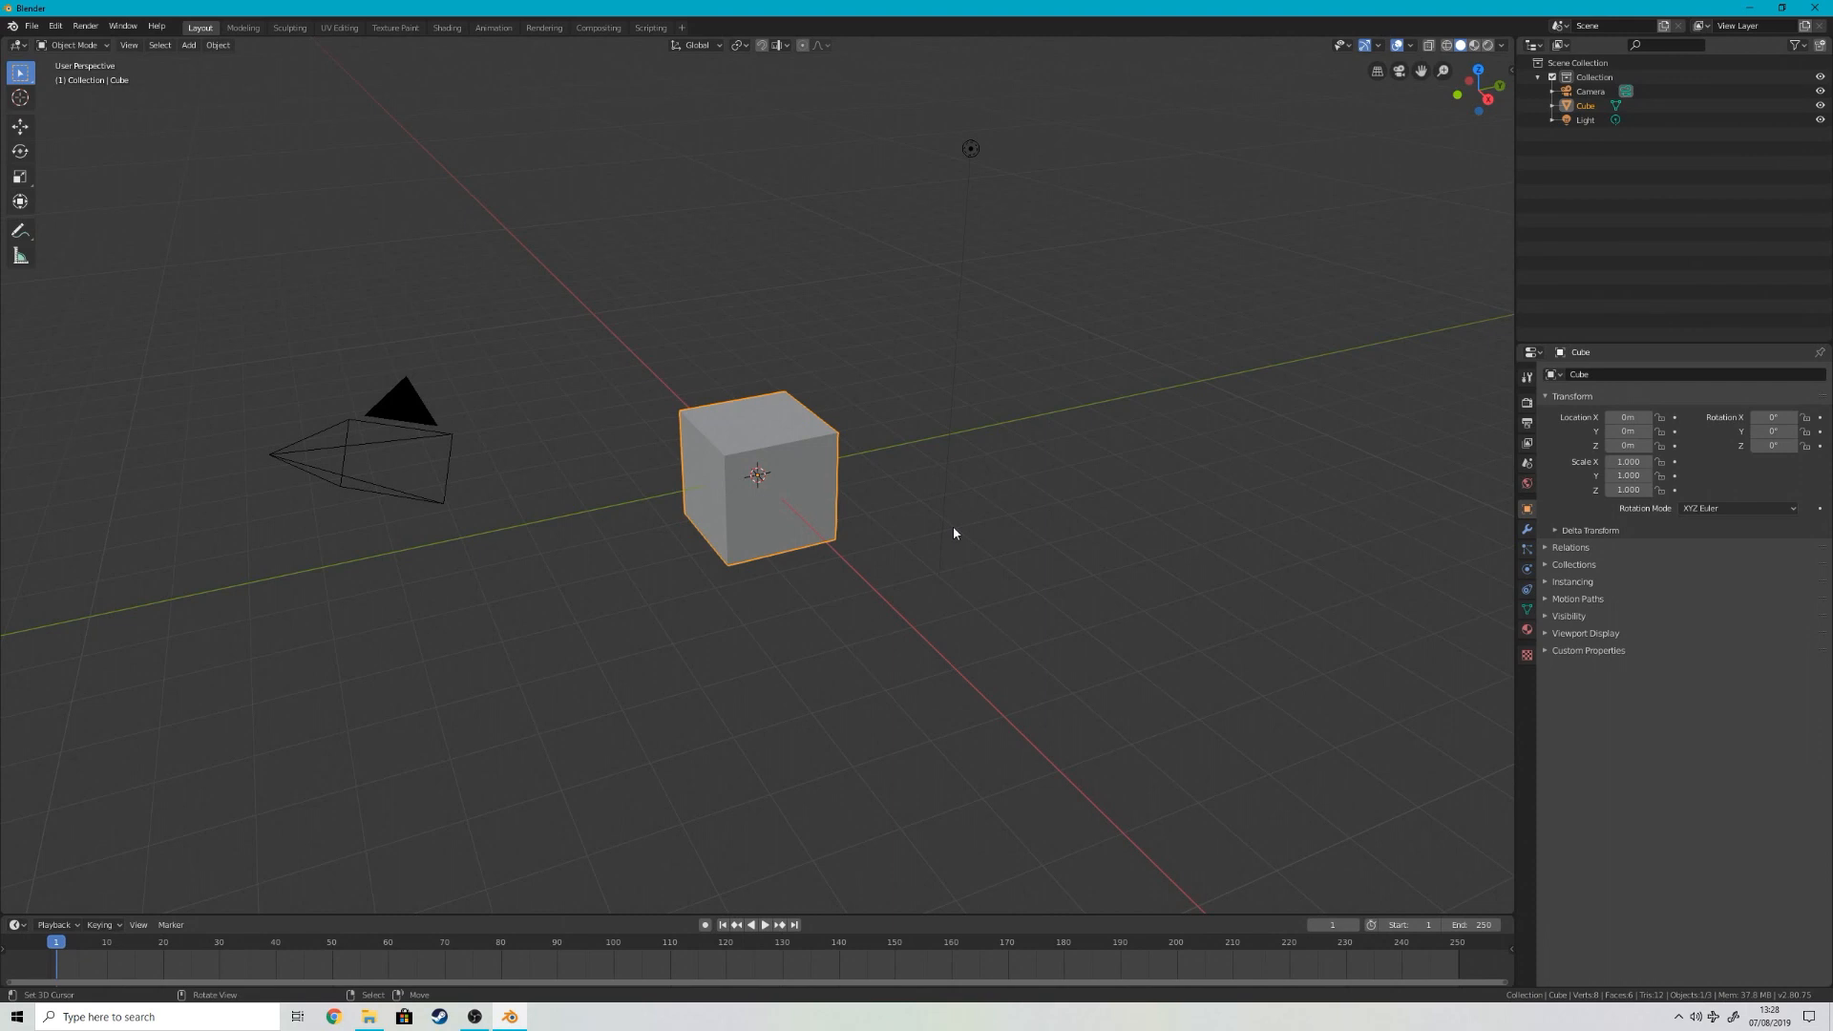
# Step: Delete all the default objects from the new scene
pyautogui.press('a')
pyautogui.press('x')
pyautogui.click(1228, 423)
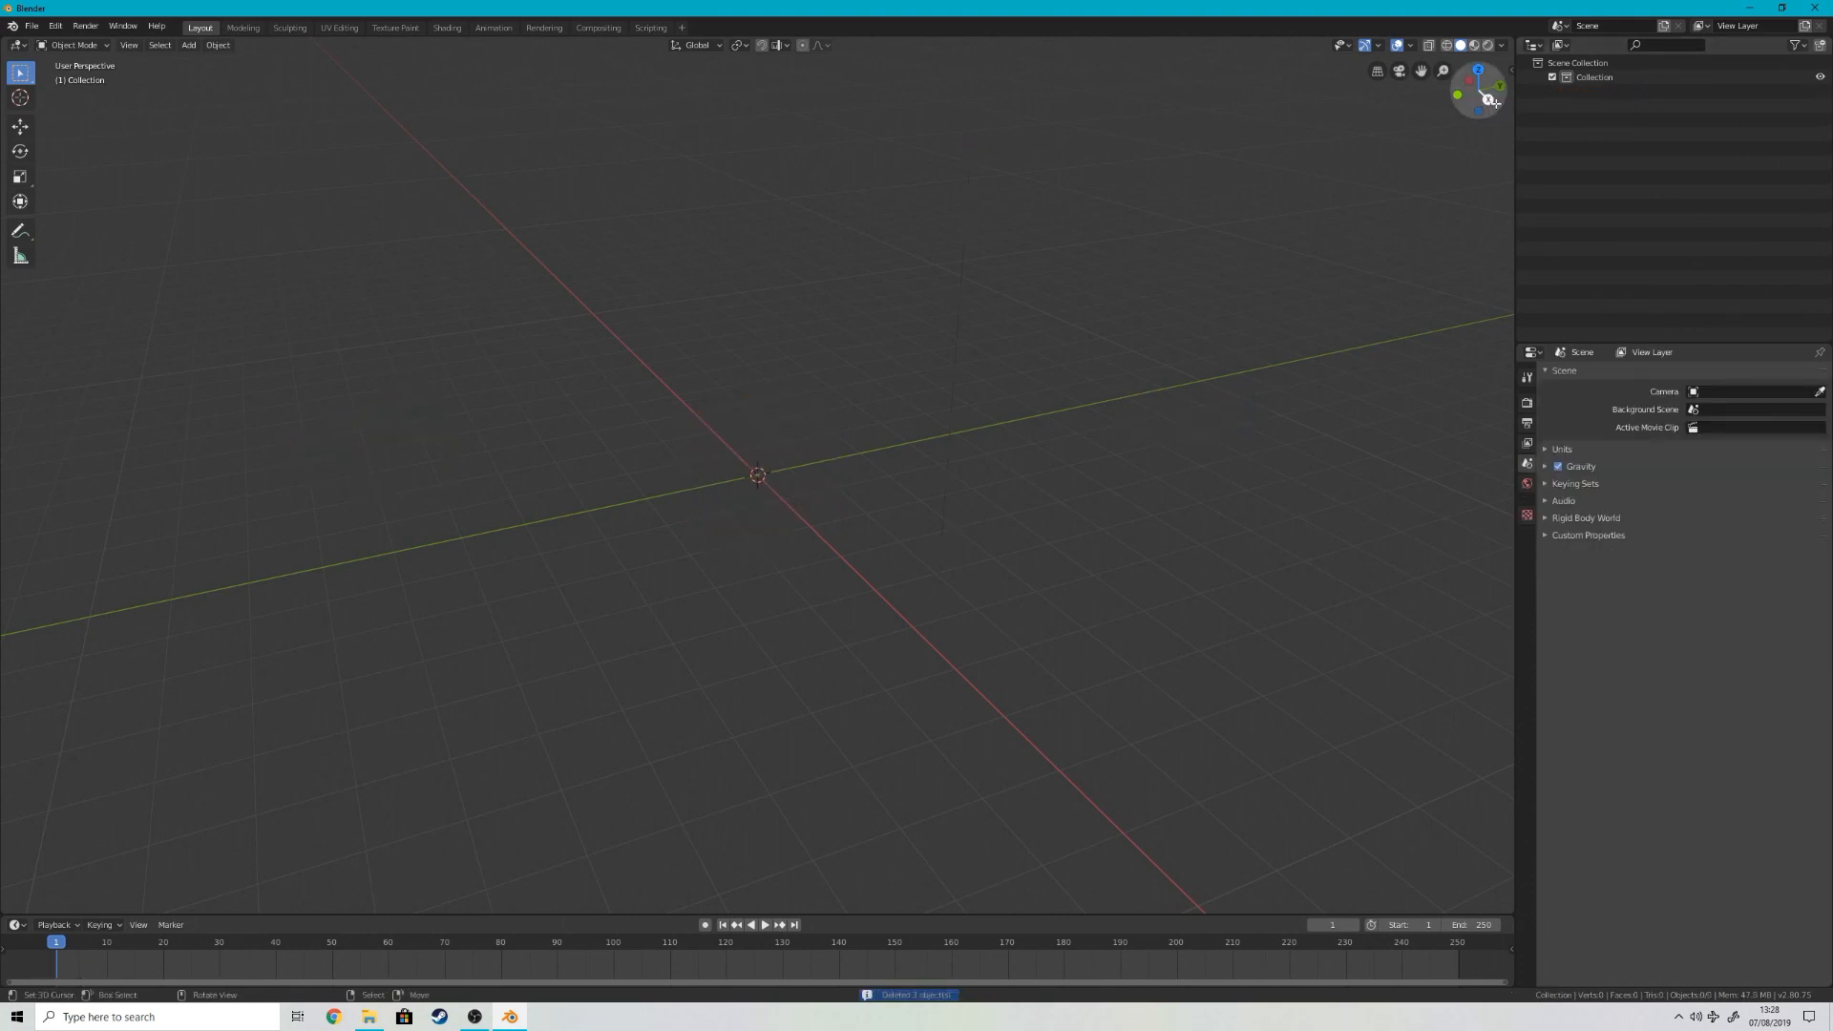
# Step: Dock the Shortcut VUr overlay to the Left and start it
pyautogui.click(1508, 67)
pyautogui.click(1506, 134)
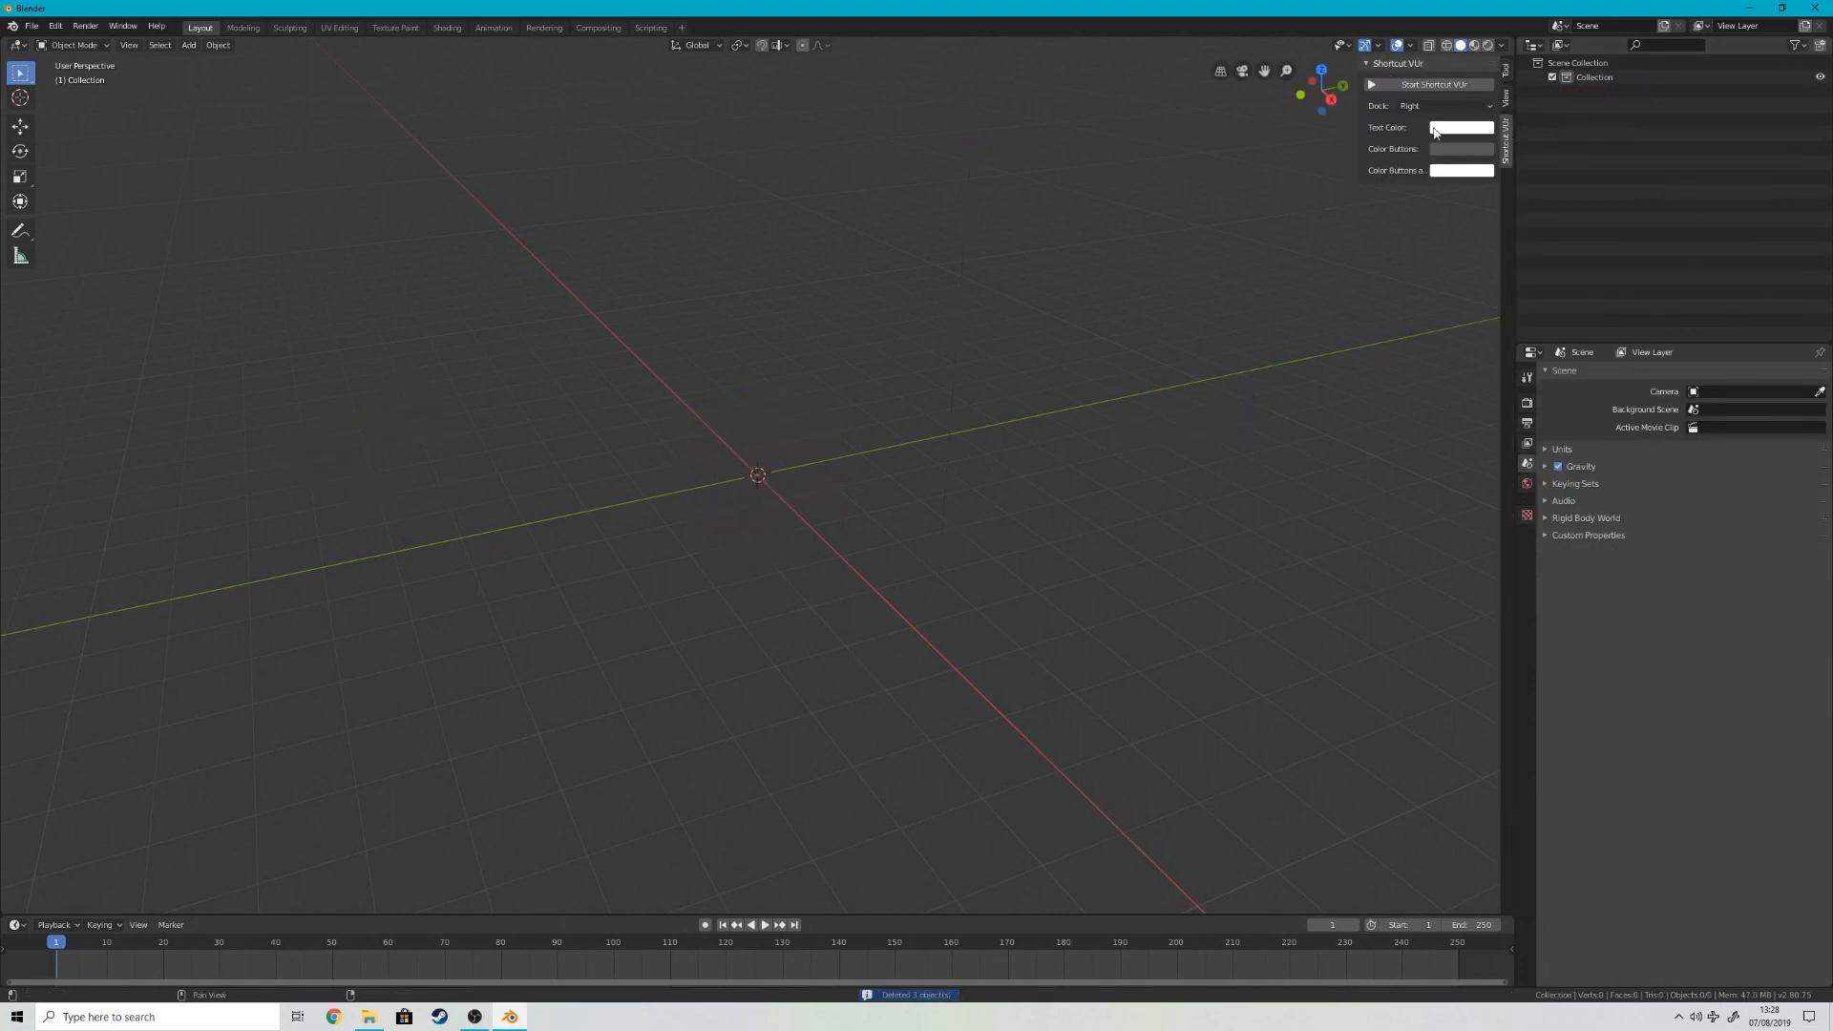
pyautogui.click(1421, 108)
pyautogui.click(1421, 124)
pyautogui.click(1432, 85)
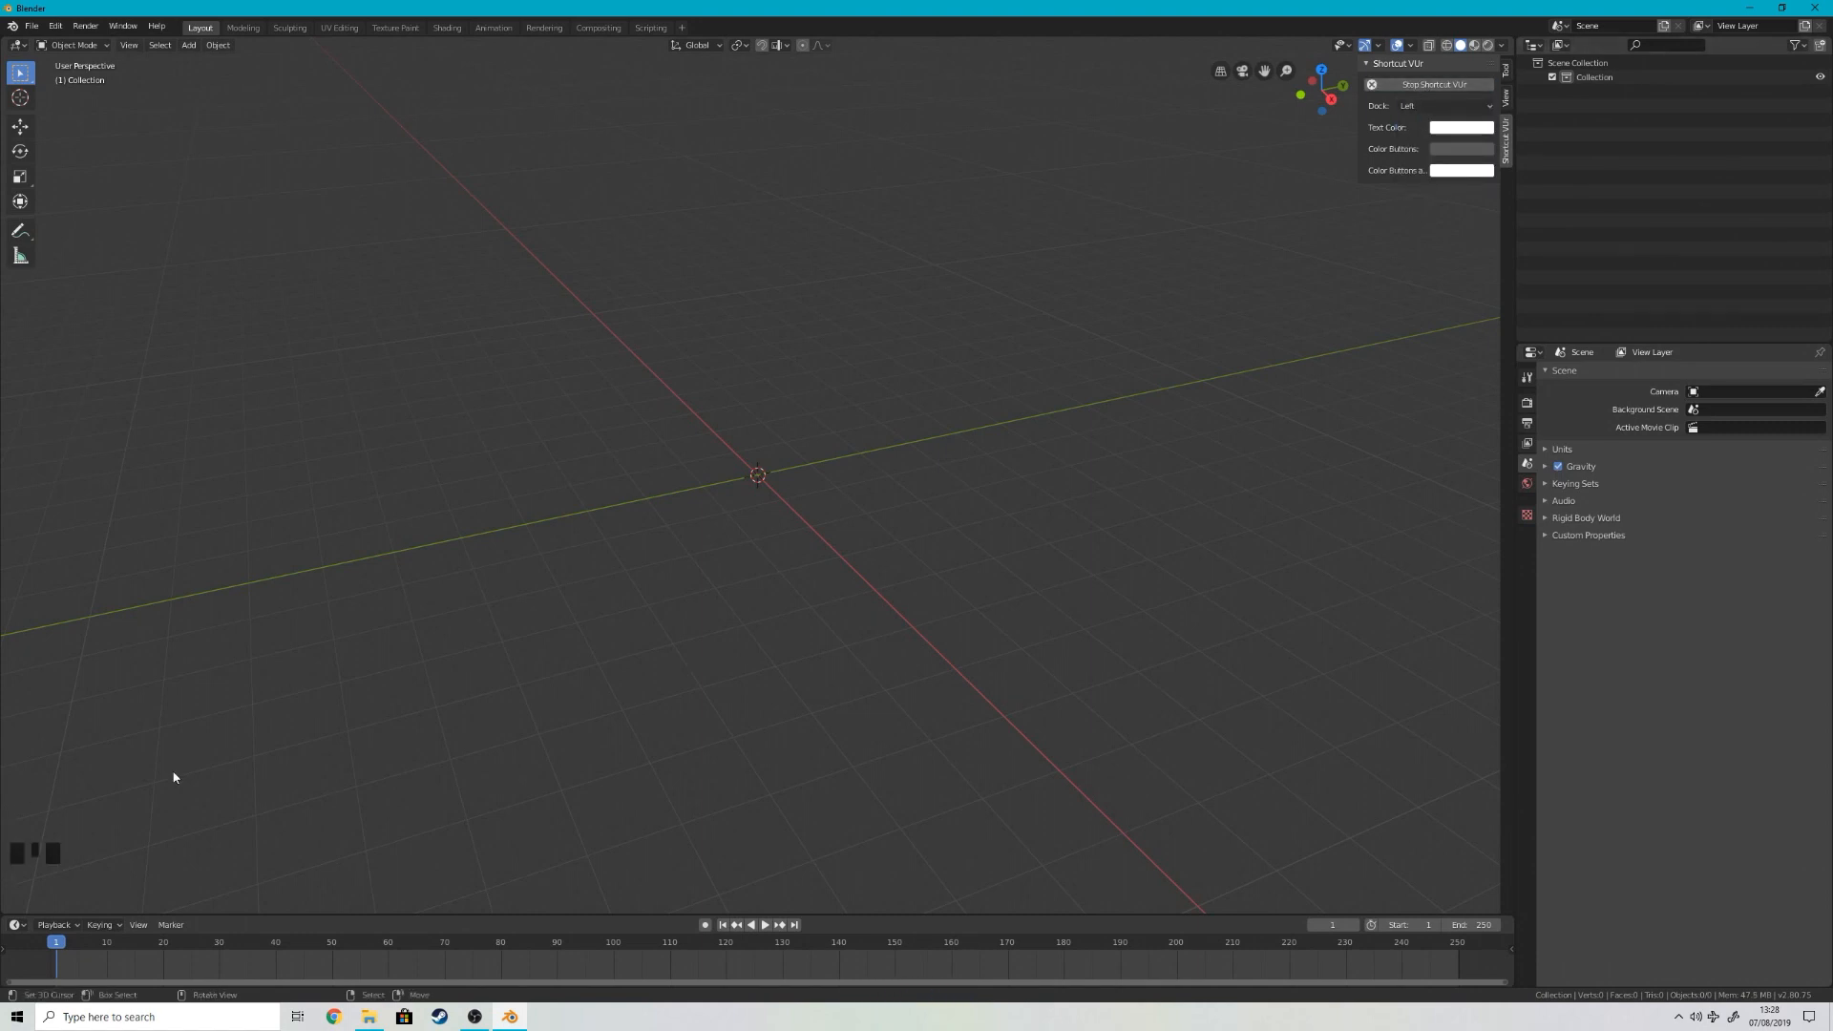
pyautogui.scroll(-2, 558, 523)
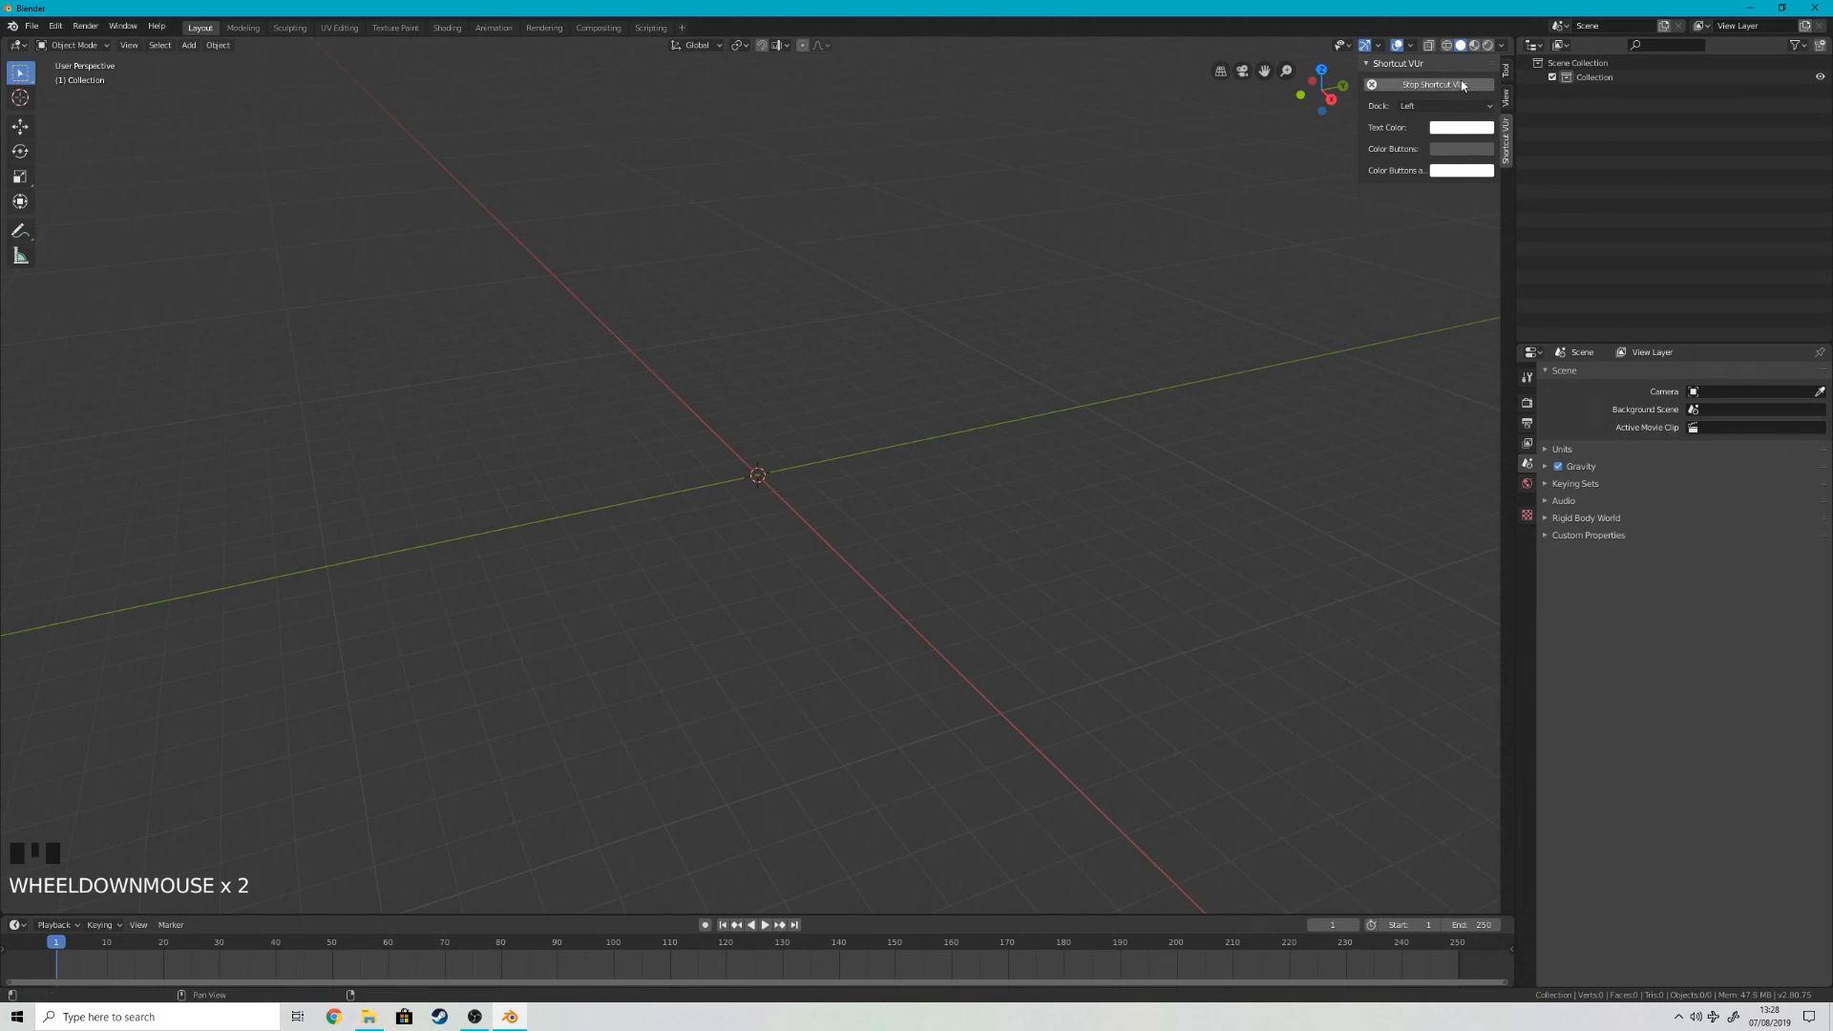
pyautogui.click(1507, 69)
# Step: In front view, add a cylinder mesh at the origin with 16 vertices
pyautogui.press('KP_1')
pyautogui.scroll(6, 772, 510)
pyautogui.hotkey('shift', 'a')
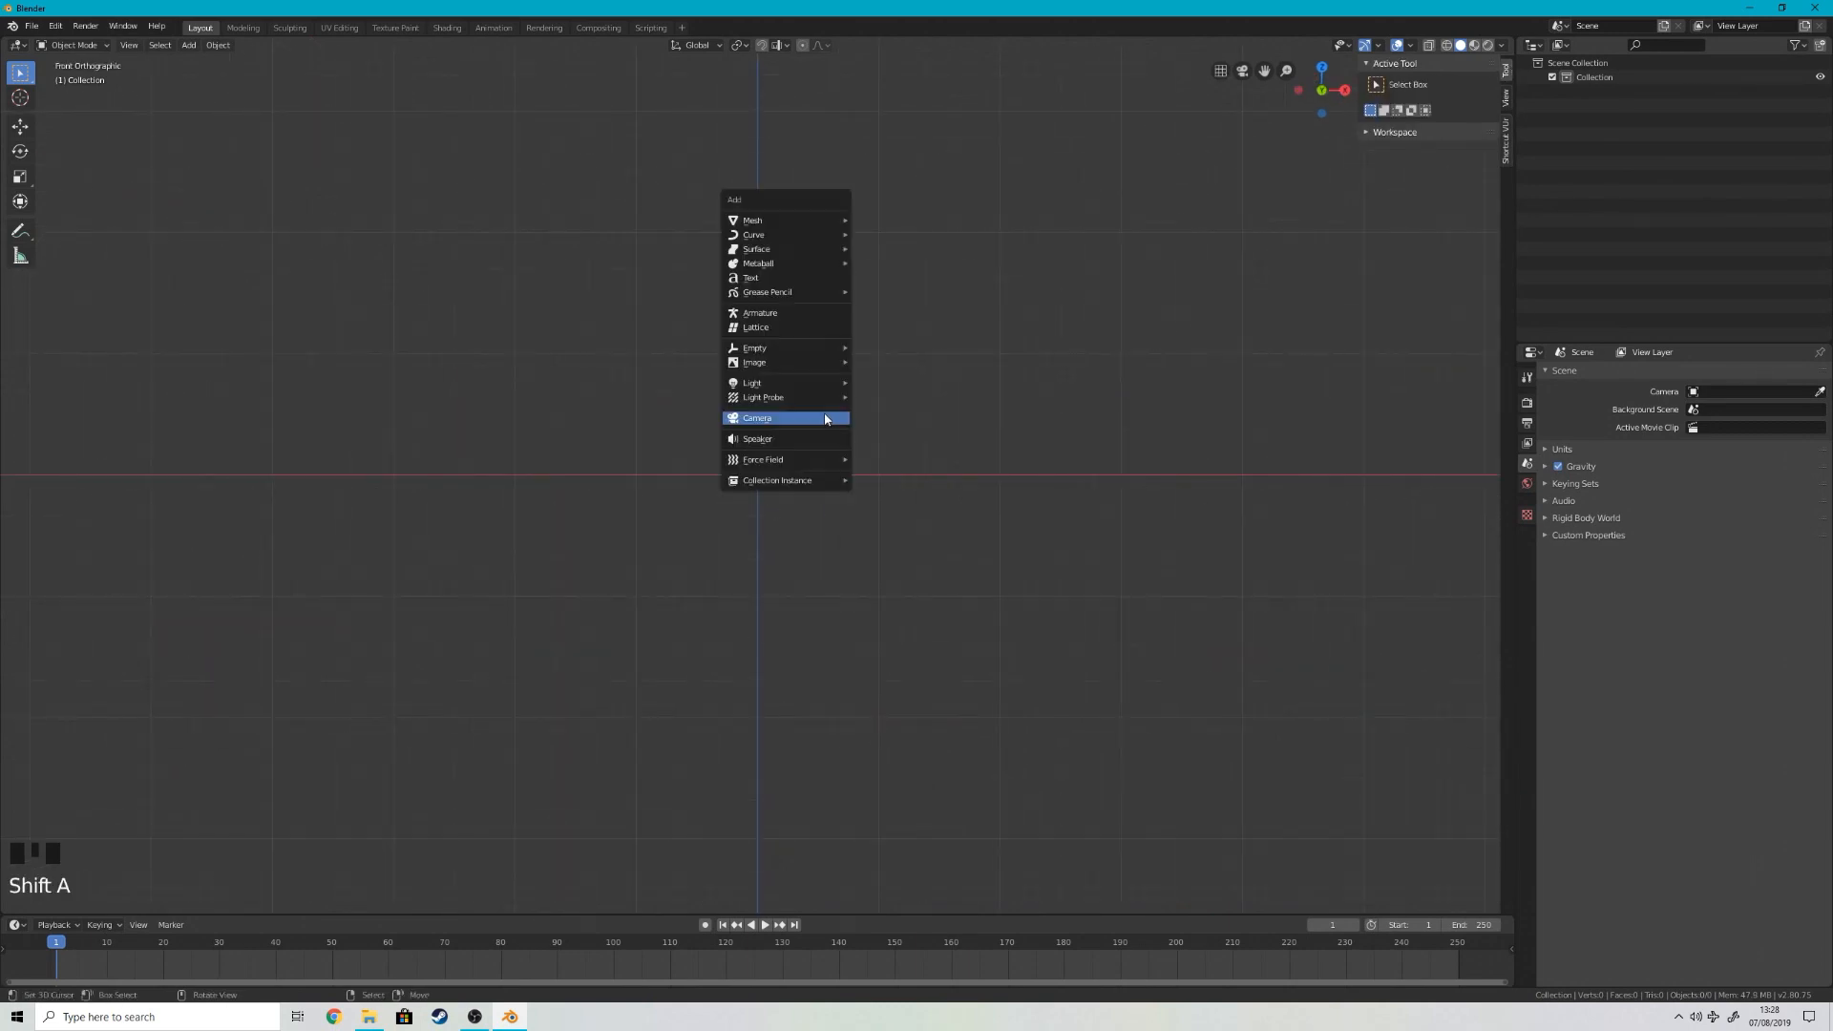
pyautogui.moveTo(792, 221)
pyautogui.click(914, 295)
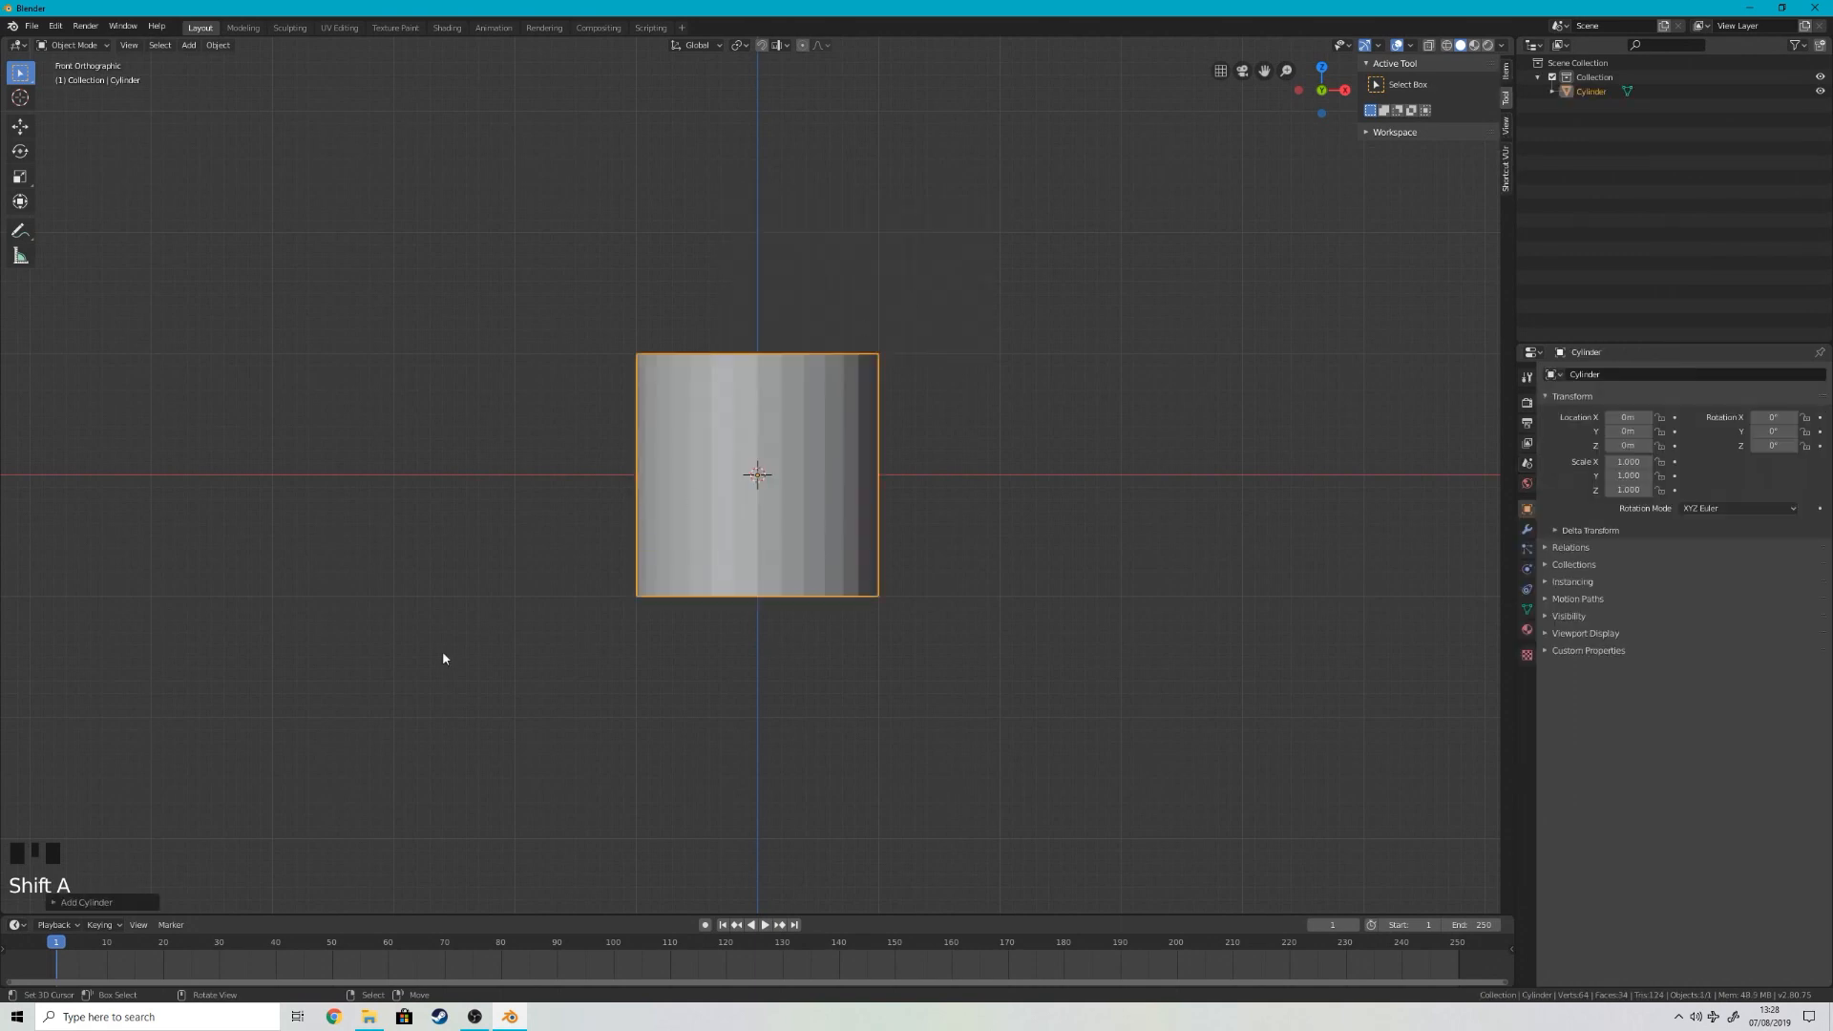
pyautogui.click(113, 907)
pyautogui.click(208, 731)
pyautogui.write('16')
pyautogui.press('Return')
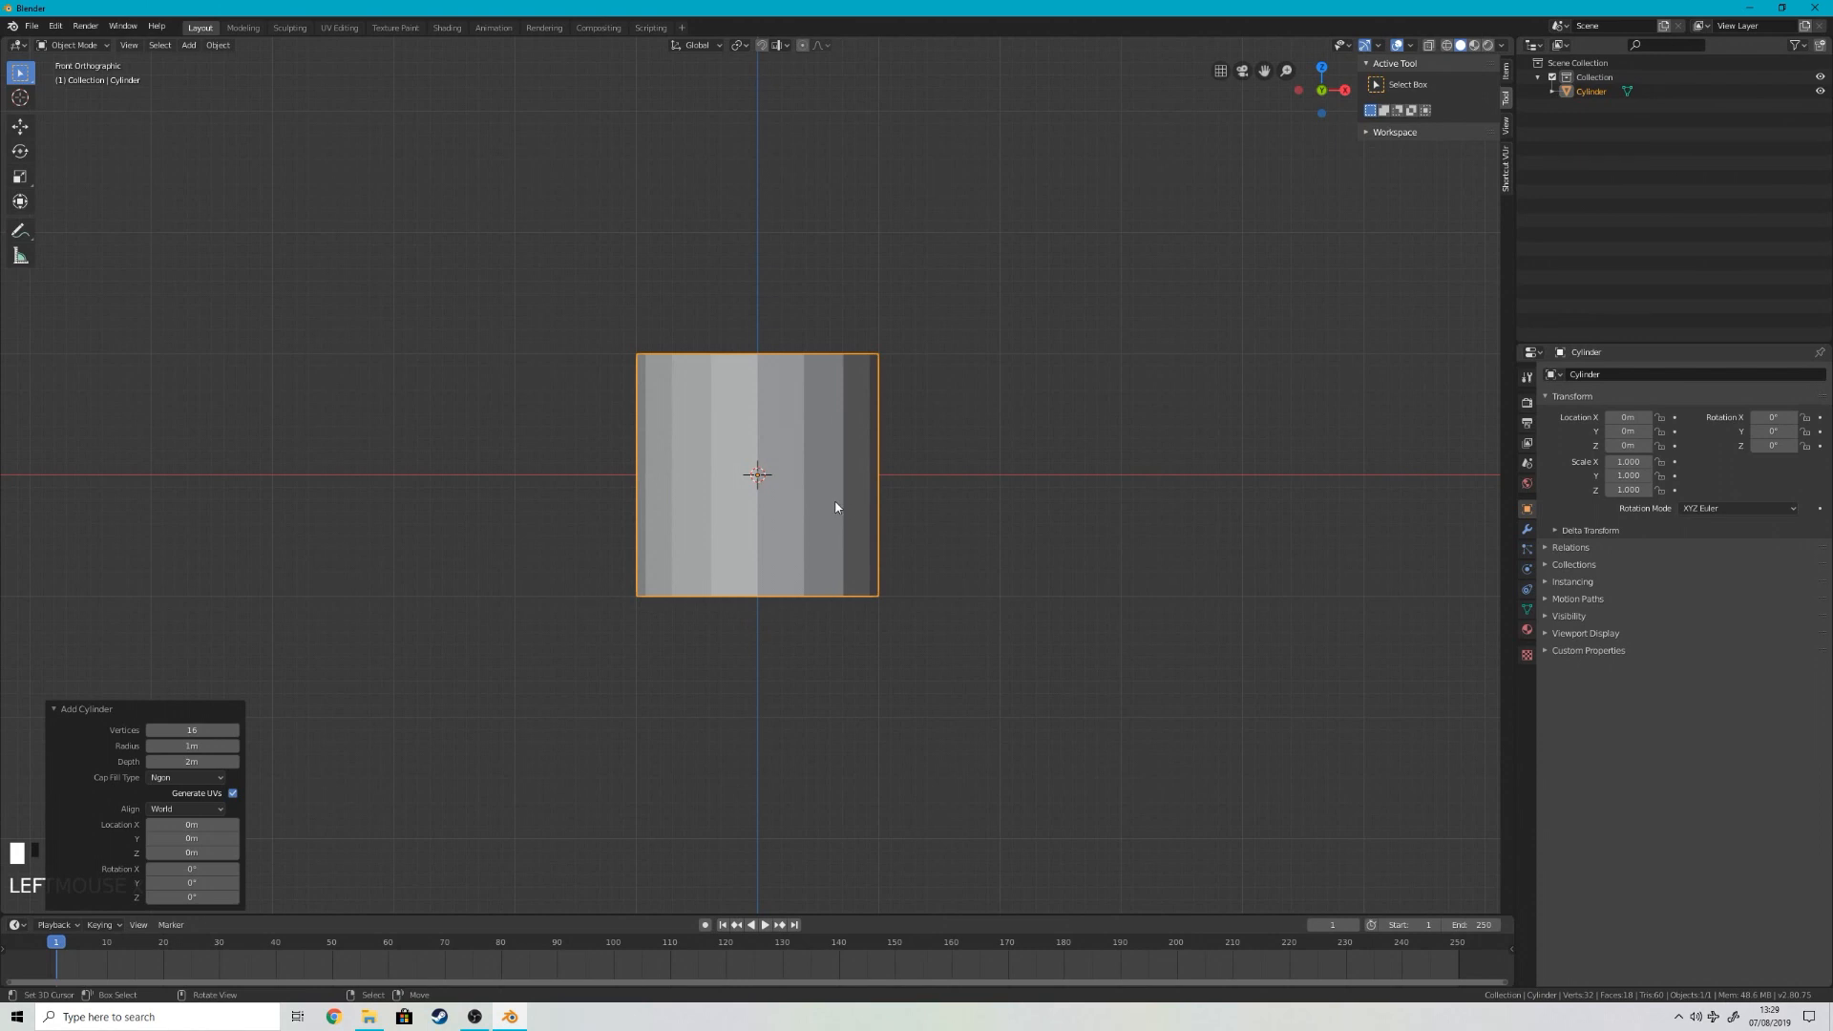
# Step: Scale the cylinder along Z by a factor of about 1.67
pyautogui.rightClick(864, 401)
pyautogui.press('s')
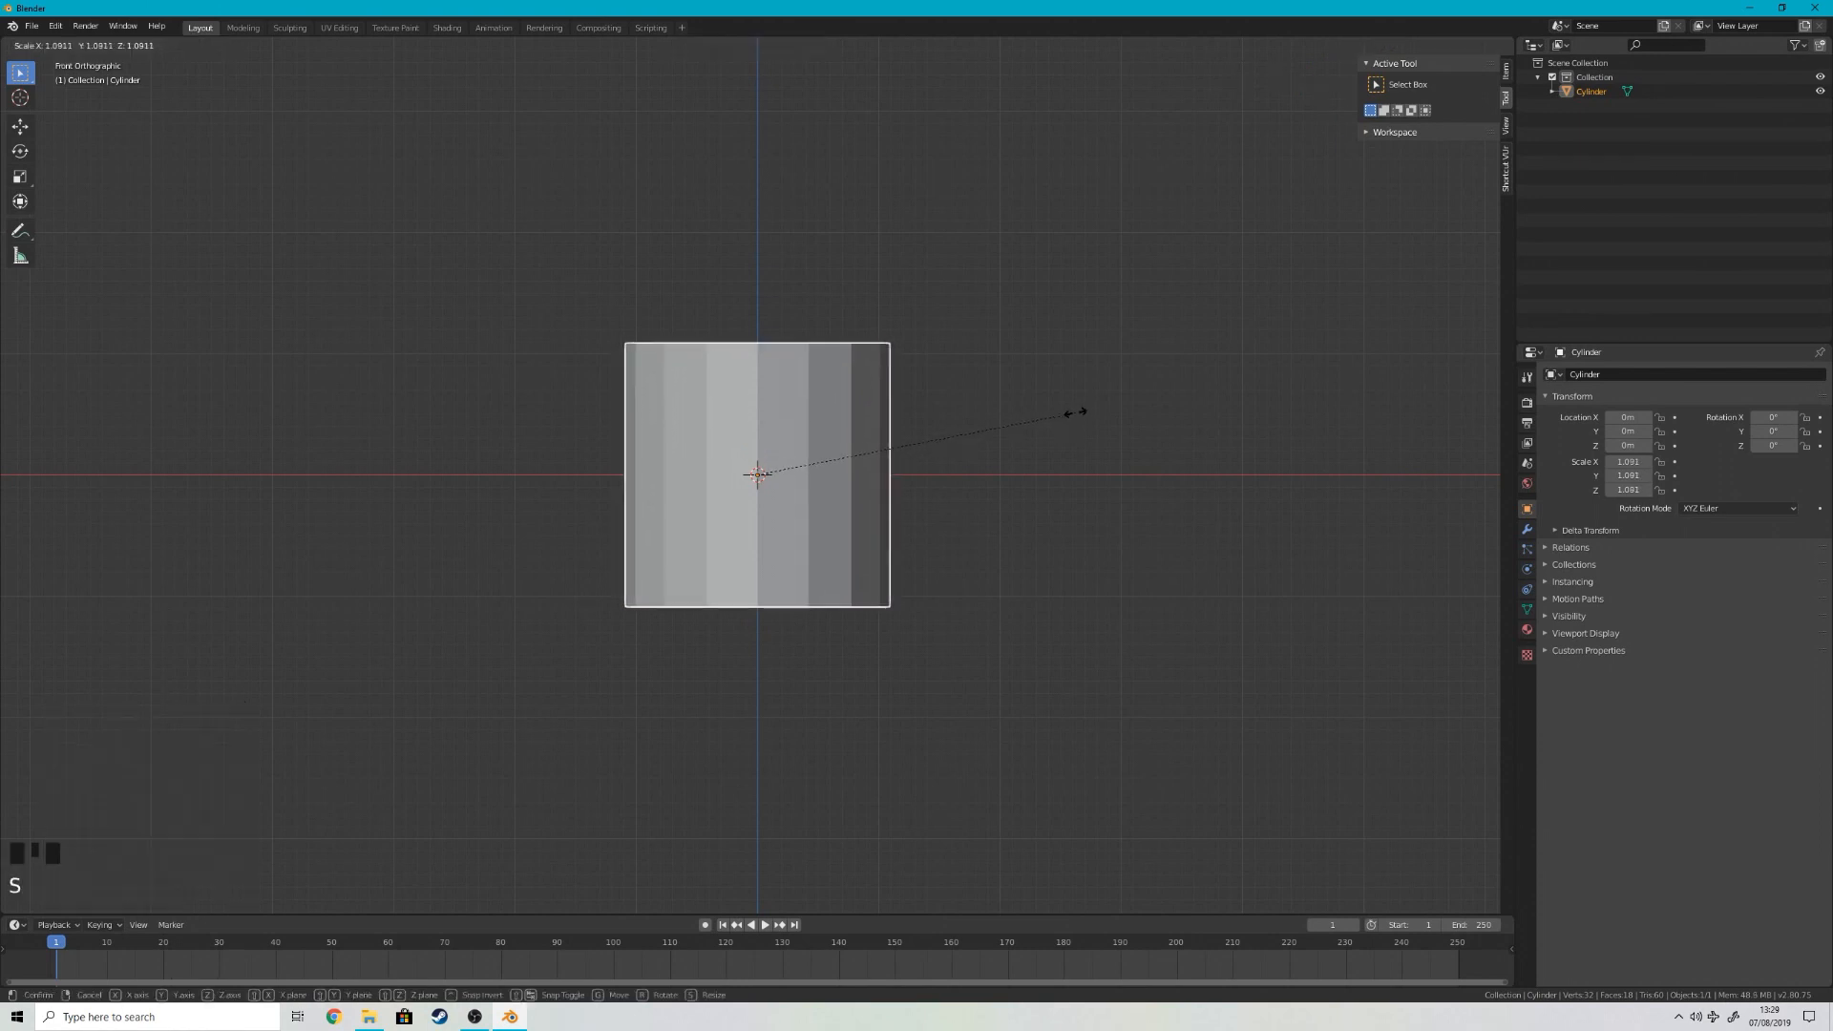
pyautogui.press('z')
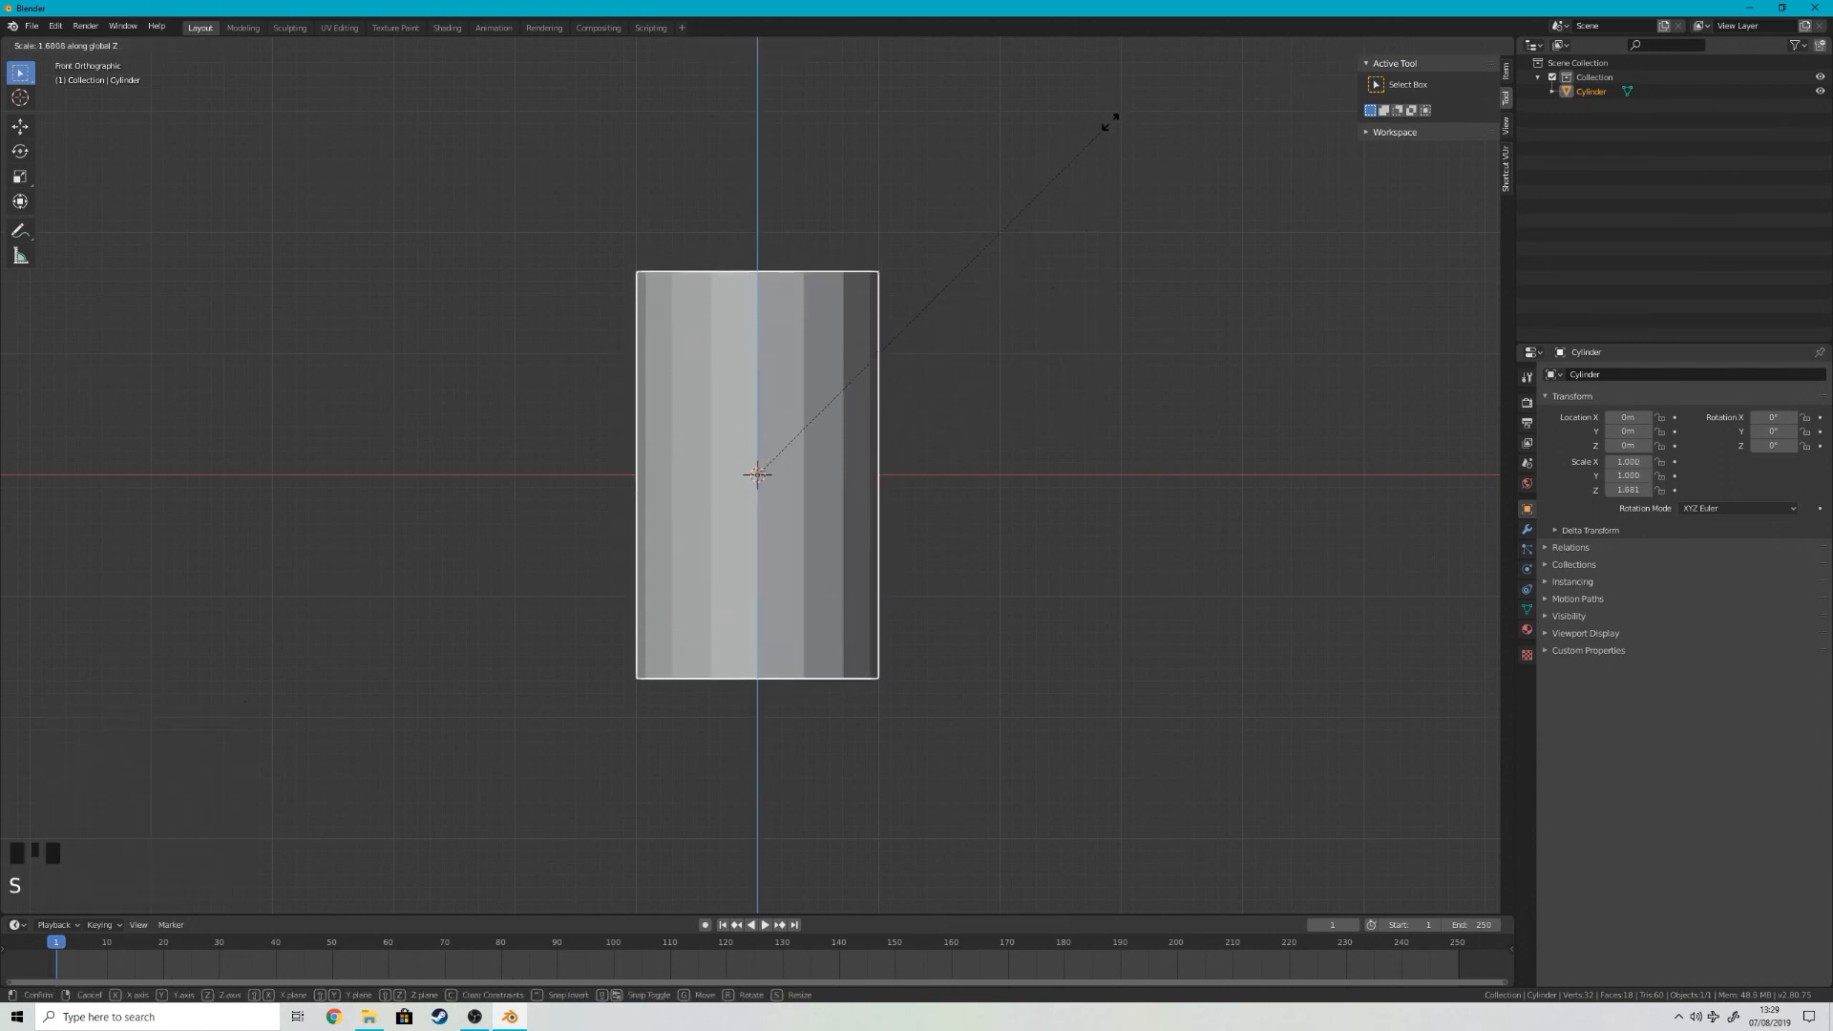
pyautogui.click(1105, 114)
# Step: Cut four evenly spaced horizontal edge loops around the cylinder in Edit Mode
pyautogui.press('Tab')
pyautogui.hotkey('ctrl', 'r')
pyautogui.scroll(3, 835, 451)
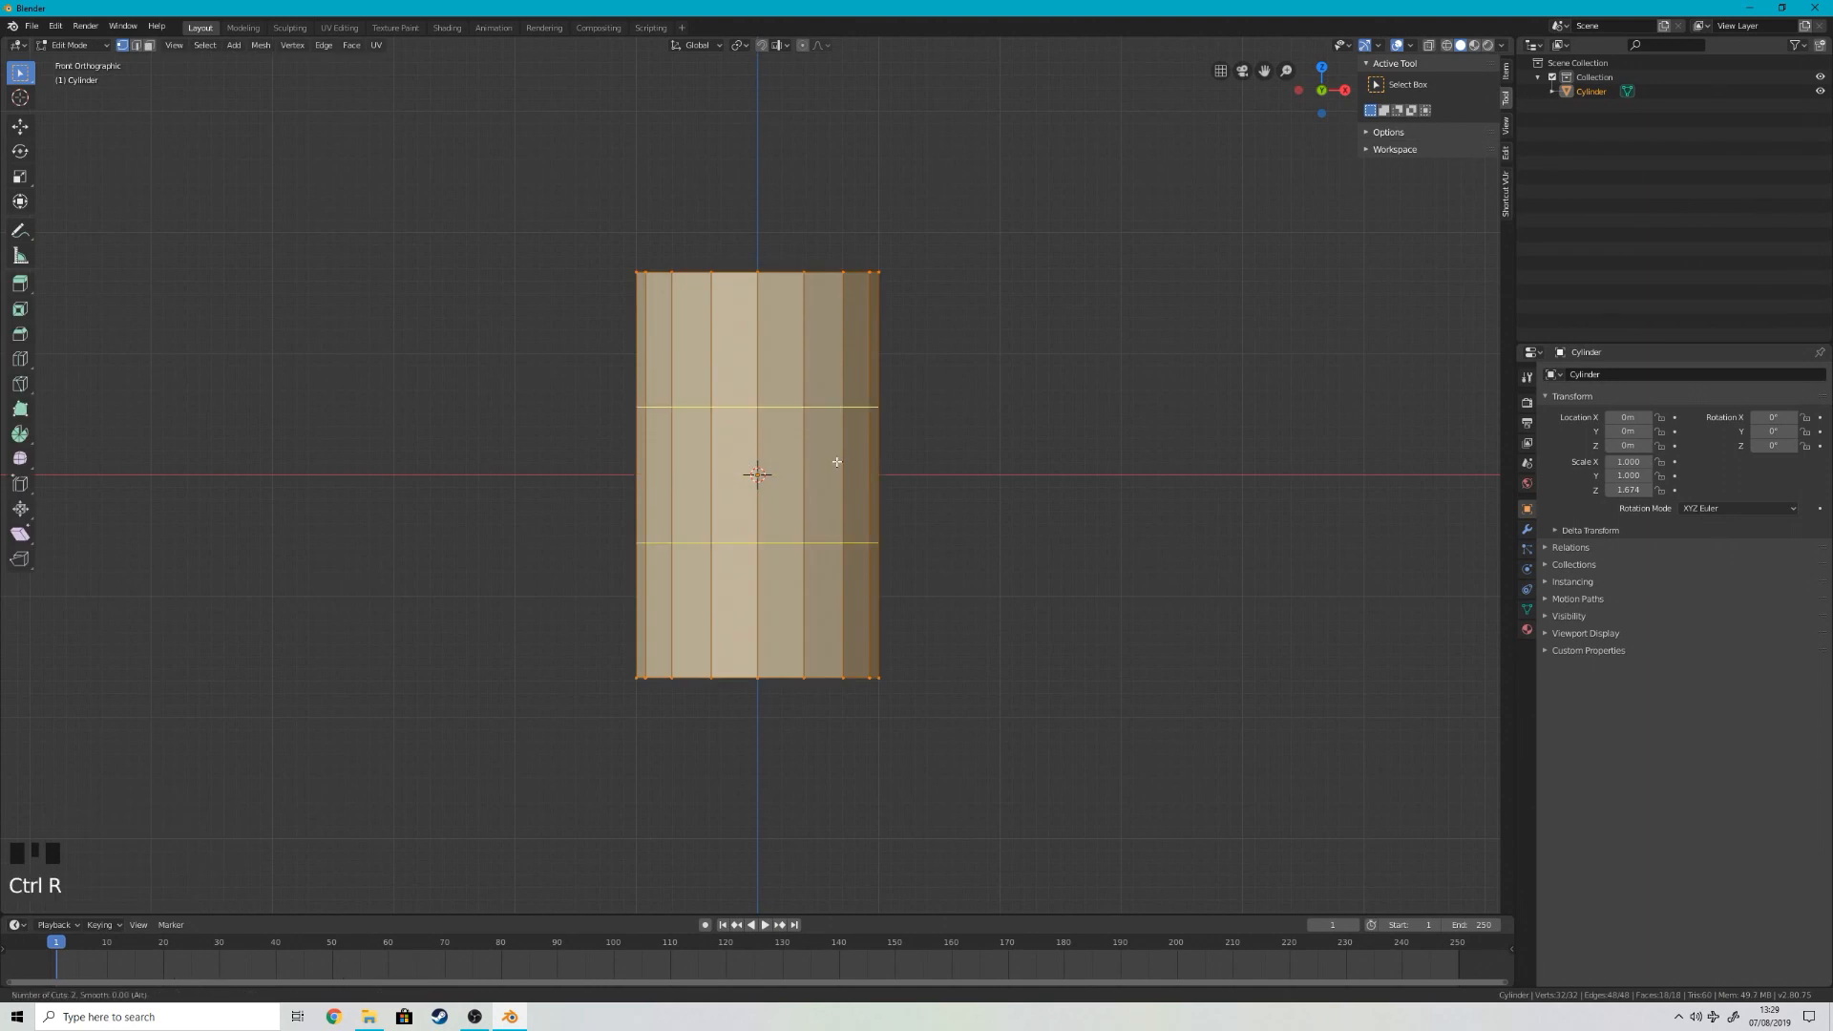
pyautogui.click(832, 457)
pyautogui.click(832, 457)
# Step: Select the two middle horizontal edge loops and enable proportional editing with Smooth falloff
pyautogui.press('2')
pyautogui.keyDown('alt'); pyautogui.keyDown('shift'); pyautogui.rightClick(818, 428); pyautogui.keyUp('shift'); pyautogui.keyUp('alt')
pyautogui.keyDown('alt'); pyautogui.keyDown('shift'); pyautogui.rightClick(802, 500); pyautogui.keyUp('shift'); pyautogui.keyUp('alt')
pyautogui.keyDown('alt'); pyautogui.keyDown('shift'); pyautogui.rightClick(802, 499); pyautogui.keyUp('shift'); pyautogui.keyUp('alt')
pyautogui.keyDown('alt'); pyautogui.keyDown('shift'); pyautogui.rightClick(845, 516); pyautogui.keyUp('shift'); pyautogui.keyUp('alt')
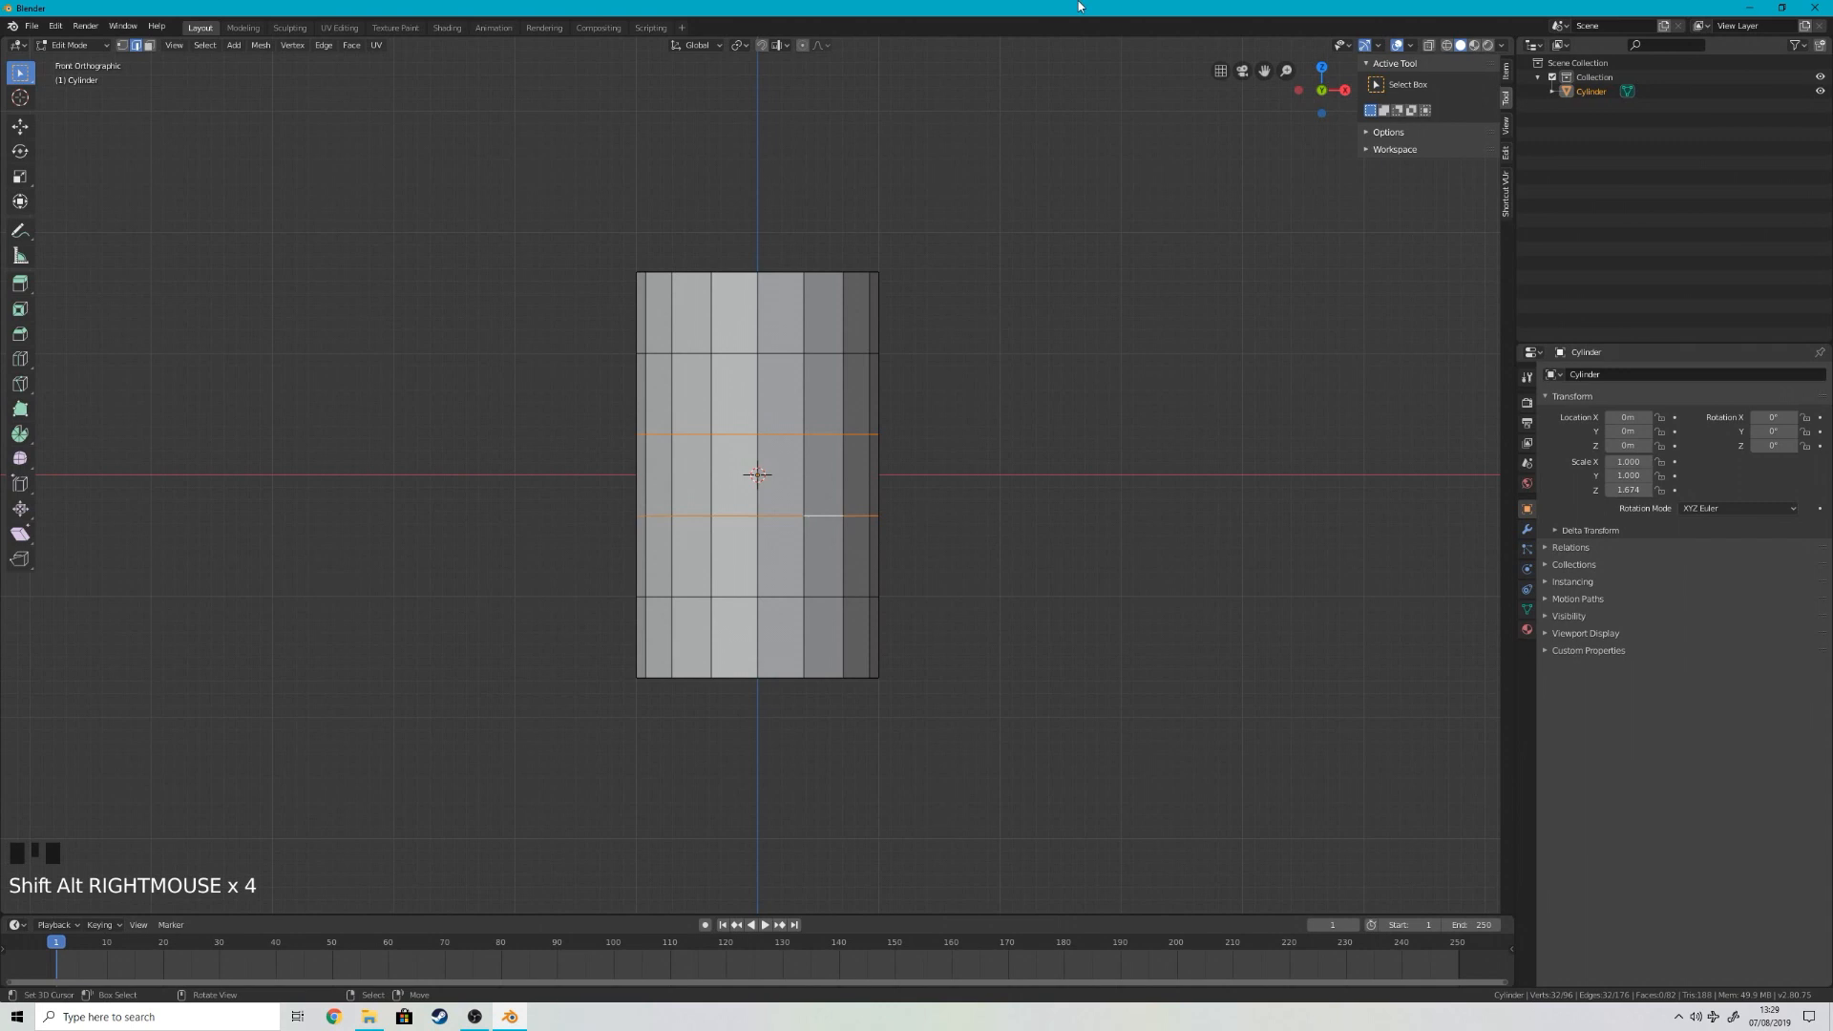
pyautogui.click(803, 46)
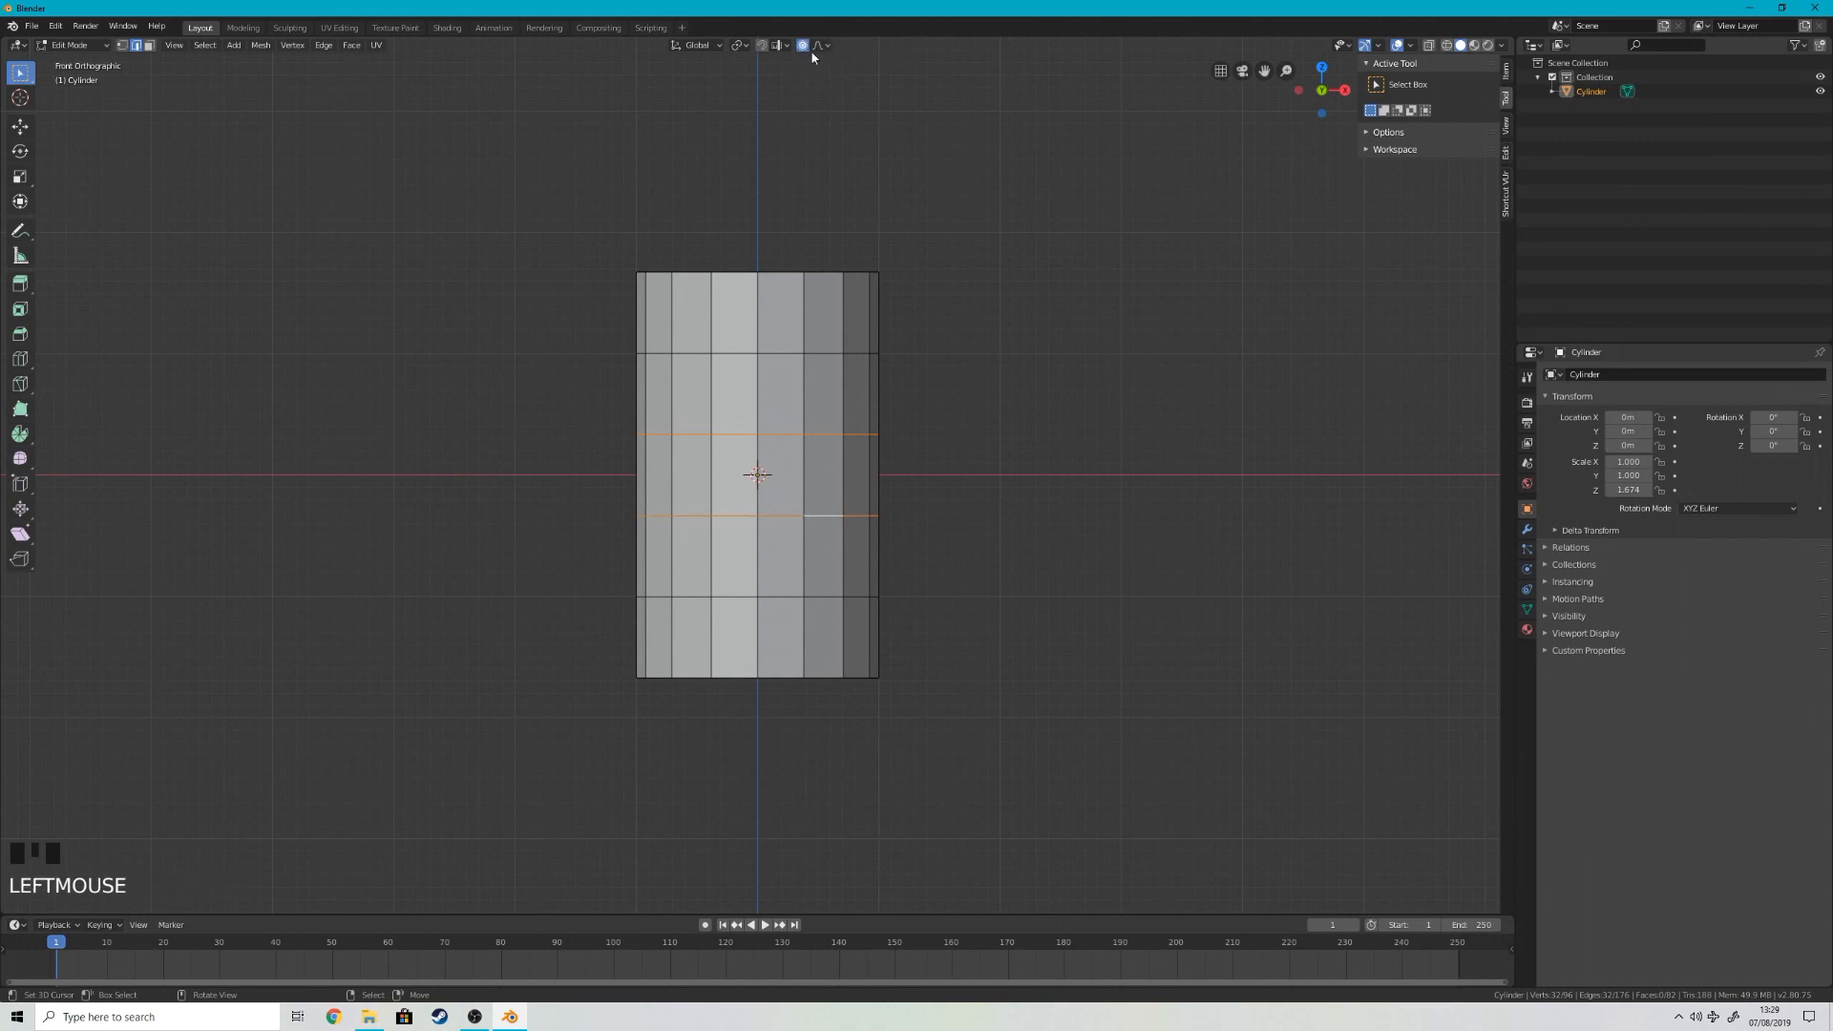
pyautogui.click(819, 46)
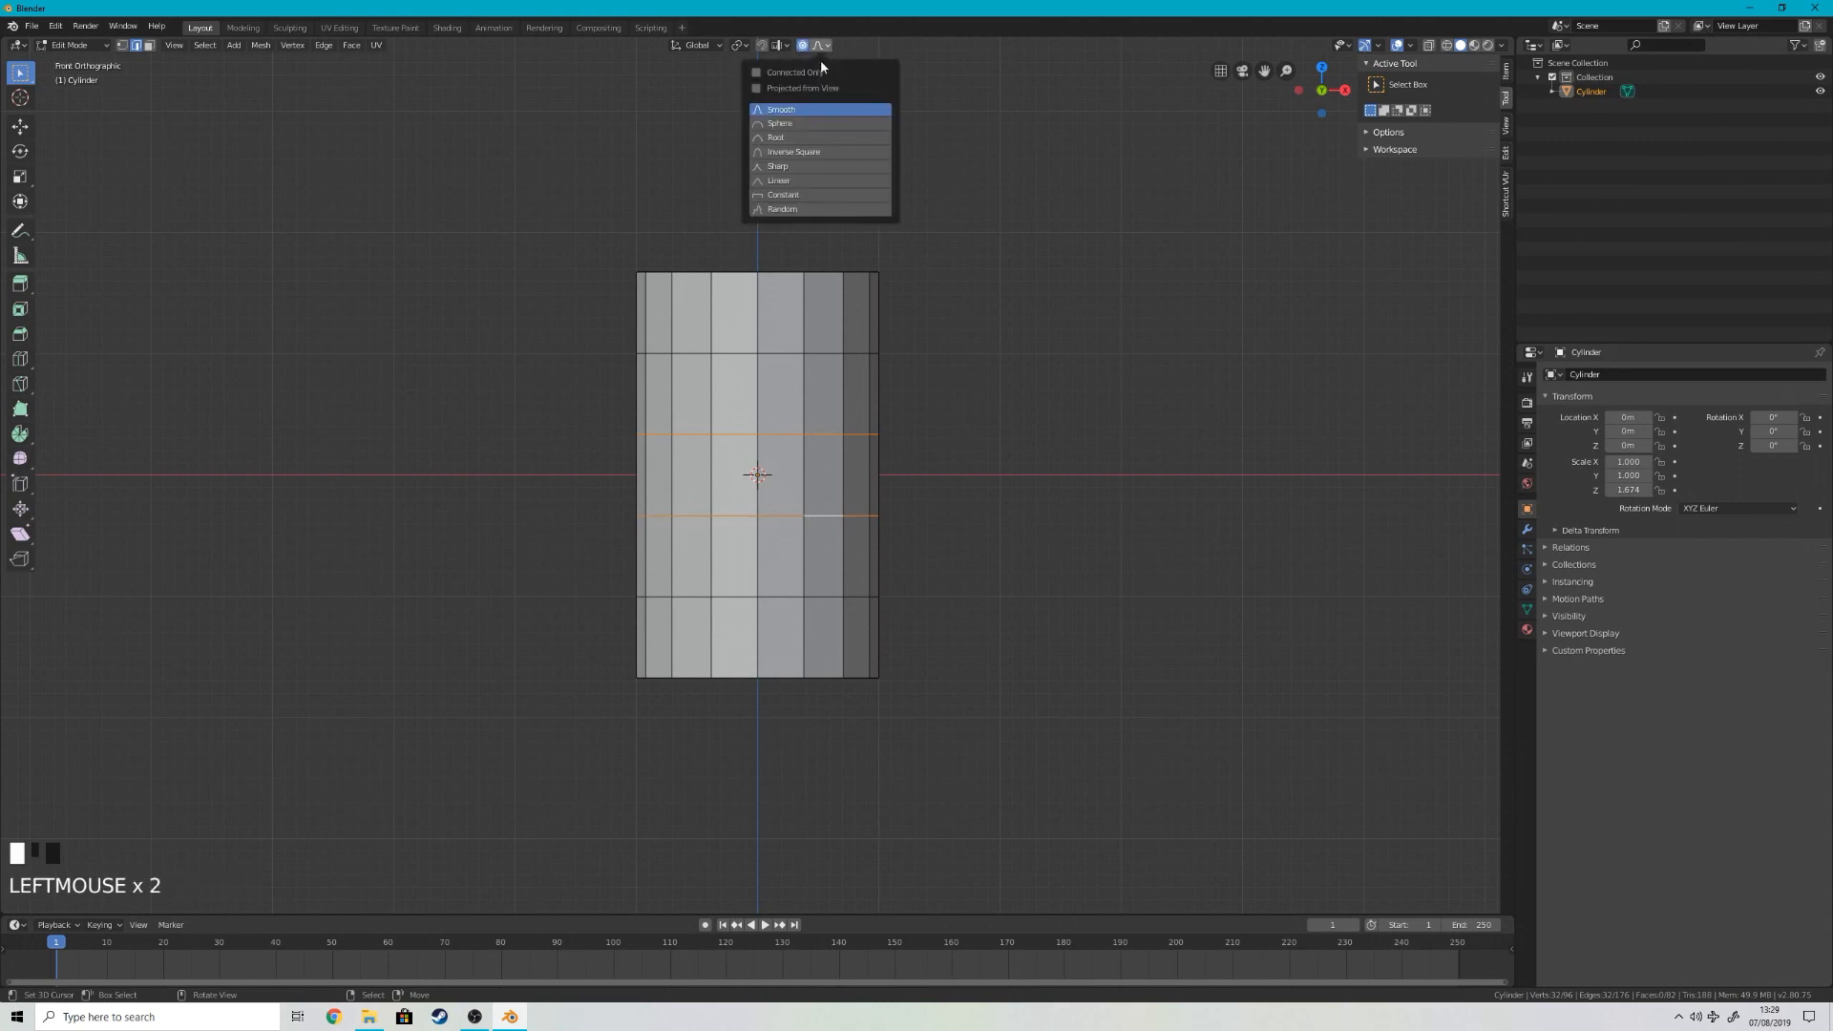
pyautogui.click(780, 109)
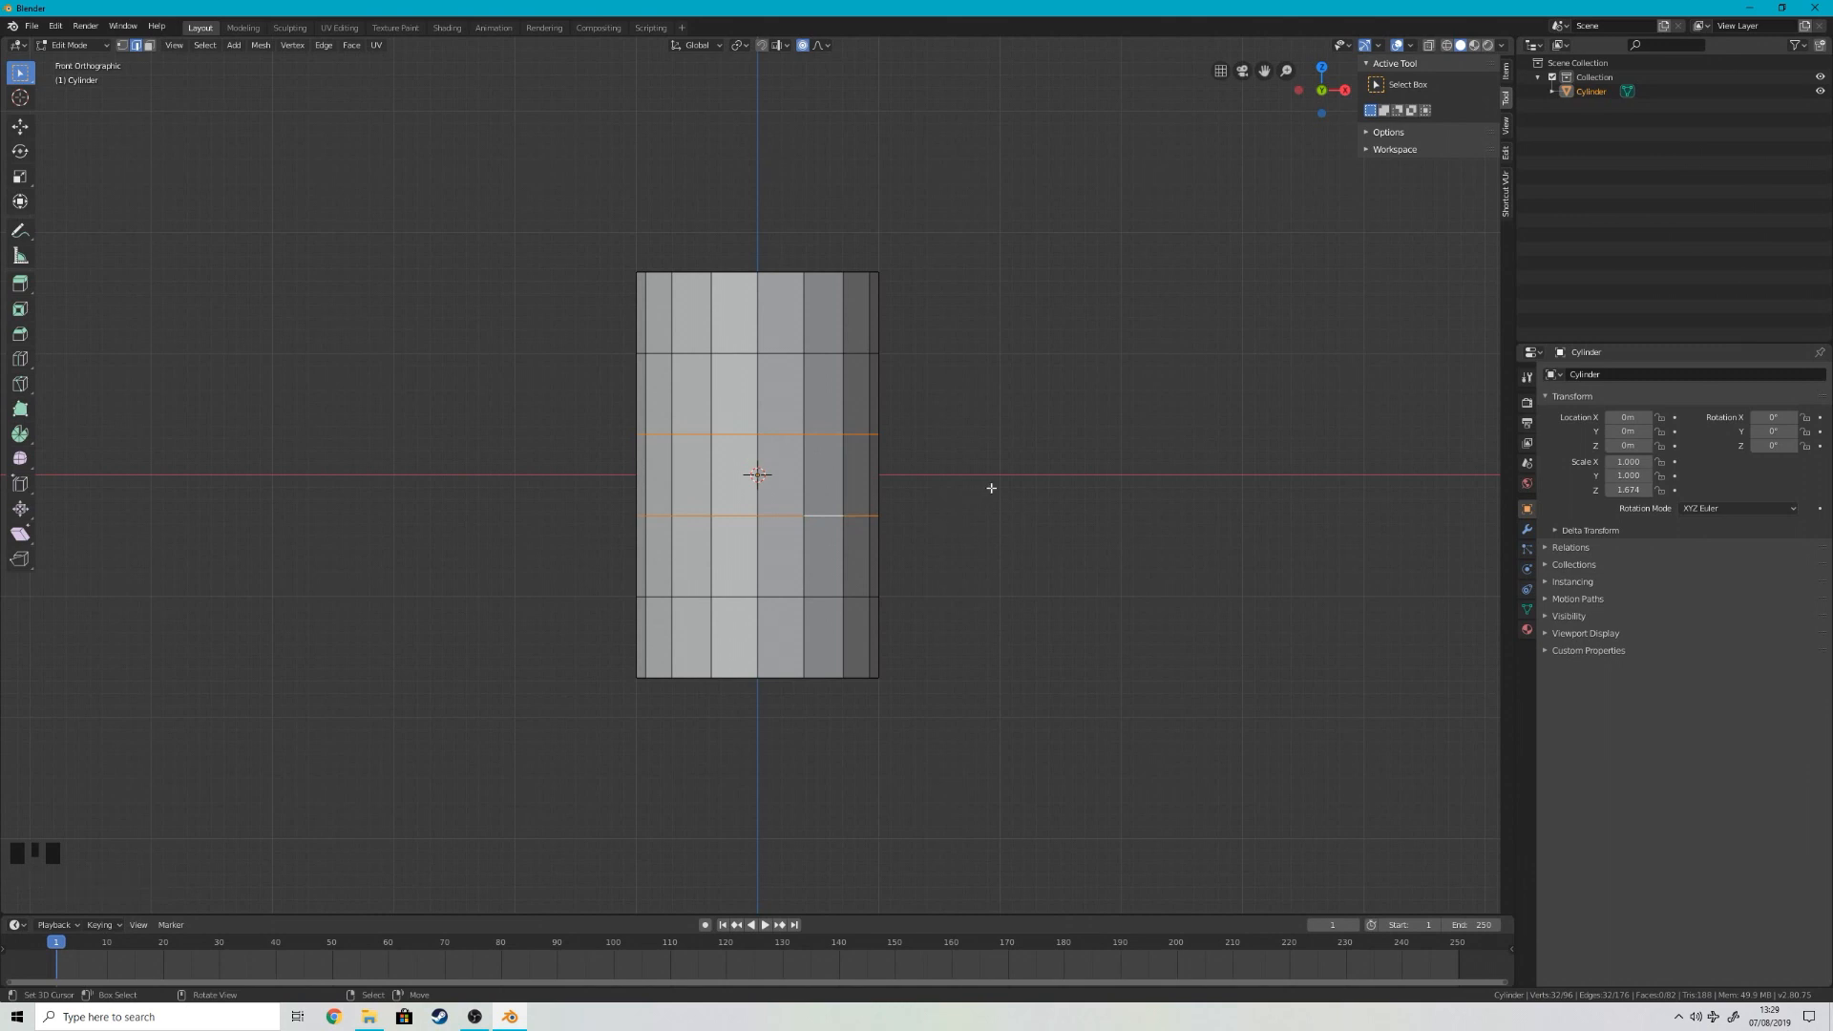
# Step: Scale the two middle loops out by about 1.38 with a proportional size of about 1.46 to form a barrel bulge
pyautogui.press('s')
pyautogui.scroll(-2, 1043, 501)
pyautogui.scroll(-1, 1050, 517)
pyautogui.scroll(4, 1074, 523)
pyautogui.scroll(-5, 1083, 525)
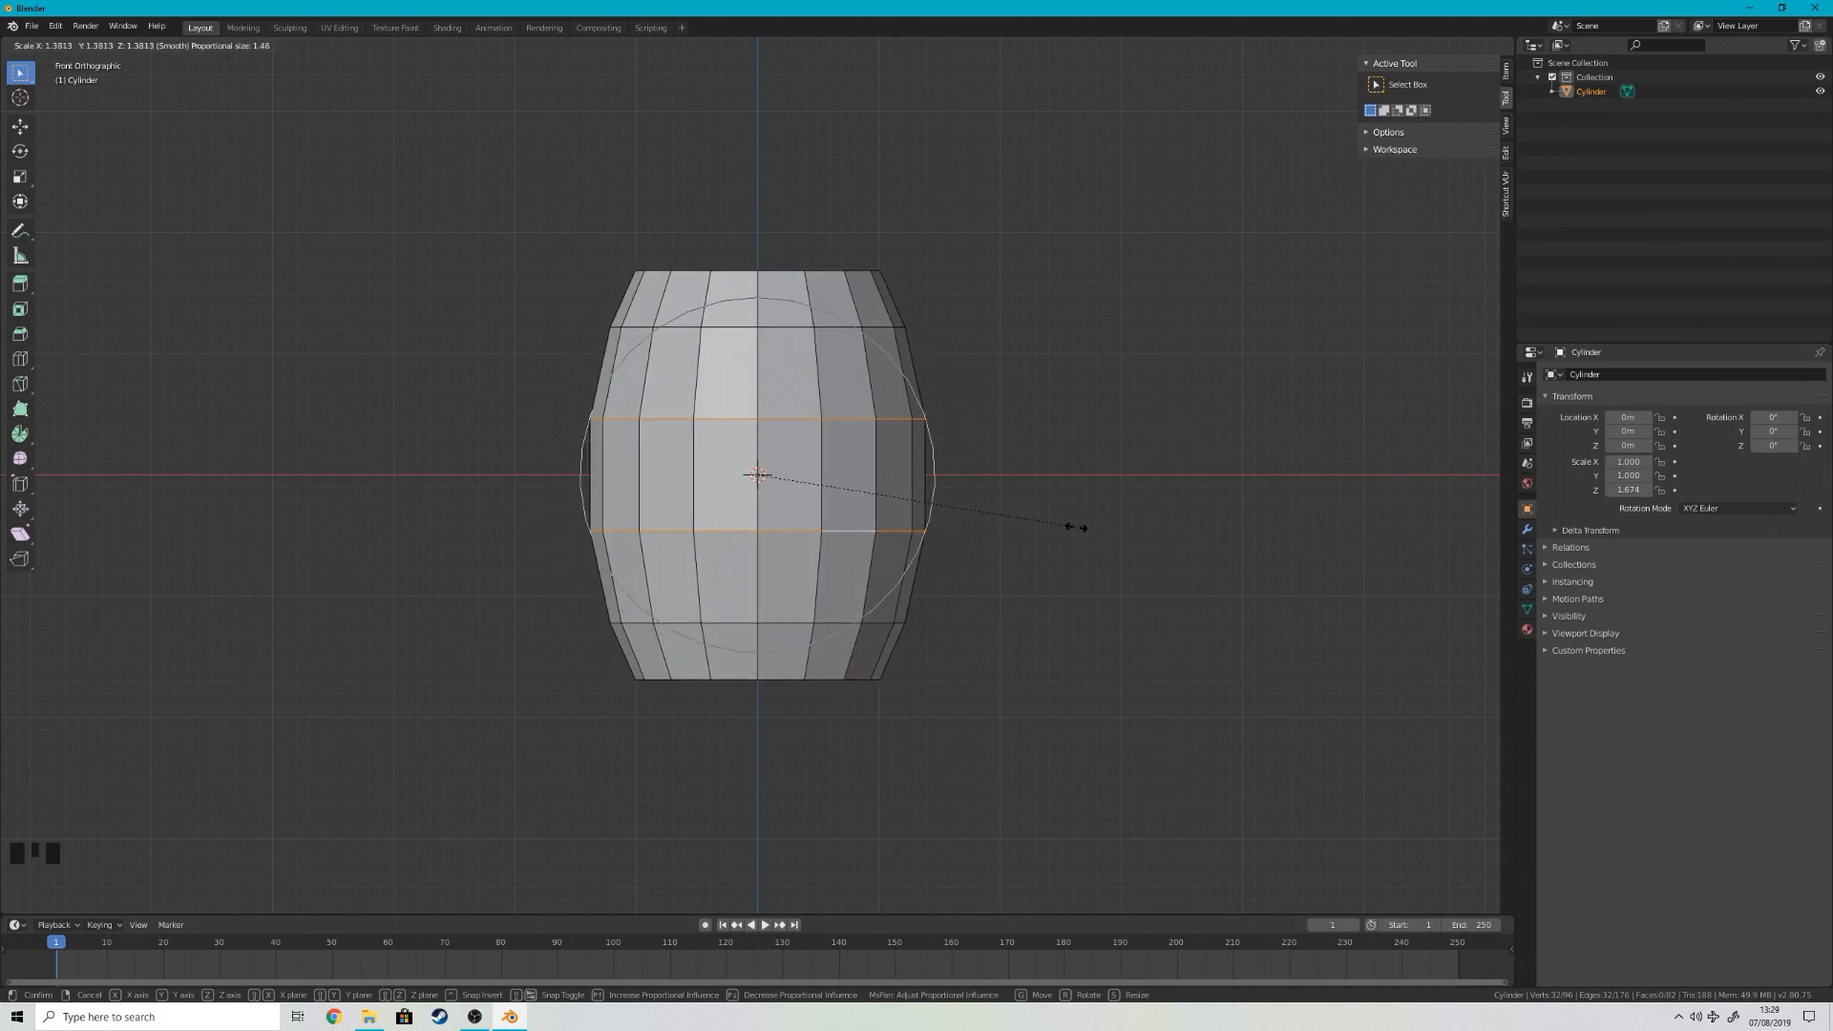
pyautogui.click(1078, 523)
# Step: Select the two front-centre columns of faces, invert the selection, and delete all the other faces
pyautogui.moveTo(1076, 519); pyautogui.dragTo(953, 561, button='middle')
pyautogui.press('KP_1')
pyautogui.scroll(5, 874, 497)
pyautogui.press('3')
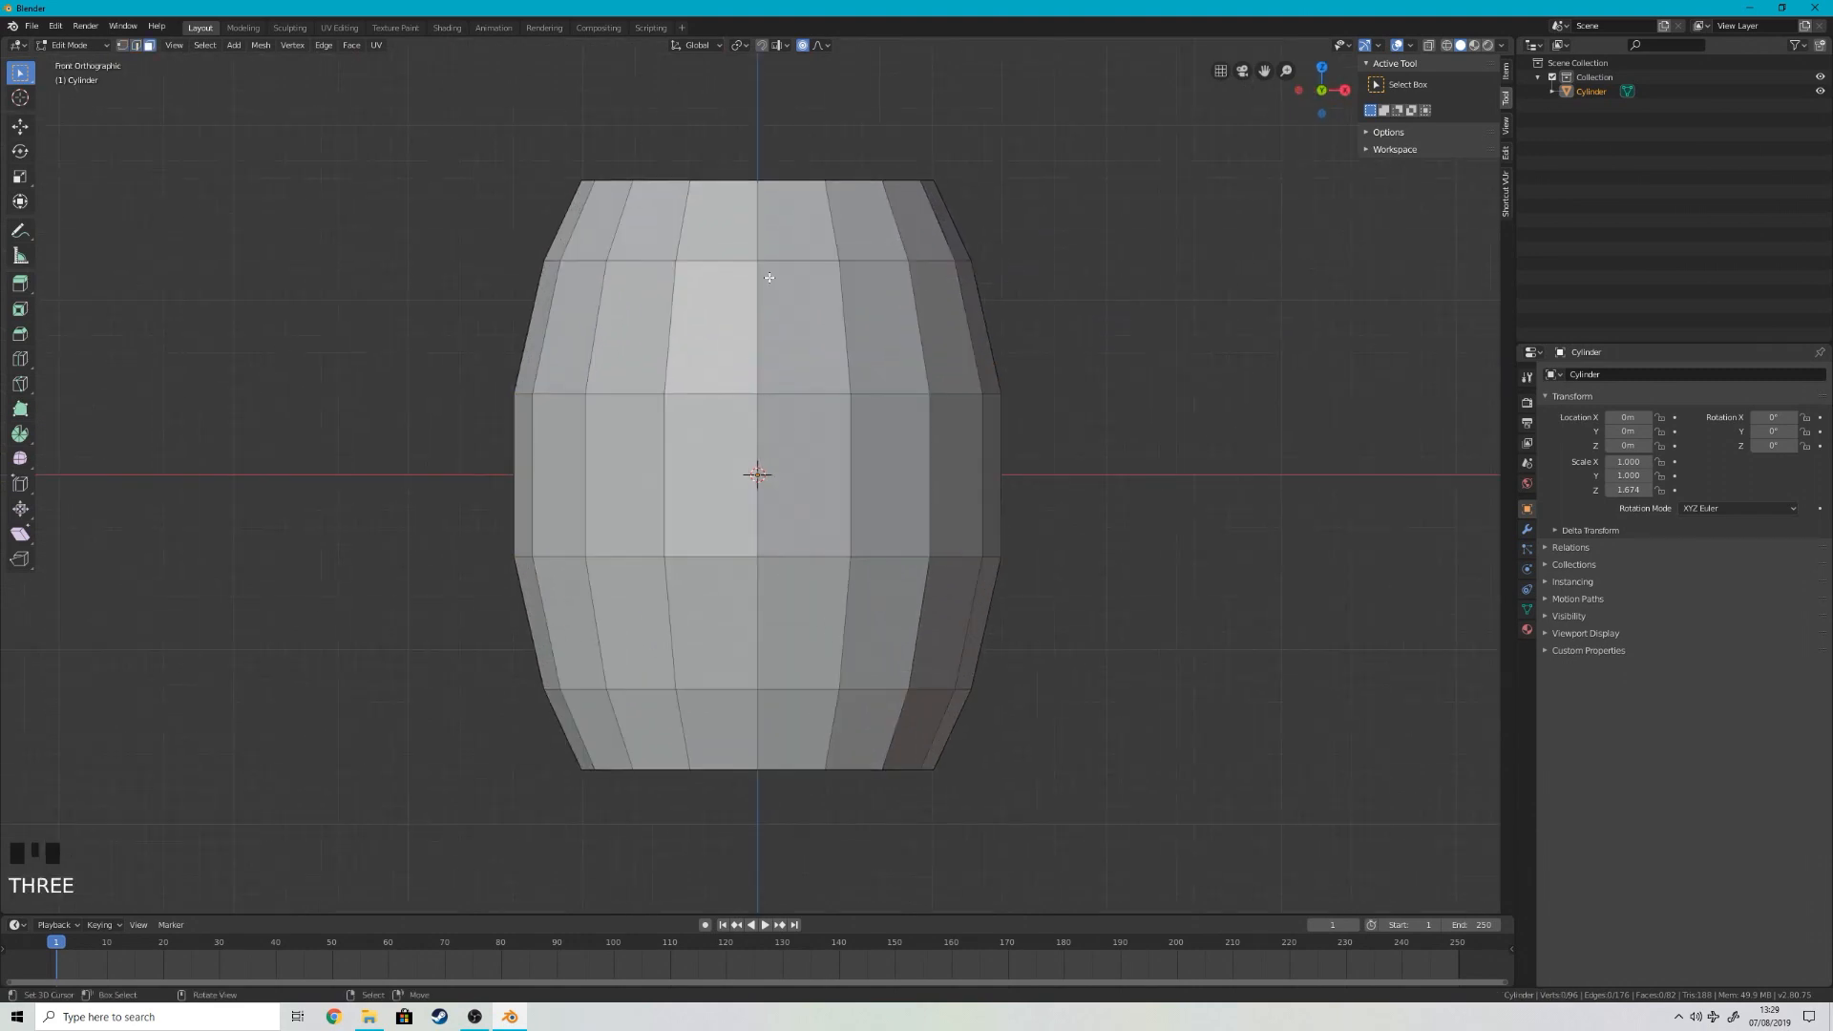
pyautogui.press('c')
pyautogui.press('c')
pyautogui.moveTo(736, 216)
pyautogui.mouseDown()
pyautogui.moveTo(754, 286)
pyautogui.moveTo(750, 725)
pyautogui.moveTo(745, 703)
pyautogui.mouseUp()
pyautogui.rightClick(745, 703)
pyautogui.moveTo(746, 703); pyautogui.dragTo(756, 558, button='middle')
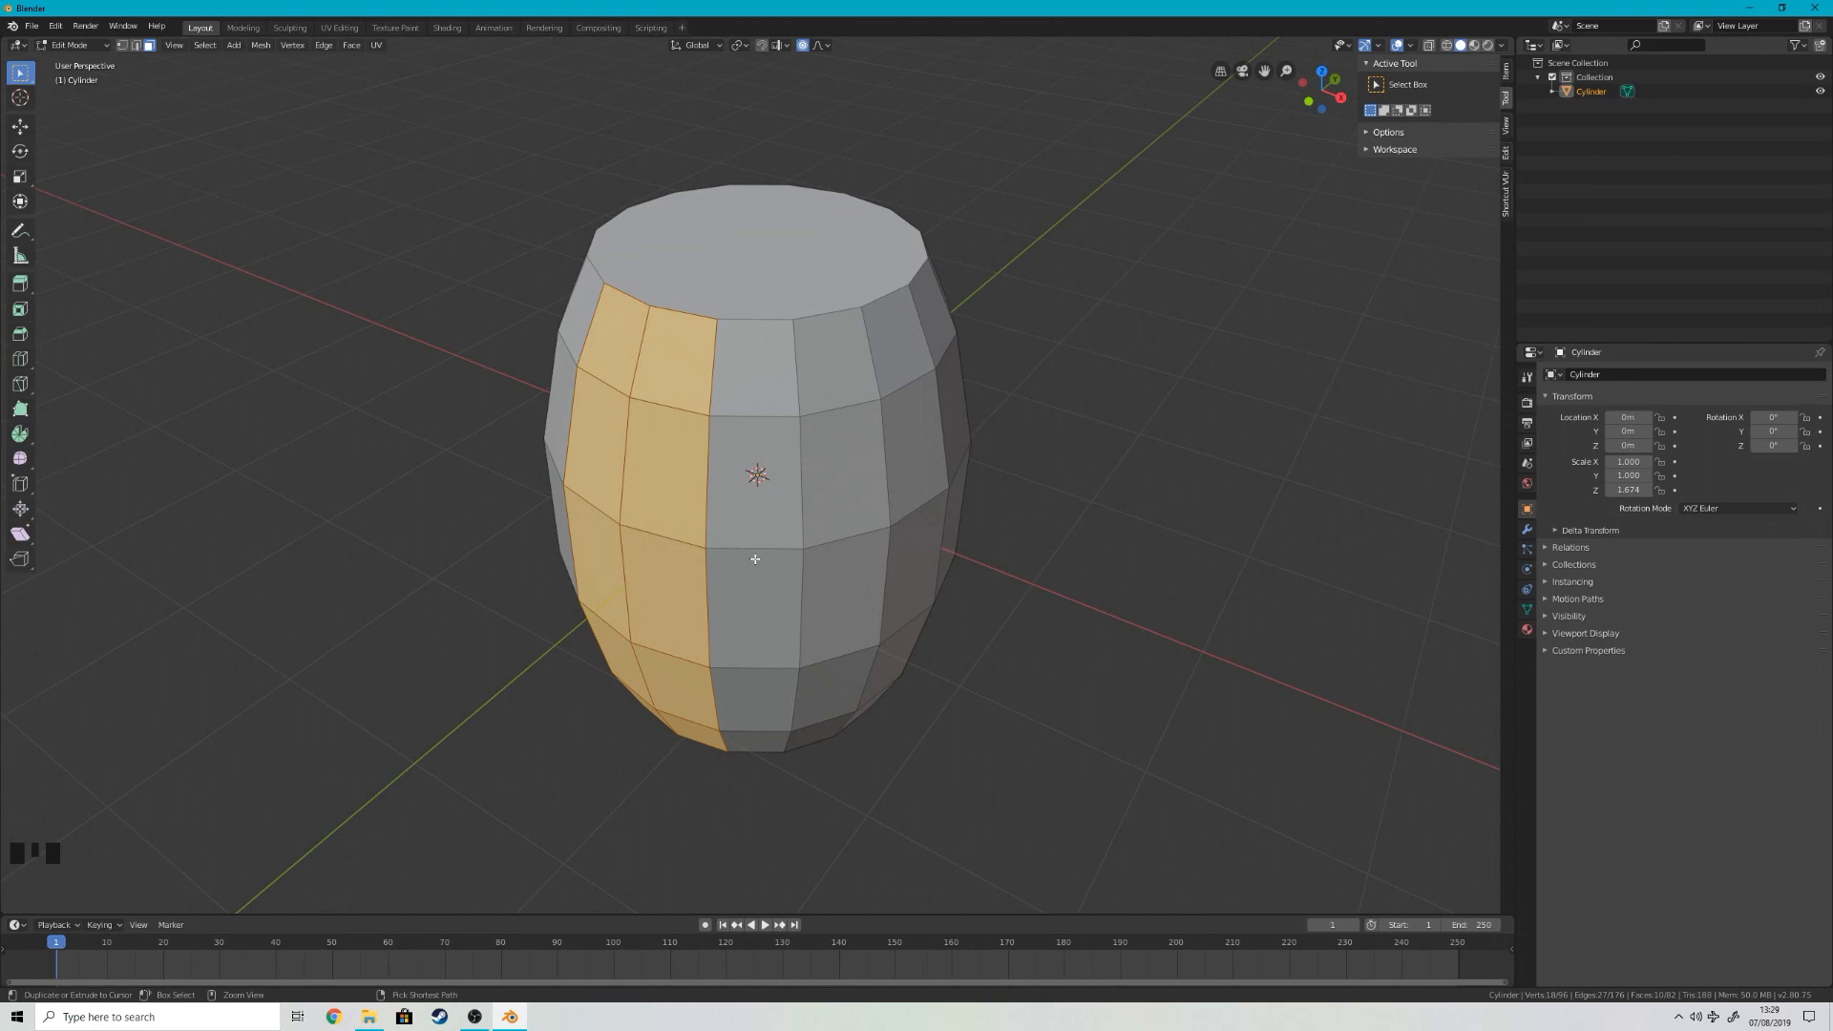
pyautogui.hotkey('ctrl', 'i')
pyautogui.press('x')
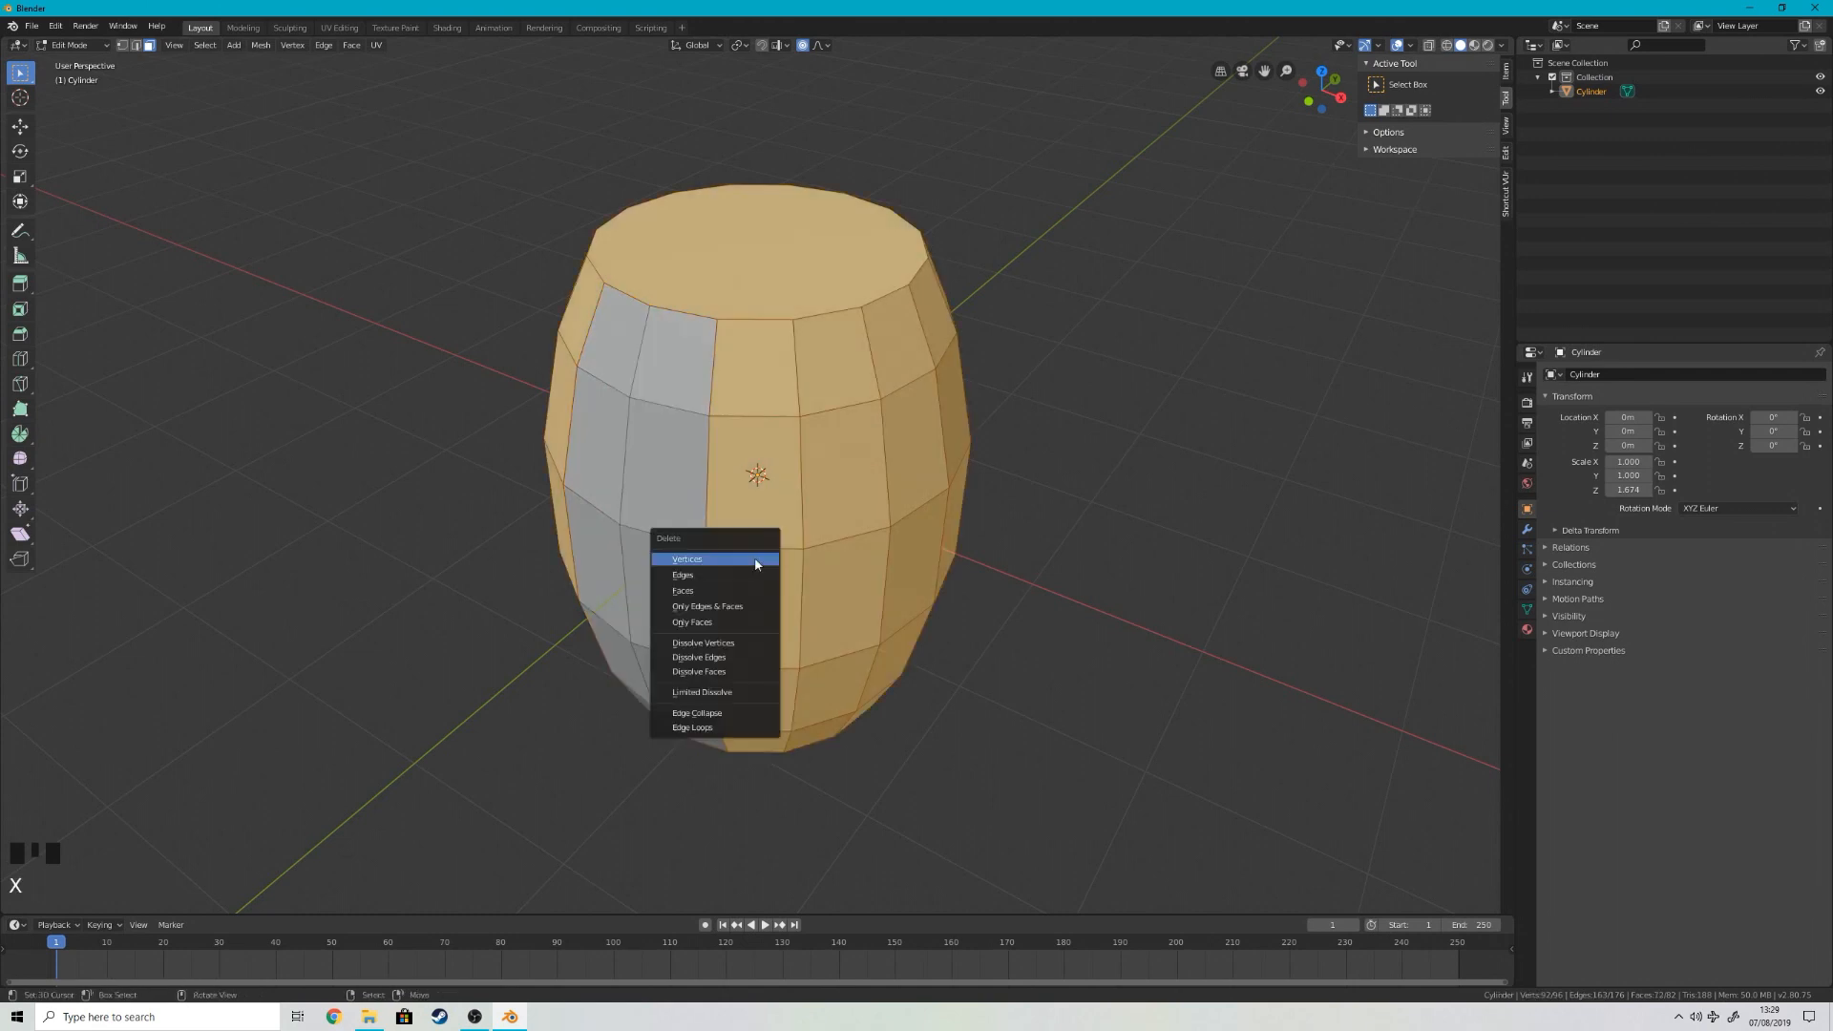
pyautogui.click(747, 594)
# Step: Apply the Scale transform to the remaining barrel strip in Object Mode
pyautogui.press('KP_1')
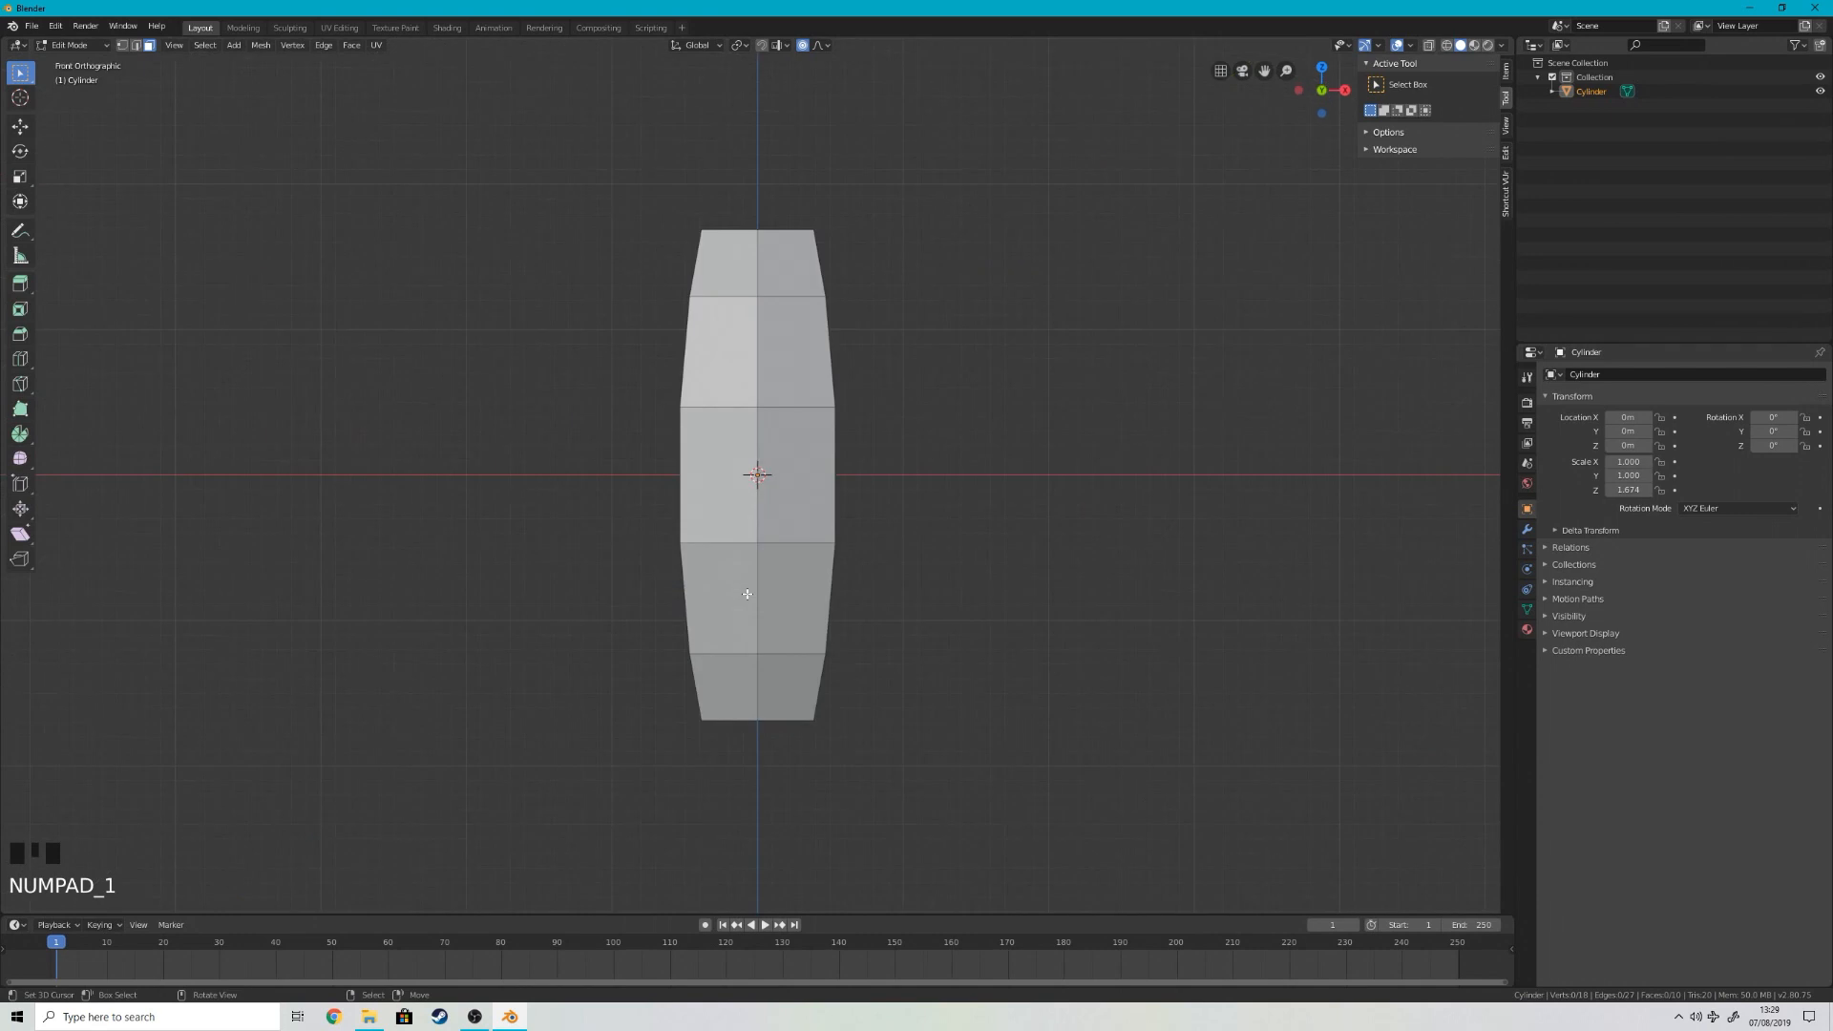
pyautogui.press('Tab')
pyautogui.hotkey('ctrl', 'a')
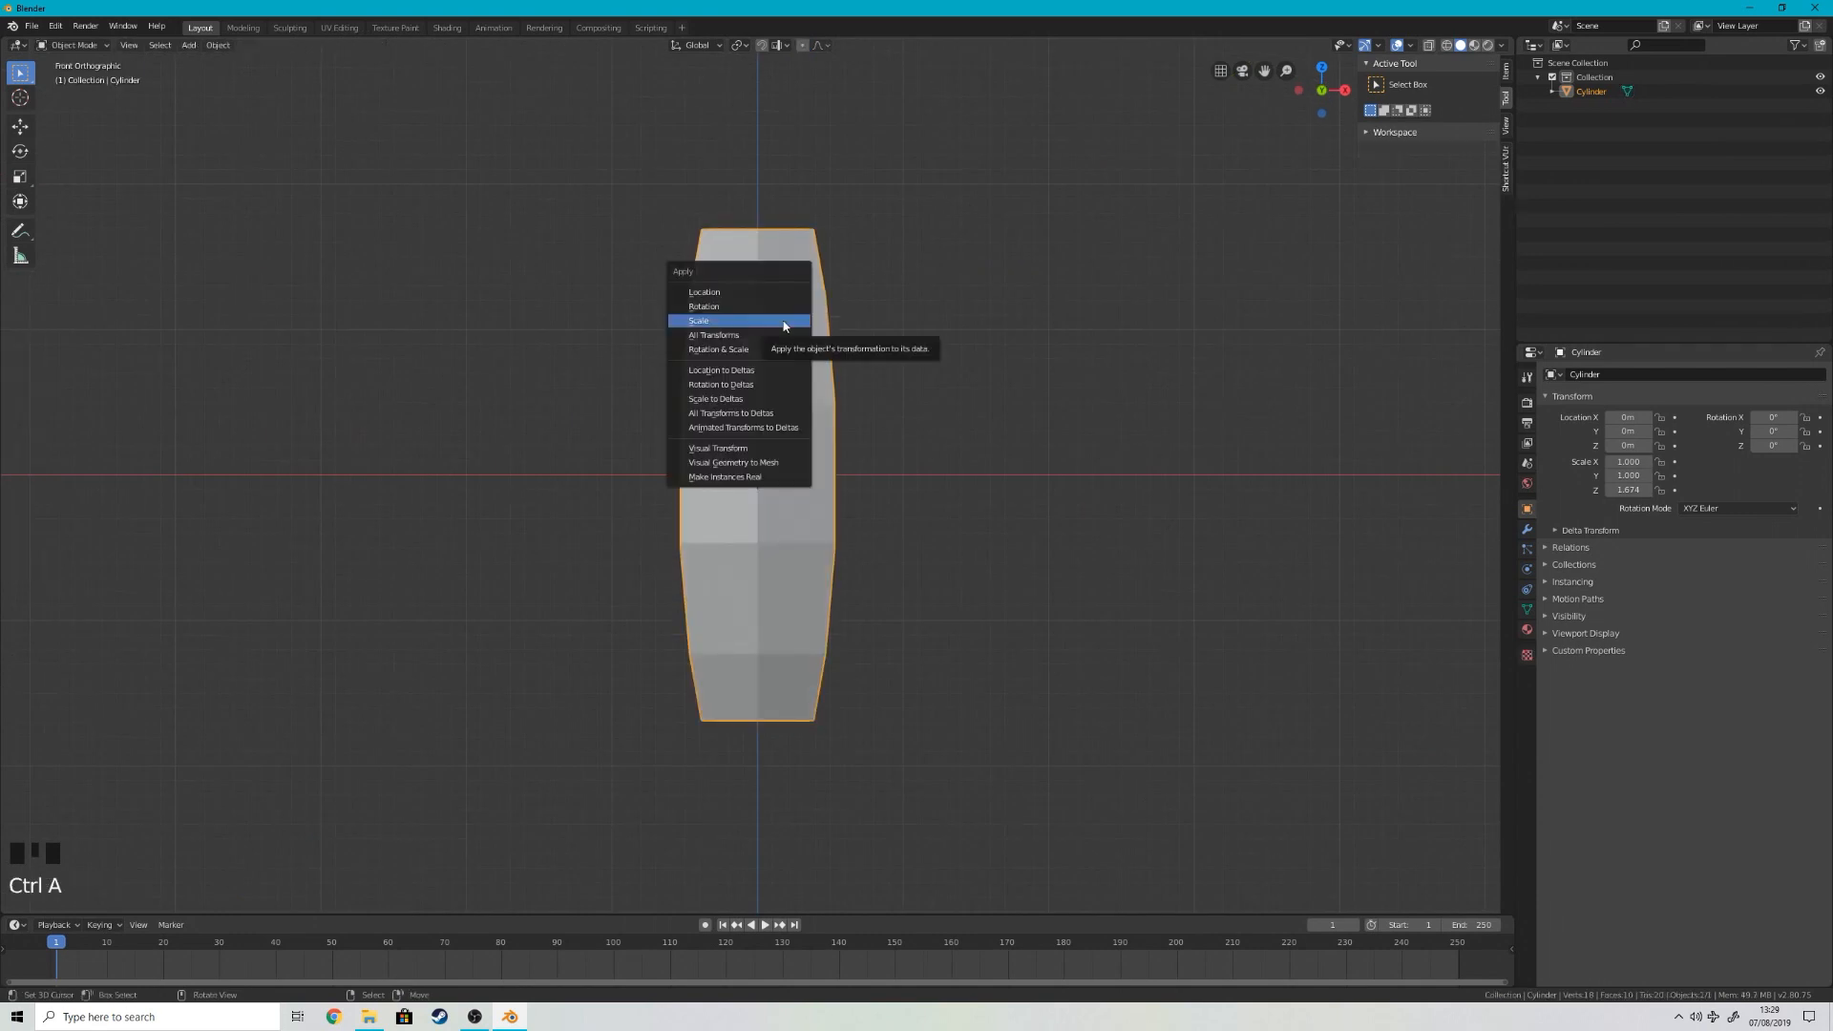
pyautogui.click(781, 317)
# Step: Try thickening the strip with a Solidify modifier using Even Thickness, and remove the modifier
pyautogui.moveTo(771, 331); pyautogui.dragTo(854, 385, button='middle')
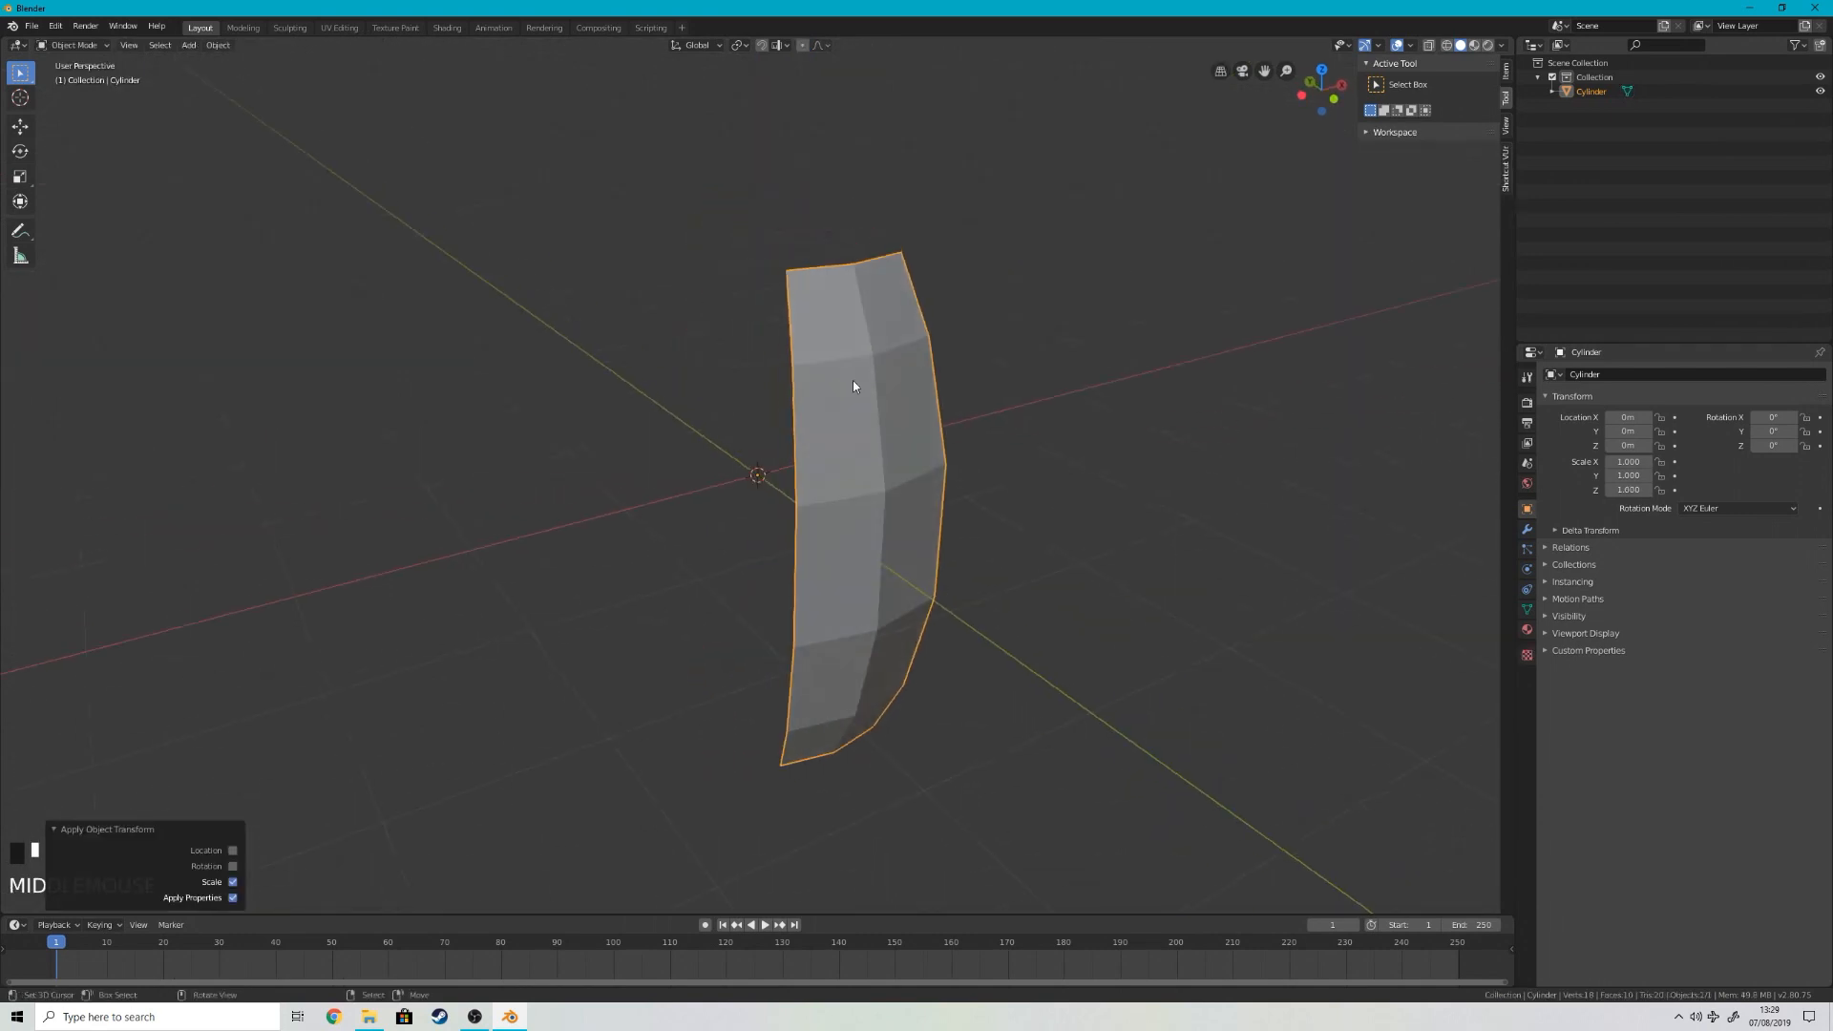
pyautogui.click(1527, 529)
pyautogui.click(1581, 377)
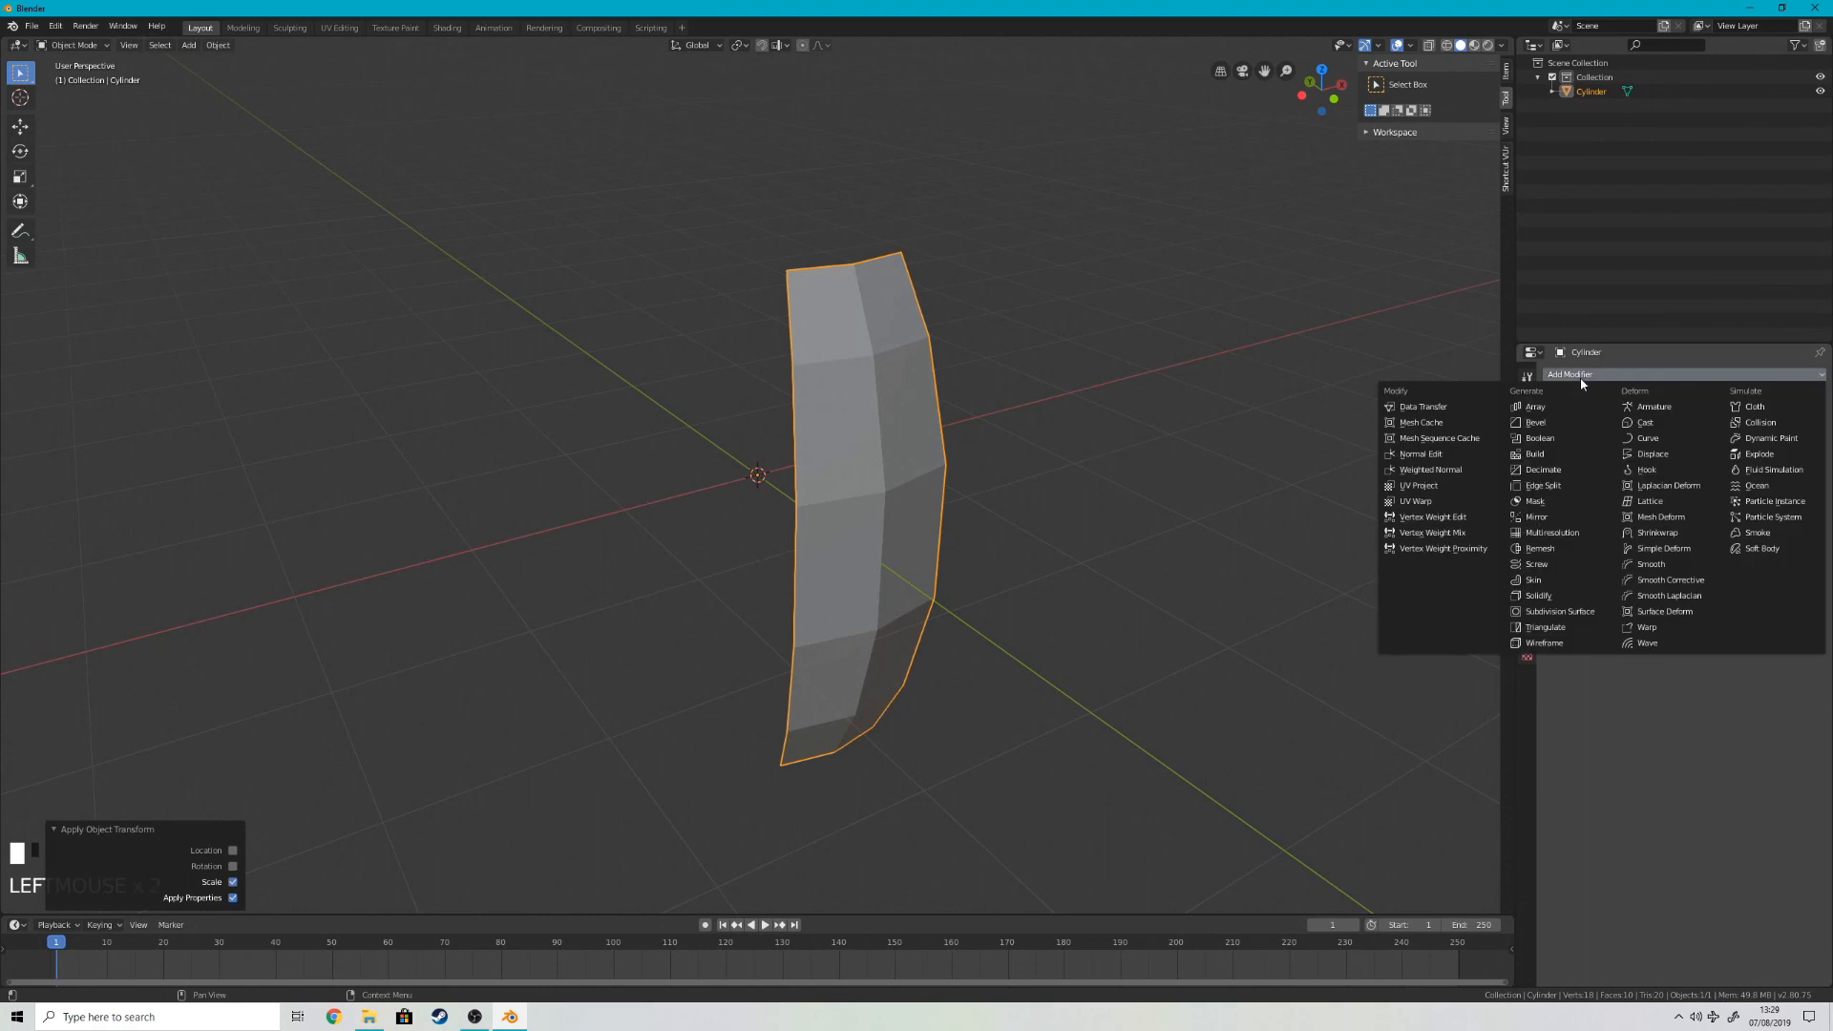
pyautogui.click(1539, 595)
pyautogui.moveTo(1623, 438); pyautogui.dragTo(1599, 437)
pyautogui.click(1614, 437)
pyautogui.press('Return')
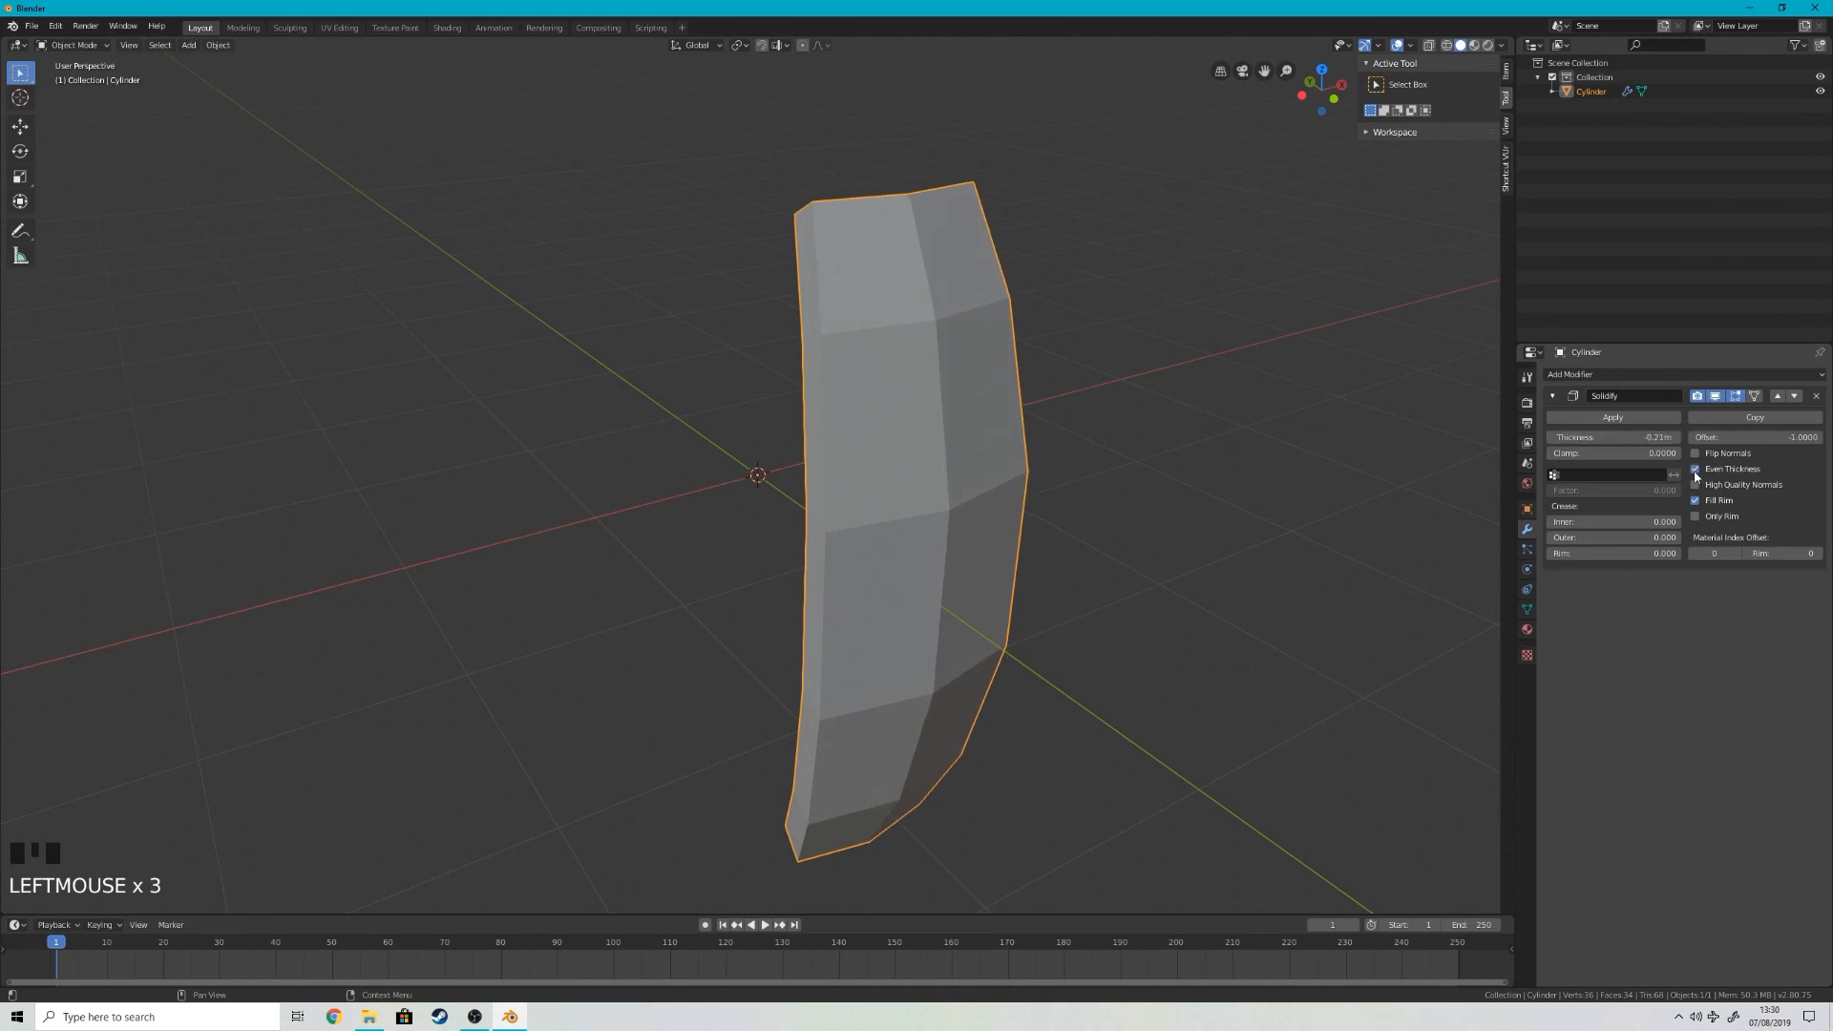
pyautogui.moveTo(1614, 437); pyautogui.dragTo(1581, 437)
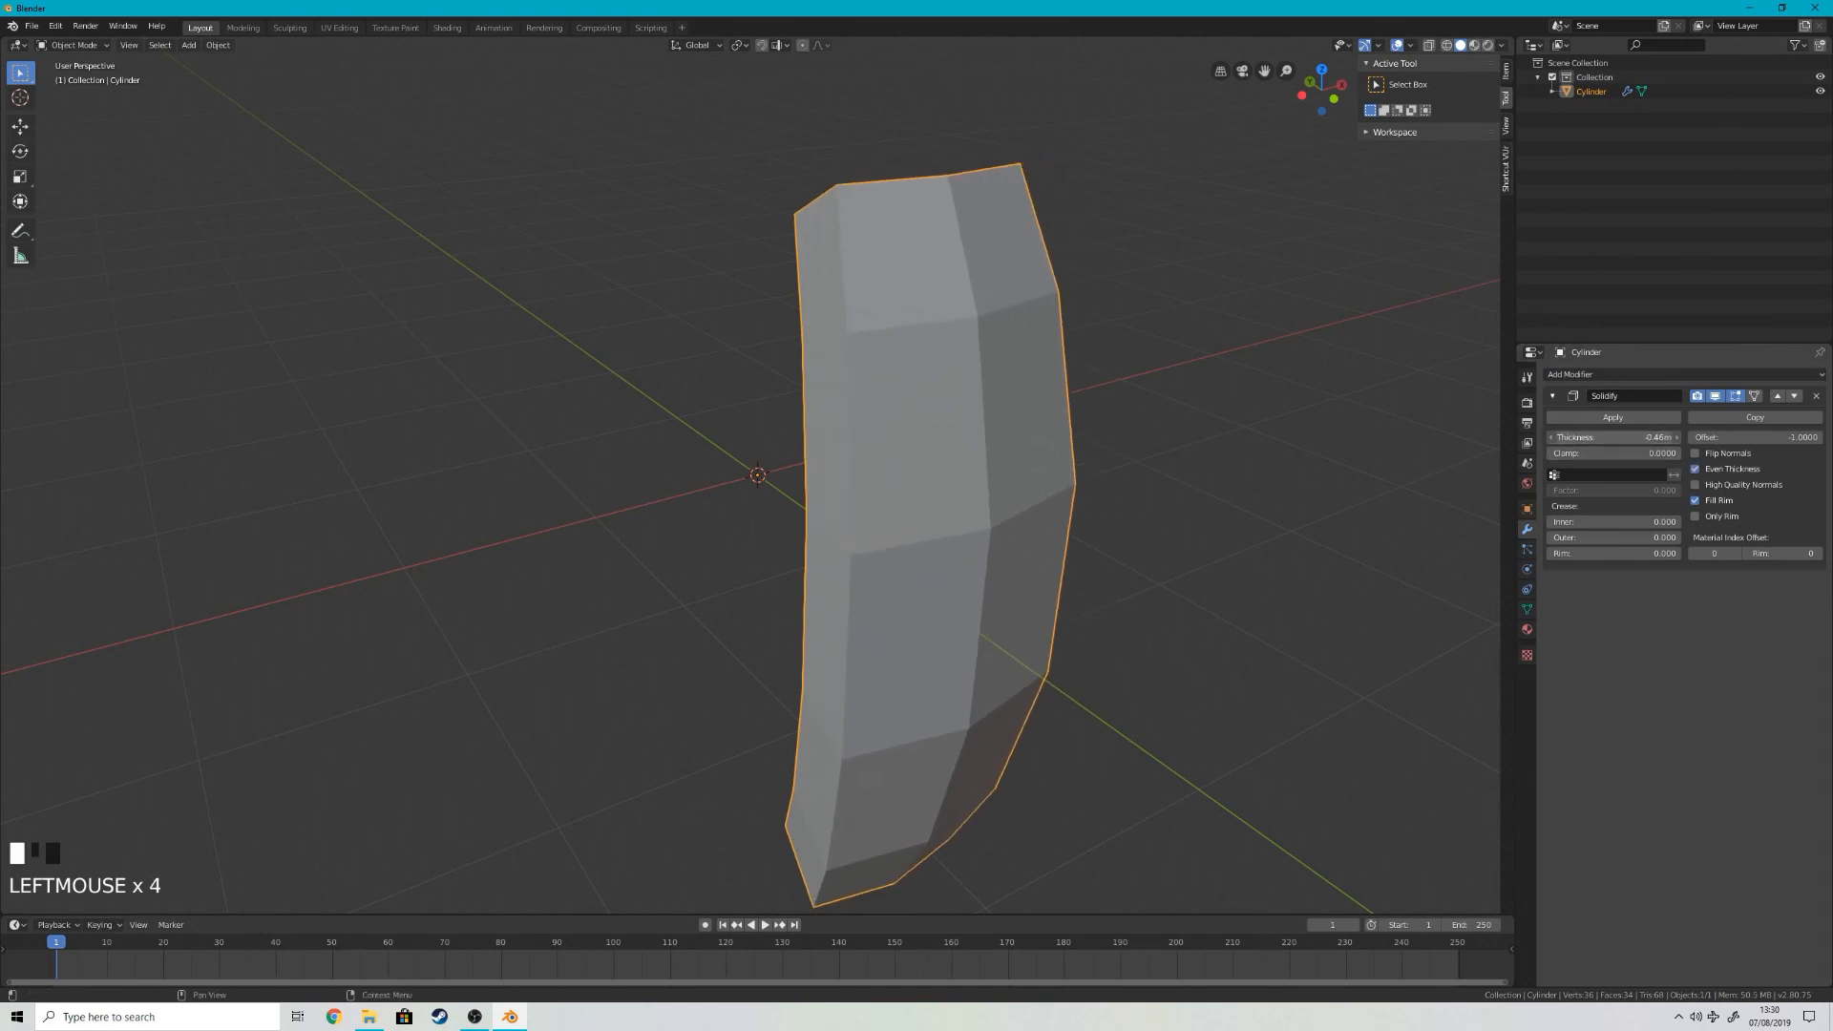
pyautogui.click(1816, 395)
# Step: Extrude all faces of the strip about 0.09 m along global Y and return to Object Mode
pyautogui.scroll(-3, 872, 361)
pyautogui.press('Tab')
pyautogui.press('a')
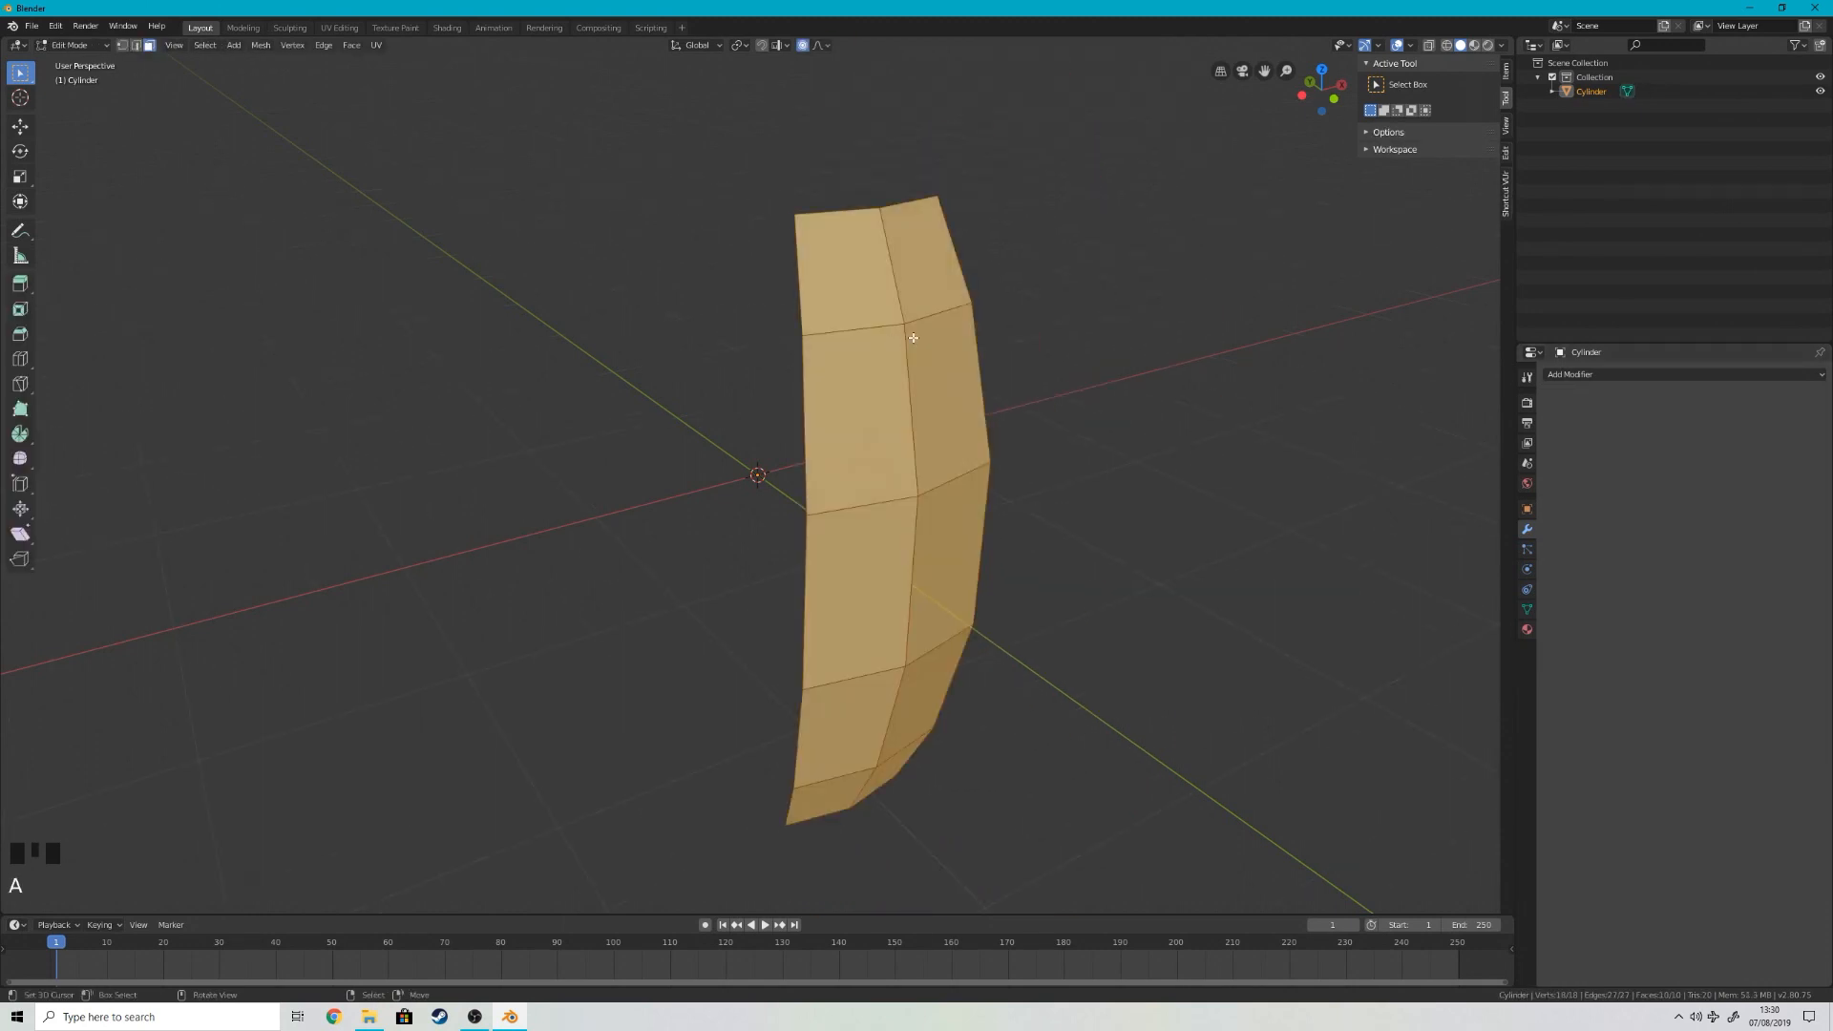
pyautogui.moveTo(914, 338); pyautogui.dragTo(955, 353, button='middle')
pyautogui.press('e')
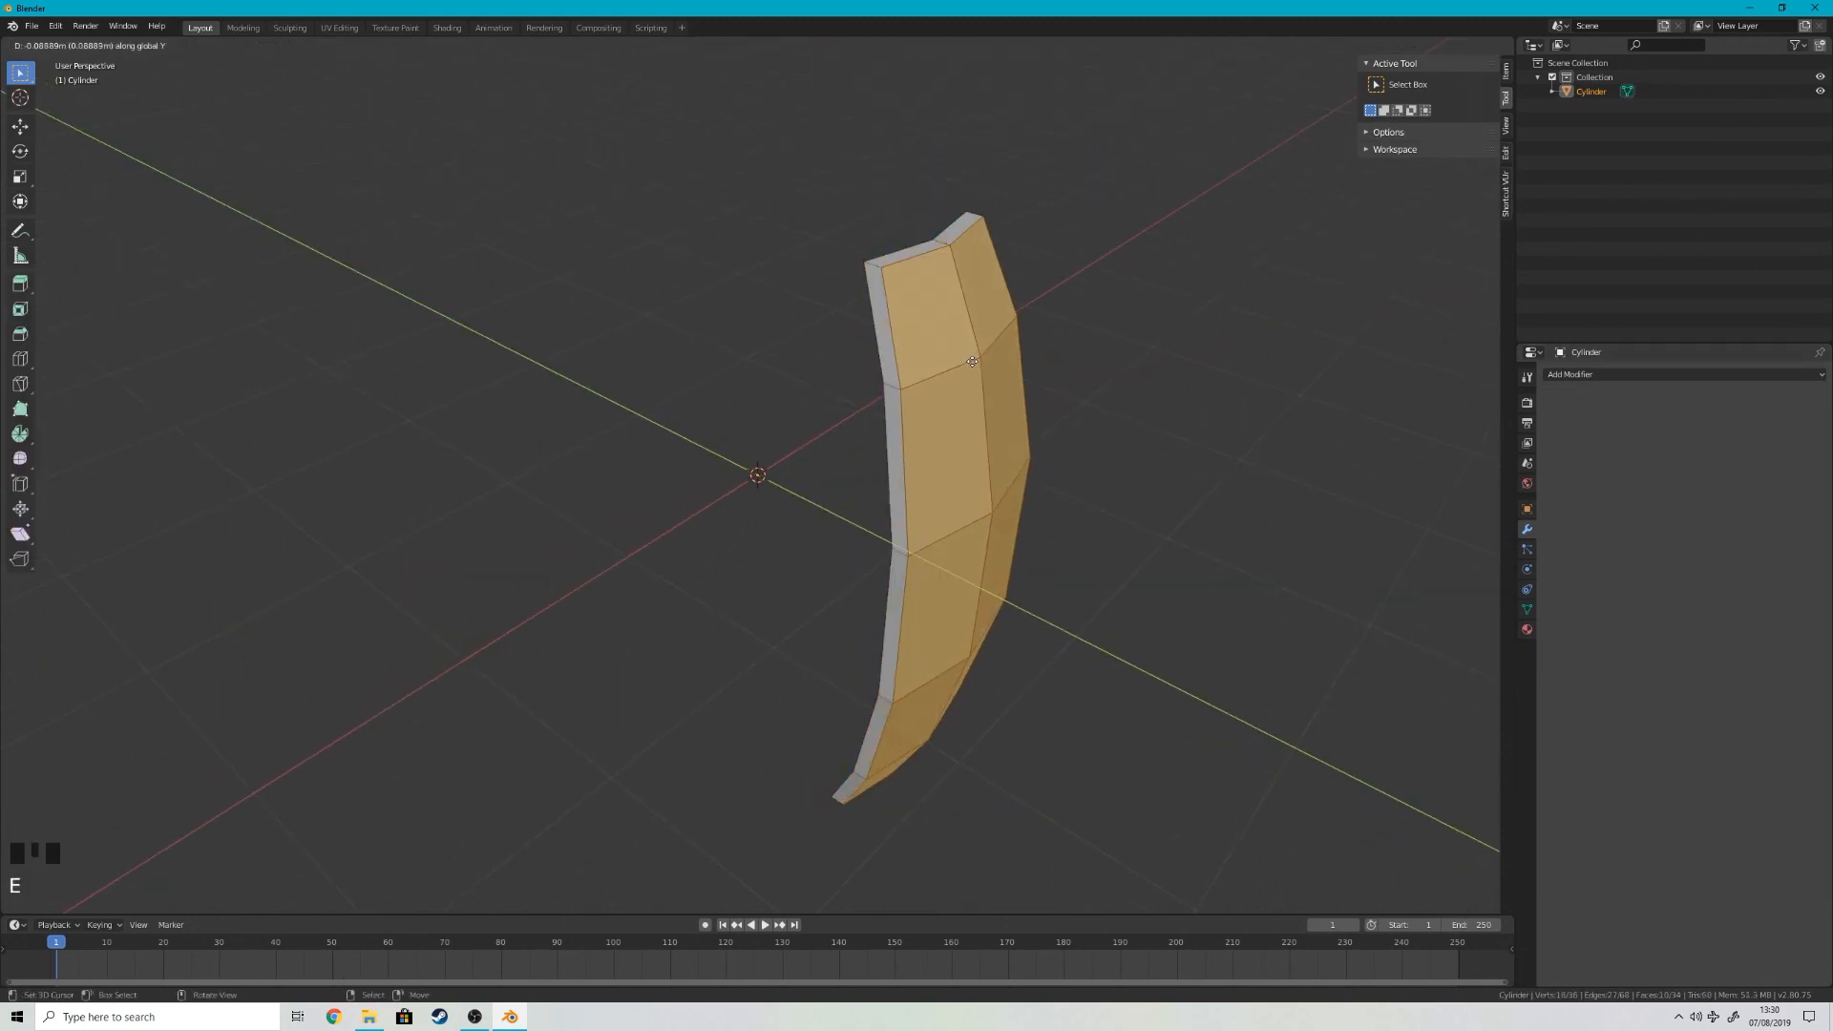
pyautogui.click(974, 359)
pyautogui.scroll(-1, 1007, 312)
pyautogui.scroll(3, 786, 295)
pyautogui.moveTo(1007, 311); pyautogui.dragTo(837, 343, button='middle')
pyautogui.scroll(-5, 786, 295)
pyautogui.scroll(4, 720, 340)
pyautogui.press('Tab')
pyautogui.scroll(-4, 974, 397)
pyautogui.moveTo(974, 398); pyautogui.dragTo(894, 363, button='middle')
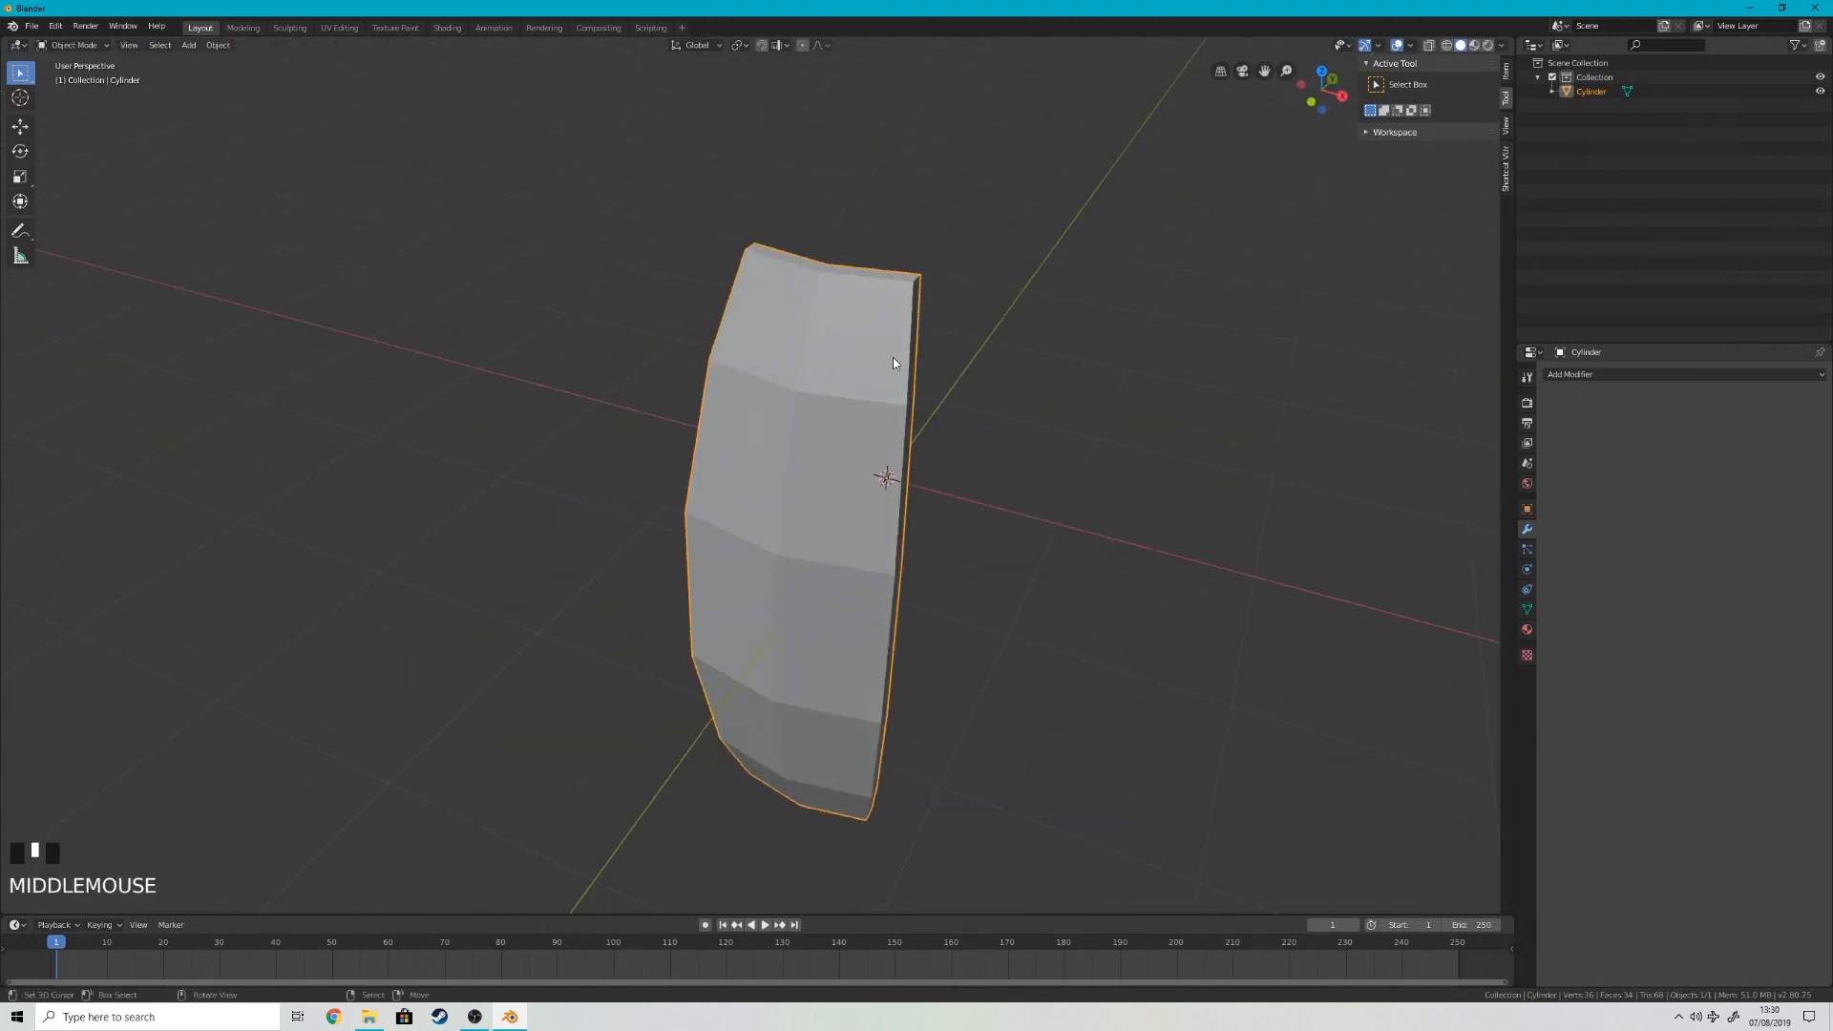
# Step: In edge select mode, select the border edge loops around both the front and back surfaces of the strip
pyautogui.press('Tab')
pyautogui.press('2')
pyautogui.rightClick(802, 272)
pyautogui.keyDown('alt'); pyautogui.keyDown('shift'); pyautogui.rightClick(802, 272); pyautogui.keyUp('shift'); pyautogui.keyUp('alt')
pyautogui.keyDown('alt'); pyautogui.keyDown('shift'); pyautogui.rightClick(802, 272); pyautogui.keyUp('shift'); pyautogui.keyUp('alt')
pyautogui.keyDown('alt'); pyautogui.keyDown('shift'); pyautogui.rightClick(802, 272); pyautogui.keyUp('shift'); pyautogui.keyUp('alt')
pyautogui.moveTo(802, 272); pyautogui.dragTo(866, 380, button='middle')
pyautogui.keyDown('shift'); pyautogui.rightClick(867, 381); pyautogui.keyUp('shift')
pyautogui.keyDown('alt'); pyautogui.keyDown('shift'); pyautogui.rightClick(867, 380); pyautogui.keyUp('shift'); pyautogui.keyUp('alt')
pyautogui.keyDown('alt'); pyautogui.keyDown('shift'); pyautogui.rightClick(867, 380); pyautogui.keyUp('shift'); pyautogui.keyUp('alt')
pyautogui.moveTo(1097, 581); pyautogui.dragTo(894, 751, button='middle')
pyautogui.keyDown('alt'); pyautogui.keyDown('shift'); pyautogui.rightClick(894, 752); pyautogui.keyUp('shift'); pyautogui.keyUp('alt')
pyautogui.keyDown('alt'); pyautogui.keyDown('shift'); pyautogui.rightClick(893, 752); pyautogui.keyUp('shift'); pyautogui.keyUp('alt')
pyautogui.keyDown('shift'); pyautogui.rightClick(893, 752); pyautogui.keyUp('shift')
pyautogui.keyDown('alt'); pyautogui.keyDown('shift'); pyautogui.rightClick(894, 751); pyautogui.keyUp('shift'); pyautogui.keyUp('alt')
pyautogui.keyDown('alt'); pyautogui.keyDown('shift'); pyautogui.rightClick(894, 751); pyautogui.keyUp('shift'); pyautogui.keyUp('alt')
pyautogui.moveTo(894, 751); pyautogui.dragTo(945, 725, button='middle')
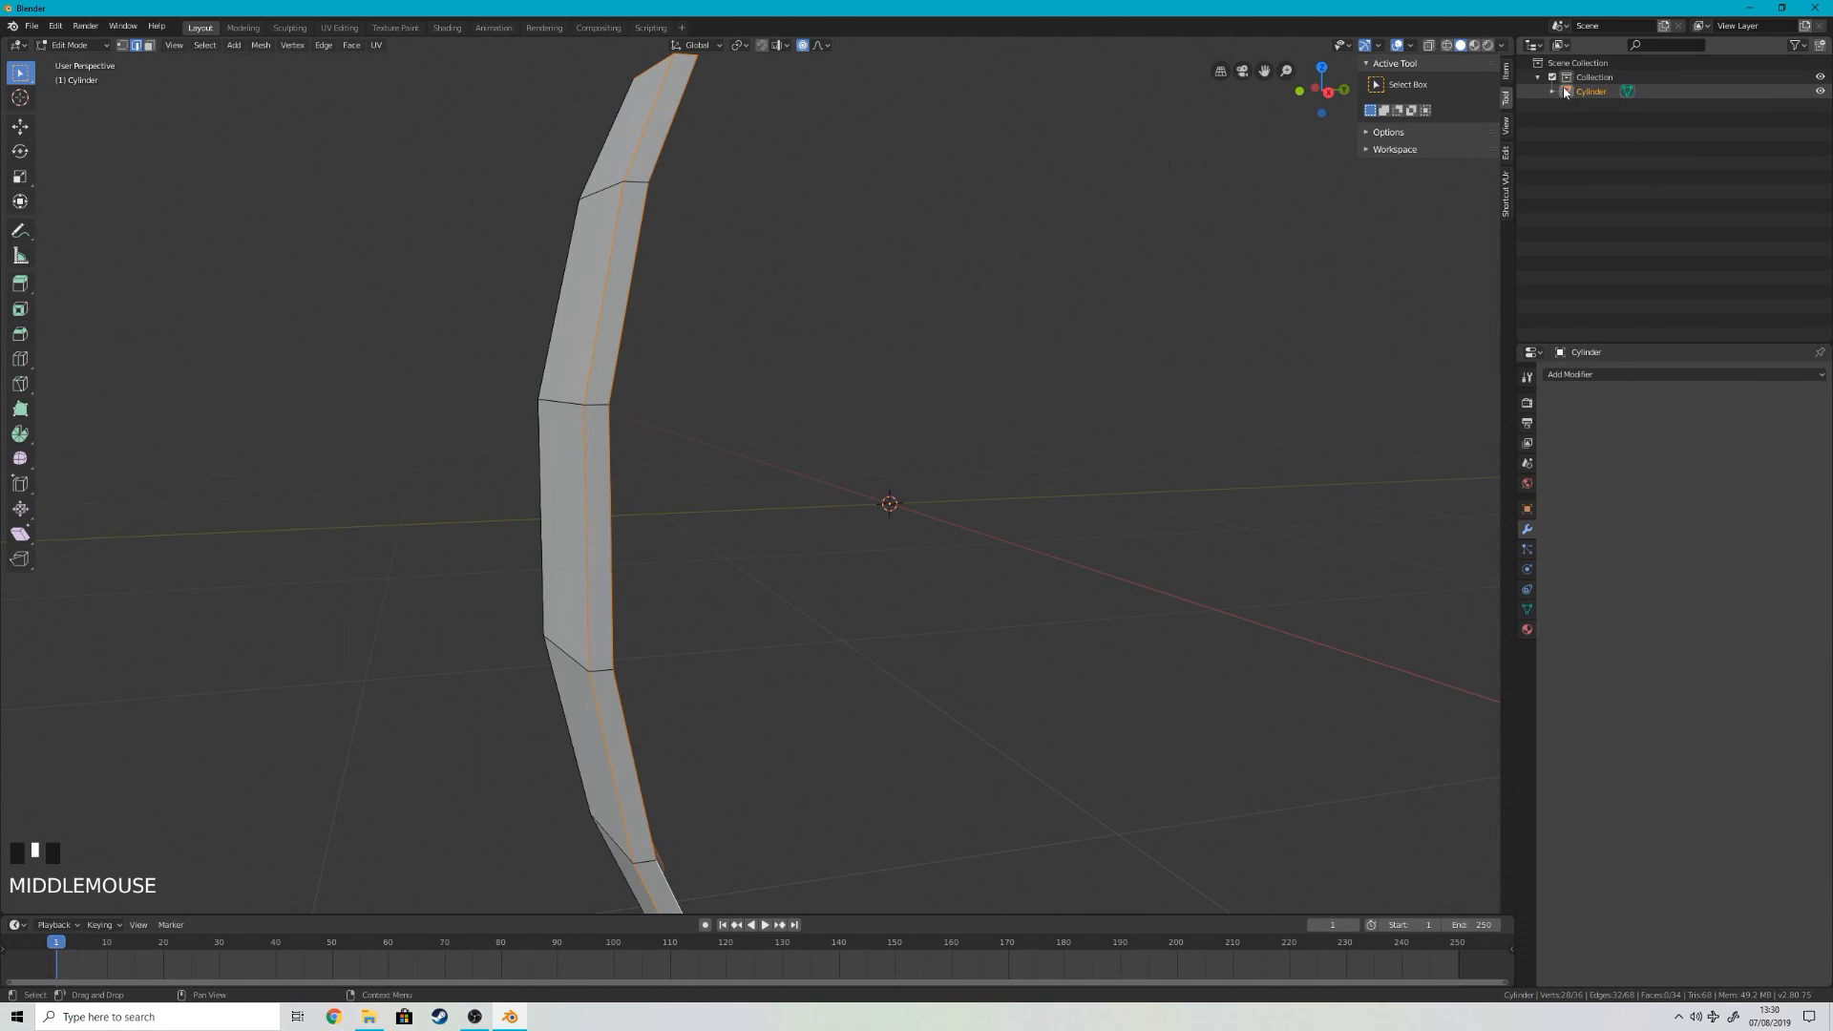
# Step: Set the Mean Bevel Weight of the selected border edges to 1.00
pyautogui.click(1508, 71)
pyautogui.scroll(-4, 969, 442)
pyautogui.moveTo(969, 442); pyautogui.dragTo(888, 444, button='middle')
pyautogui.press('n')
pyautogui.press('n')
pyautogui.press('n')
pyautogui.moveTo(1145, 277); pyautogui.dragTo(1098, 298, button='middle')
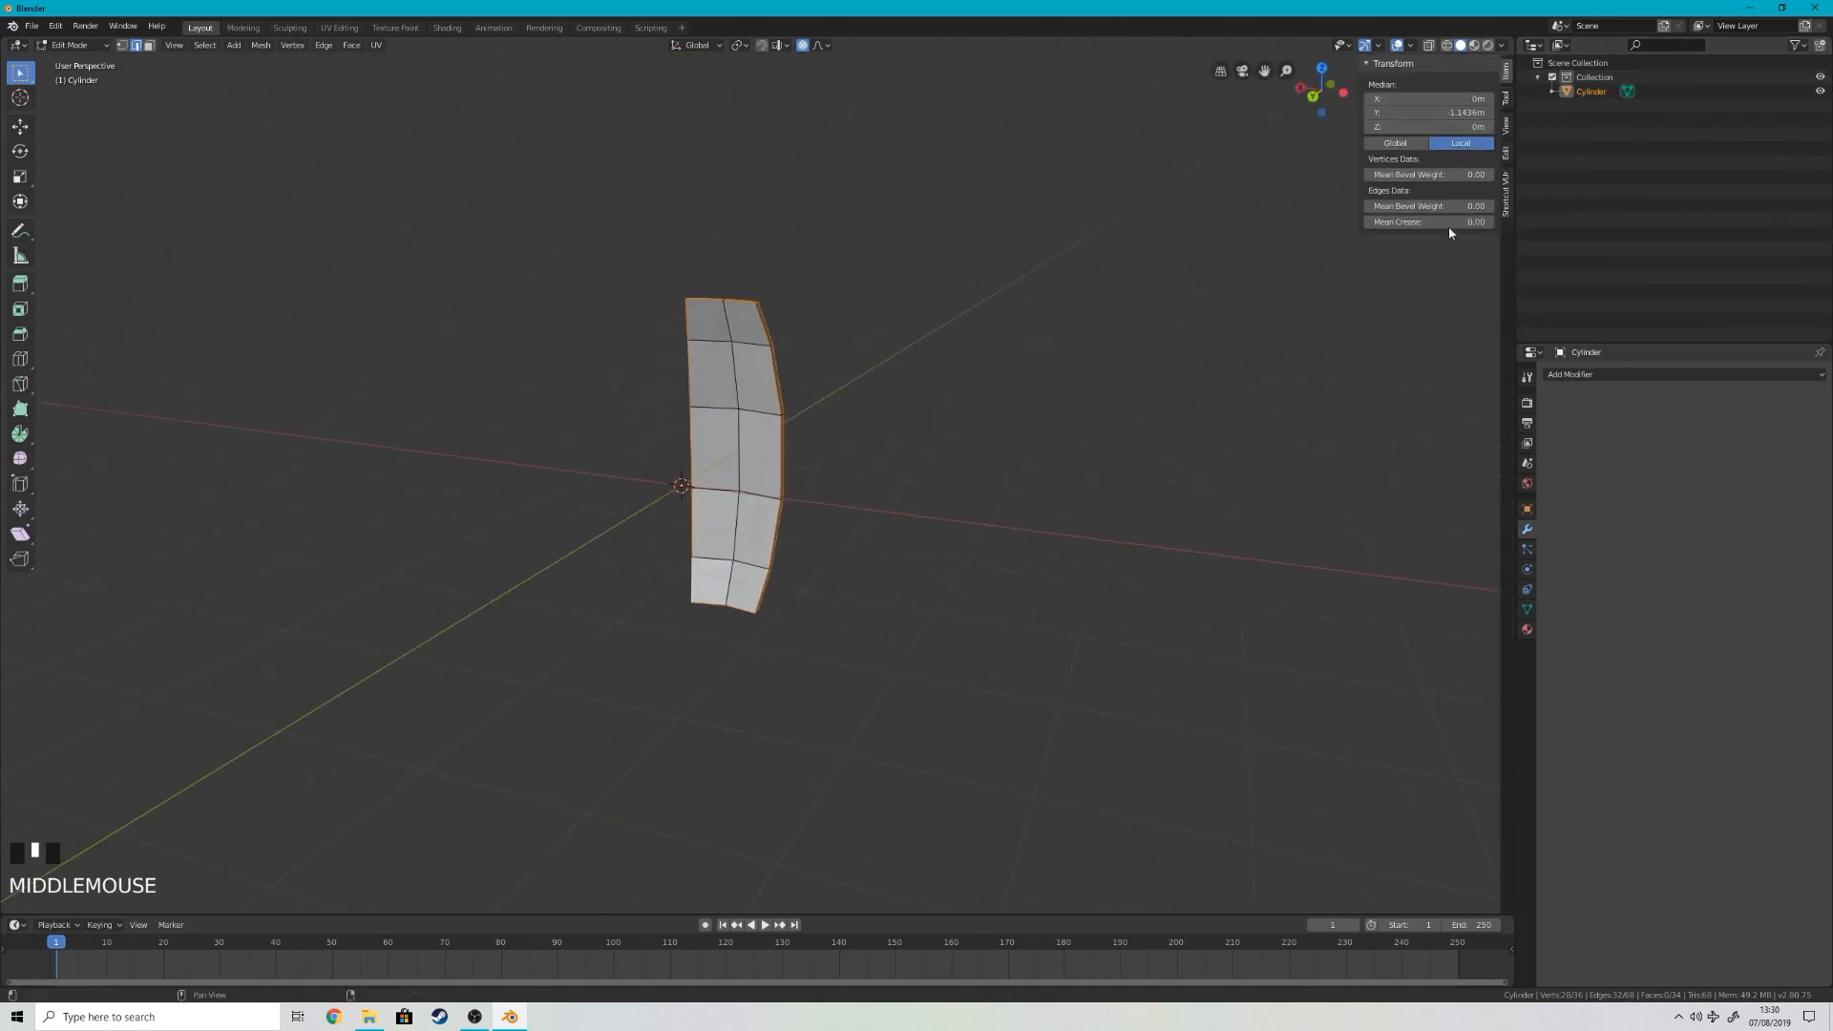
pyautogui.scroll(2, 610, 421)
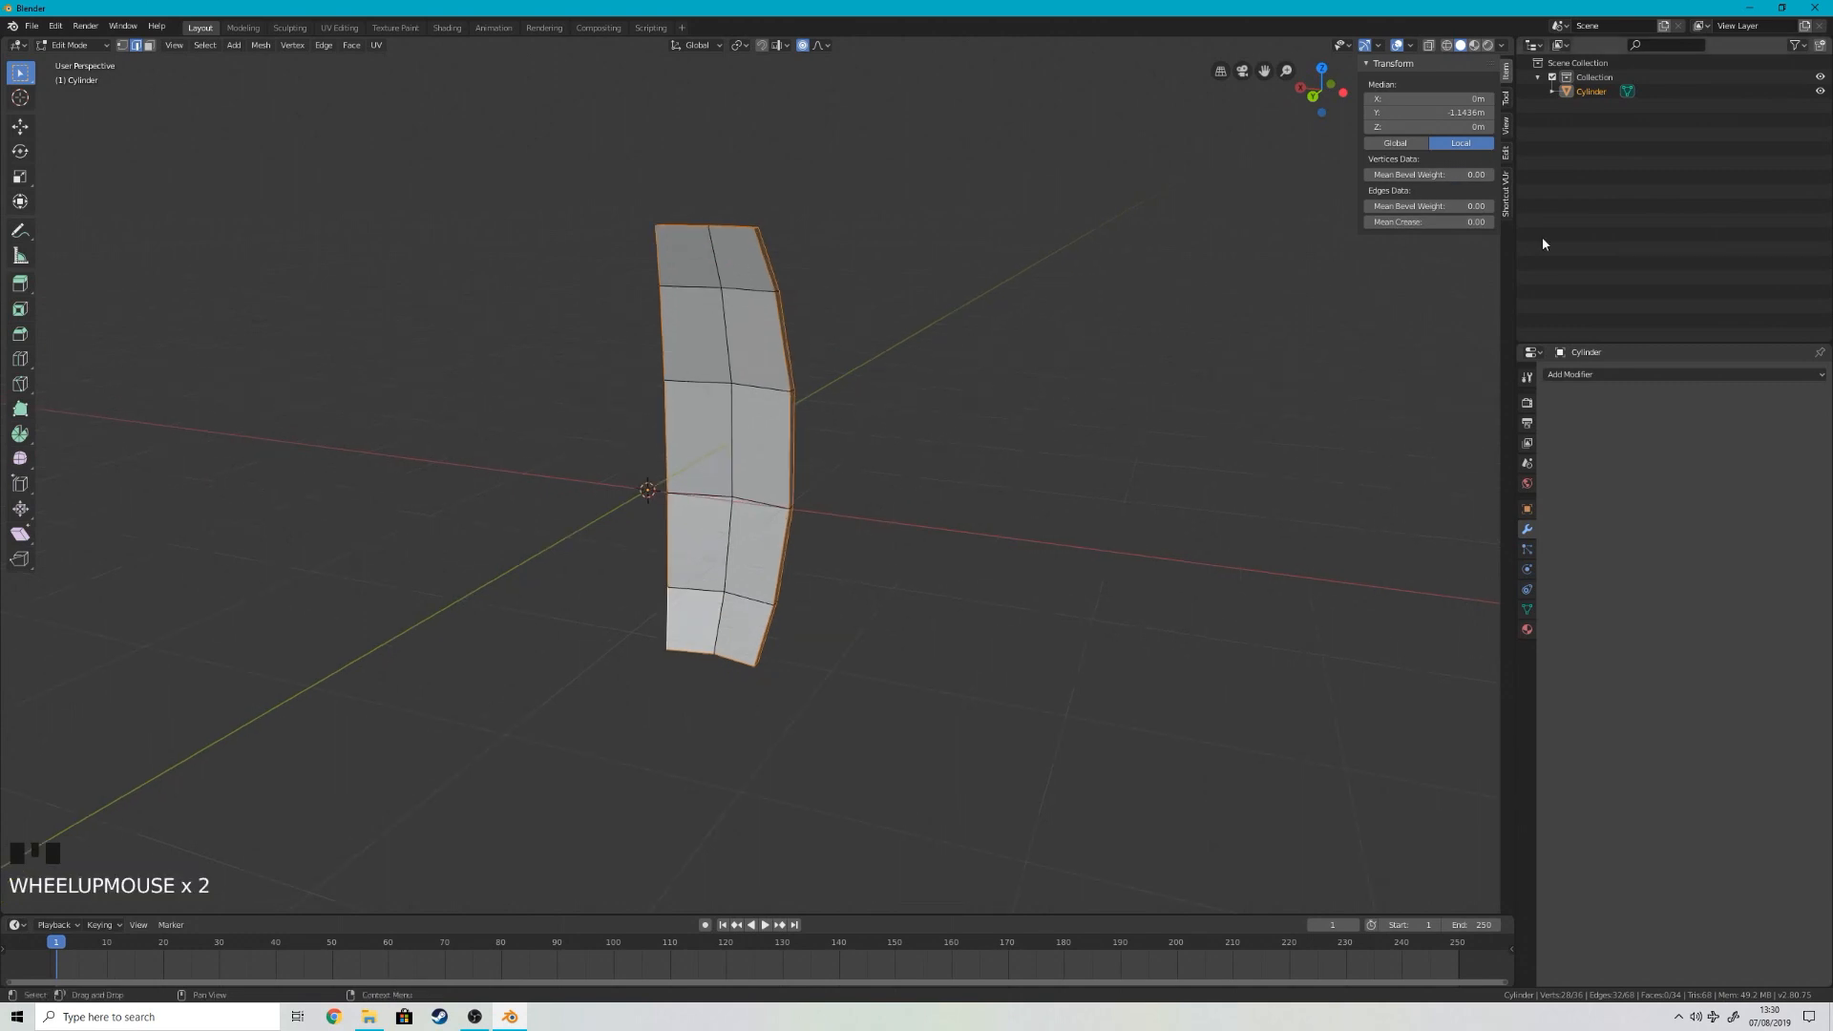
pyautogui.moveTo(1378, 201); pyautogui.dragTo(1470, 202)
# Step: Add a Bevel modifier to the stave, limited by Weight, with a width of 0.002 m
pyautogui.moveTo(935, 306); pyautogui.dragTo(1517, 376, button='middle')
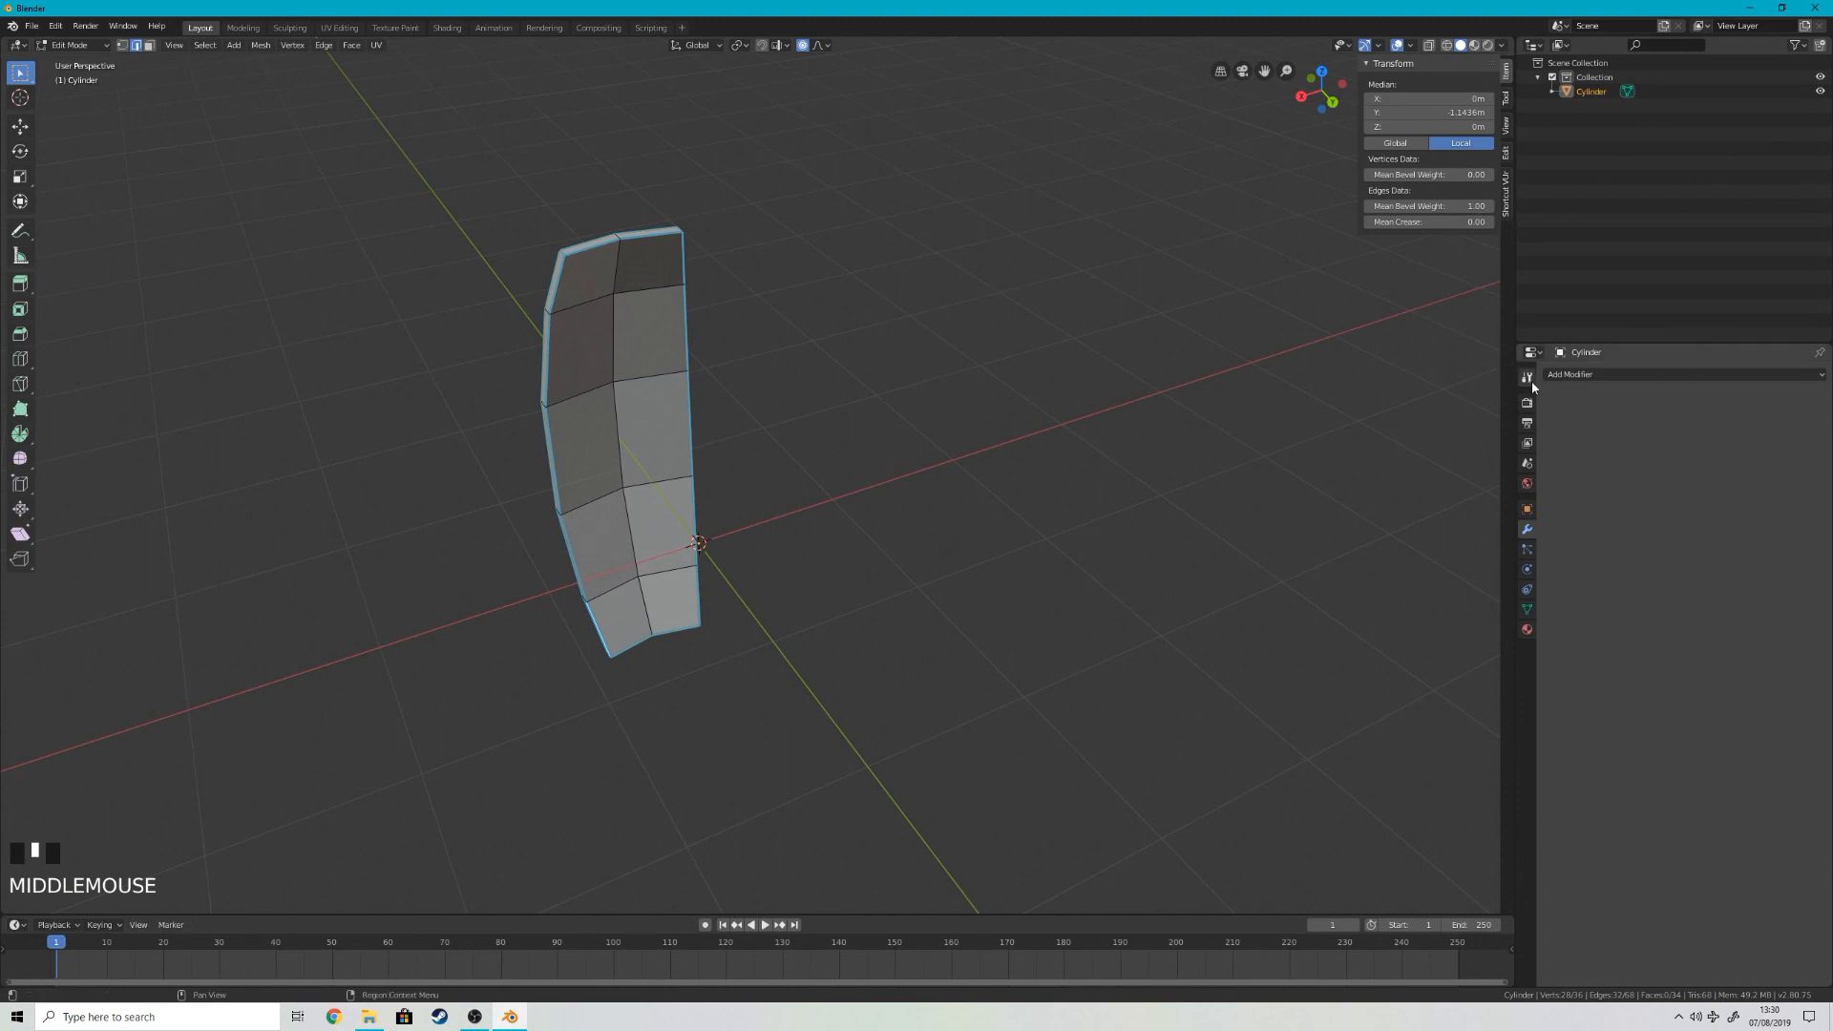
pyautogui.click(1557, 375)
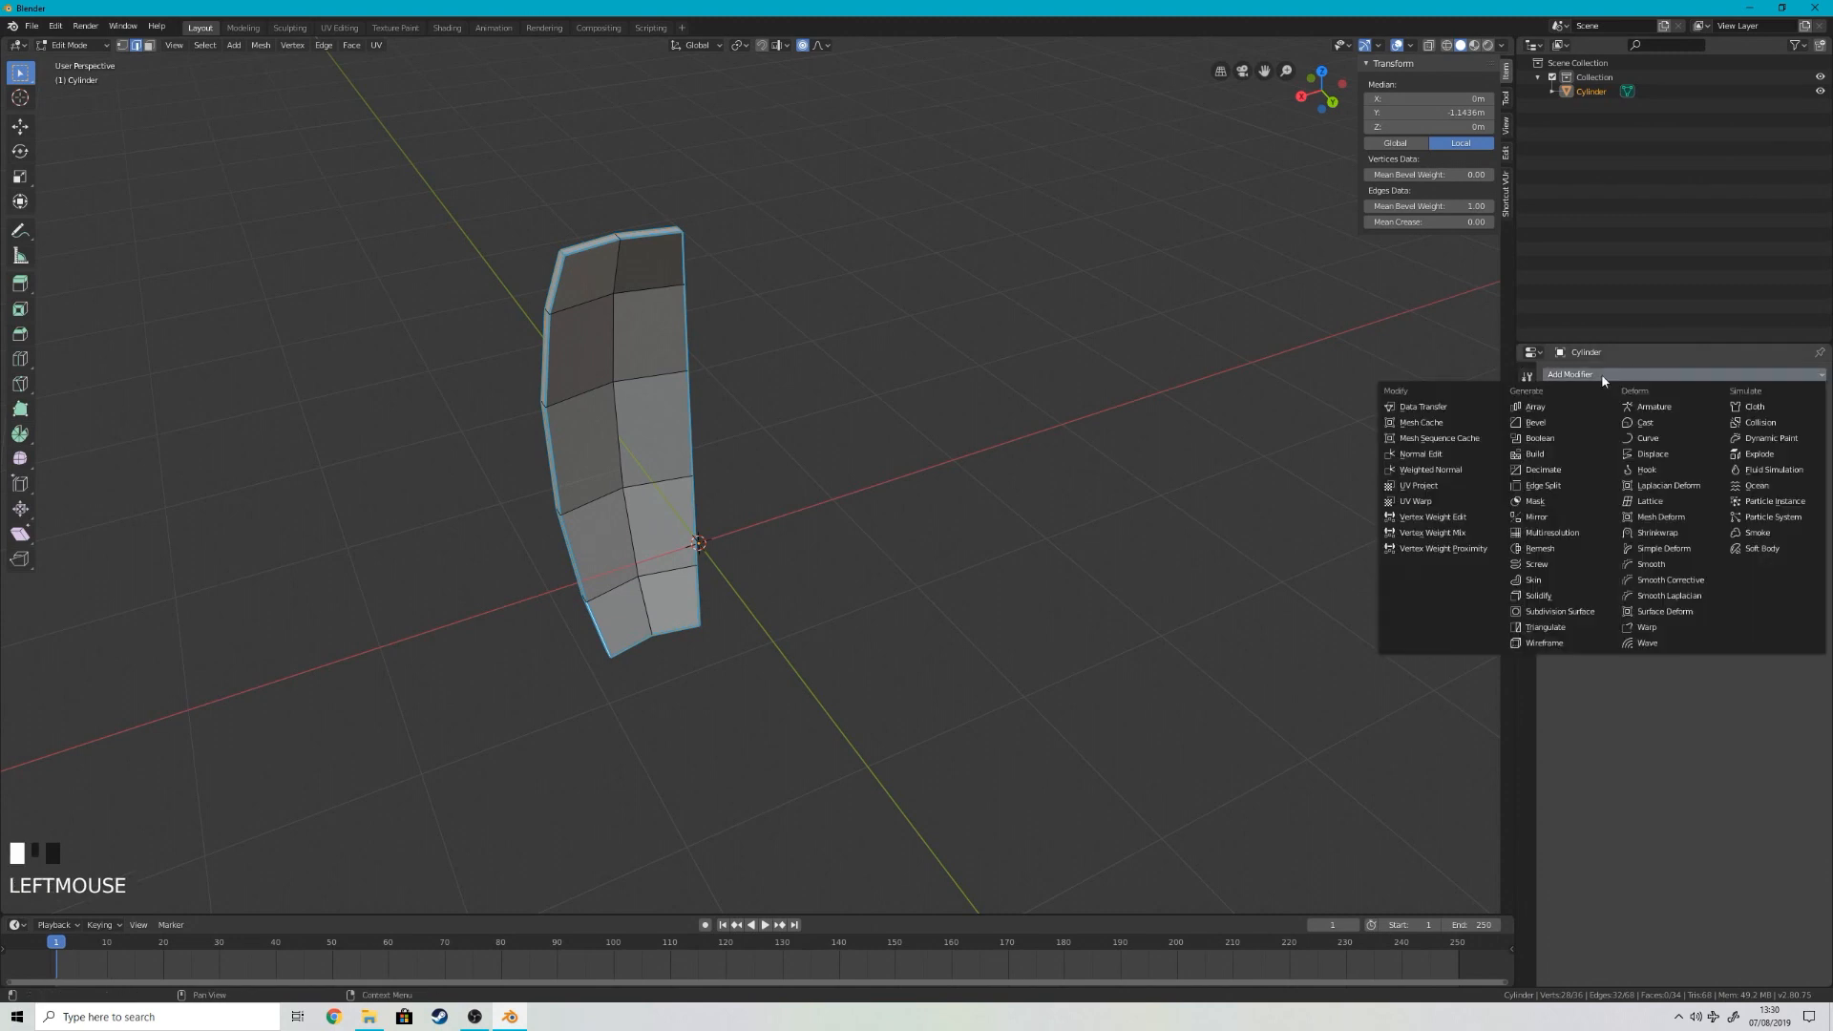
pyautogui.click(1536, 422)
pyautogui.keyDown('shift'); pyautogui.moveTo(964, 411); pyautogui.dragTo(1023, 449, button='middle'); pyautogui.keyUp('shift')
pyautogui.scroll(4, 1023, 450)
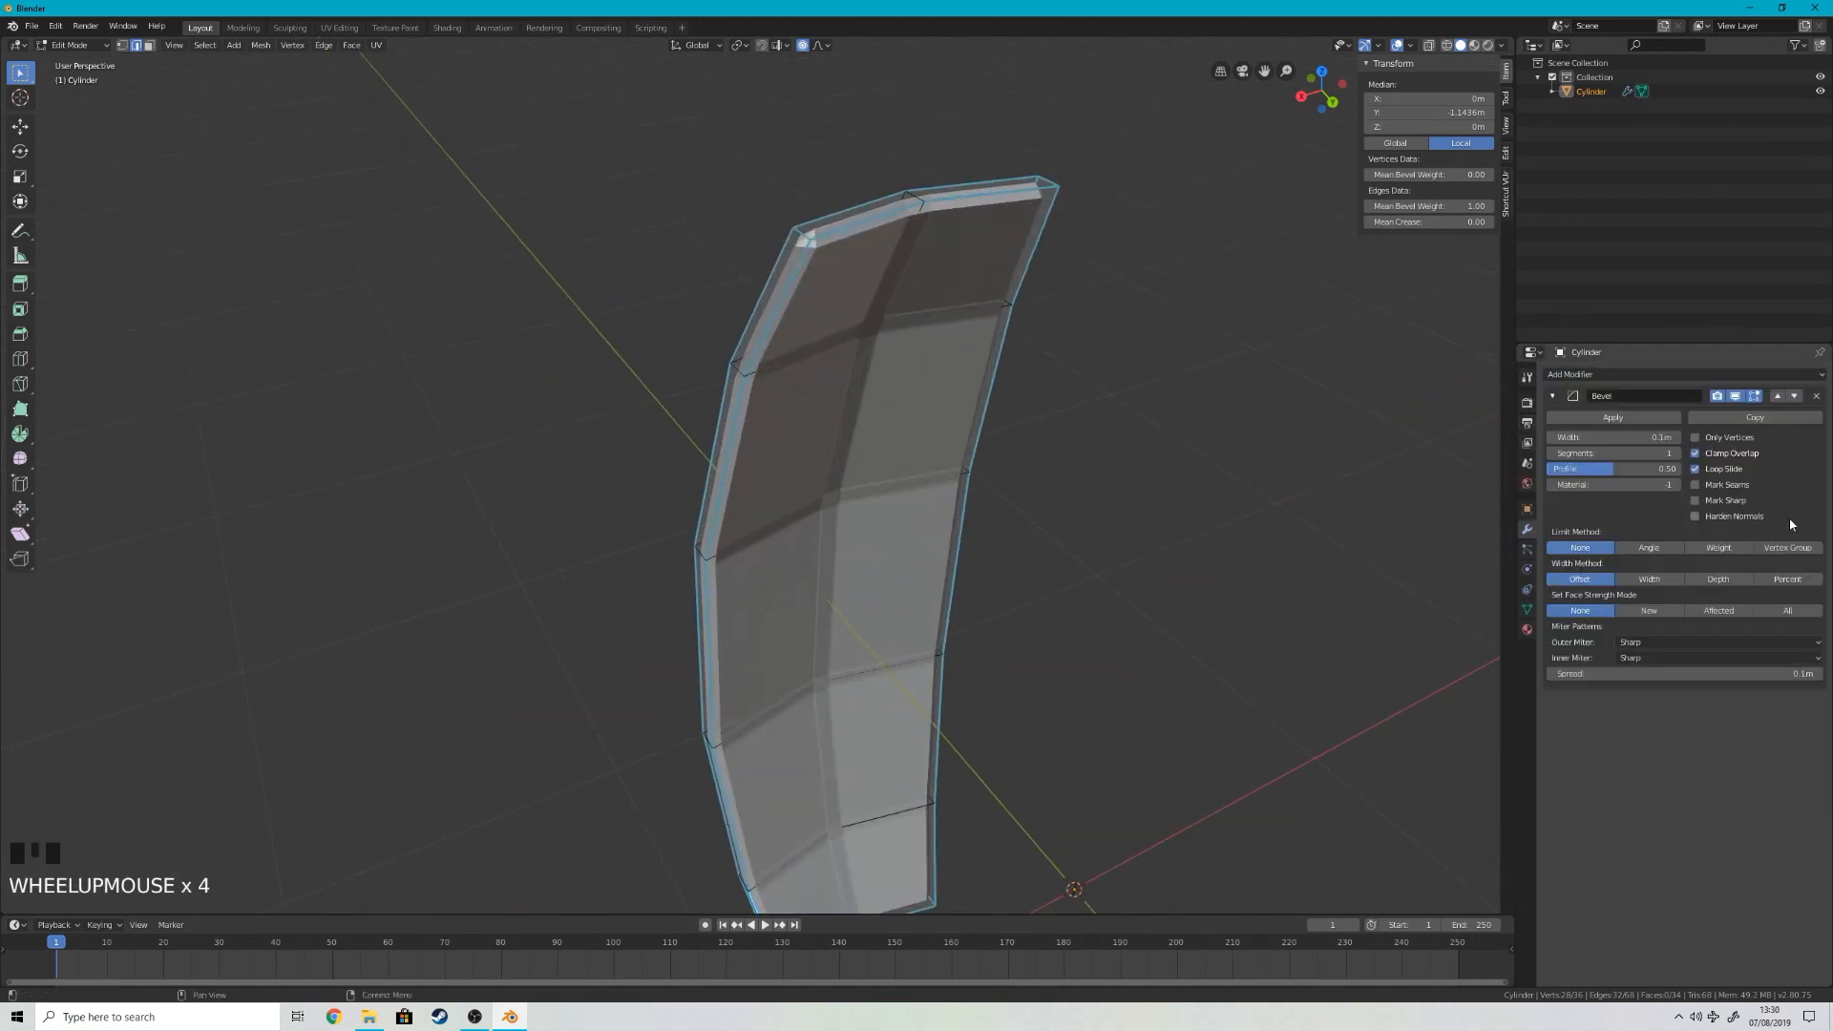
pyautogui.click(1719, 548)
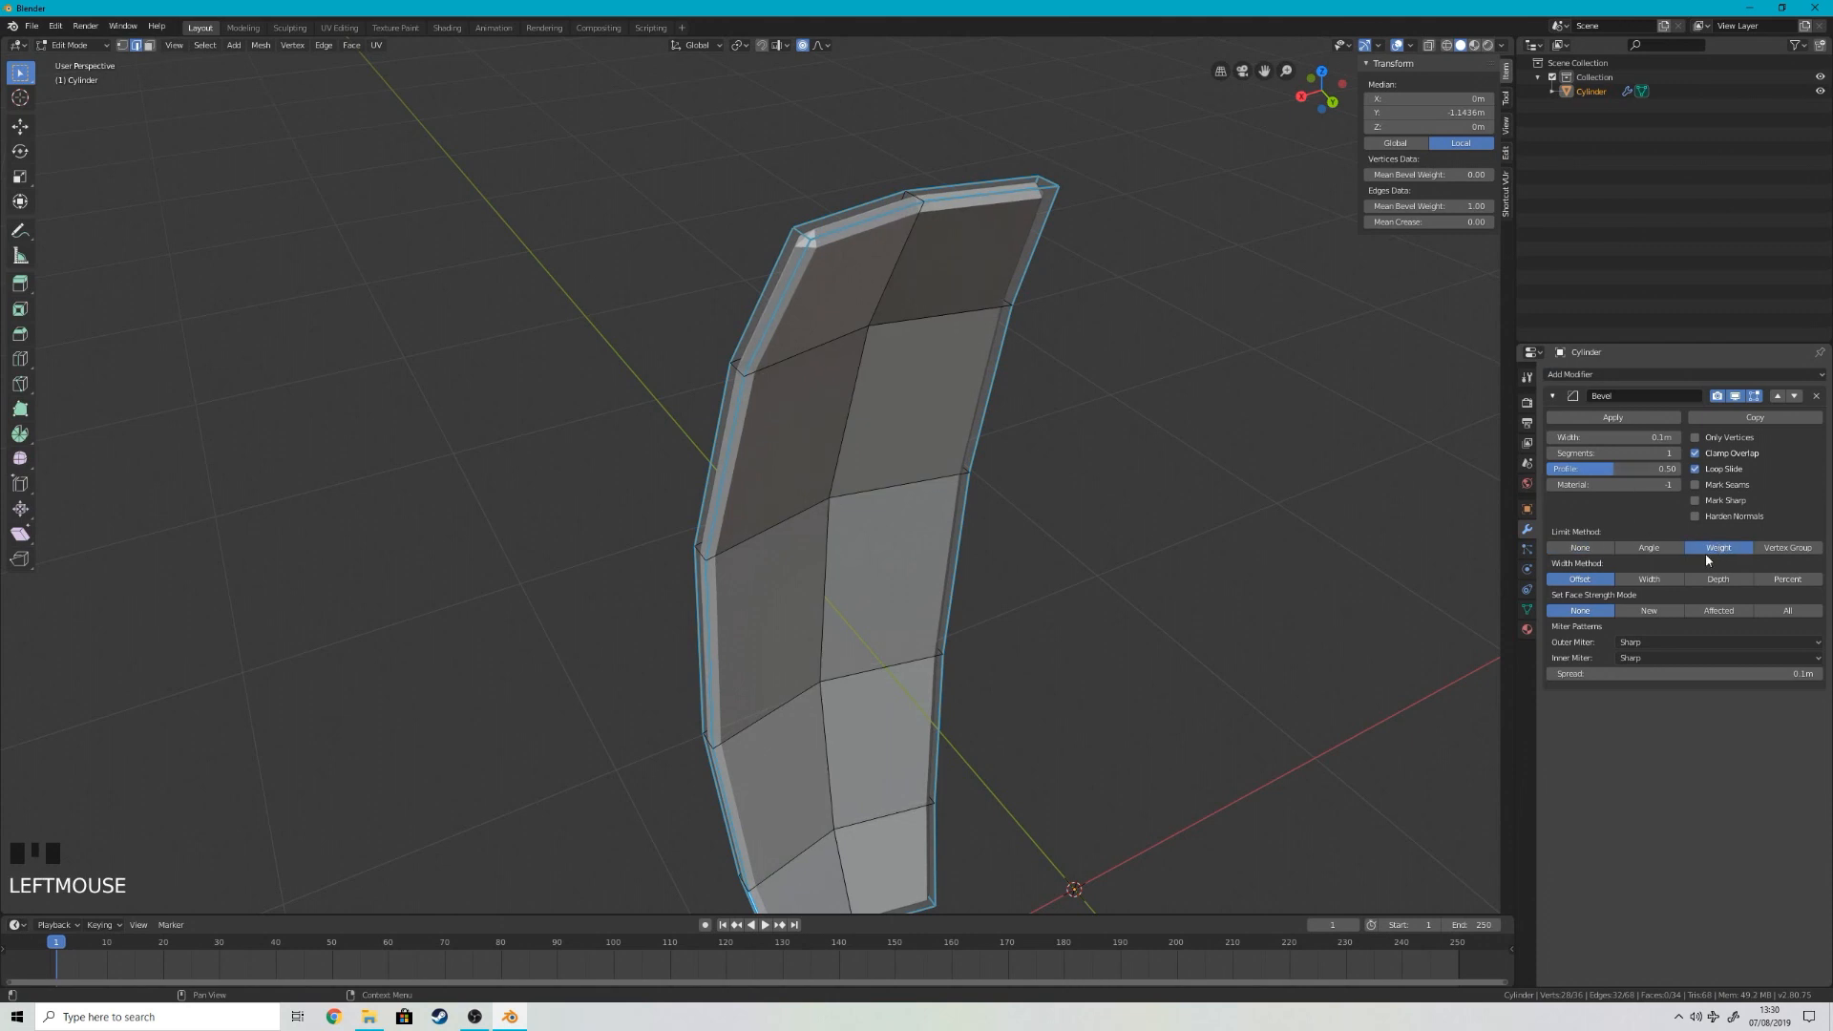
pyautogui.doubleClick(1656, 468)
pyautogui.click(1631, 437)
pyautogui.press('BackSpace')
pyautogui.write('2')
pyautogui.press('Return')
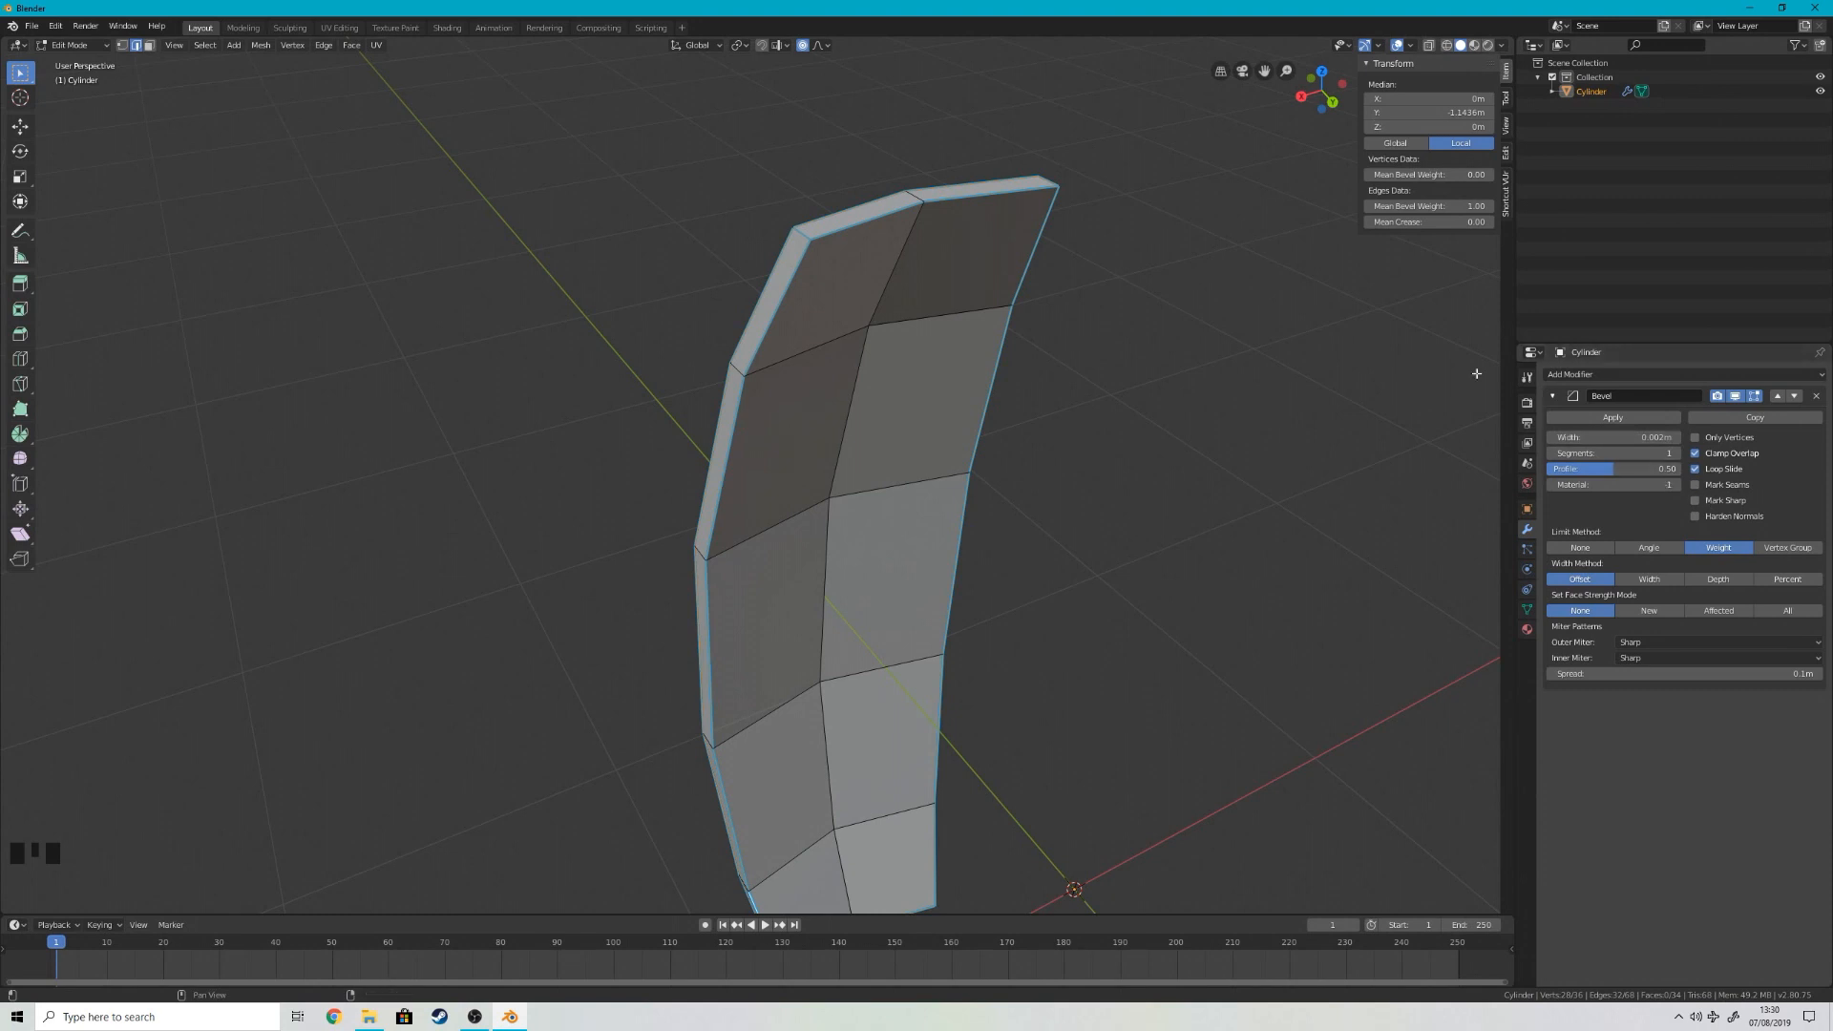
# Step: Return to Object Mode and shade the stave smooth
pyautogui.press('Tab')
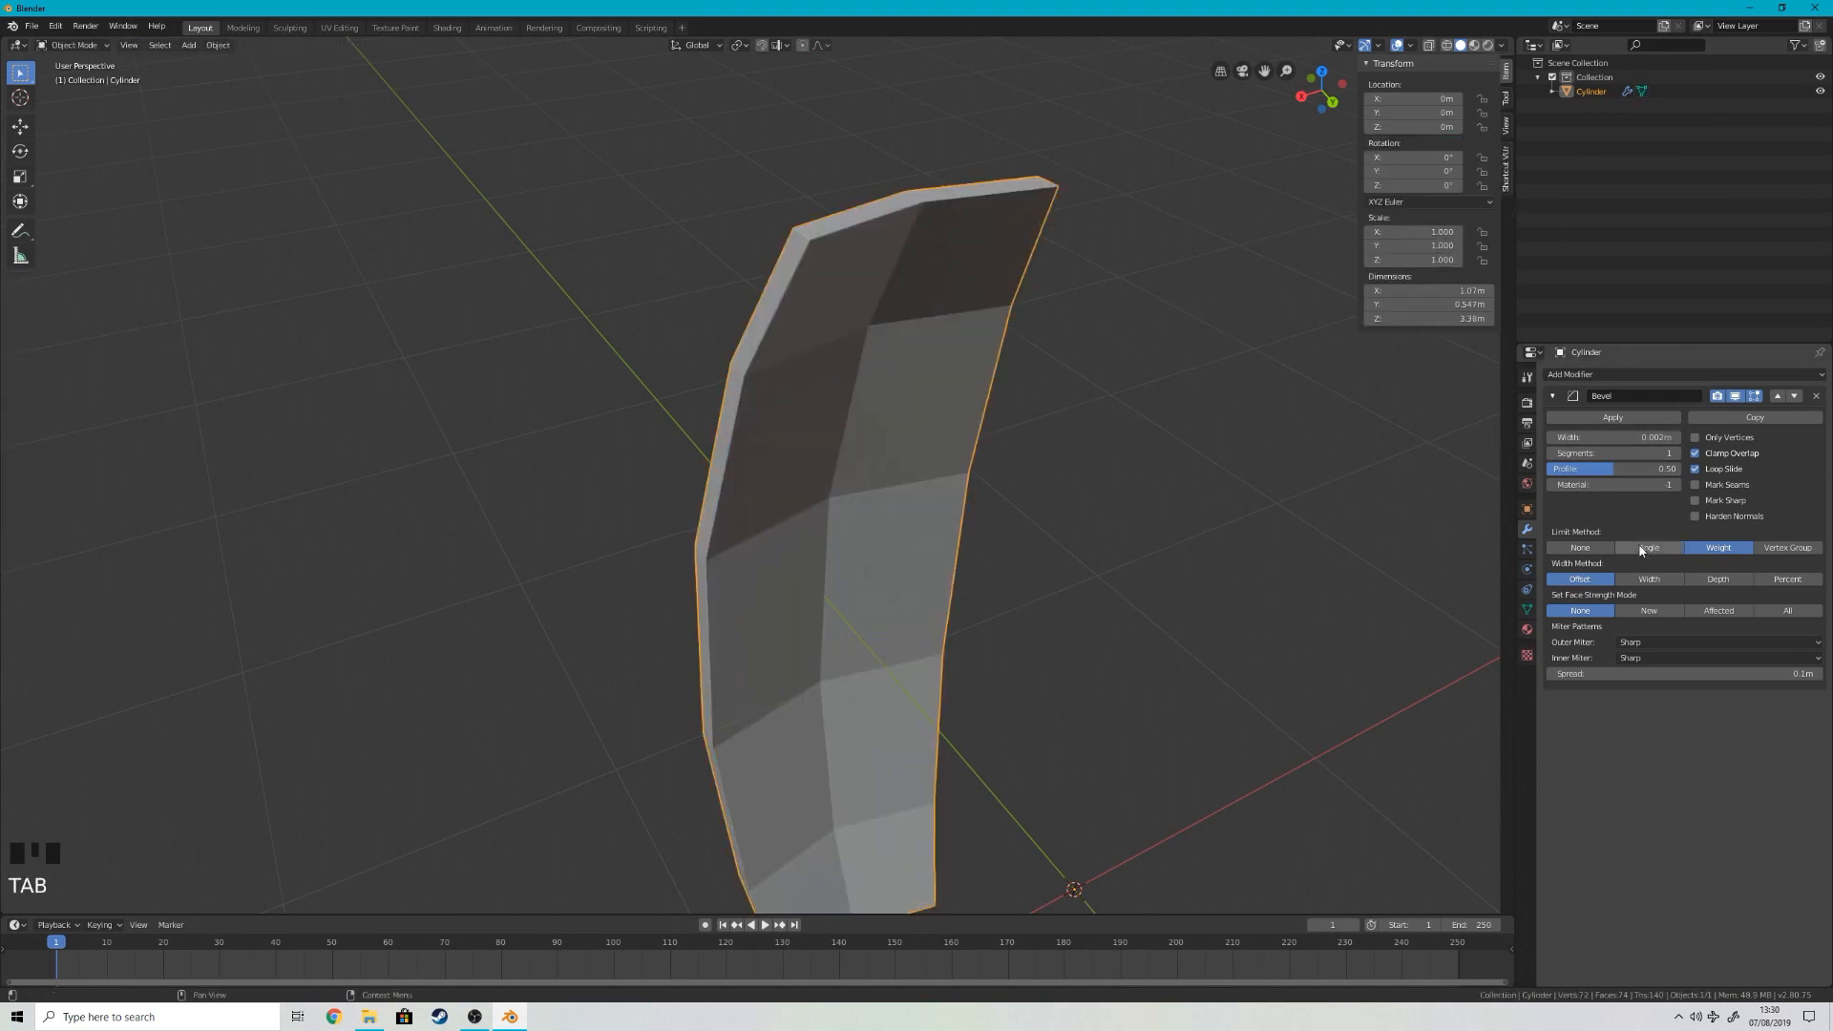
pyautogui.press('w')
pyautogui.click(827, 307)
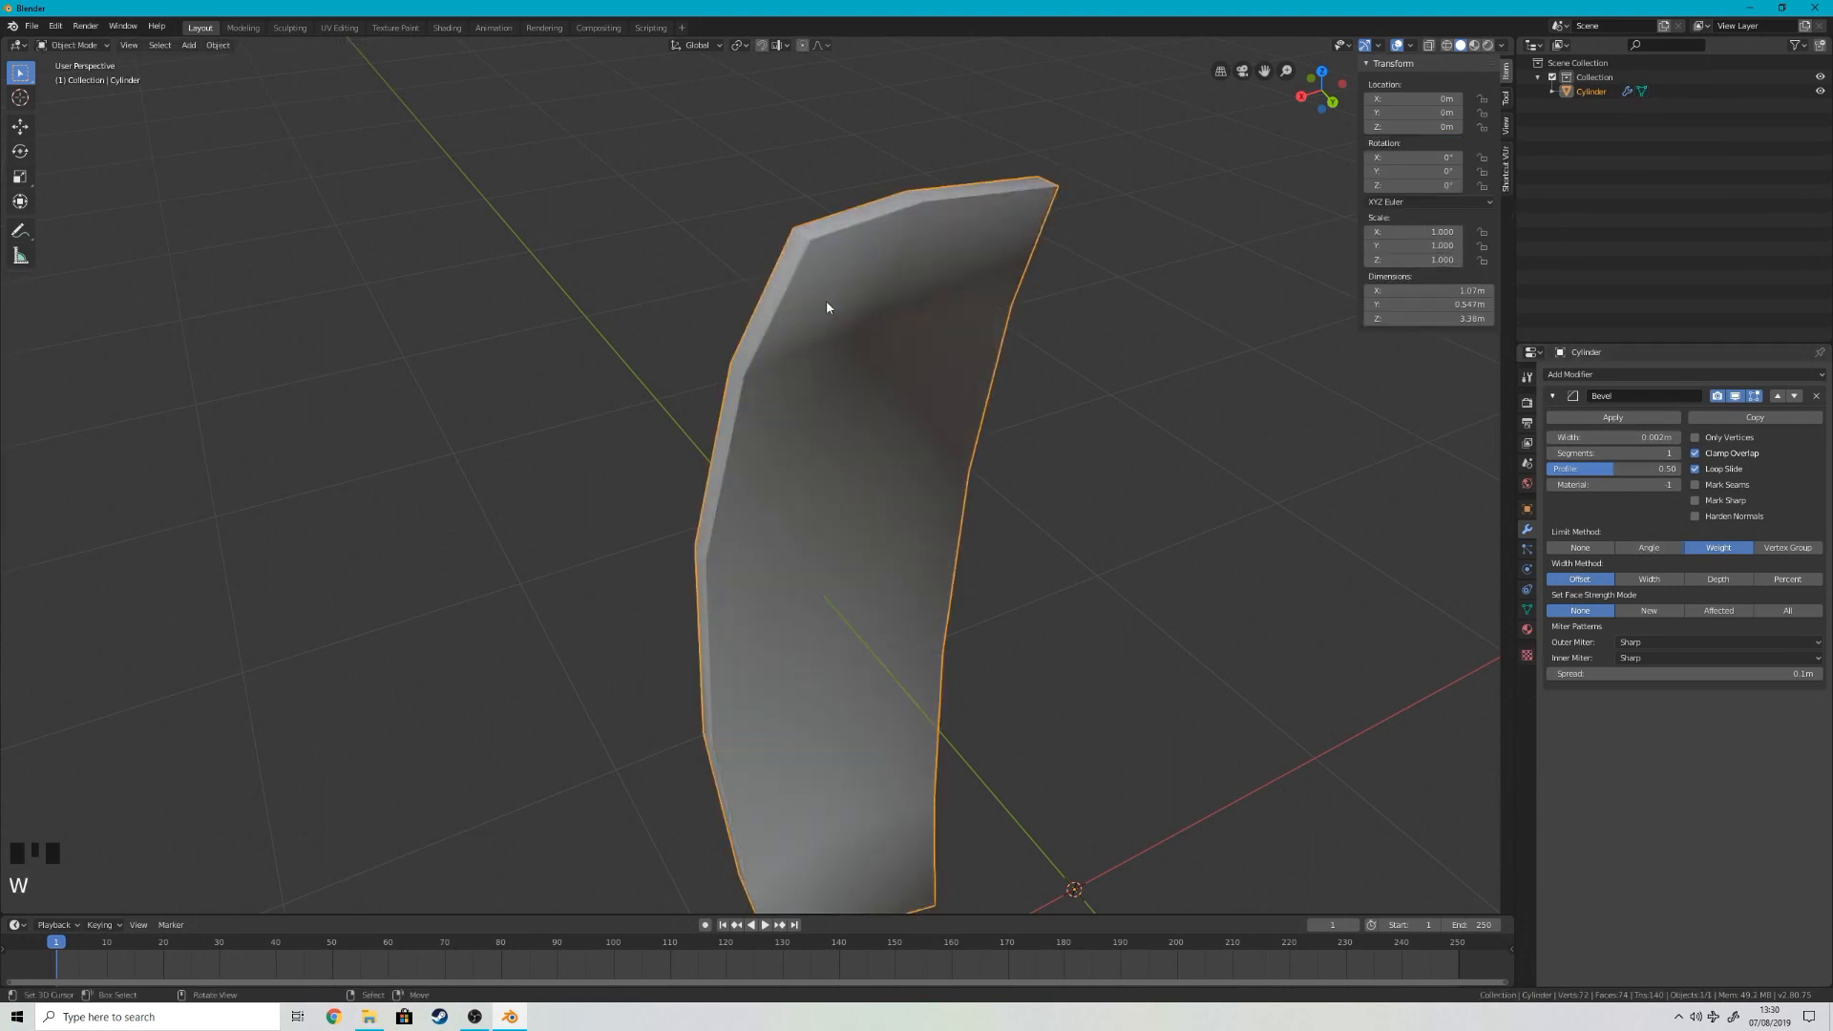
# Step: Enable Auto Smooth on the stave's normals with an angle of 60°
pyautogui.click(1527, 608)
pyautogui.click(1547, 621)
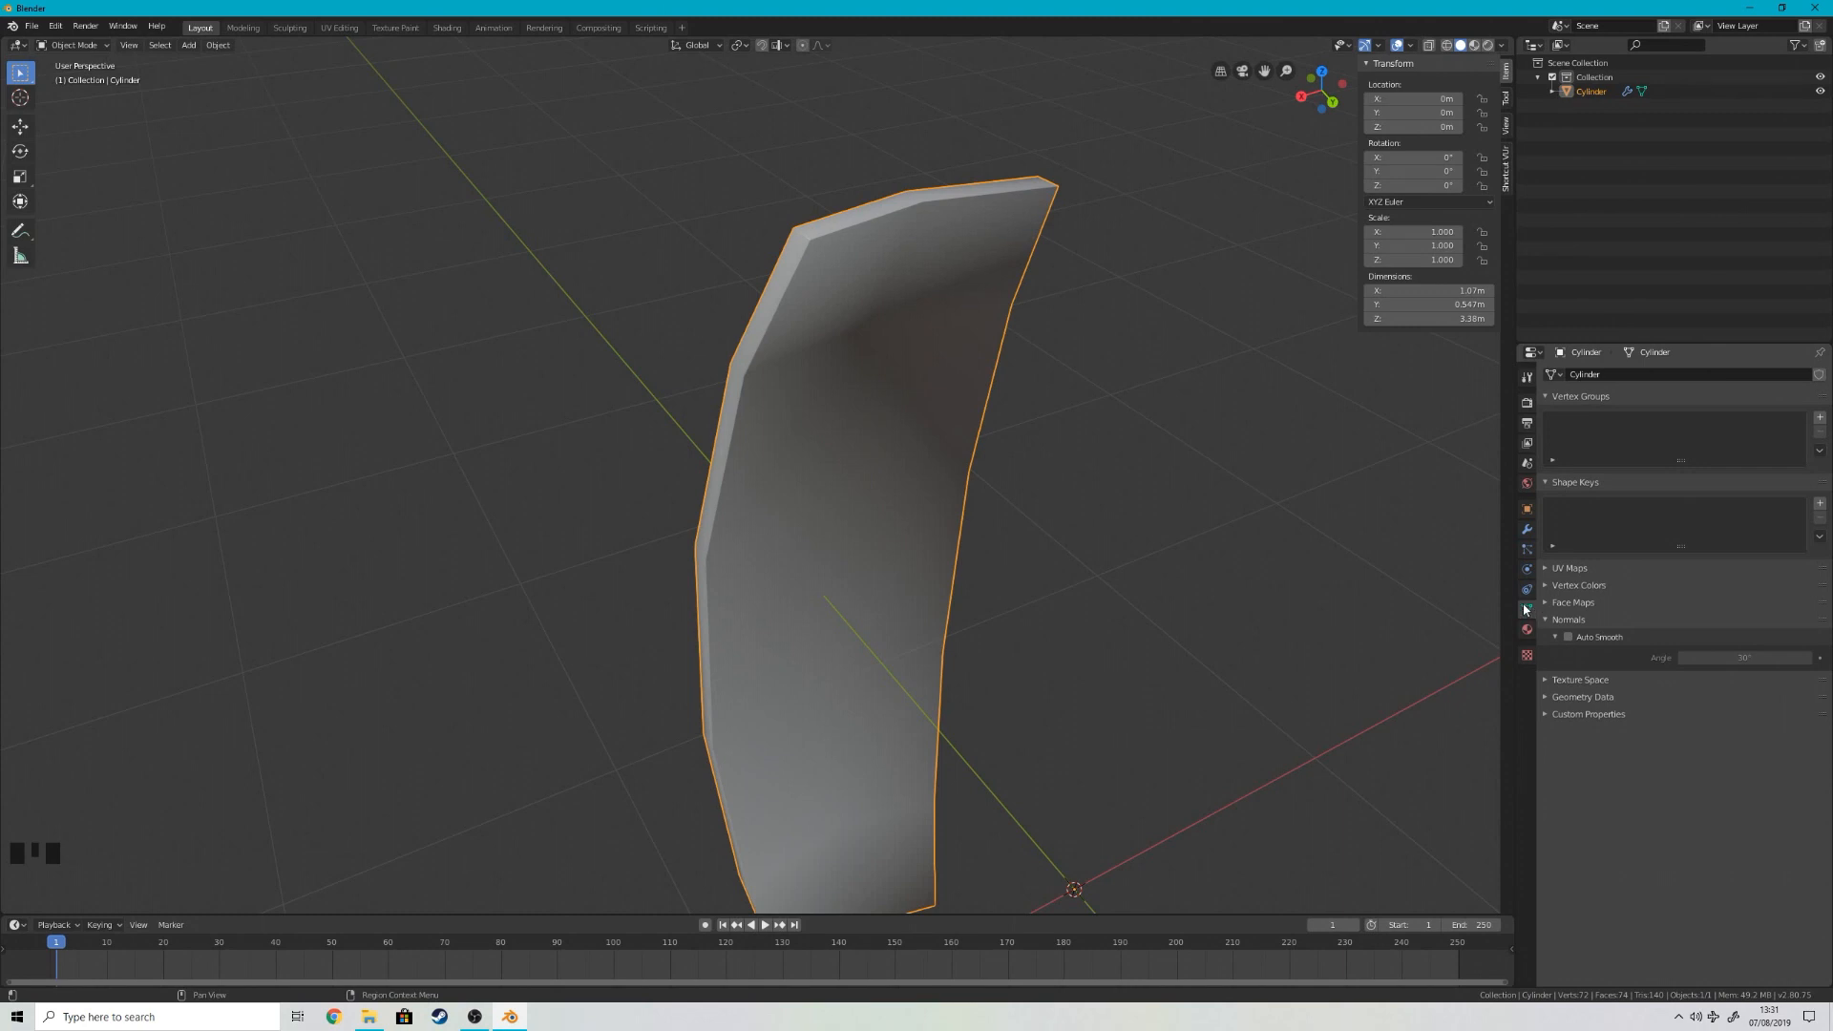
pyautogui.click(1568, 637)
pyautogui.doubleClick(1731, 659)
pyautogui.write('60')
pyautogui.press('Return')
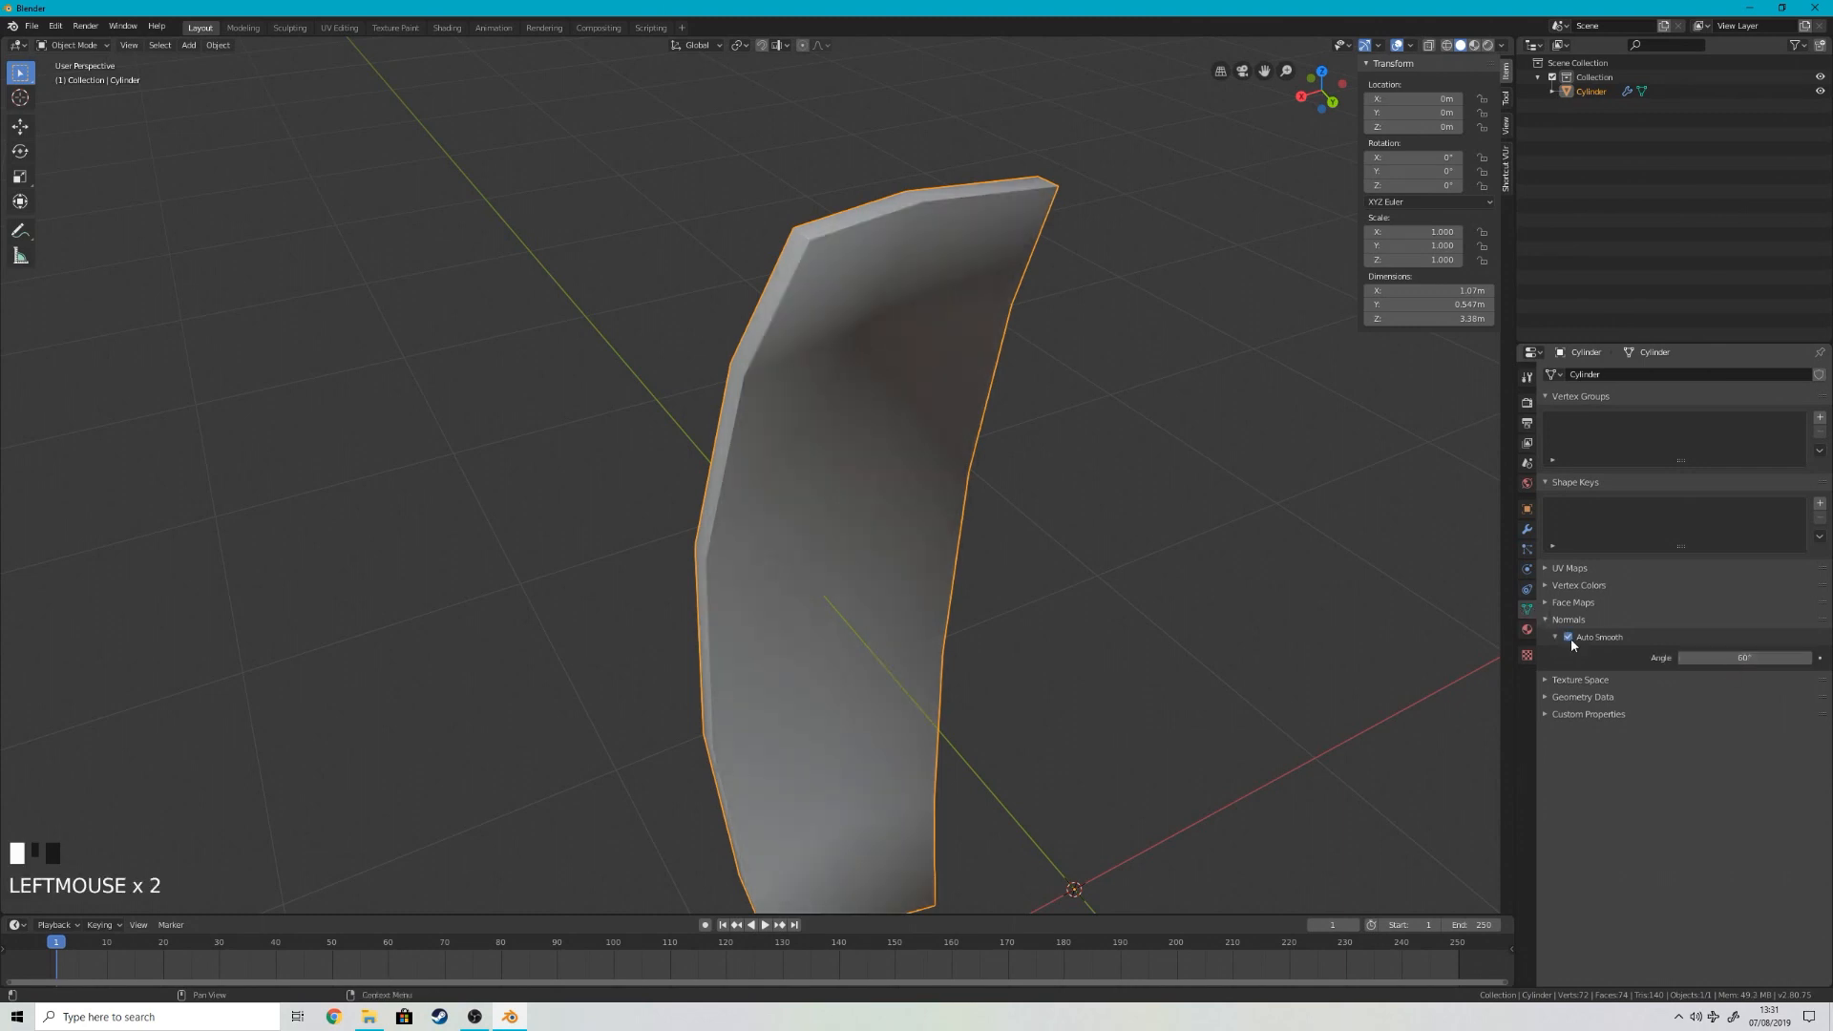
# Step: Set the Bevel modifier's segments to 3
pyautogui.moveTo(1194, 497); pyautogui.dragTo(1121, 503, button='middle')
pyautogui.scroll(2, 926, 475)
pyautogui.scroll(1, 917, 449)
pyautogui.rightClick(1505, 443)
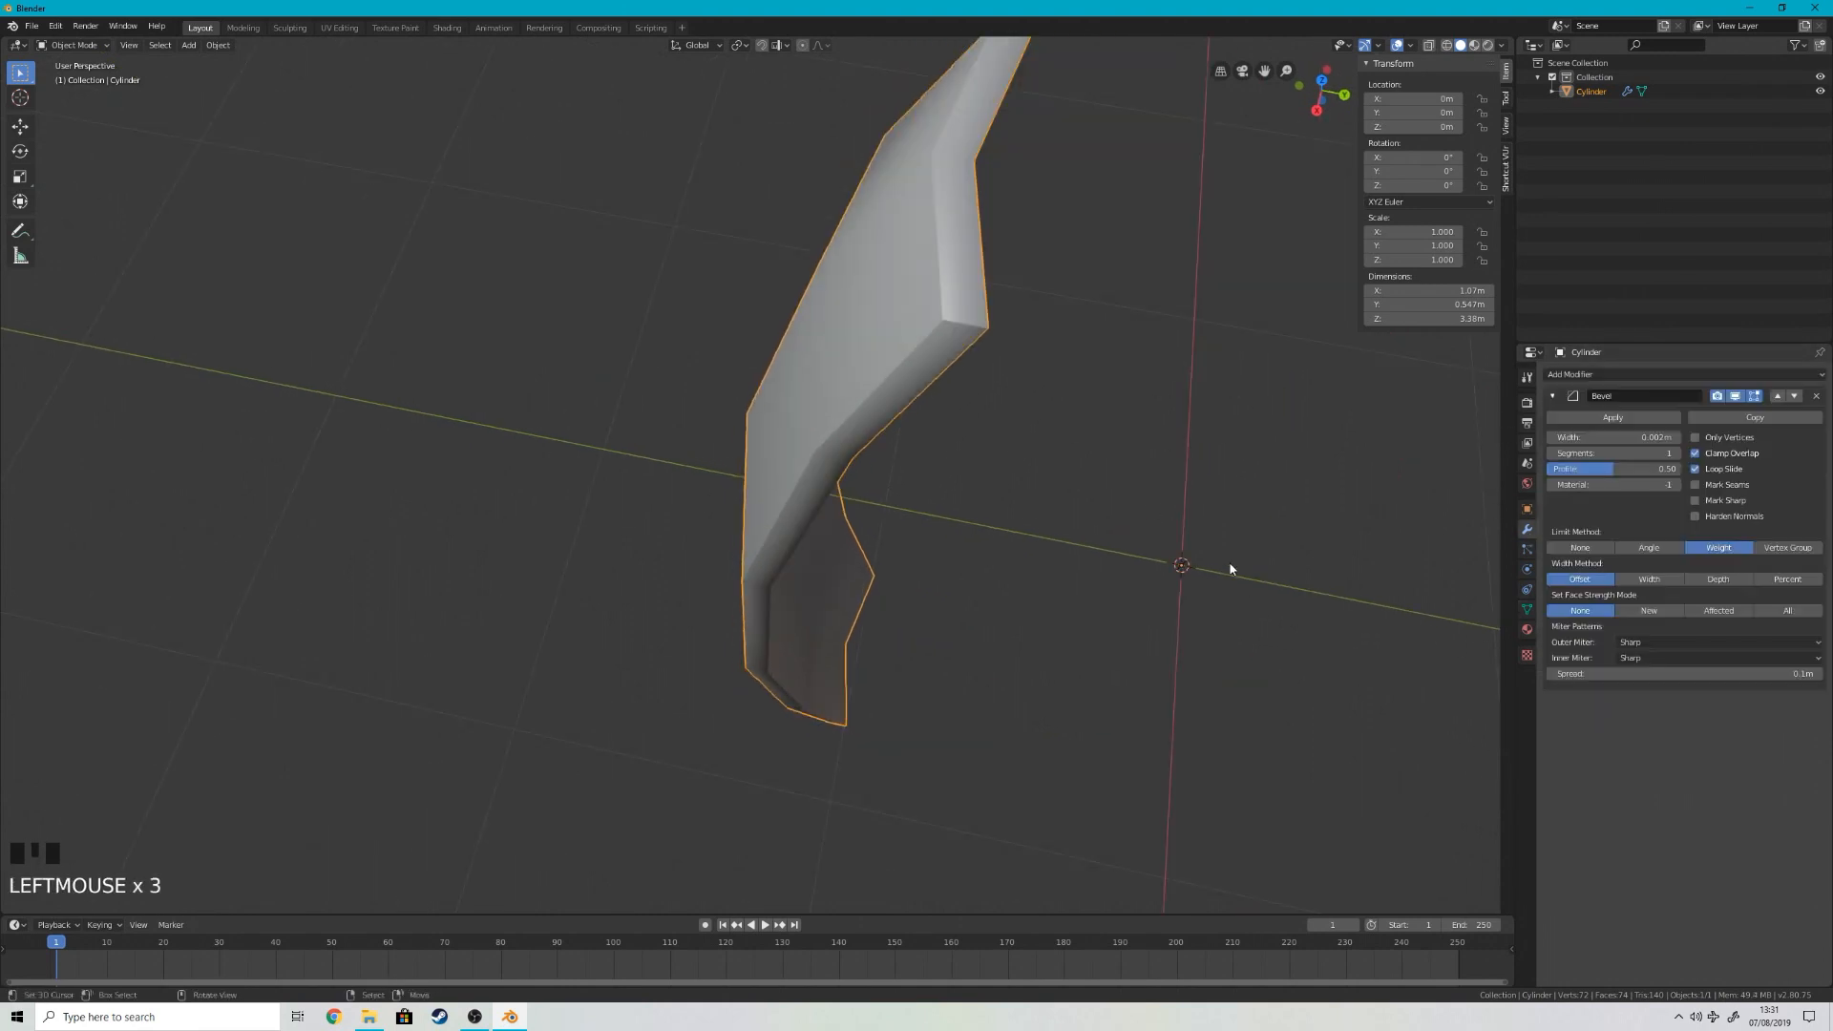
pyautogui.click(1676, 453)
pyautogui.click(1677, 454)
pyautogui.scroll(-2, 1202, 439)
pyautogui.moveTo(1201, 443); pyautogui.dragTo(1127, 458, button='middle')
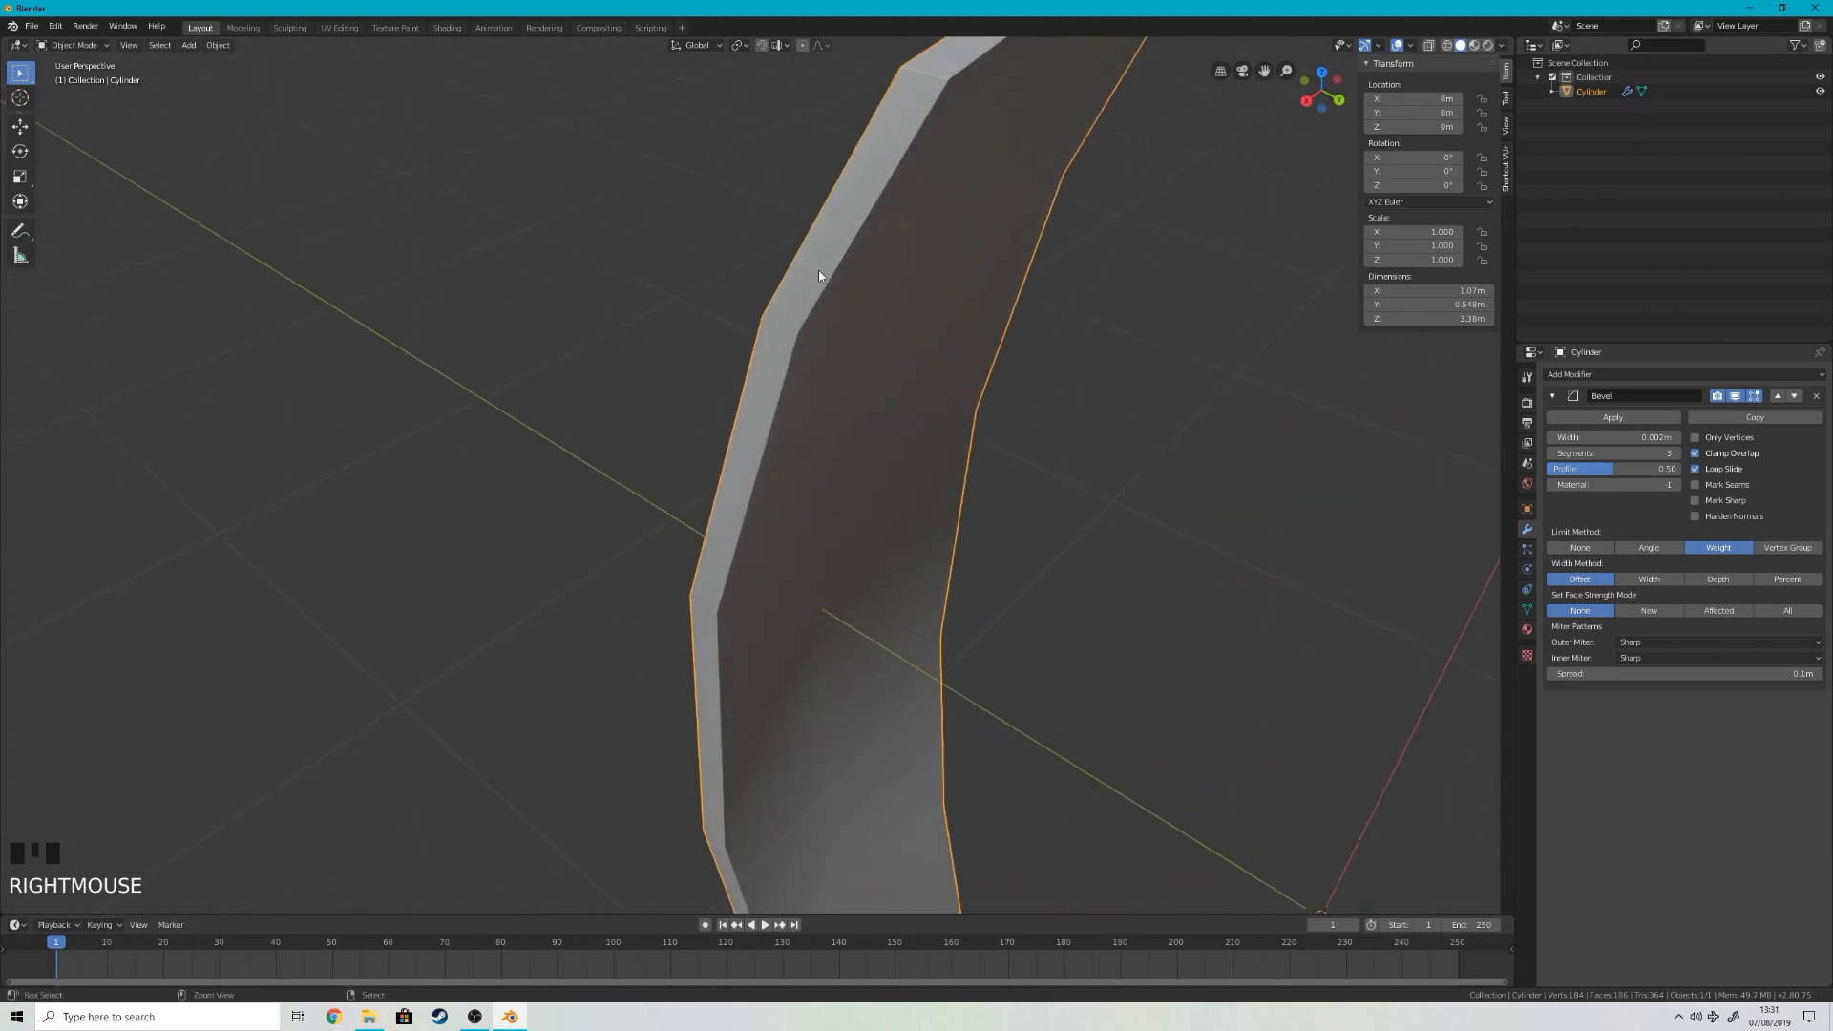
# Step: Add a level 2 Subdivision Surface modifier to the stave and inspect its smoothed edges
pyautogui.hotkey('ctrl', '2')
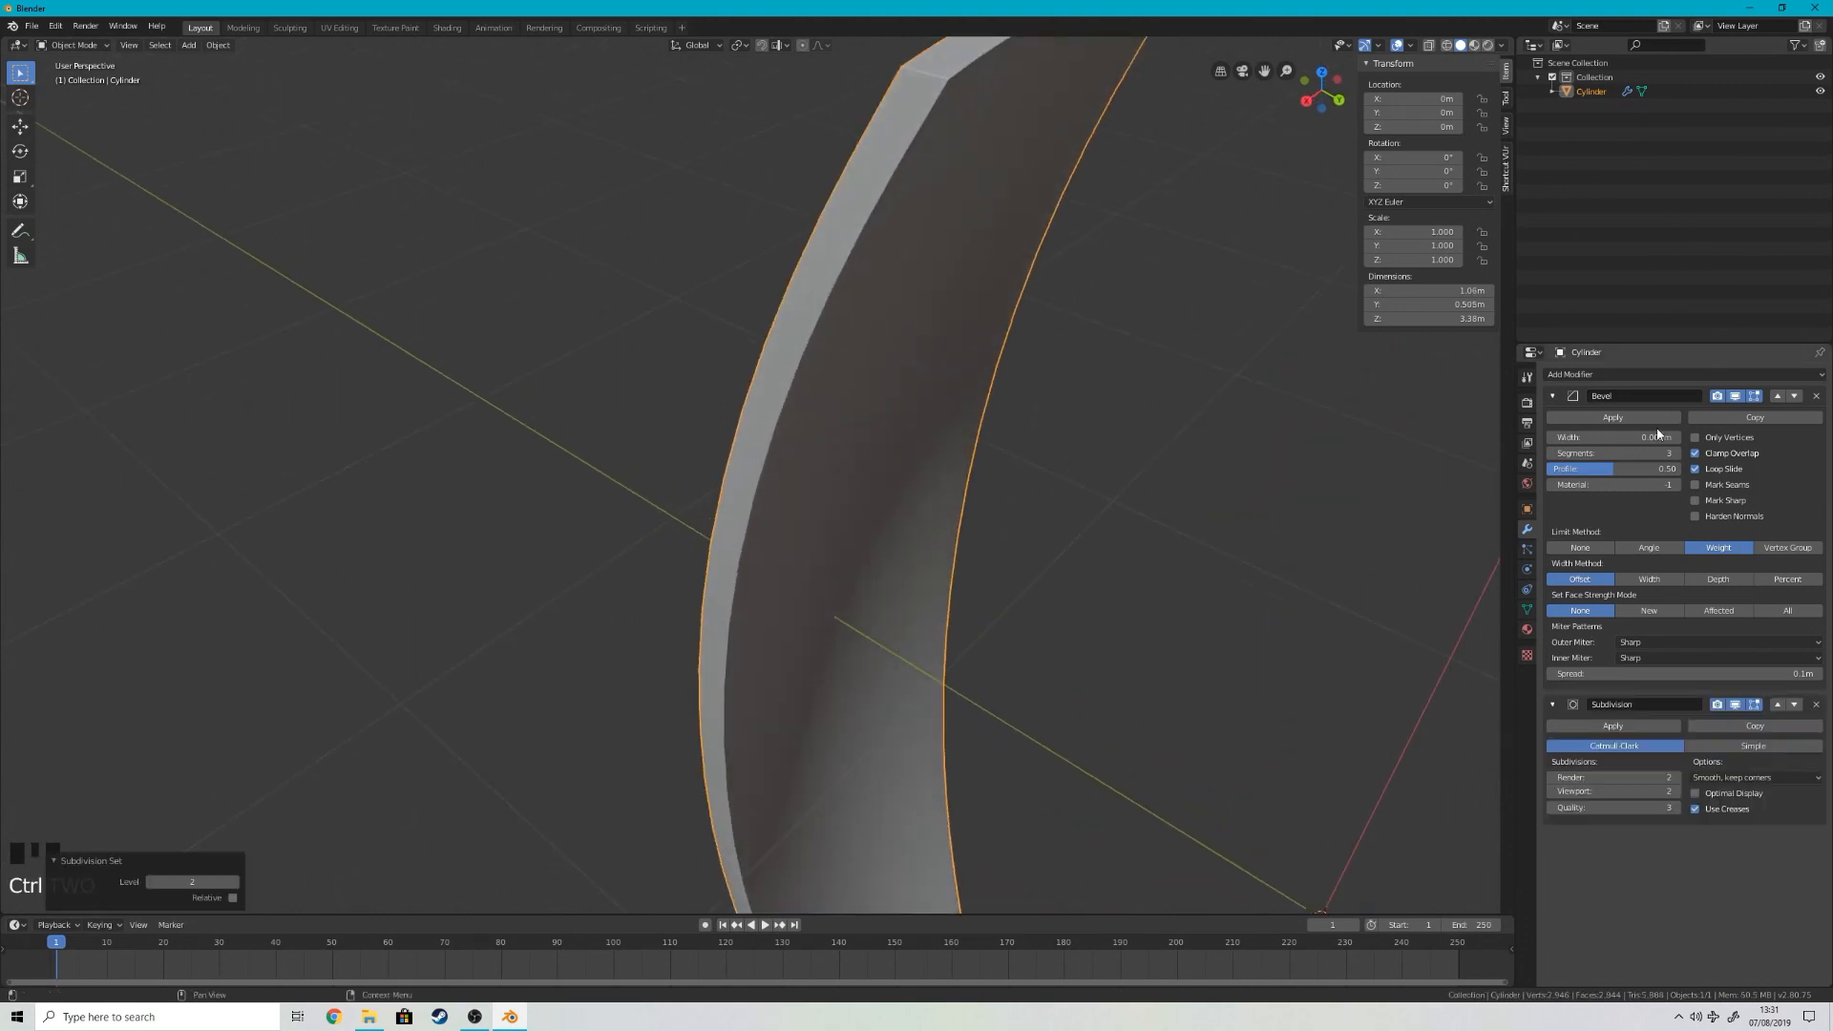
pyautogui.click(1553, 396)
pyautogui.moveTo(1012, 535); pyautogui.dragTo(1058, 481, button='middle')
pyautogui.scroll(1, 1058, 481)
# Step: Increase the Bevel modifier's width to about 0.009 m and check the stave's edges
pyautogui.click(1576, 397)
pyautogui.moveTo(1614, 437); pyautogui.dragTo(1697, 437)
pyautogui.moveTo(984, 368); pyautogui.dragTo(993, 430, button='middle')
pyautogui.scroll(4, 928, 527)
pyautogui.moveTo(920, 525); pyautogui.dragTo(986, 499, button='middle')
pyautogui.scroll(-5, 932, 369)
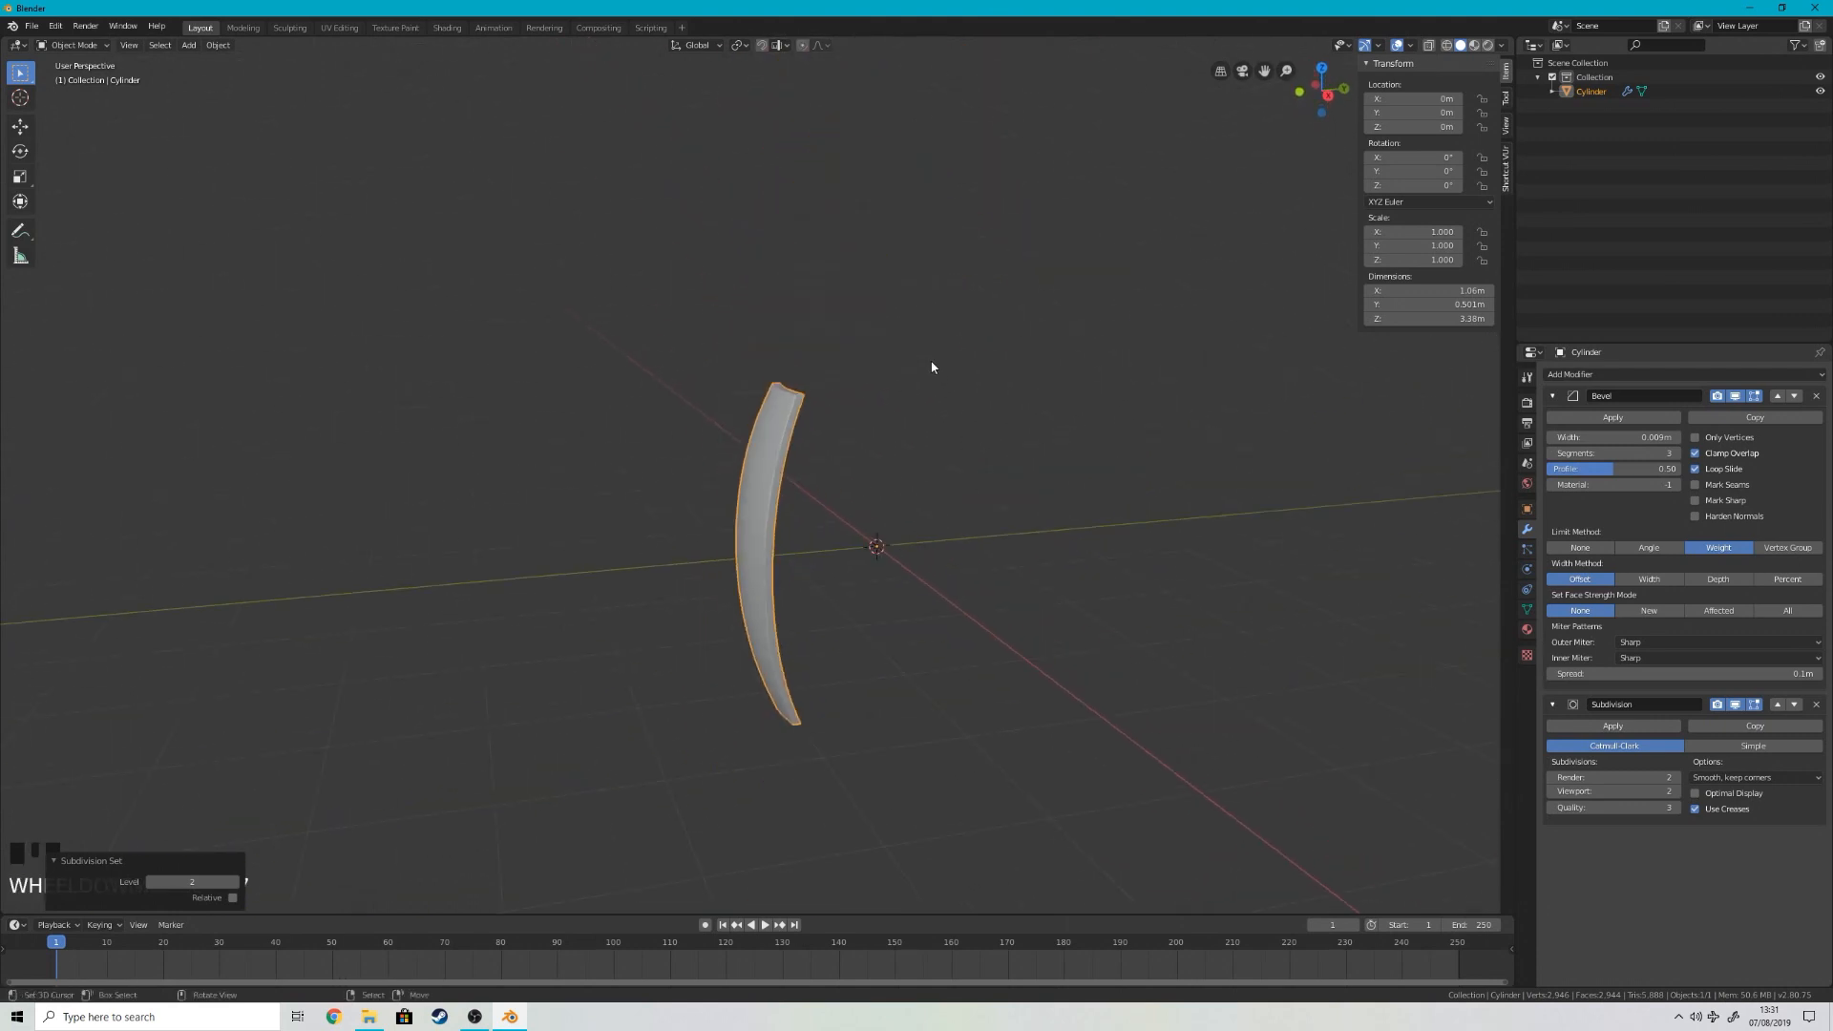
pyautogui.press('KP_1')
pyautogui.scroll(-2, 958, 381)
pyautogui.moveTo(958, 381); pyautogui.dragTo(182, 371, button='middle')
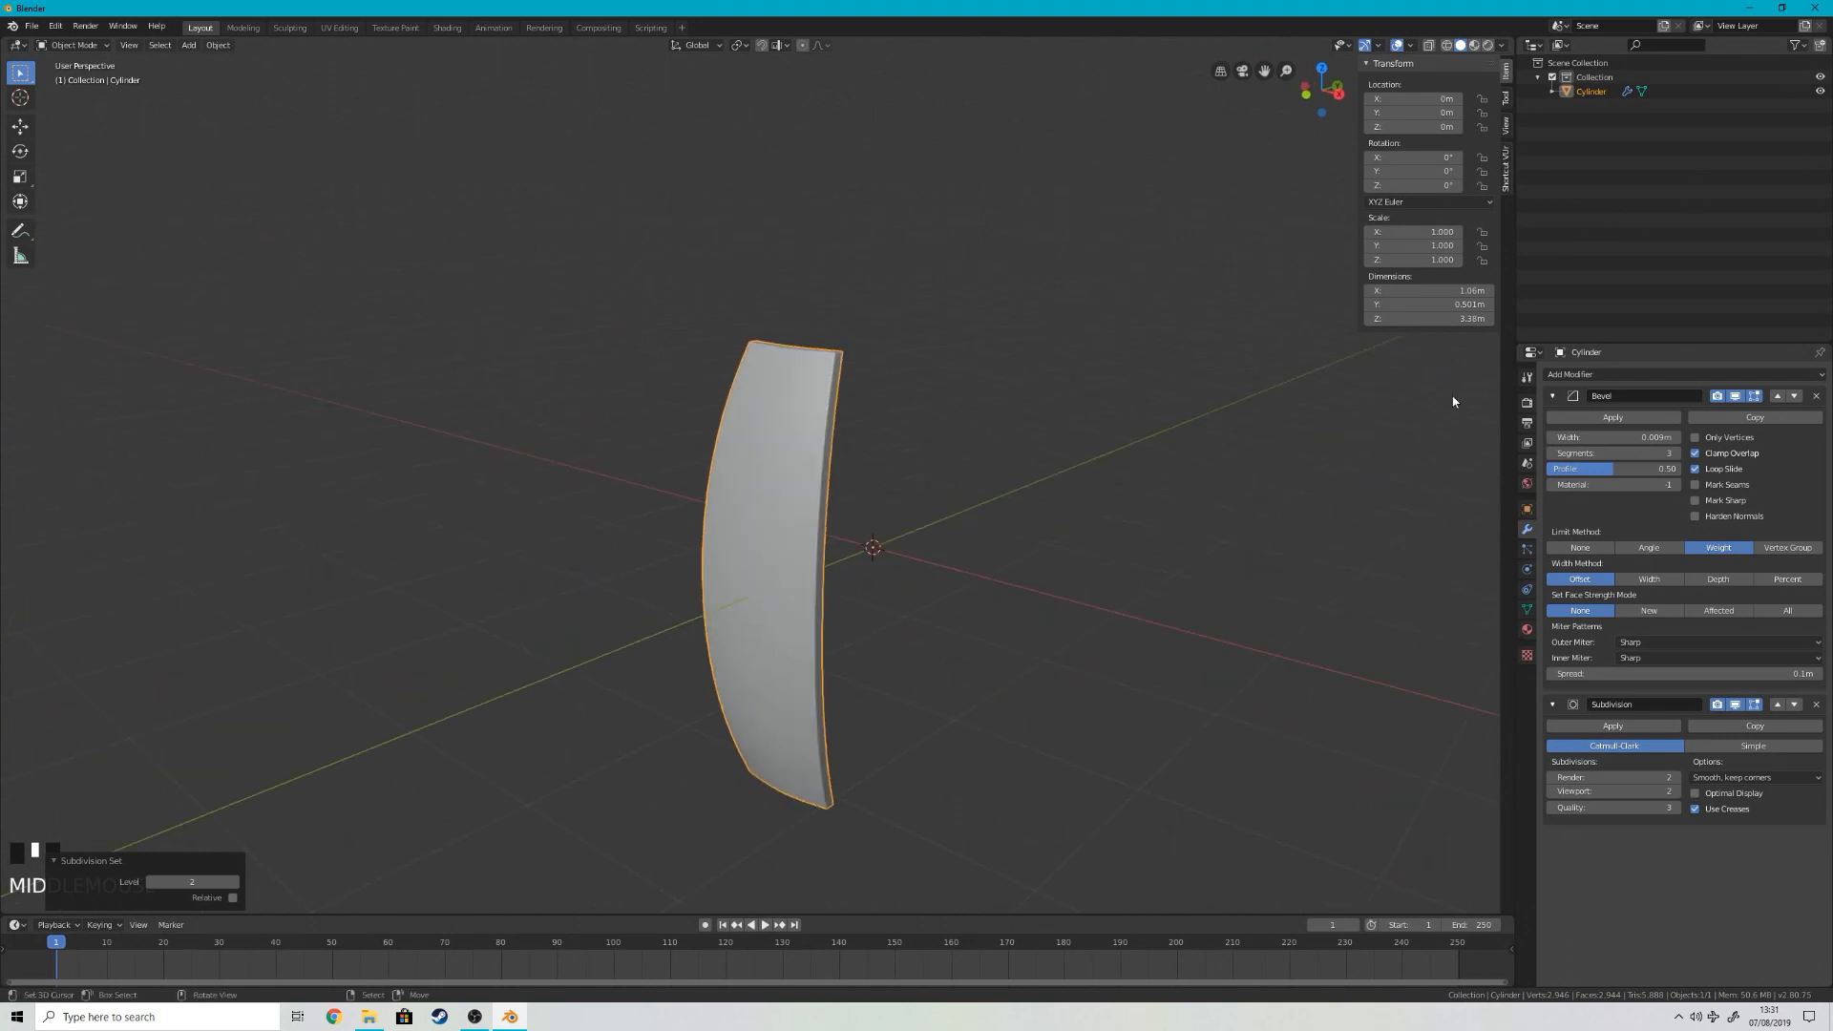
# Step: Collapse the Bevel and Subdivision modifier settings and set the transform pivot point to 3D Cursor
pyautogui.click(1552, 397)
pyautogui.click(1554, 419)
pyautogui.scroll(-5, 946, 515)
pyautogui.moveTo(731, 468); pyautogui.dragTo(817, 555, button='middle')
pyautogui.scroll(3, 816, 555)
pyautogui.scroll(1, 817, 553)
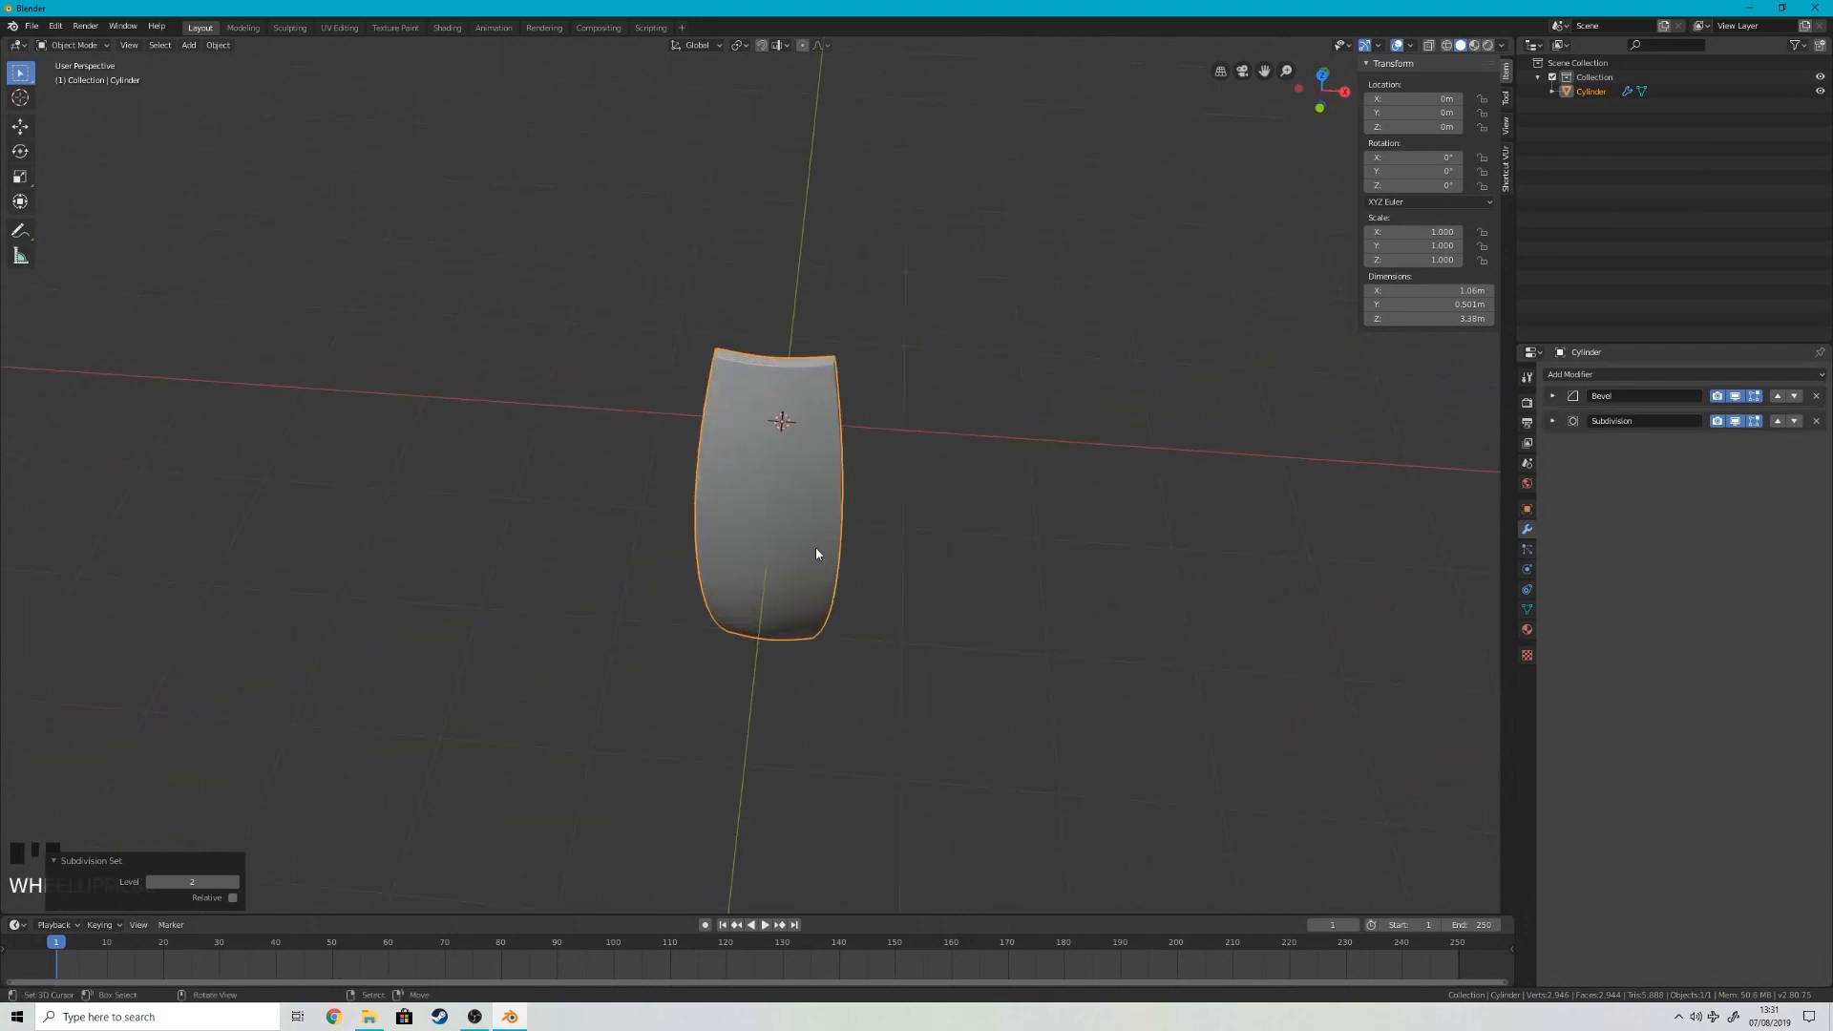
pyautogui.click(741, 46)
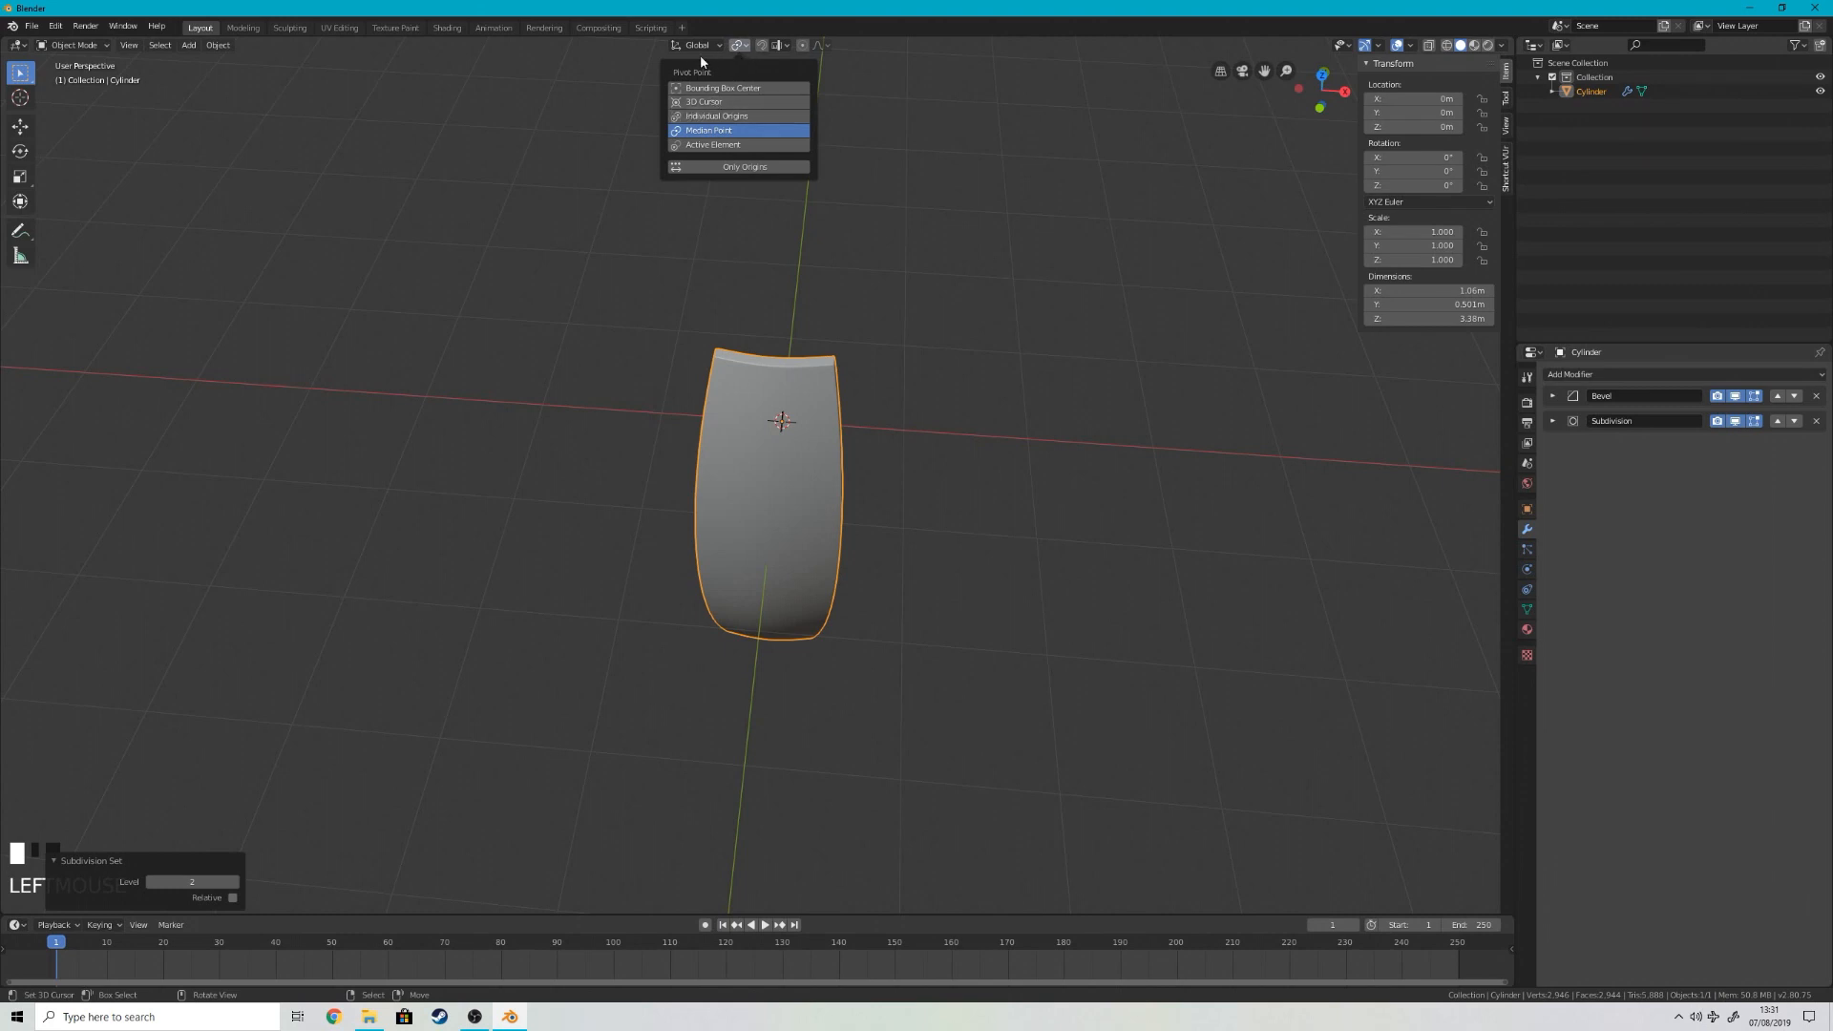
pyautogui.click(750, 101)
# Step: Snap the 3D cursor back to the world origin
pyautogui.scroll(-1, 979, 275)
pyautogui.scroll(-1, 966, 315)
pyautogui.moveTo(966, 341); pyautogui.dragTo(467, 307, button='middle')
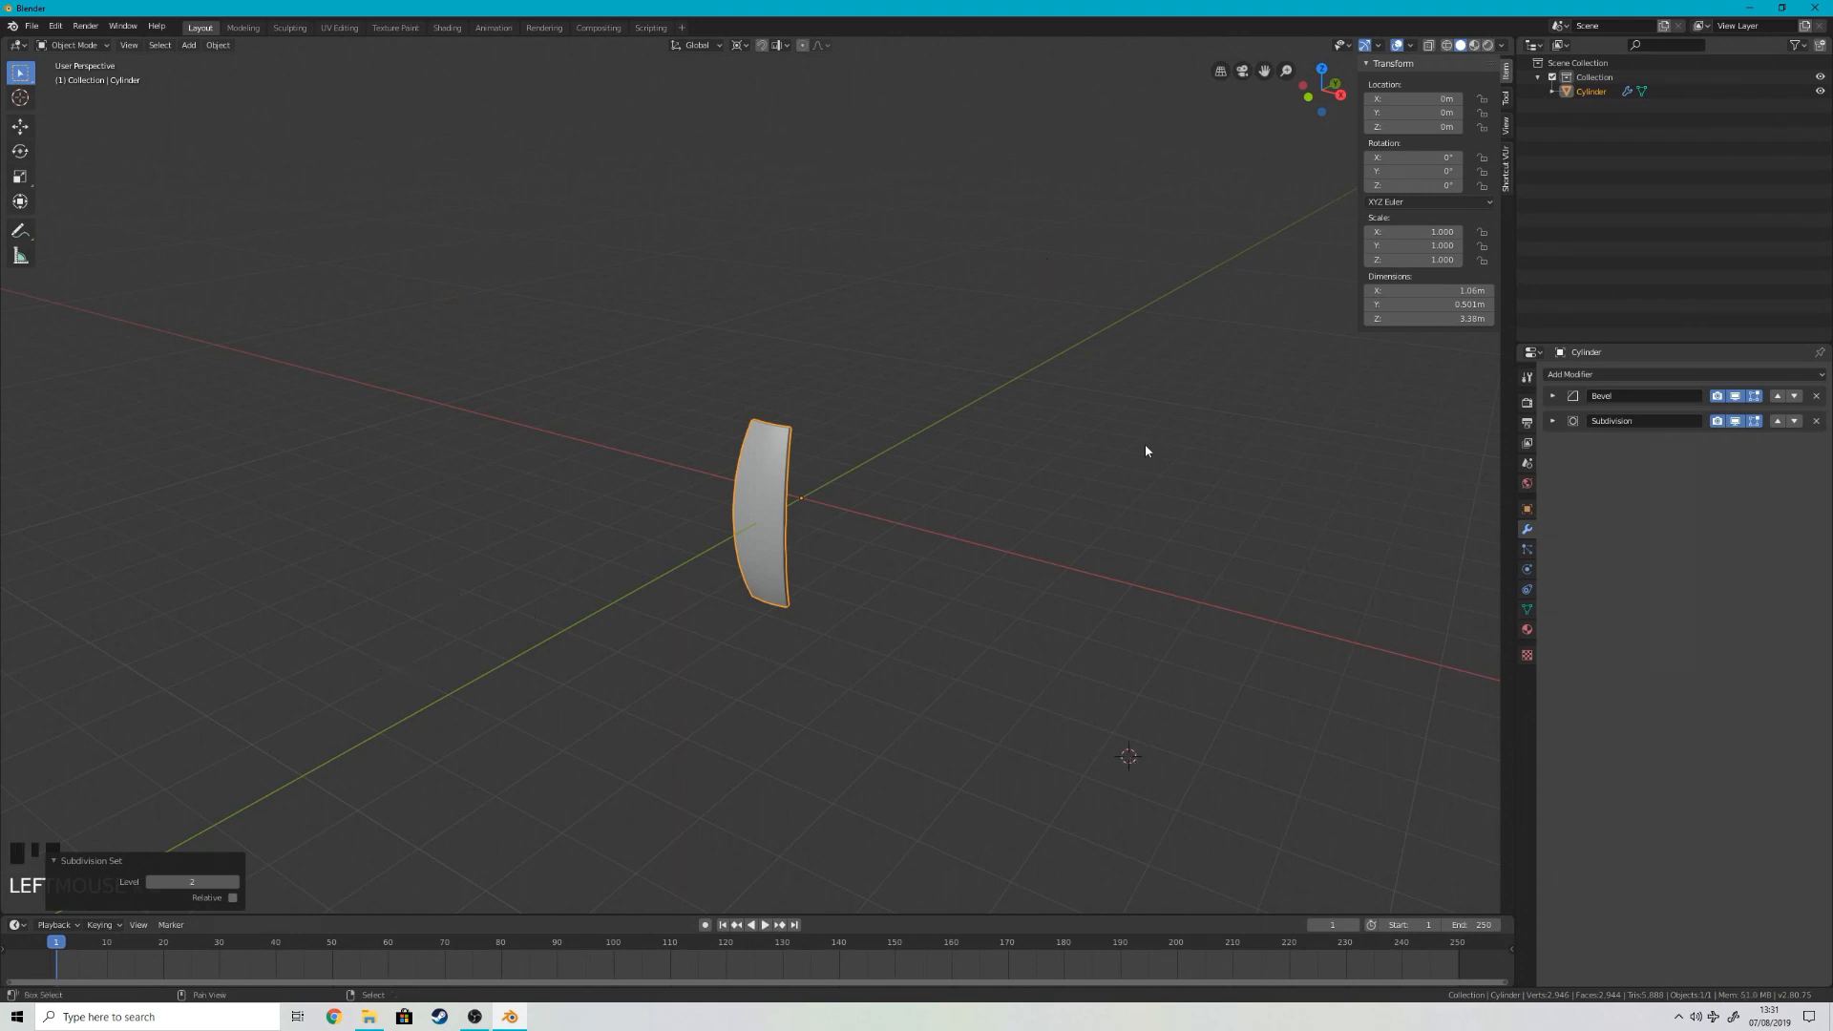
pyautogui.hotkey('shift', 's')
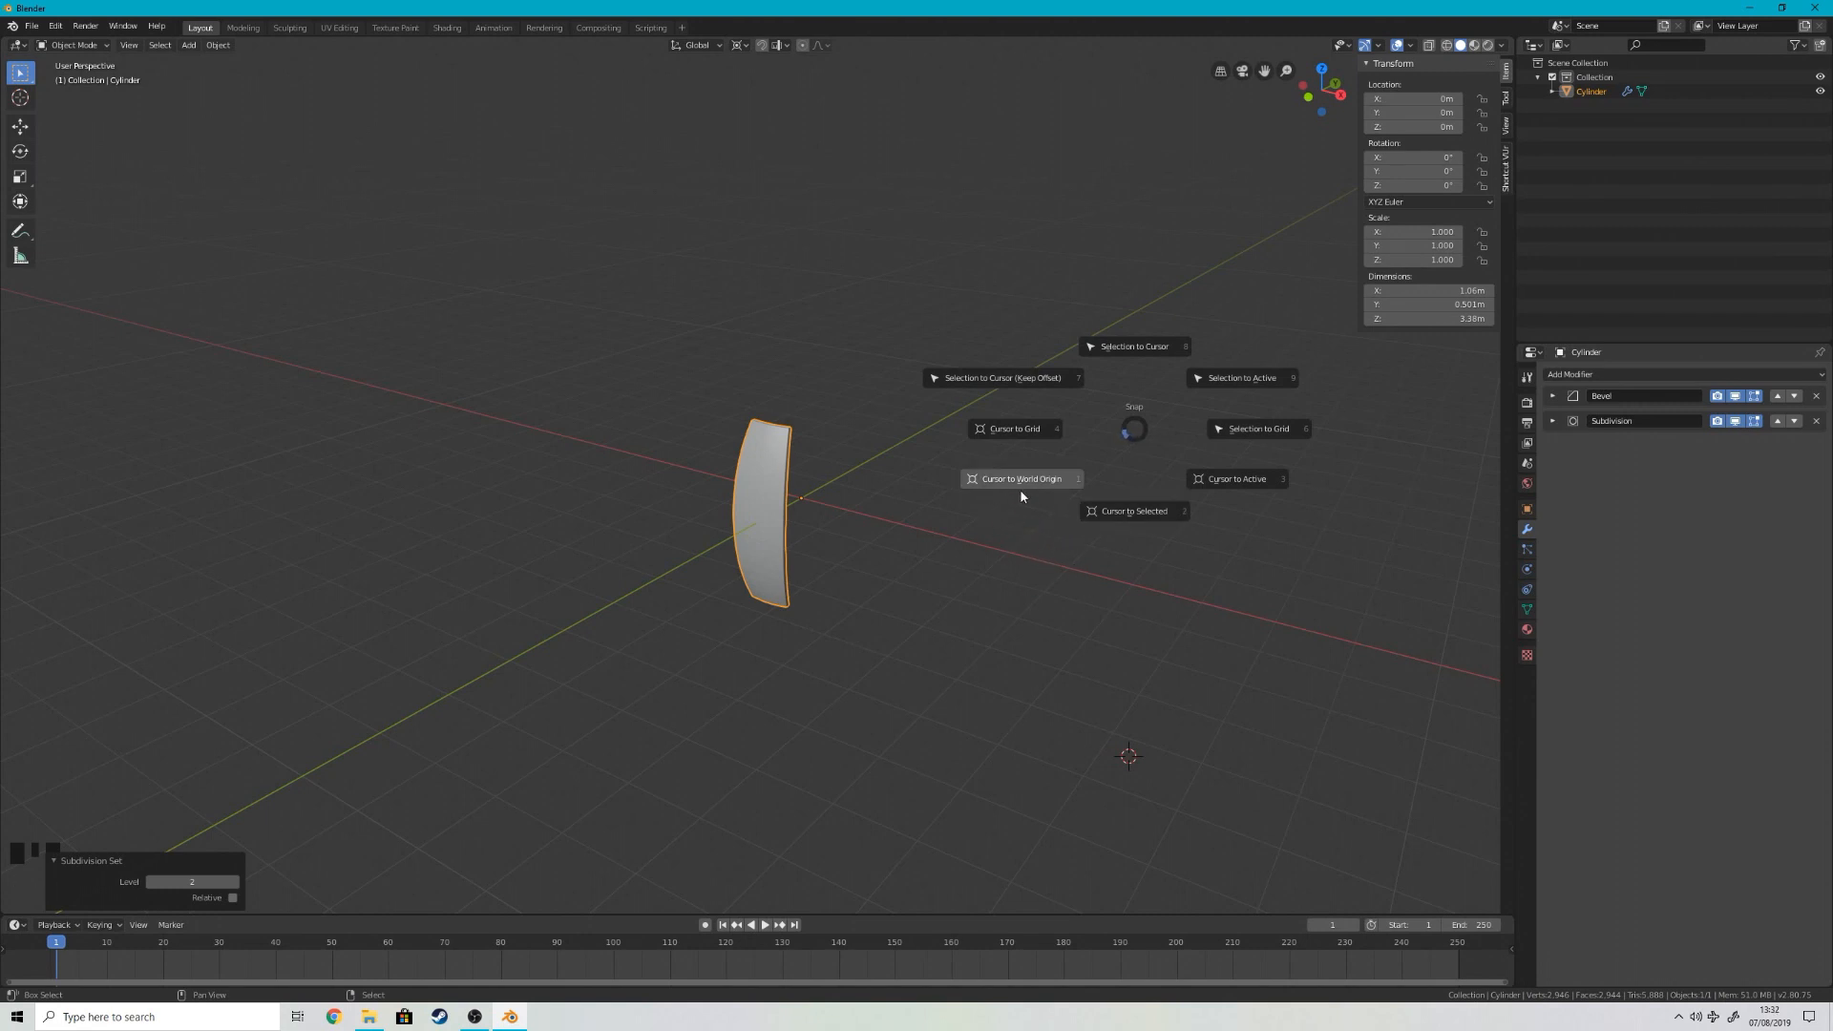
pyautogui.click(1051, 484)
pyautogui.scroll(5, 799, 439)
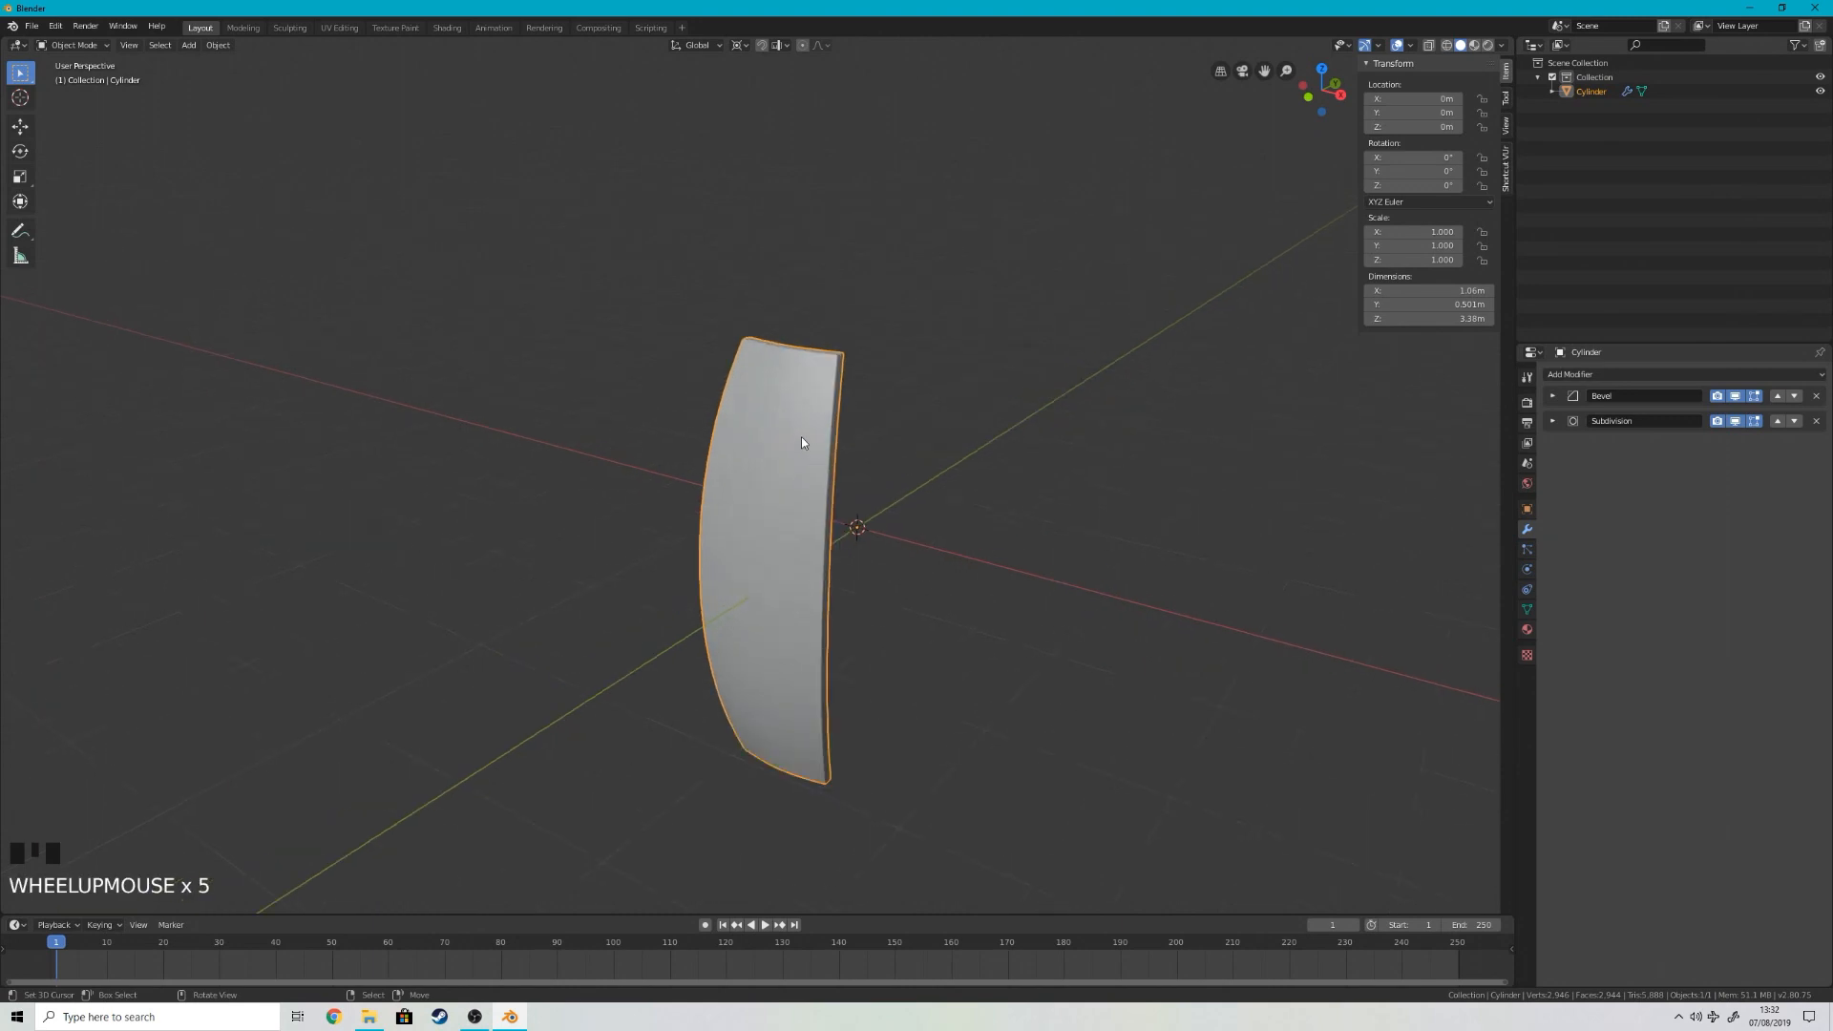
# Step: Duplicate the stave and rotate the copy 45° around the global Z axis
pyautogui.scroll(-1, 873, 434)
pyautogui.rightClick(771, 433)
pyautogui.moveTo(771, 434); pyautogui.dragTo(924, 494, button='middle')
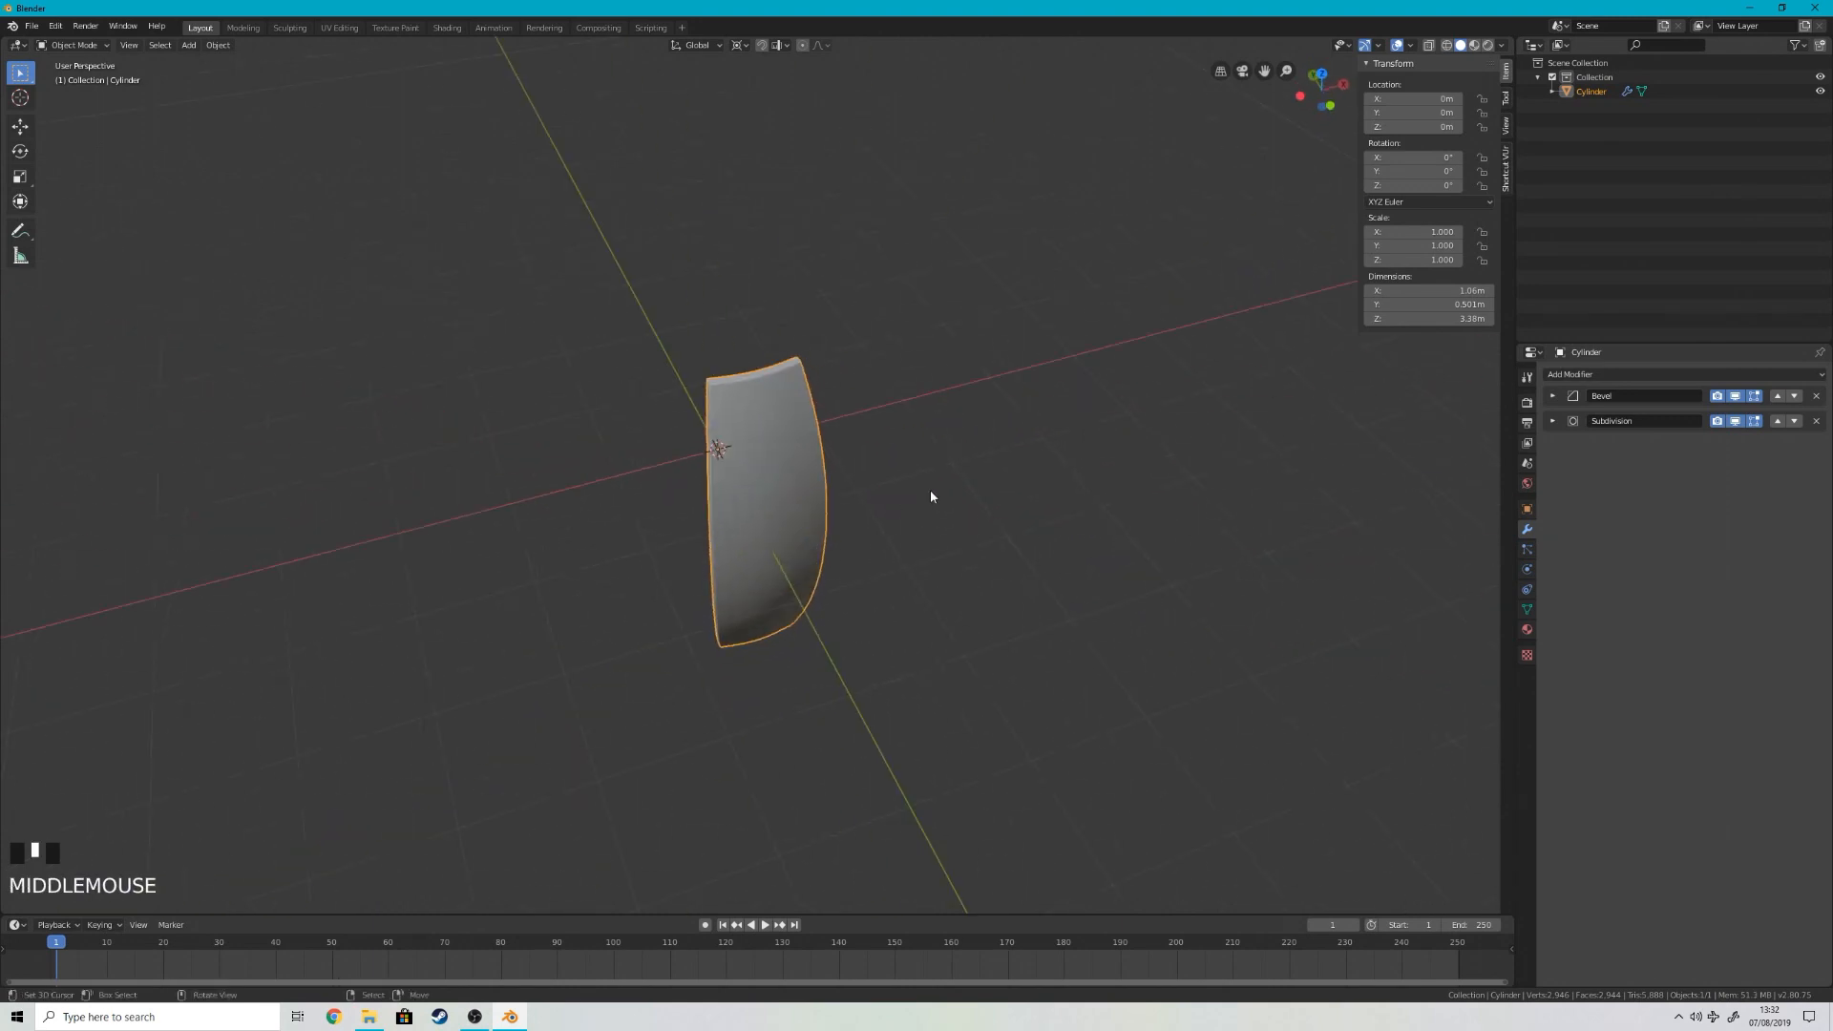
pyautogui.moveTo(1067, 306); pyautogui.dragTo(973, 470, button='middle')
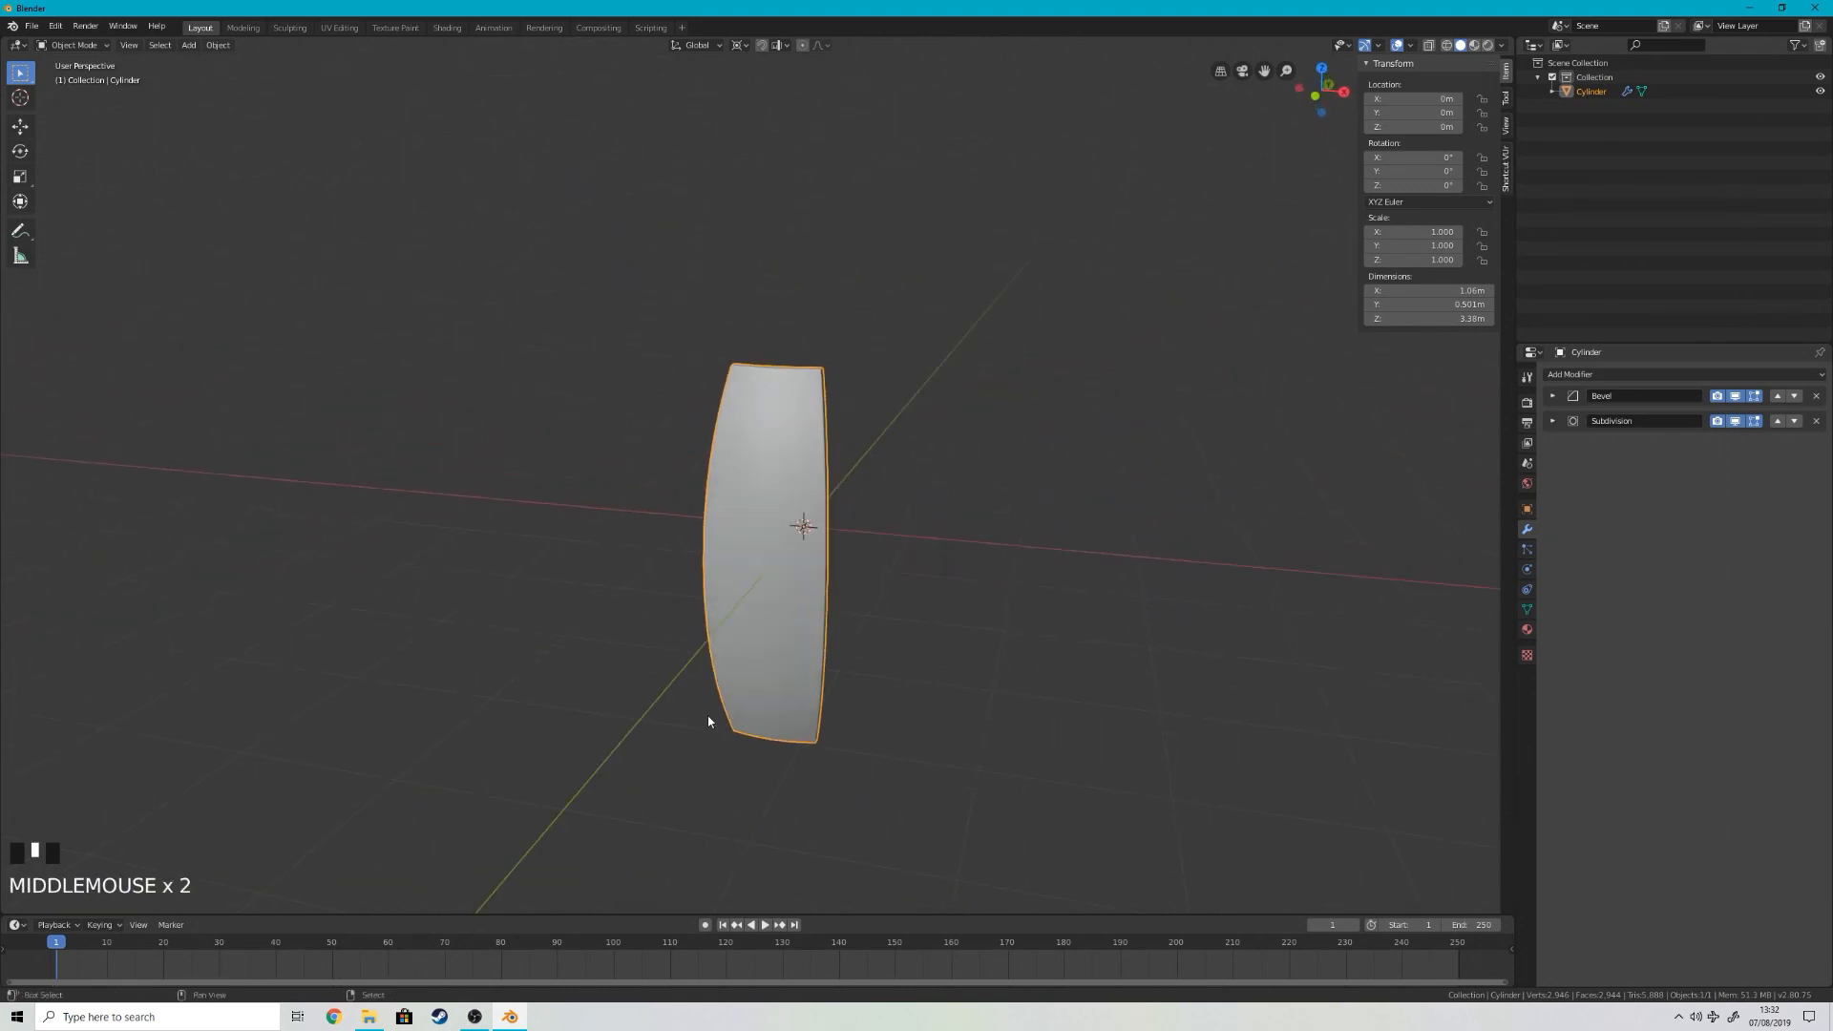
pyautogui.hotkey('shift', 'd')
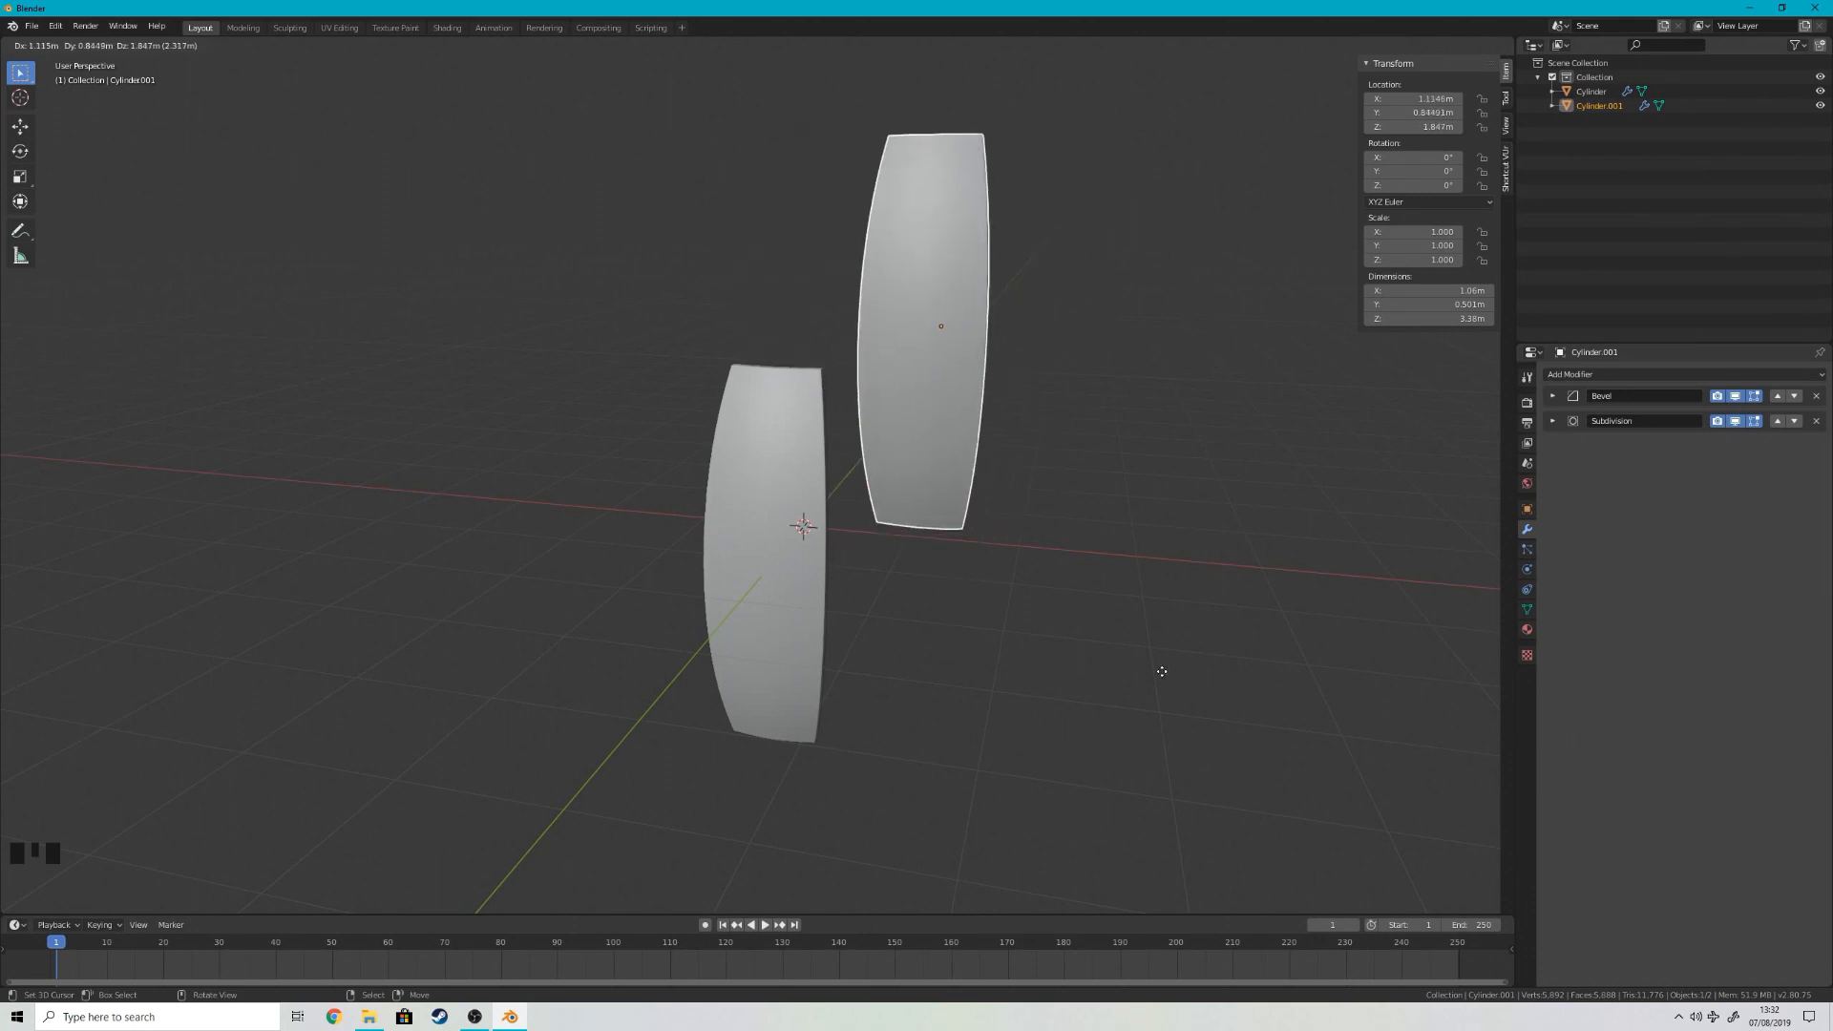
pyautogui.write('rz')
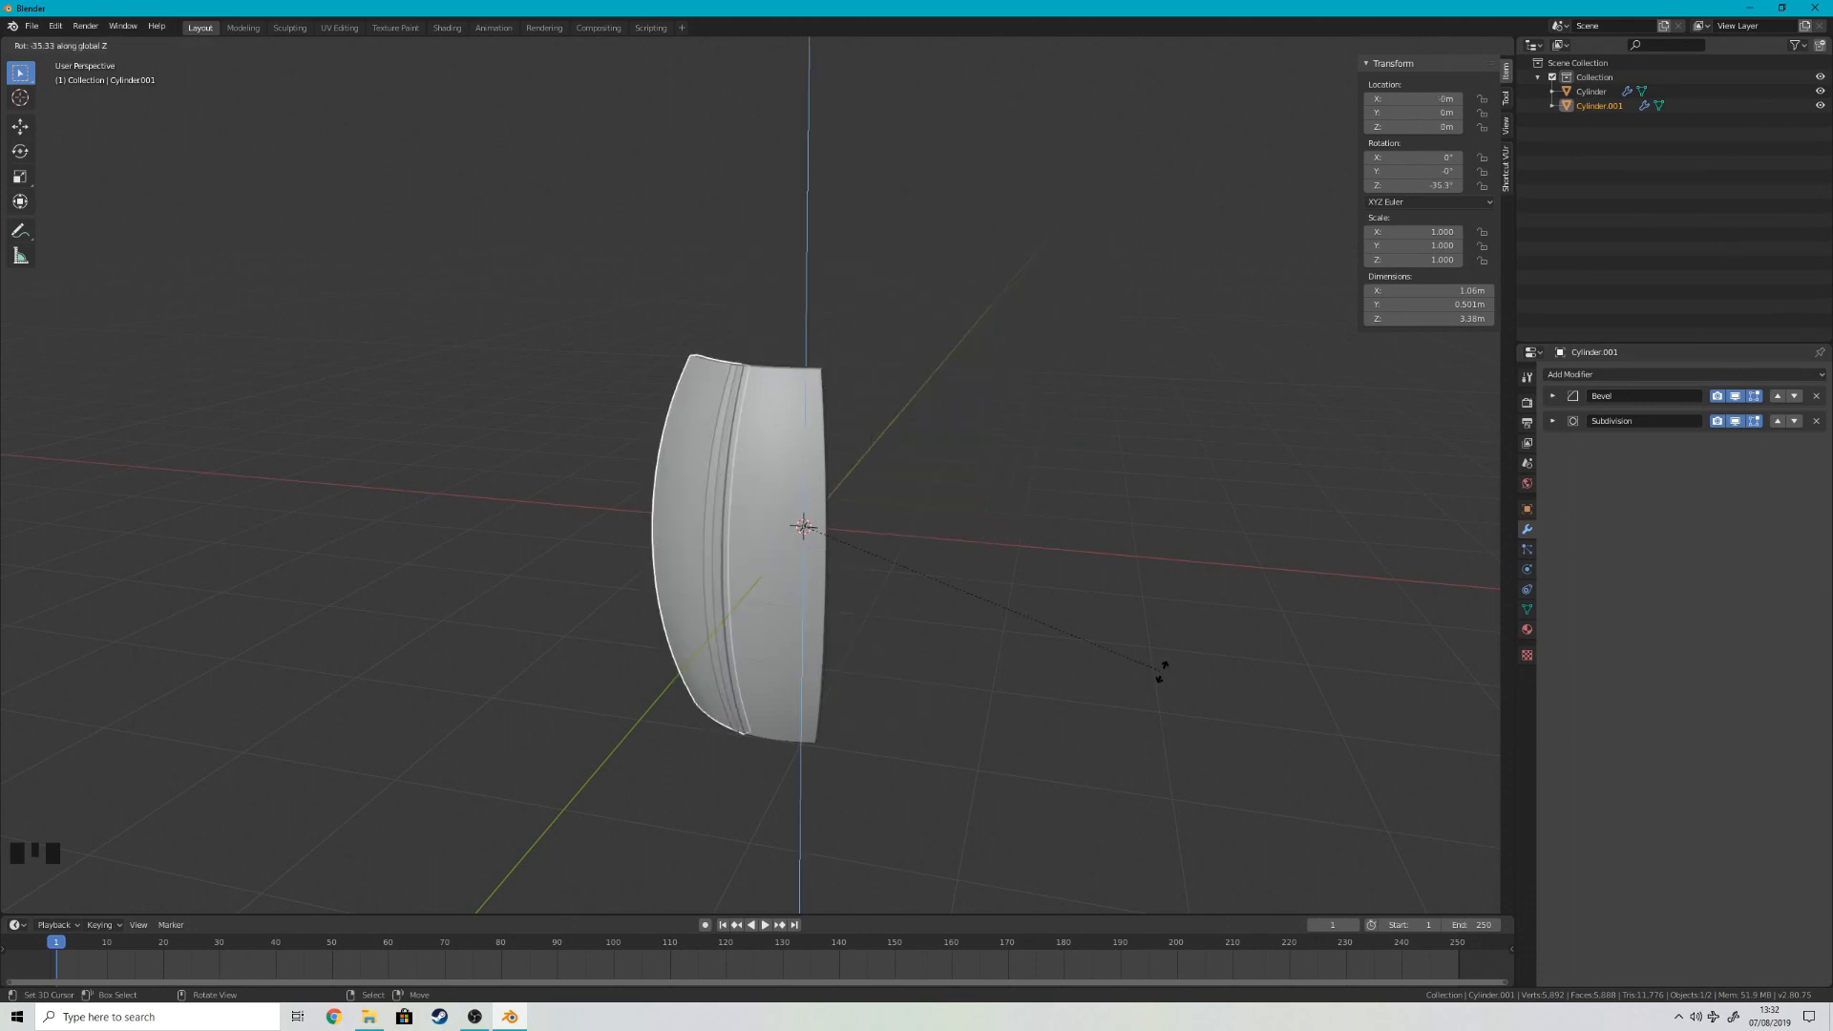
pyautogui.write('45')
pyautogui.press('Return')
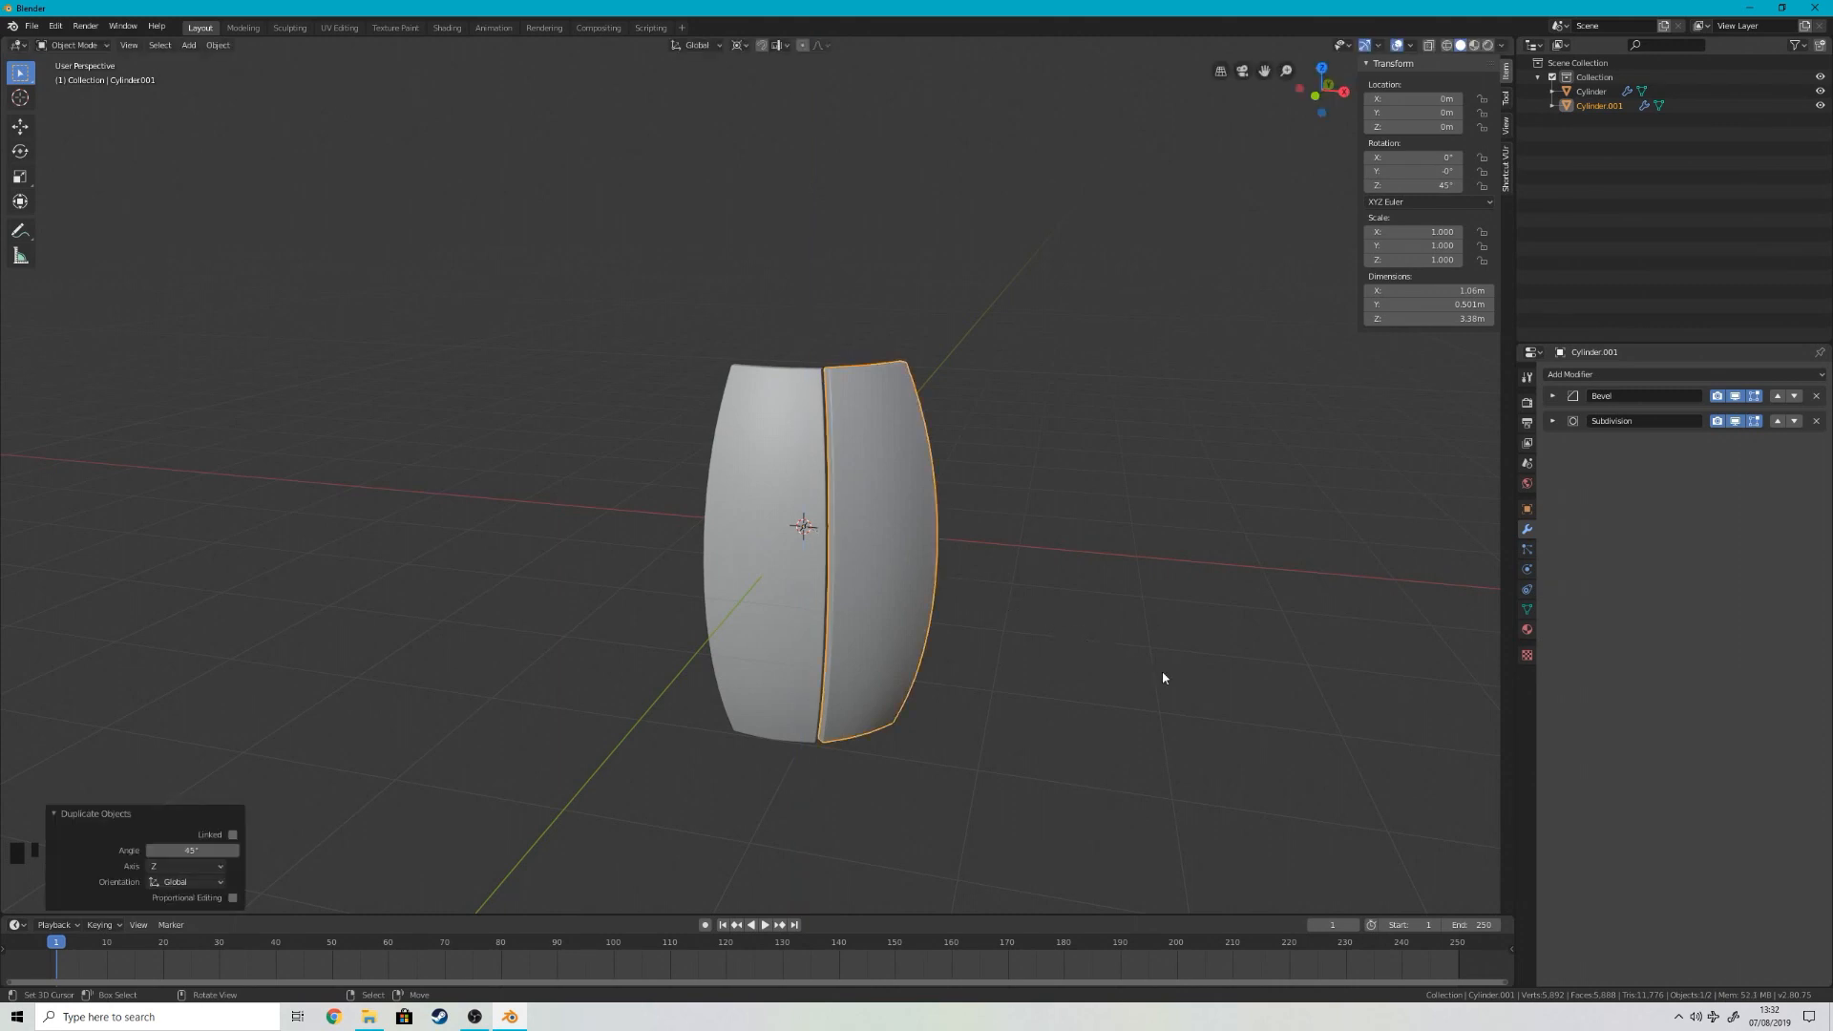
# Step: Repeat the 45° rotated duplication until eight staves close the barrel, deselect everything, and view it from the front
pyautogui.moveTo(941, 712); pyautogui.dragTo(986, 668, button='middle')
pyautogui.scroll(-2, 993, 680)
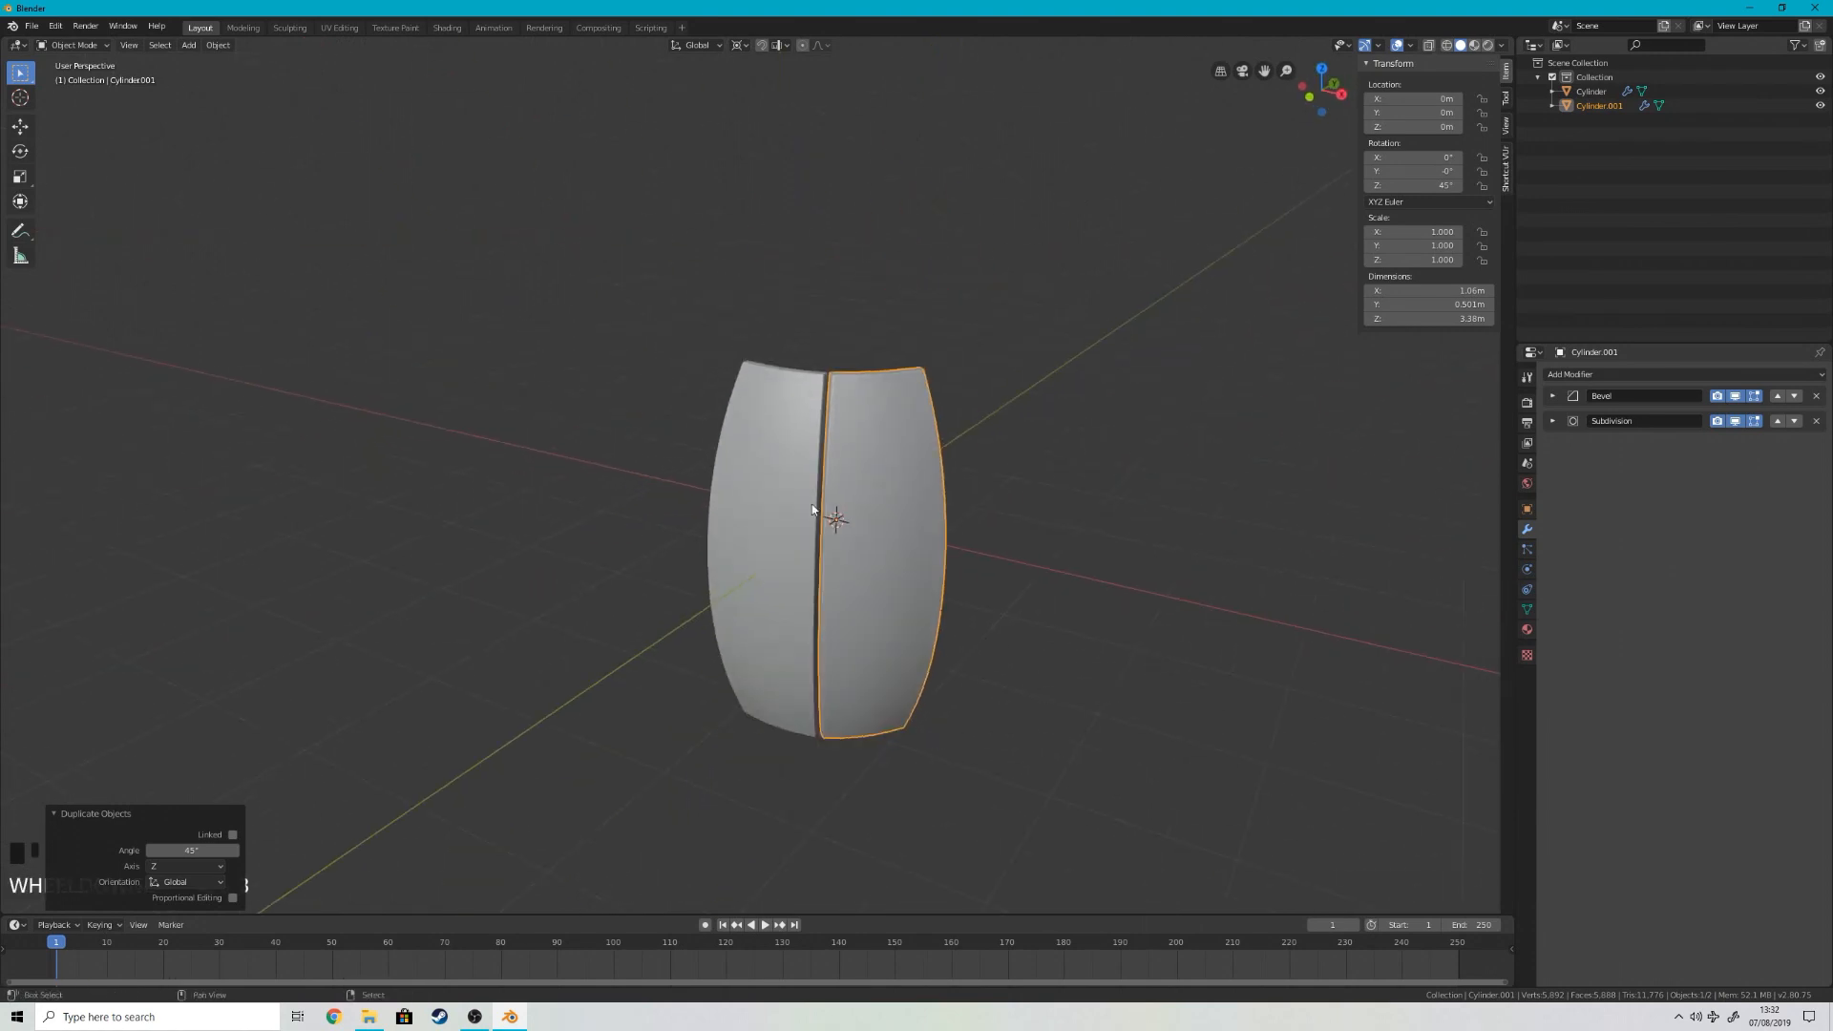
pyautogui.hotkey('shift', 'r')
pyautogui.hotkey('shift', 'r')
pyautogui.hotkey('shift', 'r')
pyautogui.hotkey('shift', 'r')
pyautogui.hotkey('shift', 'r')
pyautogui.hotkey('shift', 'r')
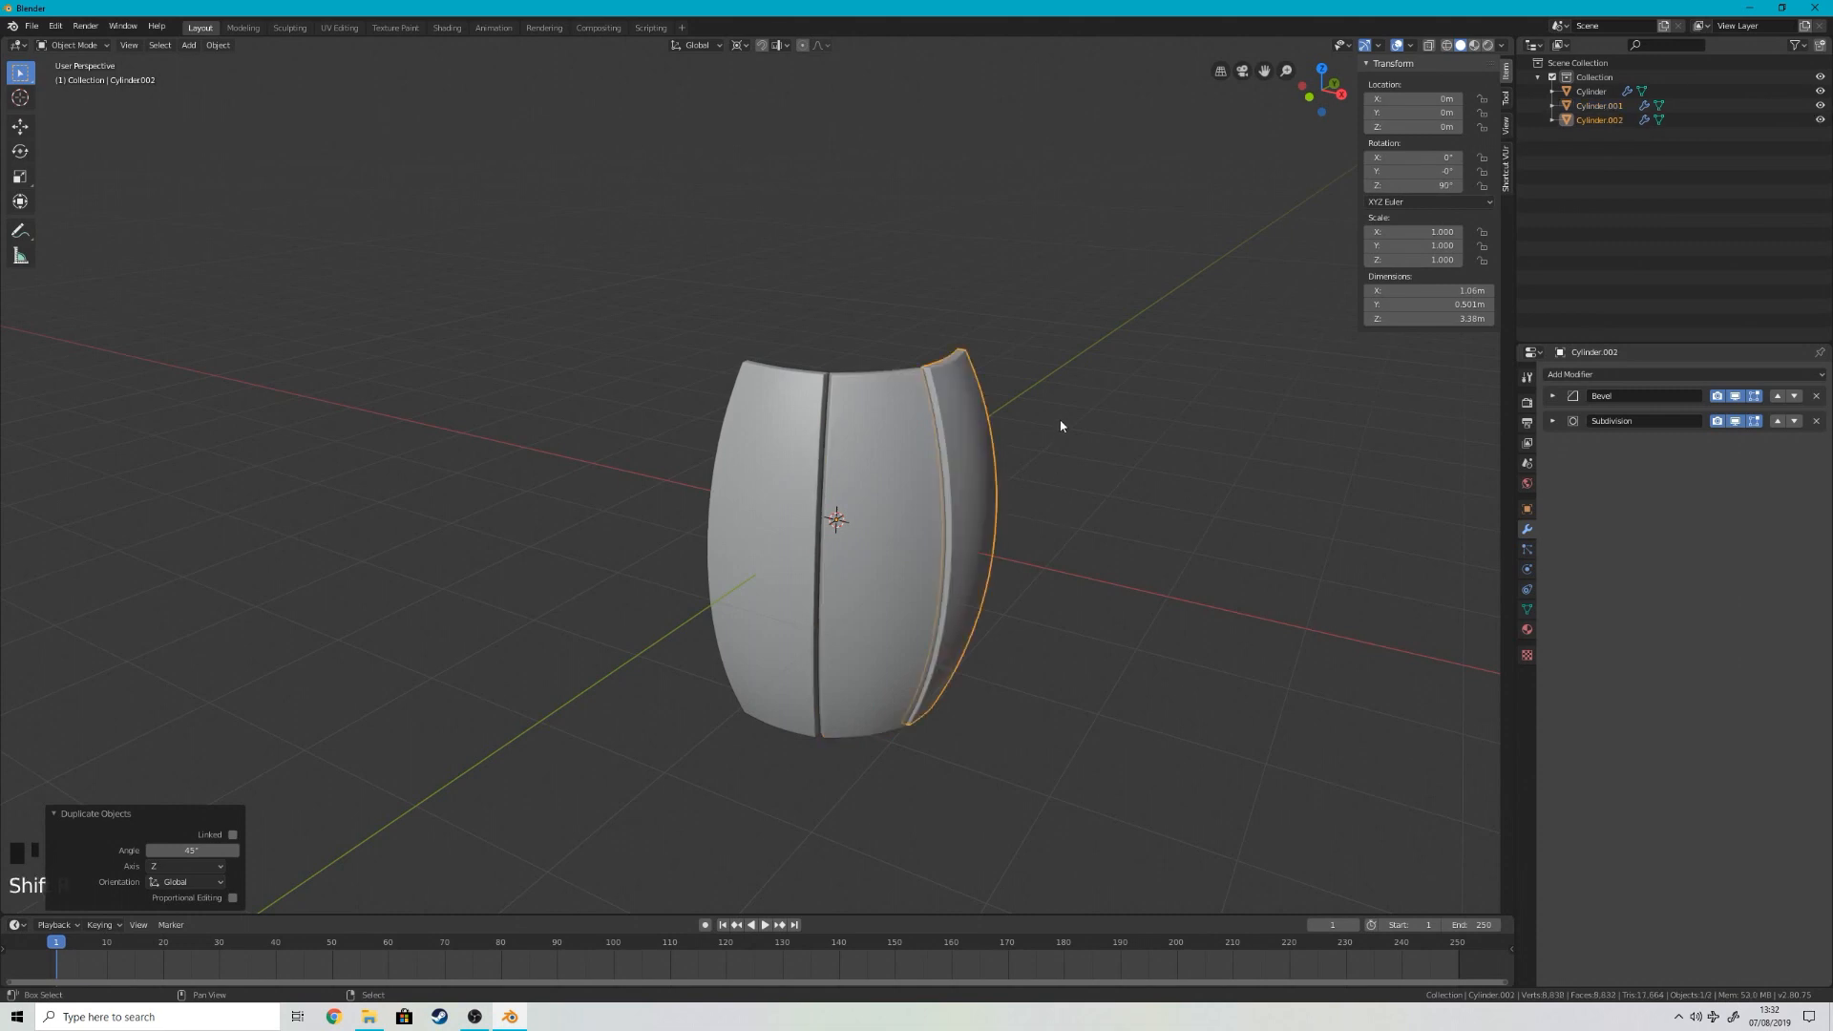
pyautogui.moveTo(1005, 441); pyautogui.dragTo(1080, 470, button='middle')
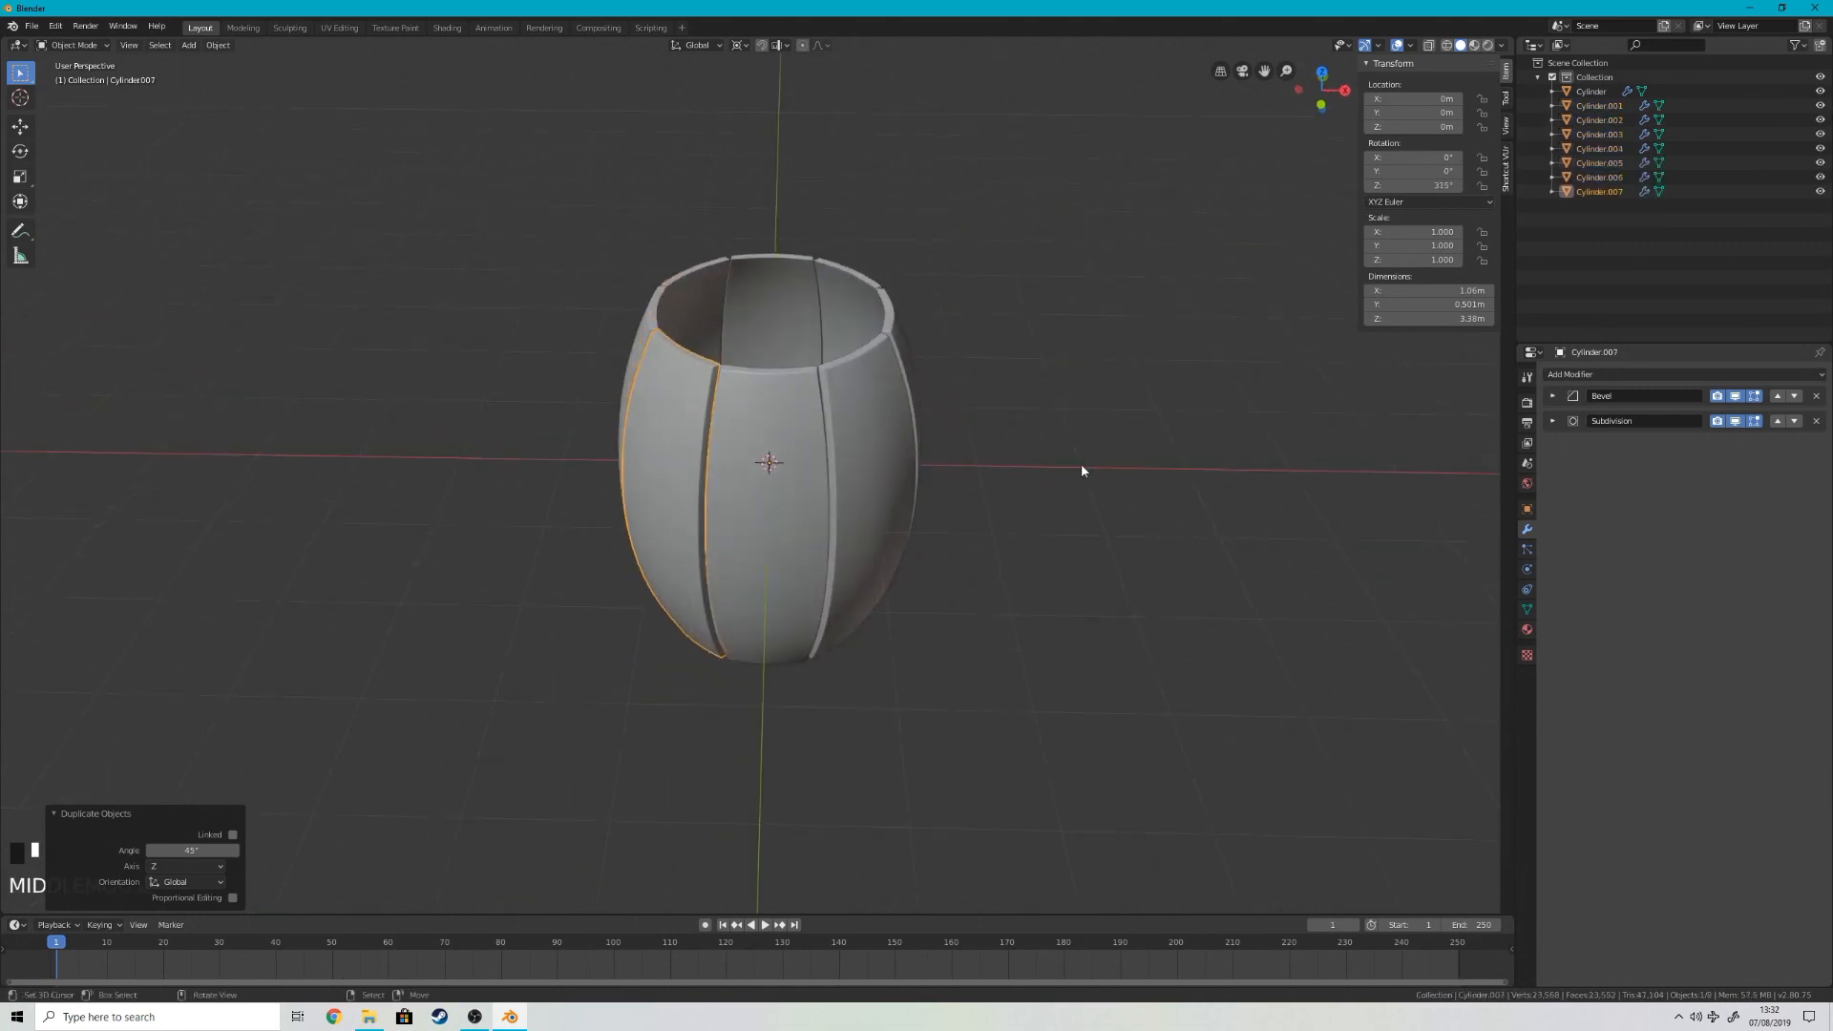
pyautogui.rightClick(1056, 474)
pyautogui.scroll(5, 1056, 475)
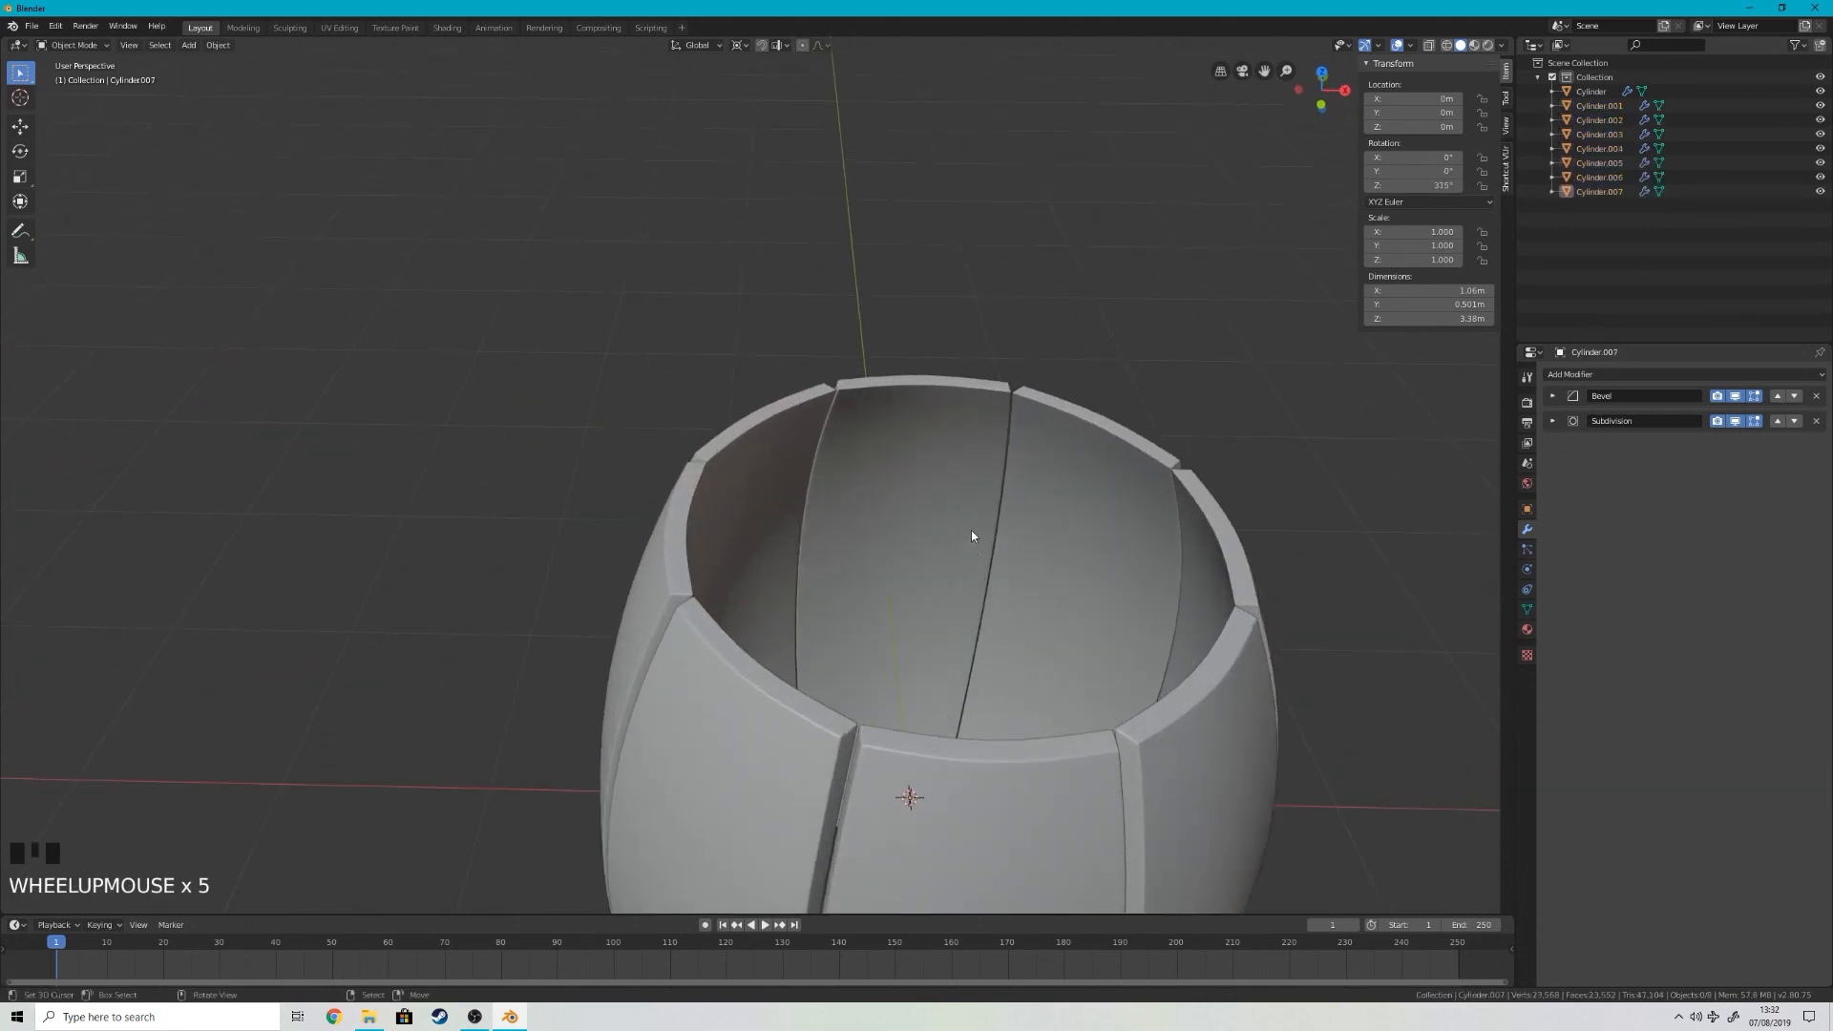
pyautogui.press('KP_1')
pyautogui.scroll(-4, 1000, 477)
pyautogui.keyDown('shift'); pyautogui.moveTo(1003, 483); pyautogui.dragTo(863, 282, button='middle'); pyautogui.keyUp('shift')
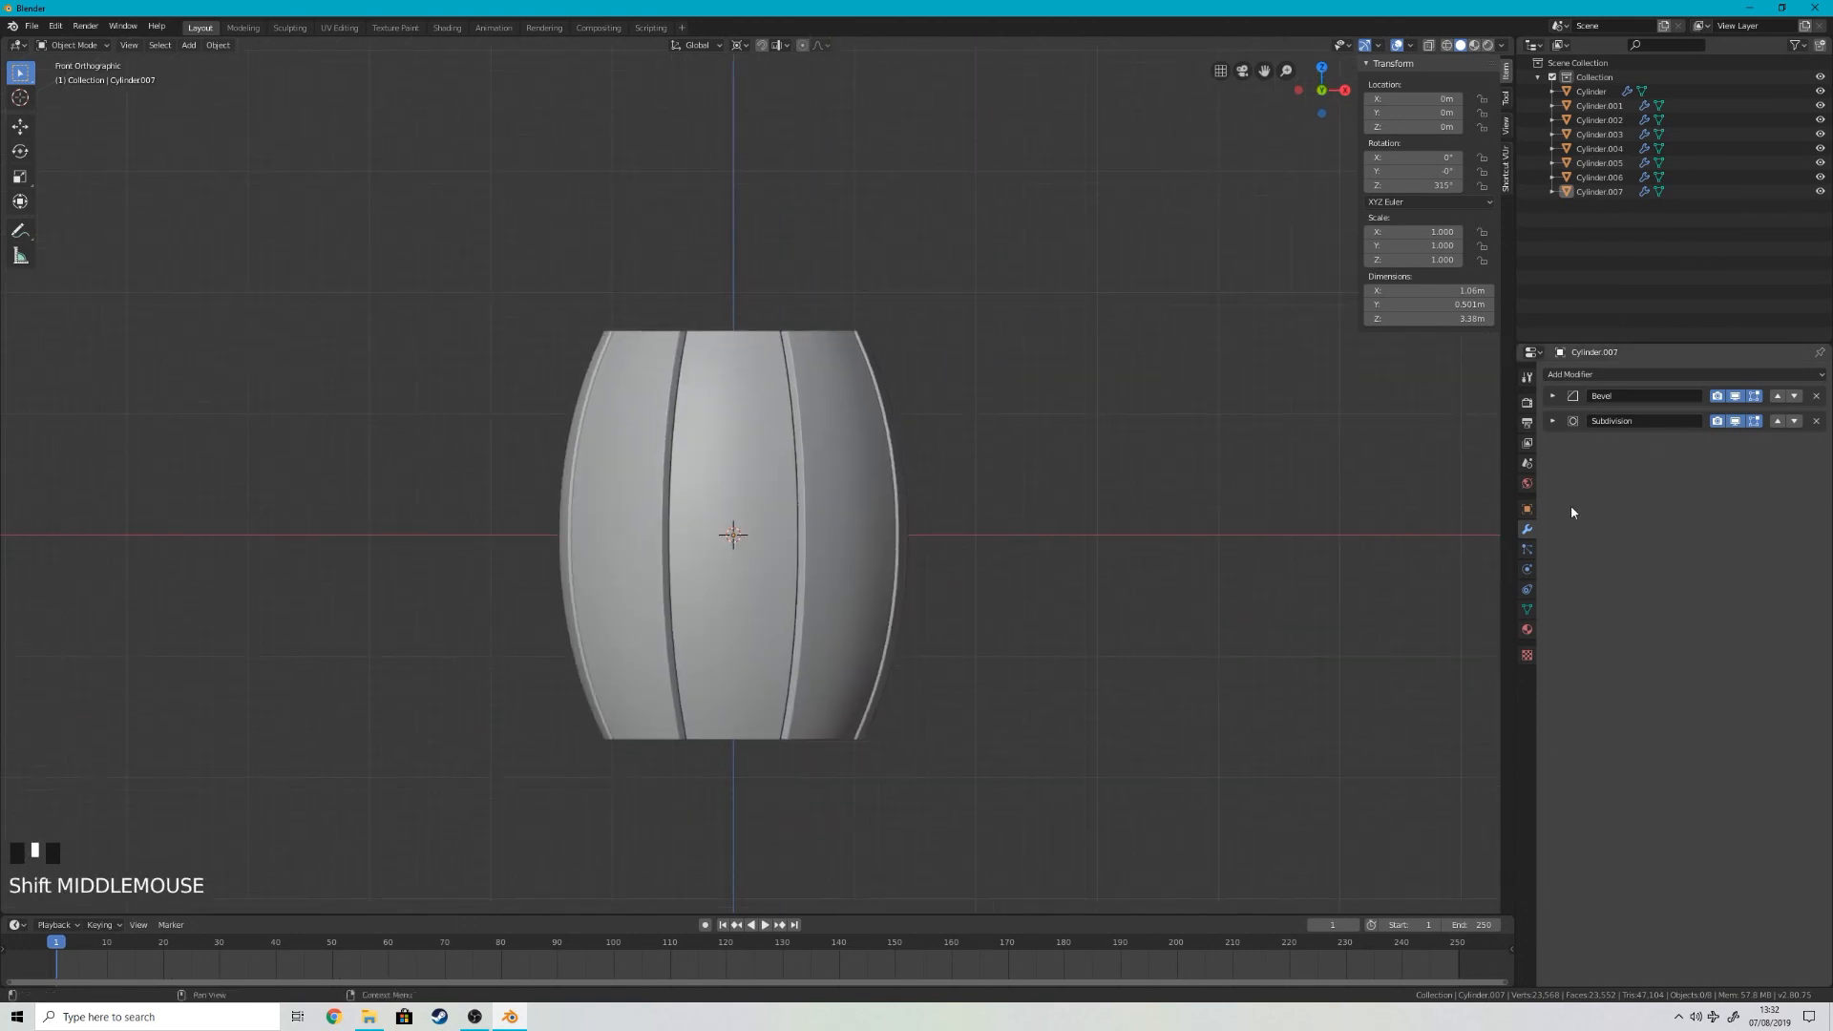
# Step: Switch to the Shading workspace with the last stave's material settings showing, and bring up the texture folder in File Explorer
pyautogui.click(1526, 482)
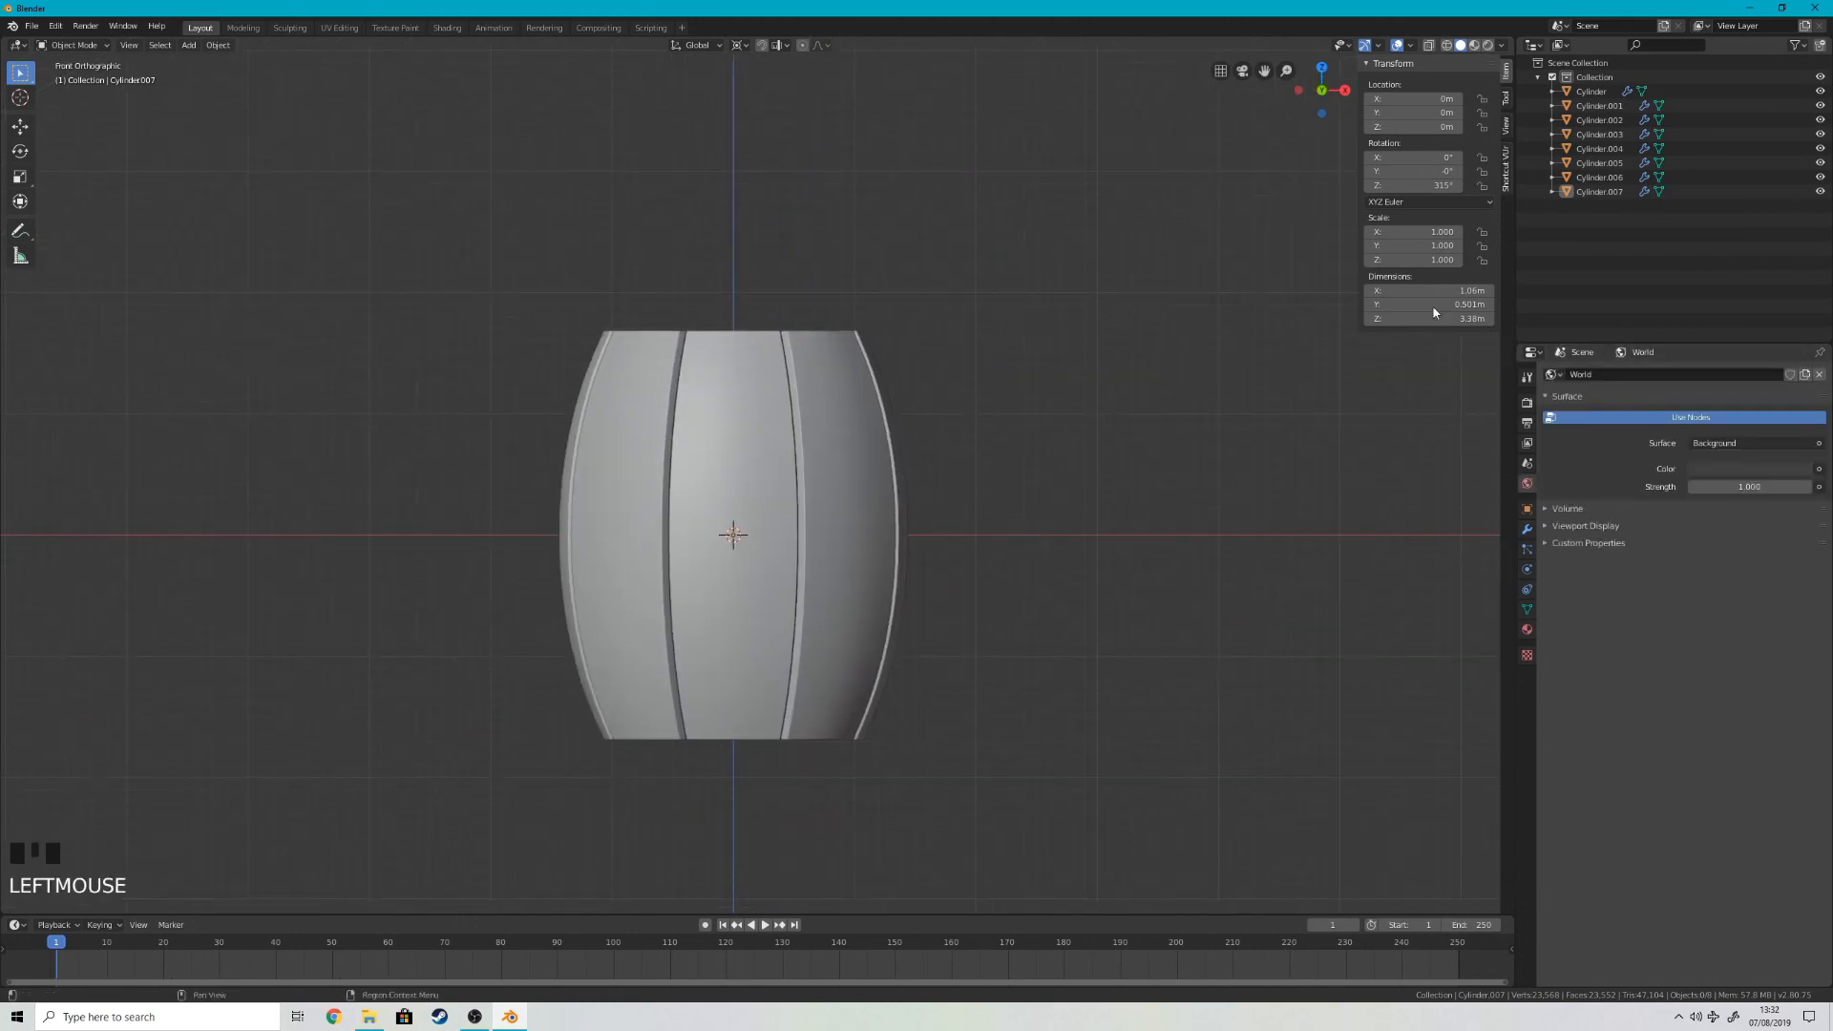
pyautogui.click(460, 30)
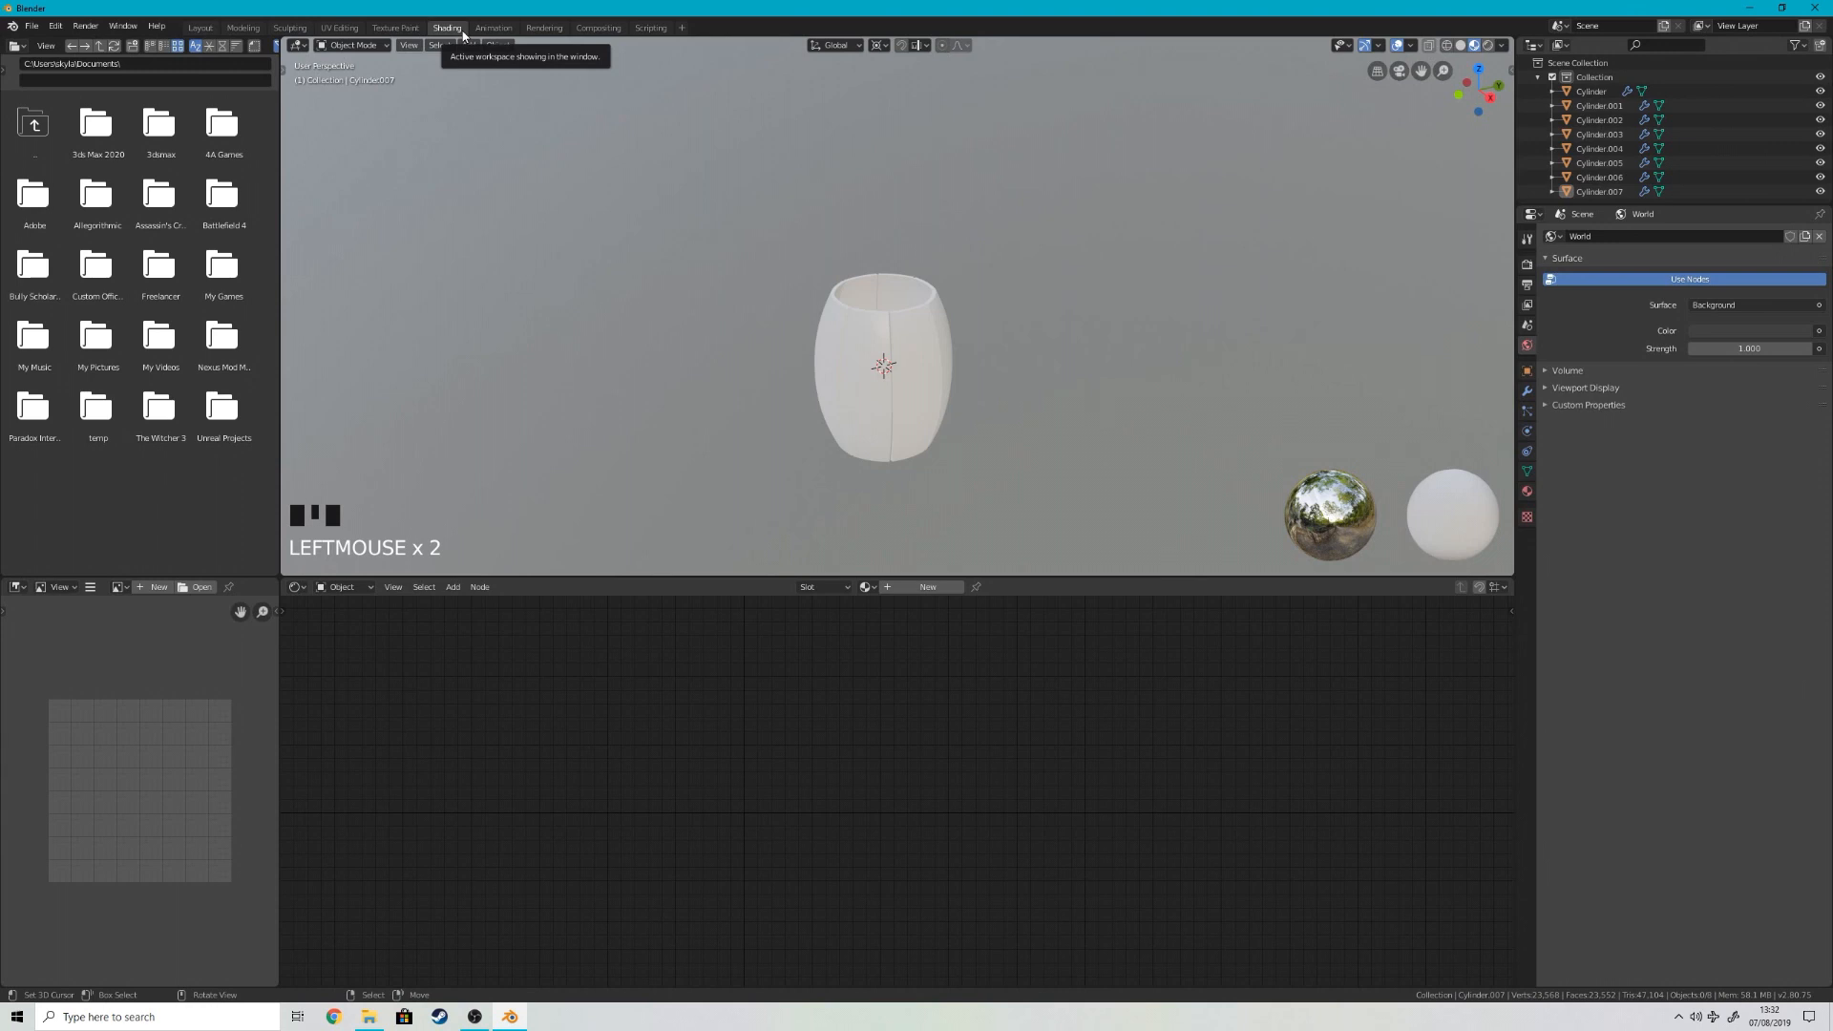
pyautogui.scroll(4, 932, 415)
pyautogui.press('KP_1')
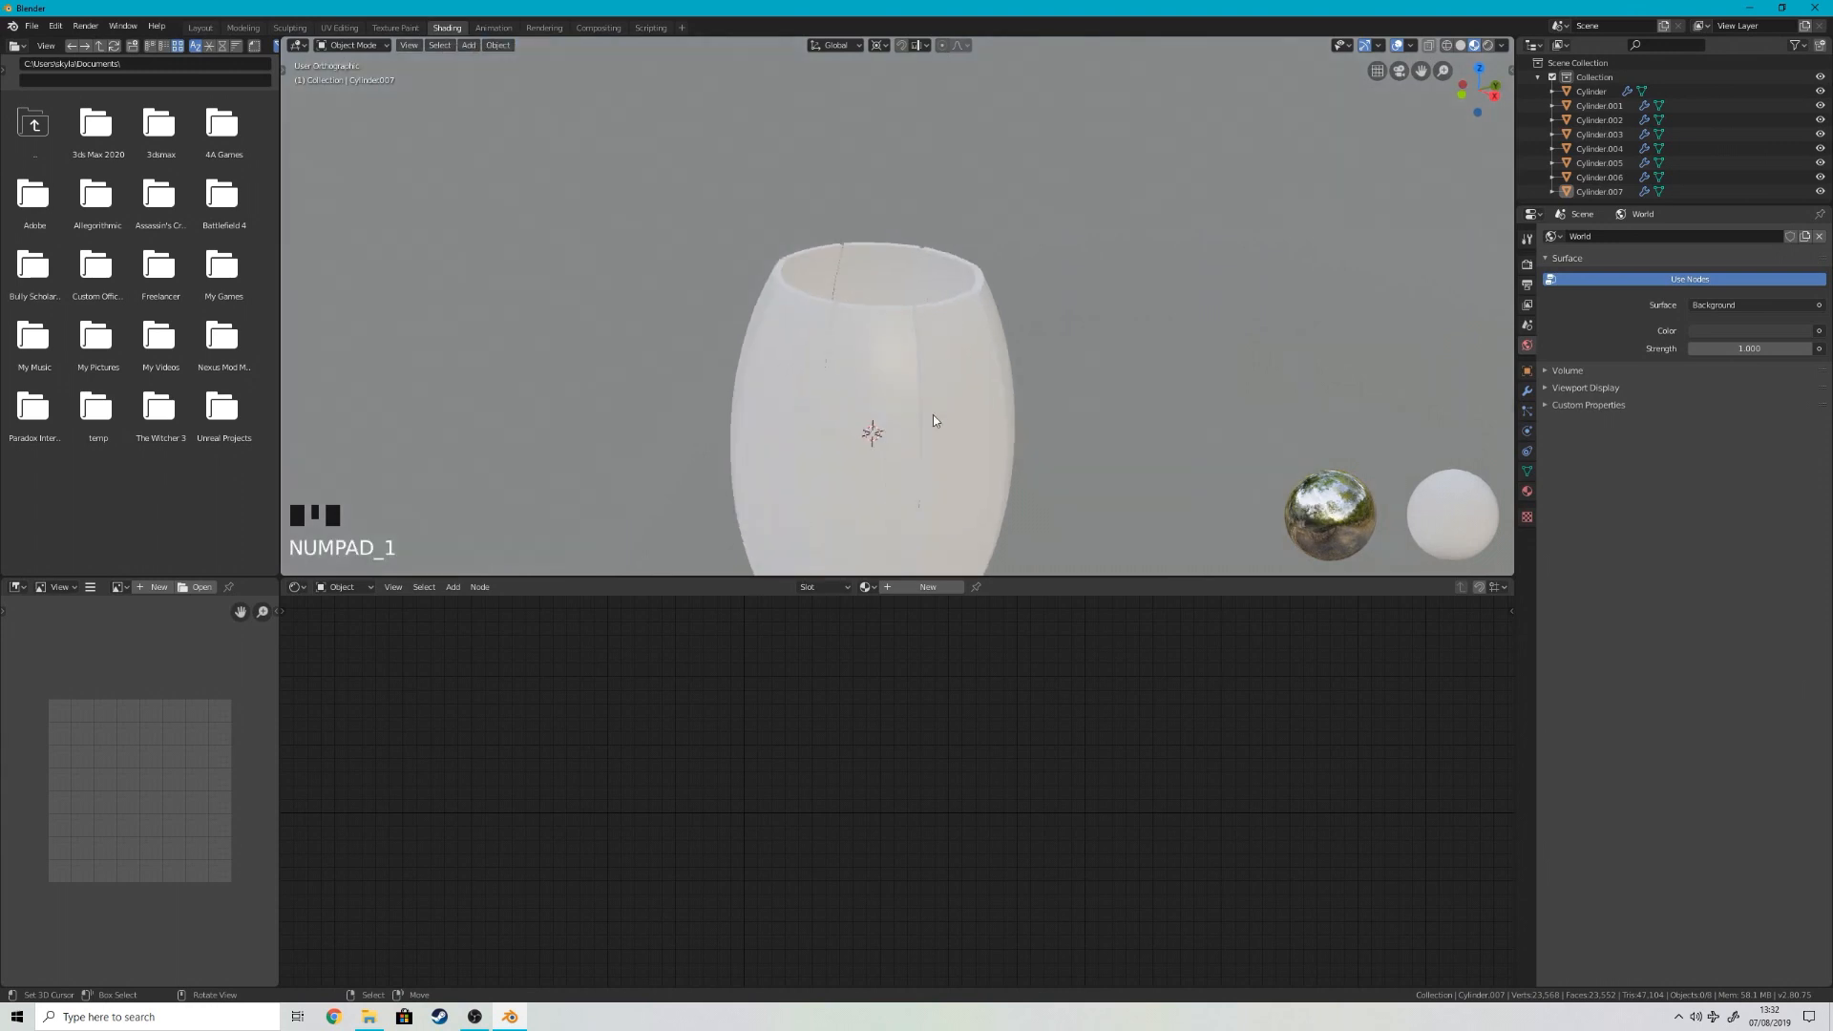
pyautogui.keyDown('shift'); pyautogui.moveTo(1195, 441); pyautogui.dragTo(1140, 277, button='middle'); pyautogui.keyUp('shift')
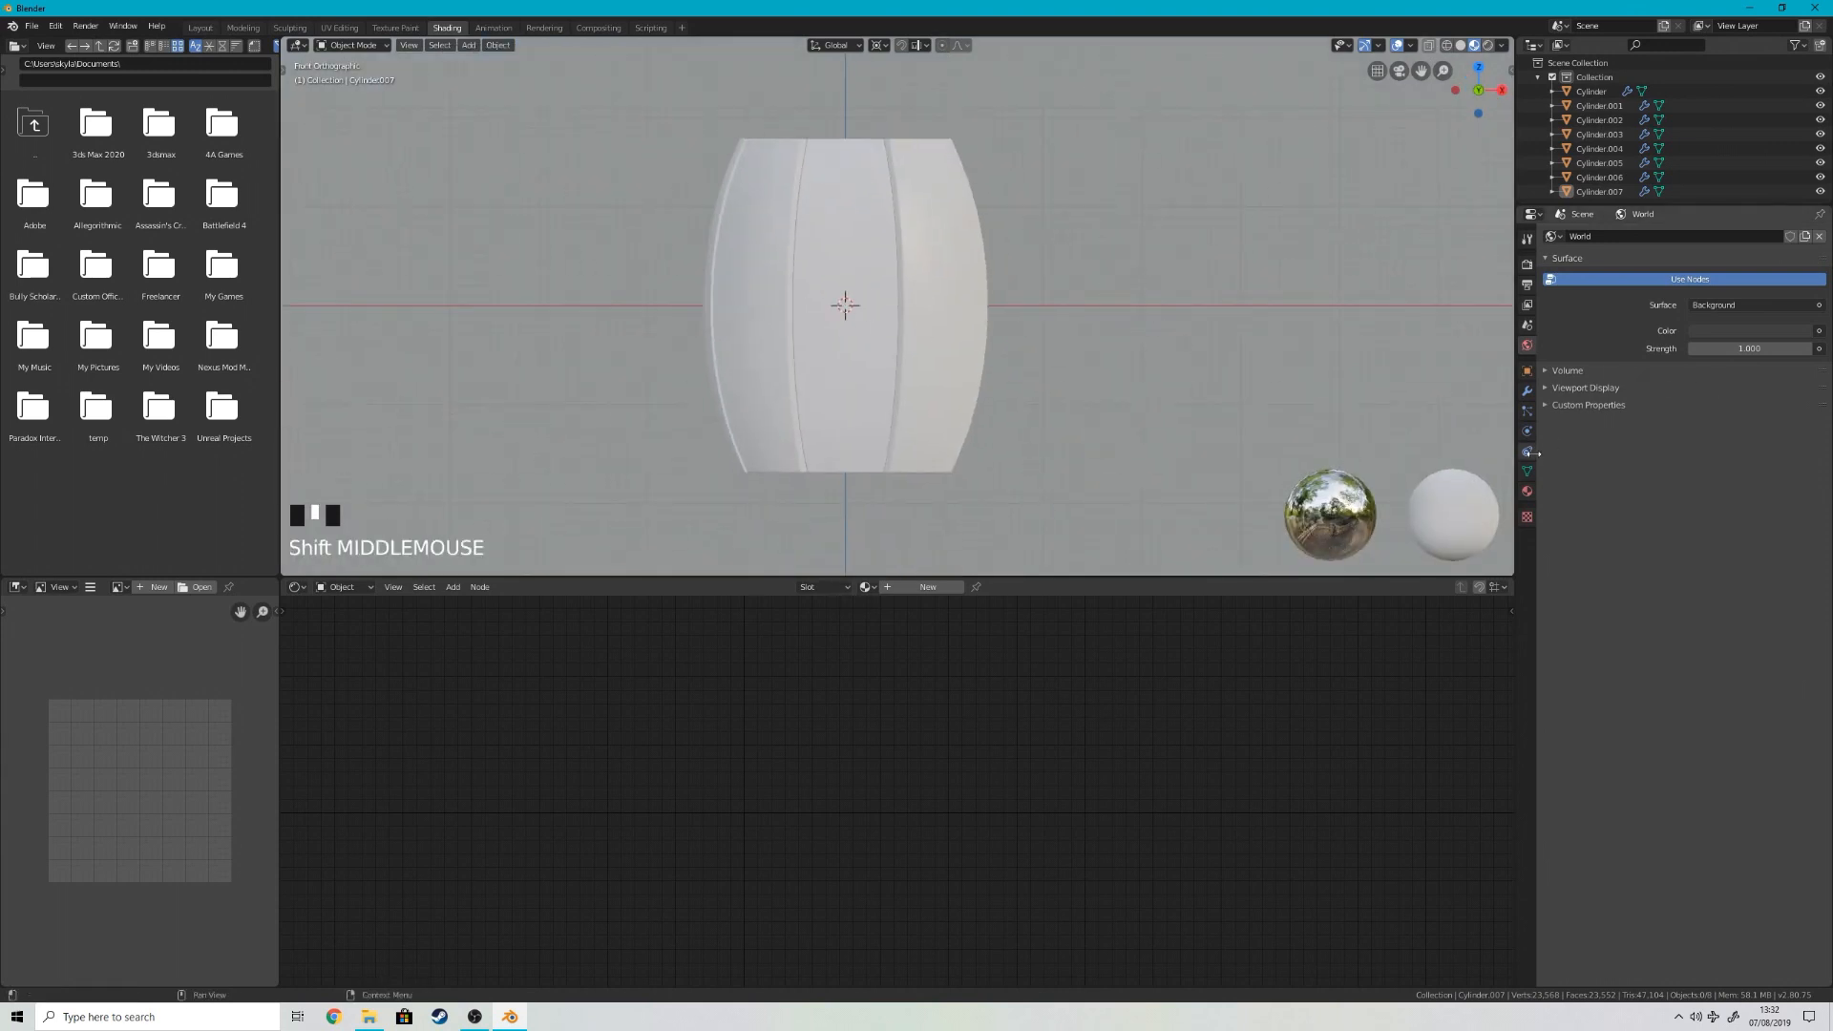
pyautogui.click(1528, 492)
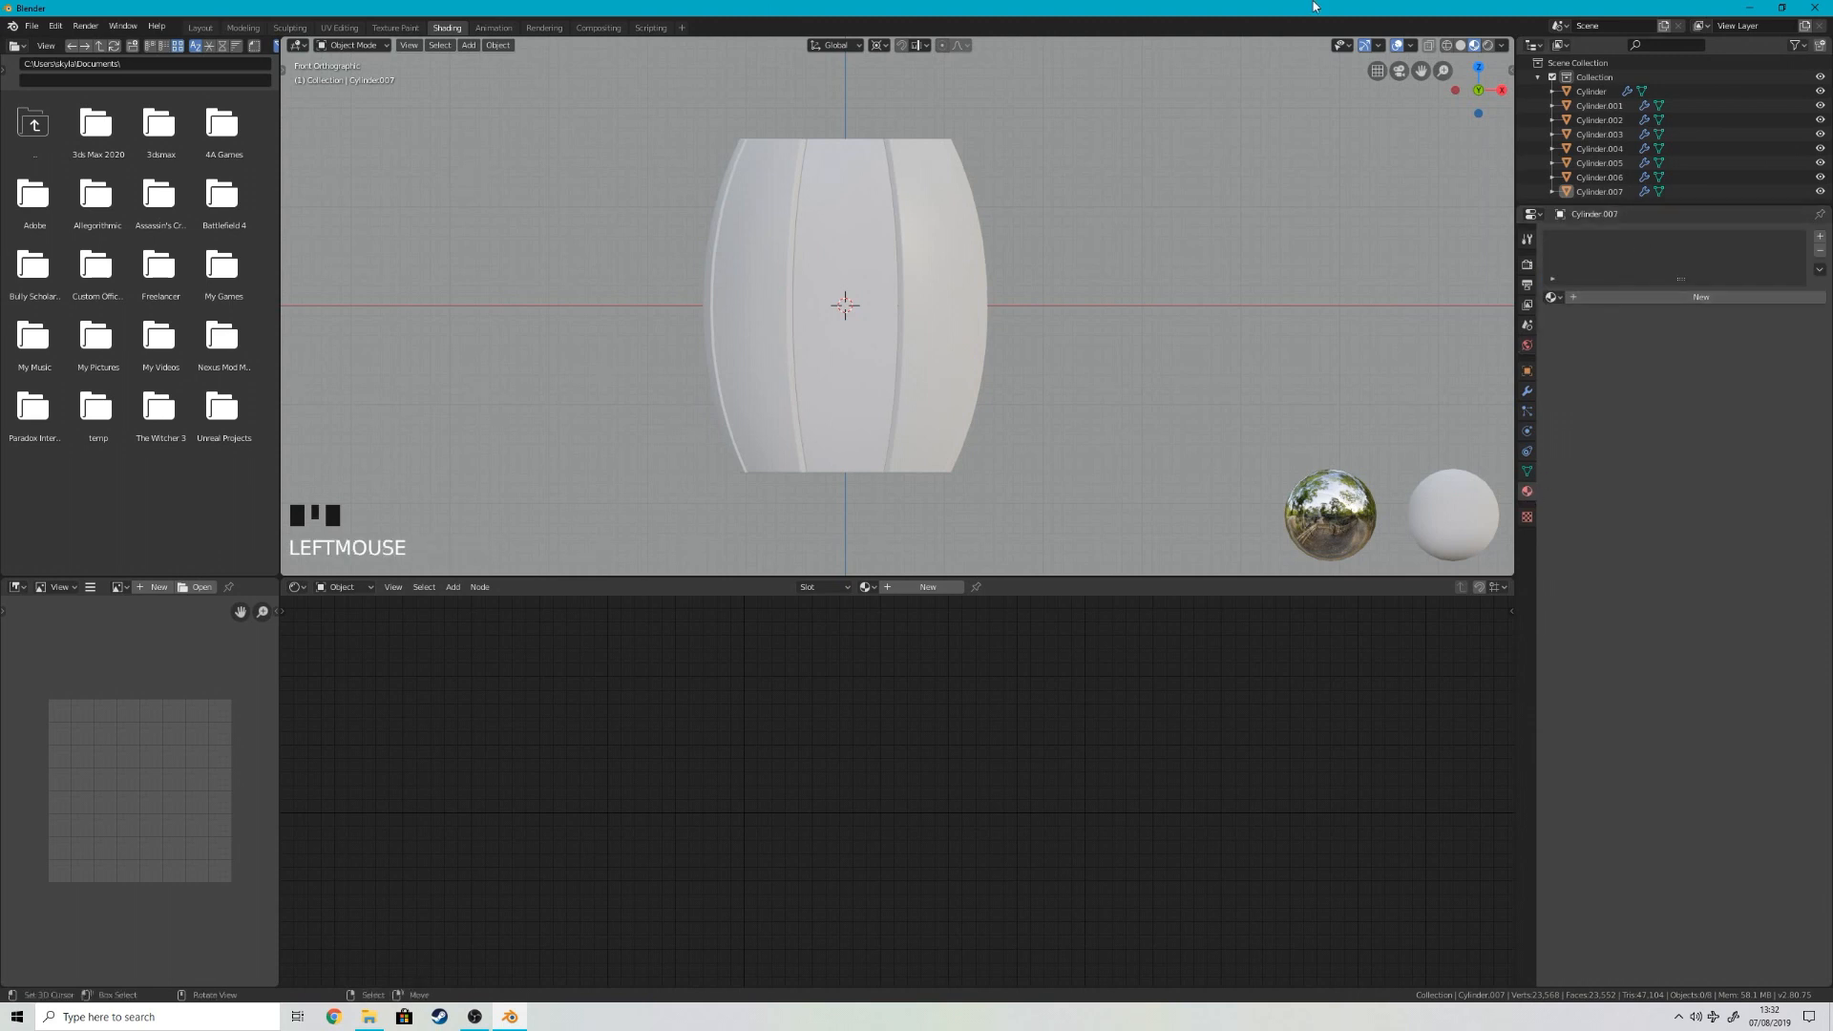
pyautogui.click(1738, 7)
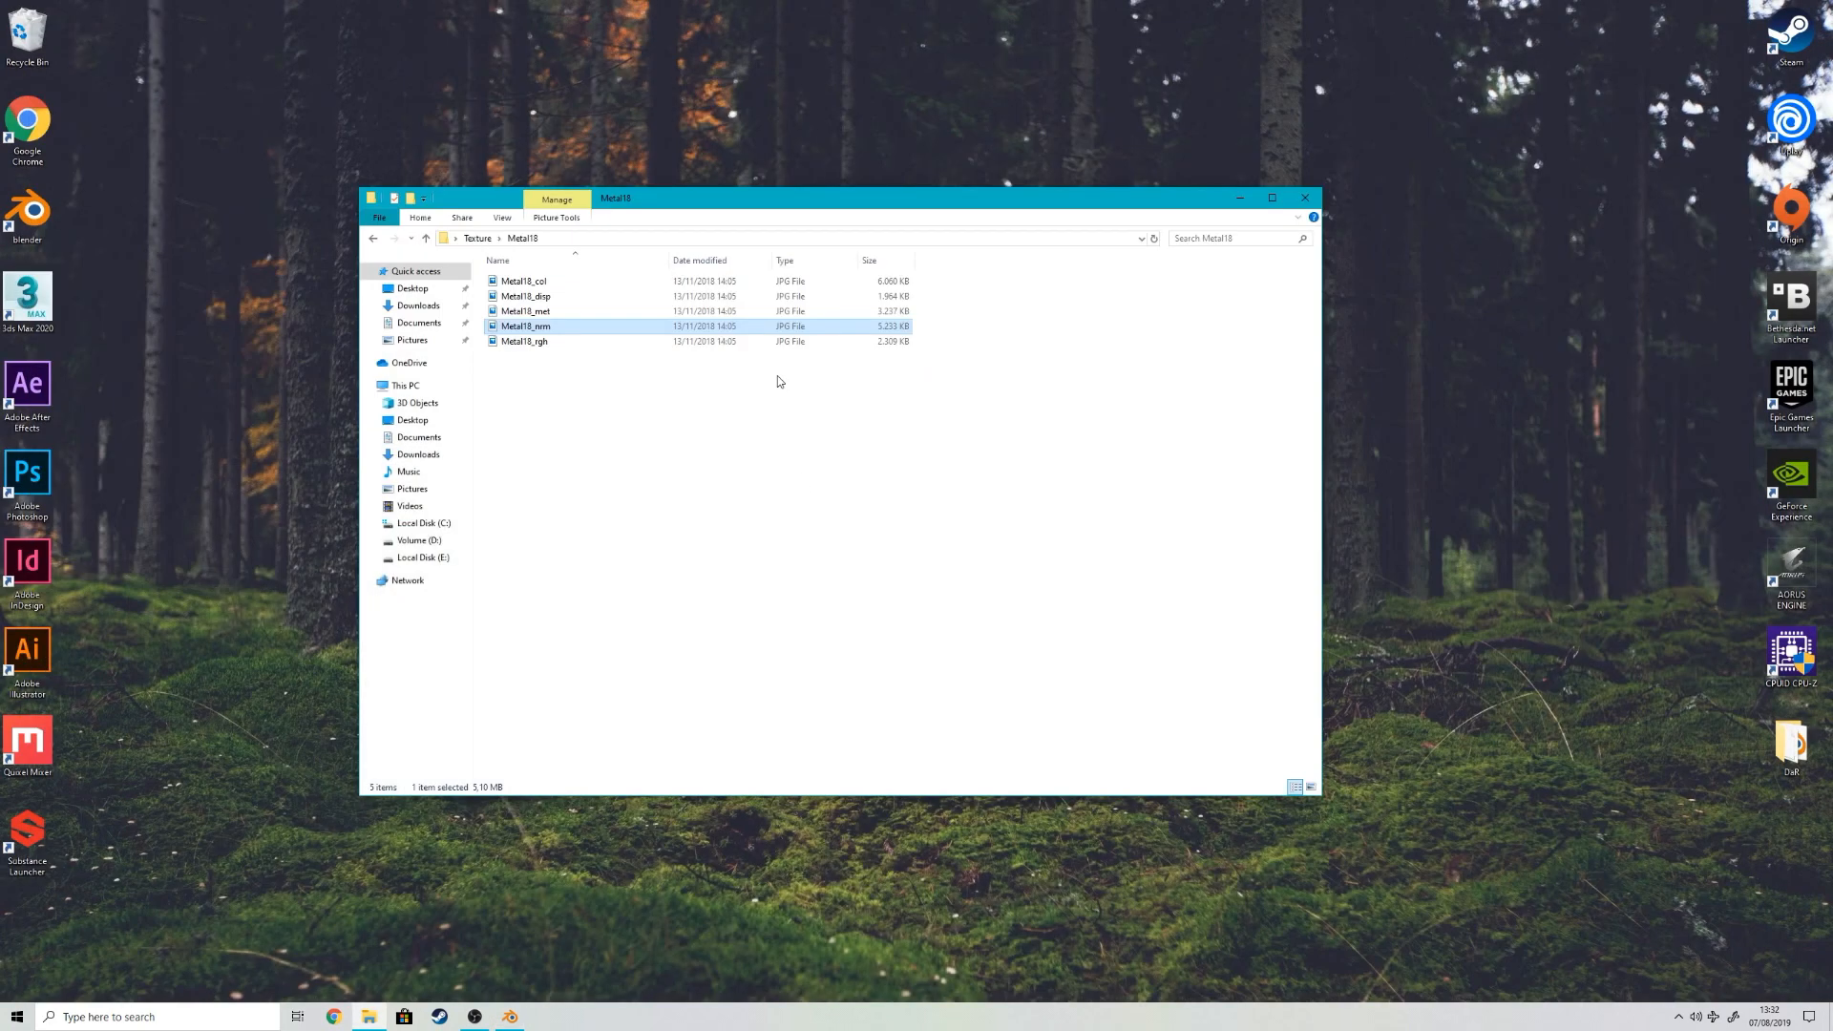
# Step: Go back to the Texture folder and inspect the Wood Texture image up close in the photo viewer, closing it when done
pyautogui.click(375, 240)
pyautogui.doubleClick(673, 292)
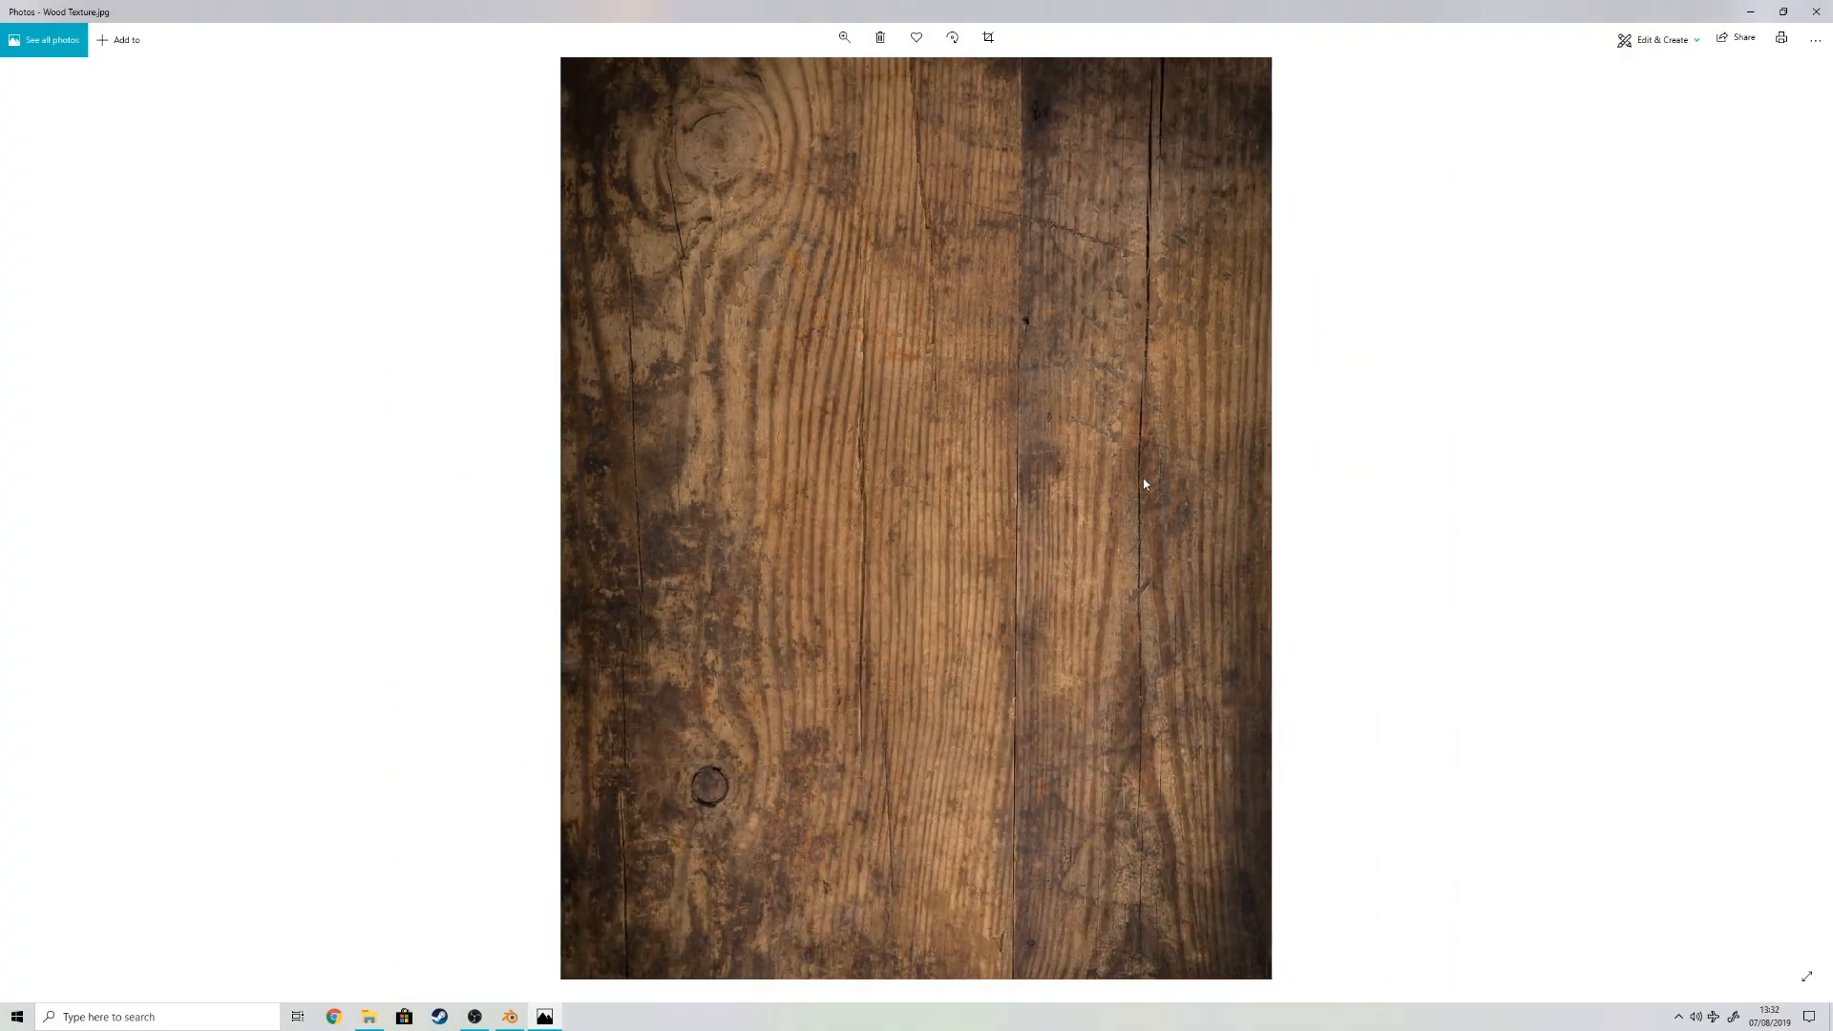
pyautogui.scroll(5, 1136, 320)
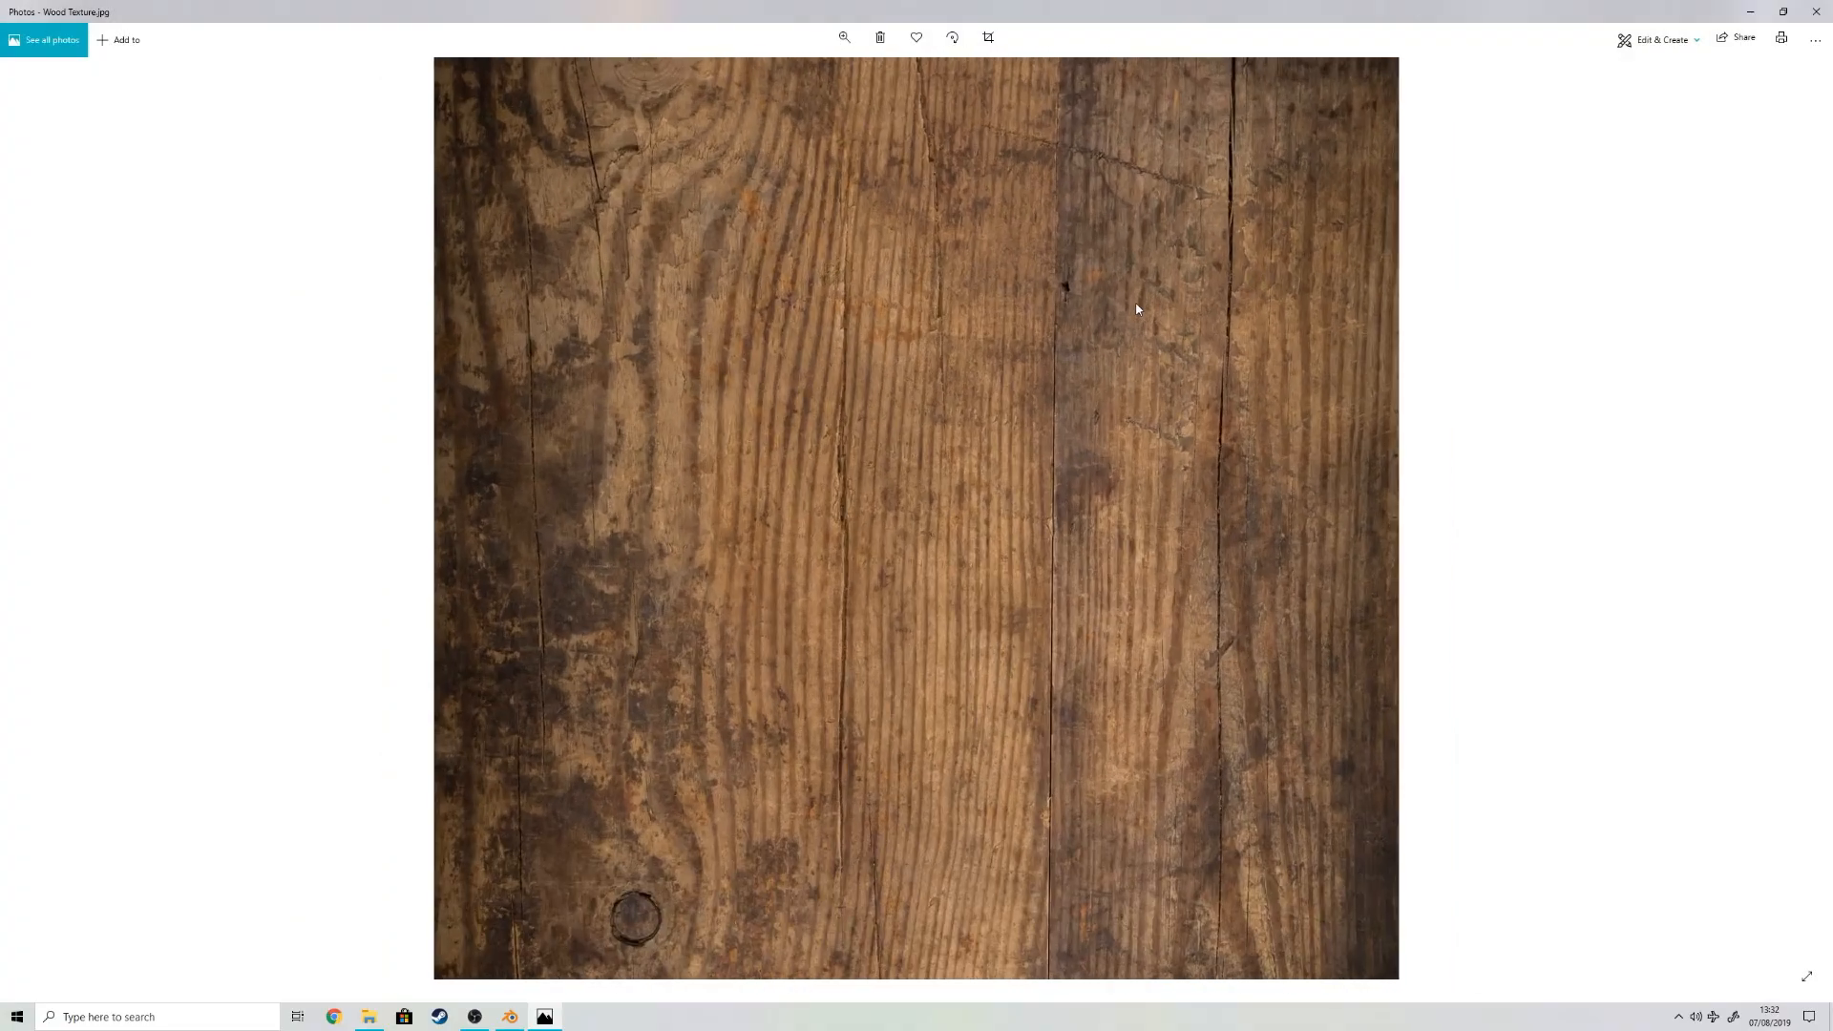
pyautogui.scroll(-5, 828, 307)
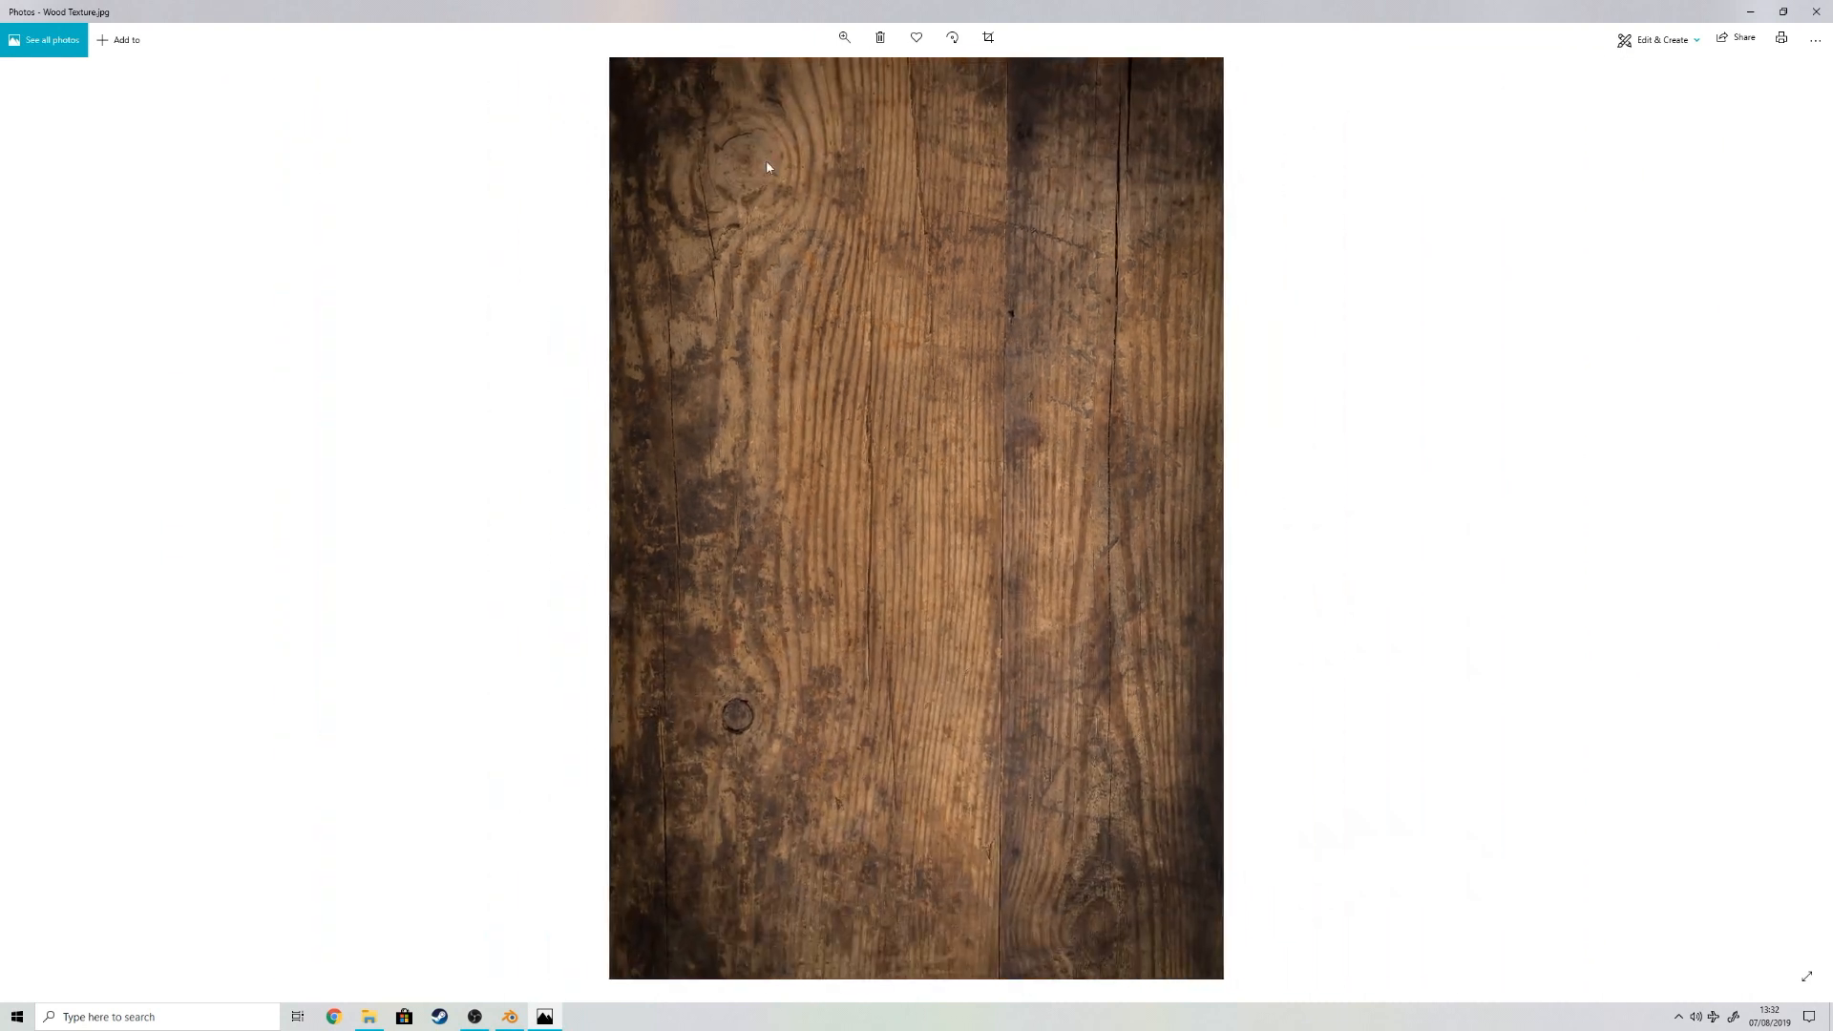
pyautogui.click(1816, 12)
pyautogui.moveTo(827, 393); pyautogui.dragTo(658, 318)
pyautogui.click(687, 426)
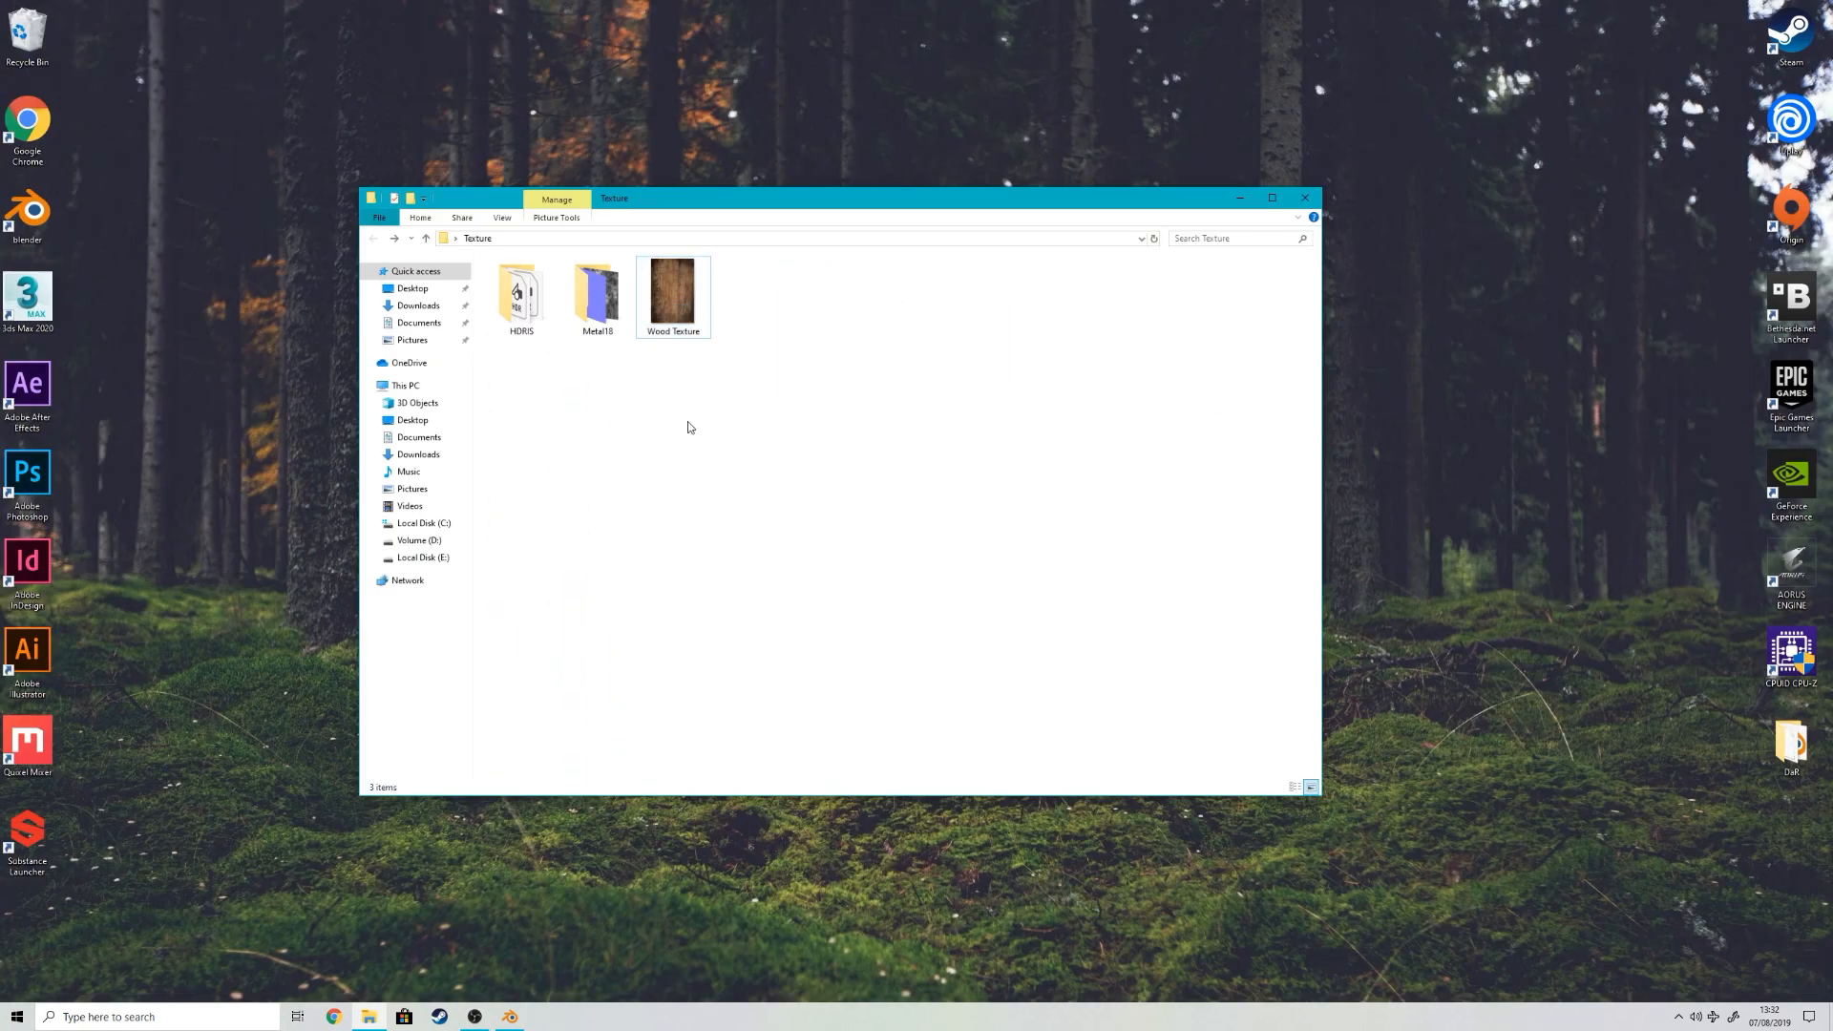
# Step: Look over the texture maps in the Metal18 folder and return to the Texture folder
pyautogui.doubleClick(596, 296)
pyautogui.moveTo(517, 381); pyautogui.dragTo(855, 304)
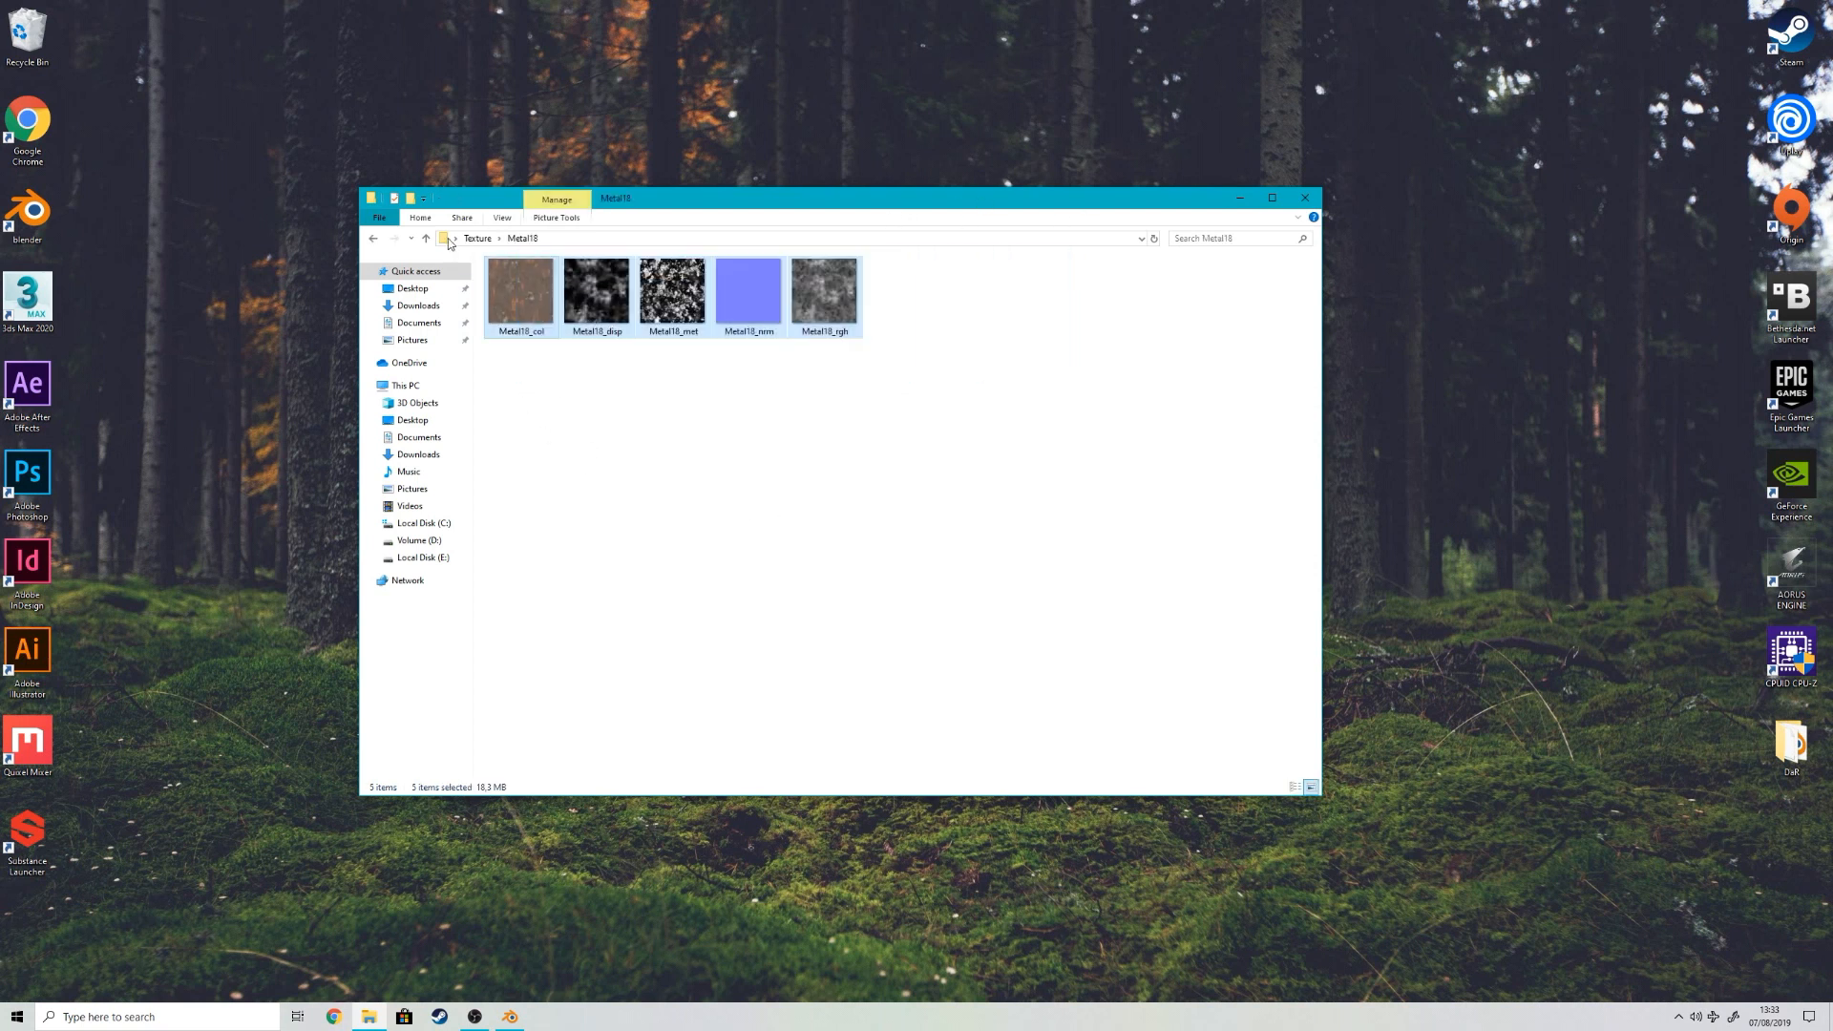
pyautogui.click(374, 239)
pyautogui.moveTo(714, 316); pyautogui.dragTo(936, 557)
pyautogui.click(935, 556)
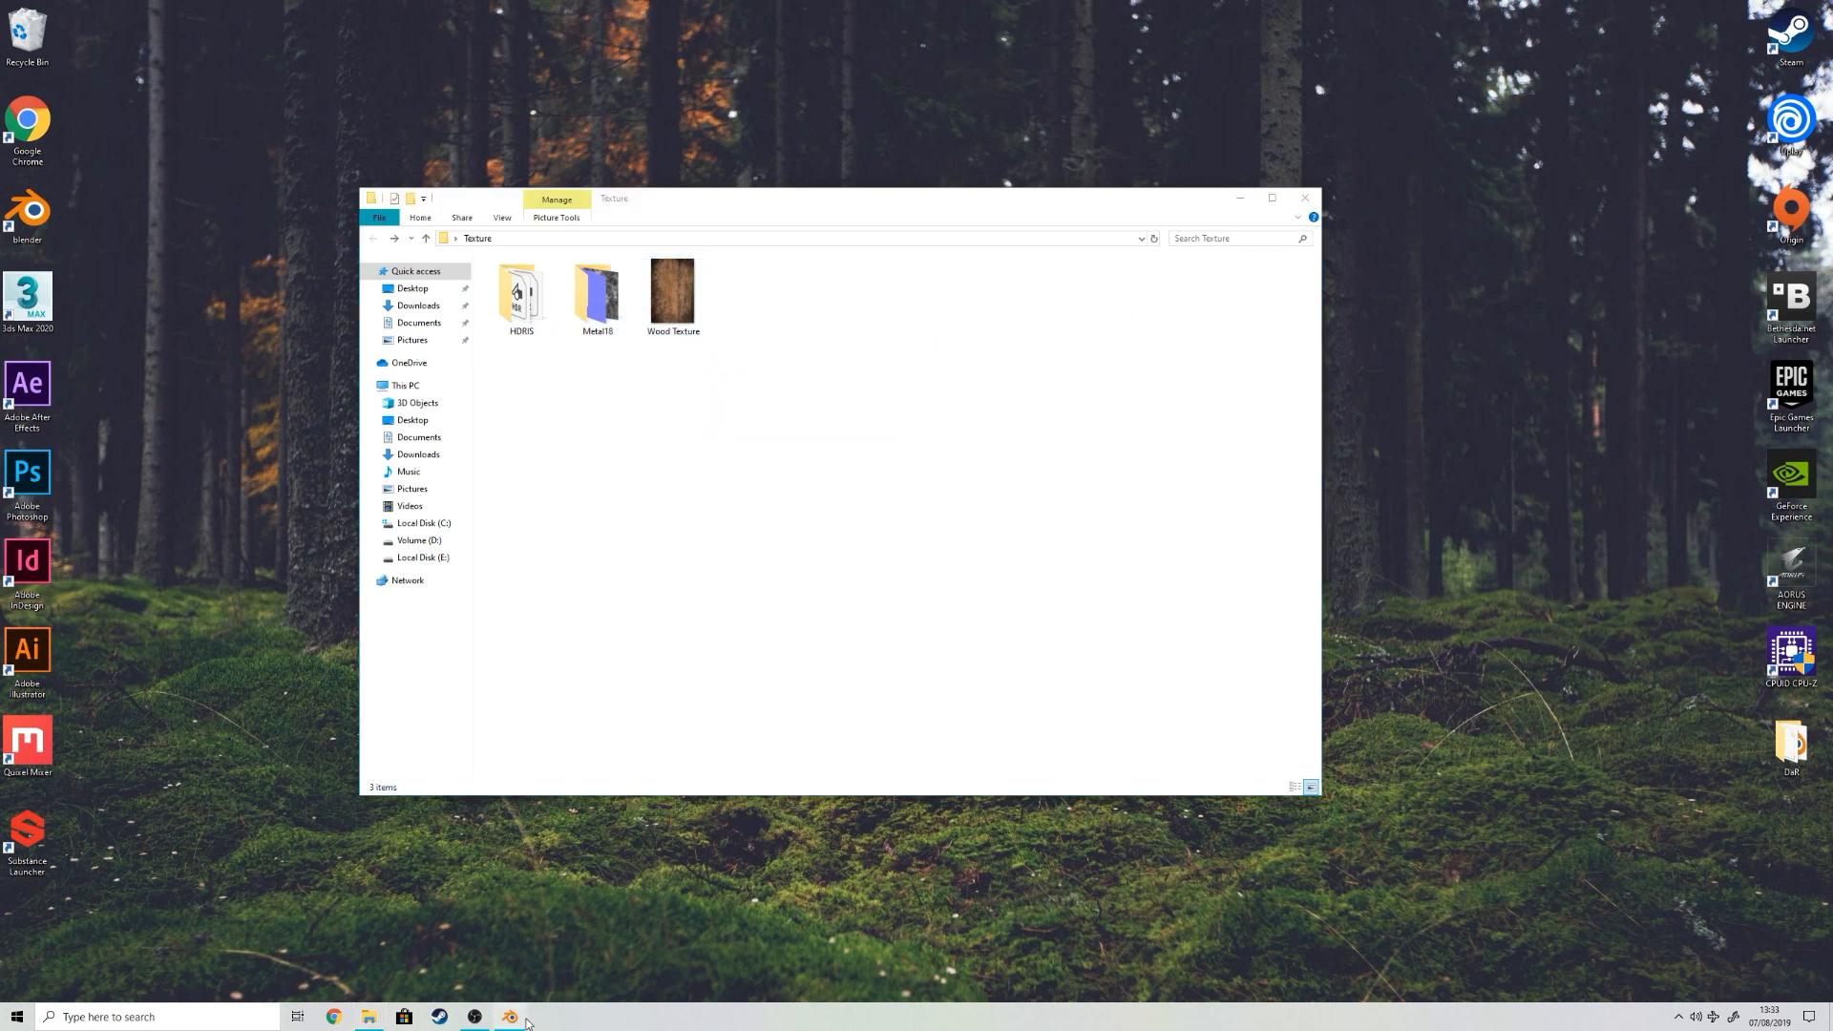
# Step: Switch back to Blender, select all the staves and stretch the barrel slightly taller along the global Z axis
pyautogui.click(511, 1016)
pyautogui.rightClick(934, 295)
pyautogui.press('a')
pyautogui.press('s')
pyautogui.press('z')
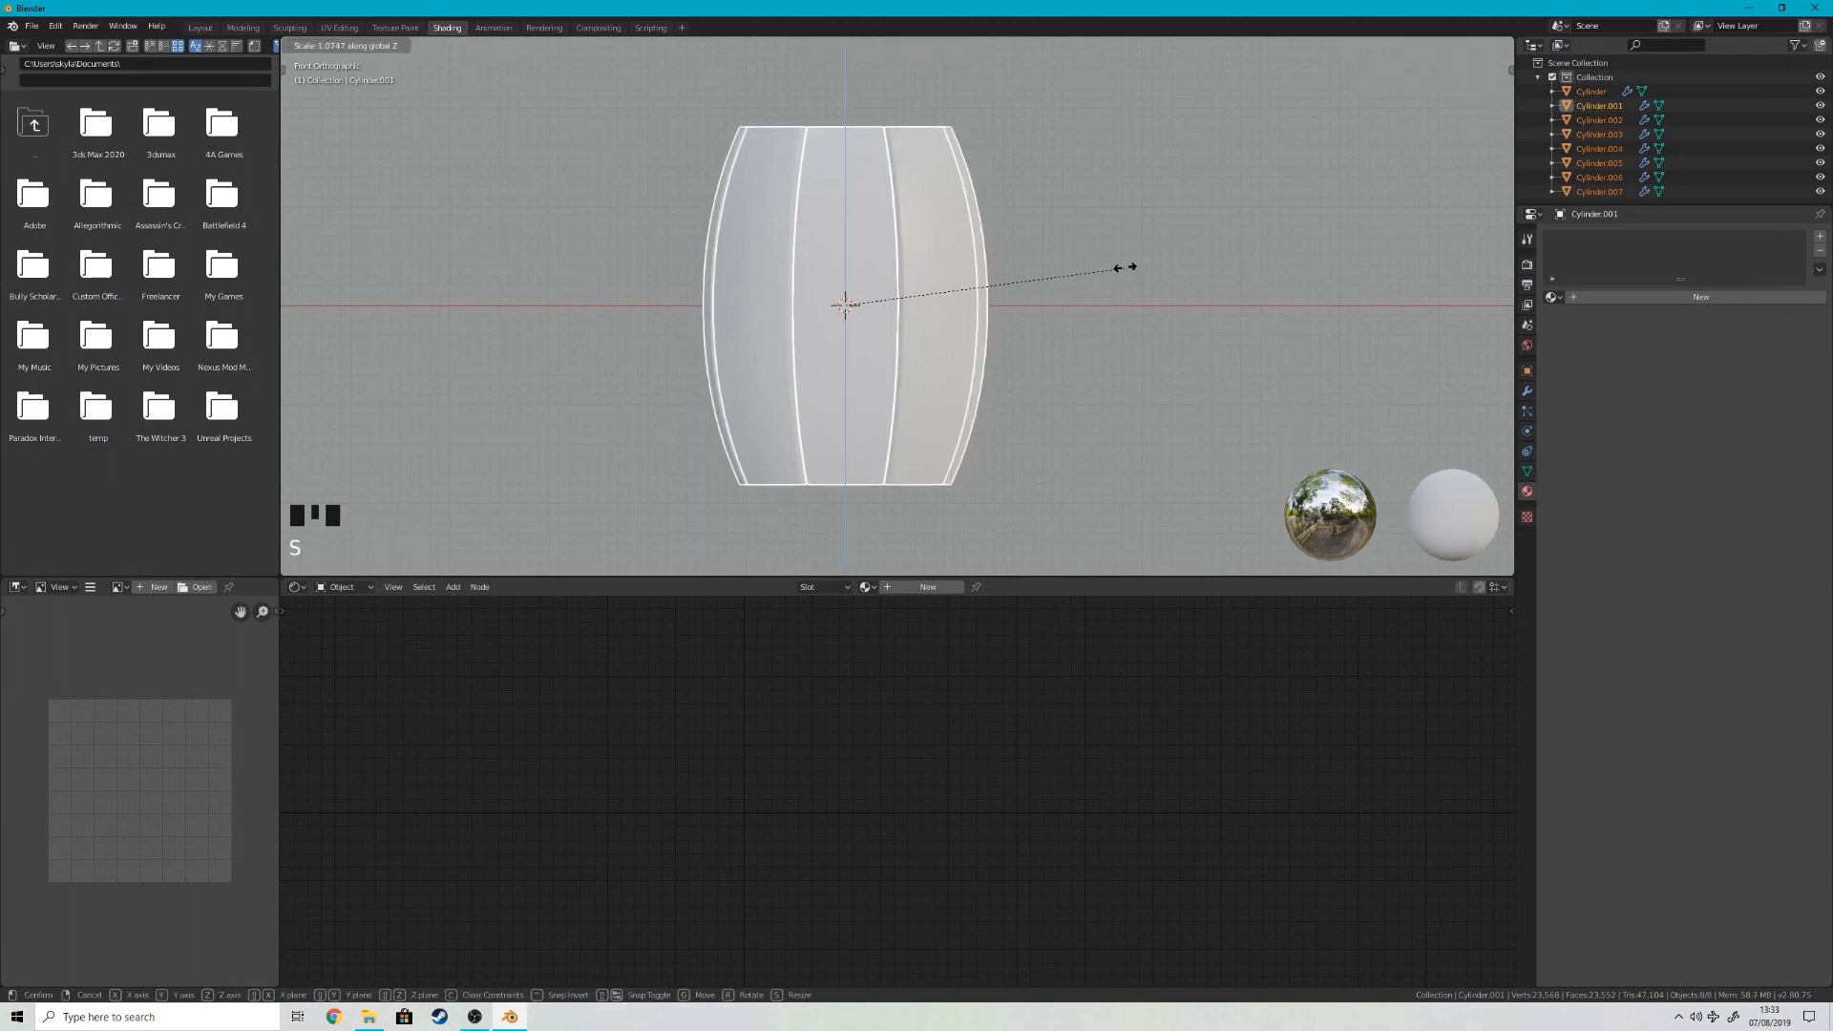
pyautogui.click(1133, 250)
pyautogui.rightClick(1128, 250)
pyautogui.scroll(-5, 941, 340)
pyautogui.scroll(3, 942, 340)
# Step: Select every stave again and scale the barrel slightly shorter along the global Z axis
pyautogui.rightClick(994, 273)
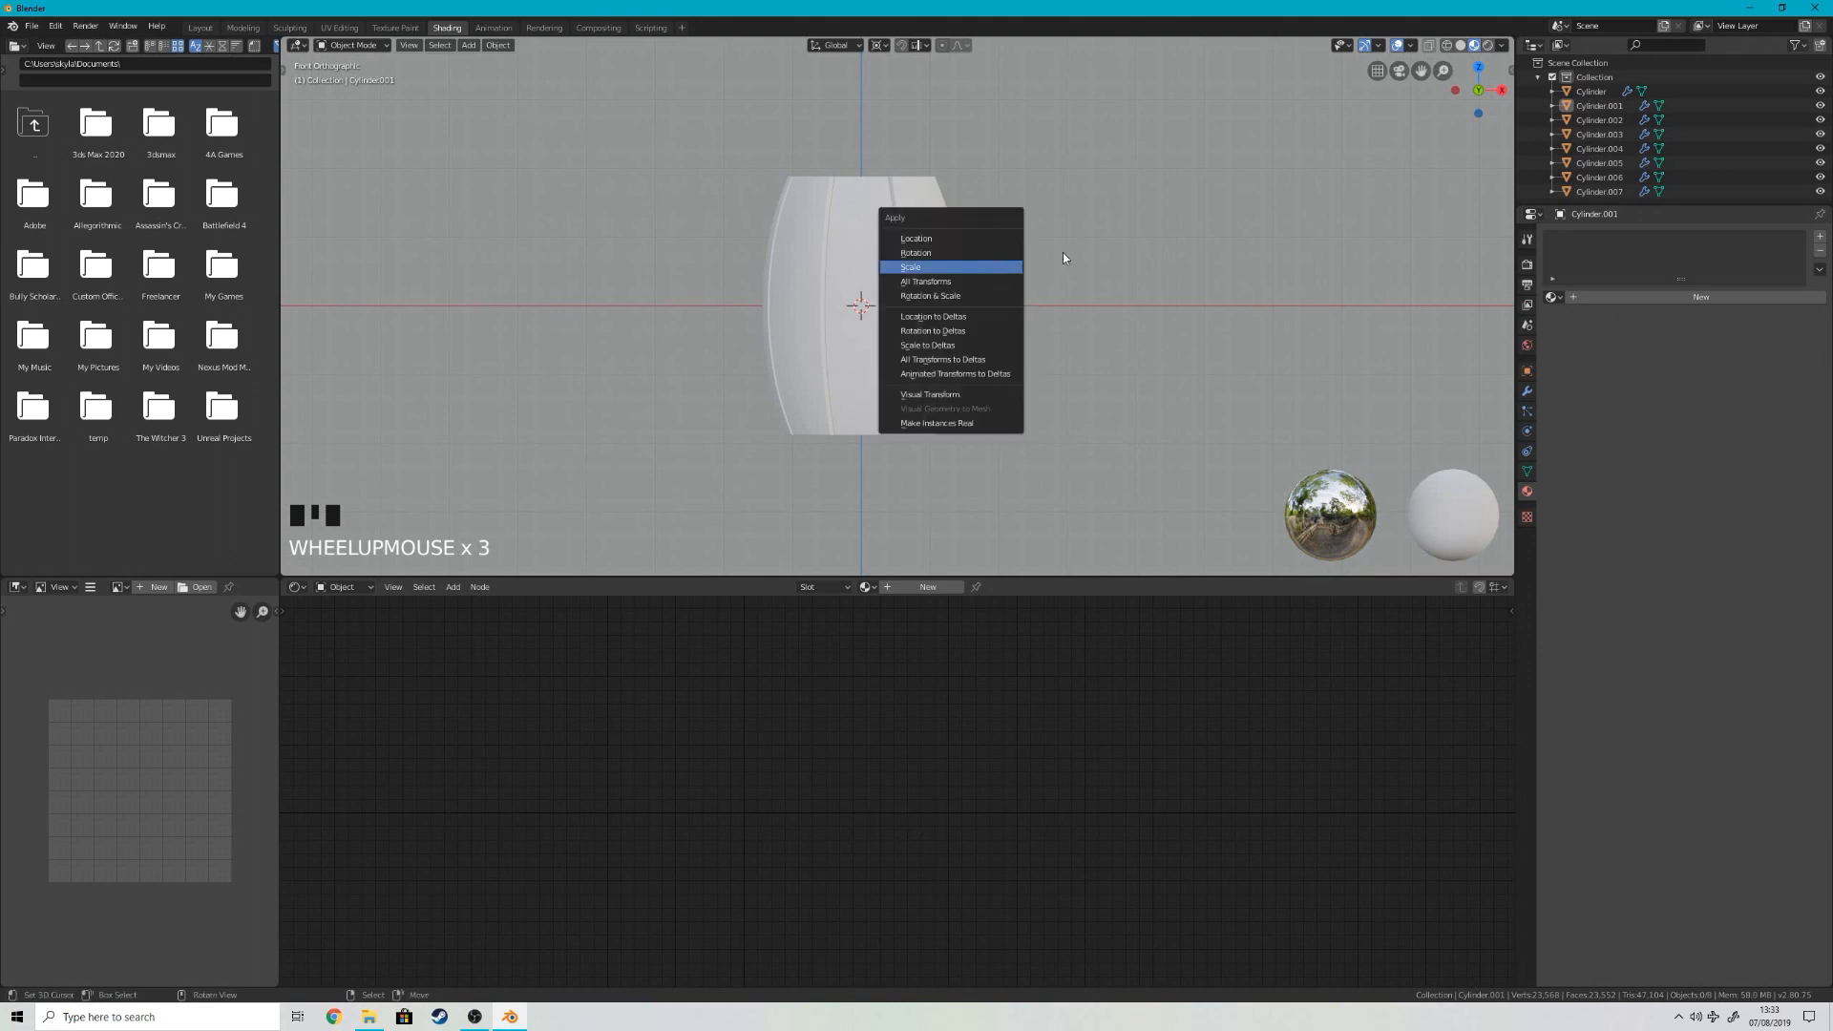
pyautogui.press('a')
pyautogui.press('s')
pyautogui.press('z')
pyautogui.click(1122, 233)
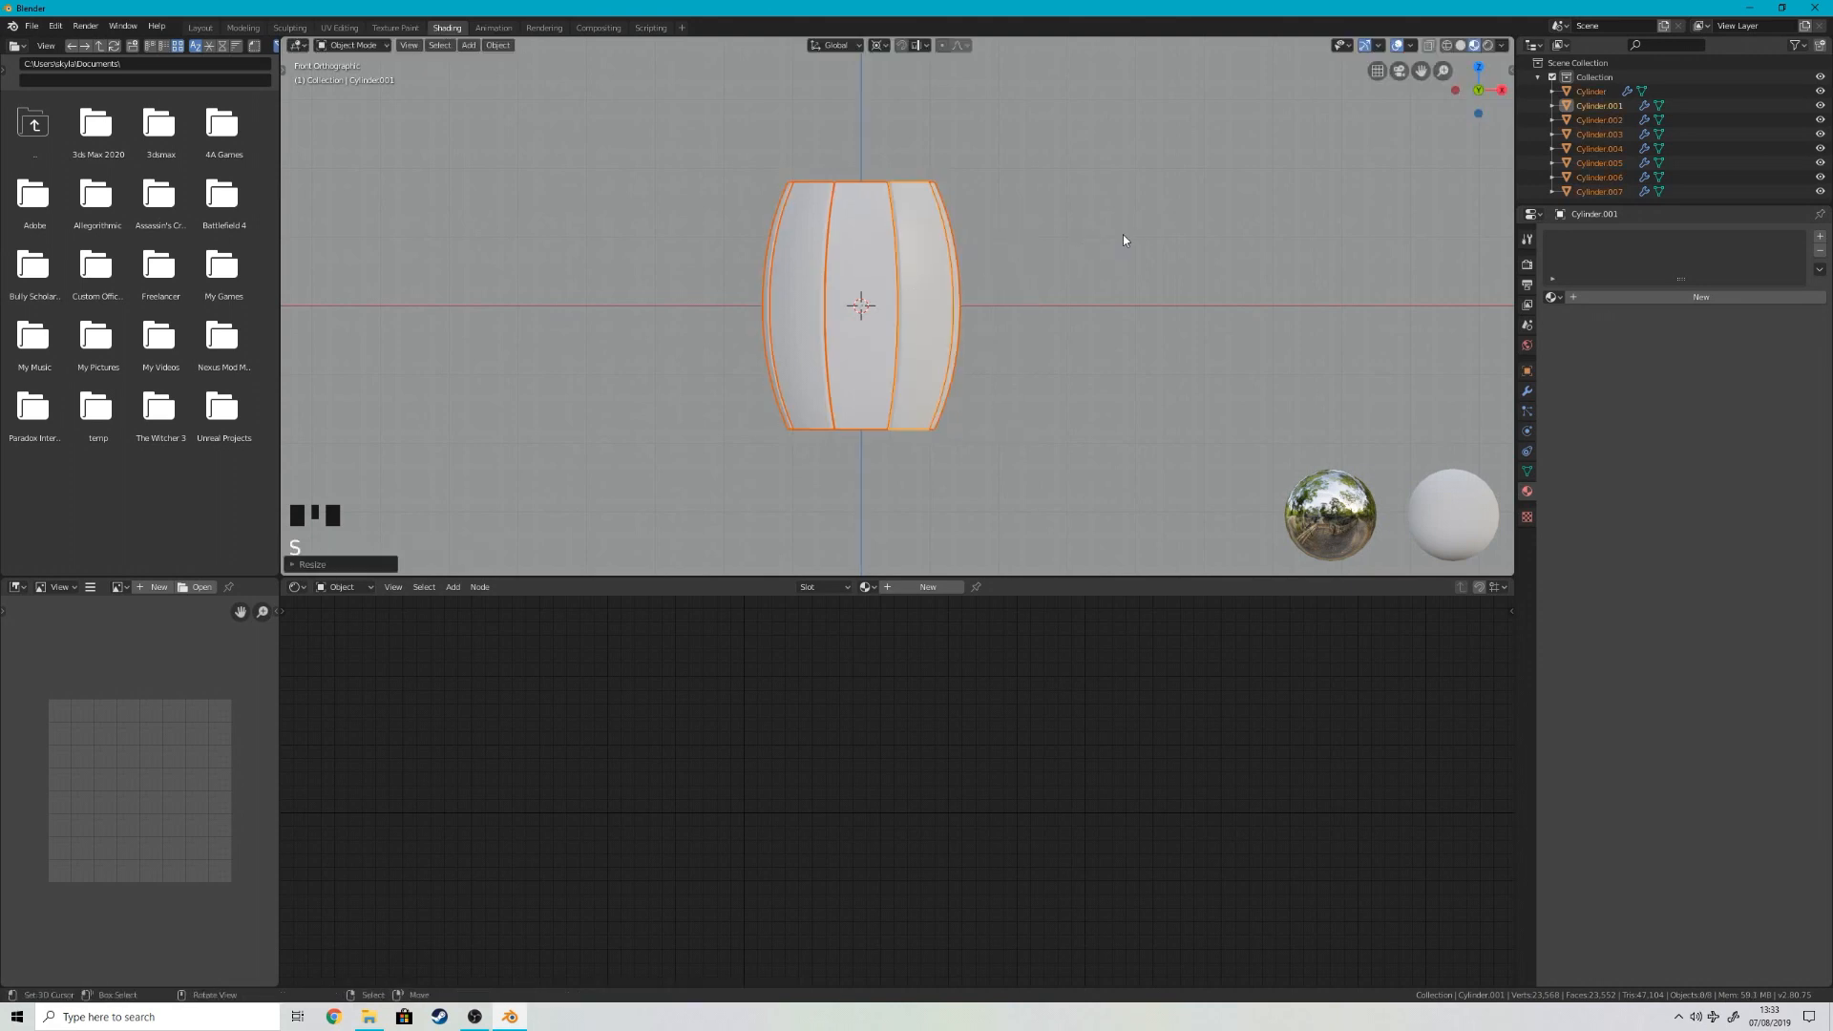
# Step: Select only the front middle stave and create a new material for it
pyautogui.rightClick(1115, 244)
pyautogui.rightClick(888, 336)
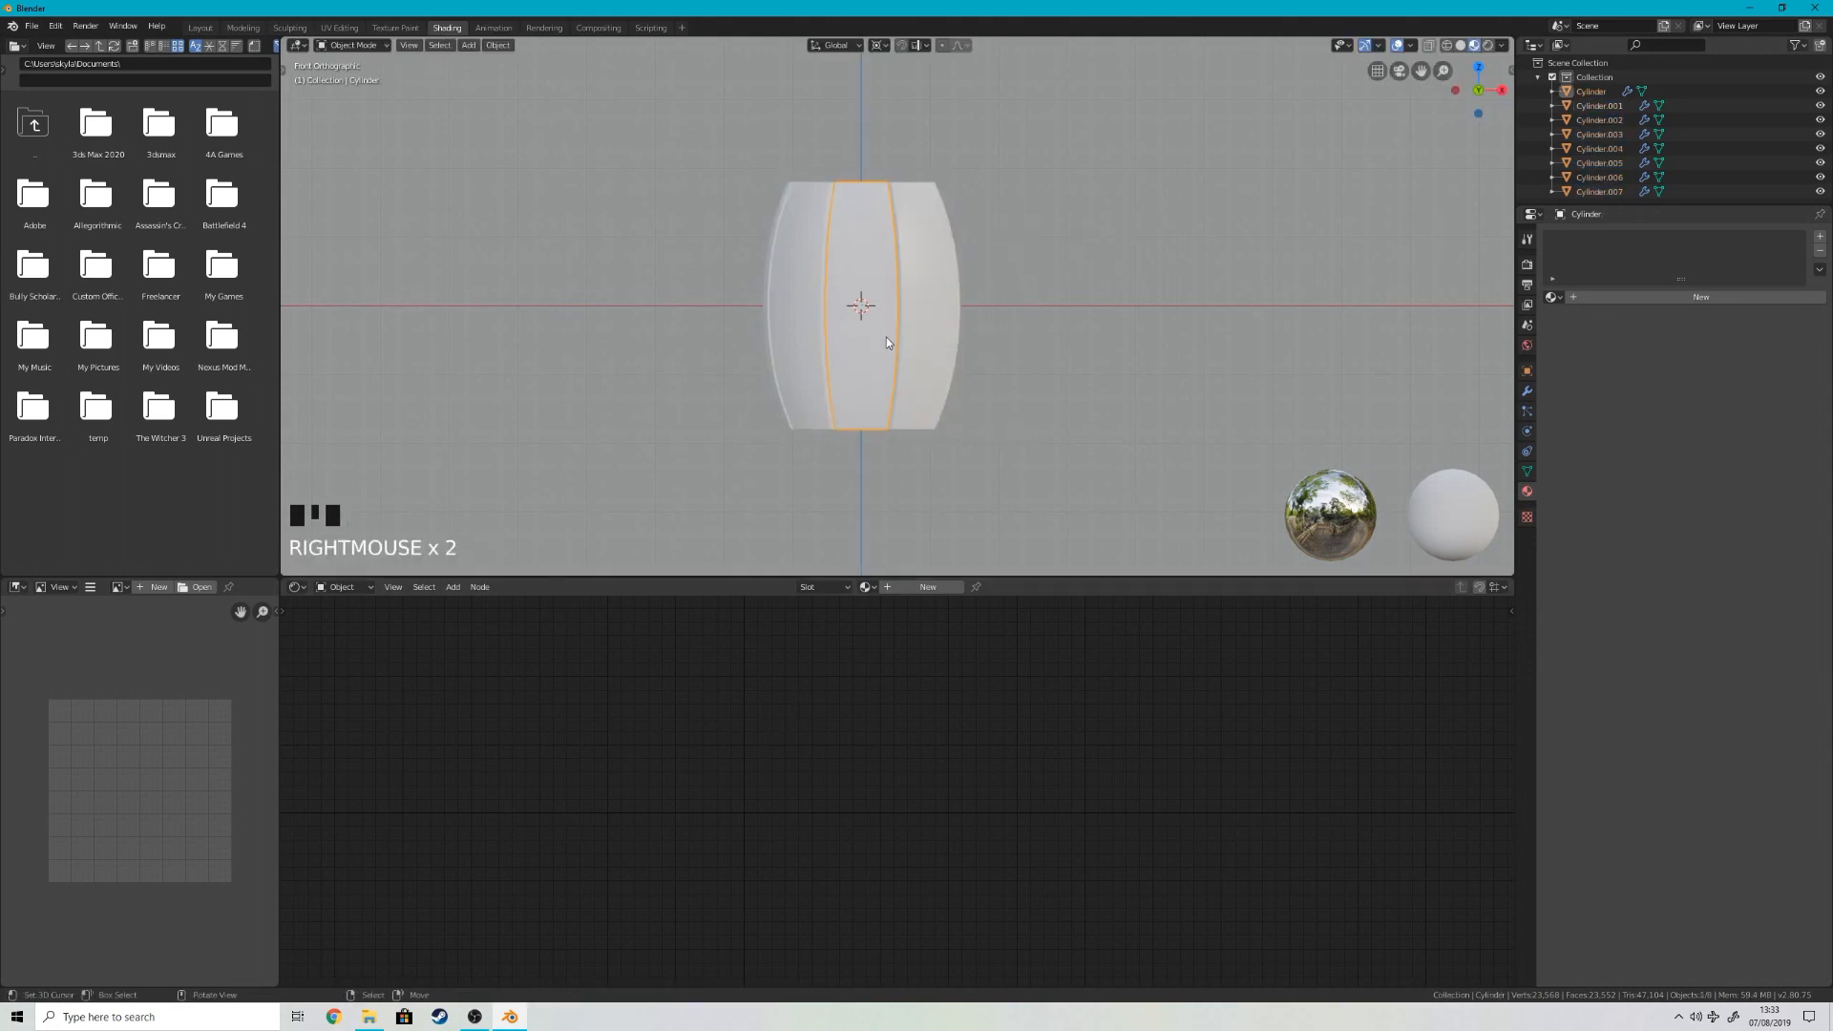
pyautogui.click(921, 586)
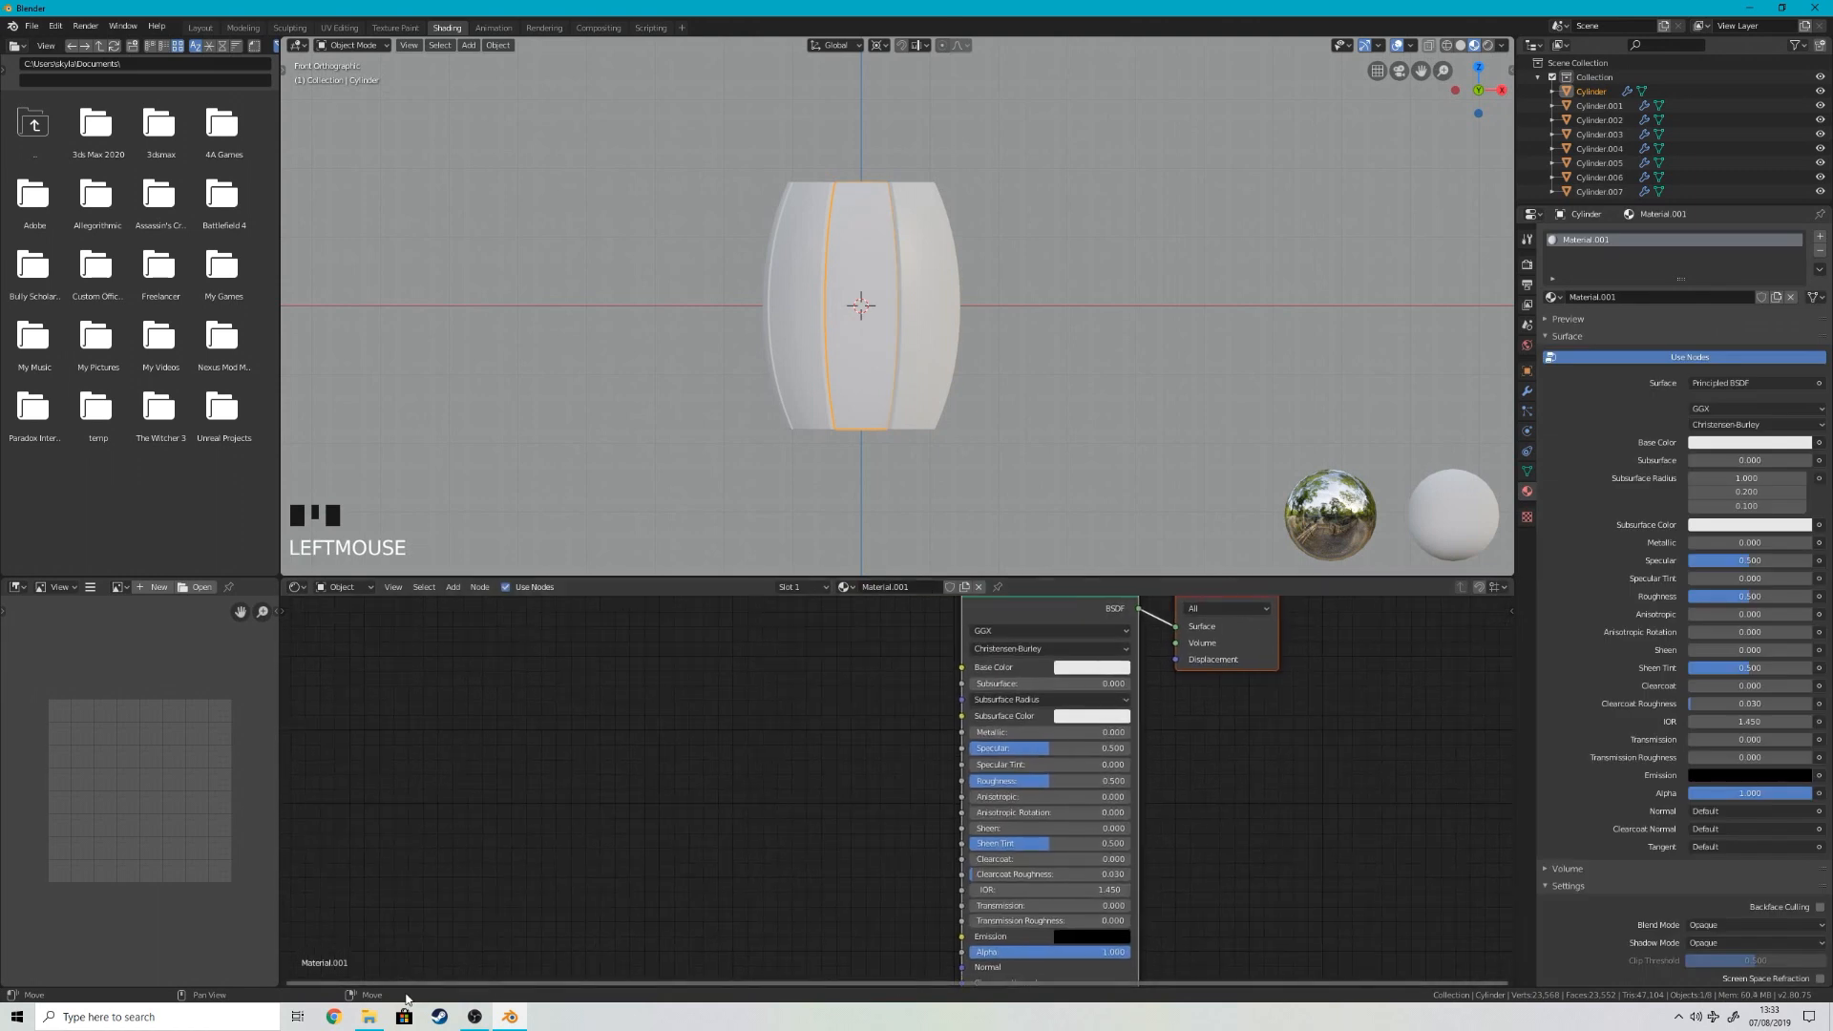
# Step: Bring Wood Texture.jpg from File Explorer into the stave's node graph and connect its Color output to the Principled BSDF's Base Color
pyautogui.click(369, 1016)
pyautogui.moveTo(673, 296); pyautogui.dragTo(346, 711)
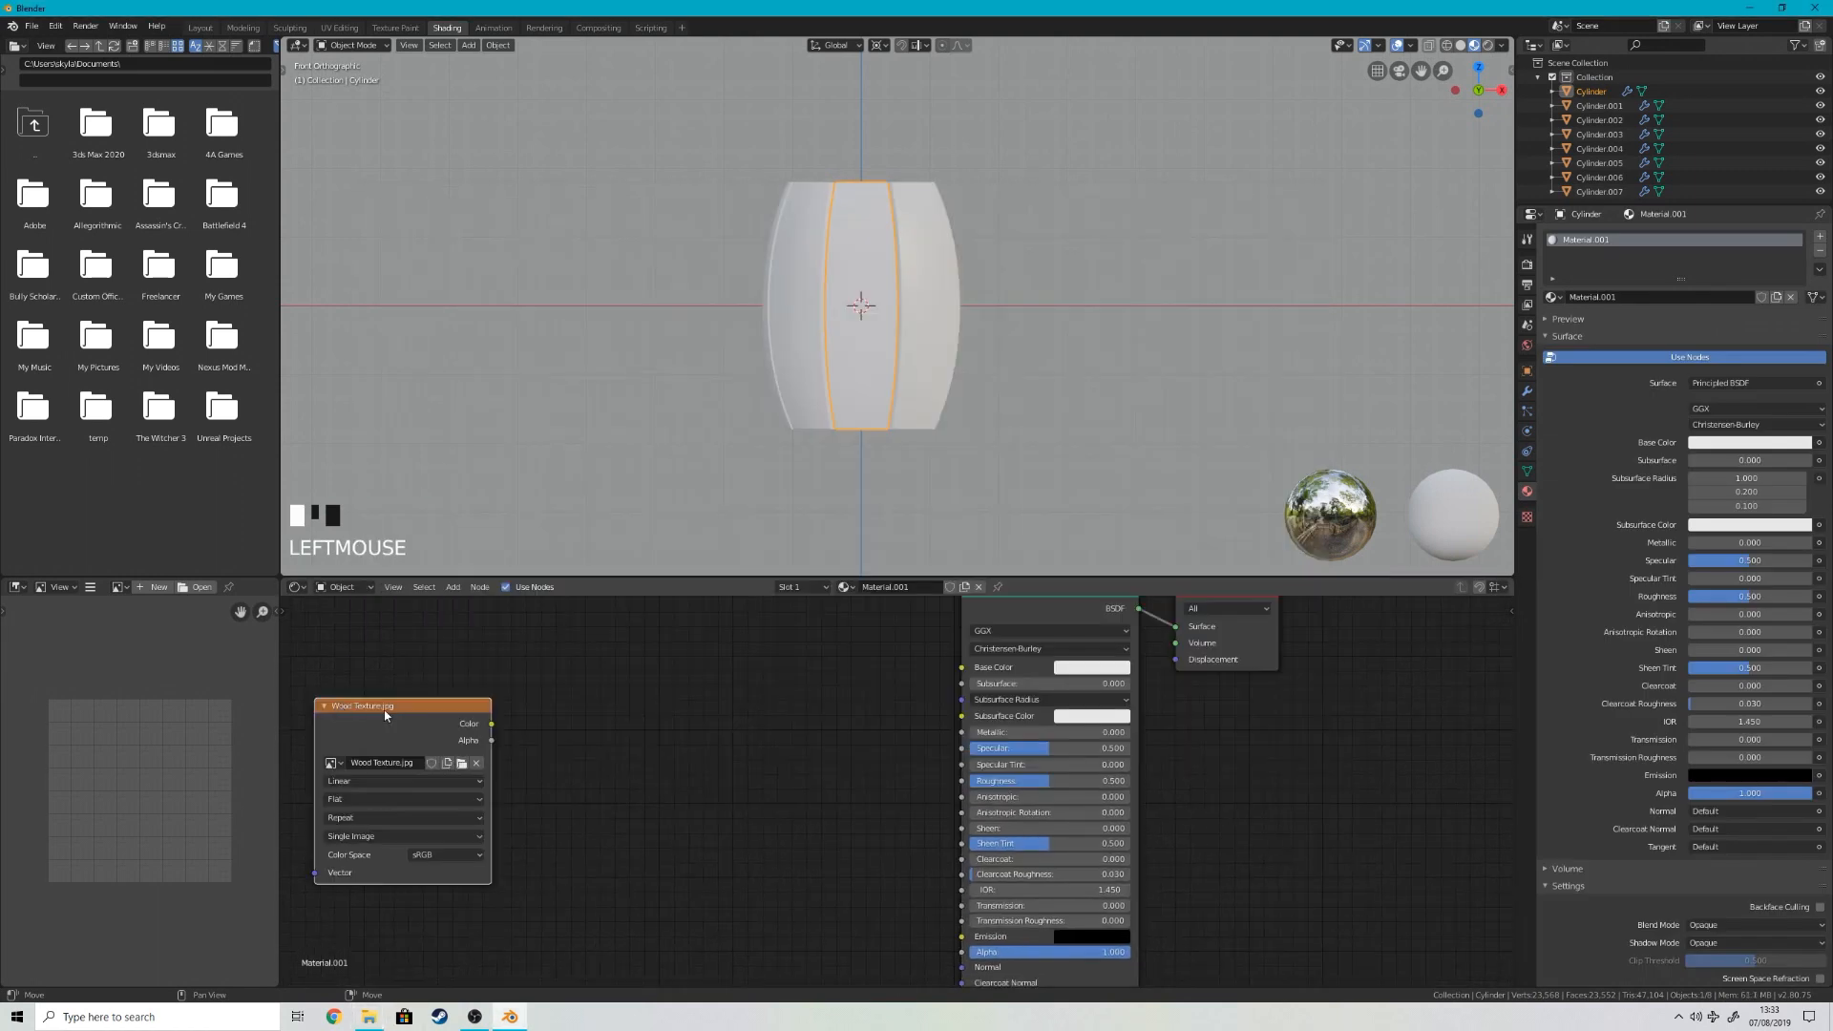
pyautogui.moveTo(653, 669); pyautogui.dragTo(961, 667)
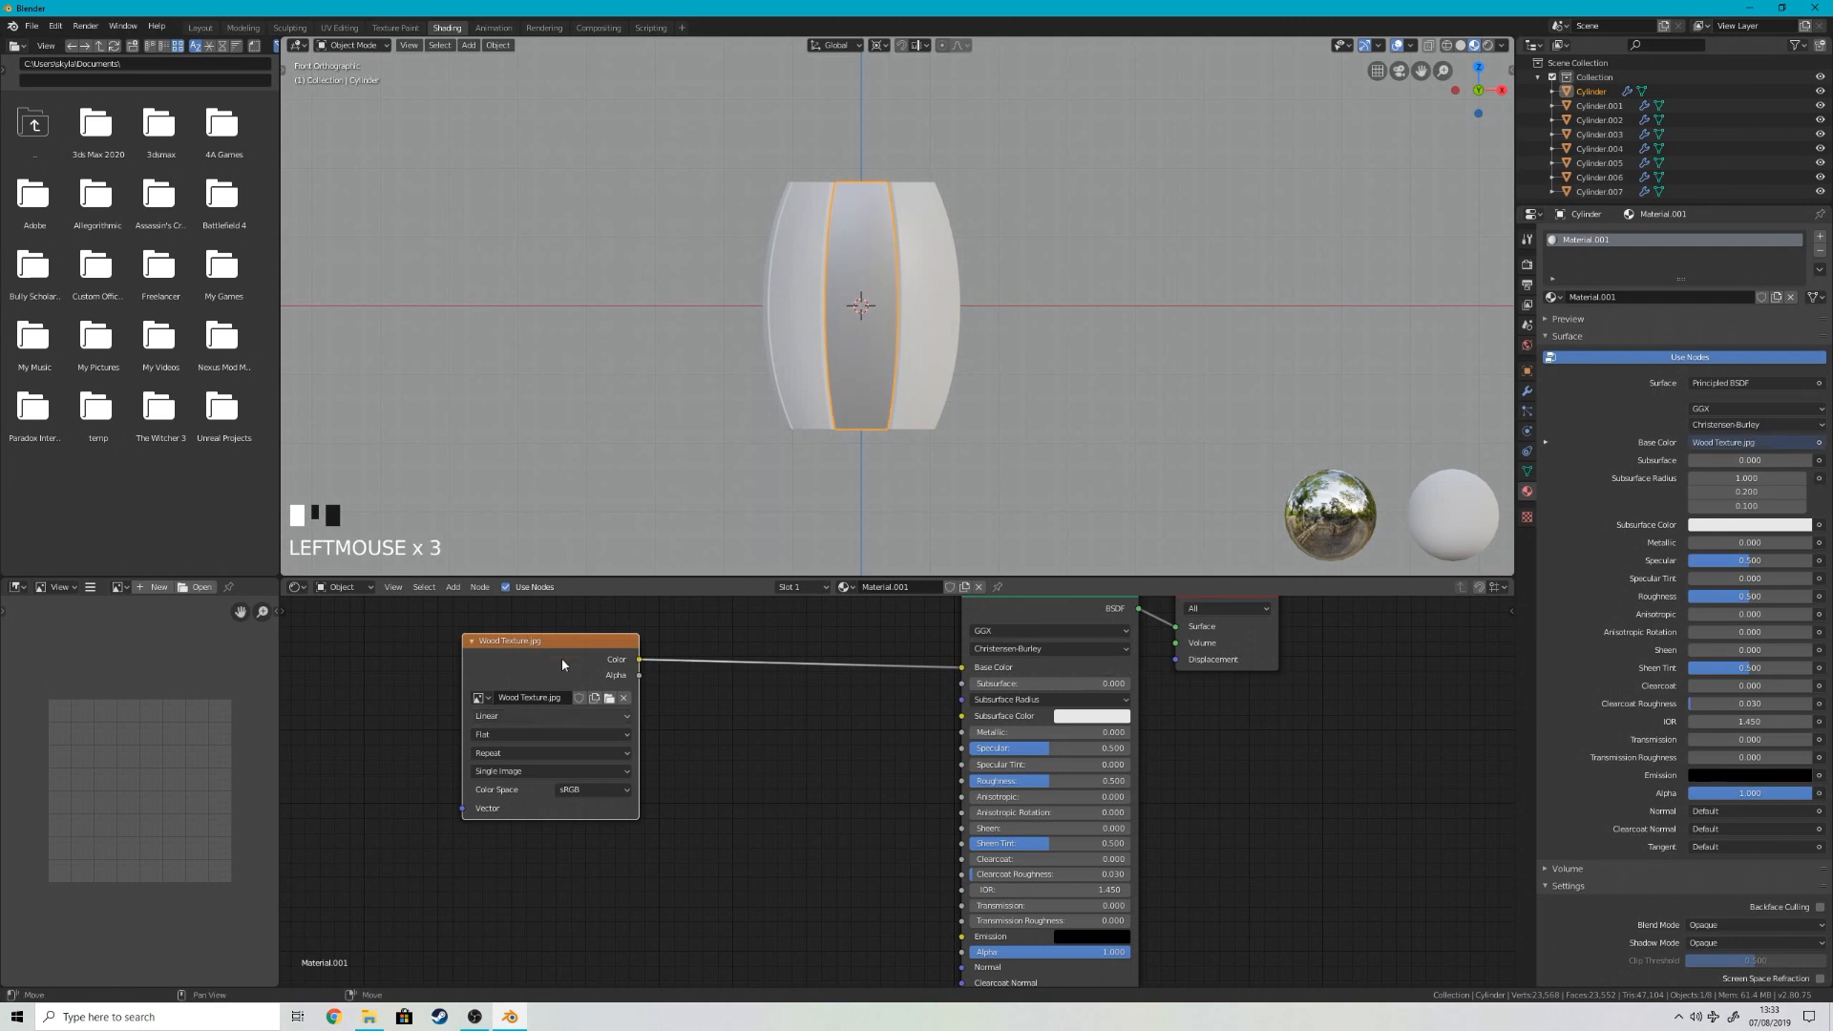
# Step: Add linked Texture Coordinate and Mapping nodes to the wood image texture and check the grain on the stave
pyautogui.hotkey('ctrl', 't')
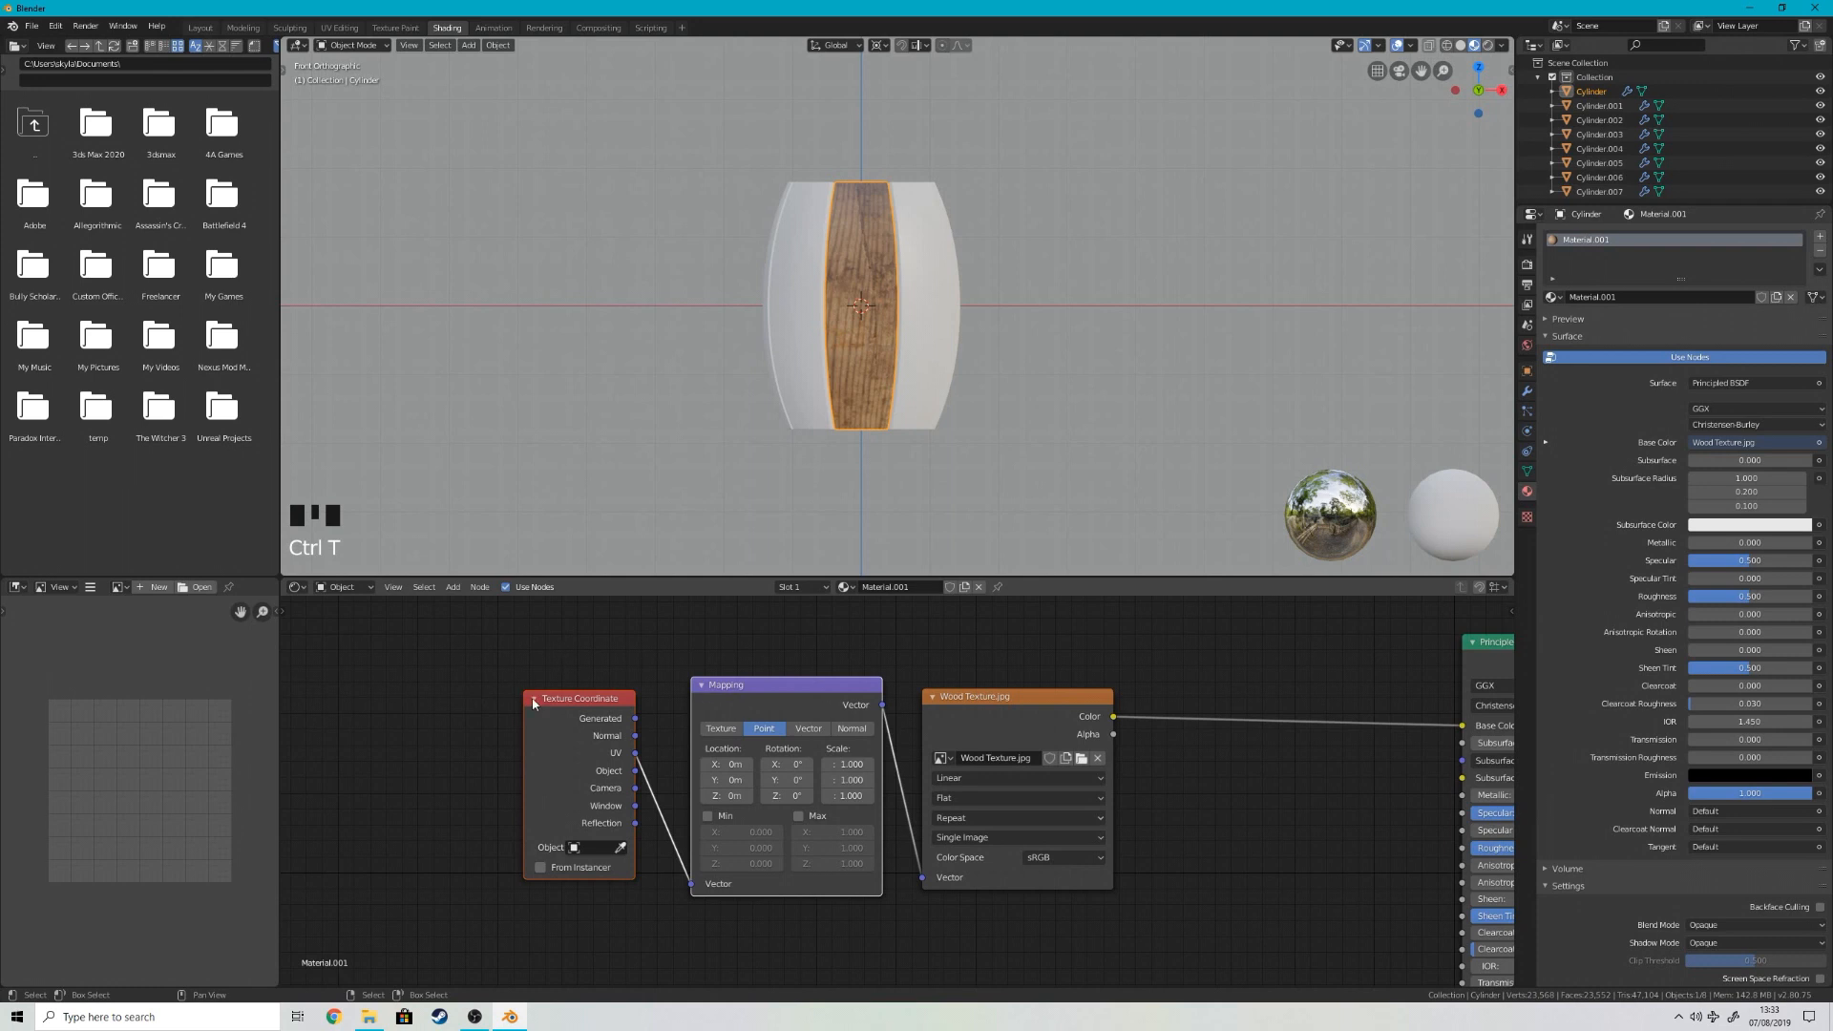
pyautogui.moveTo(1235, 878); pyautogui.dragTo(1163, 853, button='middle')
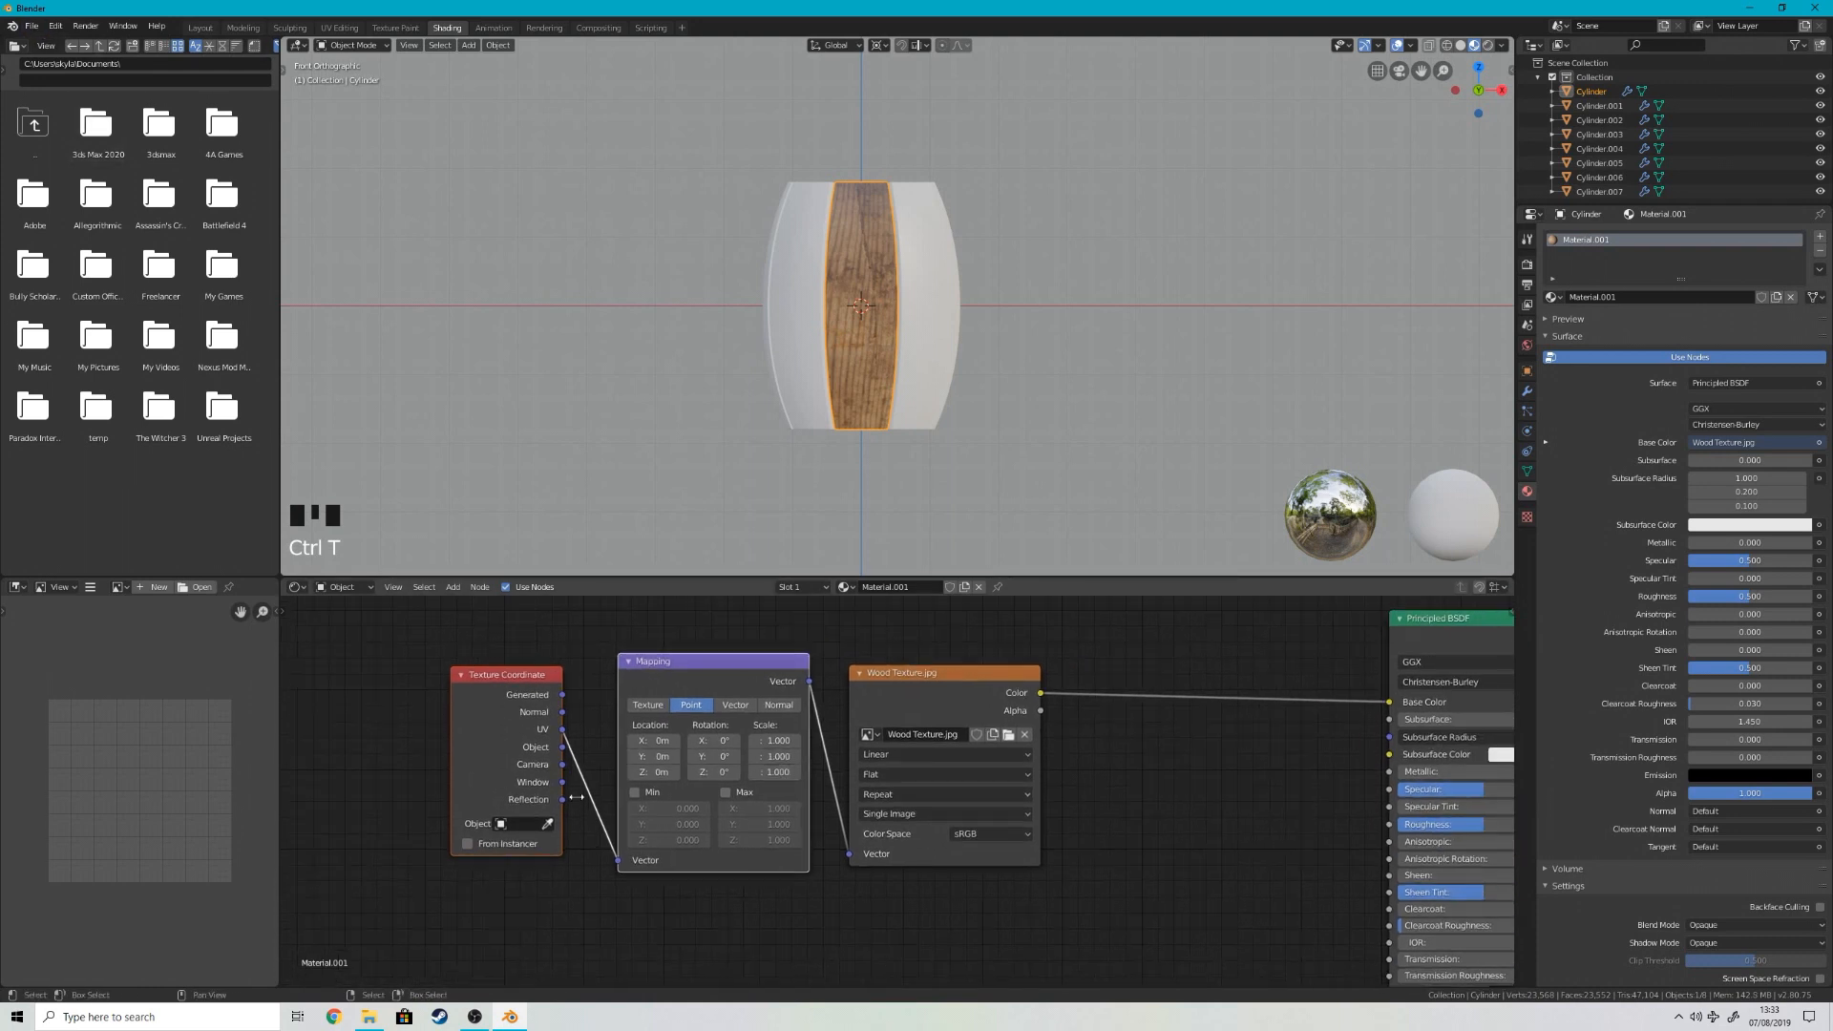
pyautogui.moveTo(842, 786); pyautogui.dragTo(821, 696)
pyautogui.scroll(-2, 1031, 688)
pyautogui.scroll(-2, 875, 170)
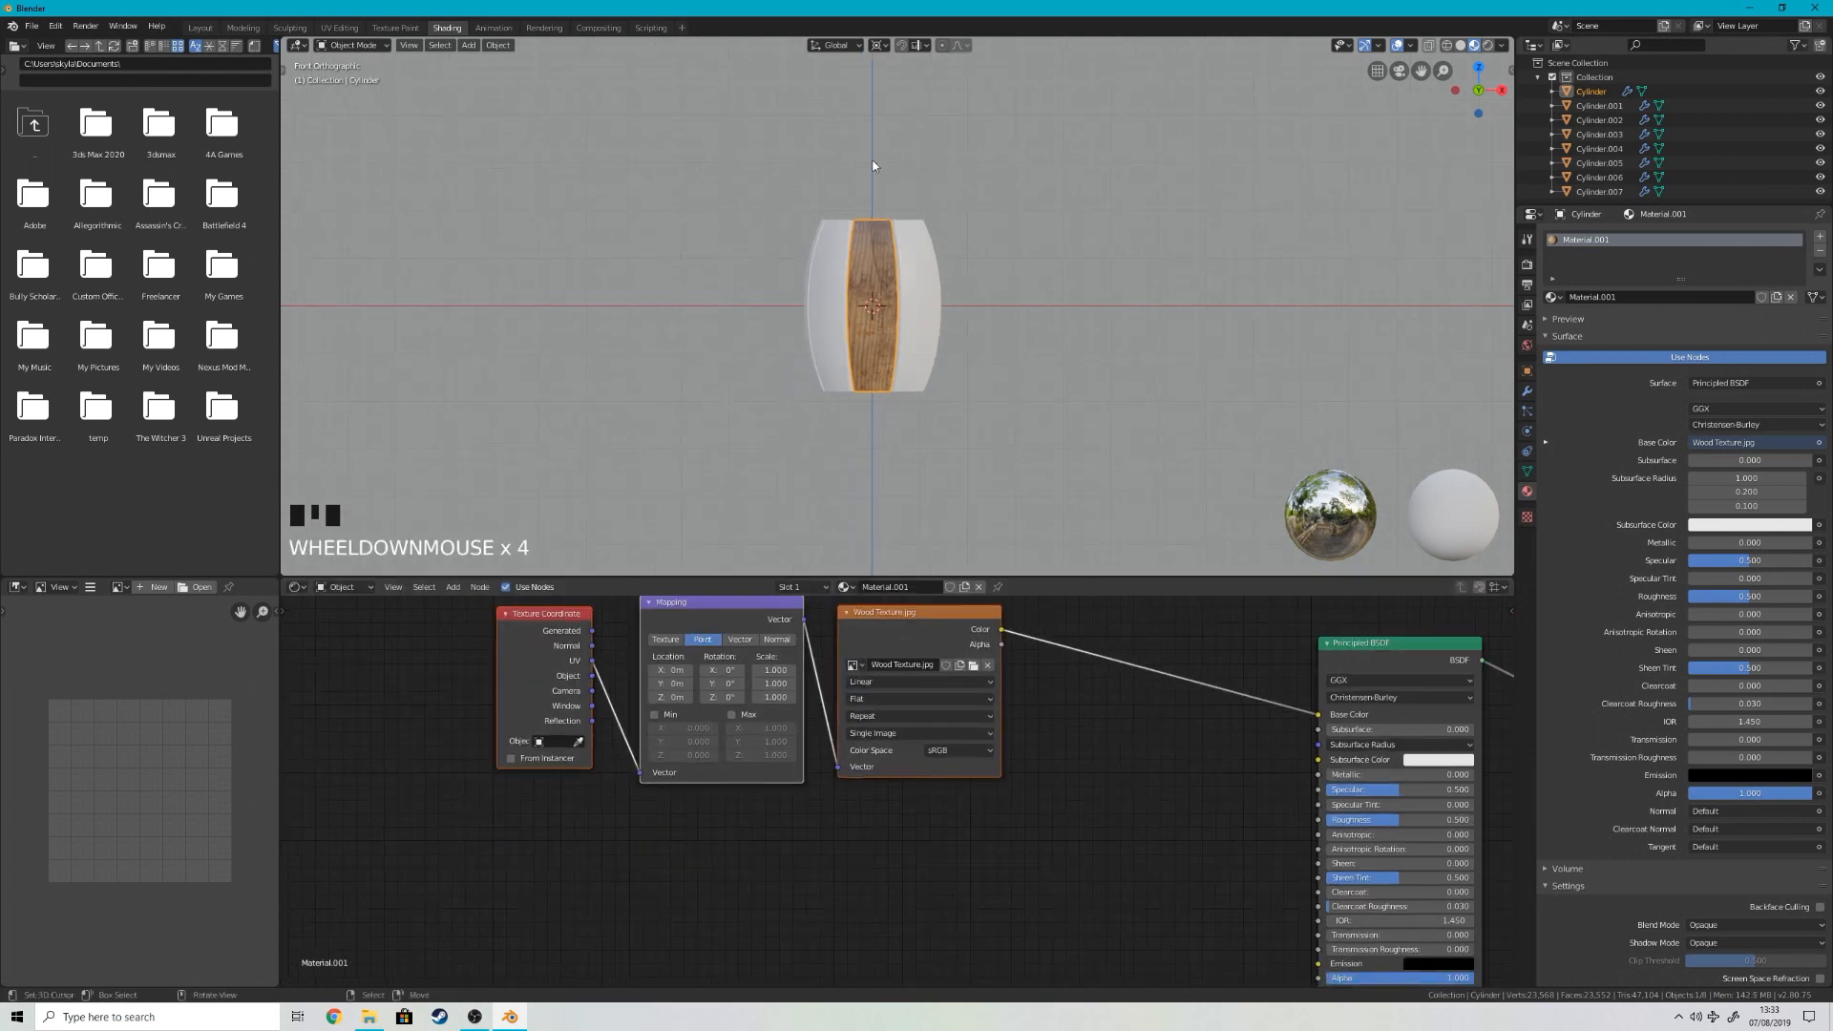
pyautogui.keyDown('shift'); pyautogui.moveTo(959, 244); pyautogui.dragTo(965, 313, button='middle'); pyautogui.keyUp('shift')
pyautogui.scroll(4, 931, 327)
pyautogui.scroll(4, 908, 336)
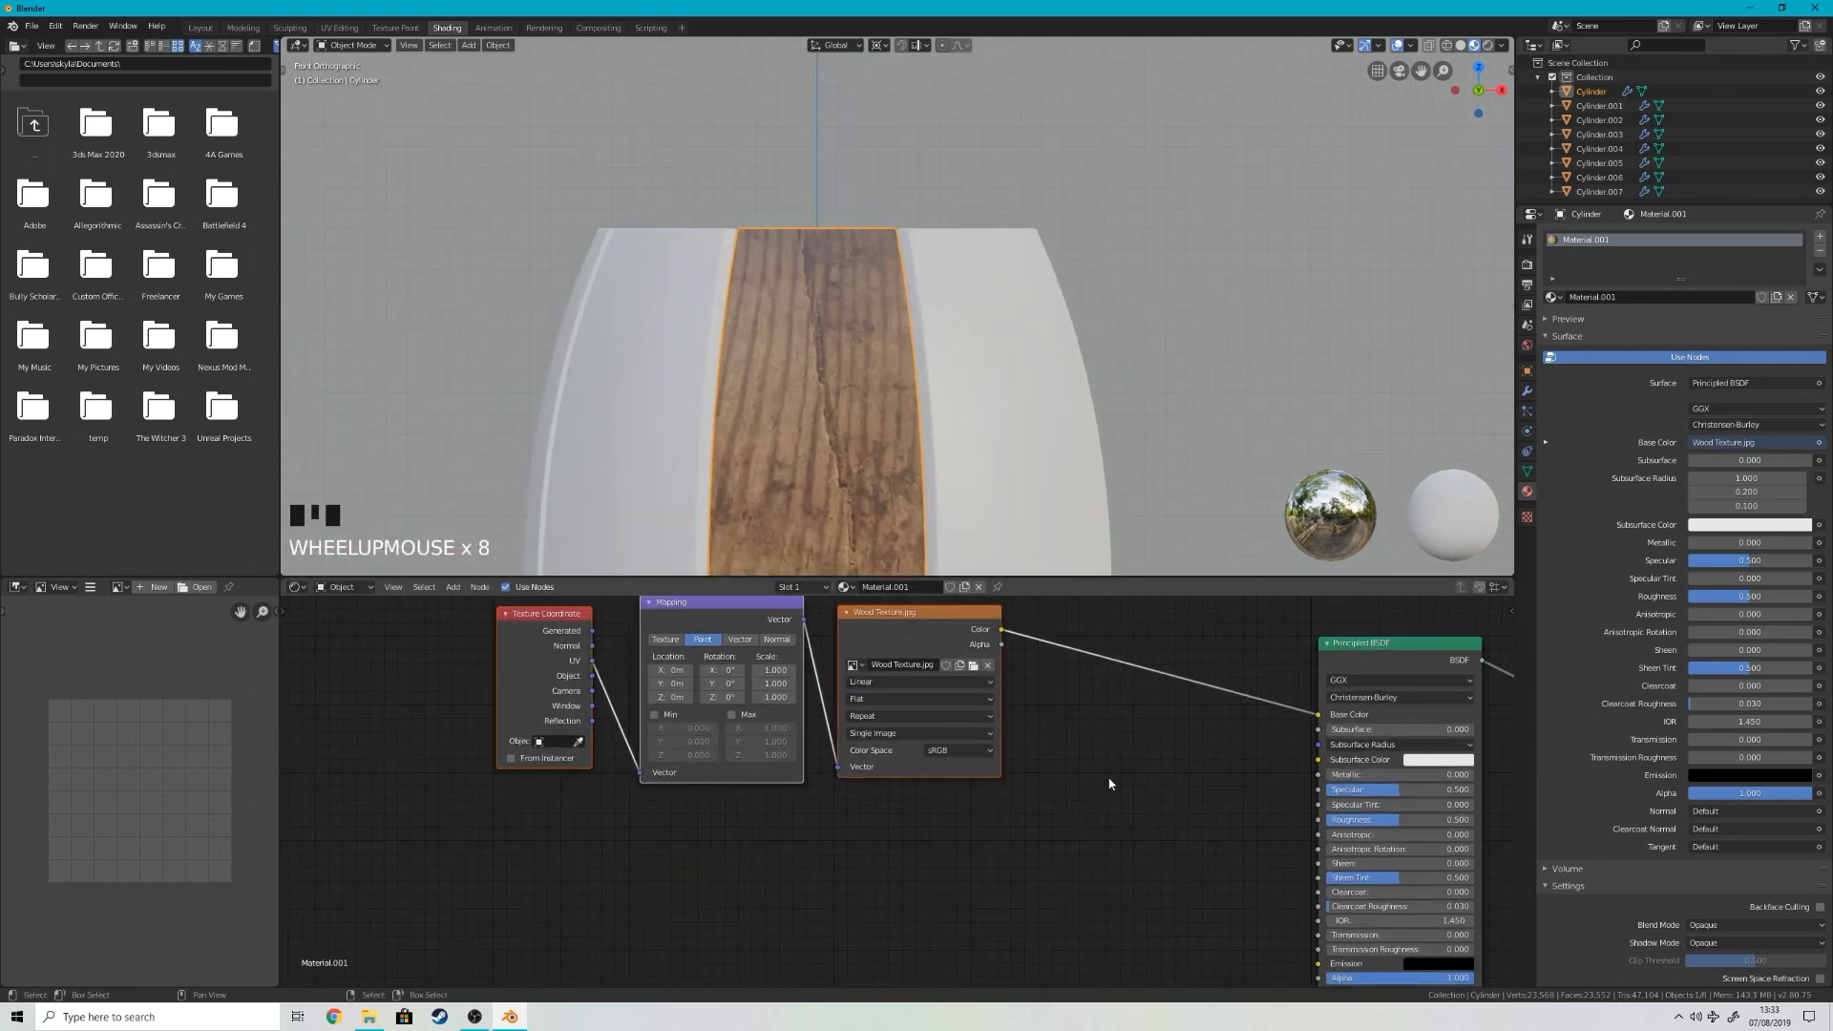
# Step: Shift the texture nodes away from the Principled BSDF and add a ColorRamp node in the gap
pyautogui.press('g')
pyautogui.click(908, 803)
pyautogui.hotkey('shift', 'a')
pyautogui.click(1026, 782)
pyautogui.write('color')
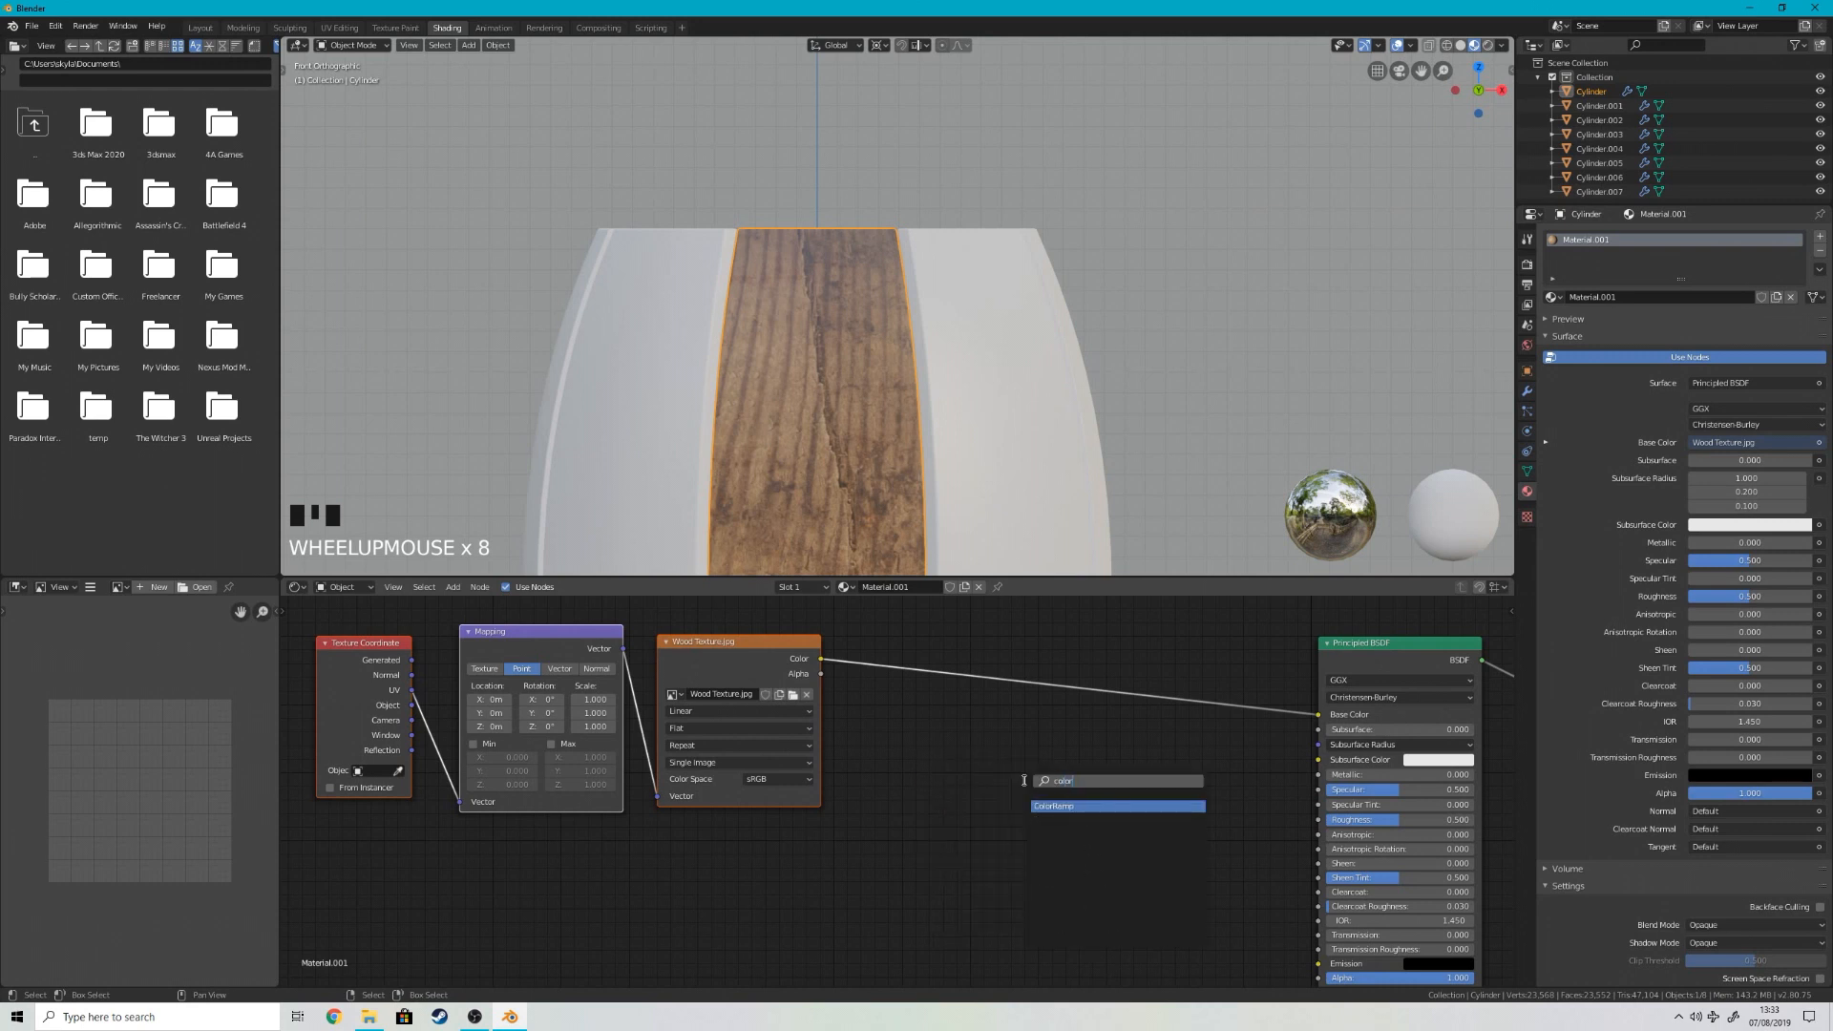
pyautogui.press('Return')
# Step: Preview the wood image texture directly on the stave through a Viewer node and check it from the front
pyautogui.keyDown('ctrl'); pyautogui.keyDown('shift'); pyautogui.click(769, 649); pyautogui.keyUp('shift'); pyautogui.keyUp('ctrl')
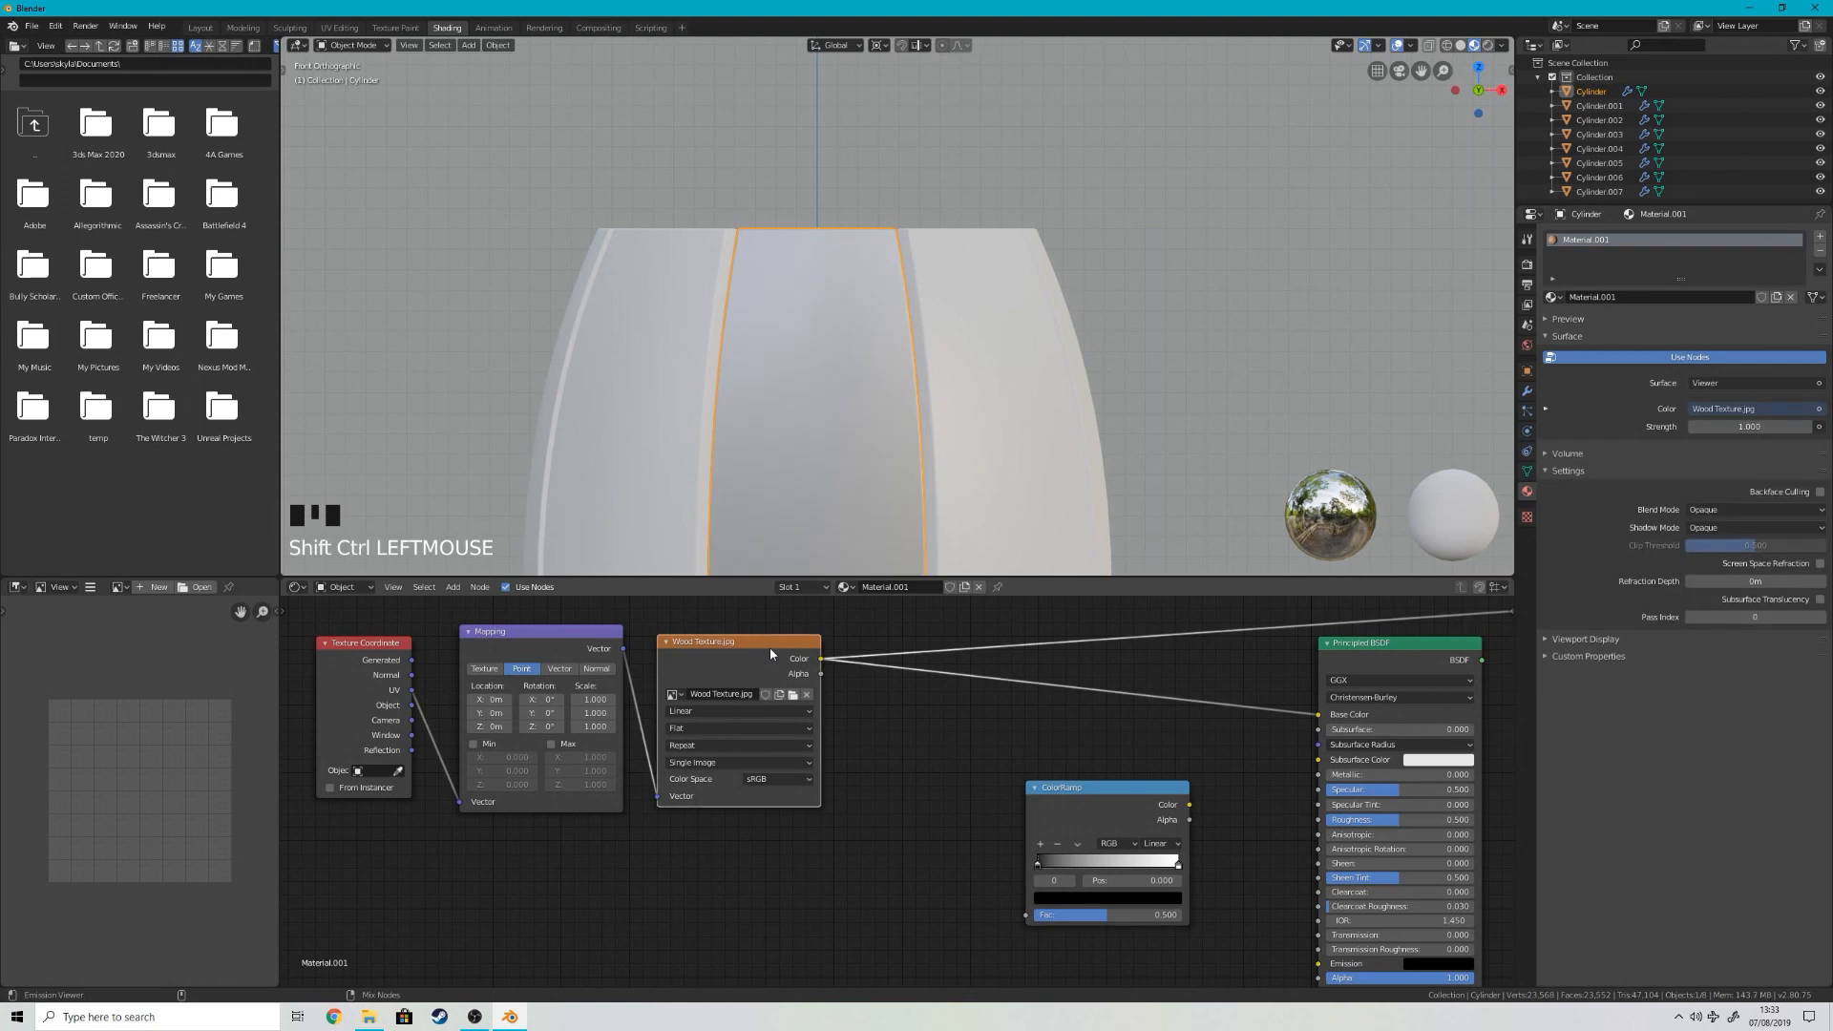
pyautogui.moveTo(824, 367); pyautogui.dragTo(860, 389, button='middle')
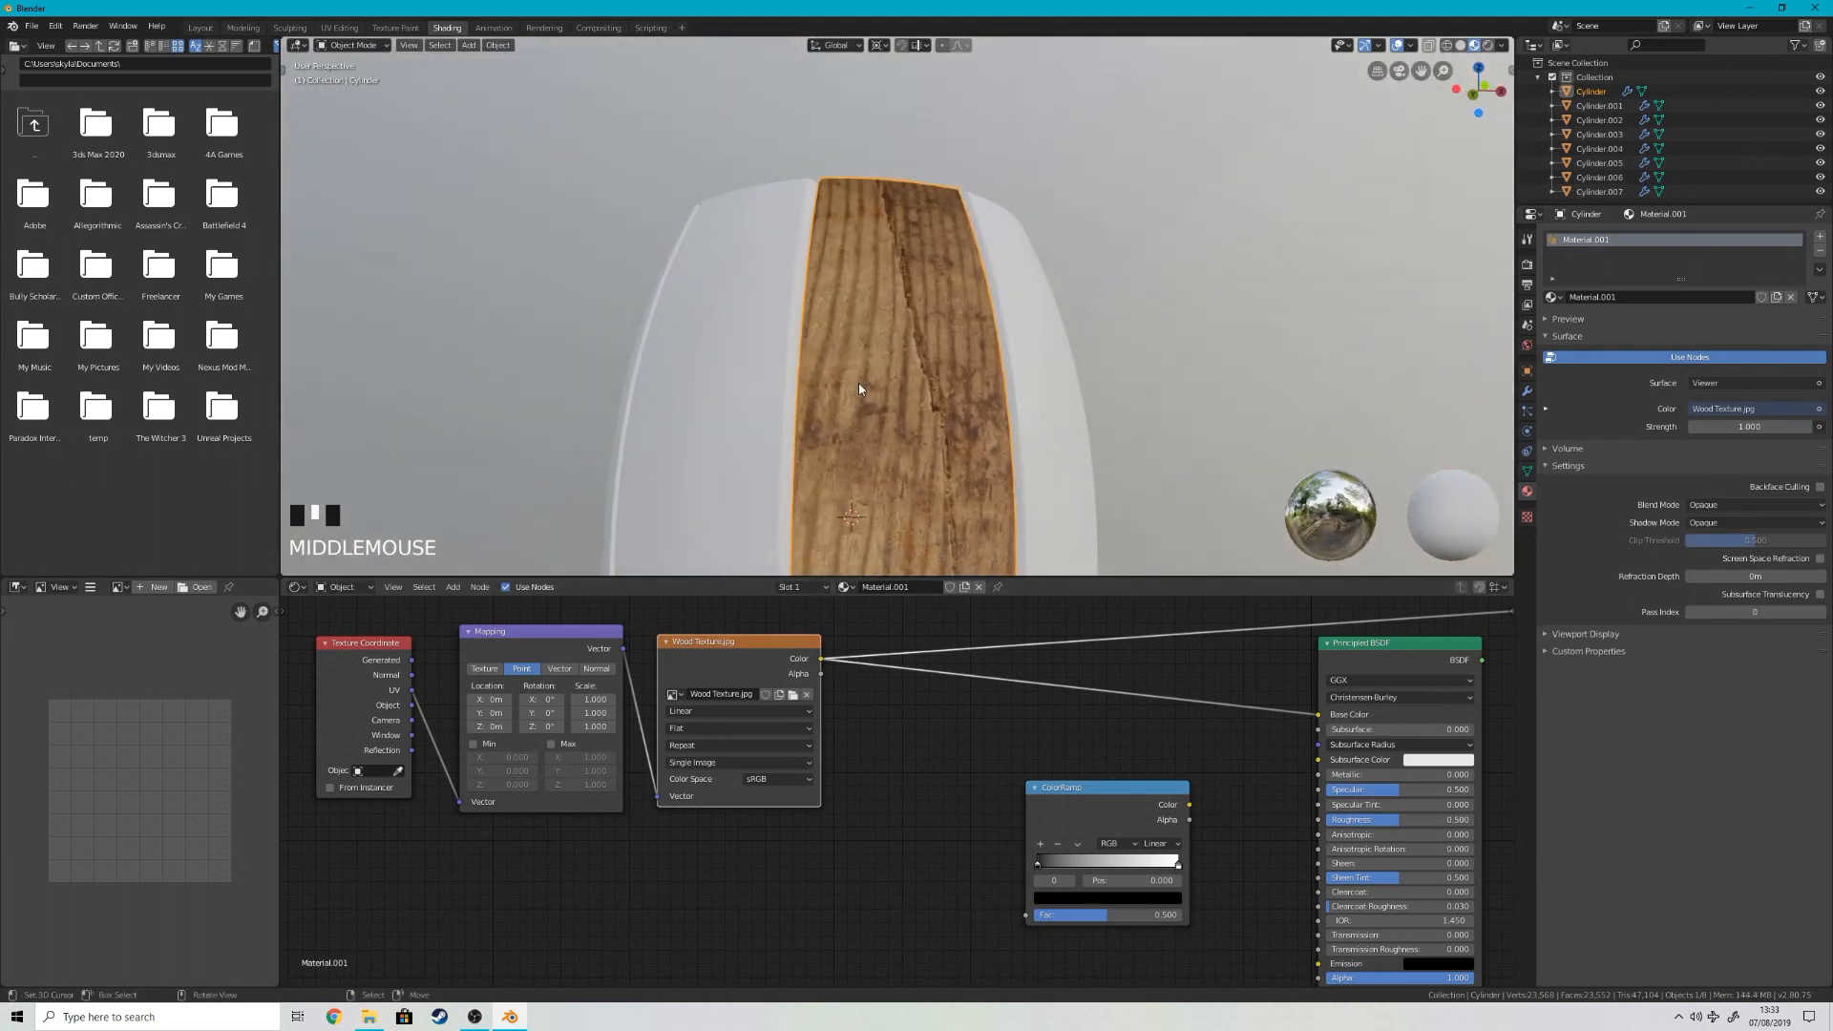
pyautogui.press('KP_1')
# Step: Connect the wood texture's Color to the ColorRamp's Fac and the ColorRamp's Color to the Principled BSDF's Roughness
pyautogui.moveTo(898, 739); pyautogui.dragTo(674, 637, button='middle')
pyautogui.moveTo(663, 609); pyautogui.dragTo(913, 844)
pyautogui.moveTo(1034, 759)
pyautogui.mouseDown()
pyautogui.moveTo(1177, 755)
pyautogui.moveTo(1041, 762)
pyautogui.mouseUp()
pyautogui.moveTo(1159, 764); pyautogui.dragTo(1161, 770)
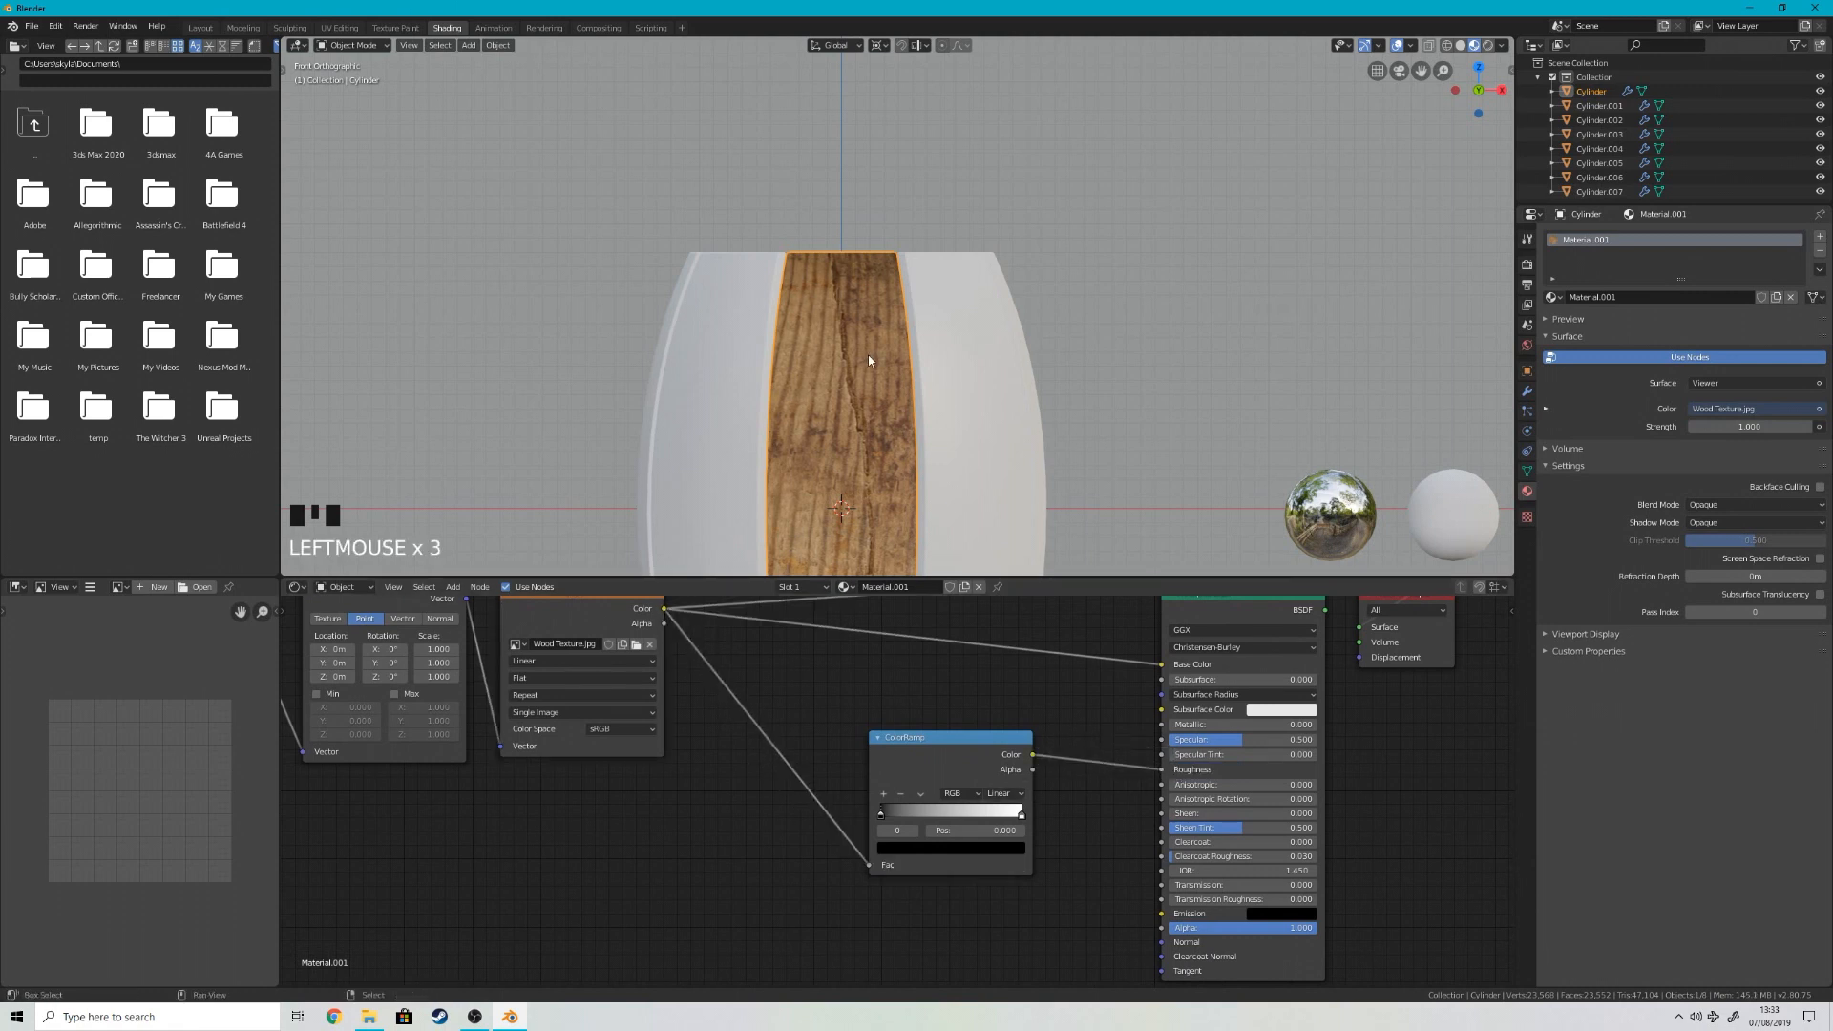
pyautogui.keyDown('shift'); pyautogui.moveTo(868, 354); pyautogui.dragTo(929, 263, button='middle'); pyautogui.keyUp('shift')
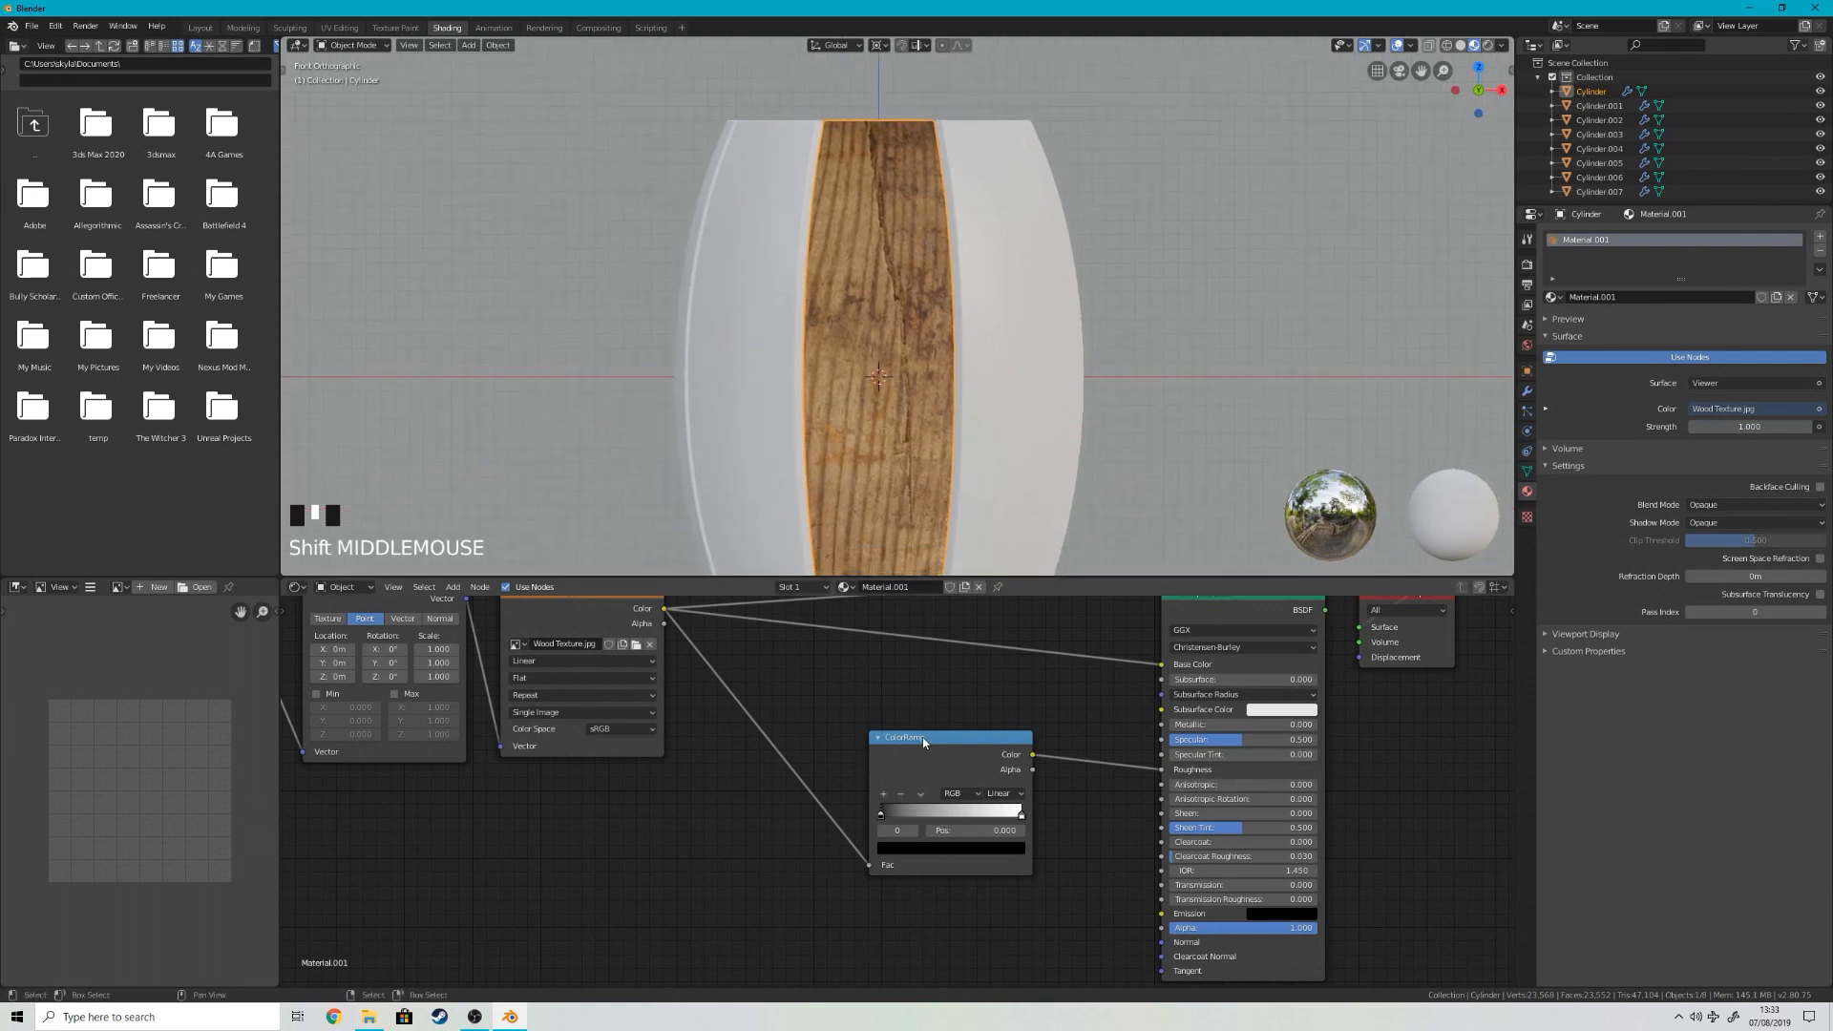
pyautogui.moveTo(924, 742); pyautogui.dragTo(902, 736)
pyautogui.moveTo(1153, 786); pyautogui.dragTo(1040, 827, button='middle')
# Step: Route the Principled BSDF back to the material output and examine the stave's gloss from the side
pyautogui.keyDown('ctrl'); pyautogui.keyDown('shift'); pyautogui.click(1145, 641); pyautogui.keyUp('shift'); pyautogui.keyUp('ctrl')
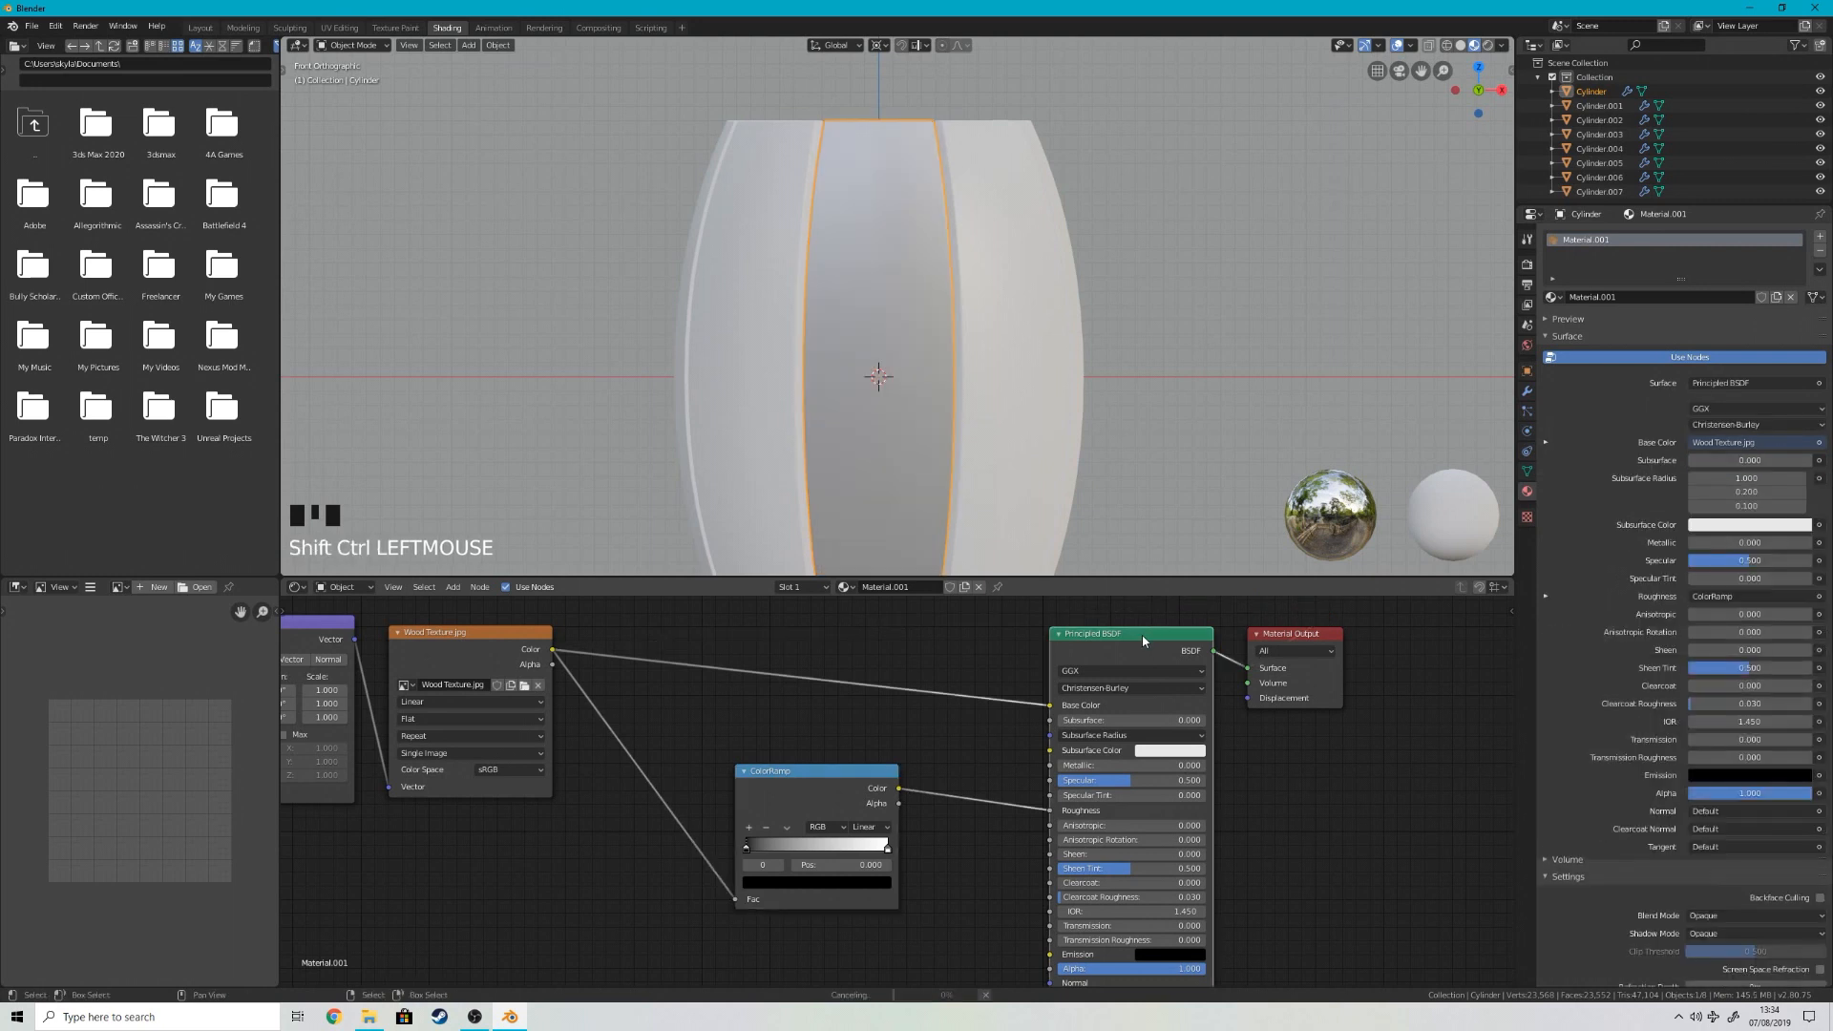
pyautogui.moveTo(857, 199); pyautogui.dragTo(988, 182, button='middle')
pyautogui.scroll(-4, 937, 191)
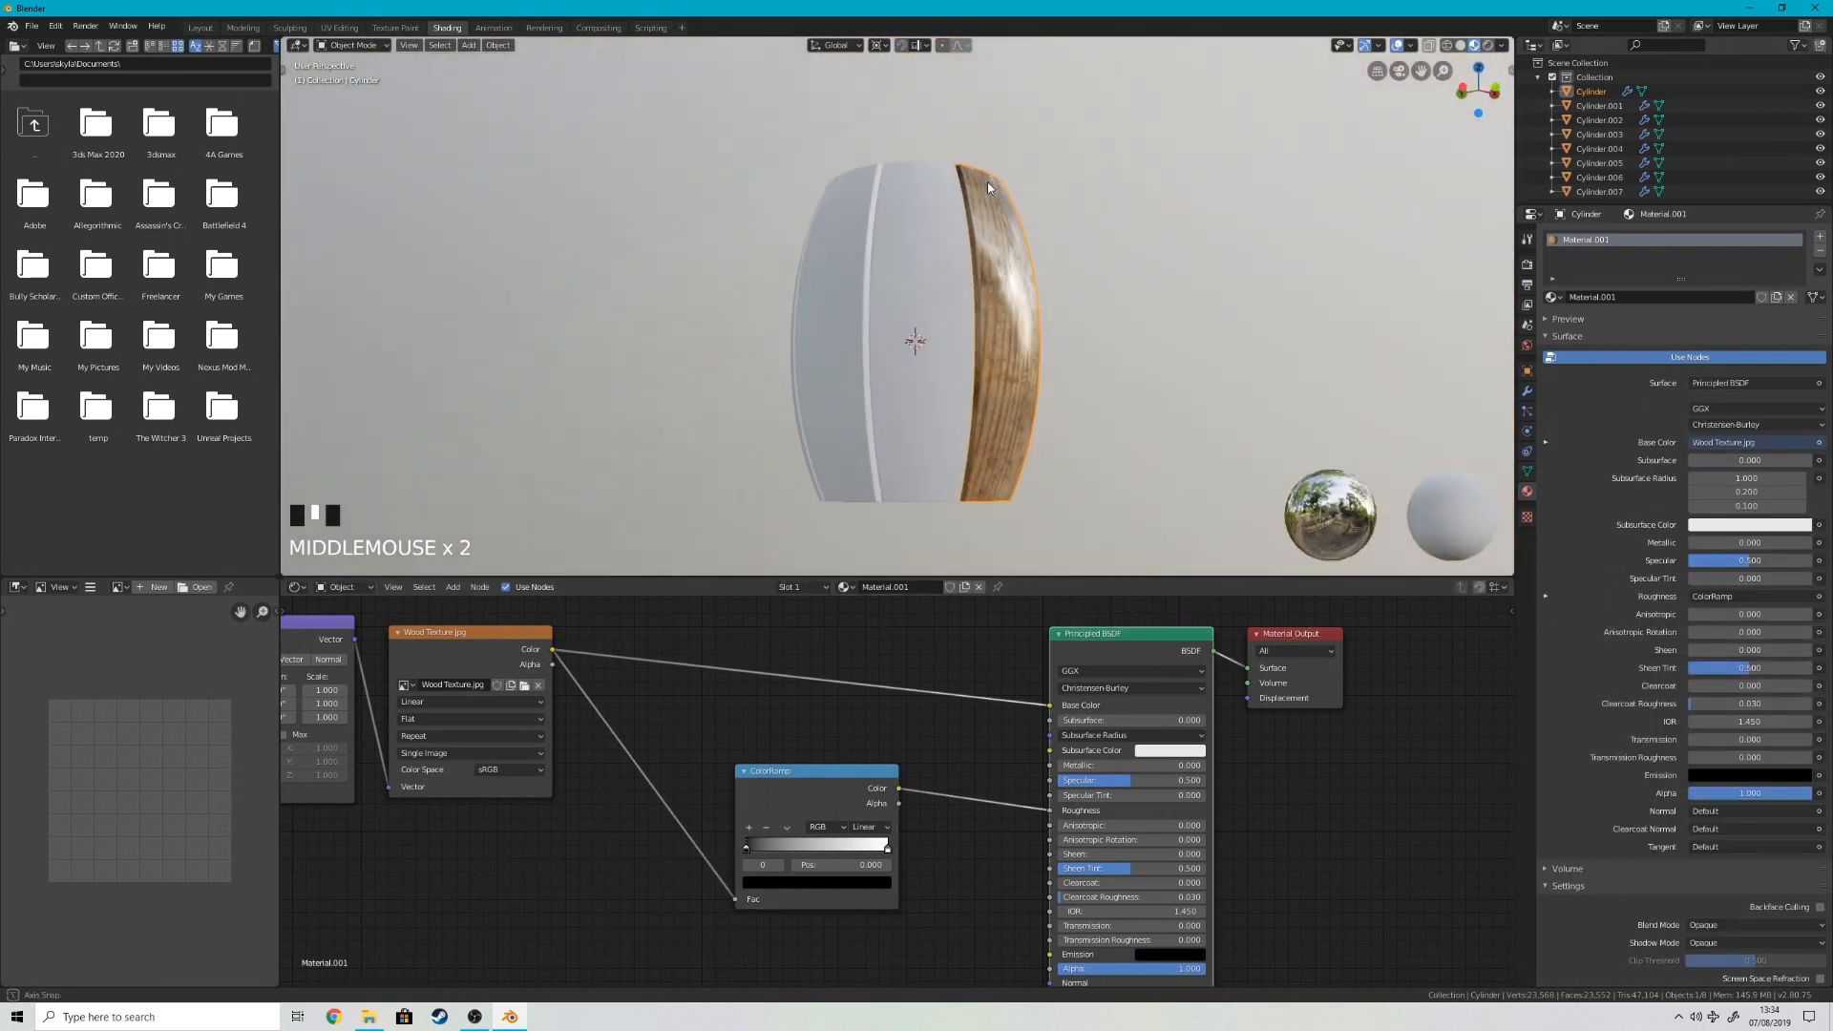
pyautogui.scroll(2, 998, 319)
# Step: Preview the ColorRamp output on the stave and move its white stop to about 0.145
pyautogui.moveTo(889, 849)
pyautogui.mouseDown()
pyautogui.moveTo(805, 855)
pyautogui.moveTo(884, 849)
pyautogui.moveTo(824, 851)
pyautogui.mouseUp()
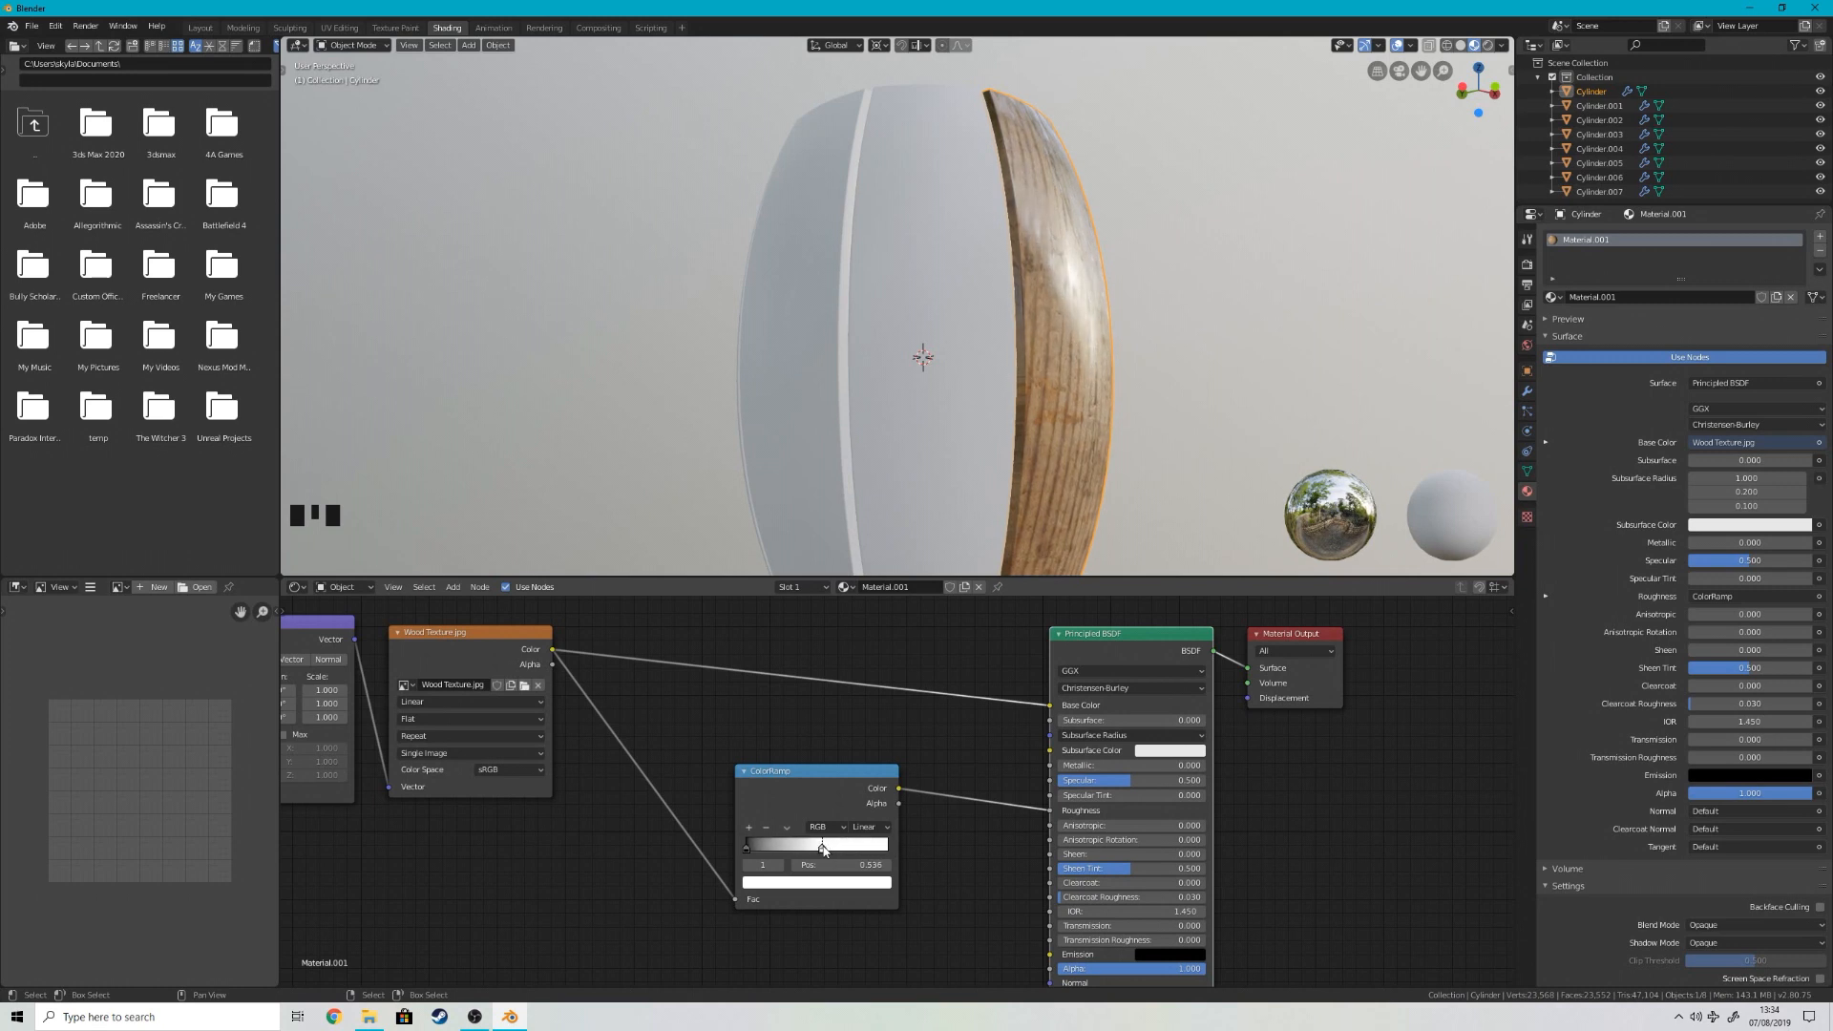
pyautogui.keyDown('ctrl'); pyautogui.keyDown('shift'); pyautogui.click(866, 781); pyautogui.keyUp('shift'); pyautogui.keyUp('ctrl')
pyautogui.moveTo(1196, 313); pyautogui.dragTo(1145, 317, button='middle')
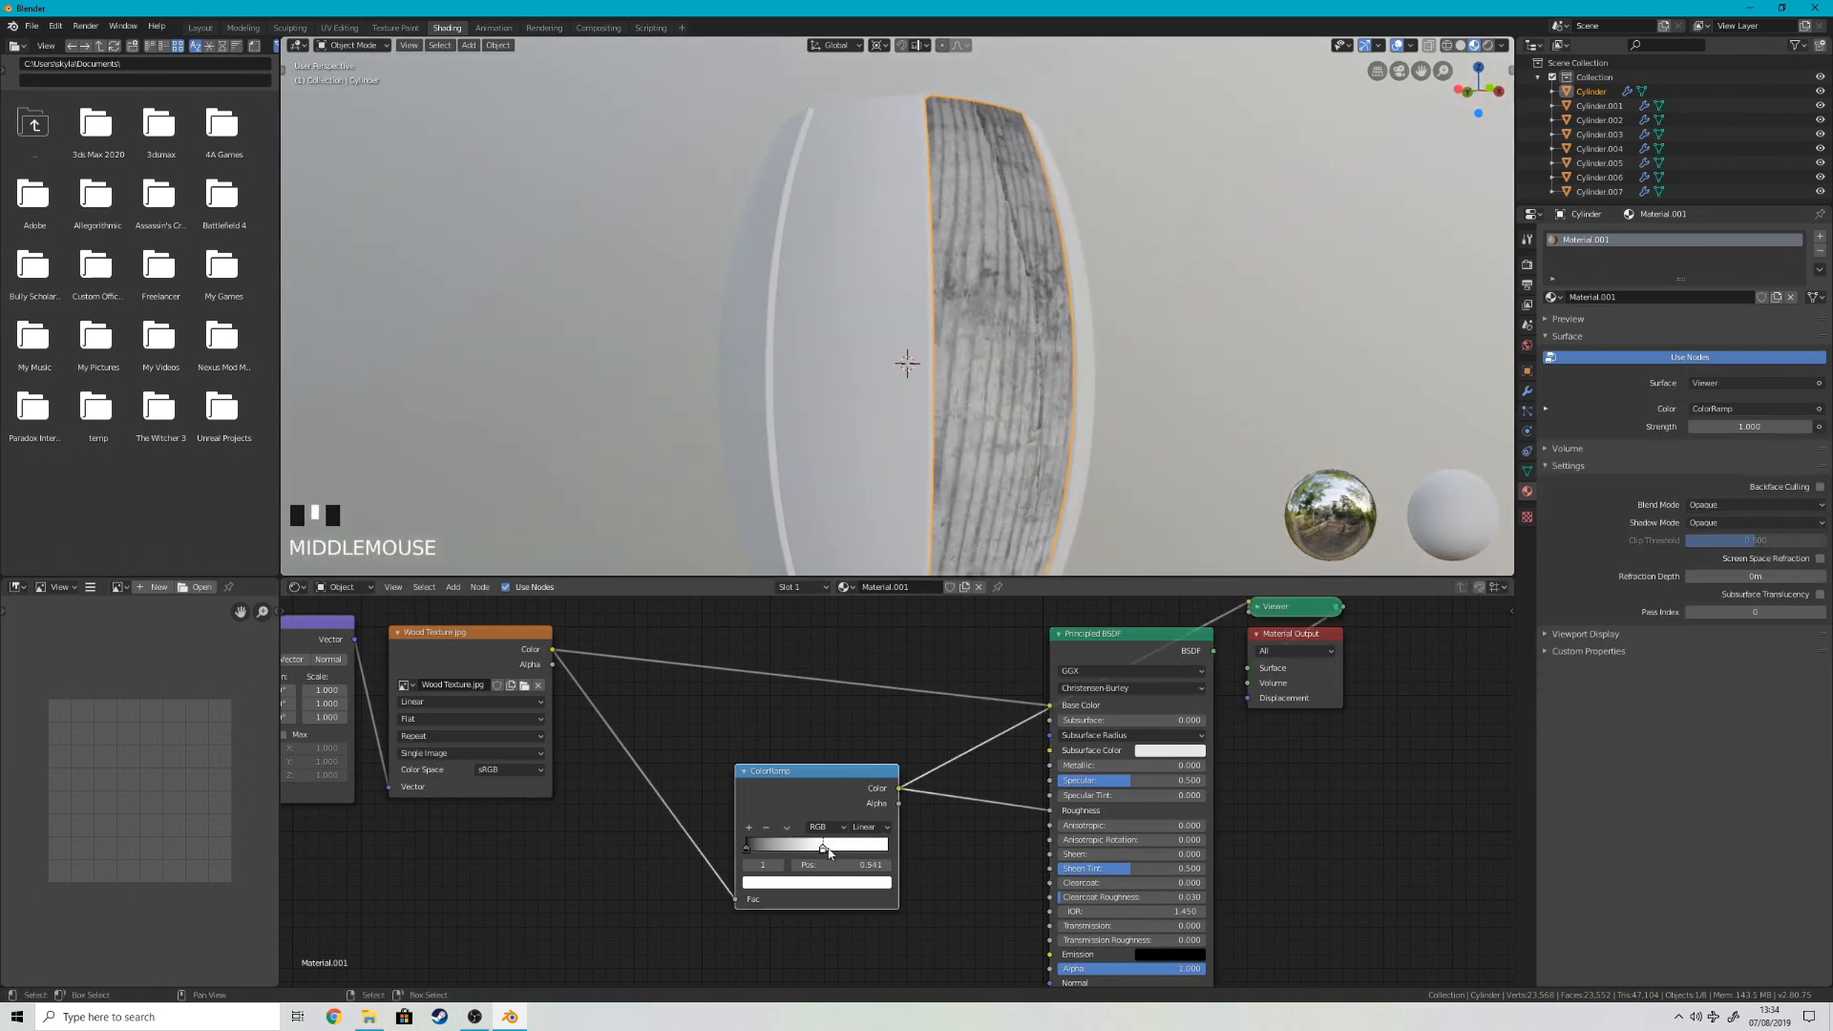
pyautogui.moveTo(829, 853); pyautogui.dragTo(952, 848)
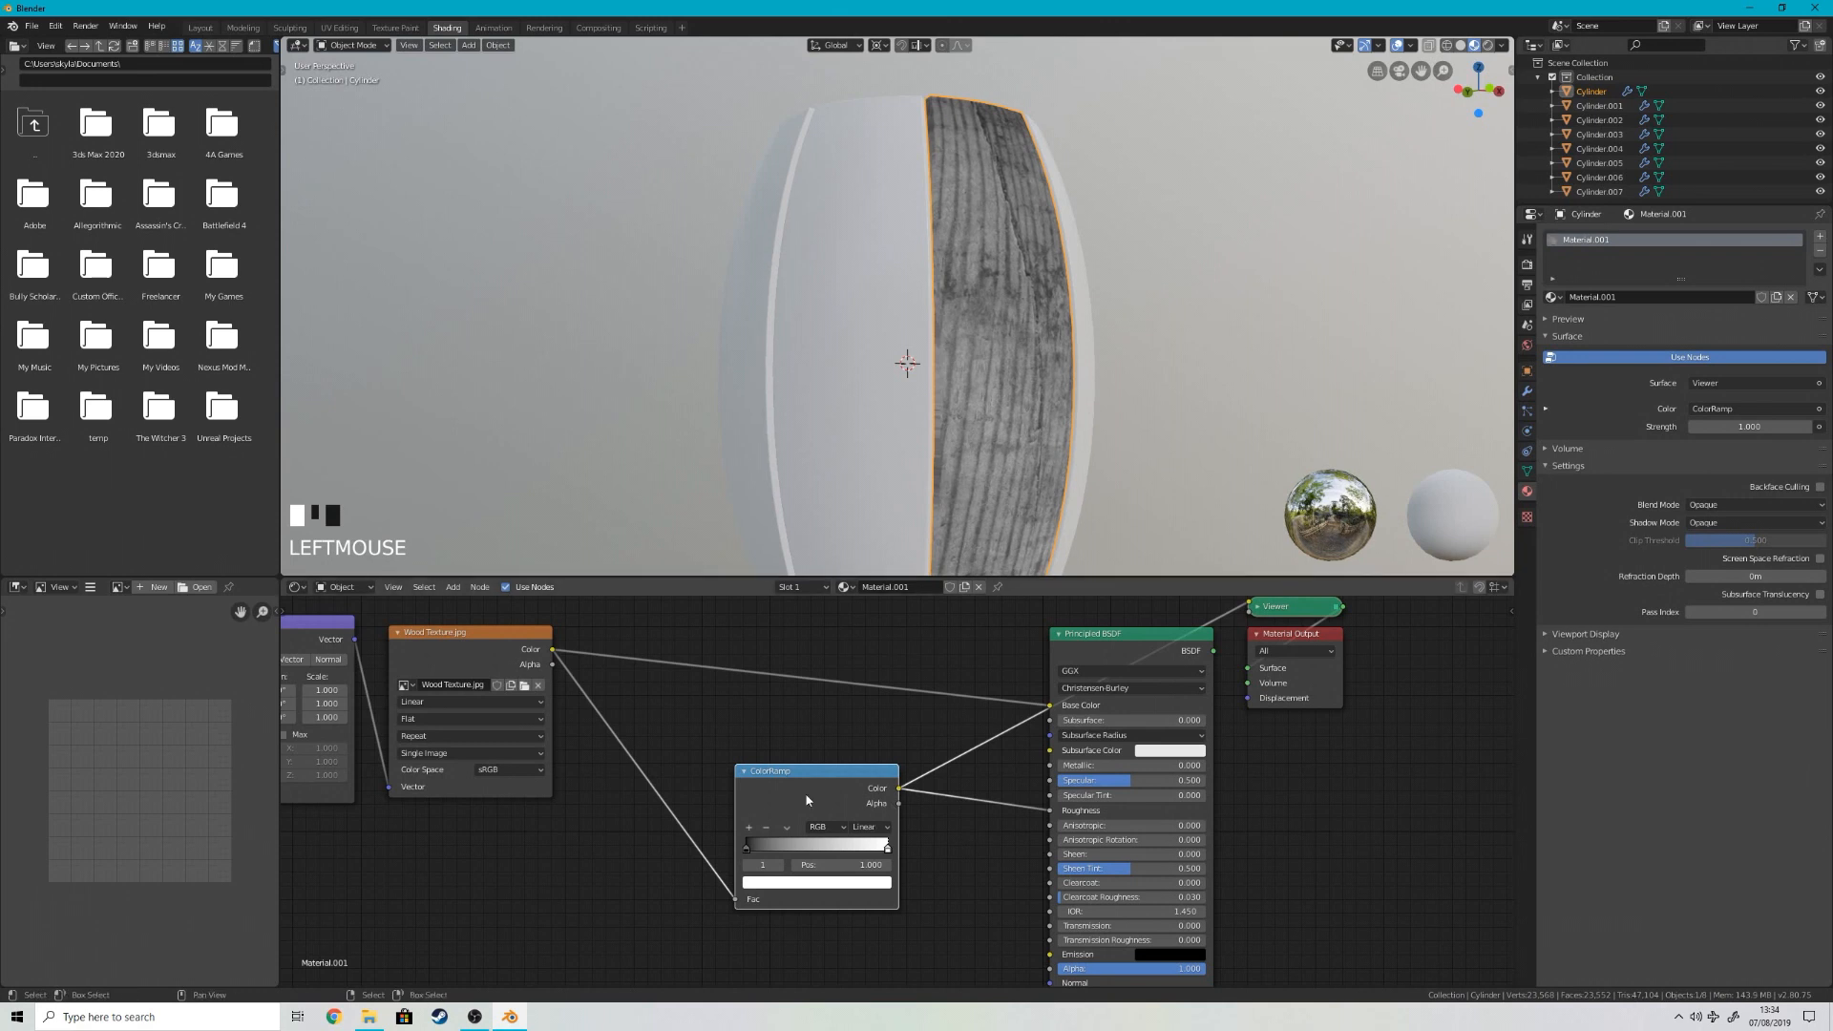
pyautogui.moveTo(869, 850); pyautogui.dragTo(764, 850)
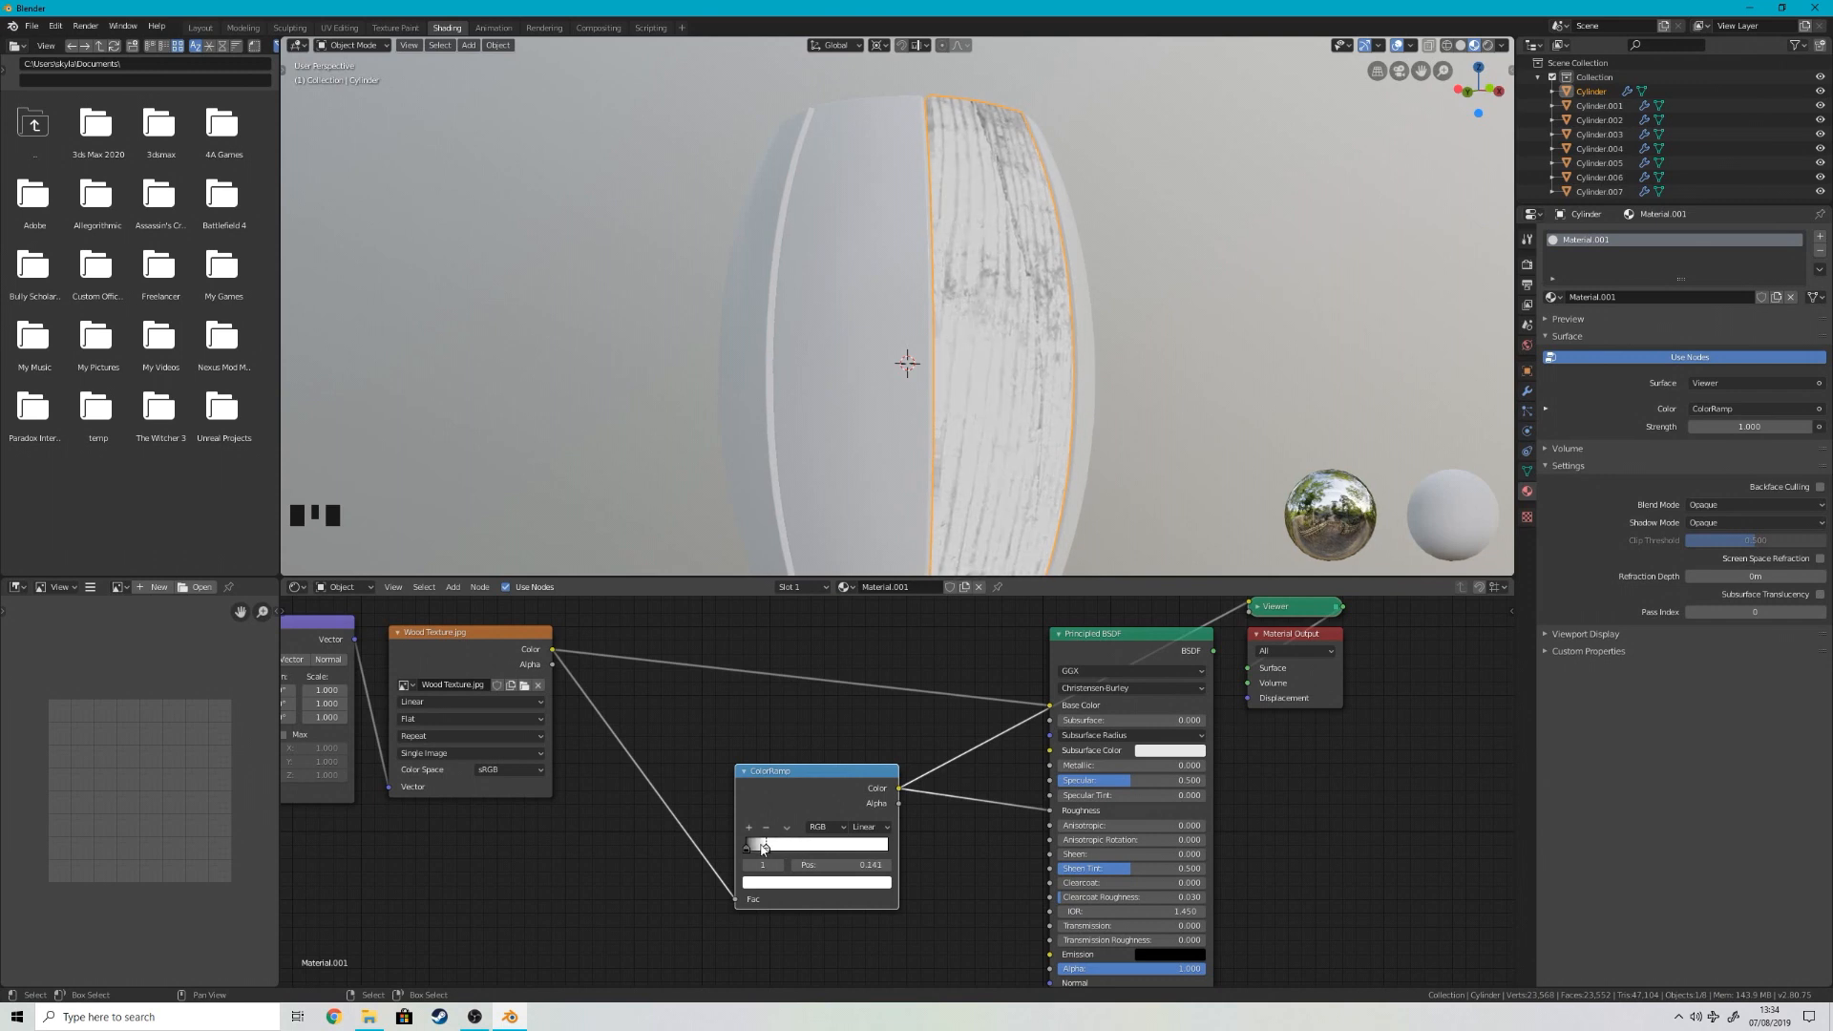
# Step: Examine the black-and-white roughness pattern on the stave up close and from several angles
pyautogui.moveTo(945, 420); pyautogui.dragTo(973, 409, button='middle')
pyautogui.moveTo(841, 328); pyautogui.dragTo(955, 320, button='middle')
pyautogui.scroll(-3, 998, 311)
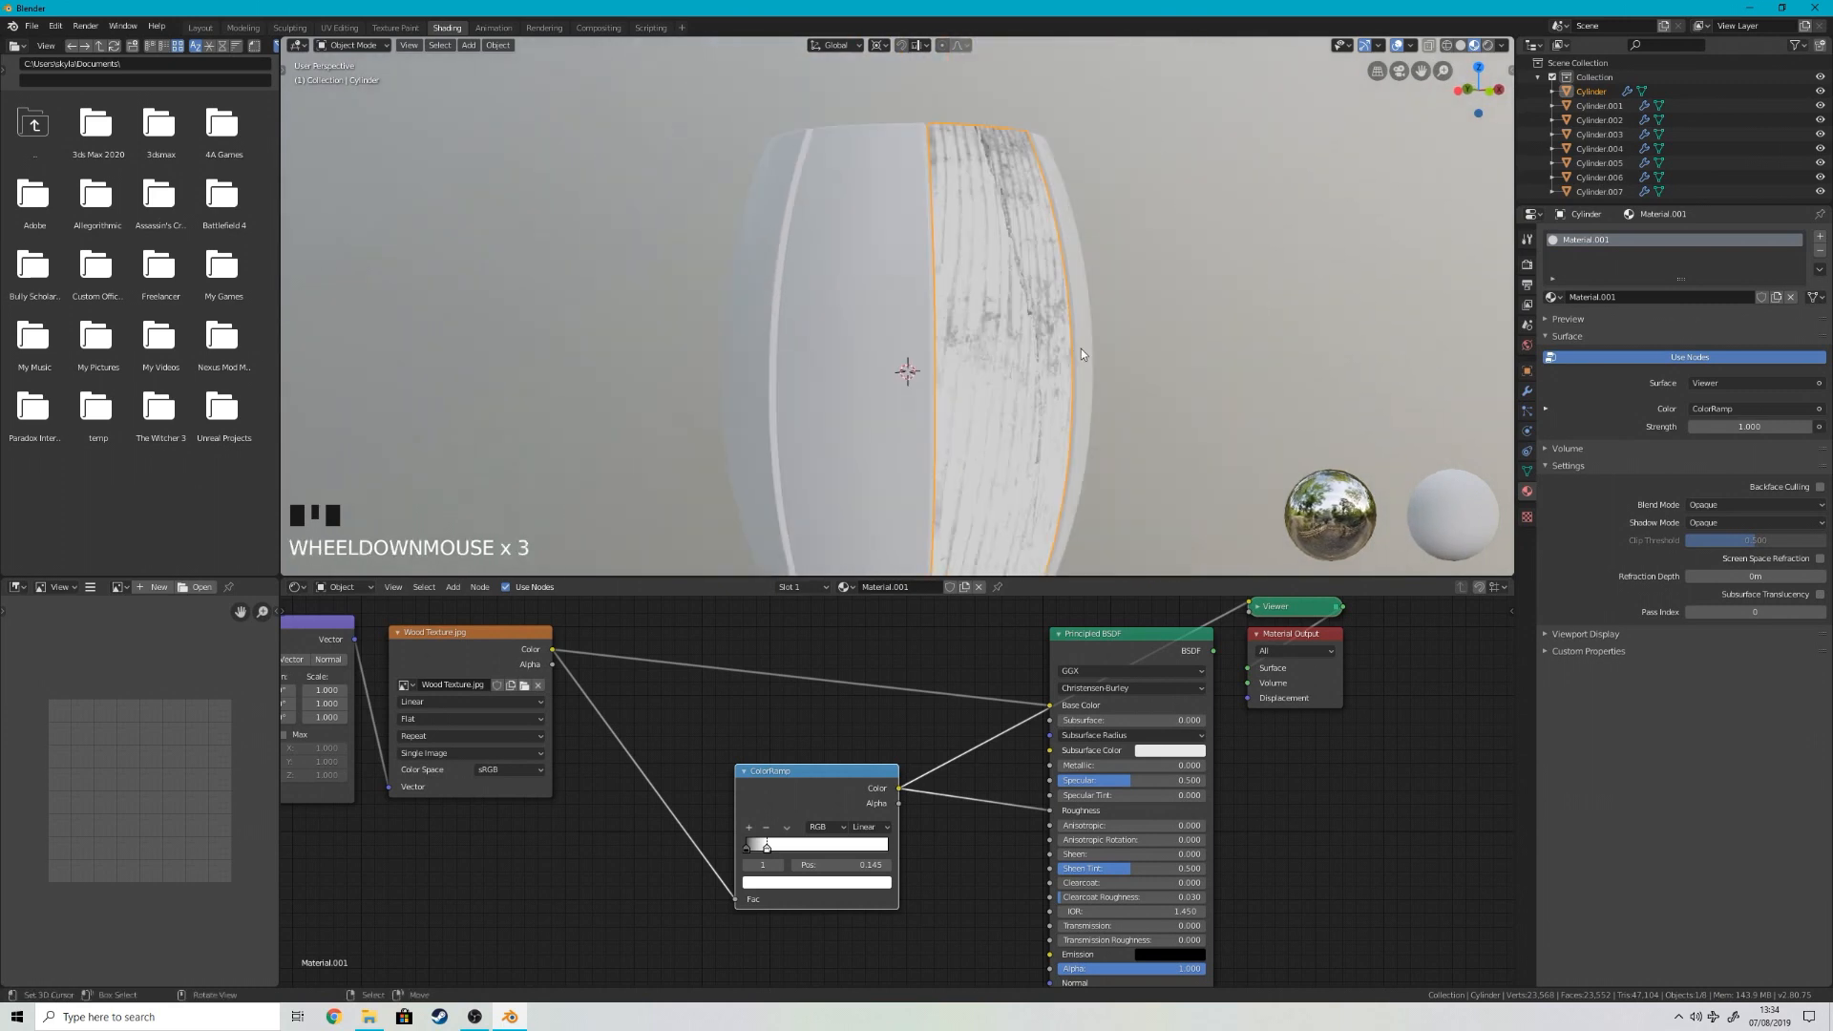
pyautogui.scroll(2, 1027, 299)
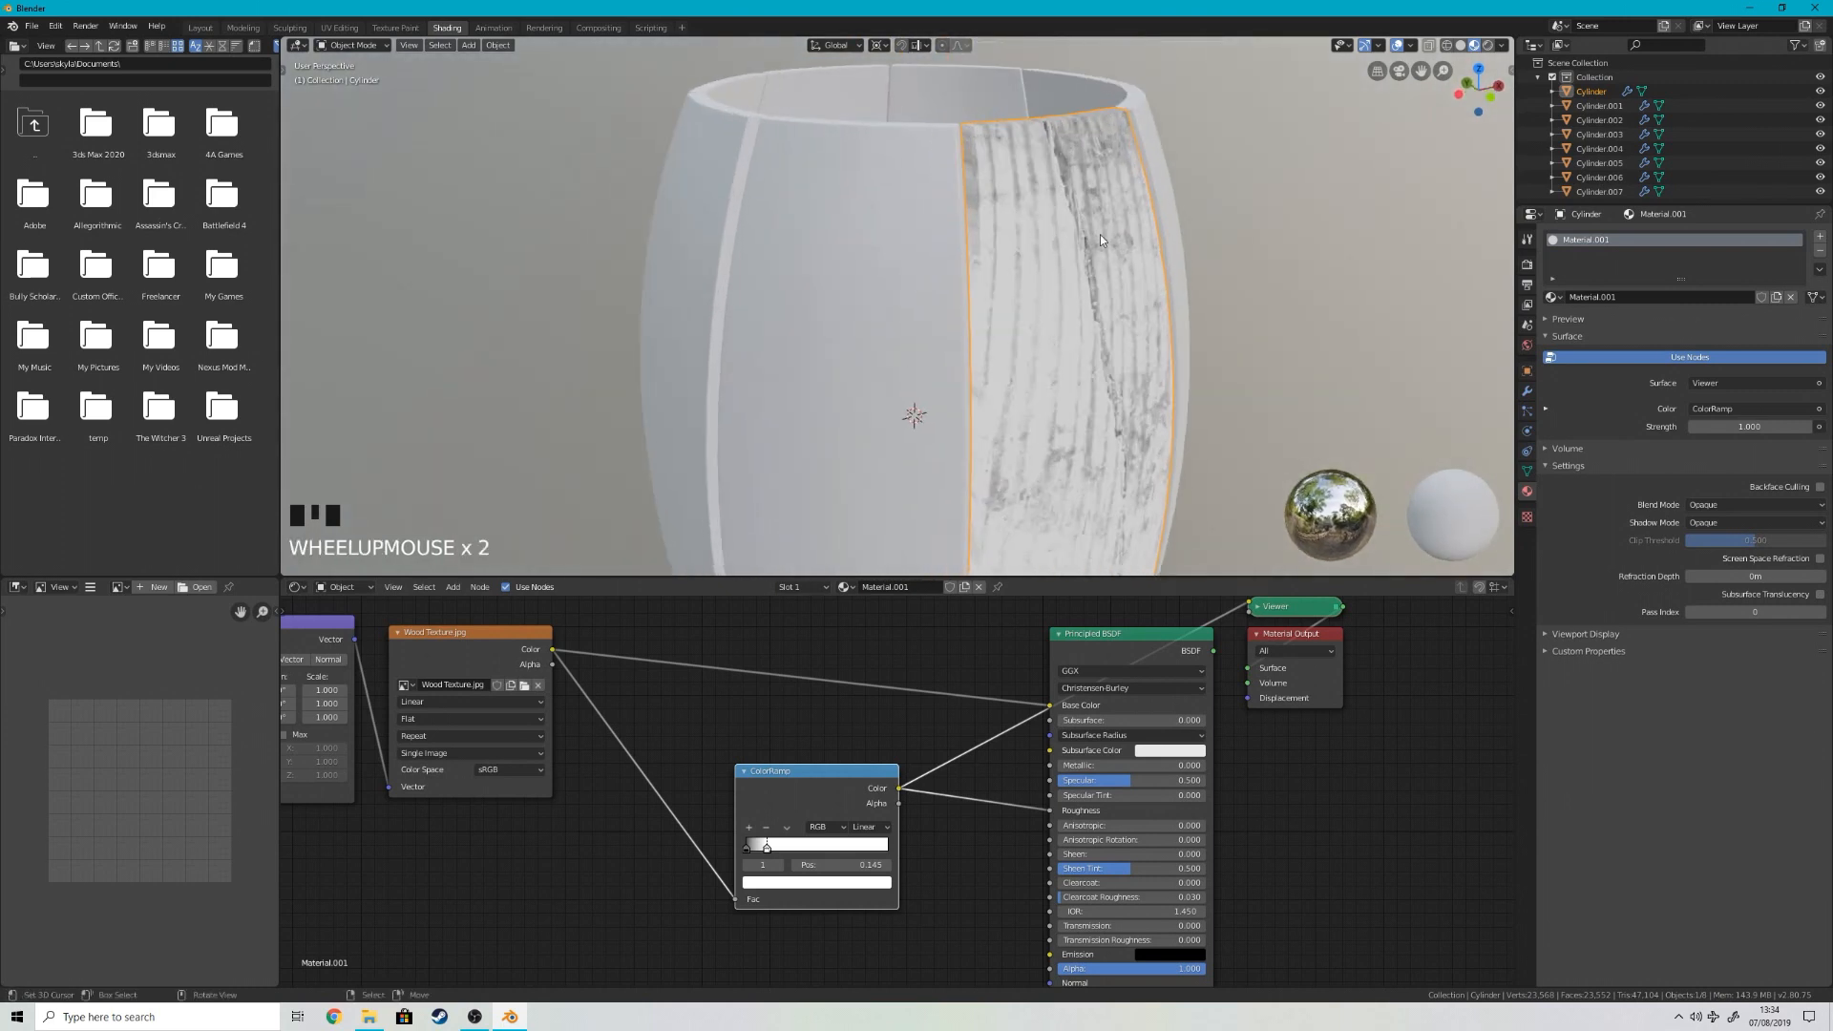
pyautogui.moveTo(1116, 263); pyautogui.dragTo(1000, 311, button='middle')
pyautogui.scroll(3, 1035, 315)
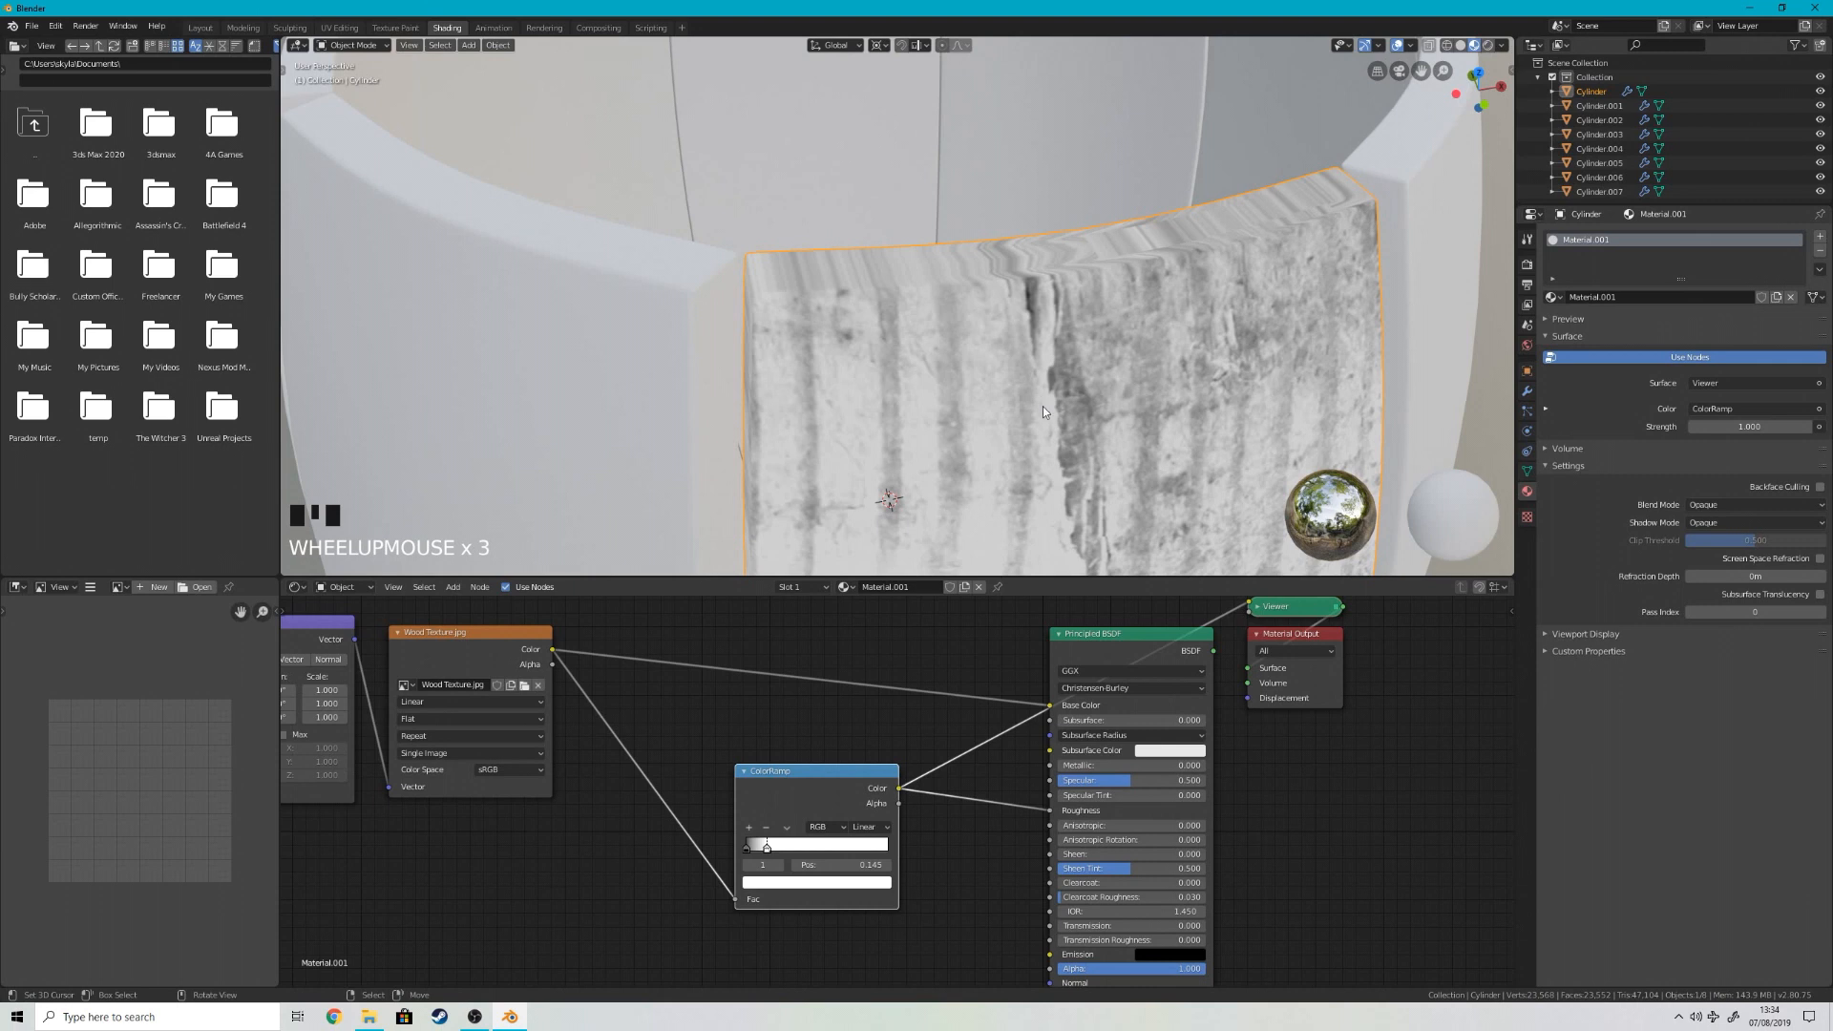
pyautogui.scroll(-3, 1042, 411)
pyautogui.moveTo(1052, 466); pyautogui.dragTo(1052, 416, button='middle')
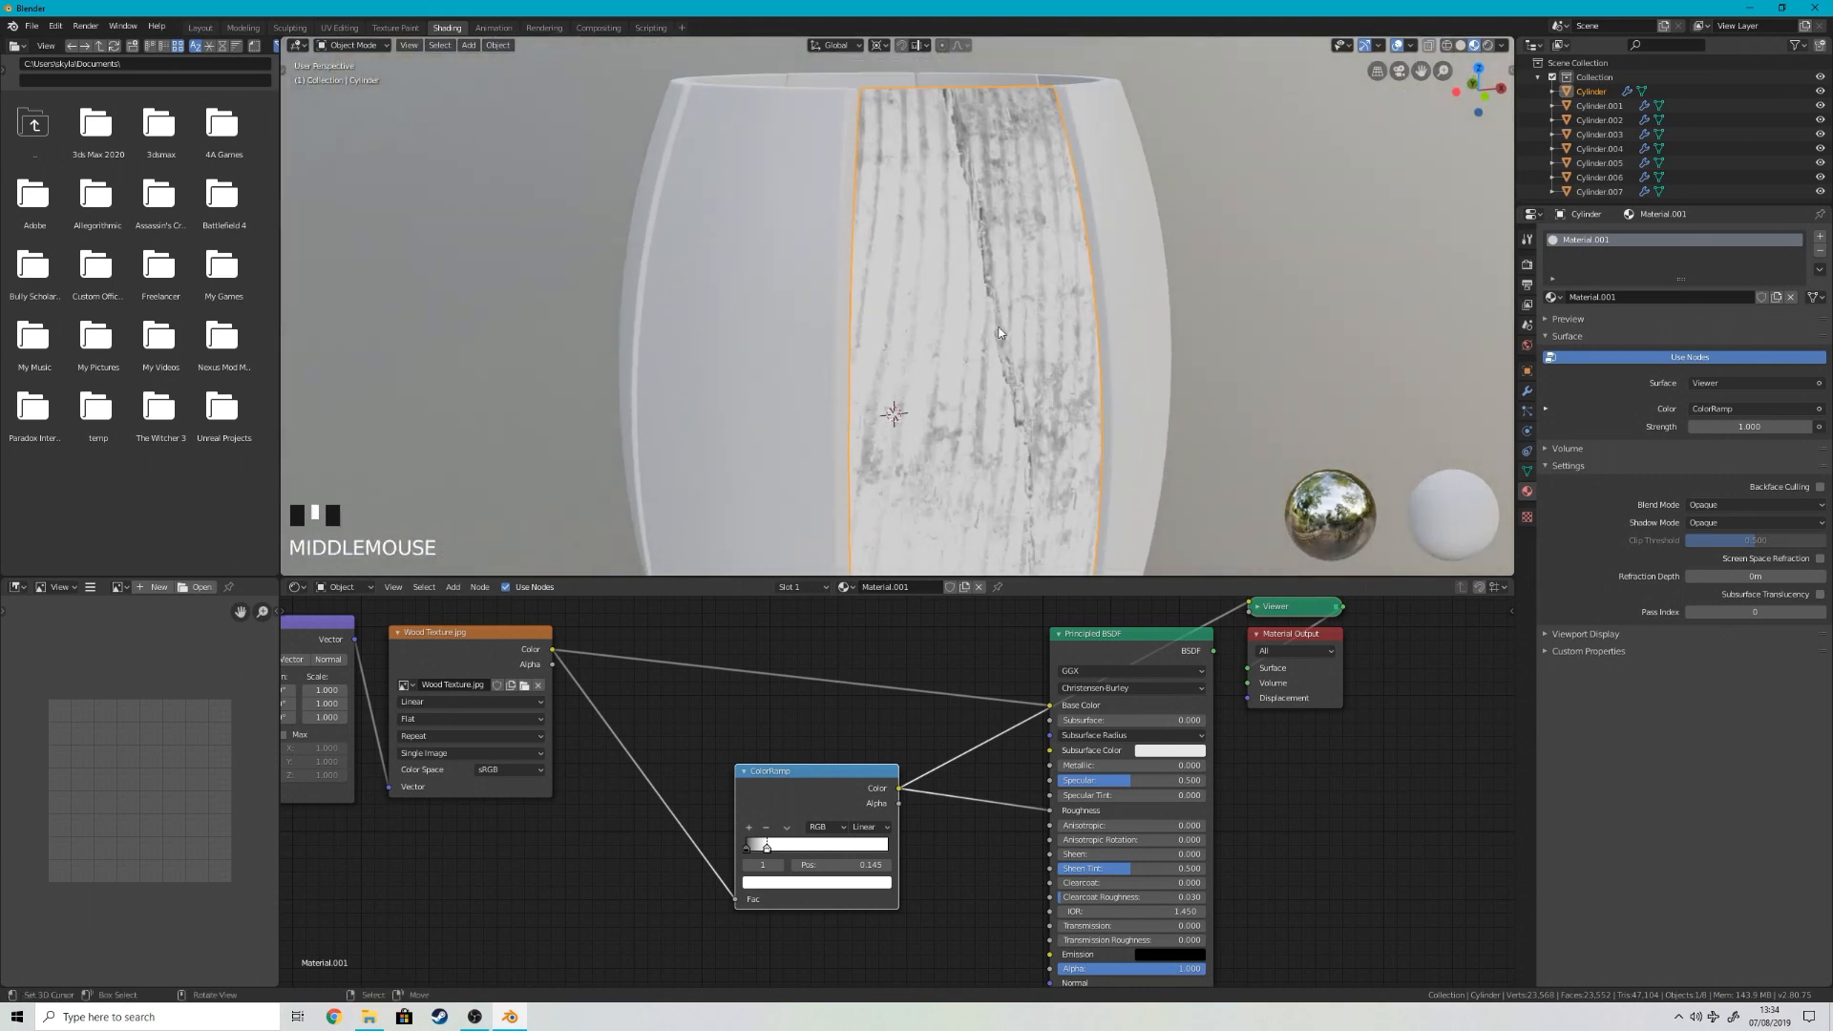
pyautogui.scroll(-4, 1076, 168)
pyautogui.scroll(5, 1081, 258)
pyautogui.scroll(-3, 1085, 335)
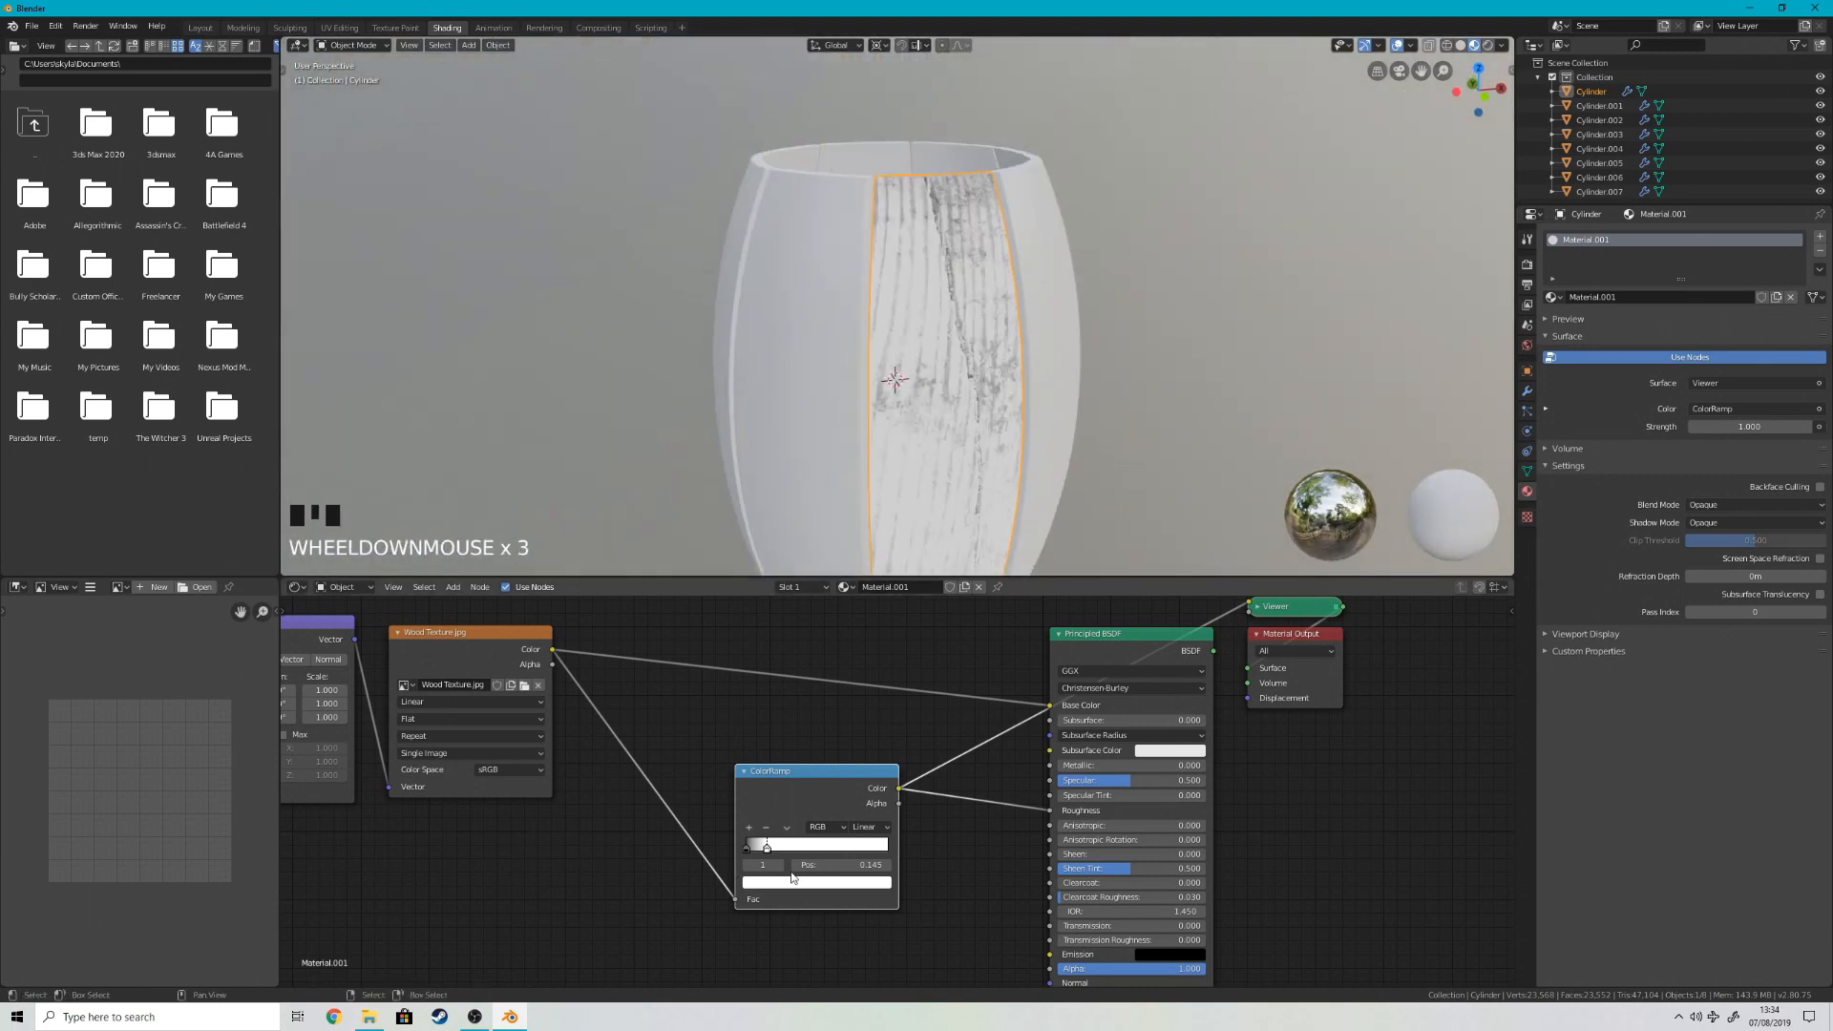
# Step: Reconnect the Principled BSDF to the material output and check the wood's reflections on the stave
pyautogui.keyDown('ctrl'); pyautogui.keyDown('shift'); pyautogui.click(1127, 638); pyautogui.keyUp('shift'); pyautogui.keyUp('ctrl')
pyautogui.moveTo(1057, 376)
pyautogui.mouseDown(button='middle')
pyautogui.moveTo(1161, 303)
pyautogui.moveTo(1085, 368)
pyautogui.moveTo(1083, 426)
pyautogui.moveTo(1006, 447)
pyautogui.mouseUp(button='middle')
pyautogui.scroll(2, 1094, 295)
pyautogui.scroll(-3, 987, 303)
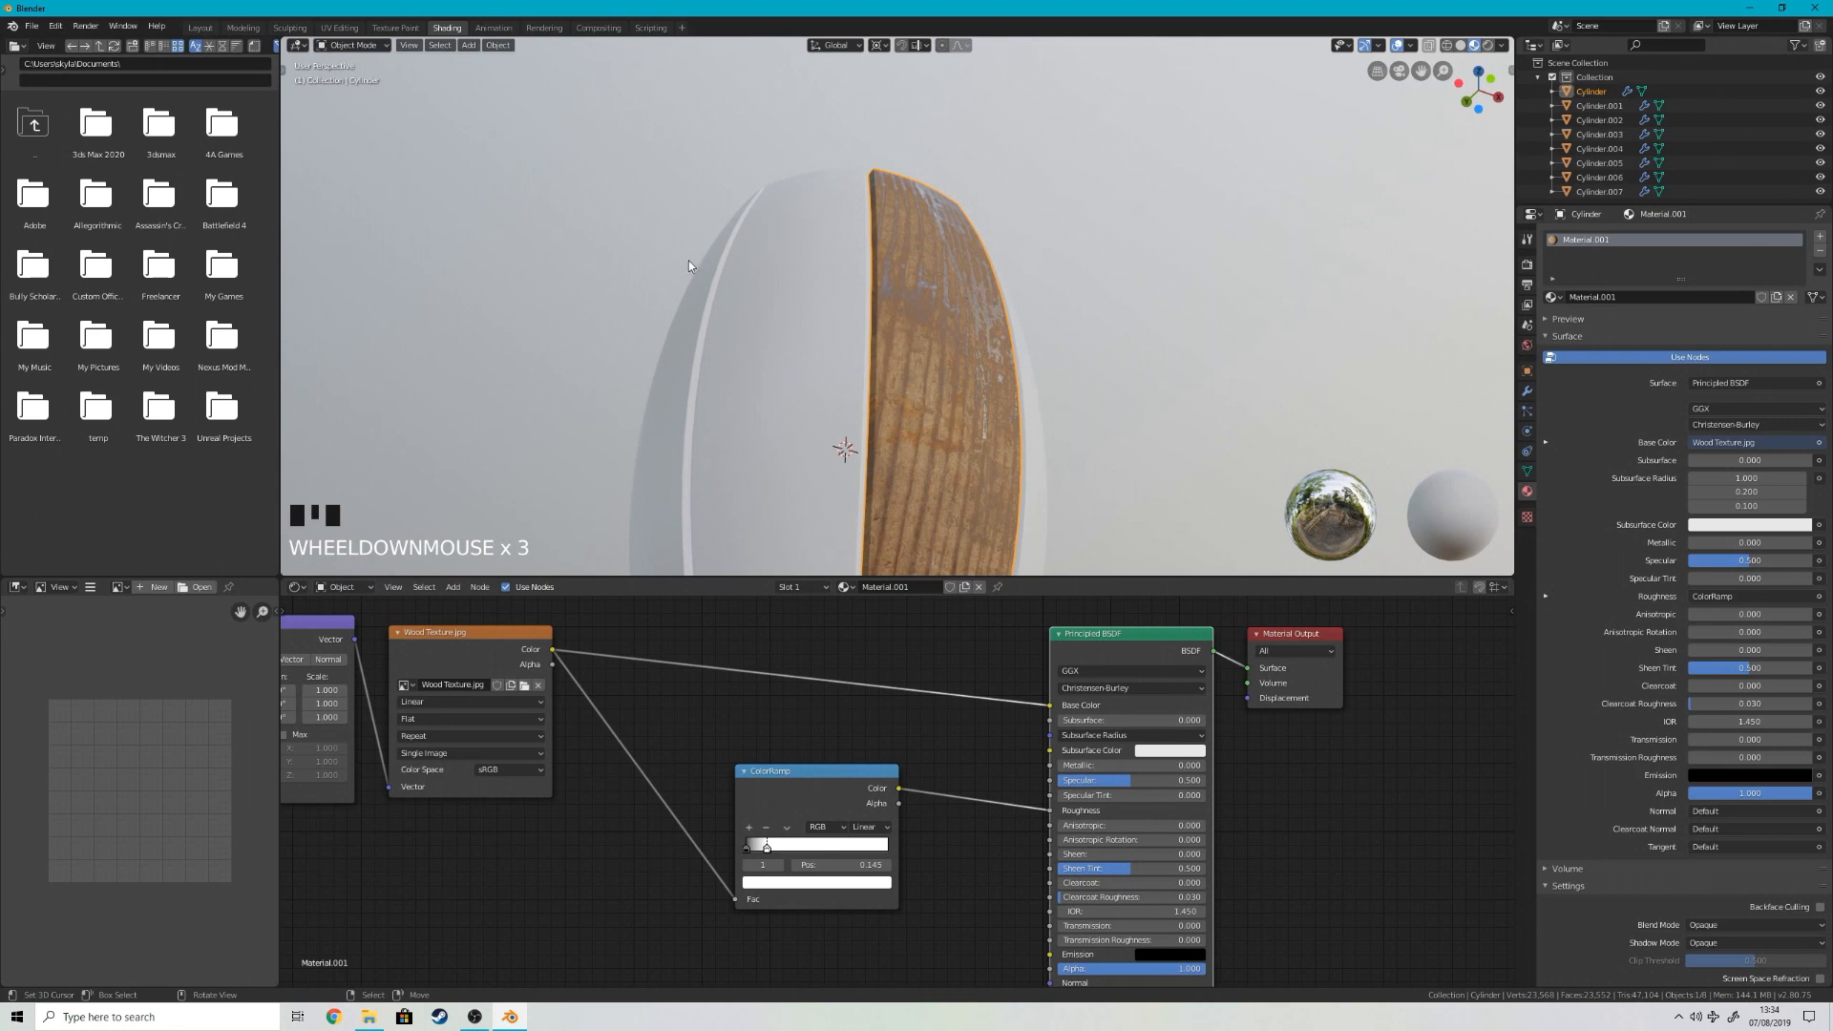
# Step: Duplicate the roughness ColorRamp below the original and feed the copy's Fac from the wood texture's Color
pyautogui.click(781, 805)
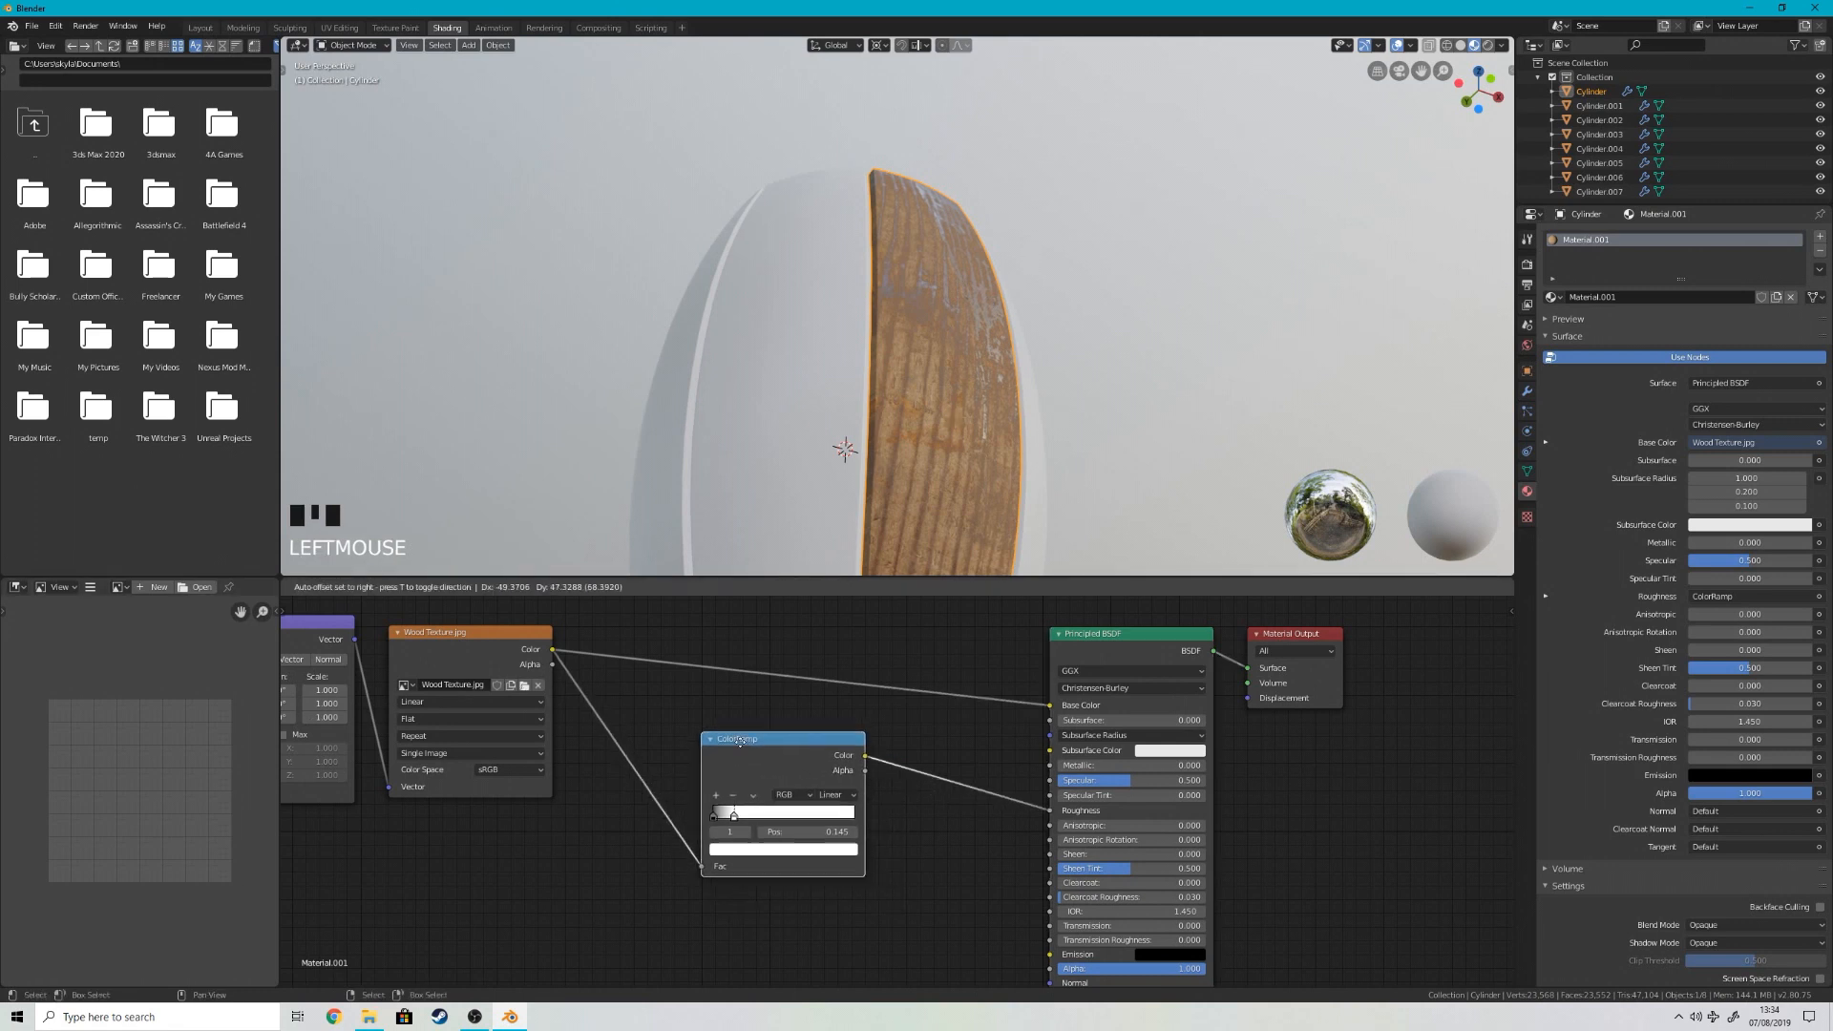
pyautogui.hotkey('shift', 'd')
pyautogui.moveTo(634, 605); pyautogui.dragTo(770, 960)
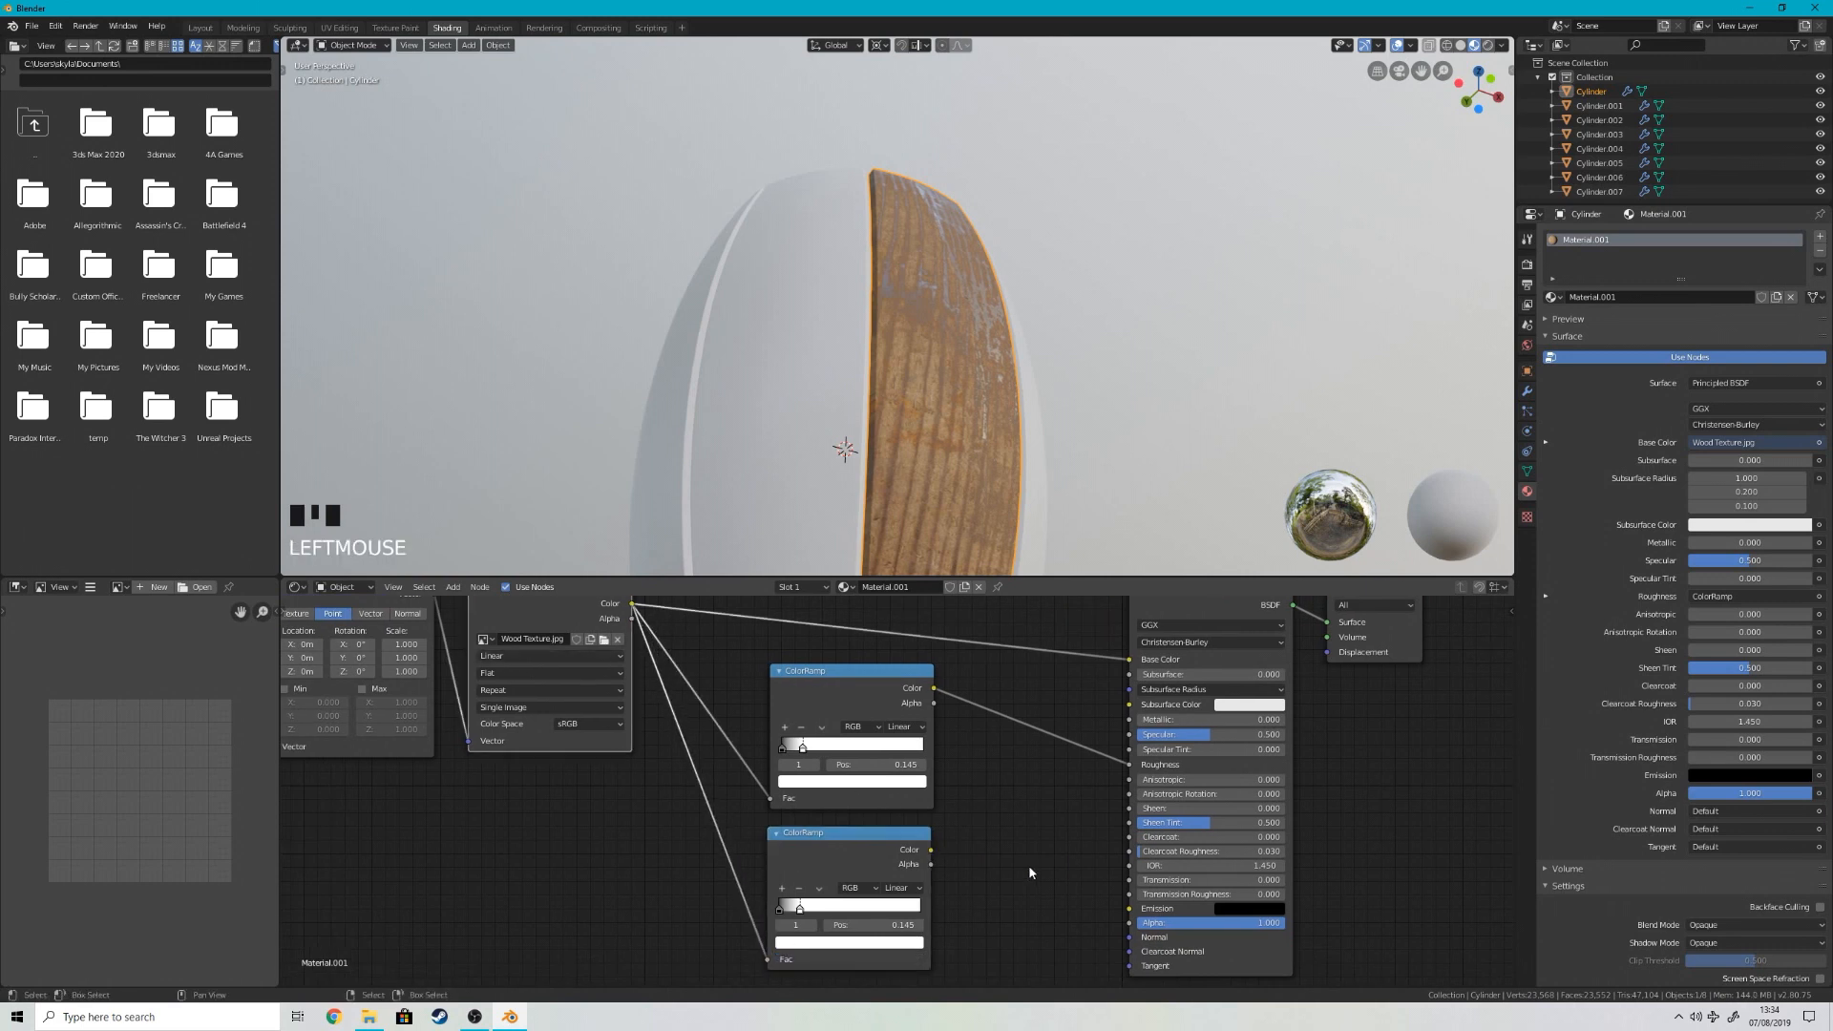
# Step: Add a Bump node, linking the second ColorRamp's Color to its Height and its output to the Principled BSDF's Normal
pyautogui.hotkey('shift', 'a')
pyautogui.moveTo(1042, 870)
pyautogui.write('sbum')
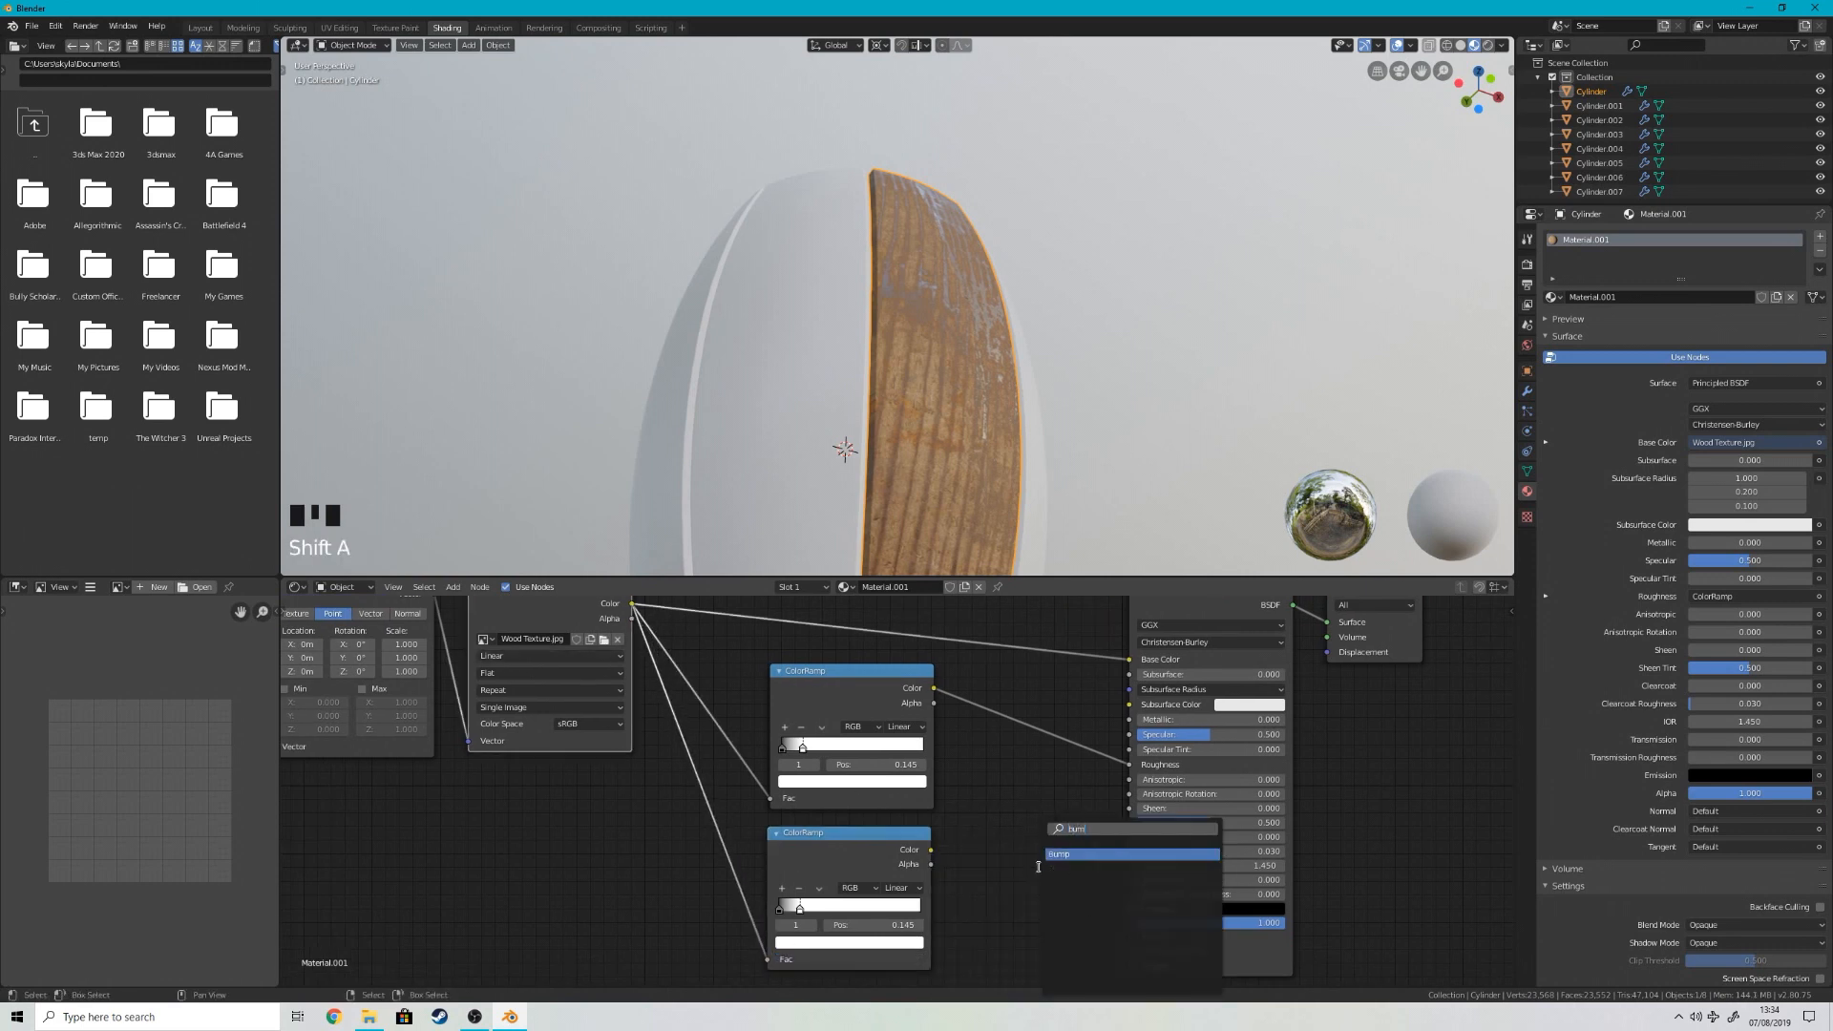
pyautogui.write('p')
pyautogui.press('Return')
pyautogui.click(1002, 866)
pyautogui.moveTo(930, 849); pyautogui.dragTo(1129, 937)
pyautogui.scroll(10, 1096, 315)
pyautogui.scroll(-2, 1184, 218)
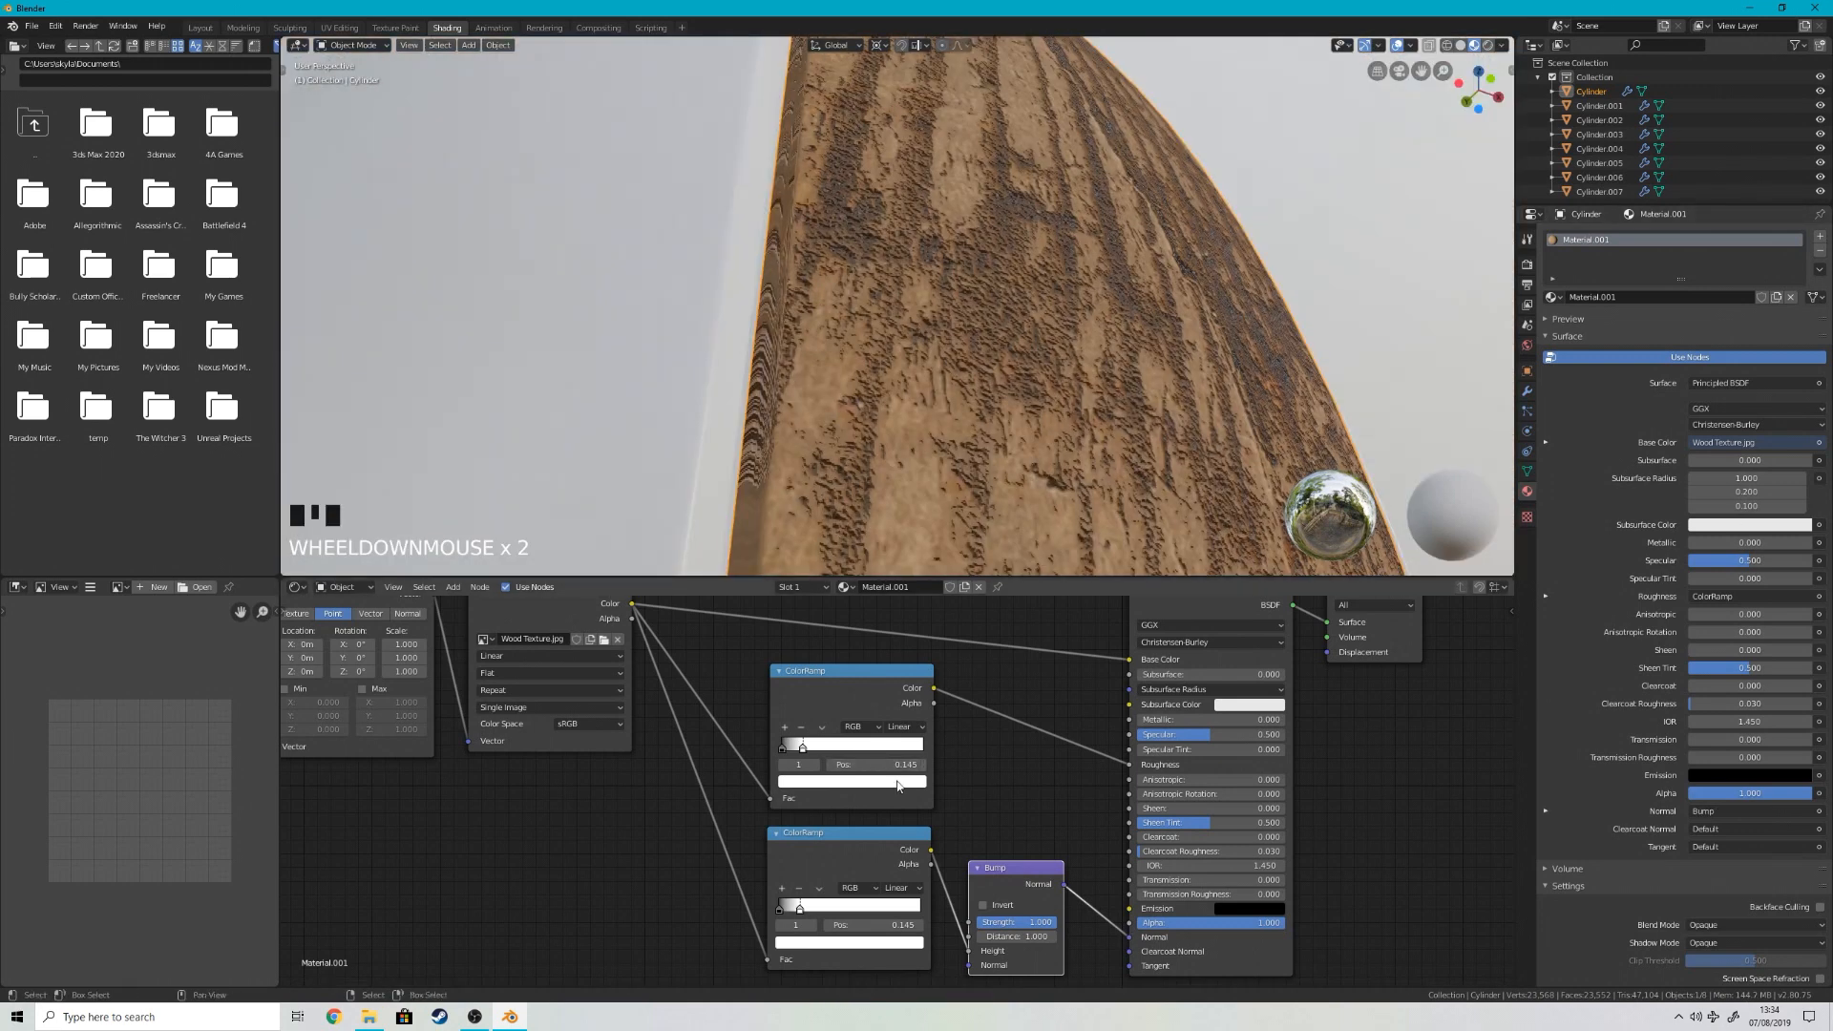
# Step: Reduce the Bump node's Strength to 0.092 and inspect the wood surface on the stave
pyautogui.keyDown('shift'); pyautogui.moveTo(1040, 922); pyautogui.dragTo(967, 923); pyautogui.keyUp('shift')
pyautogui.scroll(-4, 1166, 263)
pyautogui.moveTo(1166, 264); pyautogui.dragTo(1139, 353, button='middle')
pyautogui.scroll(3, 1073, 381)
pyautogui.scroll(-5, 1093, 323)
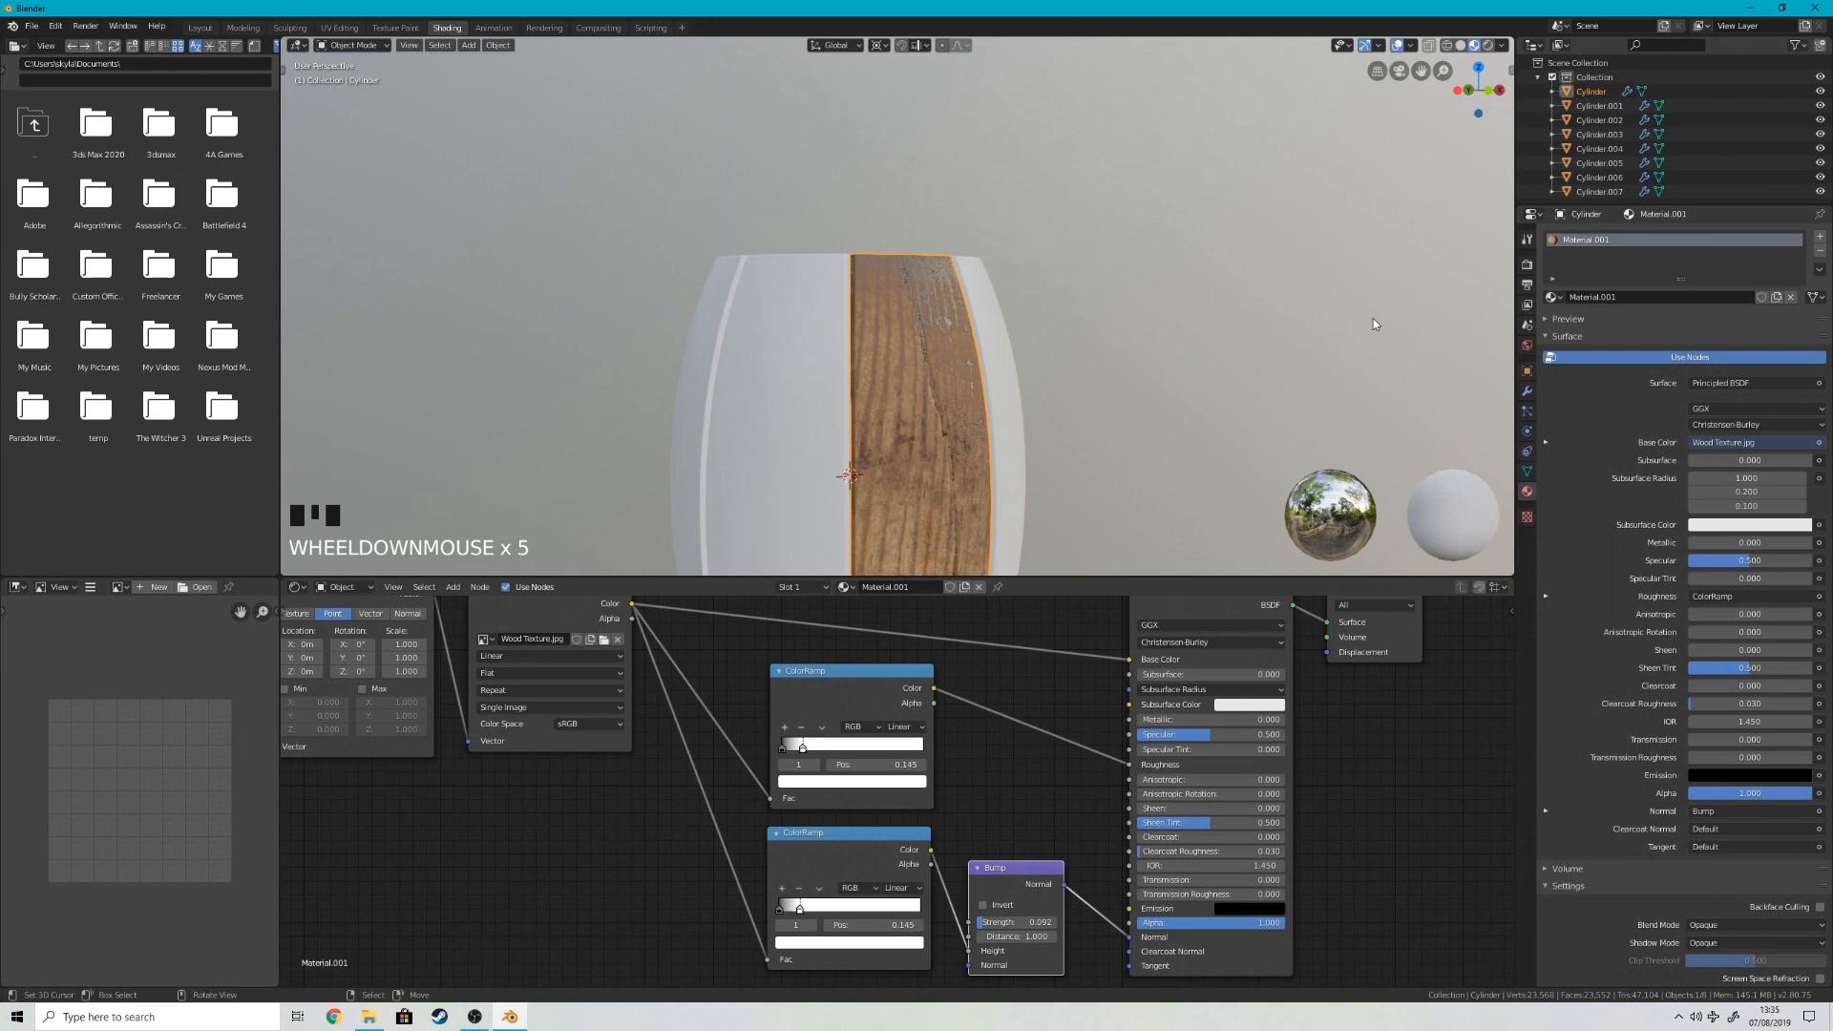
# Step: Show the viewport in rendered shading and assign an Environment Texture to the world background's Color
pyautogui.press('z')
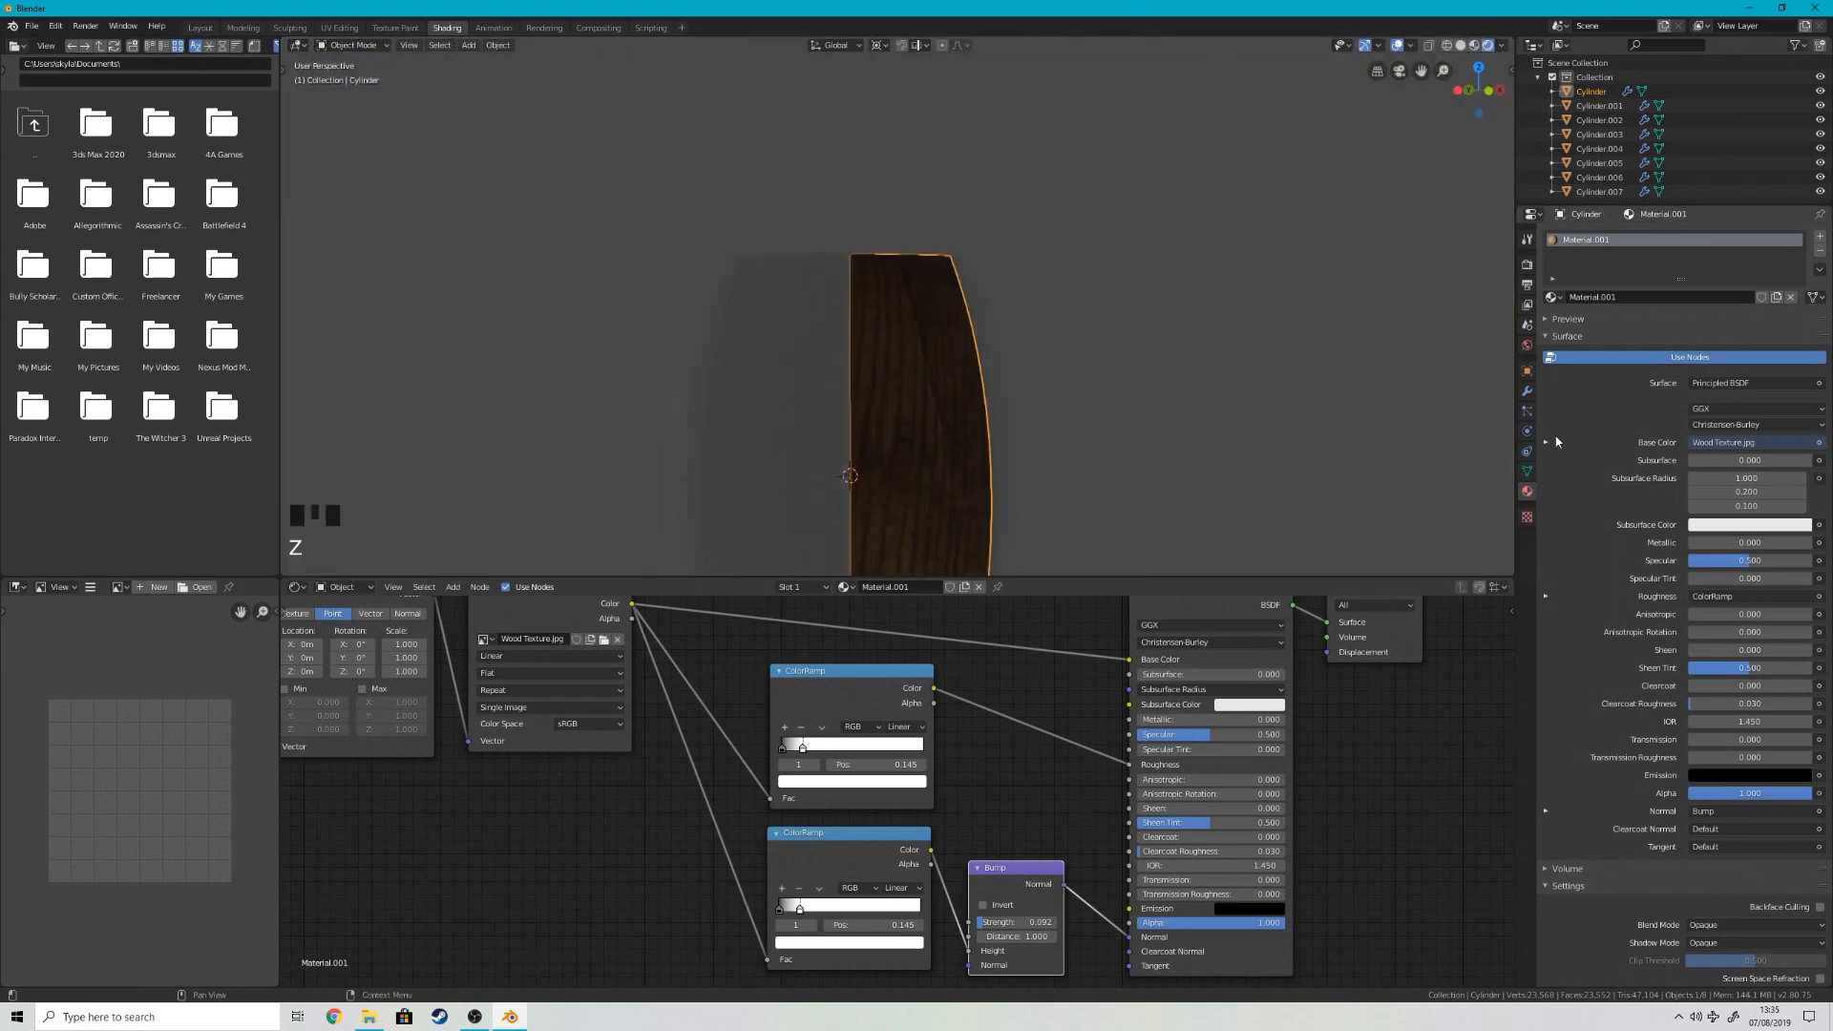
pyautogui.click(1528, 346)
pyautogui.click(1820, 332)
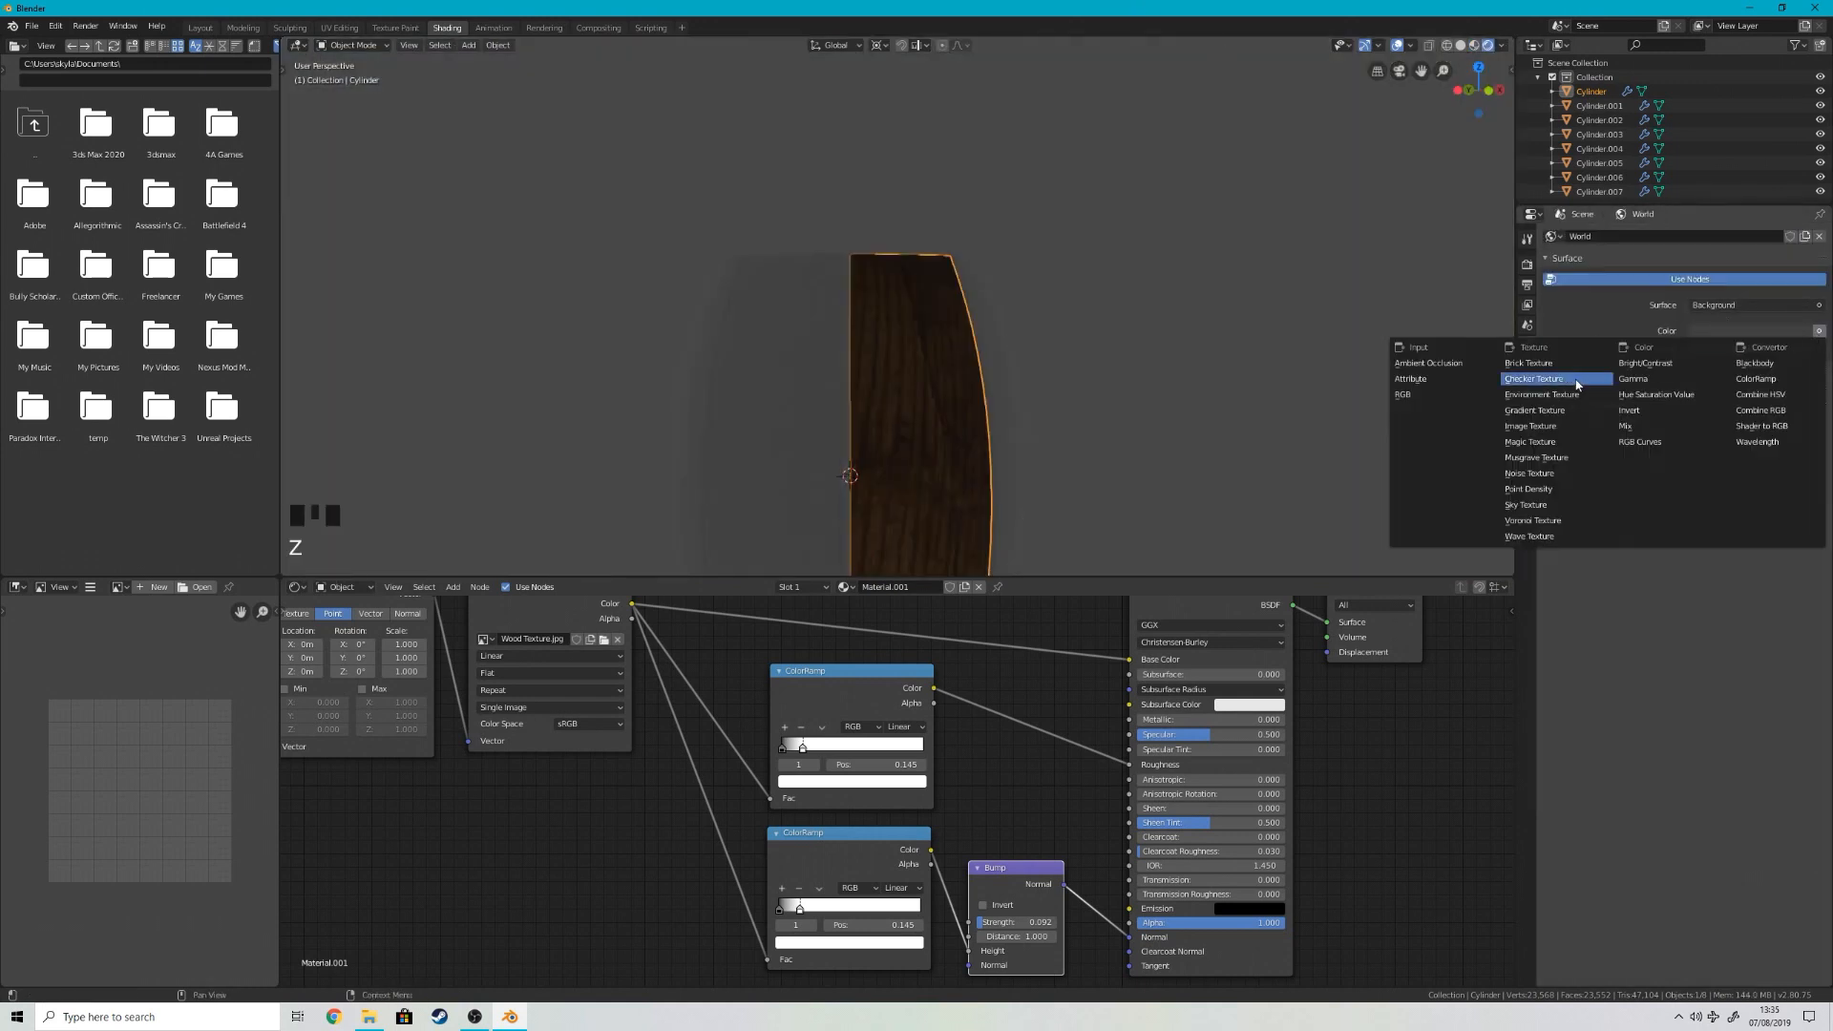
pyautogui.click(1547, 399)
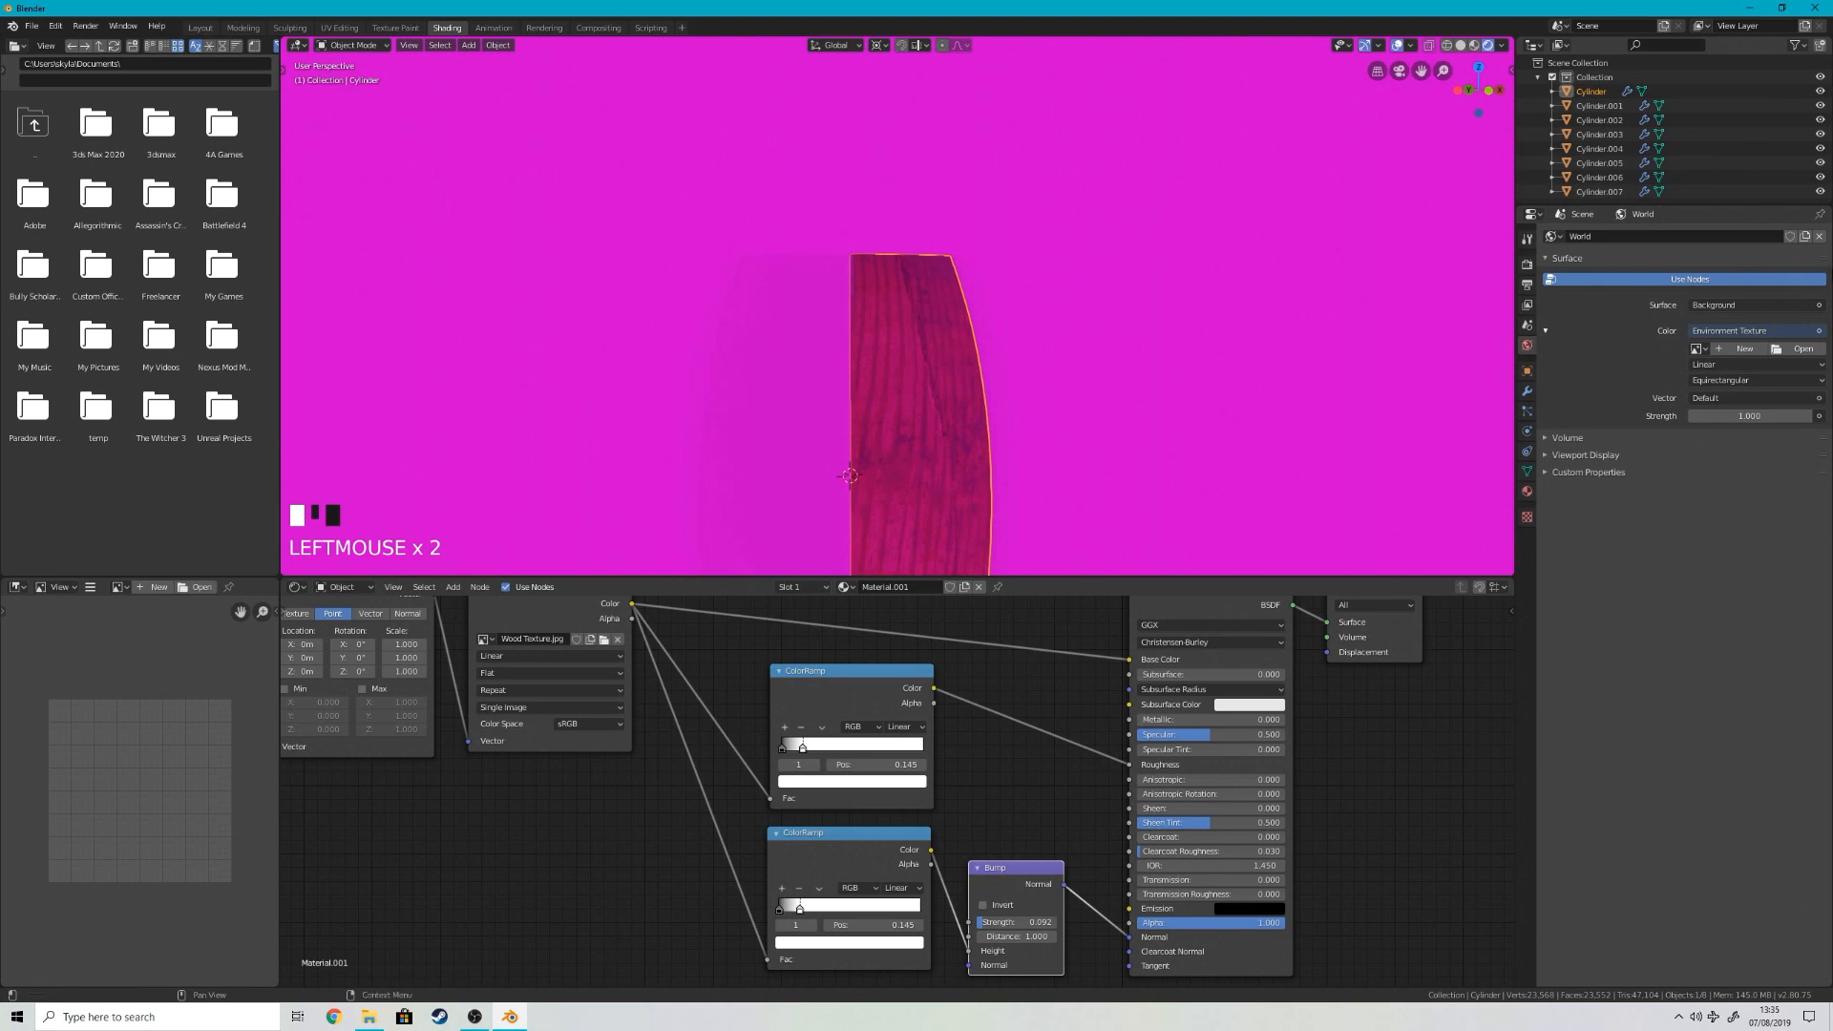
# Step: Load the forest HDR image whipple_creek_regional_park_04_4k.hdr from the HDRIS folder as the world's environment texture
pyautogui.click(1801, 350)
pyautogui.click(50, 125)
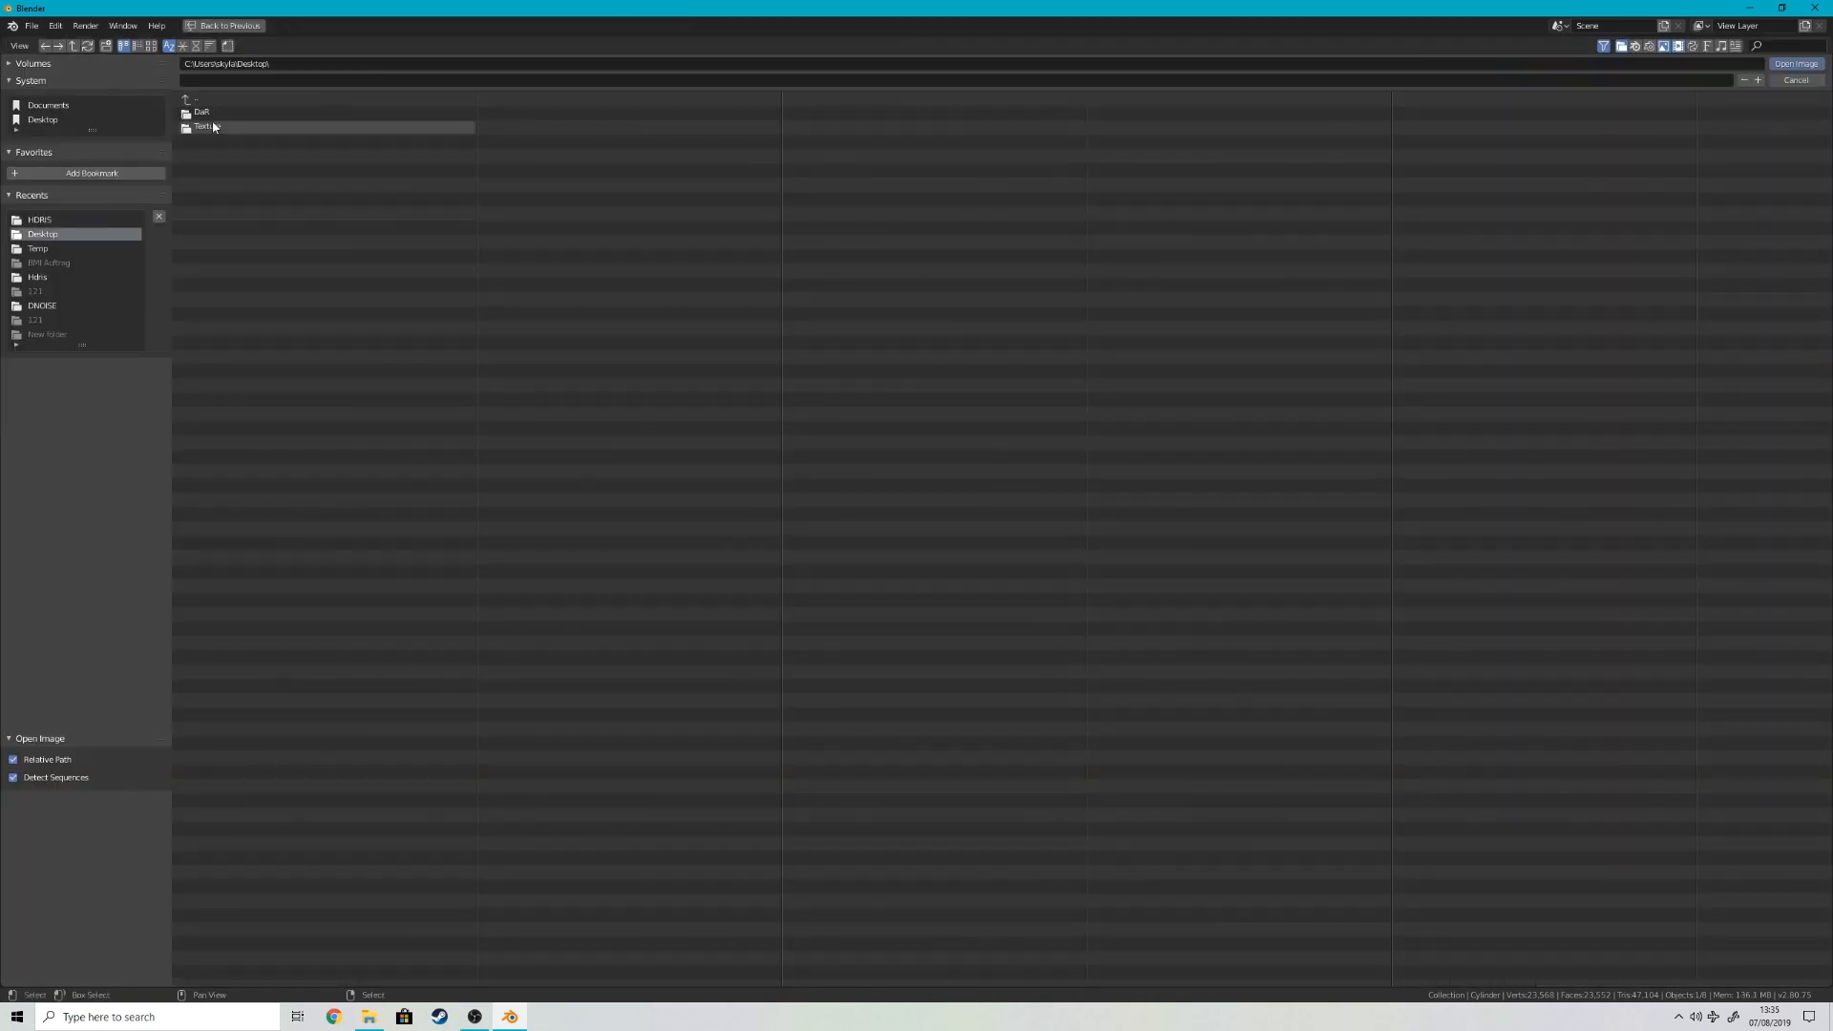
pyautogui.click(246, 115)
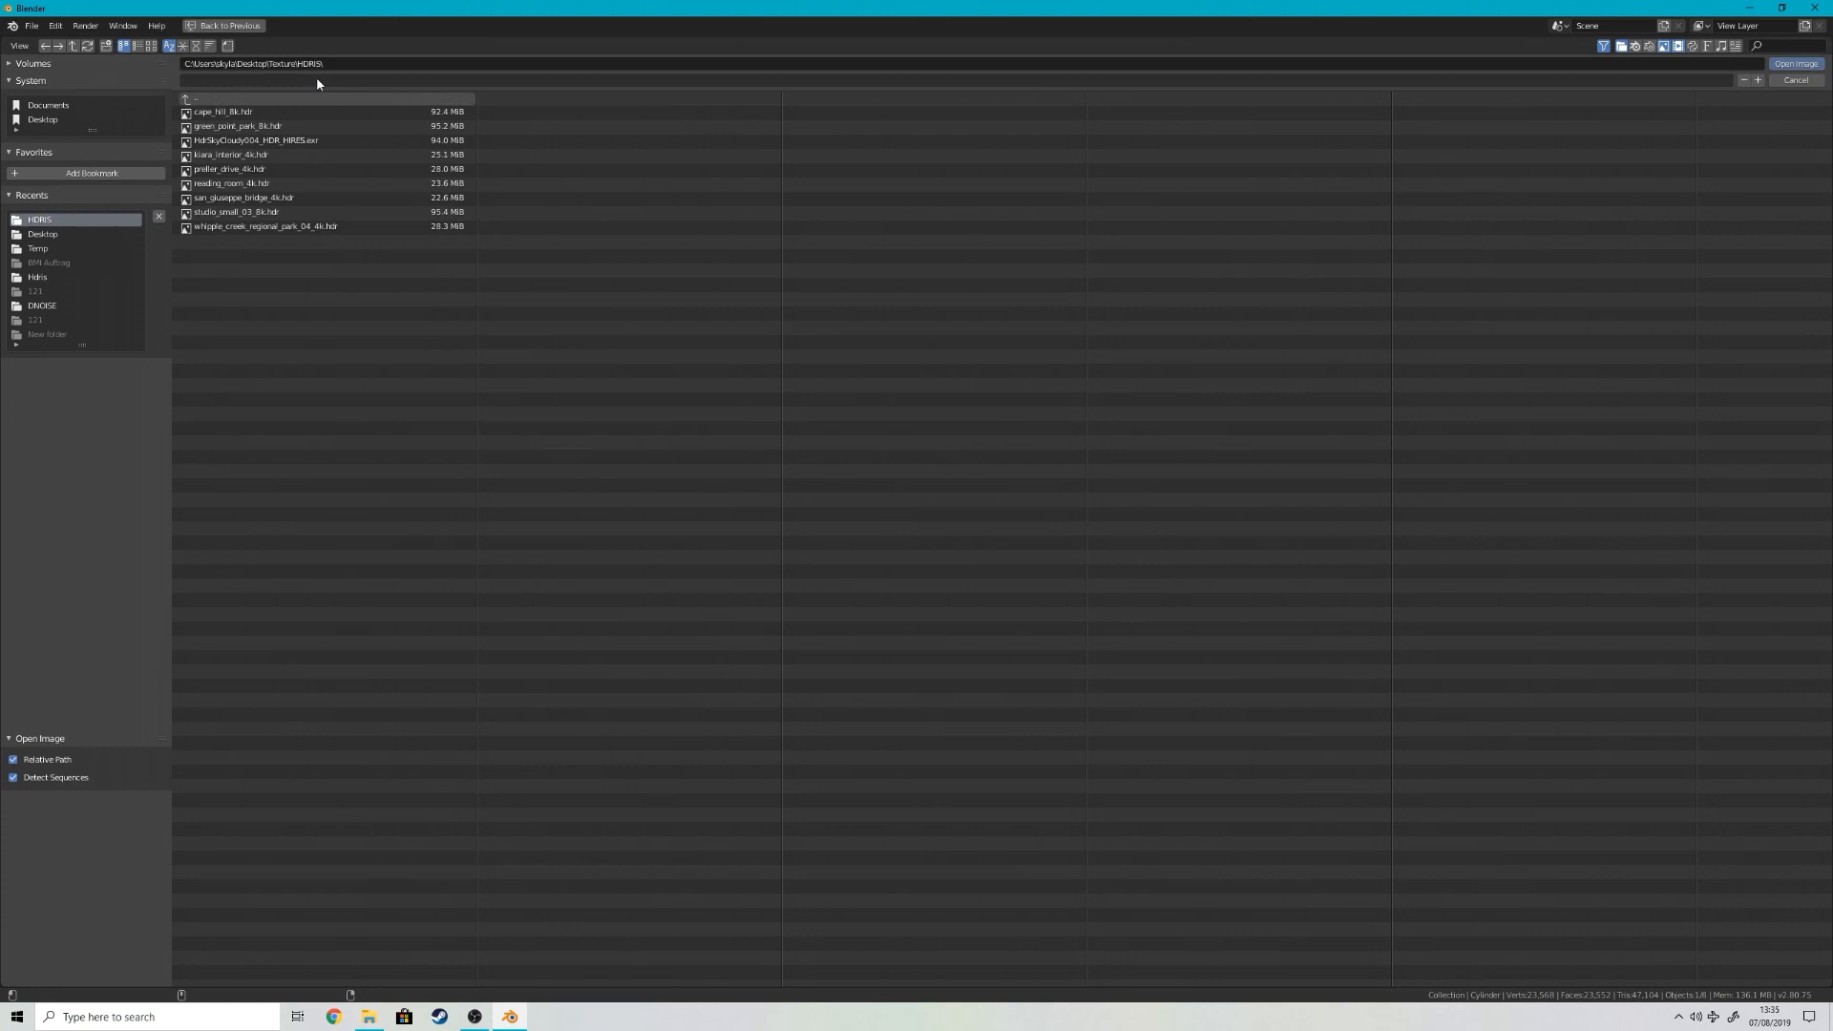
pyautogui.click(150, 46)
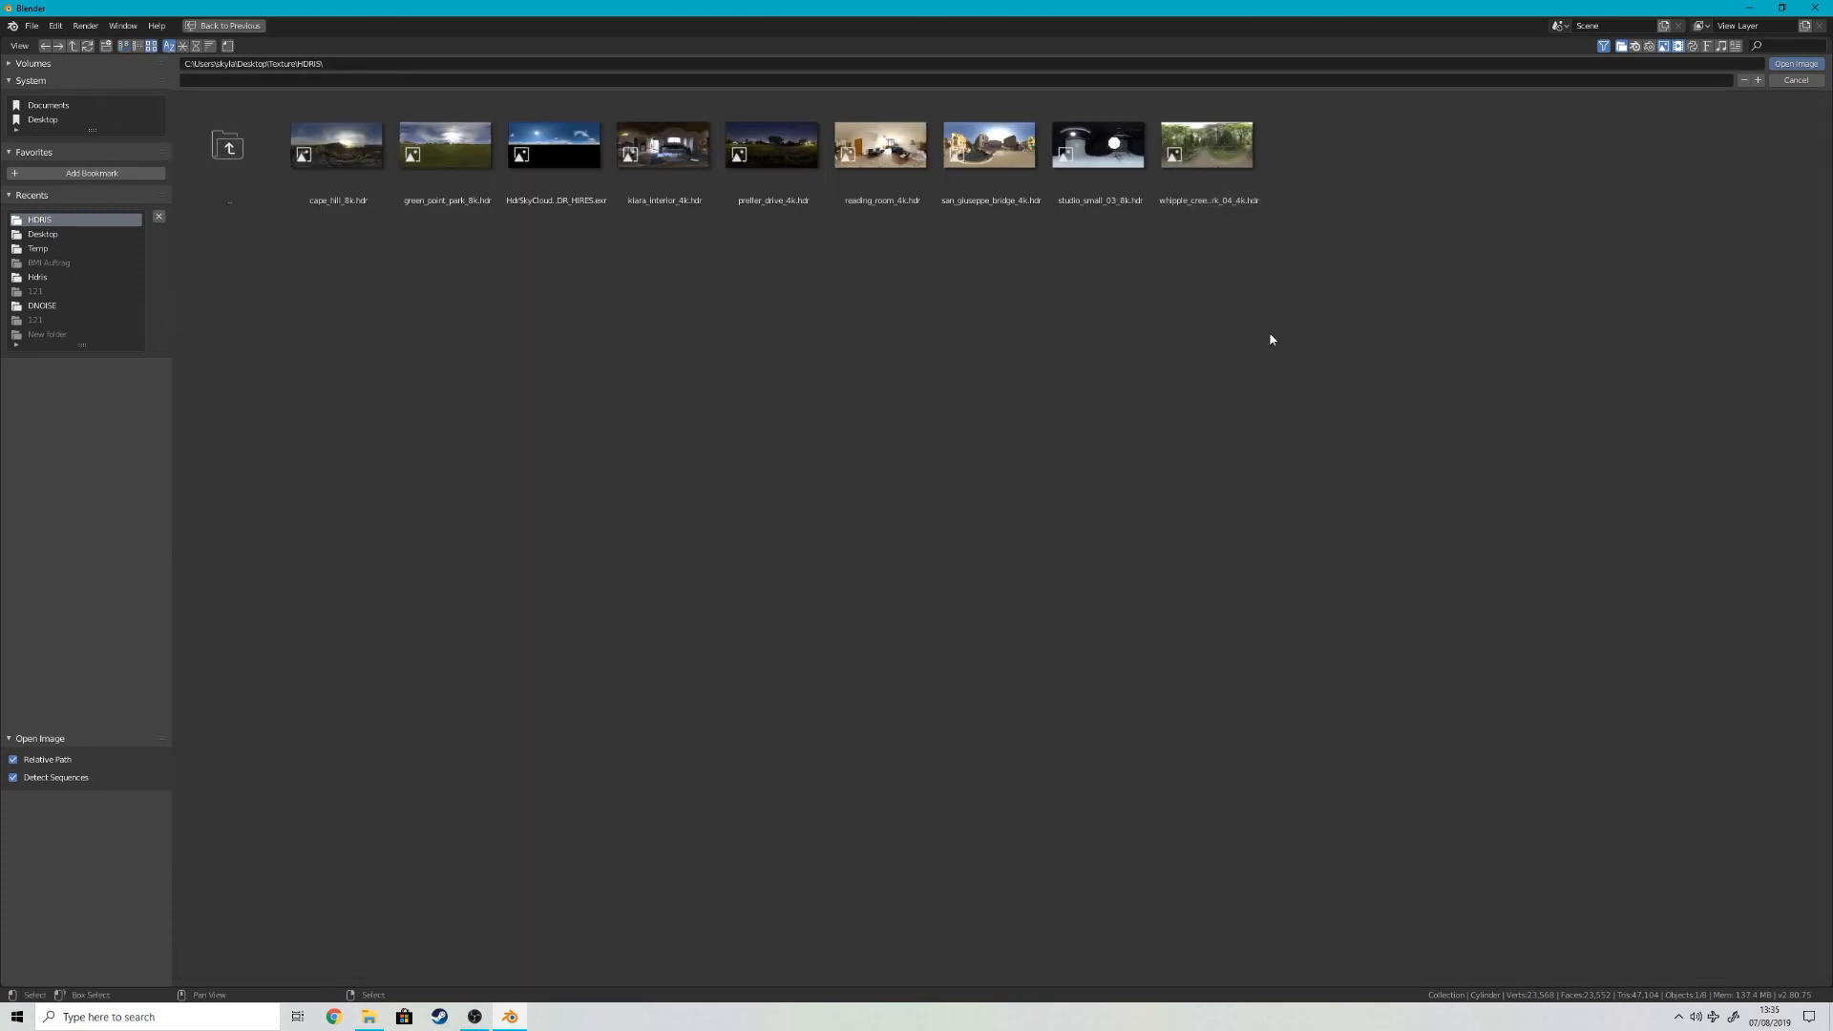
pyautogui.click(1222, 187)
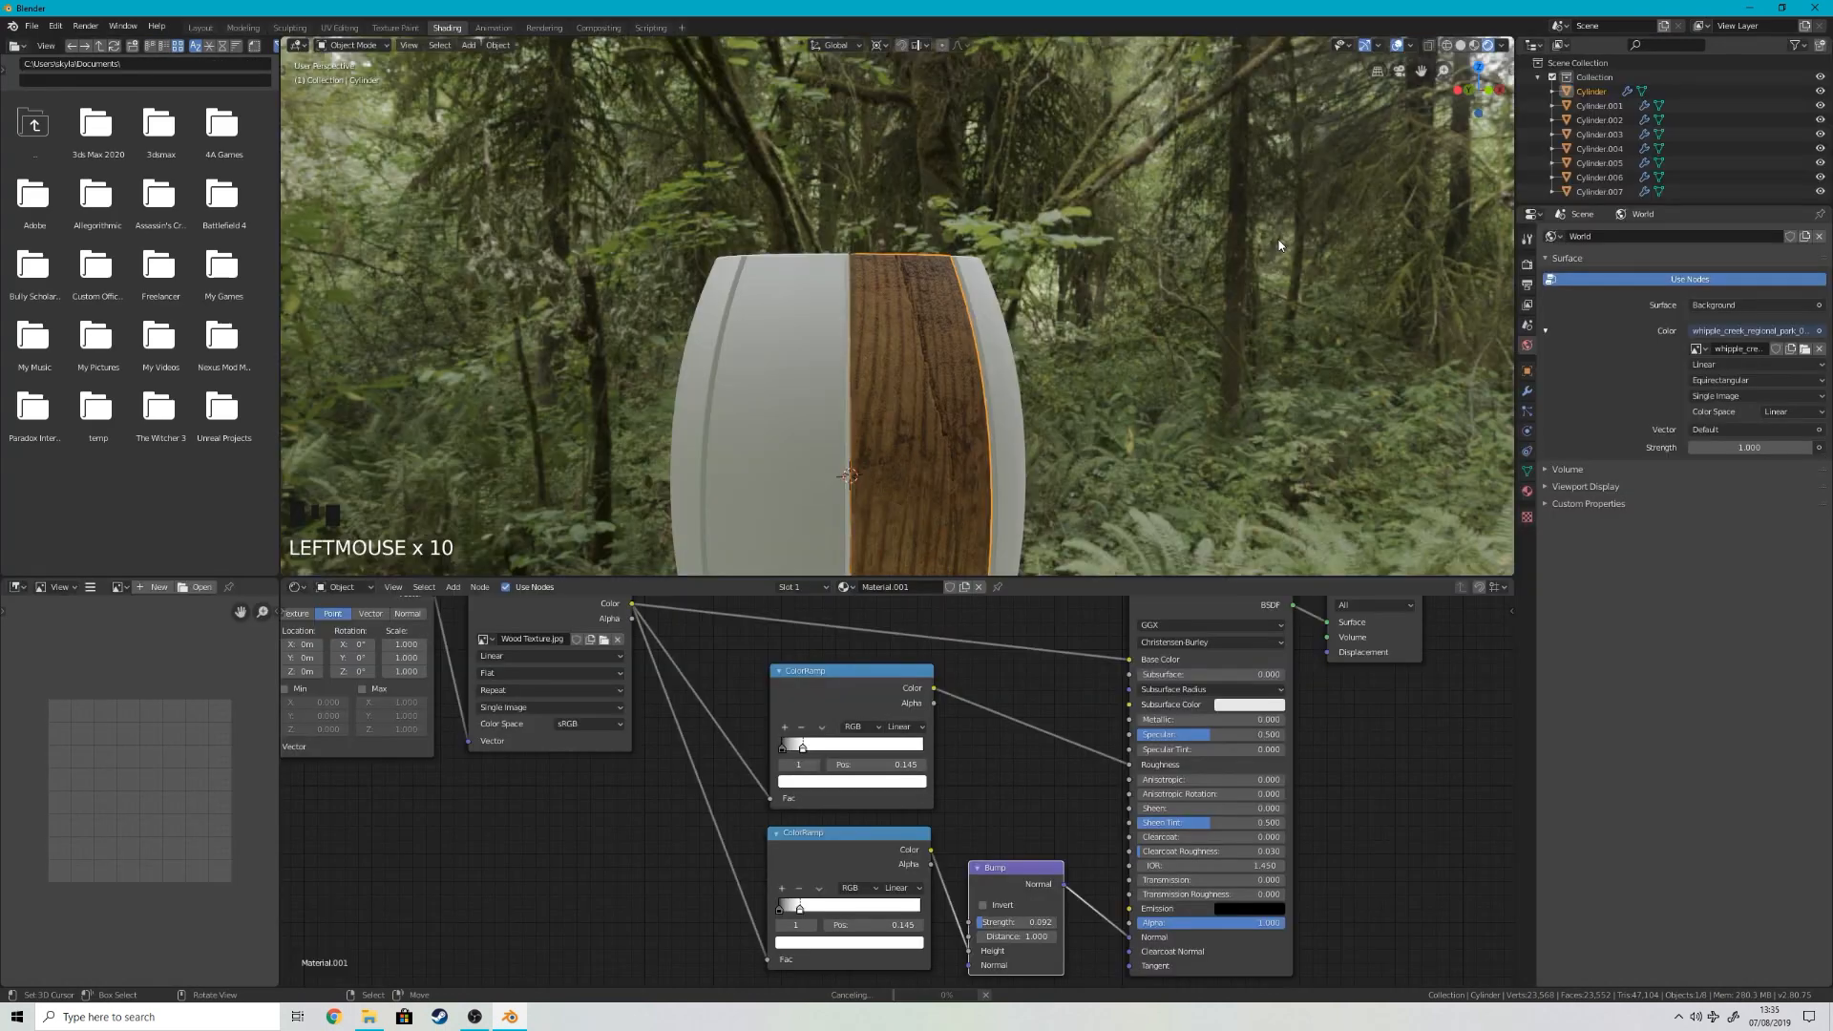
# Step: Inspect the stave up close in the forest lighting and lower the Bump node's Strength to 0.052
pyautogui.scroll(-3, 828, 304)
pyautogui.scroll(5, 926, 284)
pyautogui.scroll(-3, 928, 286)
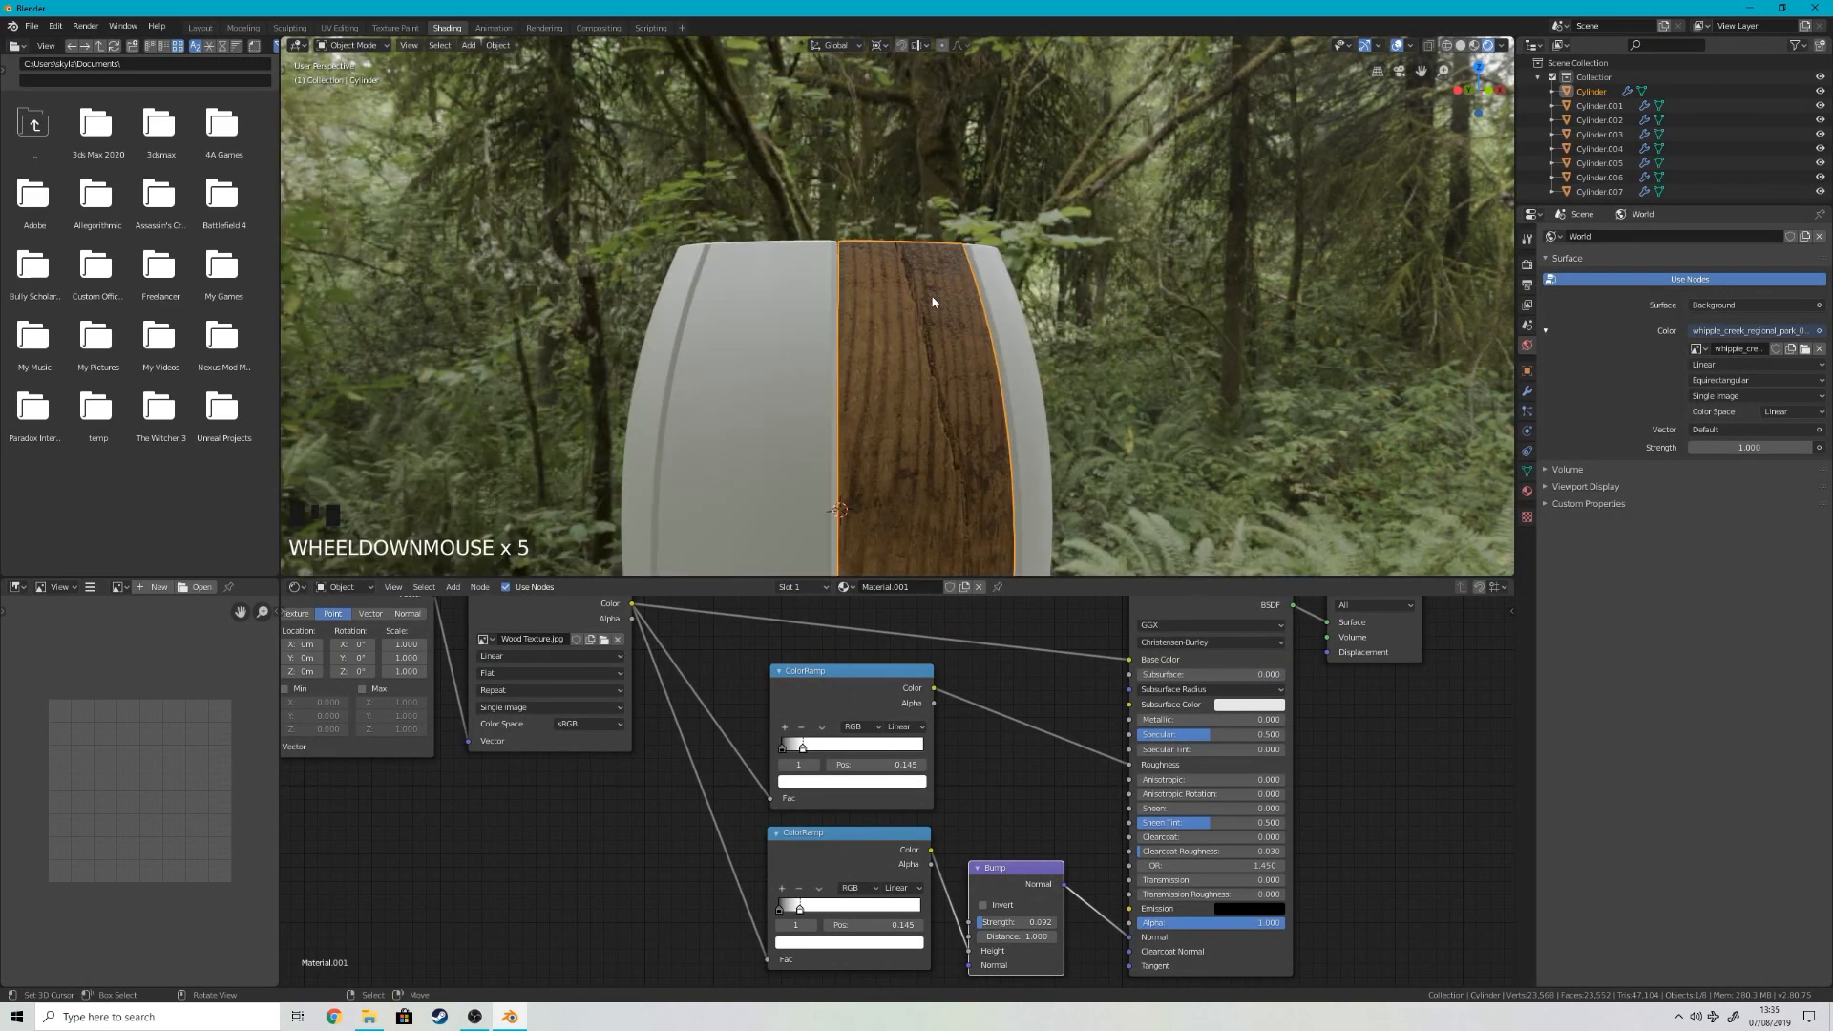
pyautogui.scroll(3, 921, 315)
pyautogui.scroll(1, 912, 345)
pyautogui.moveTo(914, 342); pyautogui.dragTo(1055, 397, button='middle')
pyautogui.keyDown('shift'); pyautogui.moveTo(1170, 477); pyautogui.dragTo(1105, 367, button='middle'); pyautogui.keyUp('shift')
pyautogui.moveTo(1106, 367); pyautogui.dragTo(1060, 846, button='middle')
pyautogui.keyDown('shift'); pyautogui.moveTo(1017, 921); pyautogui.dragTo(1003, 921); pyautogui.keyUp('shift')
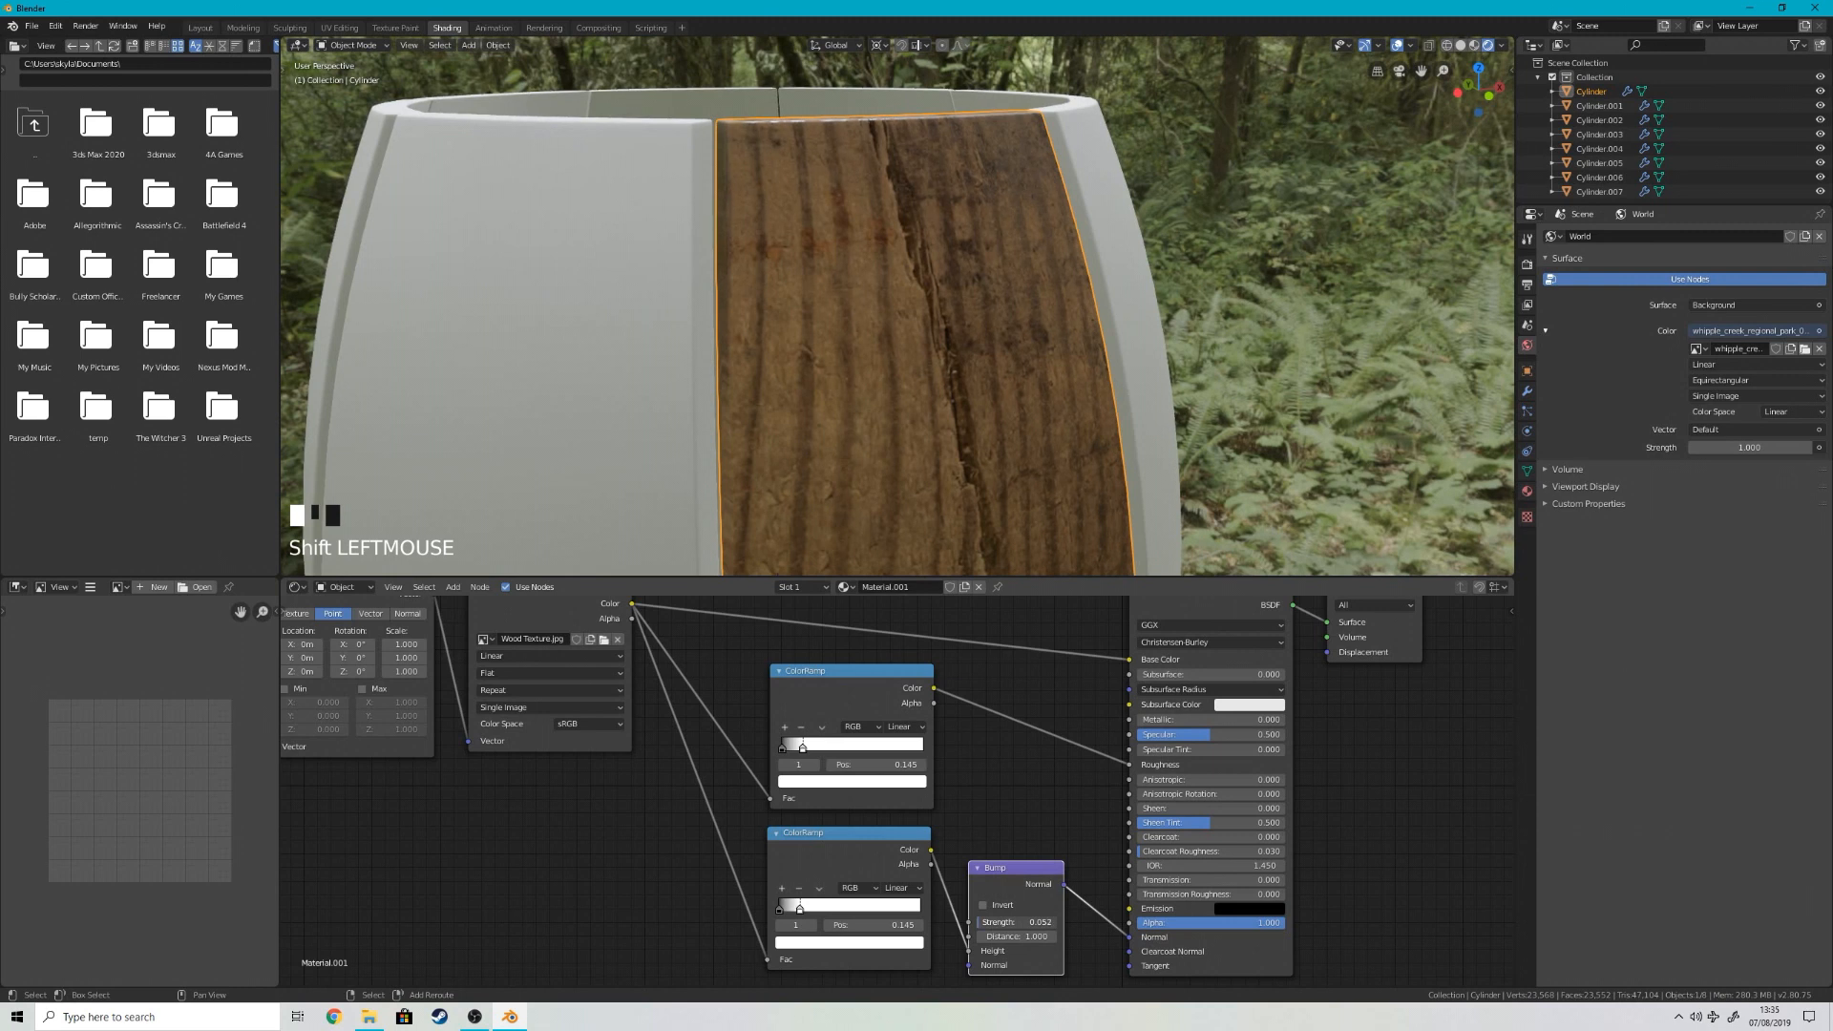
# Step: Enable the Transparent film setting in Eevee to hide the HDR background, and check the whole barrel from the front
pyautogui.scroll(-4, 1313, 299)
pyautogui.rightClick(1308, 298)
pyautogui.press('KP_1')
pyautogui.scroll(3, 1308, 300)
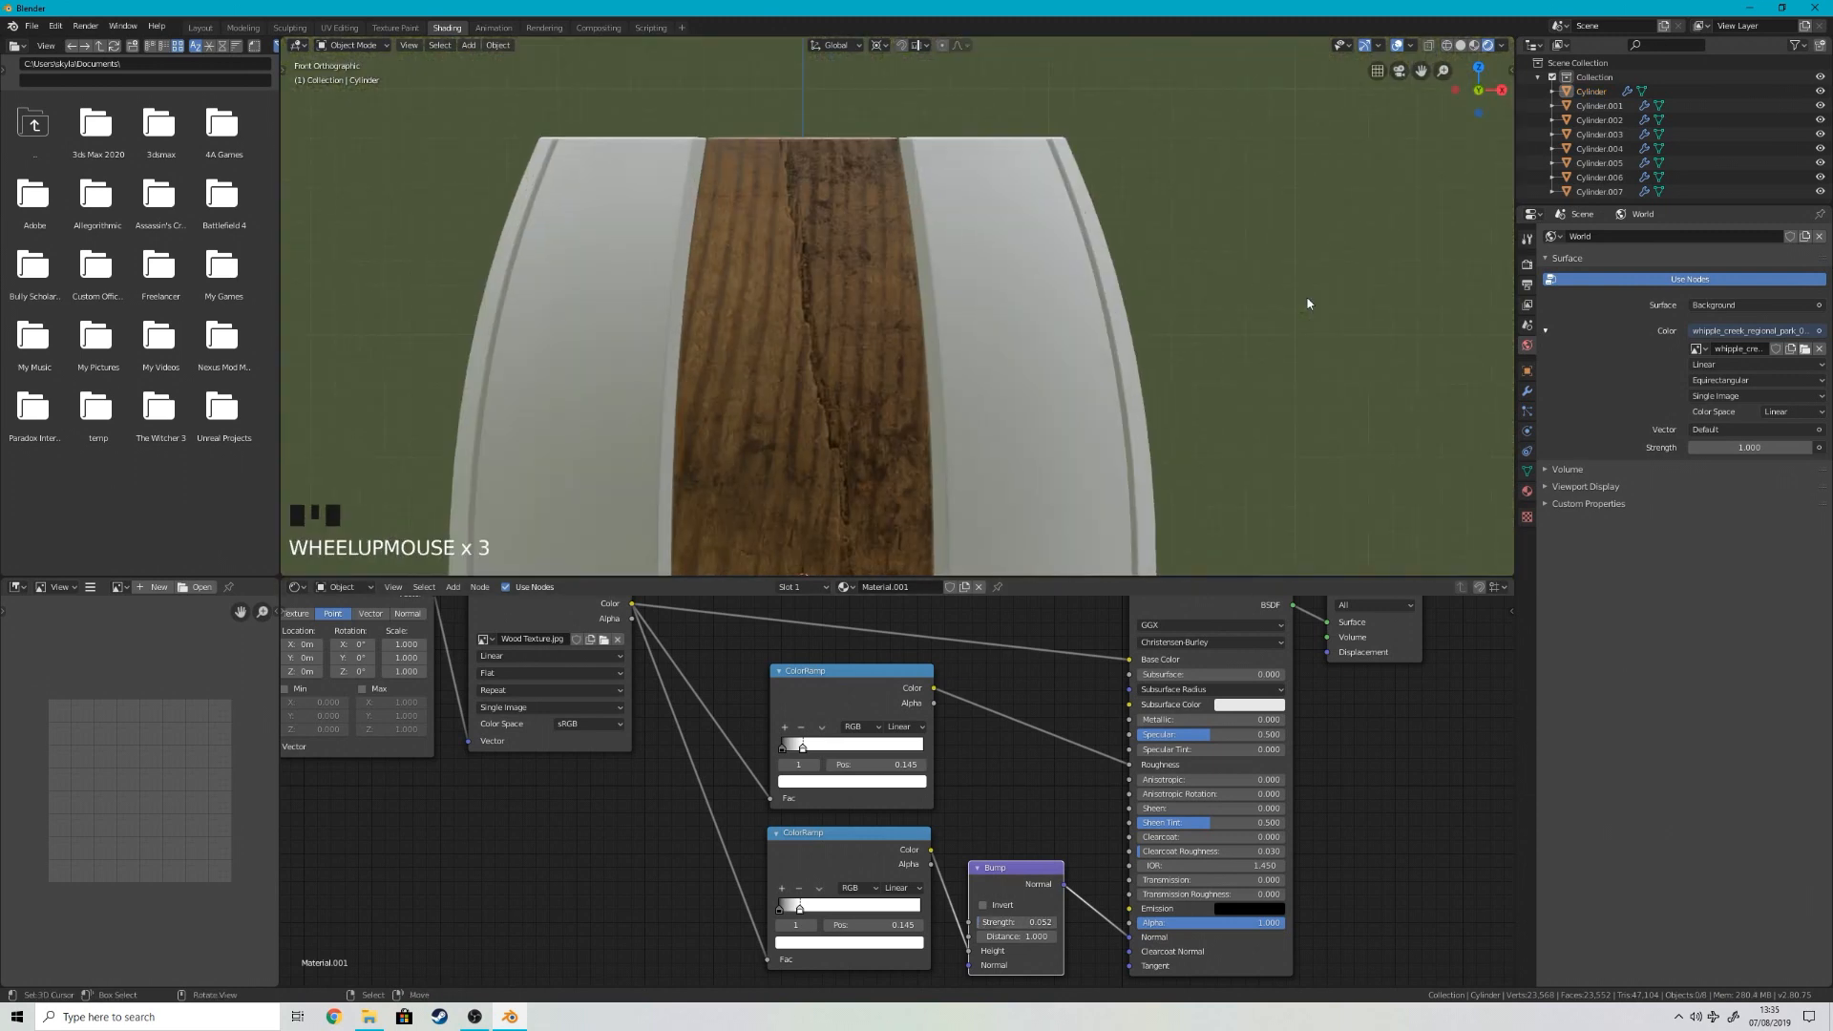
pyautogui.click(1527, 265)
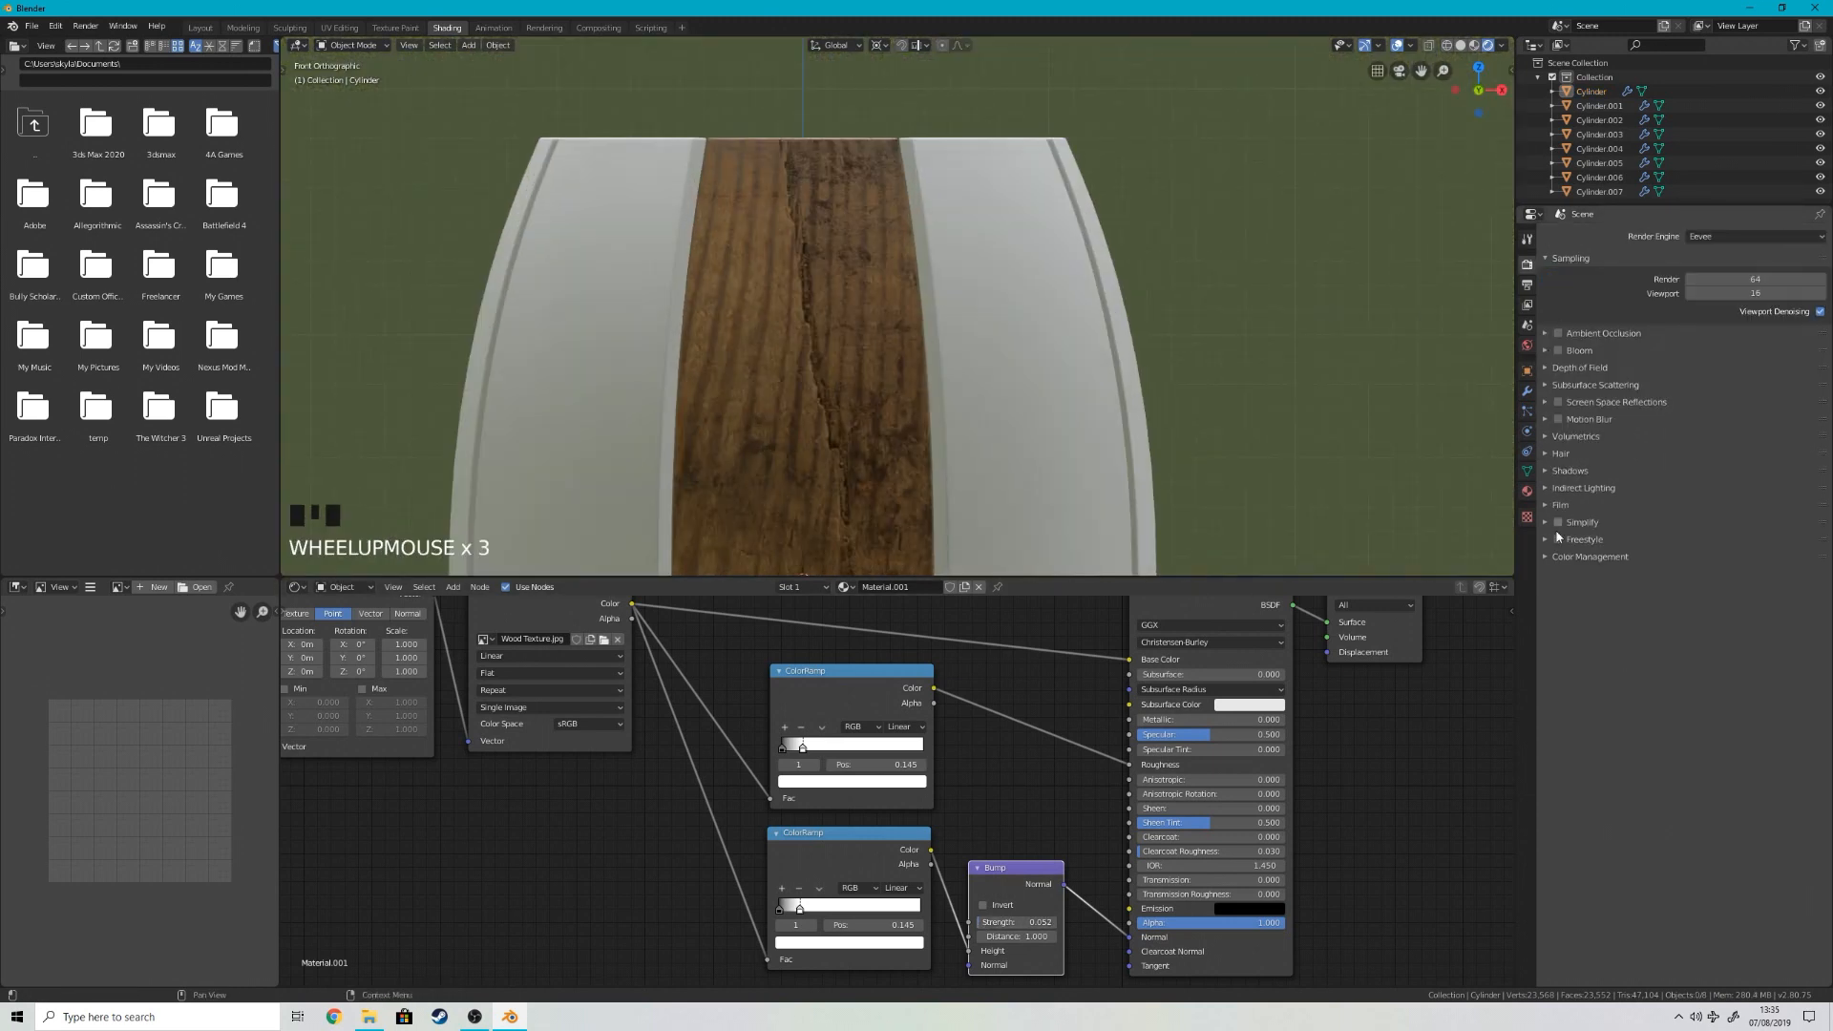
pyautogui.click(1557, 505)
pyautogui.click(1806, 541)
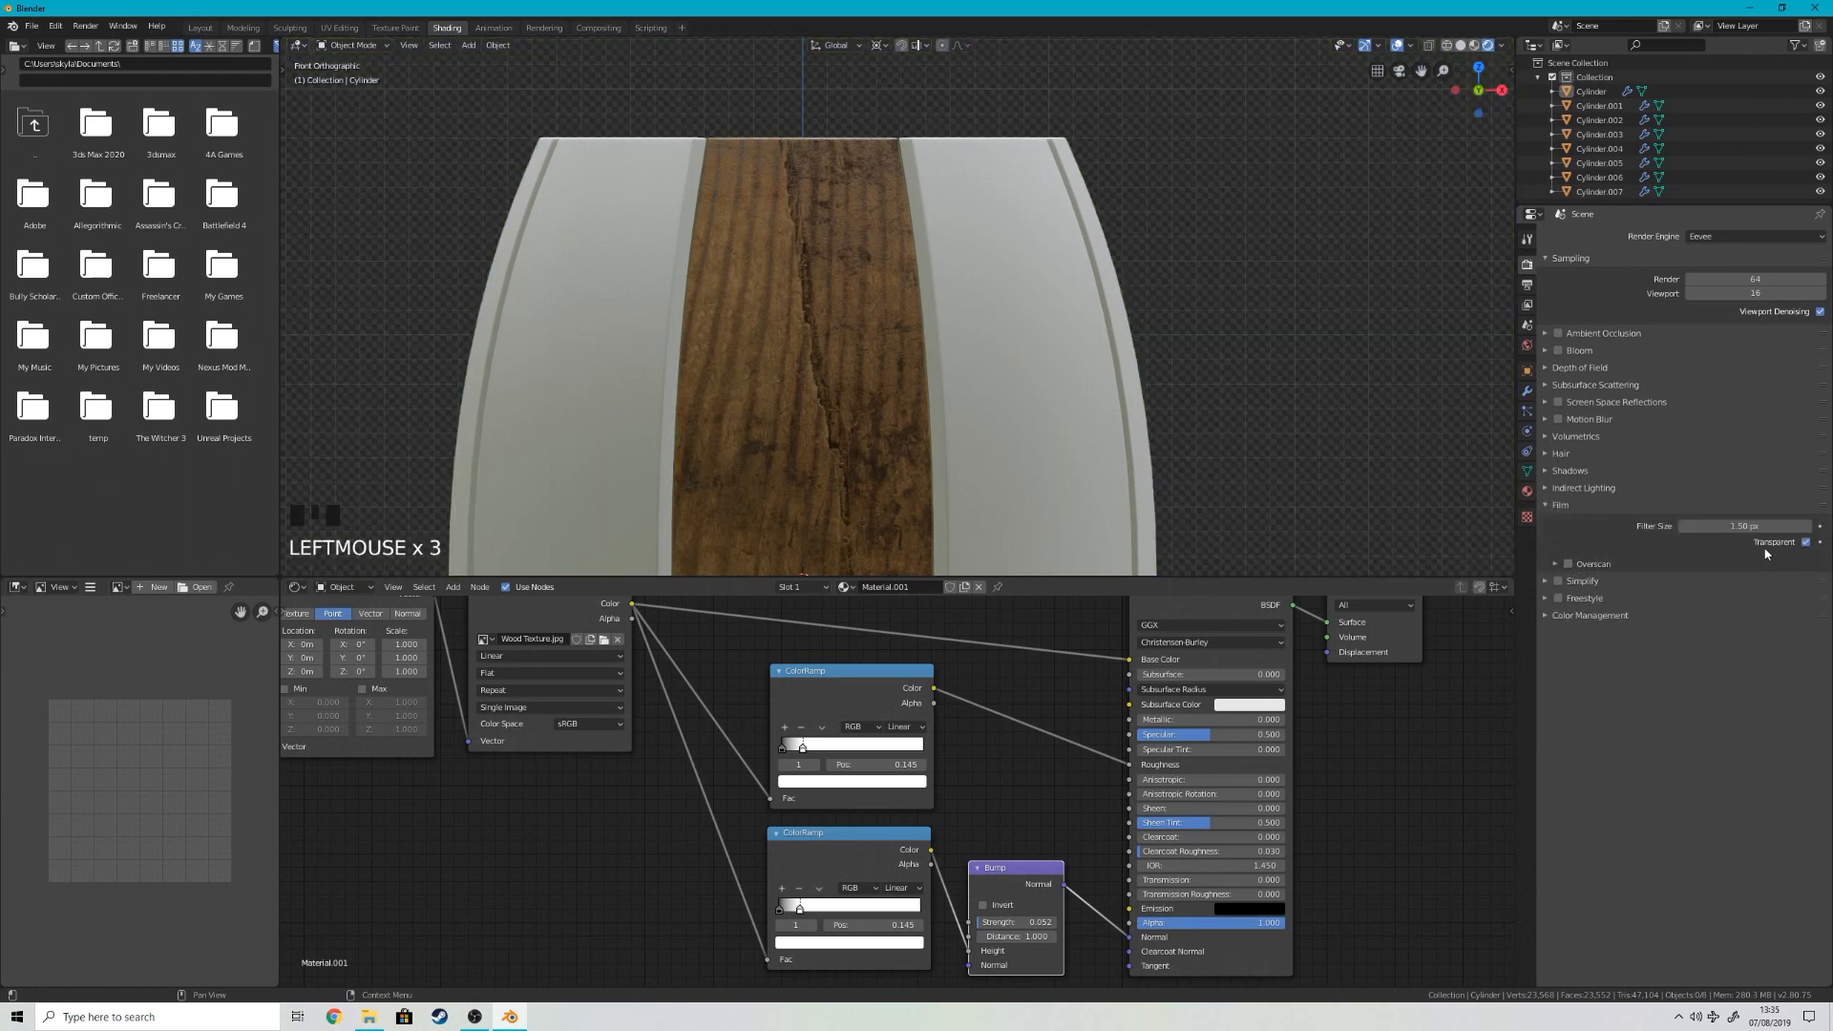
pyautogui.scroll(-3, 1184, 278)
pyautogui.scroll(-4, 1193, 252)
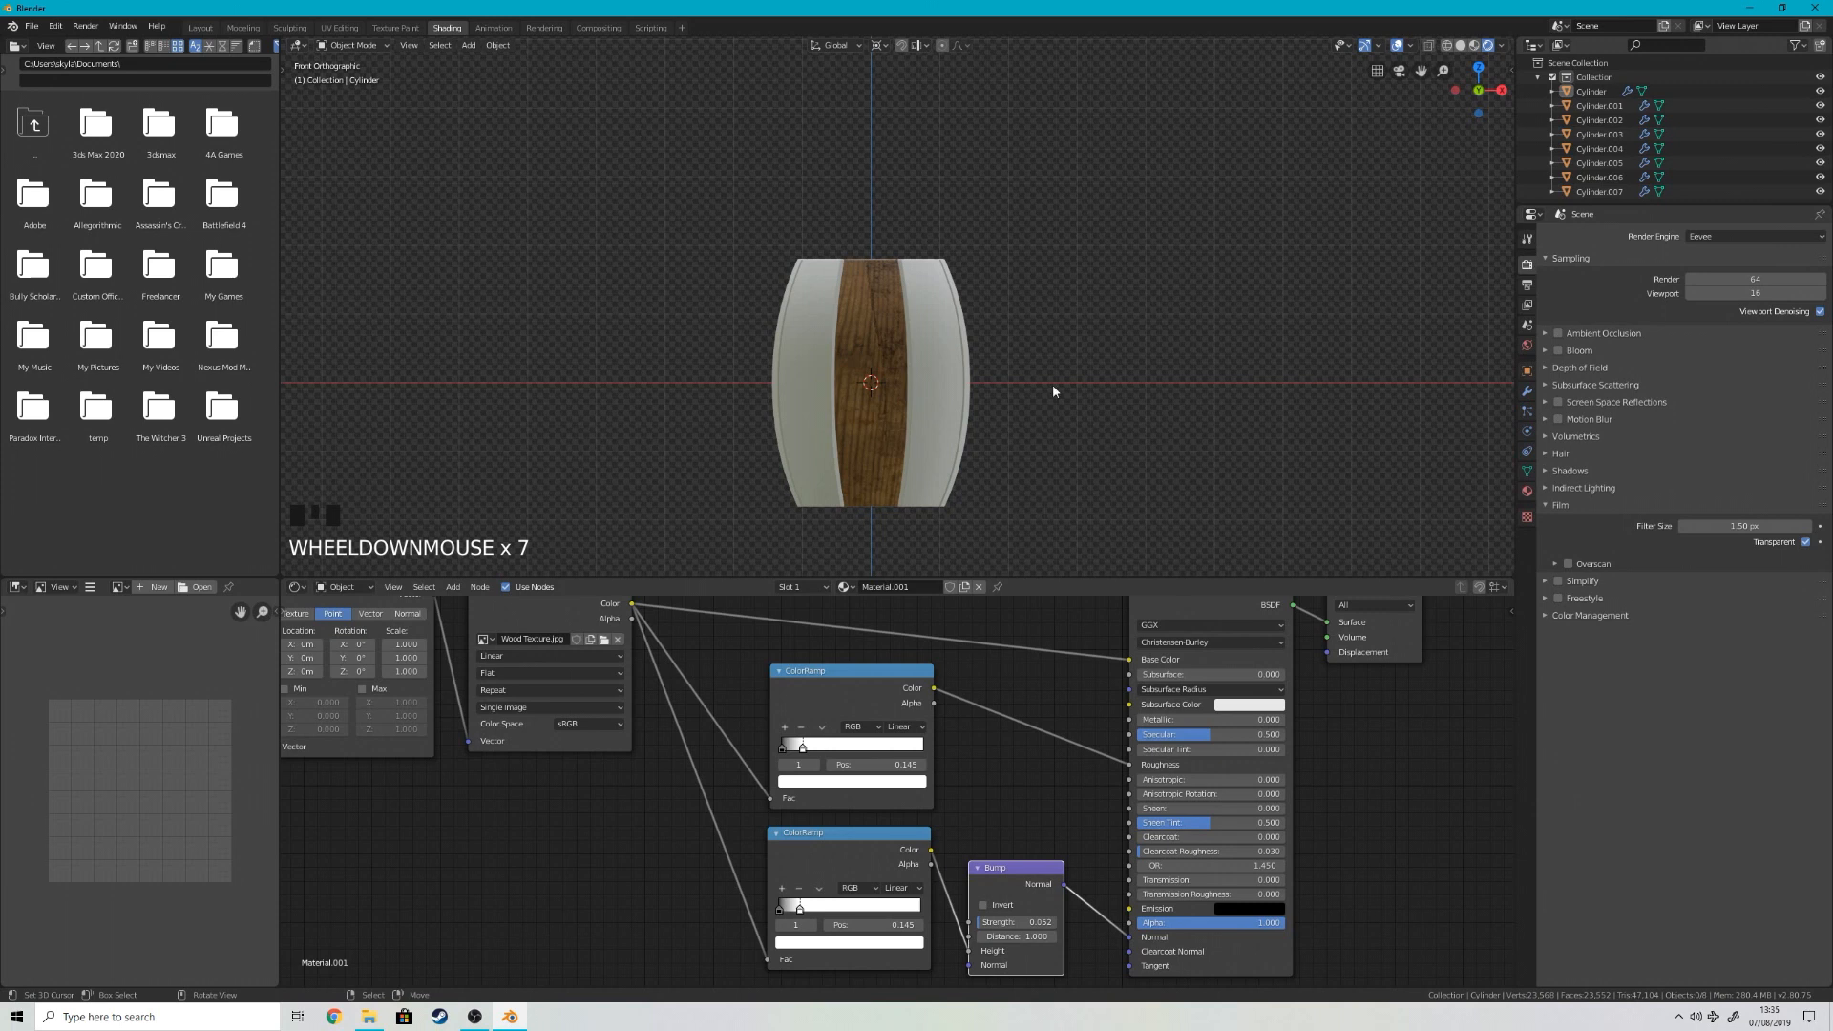
pyautogui.press('z')
pyautogui.scroll(3, 1039, 394)
pyautogui.press('z')
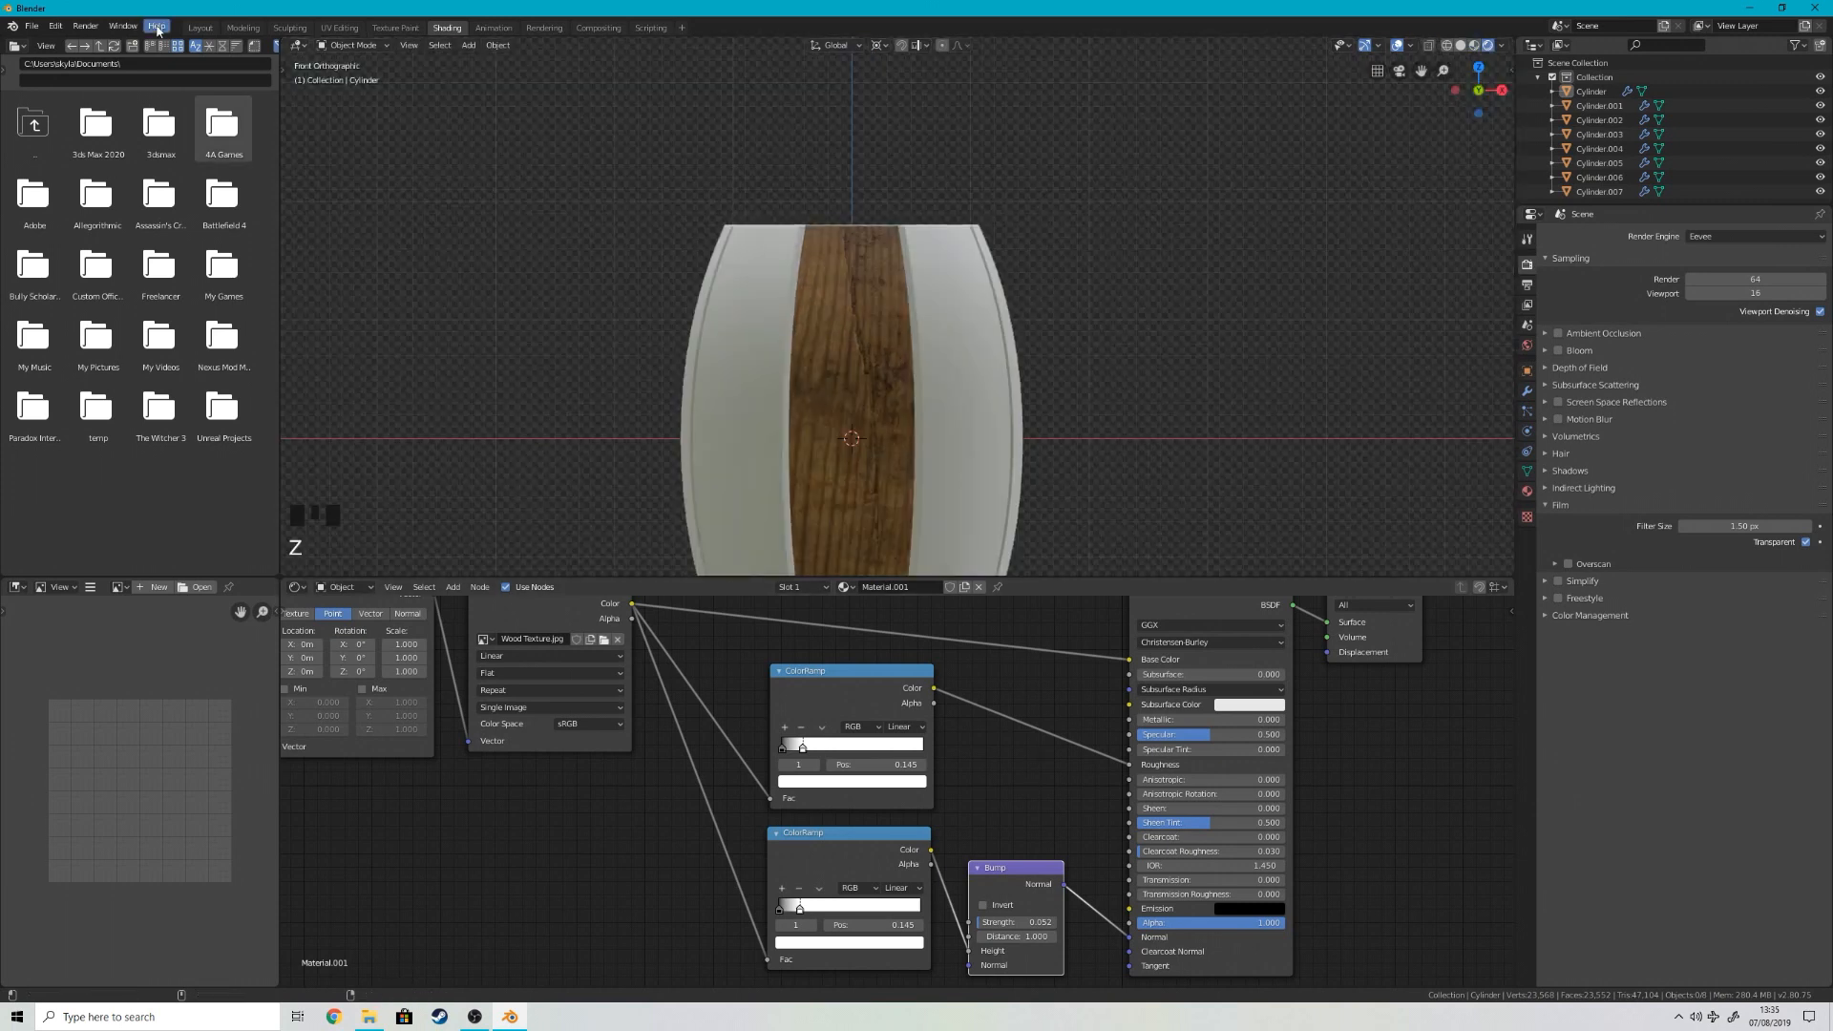
# Step: Switch to the UV Editing workspace and display the barrel in Object Mode with rendered shading, with the wooden stave selected
pyautogui.click(201, 27)
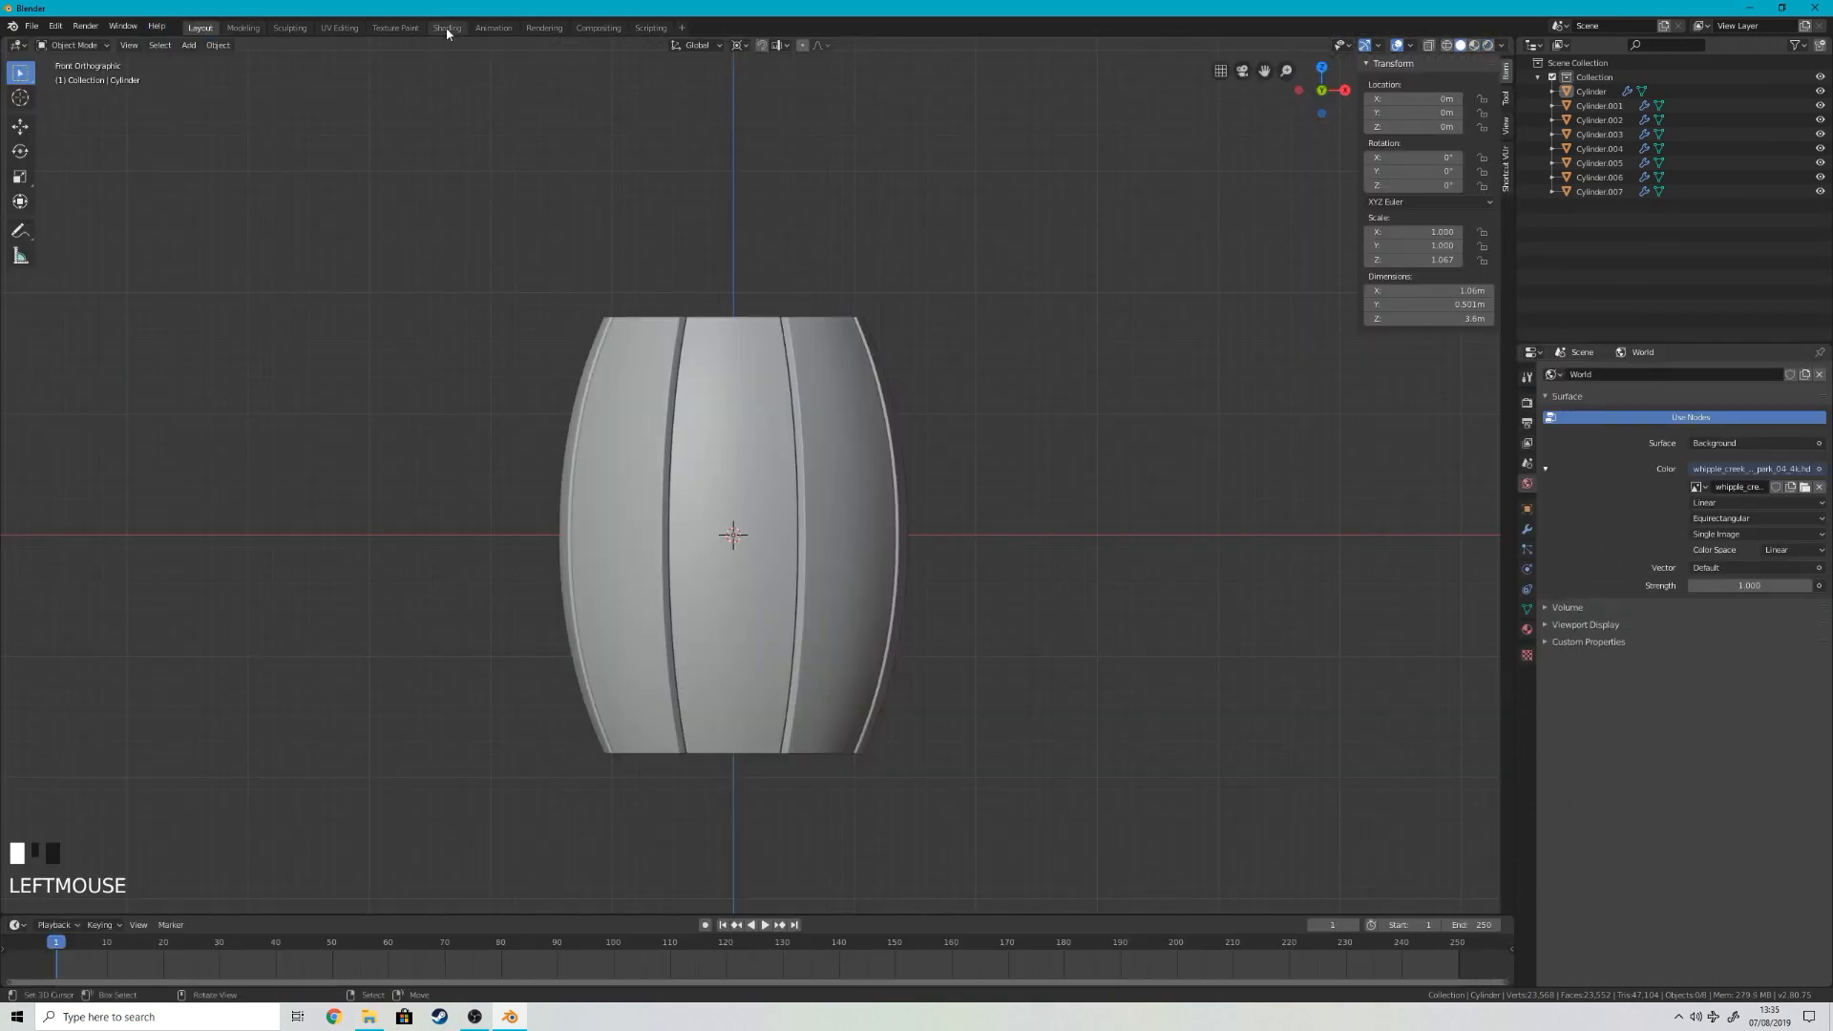
pyautogui.click(340, 28)
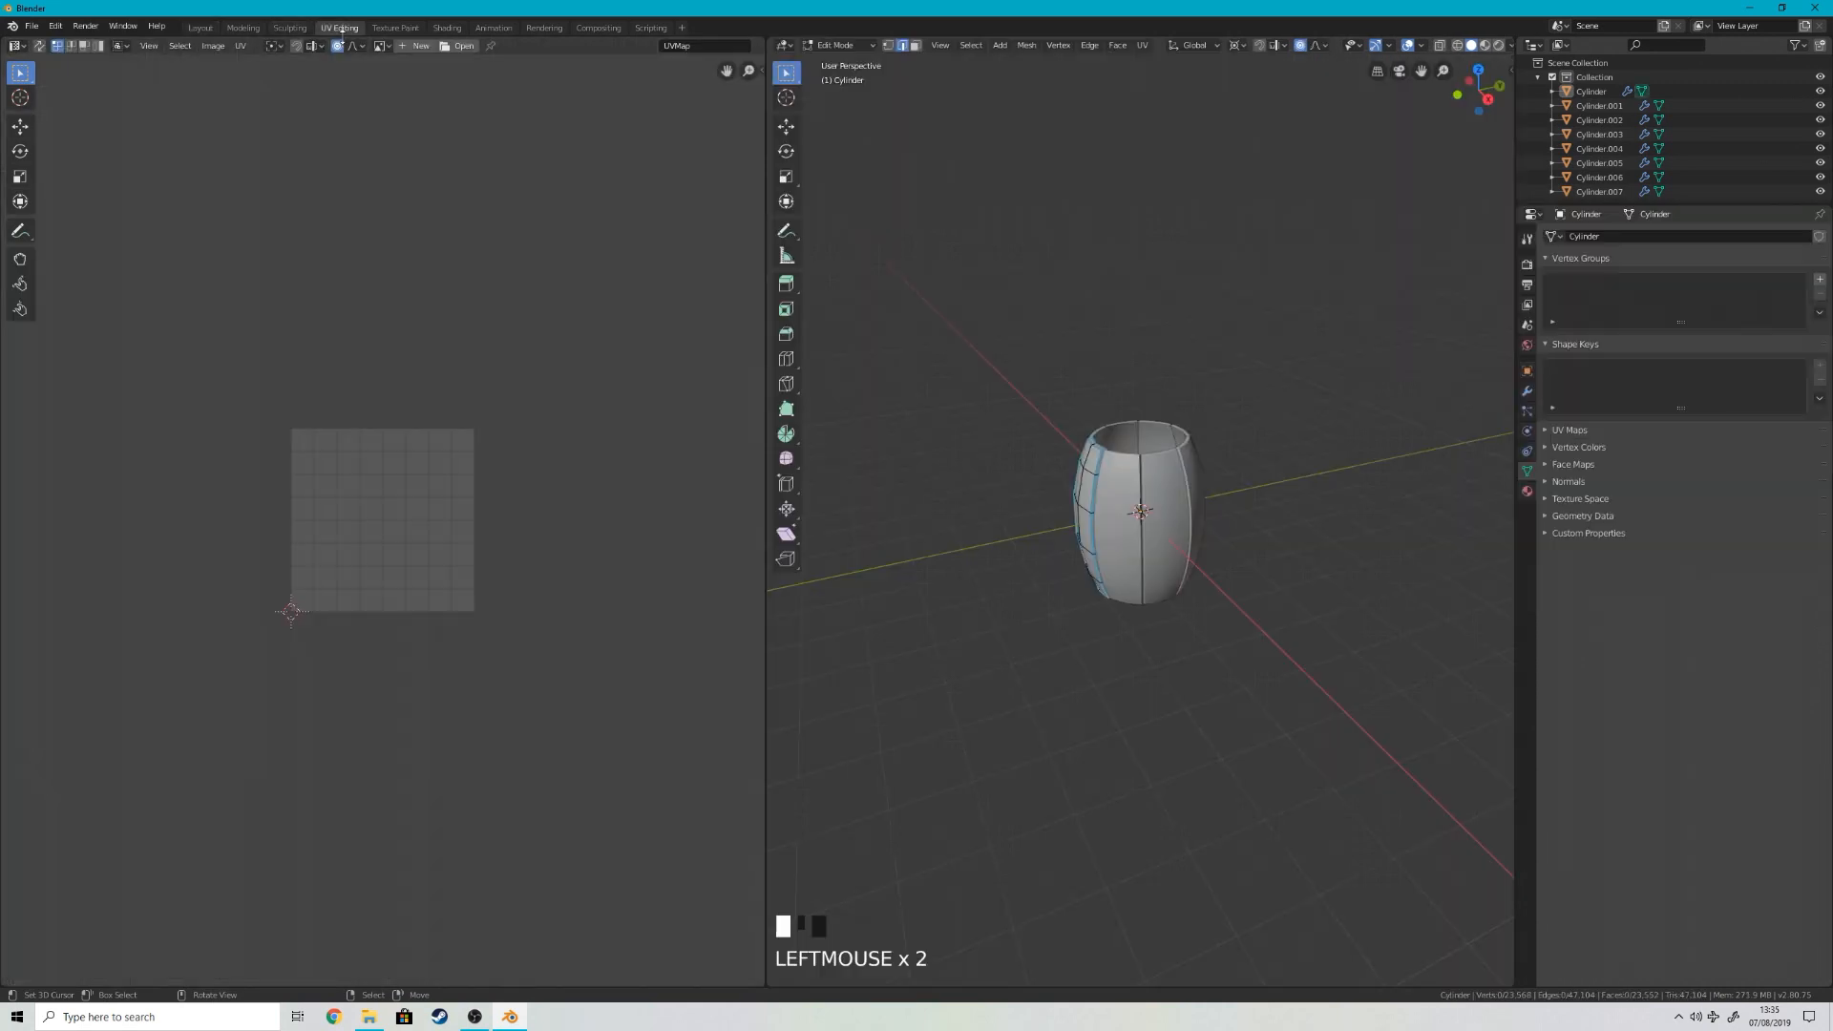
pyautogui.press('KP_1')
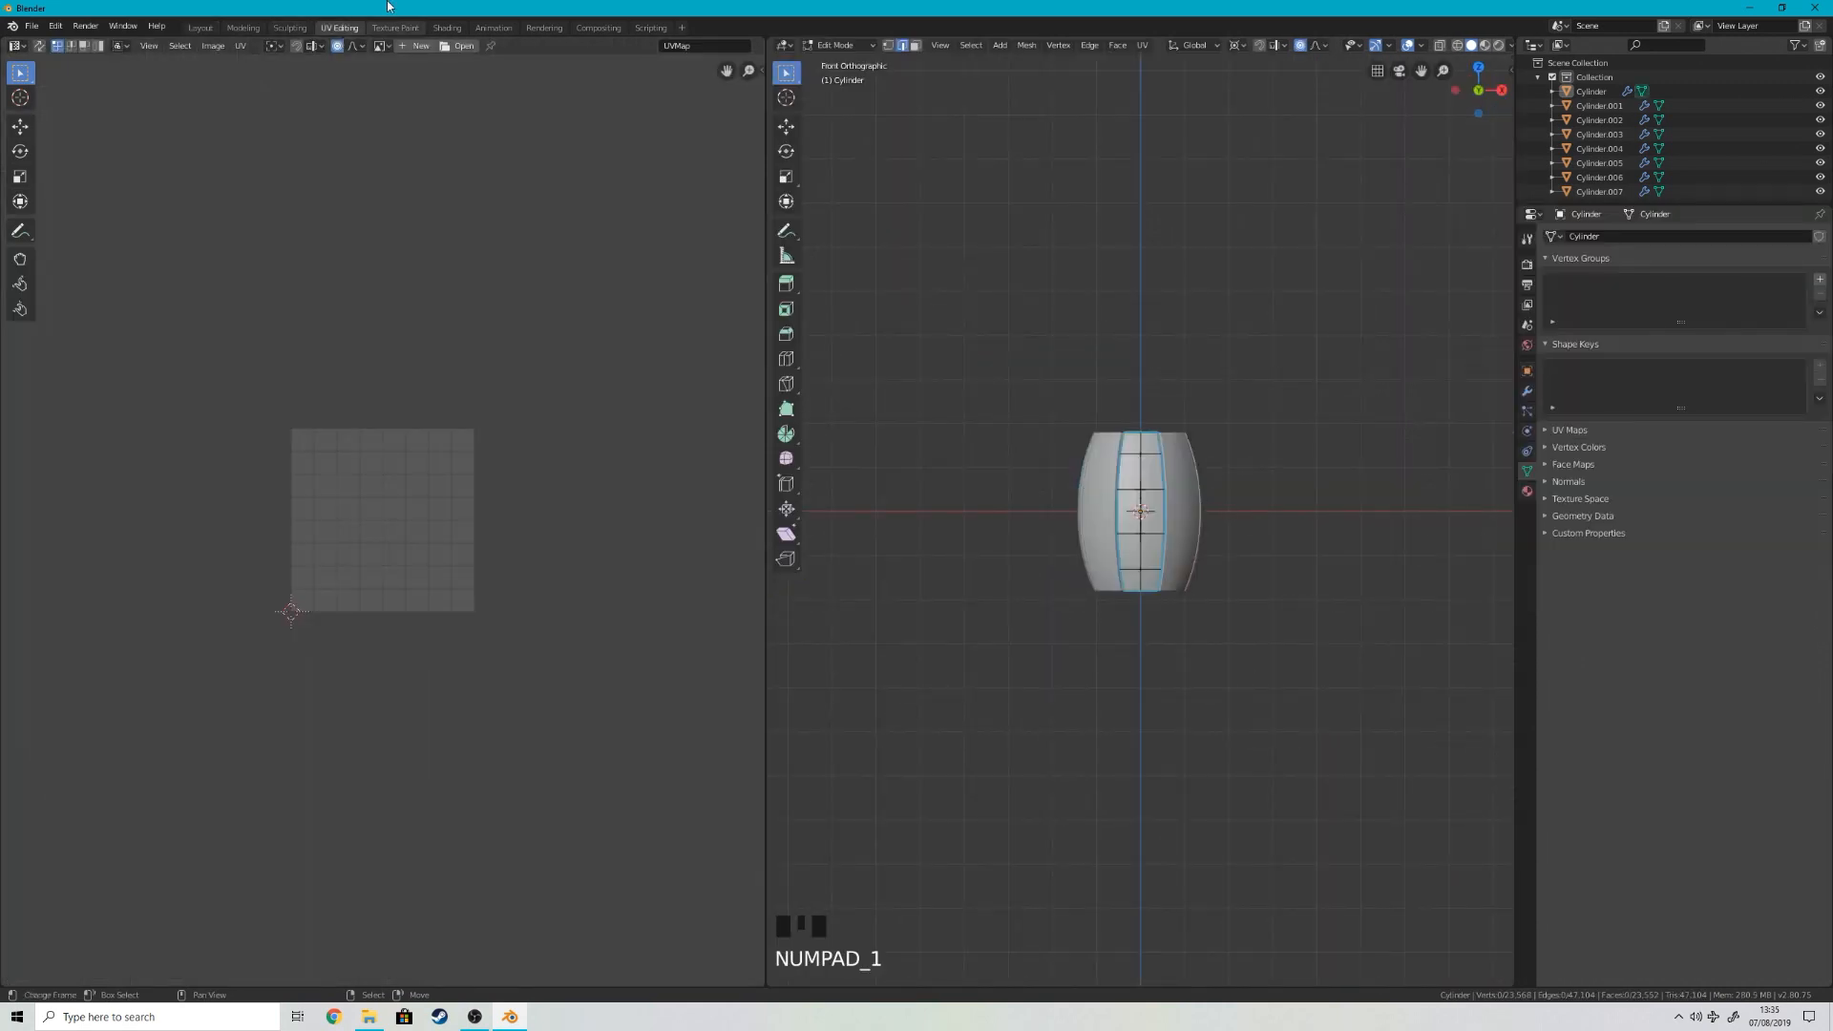
pyautogui.scroll(6, 1333, 518)
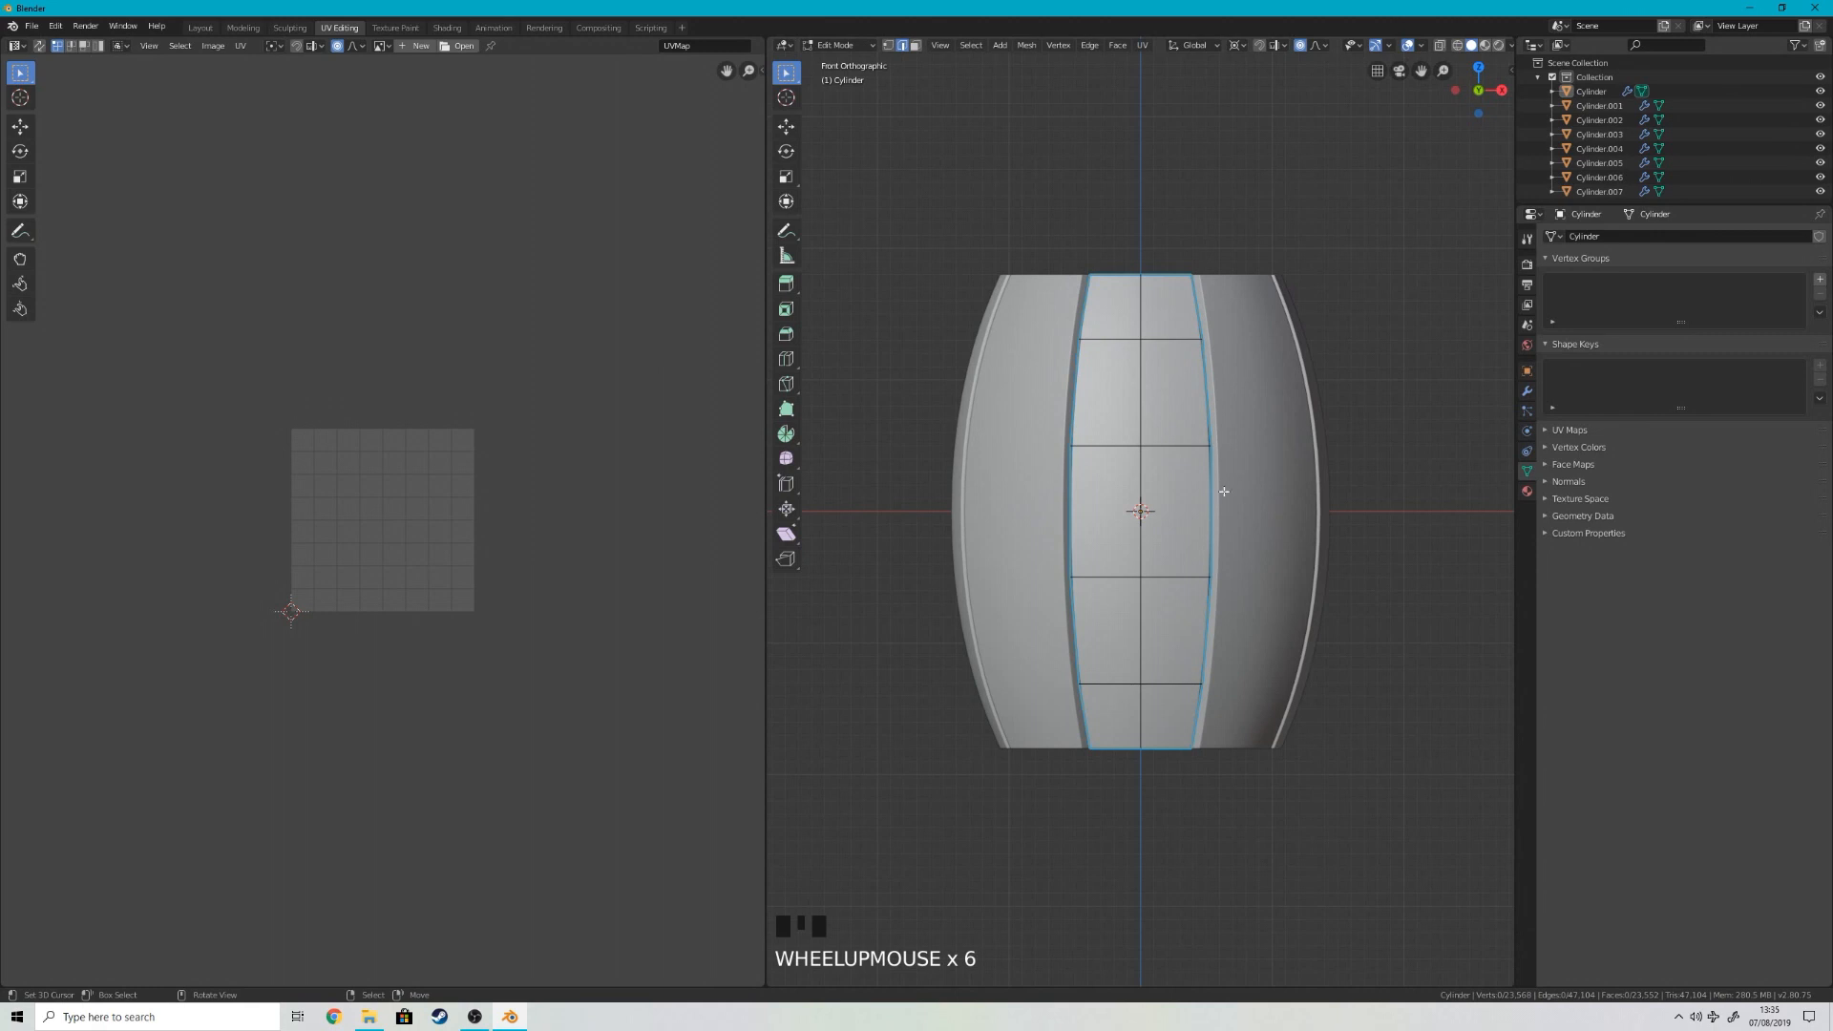
pyautogui.moveTo(1187, 351); pyautogui.dragTo(1230, 371, button='middle')
pyautogui.press('Tab')
pyautogui.rightClick(1226, 375)
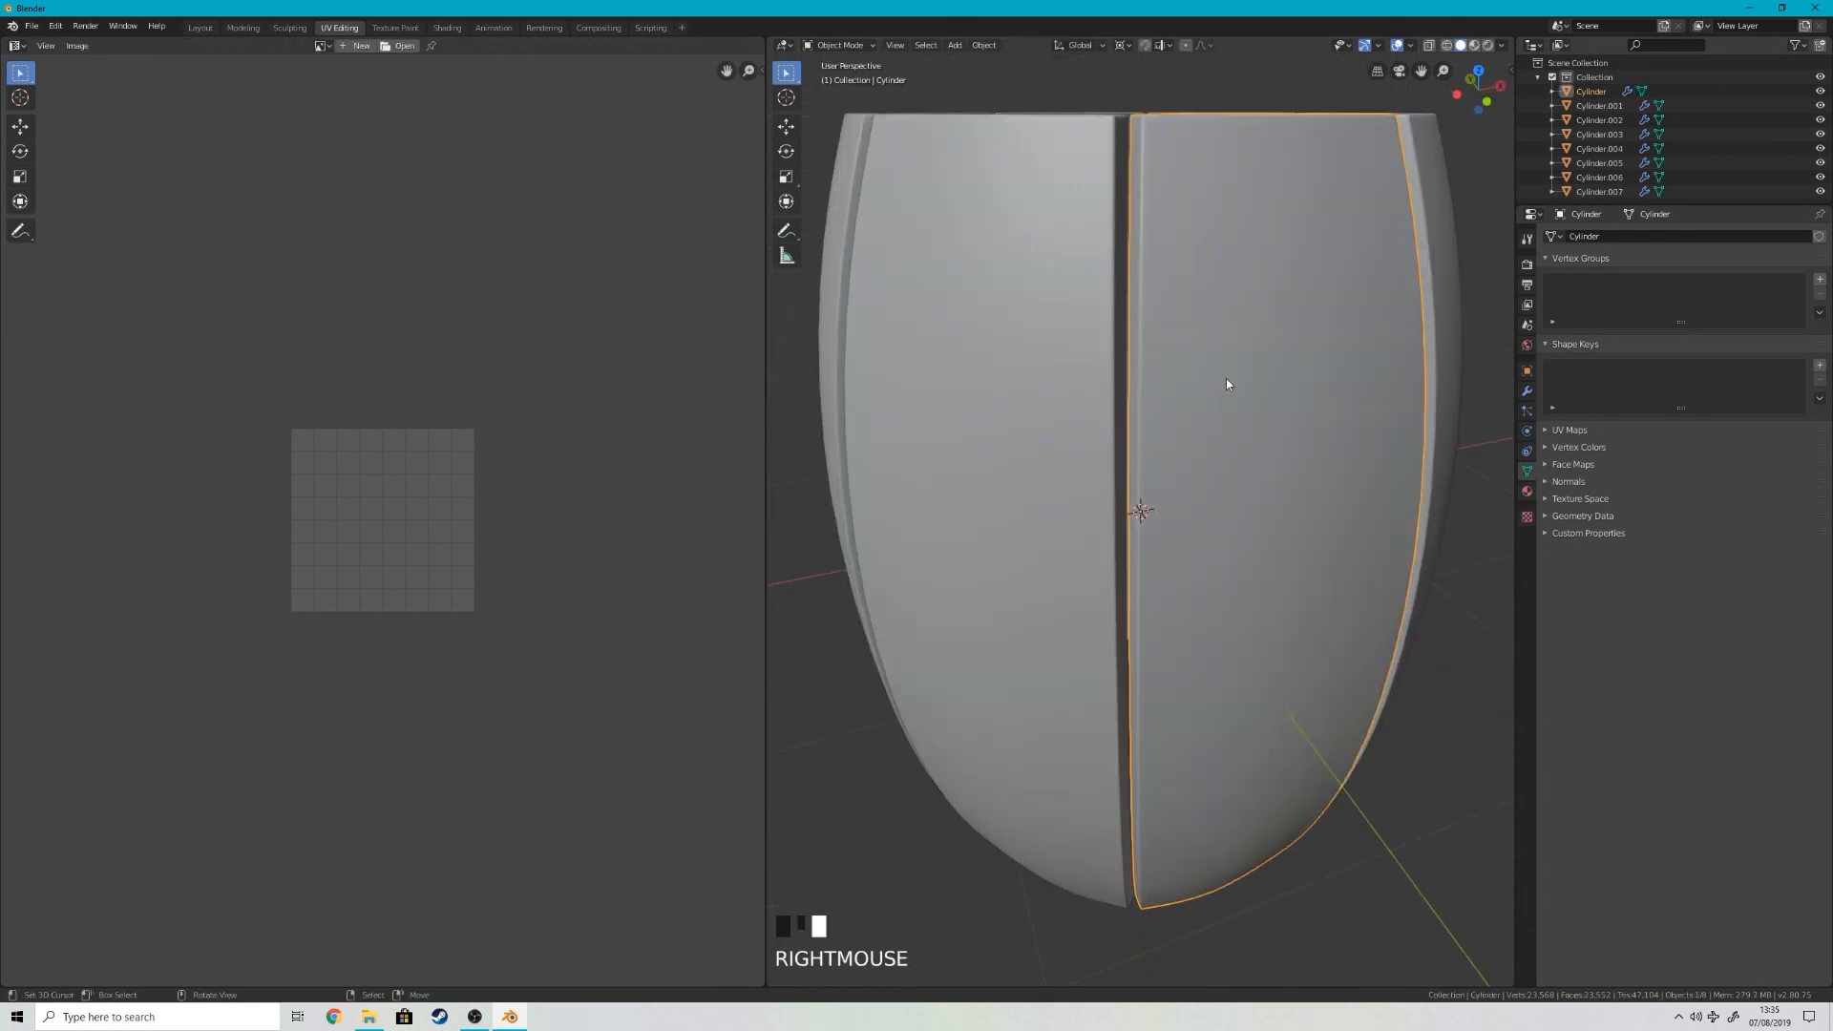
pyautogui.press('z')
pyautogui.click(1276, 227)
pyautogui.scroll(-3, 1274, 229)
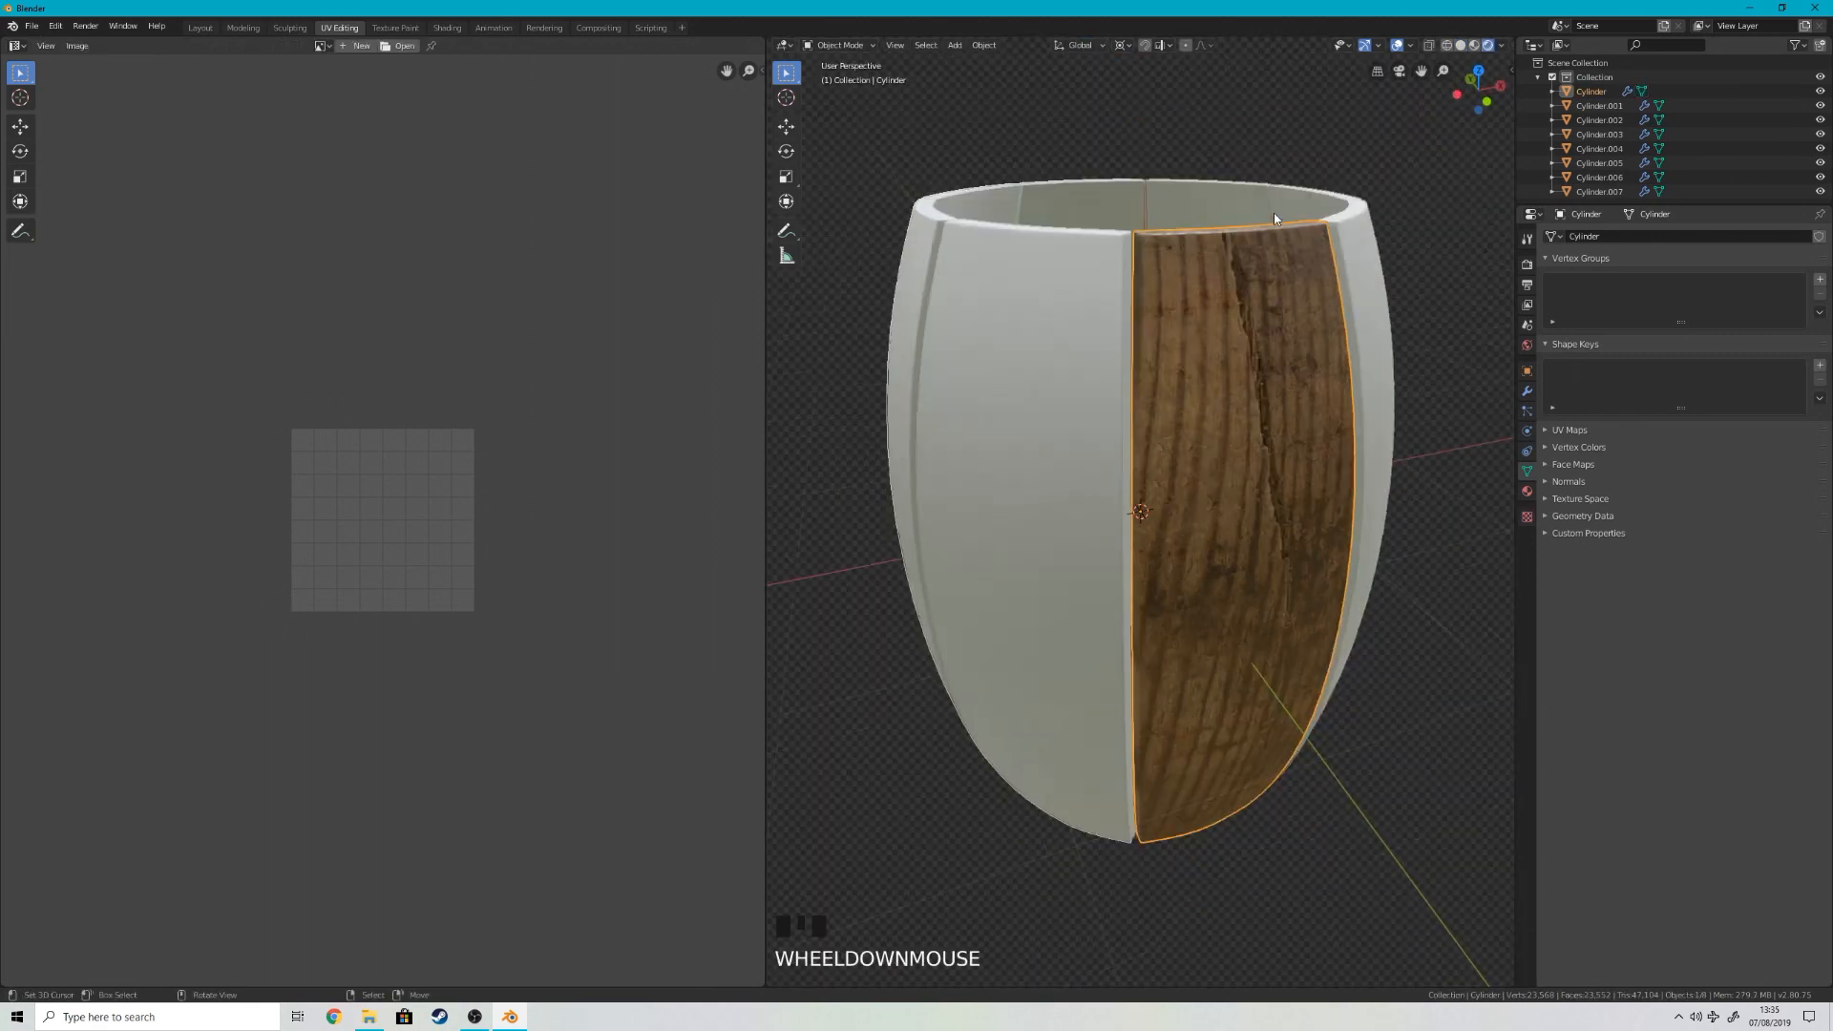
pyautogui.moveTo(1237, 388); pyautogui.dragTo(1194, 367, button='middle')
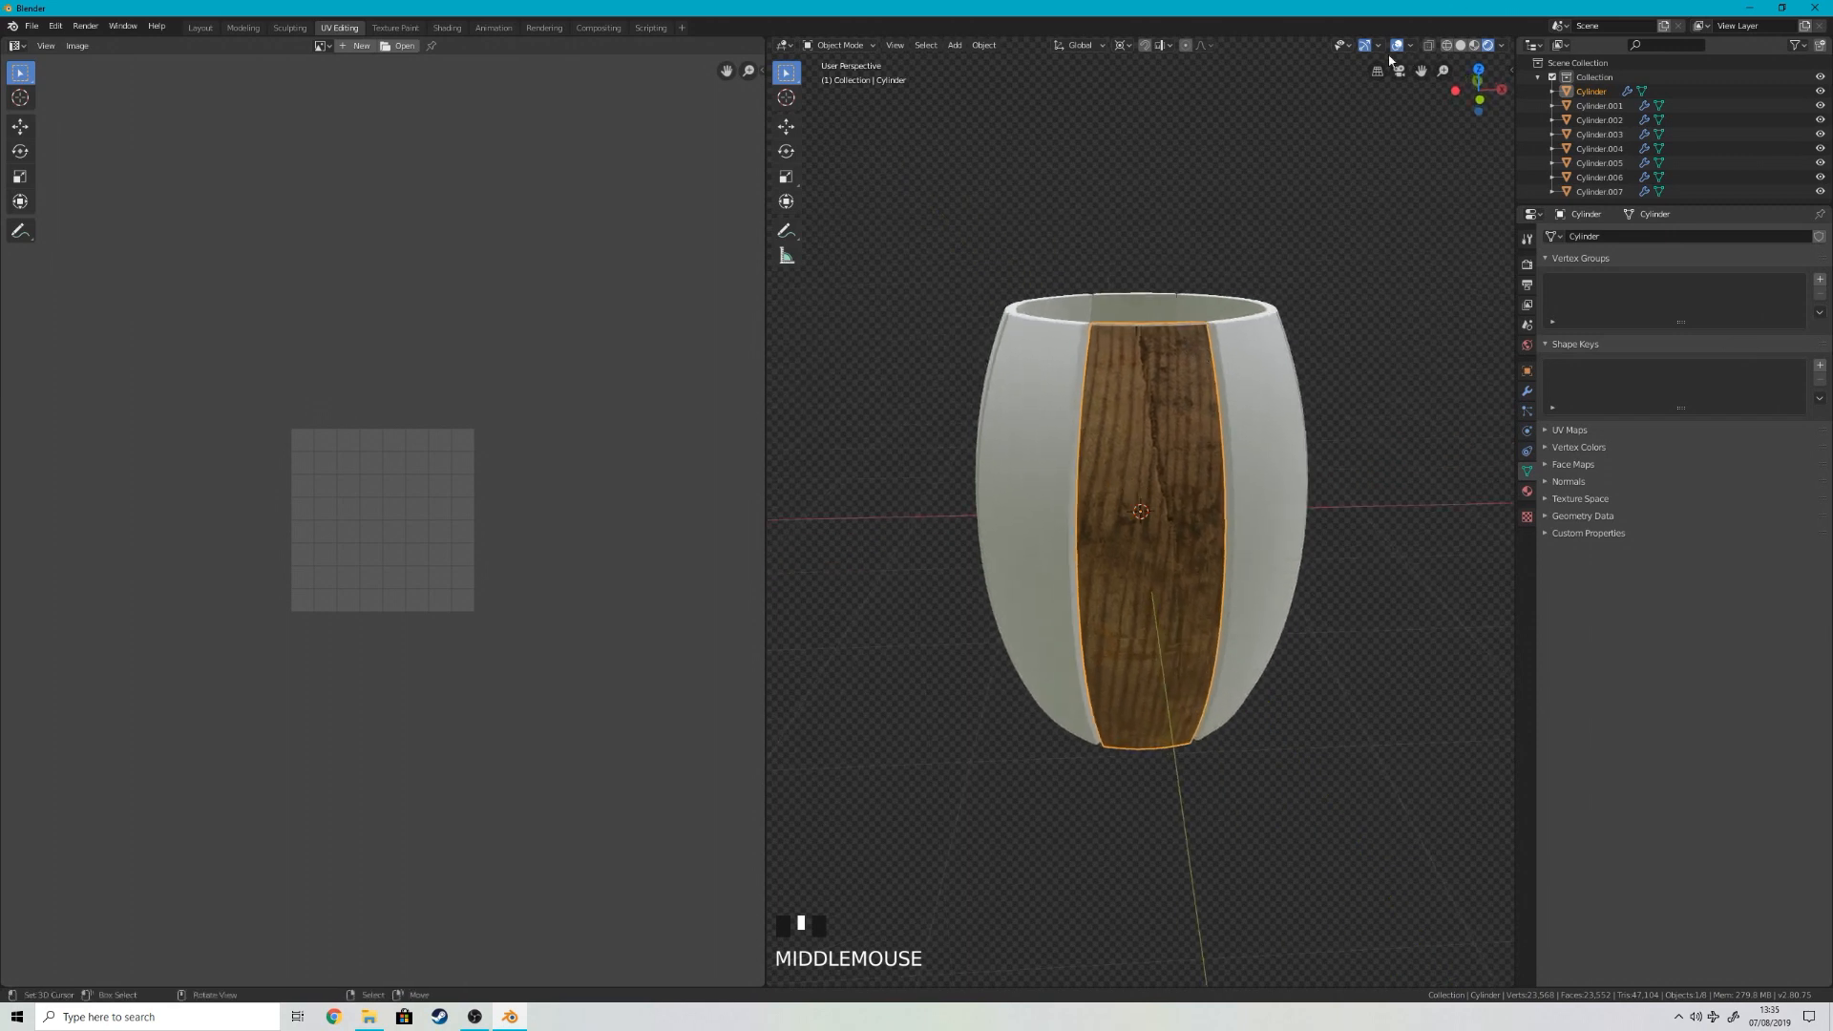
# Step: Unwrap the wooden stave's entire mesh with the standard Unwrap and view its UVs over the wood texture
pyautogui.press('Tab')
pyautogui.press('a')
pyautogui.press('u')
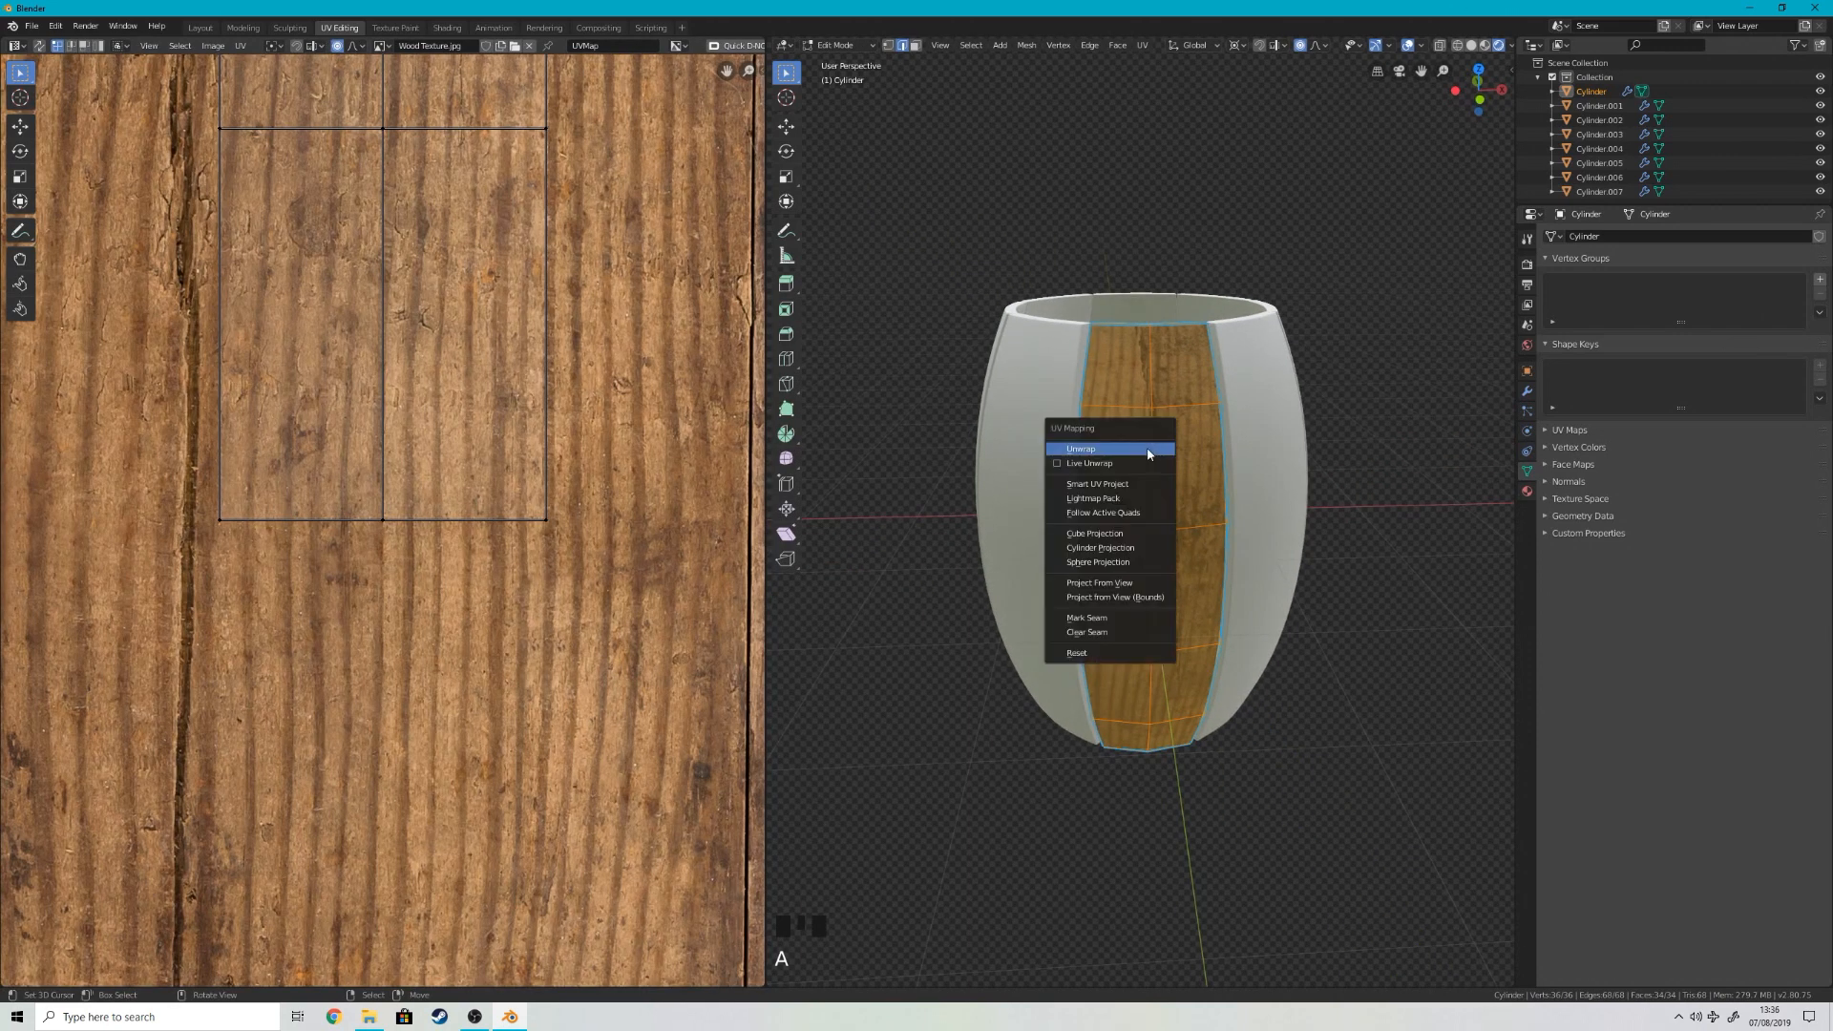
pyautogui.click(1149, 454)
pyautogui.scroll(-6, 1136, 497)
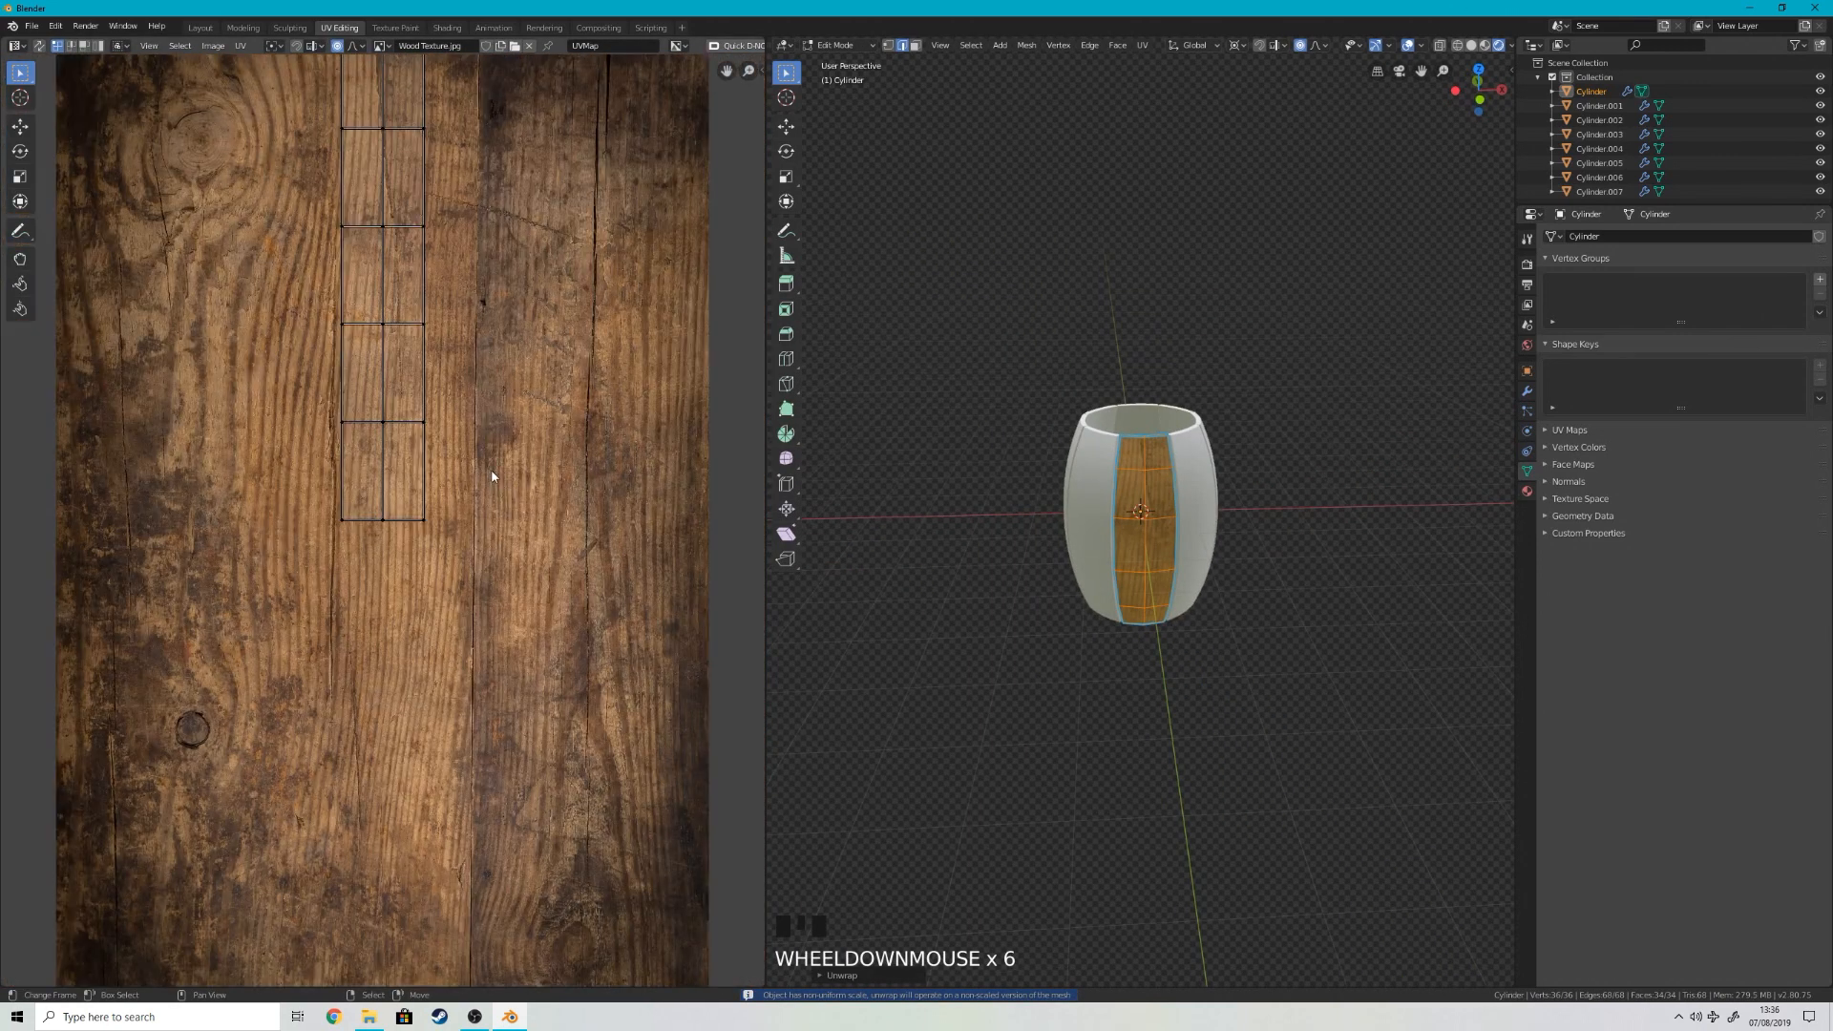
pyautogui.scroll(-4, 541, 518)
# Step: Check the UV layout of the plain stave beside the wooden one, and reselect the wooden stave
pyautogui.press('Tab')
pyautogui.click(1208, 473)
pyautogui.press('Tab')
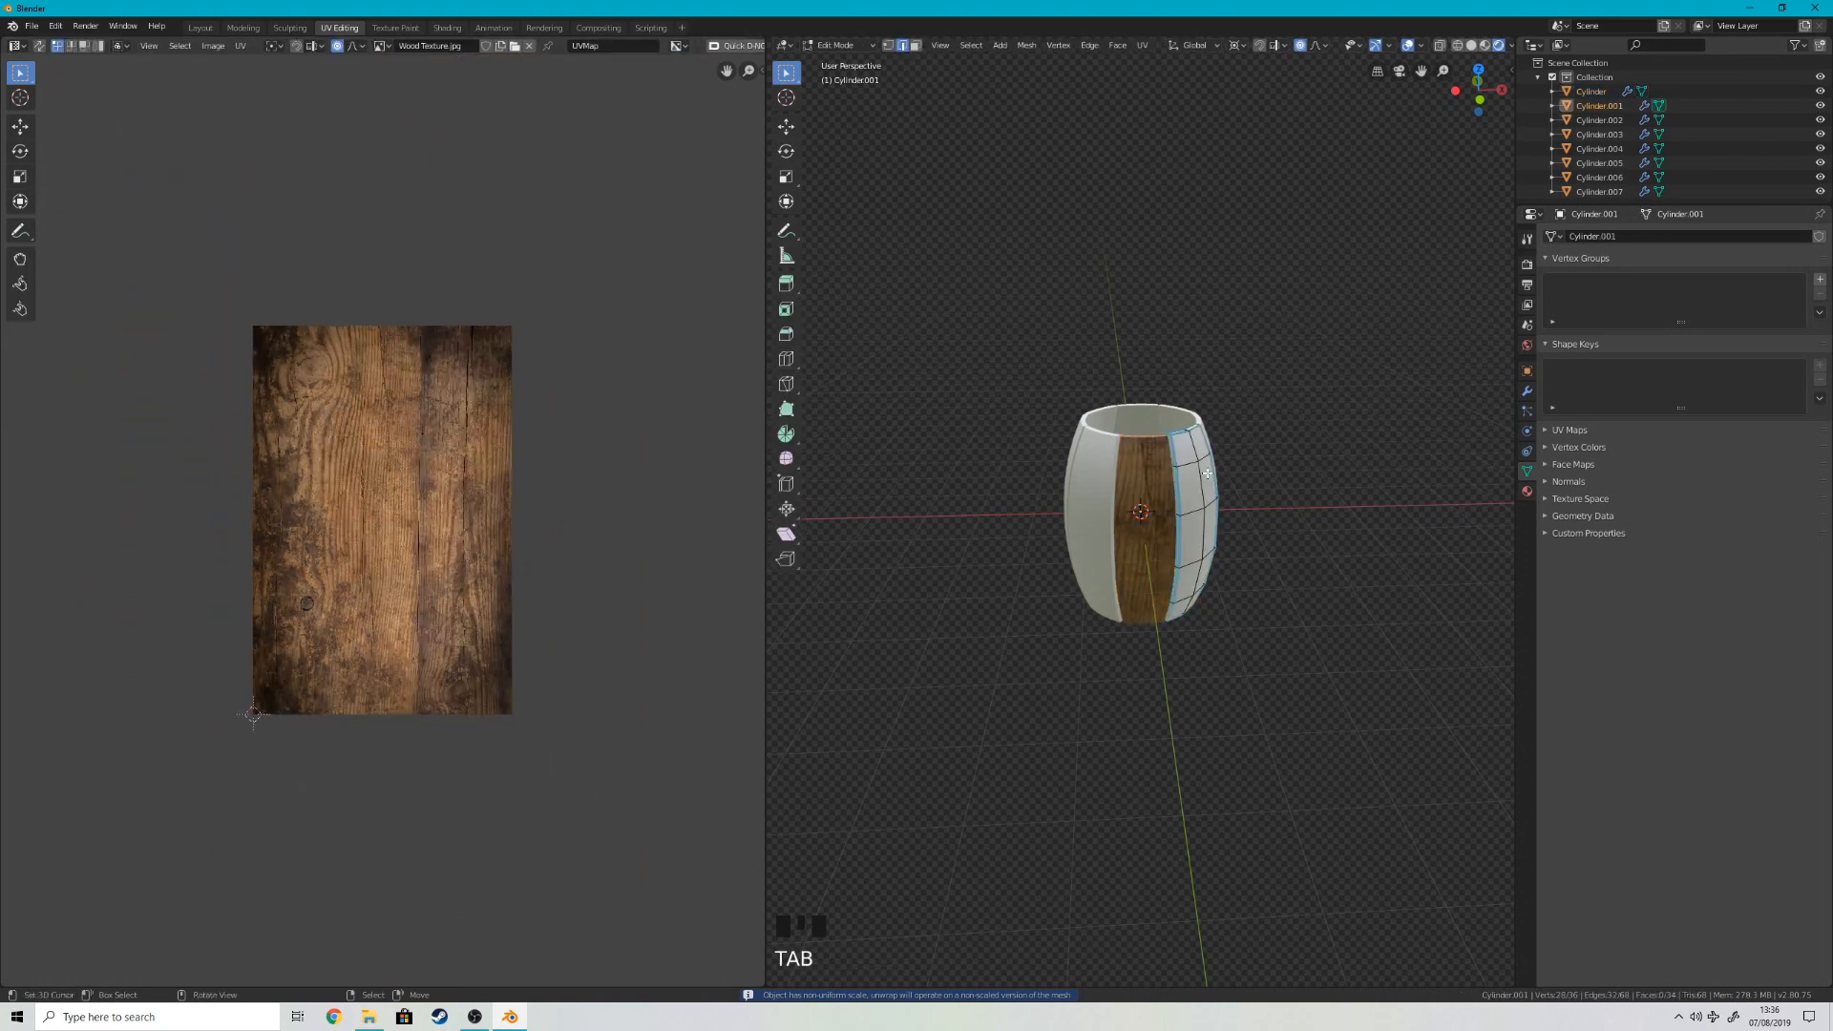
pyautogui.press('a')
pyautogui.scroll(15, 345, 569)
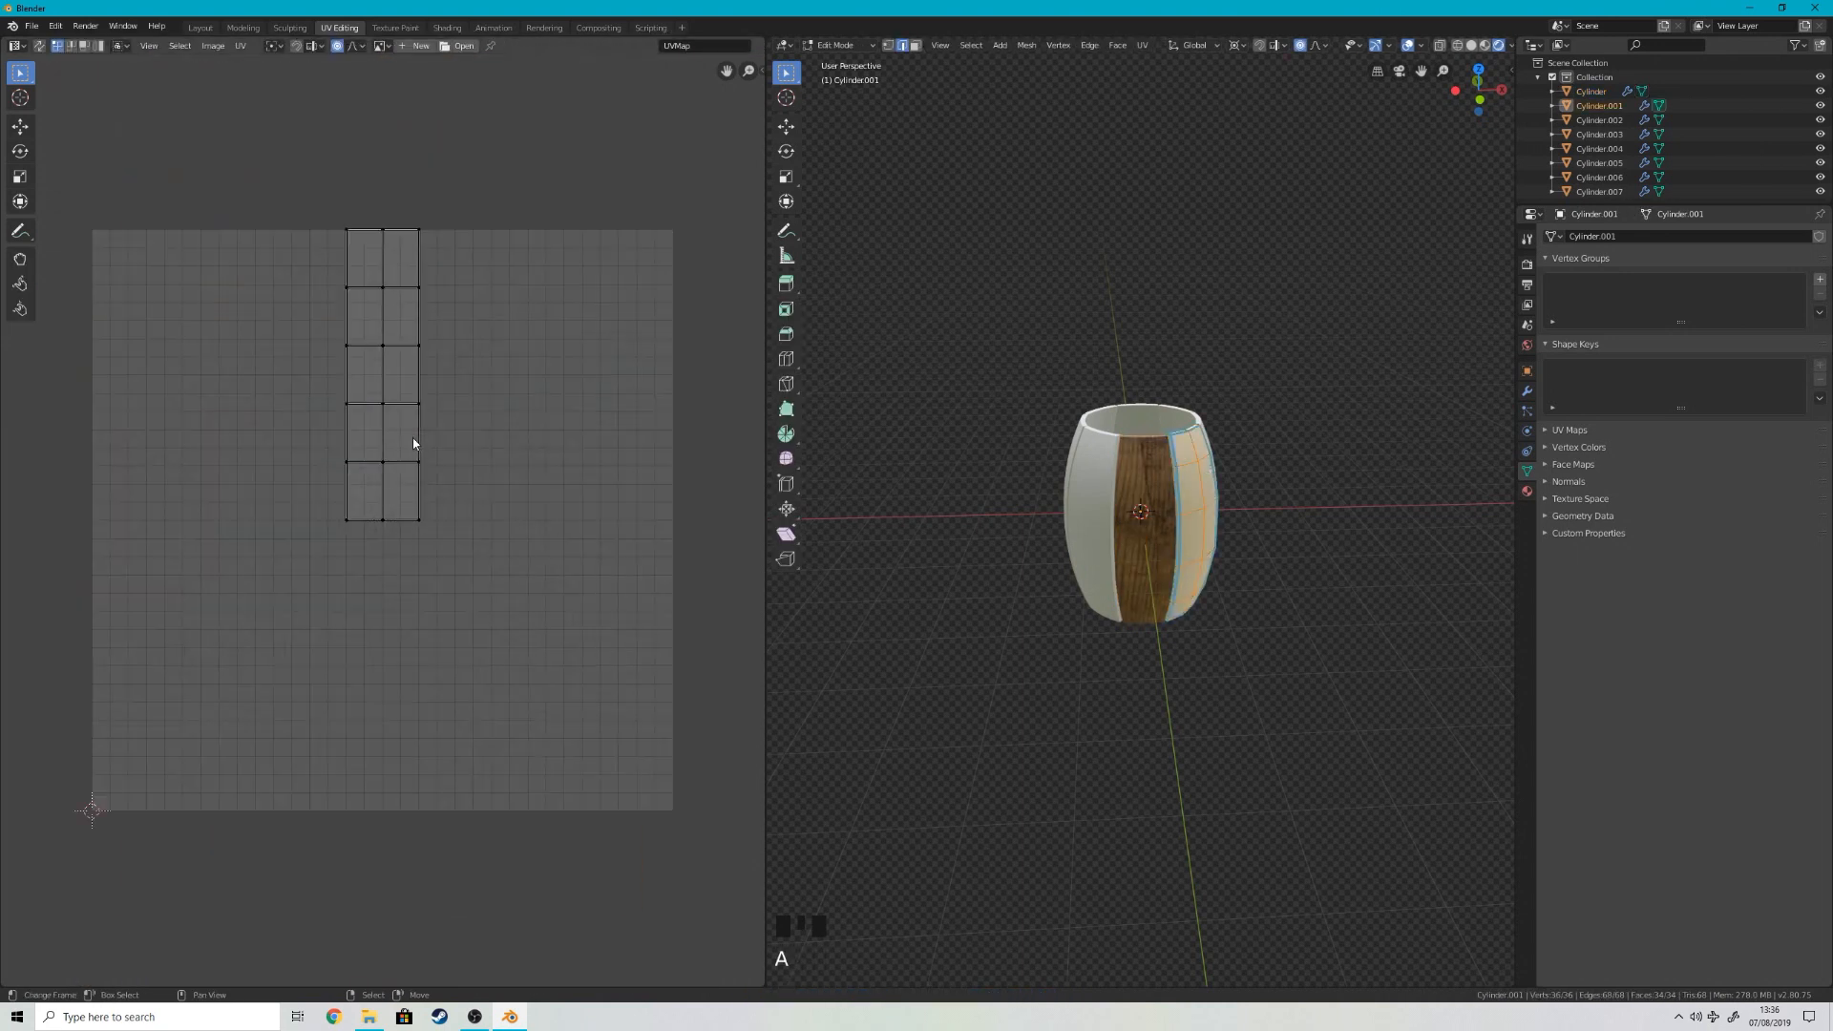
pyautogui.press('Tab')
pyautogui.rightClick(1131, 469)
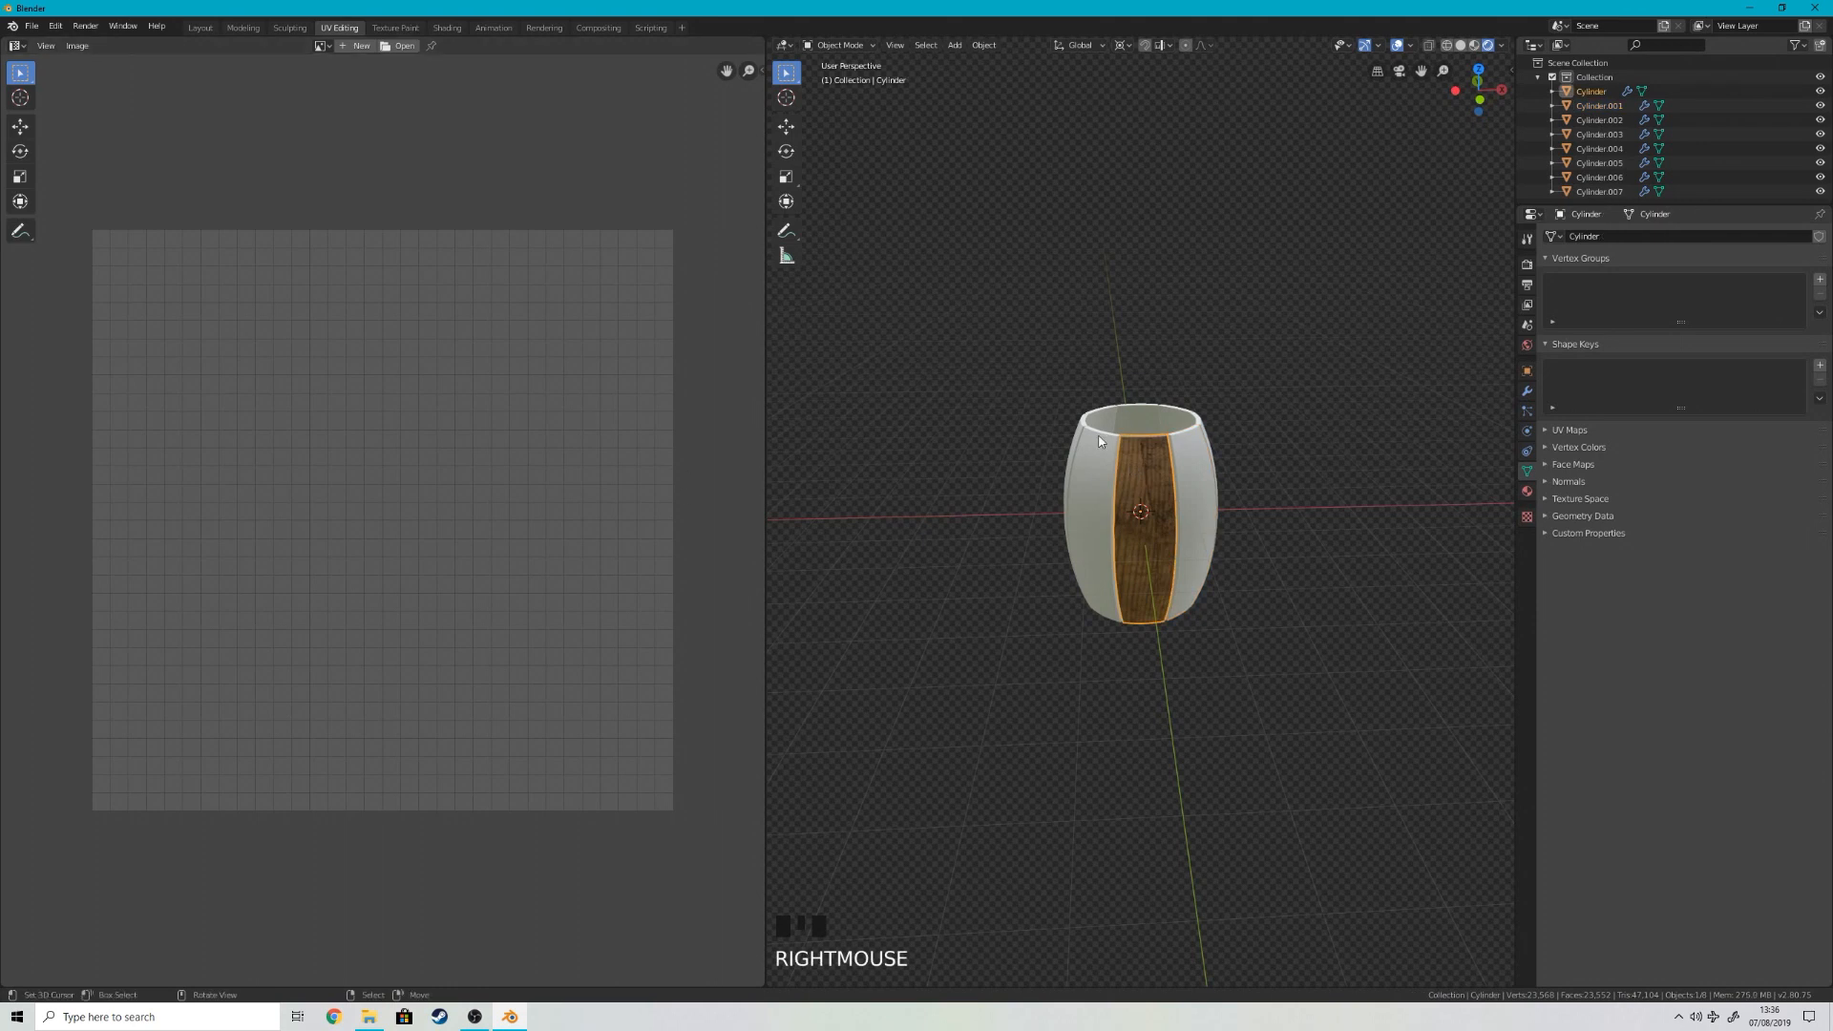
# Step: Move the wooden stave's face UV strip to the texture's left side and enlarge it to span nearly the full texture height
pyautogui.press('Tab')
pyautogui.scroll(3, 1099, 441)
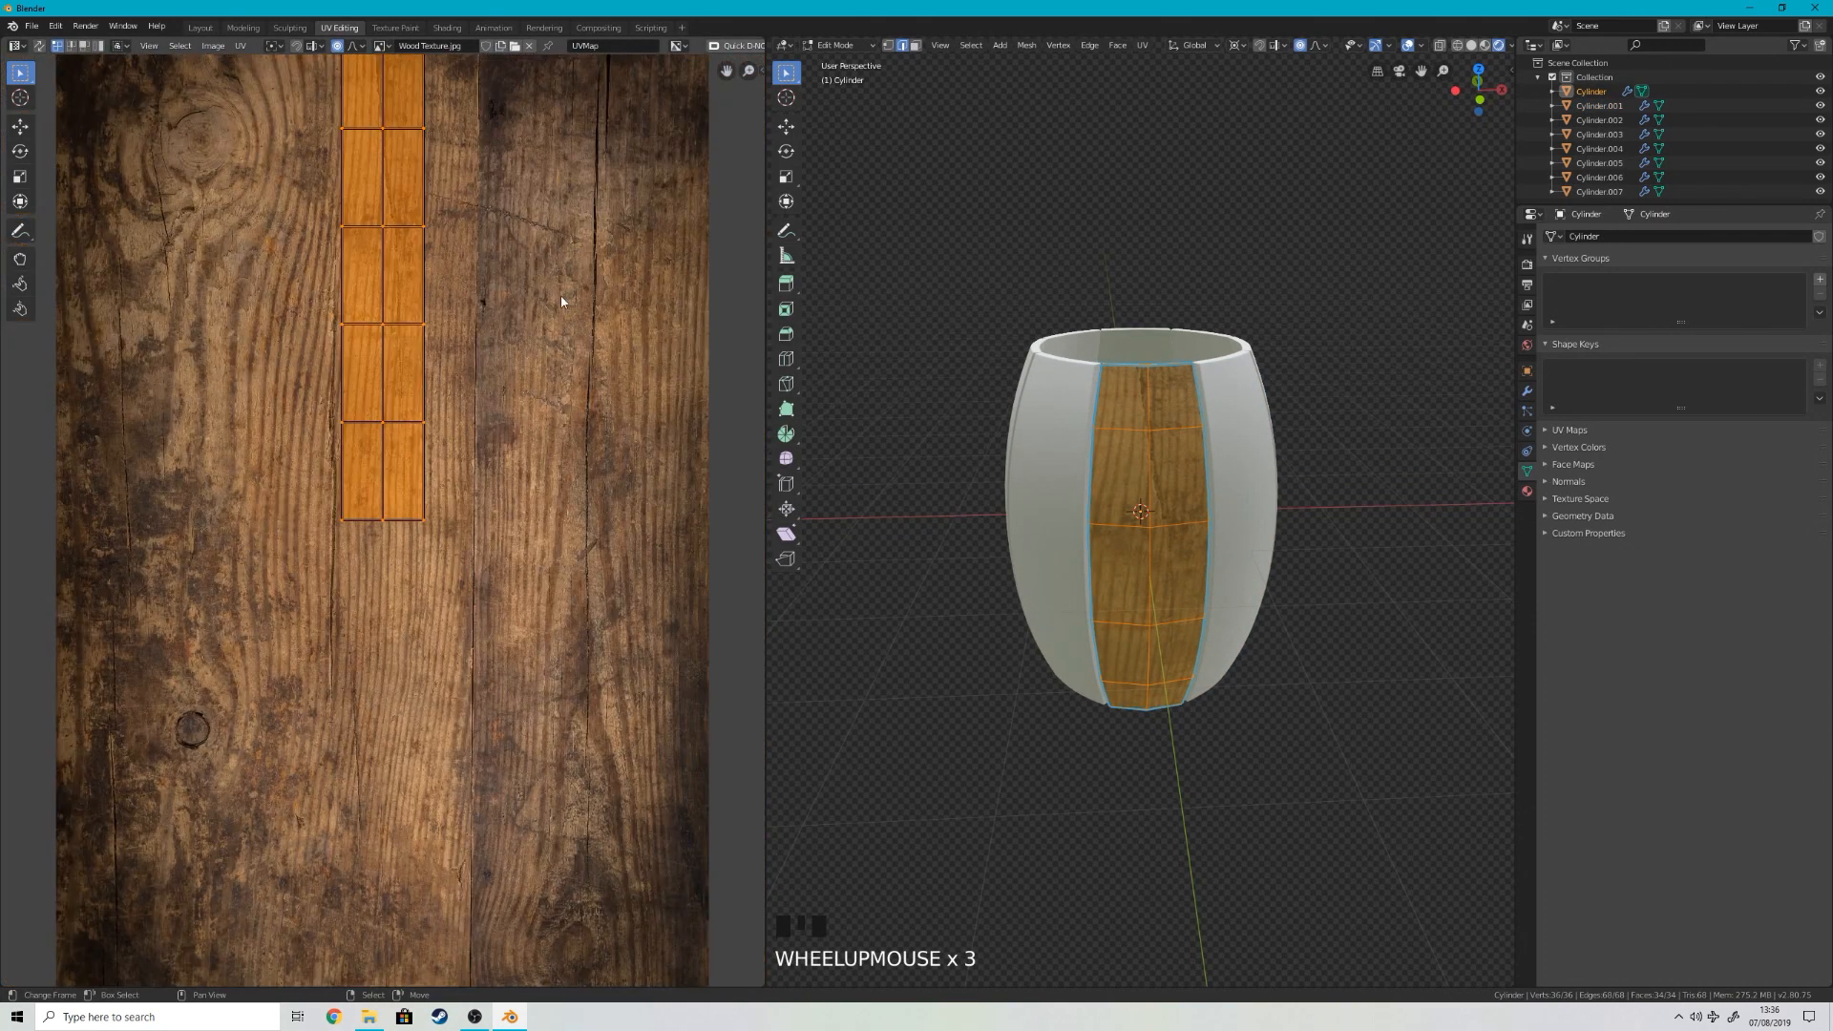
pyautogui.scroll(-5, 552, 335)
pyautogui.scroll(4, 445, 395)
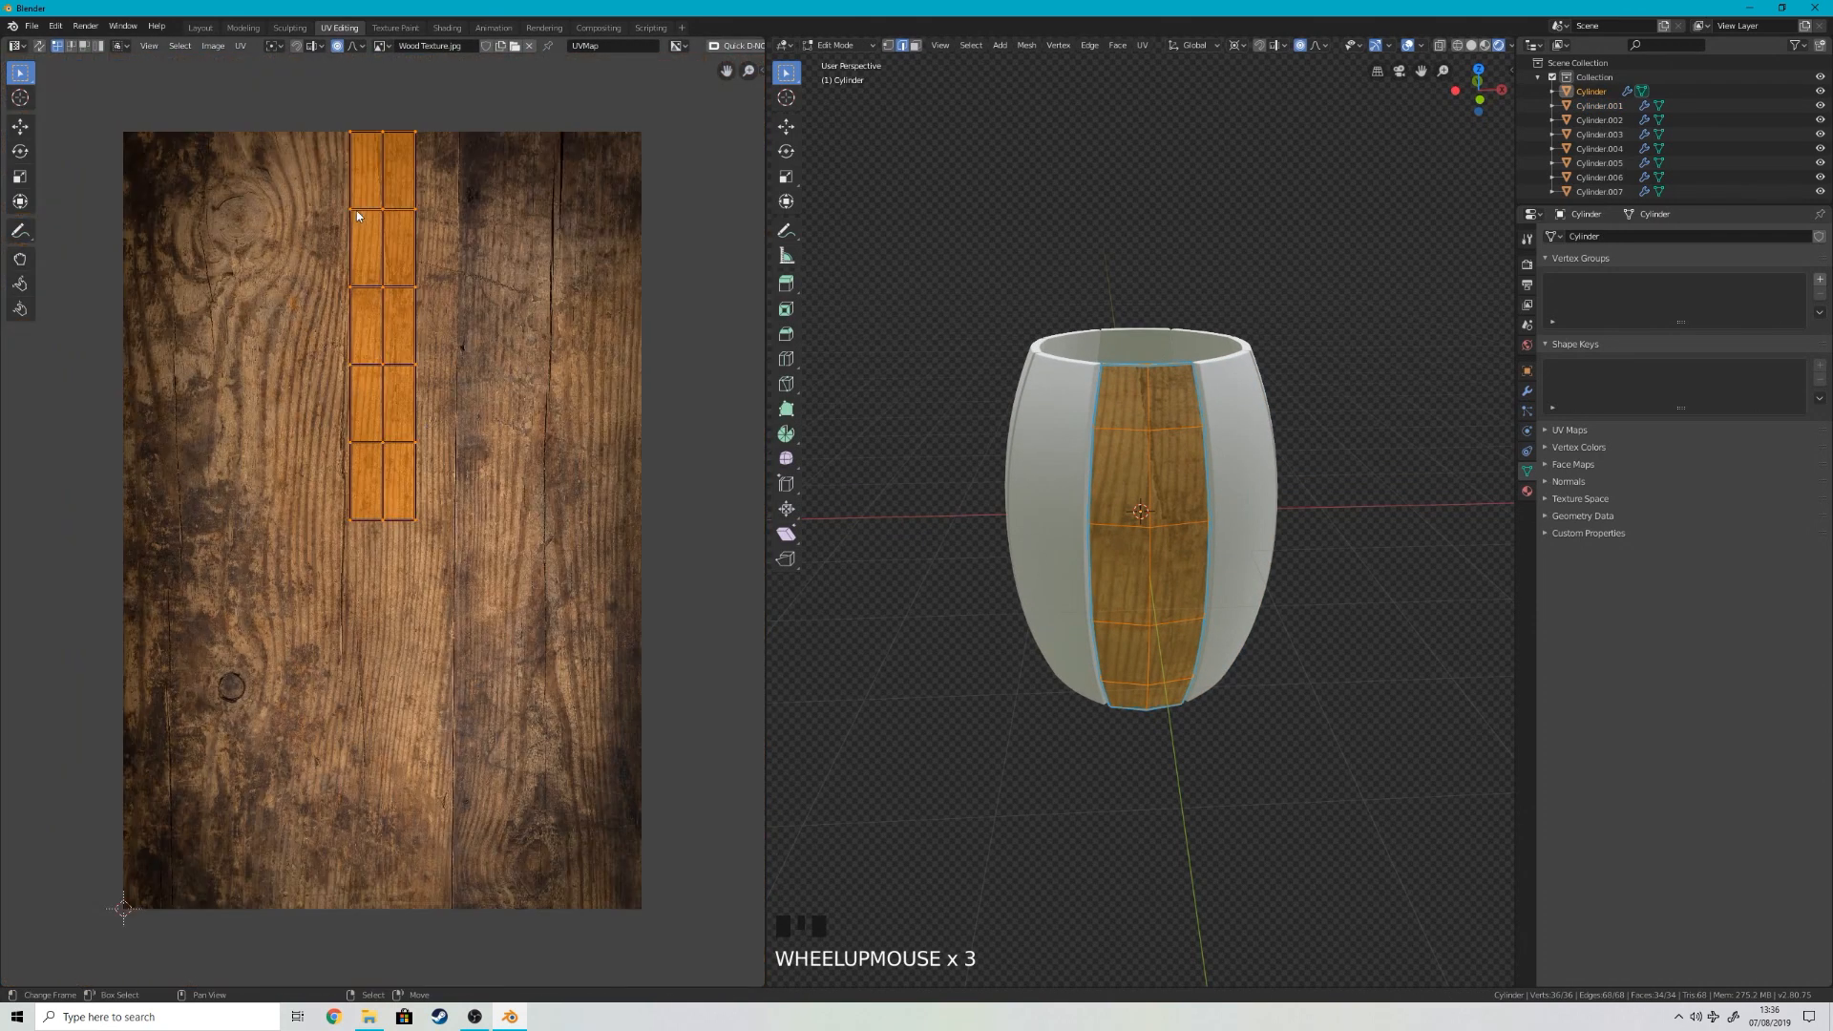
pyautogui.press('g')
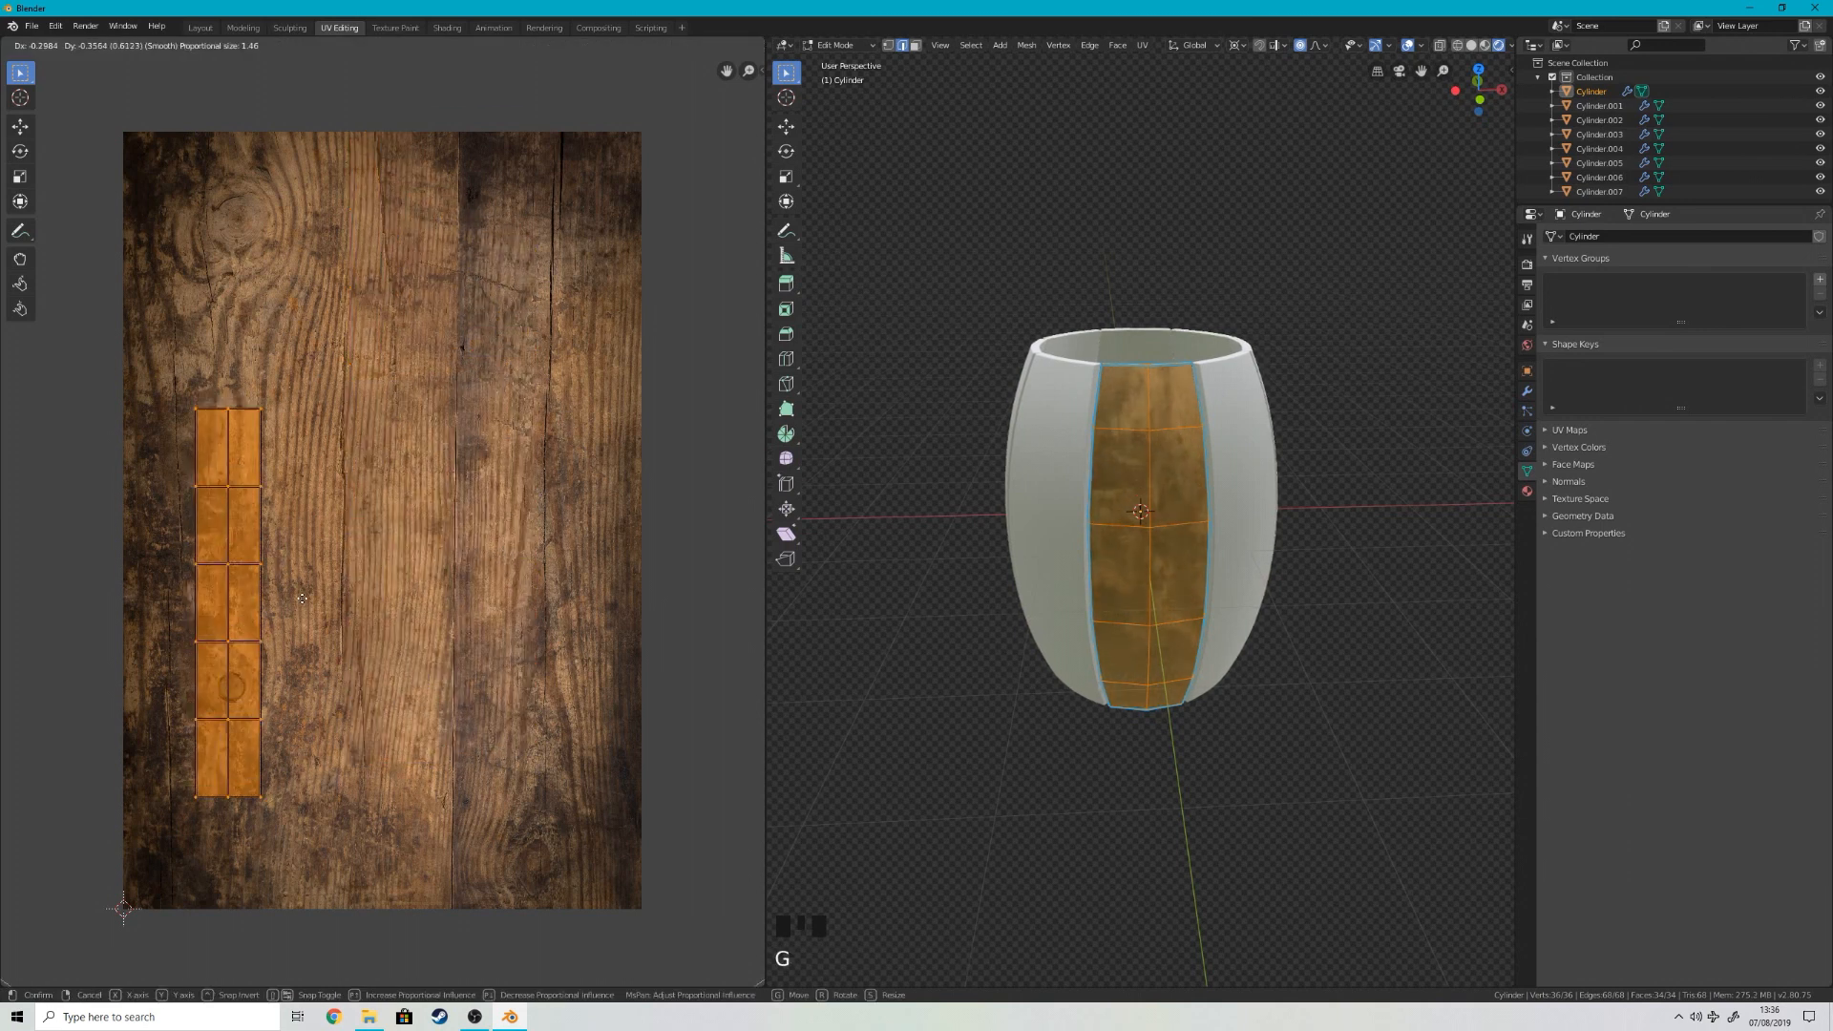
pyautogui.click(321, 529)
pyautogui.press('s')
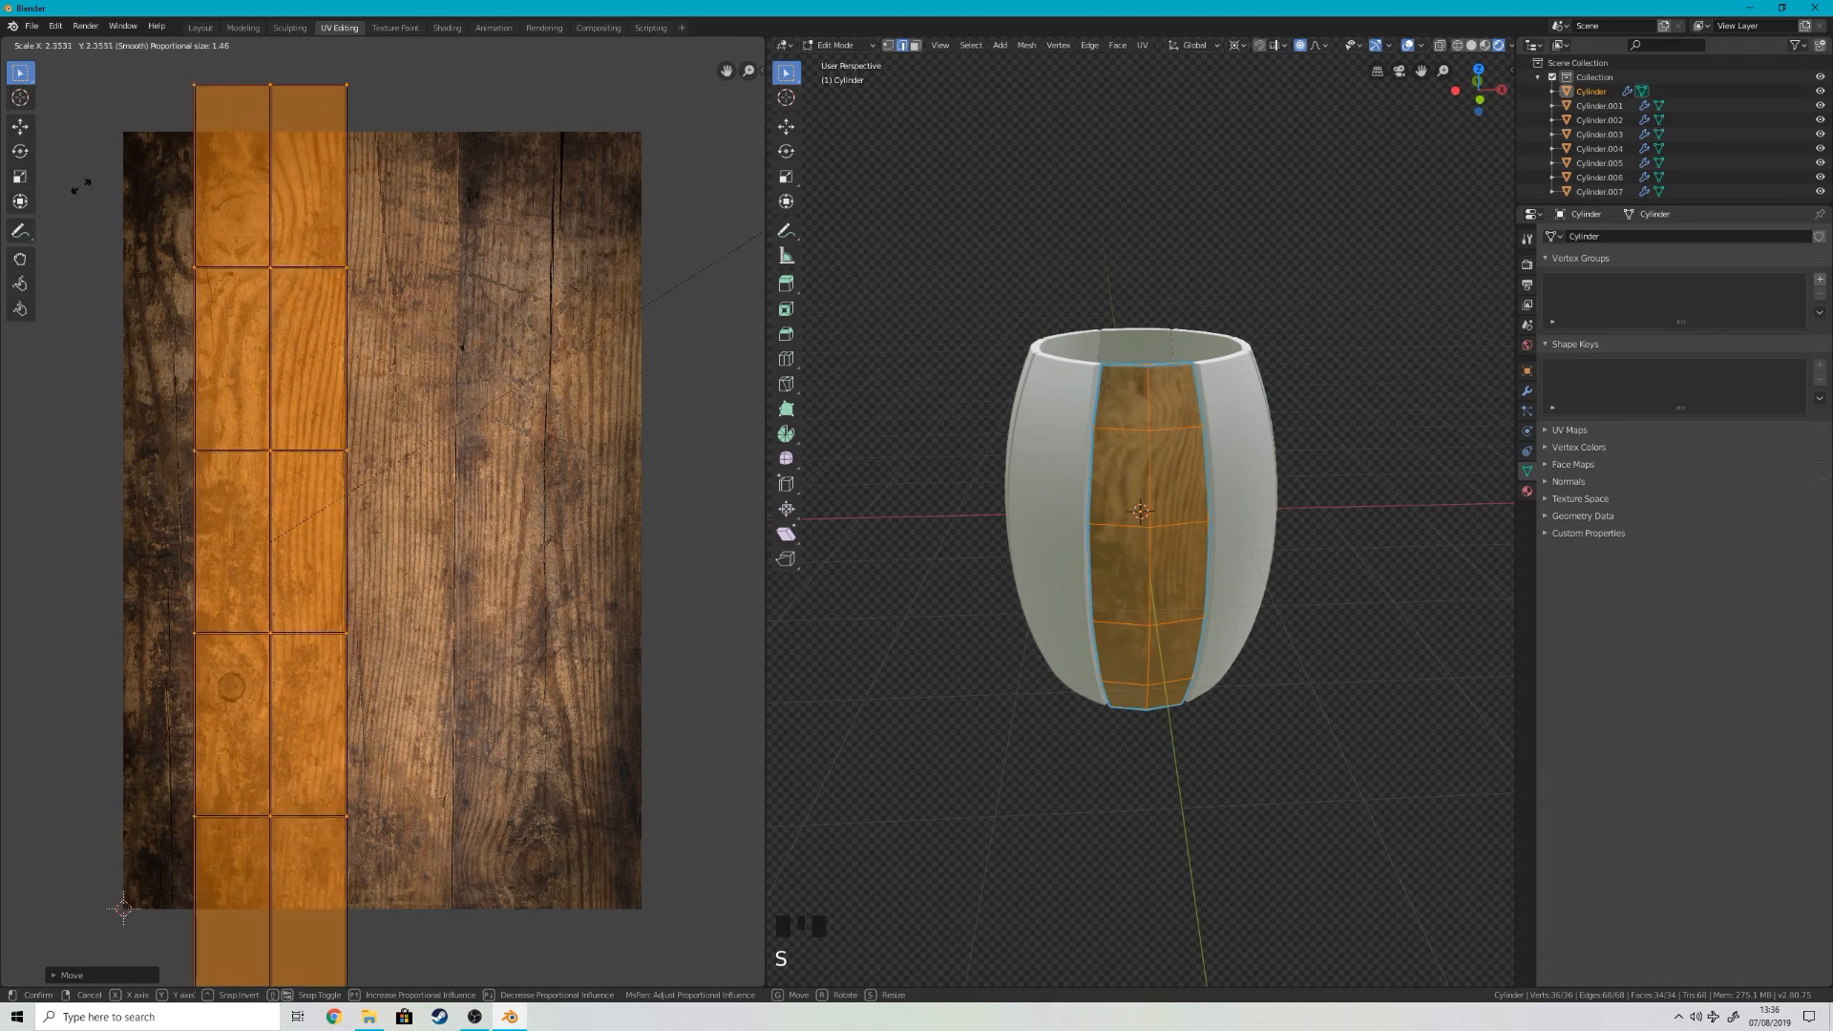
pyautogui.click(685, 301)
pyautogui.press('g')
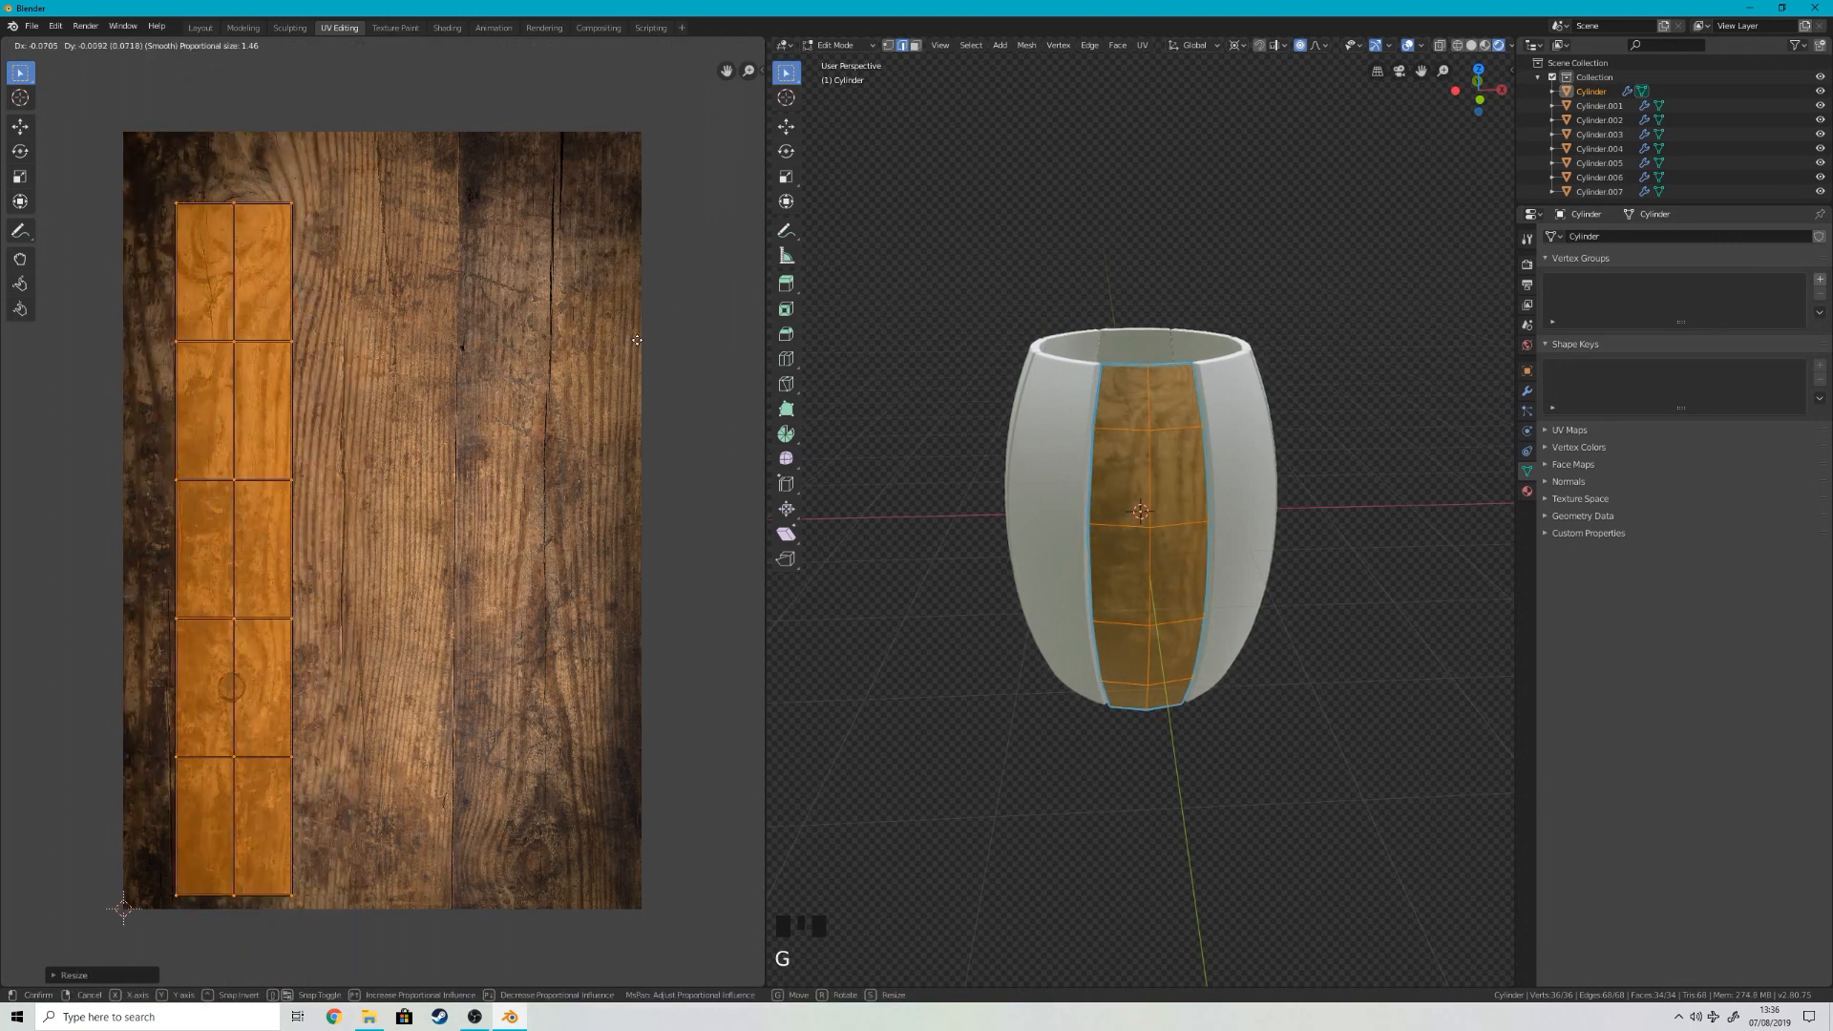
pyautogui.click(613, 586)
# Step: Try moving the UV strip partly below the wood texture, and inspect the stave's surface for the texture seam
pyautogui.press('Tab')
pyautogui.scroll(3, 1215, 626)
pyautogui.moveTo(1216, 625); pyautogui.dragTo(1248, 381, button='middle')
pyautogui.press('Tab')
pyautogui.scroll(-3, 360, 485)
pyautogui.press('g')
pyautogui.click(474, 627)
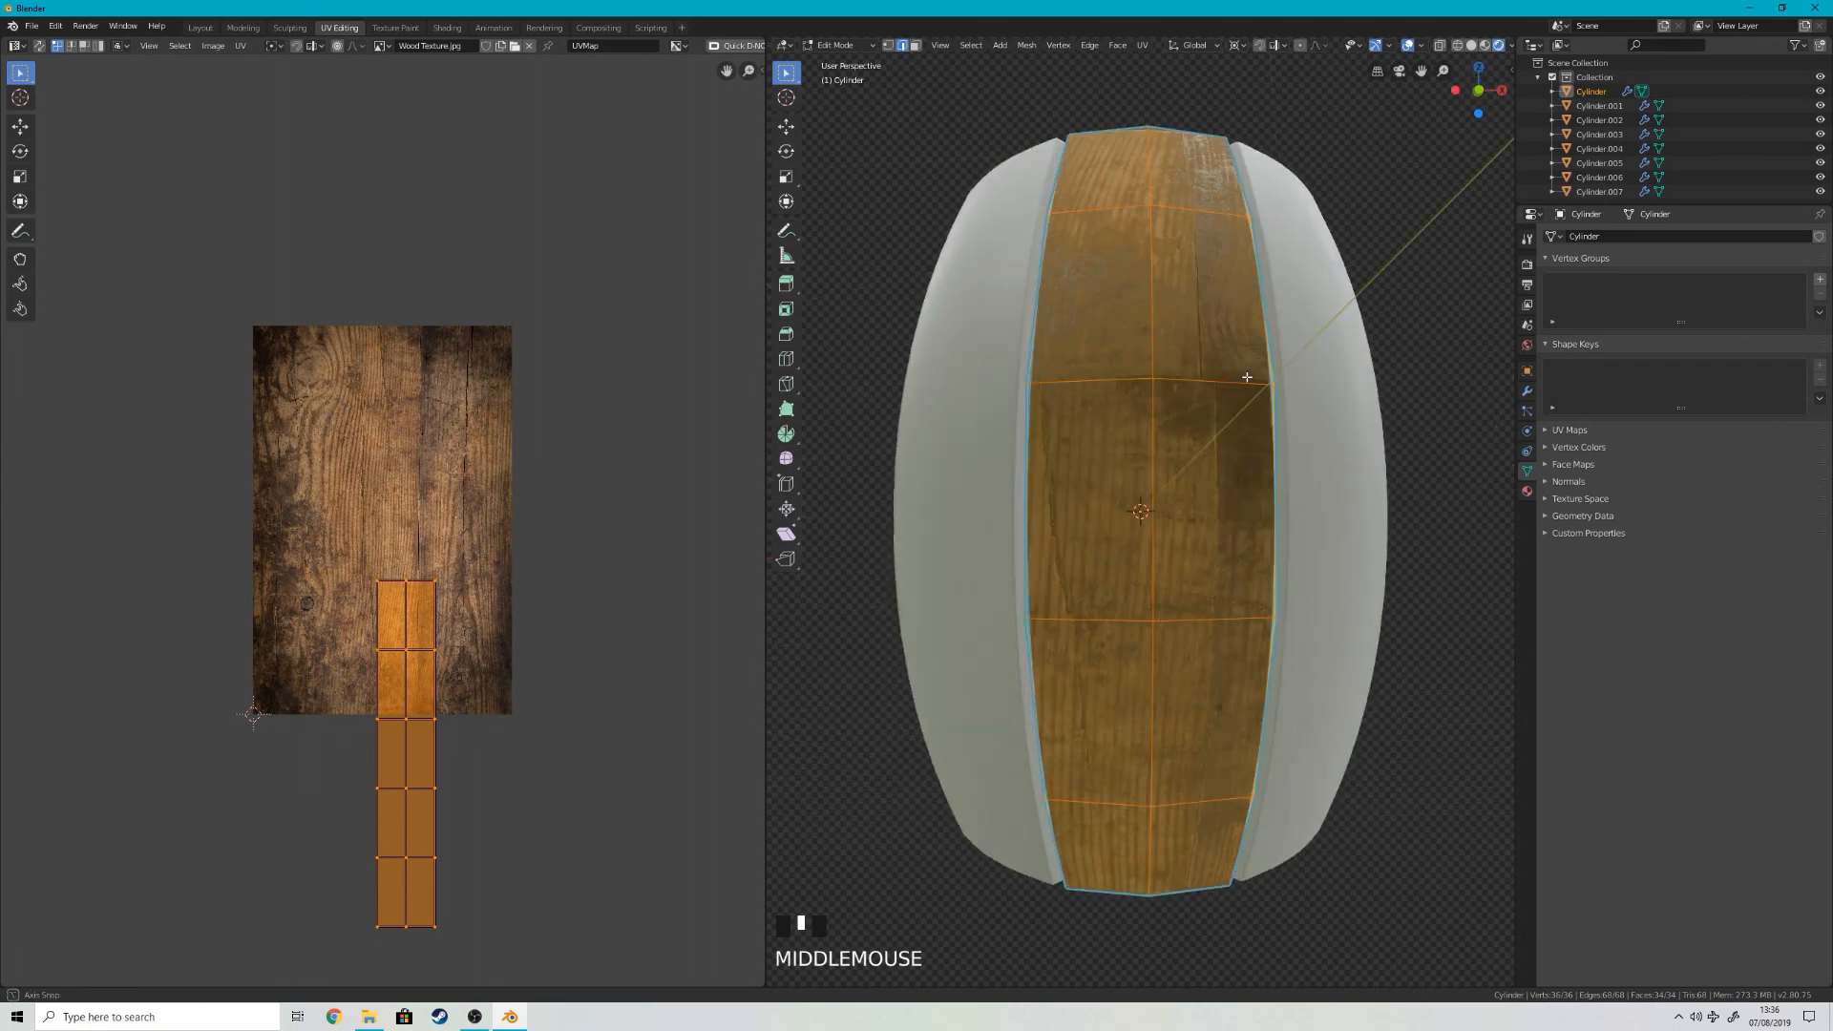
pyautogui.press('Tab')
pyautogui.scroll(-2, 1248, 381)
pyautogui.scroll(4, 1105, 462)
pyautogui.moveTo(1104, 462); pyautogui.dragTo(1155, 465, button='middle')
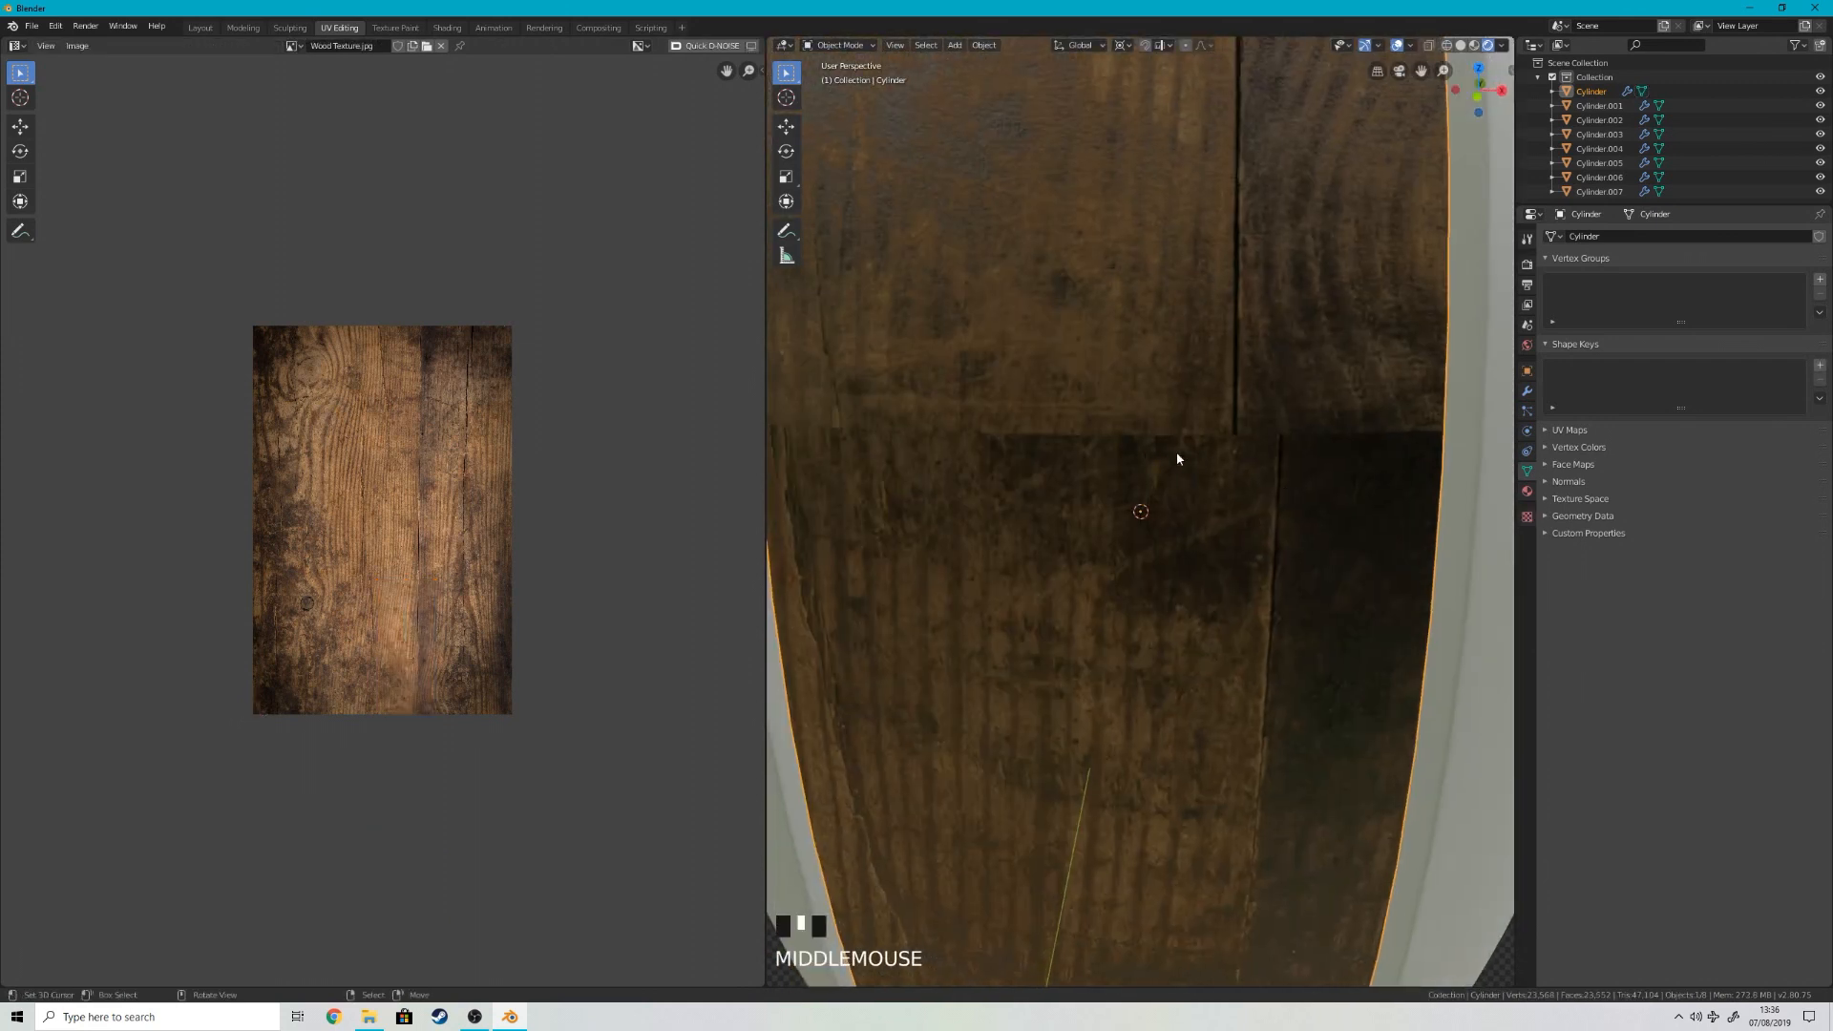
# Step: Move the UV strip back inside the texture's left side and inspect the wood grain on the stave
pyautogui.press('Tab')
pyautogui.press('g')
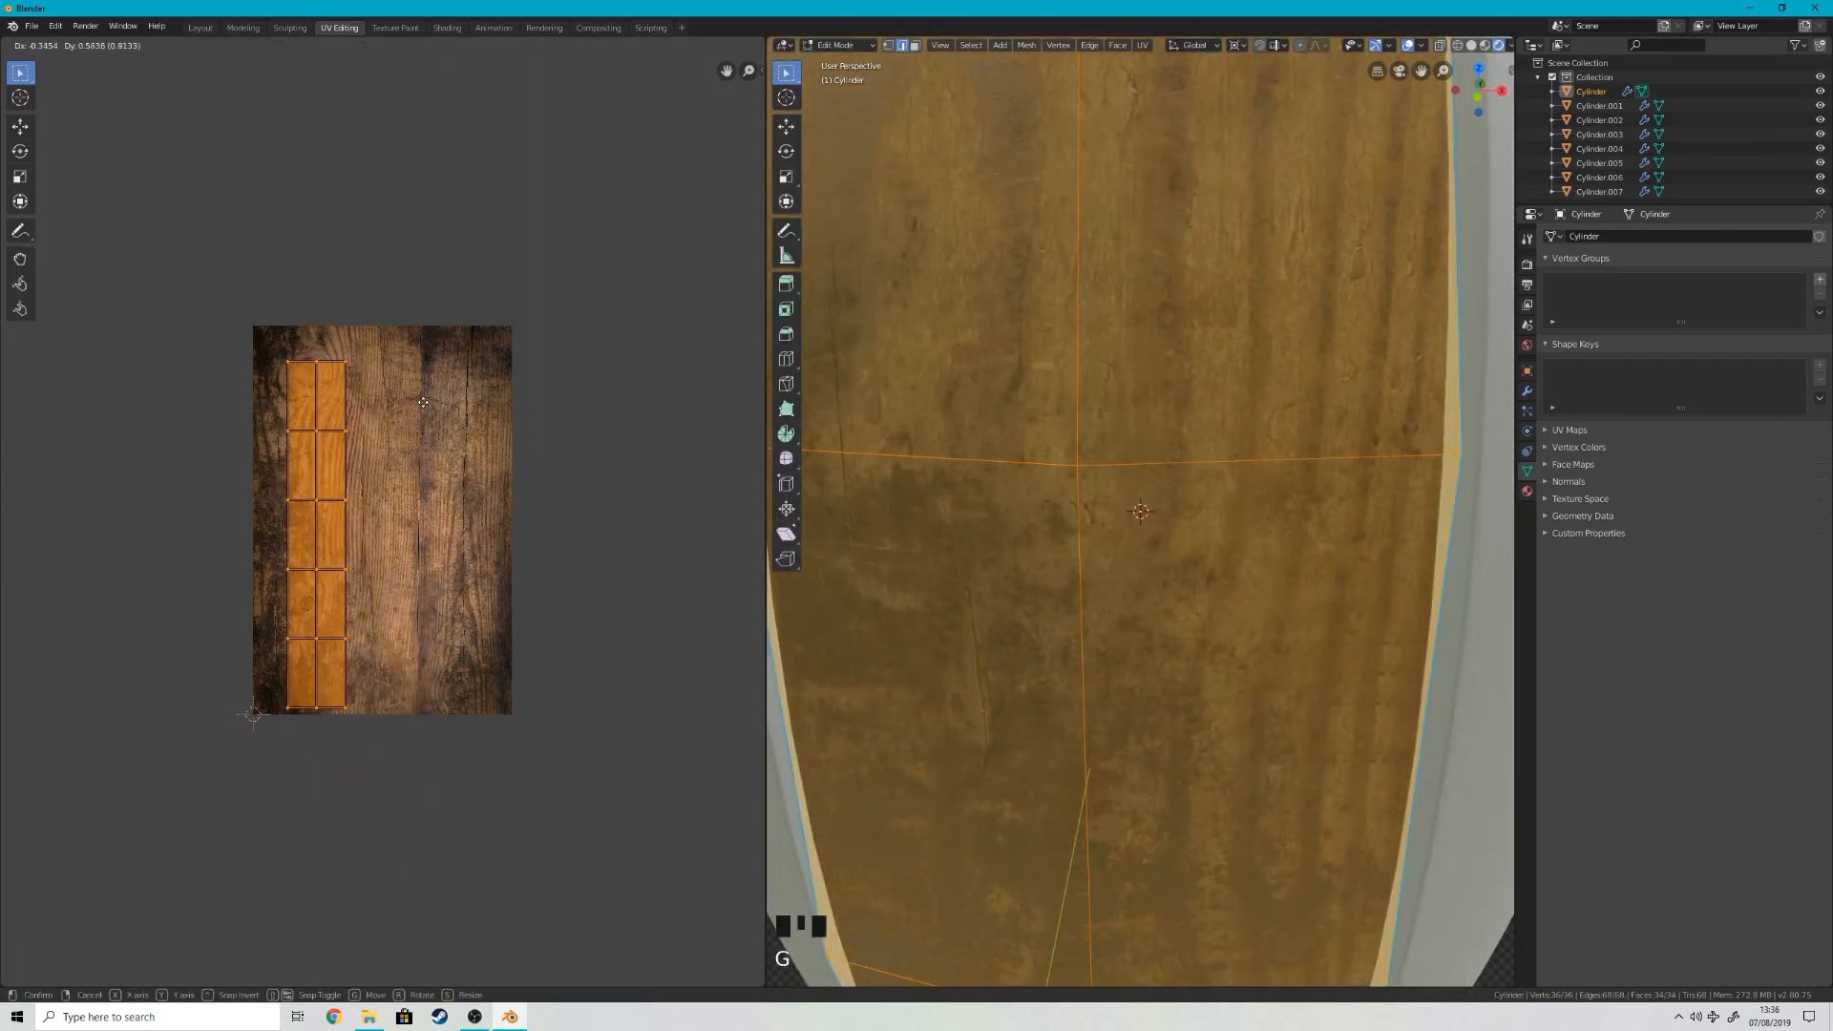
pyautogui.click(418, 400)
pyautogui.press('Tab')
pyautogui.scroll(-2, 978, 388)
pyautogui.moveTo(978, 388); pyautogui.dragTo(573, 478, button='middle')
pyautogui.scroll(-3, 1191, 327)
pyautogui.scroll(4, 1191, 327)
pyautogui.press('Tab')
pyautogui.press('Tab')
pyautogui.keyDown('shift'); pyautogui.moveTo(1218, 291); pyautogui.dragTo(1180, 658, button='middle'); pyautogui.keyUp('shift')
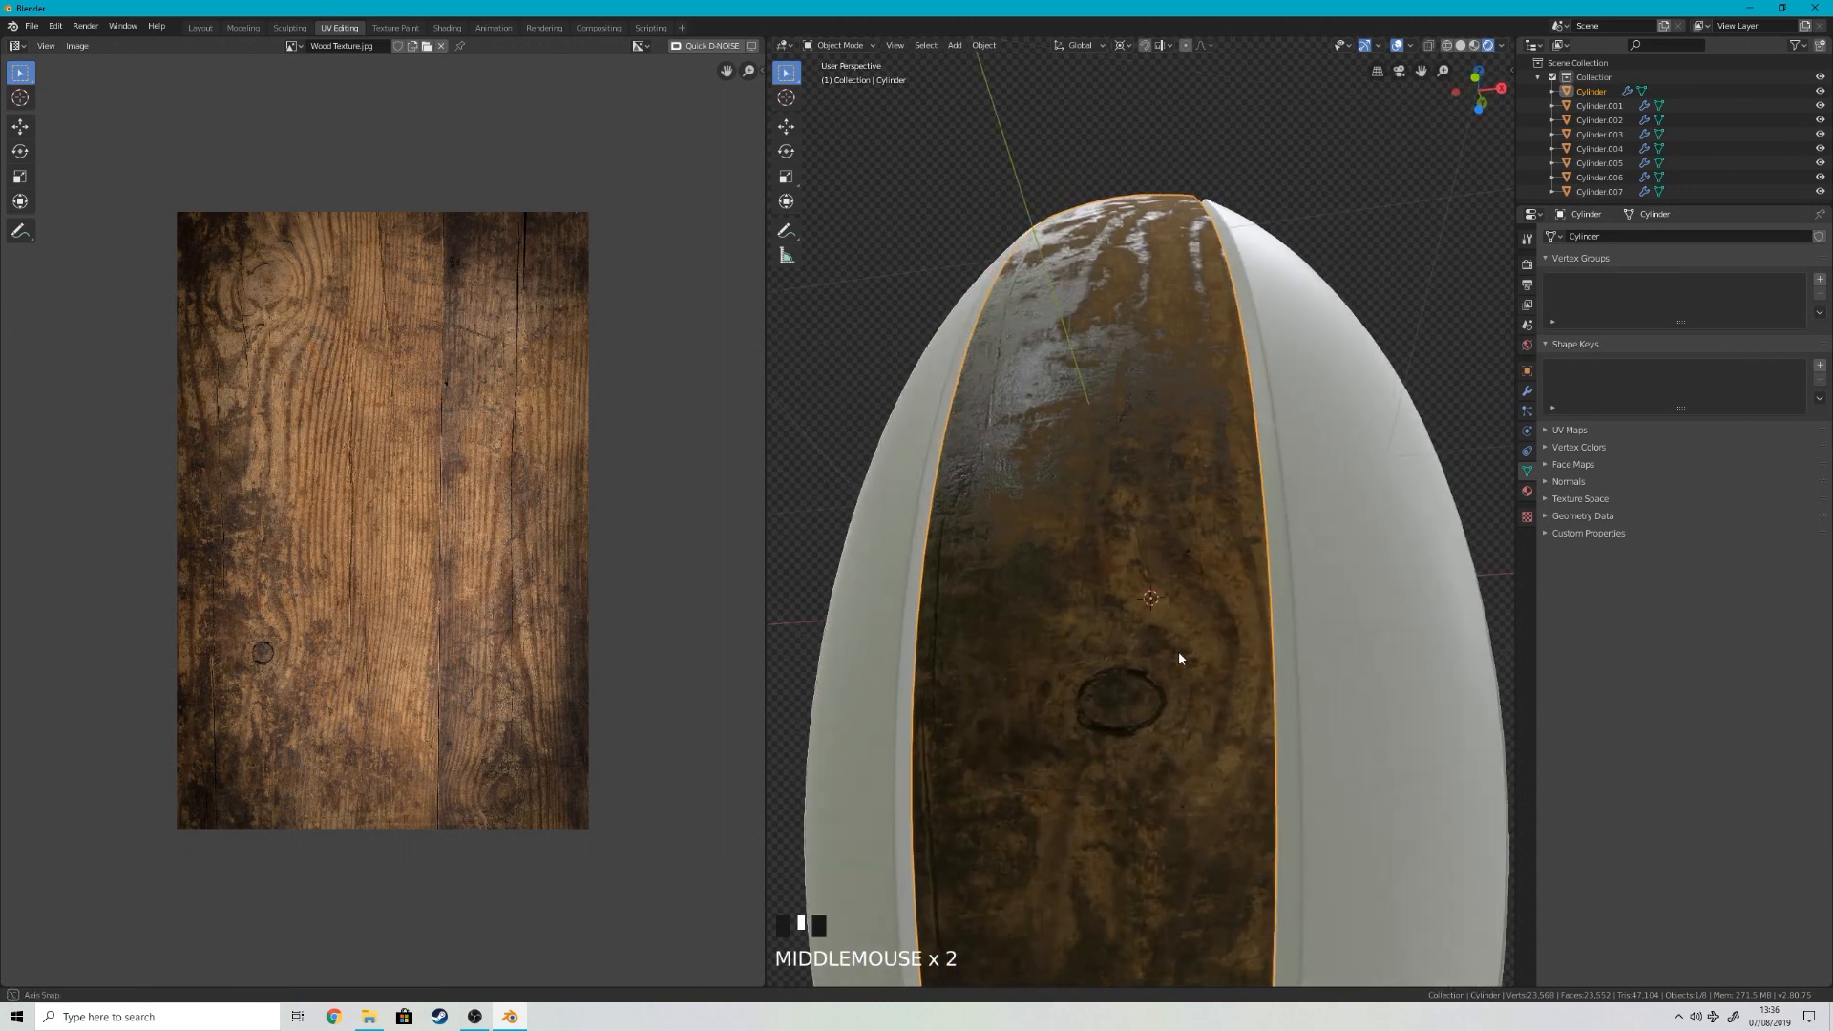
# Step: Widen the stave's UV strip across the texture, and check the knot's proportions and the grain on the barrel
pyautogui.press('Tab')
pyautogui.click(434, 649)
pyautogui.press('Tab')
pyautogui.moveTo(1193, 658); pyautogui.dragTo(1220, 835, button='middle')
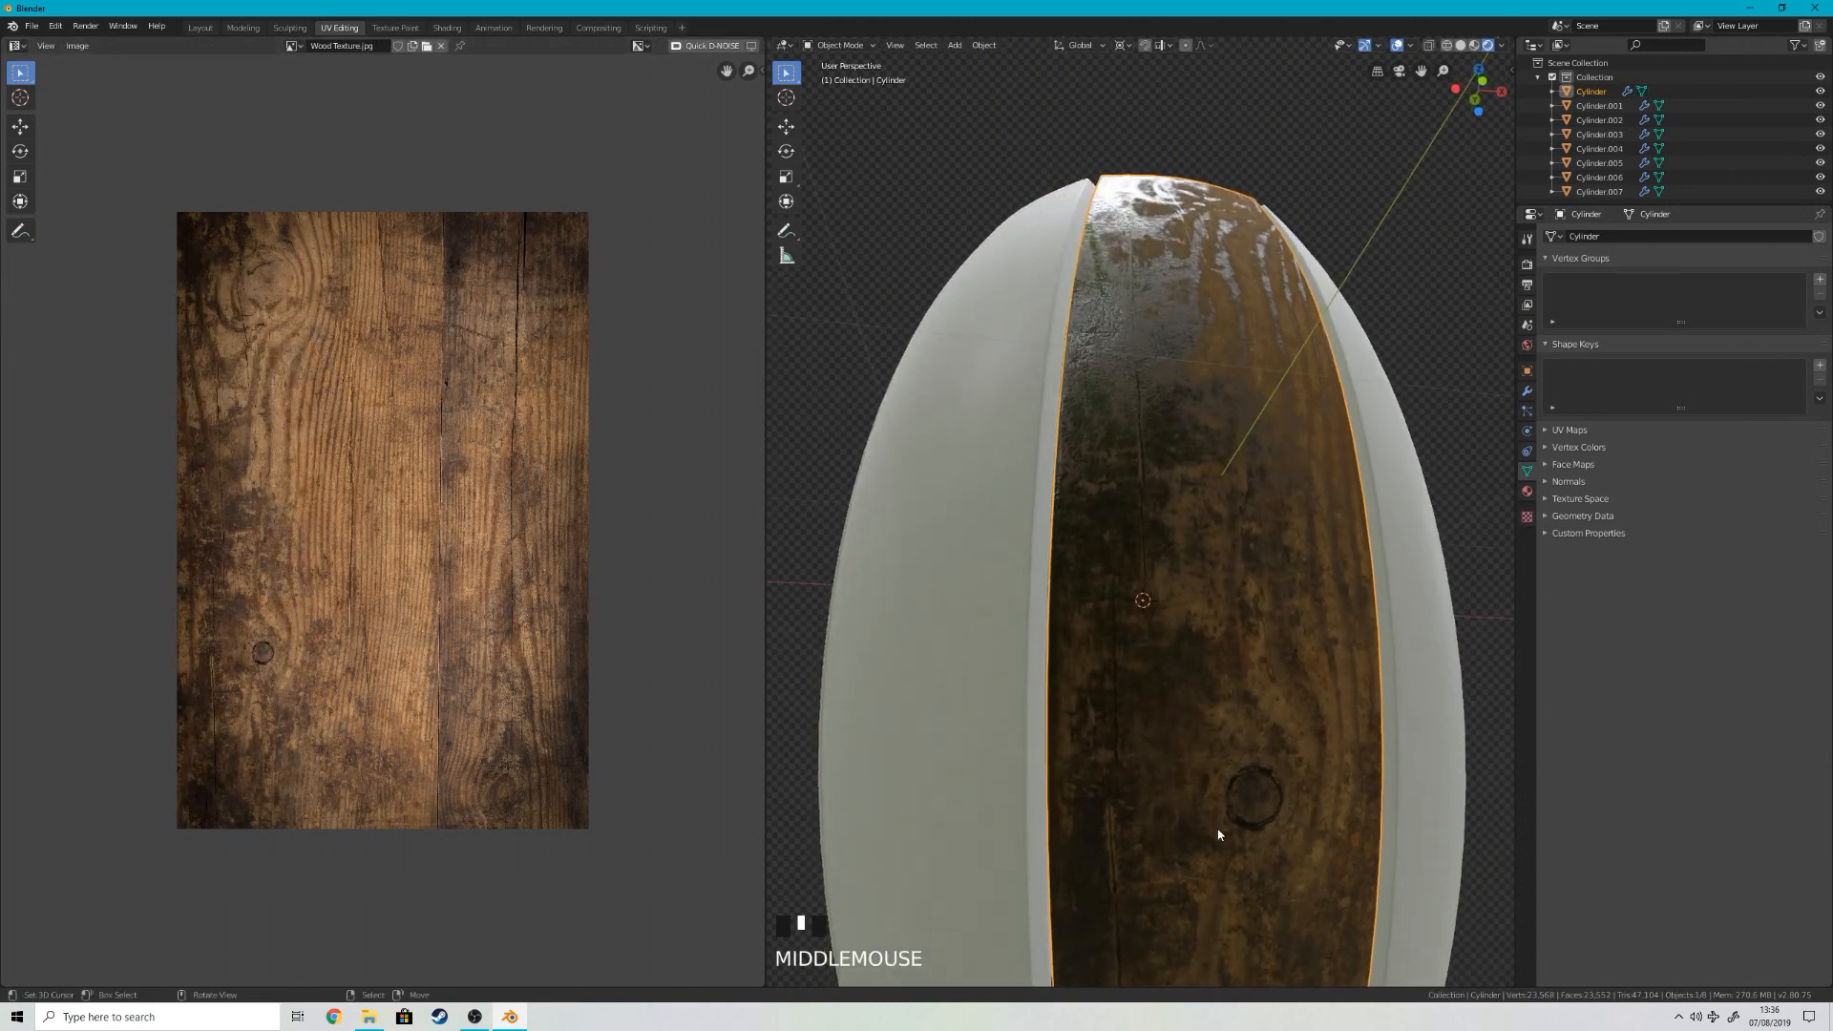
pyautogui.scroll(-4, 1247, 794)
pyautogui.moveTo(1207, 522); pyautogui.dragTo(1224, 620, button='middle')
pyautogui.scroll(3, 1224, 620)
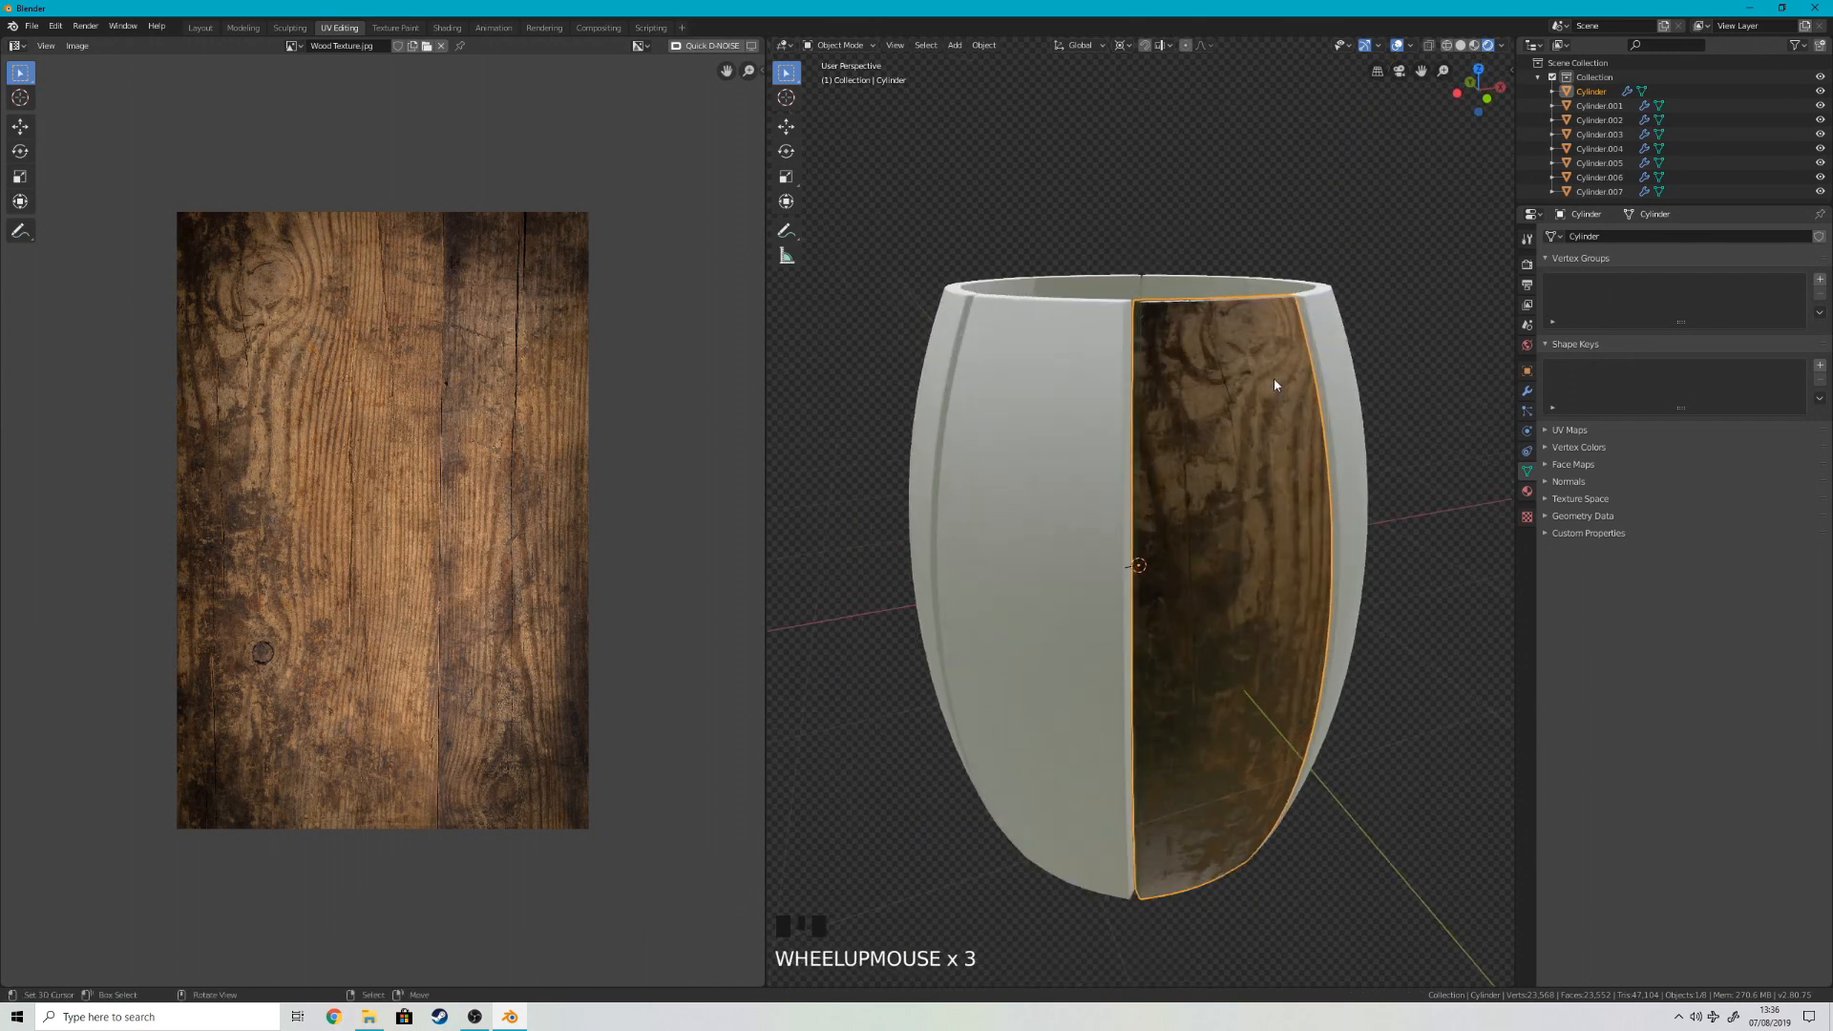
# Step: Select the loop of narrow edge faces around the wooden stave and unwrap them with the standard Unwrap
pyautogui.moveTo(1274, 378); pyautogui.dragTo(1221, 472, button='middle')
pyautogui.scroll(2, 1220, 478)
pyautogui.press('Tab')
pyautogui.press('3')
pyautogui.rightClick(1174, 474)
pyautogui.keyDown('alt'); pyautogui.keyDown('shift'); pyautogui.rightClick(1083, 481); pyautogui.keyUp('shift'); pyautogui.keyUp('alt')
pyautogui.keyDown('alt'); pyautogui.keyDown('shift'); pyautogui.rightClick(1084, 481); pyautogui.keyUp('shift'); pyautogui.keyUp('alt')
pyautogui.keyDown('alt'); pyautogui.keyDown('shift'); pyautogui.rightClick(1084, 481); pyautogui.keyUp('shift'); pyautogui.keyUp('alt')
pyautogui.keyDown('alt'); pyautogui.keyDown('shift'); pyautogui.rightClick(1083, 482); pyautogui.keyUp('shift'); pyautogui.keyUp('alt')
pyautogui.keyDown('alt'); pyautogui.keyDown('shift'); pyautogui.rightClick(1084, 482); pyautogui.keyUp('shift'); pyautogui.keyUp('alt')
pyautogui.press('u')
pyautogui.click(1084, 484)
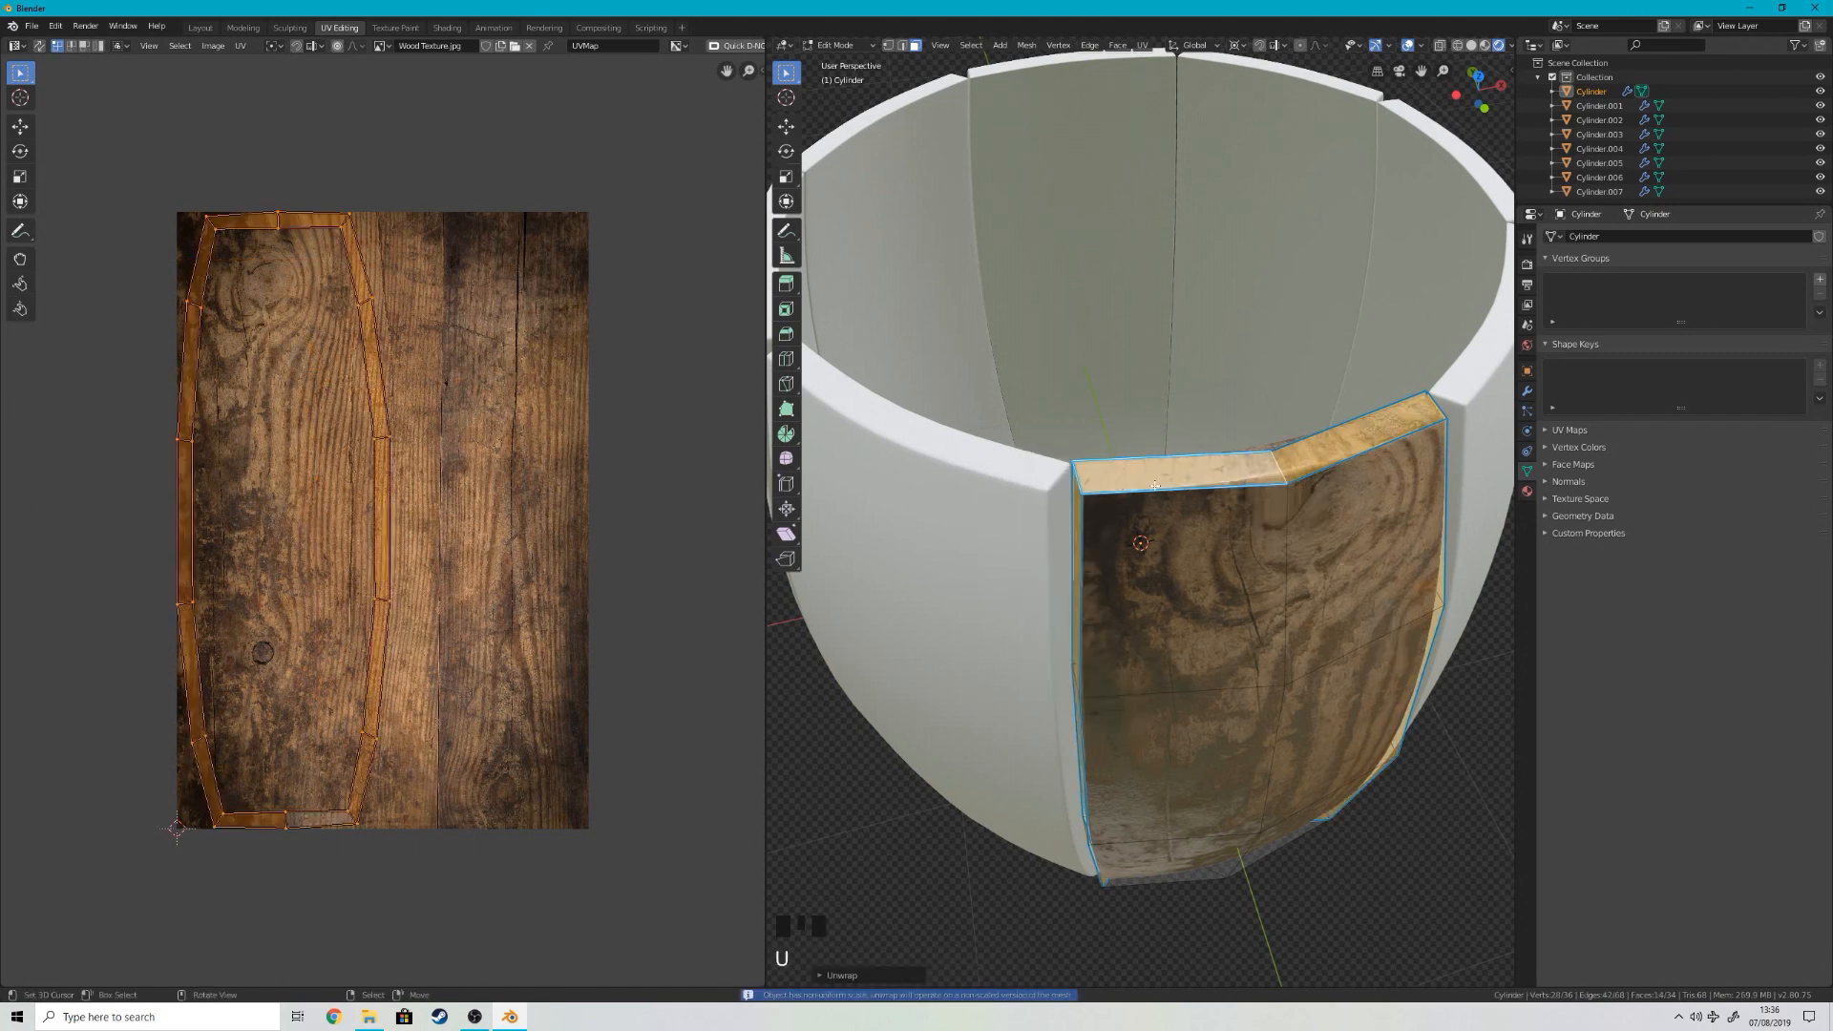
pyautogui.press('Tab')
pyautogui.press('Tab')
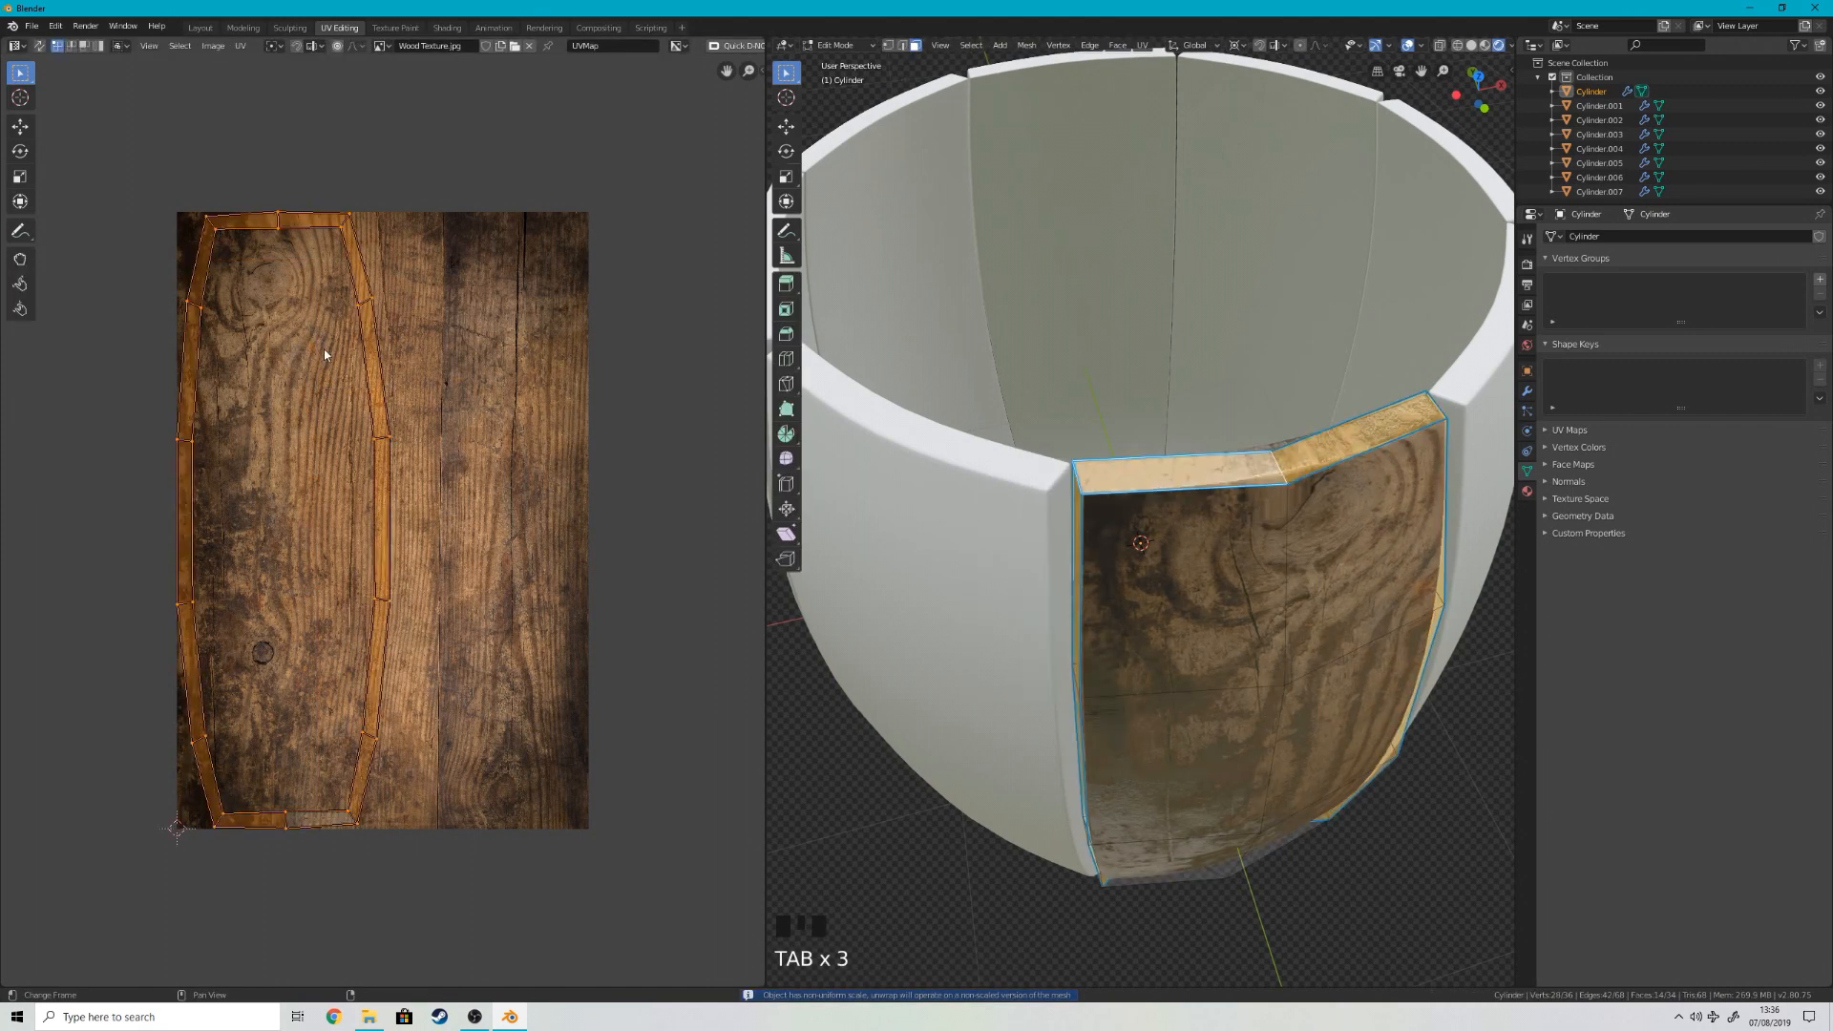
# Step: Rotate the edge faces' UVs by 90 degrees and shift them over the wood texture
pyautogui.write('r')
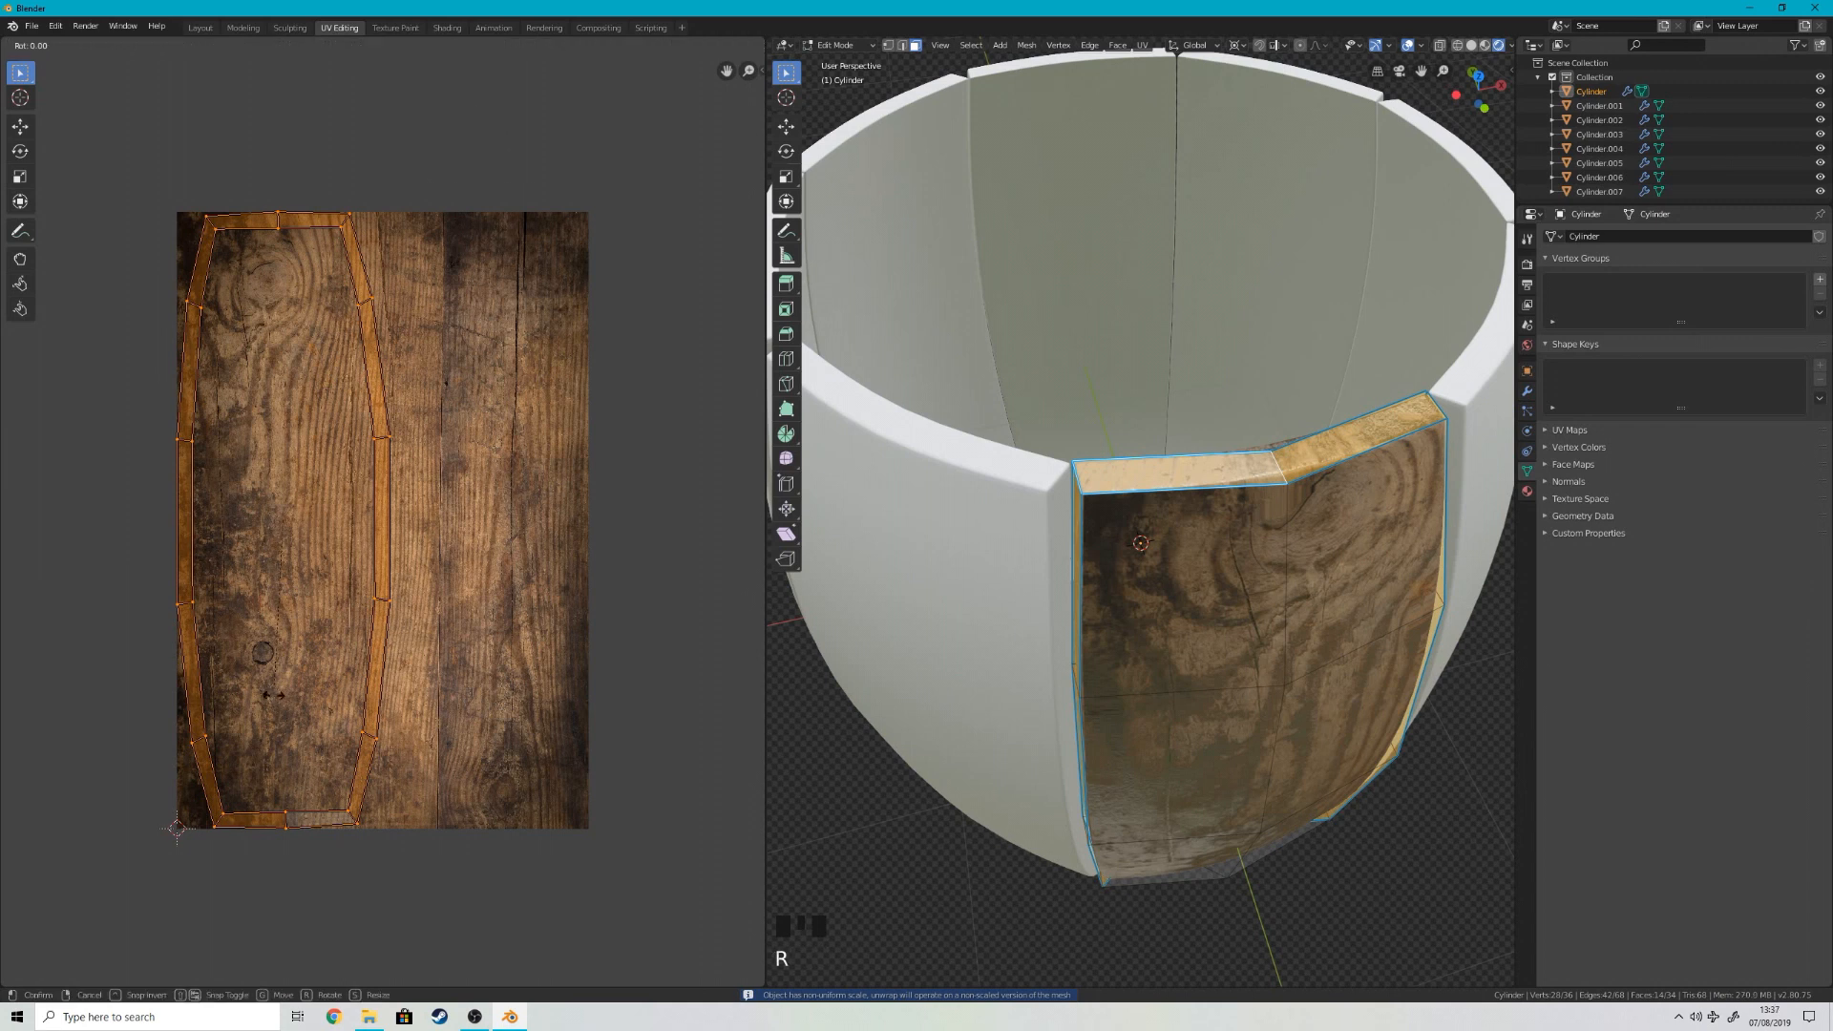
pyautogui.write('90')
pyautogui.press('Return')
pyautogui.scroll(-4, 423, 503)
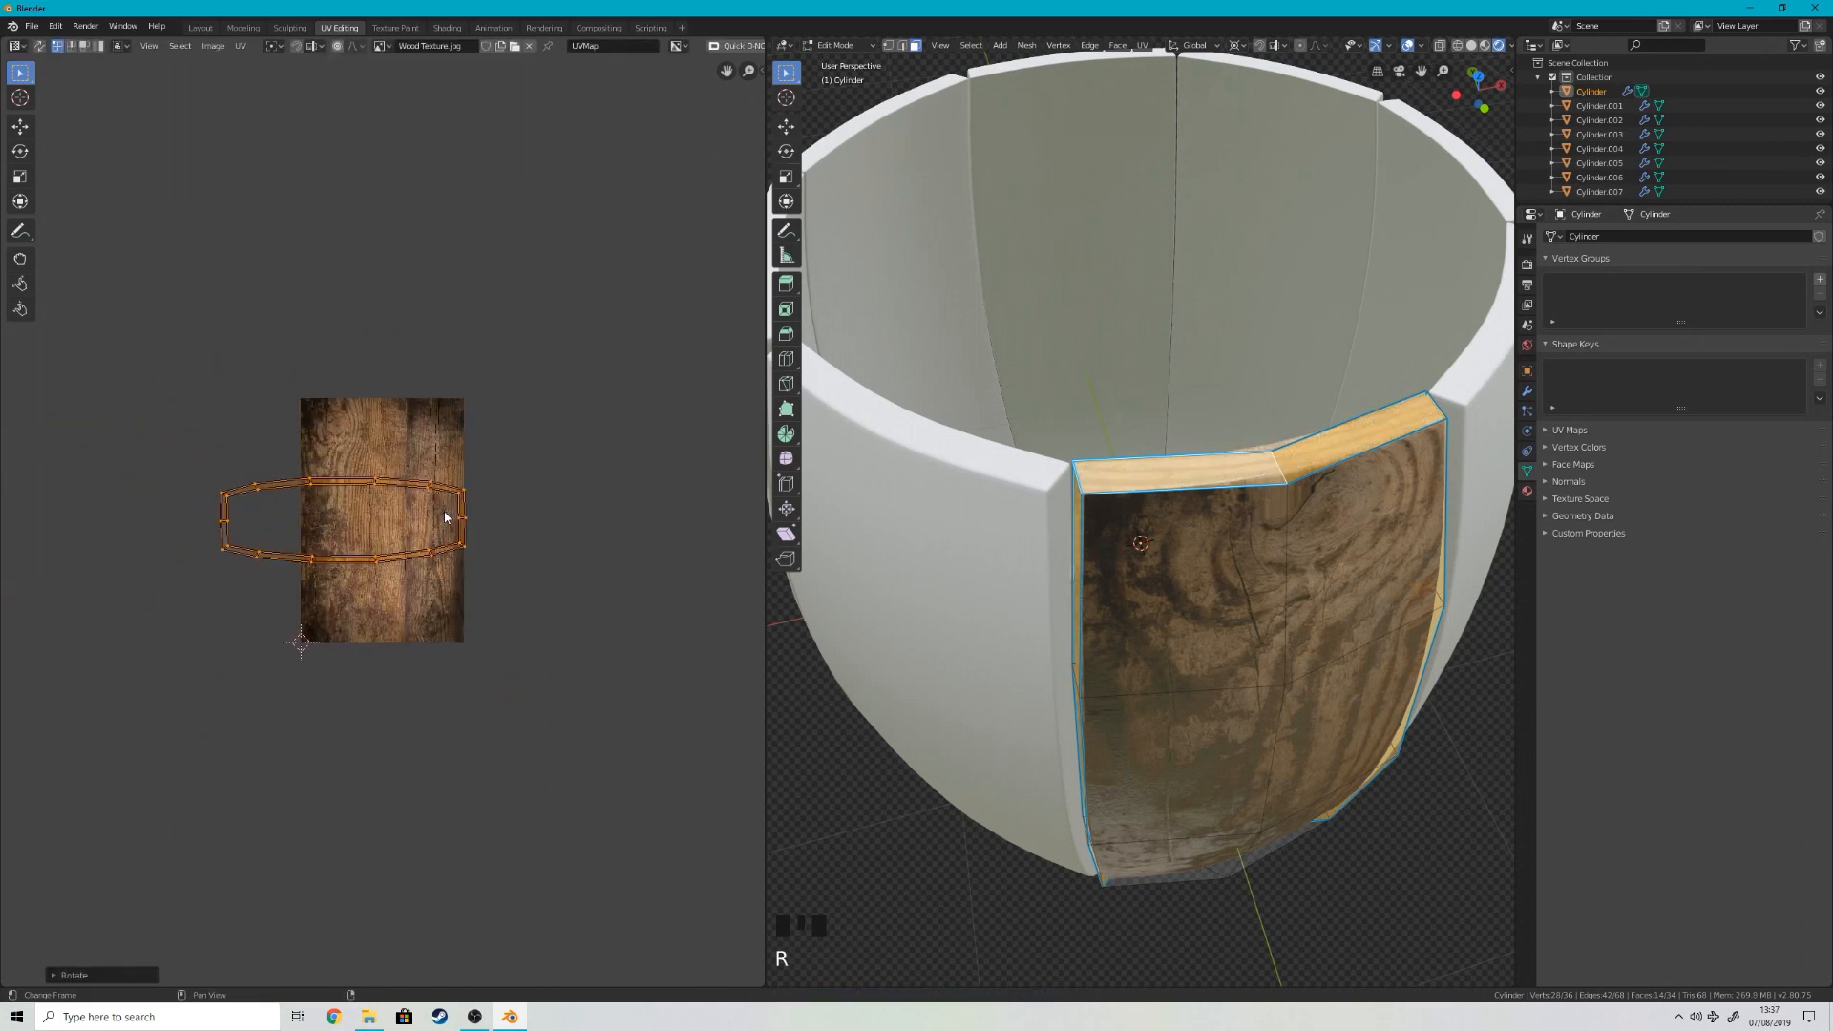
pyautogui.press('g')
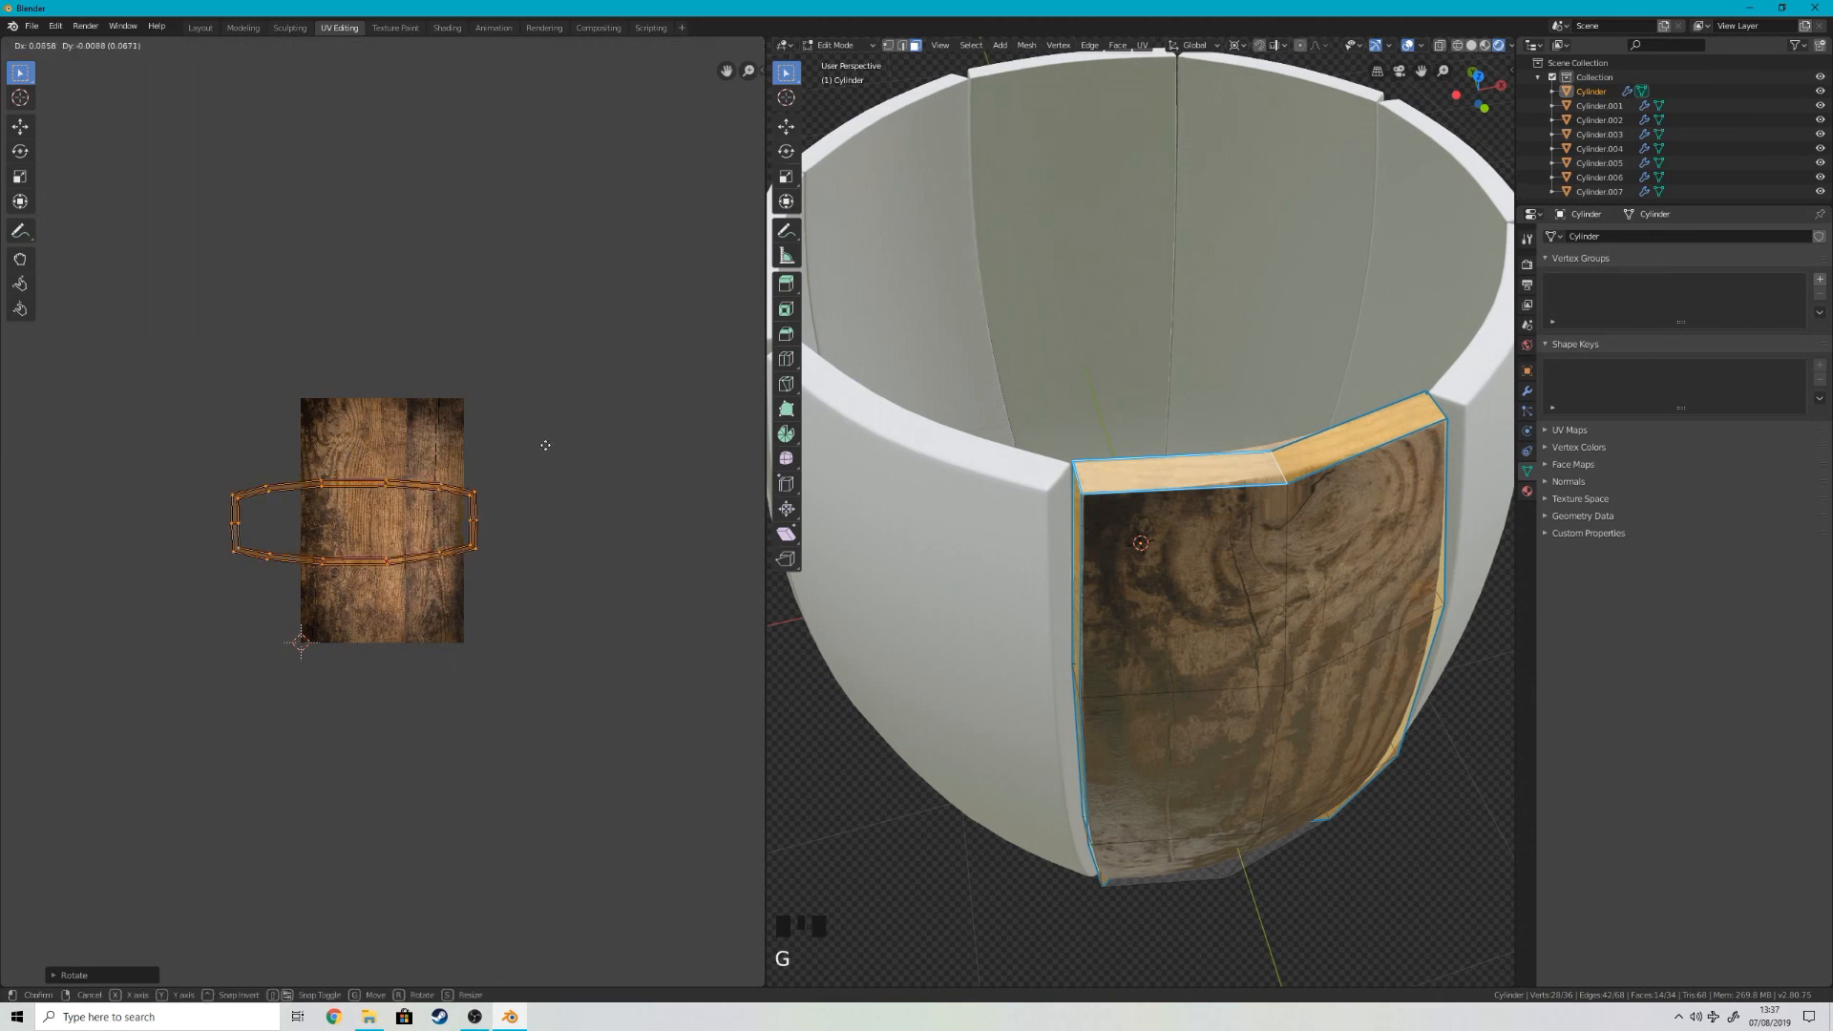
pyautogui.click(576, 449)
# Step: Scale up the edge faces' UVs, move them just below the texture, and inspect the stave's rim on the barrel
pyautogui.scroll(3, 1240, 447)
pyautogui.scroll(-2, 1240, 447)
pyautogui.press('s')
pyautogui.click(49, 475)
pyautogui.press('g')
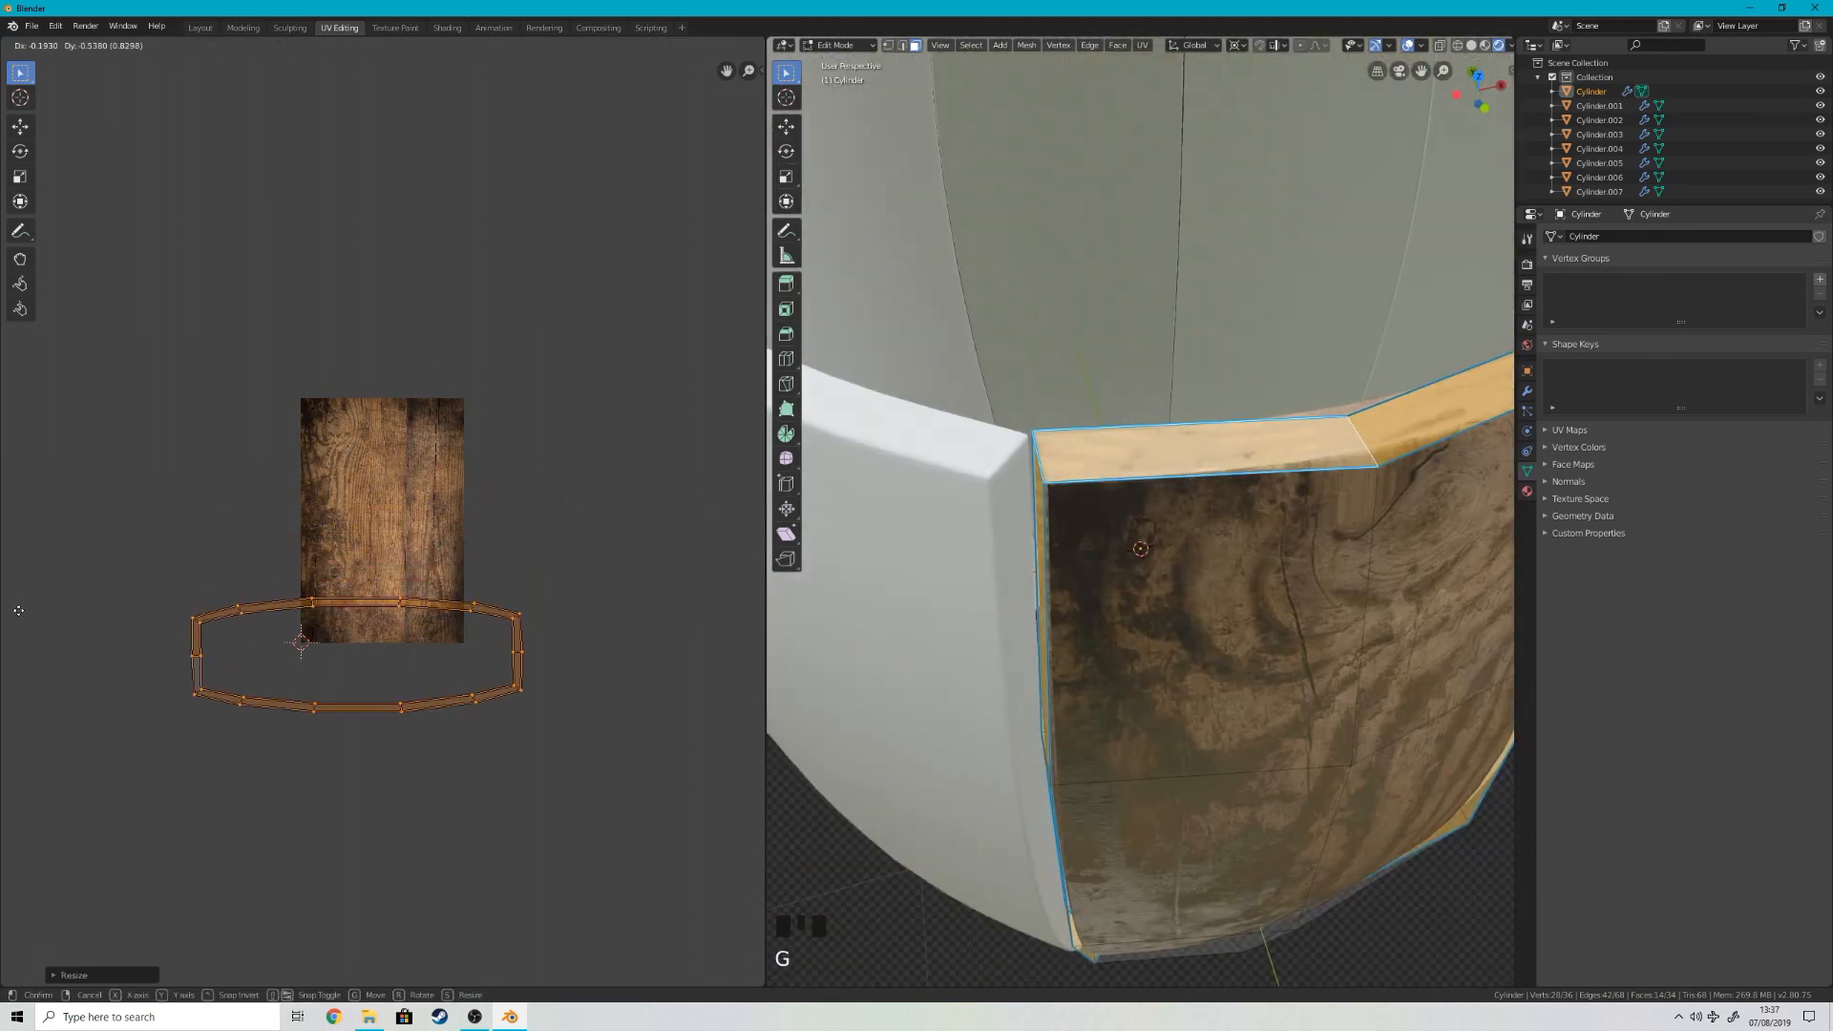
pyautogui.click(730, 636)
pyautogui.press('Tab')
pyautogui.moveTo(1246, 449); pyautogui.dragTo(1254, 471, button='middle')
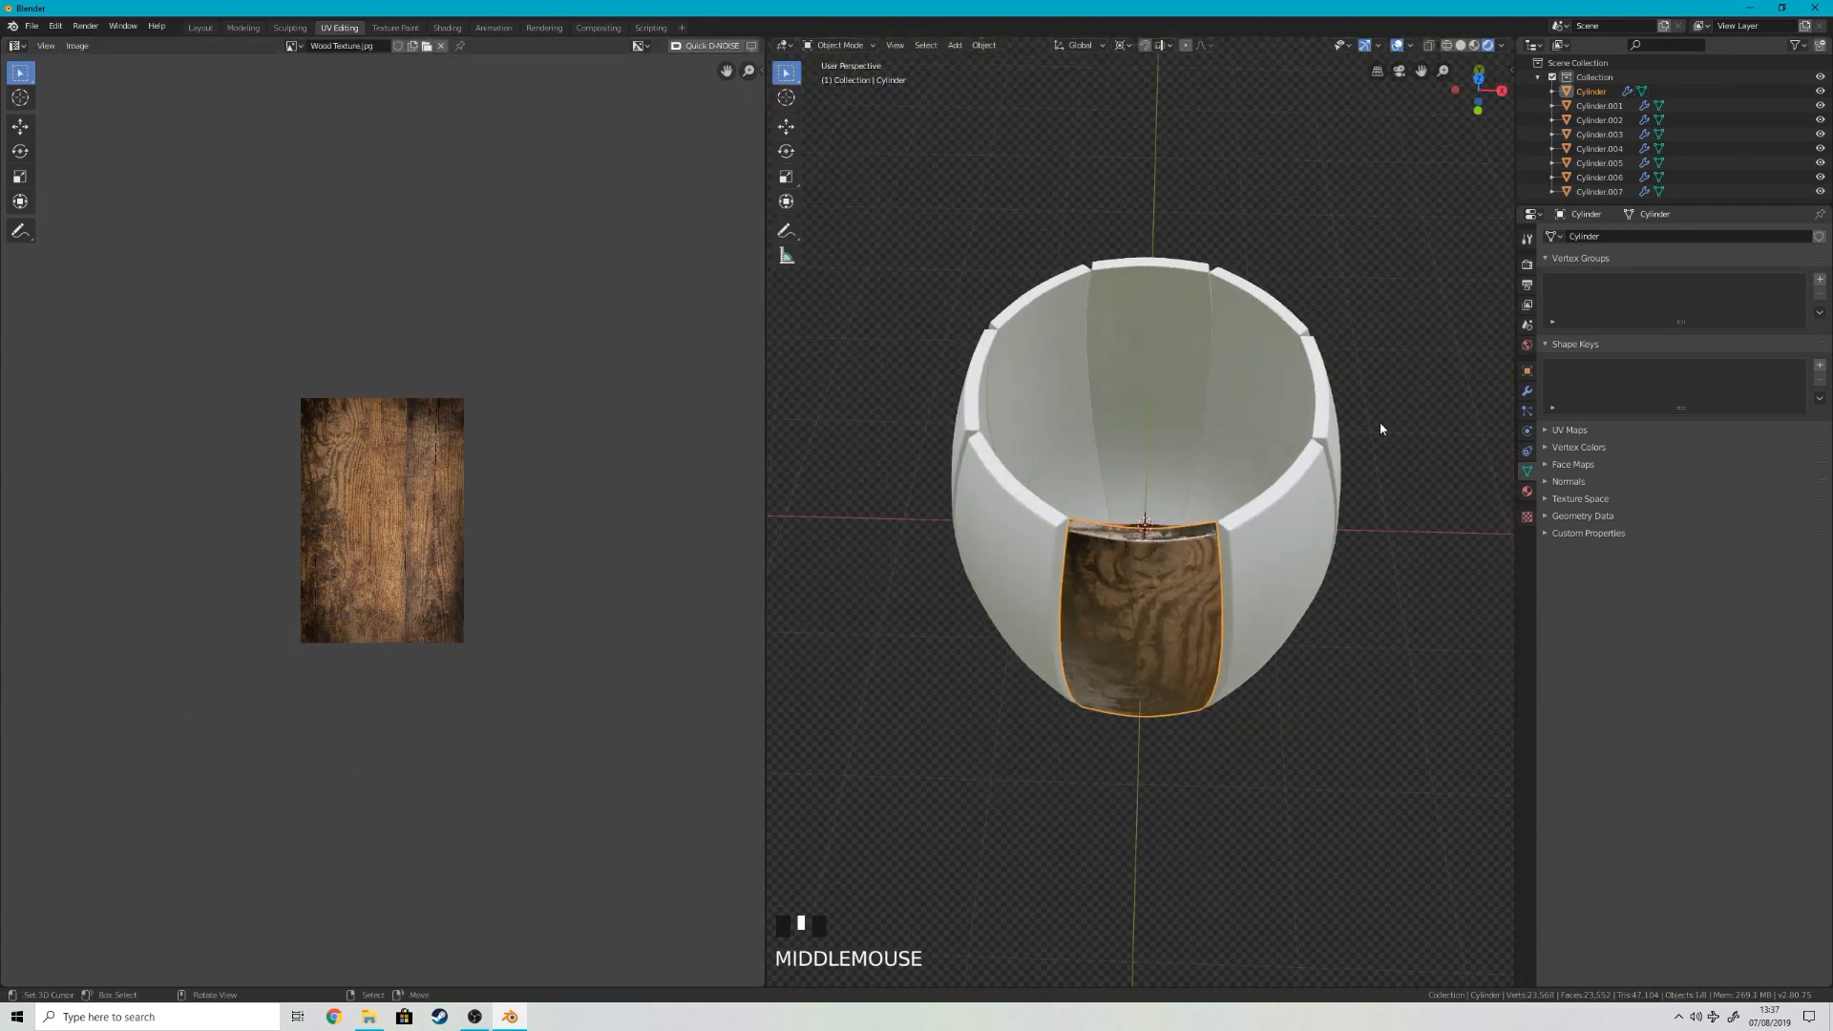
pyautogui.scroll(4, 1247, 474)
pyautogui.moveTo(1264, 575); pyautogui.dragTo(1202, 564, button='middle')
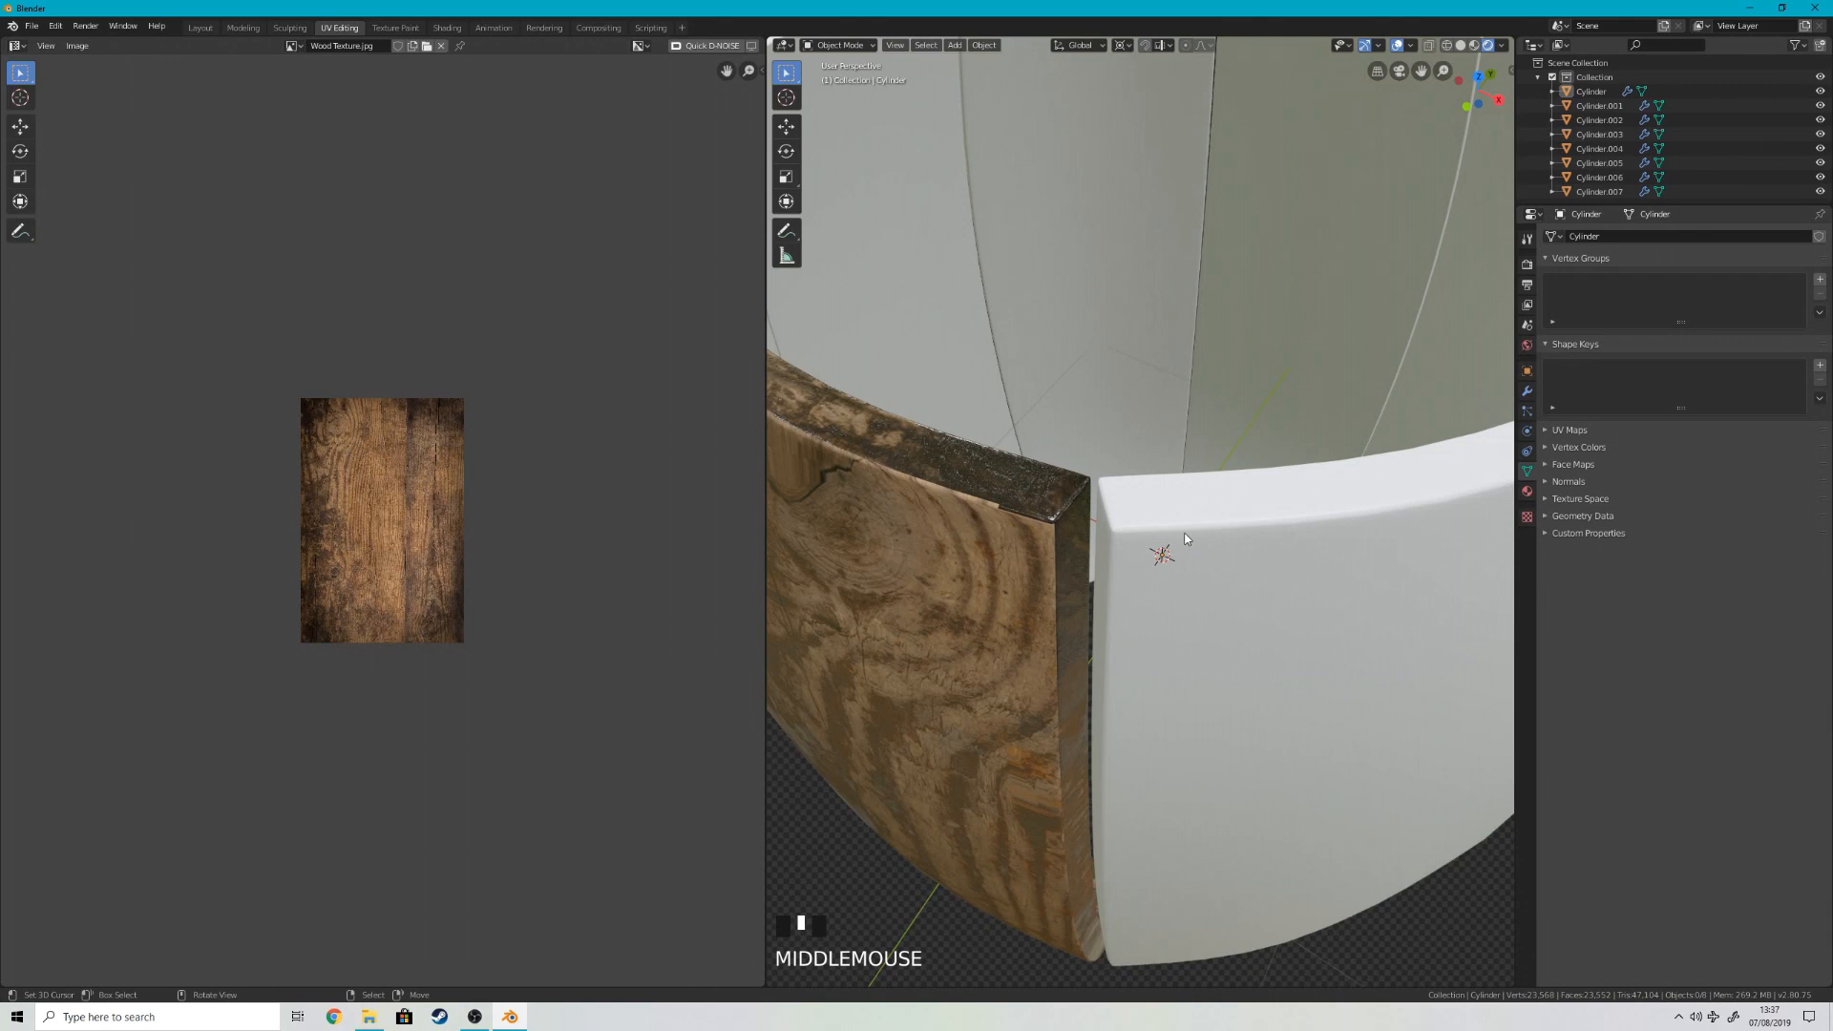
# Step: Nudge the edge faces' UVs up over the texture's lower border and check the stave's top corner
pyautogui.press('Tab')
pyautogui.press('g')
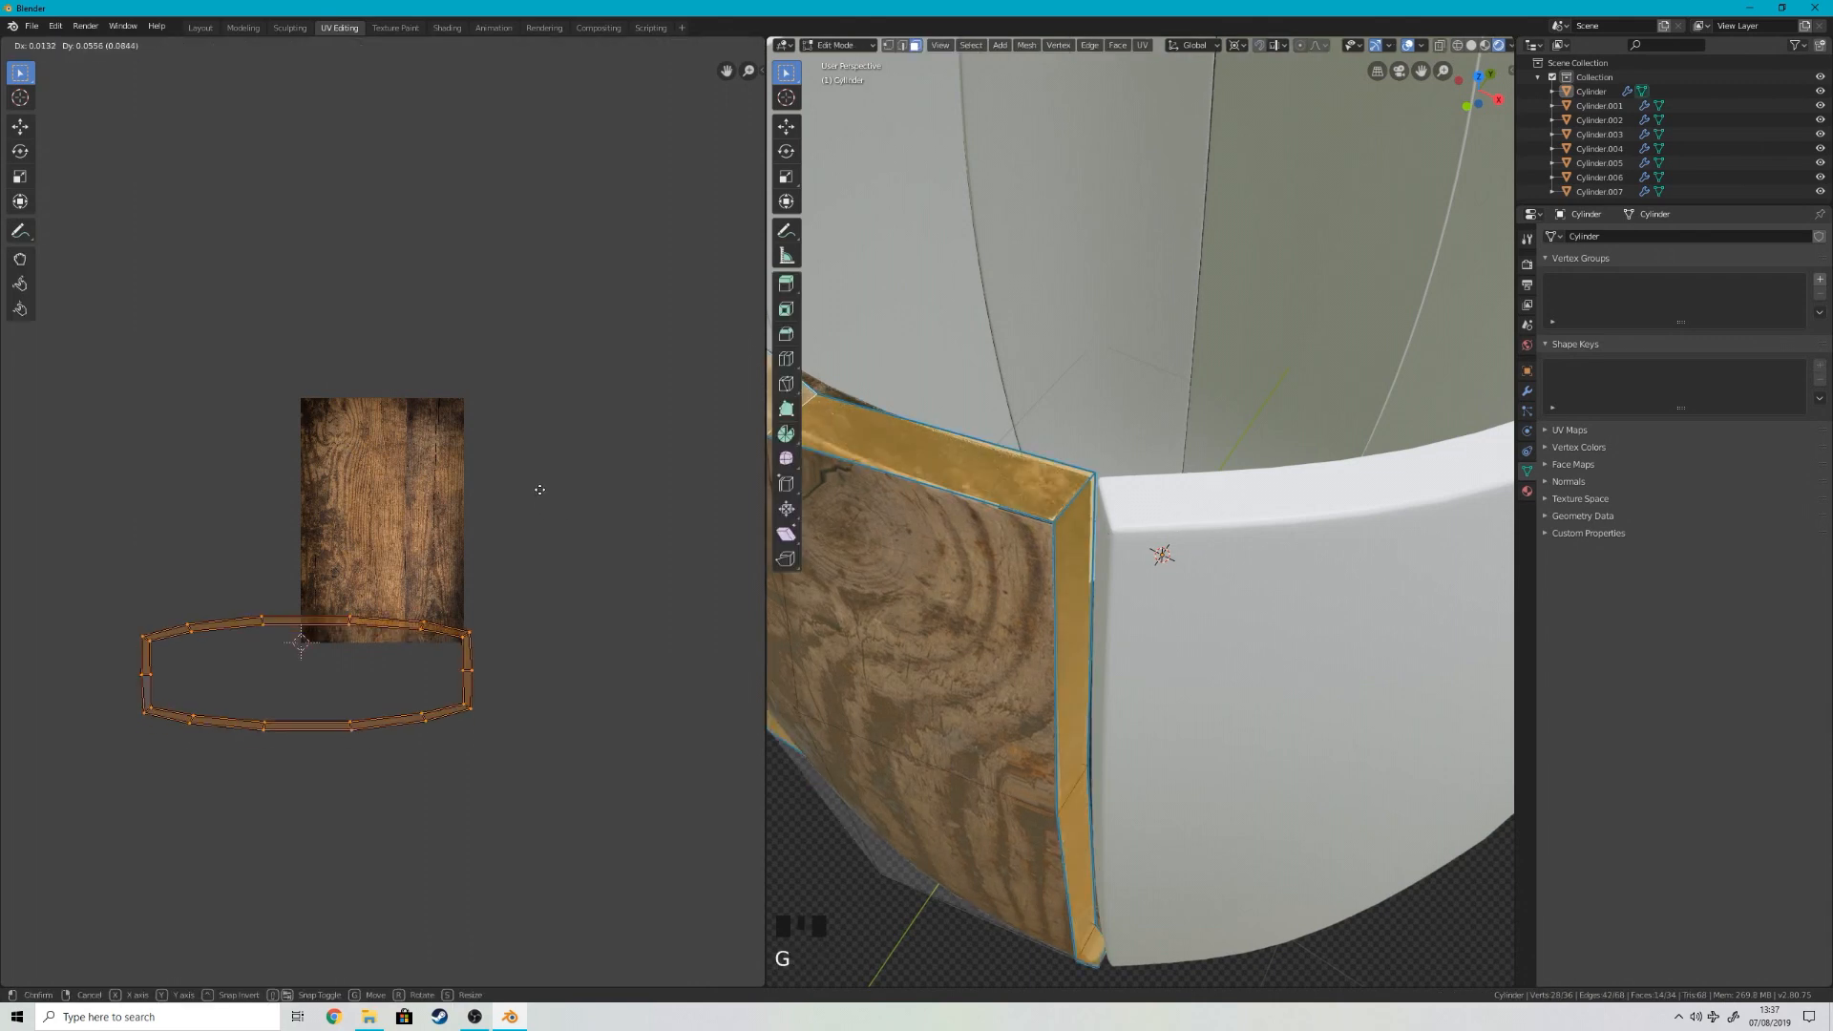
pyautogui.click(553, 477)
pyautogui.press('Tab')
pyautogui.press('Tab')
pyautogui.scroll(3, 1009, 504)
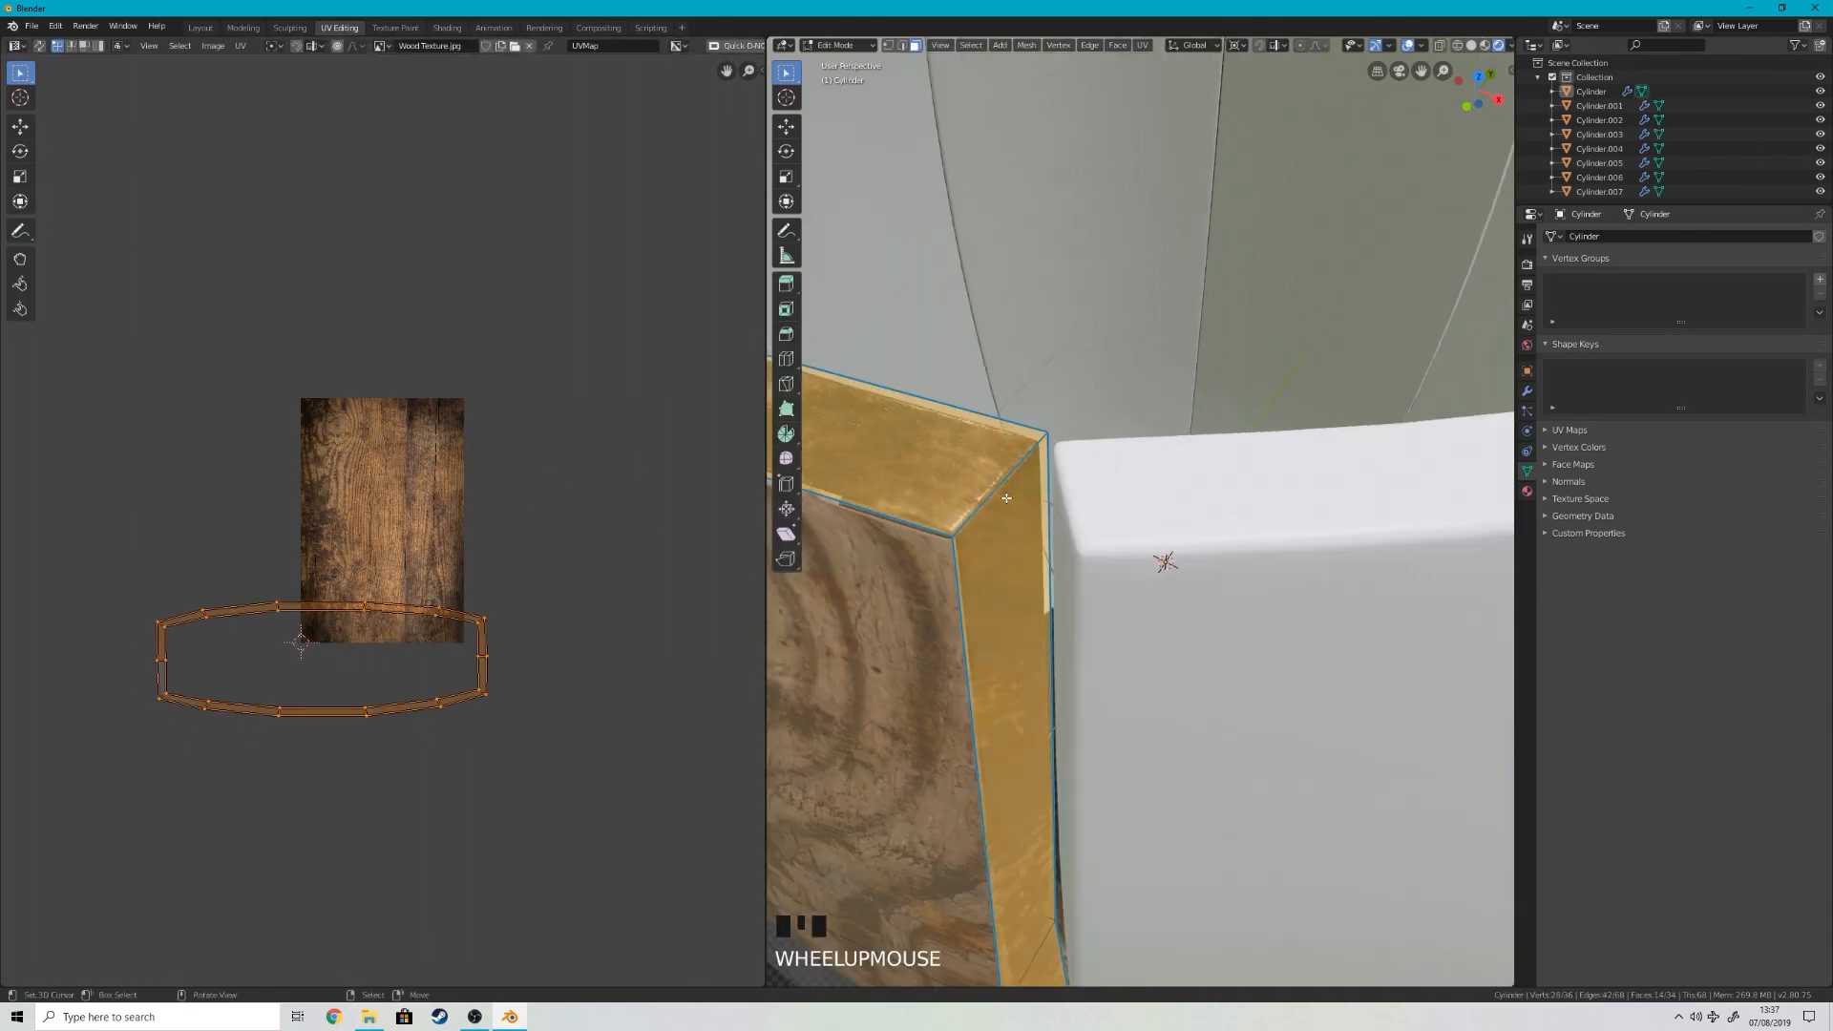
pyautogui.moveTo(1009, 504); pyautogui.dragTo(1029, 507, button='middle')
pyautogui.scroll(-3, 1030, 506)
pyautogui.press('Tab')
pyautogui.press('Tab')
pyautogui.press('Tab')
# Step: Select the whole stave mesh, box-select only its face UV strip, and try moving the strip across the texture
pyautogui.press('2')
pyautogui.click(1034, 537)
pyautogui.scroll(3, 1034, 537)
pyautogui.scroll(-2, 1034, 536)
pyautogui.moveTo(1034, 536); pyautogui.dragTo(1070, 551, button='middle')
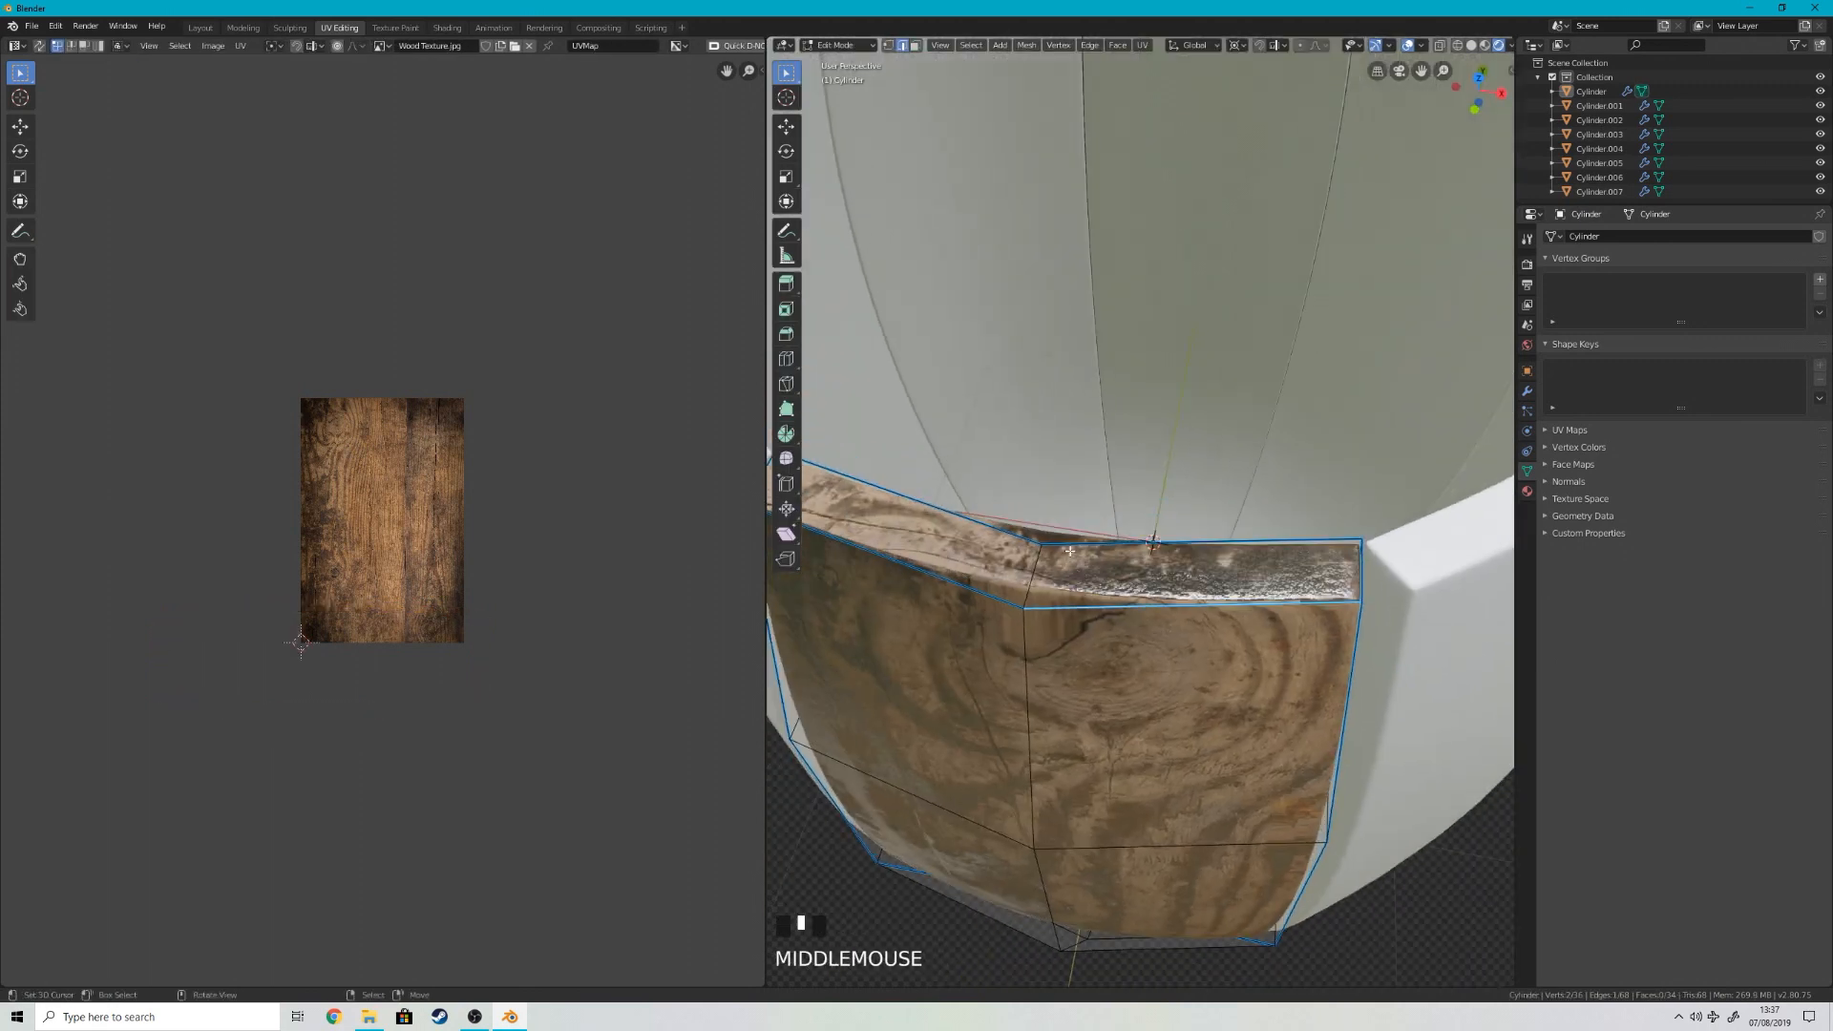
pyautogui.press('a')
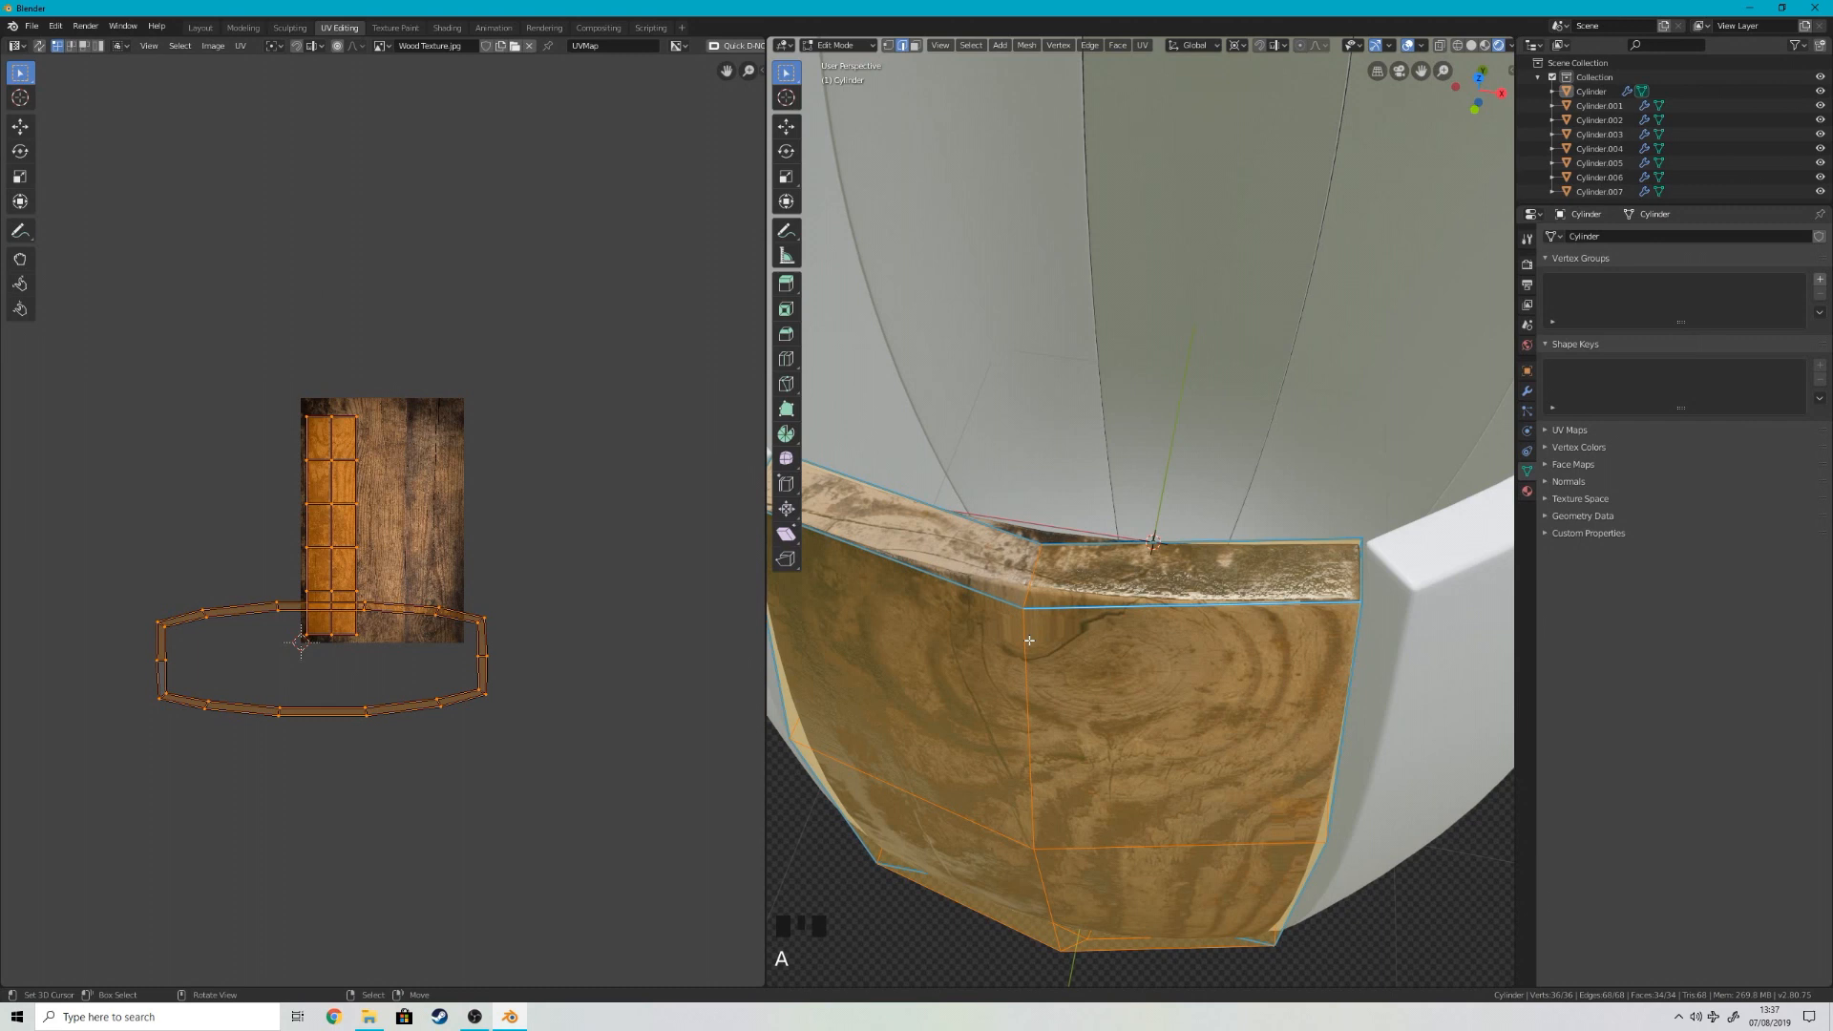
pyautogui.rightClick(347, 653)
pyautogui.press('b')
pyautogui.moveTo(362, 637); pyautogui.dragTo(288, 376)
pyautogui.scroll(2, 331, 547)
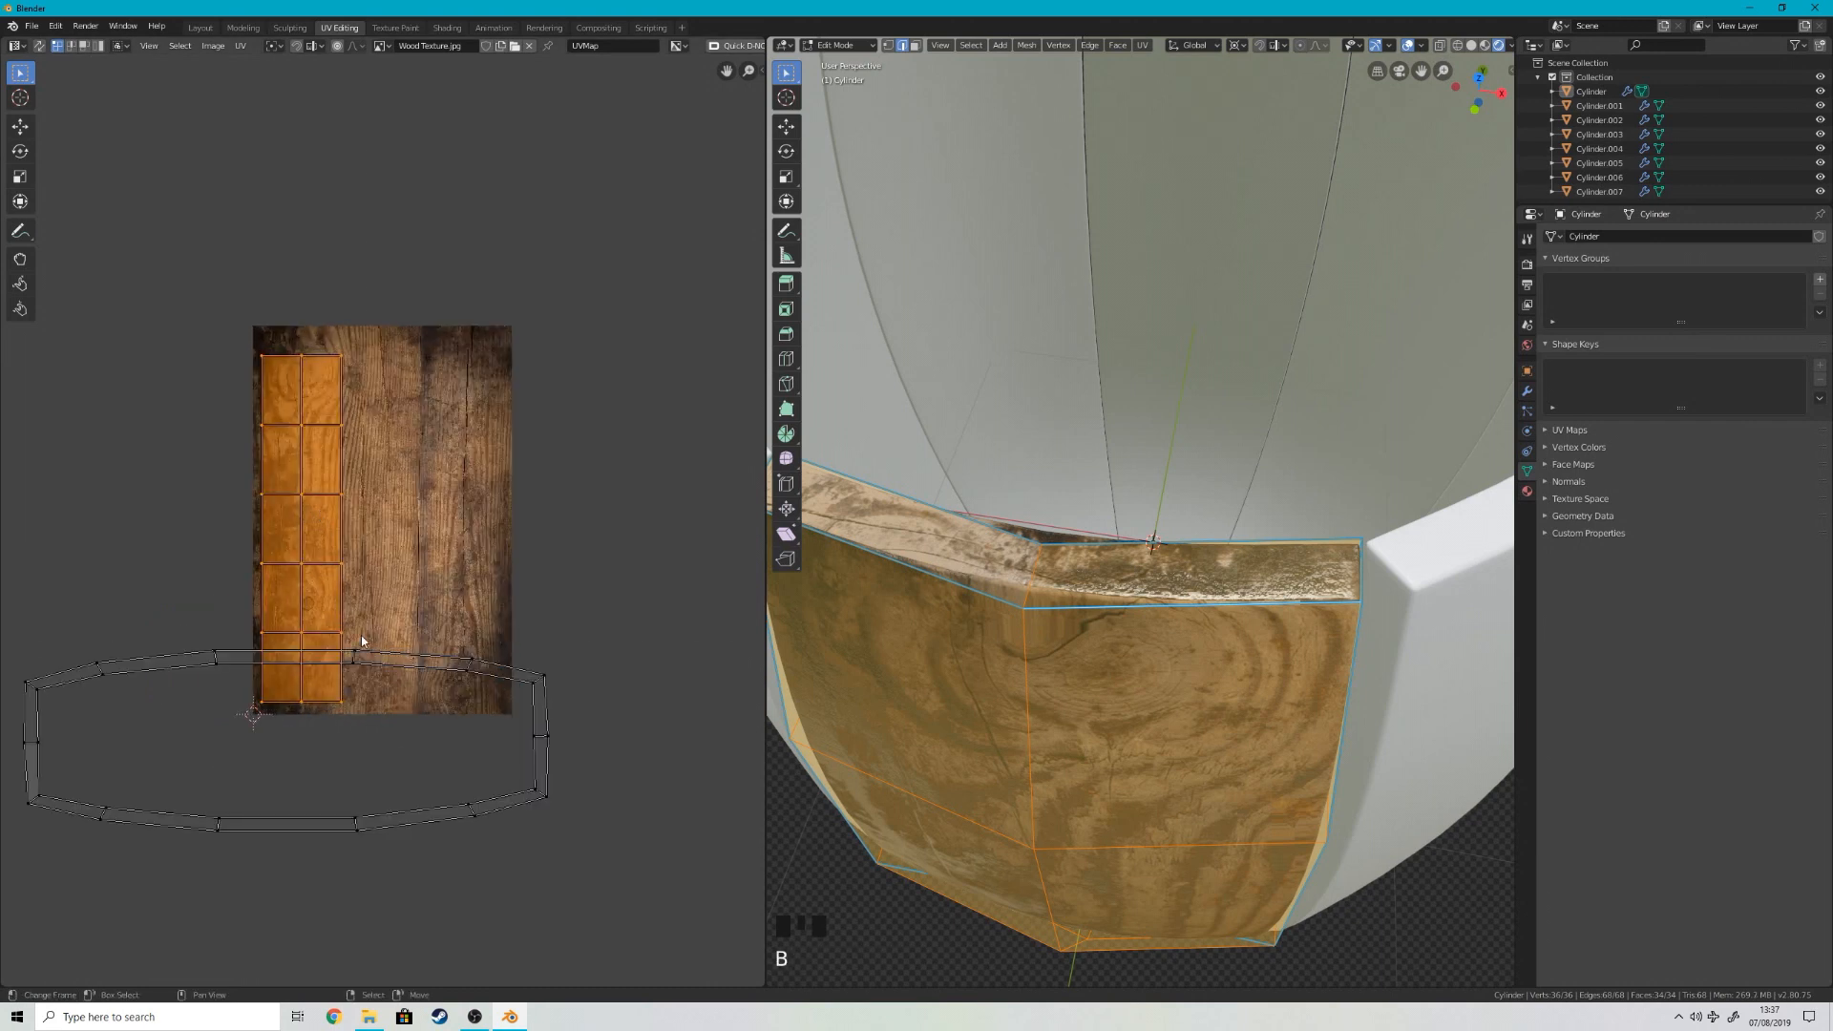
pyautogui.press('g')
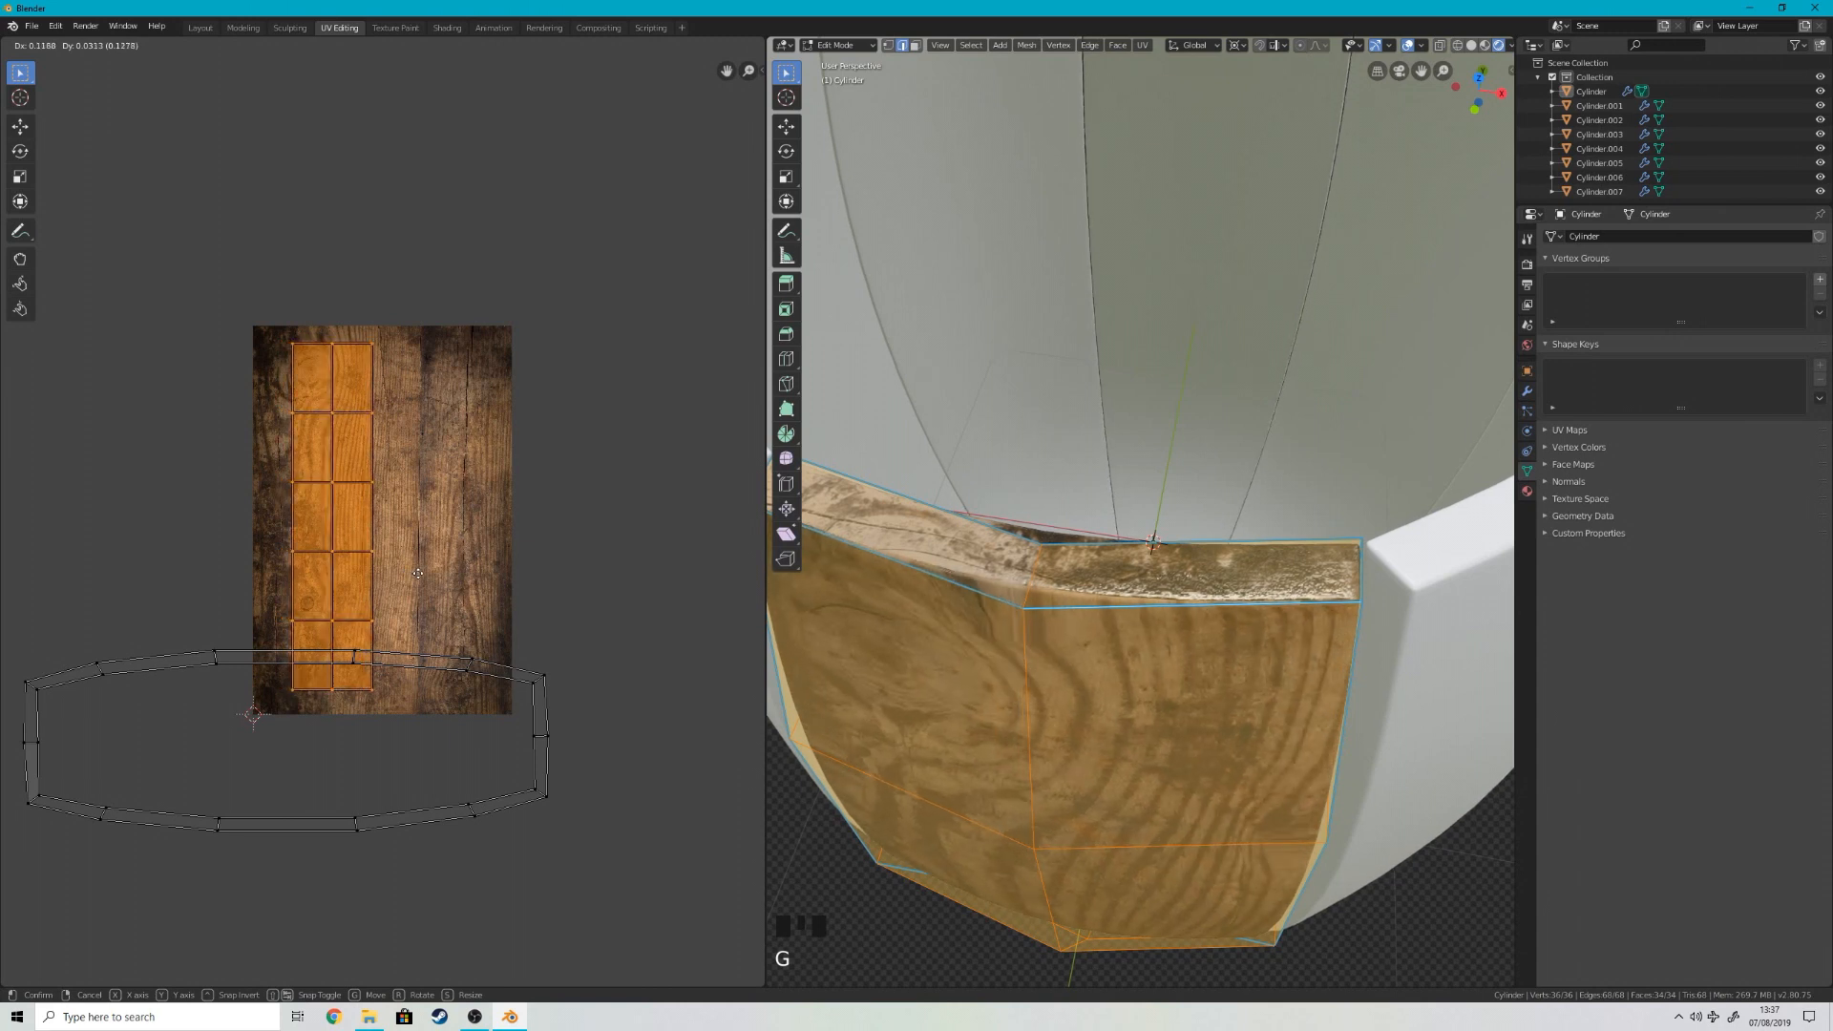
pyautogui.rightClick(414, 602)
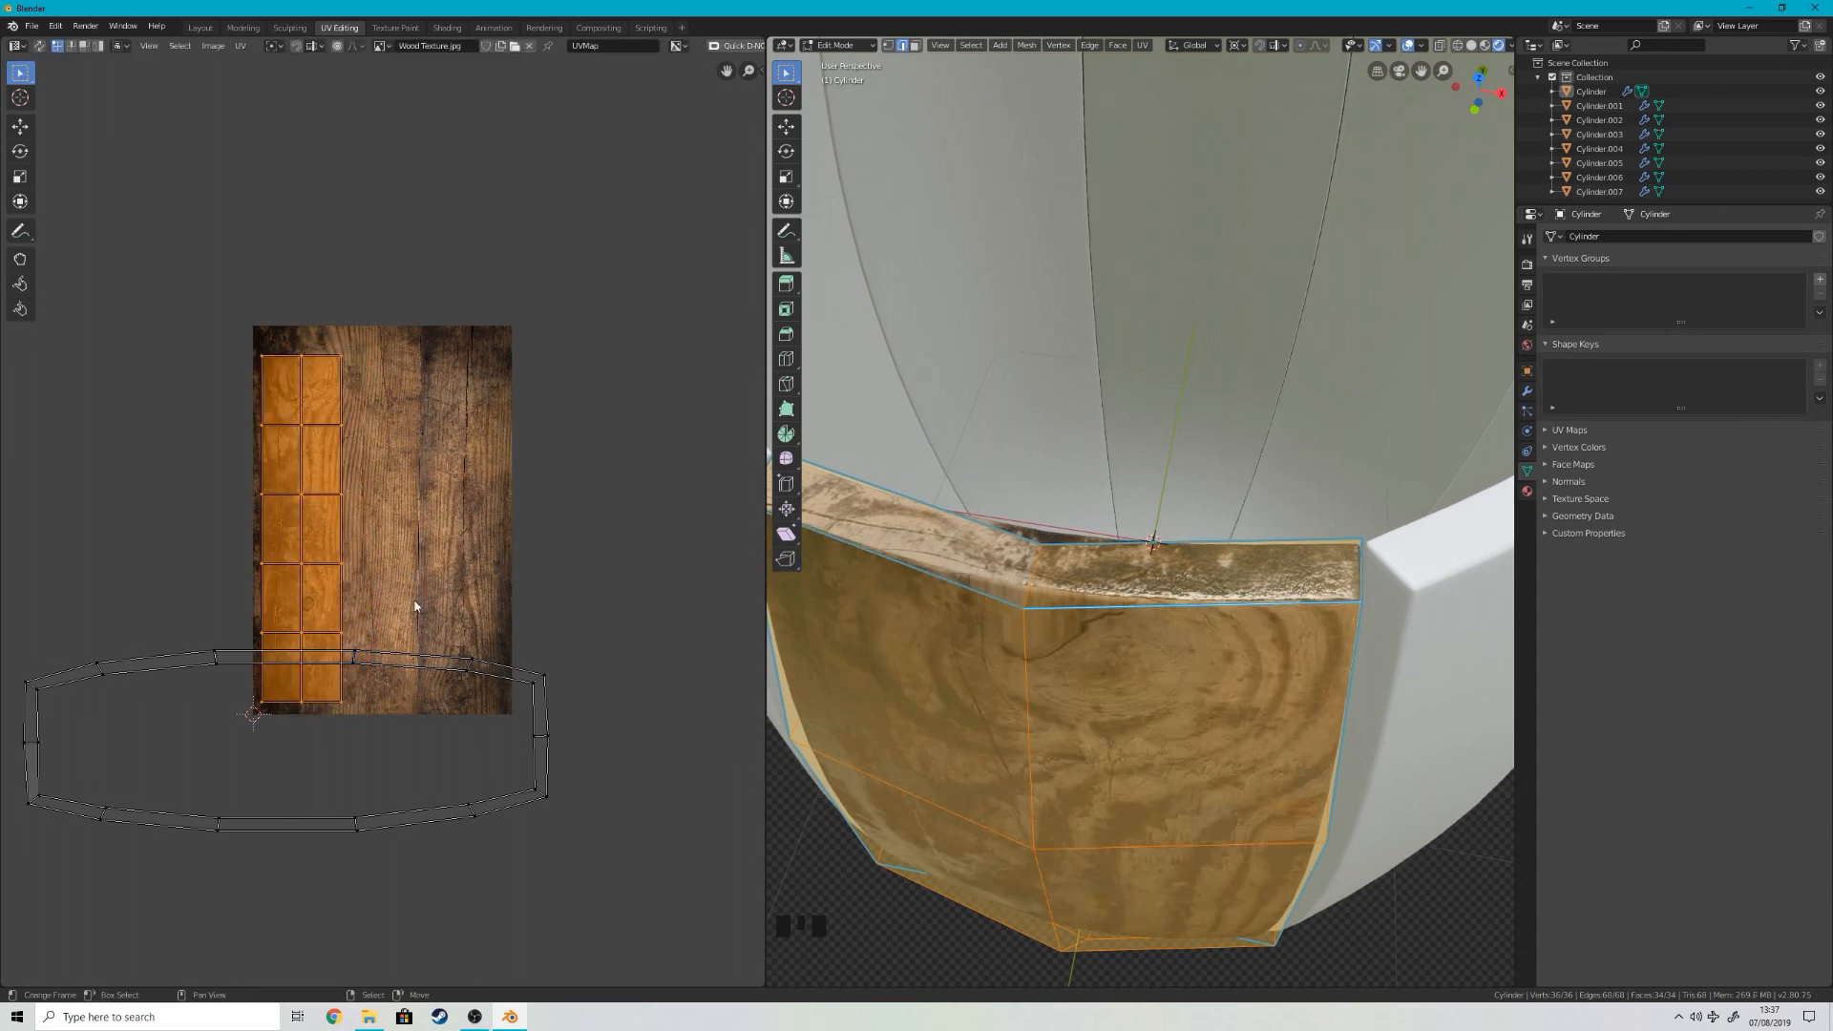
# Step: Select the stave's edge-face loop, invert the selection to its front and back faces, and unwrap those faces
pyautogui.press('u')
pyautogui.click(1063, 622)
pyautogui.keyDown('alt'); pyautogui.keyDown('shift'); pyautogui.rightClick(1031, 553); pyautogui.keyUp('shift'); pyautogui.keyUp('alt')
pyautogui.keyDown('alt'); pyautogui.keyDown('shift'); pyautogui.rightClick(1036, 556); pyautogui.keyUp('shift'); pyautogui.keyUp('alt')
pyautogui.keyDown('alt'); pyautogui.keyDown('shift'); pyautogui.rightClick(1041, 559); pyautogui.keyUp('shift'); pyautogui.keyUp('alt')
pyautogui.keyDown('alt'); pyautogui.keyDown('shift'); pyautogui.rightClick(1044, 559); pyautogui.keyUp('shift'); pyautogui.keyUp('alt')
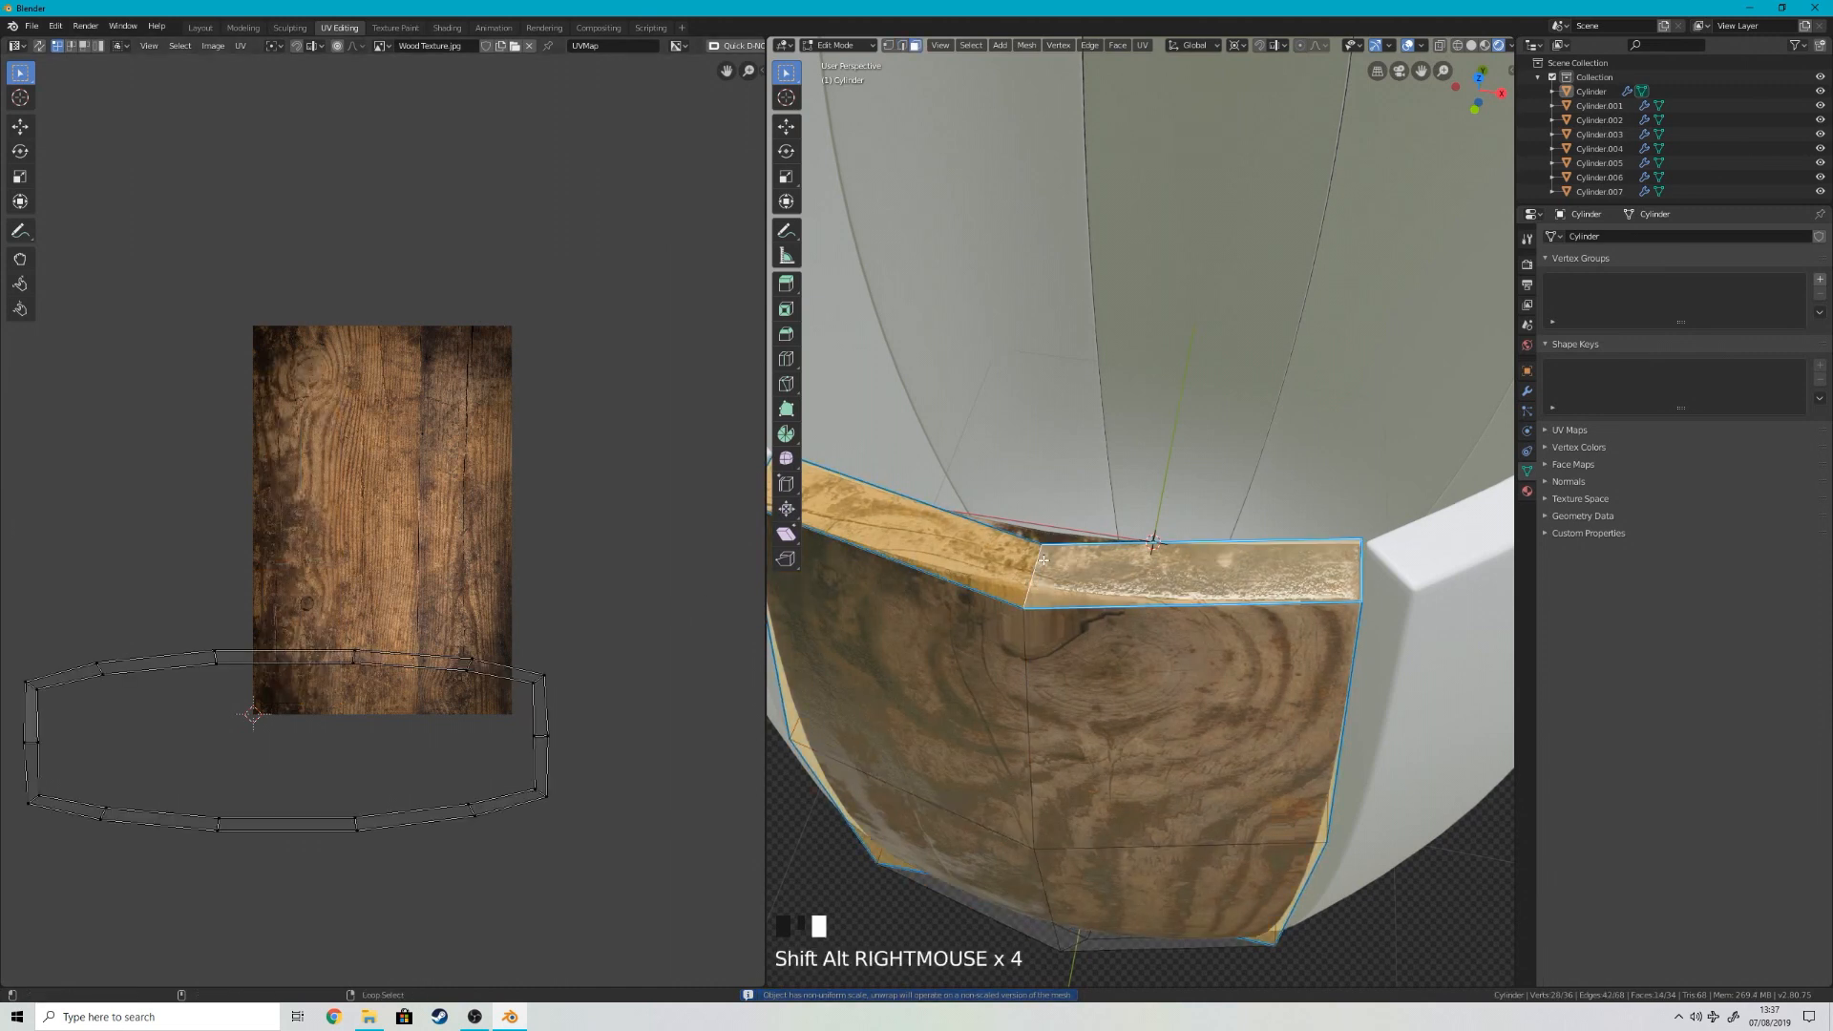
pyautogui.press('i')
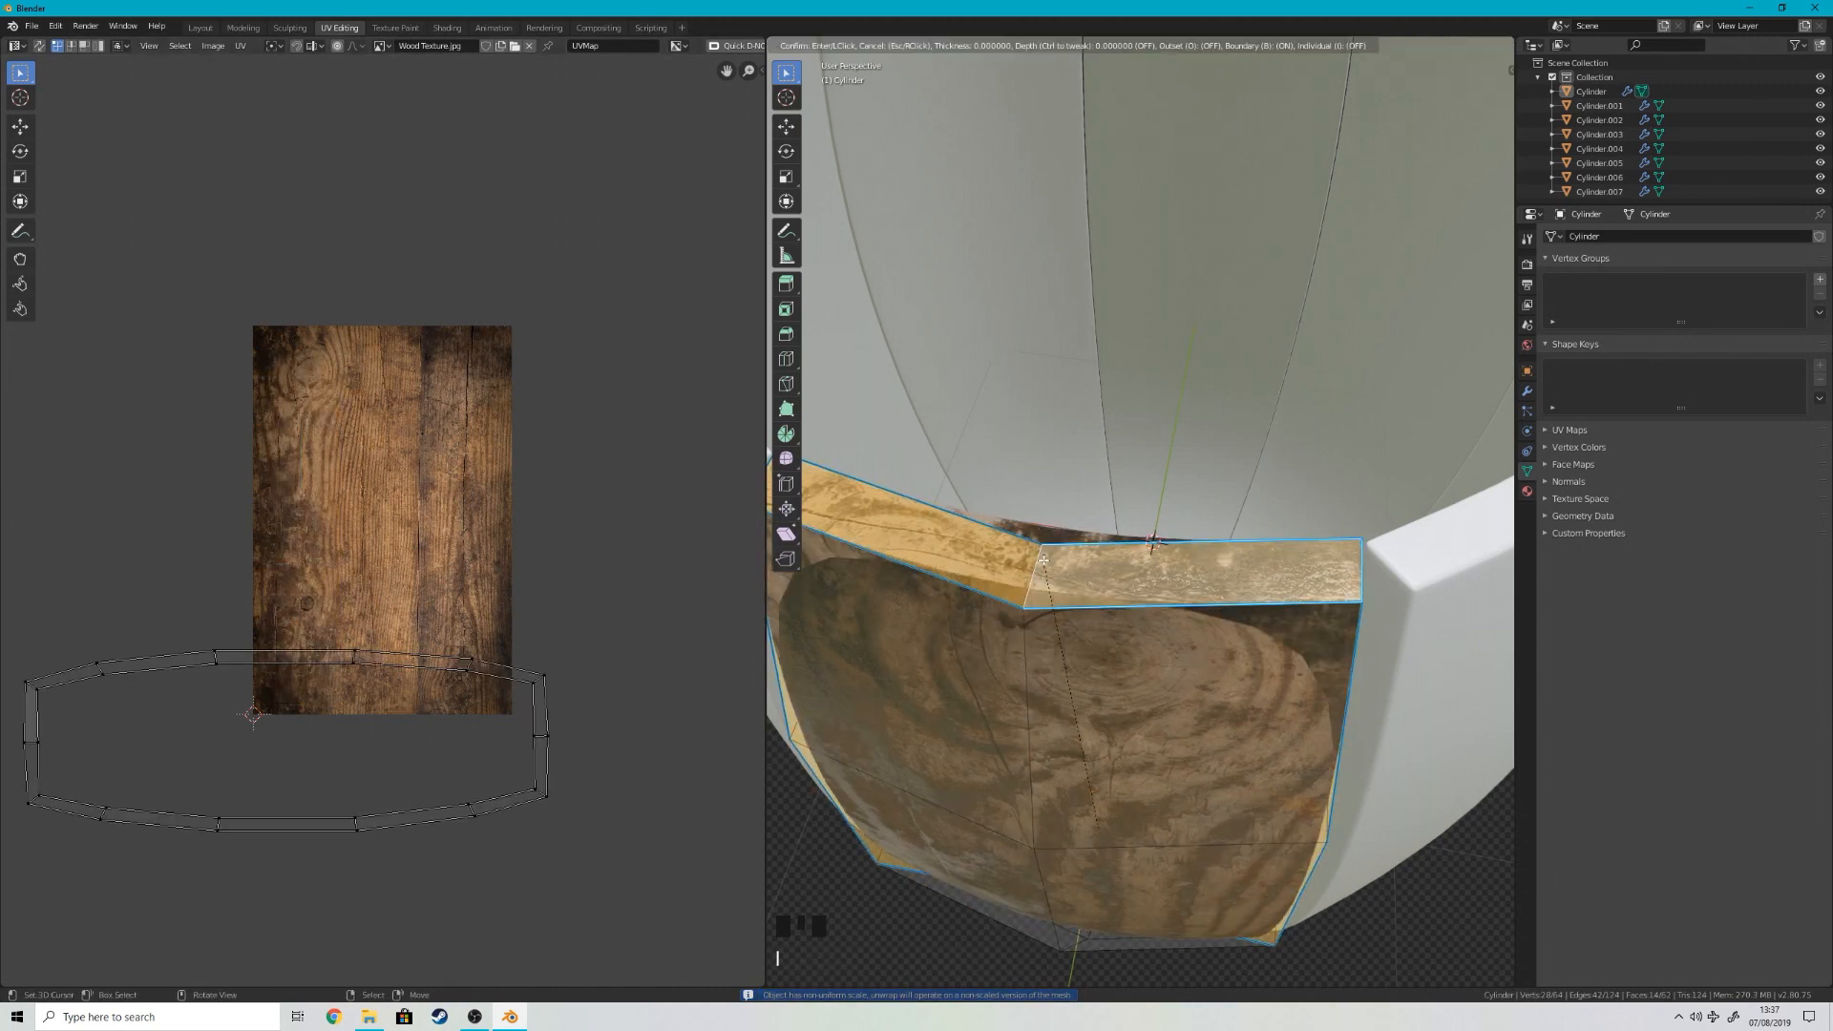
pyautogui.press('Escape')
pyautogui.hotkey('ctrl', 'i')
pyautogui.press('u')
pyautogui.click(1044, 566)
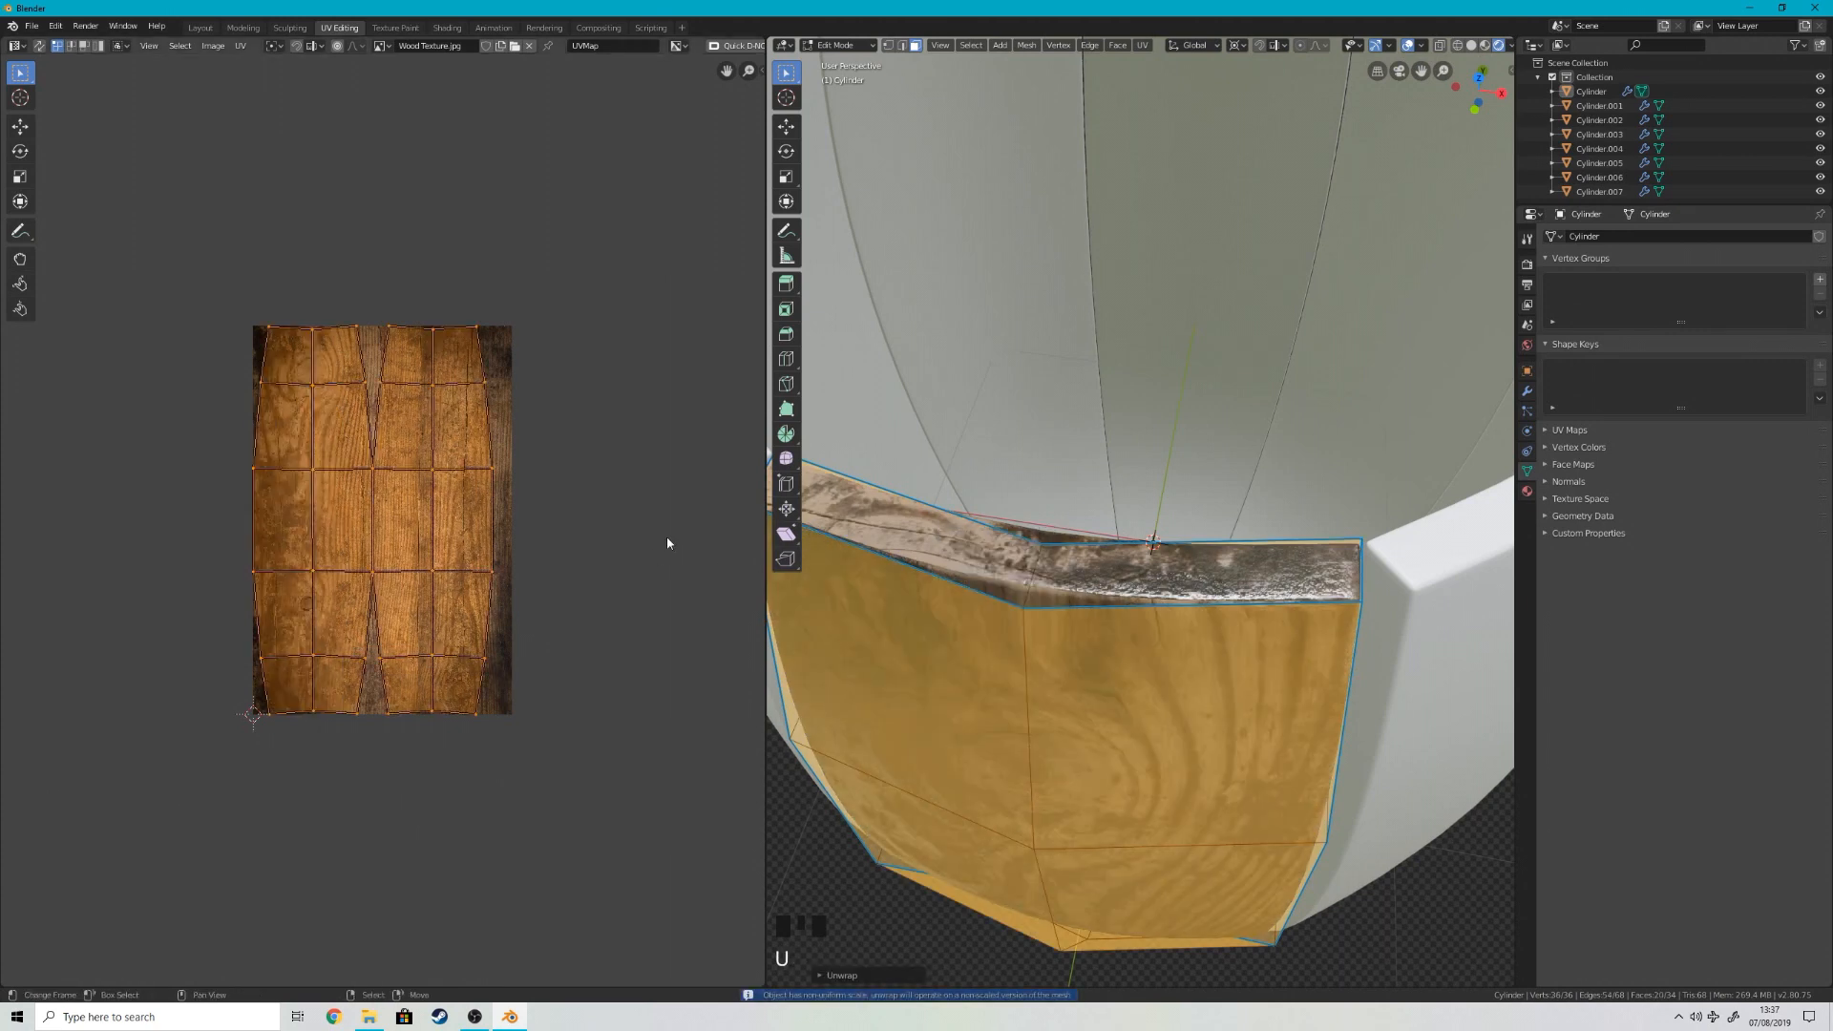
# Step: Try scaling down the newly unwrapped face UVs, and undo back past the front and back face unwrap
pyautogui.press('s')
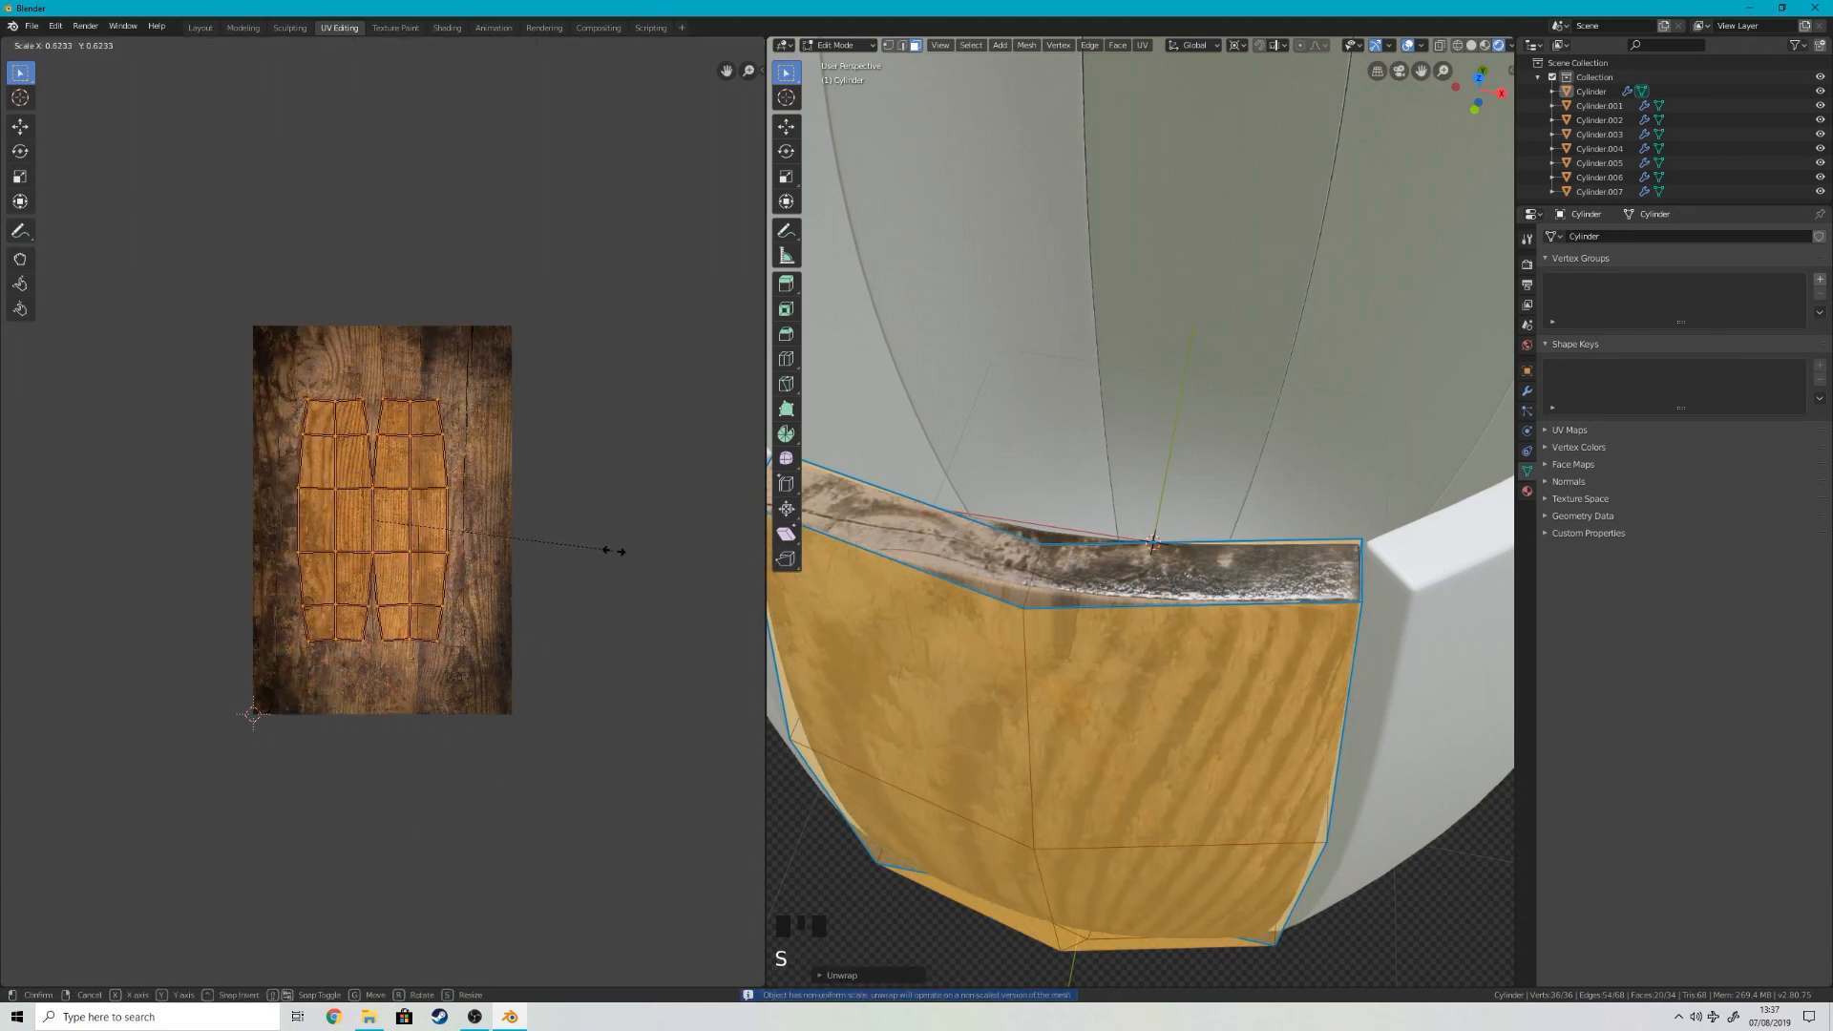
pyautogui.rightClick(583, 558)
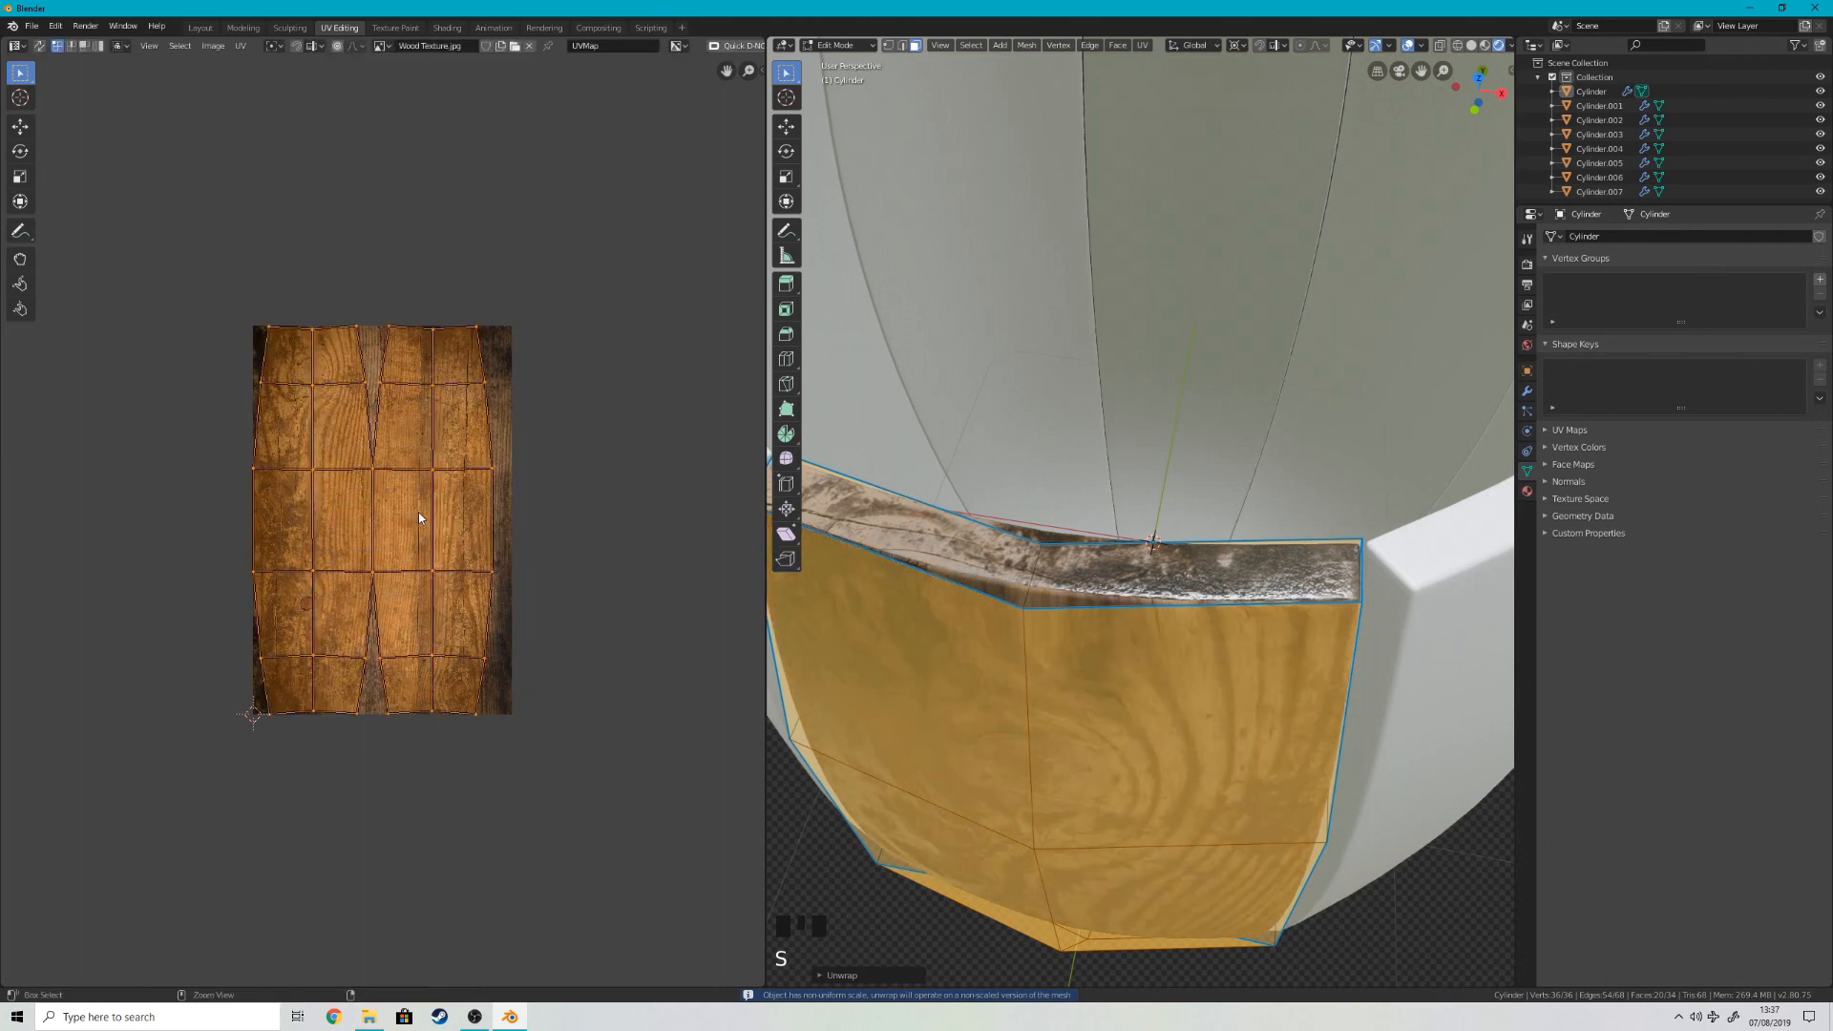
pyautogui.hotkey('ctrl', 'z')
pyautogui.hotkey('ctrl', 'z')
pyautogui.hotkey('ctrl', 'z')
pyautogui.hotkey('ctrl', 'z')
pyautogui.hotkey('ctrl', 'z')
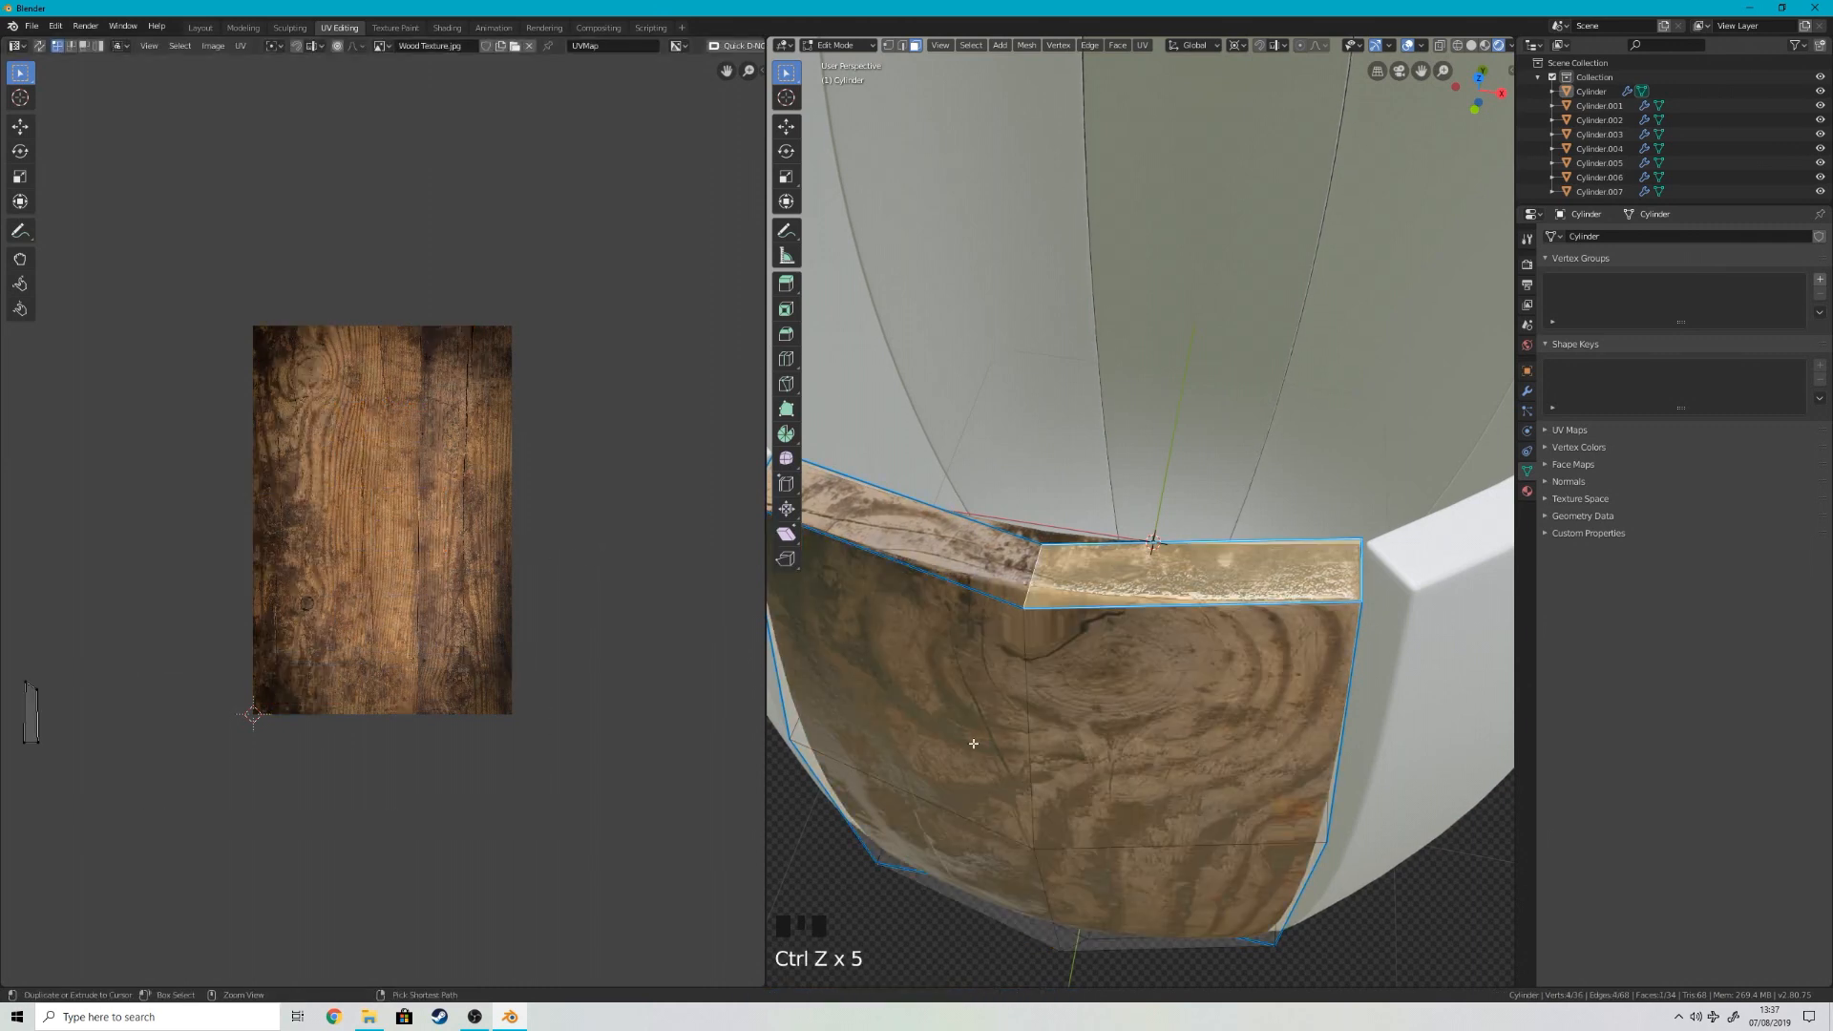
# Step: Reselect the whole stave mesh and box-select its front and back face UV strip in the UV layout
pyautogui.press('a')
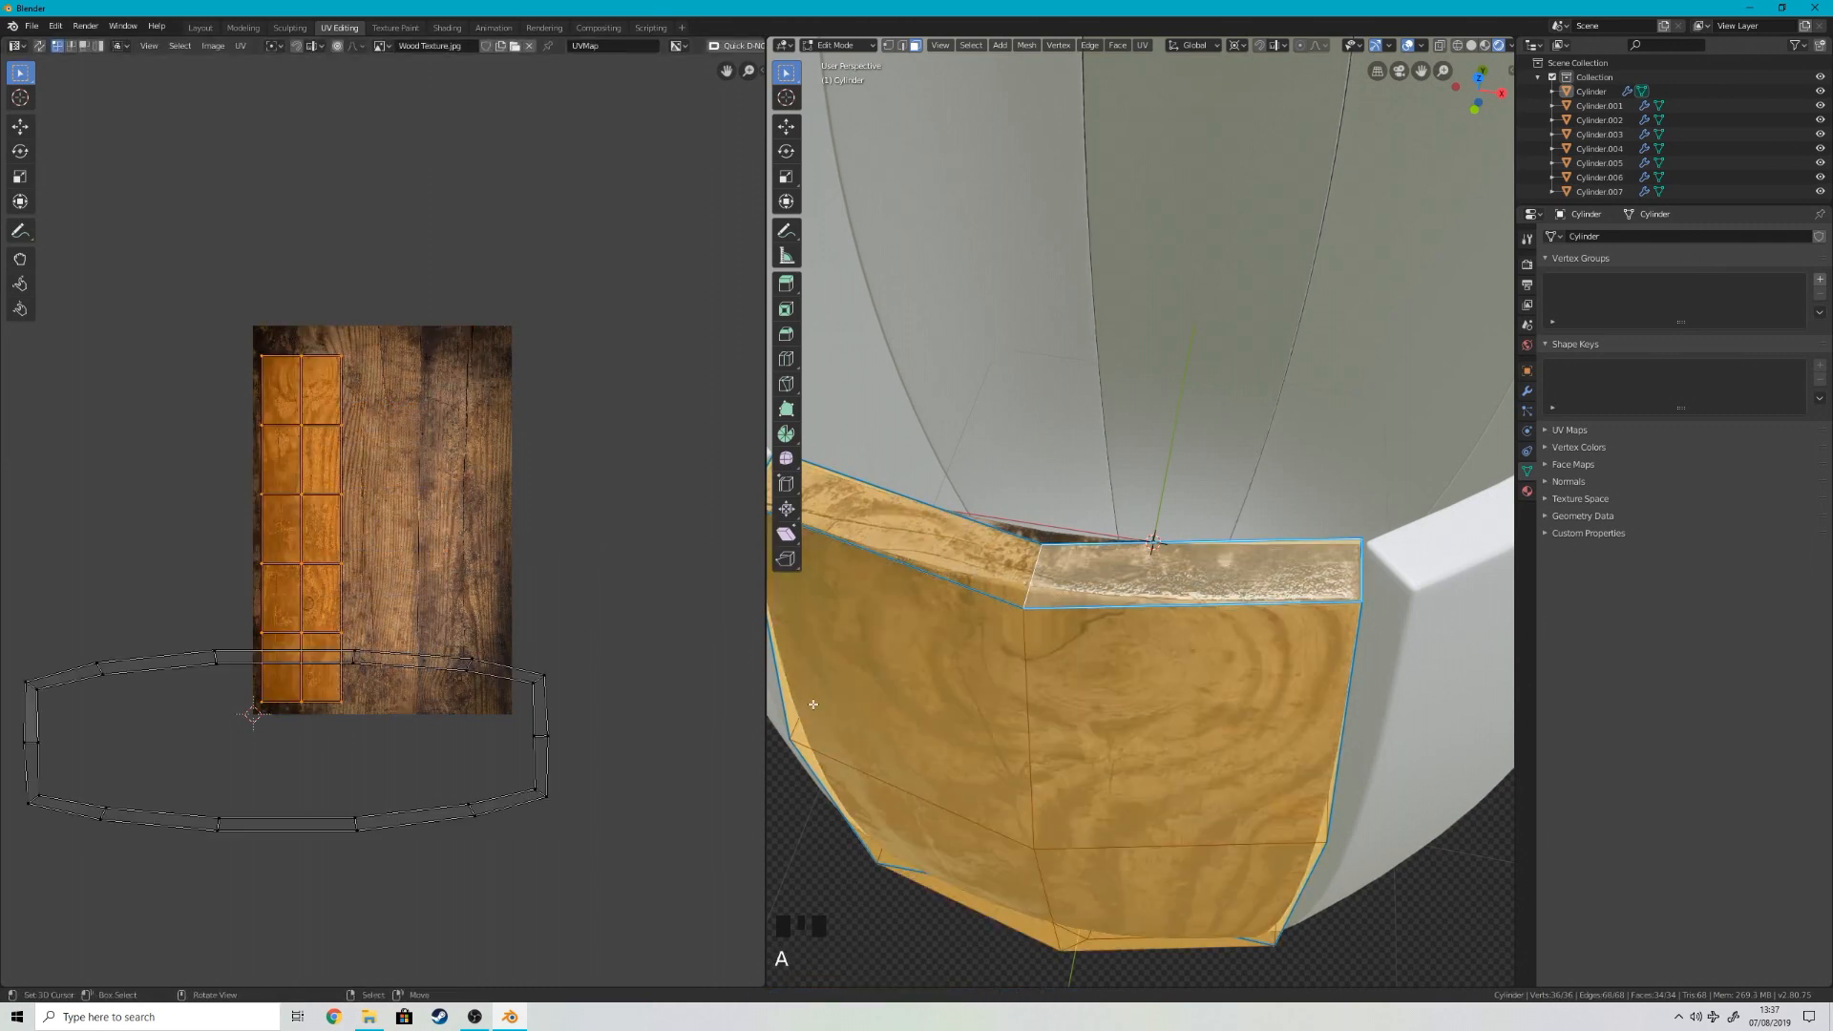
pyautogui.rightClick(308, 626)
pyautogui.press('b')
pyautogui.moveTo(378, 711); pyautogui.dragTo(246, 326)
pyautogui.press('b')
pyautogui.moveTo(377, 697); pyautogui.dragTo(348, 637, button='middle')
pyautogui.press('g')
pyautogui.rightClick(438, 580)
# Step: Move the stave's face UV strip onto the dark planks at the texture's right side and narrow it along X
pyautogui.press('b')
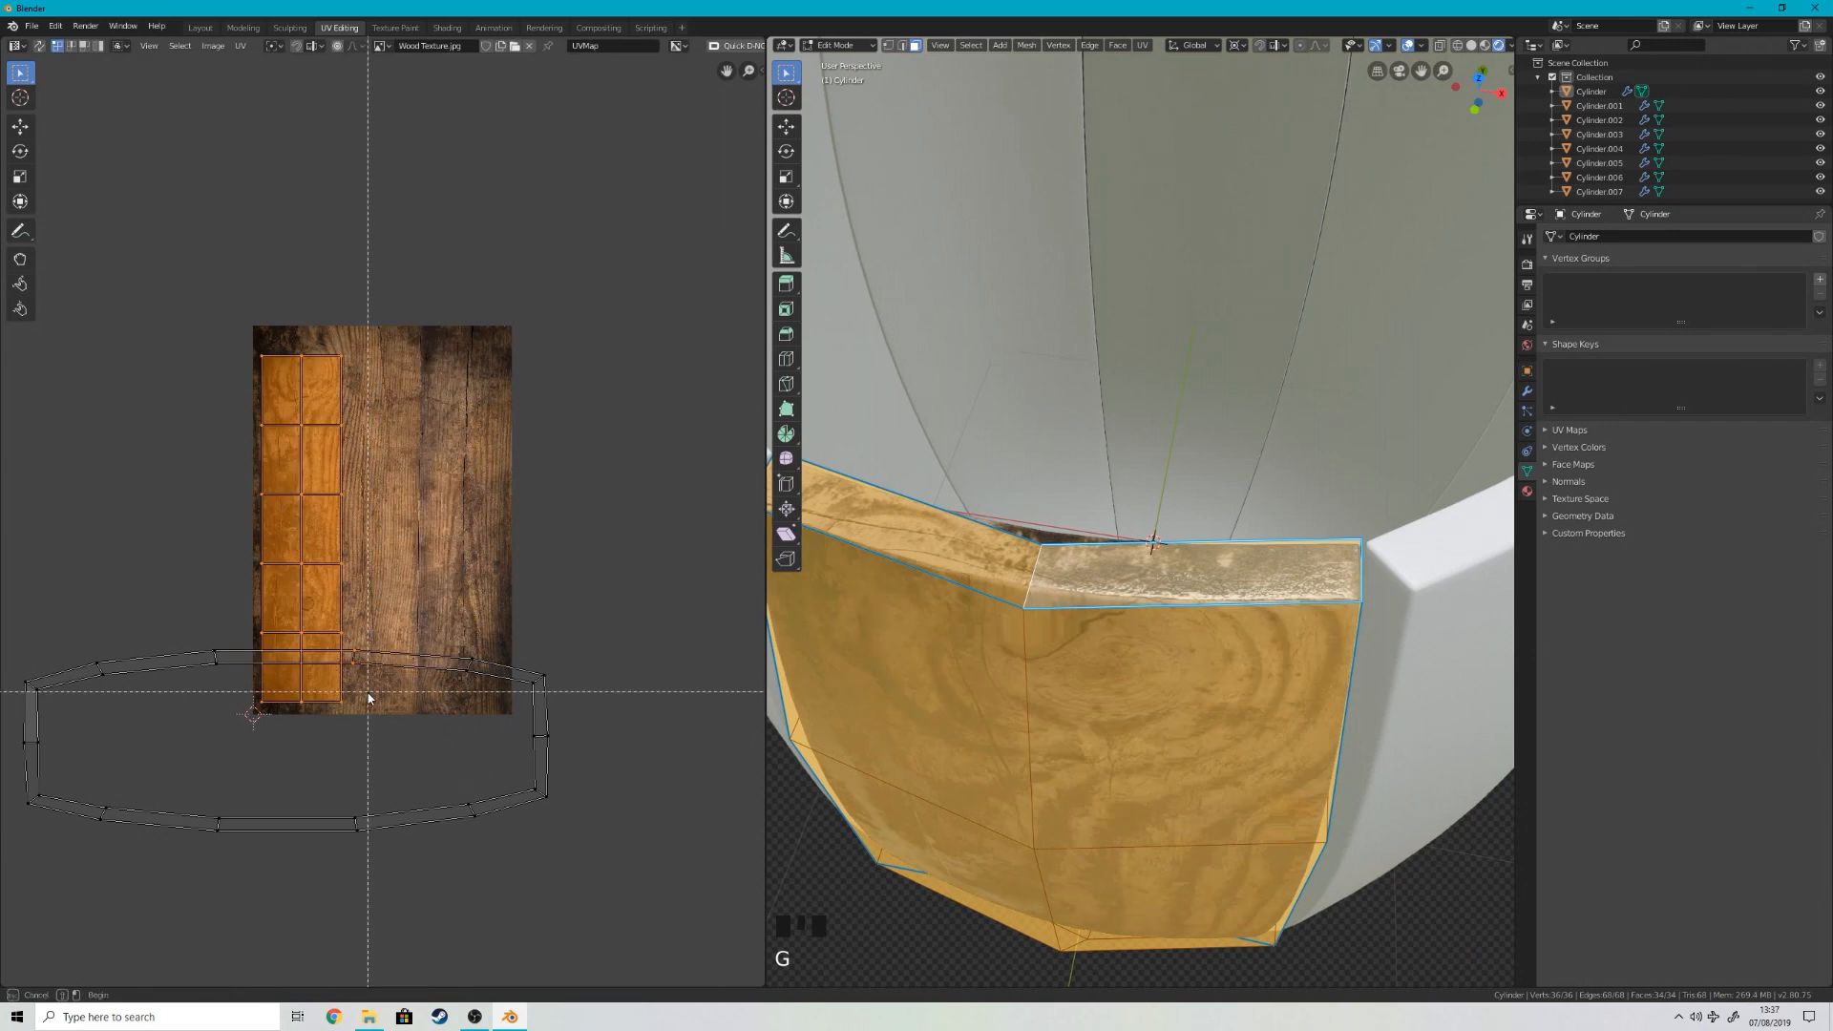
pyautogui.press('c')
pyautogui.press('g')
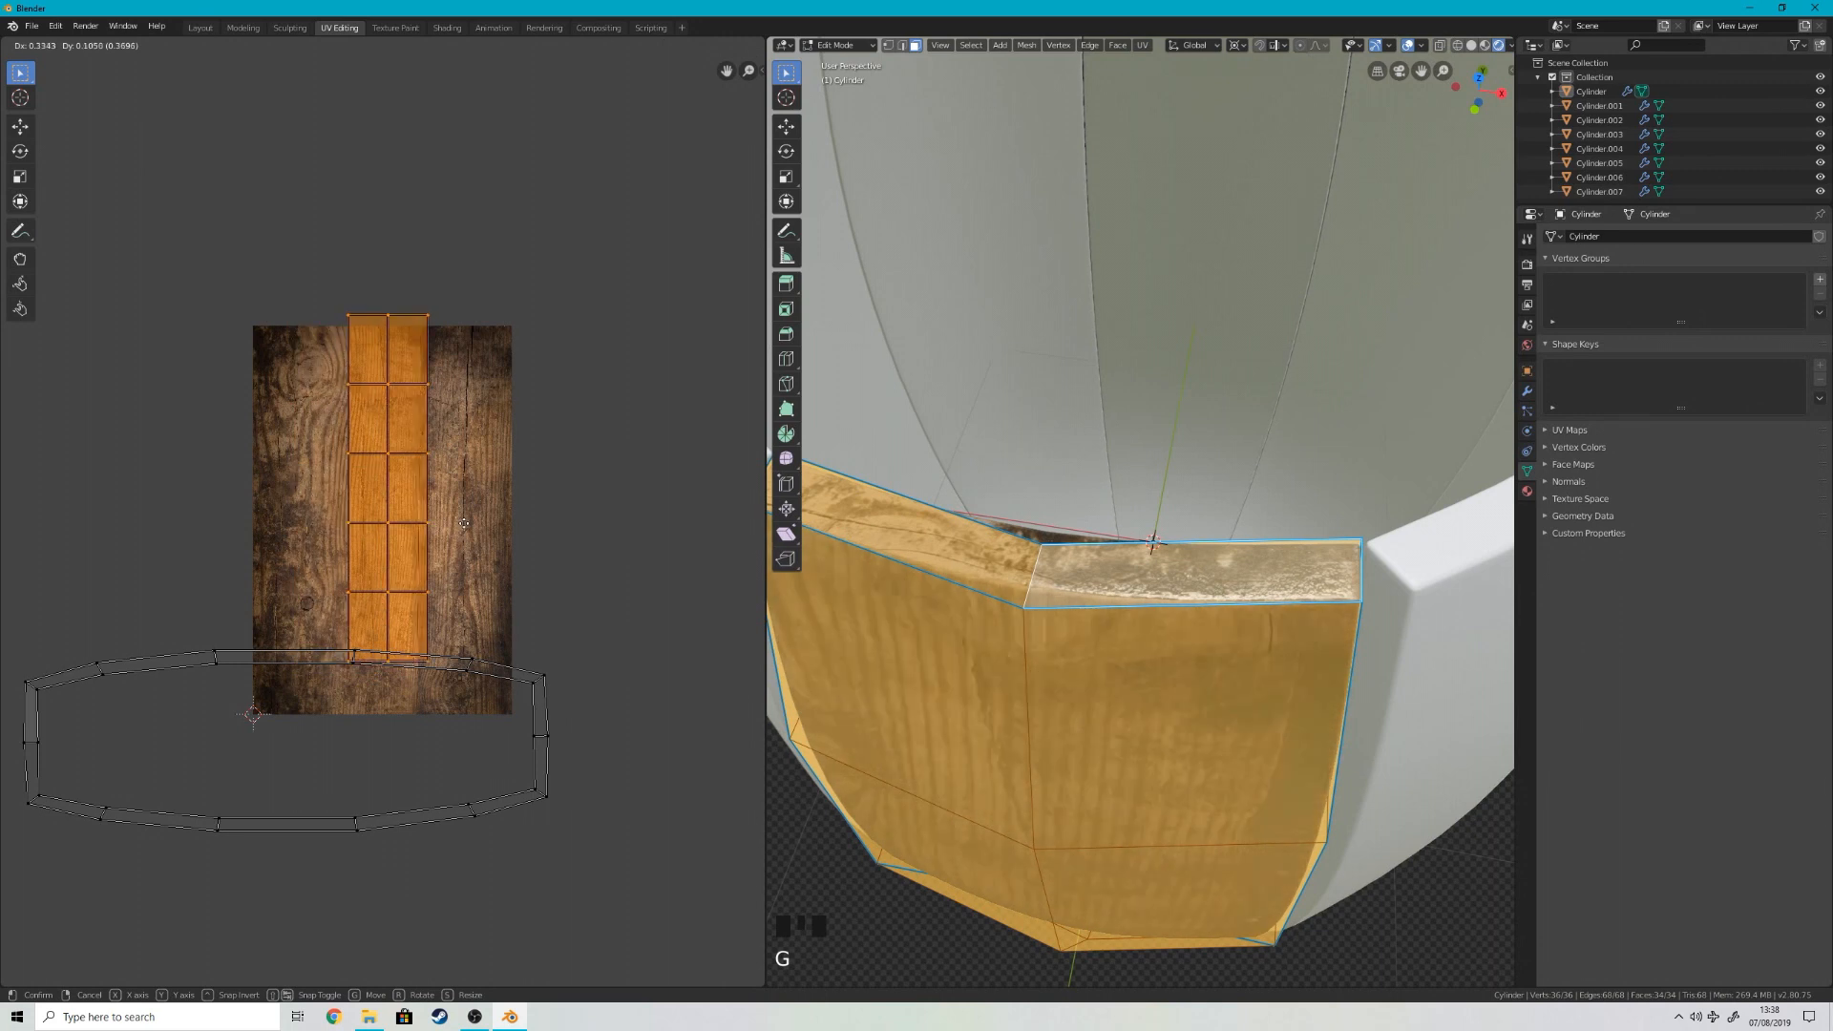
pyautogui.click(520, 564)
pyautogui.press('s')
pyautogui.press('x')
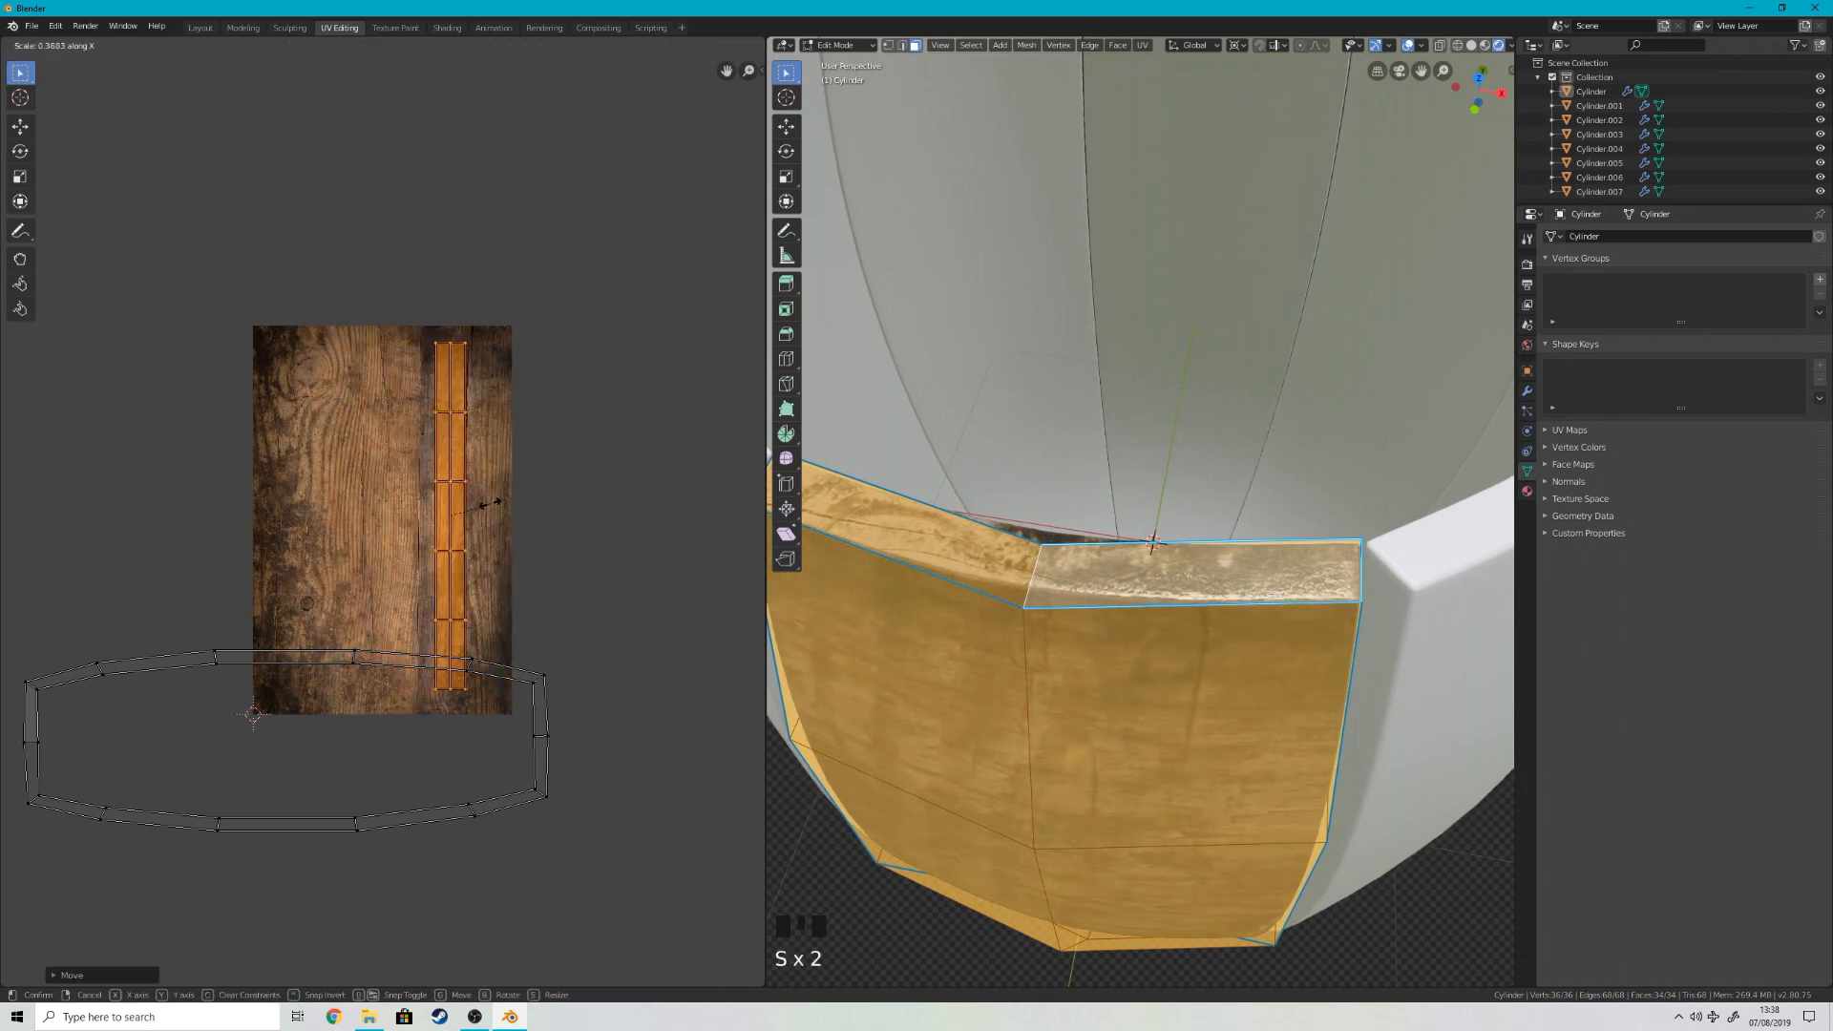
pyautogui.click(523, 520)
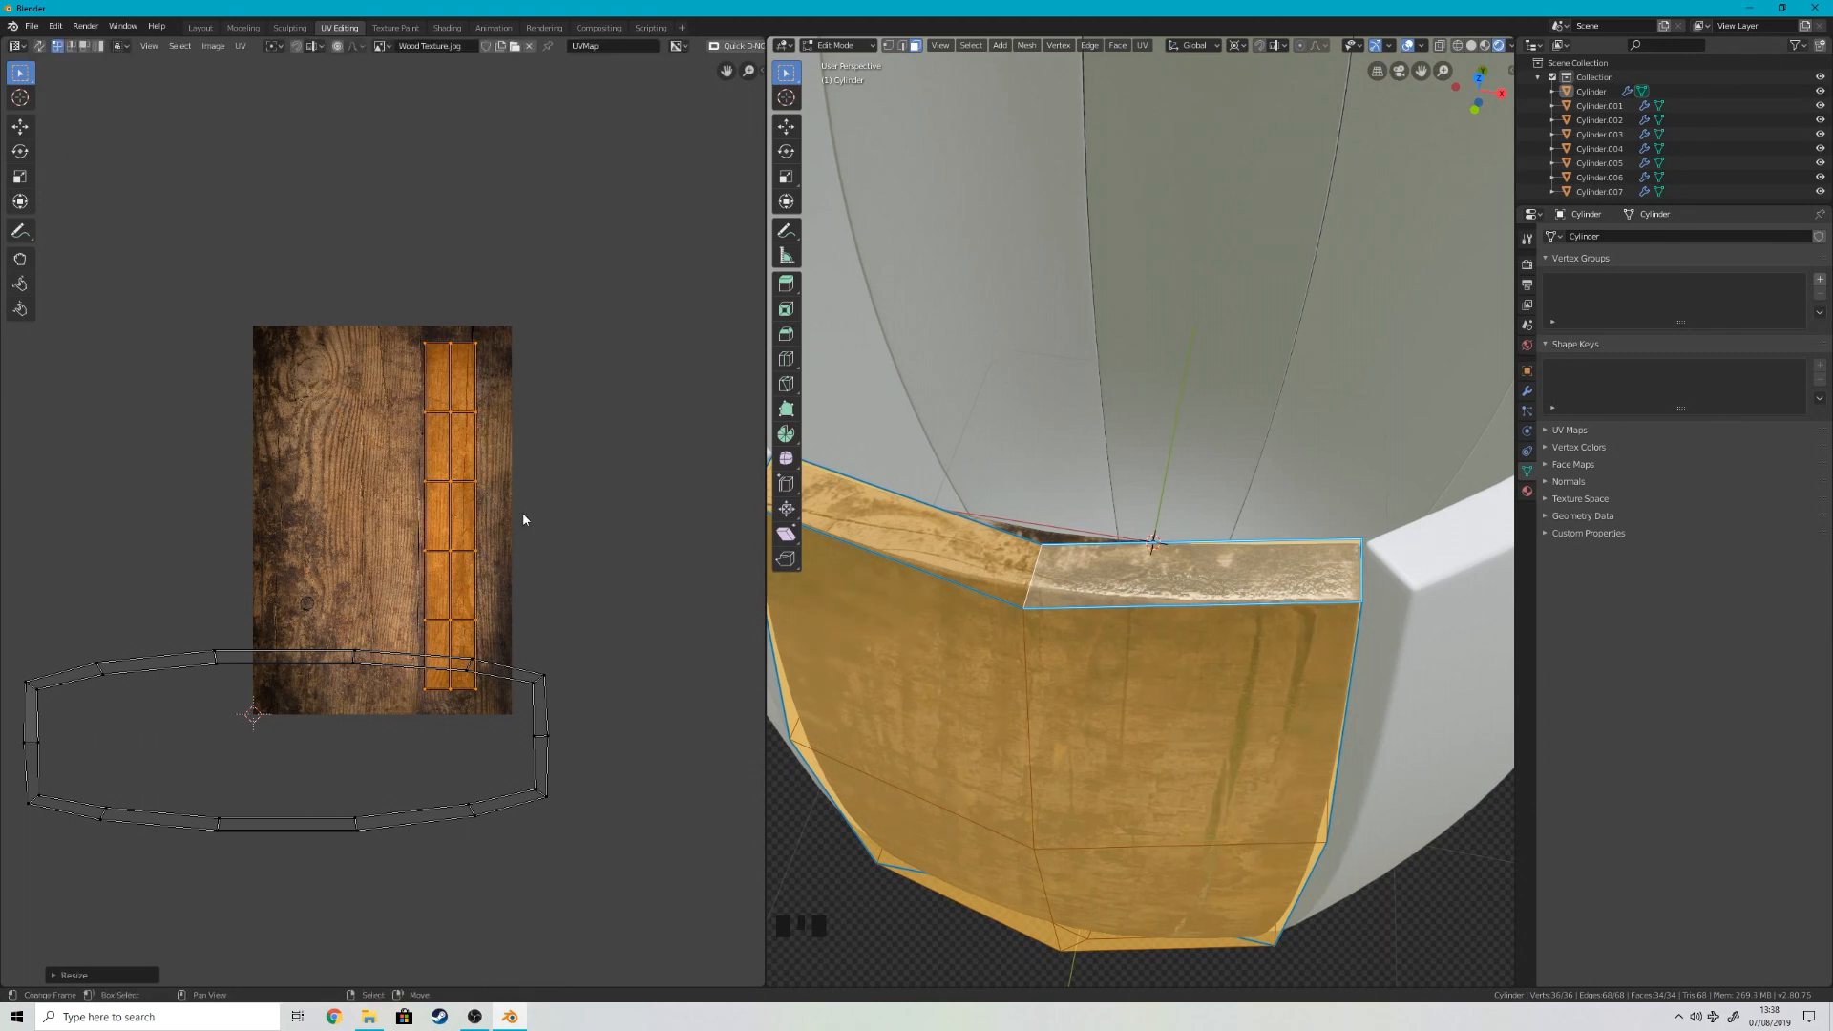
pyautogui.press('Tab')
pyautogui.moveTo(811, 564); pyautogui.dragTo(904, 452, button='middle')
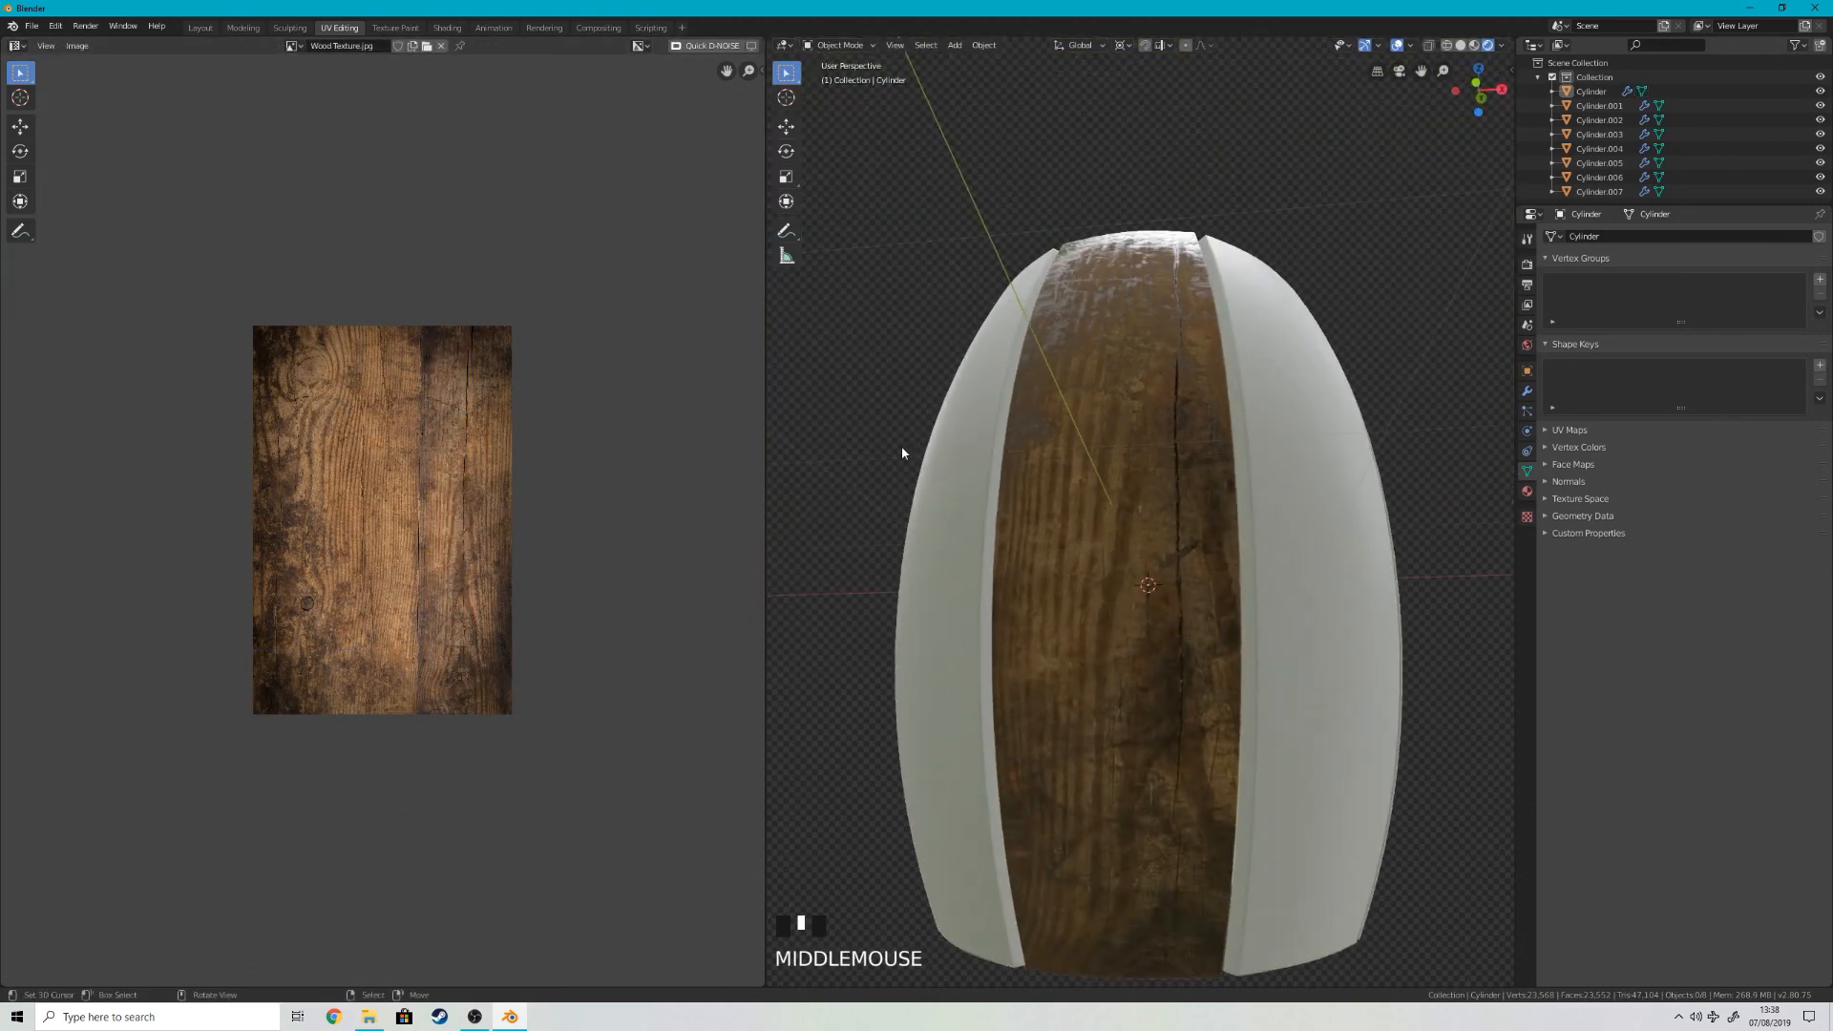
pyautogui.scroll(-1, 903, 452)
# Step: Move the face UV strip over the knotted grain along the texture's left side
pyautogui.press('Tab')
pyautogui.press('g')
pyautogui.click(300, 519)
pyautogui.press('Tab')
pyautogui.press('Tab')
pyautogui.press('Tab')
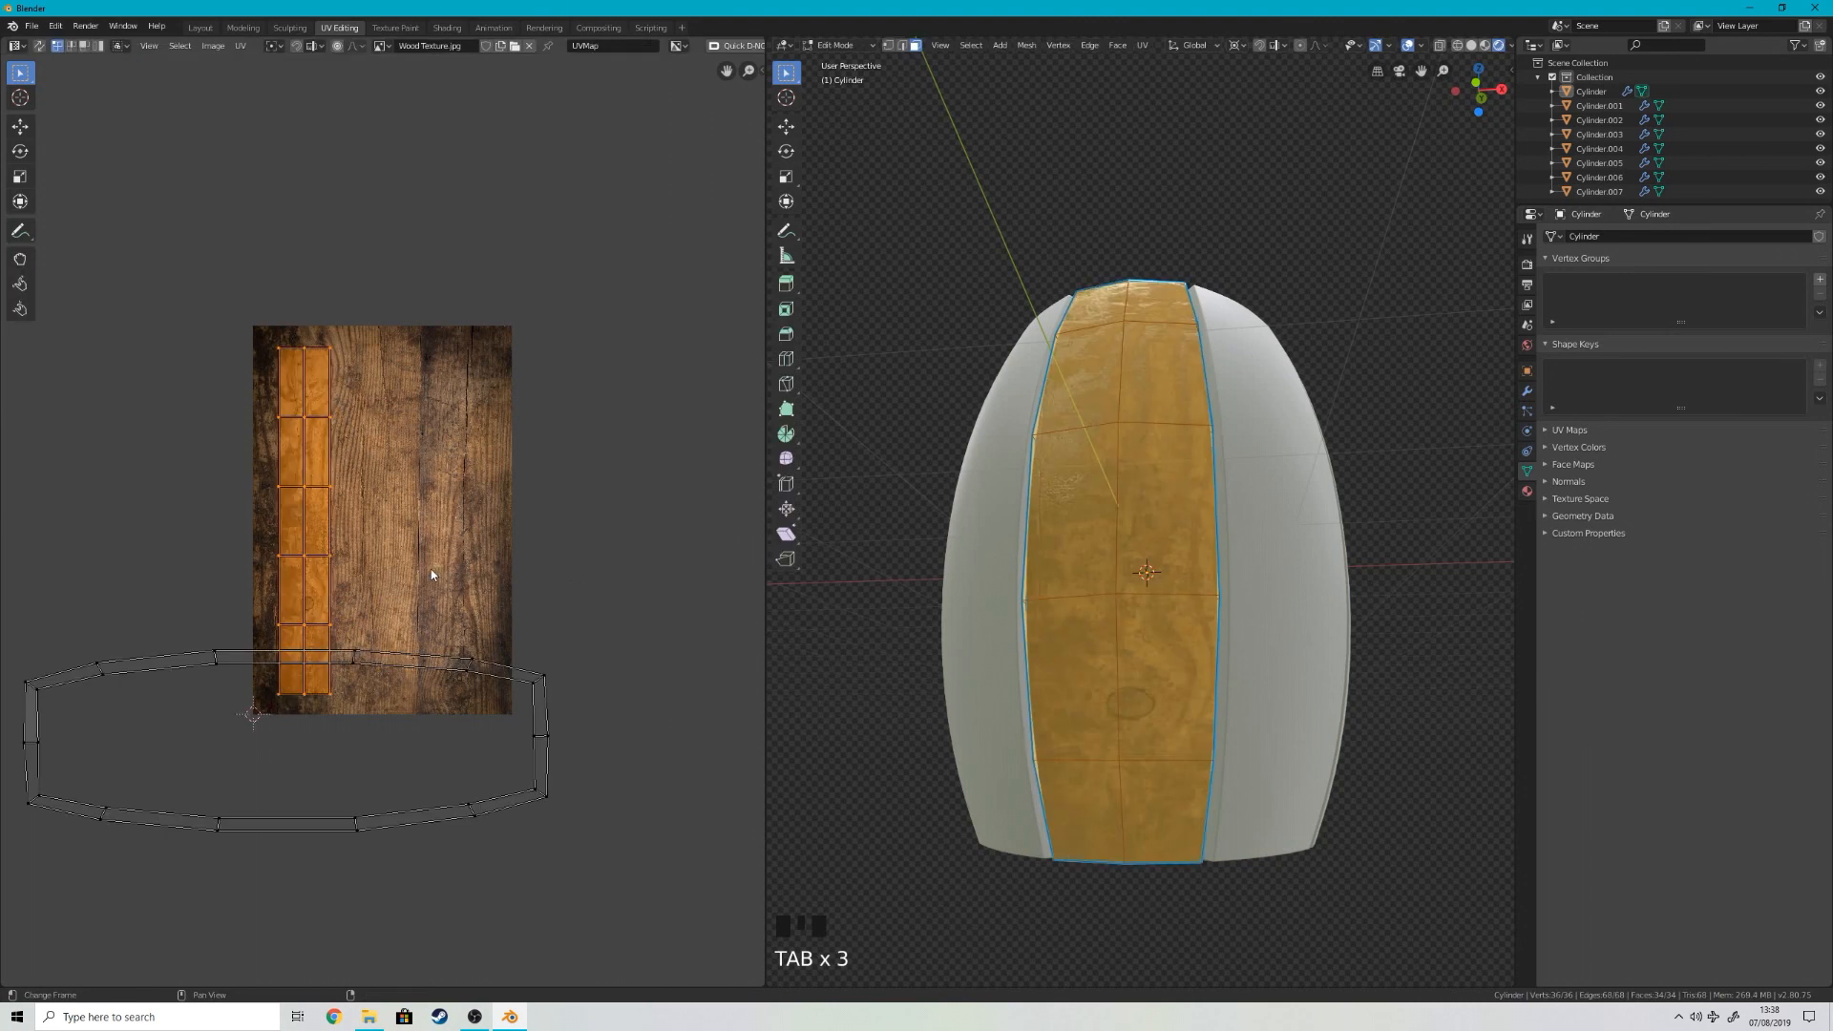
# Step: Widen the face UV strip slightly along the X axis
pyautogui.press('s')
pyautogui.press('x')
pyautogui.click(460, 573)
pyautogui.press('Tab')
pyautogui.moveTo(1015, 462); pyautogui.dragTo(1093, 564, button='middle')
pyautogui.scroll(5, 1004, 590)
pyautogui.press('Tab')
pyautogui.press('Tab')
pyautogui.press('Tab')
pyautogui.press('g')
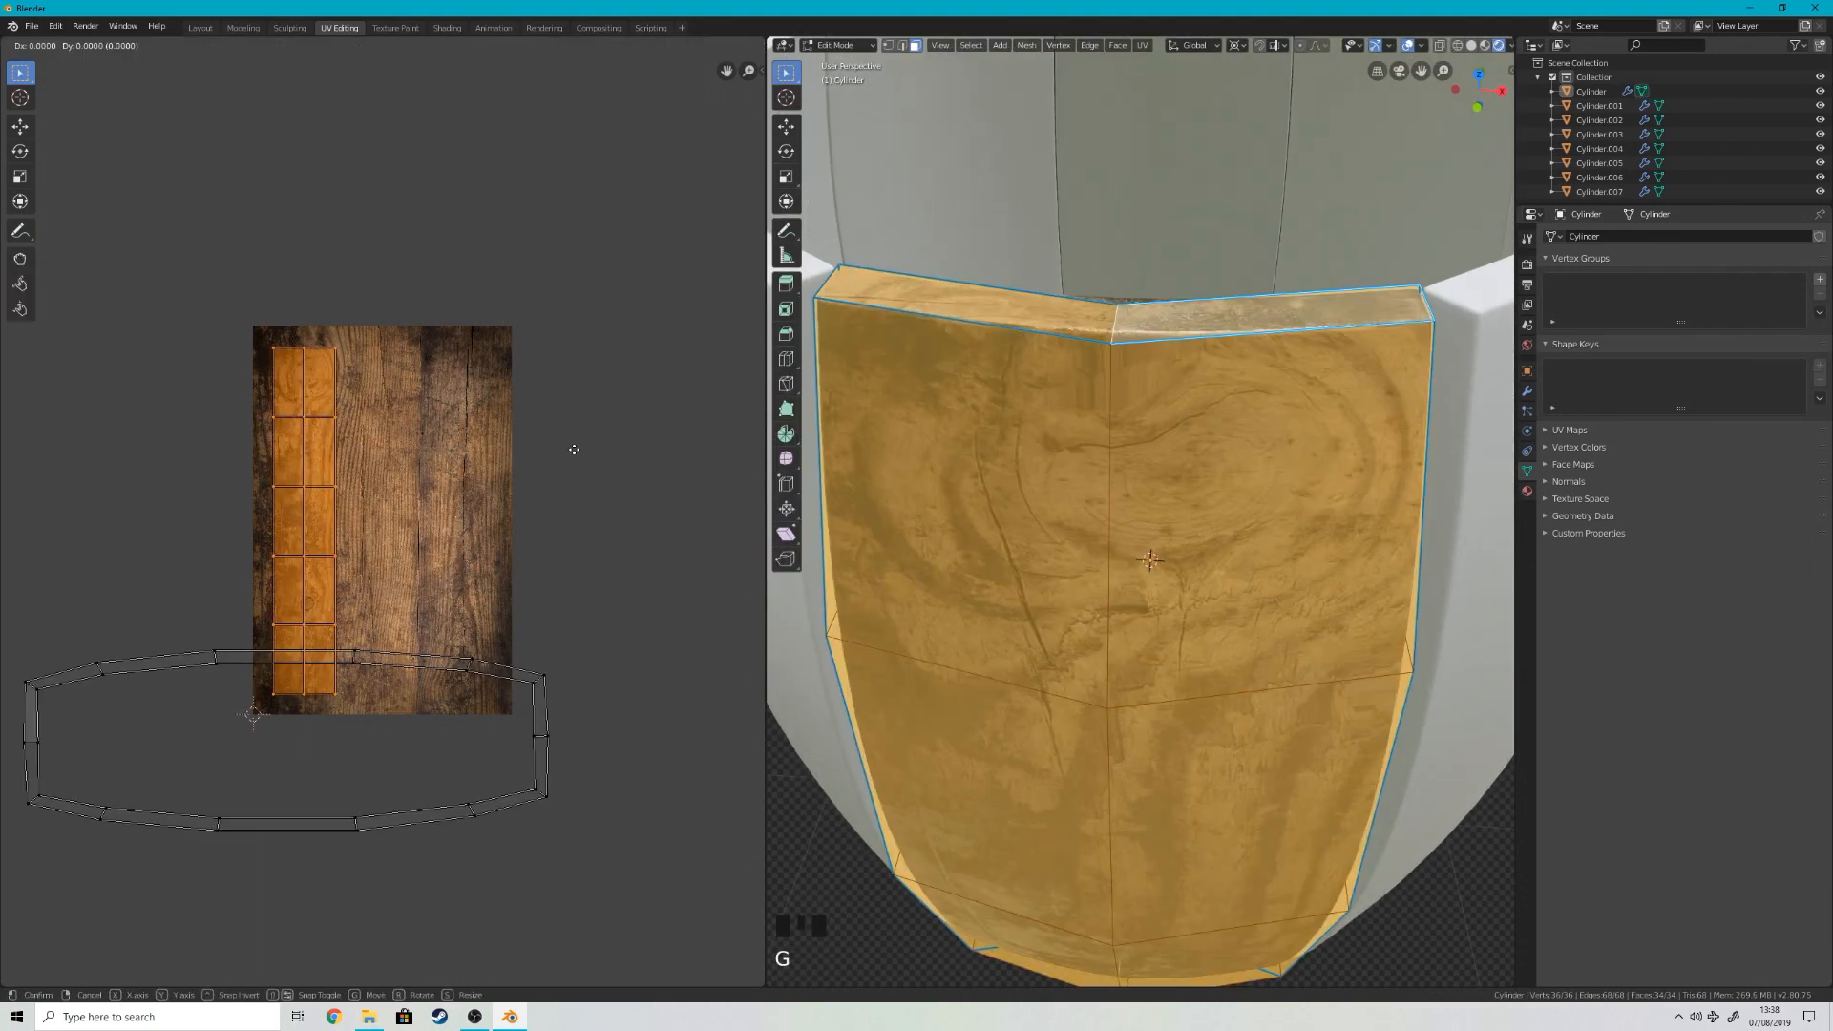
pyautogui.rightClick(578, 417)
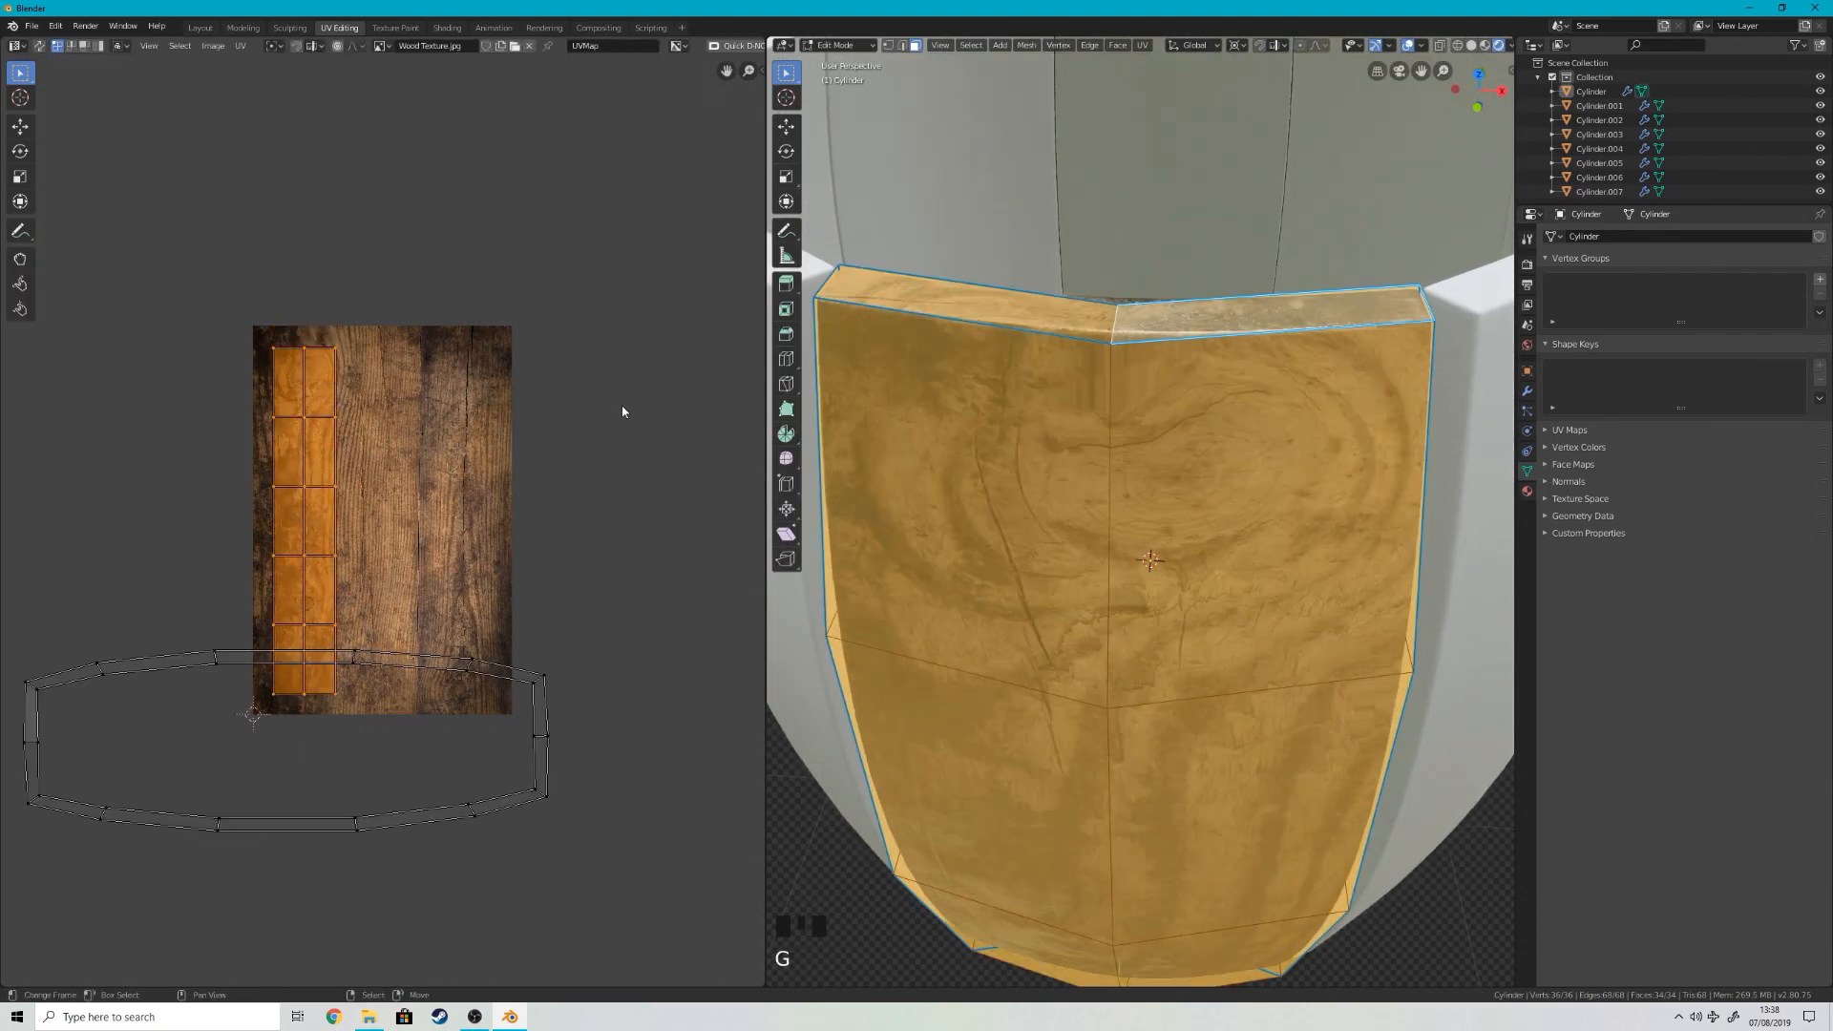
# Step: Add a horizontal loop cut to the stave and slide it up close to the upper rim edge
pyautogui.rightClick(1223, 333)
pyautogui.press('Tab')
pyautogui.press('Tab')
pyautogui.hotkey('ctrl', 'r')
pyautogui.click(1409, 480)
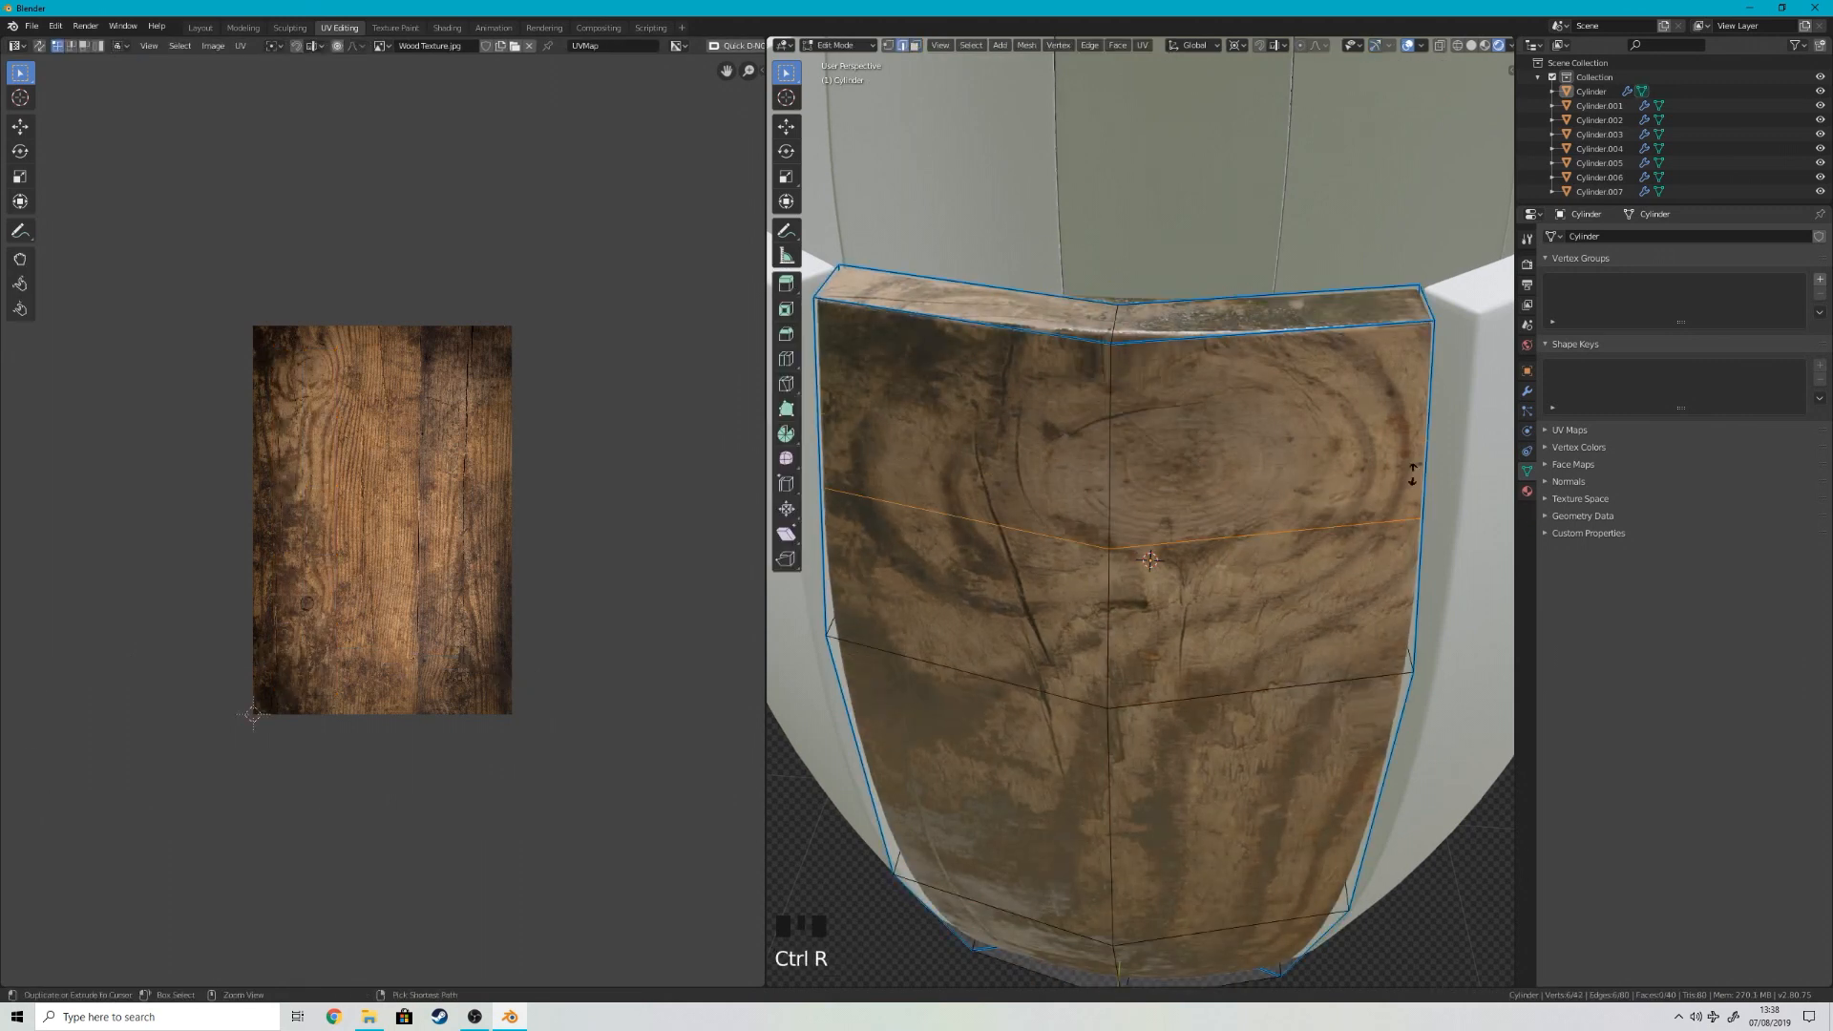
pyautogui.click(1406, 320)
pyautogui.press('Tab')
pyautogui.scroll(-2, 1326, 349)
pyautogui.moveTo(1325, 350); pyautogui.dragTo(1334, 299, button='middle')
pyautogui.scroll(-1, 1315, 291)
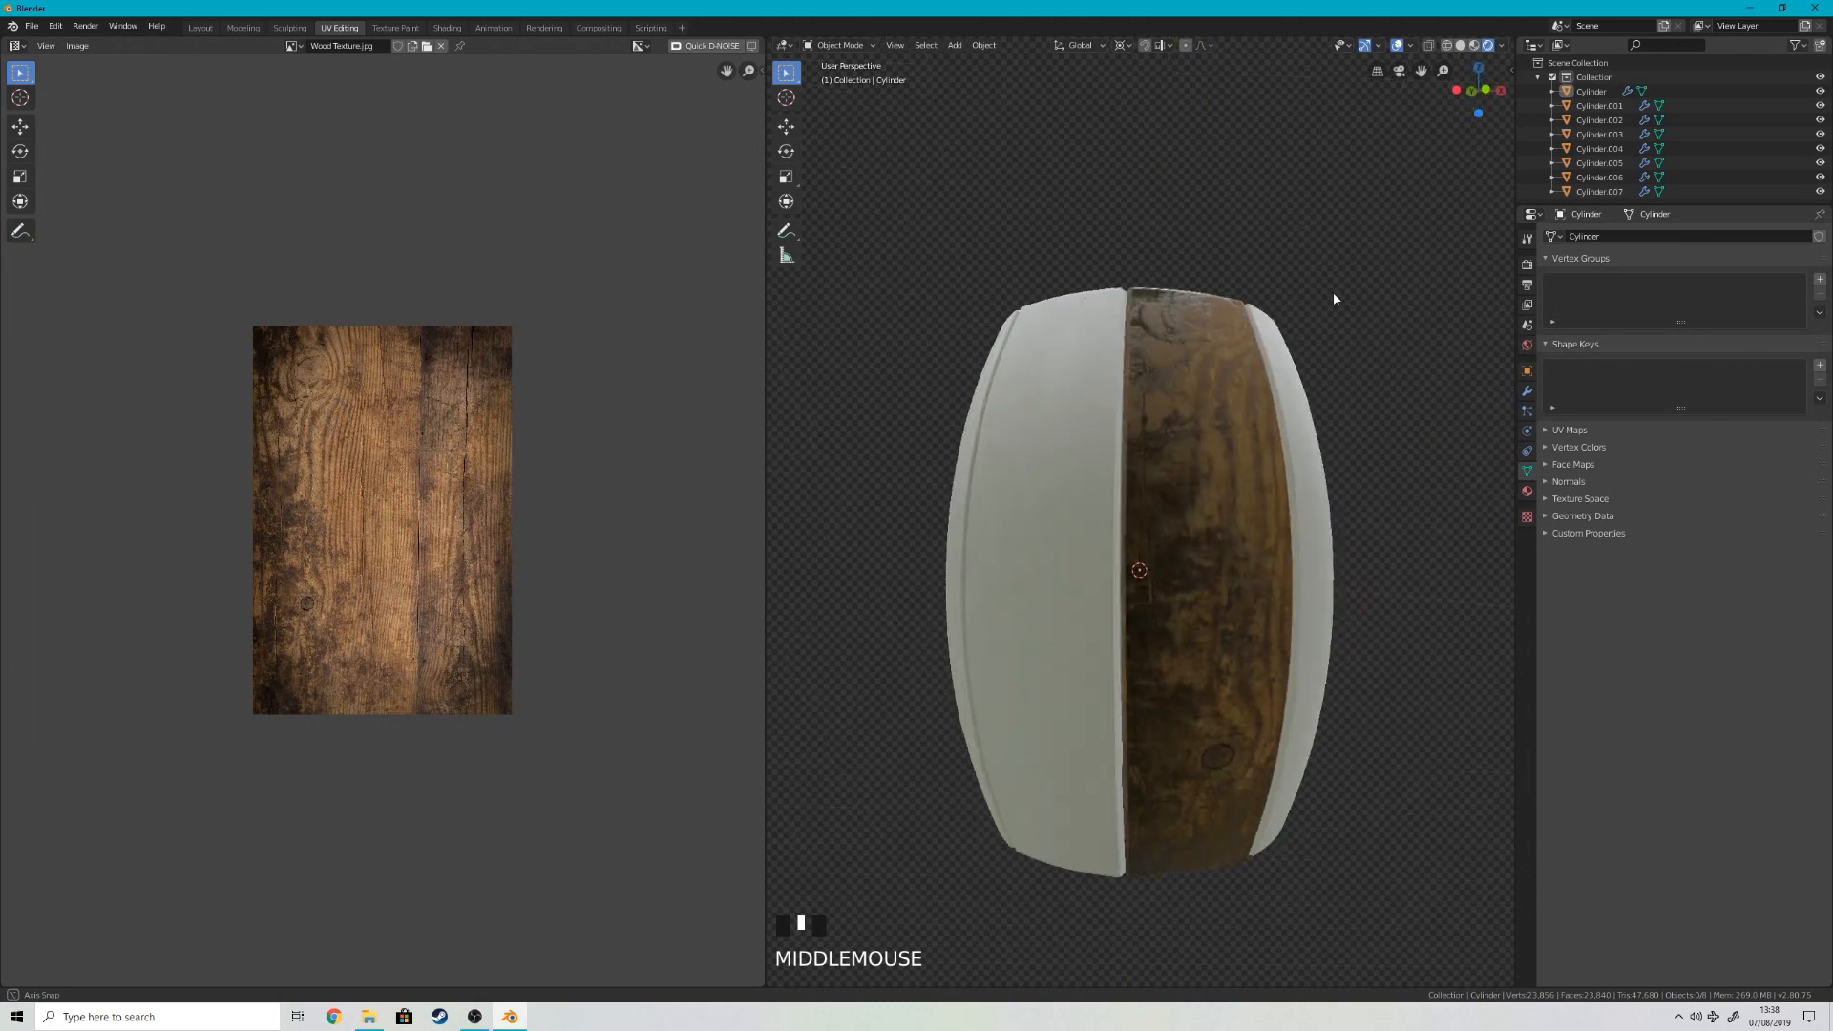
# Step: Examine the first stave's tightened upper rim up close, then check the barrel from several sides
pyautogui.scroll(4, 1265, 363)
pyautogui.press('Tab')
pyautogui.moveTo(1261, 365); pyautogui.dragTo(1231, 591, button='middle')
pyautogui.press('Tab')
pyautogui.scroll(3, 1197, 480)
pyautogui.press('Tab')
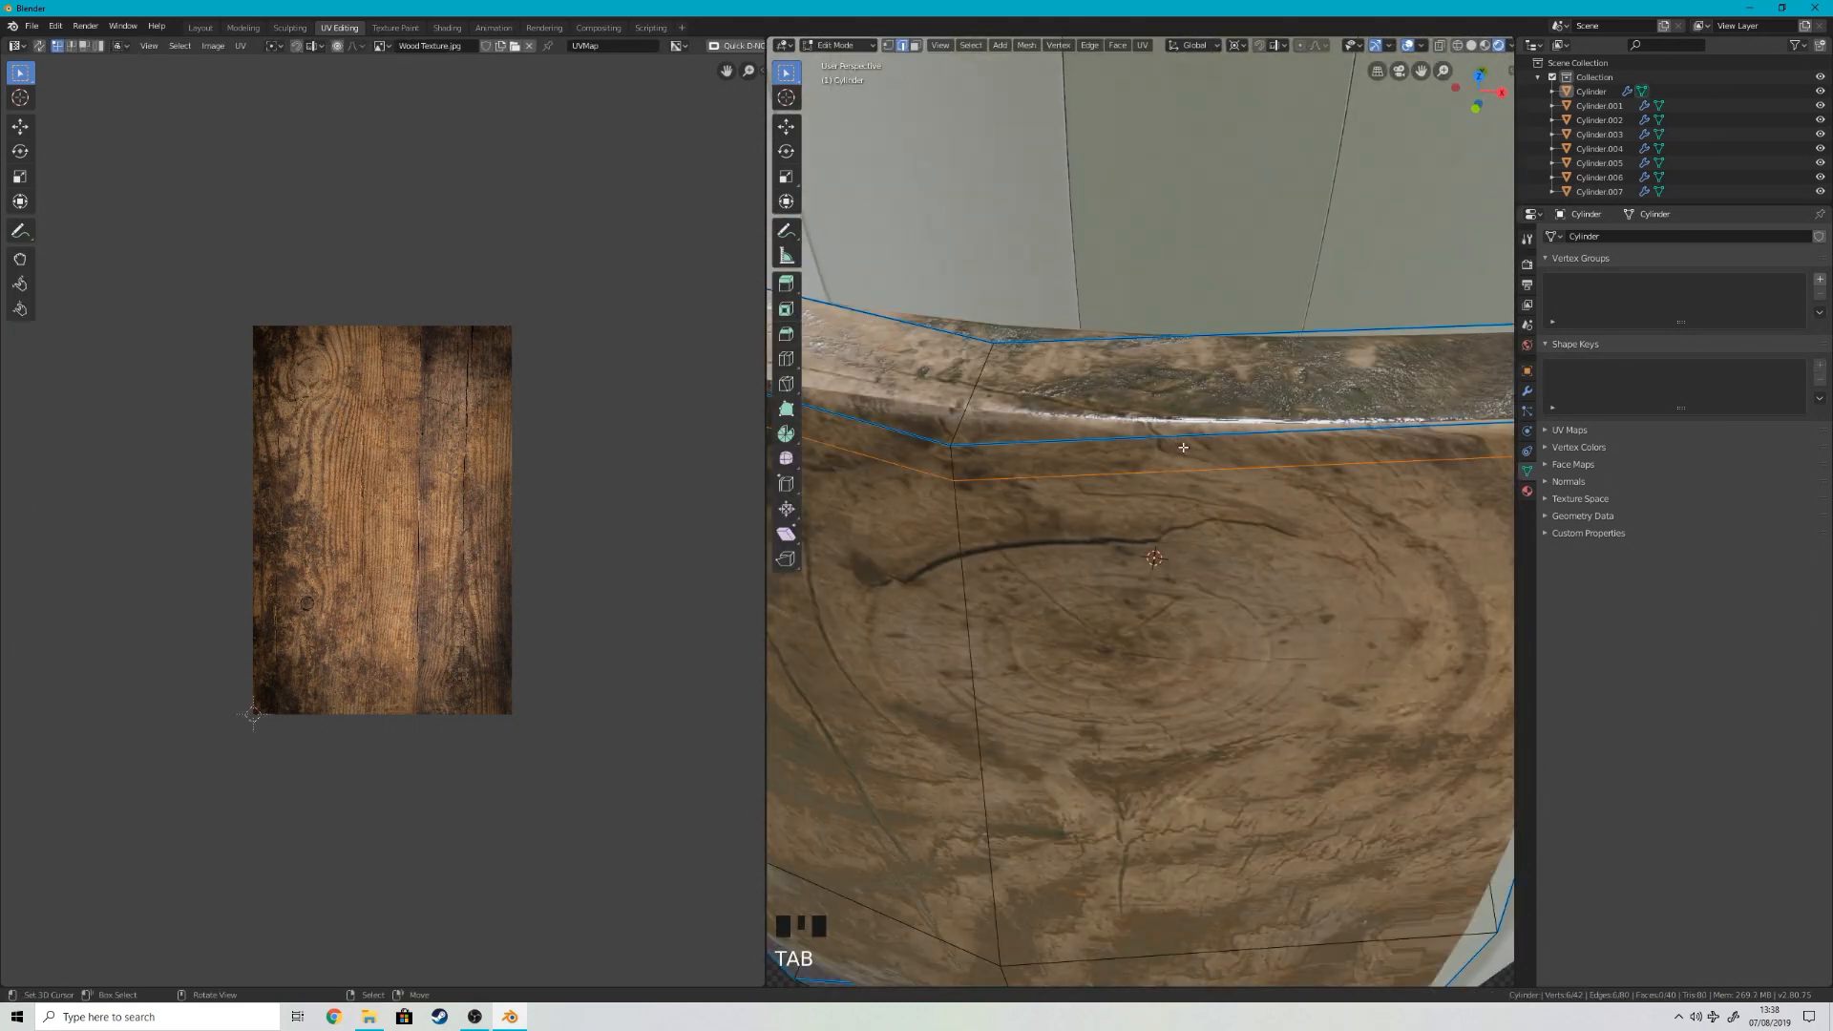
pyautogui.rightClick(1142, 424)
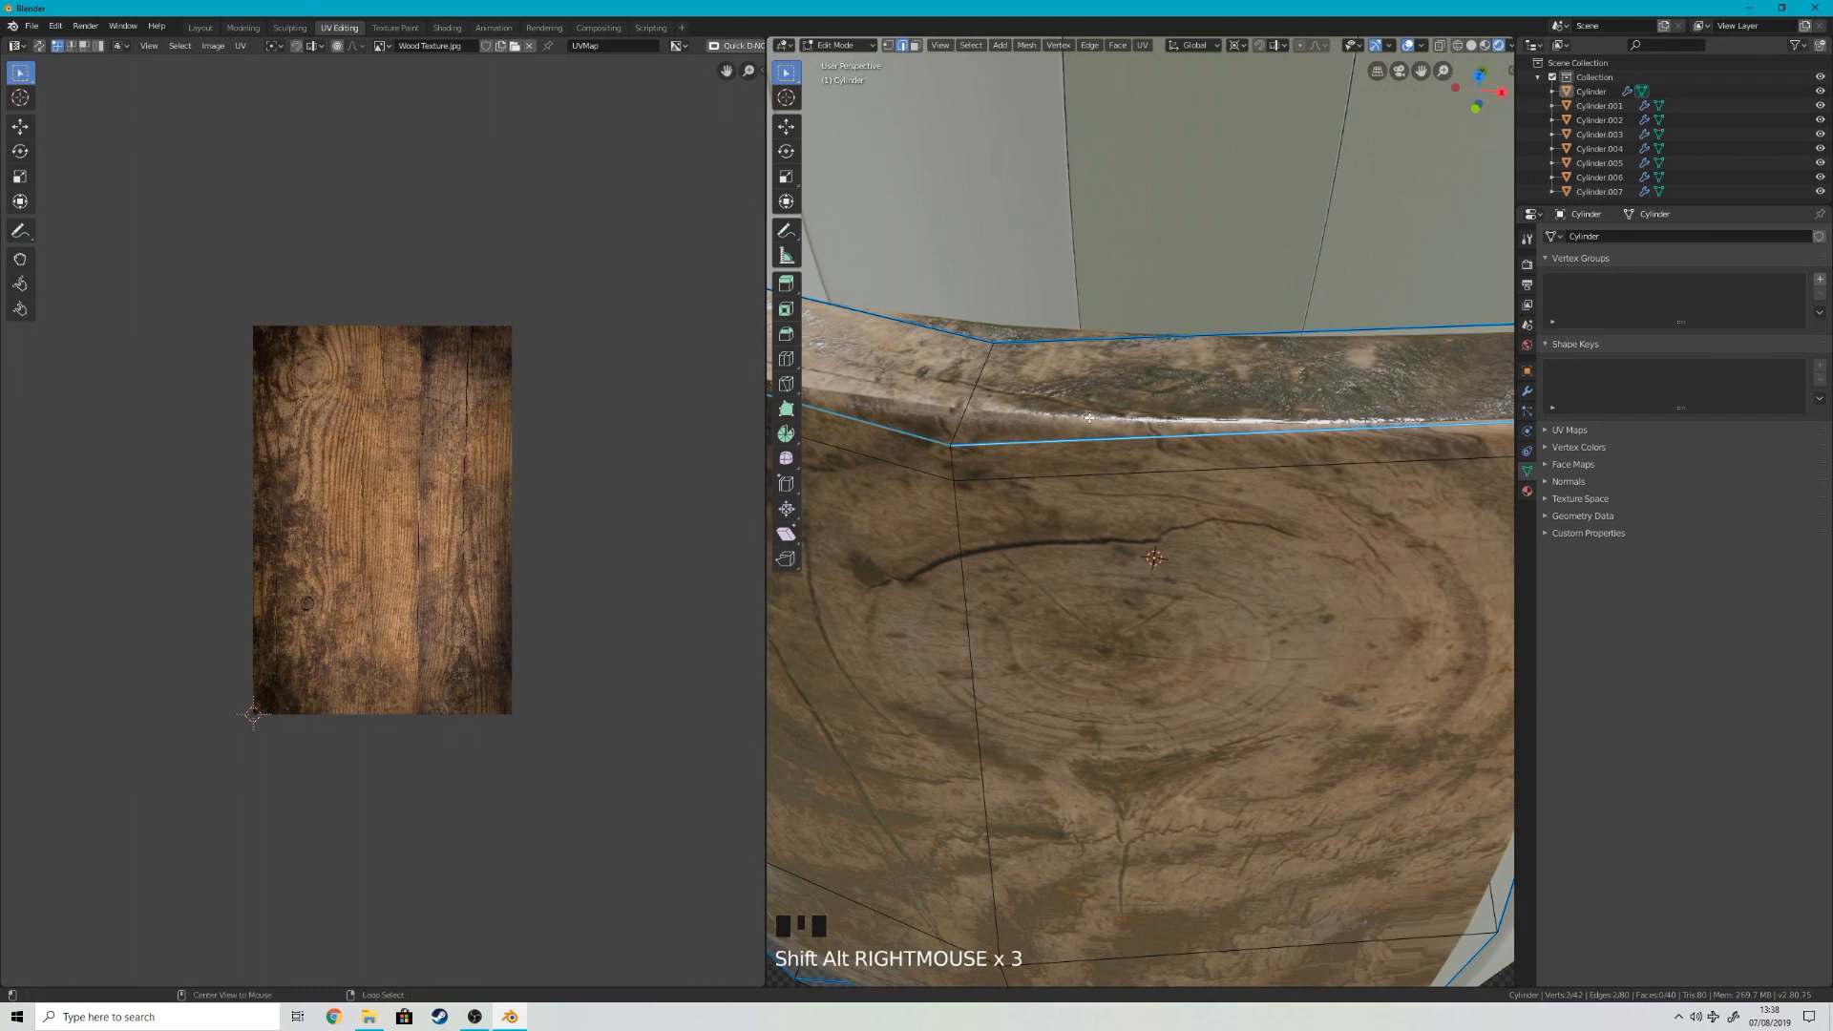
pyautogui.press('Tab')
pyautogui.moveTo(1166, 532); pyautogui.dragTo(1194, 520, button='middle')
pyautogui.scroll(-2, 1194, 519)
pyautogui.moveTo(1256, 413); pyautogui.dragTo(1114, 675, button='middle')
pyautogui.scroll(5, 1182, 592)
pyautogui.scroll(-5, 1167, 554)
pyautogui.scroll(-2, 1171, 552)
pyautogui.press('KP_1')
# Step: Unwrap the whole mesh of the untextured stave beside the wooden one and assign Material.001 to it
pyautogui.rightClick(1031, 524)
pyautogui.press('Tab')
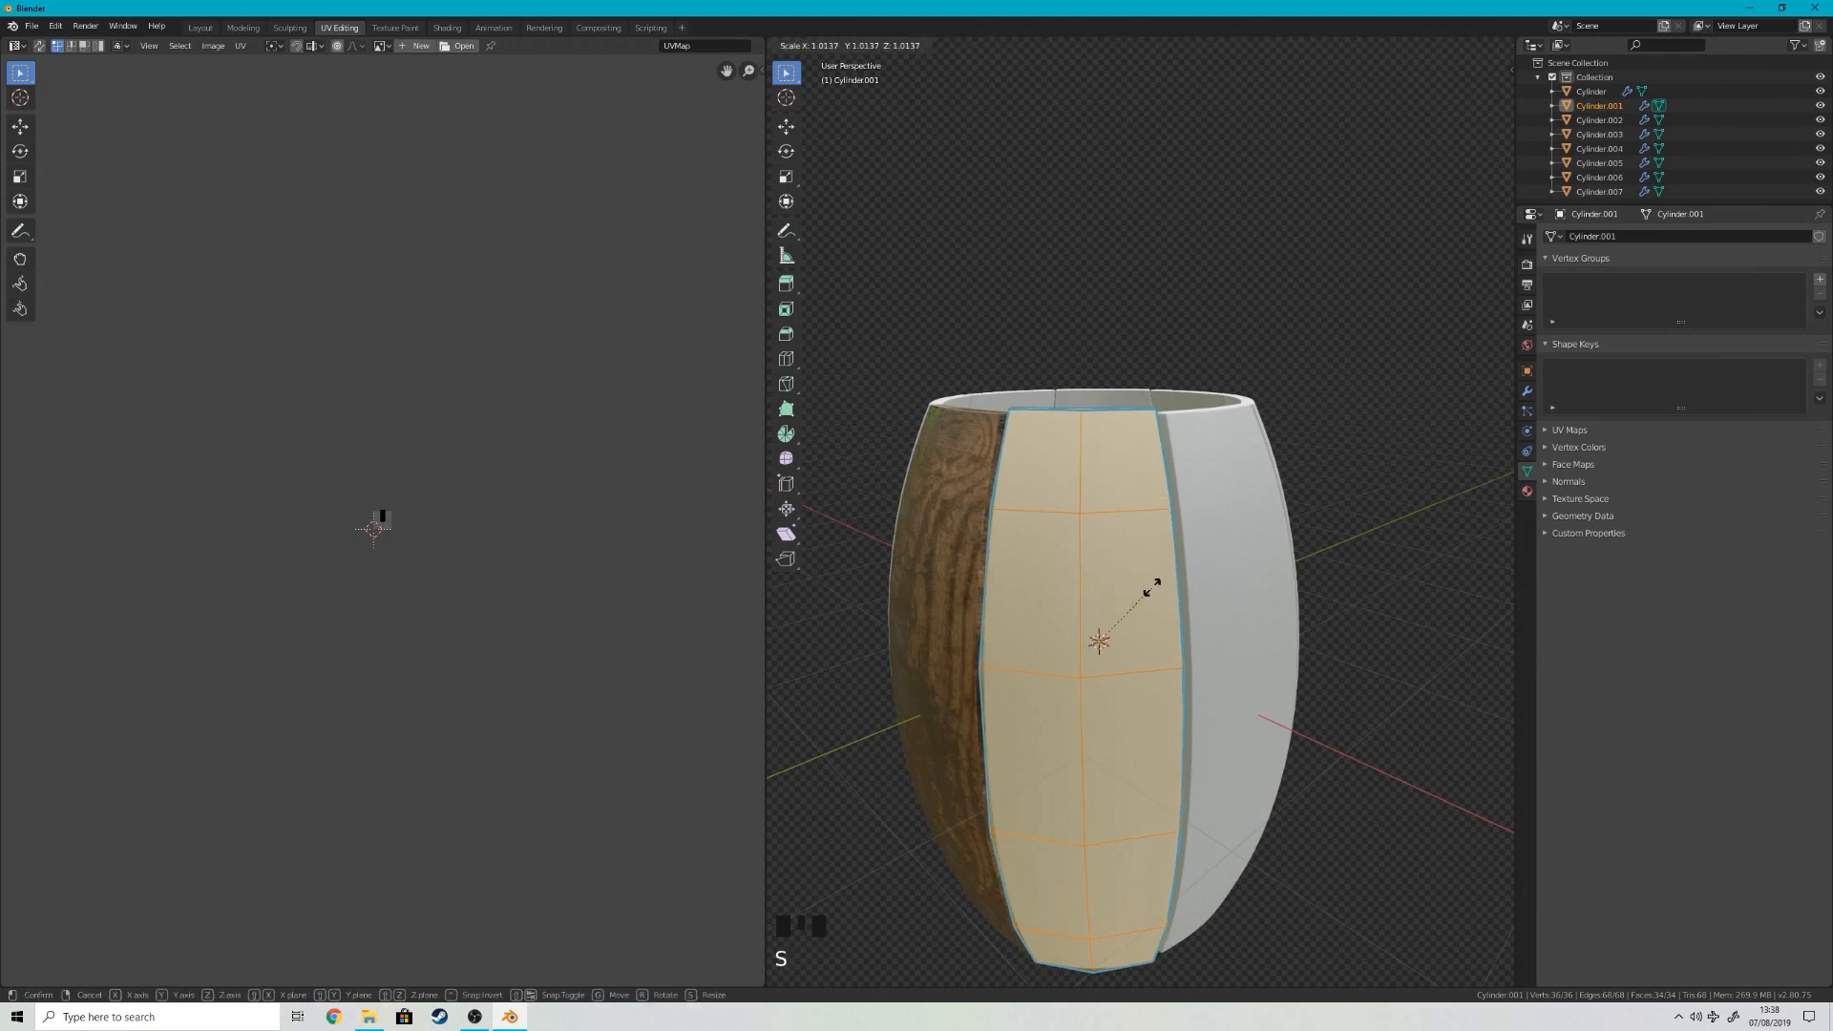
pyautogui.moveTo(1155, 578); pyautogui.dragTo(1176, 630, button='middle')
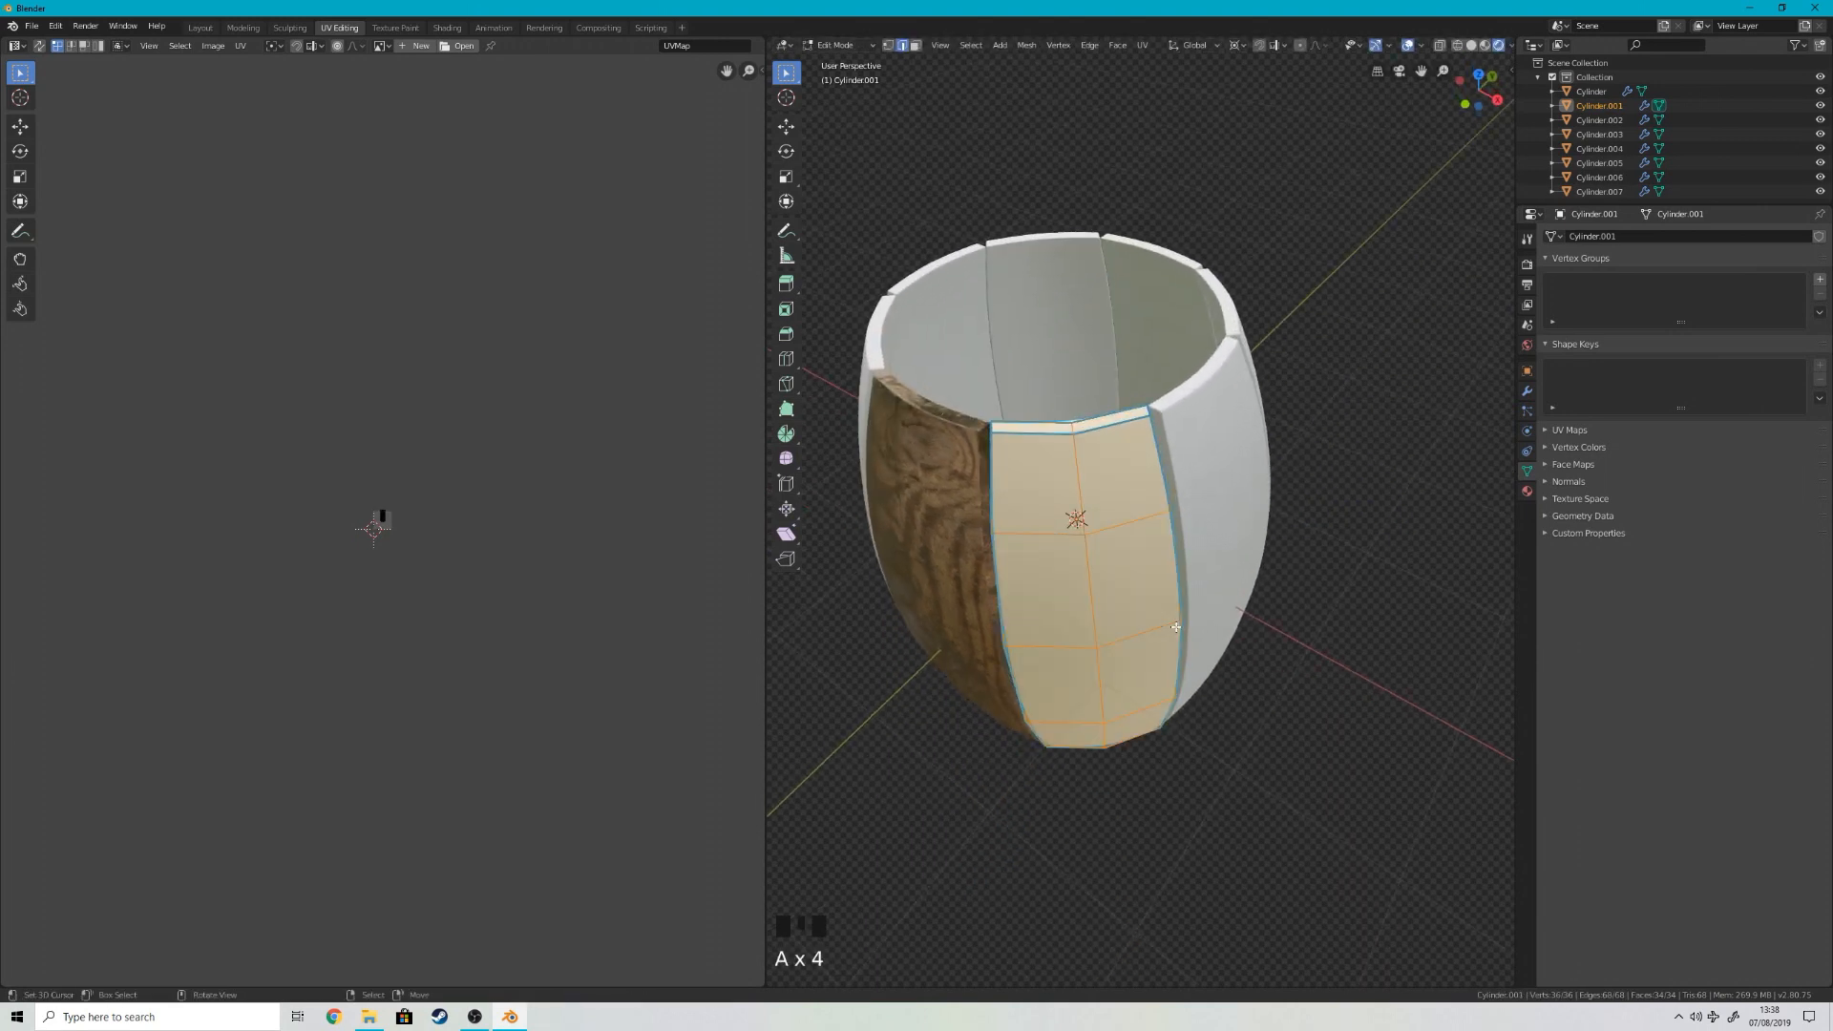
pyautogui.scroll(6, 531, 550)
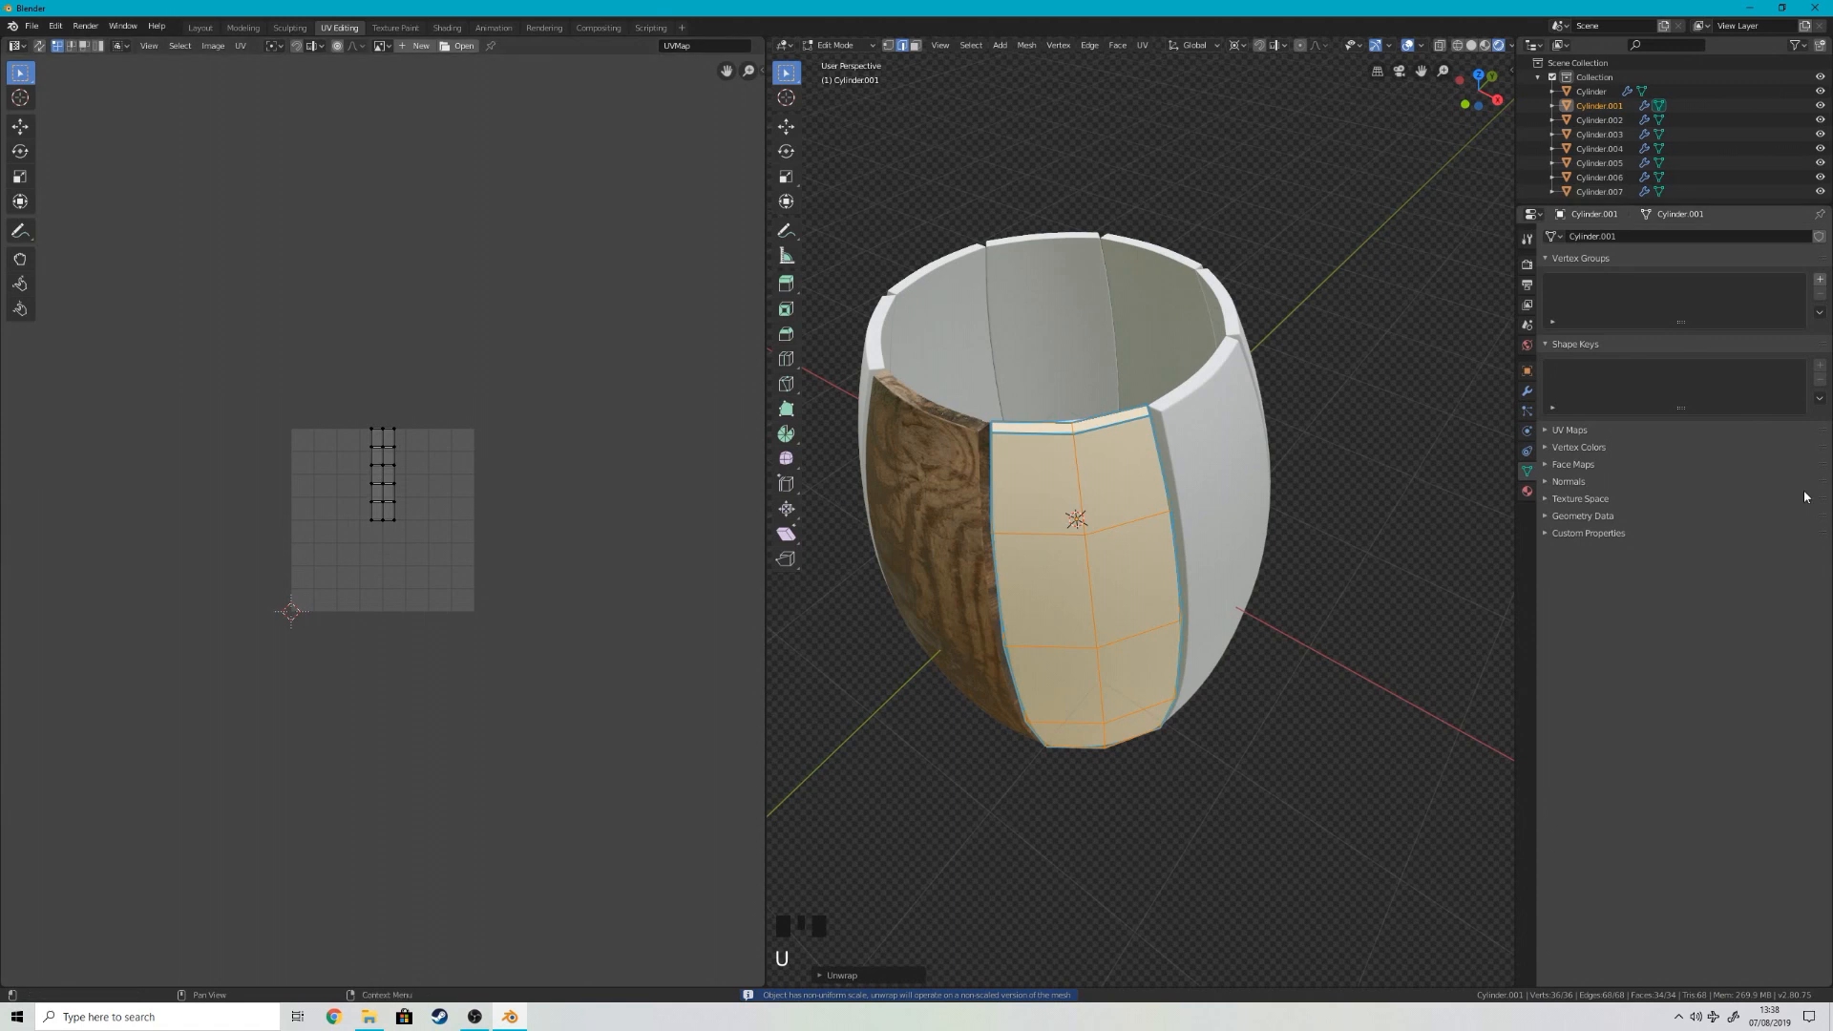
pyautogui.click(1528, 491)
pyautogui.click(1552, 297)
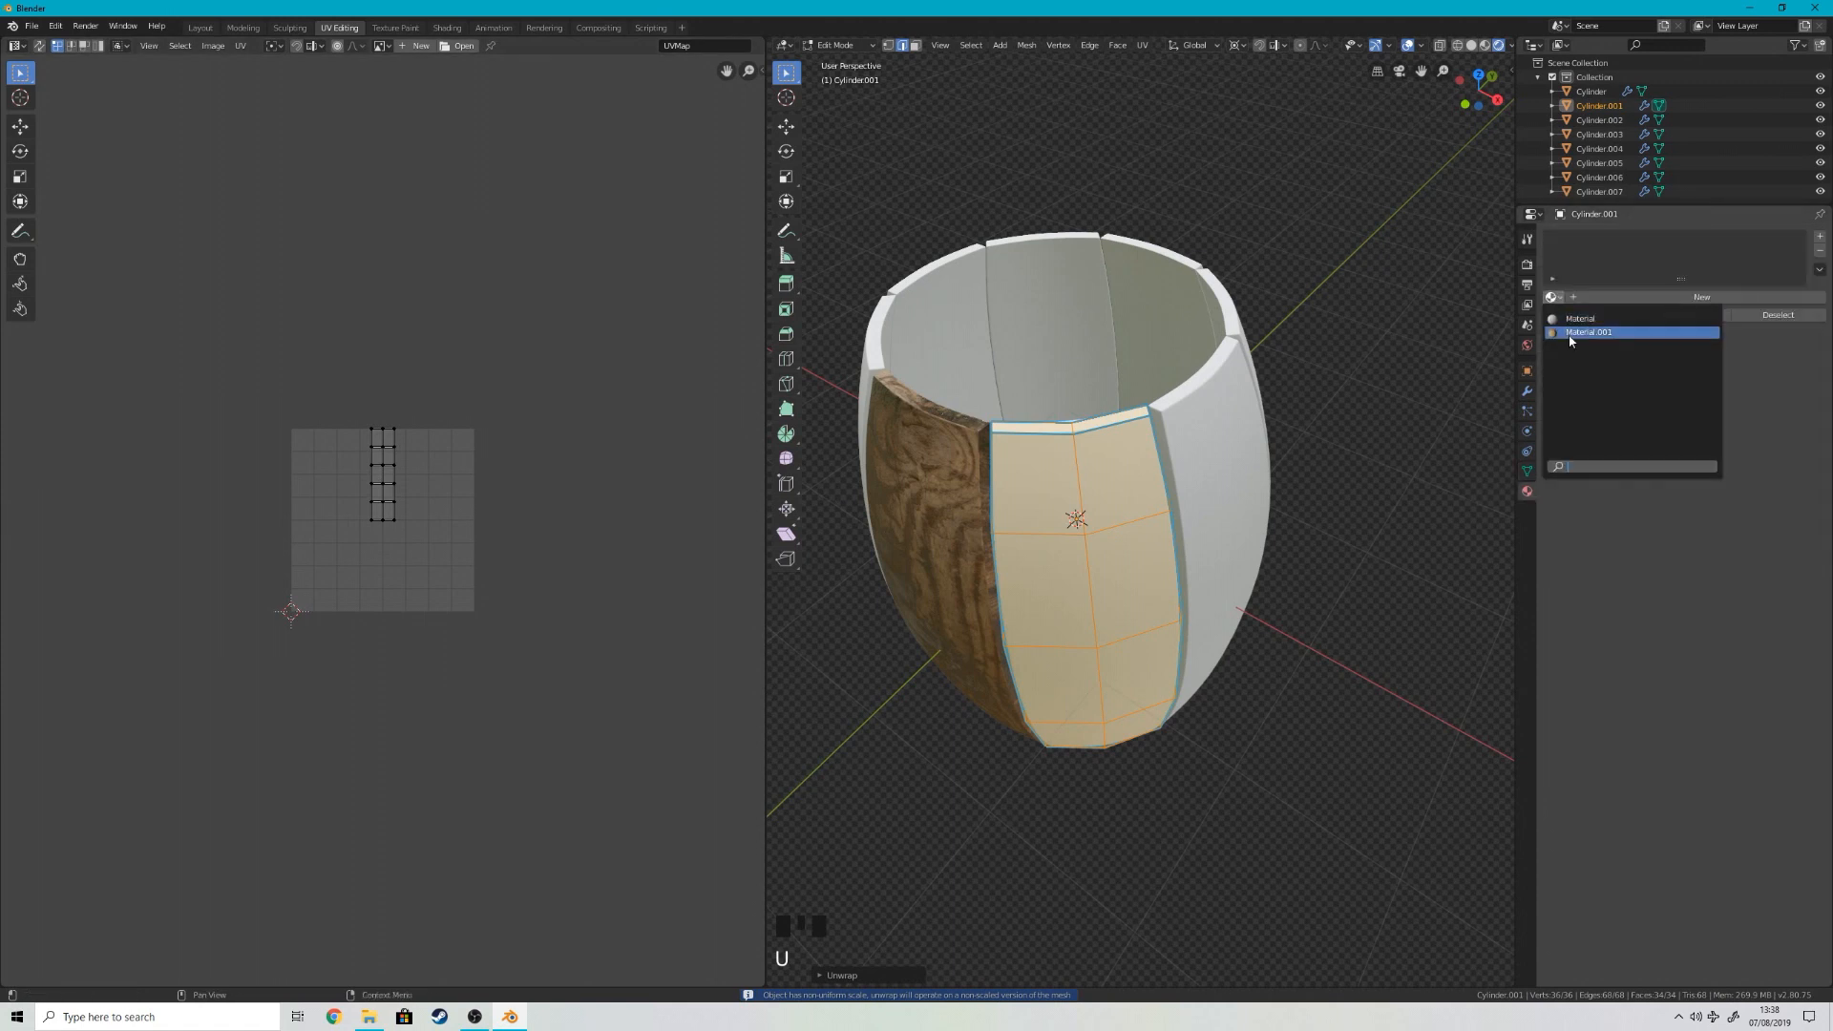
pyautogui.click(1589, 332)
# Step: Scale up all of the second stave's UVs and move the strip onto the texture's dark right-hand planks
pyautogui.rightClick(1344, 444)
pyautogui.scroll(1, 528, 571)
pyautogui.scroll(2, 936, 534)
pyautogui.press('a')
pyautogui.scroll(-4, 564, 496)
pyautogui.press('a')
pyautogui.scroll(-6, 564, 492)
pyautogui.press('s')
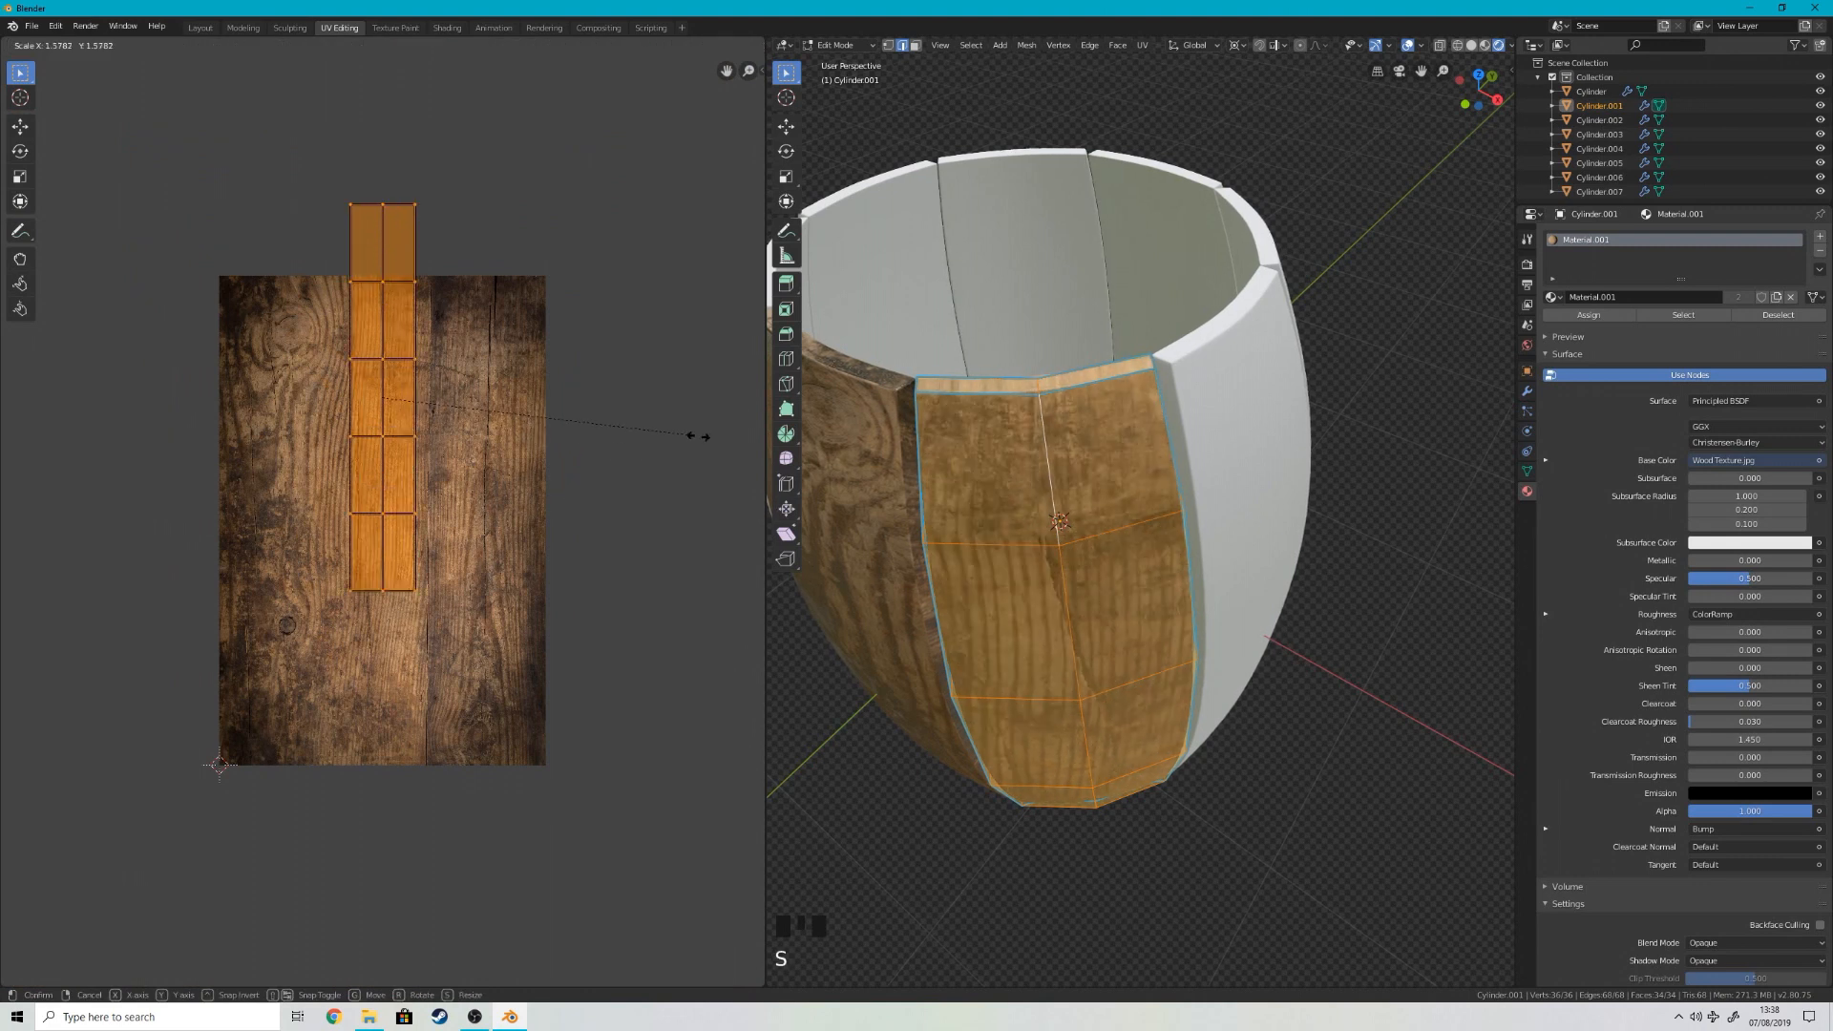
pyautogui.click(696, 434)
pyautogui.press('g')
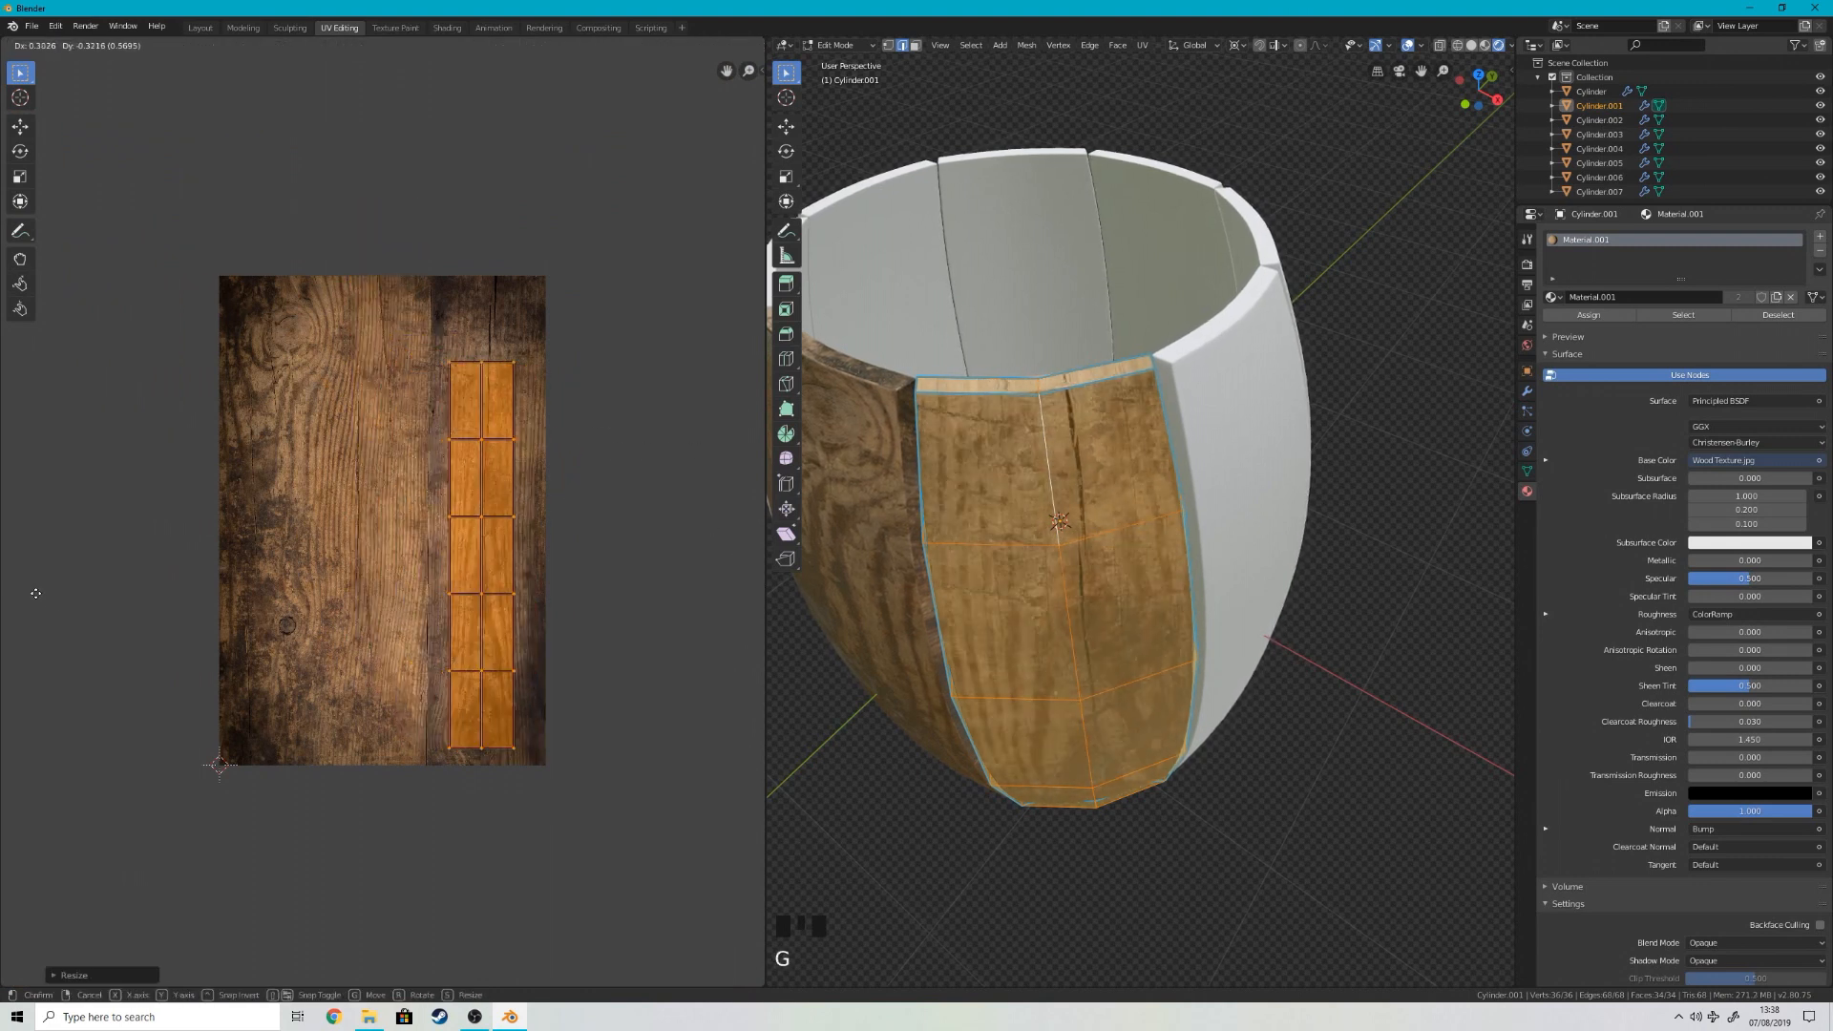
pyautogui.scroll(-2, 27, 542)
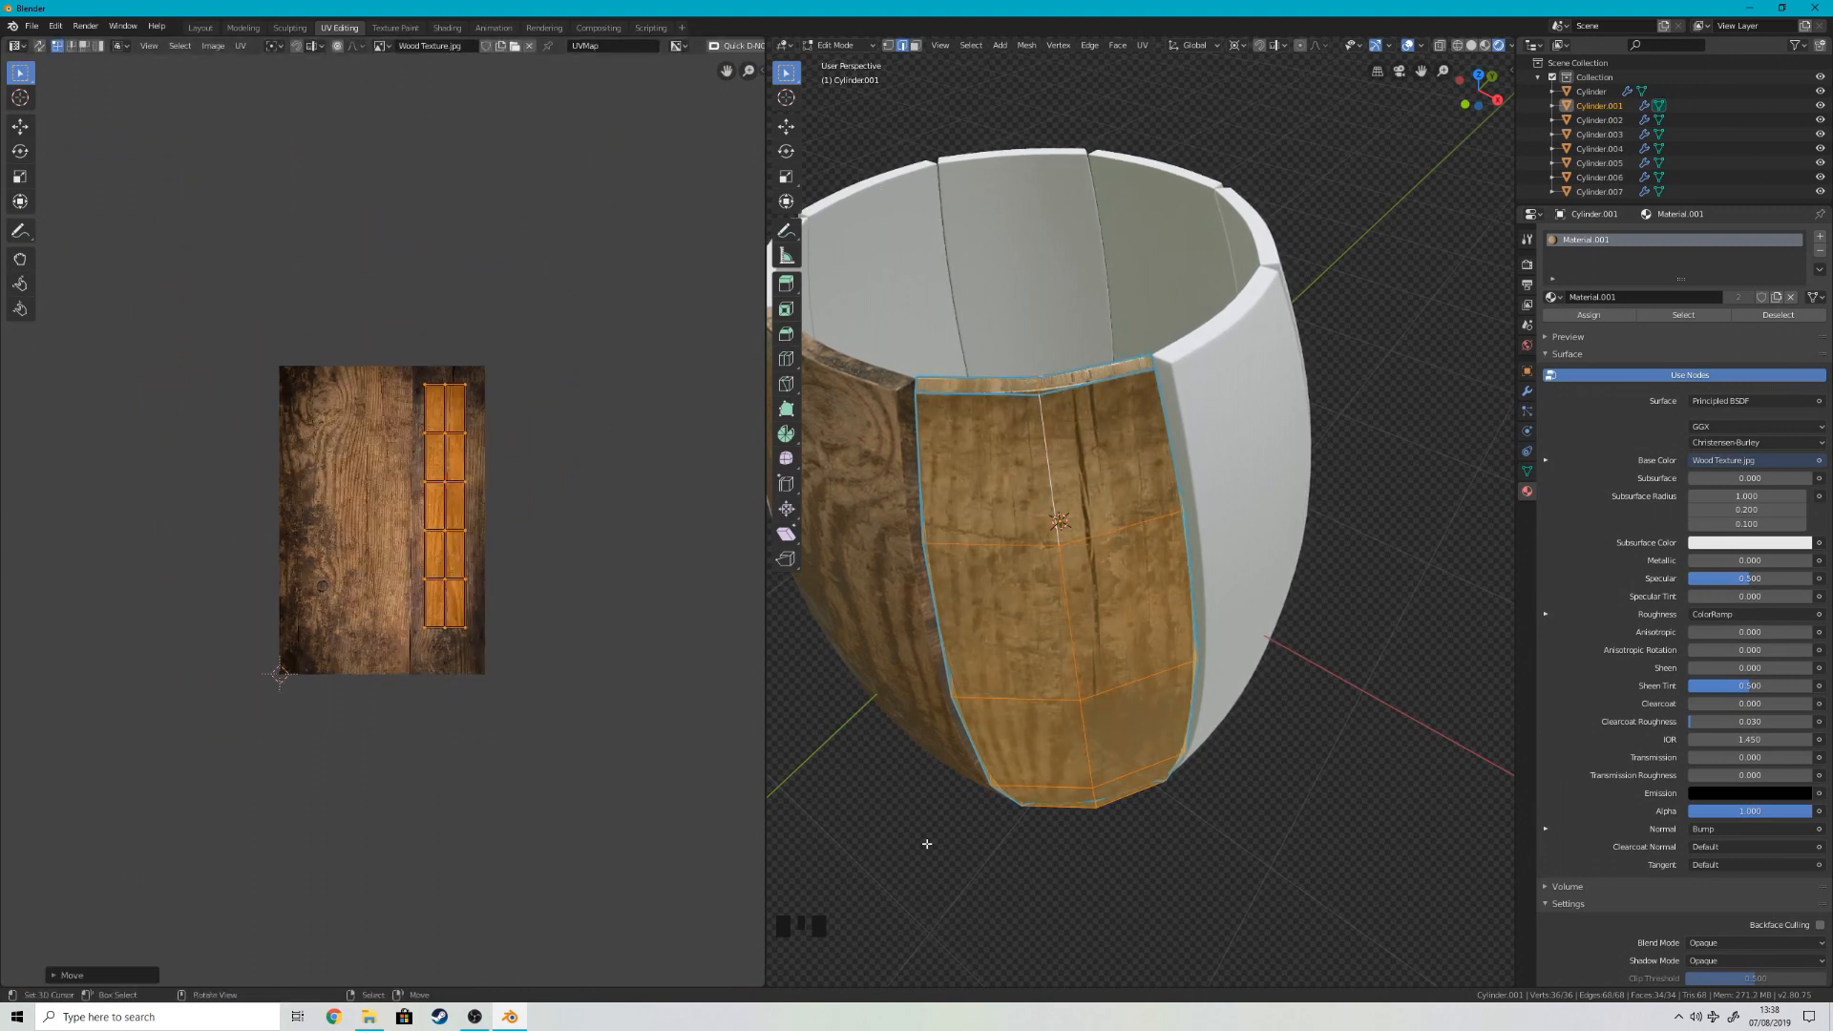
# Step: Select the second stave's edge-face loop, unwrap those faces, and rotate their UVs by 90 degrees
pyautogui.rightClick(925, 843)
pyautogui.moveTo(1133, 728); pyautogui.dragTo(1141, 369, button='middle')
pyautogui.scroll(-4, 1260, 625)
pyautogui.press('Tab')
pyautogui.press('Tab')
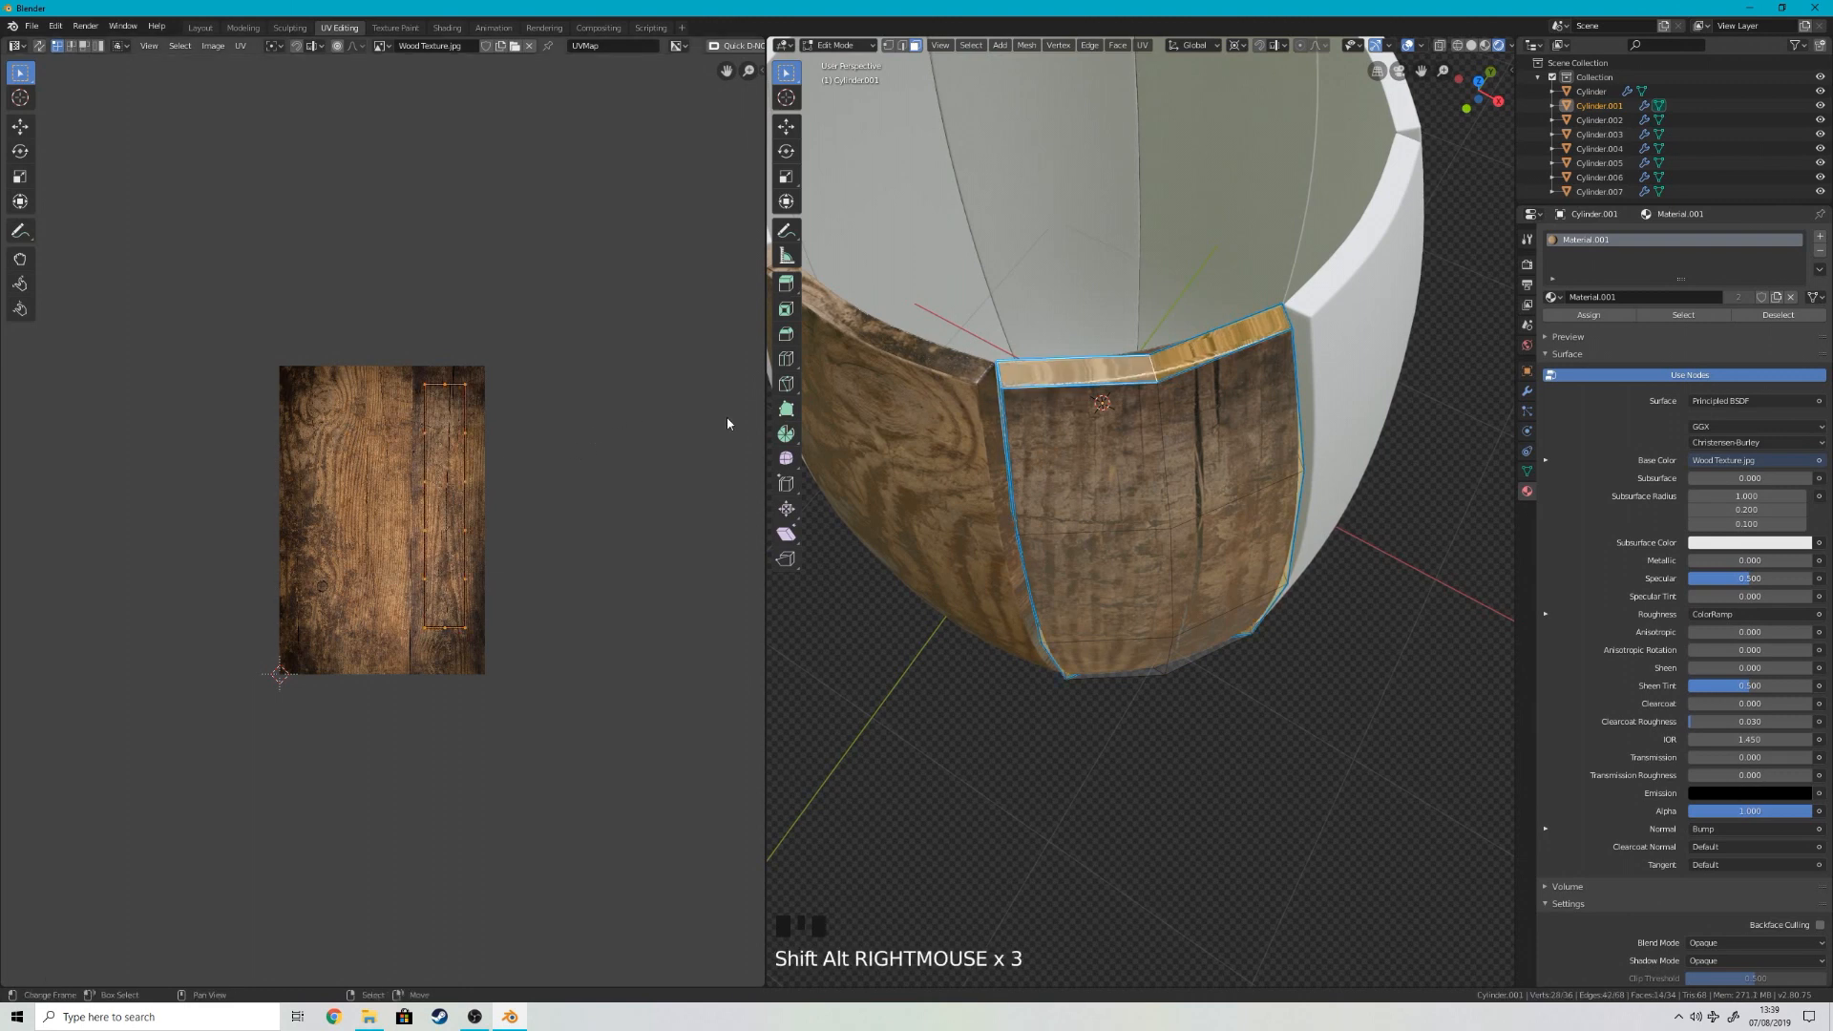
pyautogui.press('u')
pyautogui.press('u')
pyautogui.scroll(4, 415, 470)
pyautogui.write('r90')
pyautogui.press('Return')
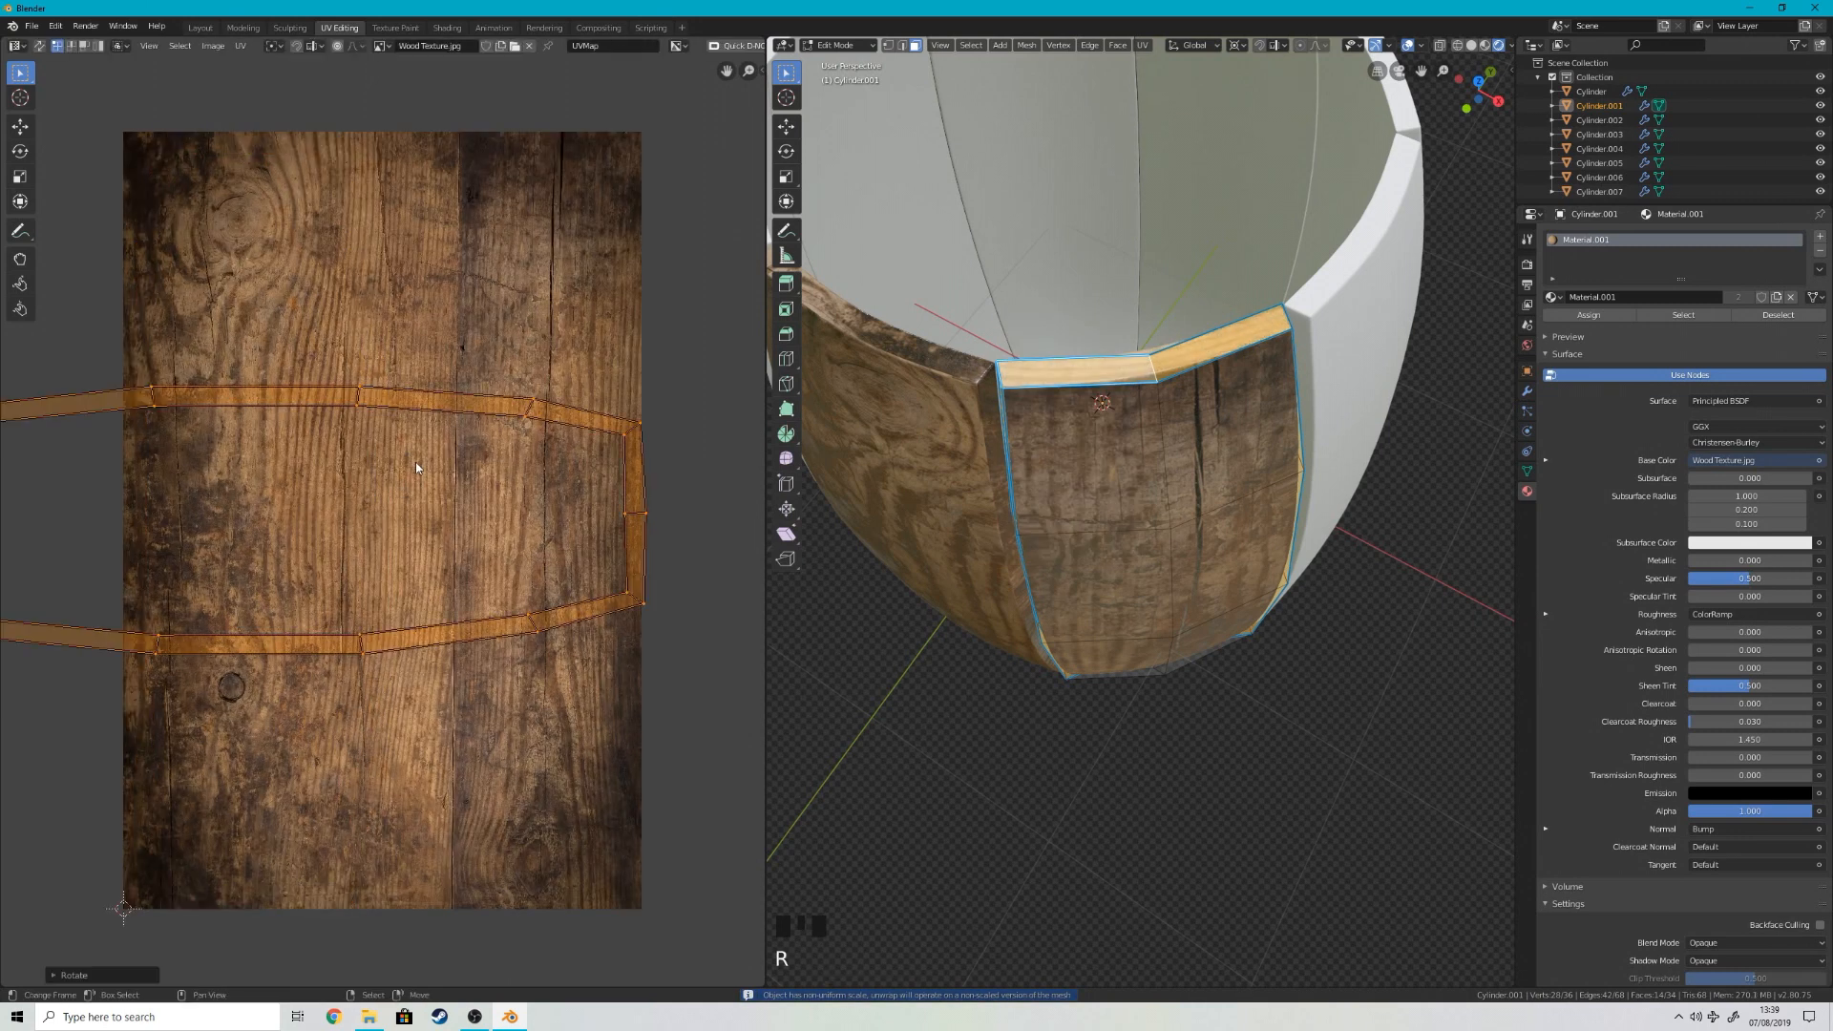
# Step: Scale up the second stave's edge-face UVs and move them down across the texture's lower part
pyautogui.press('s')
pyautogui.click(115, 373)
pyautogui.press('g')
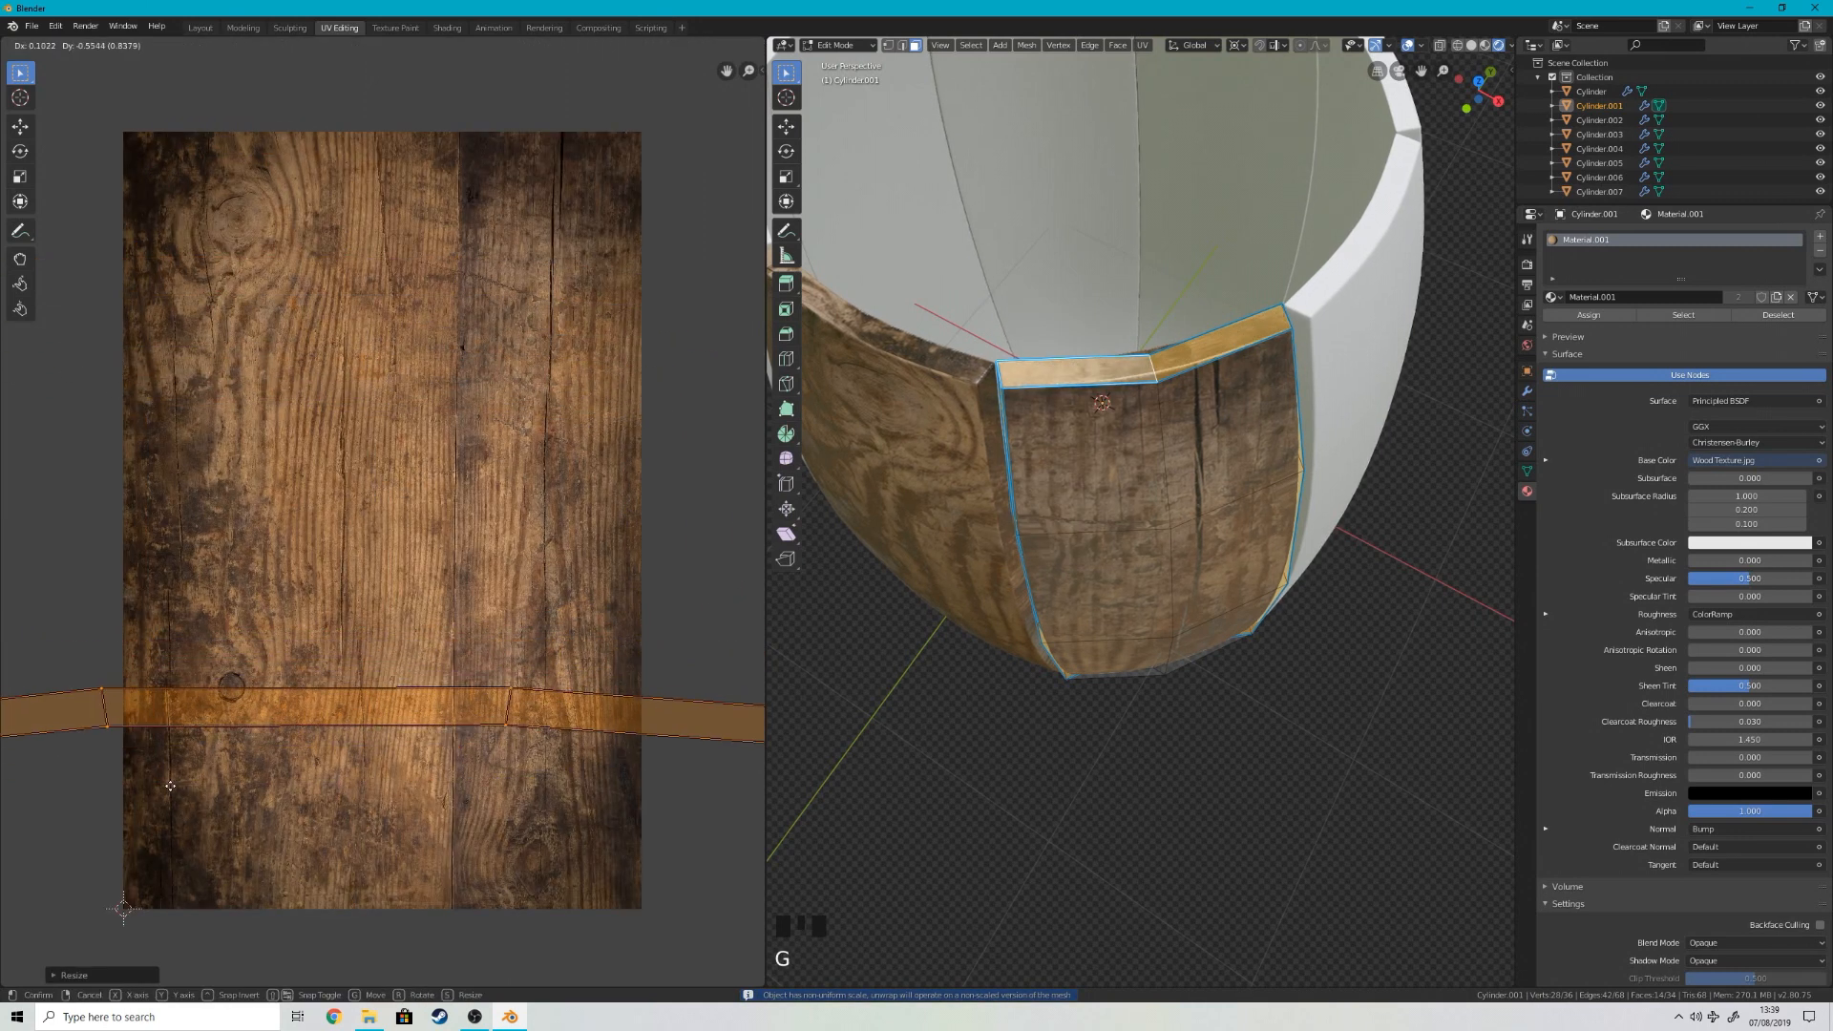
pyautogui.click(157, 786)
pyautogui.press('Tab')
pyautogui.scroll(-5, 1098, 649)
# Step: Select the next untextured stave, Cylinder.002, unwrap its mesh, and assign Material.001 to it
pyautogui.moveTo(1119, 687); pyautogui.dragTo(1253, 554, button='middle')
pyautogui.click(1221, 513)
pyautogui.scroll(3, 1236, 516)
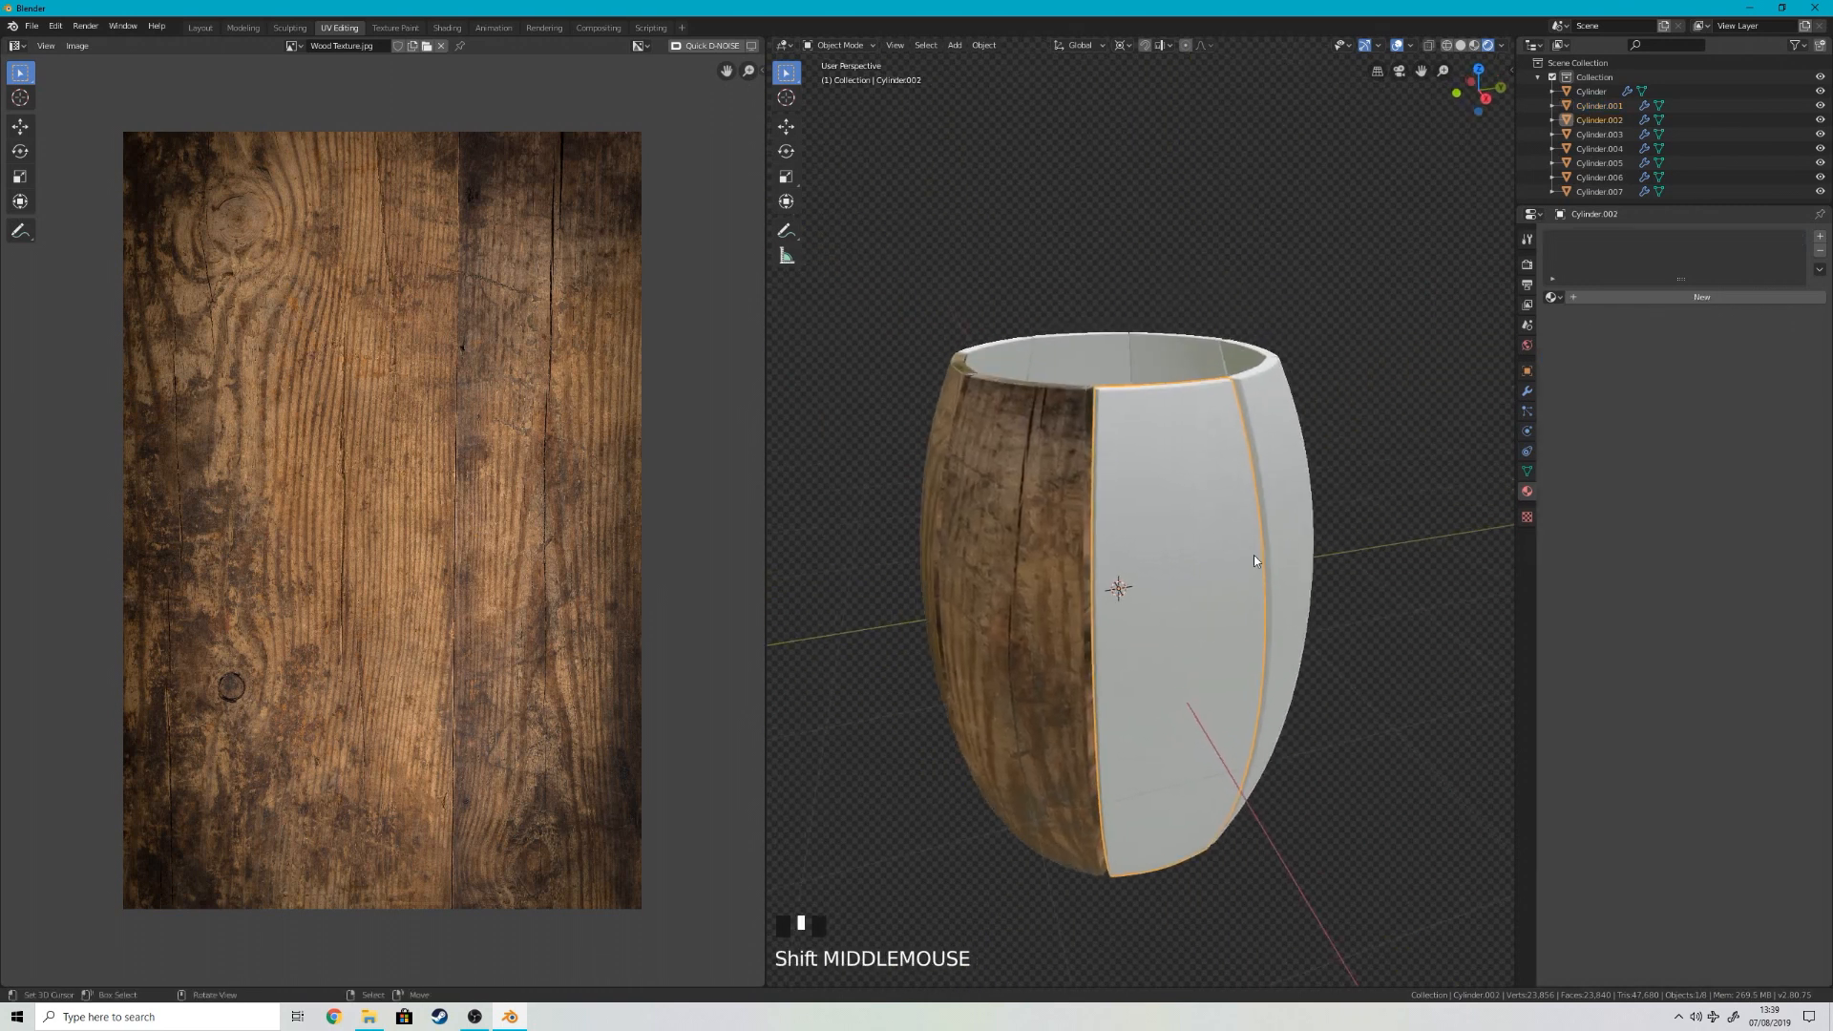
pyautogui.moveTo(1096, 289); pyautogui.dragTo(1155, 422, button='middle')
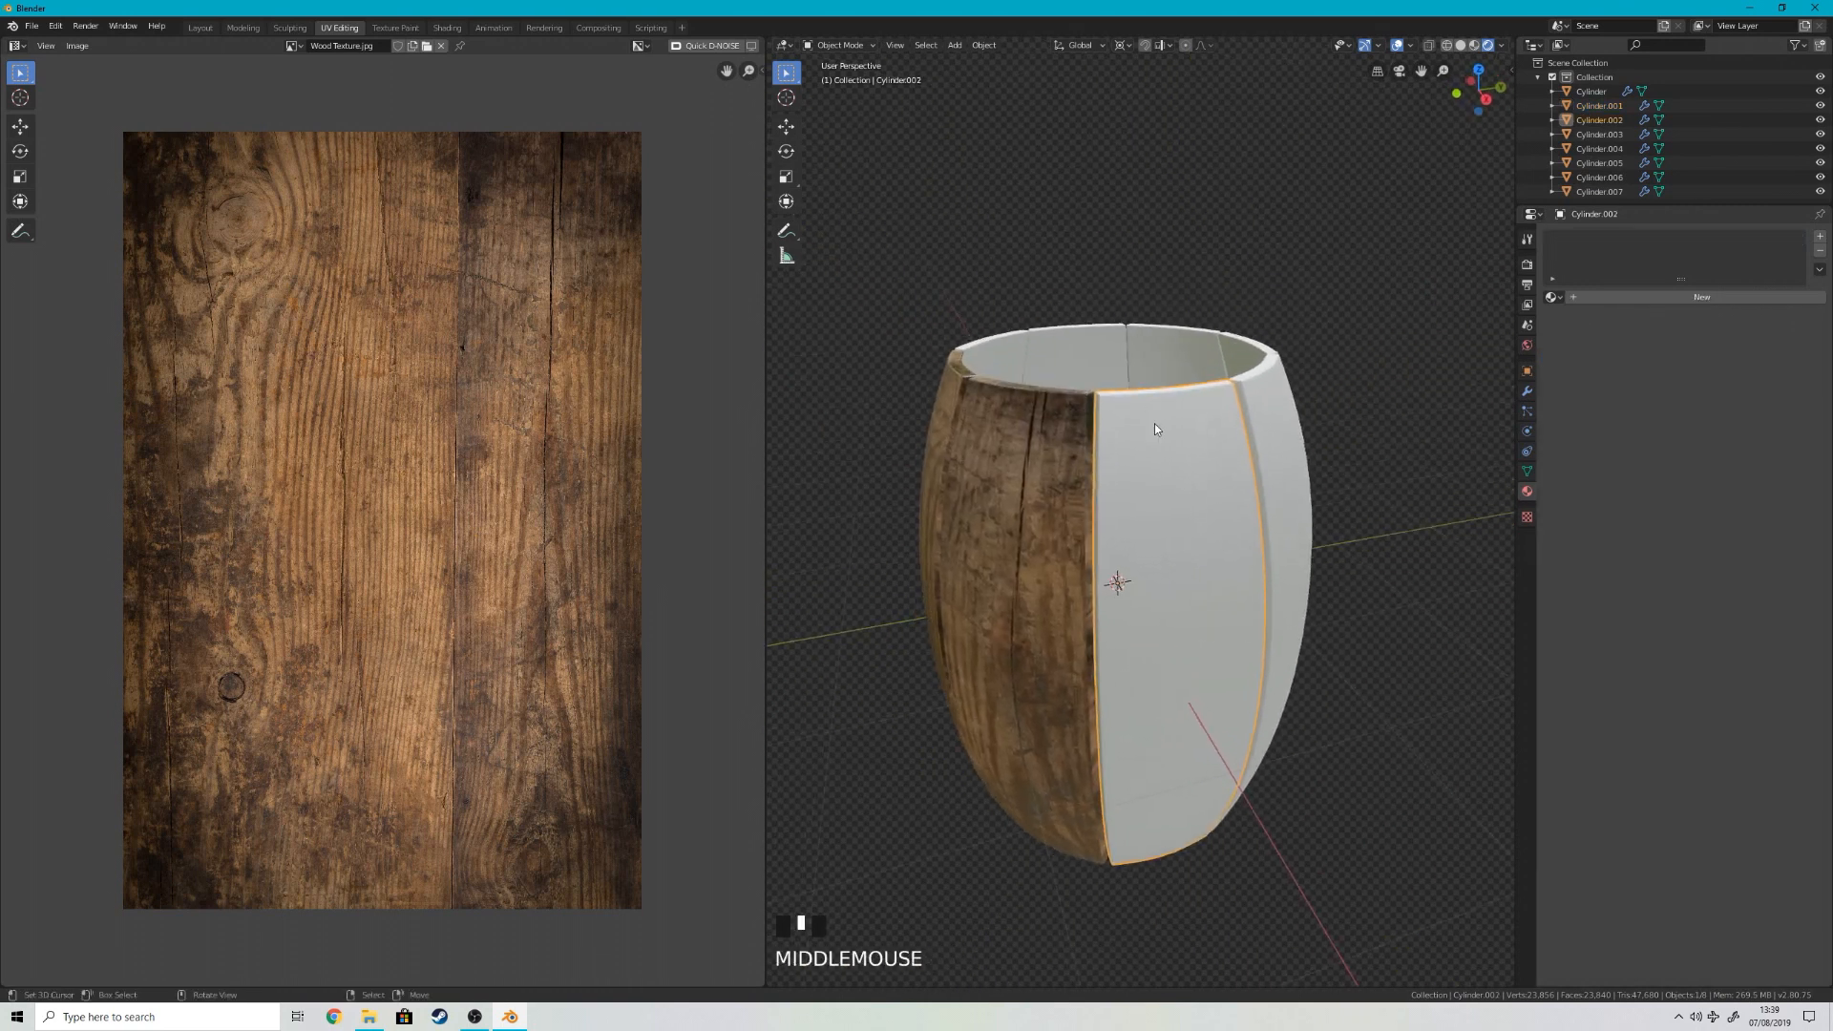
pyautogui.press('Tab')
pyautogui.press('u')
pyautogui.click(1127, 458)
pyautogui.click(1553, 297)
pyautogui.click(1575, 332)
# Step: Scale up Cylinder.002's UV strip and place it over the wood texture
pyautogui.scroll(-3, 478, 459)
pyautogui.press('a')
pyautogui.press('s')
pyautogui.press('g')
pyautogui.press('s')
# Step: Select a textured stave's edge faces, unwrap them, and rotate and scale their UVs over the wood grain
pyautogui.press('s')
pyautogui.click(532, 452)
pyautogui.press('Tab')
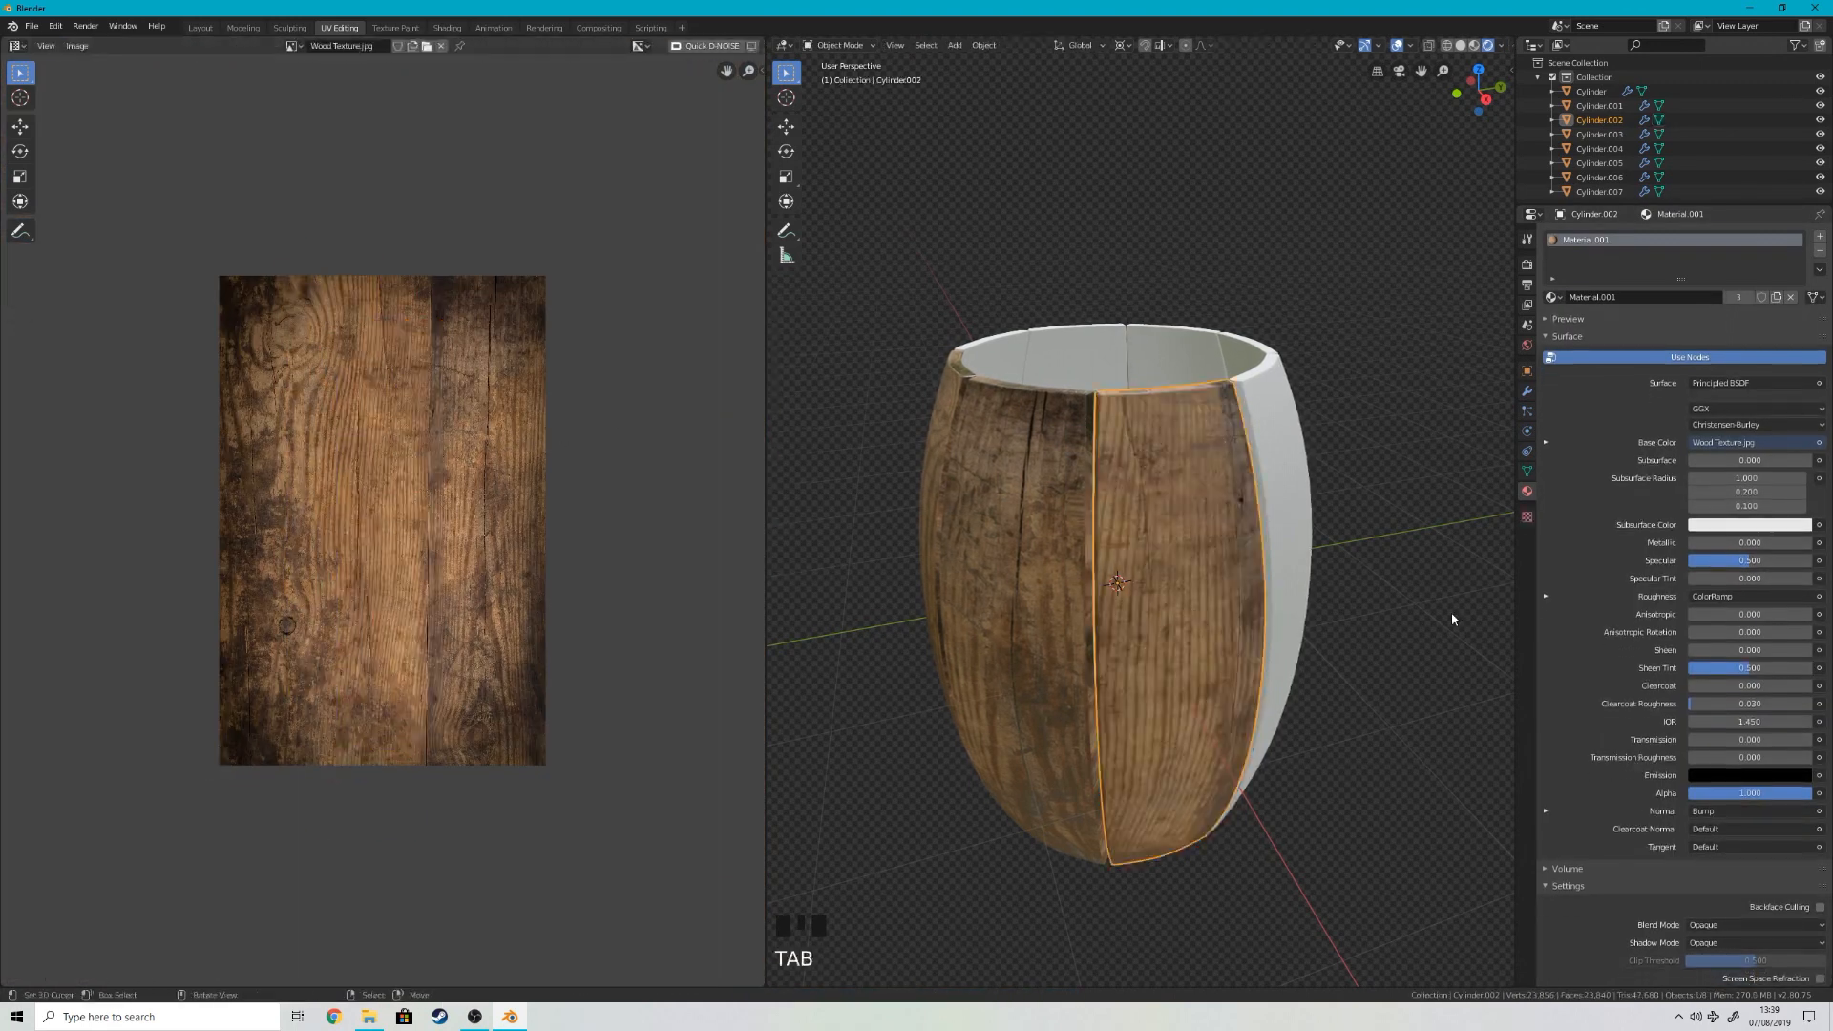
# Step: Select the untextured stave on the other side of the first wooden stave and assign Material.001 to it
pyautogui.moveTo(1452, 616); pyautogui.dragTo(884, 631, button='middle')
pyautogui.click(993, 650)
pyautogui.press('Tab')
pyautogui.click(1552, 297)
pyautogui.click(1574, 332)
pyautogui.moveTo(1328, 492); pyautogui.dragTo(1170, 532, button='middle')
pyautogui.press('Tab')
pyautogui.rightClick(1171, 531)
pyautogui.press('Tab')
pyautogui.keyDown('alt'); pyautogui.keyDown('shift'); pyautogui.rightClick(1184, 554); pyautogui.keyUp('shift'); pyautogui.keyUp('alt')
pyautogui.press('u')
pyautogui.scroll(1, 478, 477)
pyautogui.press('r')
# Step: Unwrap Cylinder.007's whole mesh, then scale its UV strip and place it along the texture's lower right planks
pyautogui.press('s')
pyautogui.press('Tab')
pyautogui.moveTo(1304, 520); pyautogui.dragTo(1146, 411, button='middle')
pyautogui.rightClick(1098, 497)
pyautogui.press('Tab')
pyautogui.press('u')
pyautogui.click(1136, 485)
pyautogui.press('s')
pyautogui.press('g')
pyautogui.press('r')
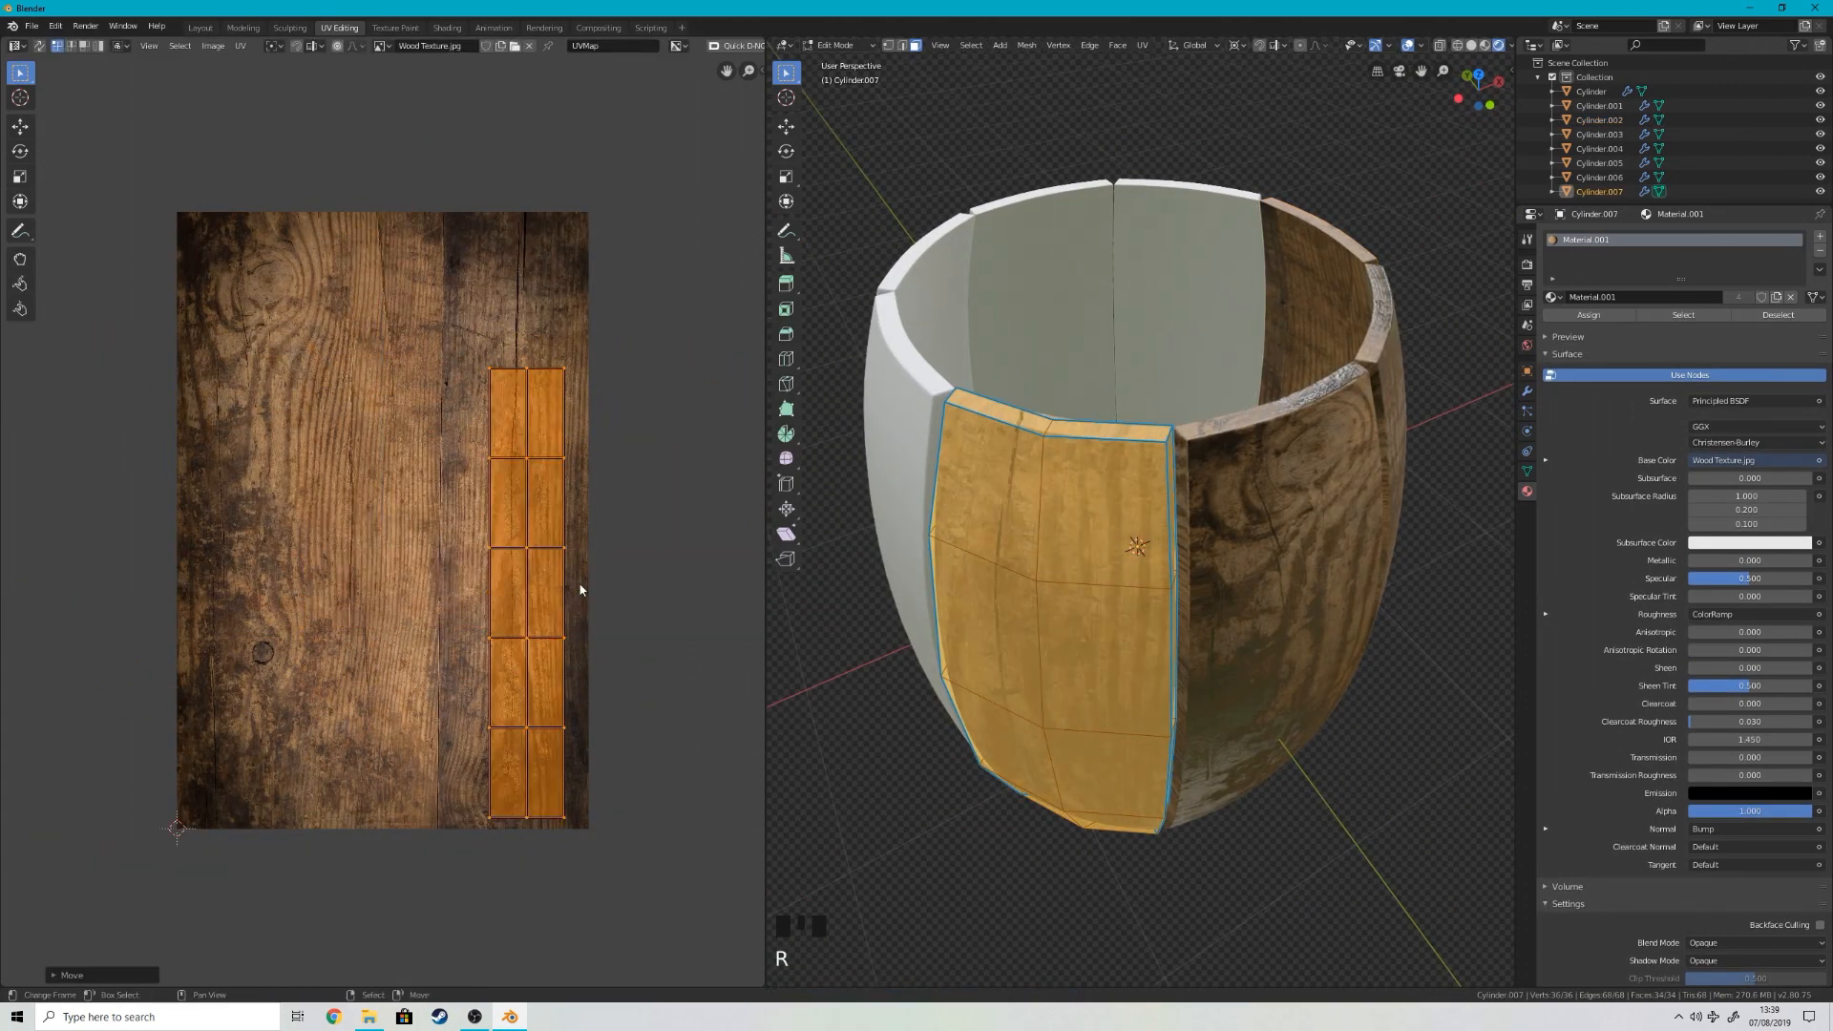
pyautogui.press('r')
# Step: Select Cylinder.007's edge-face loop, unwrap those faces, and rotate, scale and move their UVs over the texture
pyautogui.press('Tab')
# Step: Select the whole mesh of the neighbouring stave Cylinder.006 and assign Material.001 to it
pyautogui.press('Tab')
pyautogui.keyDown('alt'); pyautogui.rightClick(1046, 427); pyautogui.keyUp('alt')
pyautogui.press('u')
pyautogui.click(1002, 417)
pyautogui.press('r')
pyautogui.press('r')
pyautogui.press('r')
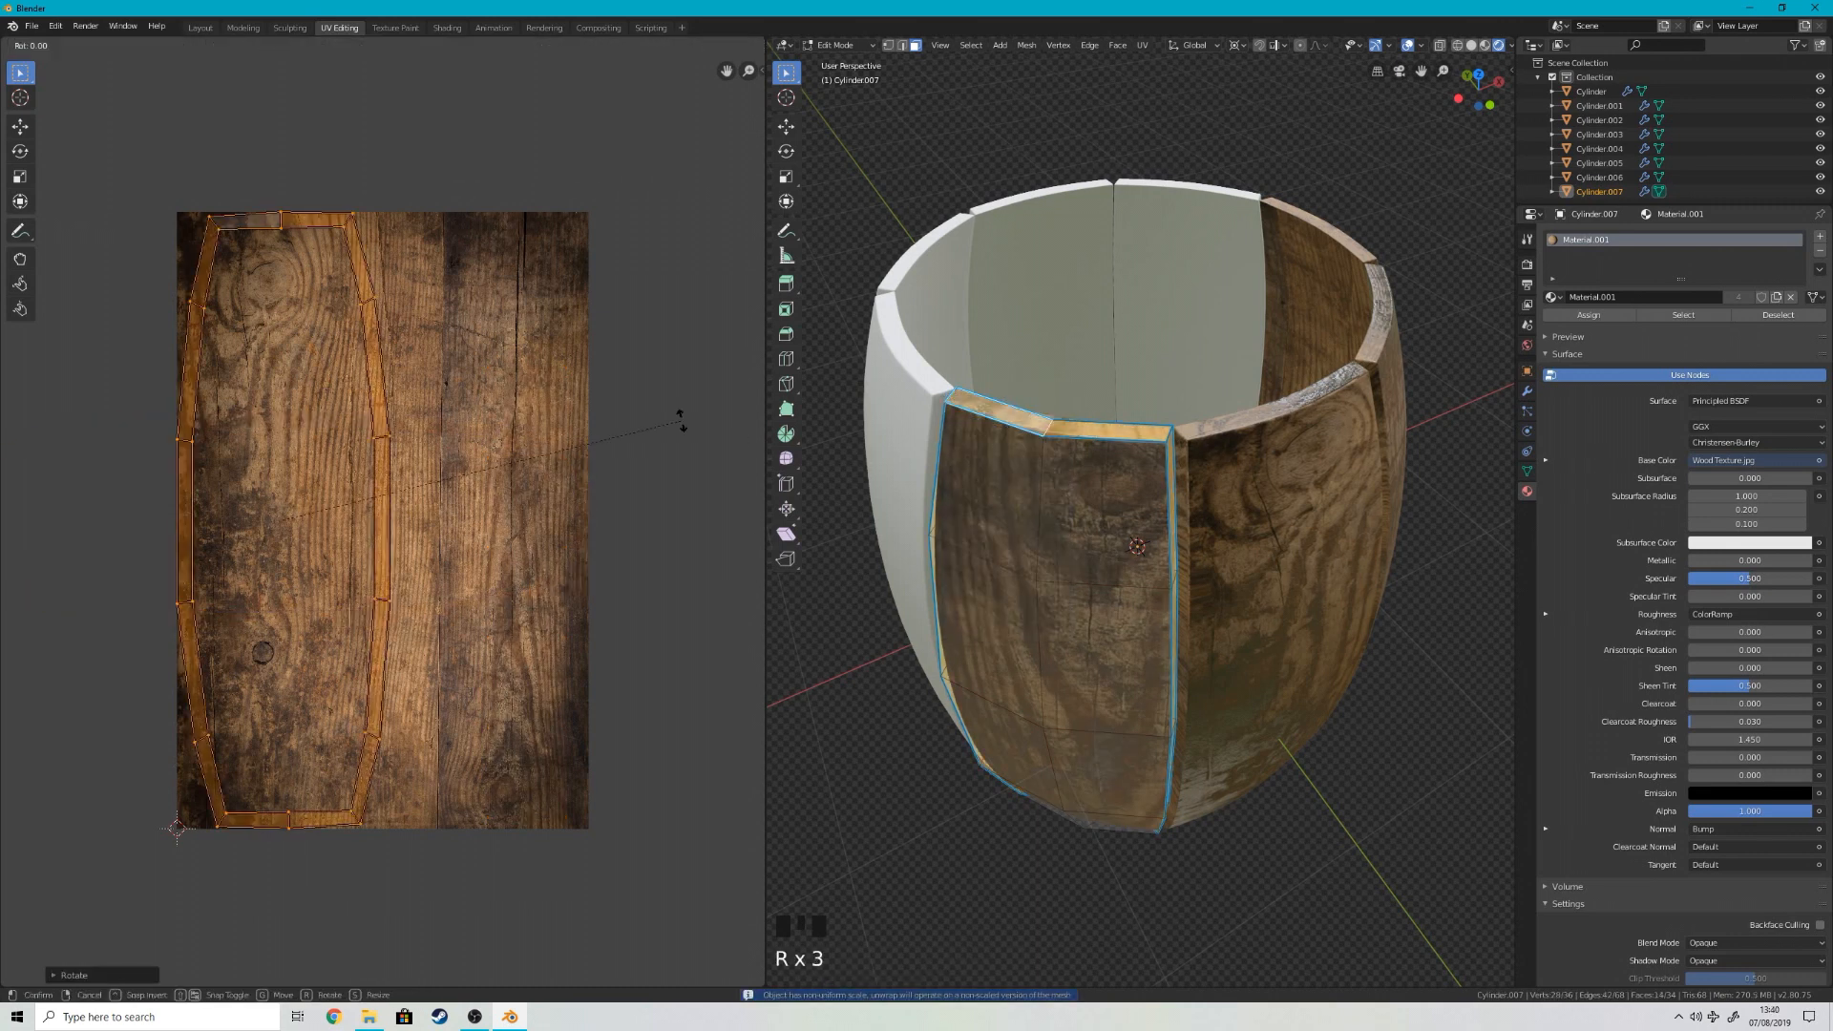
pyautogui.press('s')
pyautogui.press('g')
pyautogui.press('Tab')
pyautogui.rightClick(983, 549)
# Step: Scale Cylinder.006's UVs and position them over the wood texture
pyautogui.press('Tab')
pyautogui.scroll(-1, 955, 551)
pyautogui.moveTo(840, 487); pyautogui.dragTo(1020, 516, button='middle')
pyautogui.press('a')
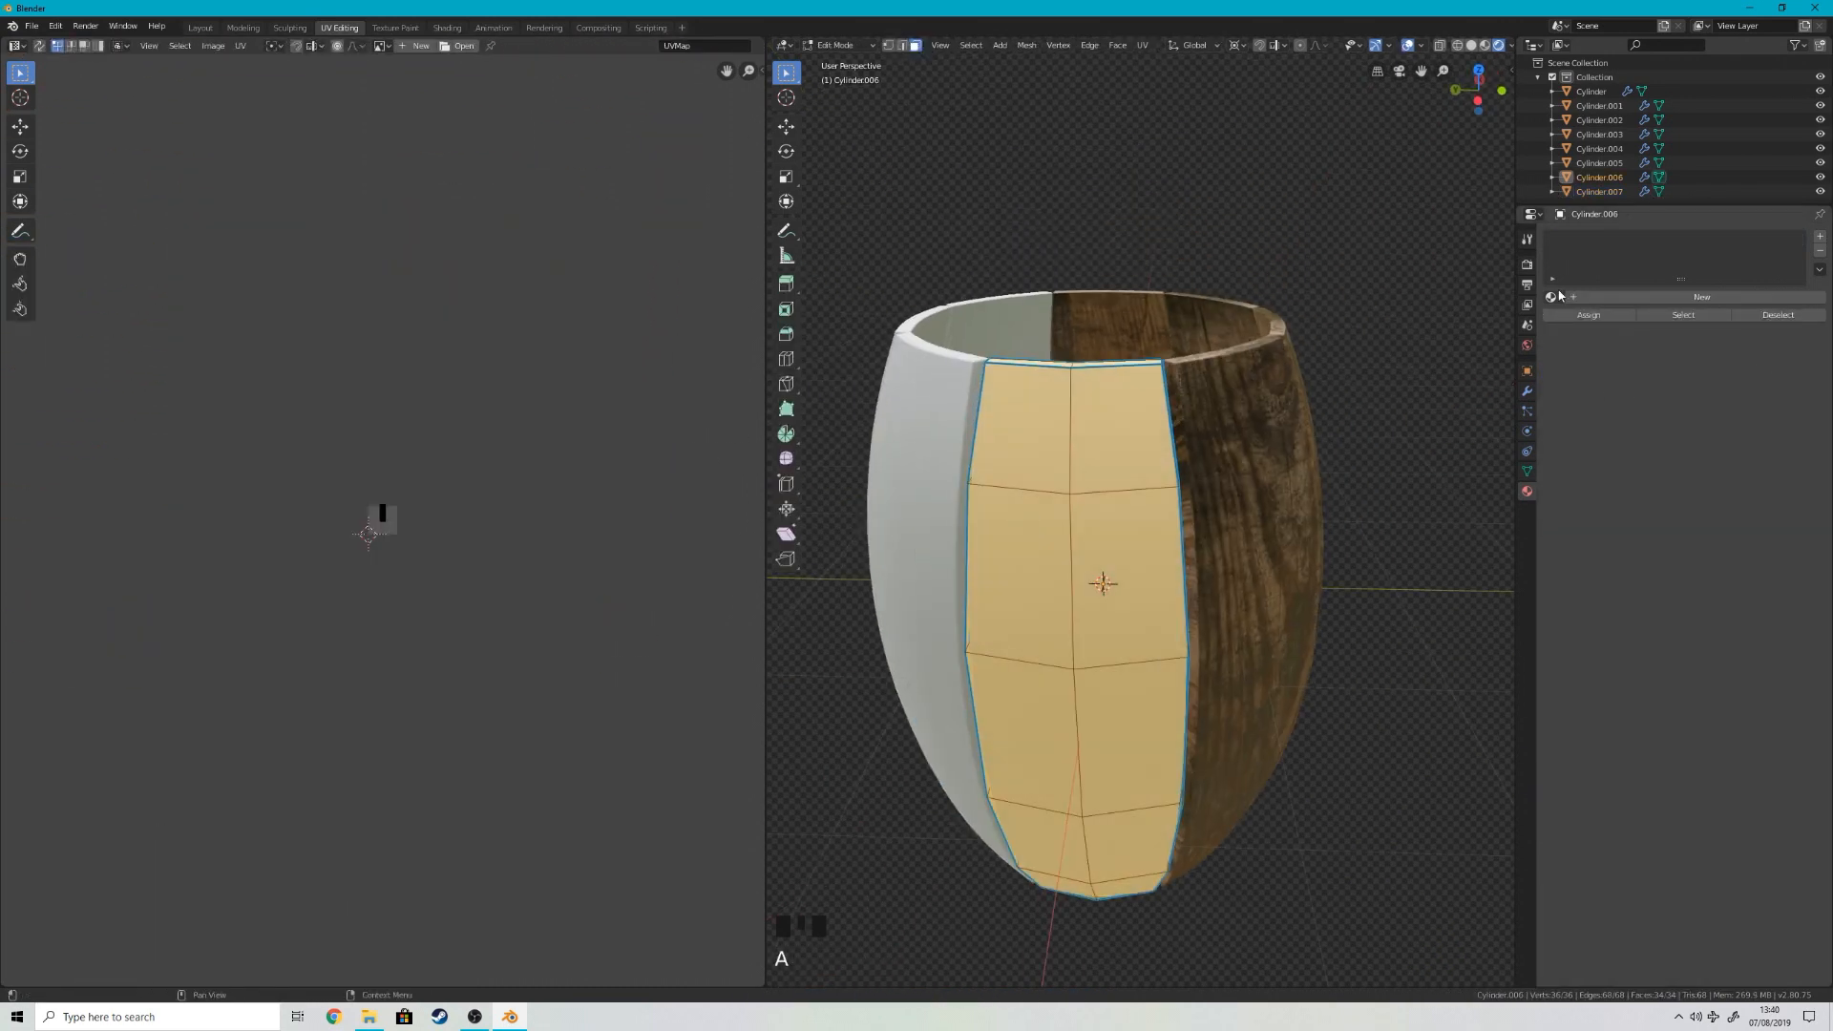
pyautogui.click(1555, 297)
pyautogui.click(1594, 329)
pyautogui.scroll(-4, 443, 420)
pyautogui.press('s')
pyautogui.press('g')
# Step: Select Cylinder.006's edge-face loop, unwrap those faces, and rotate their UVs by 90 degrees
pyautogui.press('Tab')
pyautogui.press('Tab')
pyautogui.press('Tab')
pyautogui.scroll(-1, 1343, 732)
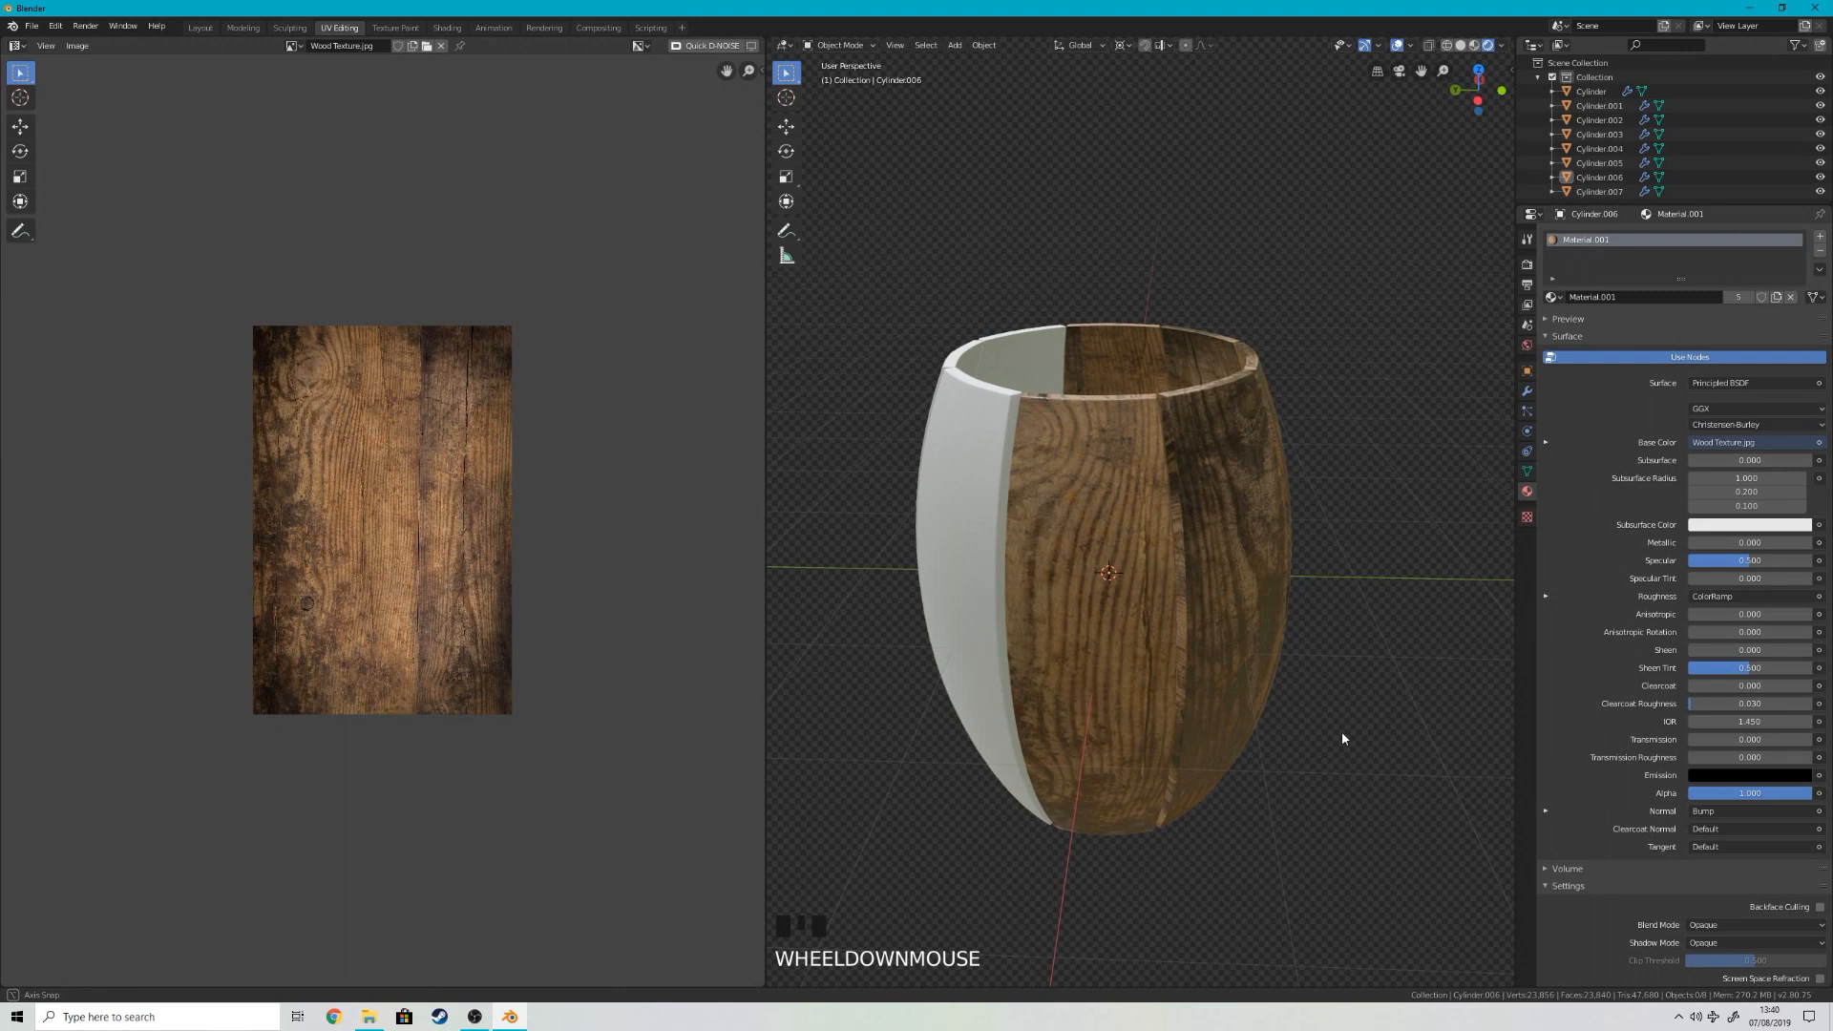
pyautogui.scroll(4, 1174, 598)
# Step: Select the next bare stave, Cylinder.005, and assign Material.001 to it
pyautogui.press('Tab')
pyautogui.keyDown('alt'); pyautogui.keyDown('shift'); pyautogui.rightClick(993, 435); pyautogui.keyUp('shift'); pyautogui.keyUp('alt')
pyautogui.keyDown('alt'); pyautogui.keyDown('shift'); pyautogui.rightClick(985, 426); pyautogui.keyUp('shift'); pyautogui.keyUp('alt')
pyautogui.press('u')
pyautogui.click(984, 425)
pyautogui.scroll(-4, 985, 426)
pyautogui.press('r')
pyautogui.press('9')
pyautogui.press('0')
pyautogui.press('Return')
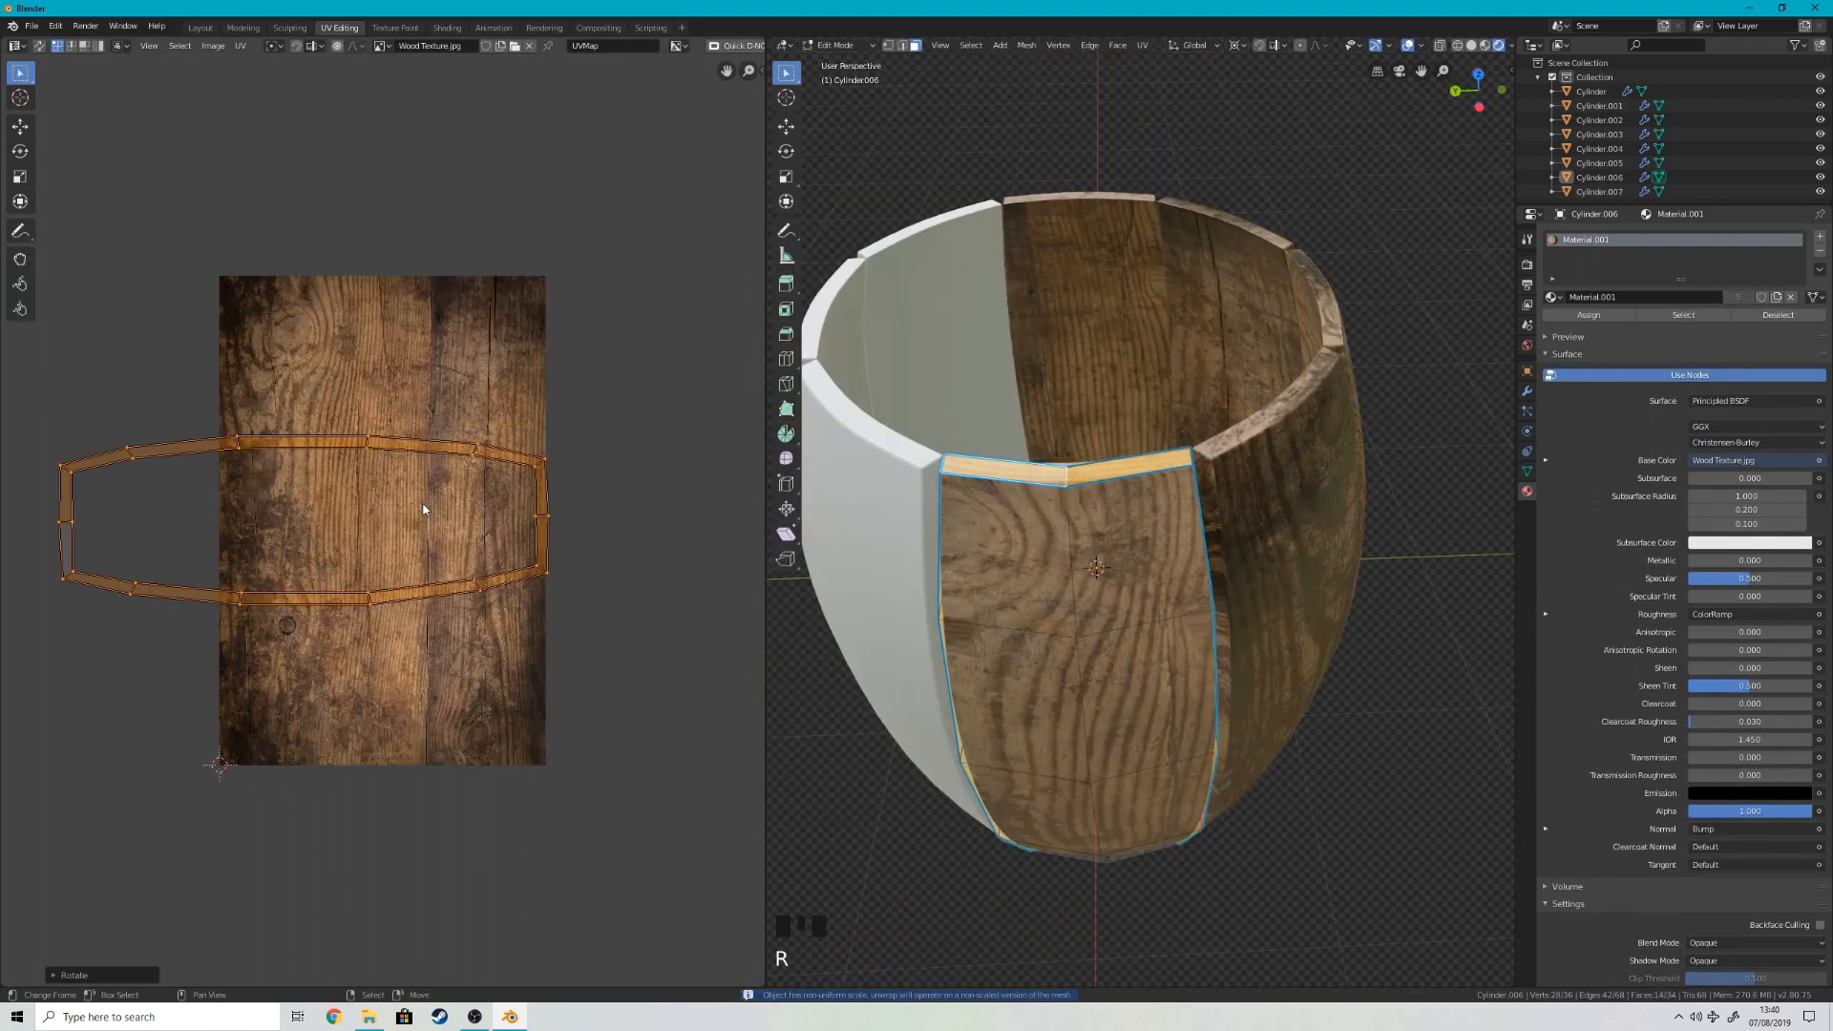
# Step: Scale Cylinder.005's UVs and move them onto the wood texture
pyautogui.press('Tab')
pyautogui.moveTo(1037, 472); pyautogui.dragTo(1137, 482, button='middle')
pyautogui.rightClick(1145, 563)
pyautogui.click(1554, 297)
pyautogui.click(1595, 330)
pyautogui.press('Tab')
pyautogui.press('s')
pyautogui.click(579, 461)
pyautogui.press('g')
pyautogui.click(704, 524)
pyautogui.press('s')
pyautogui.press('g')
pyautogui.click(57, 582)
# Step: Refine the size of Cylinder.005's UV strip and move it along the texture's middle planks
pyautogui.press('Tab')
pyautogui.moveTo(777, 775); pyautogui.dragTo(748, 696, button='middle')
pyautogui.press('Tab')
pyautogui.press('g')
pyautogui.click(438, 651)
pyautogui.press('s')
pyautogui.click(413, 617)
pyautogui.press('Tab')
pyautogui.press('Tab')
pyautogui.press('g')
pyautogui.click(455, 630)
pyautogui.press('s')
pyautogui.press('Tab')
pyautogui.moveTo(1054, 657); pyautogui.dragTo(1022, 682, button='middle')
# Step: Rotate Cylinder.005's UVs by 180 degrees
pyautogui.press('Tab')
pyautogui.press('g')
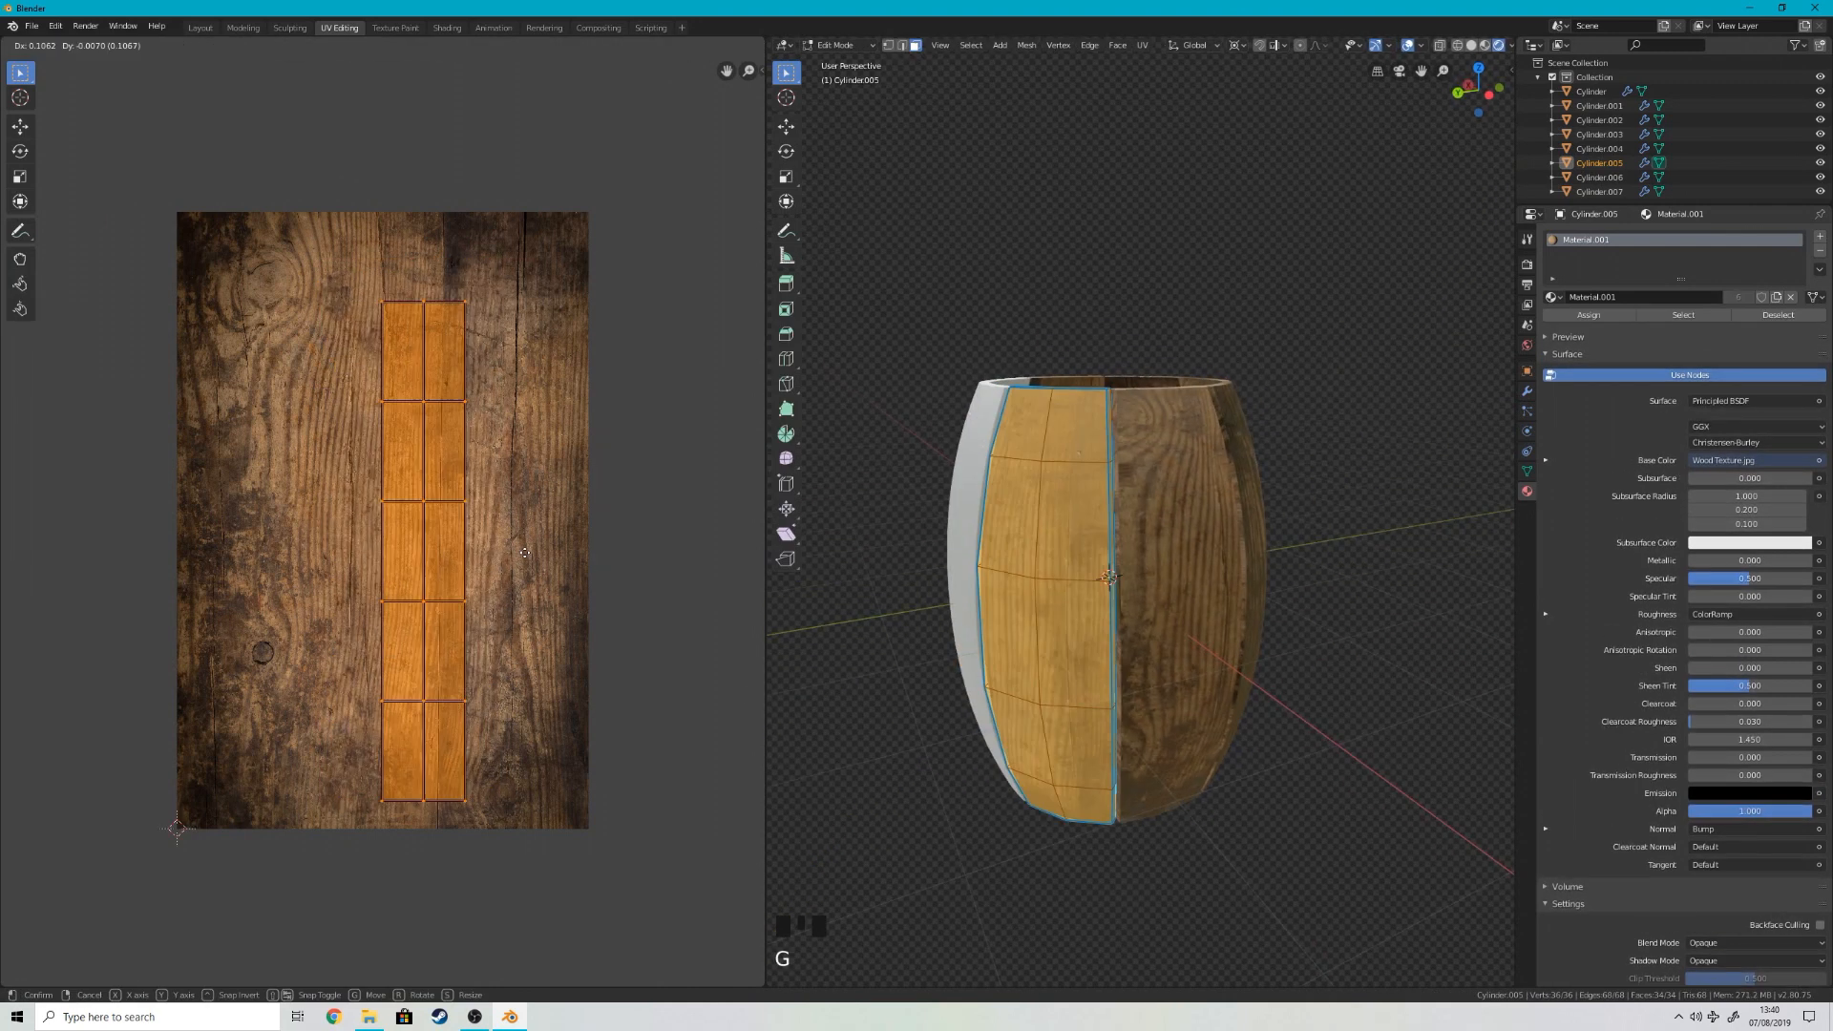
pyautogui.click(611, 630)
pyautogui.moveTo(871, 673); pyautogui.dragTo(879, 708, button='middle')
pyautogui.press('Tab')
pyautogui.press('Tab')
pyautogui.press('r')
pyautogui.press('1')
pyautogui.press('8')
pyautogui.press('0')
pyautogui.press('Return')
# Step: Select Cylinder.006's whole mesh and move one linked UV island to another spot on the wood texture
pyautogui.press('Tab')
pyautogui.rightClick(1317, 535)
pyautogui.moveTo(1265, 530); pyautogui.dragTo(1205, 468, button='middle')
pyautogui.scroll(3, 1205, 463)
pyautogui.rightClick(1198, 468)
pyautogui.press('Tab')
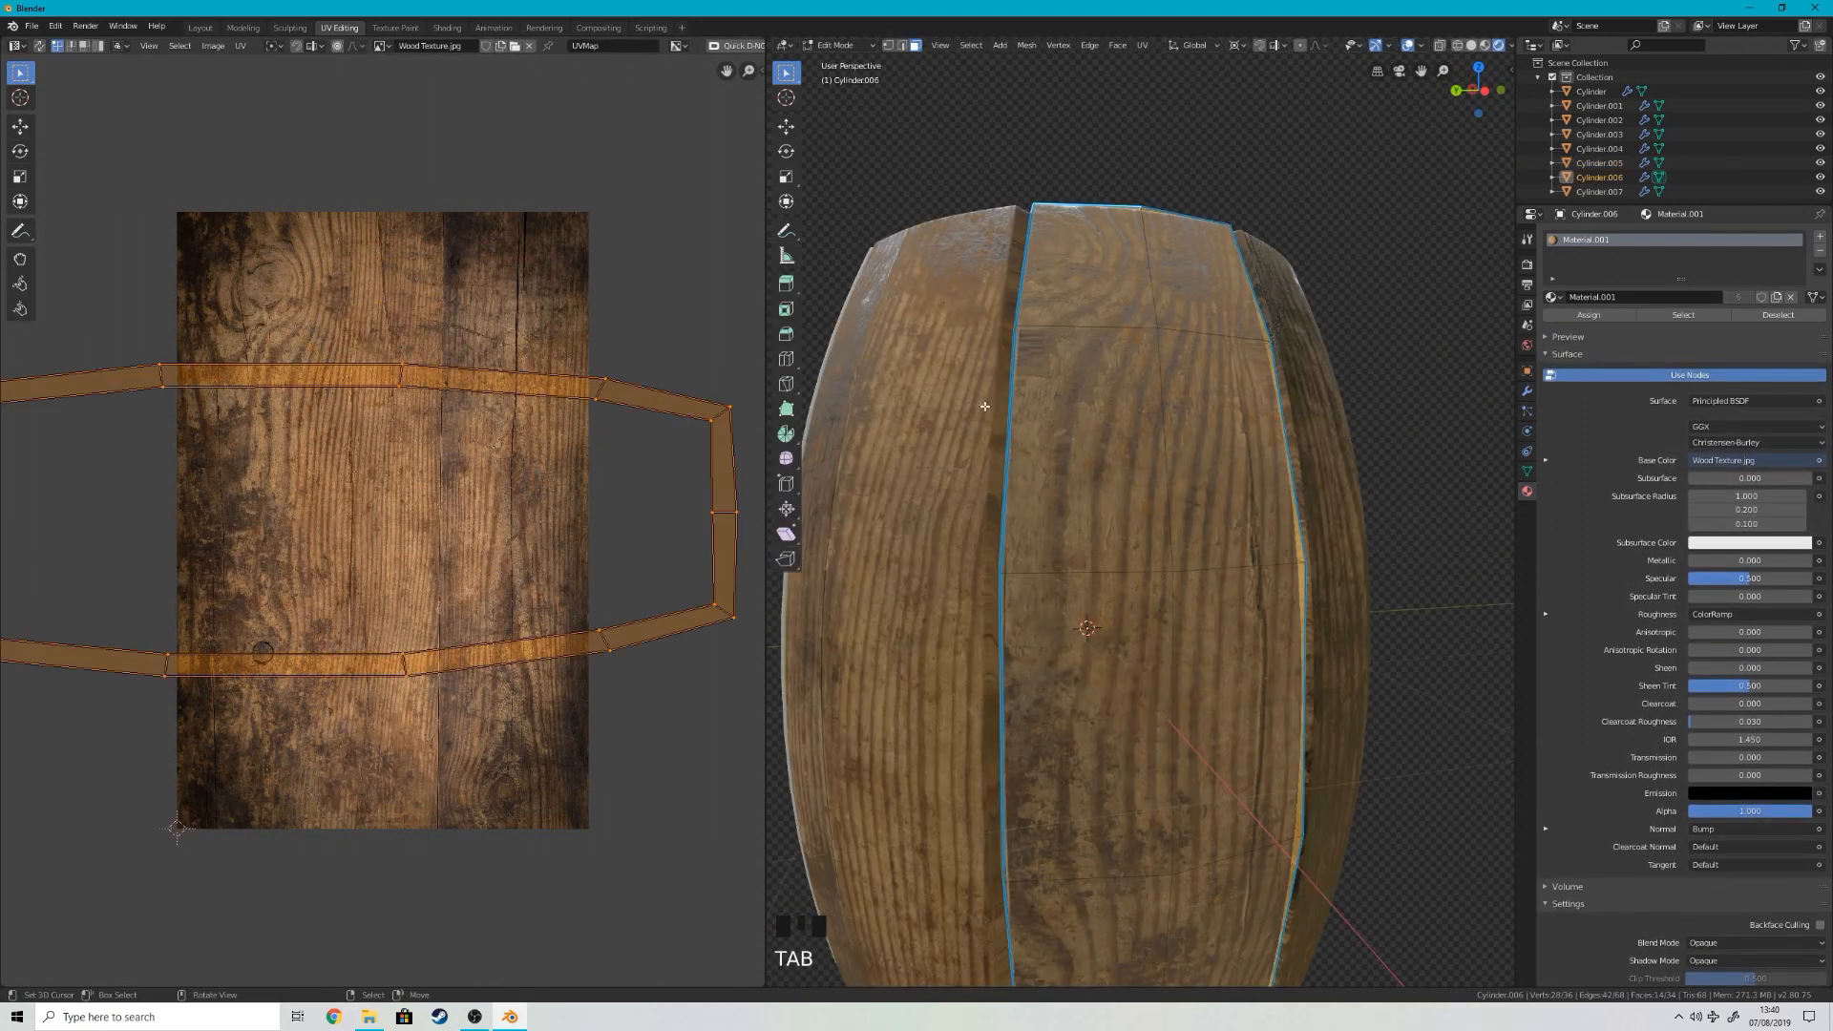
pyautogui.press('a')
pyautogui.rightClick(254, 242)
pyautogui.hotkey('ctrl', 'l')
pyautogui.press('g')
pyautogui.click(277, 246)
pyautogui.press('Tab')
pyautogui.moveTo(842, 528); pyautogui.dragTo(1127, 552, button='middle')
pyautogui.scroll(3, 1193, 552)
pyautogui.press('Tab')
pyautogui.press('s')
pyautogui.press('x')
pyautogui.rightClick(698, 519)
pyautogui.press('Tab')
pyautogui.scroll(3, 1199, 516)
# Step: Select the whole mesh of stave Cylinder.004 and assign Material.001 to it
pyautogui.press('Tab')
pyautogui.press('Tab')
pyautogui.scroll(-6, 1241, 492)
pyautogui.scroll(3, 1126, 552)
pyautogui.scroll(-3, 1126, 551)
pyautogui.rightClick(1132, 602)
# Step: Unwrap Cylinder.004, rotate its UVs by 90 degrees, and move and scale them over the wood texture
pyautogui.press('Tab')
pyautogui.press('a')
pyautogui.scroll(7, 382, 521)
pyautogui.scroll(8, 1146, 573)
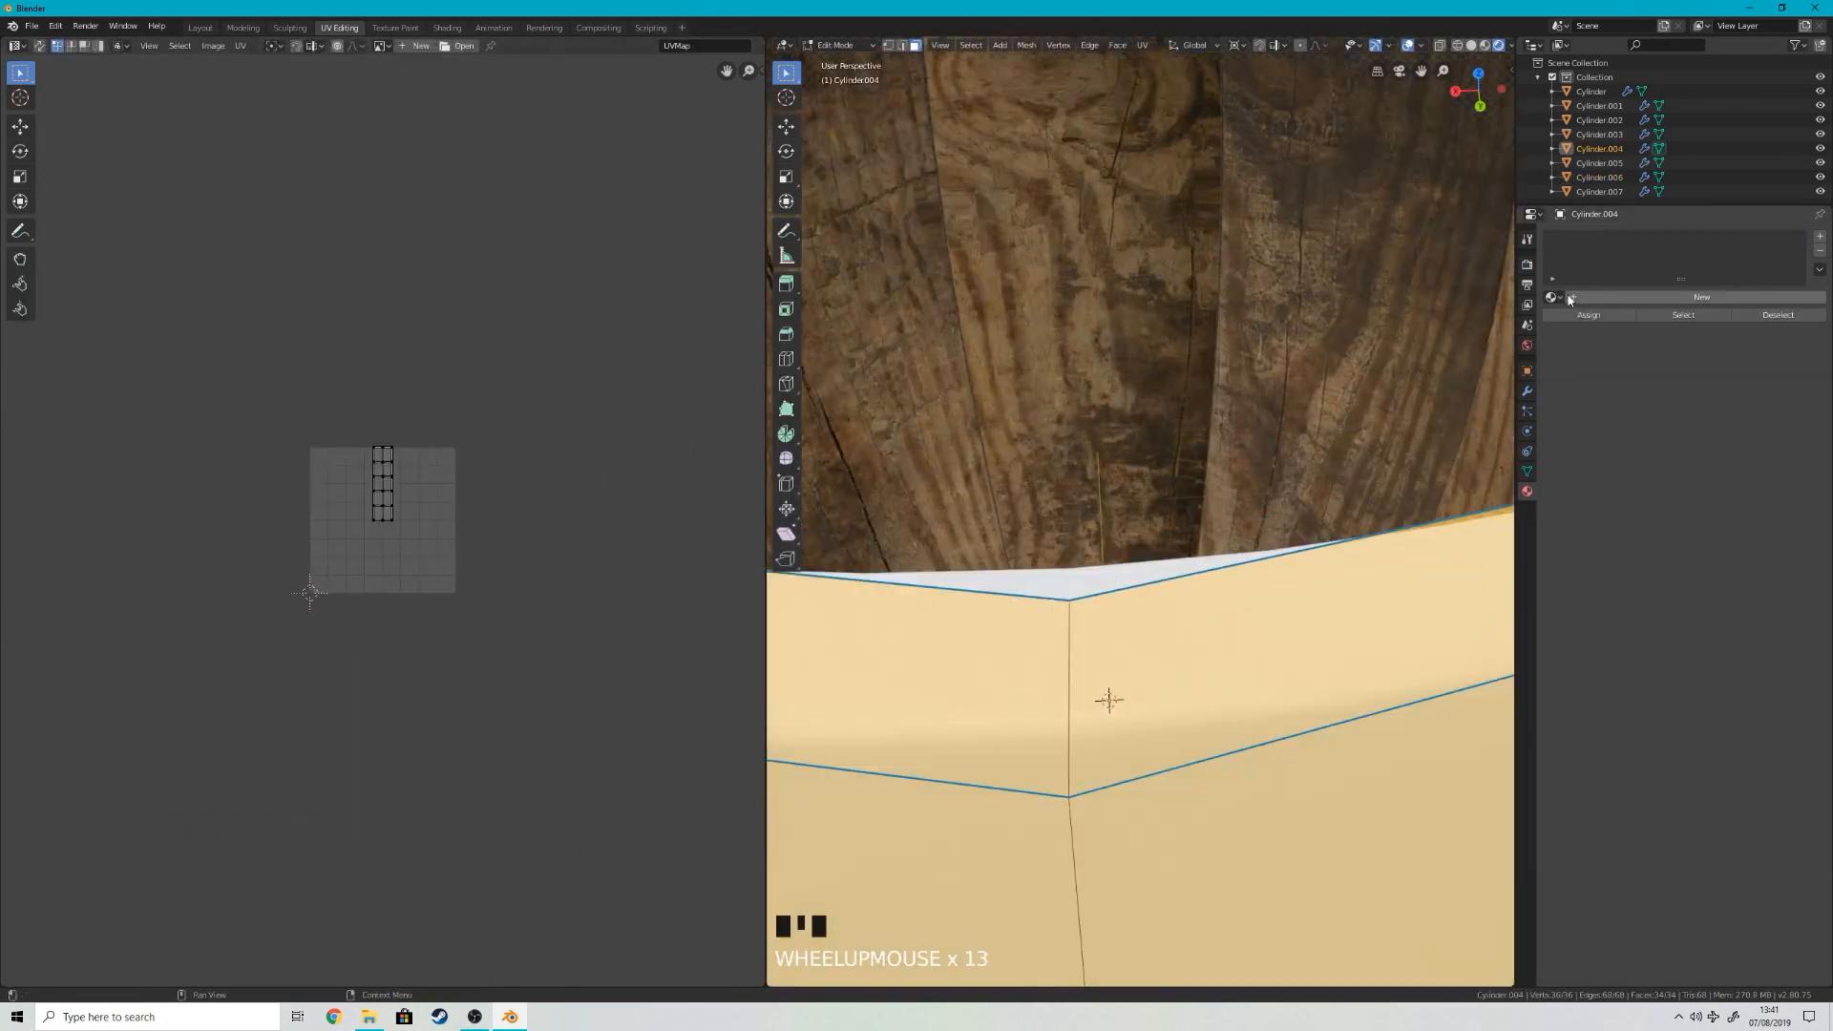
pyautogui.click(1553, 297)
pyautogui.scroll(-4, 1146, 573)
pyautogui.press('u')
pyautogui.scroll(-10, 477, 478)
pyautogui.press('Tab')
# Step: Delete the remaining unfinished stave and fill its gap with a duplicated textured stave rotated about the global Z axis
pyautogui.scroll(-4, 1146, 573)
pyautogui.press('Tab')
pyautogui.press('r')
pyautogui.press('9')
pyautogui.press('0')
pyautogui.press('Return')
pyautogui.press('g')
pyautogui.press('s')
pyautogui.press('Tab')
pyautogui.scroll(-6, 1085, 592)
pyautogui.moveTo(1085, 592); pyautogui.dragTo(1194, 645, button='middle')
pyautogui.rightClick(1189, 611)
pyautogui.press('x')
pyautogui.press('Return')
pyautogui.rightClick(1148, 437)
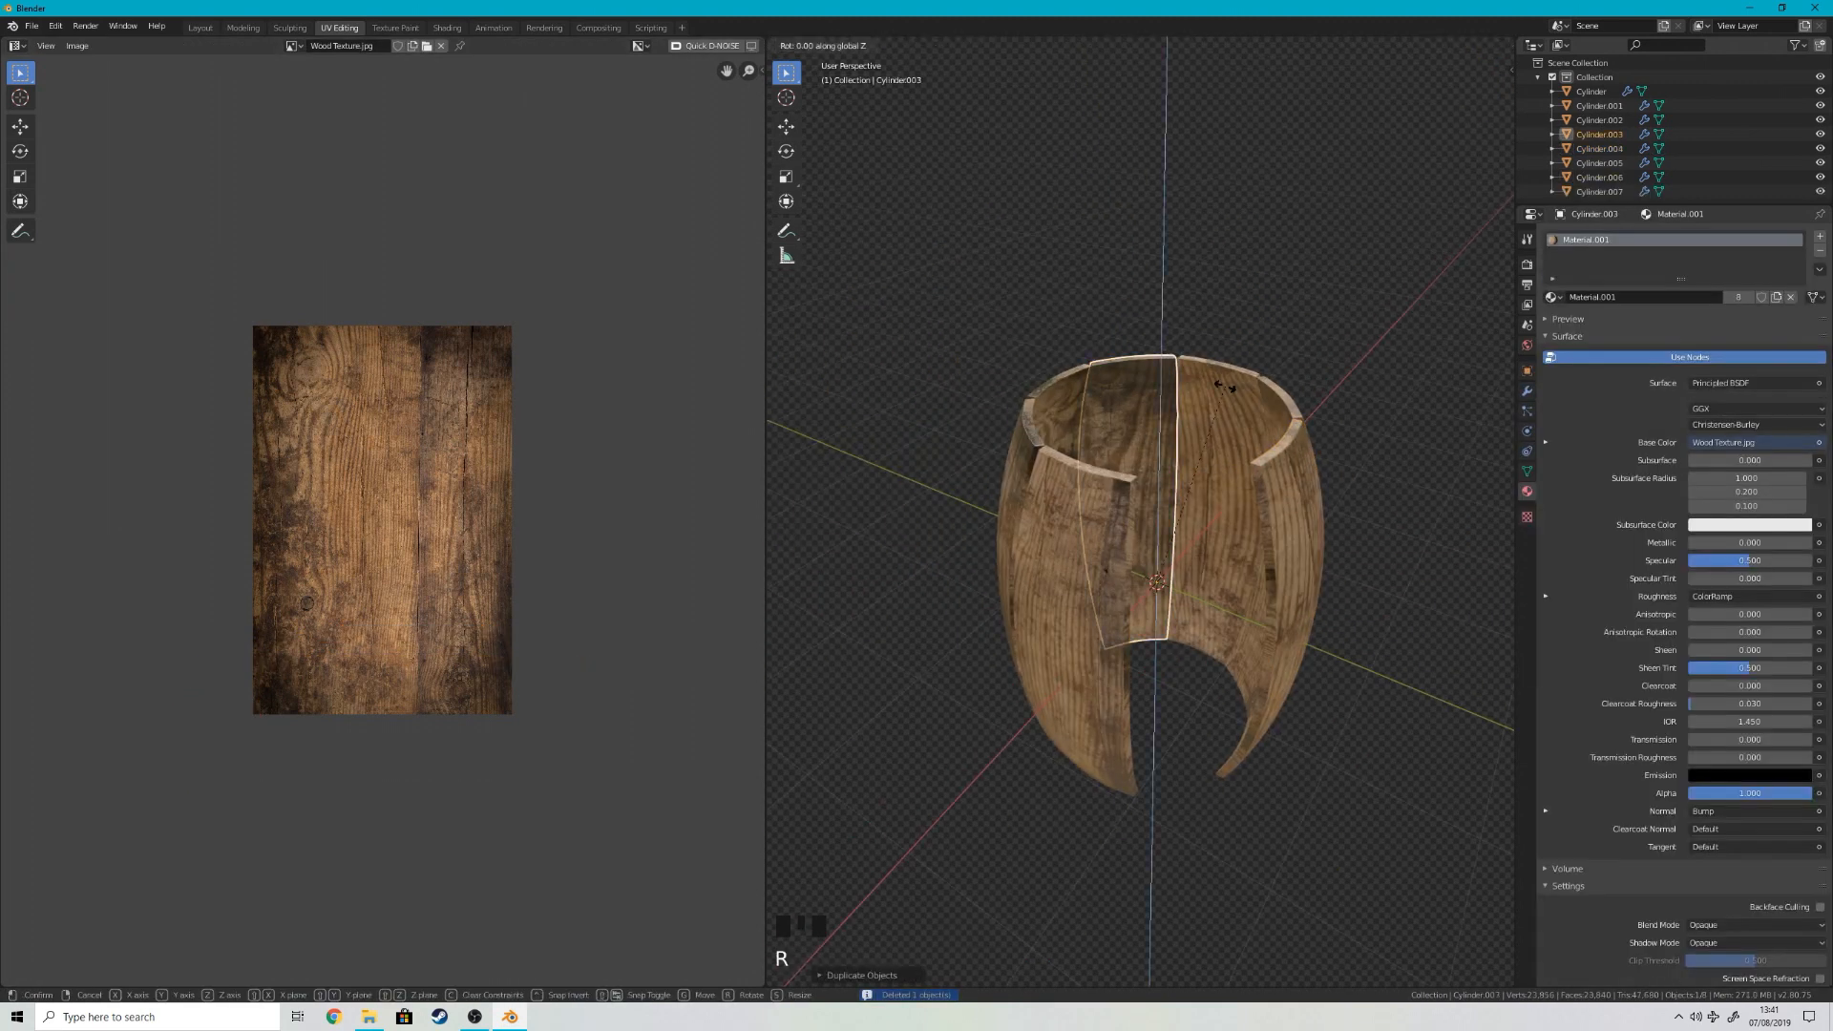
pyautogui.hotkey('shift', 'r')
pyautogui.hotkey('shift', 'r')
pyautogui.hotkey('shift', 'r')
pyautogui.hotkey('shift', 'r')
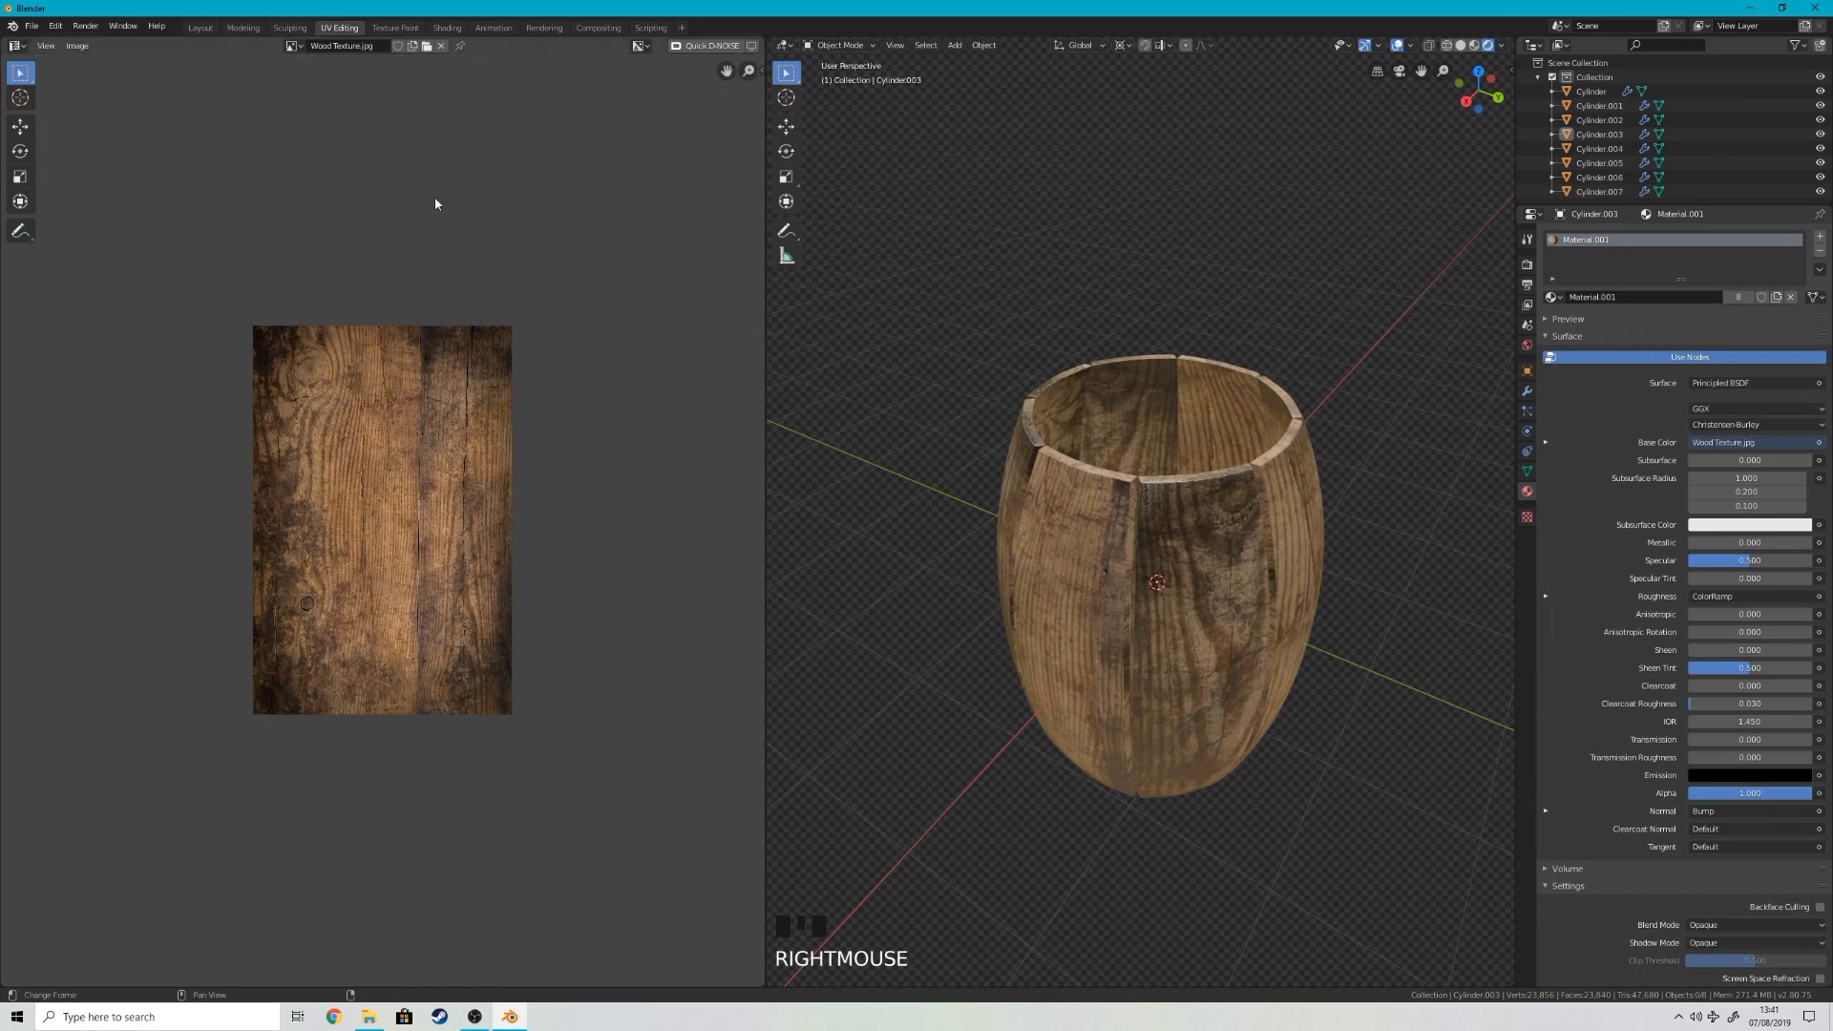
# Step: Return to the Layout workspace and show the barrel in material preview shading
pyautogui.click(191, 26)
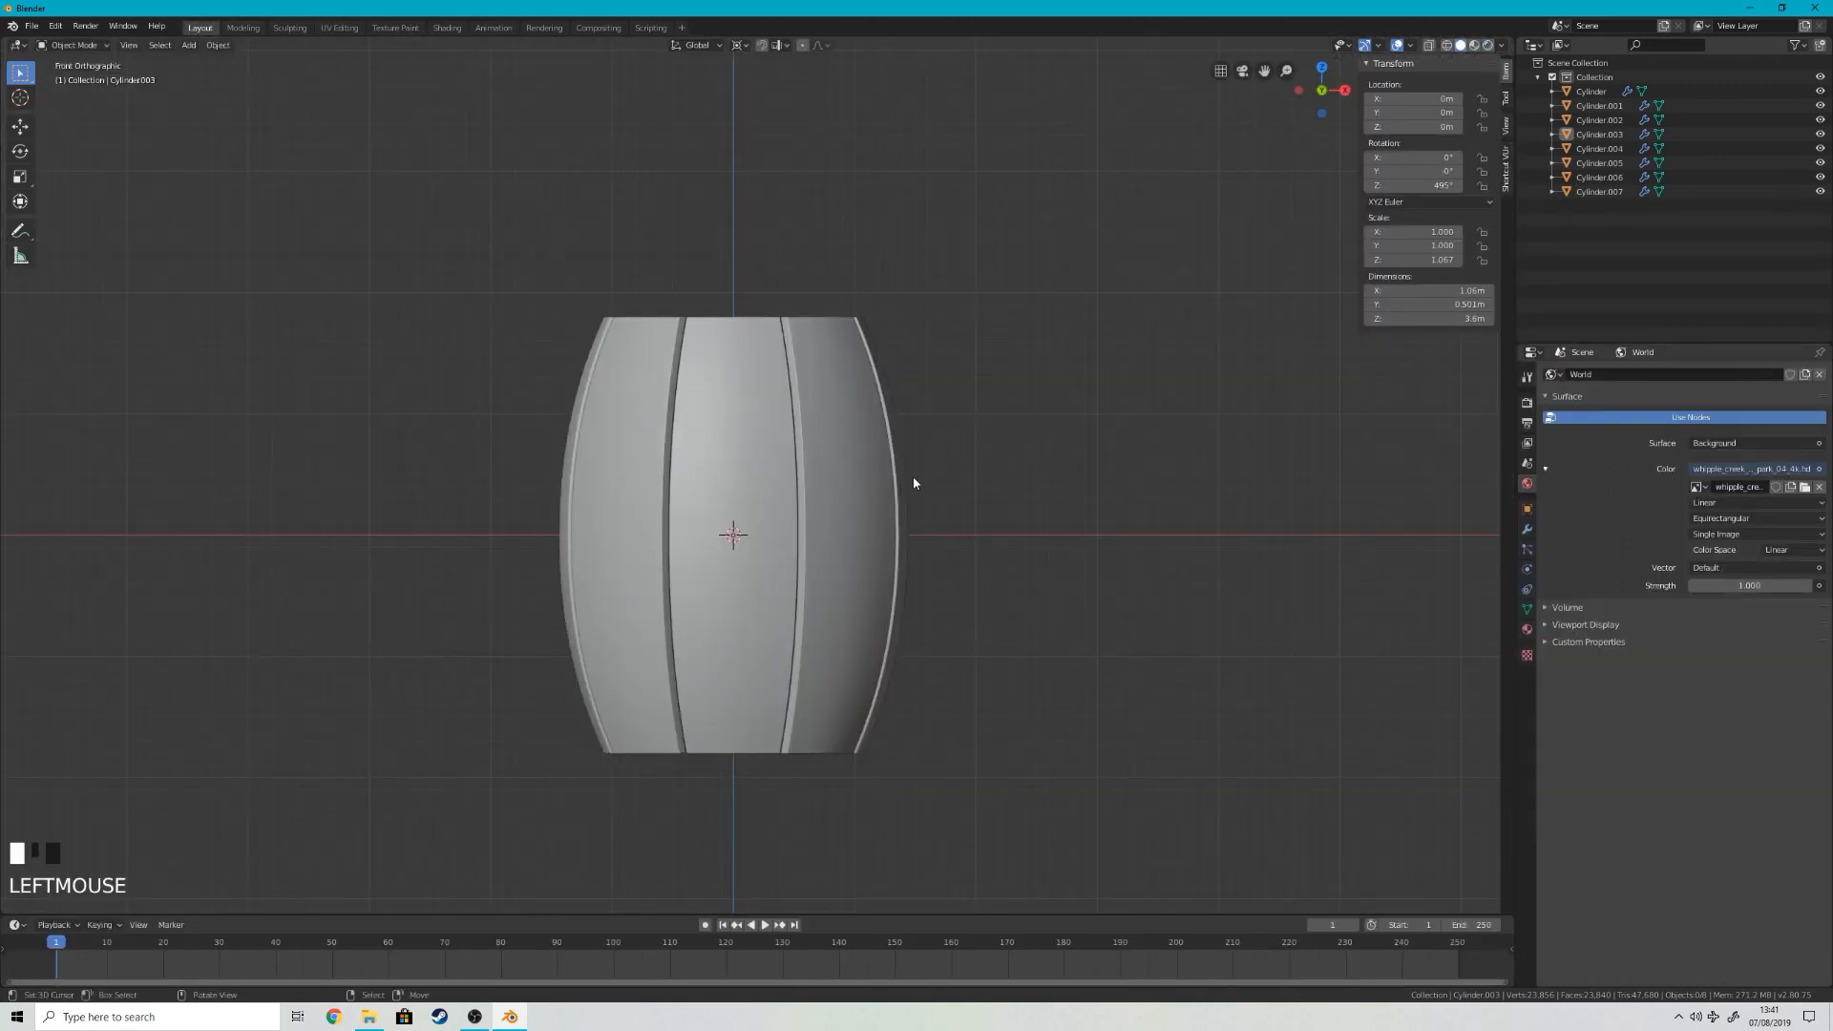
pyautogui.scroll(-4, 937, 483)
pyautogui.moveTo(937, 483); pyautogui.dragTo(999, 577, button='middle')
pyautogui.press('z')
pyautogui.scroll(7, 884, 384)
pyautogui.scroll(-3, 1056, 496)
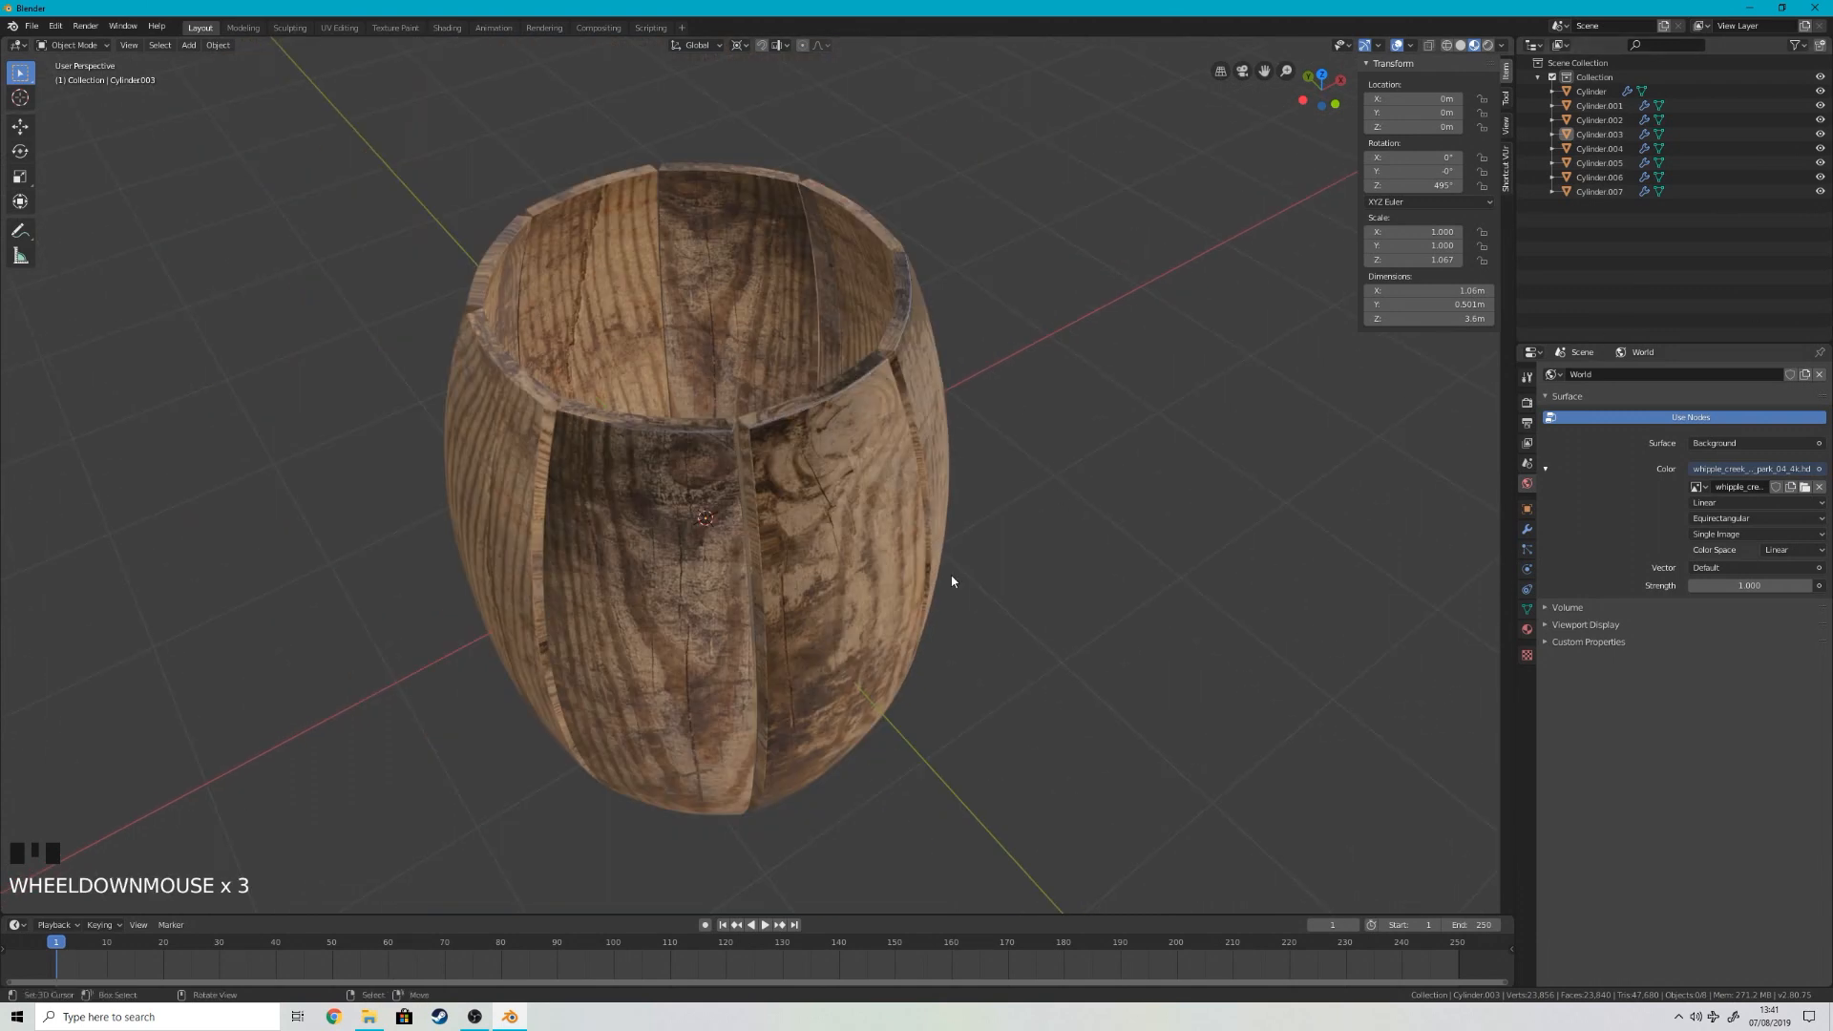
# Step: Select all eight staves and join them into one object
pyautogui.scroll(-5, 1008, 572)
pyautogui.press('a')
pyautogui.scroll(3, 833, 375)
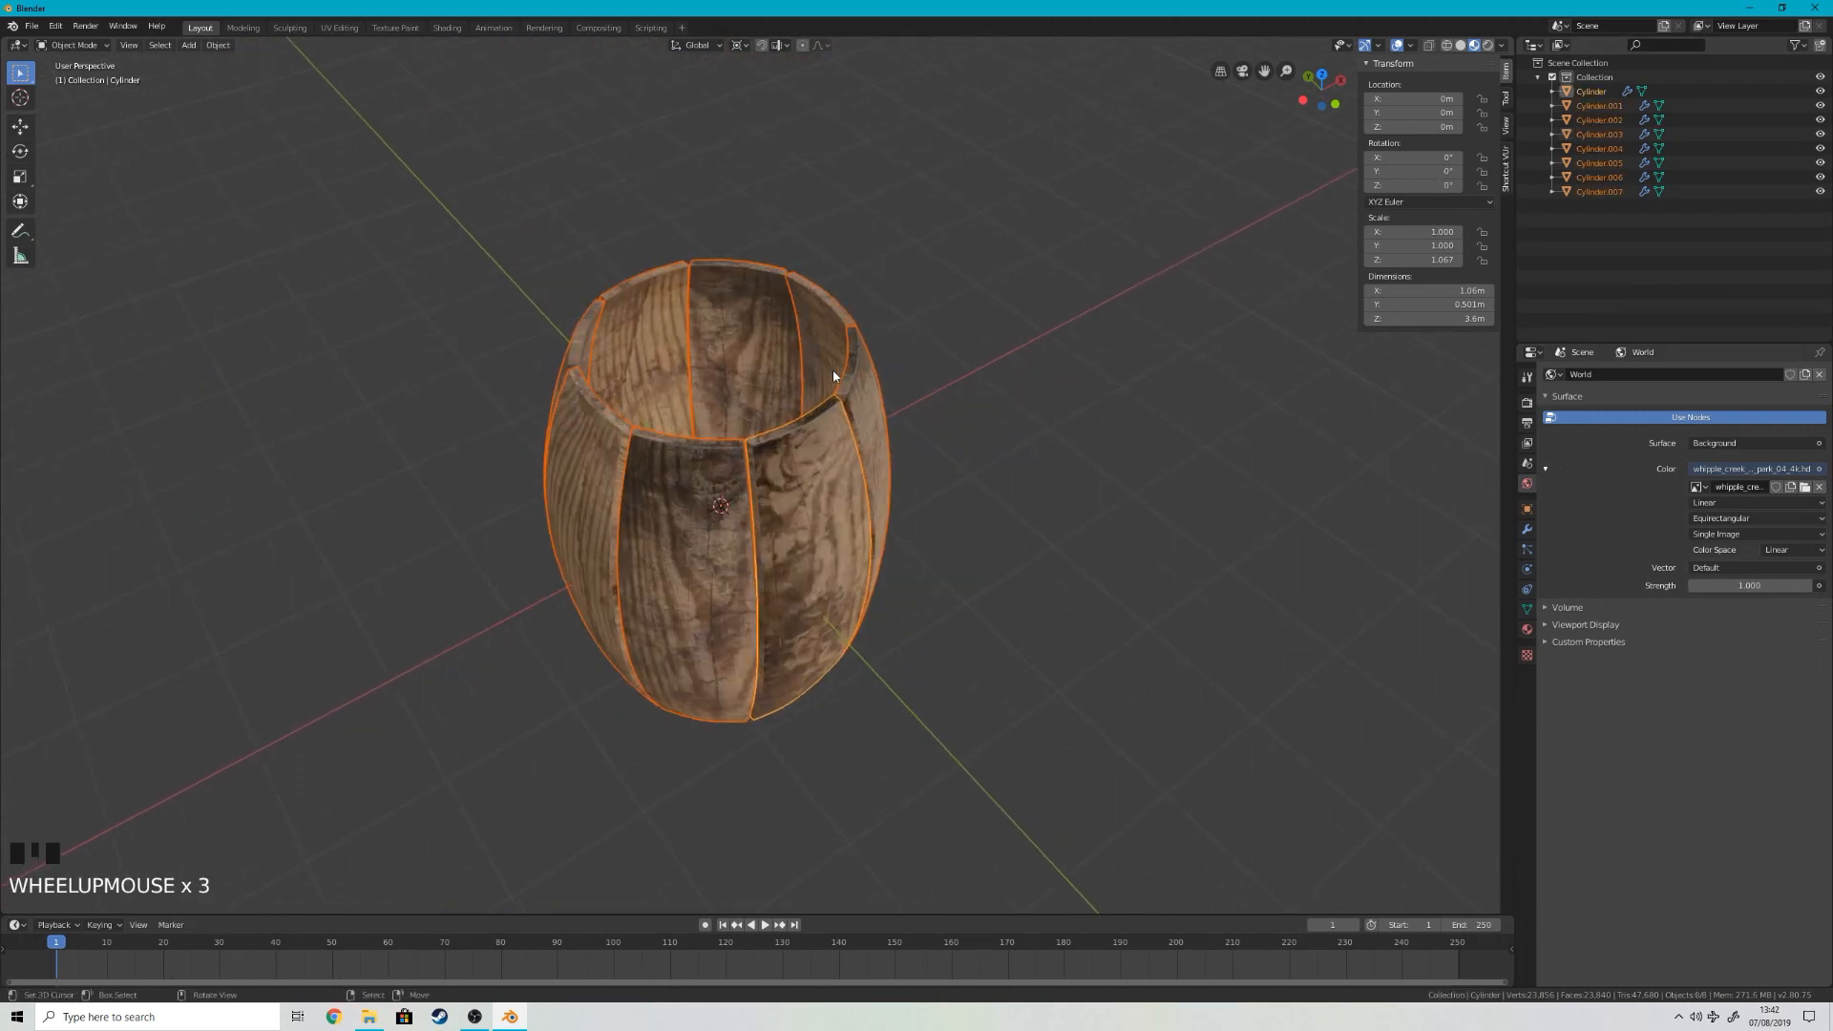
pyautogui.hotkey('ctrl', 'j')
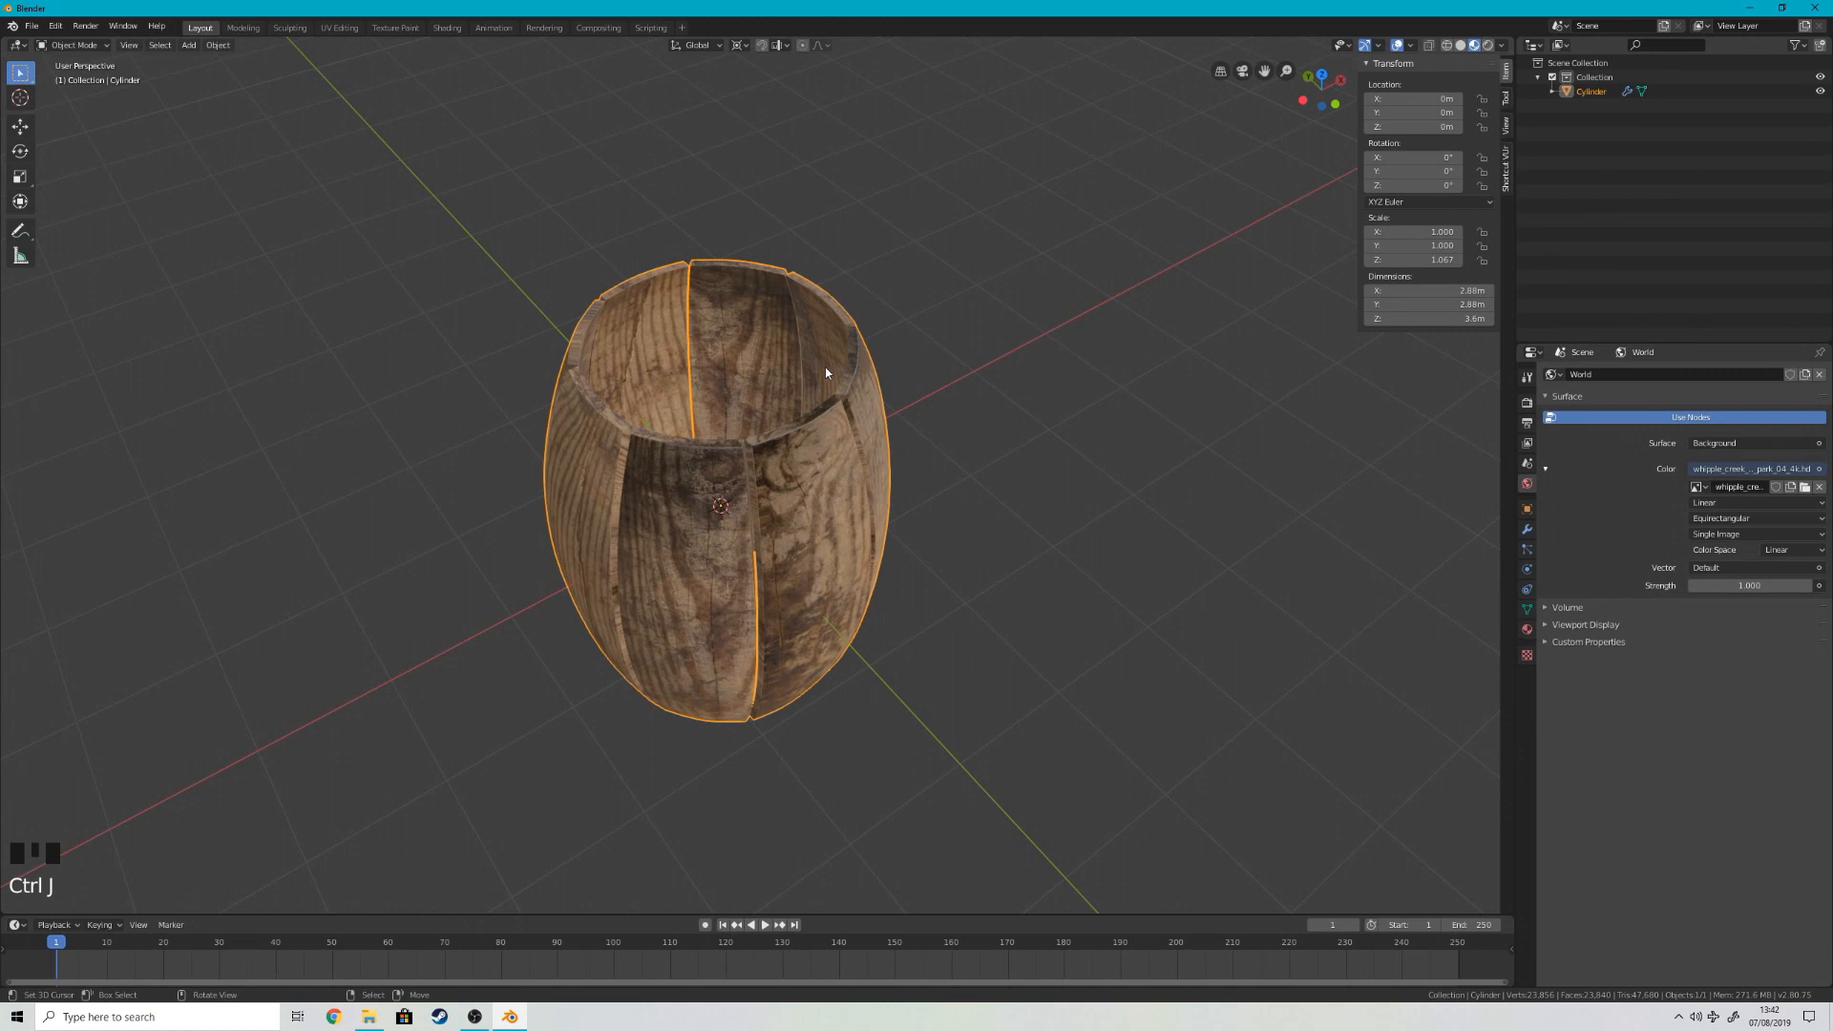
# Step: Select the edge-face loop of one stave on the joined barrel and unwrap those faces again
pyautogui.scroll(1, 999, 508)
pyautogui.scroll(4, 999, 508)
pyautogui.press('Tab')
pyautogui.press('Tab')
pyautogui.moveTo(736, 409); pyautogui.dragTo(794, 395, button='middle')
pyautogui.press('Tab')
pyautogui.rightClick(811, 388)
pyautogui.keyDown('alt'); pyautogui.keyDown('shift'); pyautogui.rightClick(811, 386); pyautogui.keyUp('shift'); pyautogui.keyUp('alt')
pyautogui.keyDown('alt'); pyautogui.keyDown('shift'); pyautogui.rightClick(811, 387); pyautogui.keyUp('shift'); pyautogui.keyUp('alt')
pyautogui.rightClick(856, 464)
pyautogui.keyDown('alt'); pyautogui.keyDown('shift'); pyautogui.rightClick(858, 468); pyautogui.keyUp('shift'); pyautogui.keyUp('alt')
pyautogui.keyDown('alt'); pyautogui.keyDown('shift'); pyautogui.rightClick(857, 468); pyautogui.keyUp('shift'); pyautogui.keyUp('alt')
pyautogui.press('u')
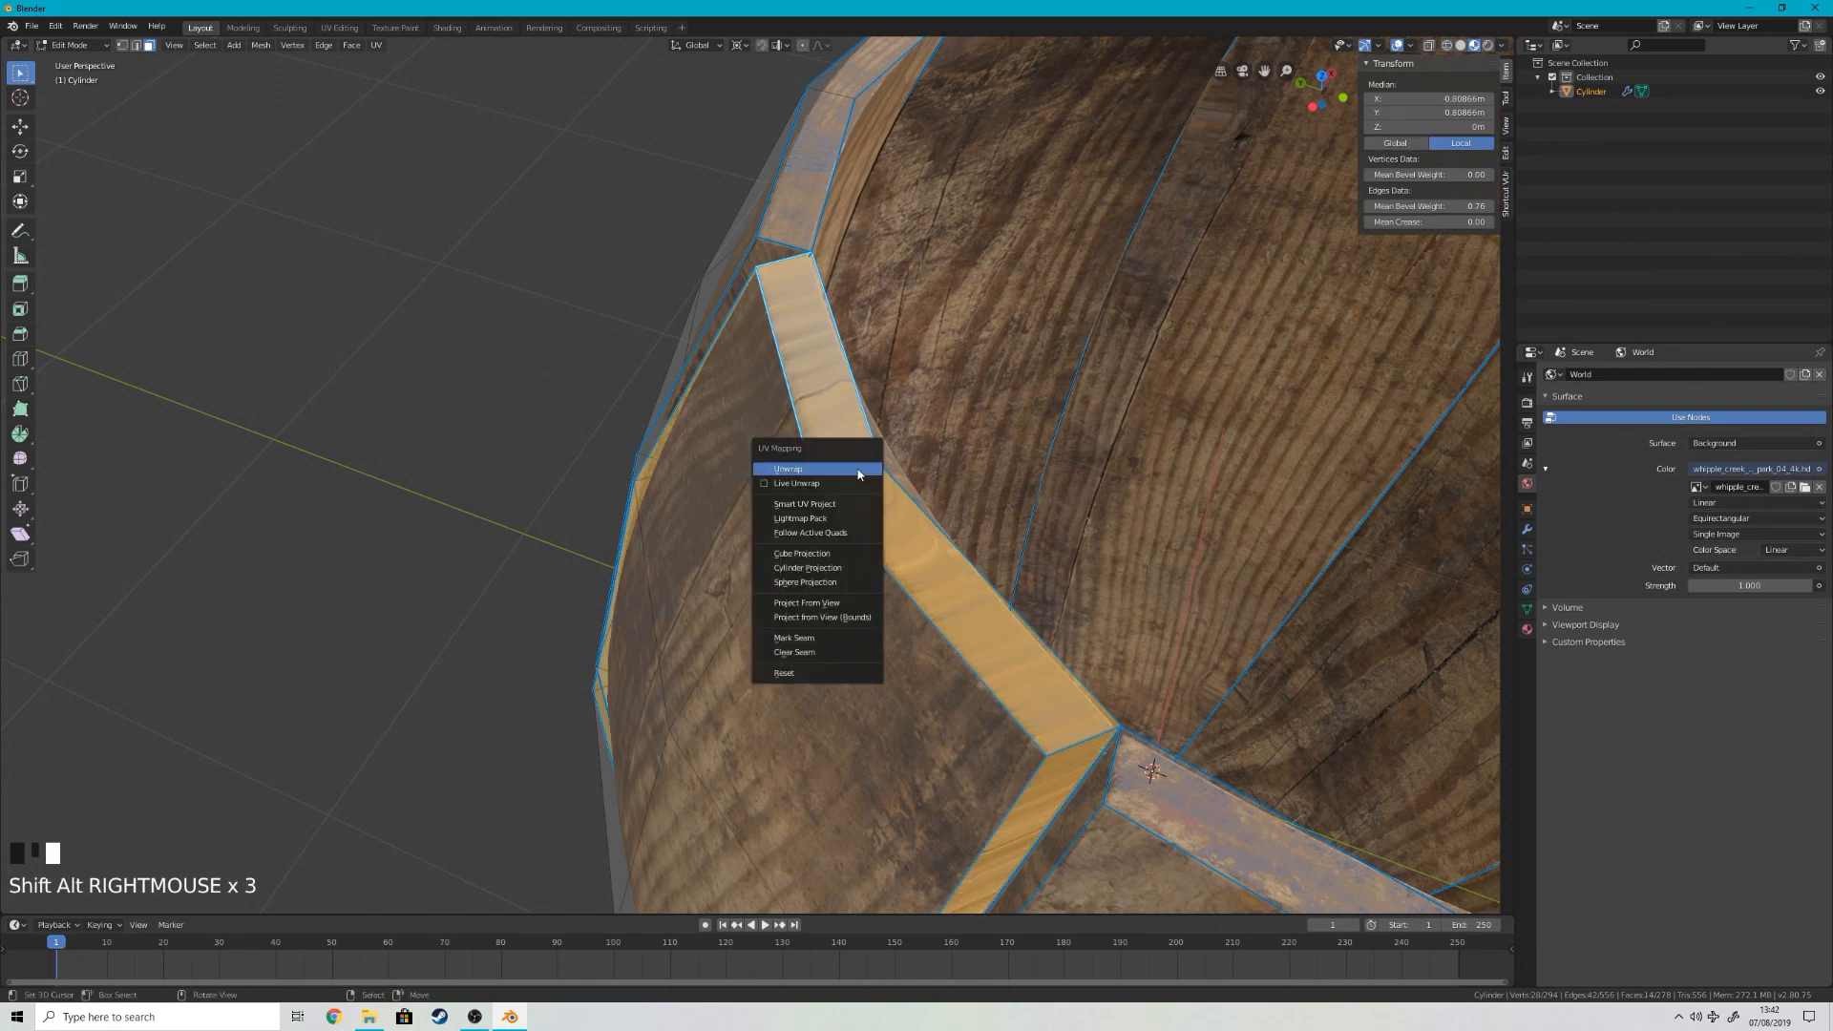
pyautogui.click(857, 472)
pyautogui.press('Tab')
# Step: Select the inner edges around the barrel's upper rim, duplicate them in place, and separate the copy into its own object
pyautogui.scroll(-2, 605, 282)
pyautogui.moveTo(606, 281); pyautogui.dragTo(491, 254, button='middle')
pyautogui.scroll(3, 569, 345)
pyautogui.moveTo(569, 345); pyautogui.dragTo(629, 235, button='middle')
pyautogui.scroll(3, 1069, 438)
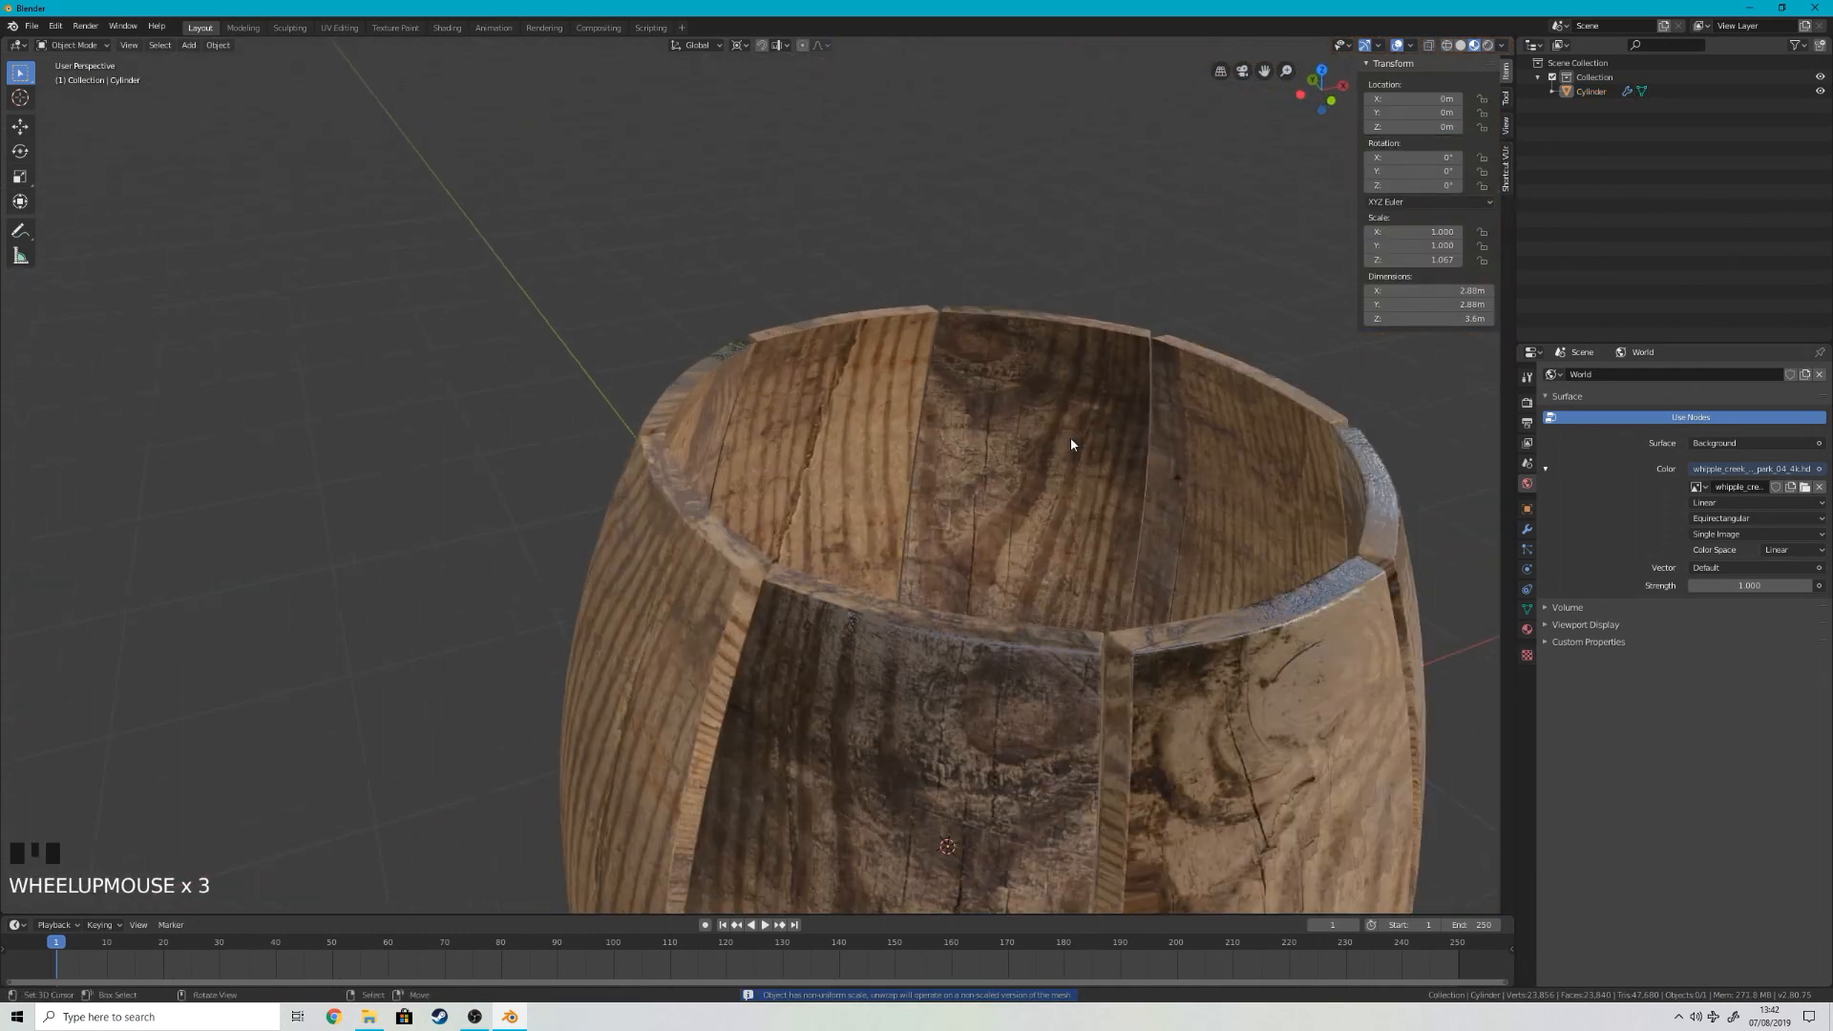
pyautogui.press('Tab')
pyautogui.press('2')
pyautogui.keyDown('alt'); pyautogui.keyDown('shift'); pyautogui.rightClick(871, 325); pyautogui.keyUp('shift'); pyautogui.keyUp('alt')
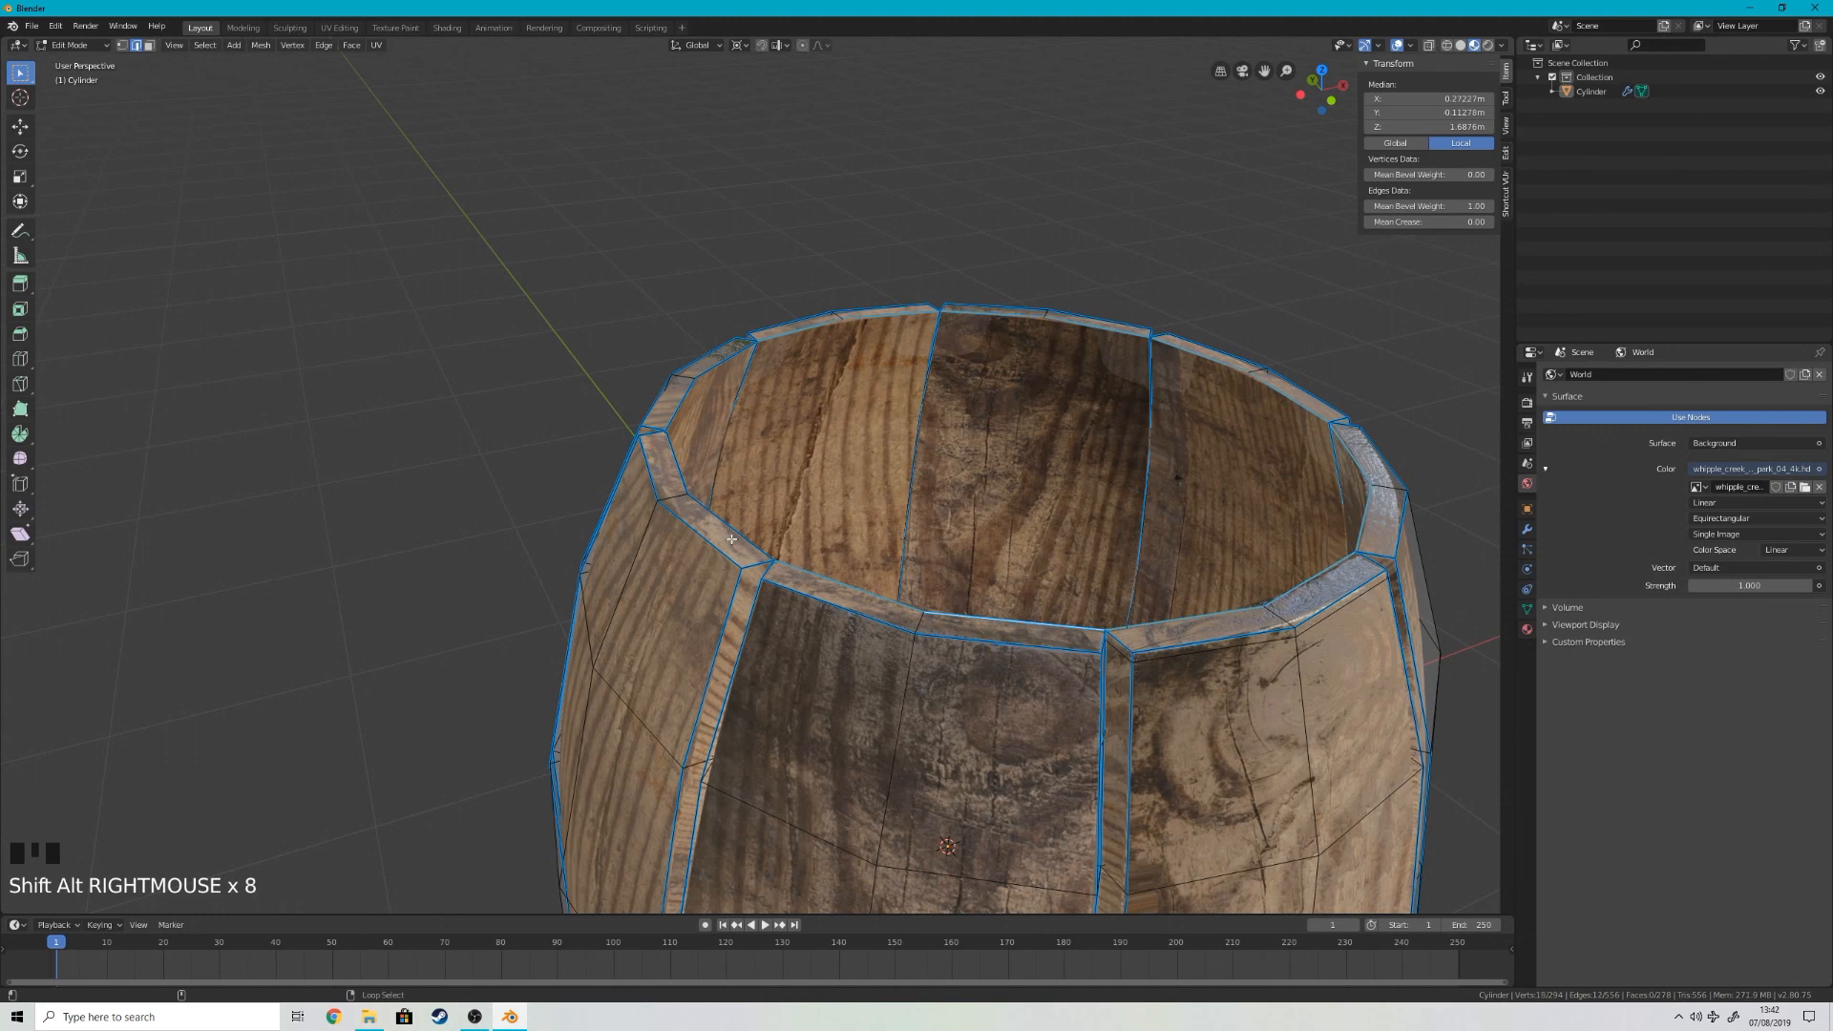
pyautogui.hotkey('shift', 'd')
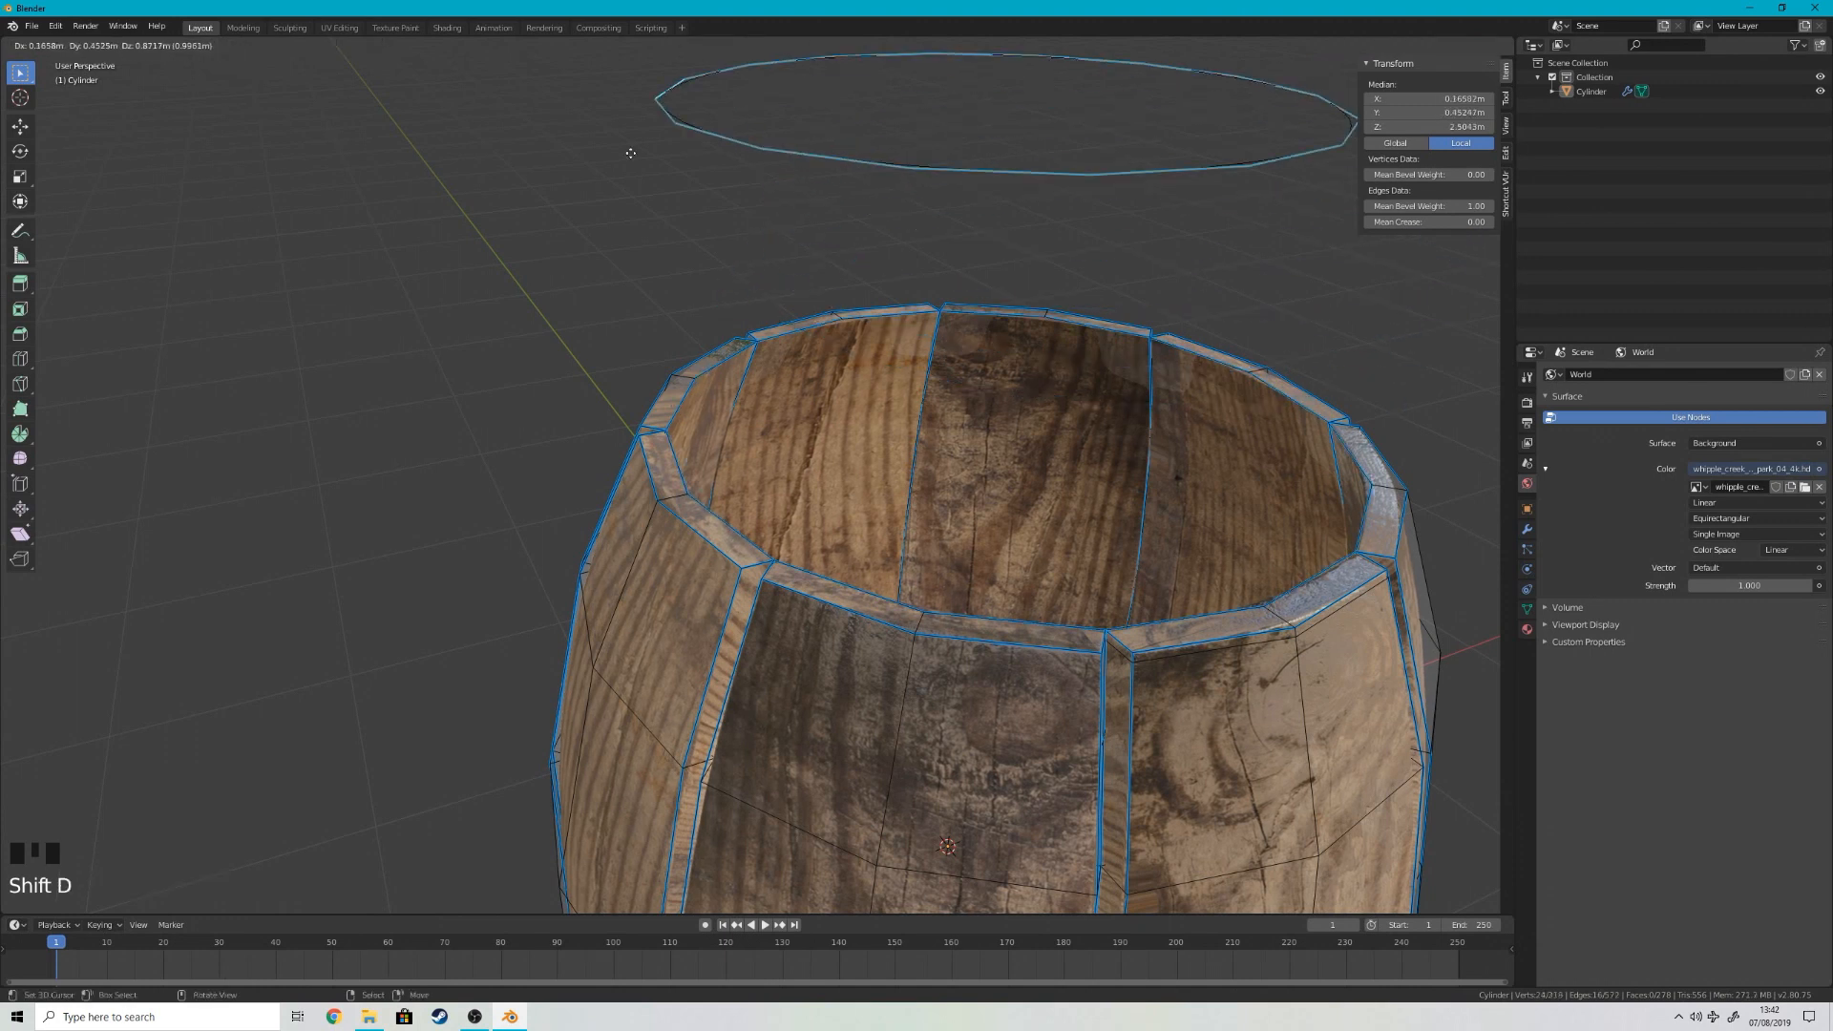
pyautogui.rightClick(762, 170)
pyautogui.press('p')
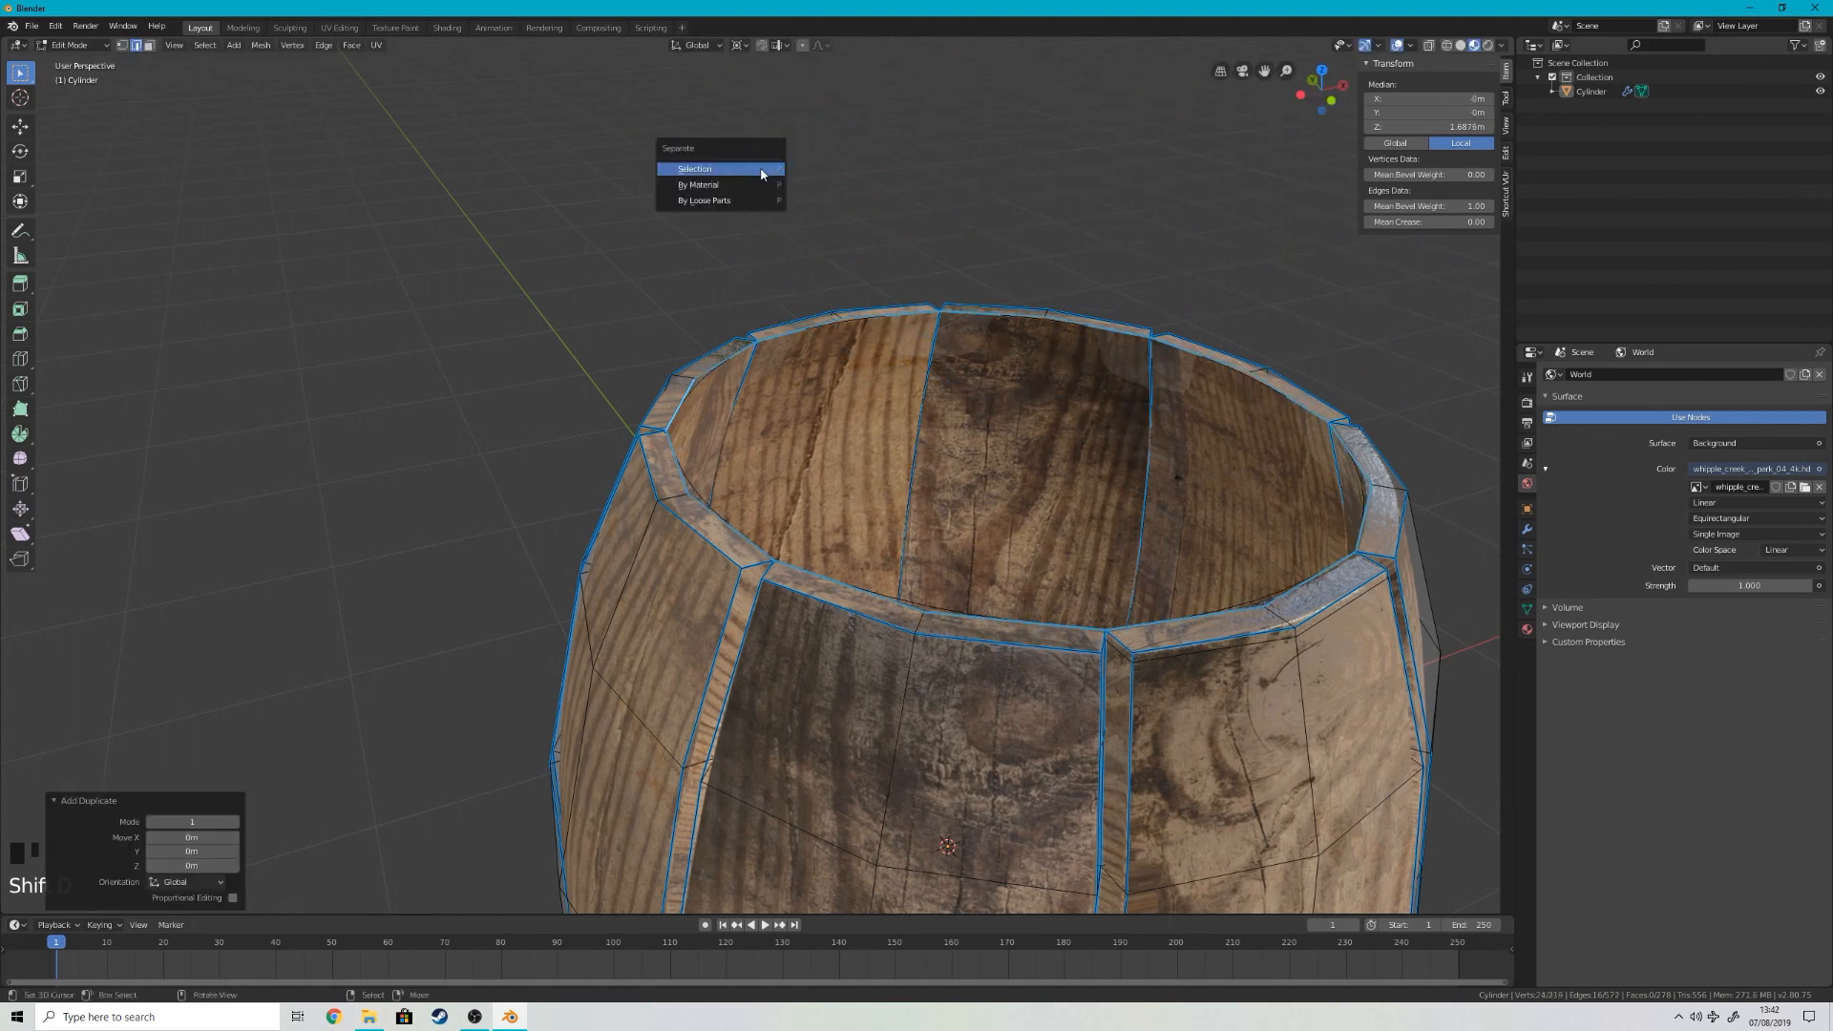
pyautogui.click(762, 171)
pyautogui.press('Tab')
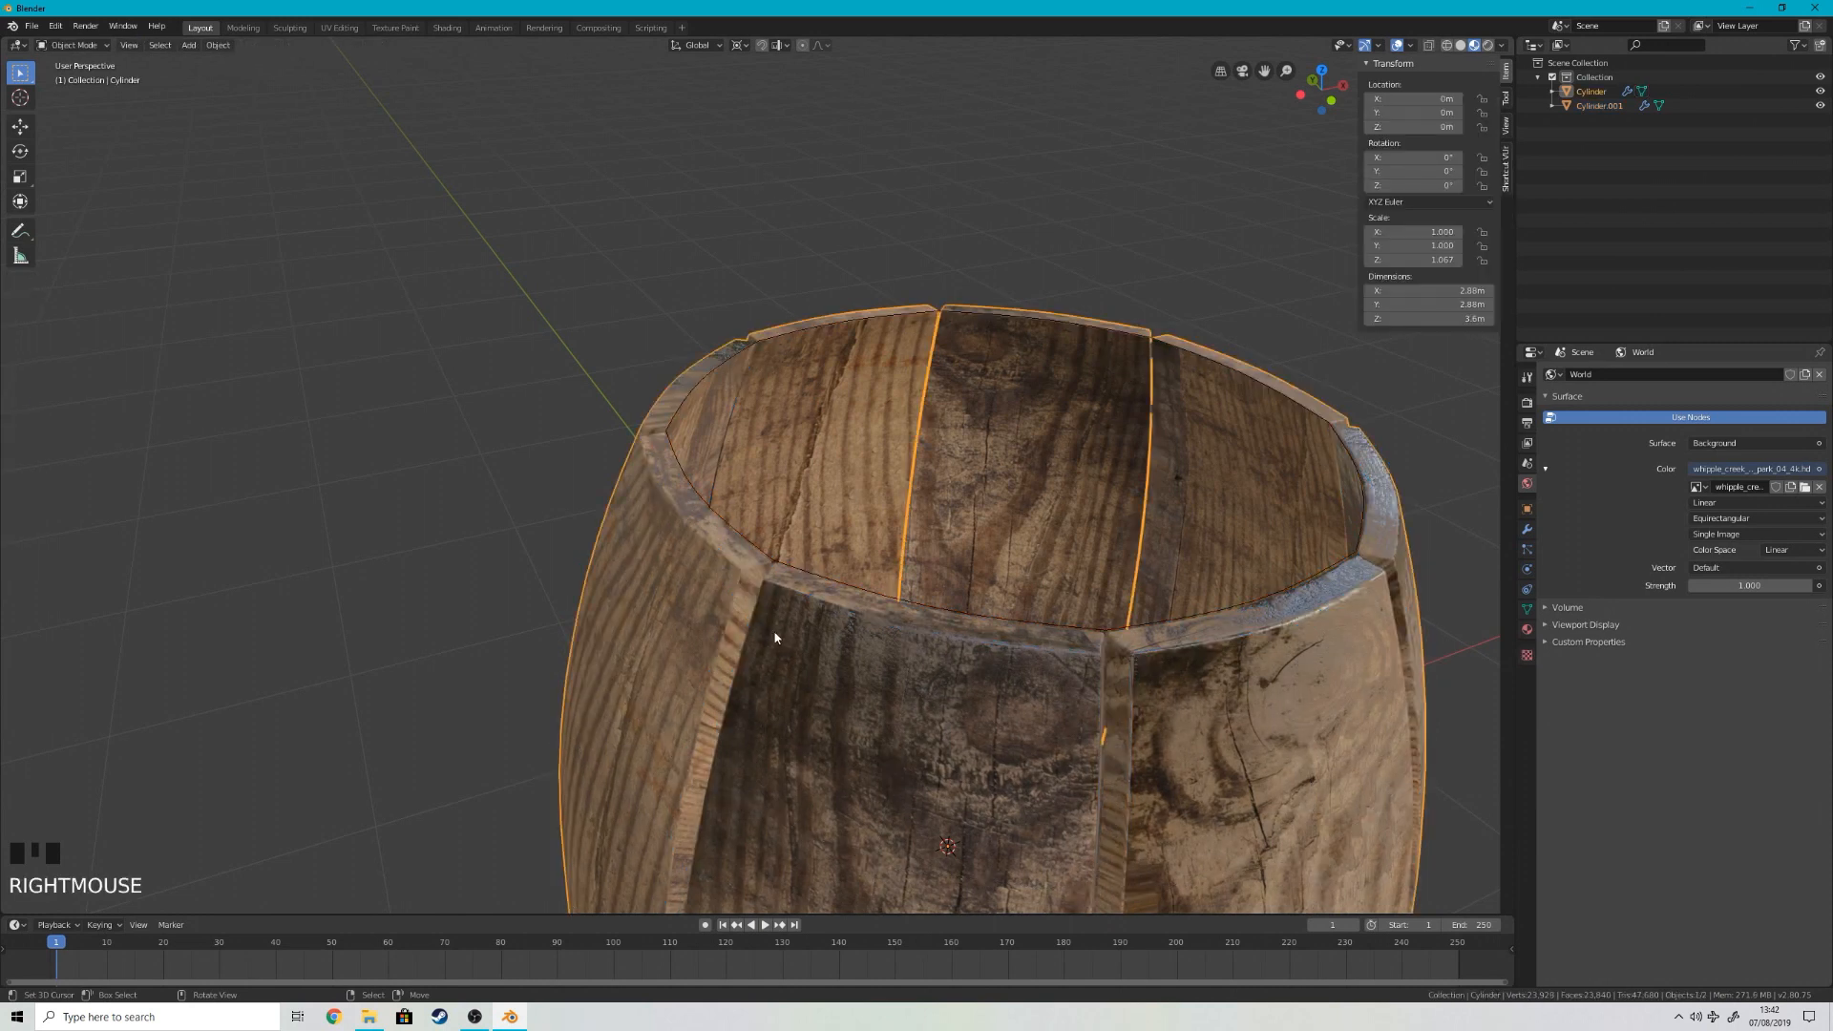
# Step: Hide the barrel and merge the separated rim ring's vertices by distance
pyautogui.press('h')
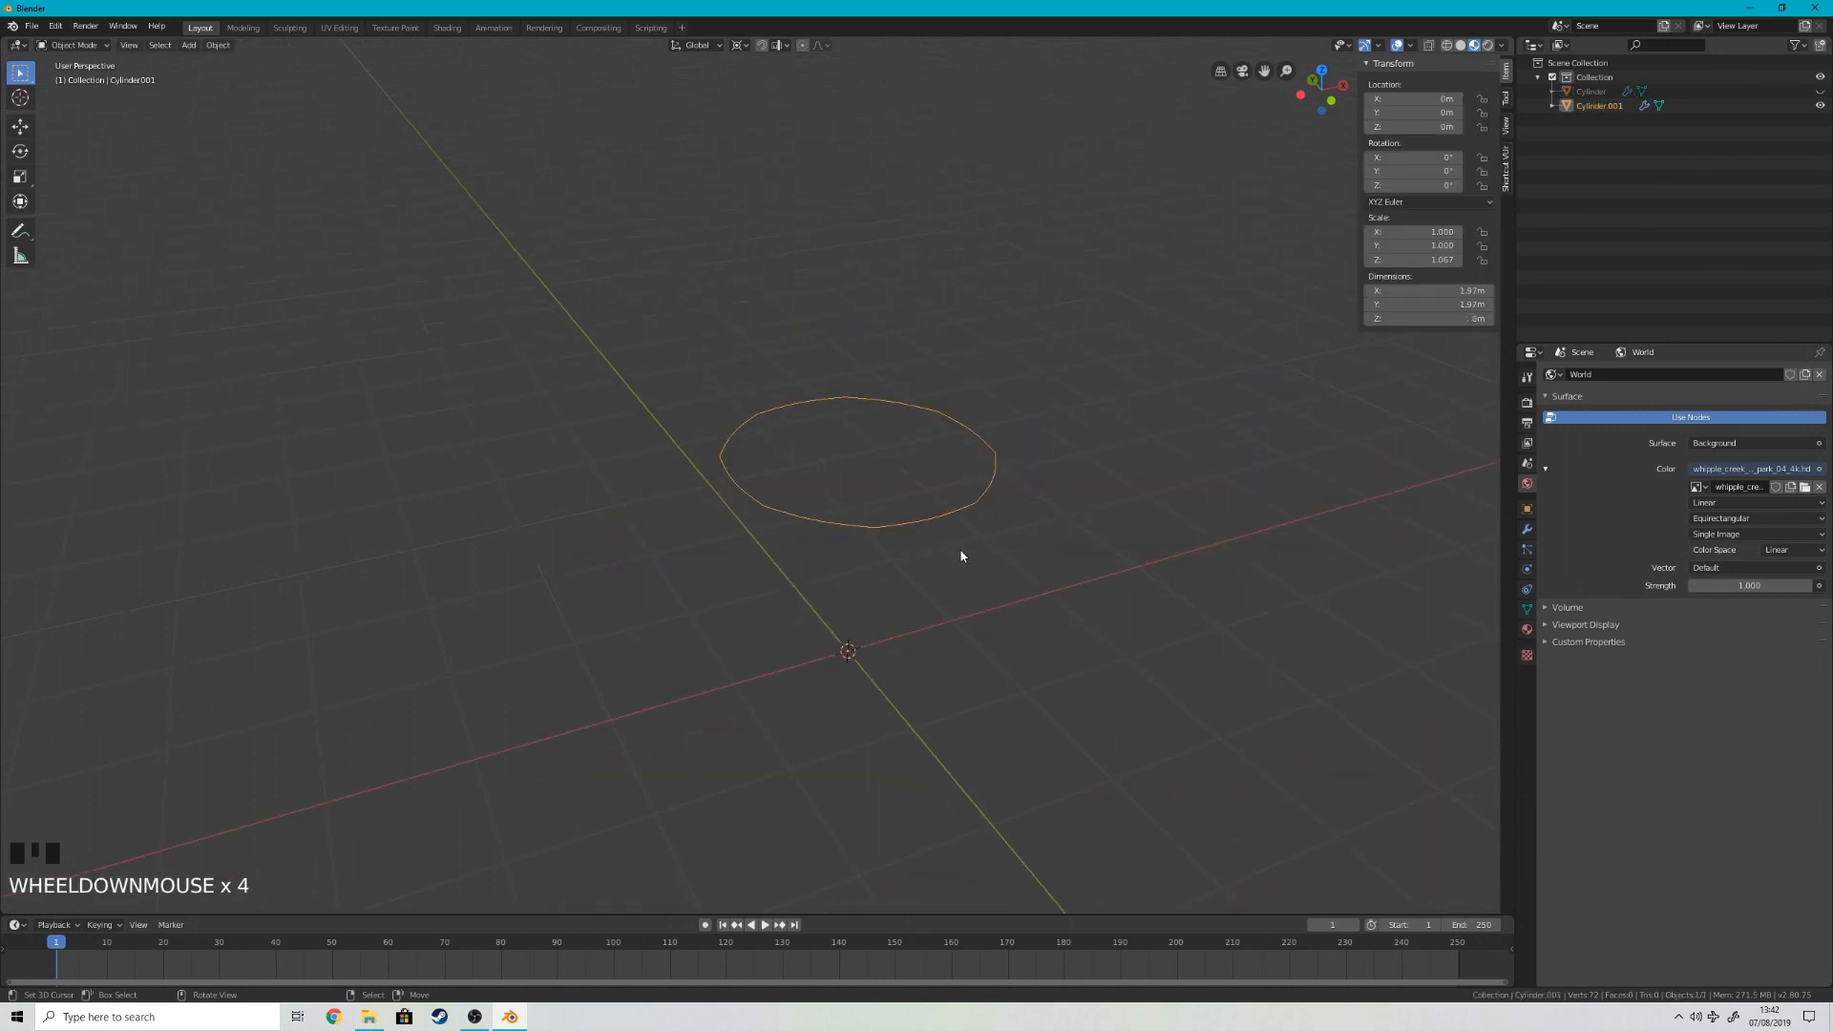
pyautogui.scroll(5, 1167, 495)
pyautogui.scroll(-5, 987, 447)
pyautogui.moveTo(988, 446); pyautogui.dragTo(1090, 526, button='middle')
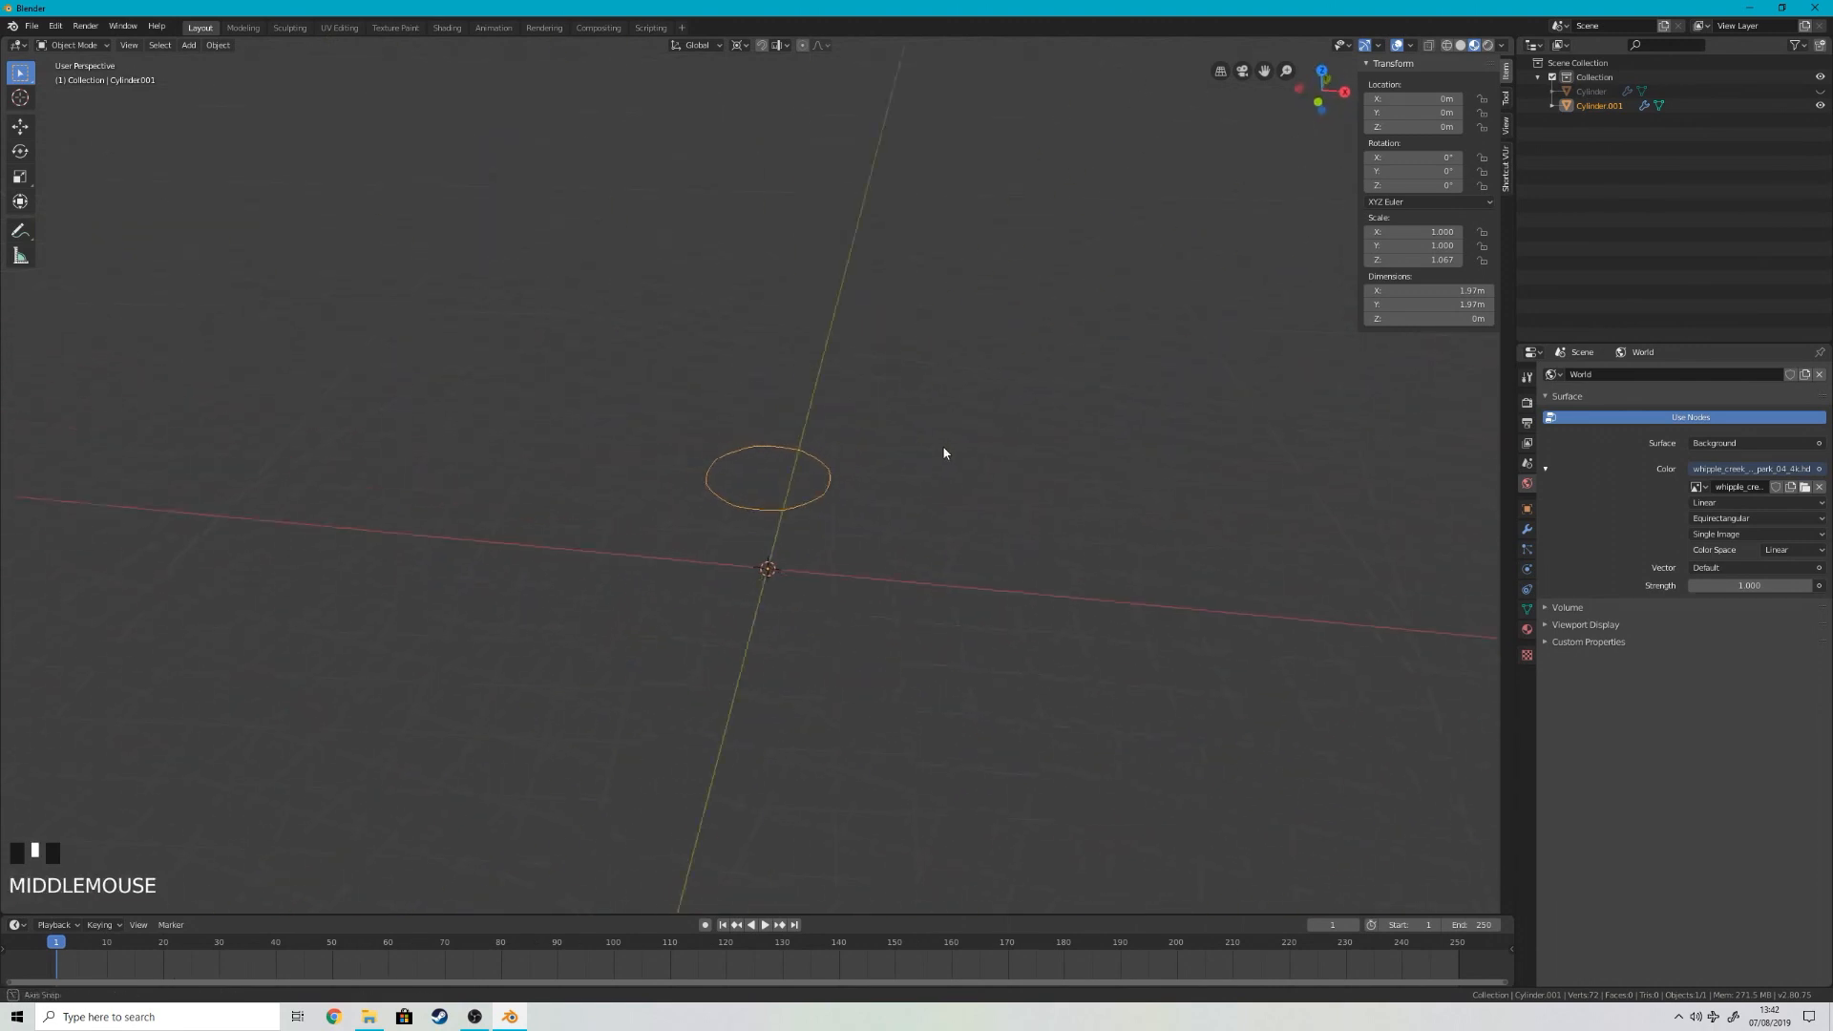
pyautogui.press('Tab')
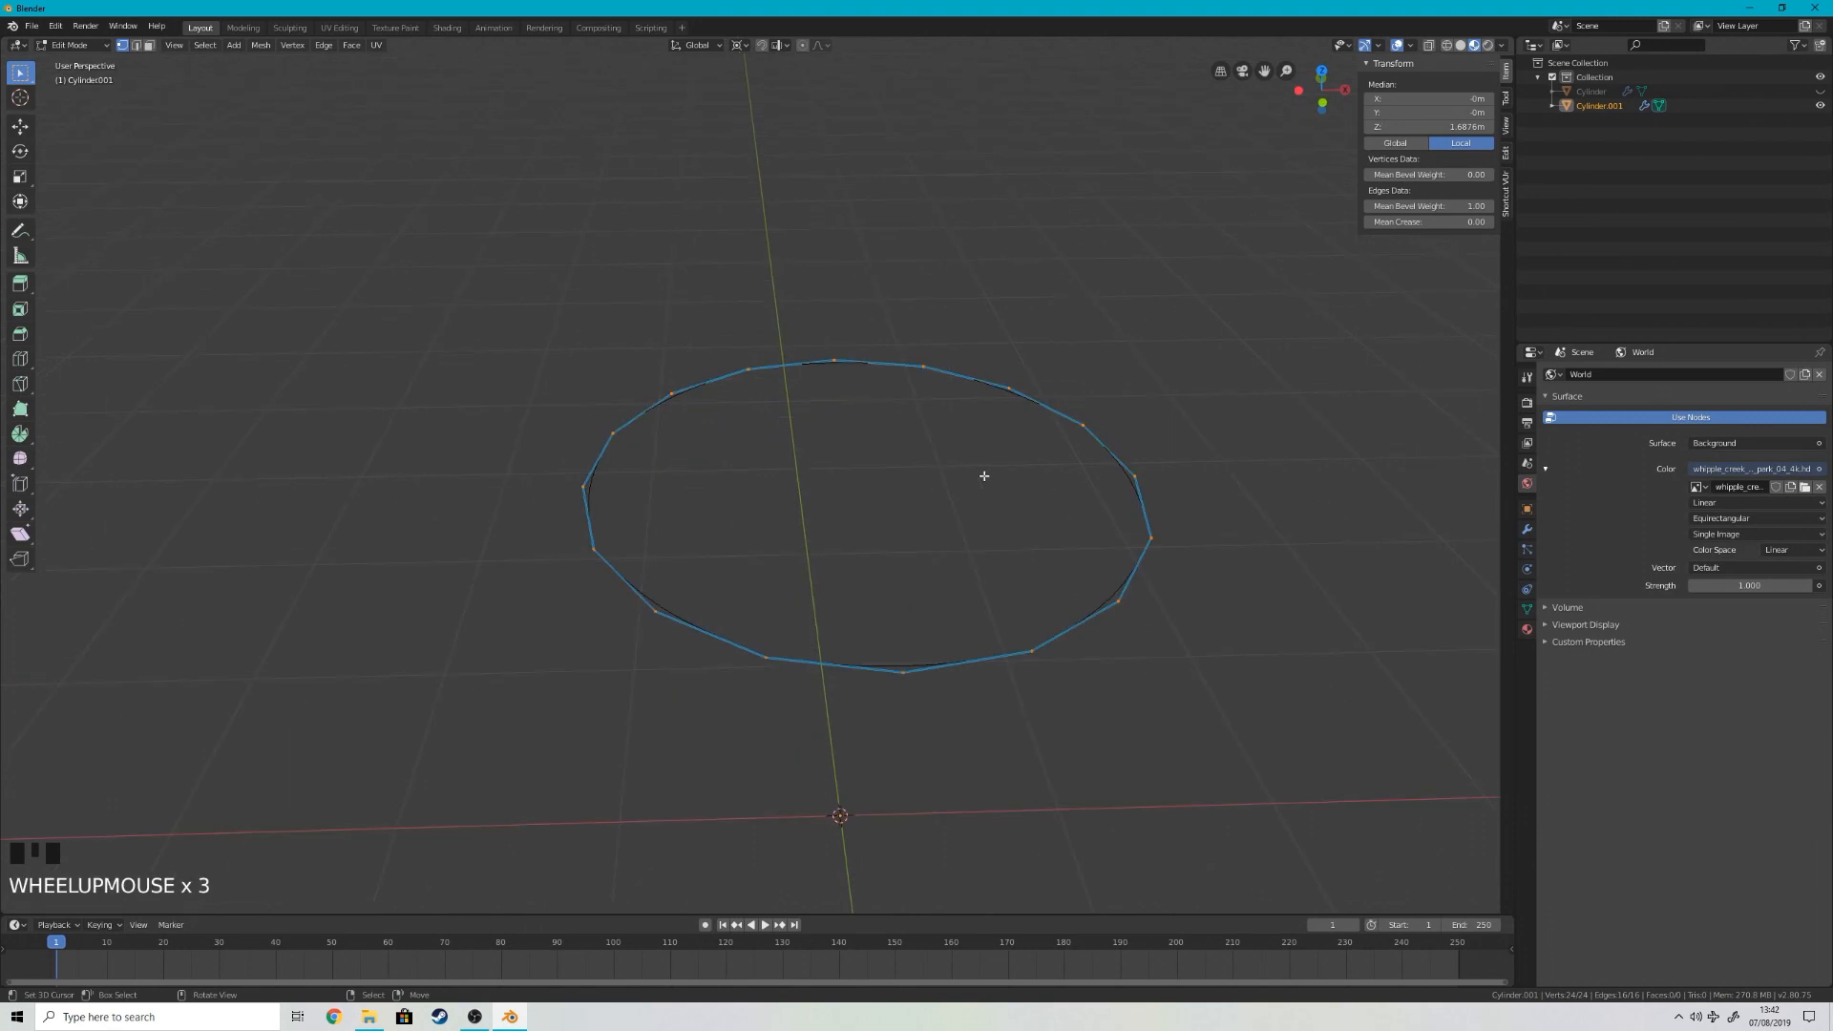
pyautogui.rightClick(984, 475)
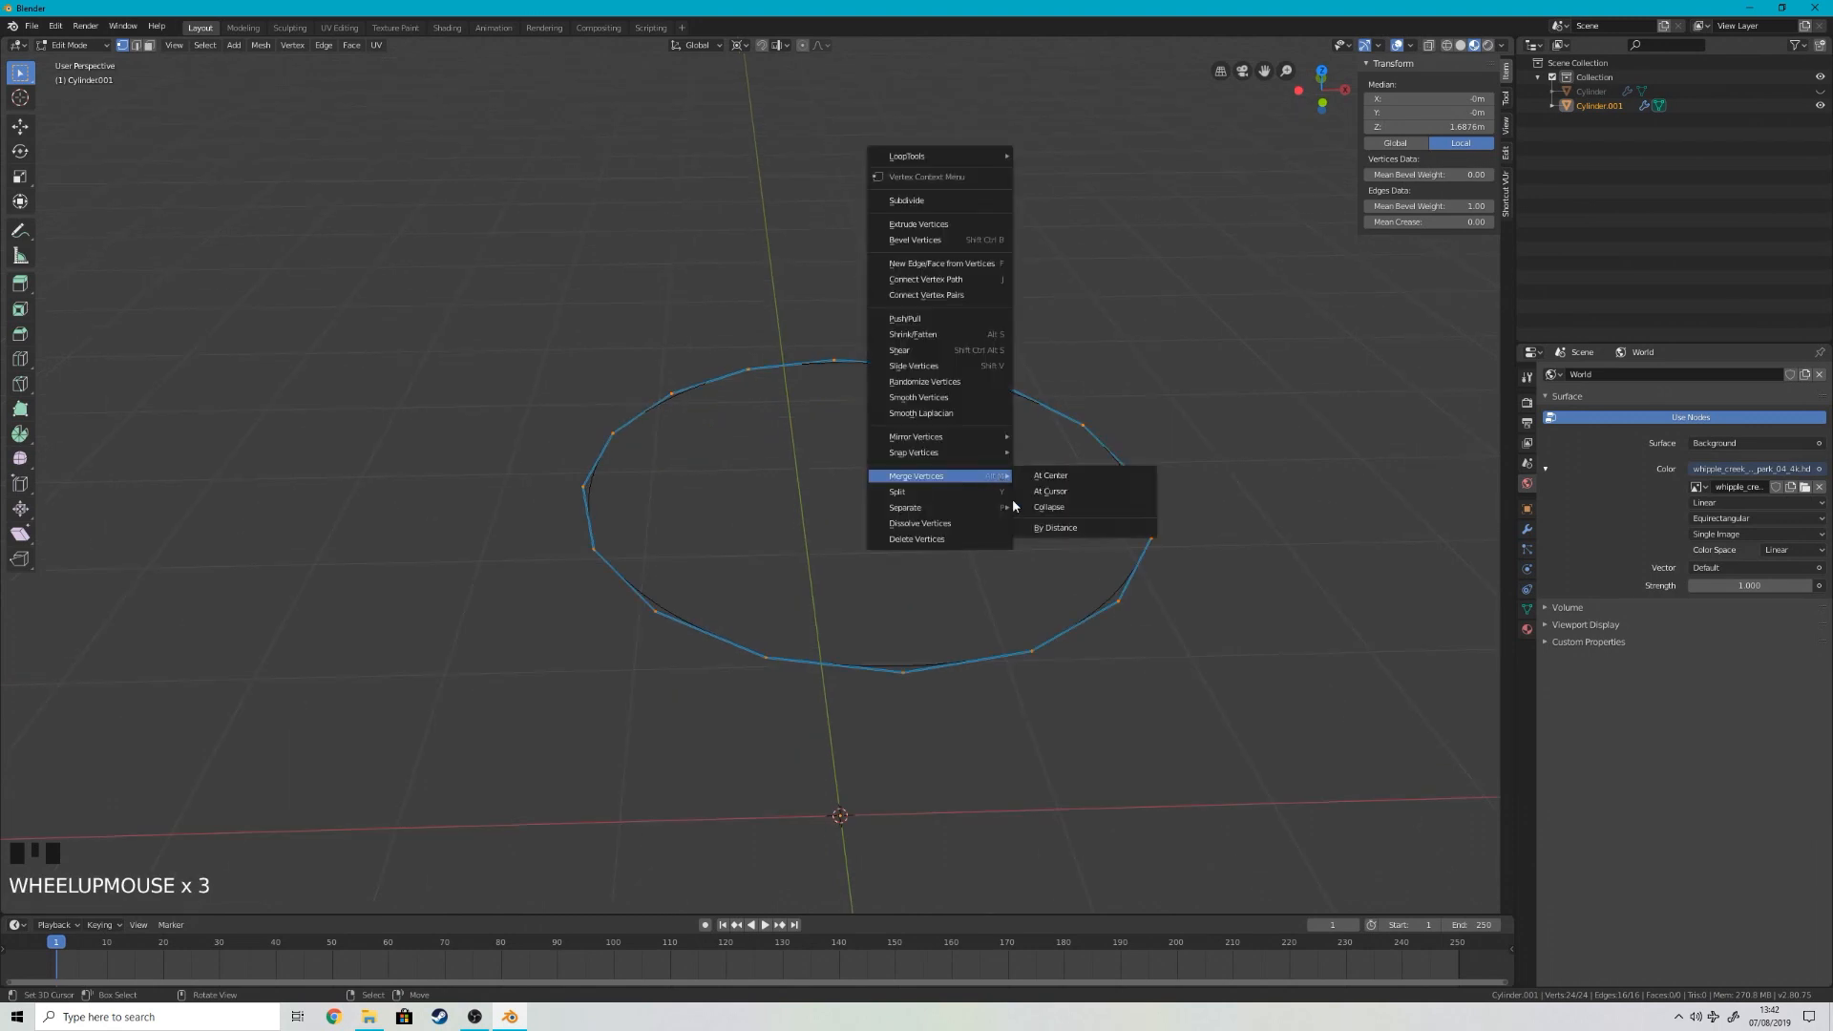
pyautogui.click(1066, 530)
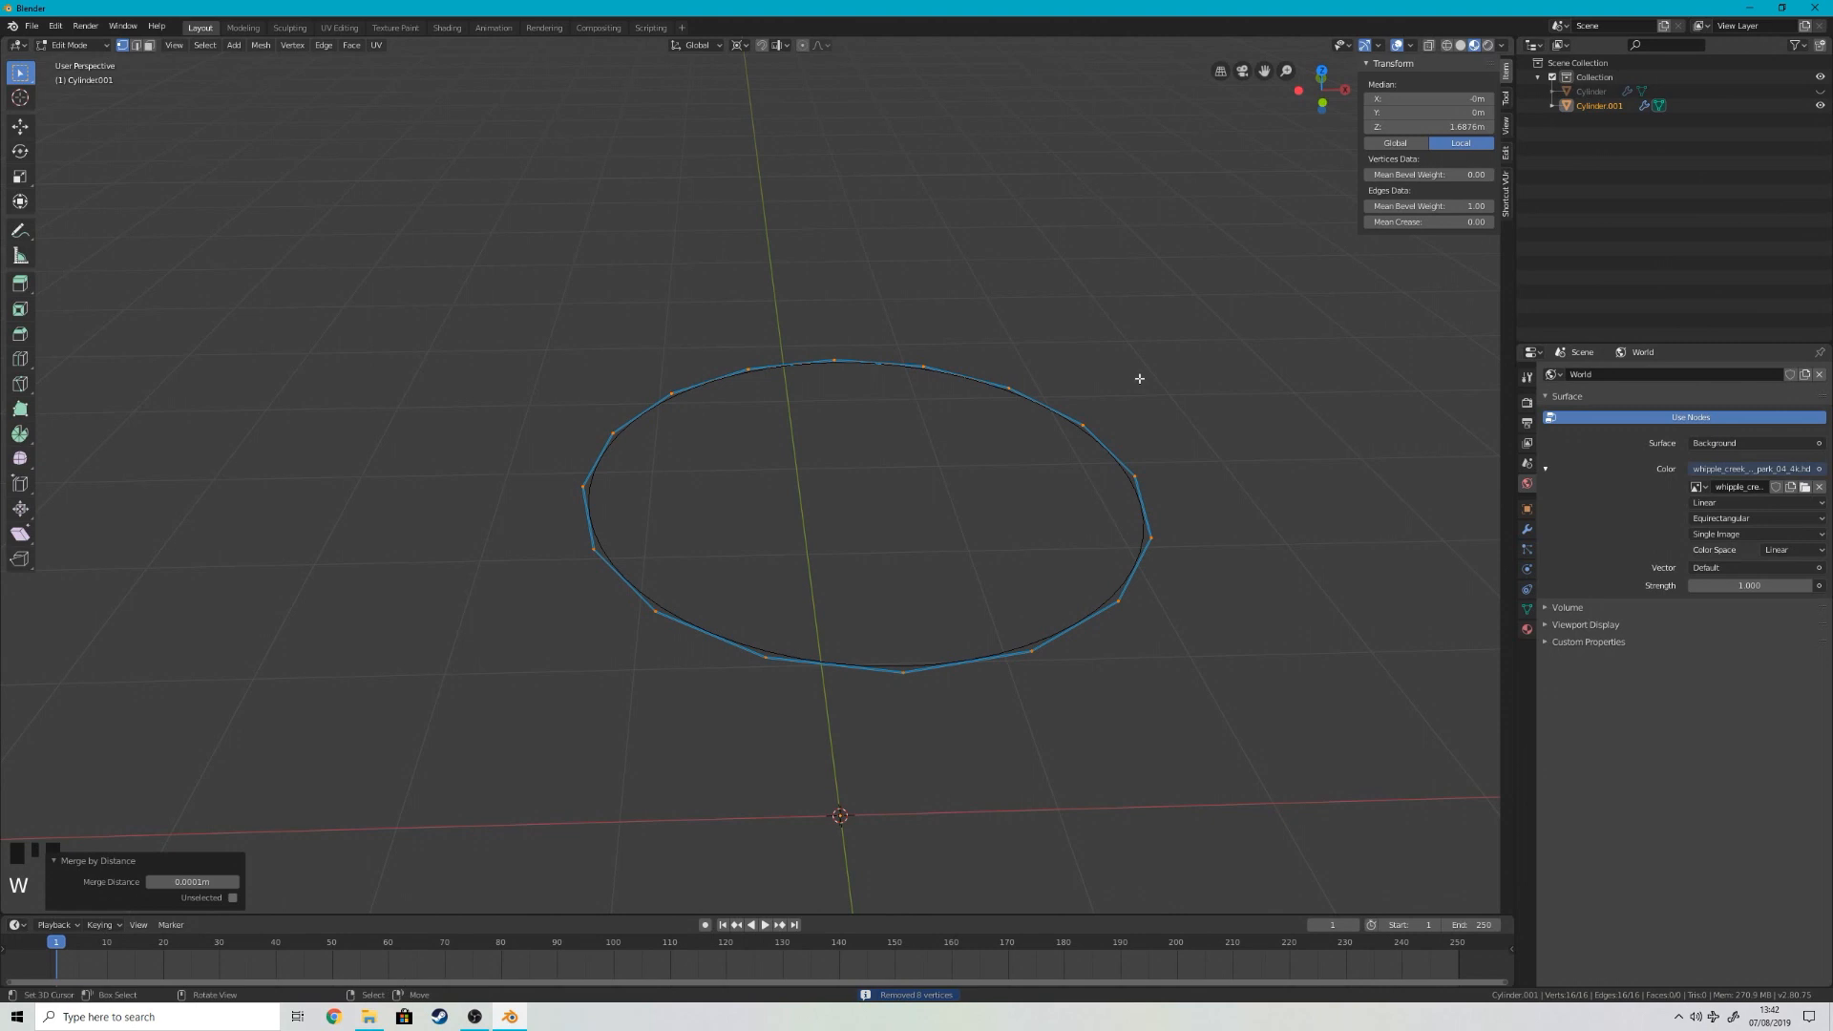
# Step: Fill the rim ring with a single face to form the lid and unwrap it
pyautogui.press('f')
pyautogui.press('v')
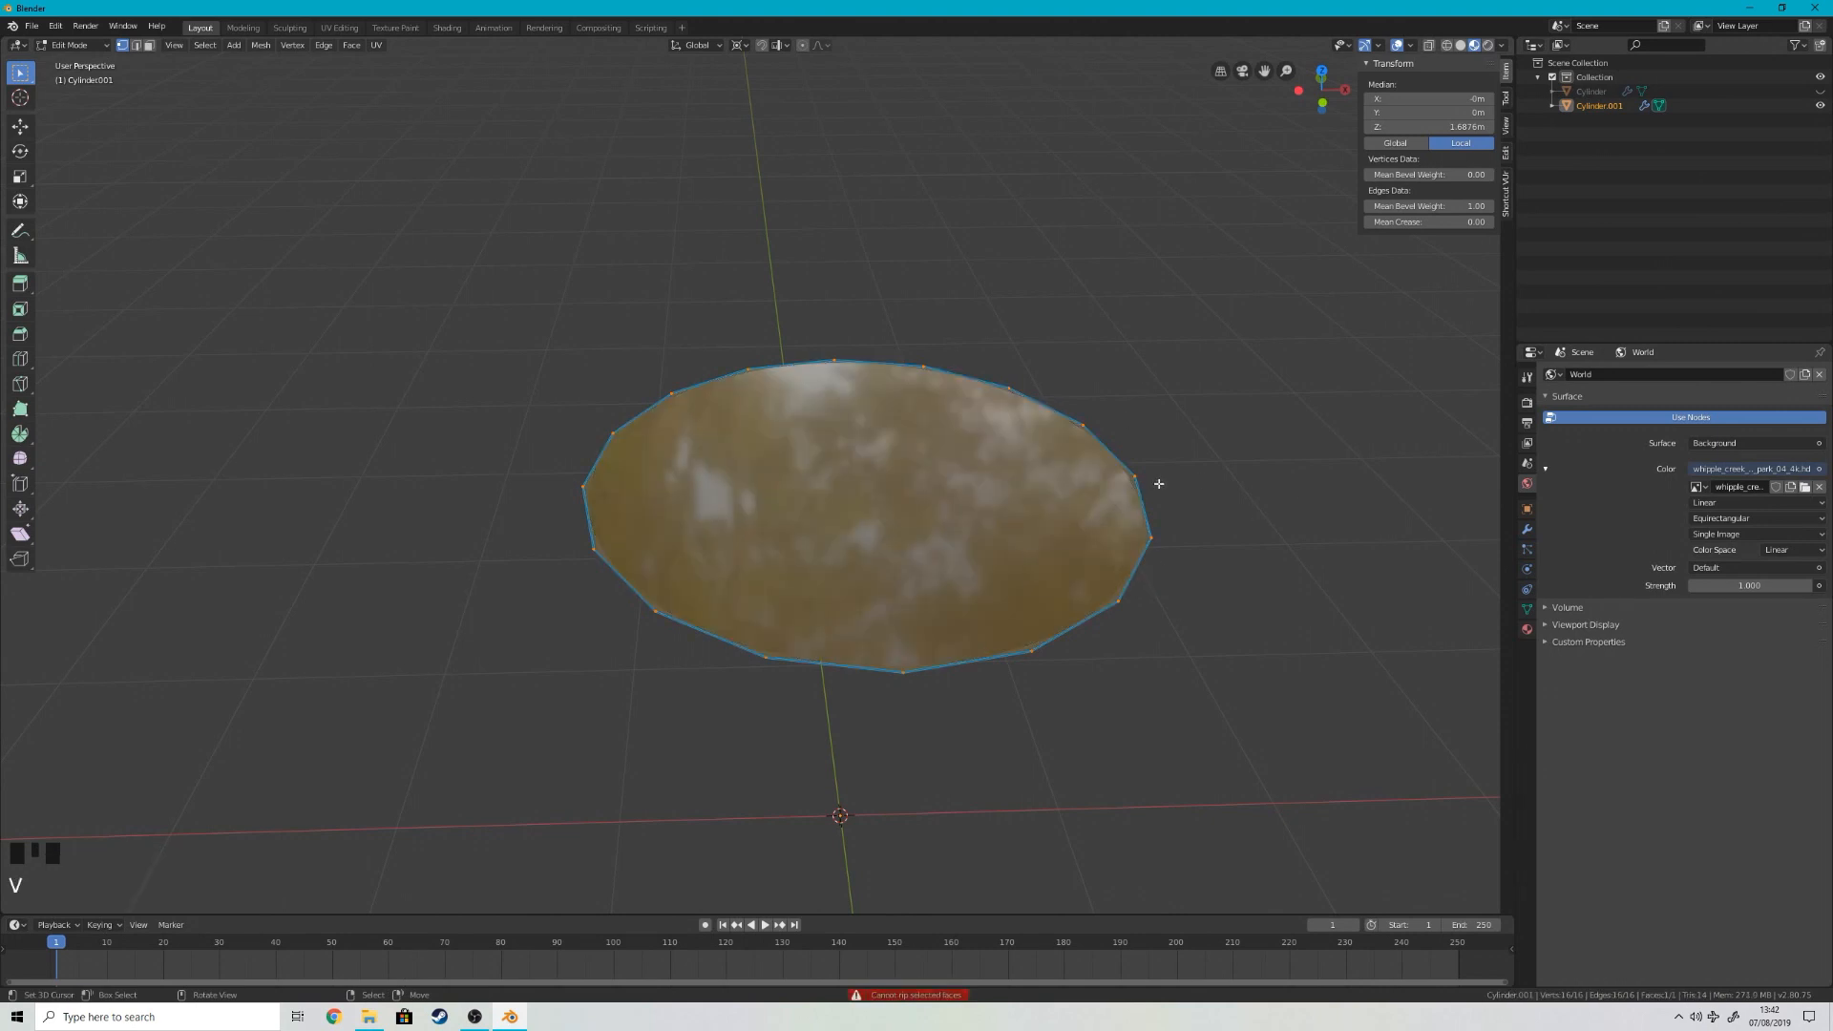
pyautogui.press('u')
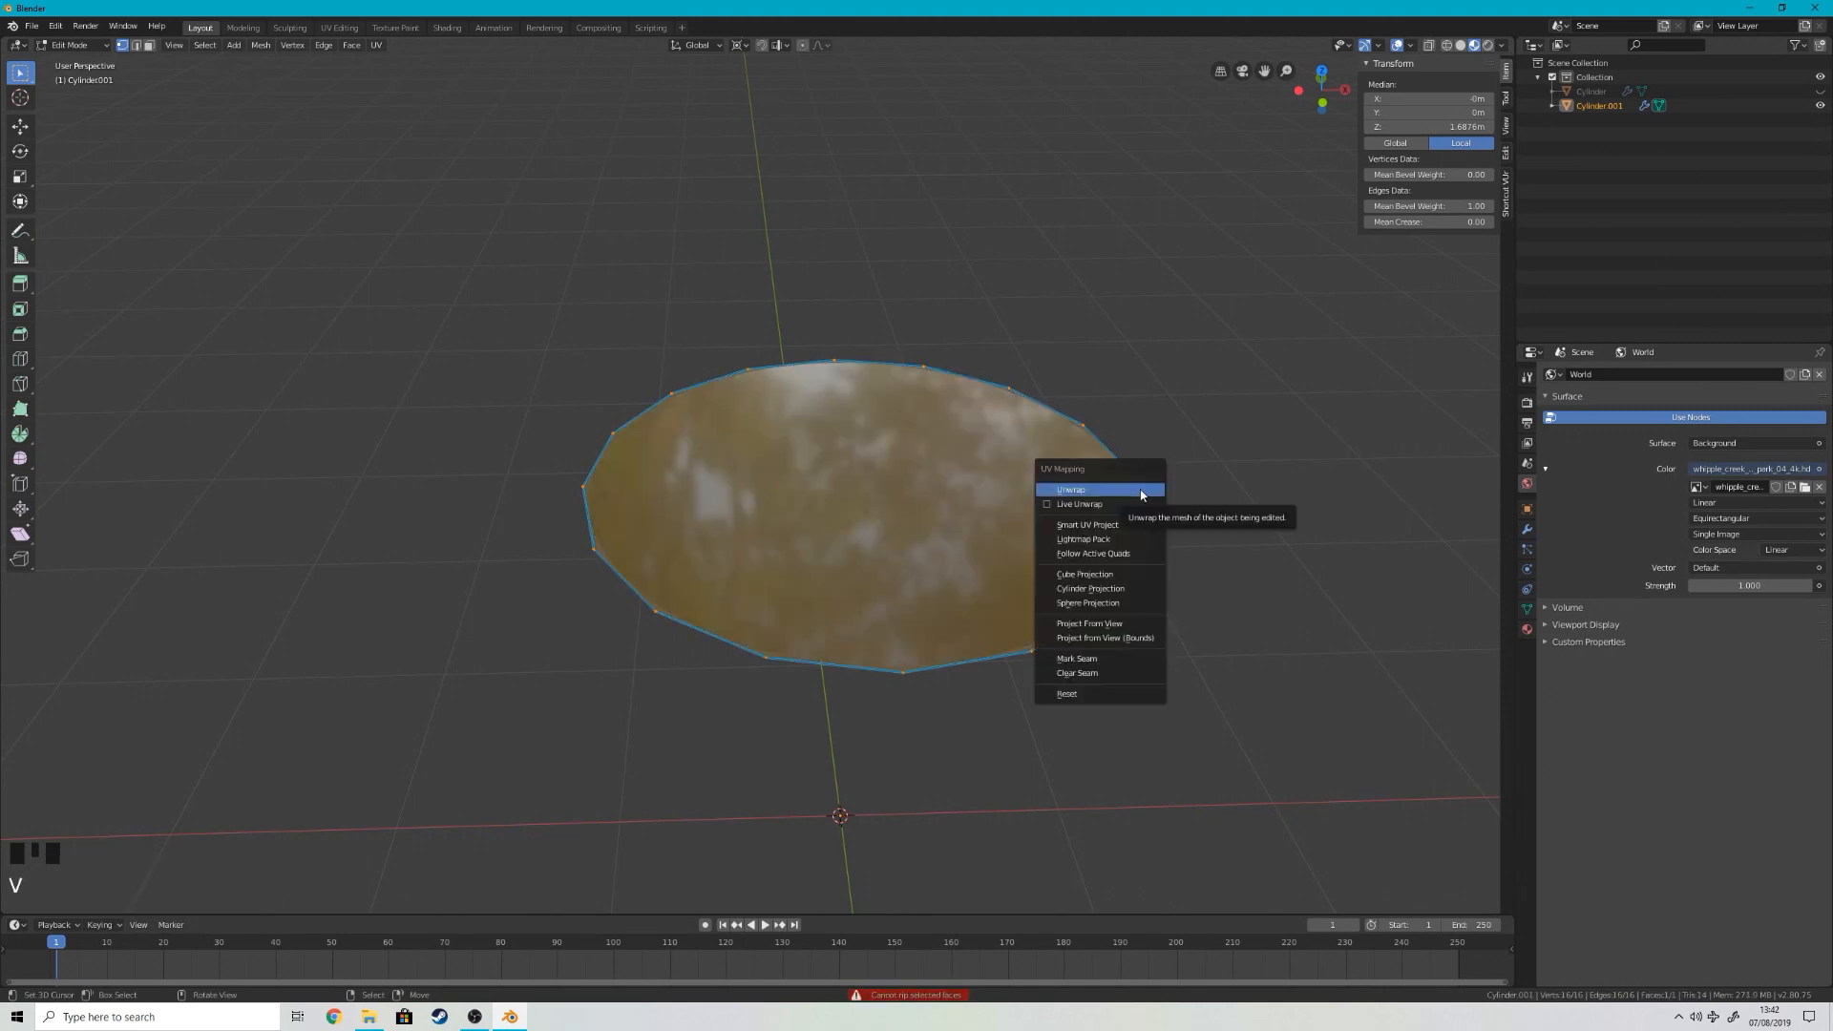
pyautogui.click(1142, 493)
# Step: Unhide the barrel and move the lid down 0.187 m along Z, inside the rim
pyautogui.press('Tab')
pyautogui.hotkey('alt', 'h')
pyautogui.rightClick(1073, 492)
pyautogui.press('g')
pyautogui.press('z')
pyautogui.click(1096, 514)
# Step: Widen the lid to about 1.163 in X and Y only, keeping its Z scale locked
pyautogui.scroll(5, 1394, 578)
pyautogui.press('s')
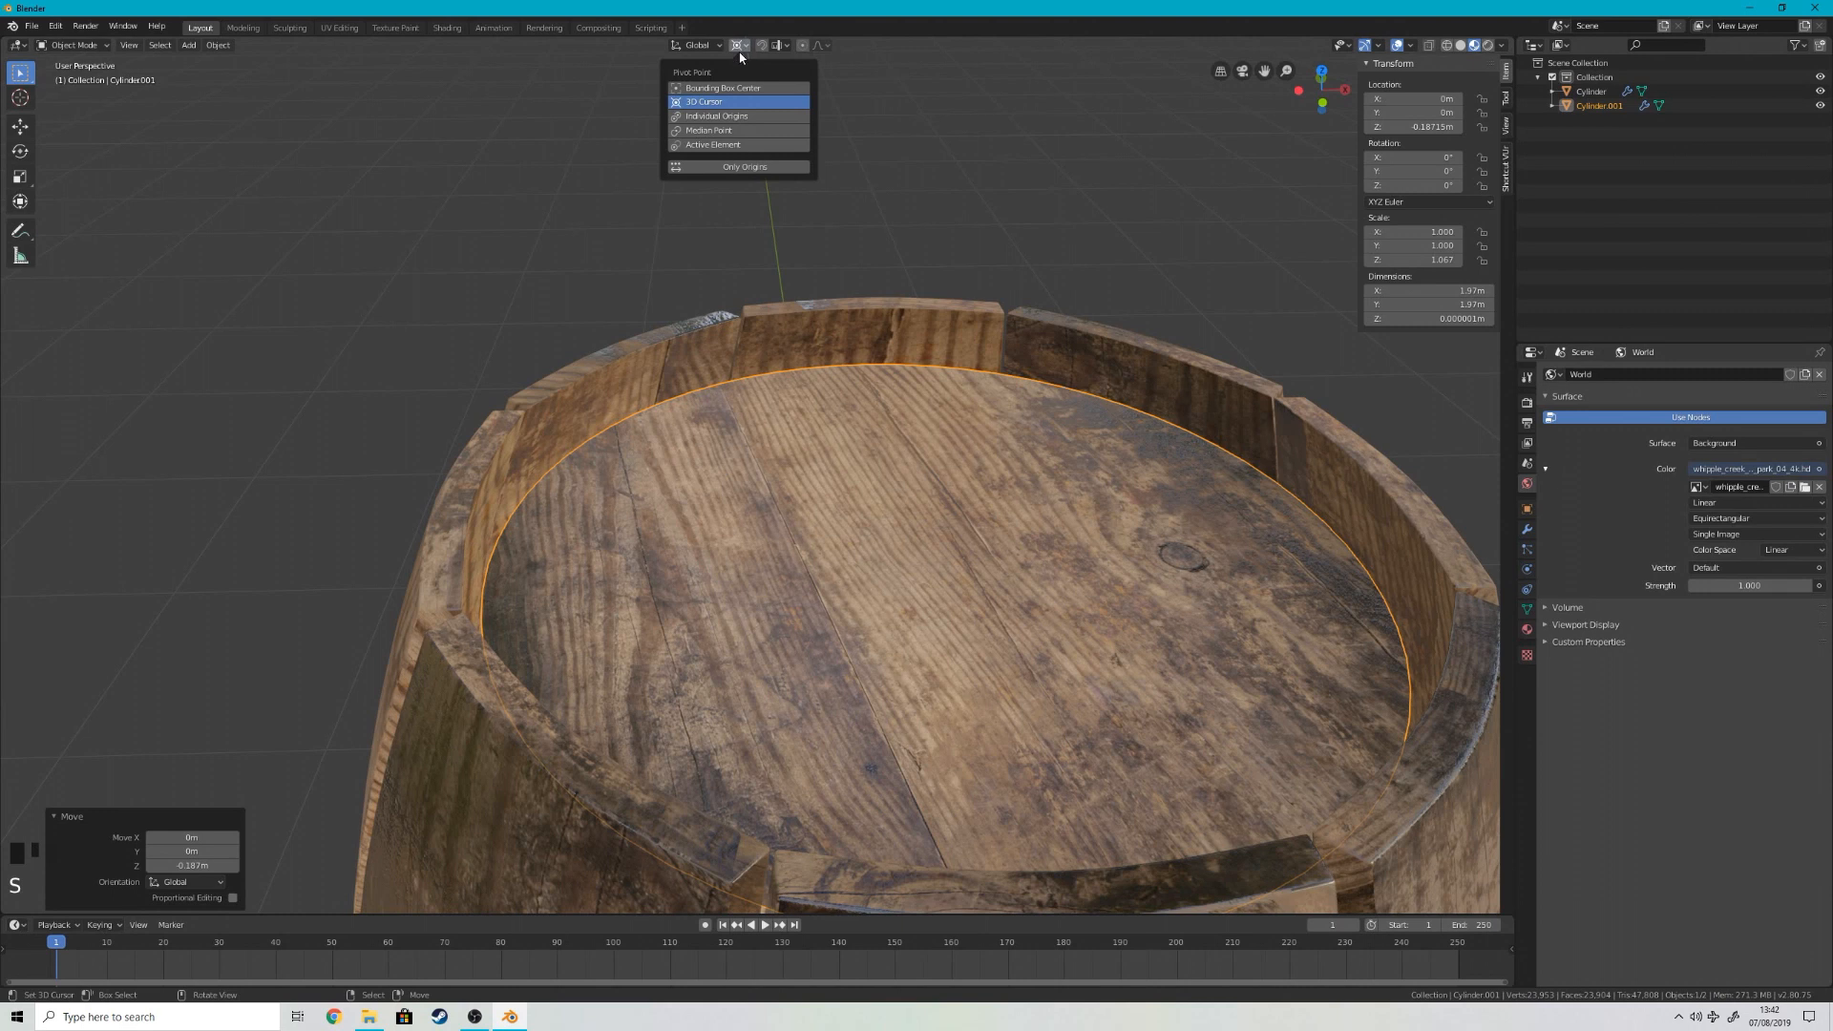
pyautogui.press('s')
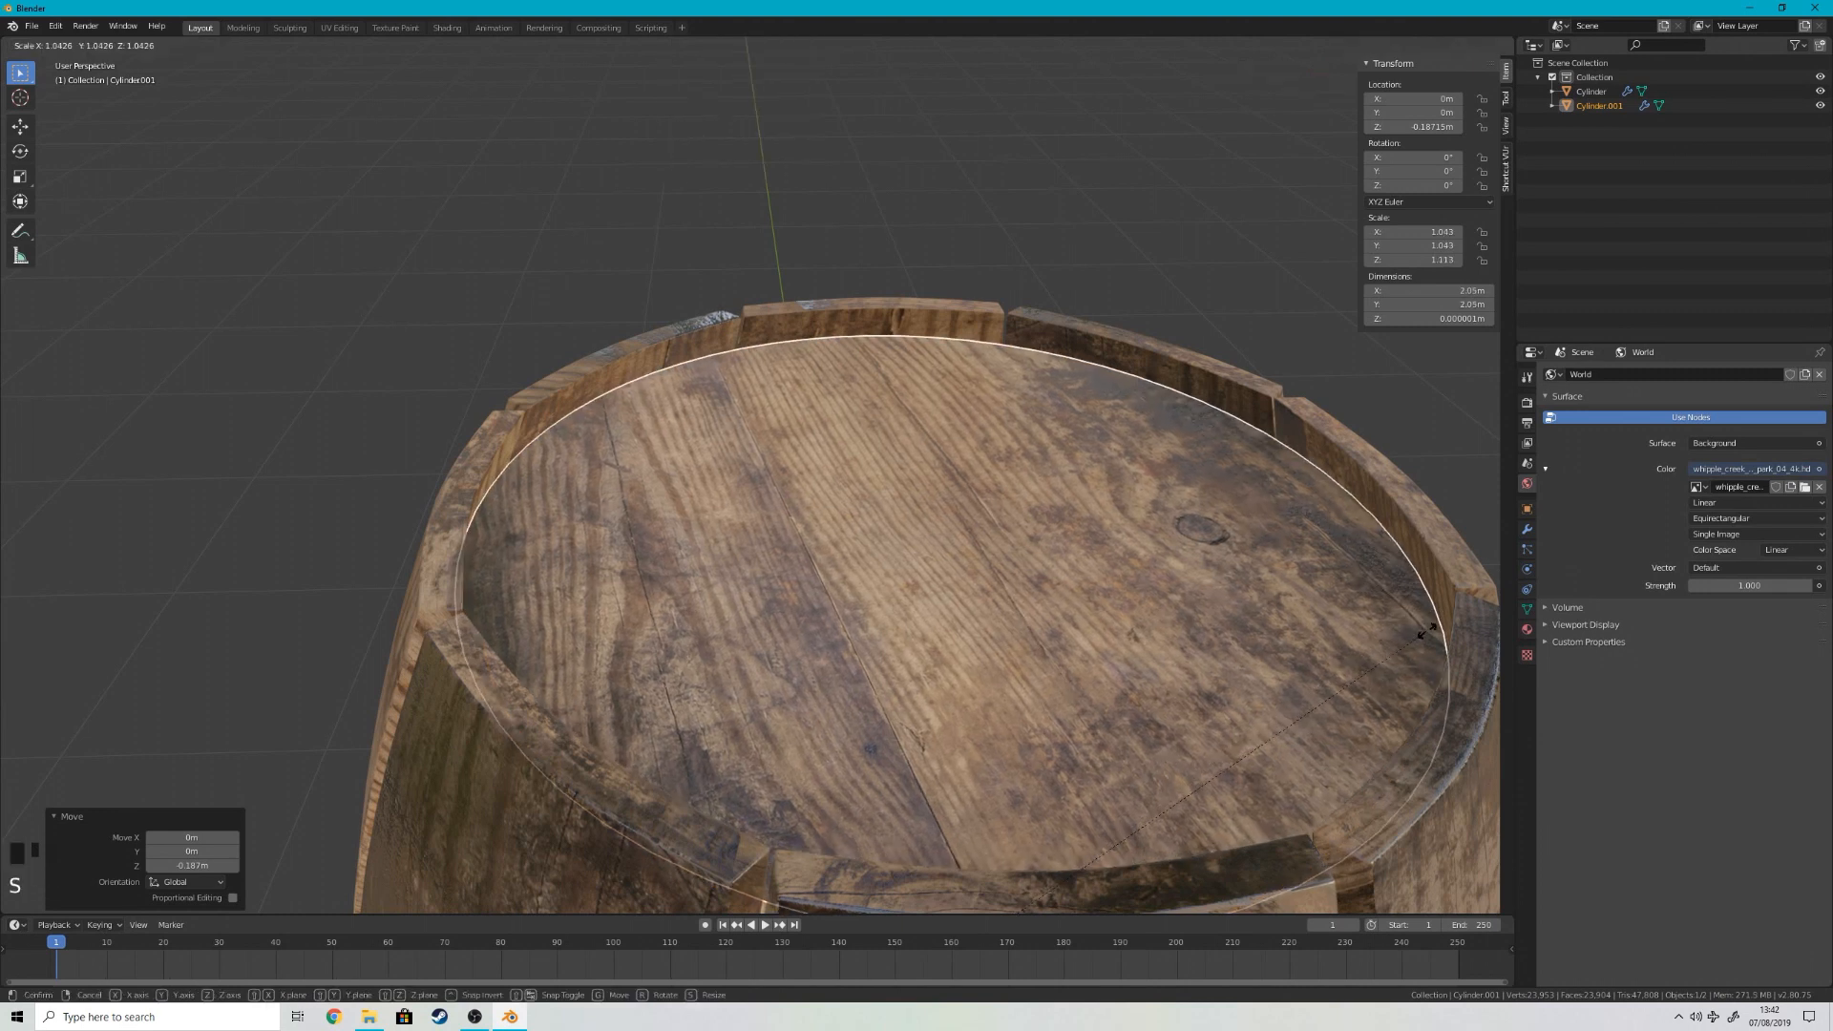
pyautogui.hotkey('shift', 'z')
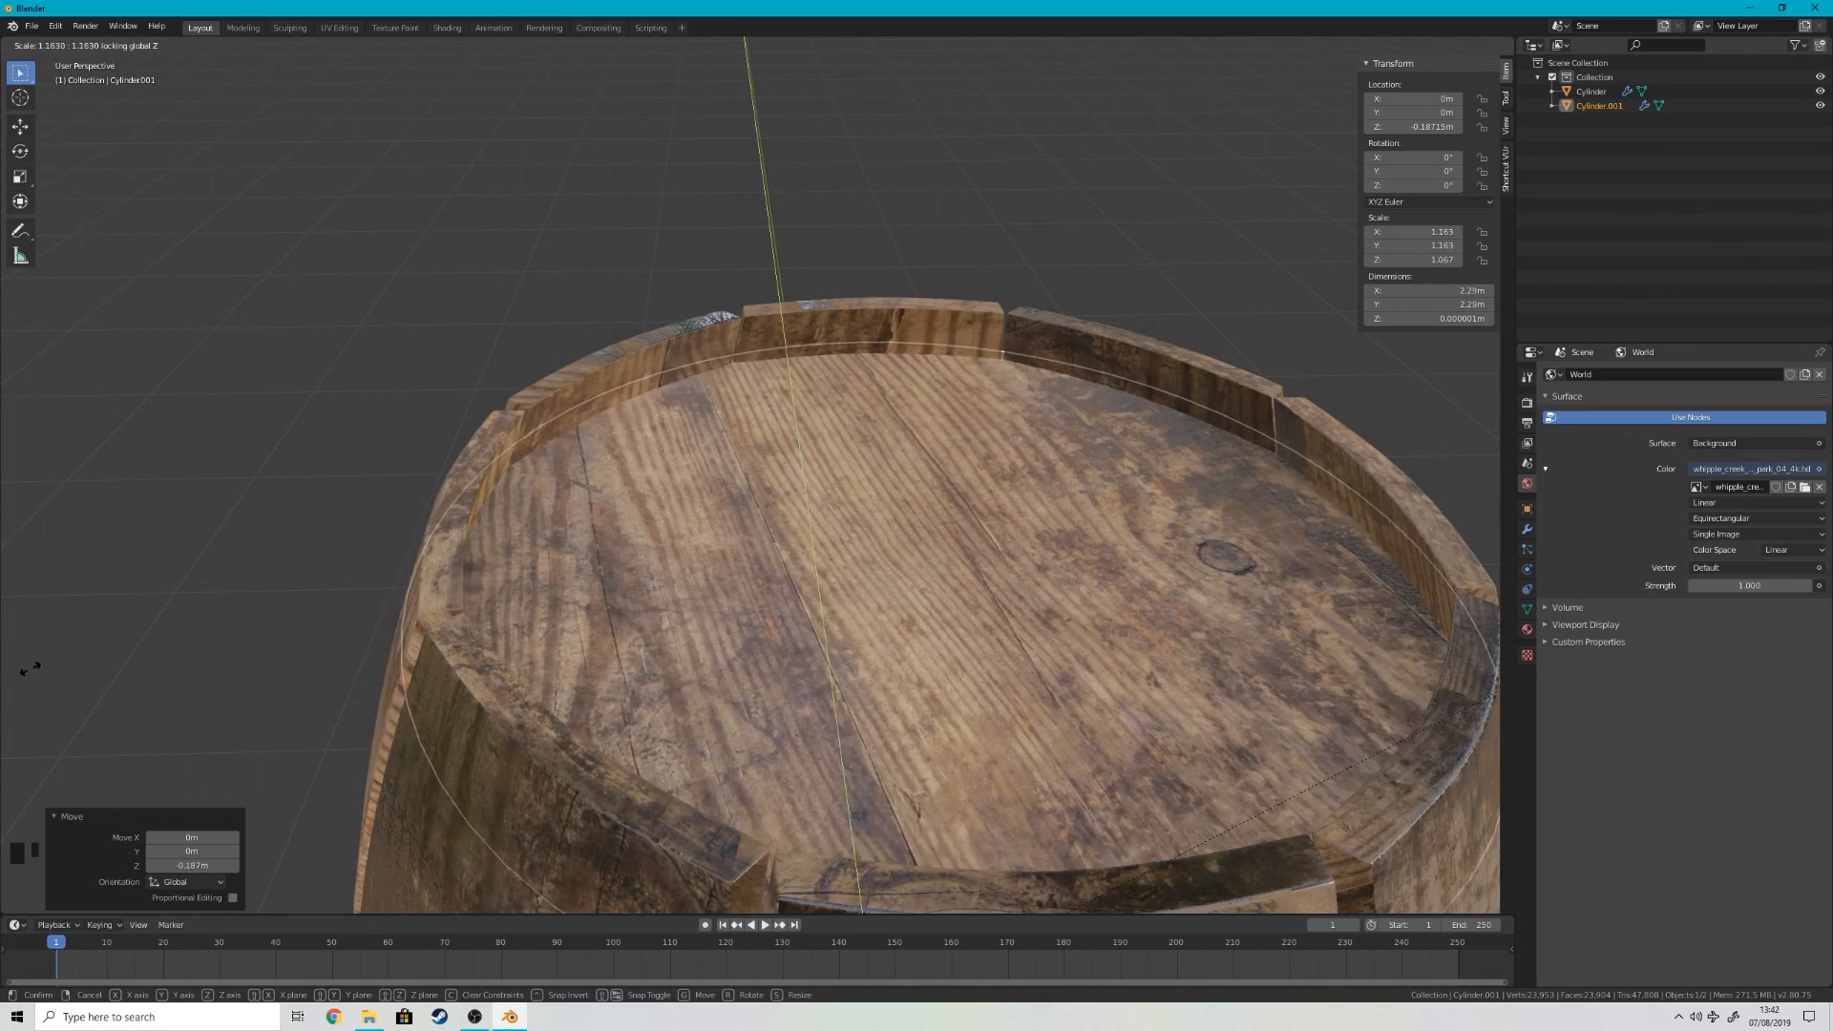
pyautogui.scroll(-5, 248, 622)
pyautogui.rightClick(954, 567)
# Step: Extrude the lid face about 3.06 m down along Z to form a cylinder inside the barrel
pyautogui.moveTo(1112, 473); pyautogui.dragTo(859, 369, button='middle')
pyautogui.press('KP_1')
pyautogui.scroll(3, 845, 381)
pyautogui.scroll(-2, 849, 385)
pyautogui.rightClick(798, 210)
pyautogui.moveTo(798, 210); pyautogui.dragTo(828, 308, button='middle')
pyautogui.press('Tab')
pyautogui.scroll(-4, 806, 258)
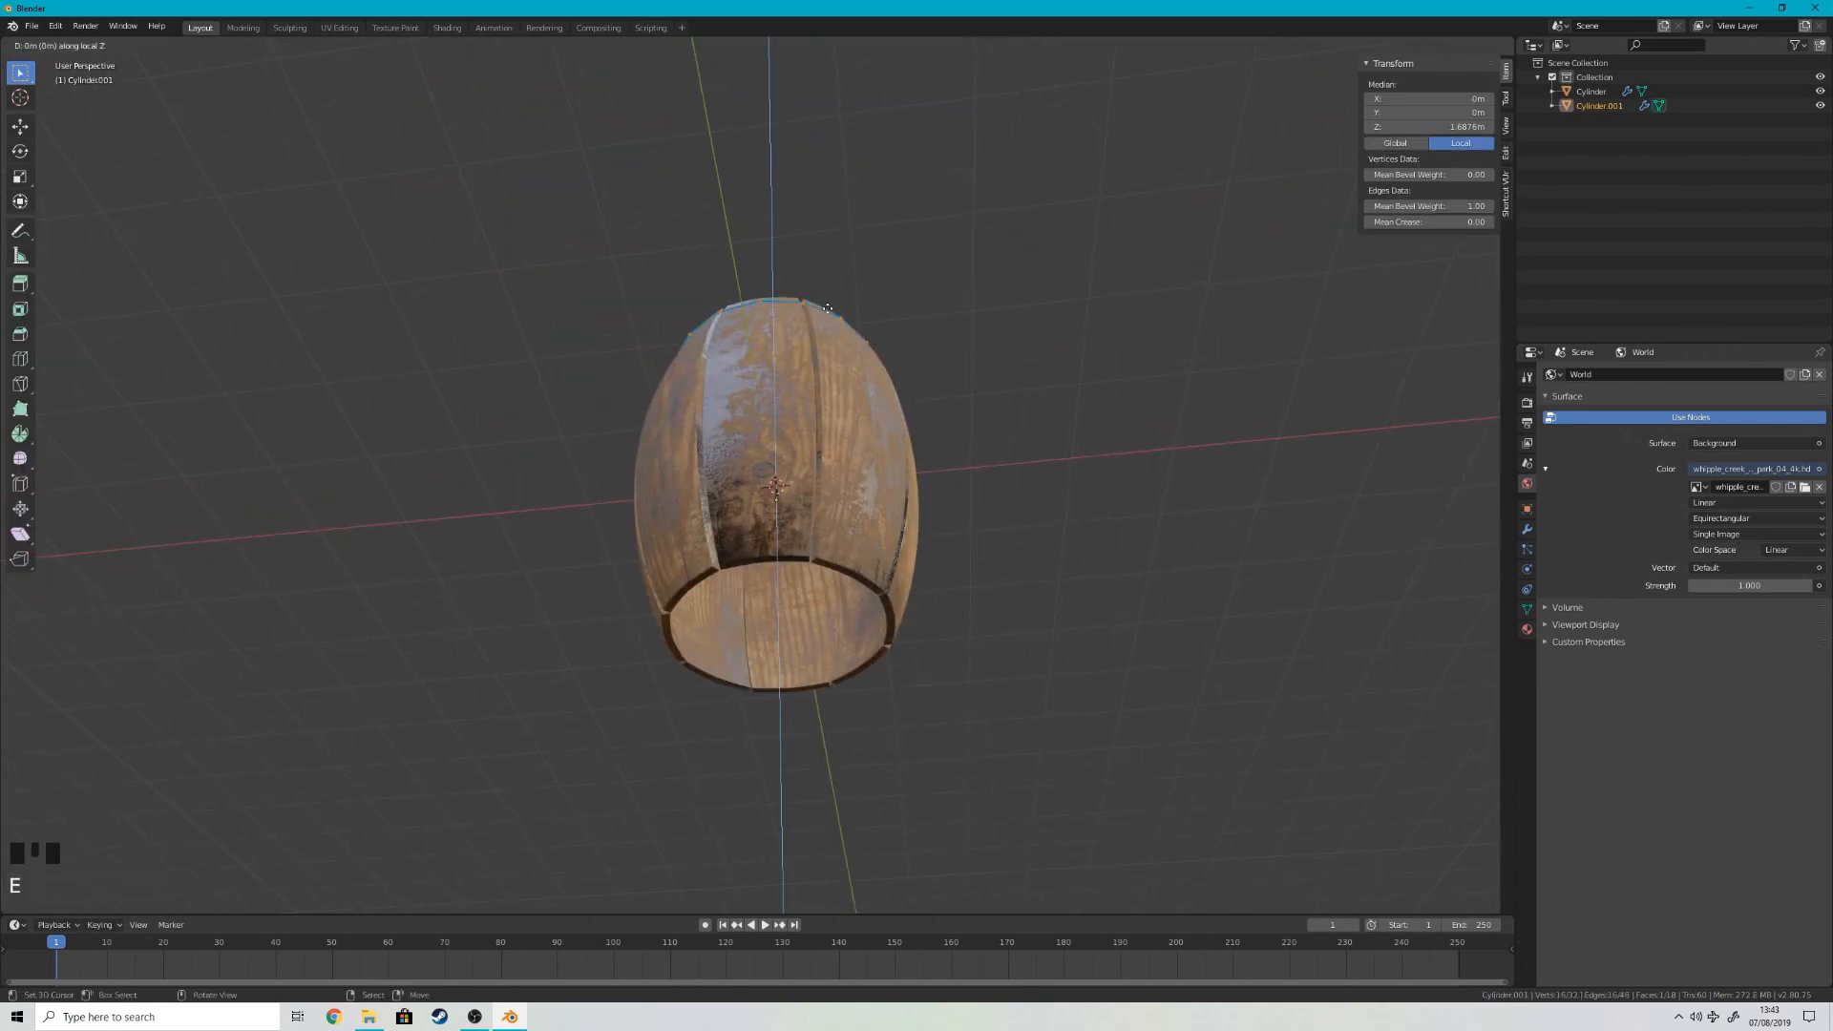
pyautogui.click(856, 529)
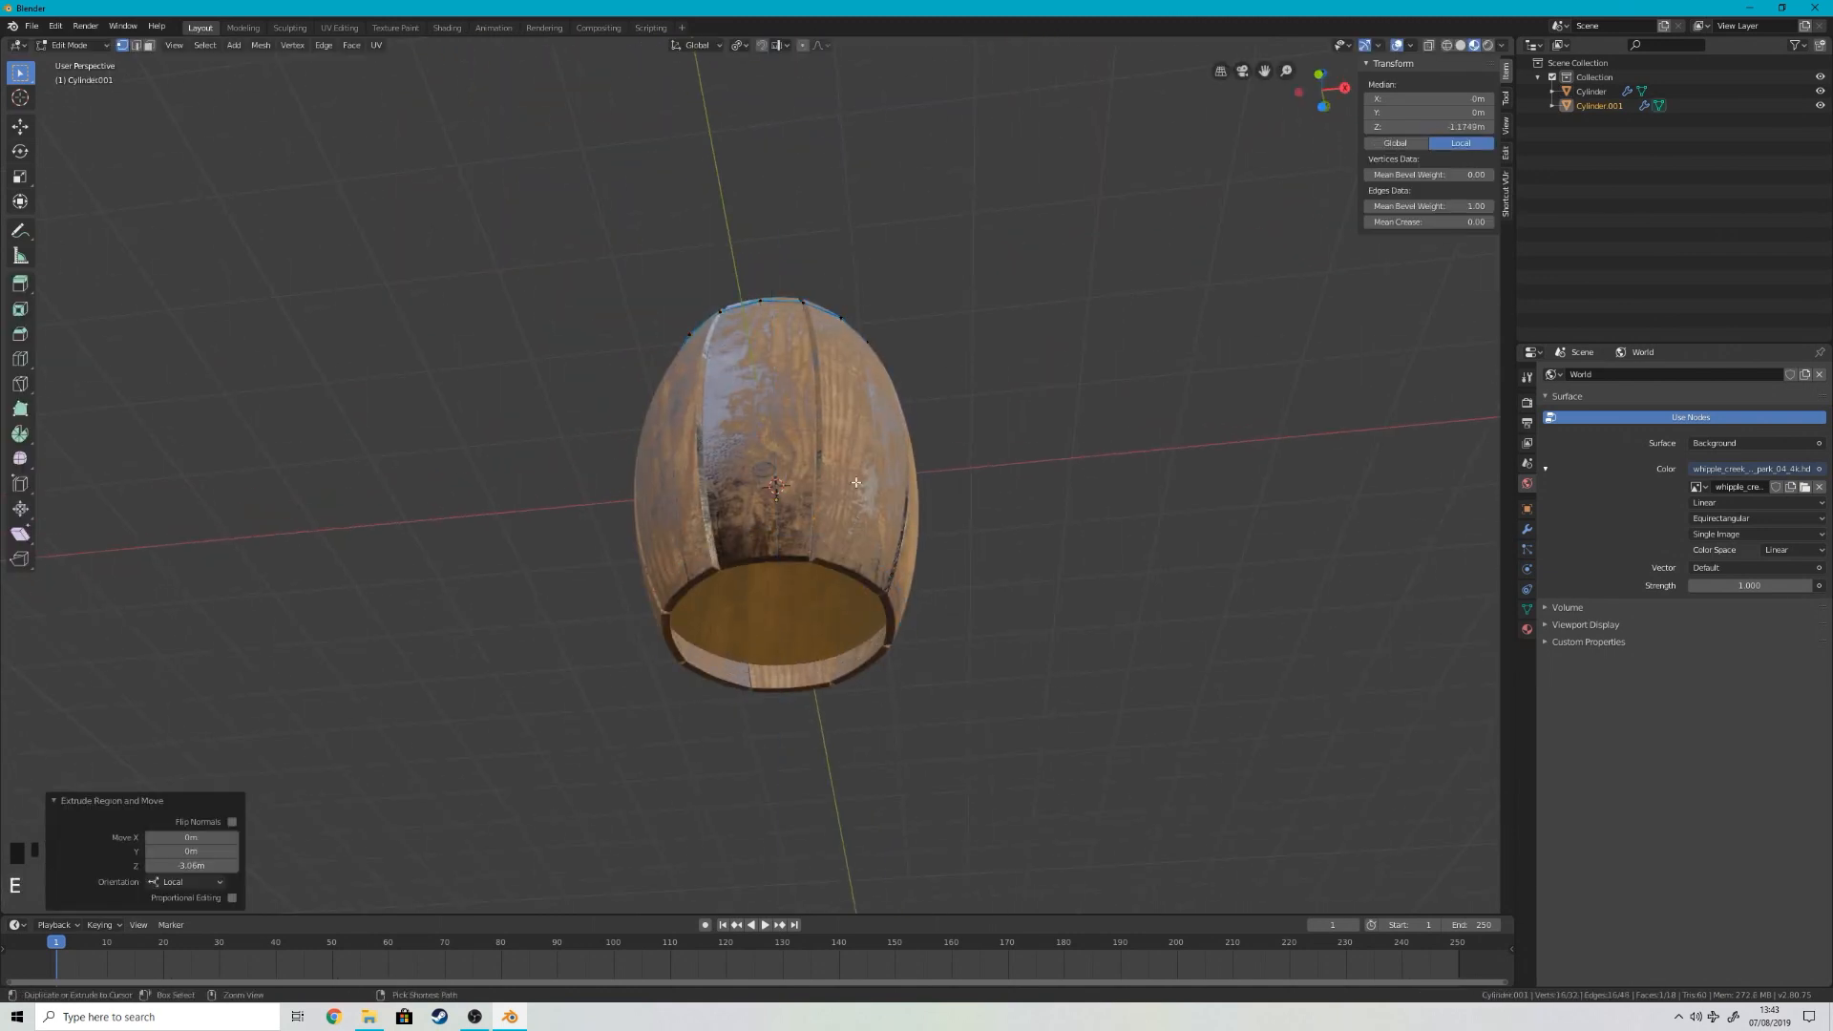
# Step: Hide the barrel and add four evenly spaced loop cuts around the inner cylinder
pyautogui.press('Tab')
pyautogui.press('h')
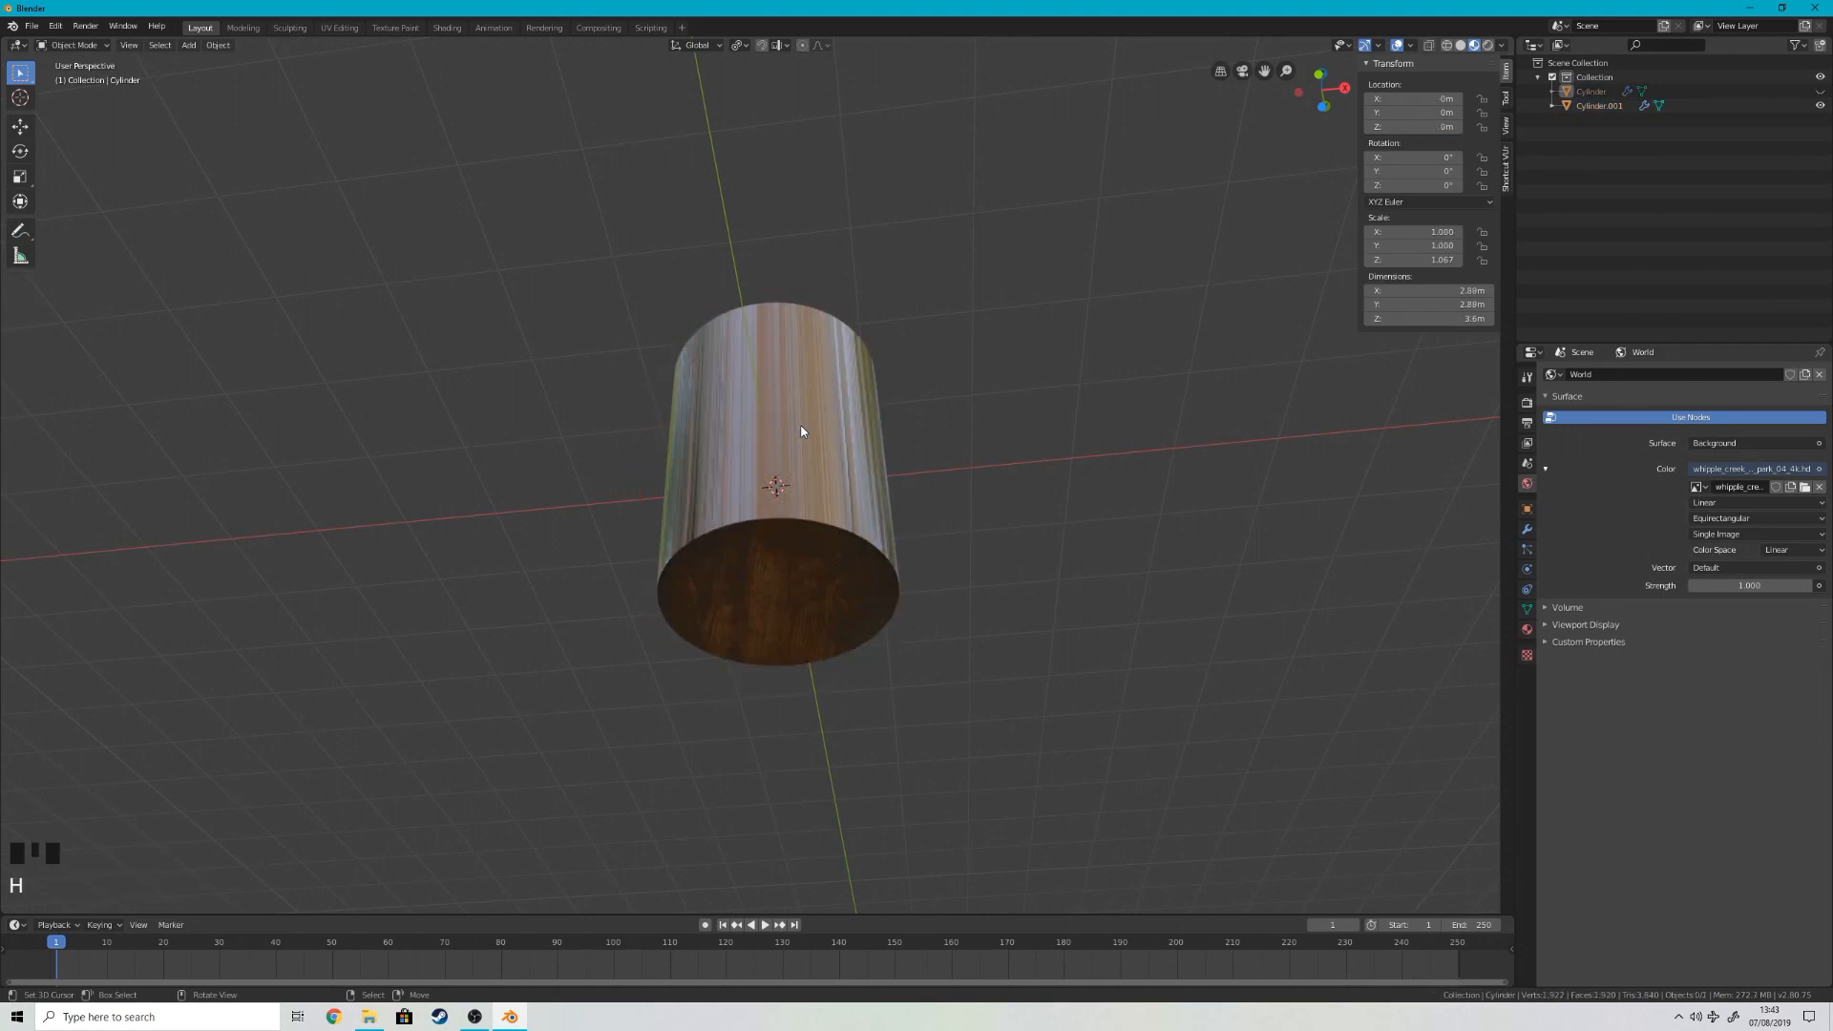
pyautogui.press('KP_1')
pyautogui.scroll(2, 808, 554)
pyautogui.press('Tab')
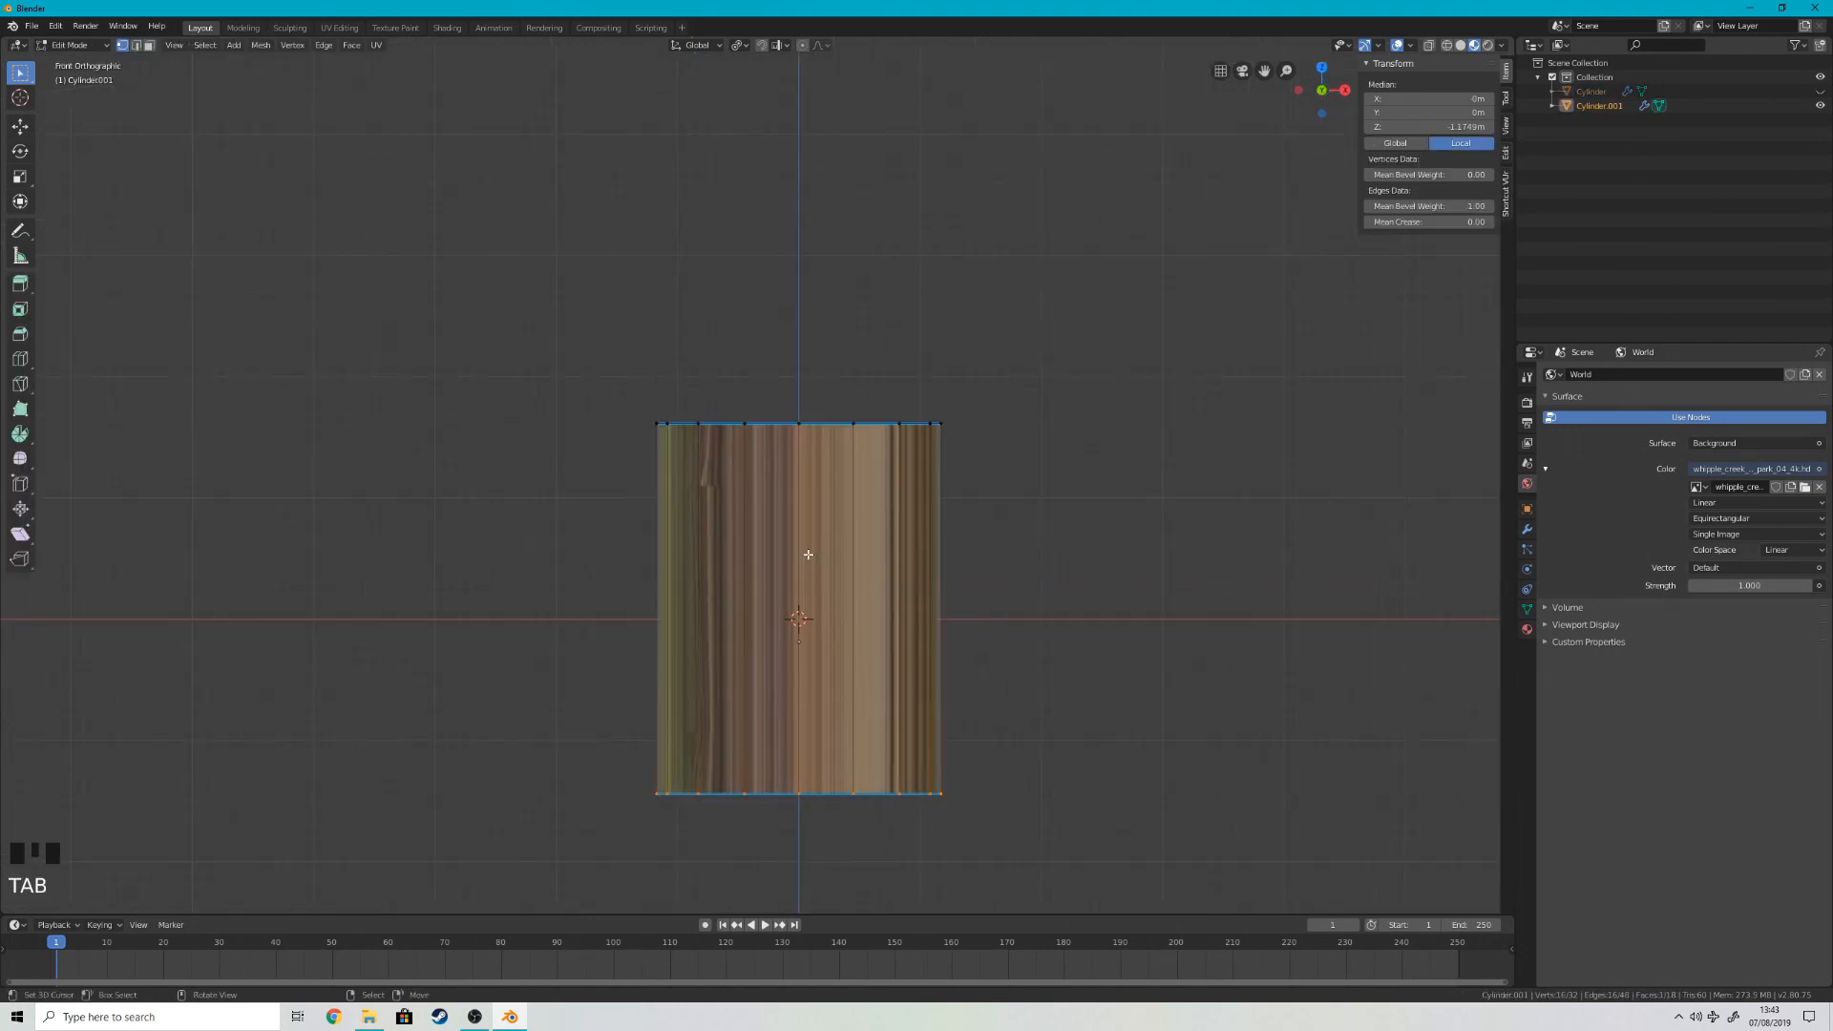
pyautogui.scroll(1, 806, 552)
pyautogui.click(804, 548)
# Step: Bulge the inner cylinder by scaling its two middle edge loops outward with smooth proportional editing
pyautogui.rightClick(826, 571)
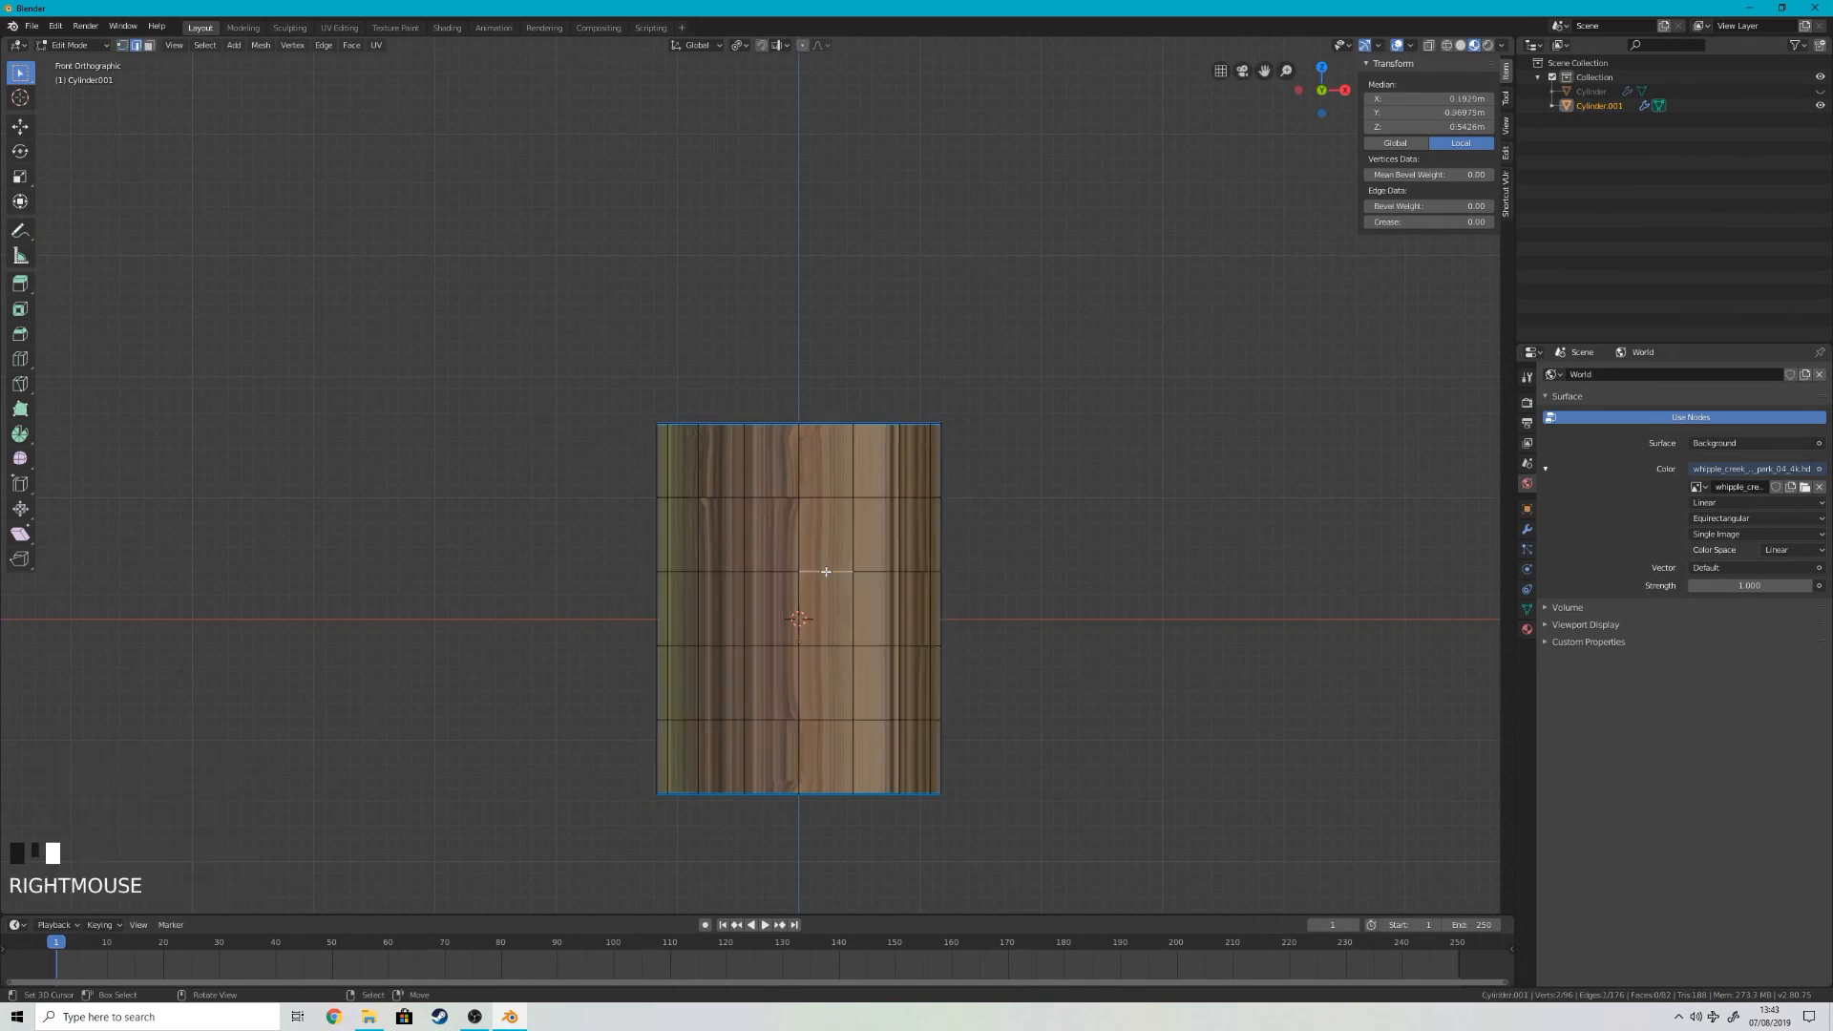
pyautogui.press('s')
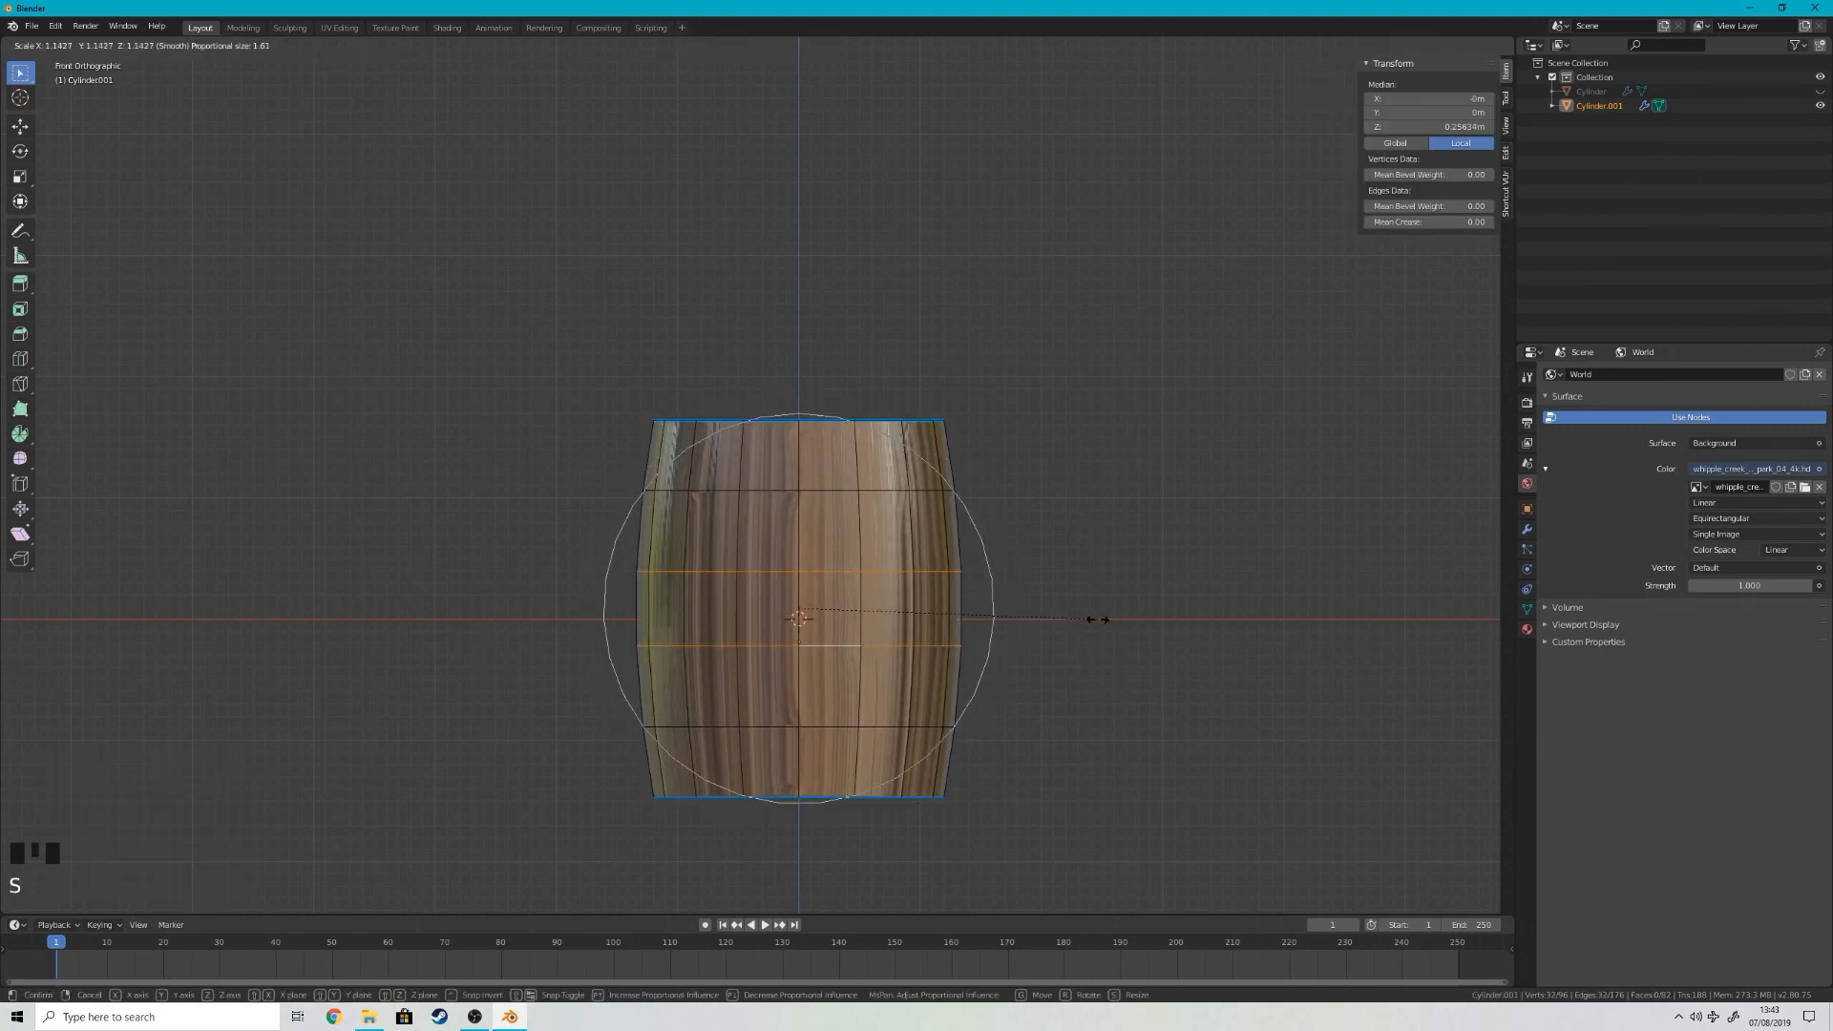
pyautogui.click(1097, 620)
pyautogui.press('Tab')
pyautogui.press('Tab')
pyautogui.press('Tab')
pyautogui.press('Tab')
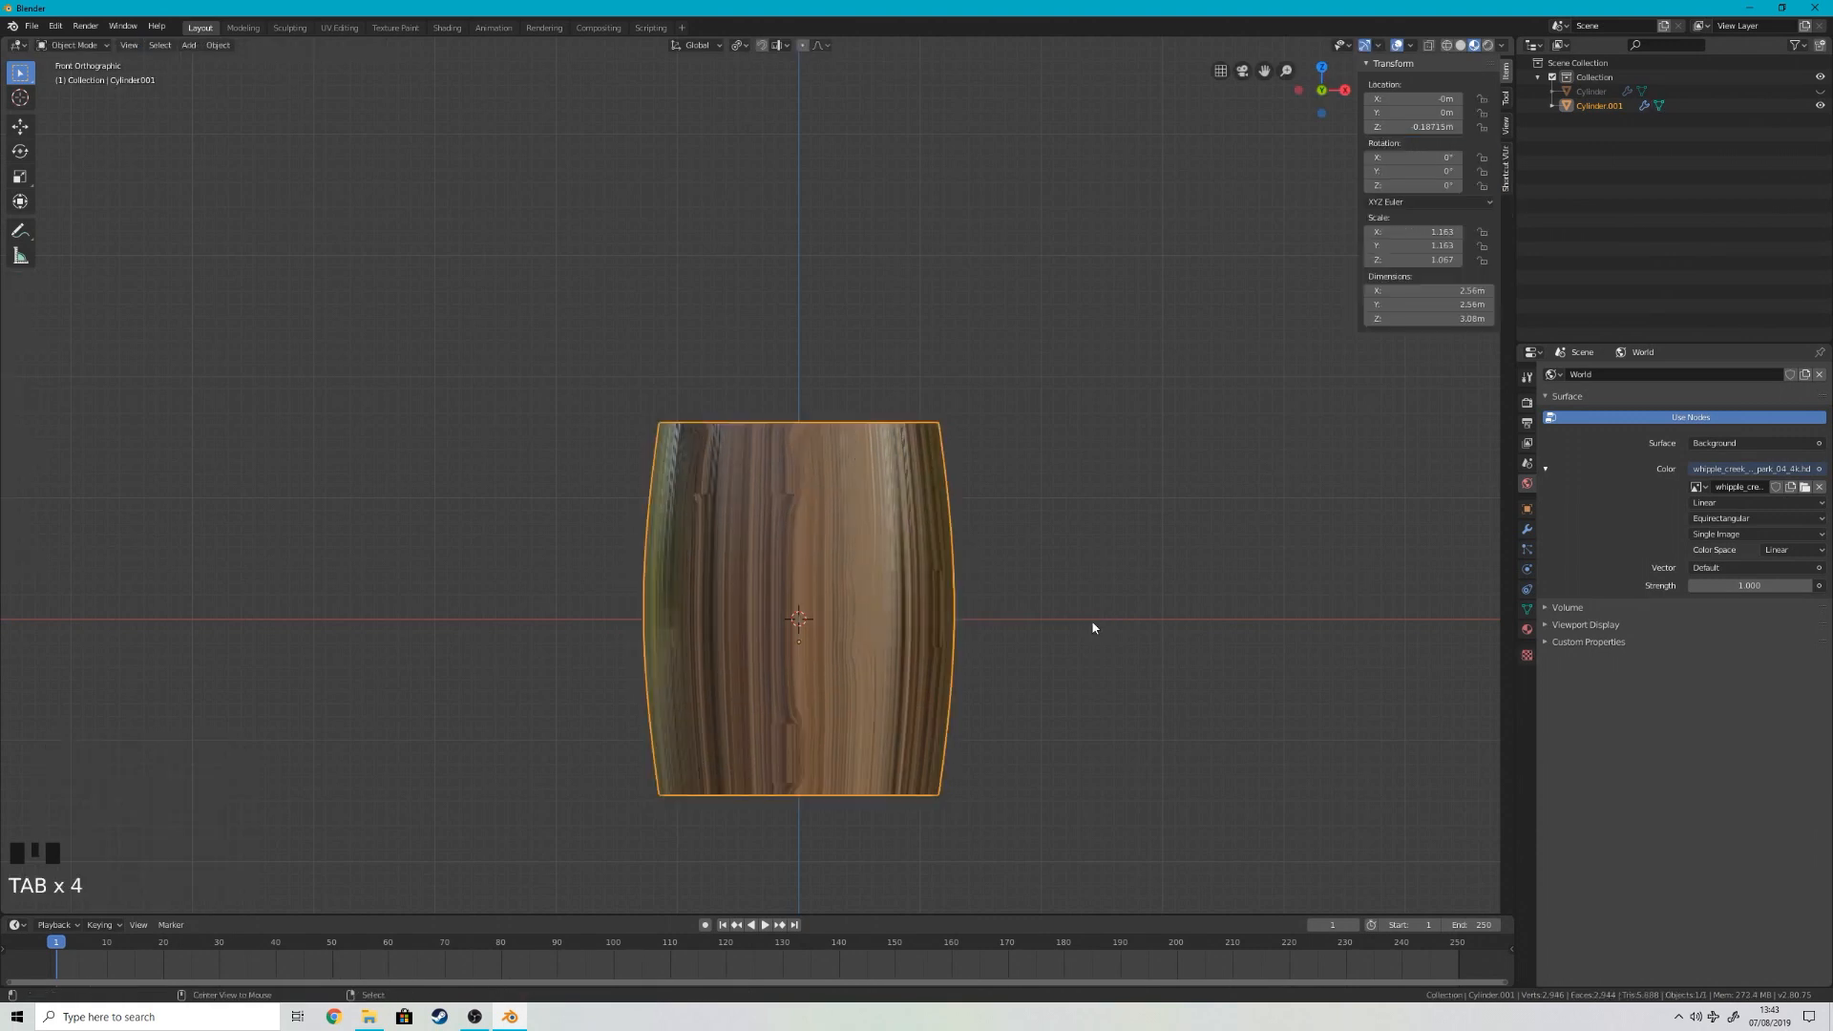
# Step: Unhide the barrel and scale the inner cylinder by 0.992, reducing its Z scale to about 1.014
pyautogui.hotkey('alt', 'h')
pyautogui.rightClick(1091, 632)
pyautogui.moveTo(1043, 569); pyautogui.dragTo(1042, 635, button='middle')
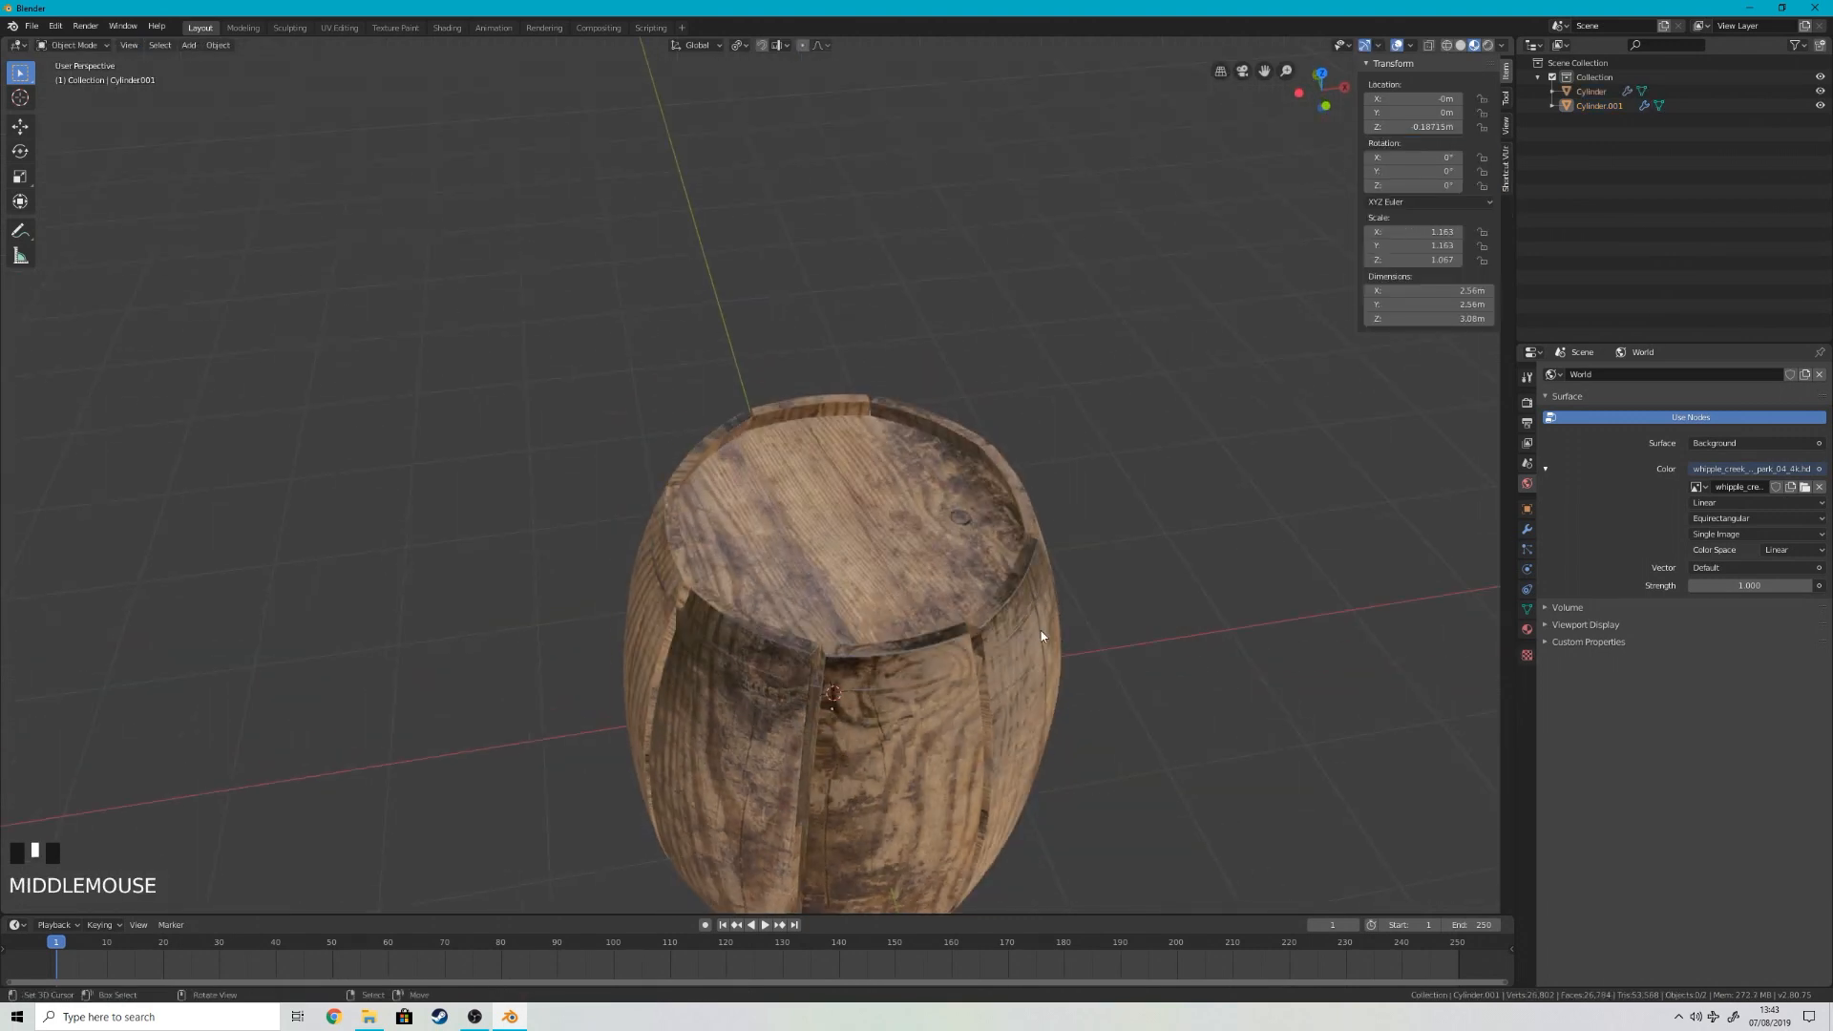
pyautogui.click(1133, 604)
pyautogui.press('Tab')
pyautogui.press('Tab')
pyautogui.press('Tab')
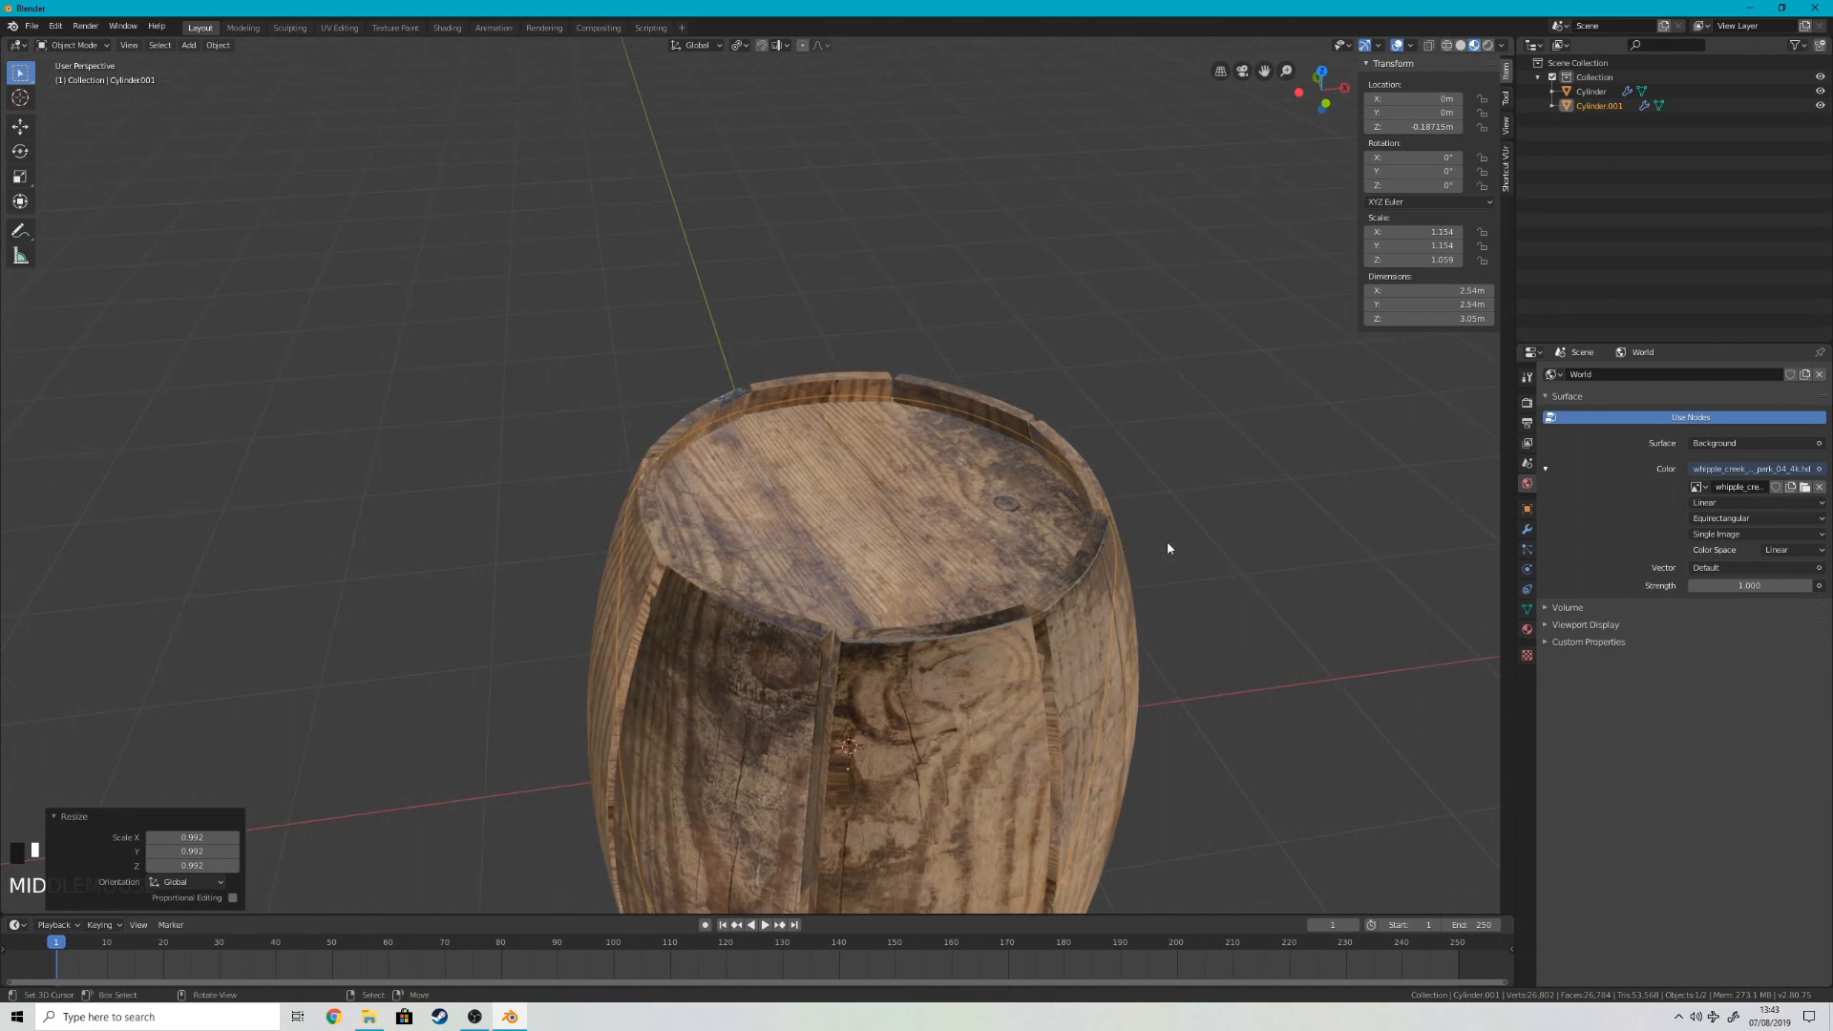
pyautogui.rightClick(1285, 649)
pyautogui.moveTo(1287, 655); pyautogui.dragTo(798, 619, button='middle')
pyautogui.scroll(-2, 1261, 489)
pyautogui.scroll(-1, 1260, 490)
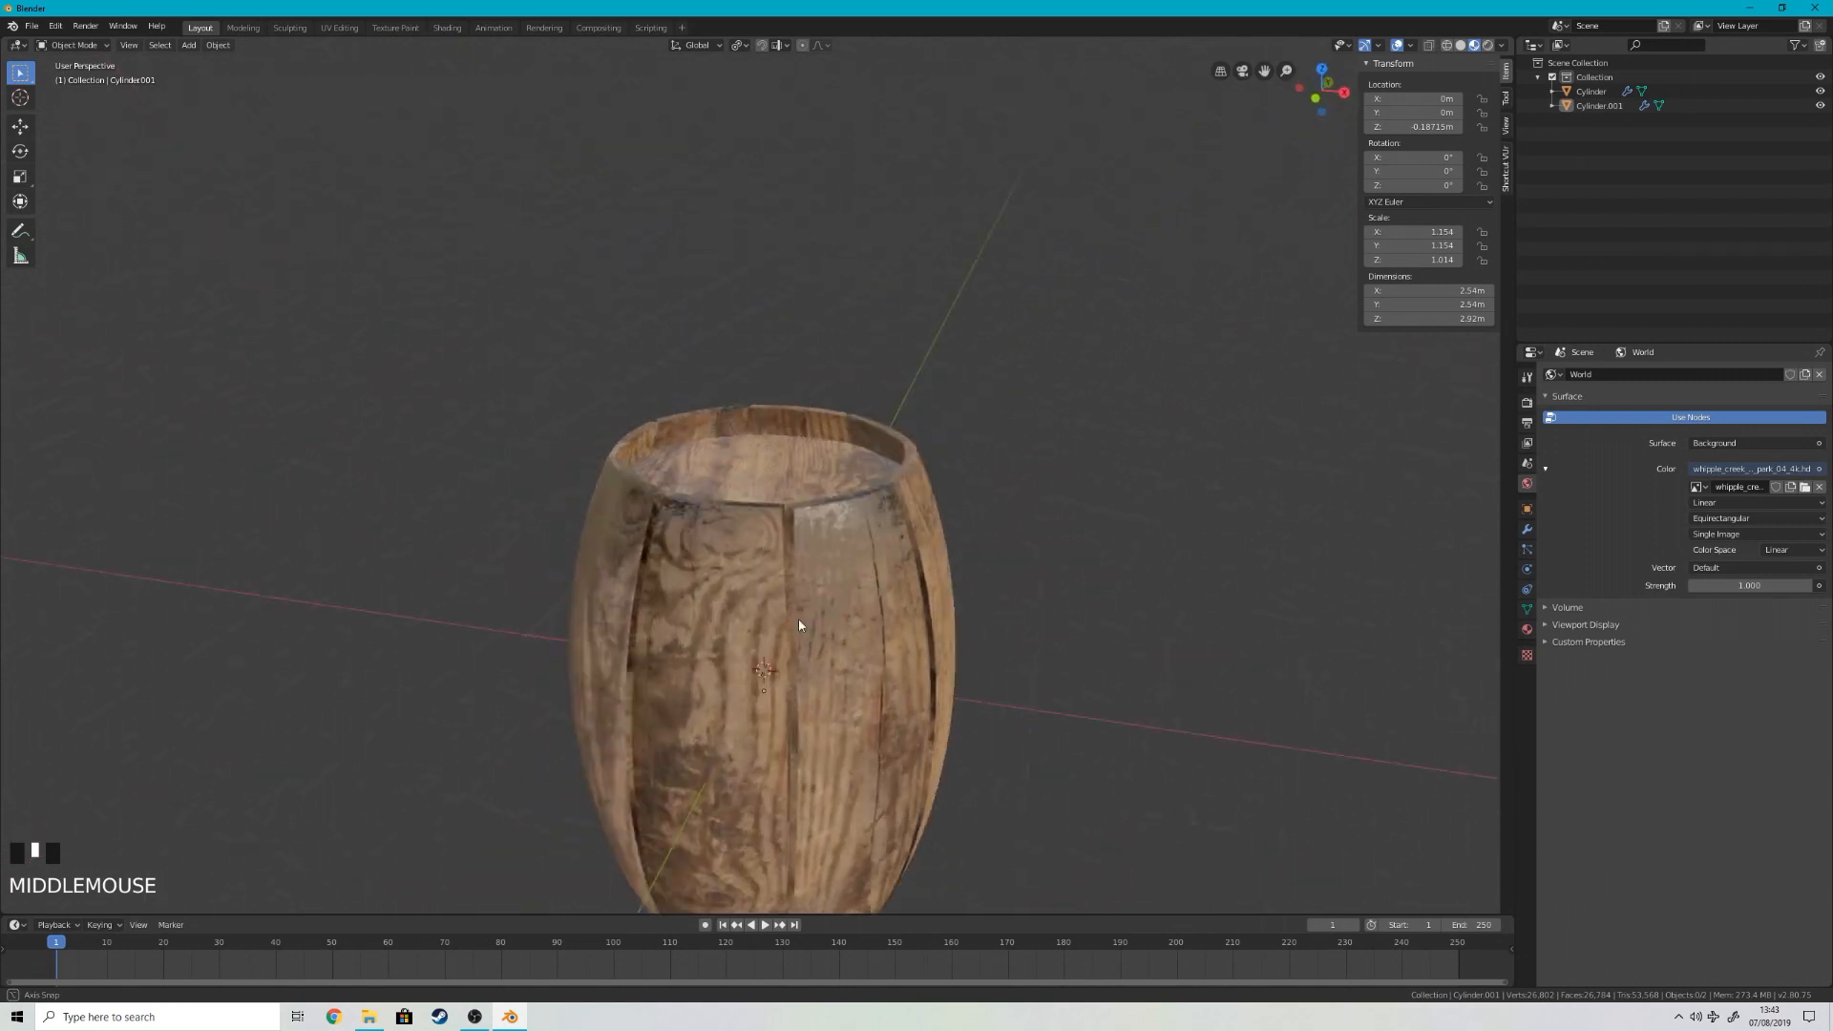
# Step: Undo the inner cylinder's scaling, bulging, loop cuts and extrusion, going back to the flat lid
pyautogui.scroll(4, 829, 593)
pyautogui.scroll(-6, 830, 593)
pyautogui.scroll(1, 737, 552)
pyautogui.moveTo(737, 552); pyautogui.dragTo(605, 414, button='middle')
pyautogui.moveTo(598, 515); pyautogui.dragTo(784, 449, button='middle')
pyautogui.scroll(3, 783, 449)
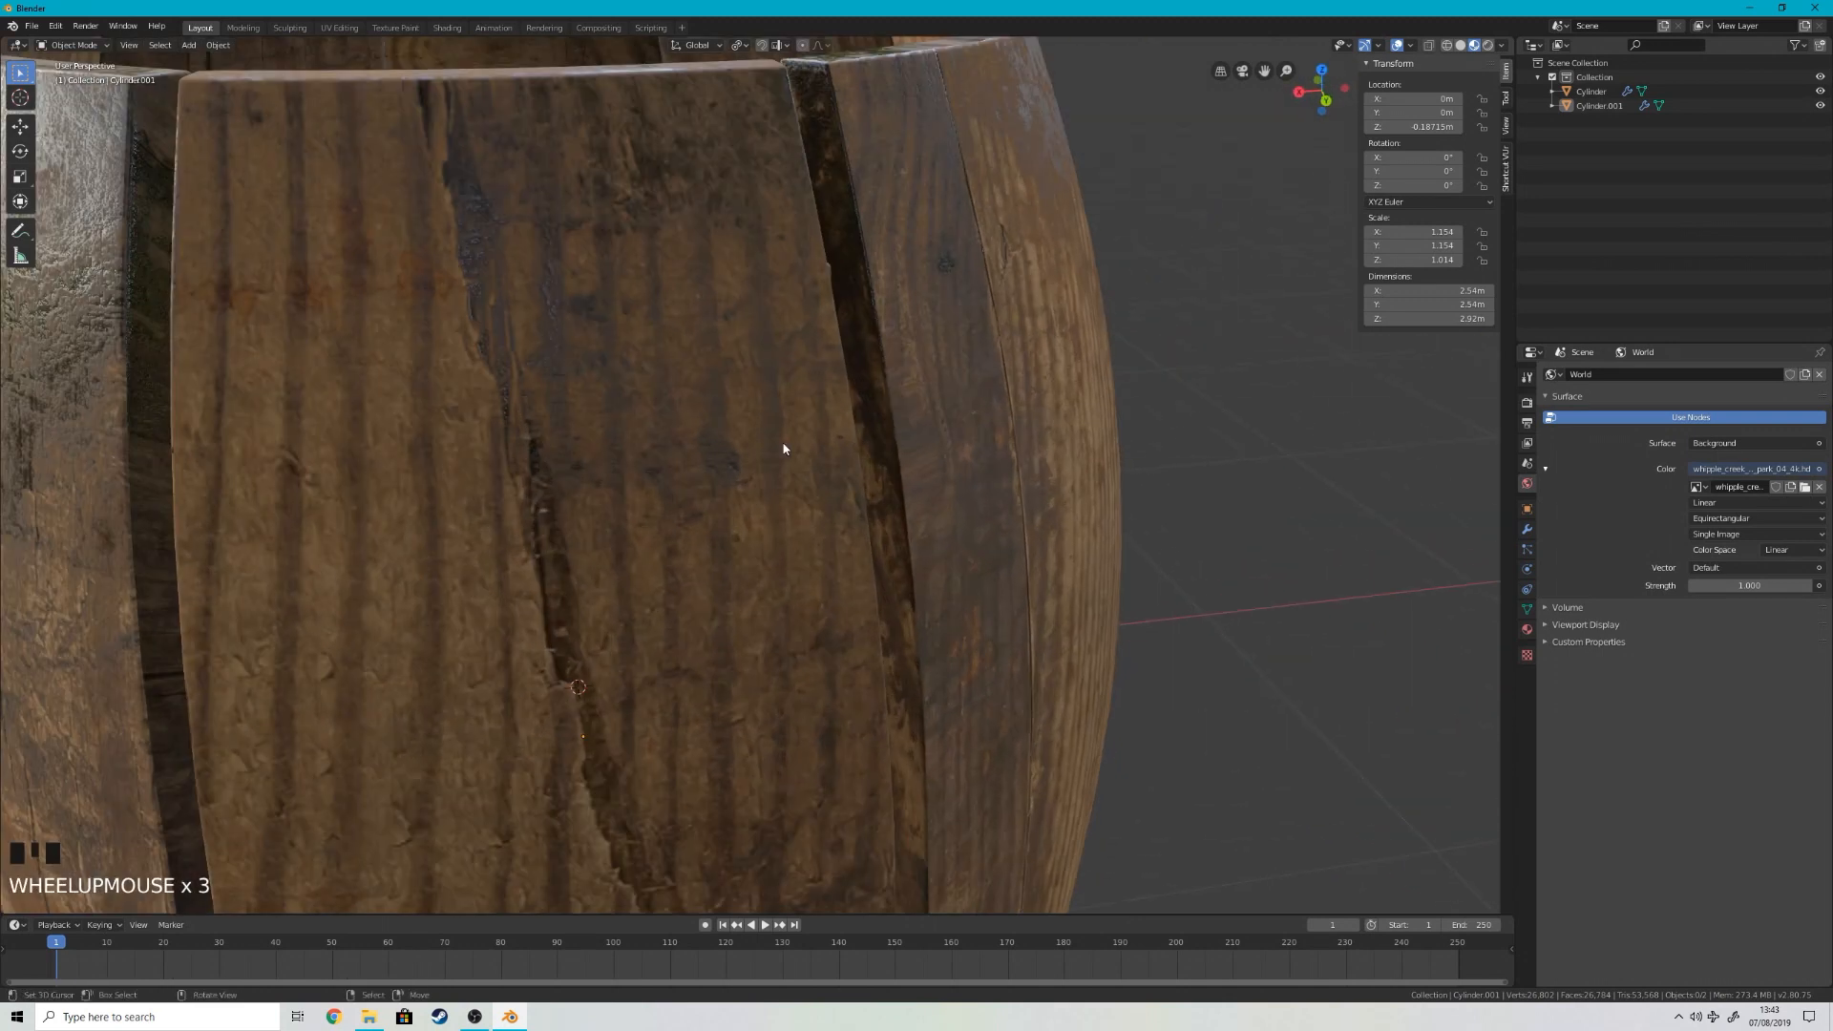
pyautogui.scroll(-4, 848, 550)
pyautogui.hotkey('ctrl', 'z')
pyautogui.hotkey('ctrl', 'z')
pyautogui.hotkey('ctrl', 'z')
pyautogui.hotkey('ctrl', 'z')
pyautogui.hotkey('ctrl', 'z')
pyautogui.hotkey('ctrl', 'z')
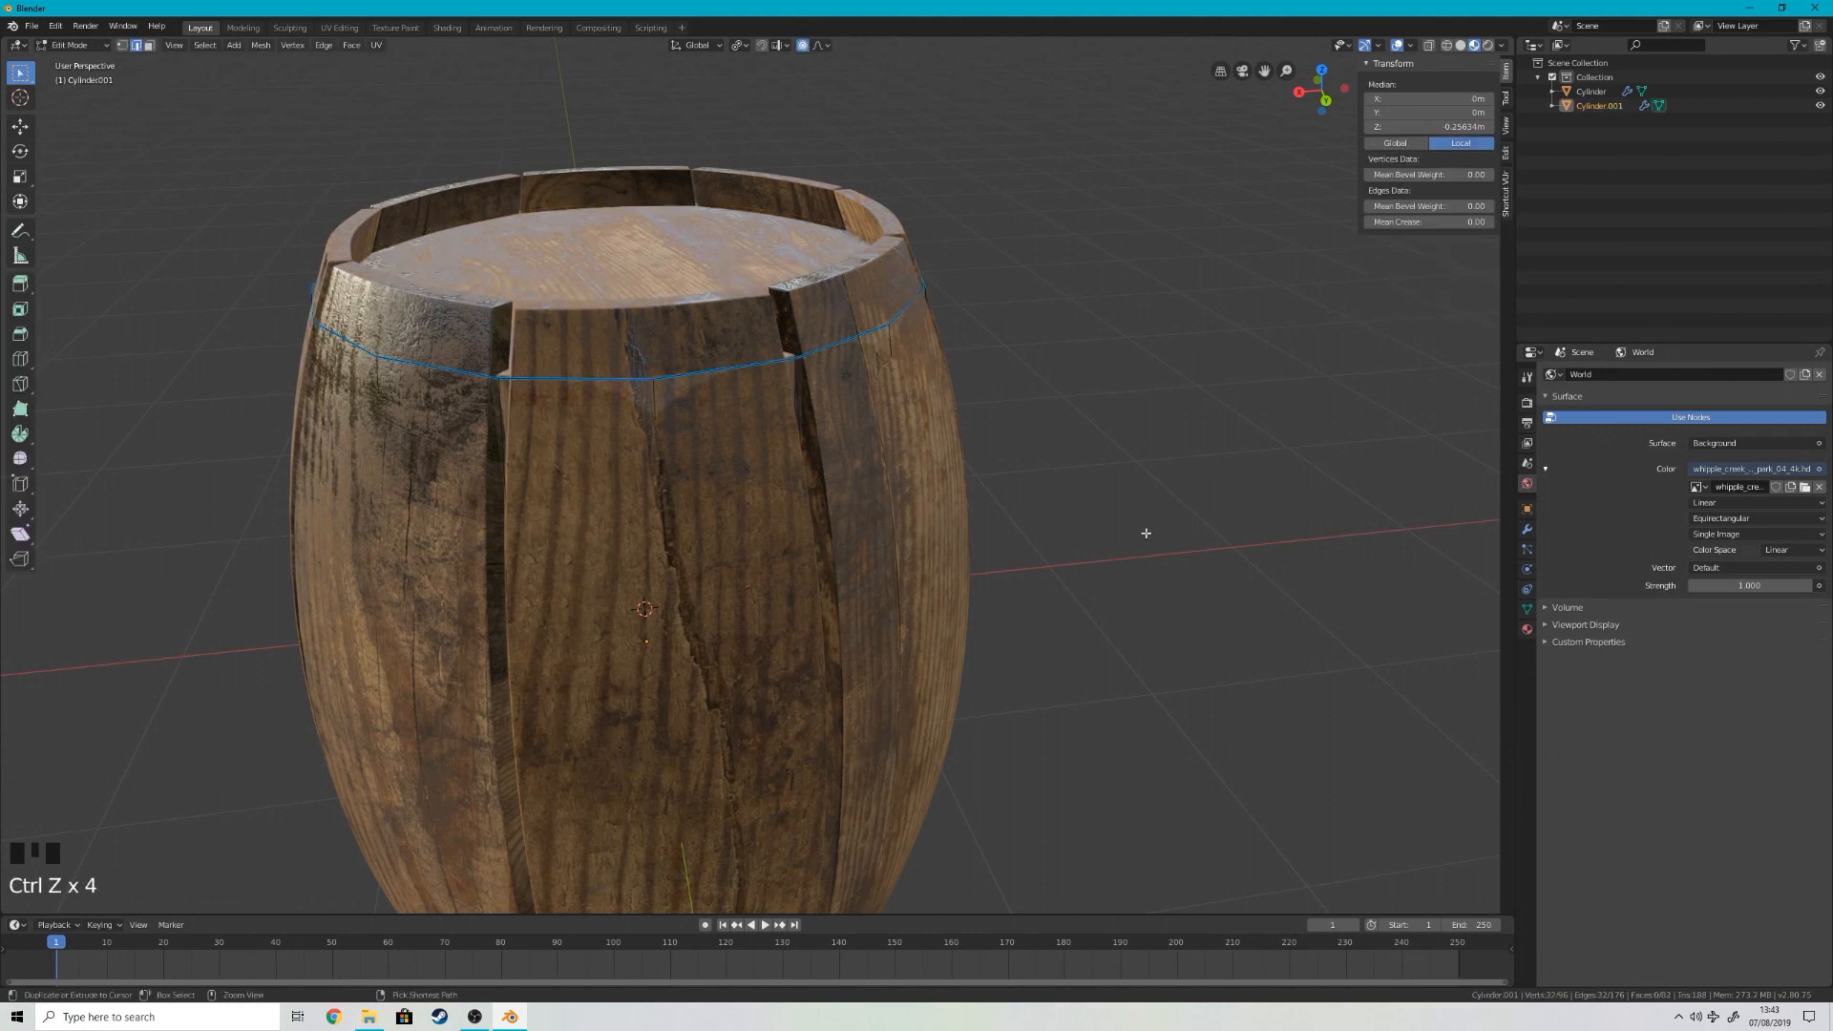
pyautogui.hotkey('ctrl', 'z')
pyautogui.hotkey('ctrl', 'z')
pyautogui.hotkey('ctrl', 'z')
pyautogui.hotkey('ctrl', 'z')
pyautogui.hotkey('ctrl', 'z')
pyautogui.hotkey('ctrl', 'z')
pyautogui.hotkey('ctrl', 'z')
pyautogui.hotkey('ctrl', 'z')
pyautogui.hotkey('ctrl', 'z')
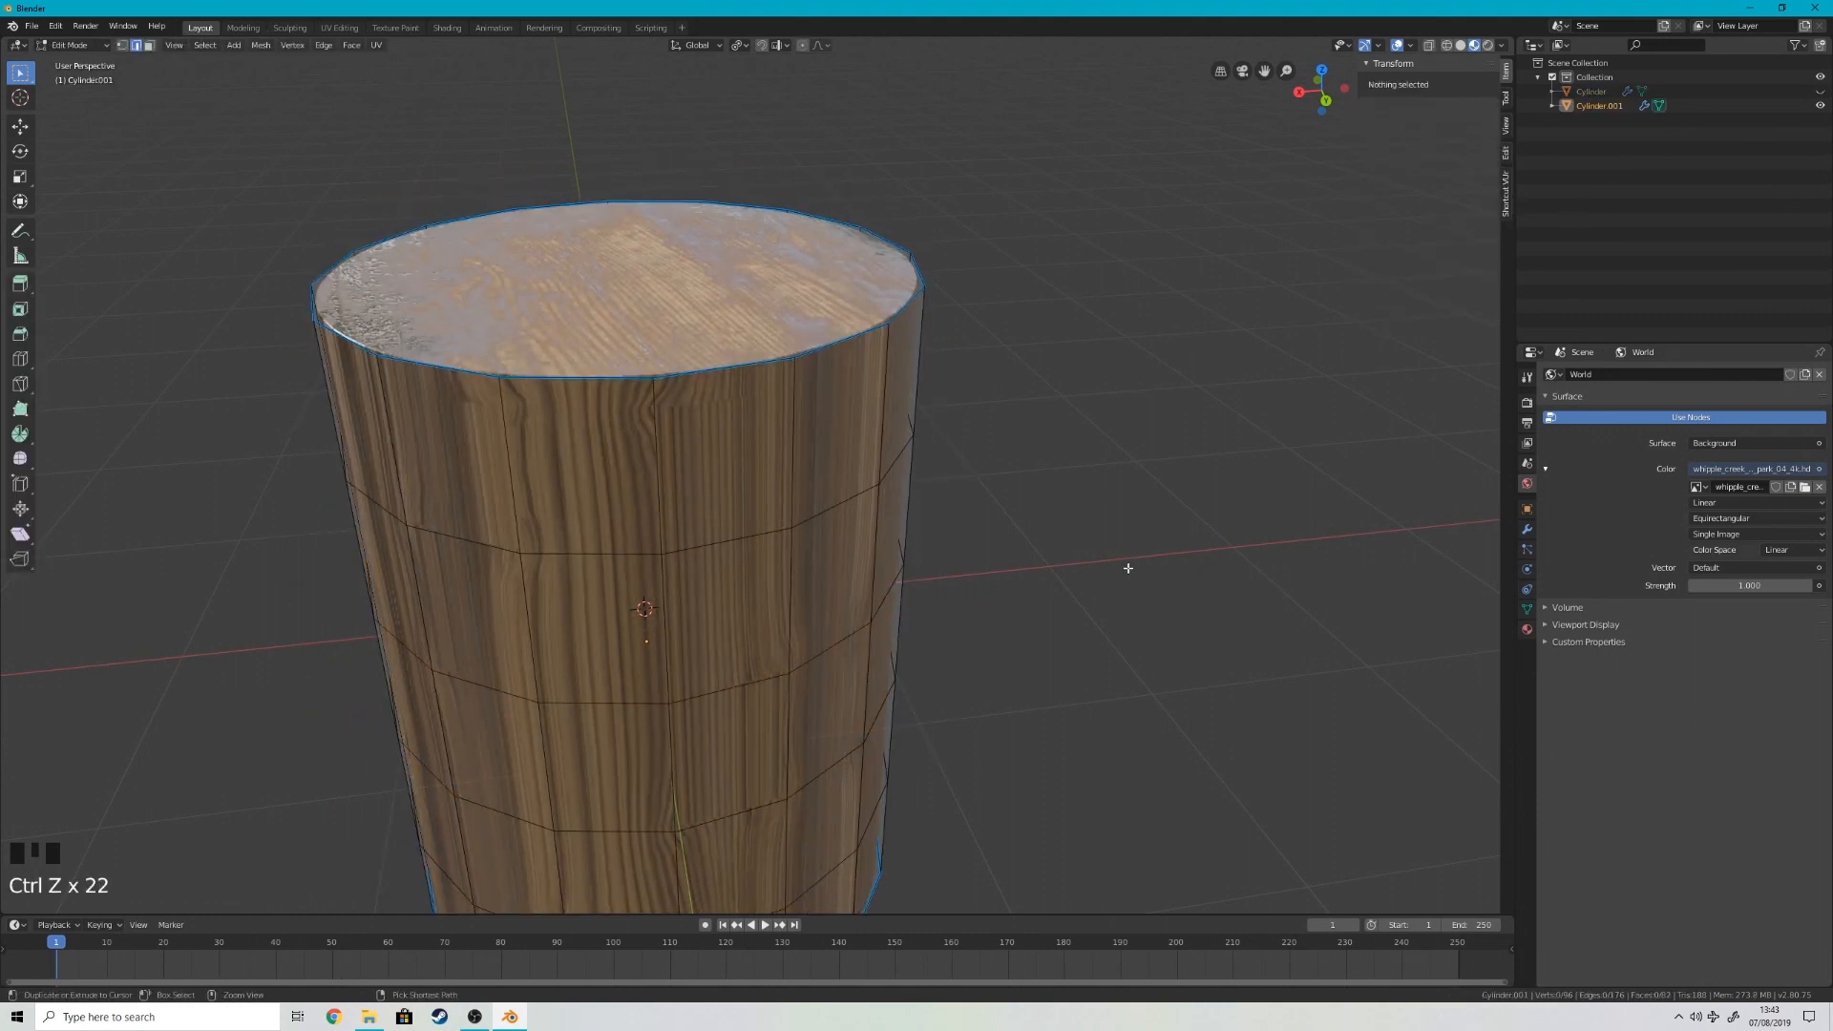
pyautogui.hotkey('ctrl', 'z')
pyautogui.hotkey('ctrl', 'z')
pyautogui.hotkey('ctrl', 'z')
pyautogui.hotkey('ctrl', 'z')
pyautogui.hotkey('ctrl', 'z')
pyautogui.hotkey('ctrl', 'z')
pyautogui.hotkey('ctrl', 'z')
pyautogui.hotkey('ctrl', 'z')
pyautogui.hotkey('ctrl', 'z')
pyautogui.hotkey('ctrl', 'z')
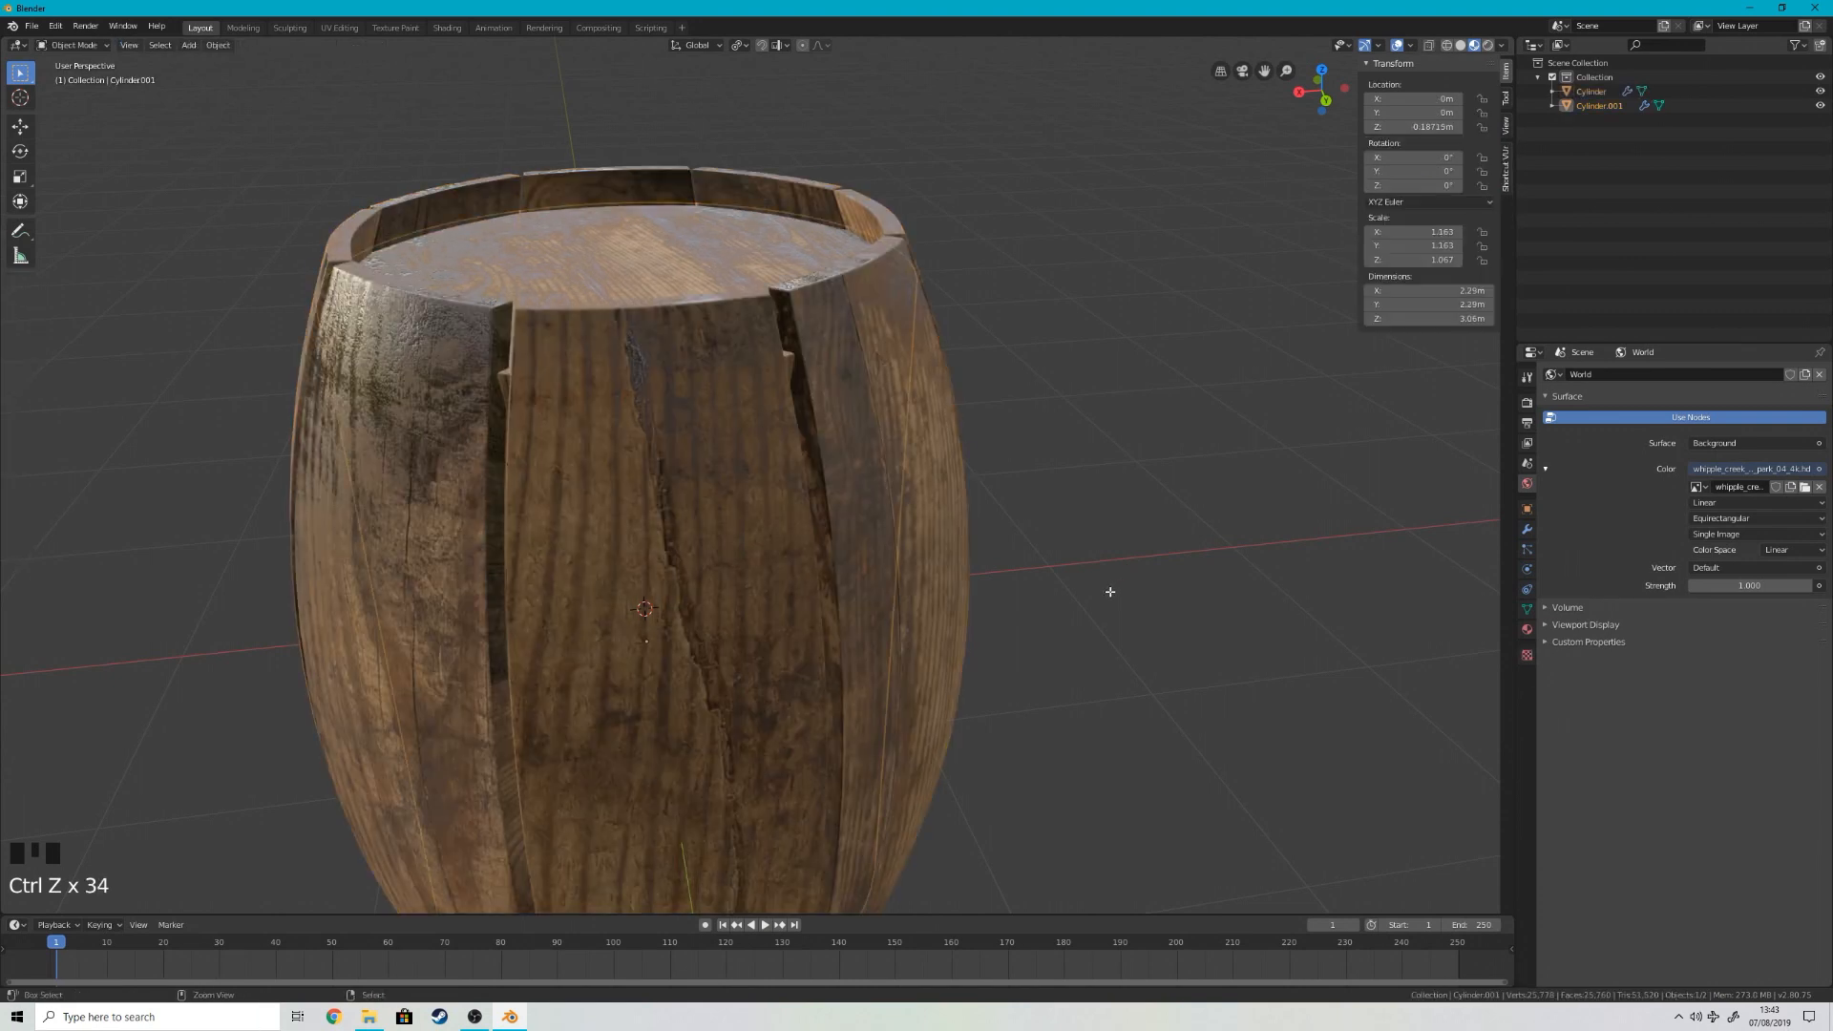
pyautogui.press('Tab')
pyautogui.rightClick(1056, 556)
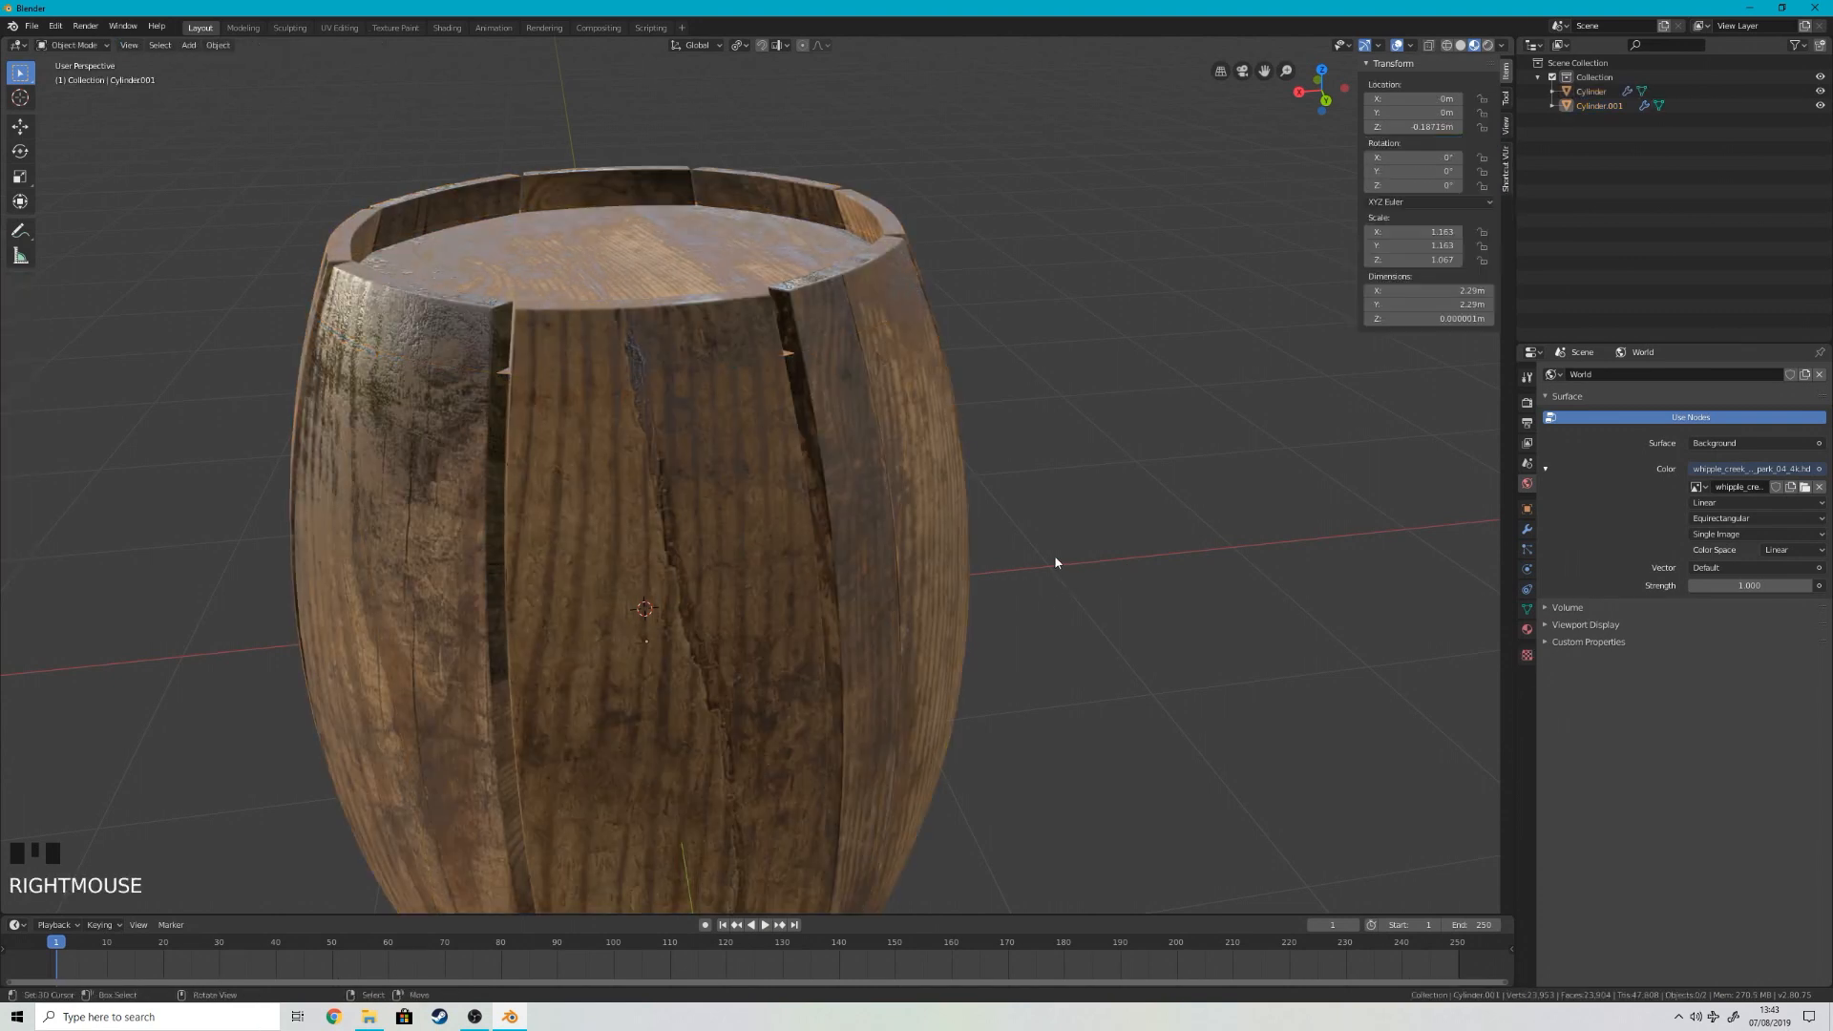
# Step: Scale the lid down uniformly to an X and Y scale of about 1.125 so it stays within the staves
pyautogui.rightClick(719, 271)
pyautogui.press('s')
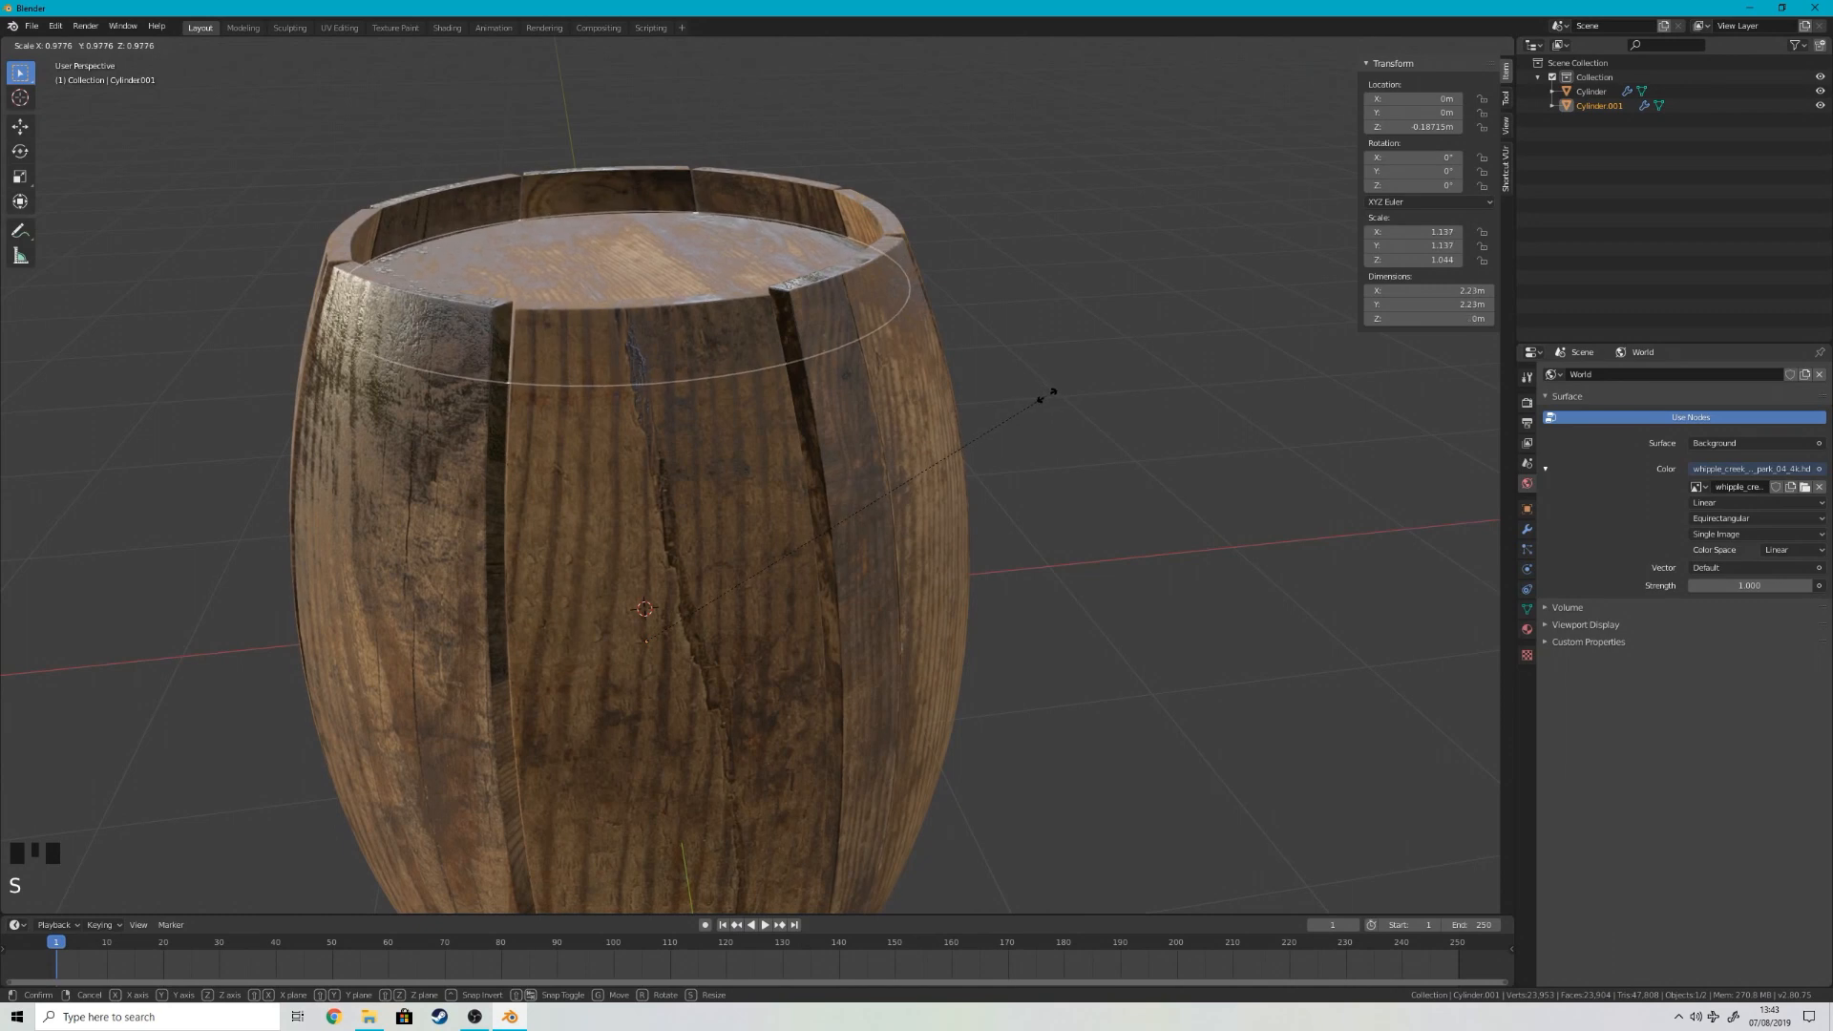
pyautogui.rightClick(1046, 397)
pyautogui.moveTo(1048, 401); pyautogui.dragTo(1165, 489, button='middle')
# Step: Lower the lid along Z inside the barrel to a Z location of about -0.279 m
pyautogui.rightClick(707, 547)
pyautogui.press('g')
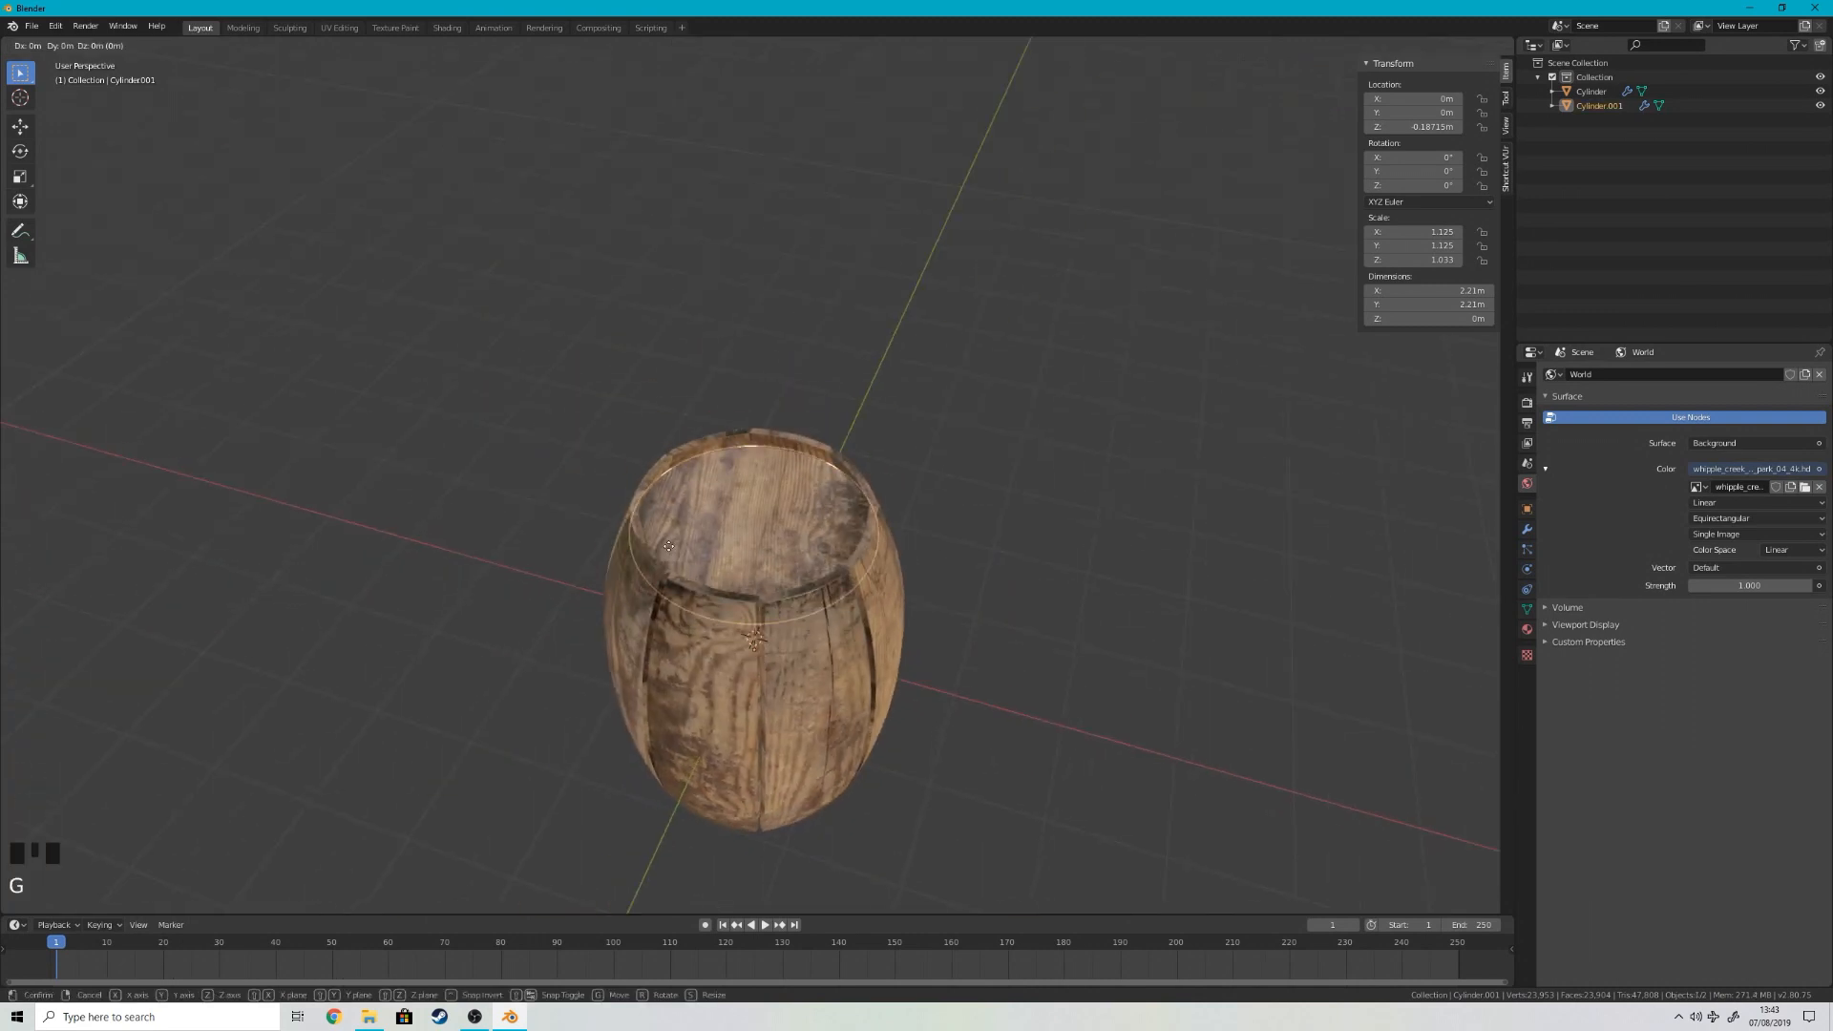
pyautogui.press('z')
pyautogui.click(679, 561)
pyautogui.rightClick(946, 472)
pyautogui.moveTo(945, 471)
pyautogui.mouseDown(button='middle')
pyautogui.moveTo(926, 398)
pyautogui.moveTo(976, 468)
pyautogui.mouseUp(button='middle')
pyautogui.scroll(2, 869, 481)
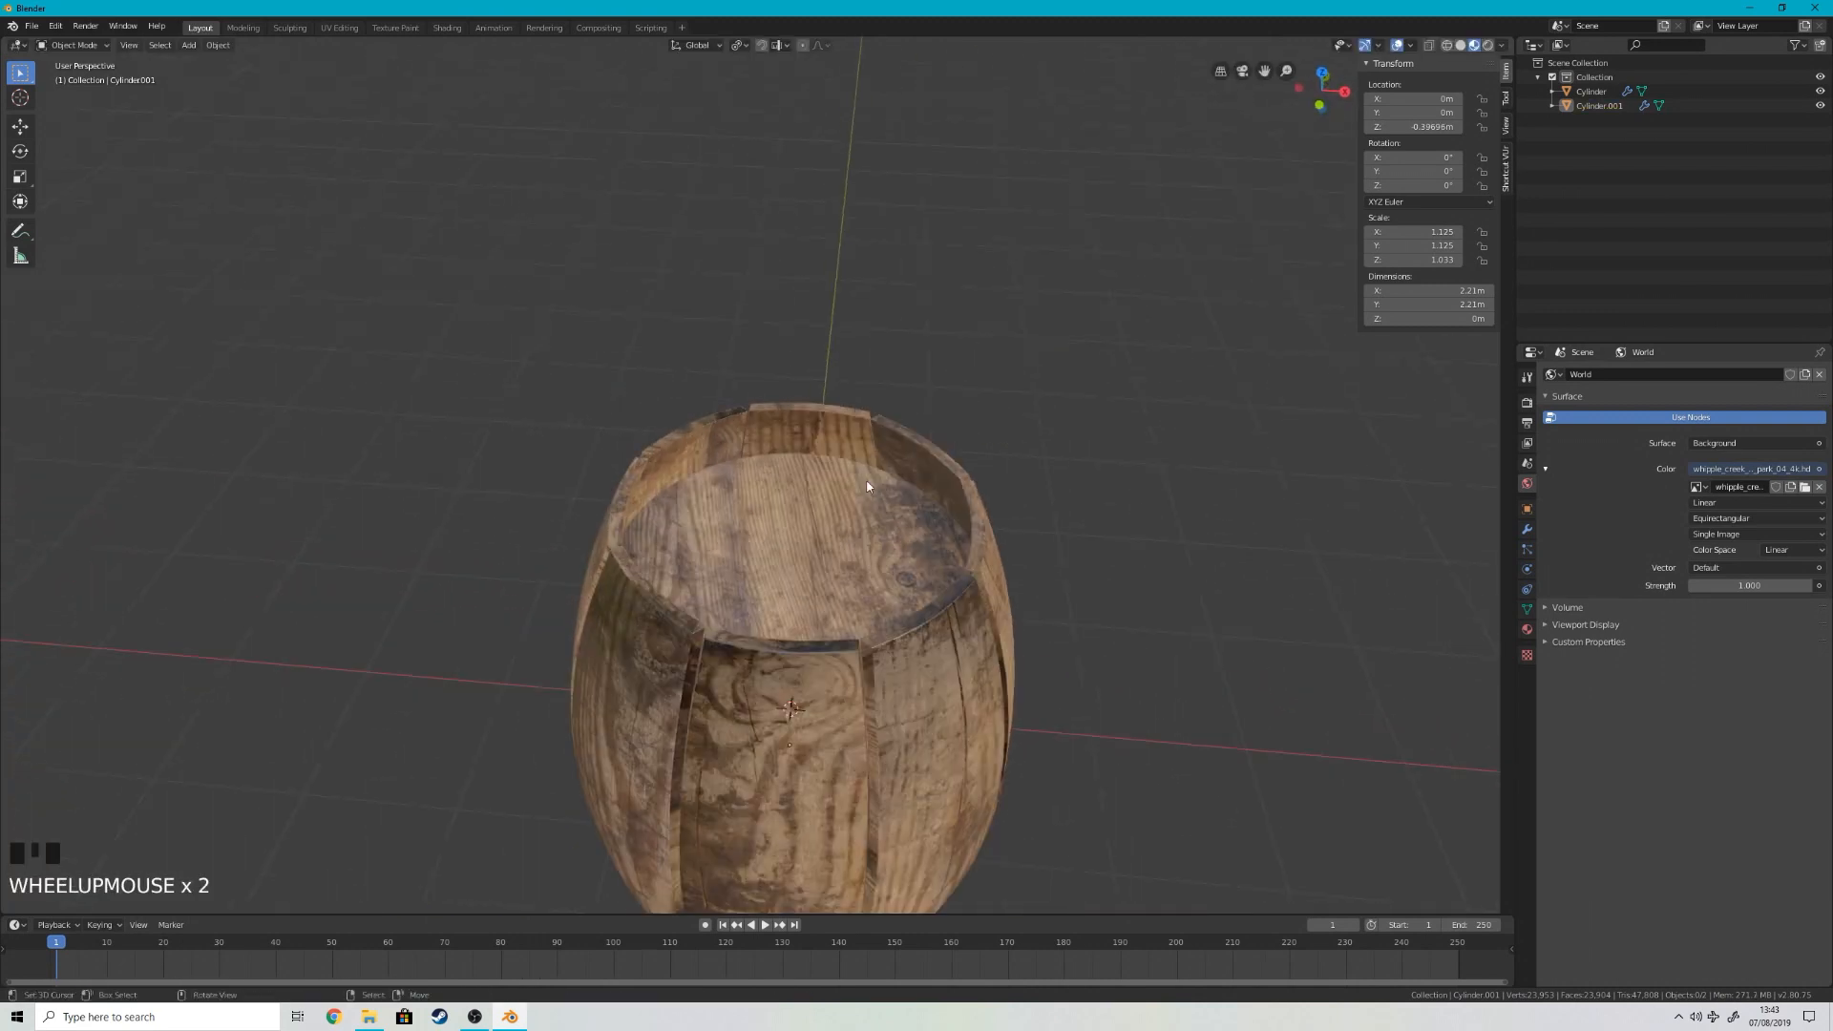
pyautogui.rightClick(867, 483)
pyautogui.press('g')
pyautogui.press('z')
pyautogui.click(871, 465)
pyautogui.rightClick(1131, 469)
pyautogui.moveTo(1131, 476); pyautogui.dragTo(1035, 498, button='middle')
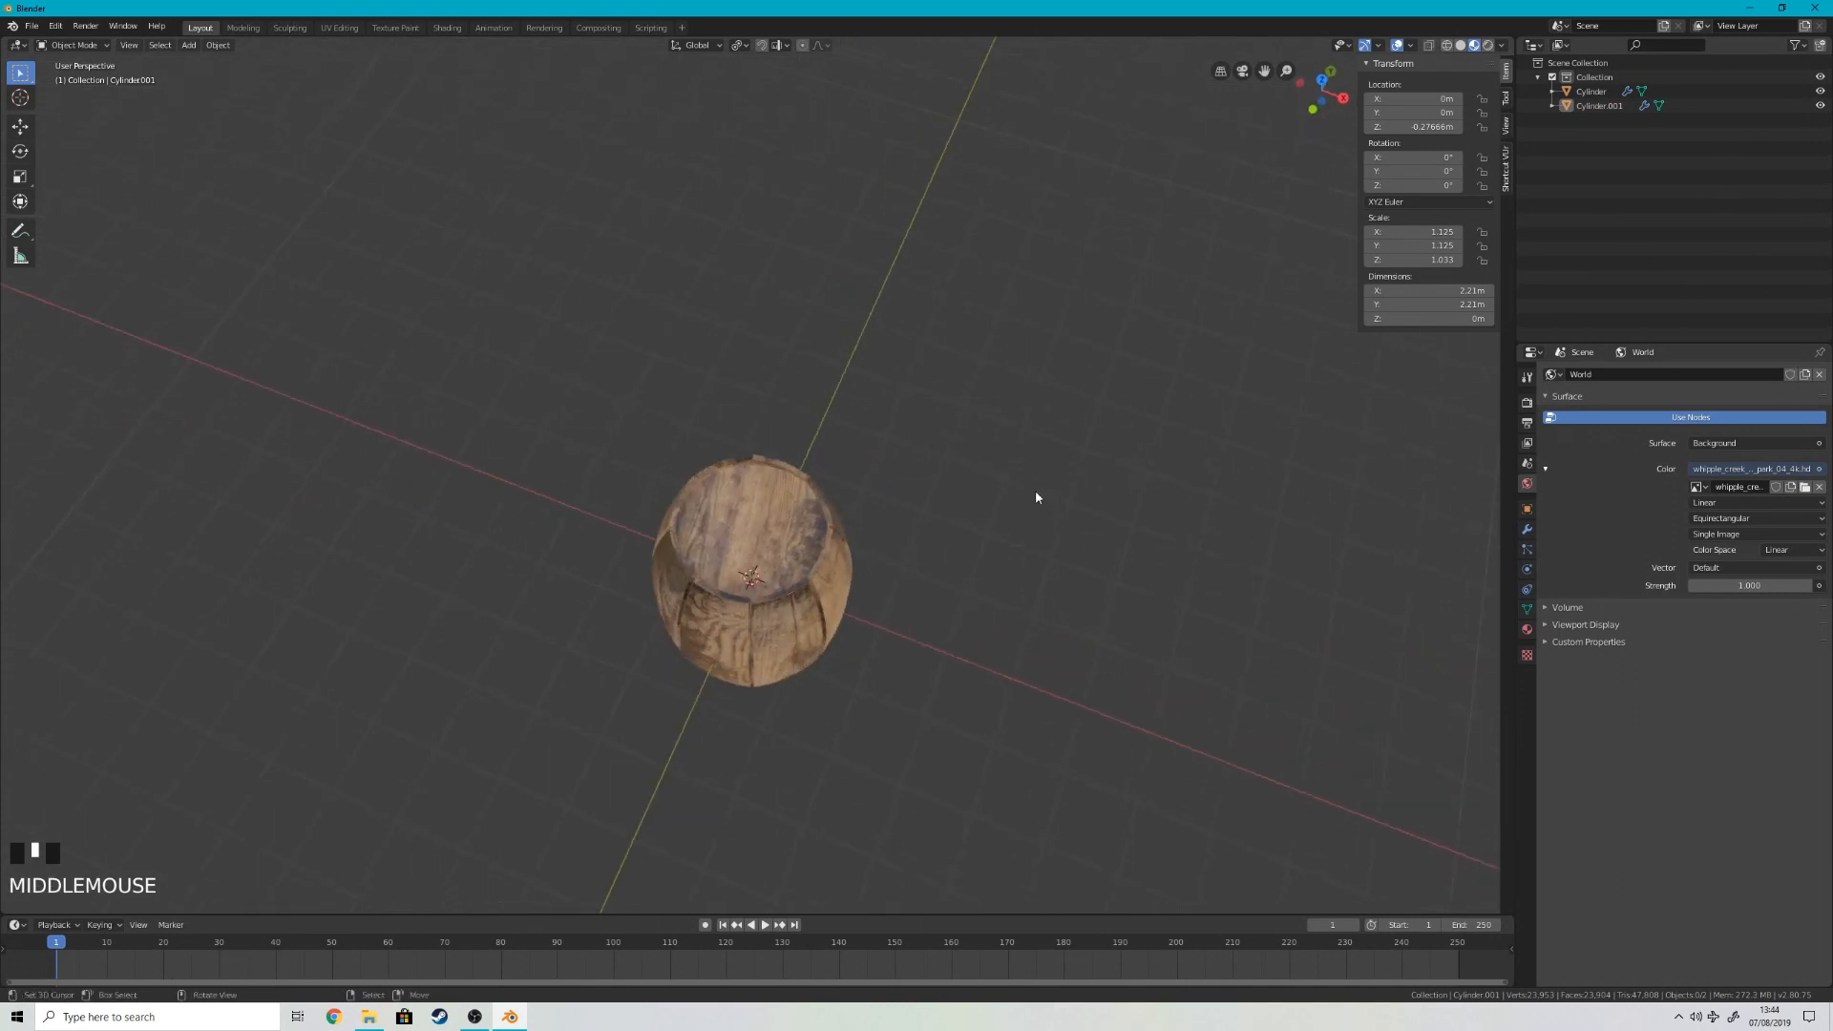
# Step: Show the barrel in front orthographic view with rendered shading
pyautogui.press('KP_1')
pyautogui.press('KP_5')
pyautogui.scroll(5, 1057, 270)
pyautogui.scroll(2, 1057, 269)
pyautogui.keyDown('shift'); pyautogui.moveTo(978, 271); pyautogui.dragTo(965, 353, button='middle'); pyautogui.keyUp('shift')
pyautogui.scroll(-5, 993, 380)
pyautogui.scroll(-4, 913, 374)
pyautogui.press('z')
pyautogui.scroll(7, 864, 438)
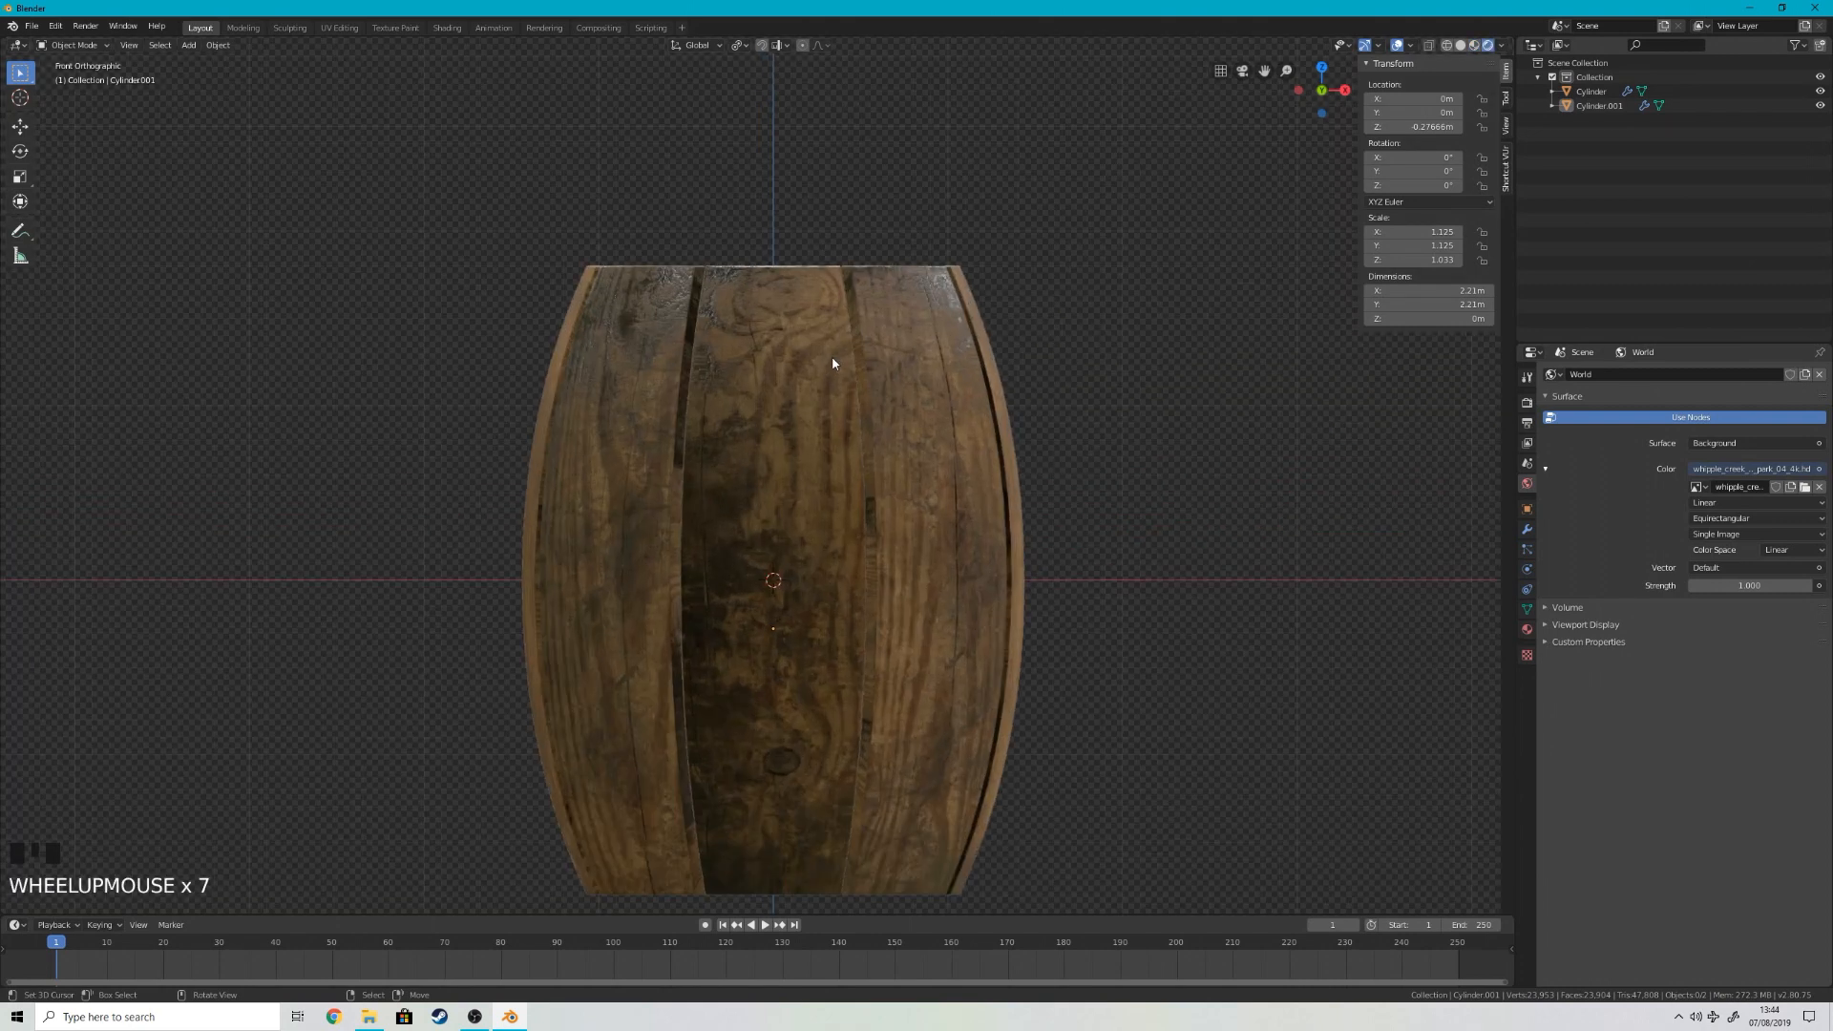
# Step: Add a 32-vertex circle at the barrel's centre and scale it to about 1.783, wider than the barrel
pyautogui.hotkey('shift', 'a')
pyautogui.moveTo(832, 360)
pyautogui.hotkey('shift', 'a')
pyautogui.moveTo(1224, 436)
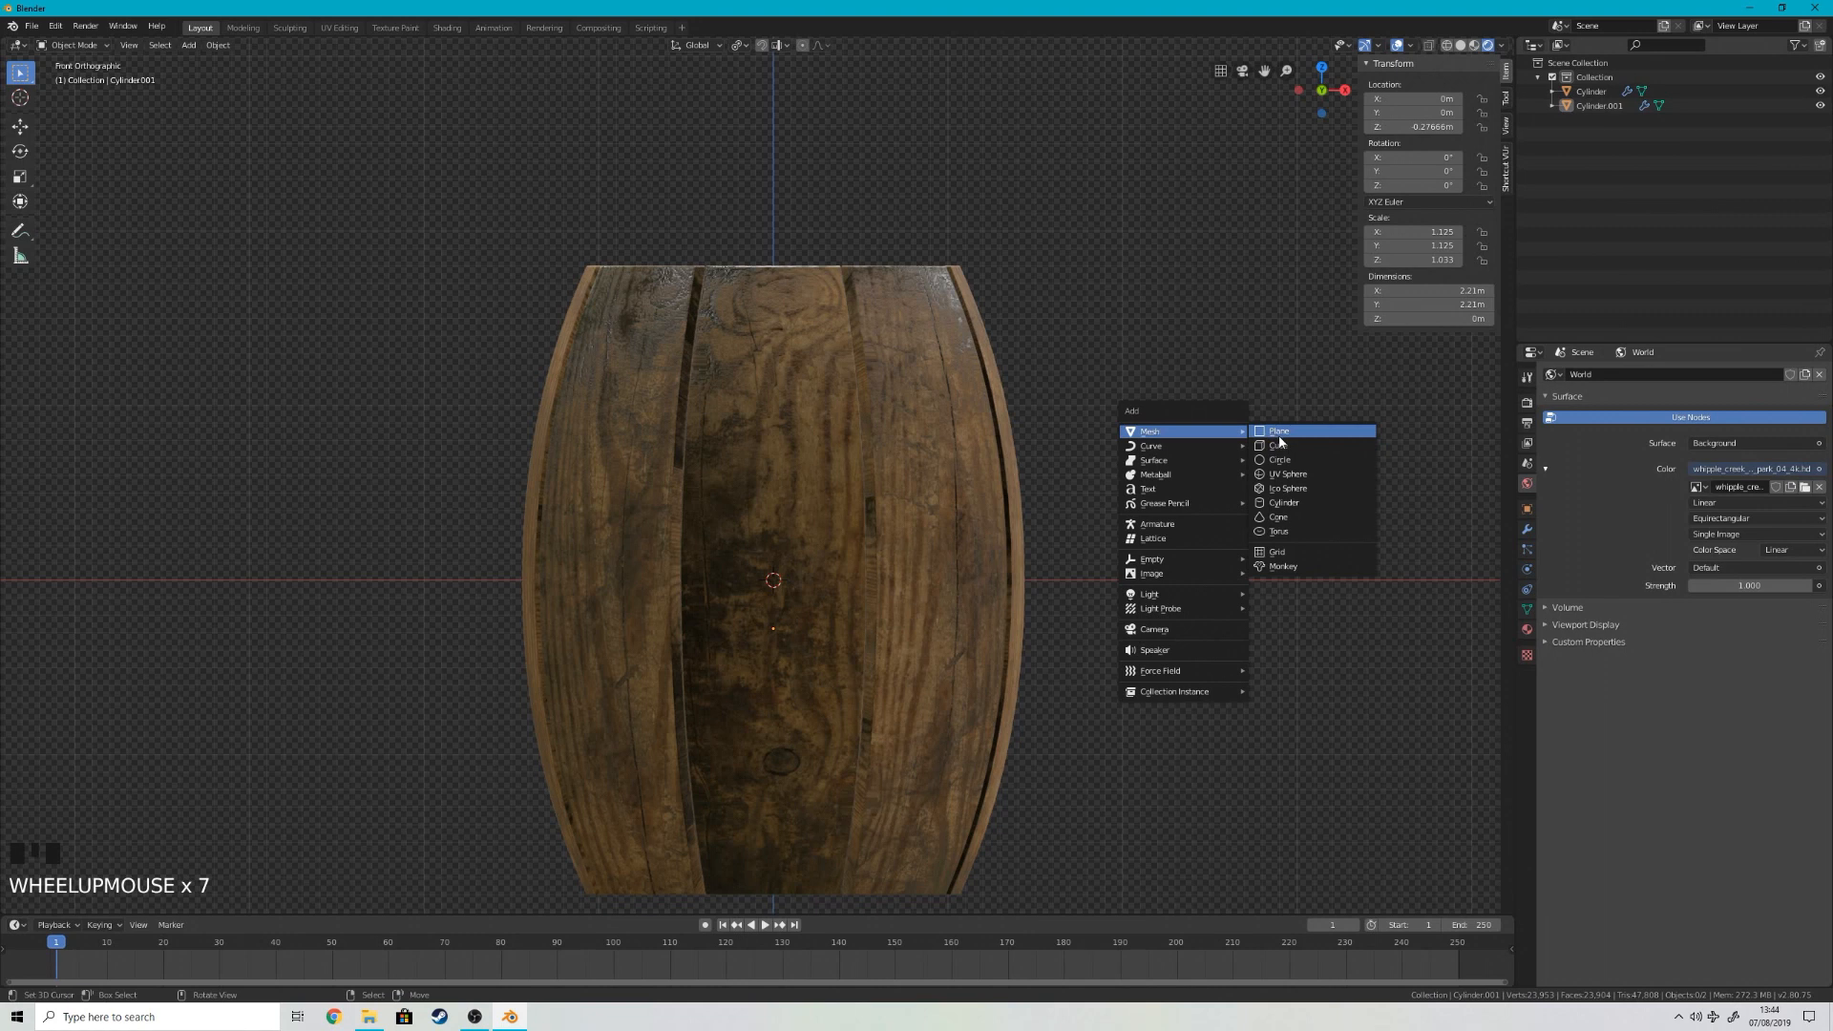
pyautogui.click(1281, 461)
pyautogui.press('s')
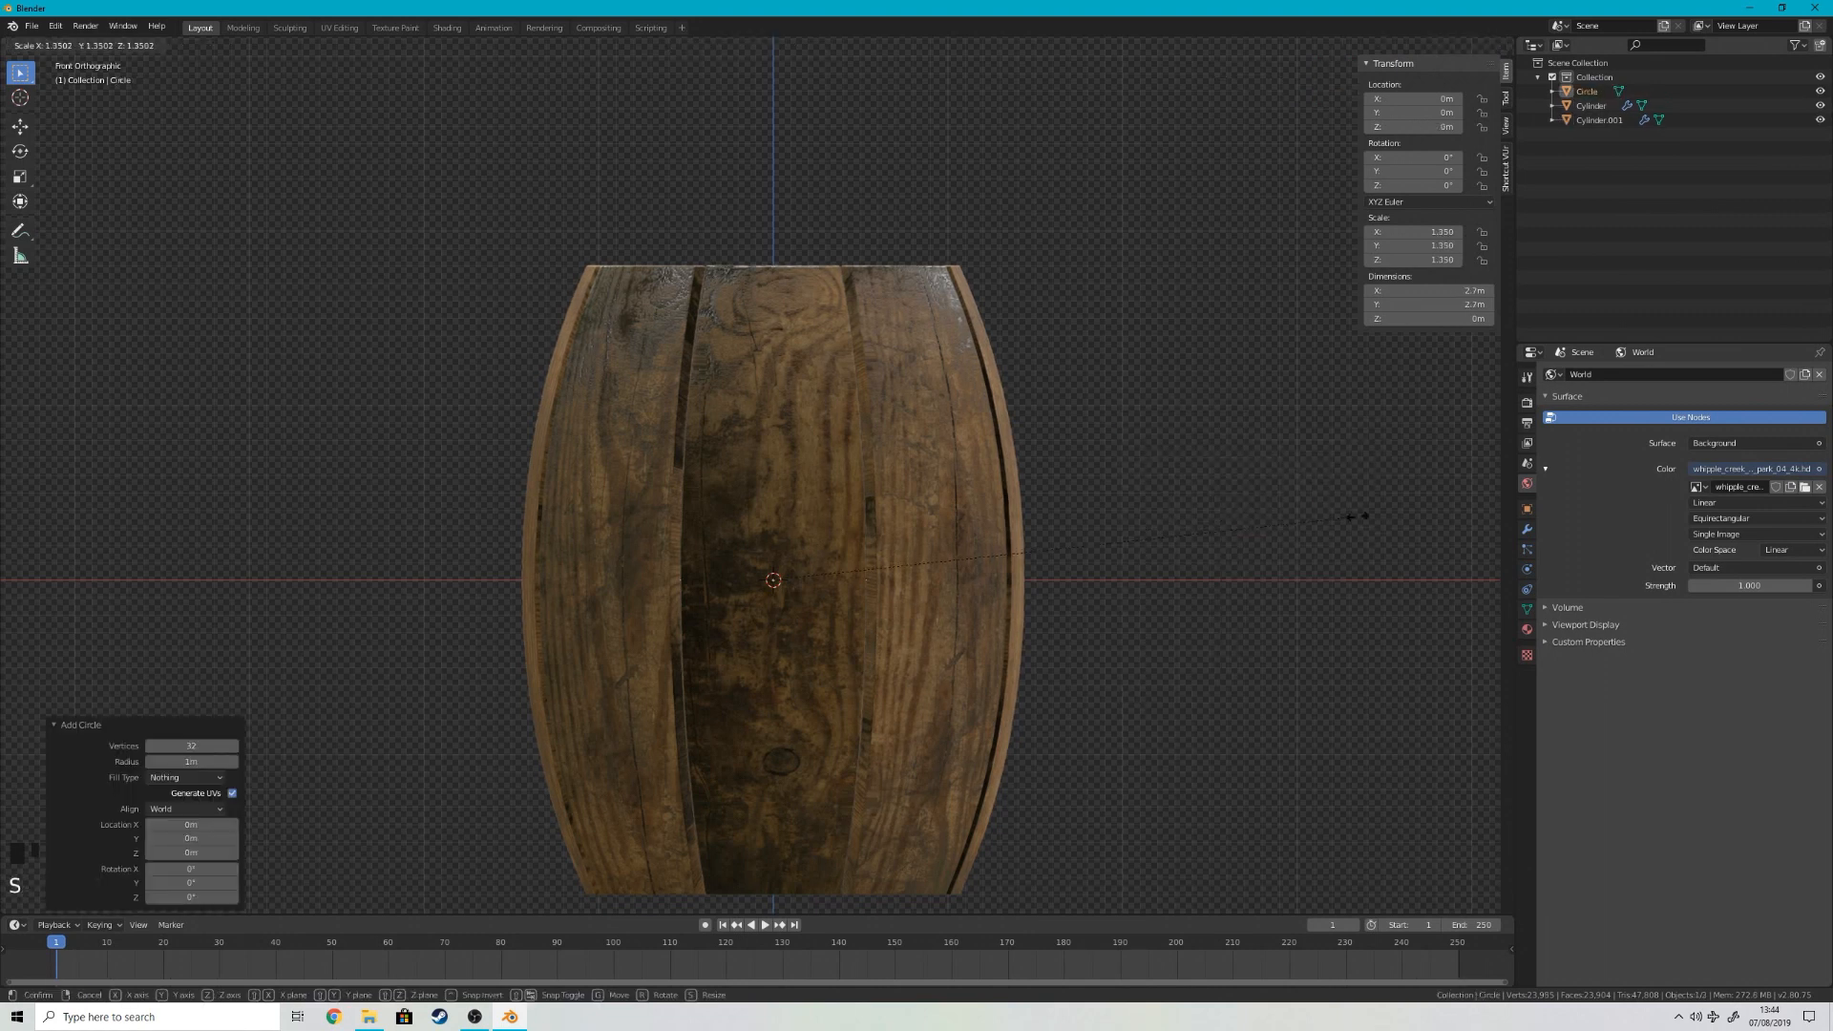
pyautogui.click(35, 511)
# Step: Extrude the circle about 0.123 m down along Z to form a thin band around the barrel
pyautogui.press('Tab')
pyautogui.press('e')
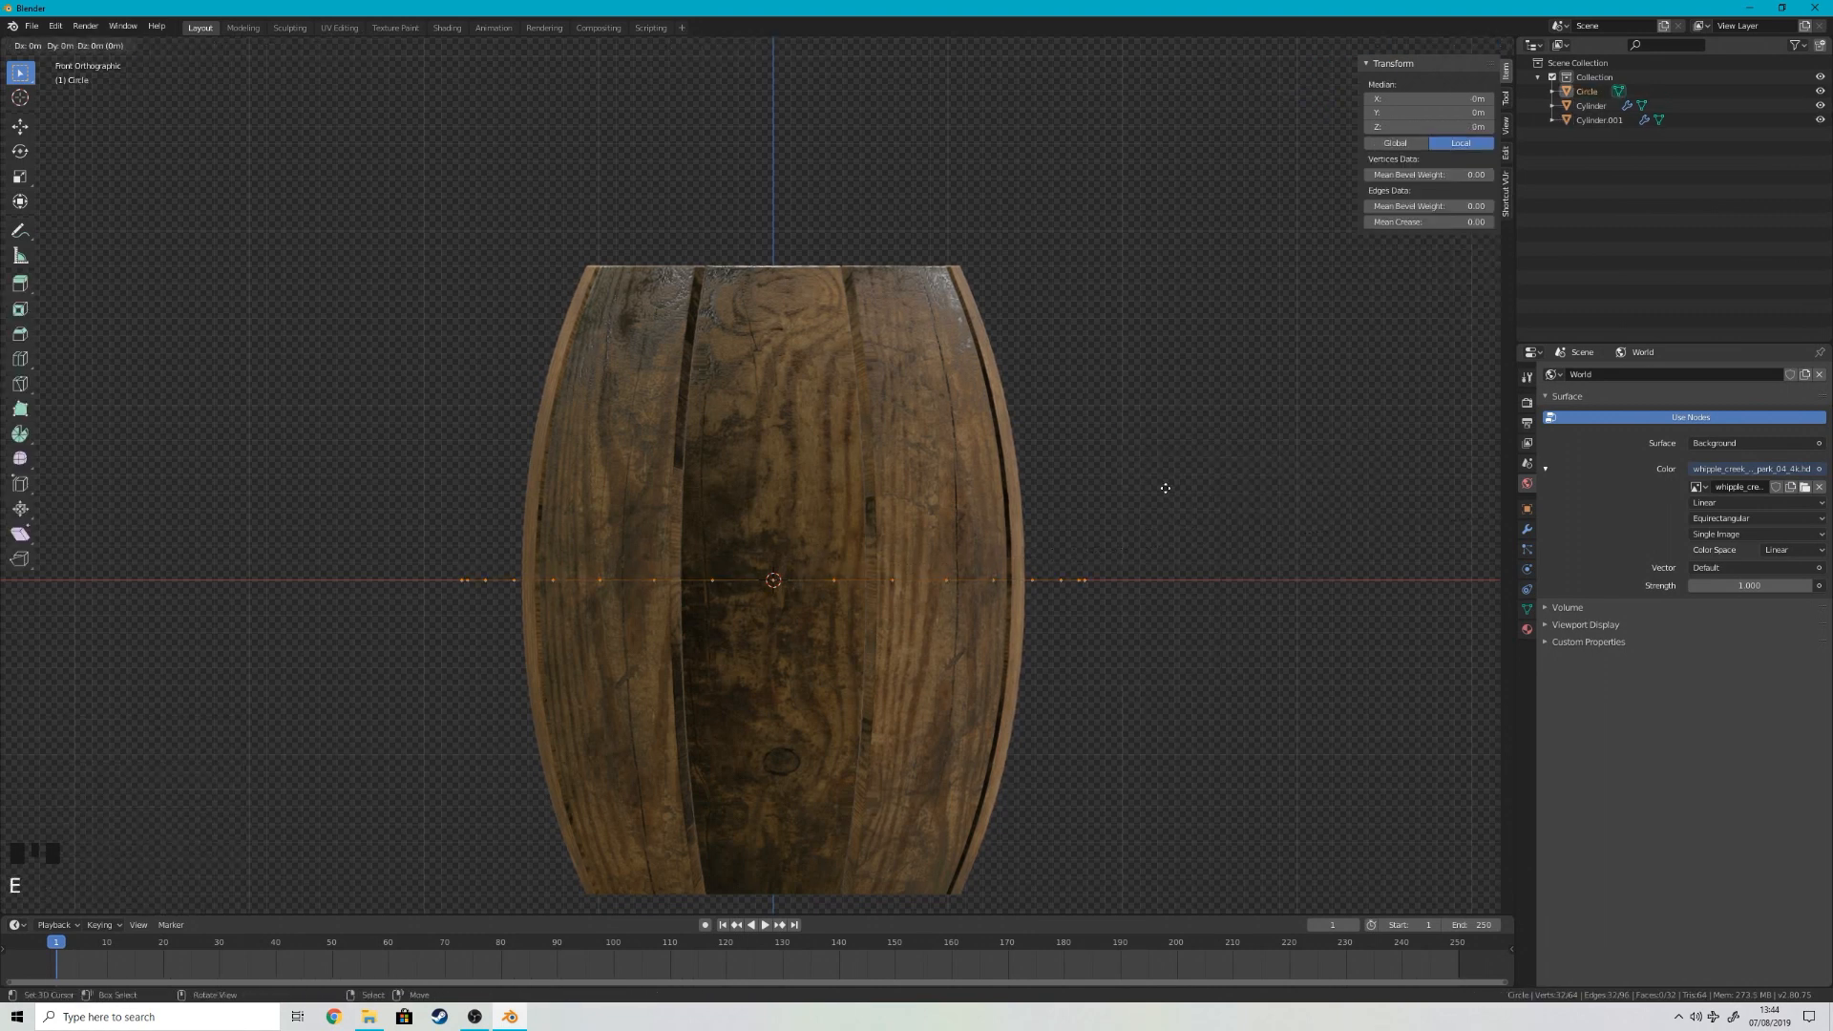
pyautogui.press('z')
pyautogui.click(1173, 509)
pyautogui.moveTo(1216, 418); pyautogui.dragTo(1158, 458, button='middle')
# Step: Extrude the band and scale the new geometry inward to 0.955 in X and Y to give the ring thickness
pyautogui.press('e')
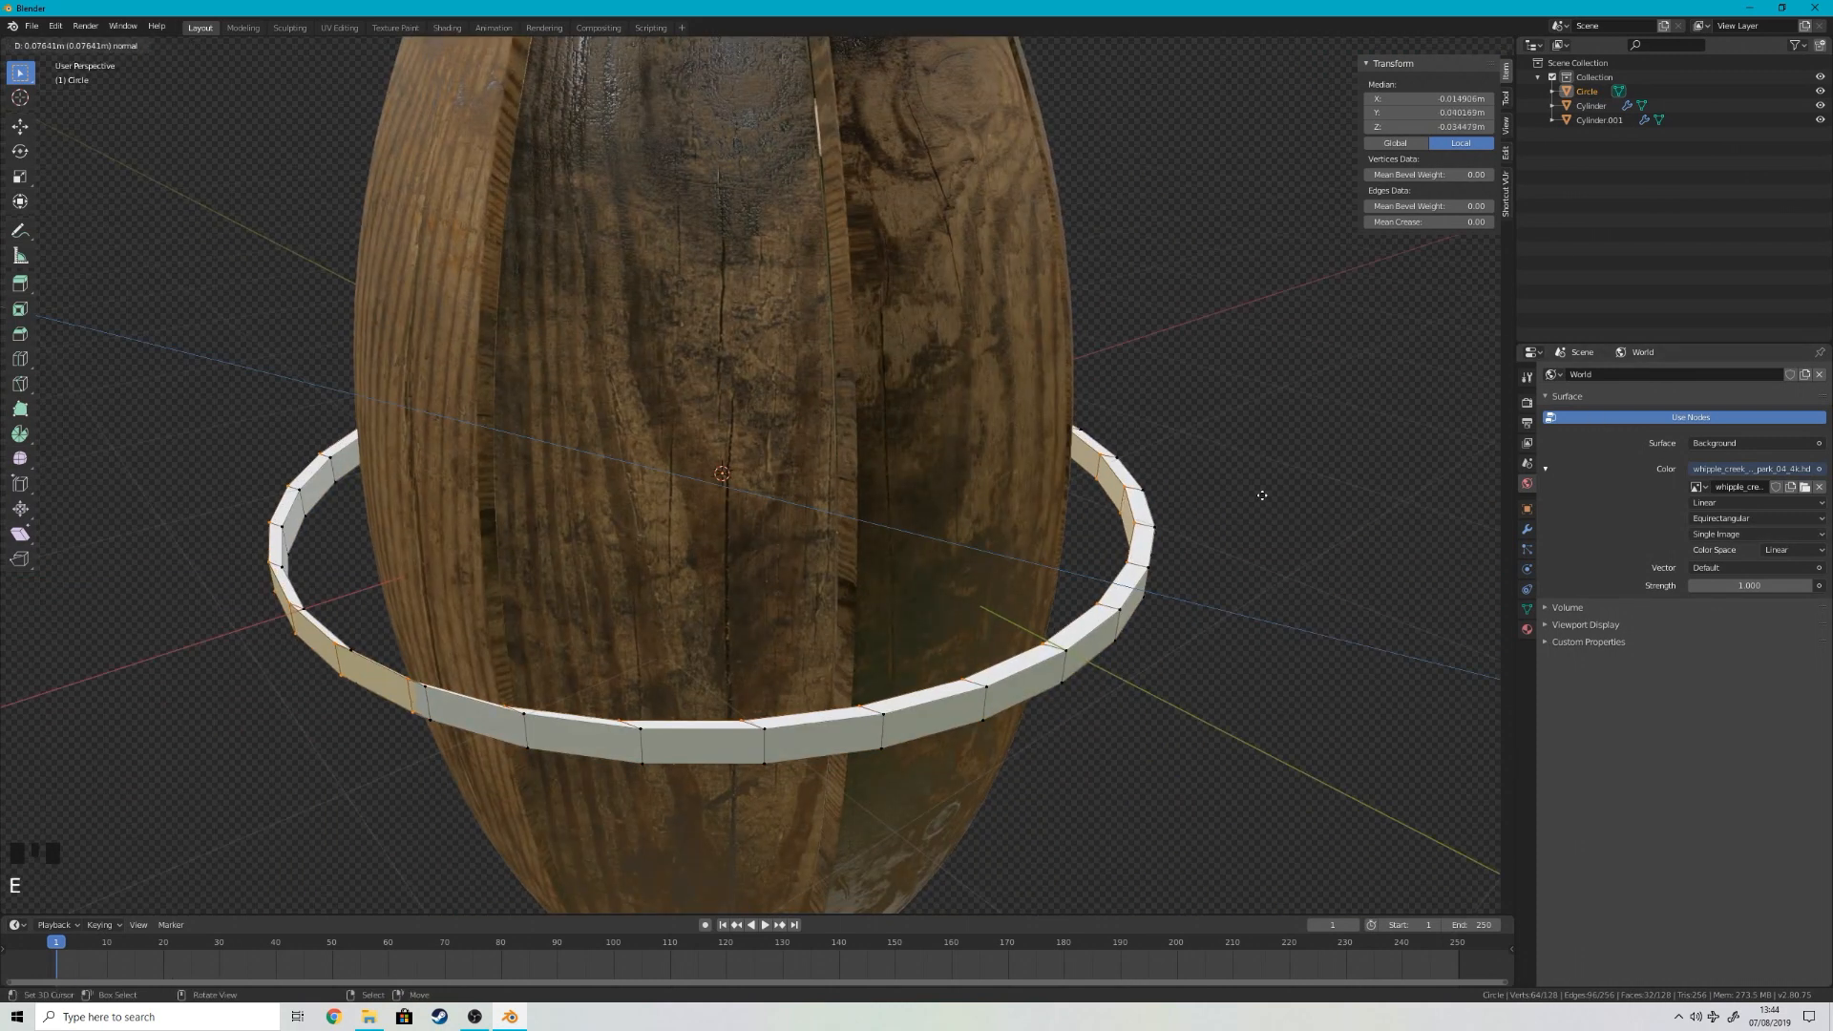
pyautogui.rightClick(1270, 498)
pyautogui.press('s')
pyautogui.hotkey('shift', 'z')
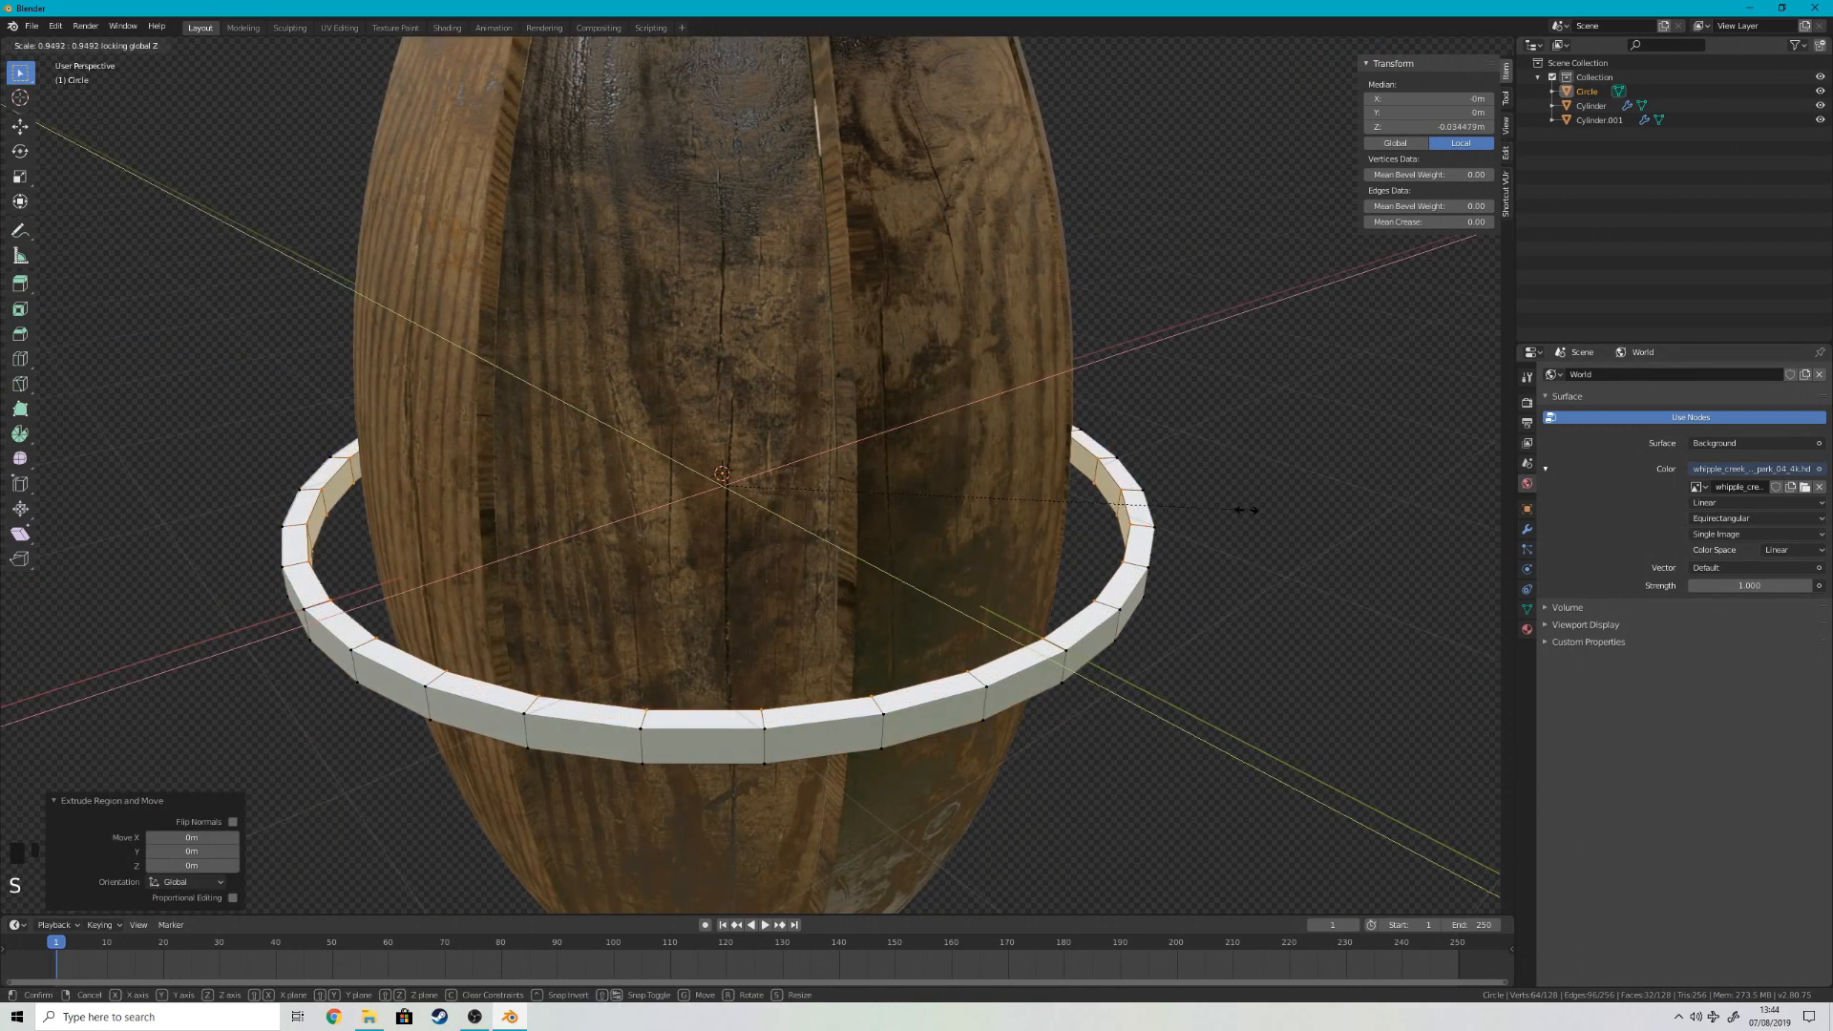
pyautogui.click(1251, 511)
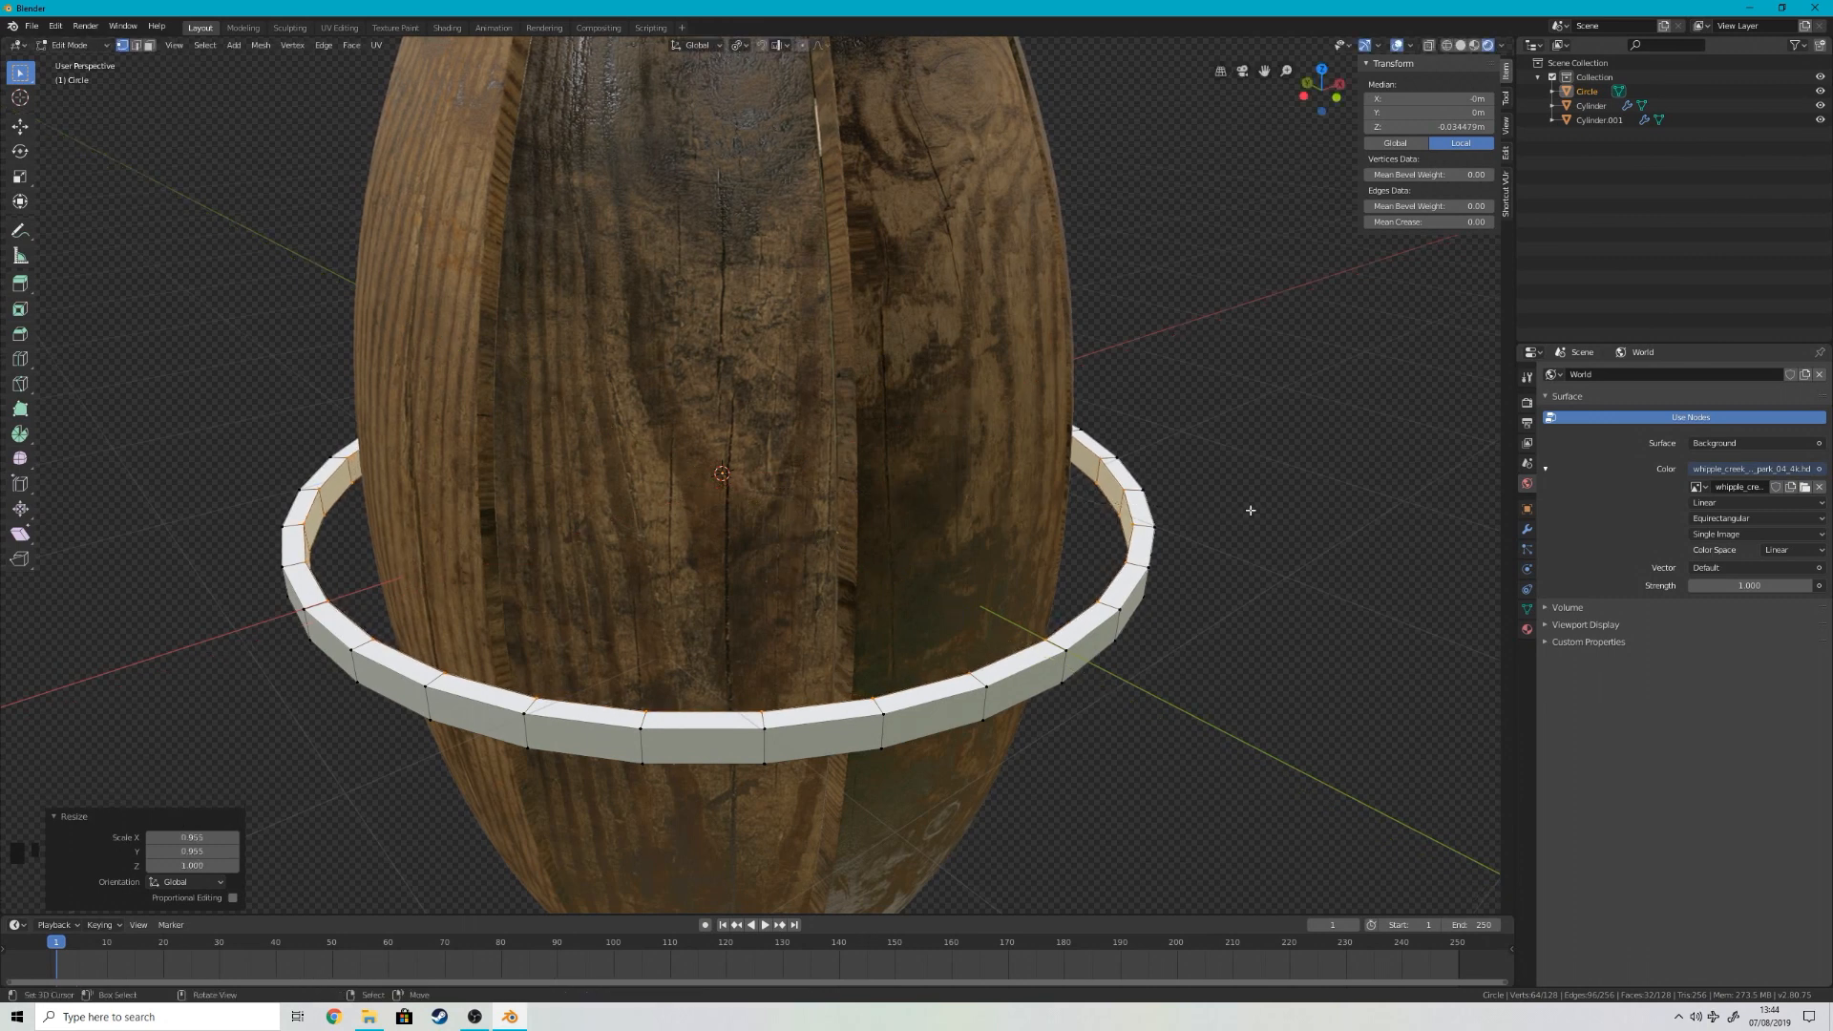
pyautogui.click(738, 45)
pyautogui.click(718, 47)
pyautogui.click(741, 46)
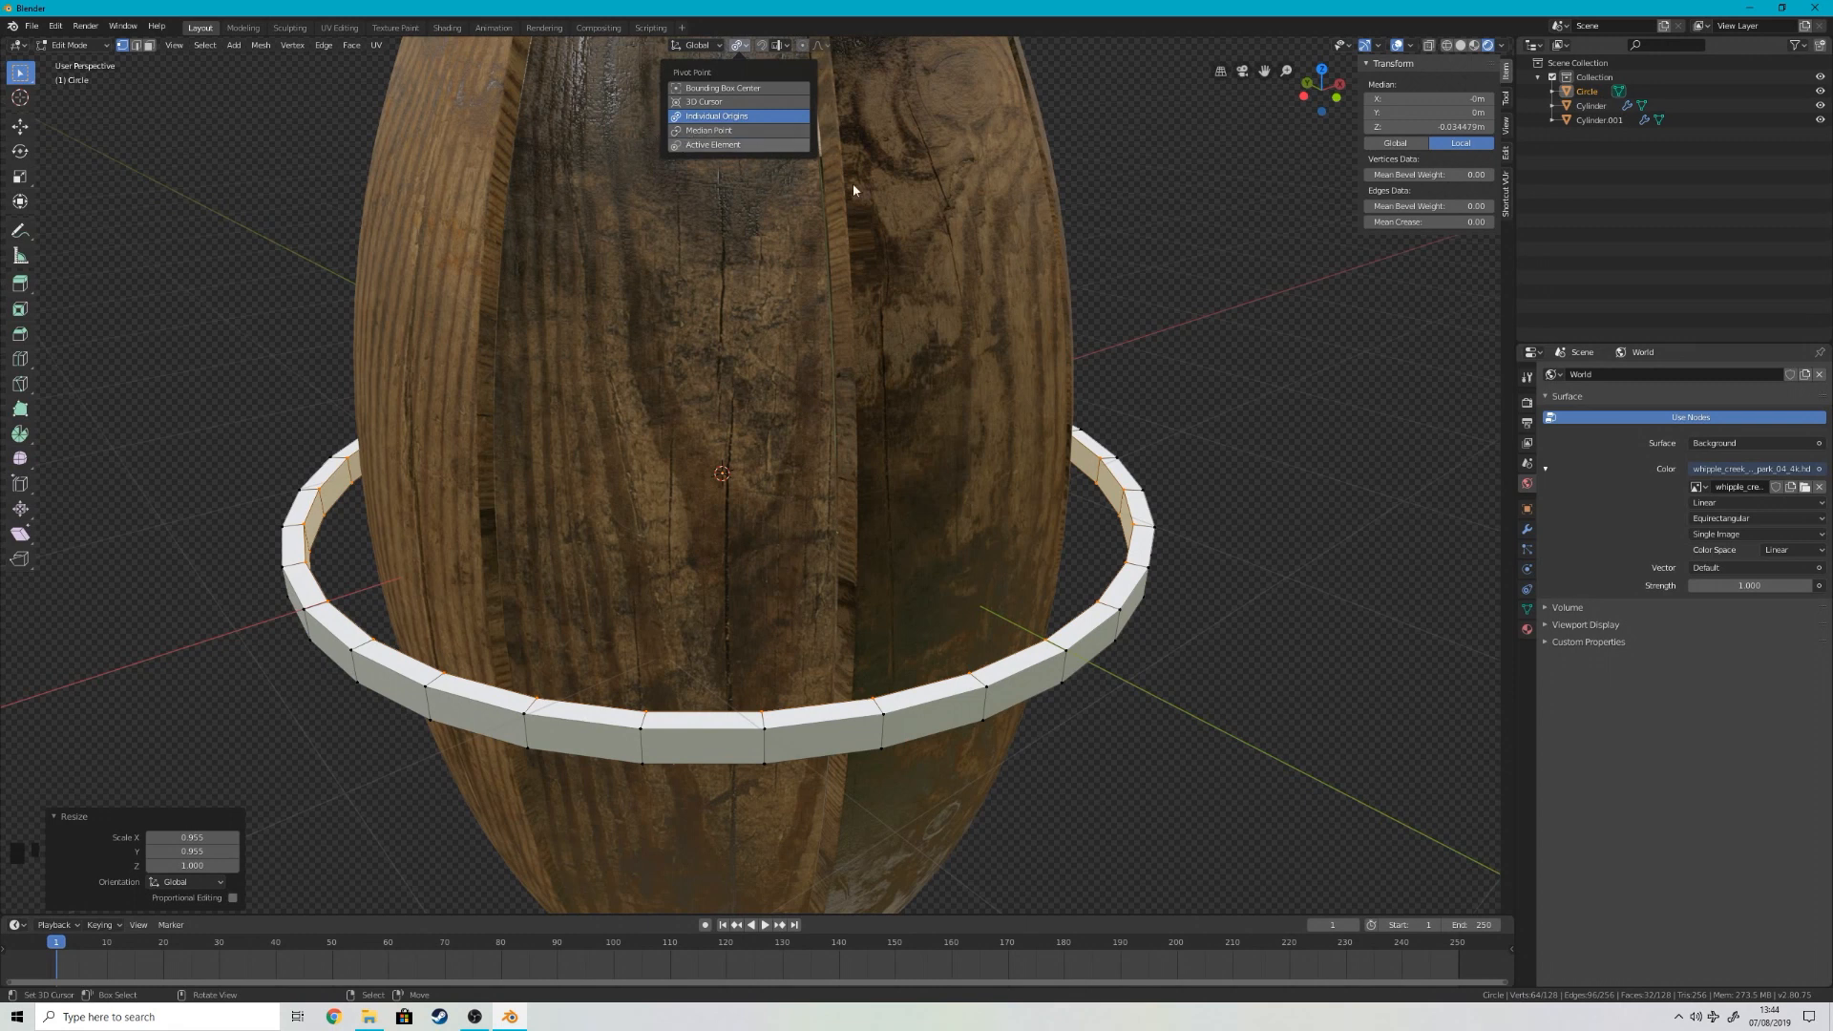
pyautogui.scroll(3, 1216, 663)
pyautogui.scroll(-1, 1231, 659)
pyautogui.press('Tab')
pyautogui.press('s')
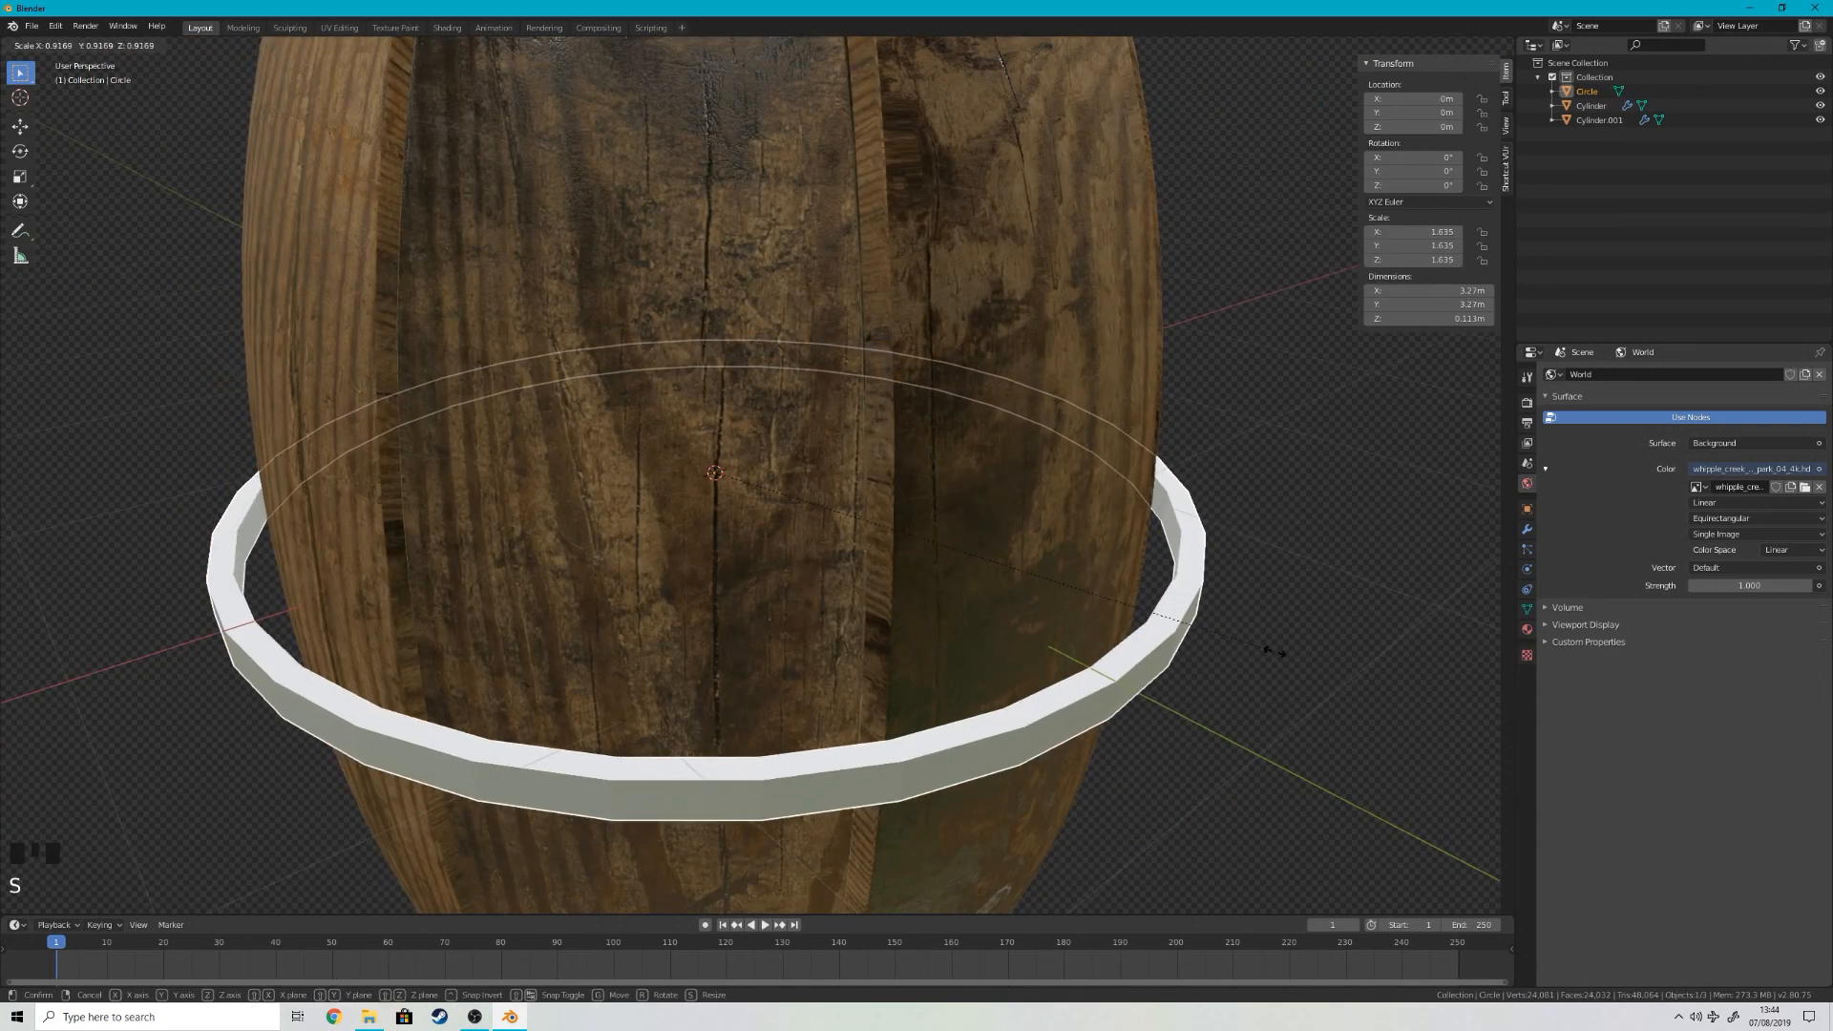
pyautogui.click(1247, 652)
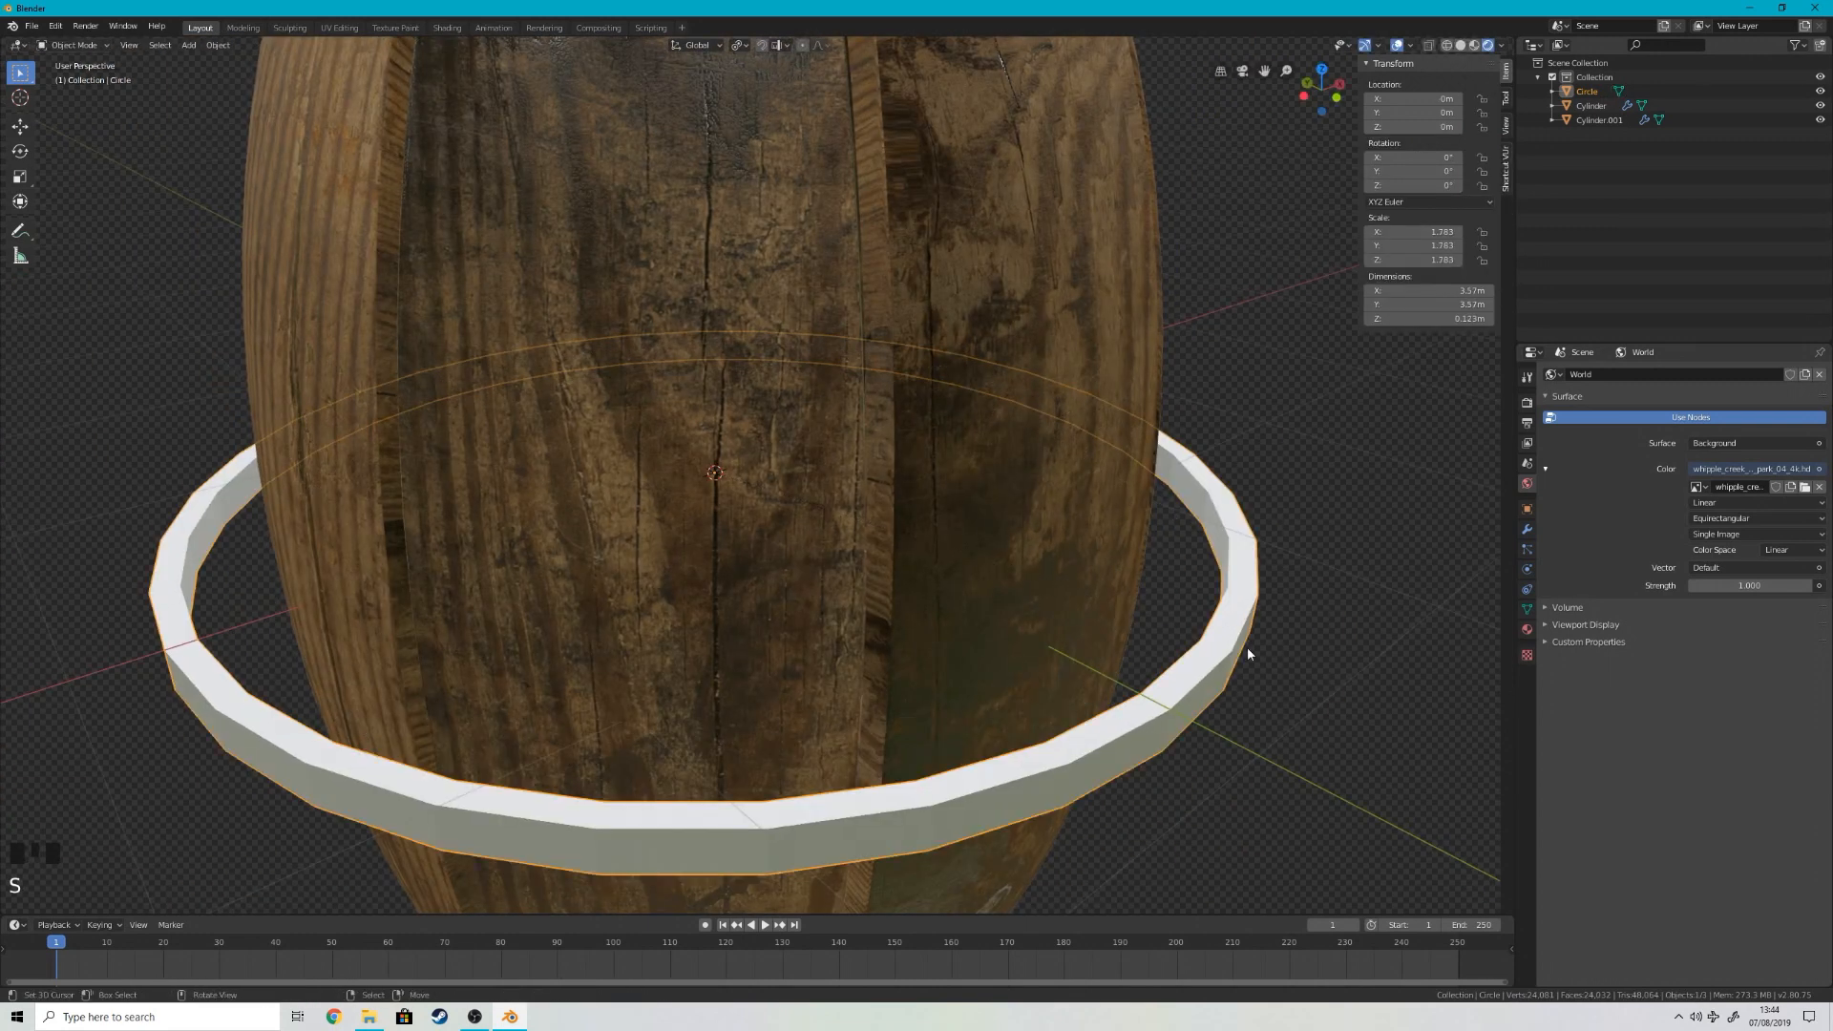
# Step: Add a Bevel modifier to the ring, limited by angle, with 0.002 m width, 3 segments and a 0.75 profile
pyautogui.click(1528, 529)
pyautogui.click(1561, 378)
pyautogui.click(1541, 428)
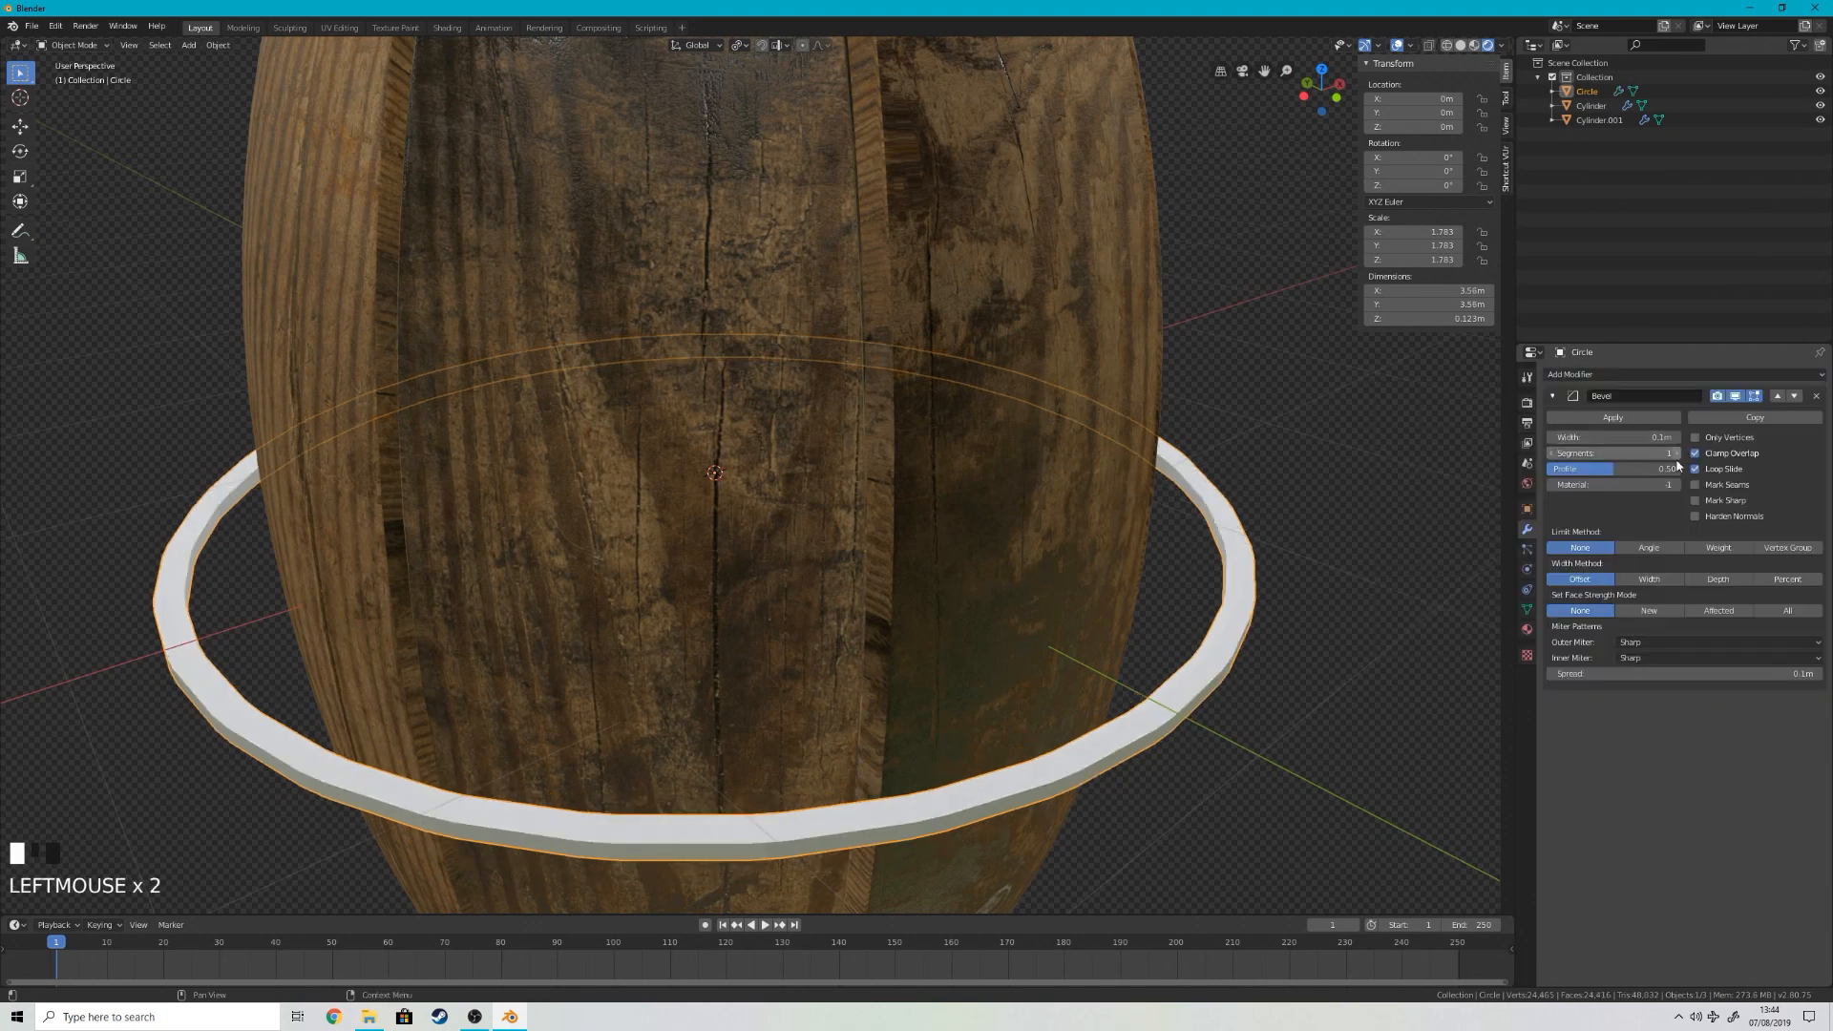
pyautogui.click(1651, 547)
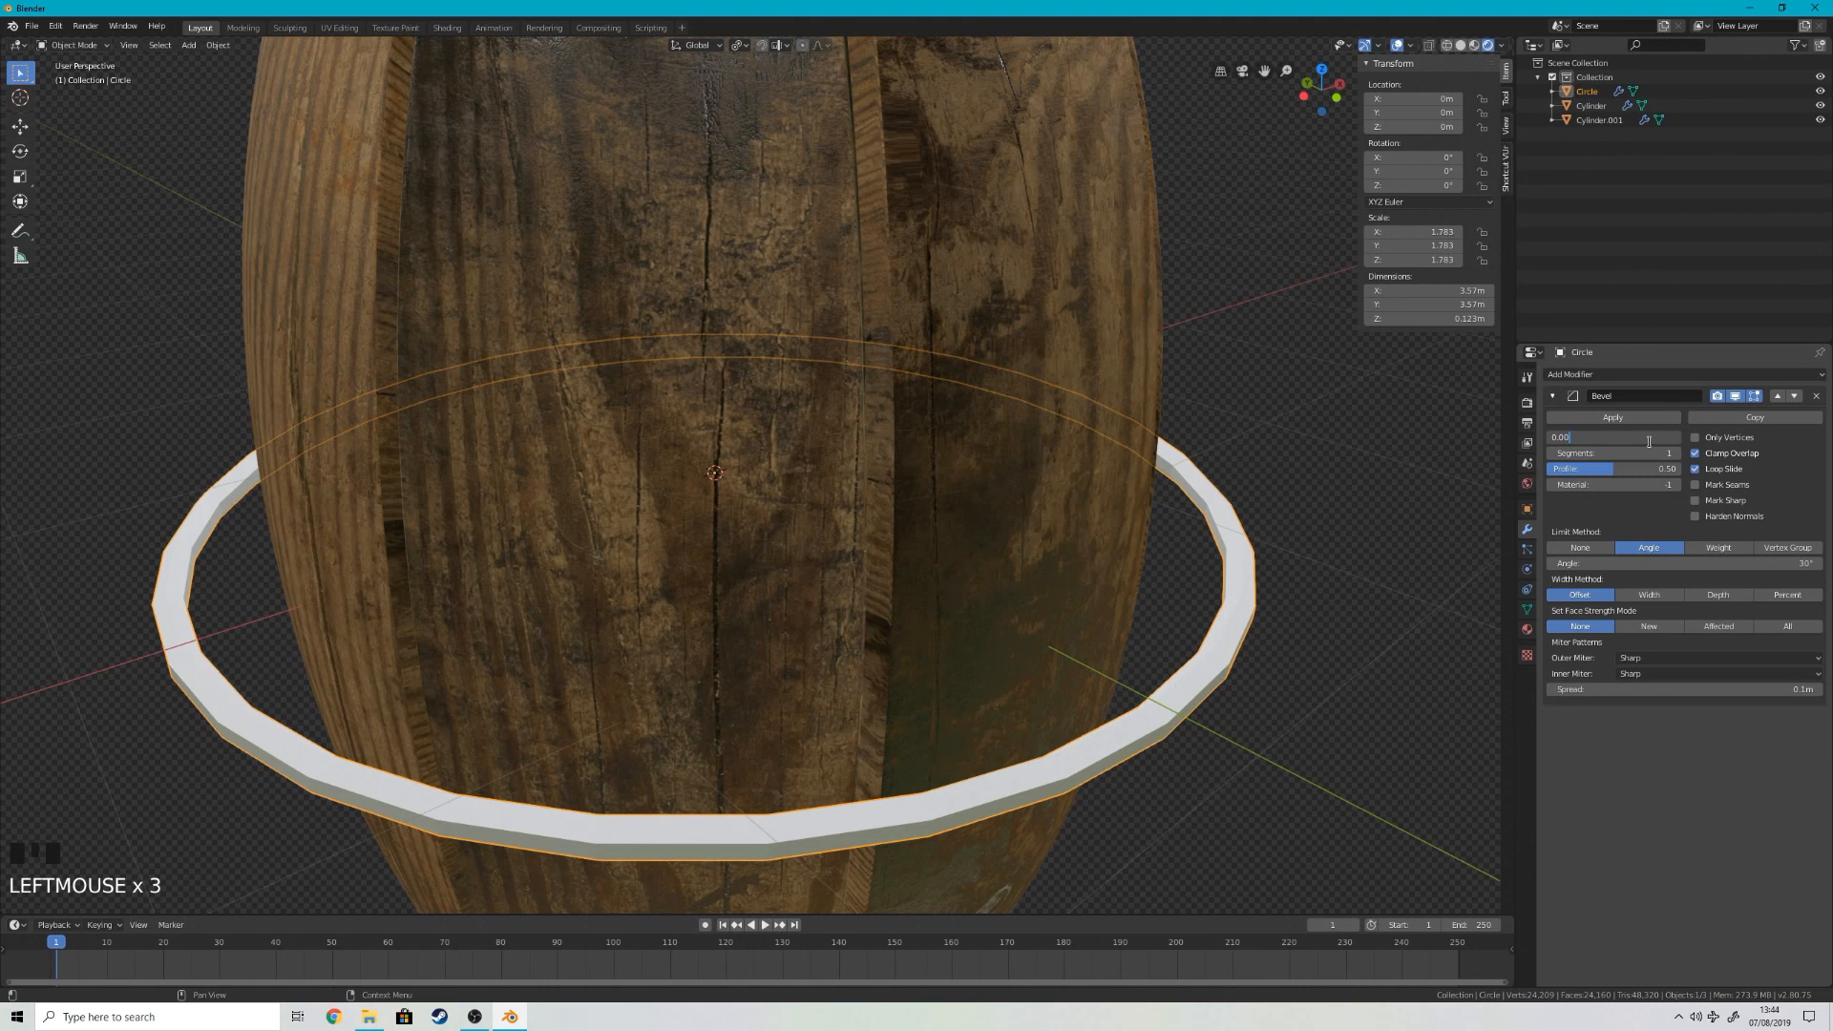
pyautogui.press('Return')
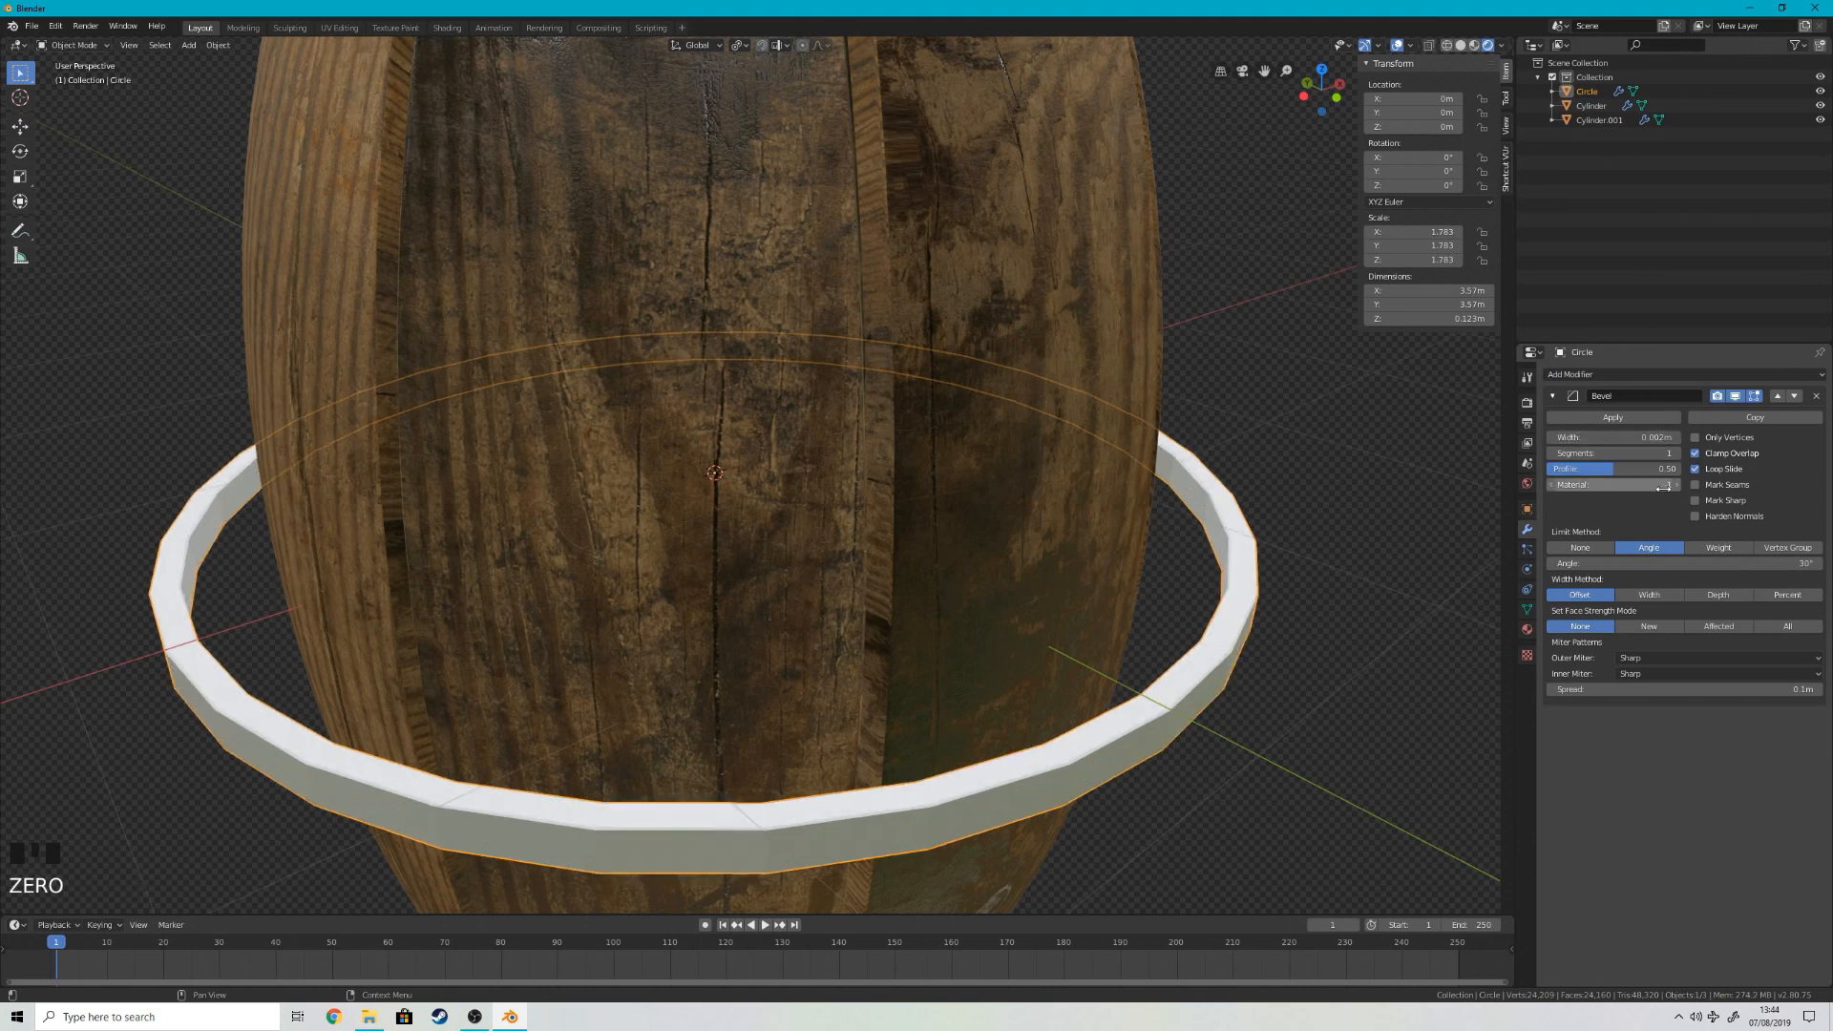
pyautogui.click(1646, 468)
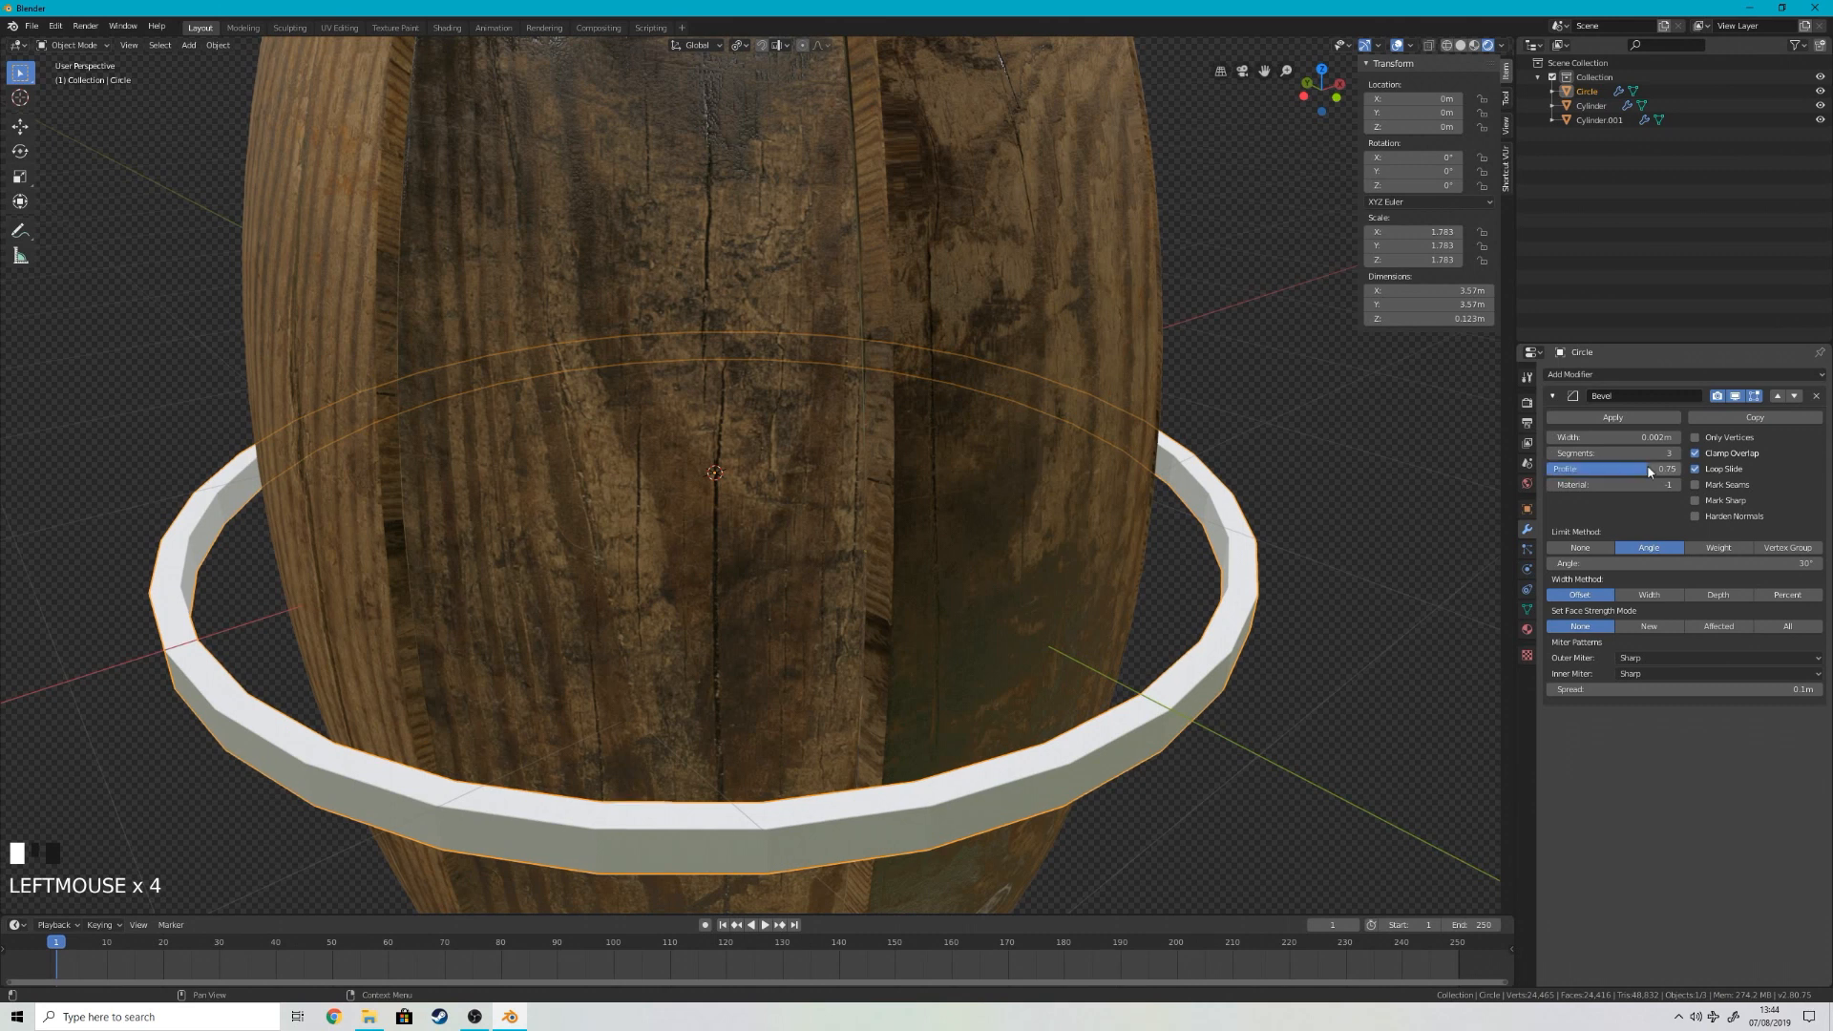
pyautogui.click(1554, 397)
pyautogui.click(1555, 399)
pyautogui.click(1553, 397)
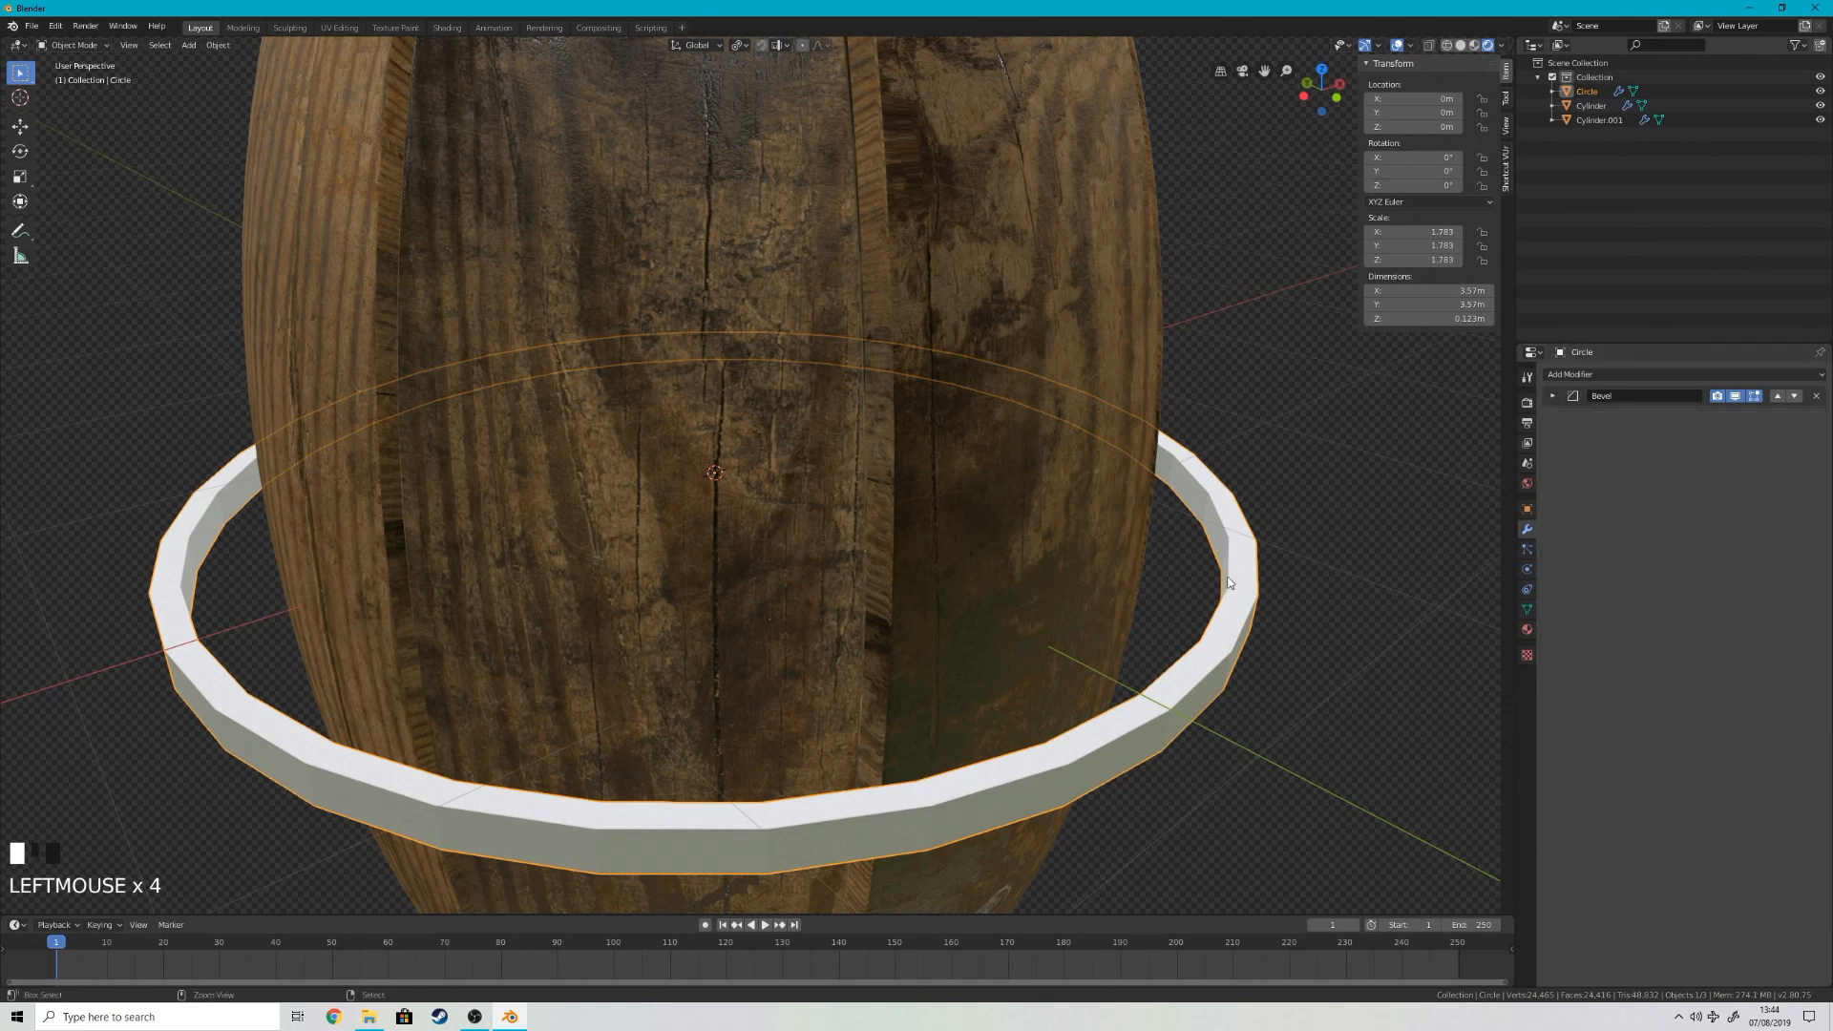
# Step: Add a level 2 Subdivision modifier to the ring and scale the ring down to fit around the barrel's middle
pyautogui.hotkey('ctrl', '2')
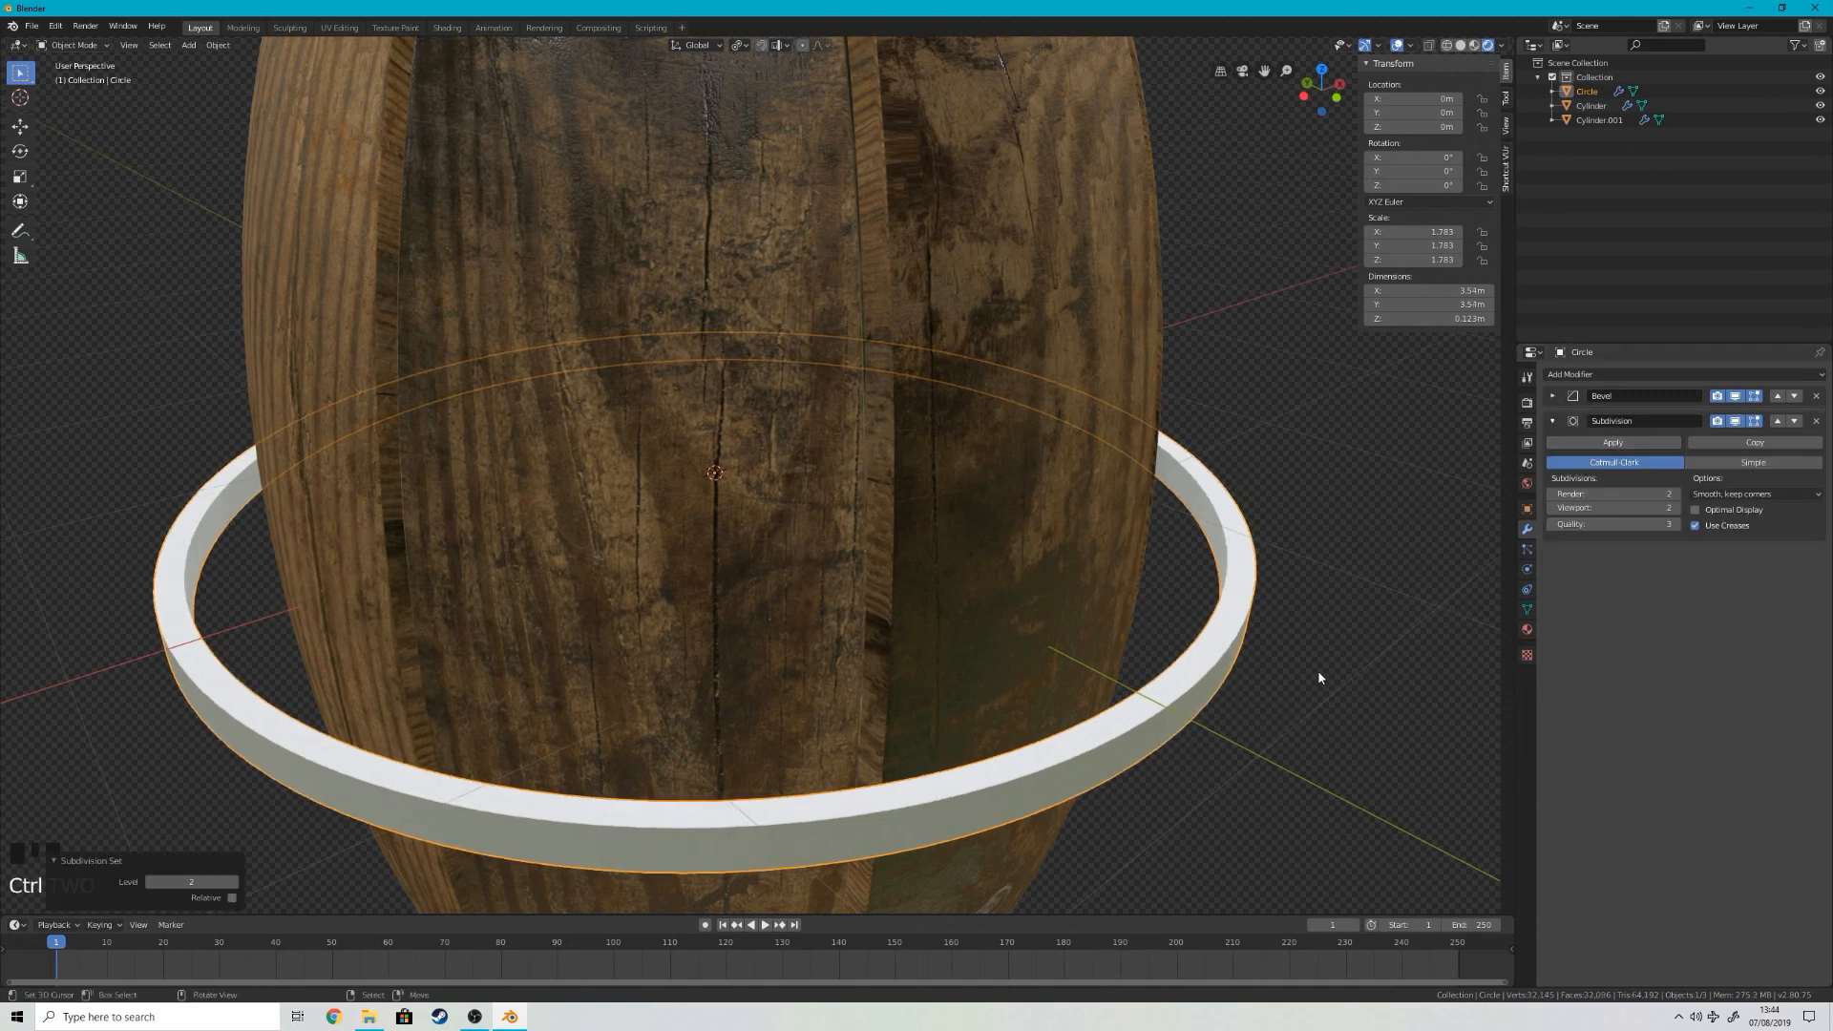
pyautogui.press('s')
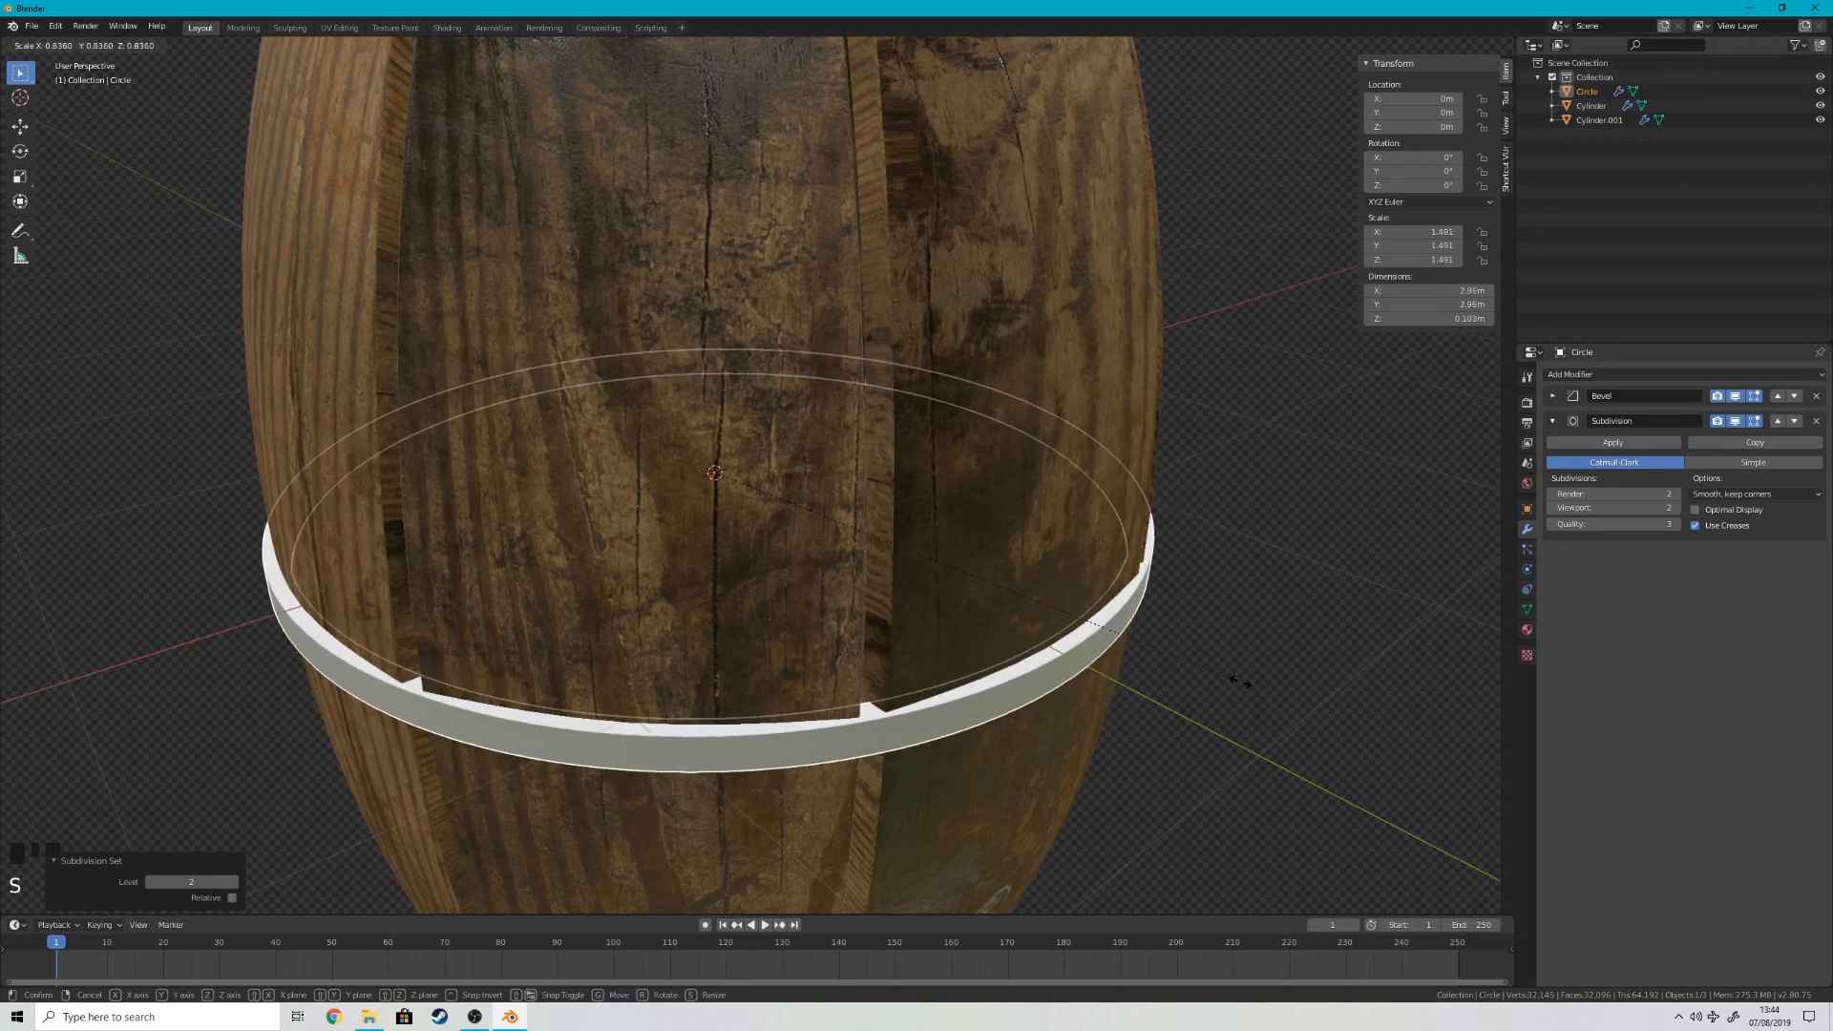
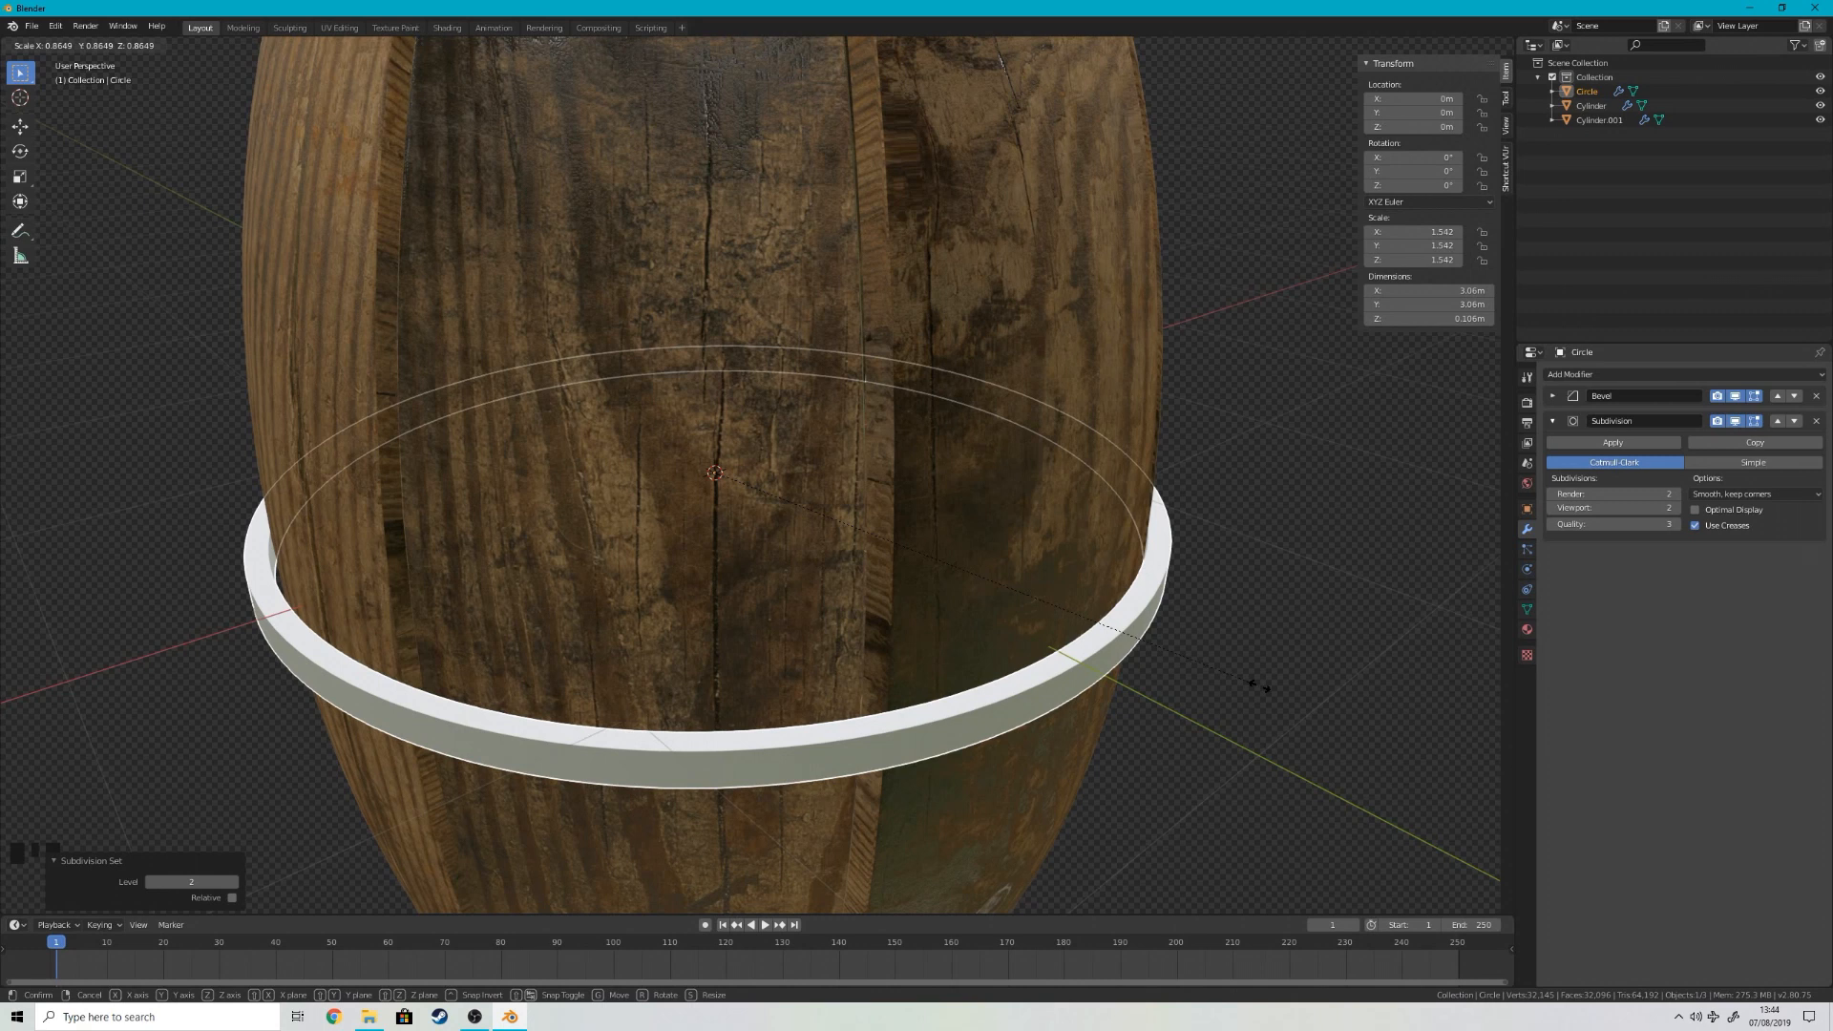
# Step: Scale the ring down by a factor of about 0.862 to fit around the barrel's middle
pyautogui.click(1258, 689)
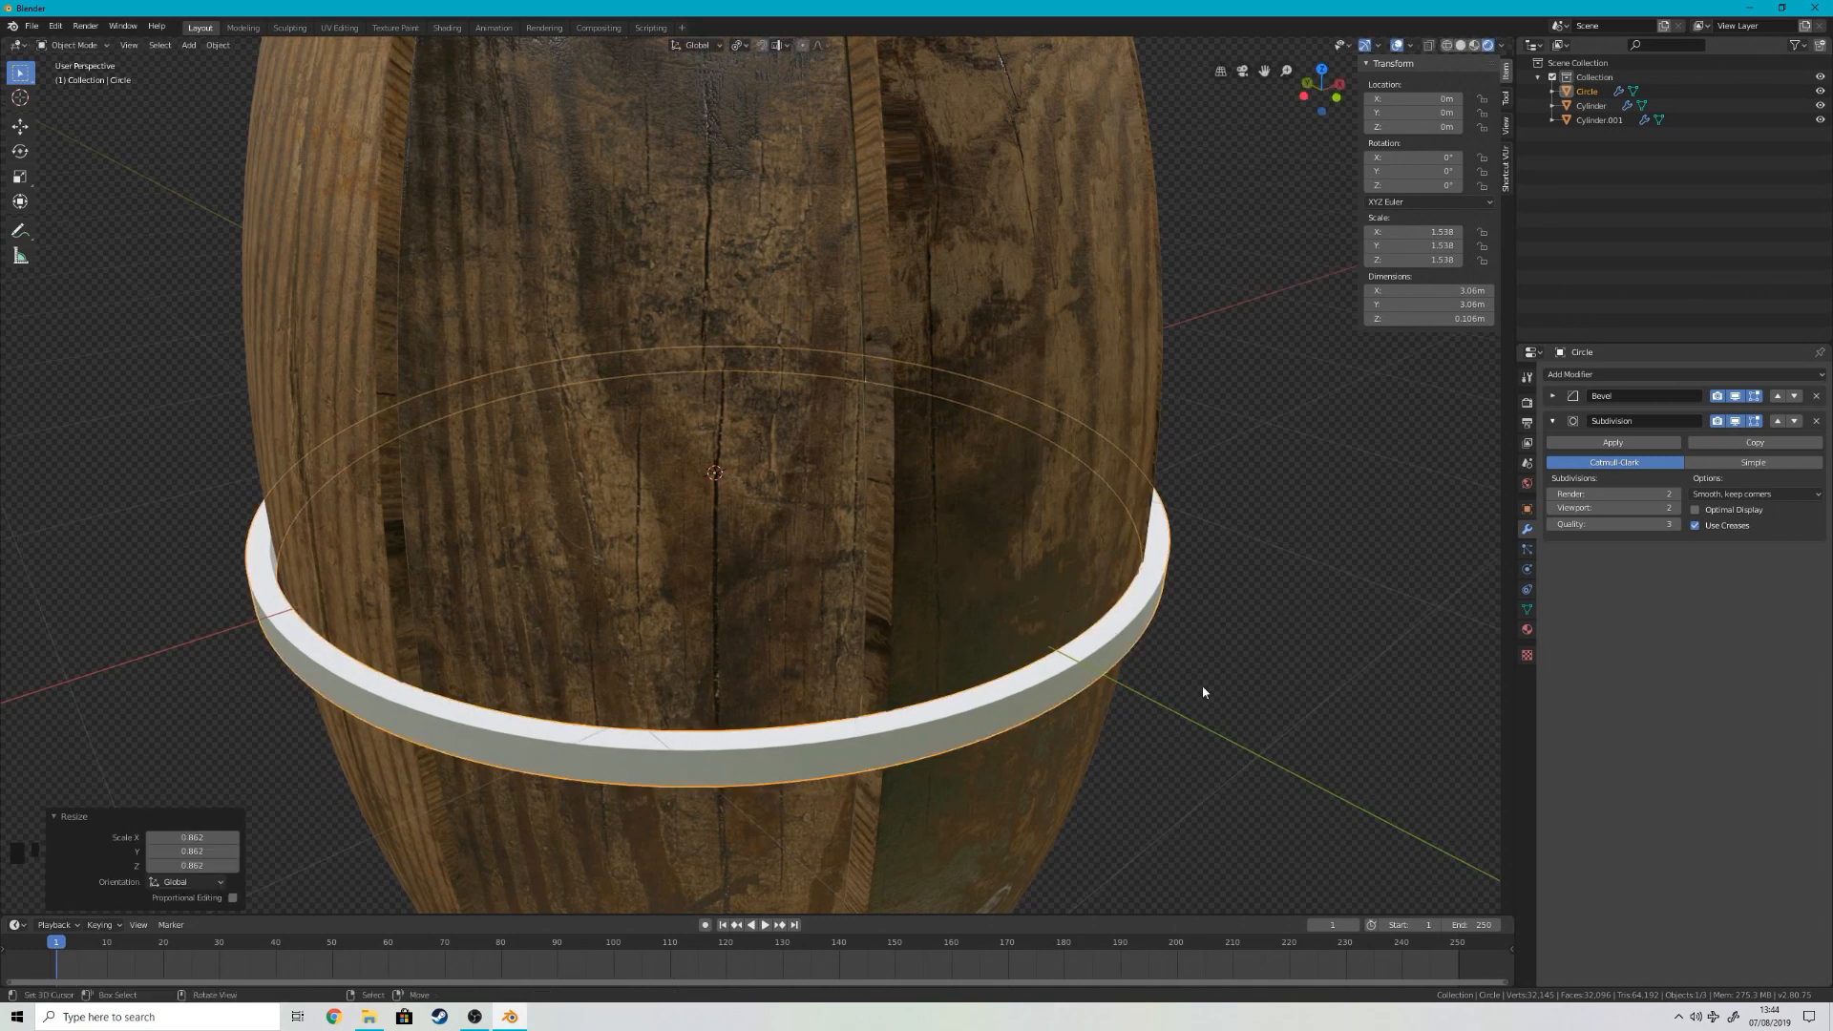
pyautogui.press('s')
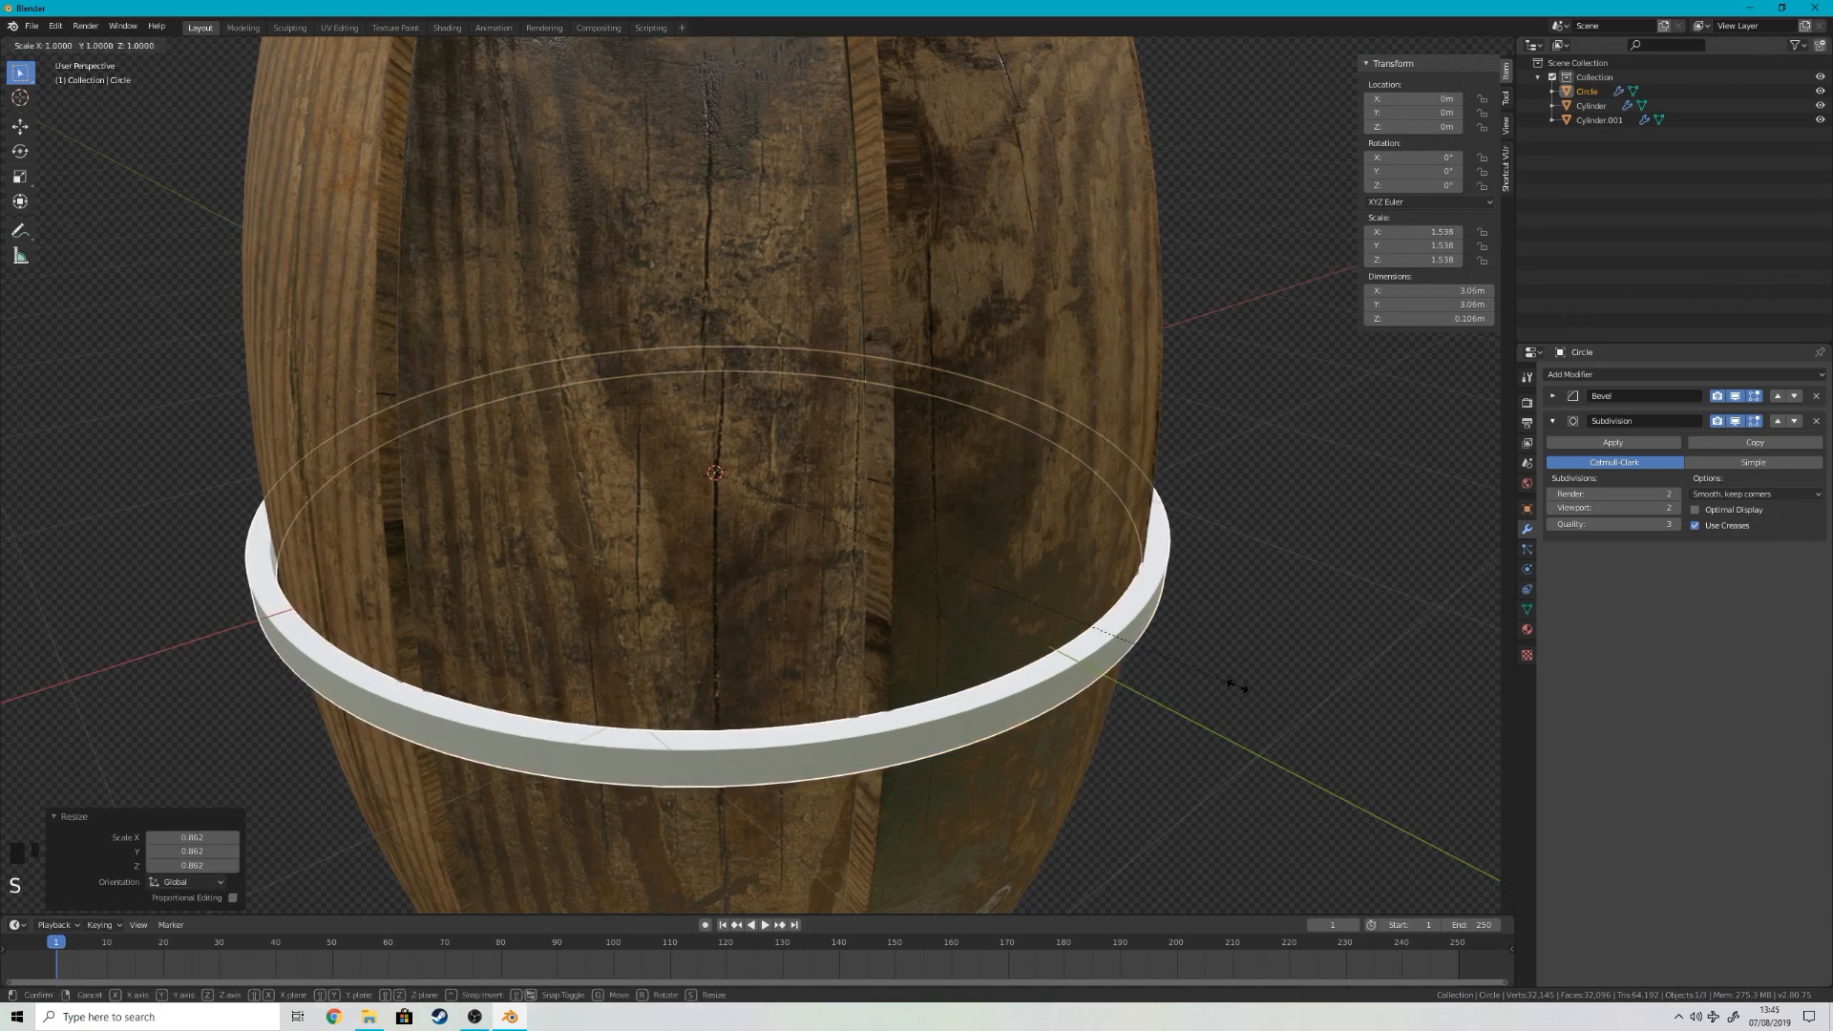
pyautogui.rightClick(1238, 669)
# Step: Rescale all of the ring's geometry in Edit Mode to adjust its fit around the staves
pyautogui.moveTo(1237, 664); pyautogui.dragTo(1192, 677, button='middle')
pyautogui.scroll(5, 1079, 674)
pyautogui.press('Tab')
pyautogui.press('a')
pyautogui.press('s')
pyautogui.press('s')
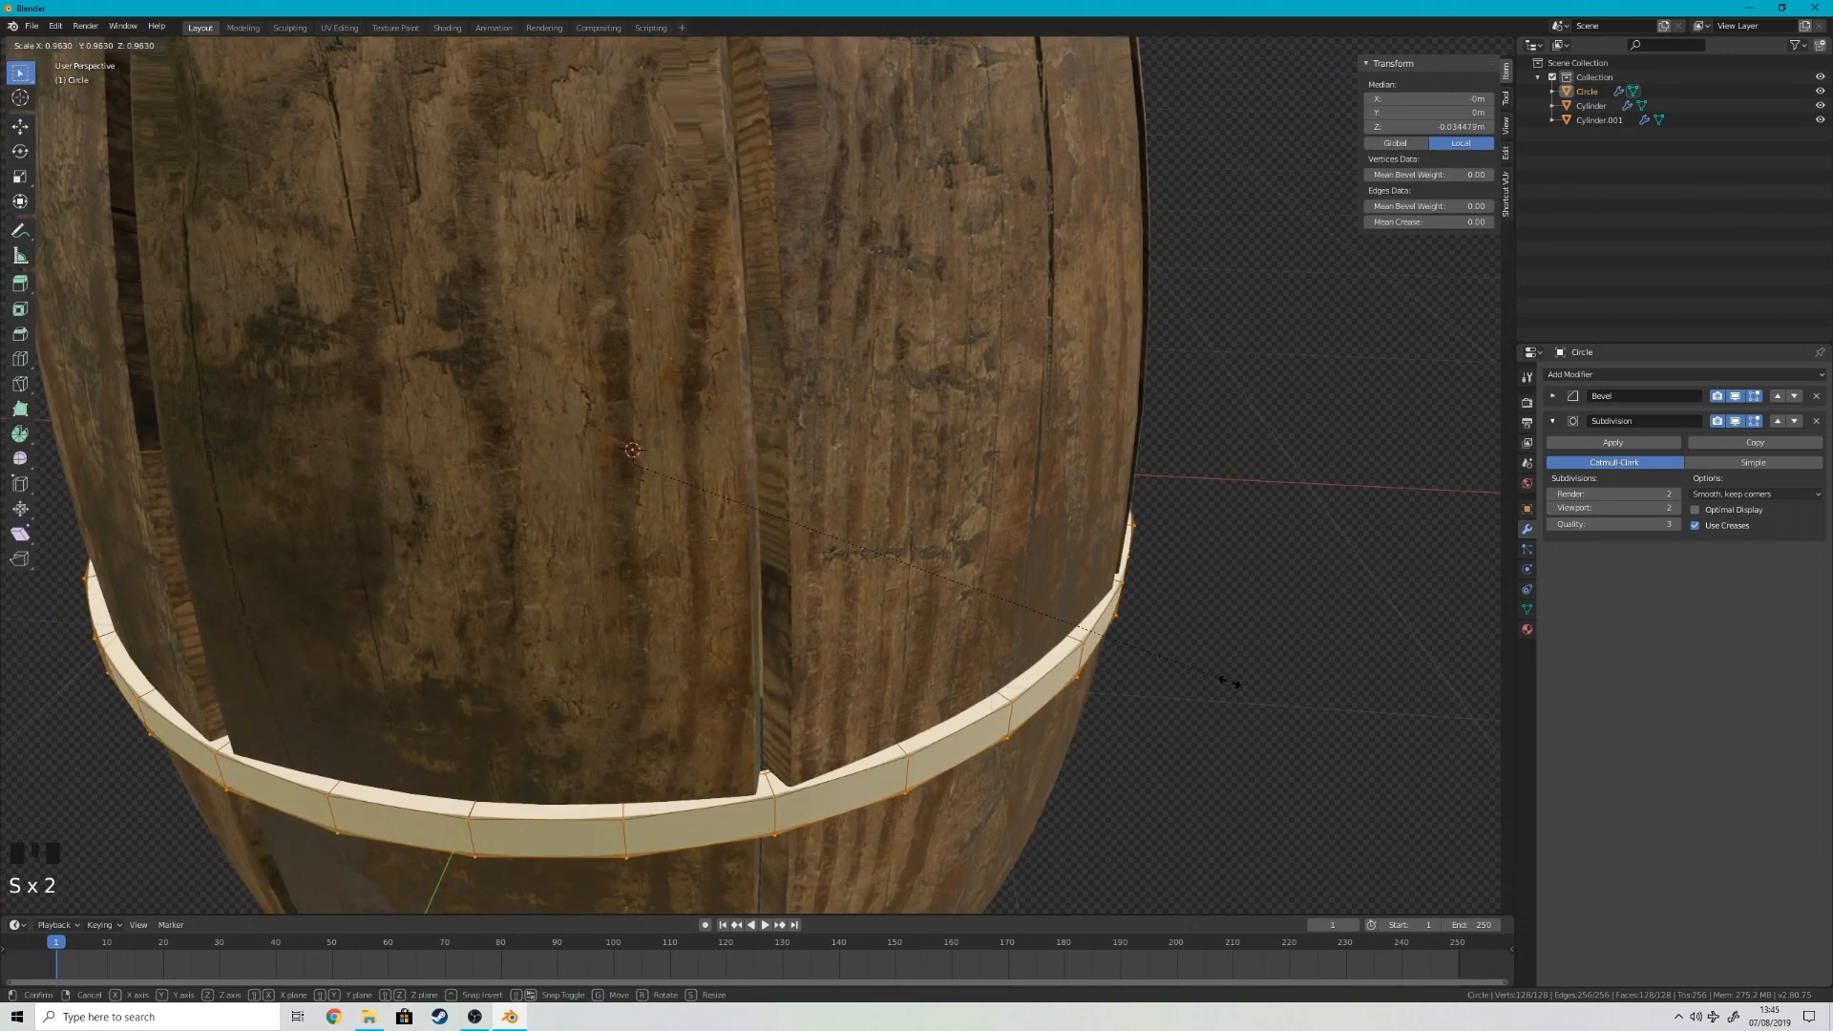
pyautogui.click(1230, 681)
pyautogui.scroll(-6, 1141, 610)
pyautogui.press('Tab')
# Step: Hide the barrel staves to expose the ring
pyautogui.click(823, 442)
pyautogui.scroll(3, 881, 468)
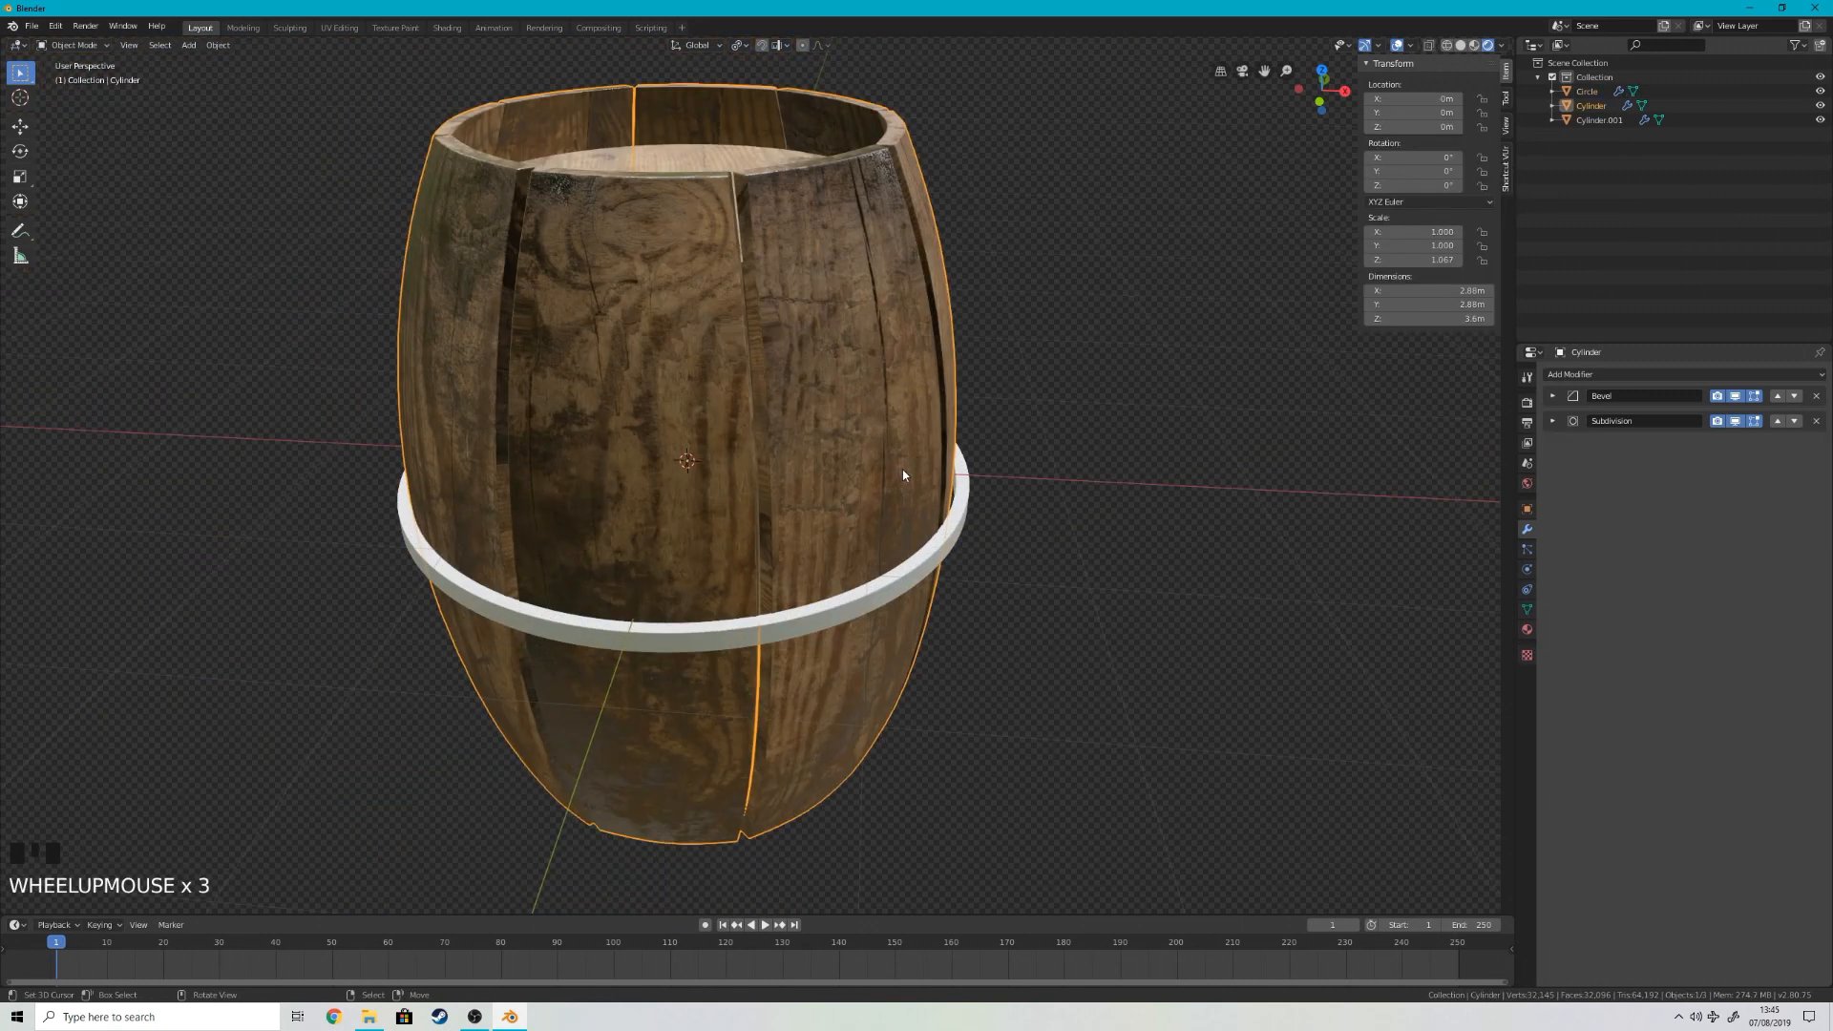
pyautogui.press('h')
pyautogui.scroll(2, 1012, 435)
# Step: Turn off the Bevel and Subdivision display in the ring's viewport and try to scale its inner face loop
pyautogui.rightClick(1023, 422)
pyautogui.press('Tab')
pyautogui.press('3')
pyautogui.rightClick(1001, 412)
pyautogui.keyDown('alt'); pyautogui.keyDown('shift'); pyautogui.rightClick(997, 412); pyautogui.keyUp('shift'); pyautogui.keyUp('alt')
pyautogui.keyDown('alt'); pyautogui.keyDown('shift'); pyautogui.rightClick(998, 412); pyautogui.keyUp('shift'); pyautogui.keyUp('alt')
pyautogui.keyDown('alt'); pyautogui.keyDown('shift'); pyautogui.rightClick(1111, 435); pyautogui.keyUp('shift'); pyautogui.keyUp('alt')
pyautogui.click(1736, 398)
pyautogui.click(1717, 421)
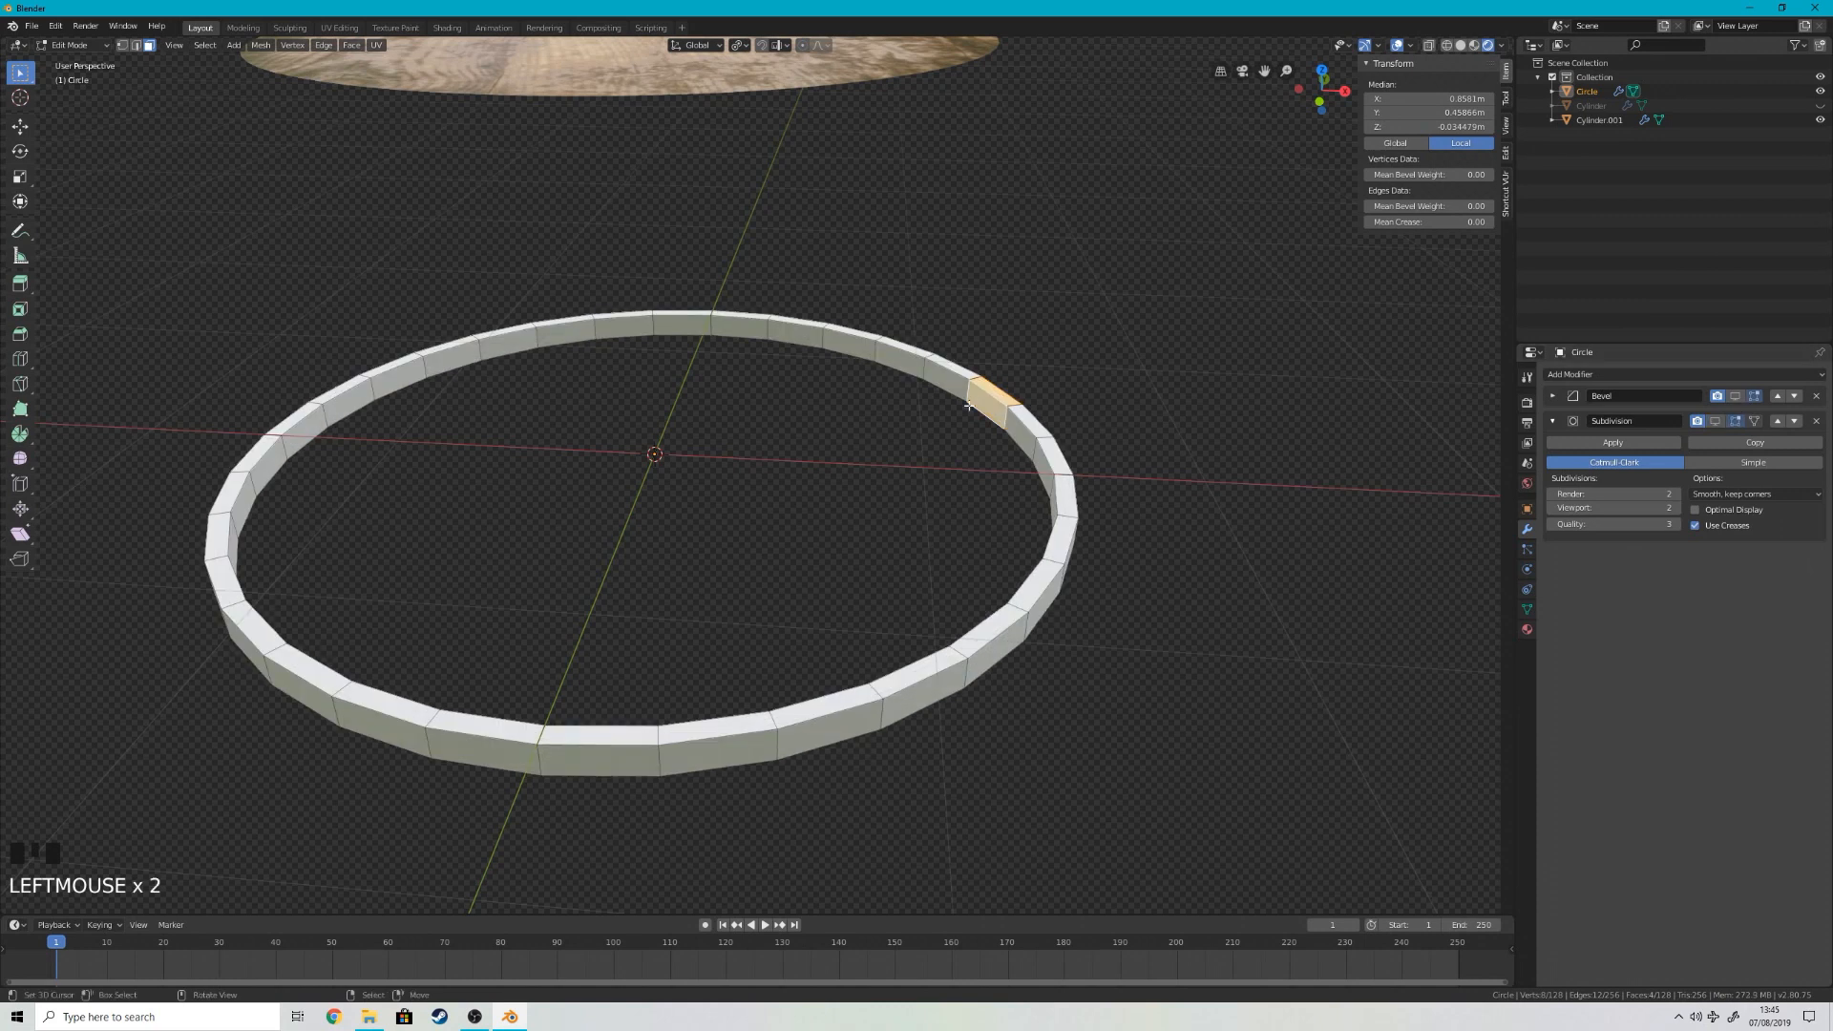
pyautogui.keyDown('alt'); pyautogui.keyDown('shift'); pyautogui.rightClick(1007, 416); pyautogui.keyUp('shift'); pyautogui.keyUp('alt')
pyautogui.keyDown('alt'); pyautogui.keyDown('shift'); pyautogui.rightClick(1010, 421); pyautogui.keyUp('shift'); pyautogui.keyUp('alt')
pyautogui.press('s')
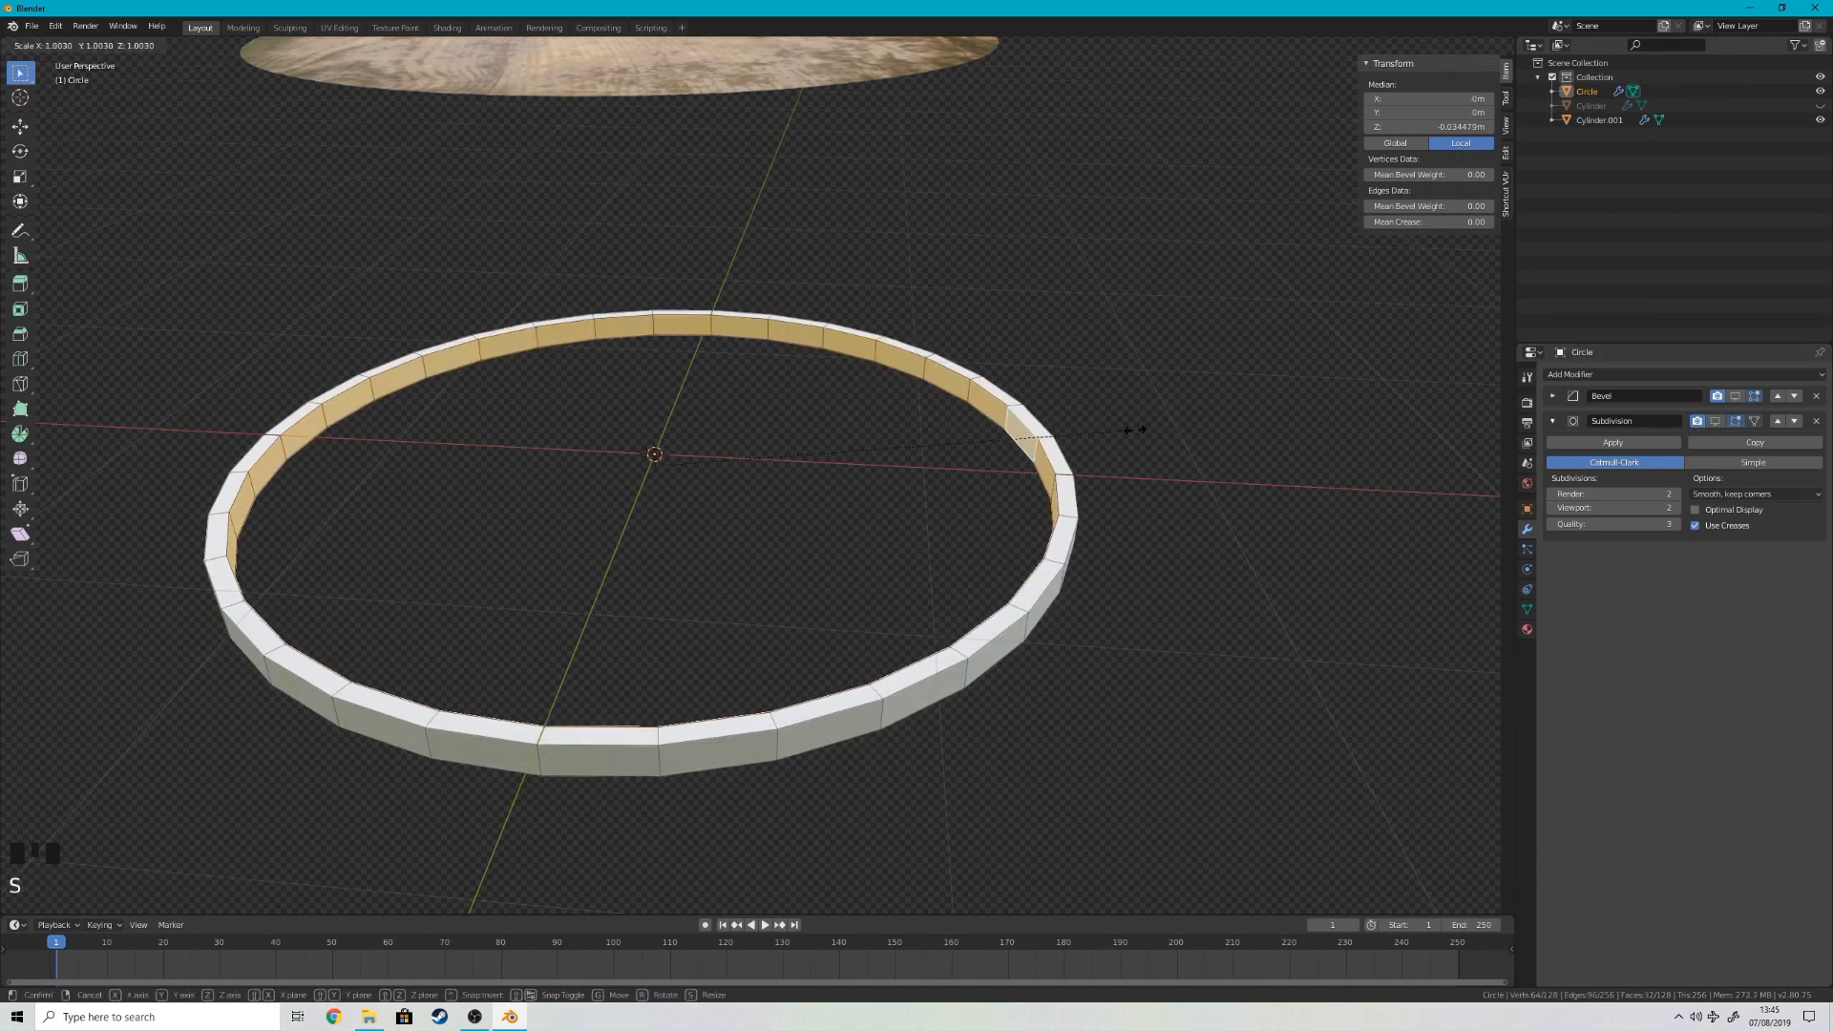
pyautogui.rightClick(1138, 433)
# Step: Unhide the barrel staves and turn the ring's Bevel and Subdivision viewport display back on
pyautogui.press('Tab')
pyautogui.hotkey('alt', 'h')
pyautogui.rightClick(1174, 431)
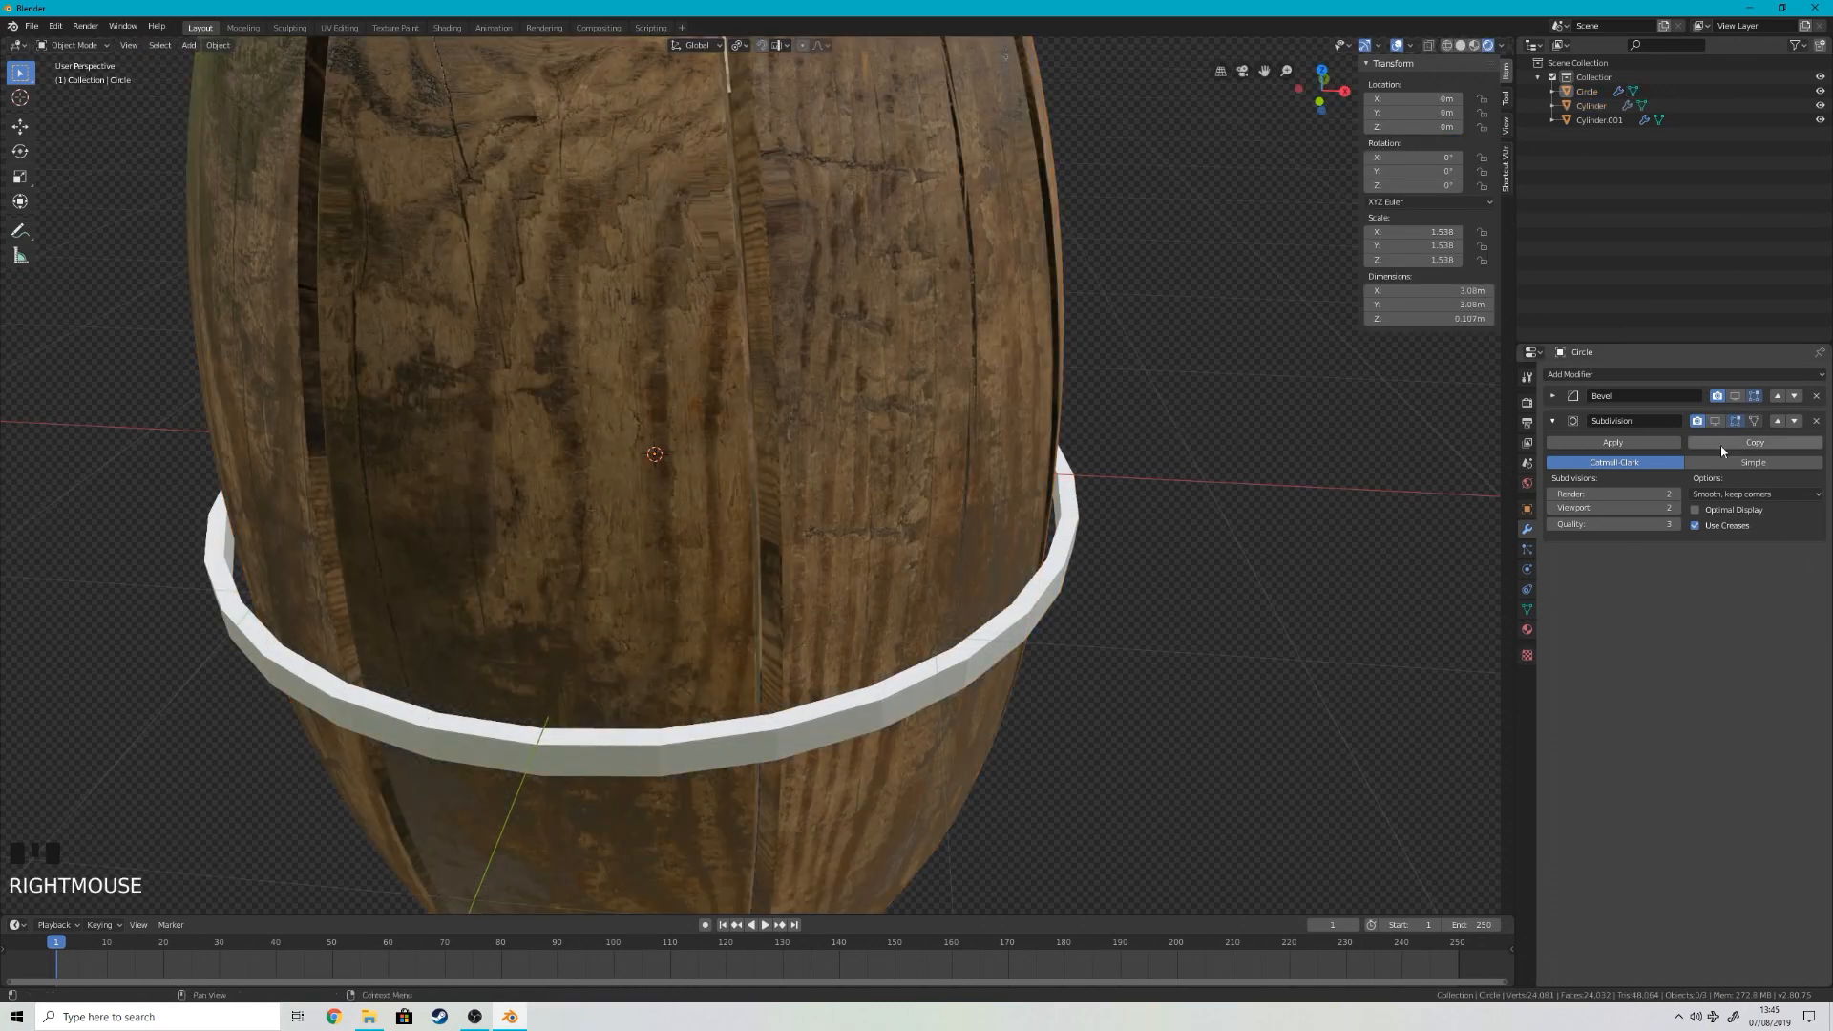
pyautogui.click(1732, 425)
# Step: Scale the ring down to a scale of about 1.527 so it hugs the barrel's middle
pyautogui.scroll(3, 1121, 592)
pyautogui.moveTo(1141, 611); pyautogui.dragTo(1203, 626, button='middle')
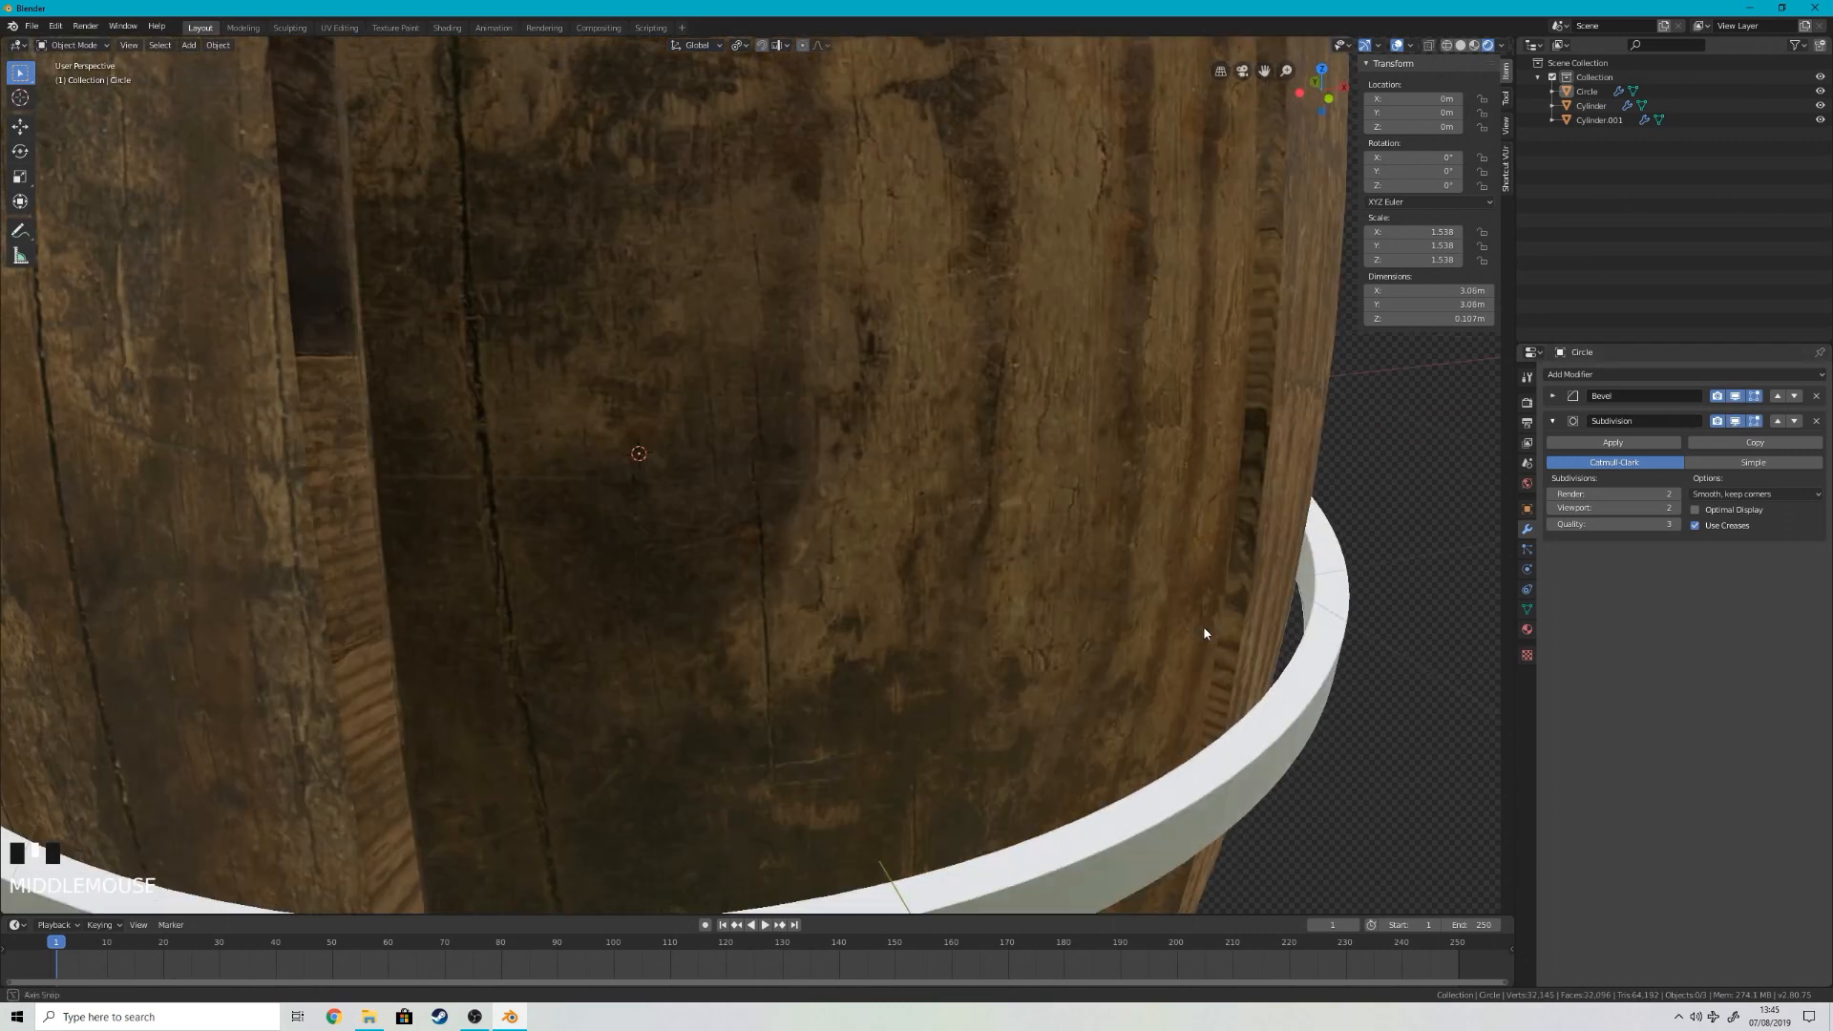
pyautogui.keyDown('shift'); pyautogui.moveTo(1336, 829); pyautogui.dragTo(1286, 736, button='middle'); pyautogui.keyUp('shift')
pyautogui.rightClick(1255, 668)
pyautogui.press('s')
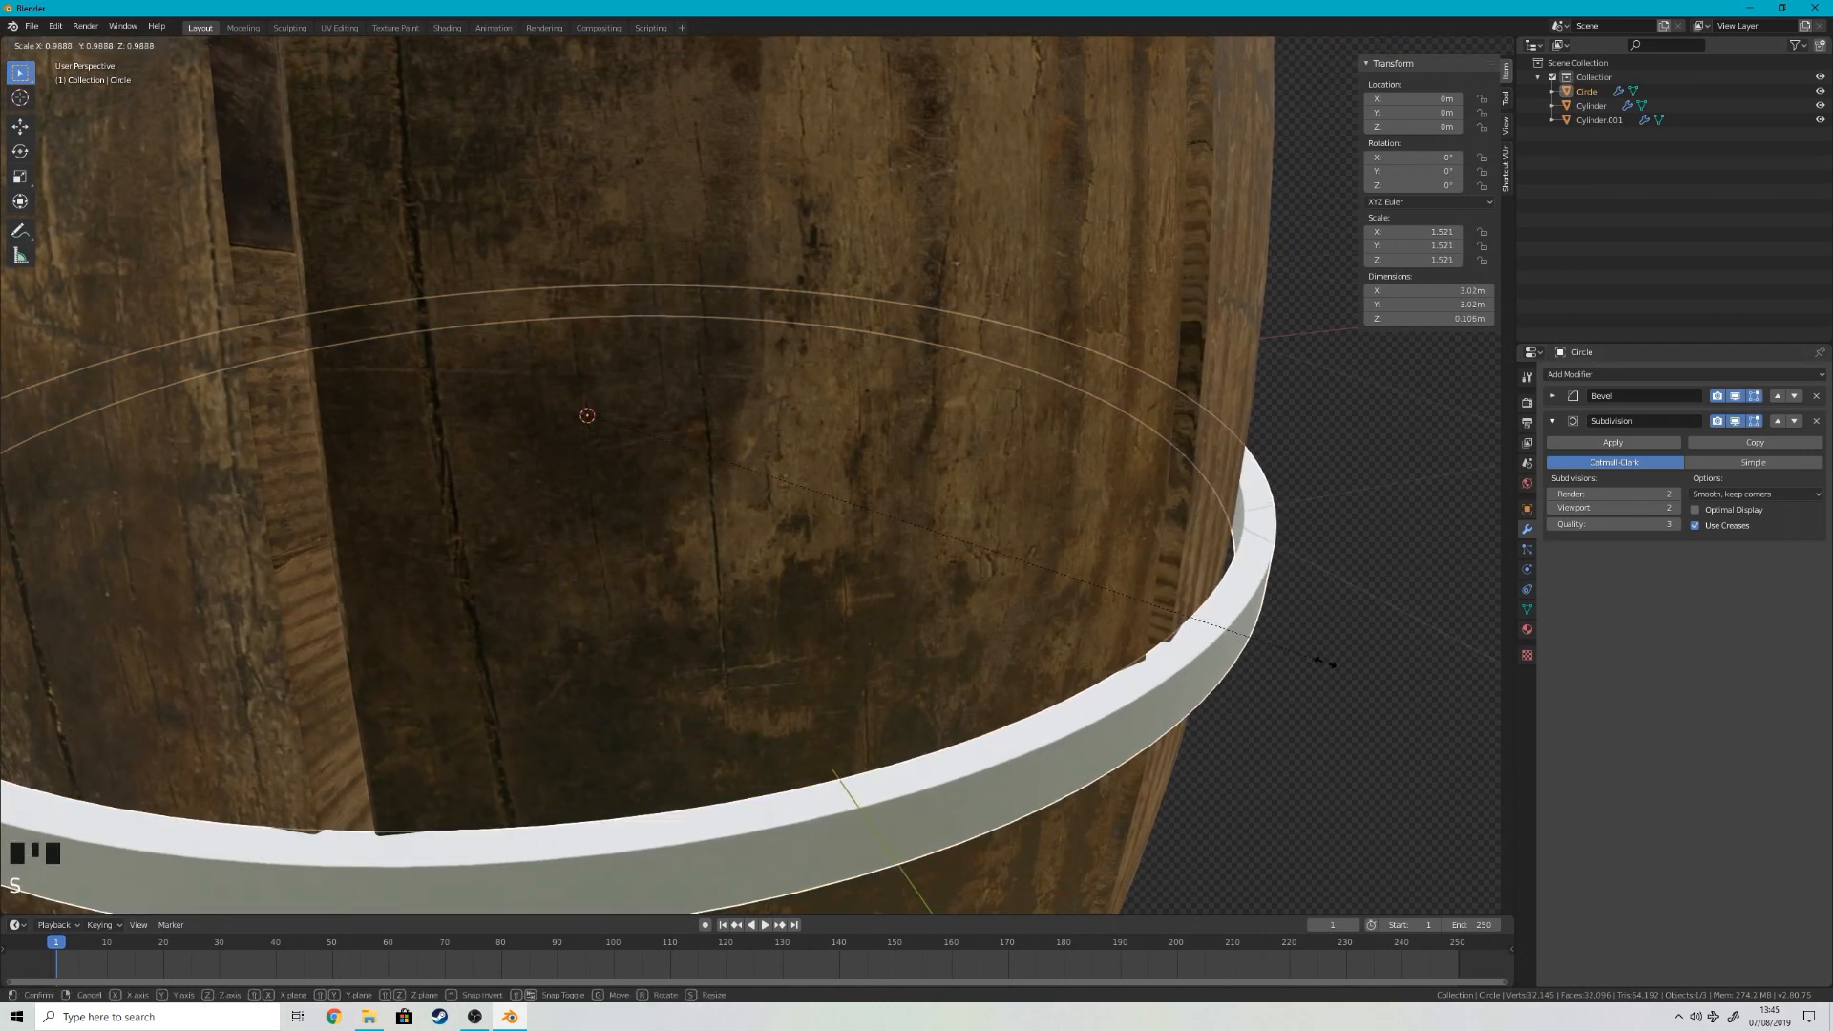
pyautogui.click(1329, 670)
# Step: Duplicate the middle ring and move the copy about 0.98 m down along Z onto the lower barrel
pyautogui.scroll(-5, 1329, 669)
pyautogui.moveTo(1329, 669); pyautogui.dragTo(1147, 604, button='middle')
pyautogui.press('KP_1')
pyautogui.hotkey('shift', 'd')
pyautogui.rightClick(1107, 298)
pyautogui.press('g')
pyautogui.press('z')
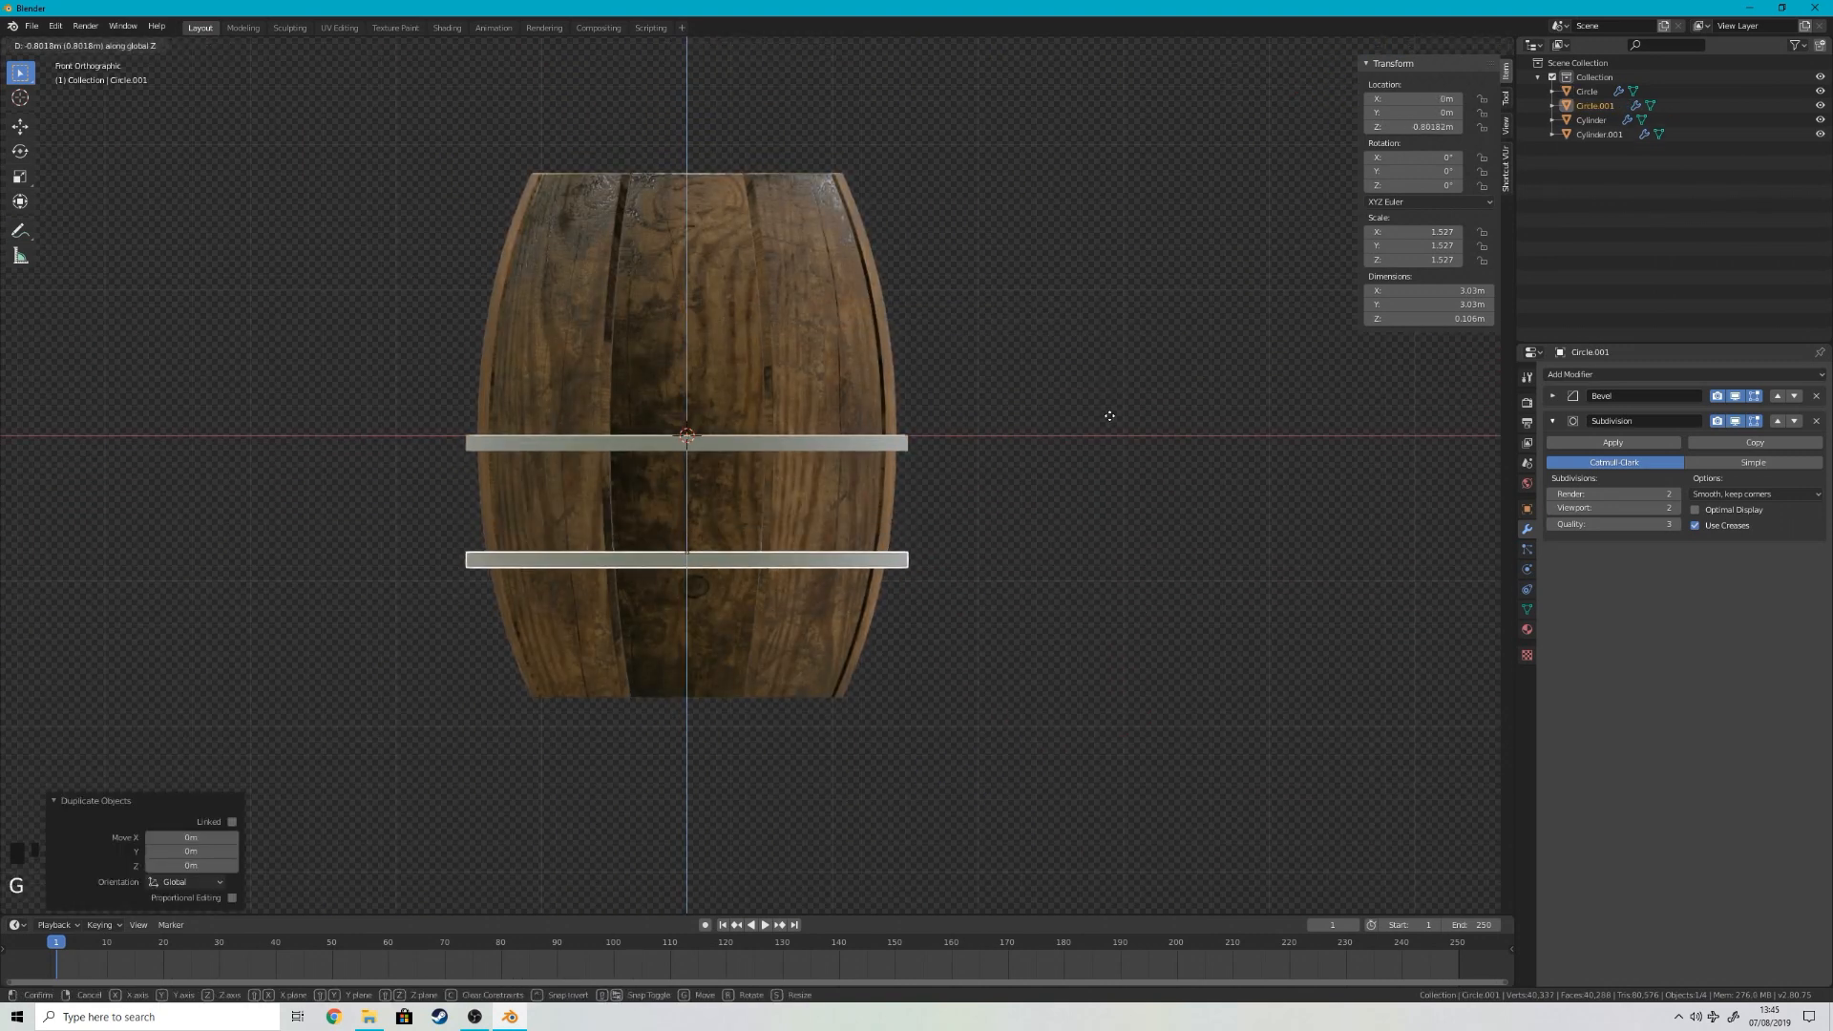
pyautogui.click(808, 507)
# Step: Duplicate the middle ring again and move the copy about 1.55 m up along Z, near the barrel's rim
pyautogui.click(781, 445)
pyautogui.hotkey('shift', 'd')
pyautogui.rightClick(783, 296)
pyautogui.press('g')
pyautogui.press('z')
pyautogui.click(784, 177)
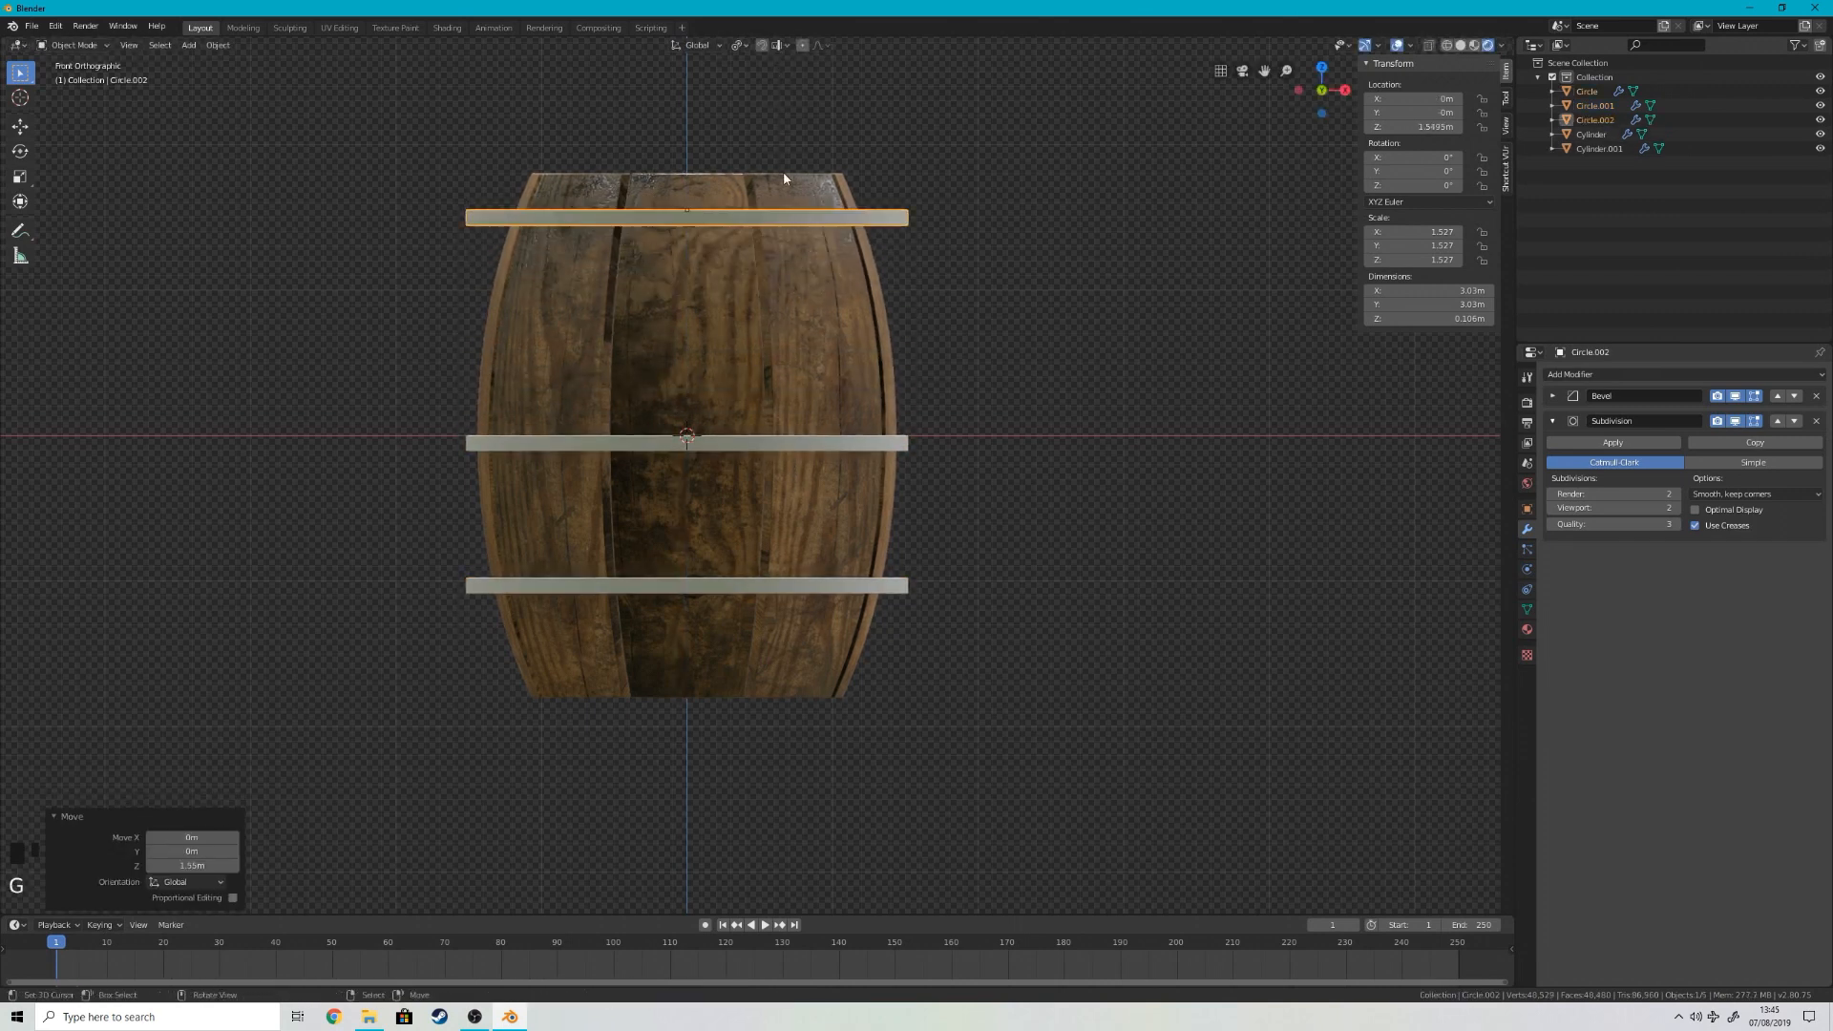
# Step: Scale the lower ring down to fit closely around the narrower part of the barrel
pyautogui.rightClick(711, 573)
pyautogui.scroll(3, 787, 590)
pyautogui.moveTo(787, 590); pyautogui.dragTo(1014, 731, button='middle')
pyautogui.scroll(4, 1273, 712)
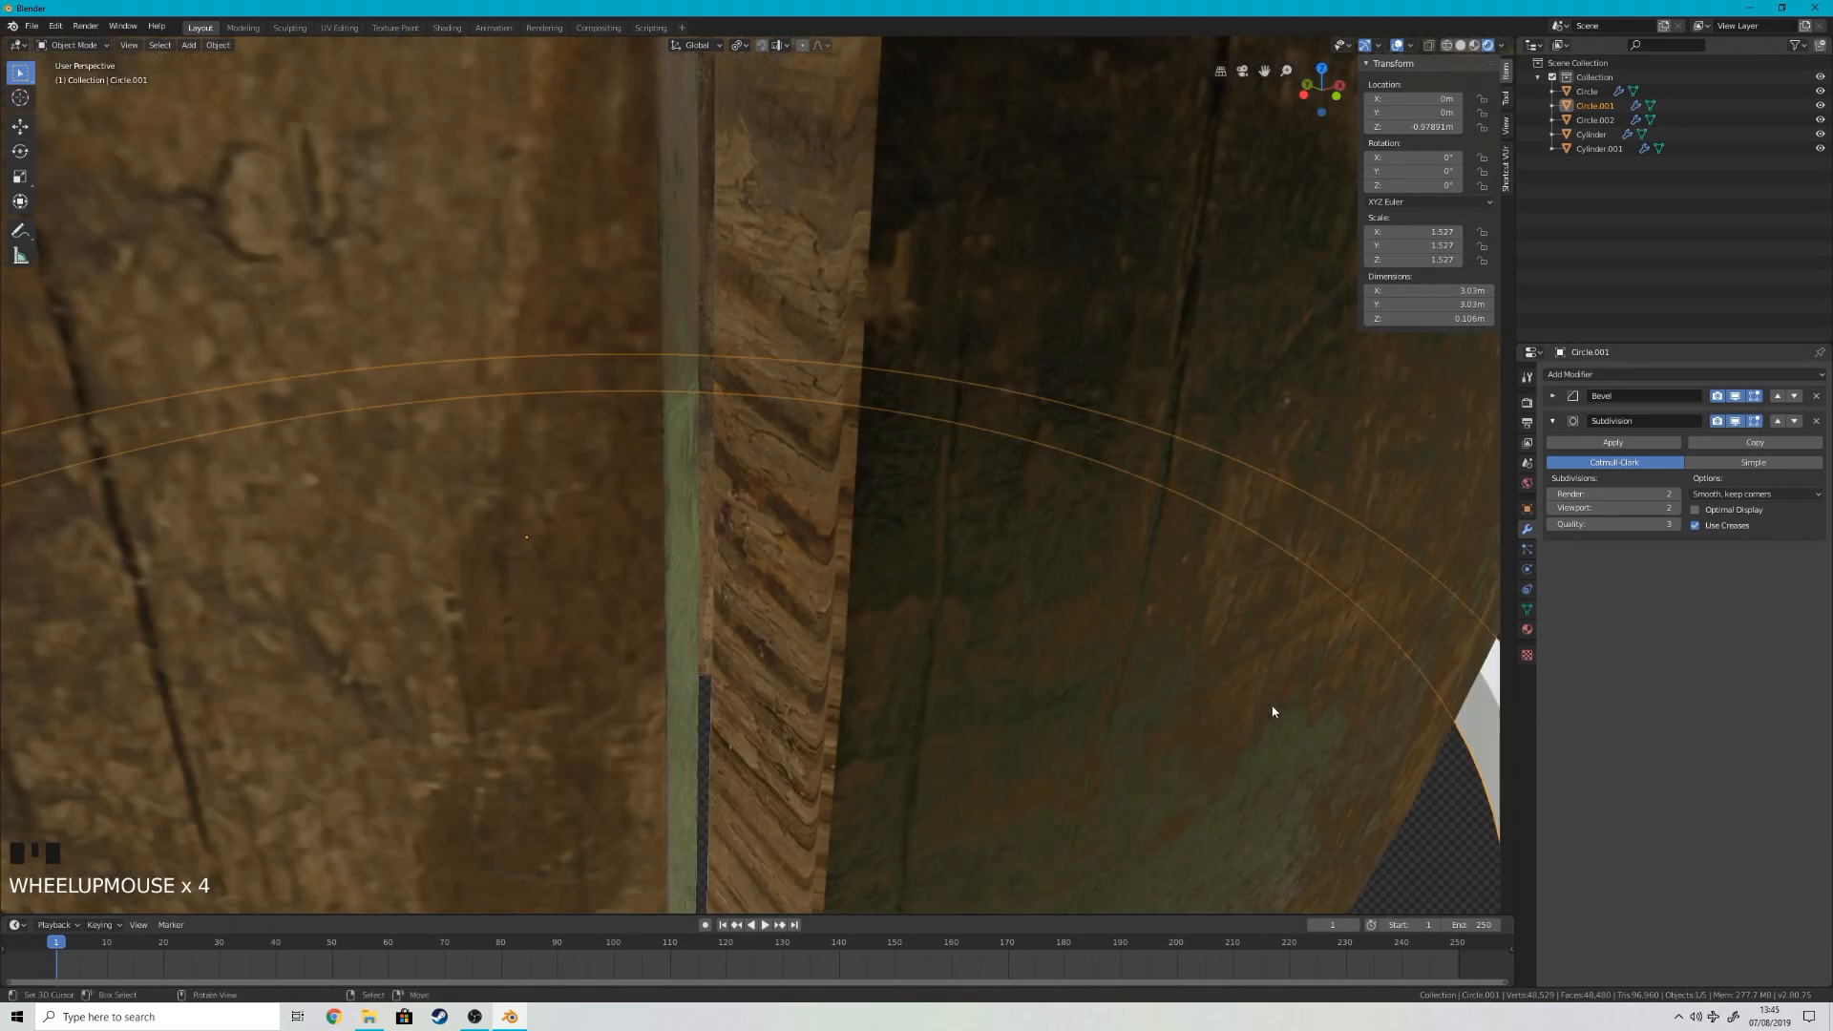
pyautogui.scroll(-3, 1241, 708)
pyautogui.keyDown('shift'); pyautogui.moveTo(1241, 707); pyautogui.dragTo(1270, 688, button='middle'); pyautogui.keyUp('shift')
pyautogui.press('s')
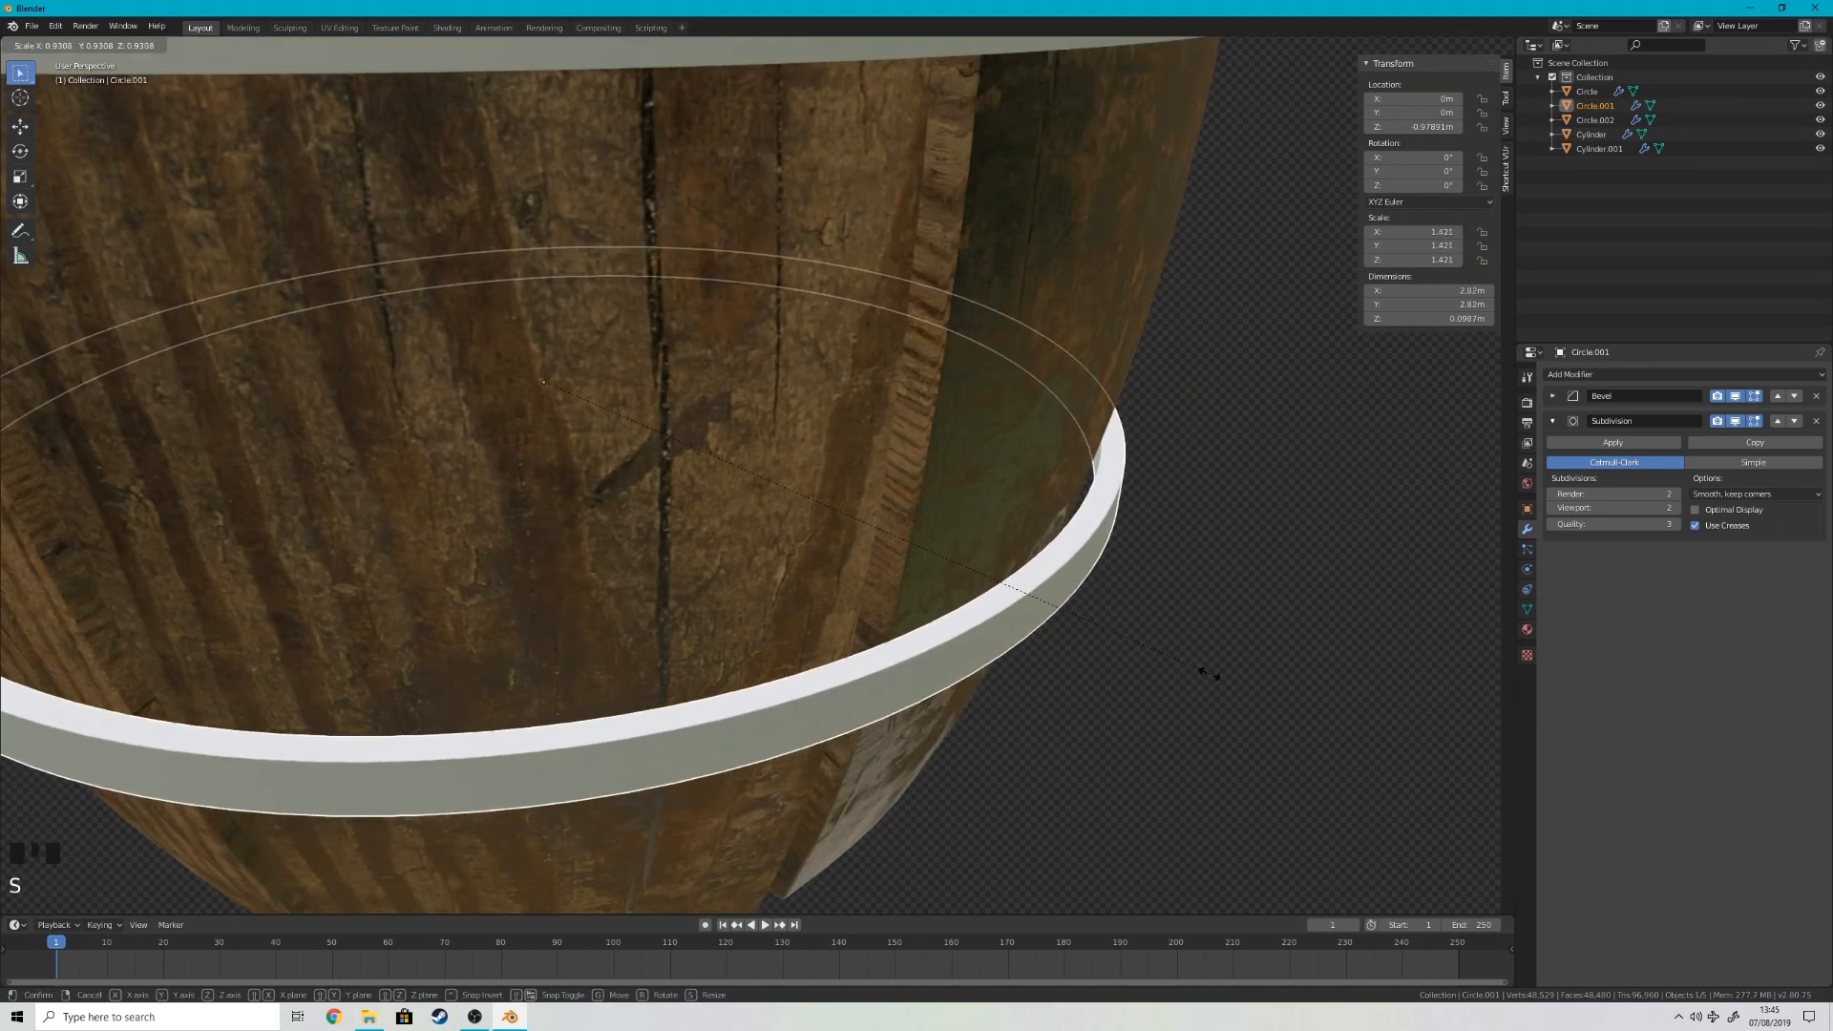
pyautogui.click(1208, 673)
# Step: Scale the upper ring down to a scale of about 1.243 to fit around the barrel near the rim
pyautogui.scroll(-3, 1144, 615)
pyautogui.keyDown('shift'); pyautogui.moveTo(1144, 615); pyautogui.dragTo(1098, 573, button='middle'); pyautogui.keyUp('shift')
pyautogui.scroll(5, 1076, 553)
pyautogui.rightClick(911, 415)
pyautogui.moveTo(1082, 401); pyautogui.dragTo(1060, 443, button='middle')
pyautogui.scroll(2, 1060, 443)
pyautogui.press('s')
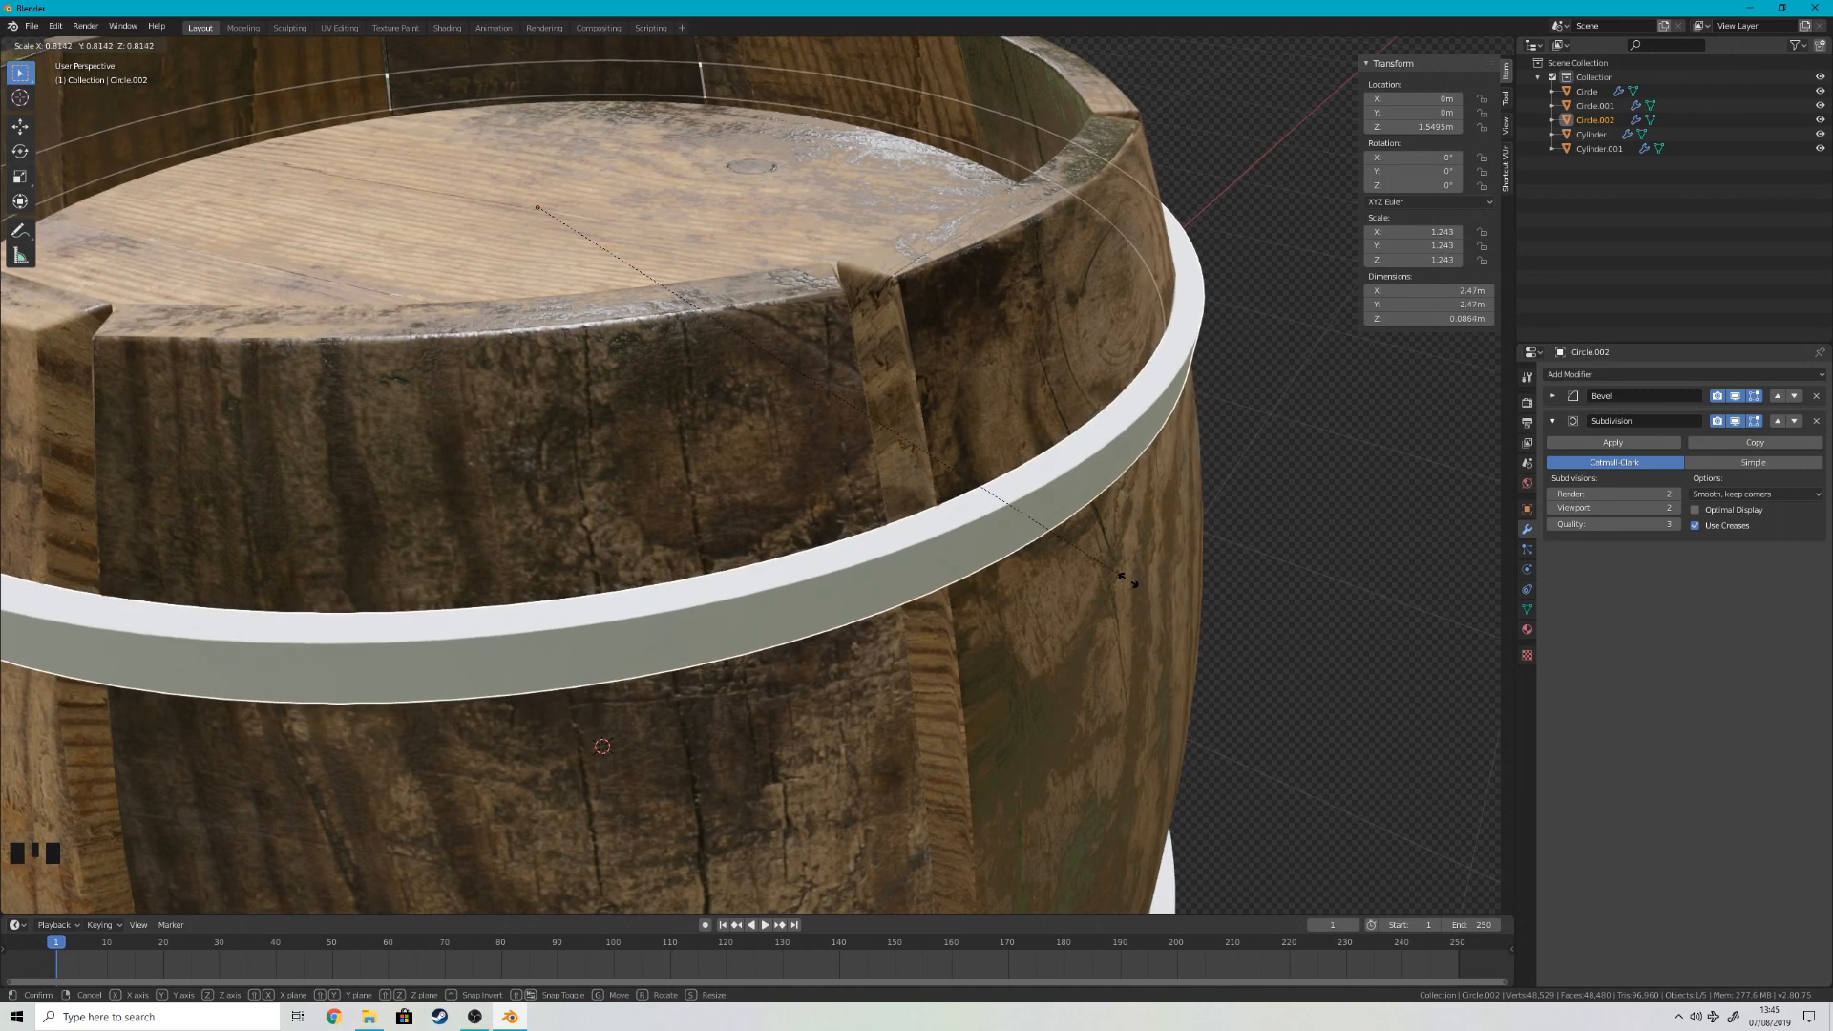
pyautogui.click(1127, 578)
# Step: Open the barrel staves in Edit Mode with vertex selection
pyautogui.scroll(-5, 1248, 491)
pyautogui.moveTo(1247, 492); pyautogui.dragTo(1088, 544, button='middle')
pyautogui.press('KP_1')
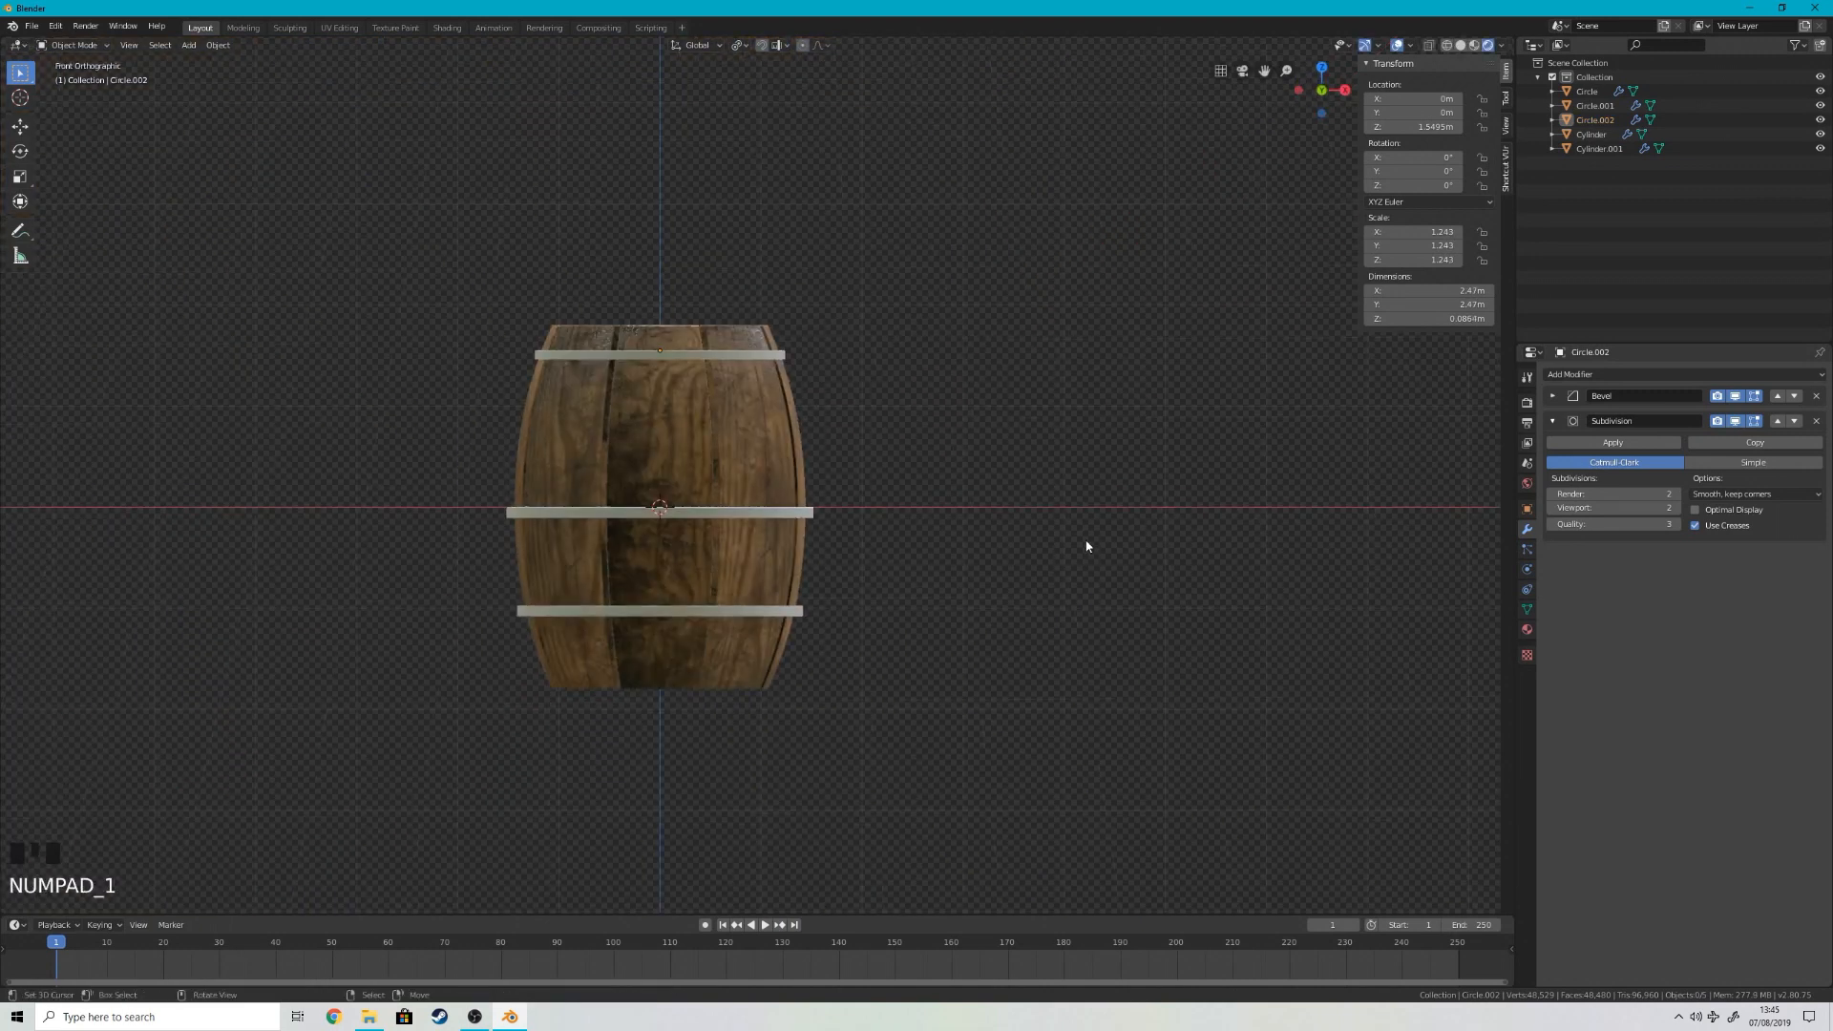
pyautogui.scroll(7, 655, 544)
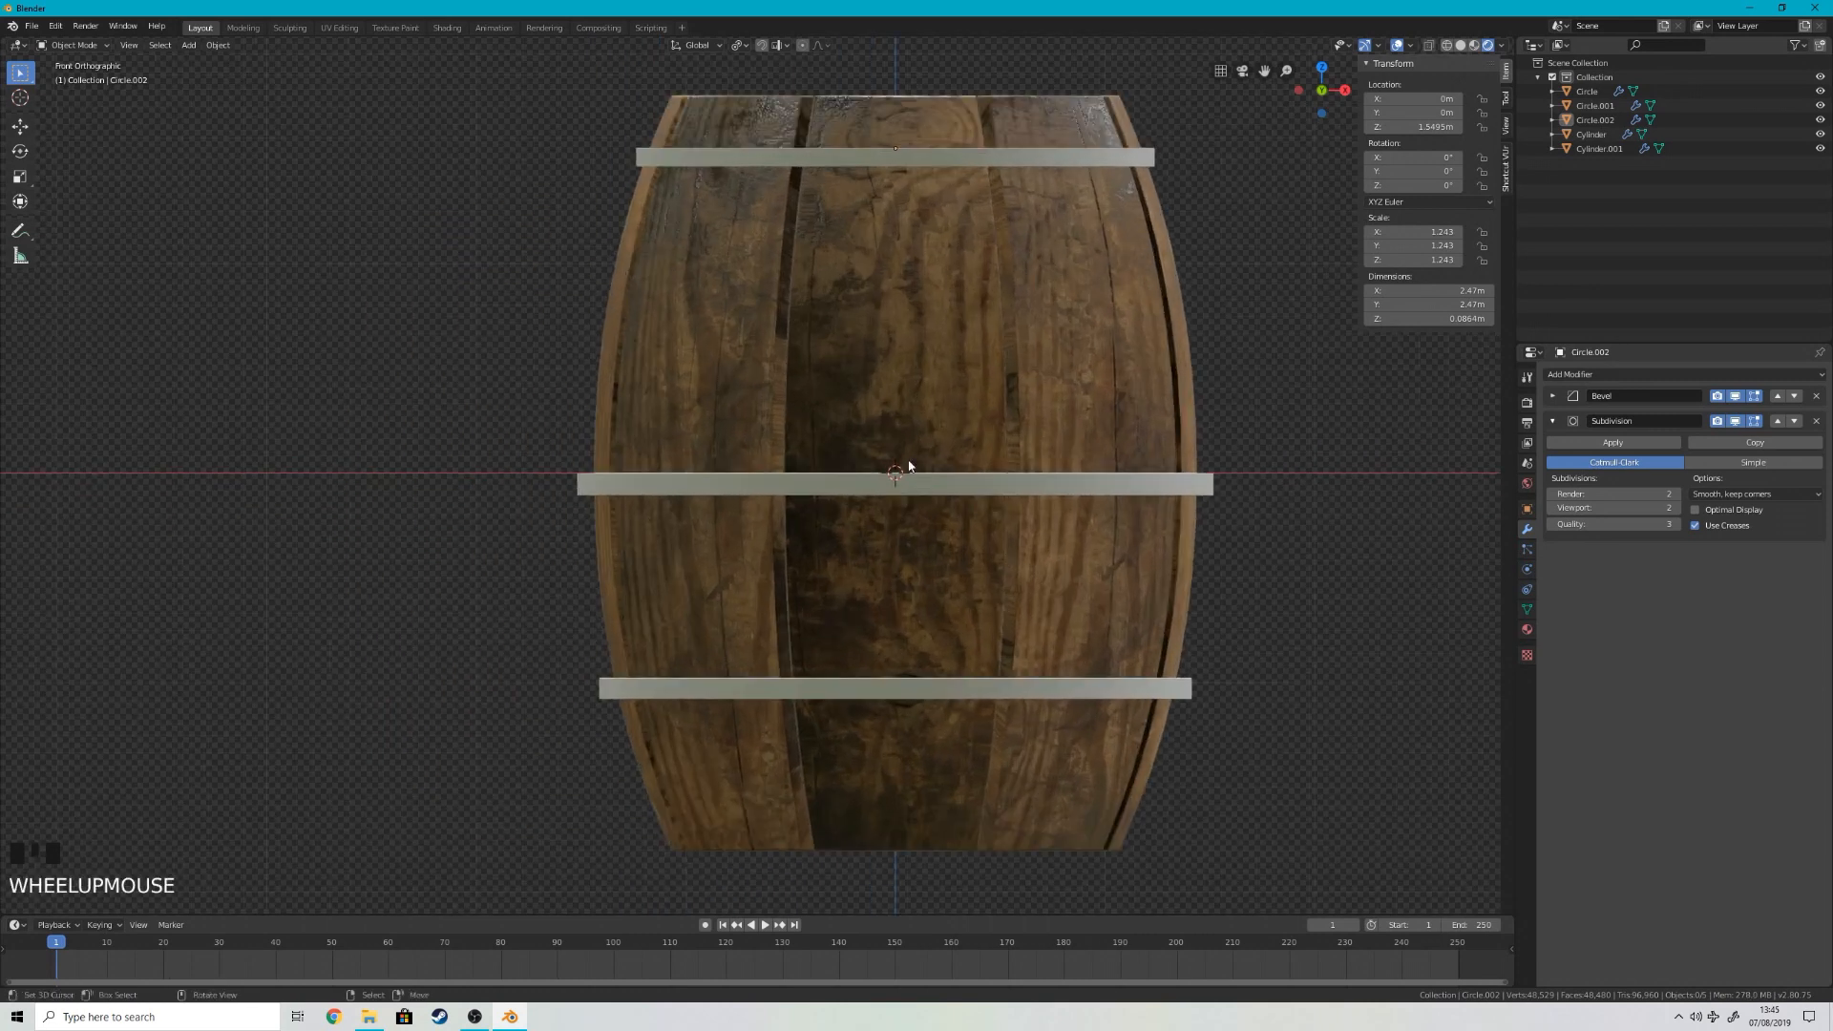
pyautogui.keyDown('shift'); pyautogui.moveTo(904, 467); pyautogui.dragTo(736, 634, button='middle'); pyautogui.keyUp('shift')
pyautogui.keyDown('shift'); pyautogui.moveTo(812, 316); pyautogui.dragTo(839, 274, button='middle'); pyautogui.keyUp('shift')
pyautogui.rightClick(852, 235)
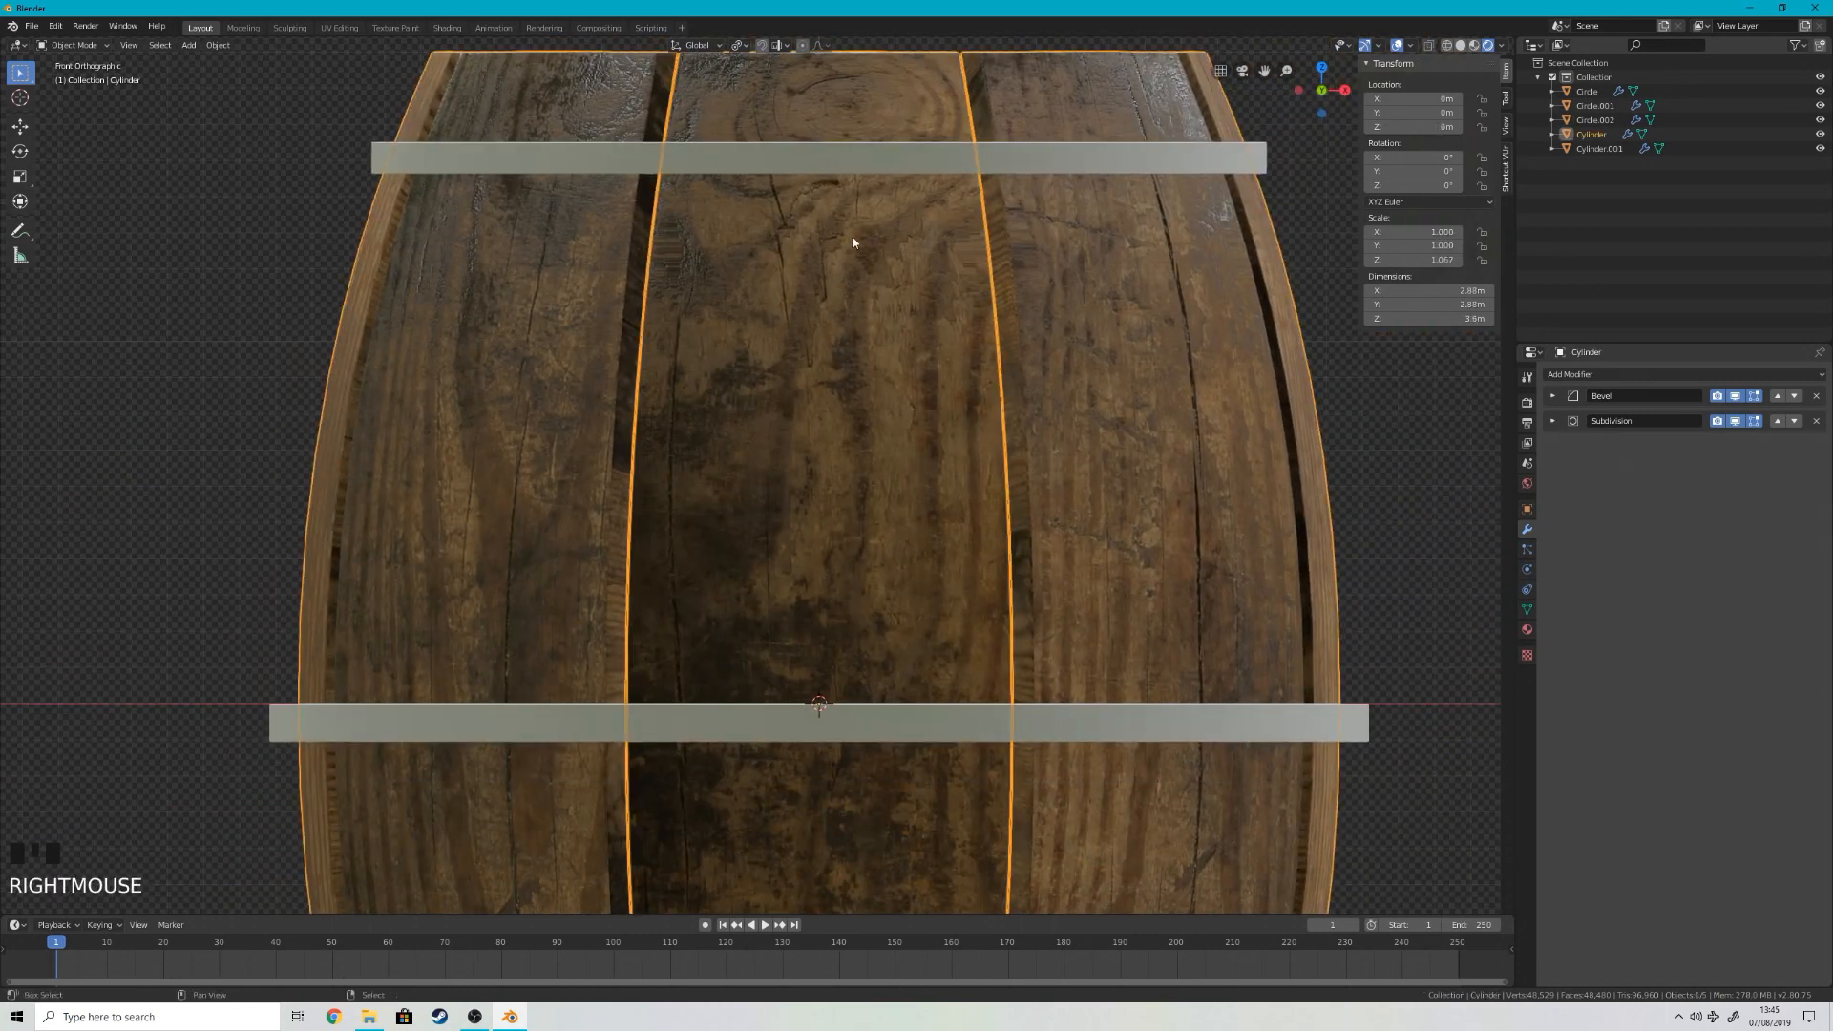
pyautogui.press('Tab')
pyautogui.rightClick(852, 236)
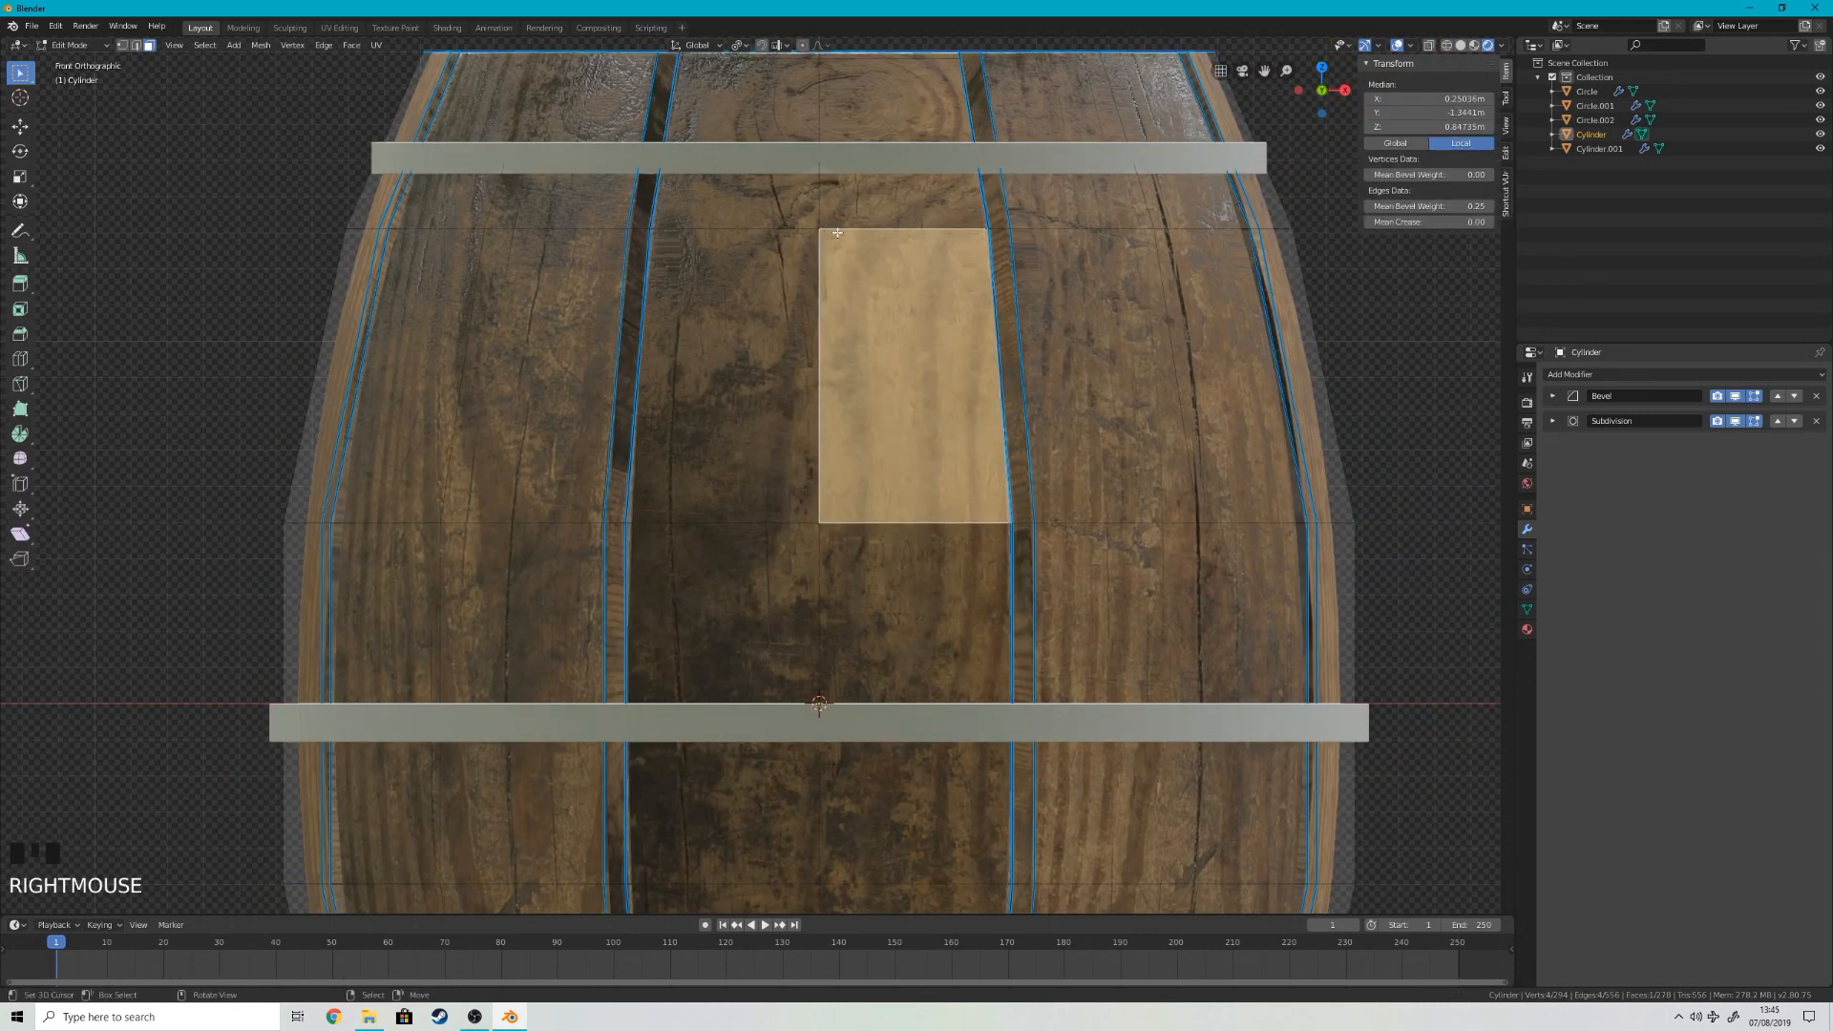
pyautogui.moveTo(709, 212); pyautogui.dragTo(807, 451, button='middle')
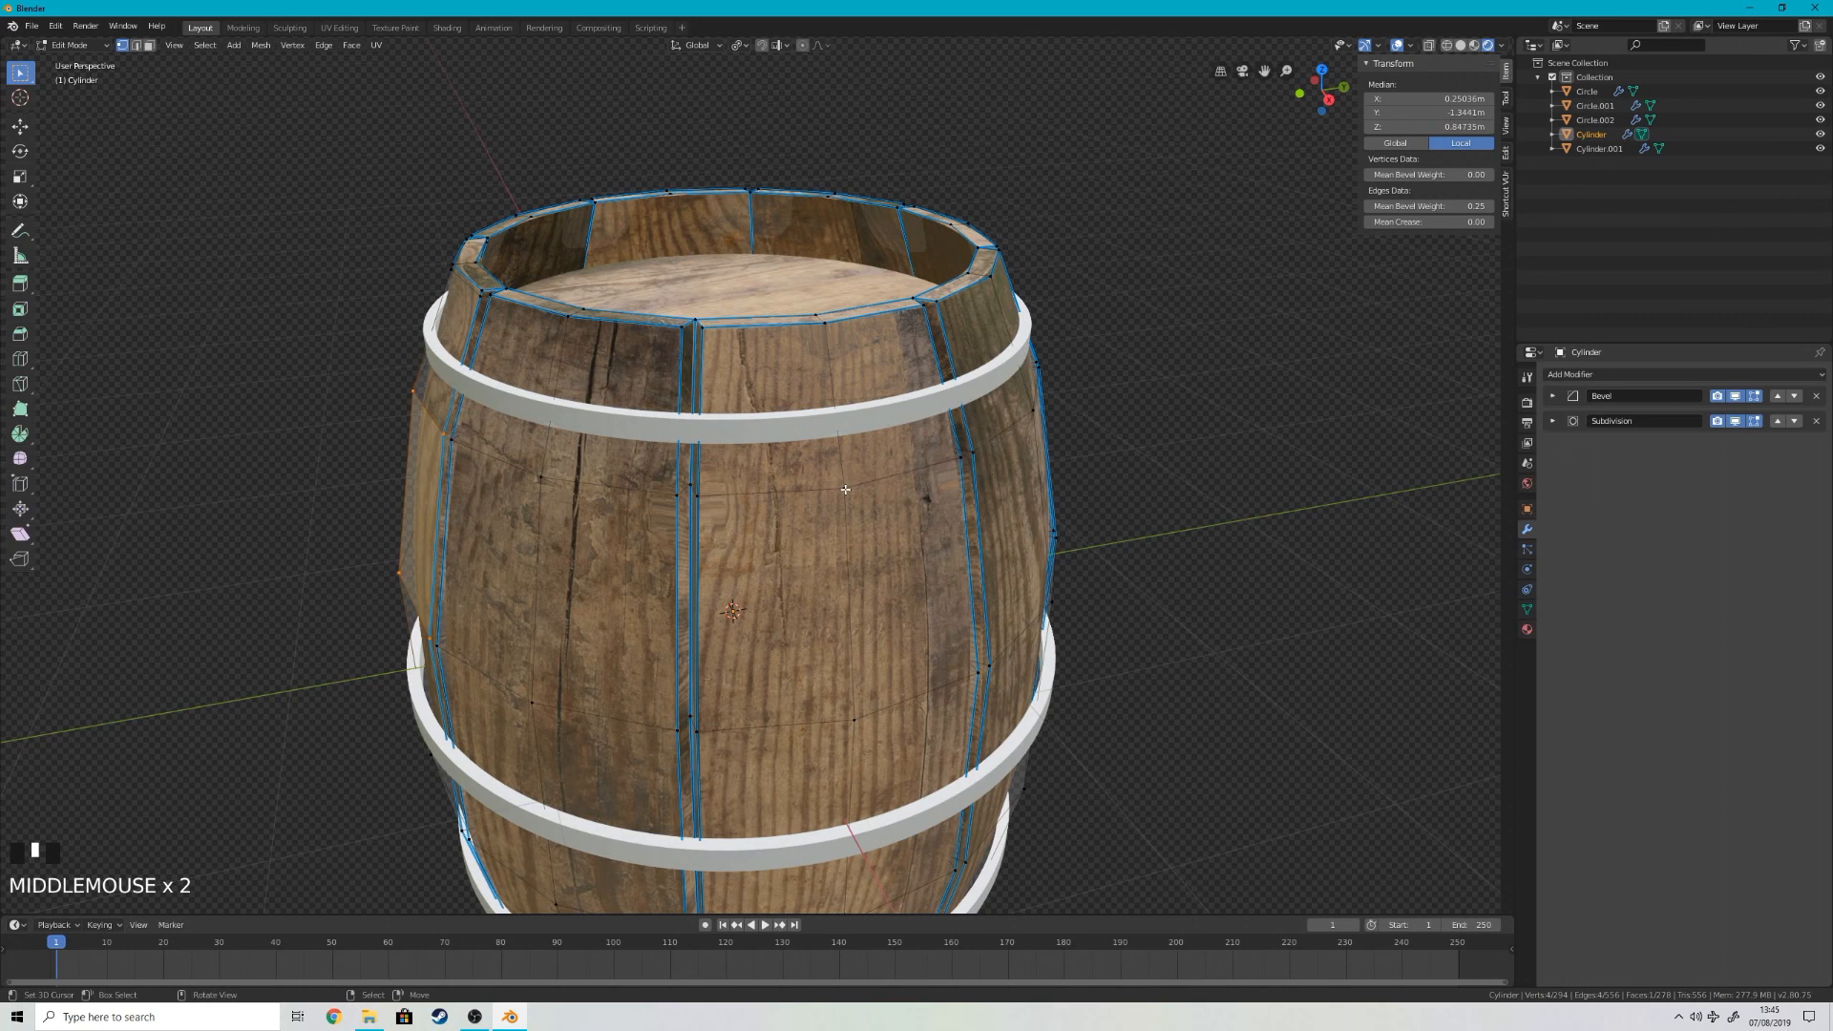
# Step: Select only the whole stave on the barrel's positive X side and raise it slightly along Z
pyautogui.press('l')
pyautogui.press('KP_1')
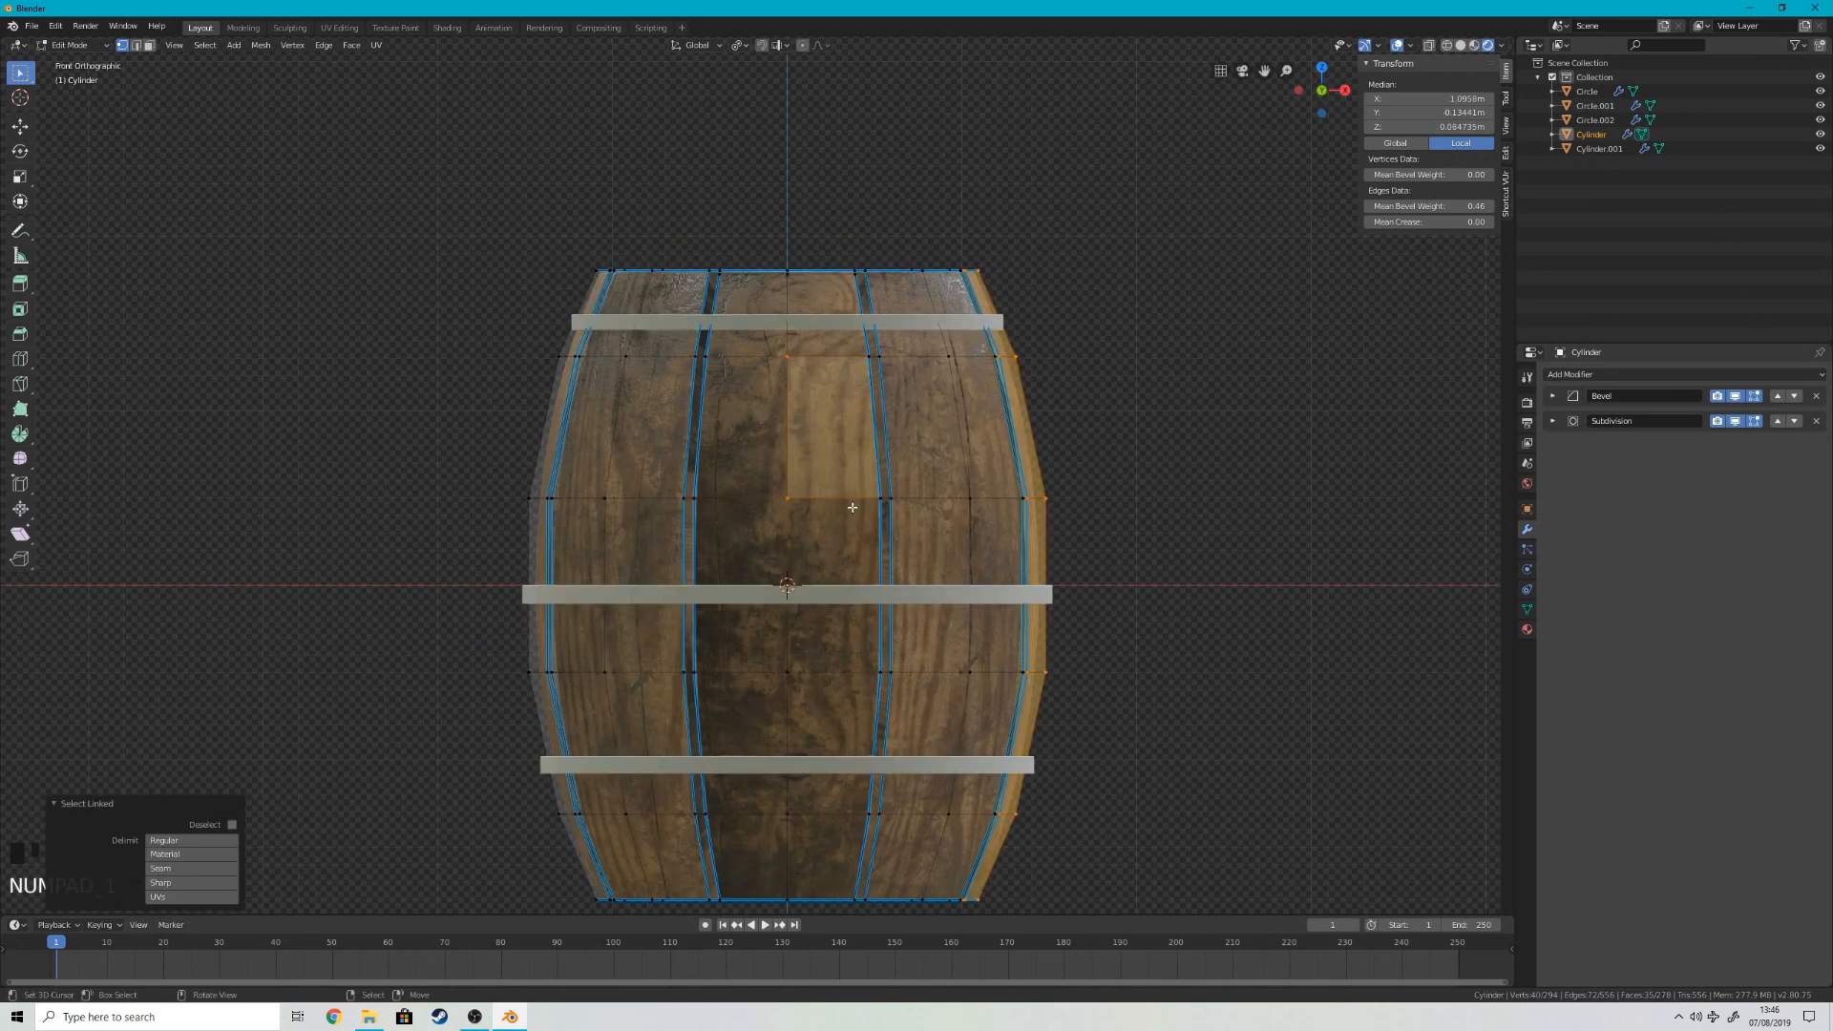
pyautogui.press('KP_3')
pyautogui.scroll(1, 709, 144)
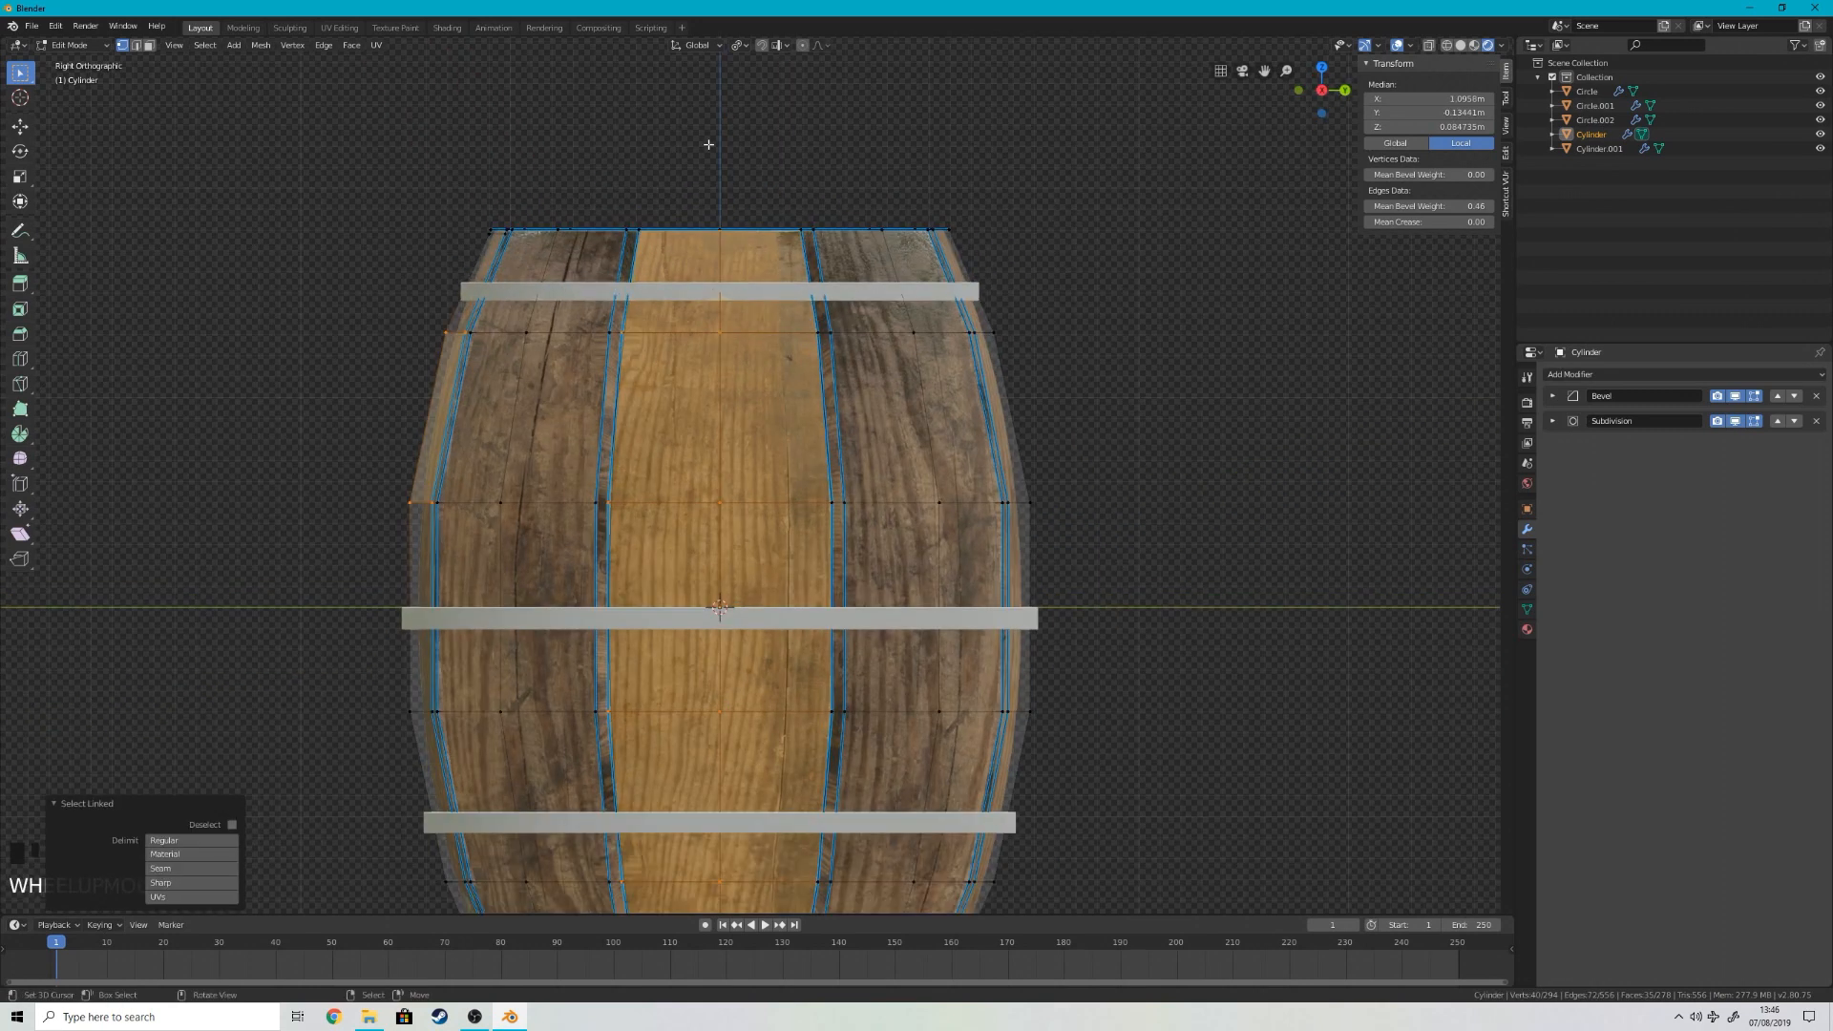
pyautogui.press('g')
pyautogui.press('z')
pyautogui.rightClick(738, 356)
pyautogui.hotkey('shift', 'l')
pyautogui.press('g')
pyautogui.press('z')
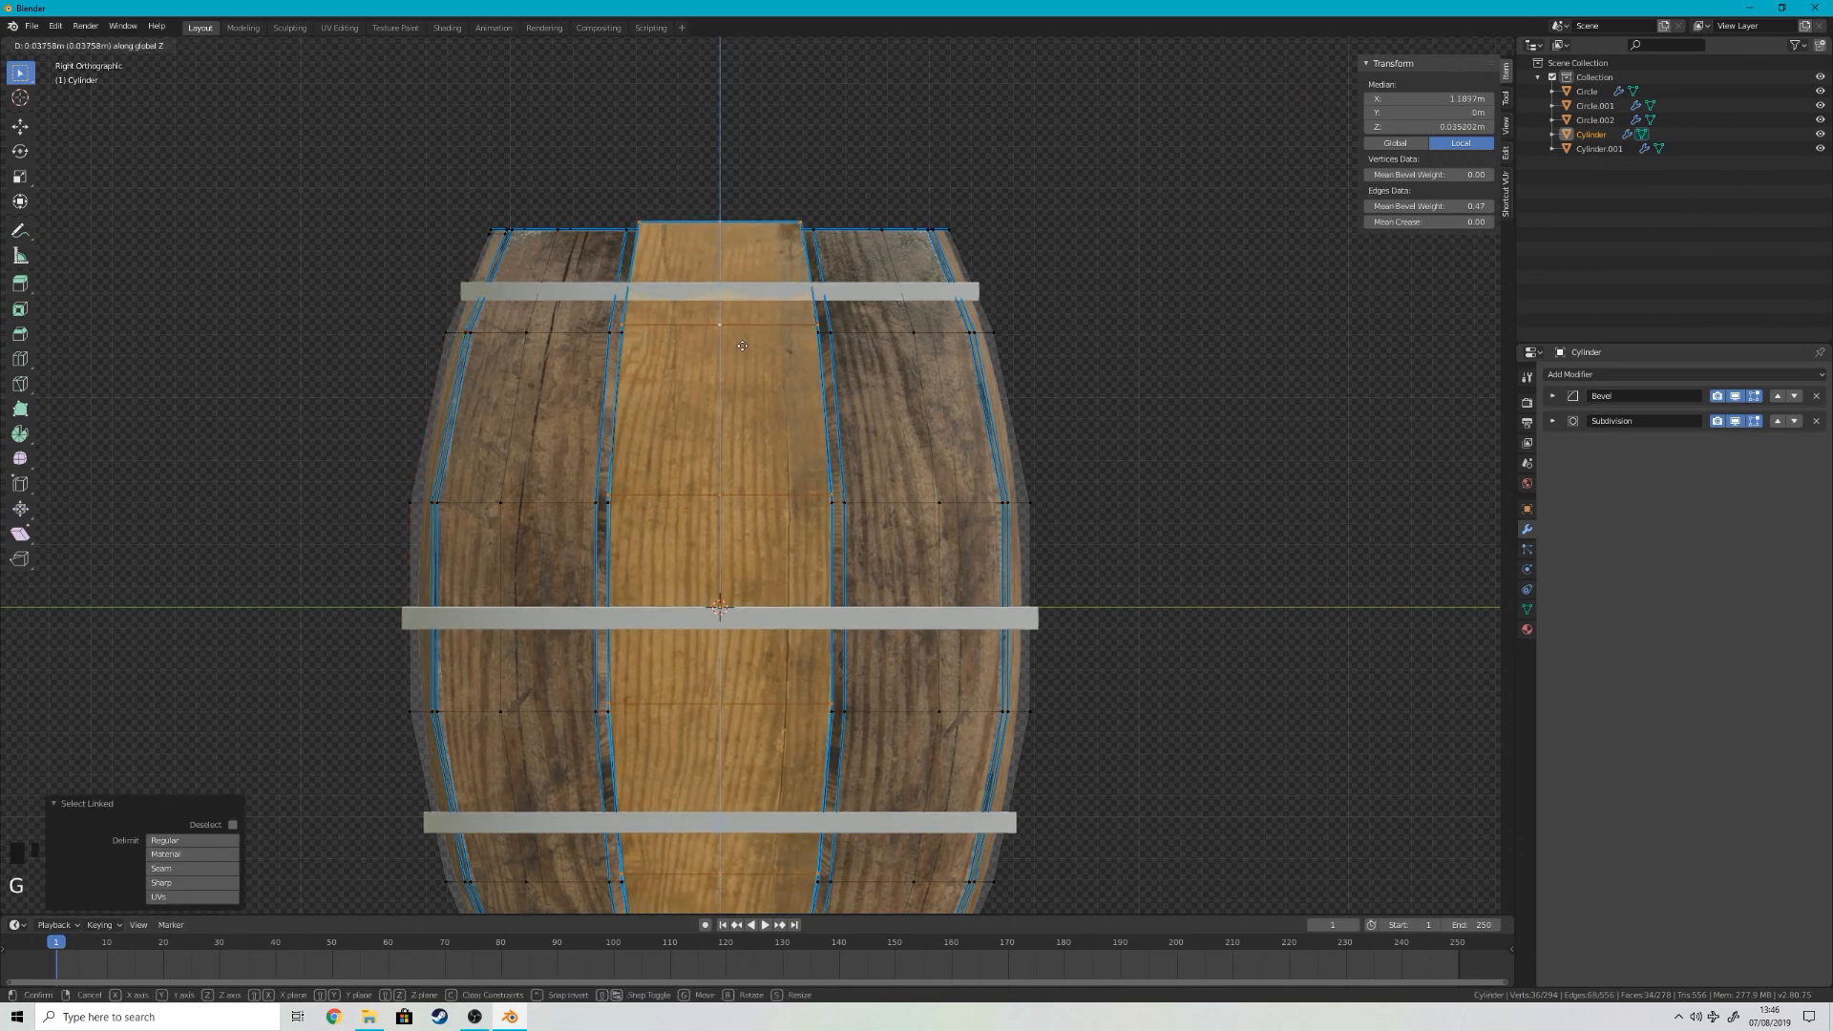
pyautogui.rightClick(742, 346)
# Step: Select the whole stave between the positive X and positive Y sides and lower it about 0.03 m along Z
pyautogui.moveTo(742, 346); pyautogui.dragTo(810, 319, button='middle')
pyautogui.rightClick(813, 309)
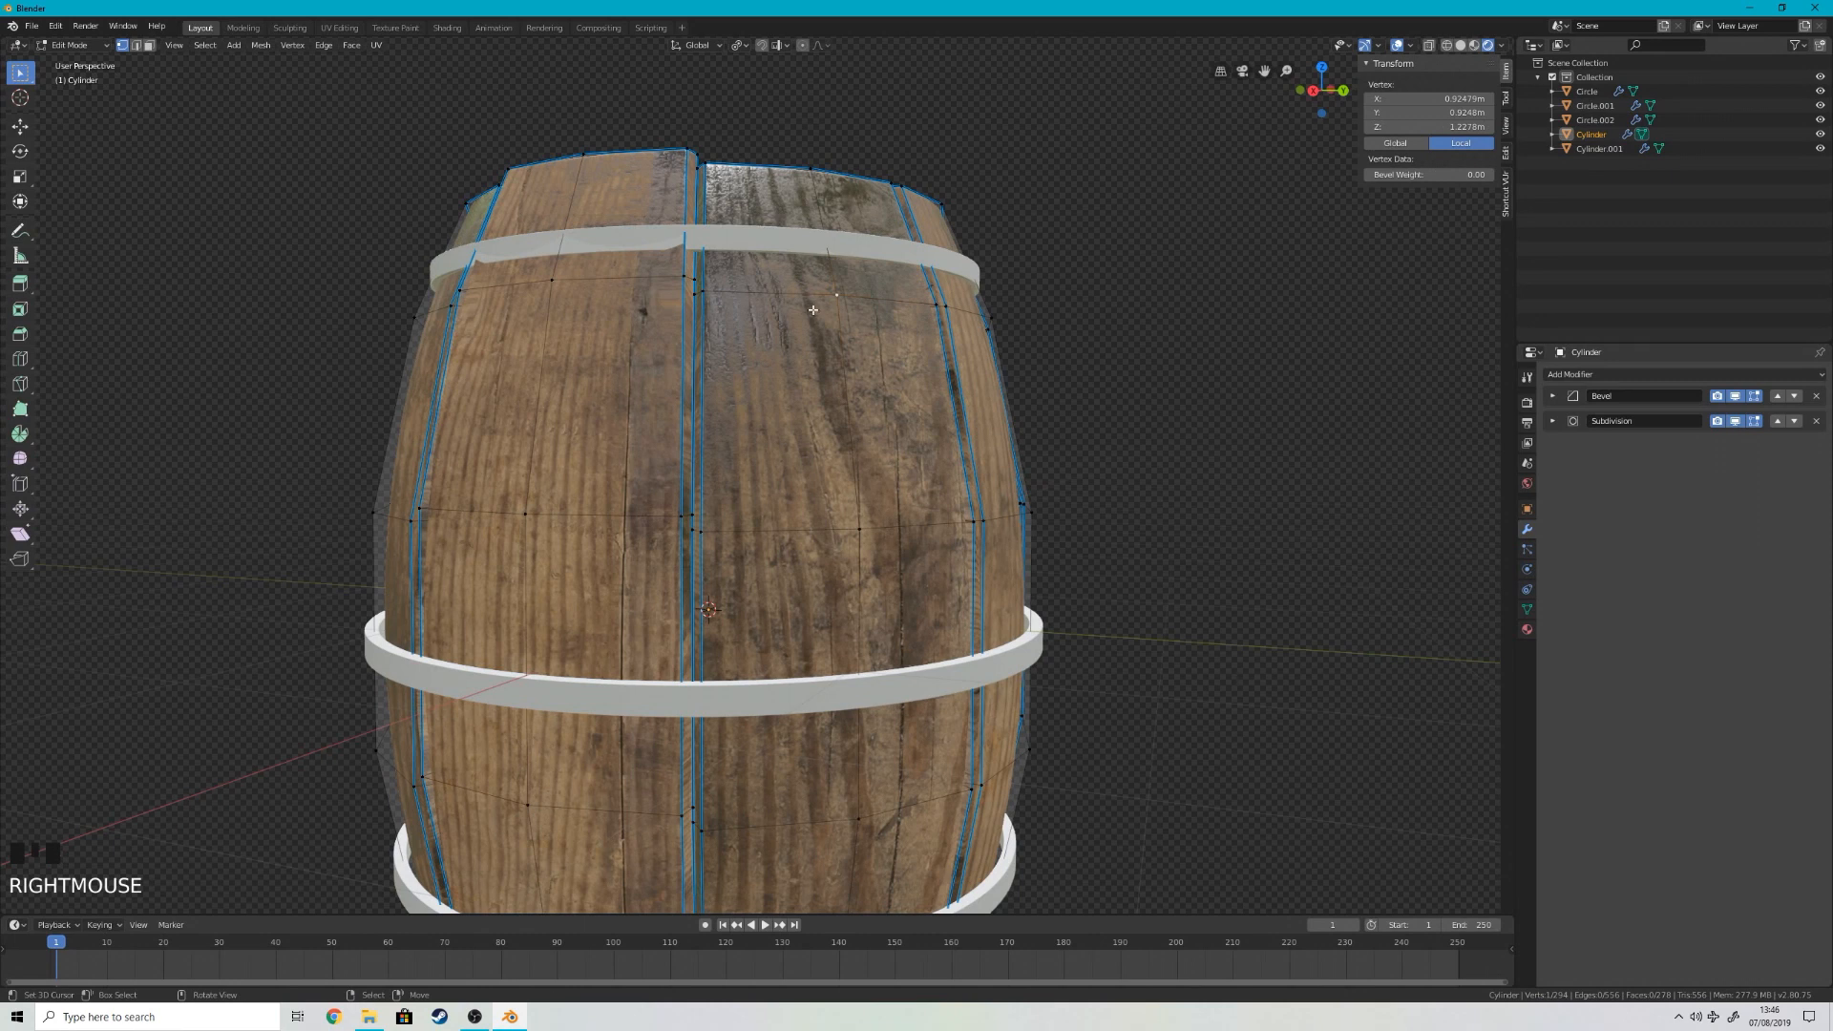
pyautogui.press('l')
pyautogui.press('g')
pyautogui.press('z')
pyautogui.click(813, 318)
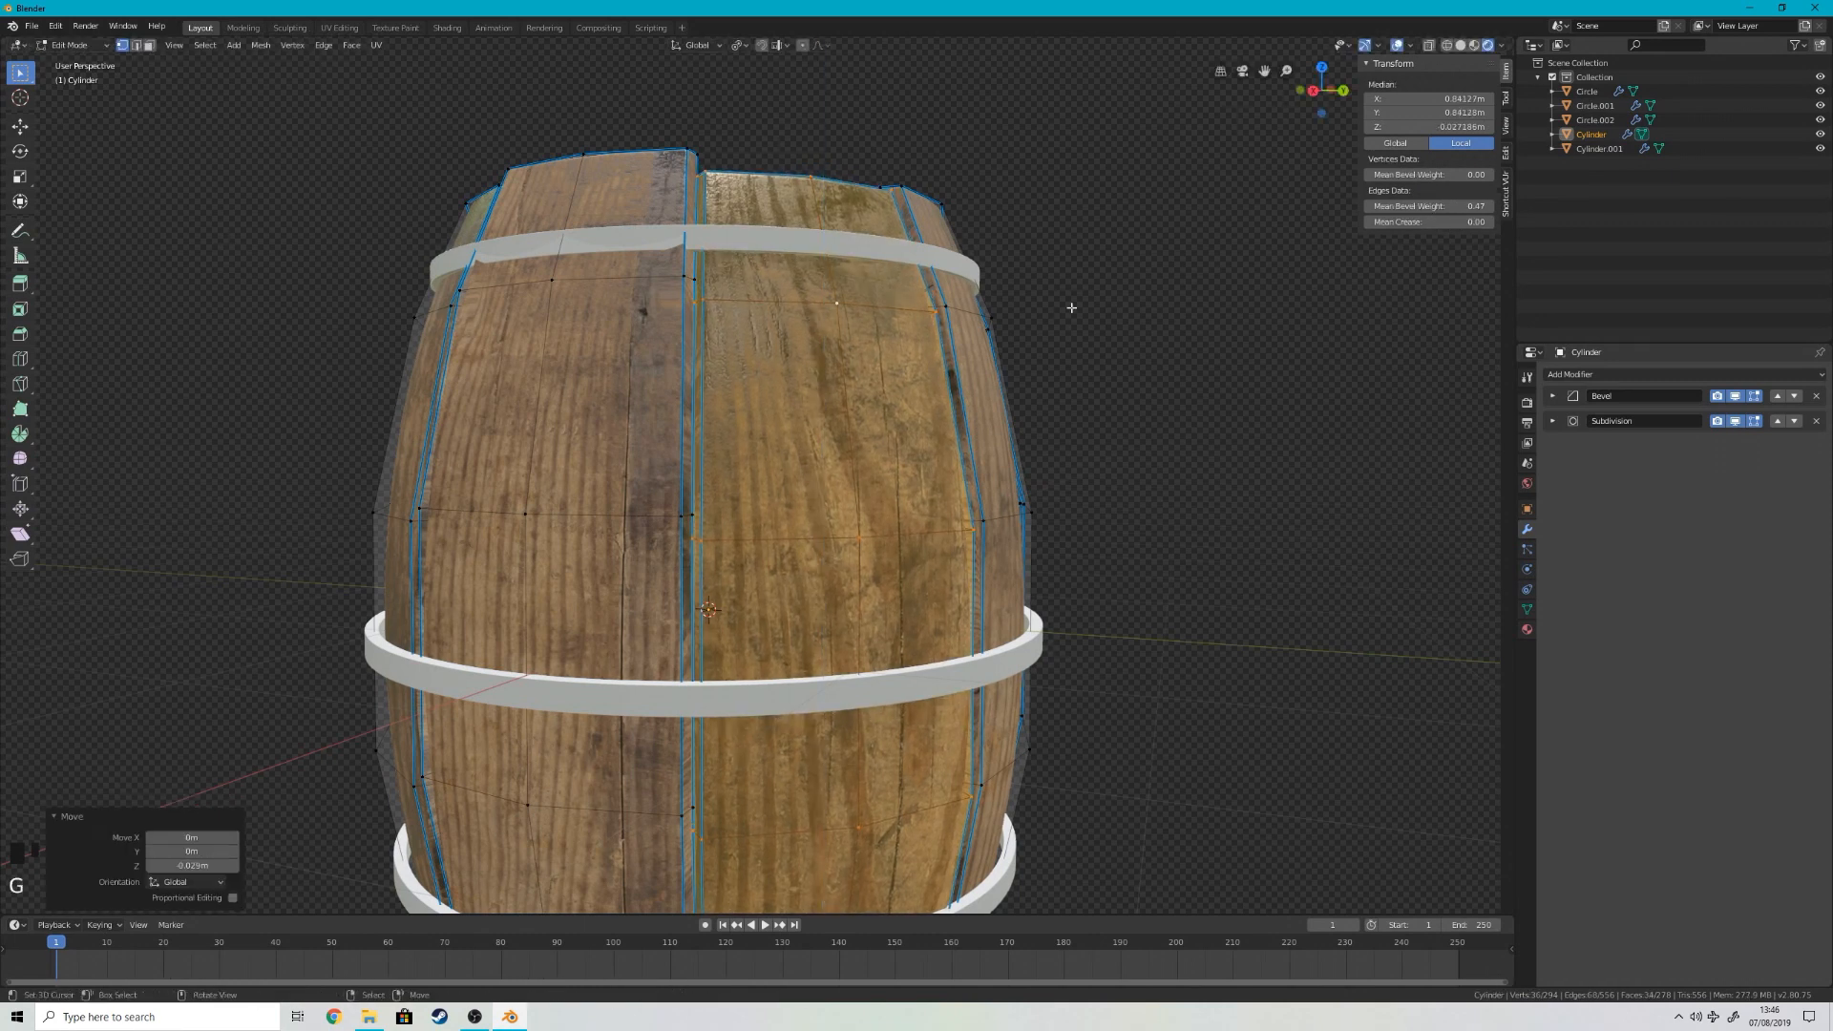
# Step: Select the whole stave on the barrel's positive Y side and lower it slightly along Z
pyautogui.moveTo(1073, 303); pyautogui.dragTo(883, 359, button='middle')
pyautogui.rightClick(677, 403)
pyautogui.press('l')
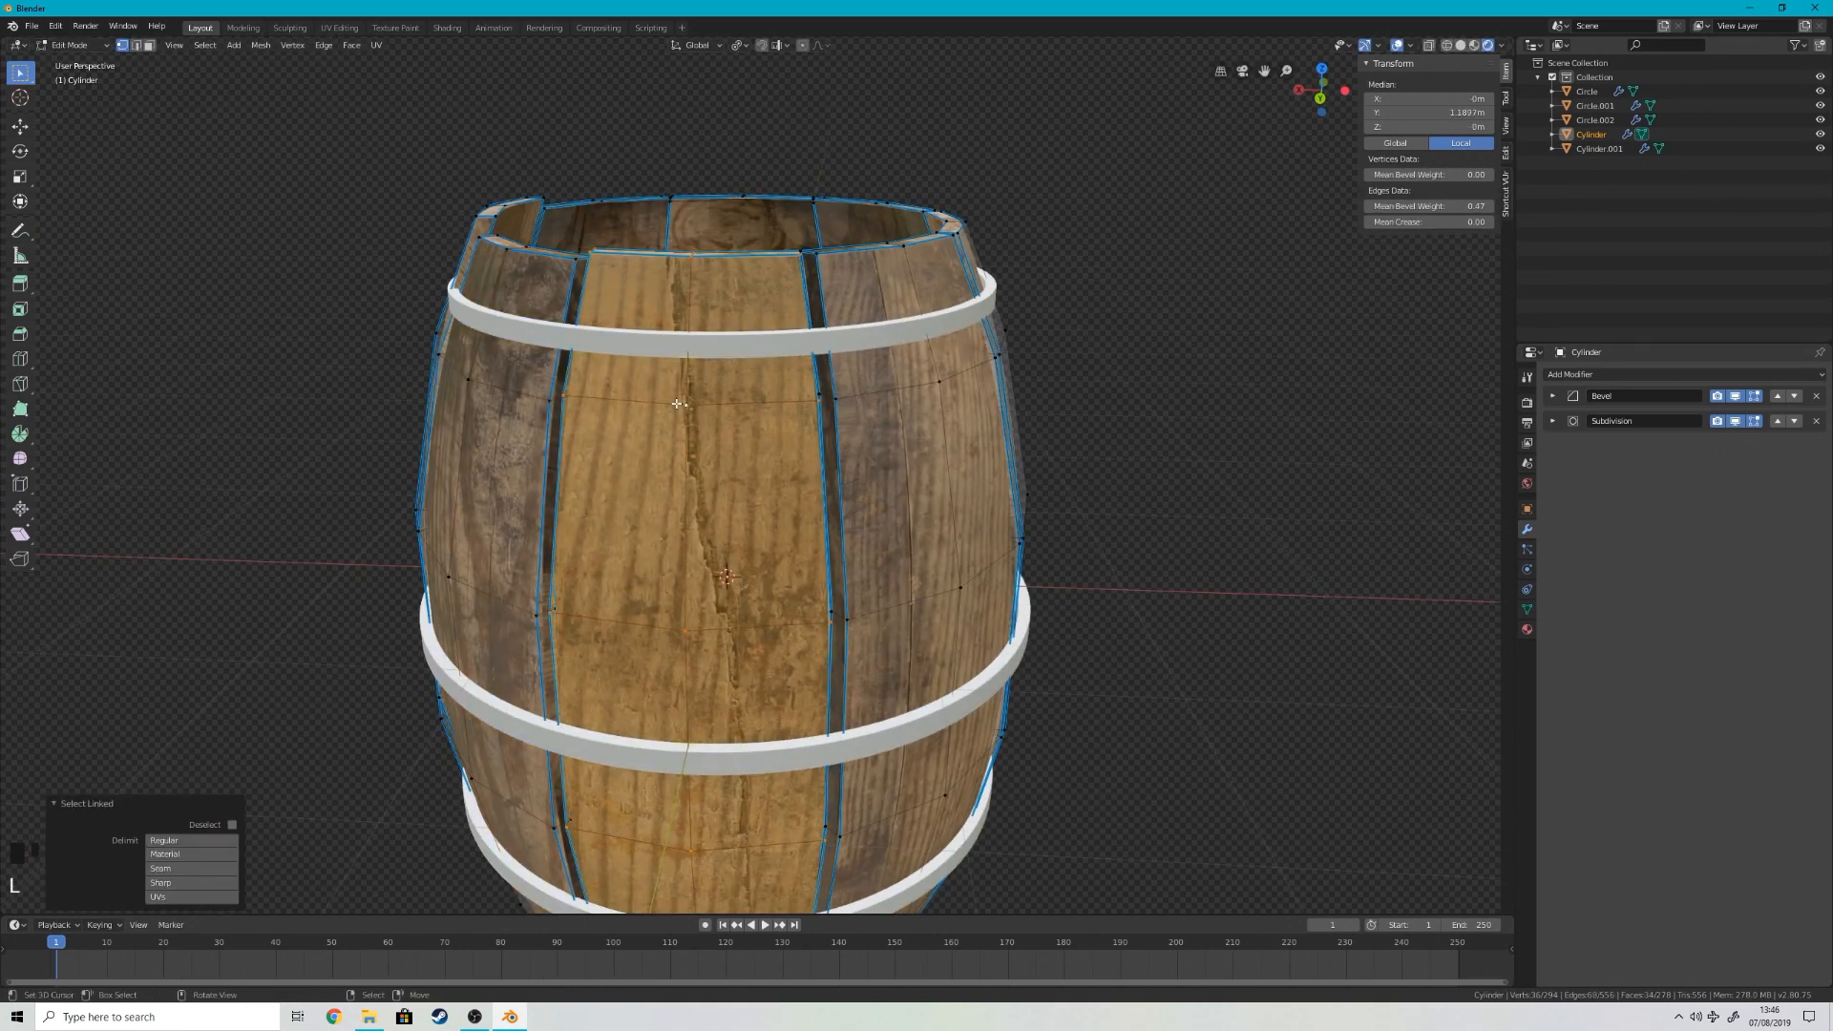
pyautogui.press('g')
pyautogui.press('z')
pyautogui.click(681, 418)
# Step: Select the whole stave on the barrel's negative X side and raise it about 0.038 m along Z
pyautogui.moveTo(684, 418); pyautogui.dragTo(901, 398, button='middle')
pyautogui.rightClick(940, 409)
pyautogui.press('l')
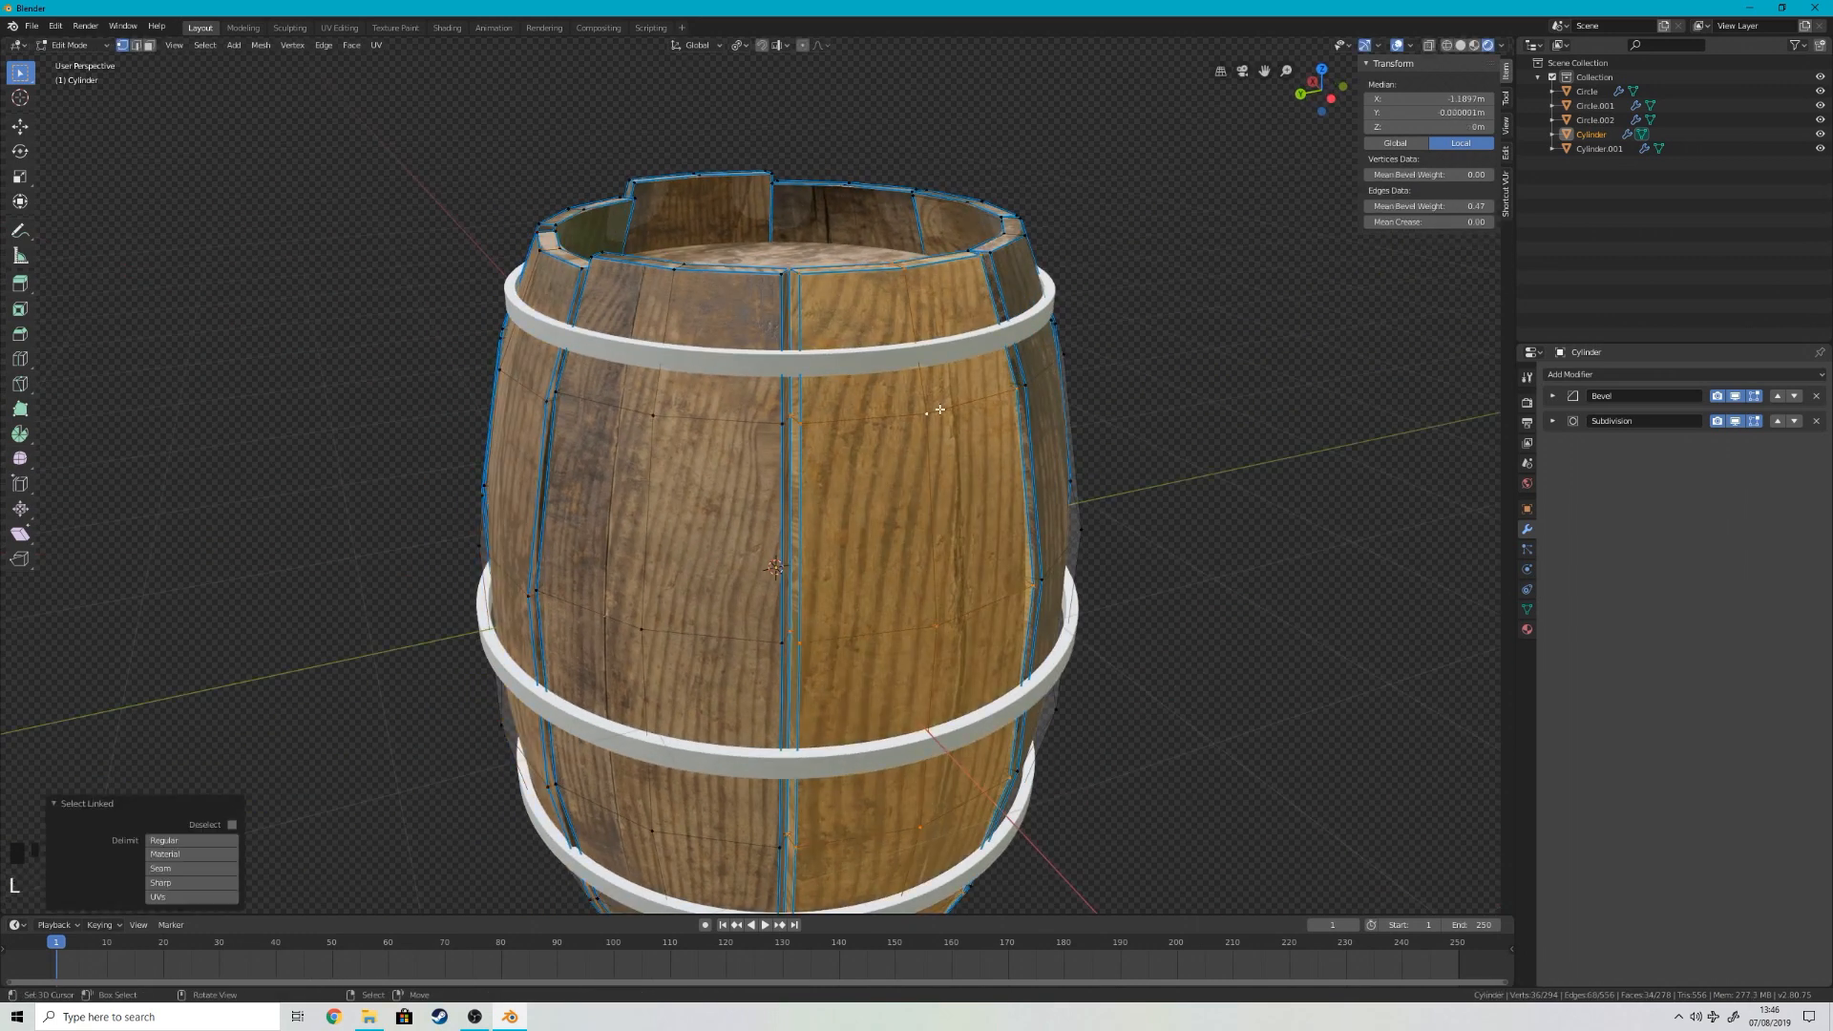
pyautogui.press('g')
pyautogui.press('z')
pyautogui.click(932, 393)
pyautogui.press('g')
pyautogui.press('x')
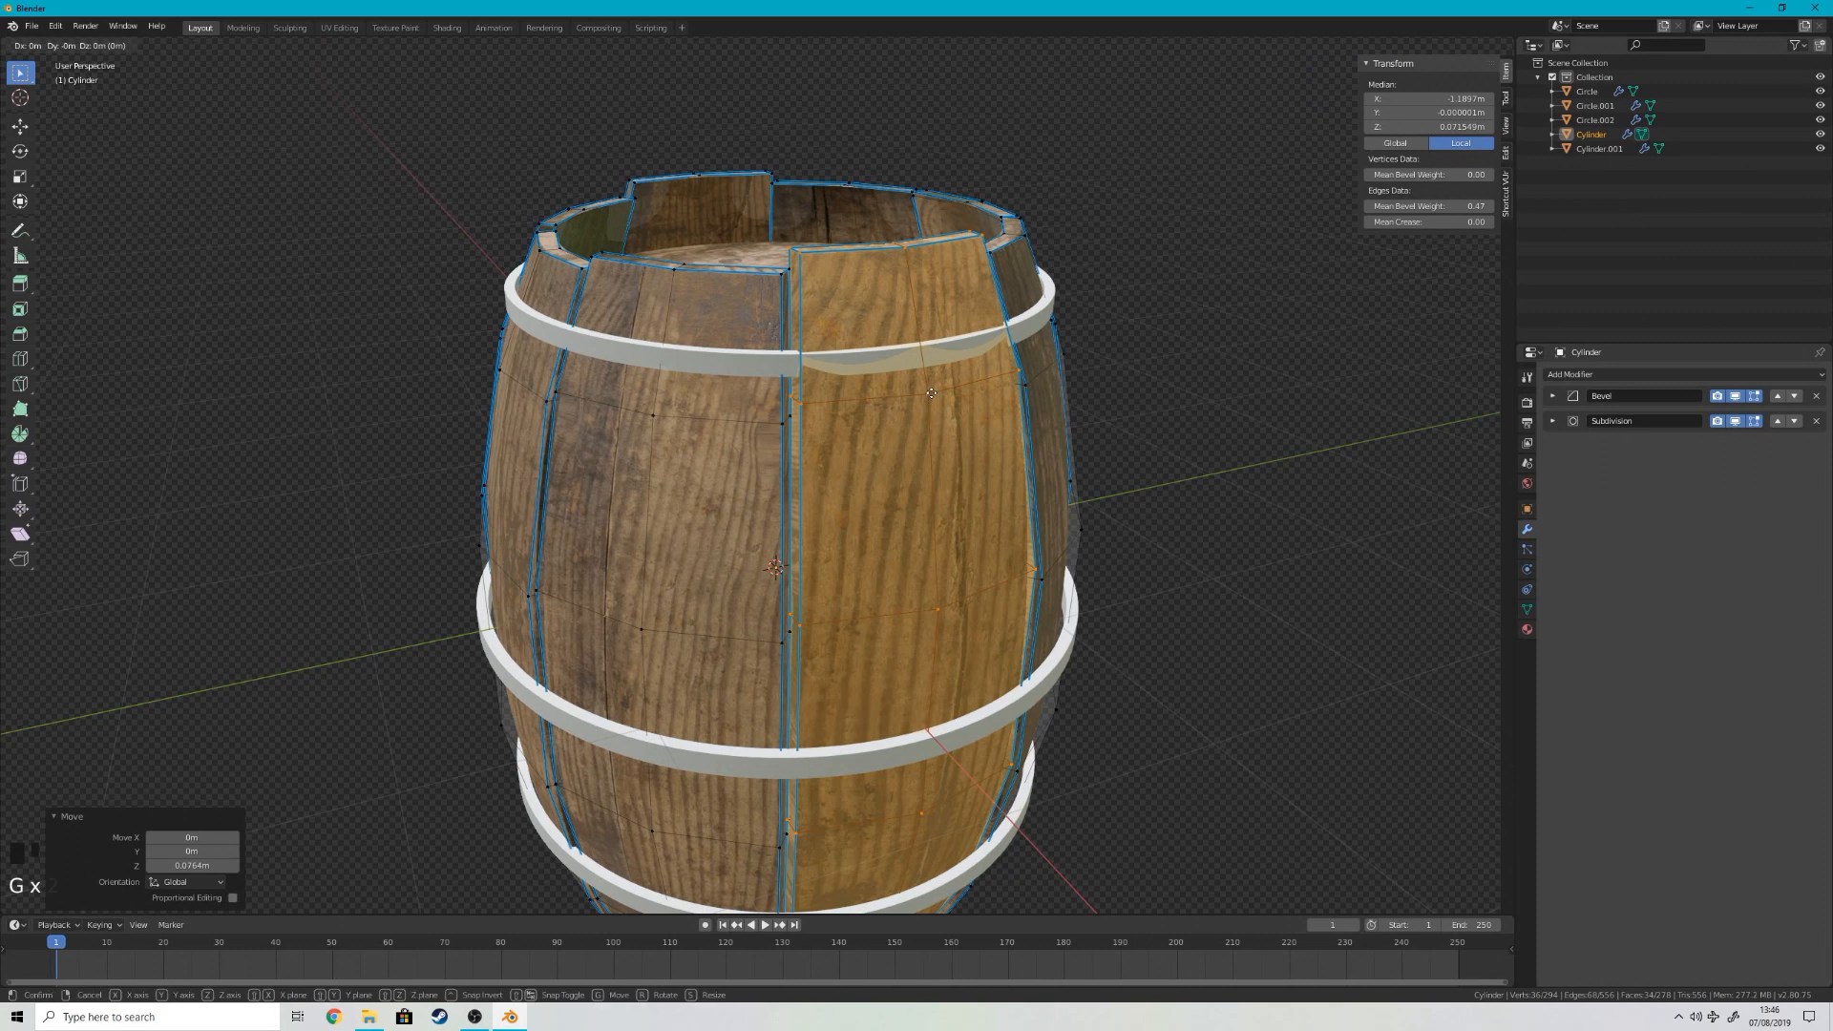
pyautogui.rightClick(932, 394)
# Step: Select the whole stave between the negative X and negative Y sides and raise it about 0.05 m along Z
pyautogui.moveTo(1146, 352); pyautogui.dragTo(1015, 416, button='middle')
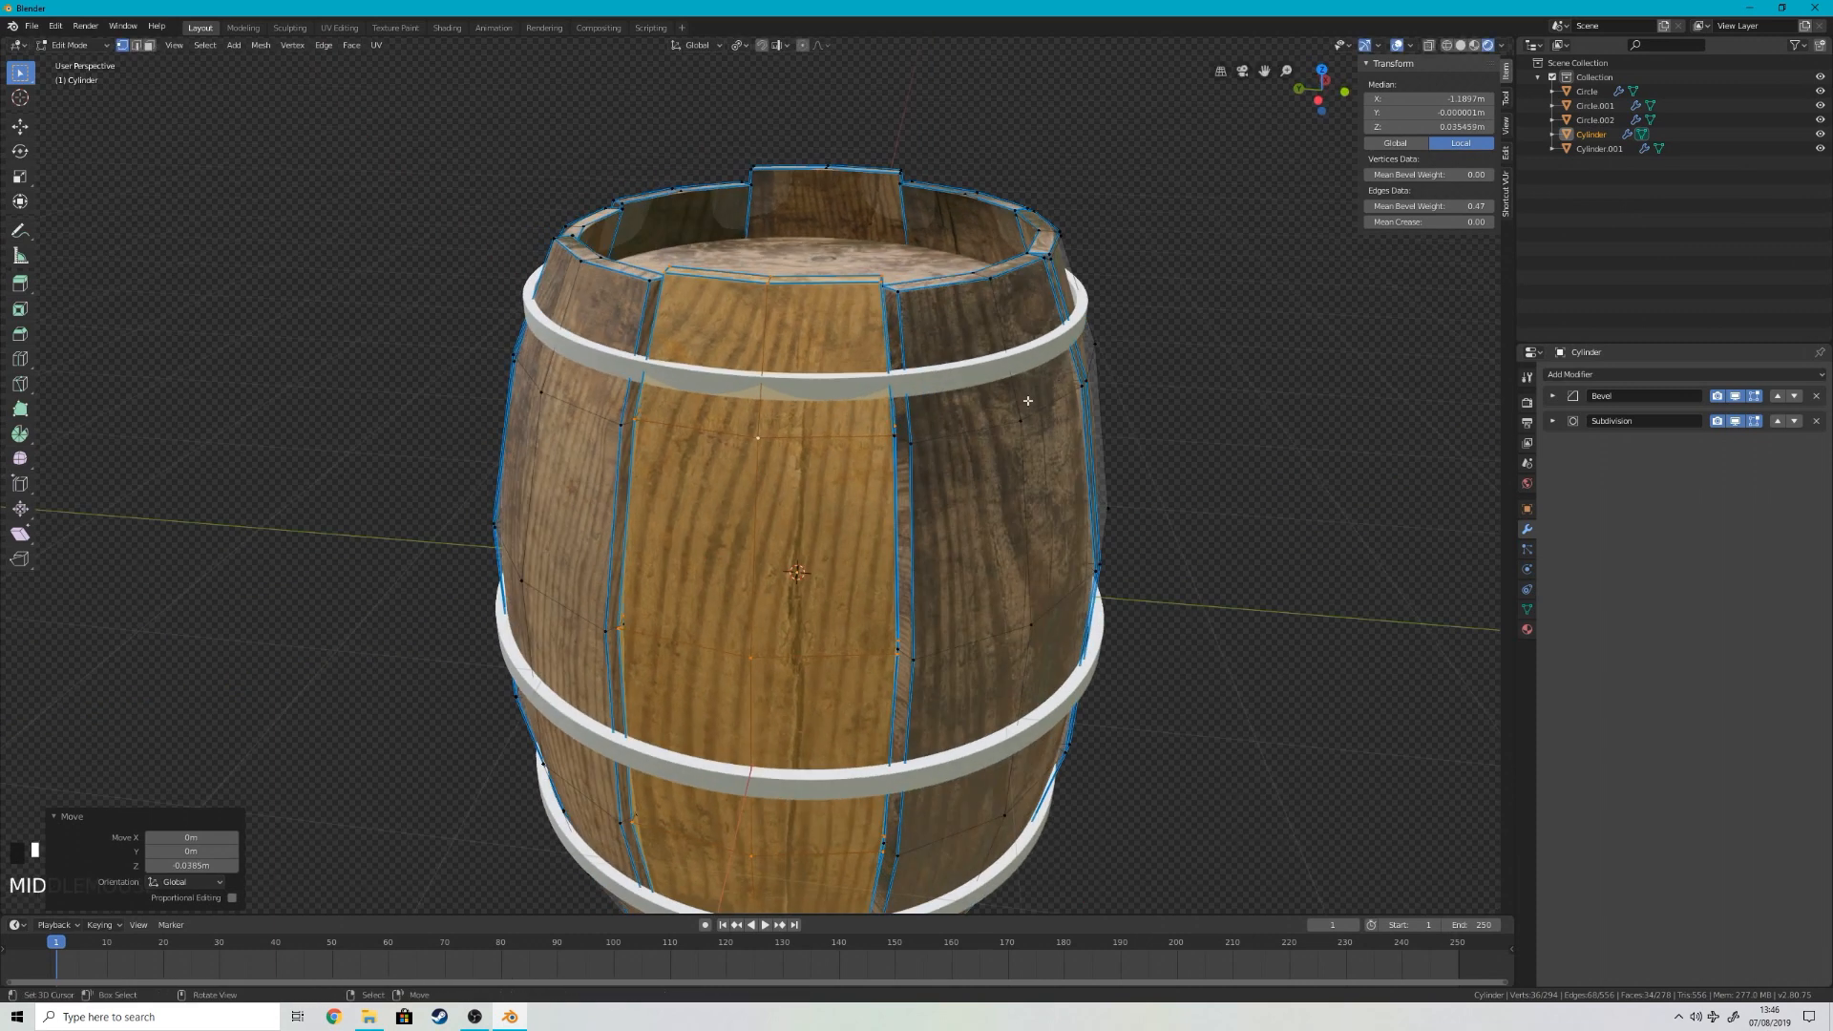
pyautogui.rightClick(1015, 417)
pyautogui.press('l')
pyautogui.press('g')
pyautogui.press('z')
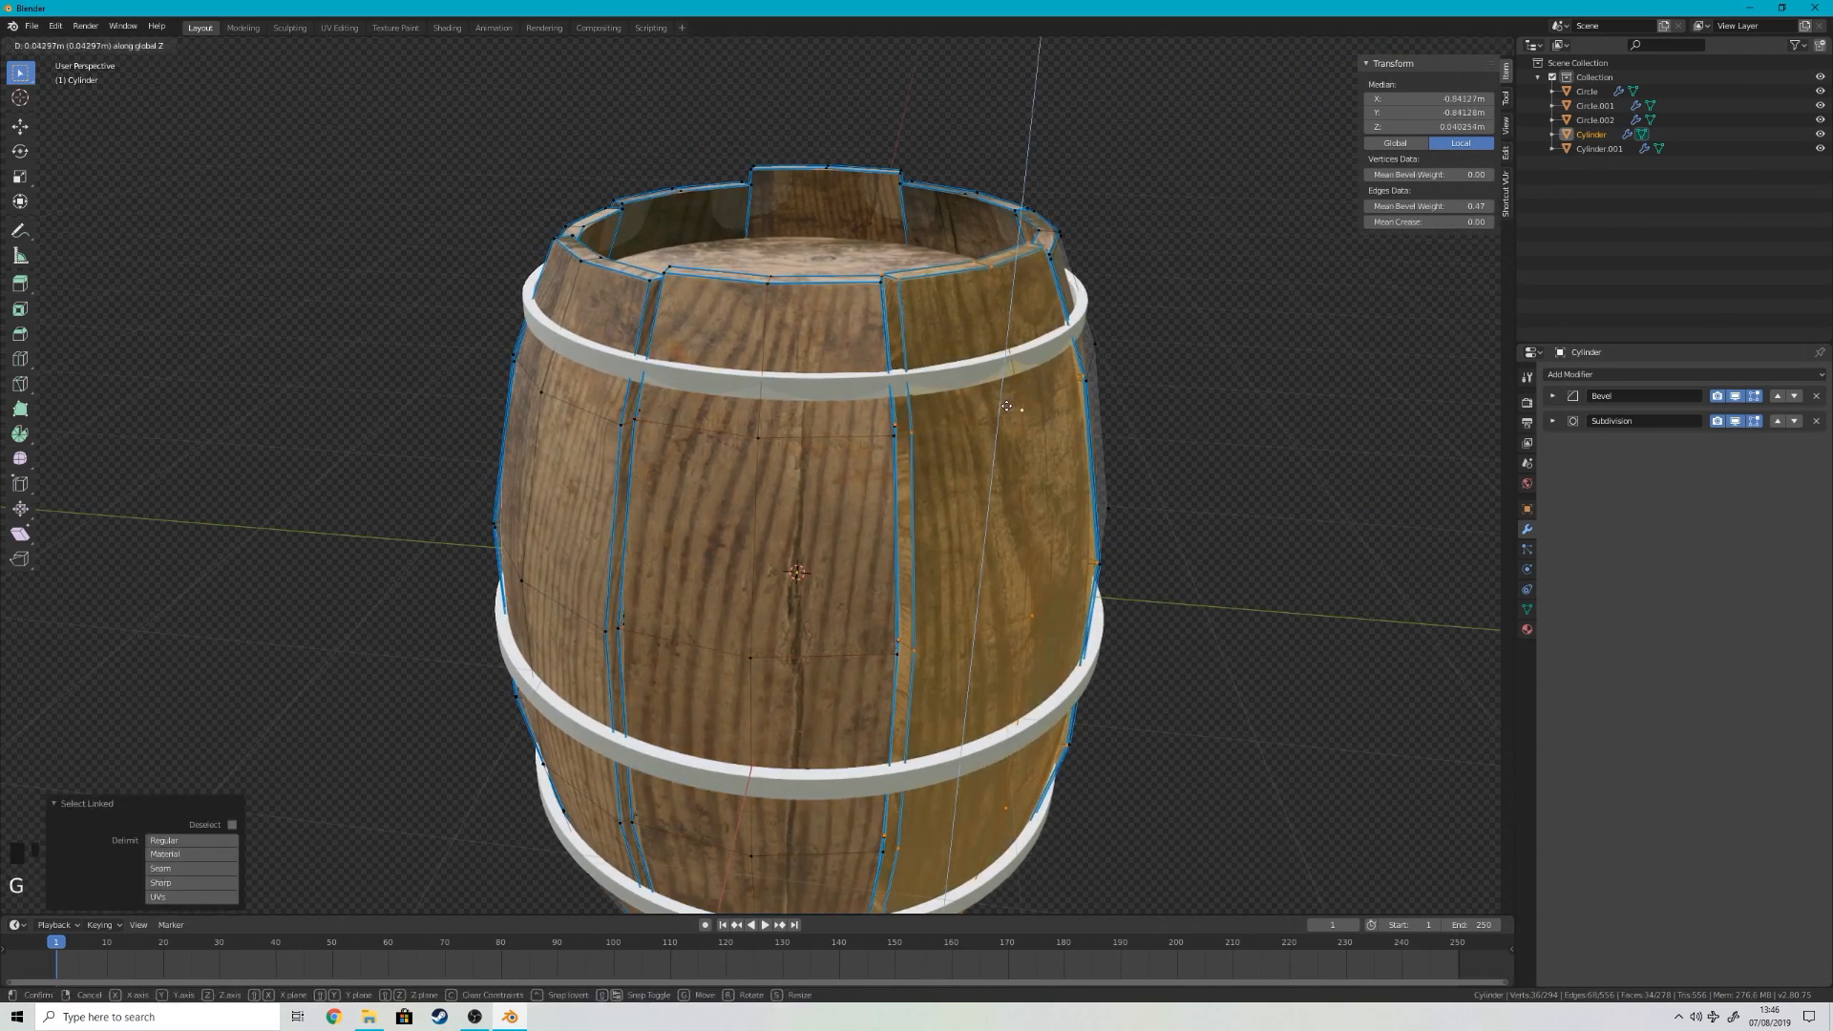
pyautogui.click(1006, 405)
# Step: Select the whole stave between the positive X and negative Y sides and lower it slightly along Z
pyautogui.moveTo(1006, 404); pyautogui.dragTo(1073, 421, button='middle')
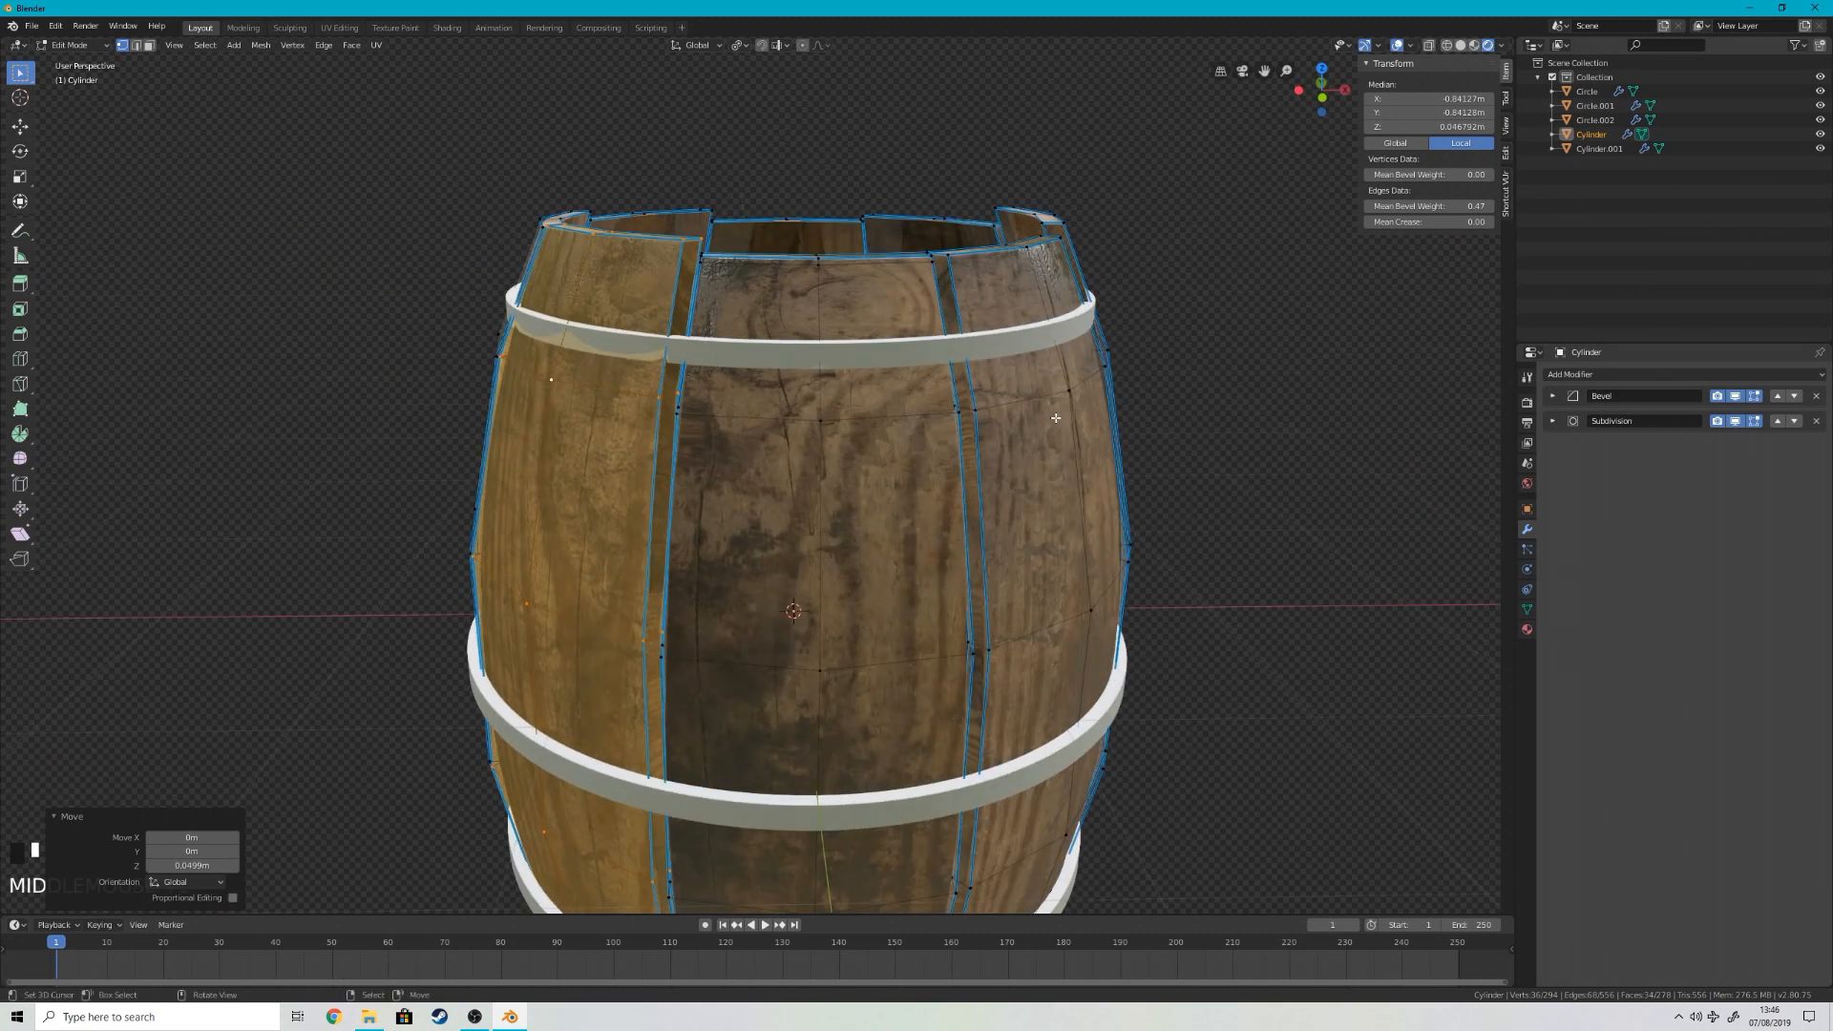
pyautogui.rightClick(1073, 421)
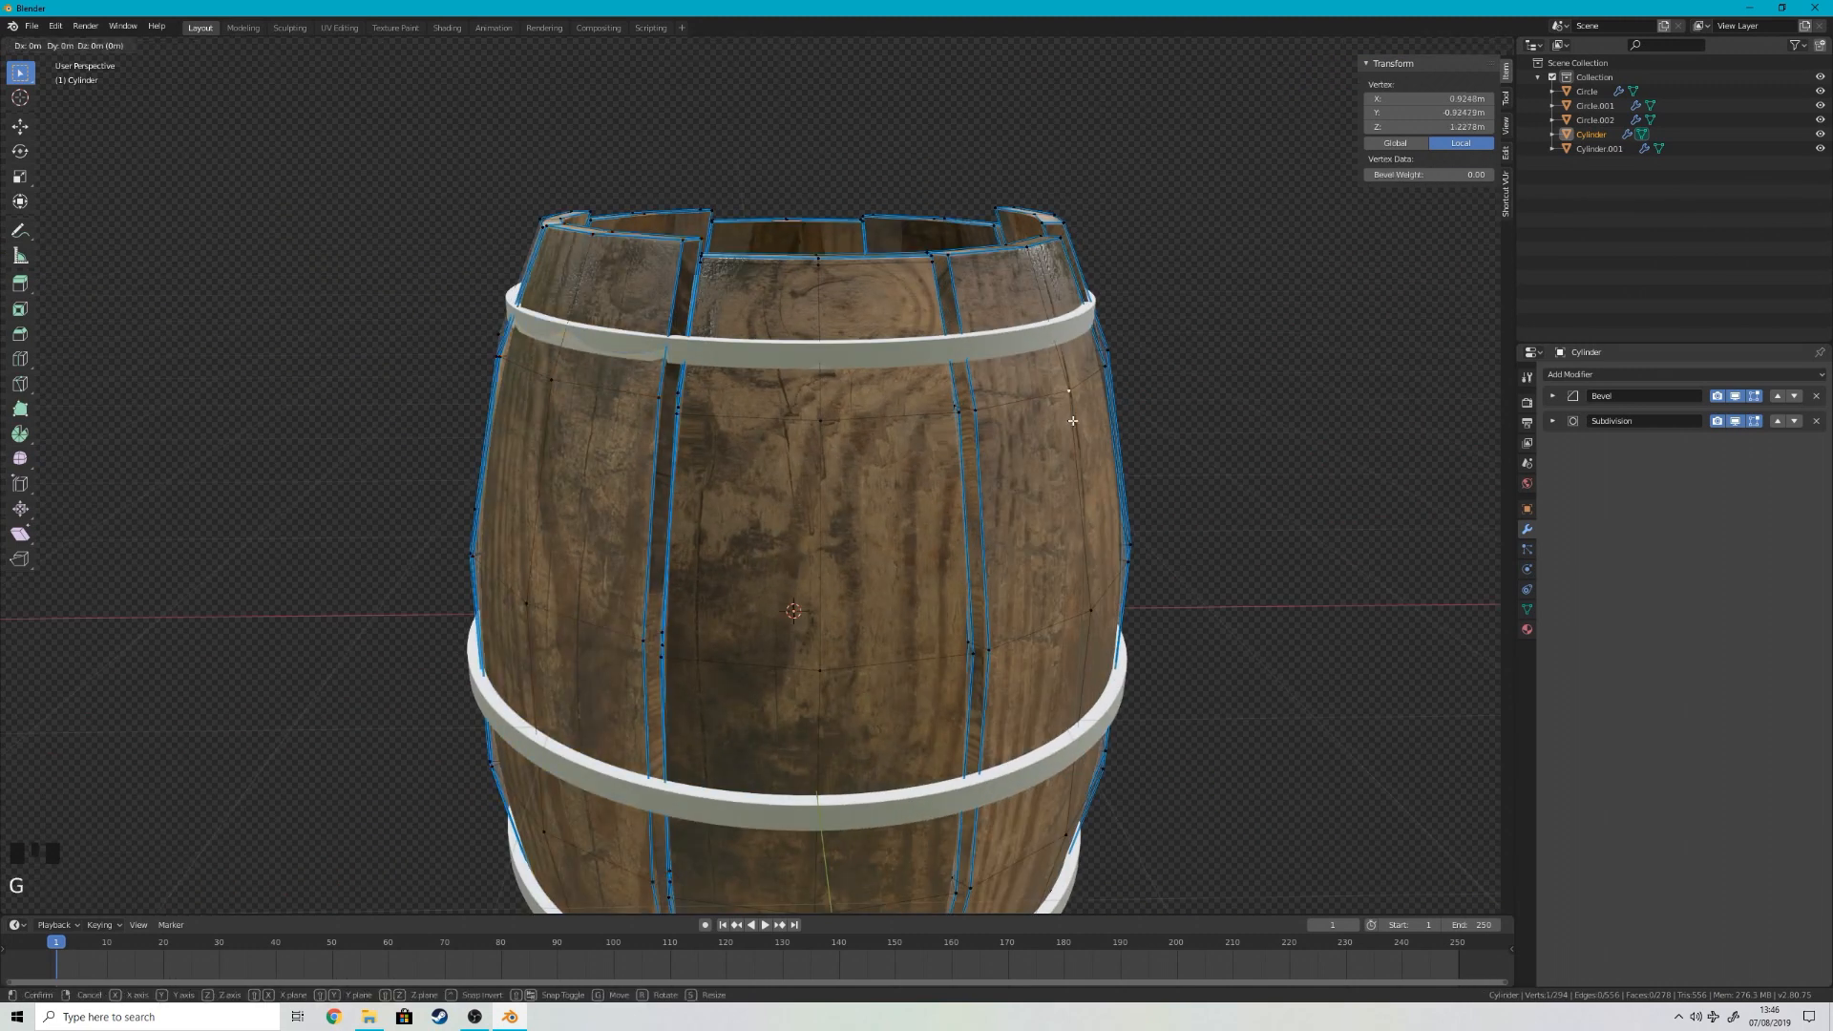
pyautogui.press('l')
pyautogui.press('g')
pyautogui.press('z')
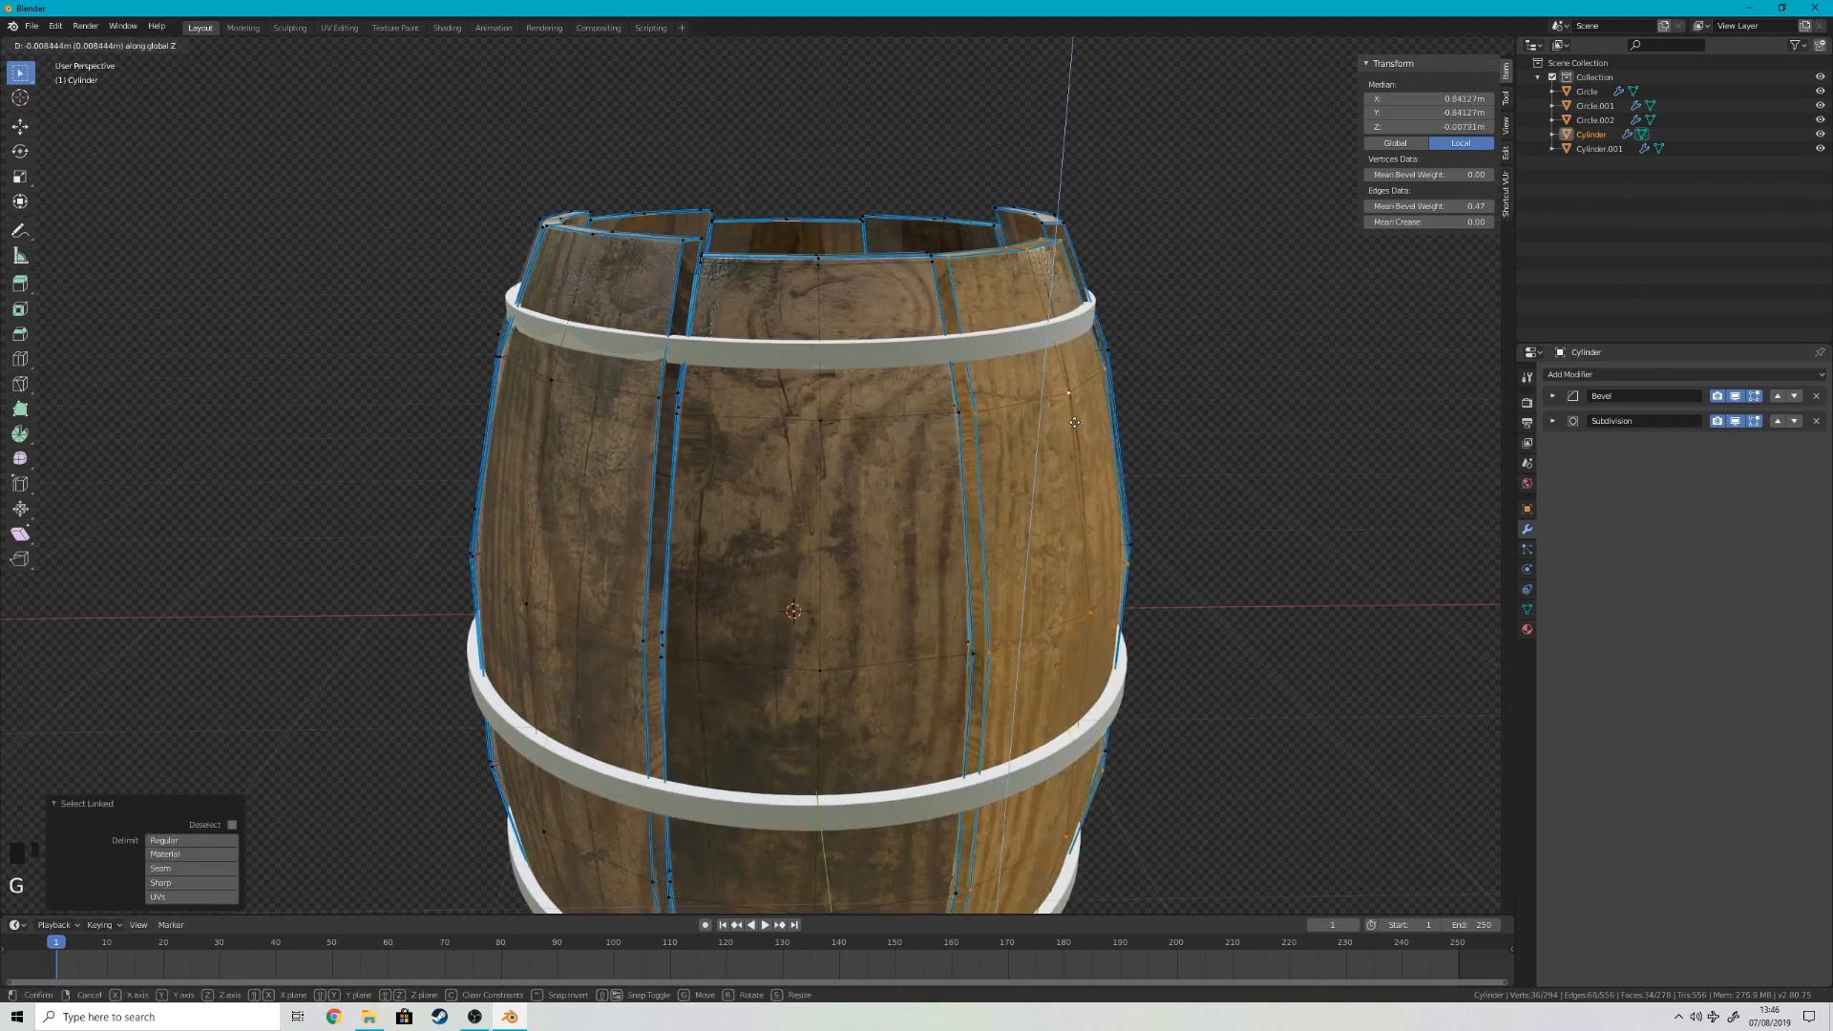
pyautogui.click(1076, 424)
# Step: Leave Edit Mode and enlarge the upper ring to a scale of about 1.265 so it clears the shifted staves
pyautogui.scroll(-5, 1141, 389)
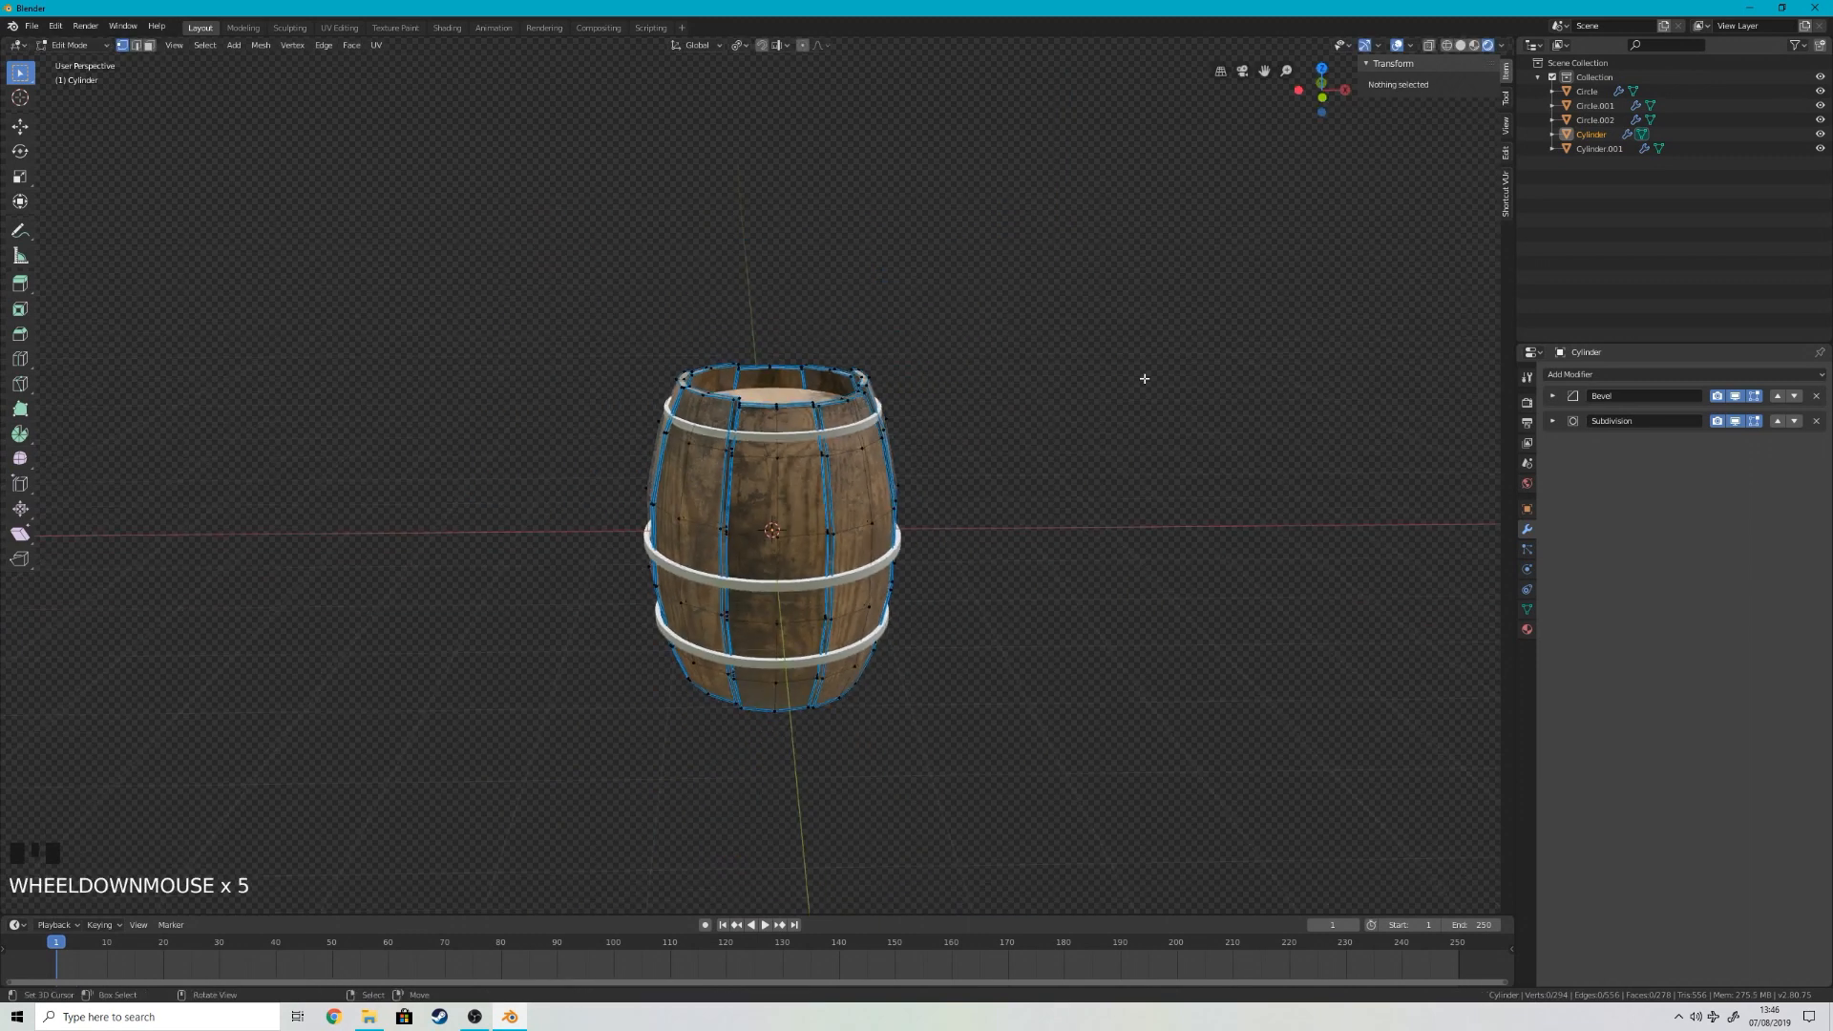
pyautogui.press('KP_1')
pyautogui.press('Tab')
pyautogui.scroll(7, 646, 256)
pyautogui.moveTo(645, 256); pyautogui.dragTo(1314, 470, button='middle')
pyautogui.rightClick(835, 296)
pyautogui.scroll(2, 1317, 478)
pyautogui.press('s')
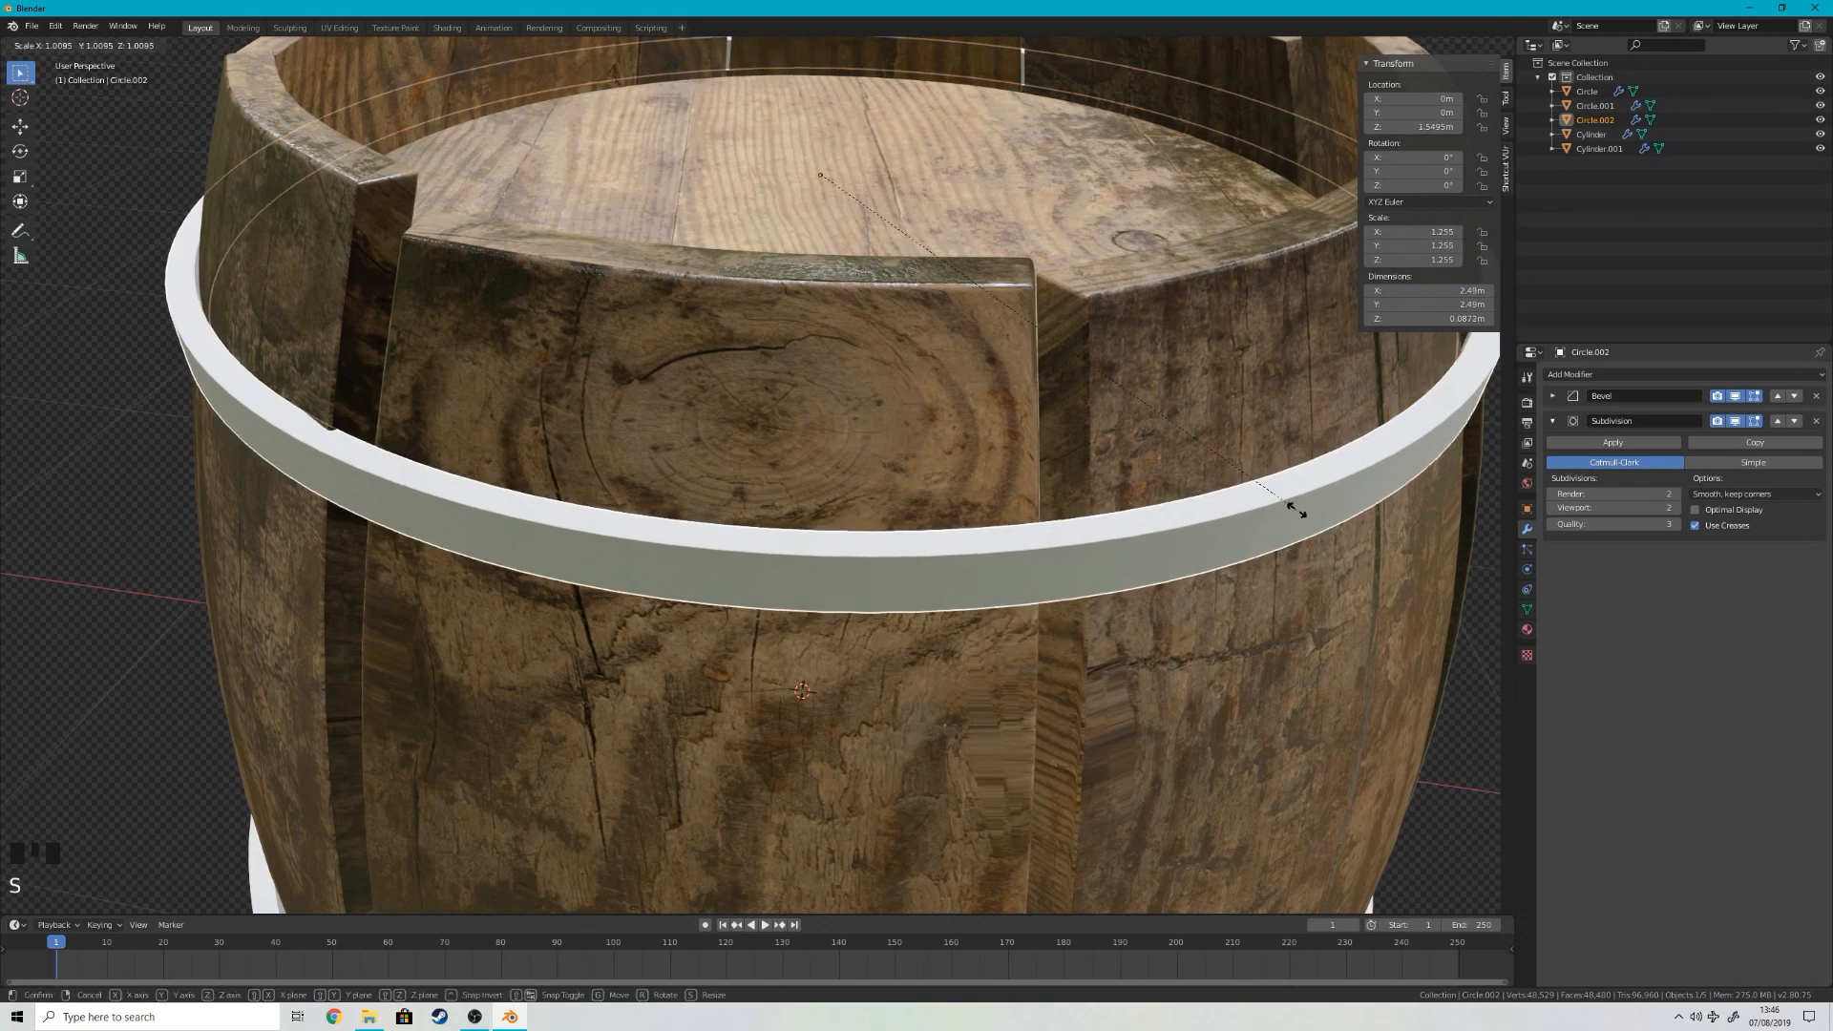
pyautogui.click(1299, 513)
pyautogui.scroll(-10, 1291, 512)
pyautogui.rightClick(1102, 506)
pyautogui.moveTo(1102, 506); pyautogui.dragTo(995, 232, button='middle')
pyautogui.scroll(6, 1012, 468)
pyautogui.scroll(-5, 933, 361)
pyautogui.scroll(4, 995, 232)
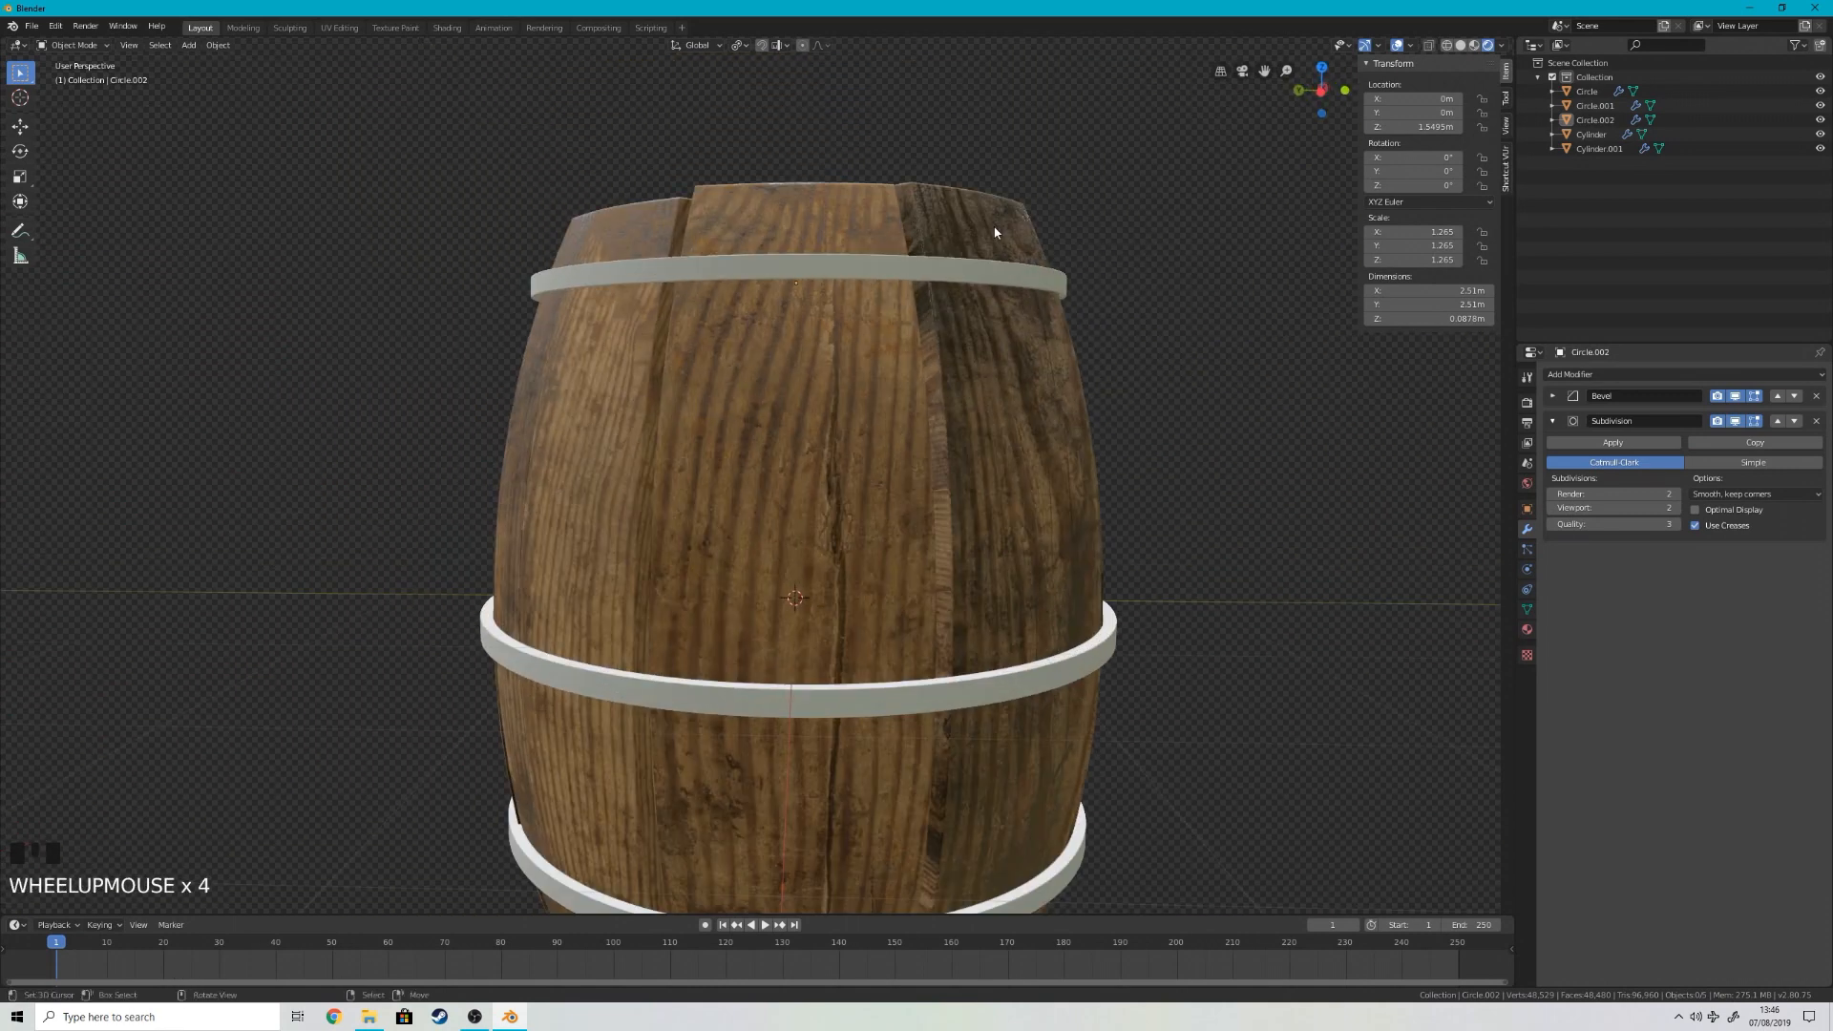
# Step: Set the render engine to Cycles with GPU Compute as the device
pyautogui.click(1526, 402)
pyautogui.click(1717, 375)
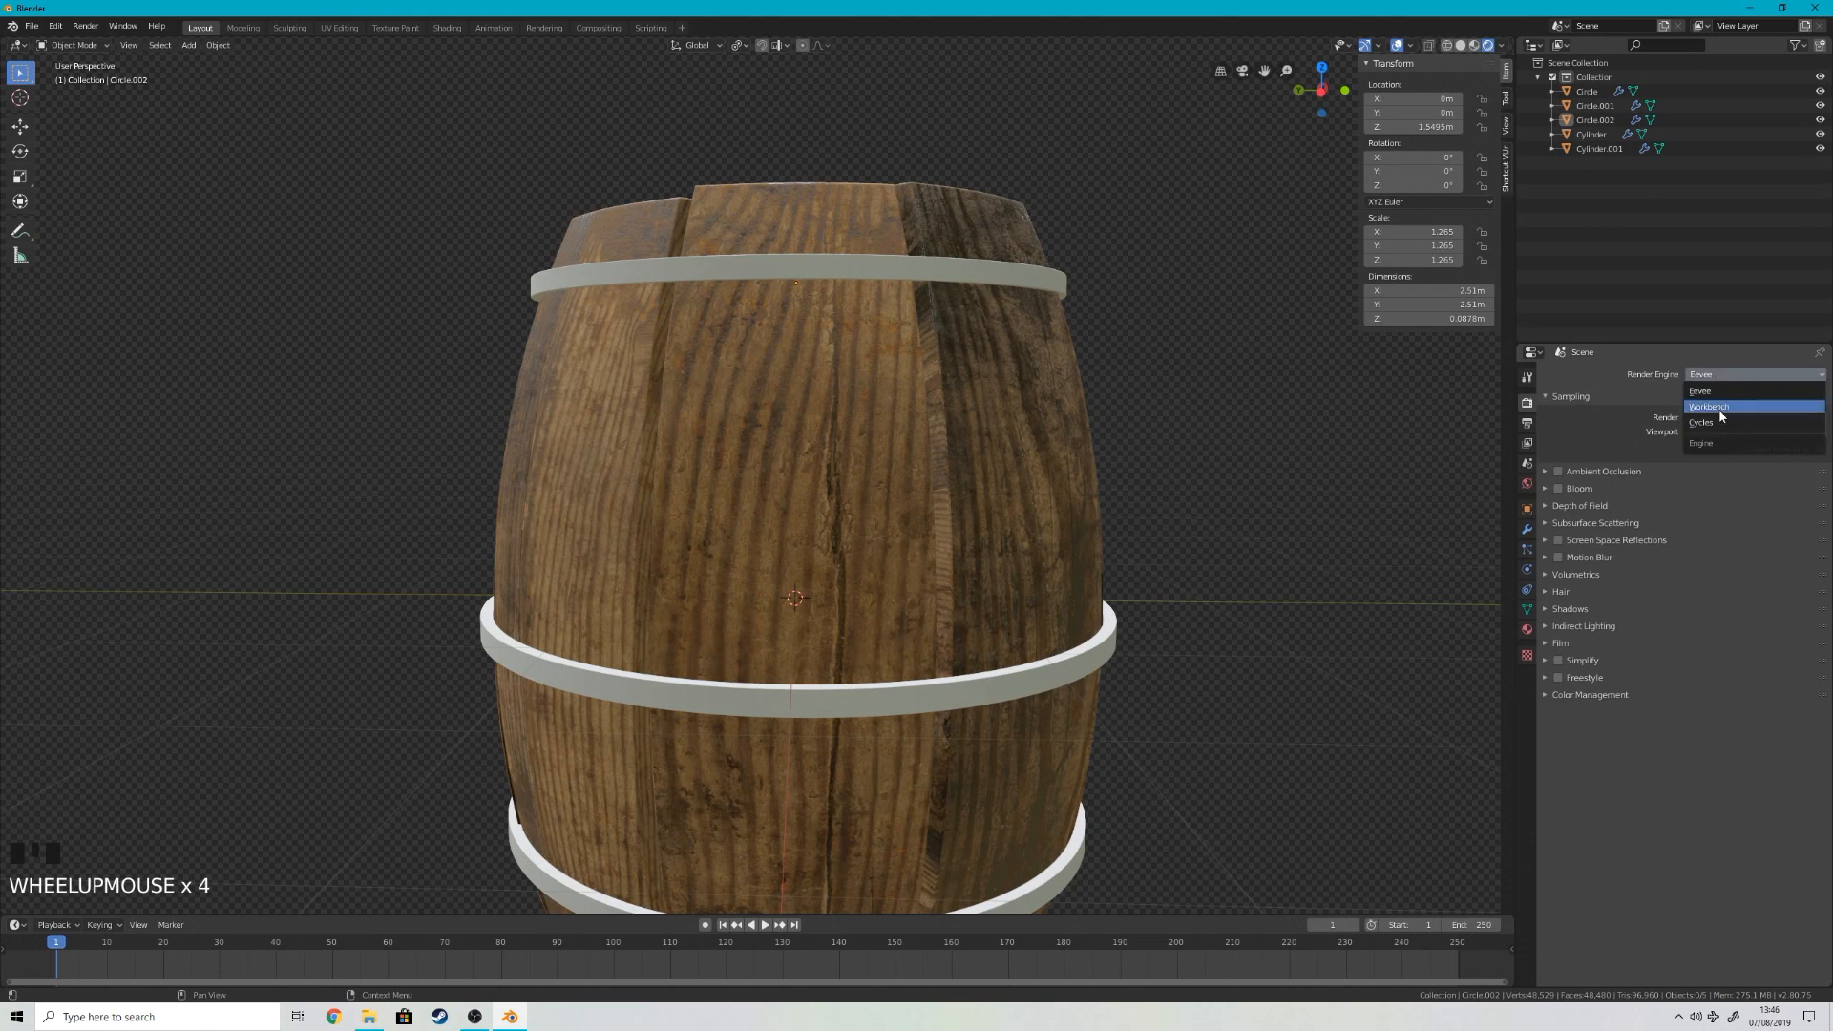
pyautogui.click(1722, 422)
pyautogui.click(1730, 412)
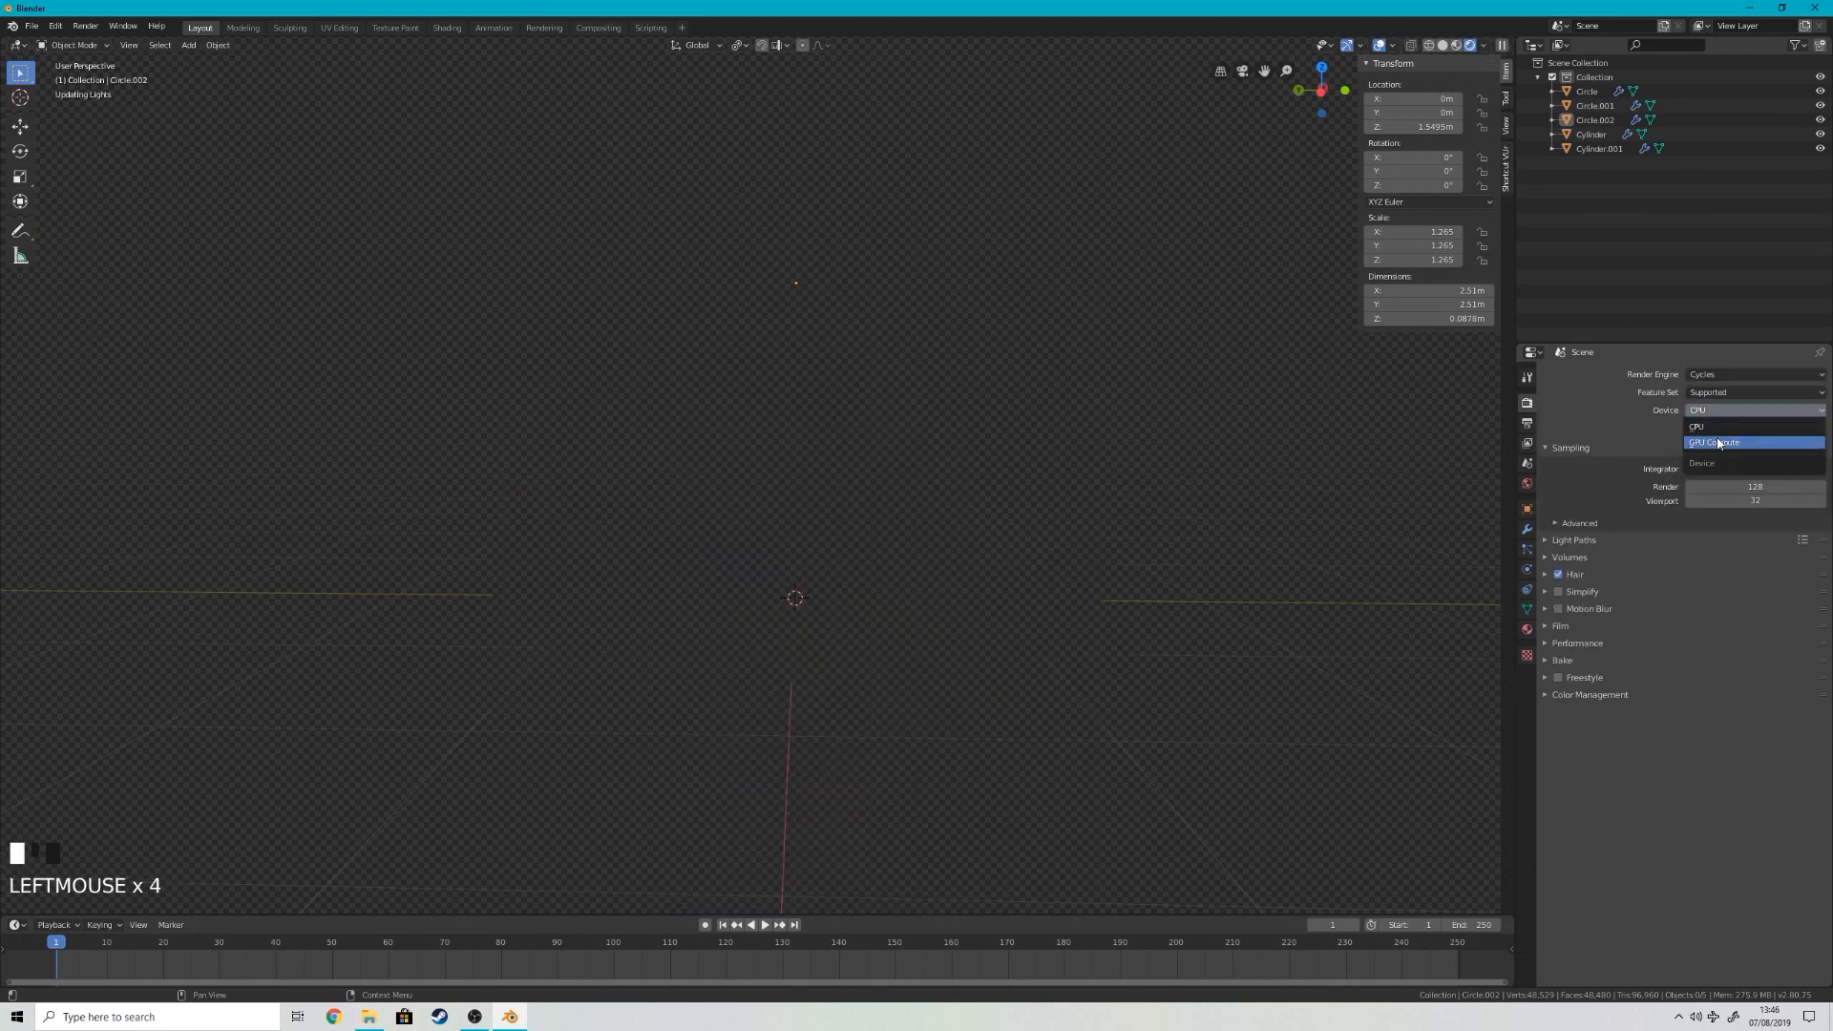
pyautogui.click(1714, 442)
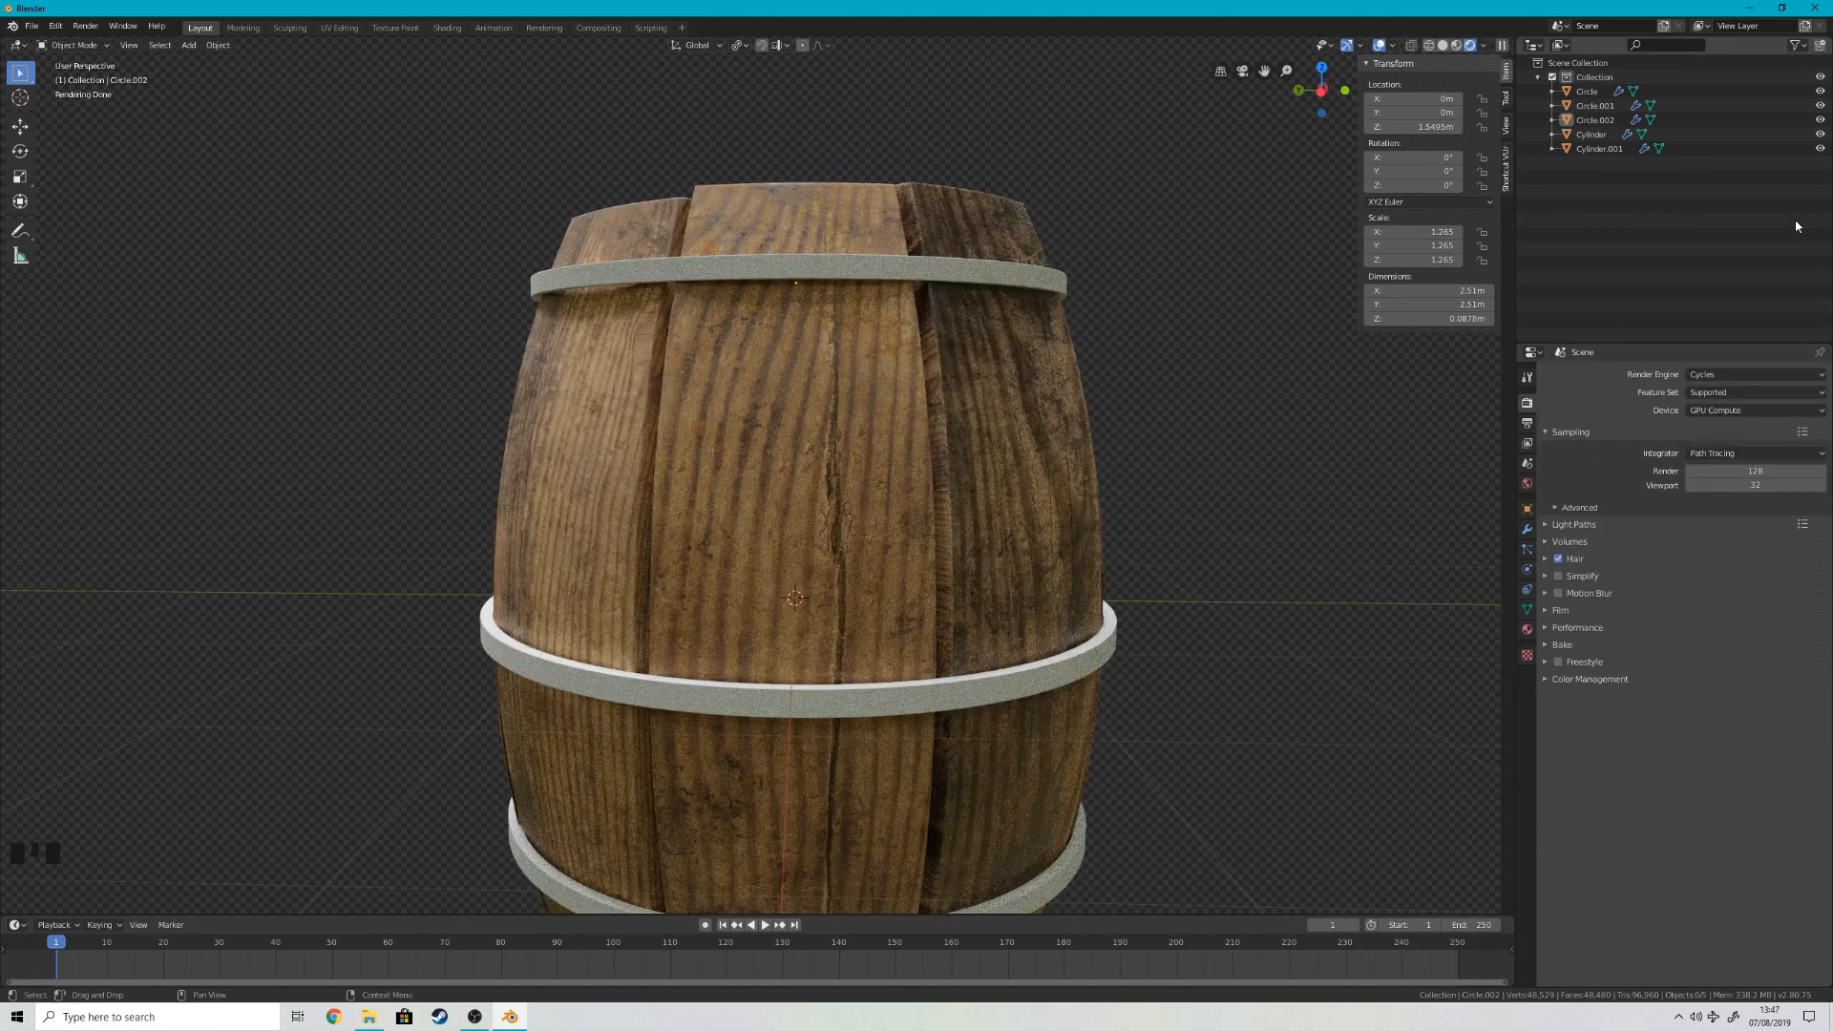
# Step: Set the viewport Start Pixels to 256 px in the render performance settings
pyautogui.scroll(-3, 926, 468)
pyautogui.moveTo(926, 468); pyautogui.dragTo(924, 482, button='middle')
pyautogui.press('KP_1')
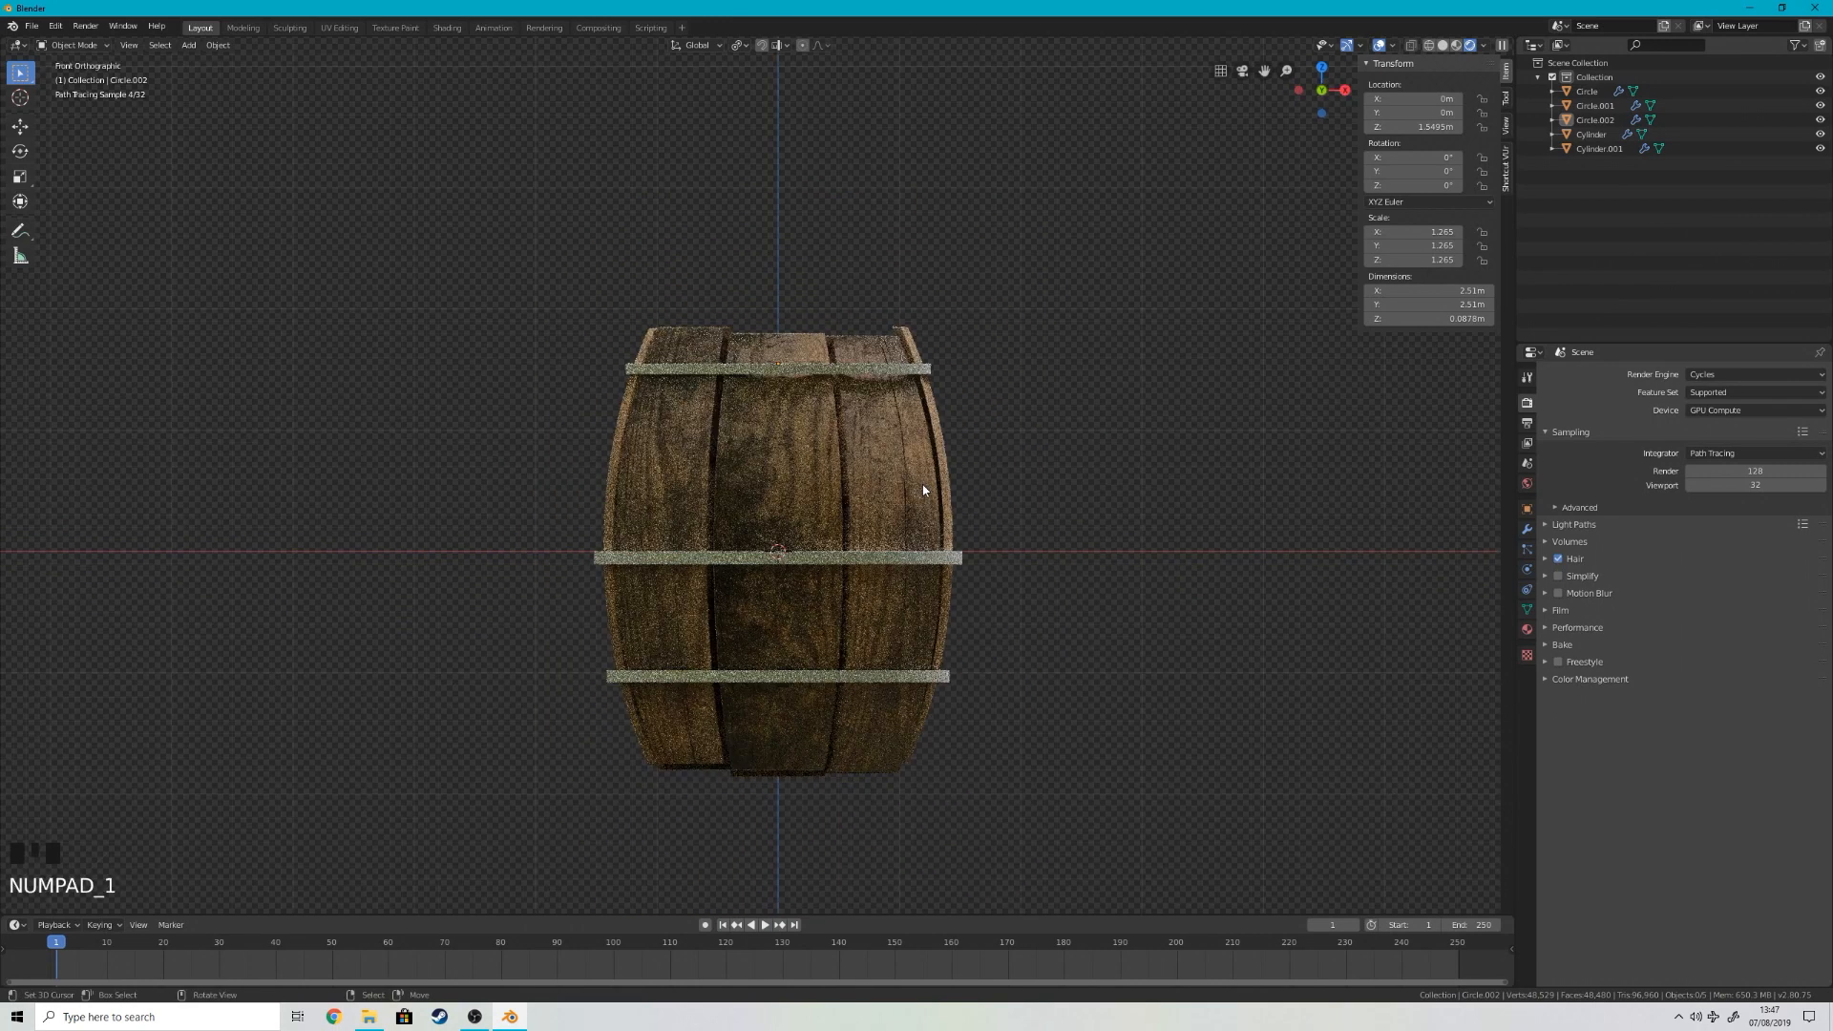
pyautogui.click(1549, 630)
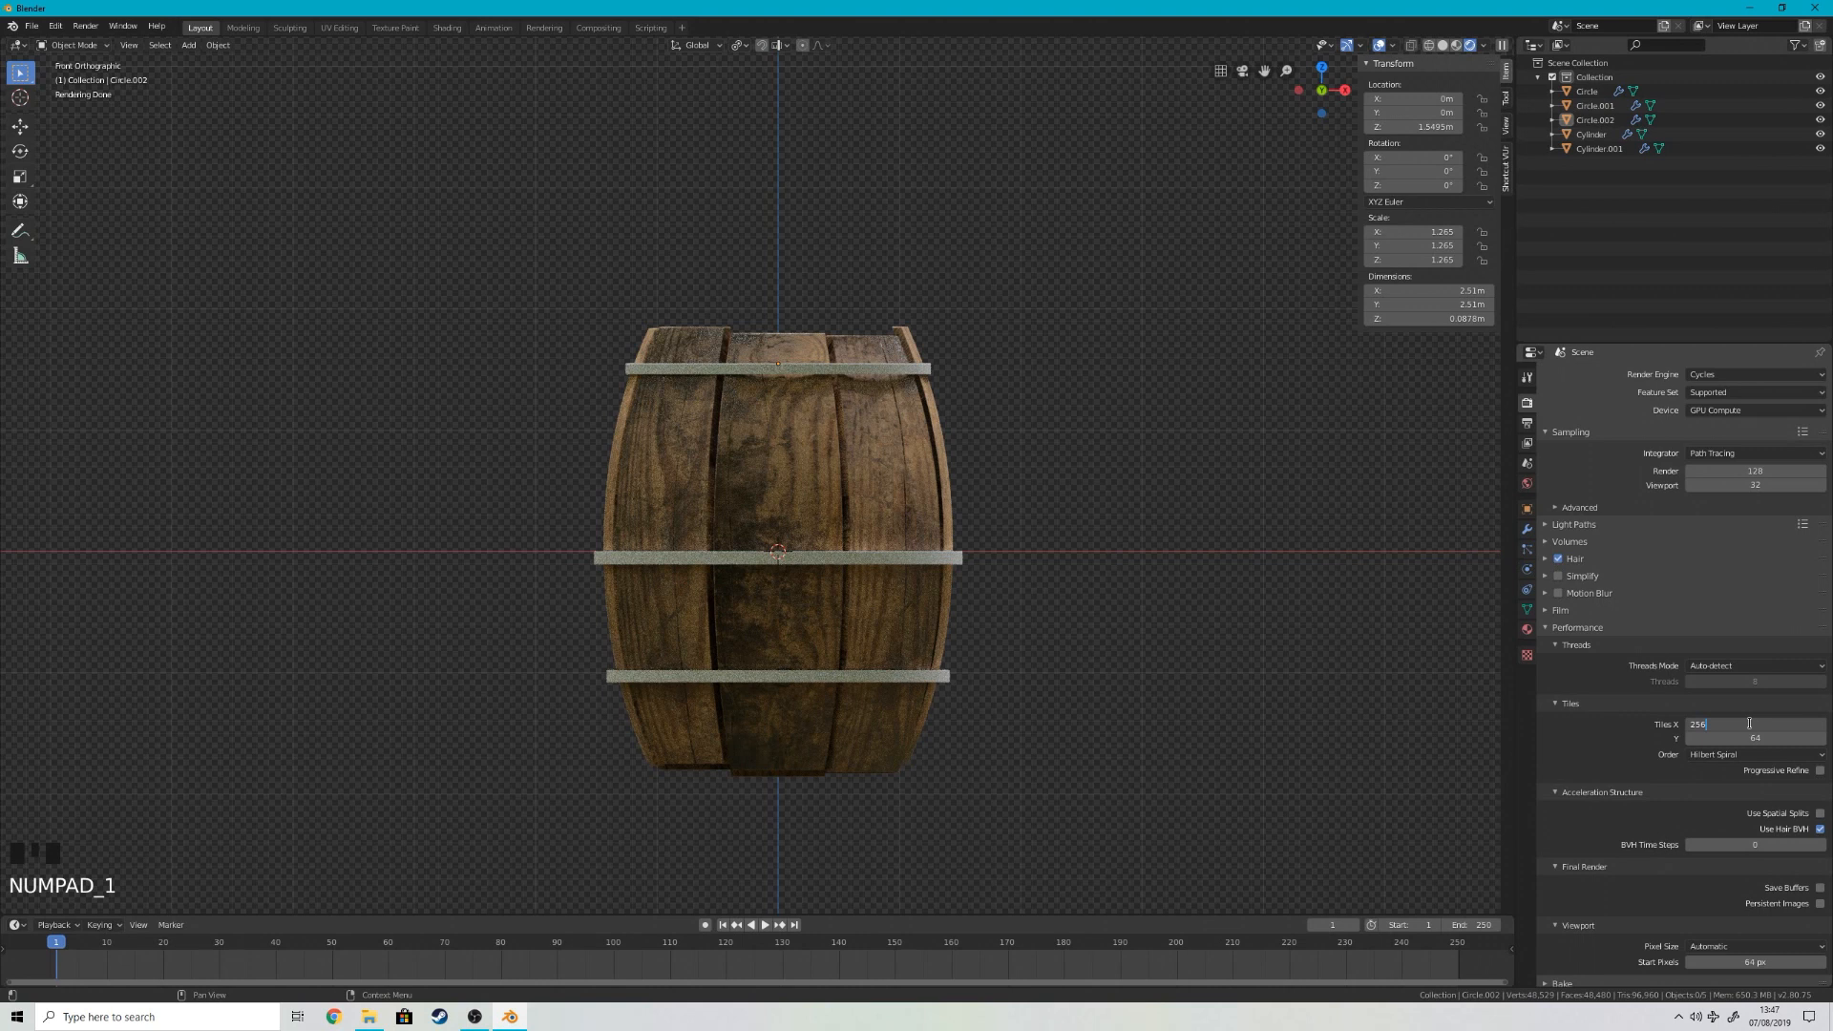
pyautogui.click(1755, 960)
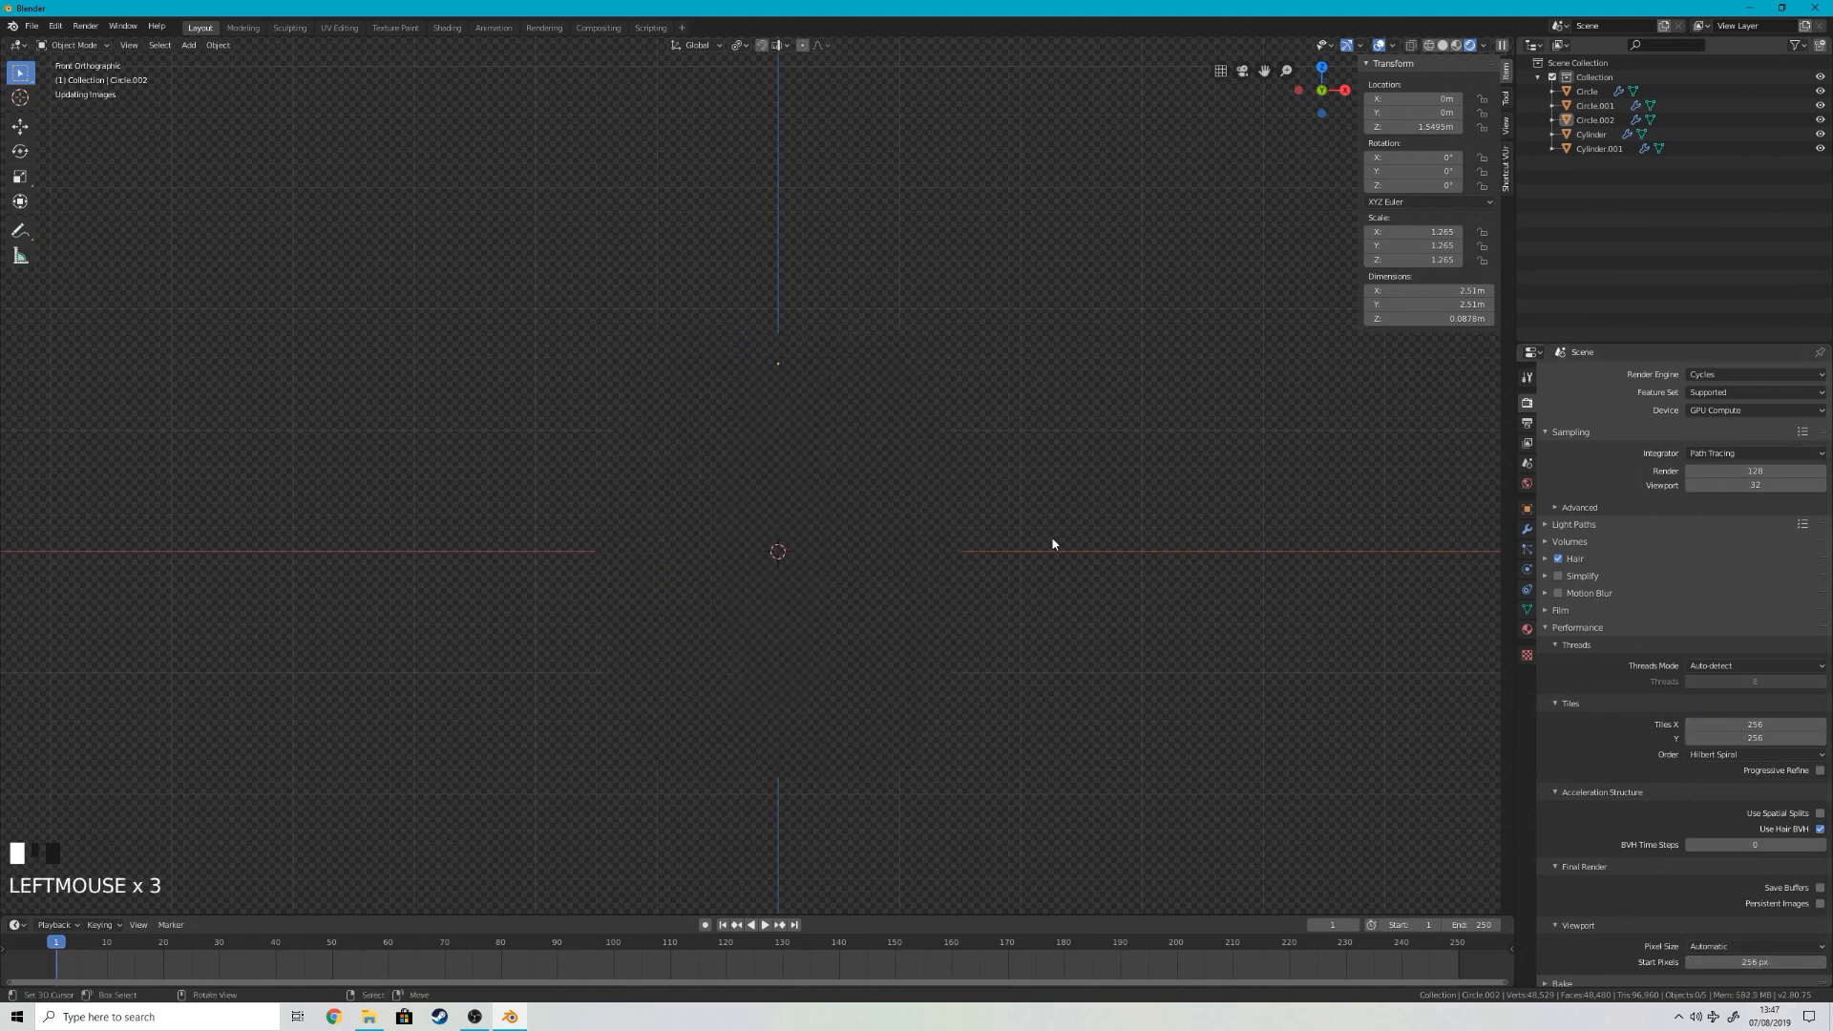
# Step: Examine the Cycles-rendered barrel from the front and from above, up close and from a distance
pyautogui.scroll(-6, 872, 499)
pyautogui.scroll(12, 840, 430)
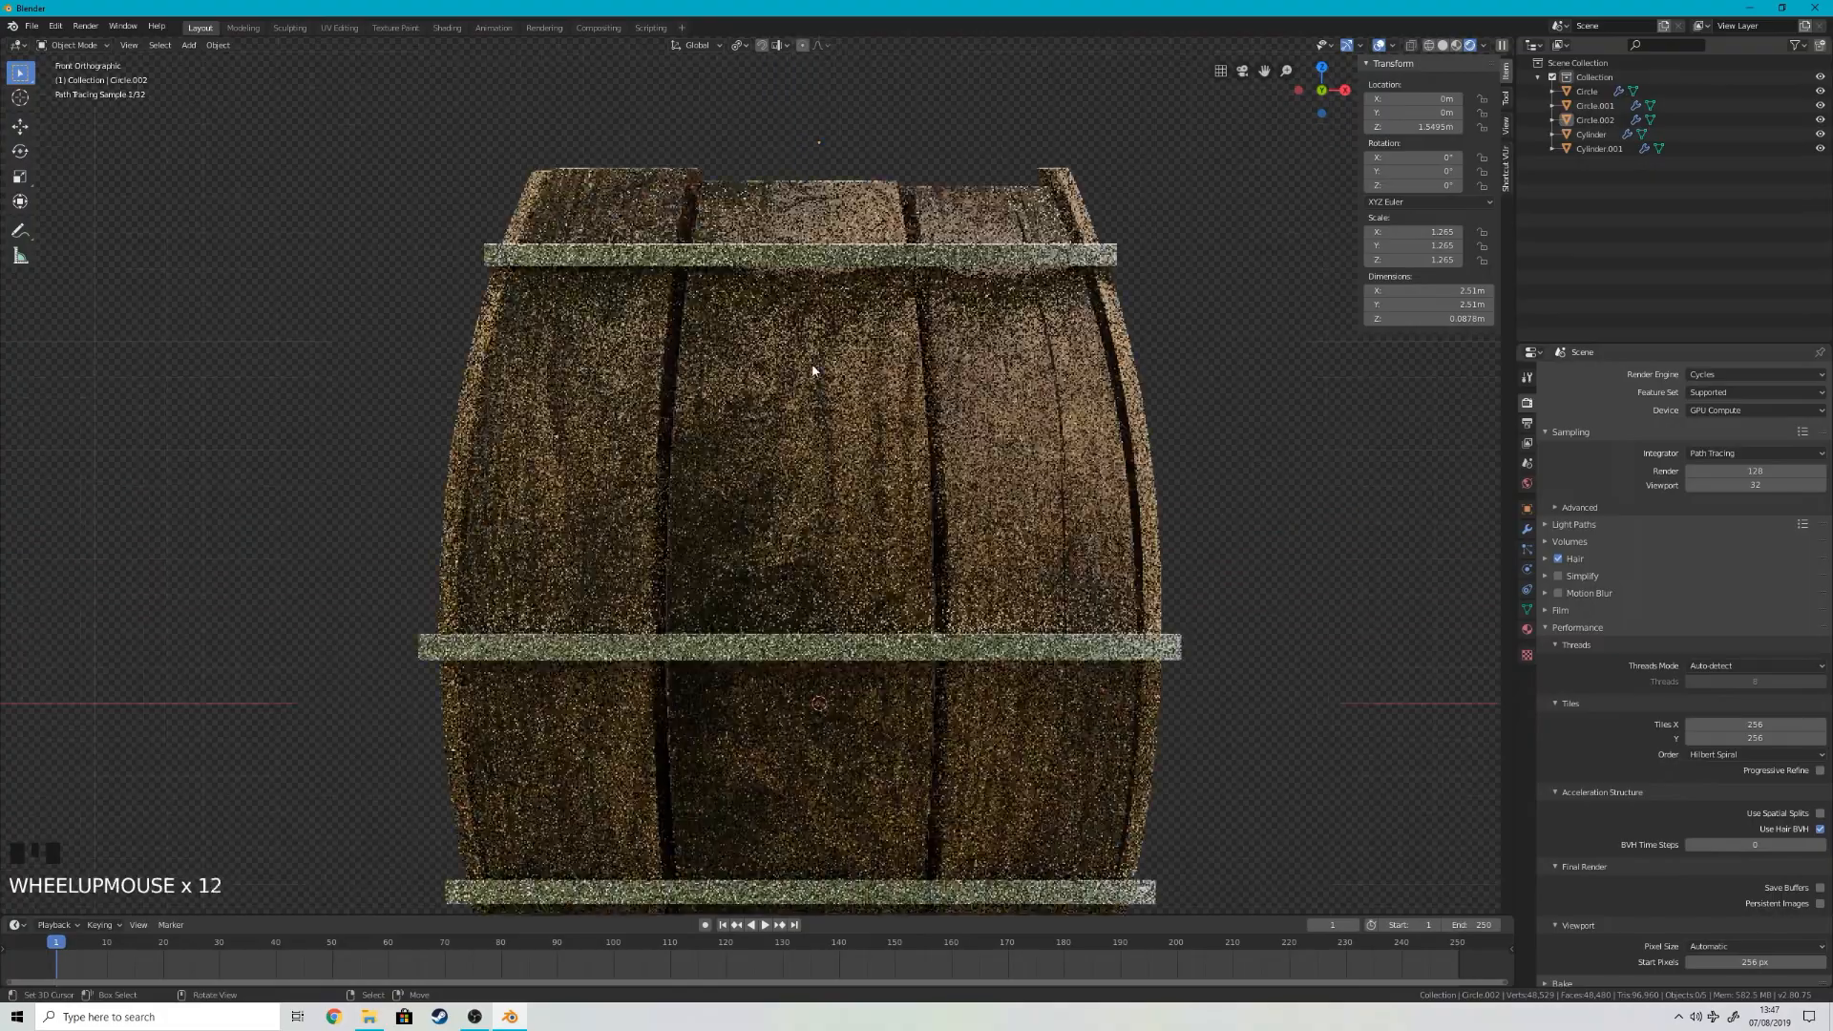
pyautogui.scroll(2, 812, 371)
pyautogui.scroll(-6, 812, 371)
pyautogui.moveTo(813, 371); pyautogui.dragTo(867, 434, button='middle')
pyautogui.scroll(3, 982, 433)
pyautogui.scroll(-4, 965, 368)
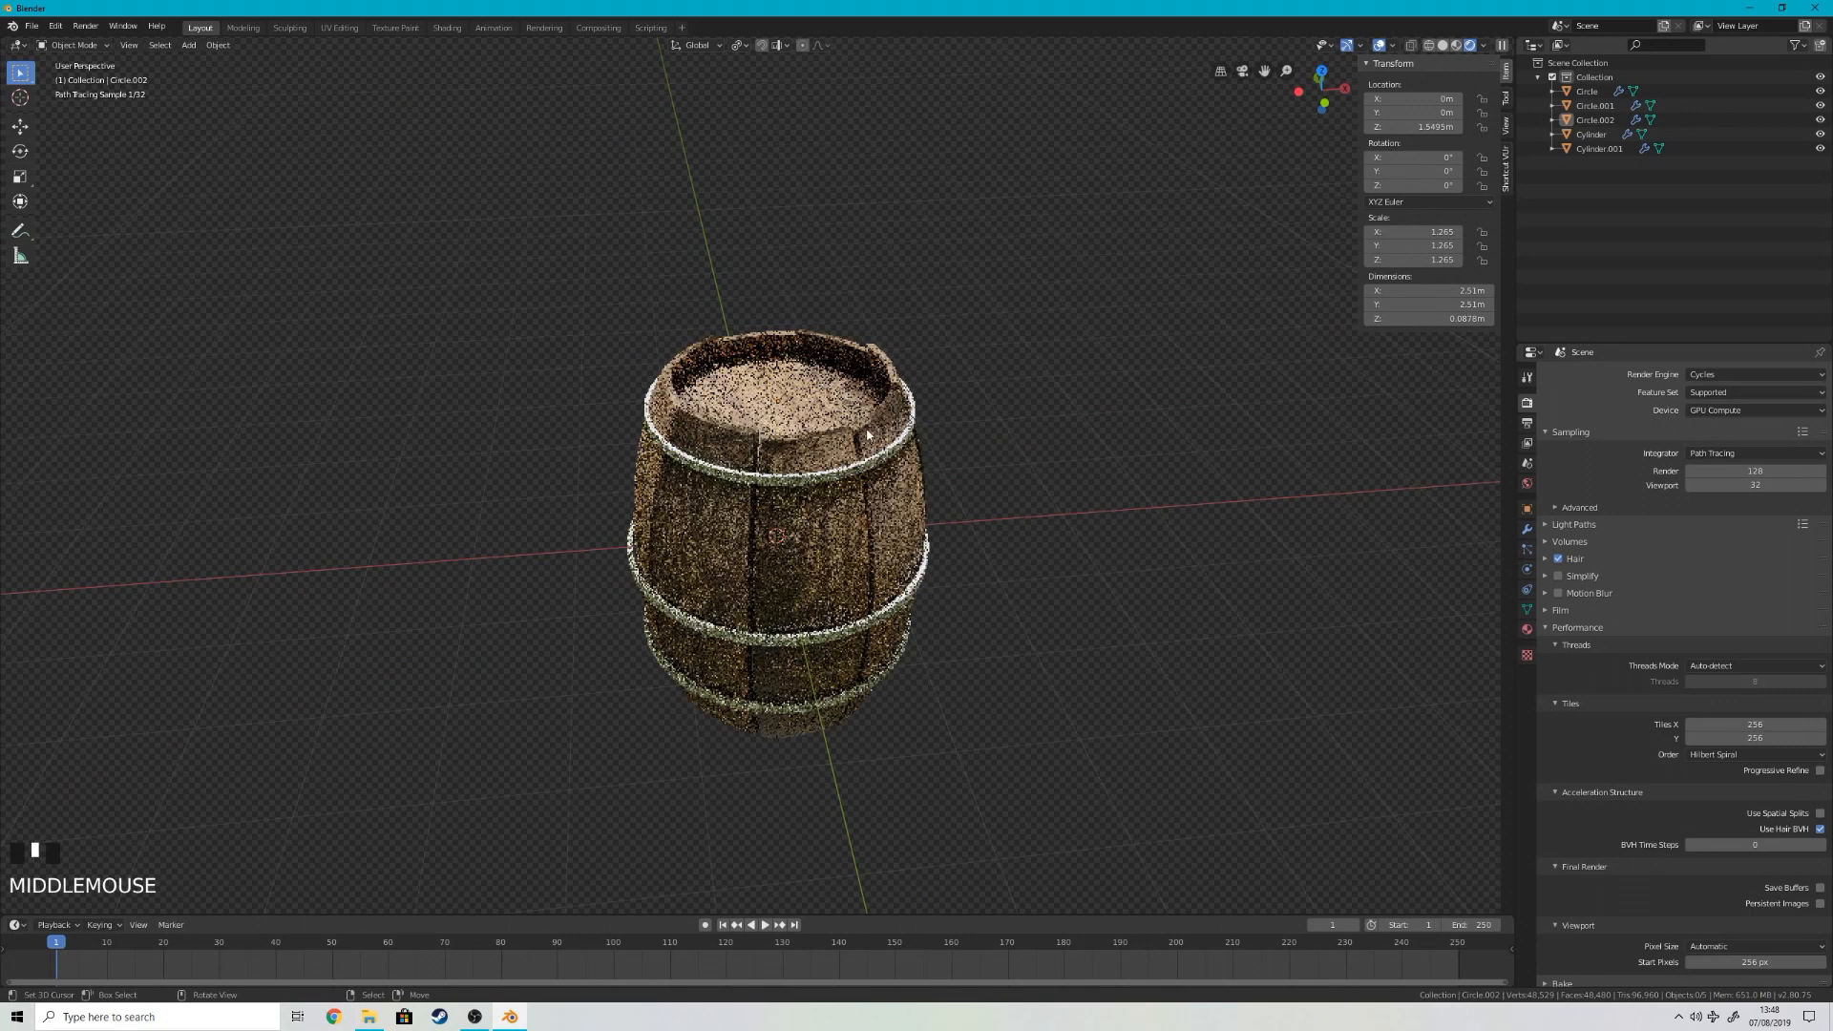
# Step: Switch to the Shading workspace and create a new material for the upper hoop
pyautogui.click(456, 28)
pyautogui.scroll(-2, 920, 454)
pyautogui.scroll(1, 934, 338)
pyautogui.click(928, 586)
pyautogui.keyDown('shift'); pyautogui.moveTo(994, 735); pyautogui.dragTo(808, 729, button='middle'); pyautogui.keyUp('shift')
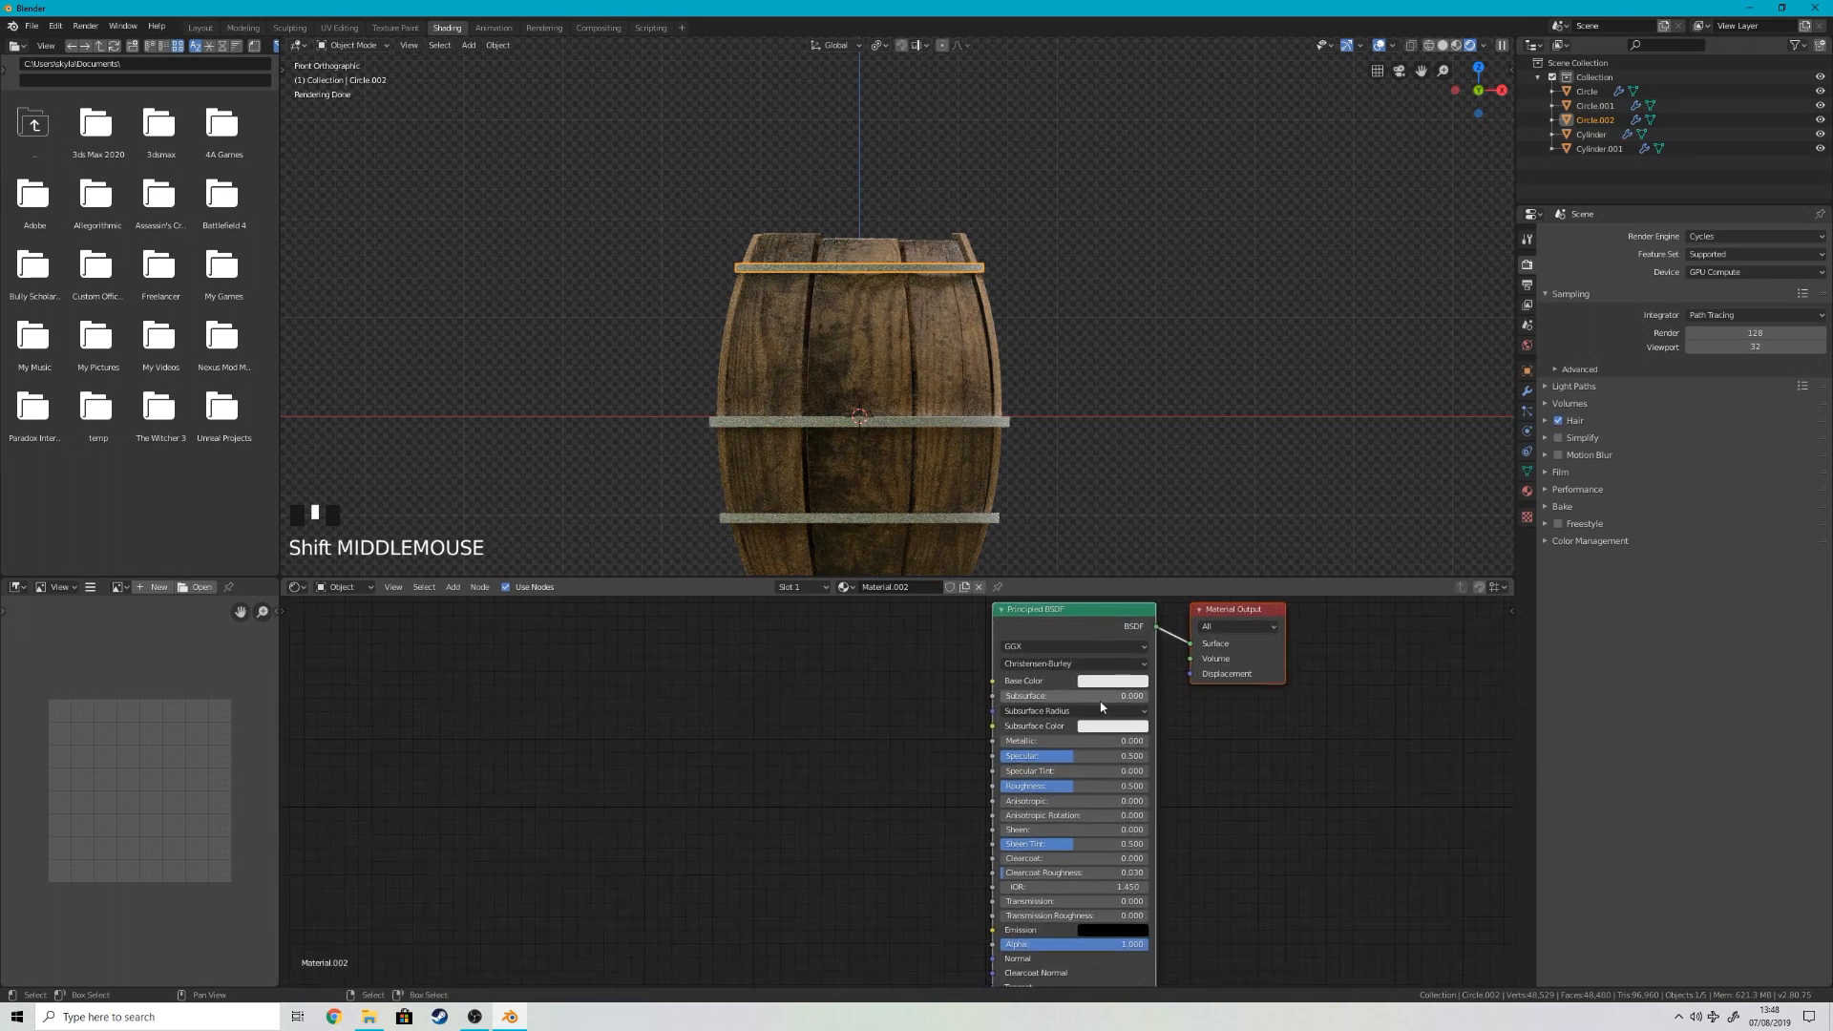
pyautogui.scroll(2, 1050, 716)
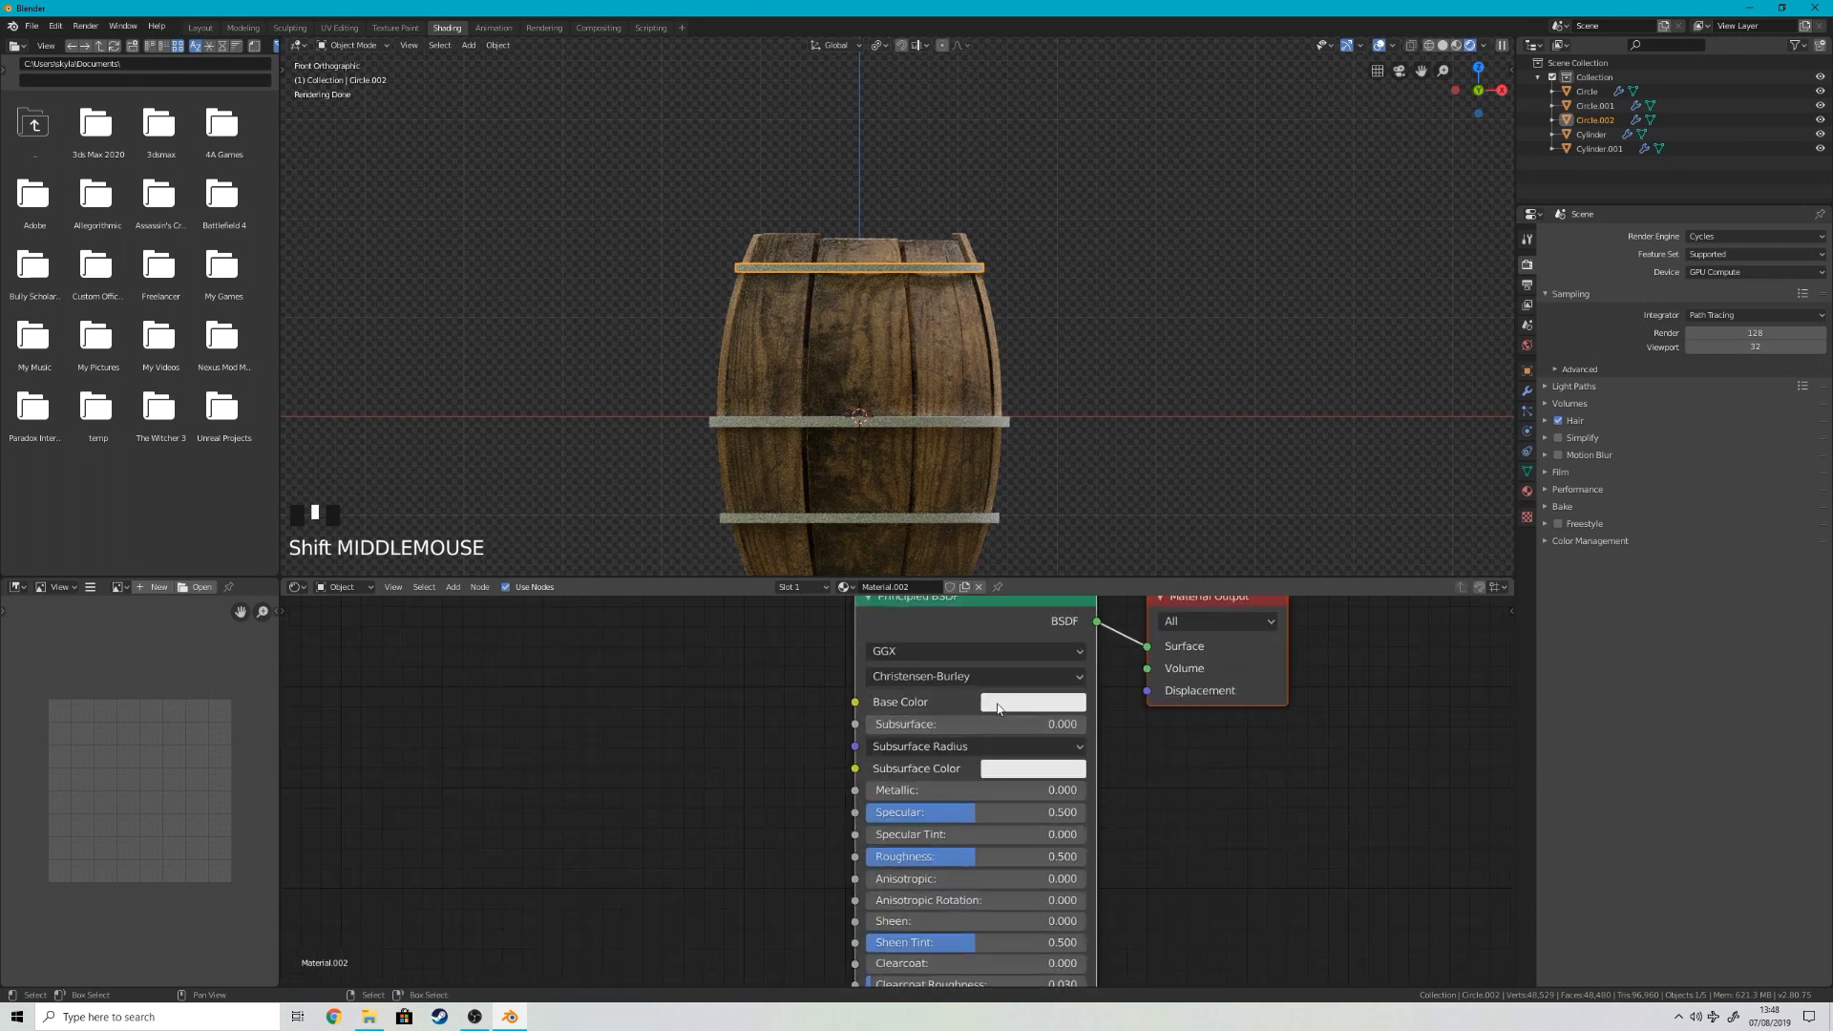
pyautogui.keyDown('shift'); pyautogui.moveTo(737, 727); pyautogui.dragTo(913, 745, button='middle'); pyautogui.keyUp('shift')
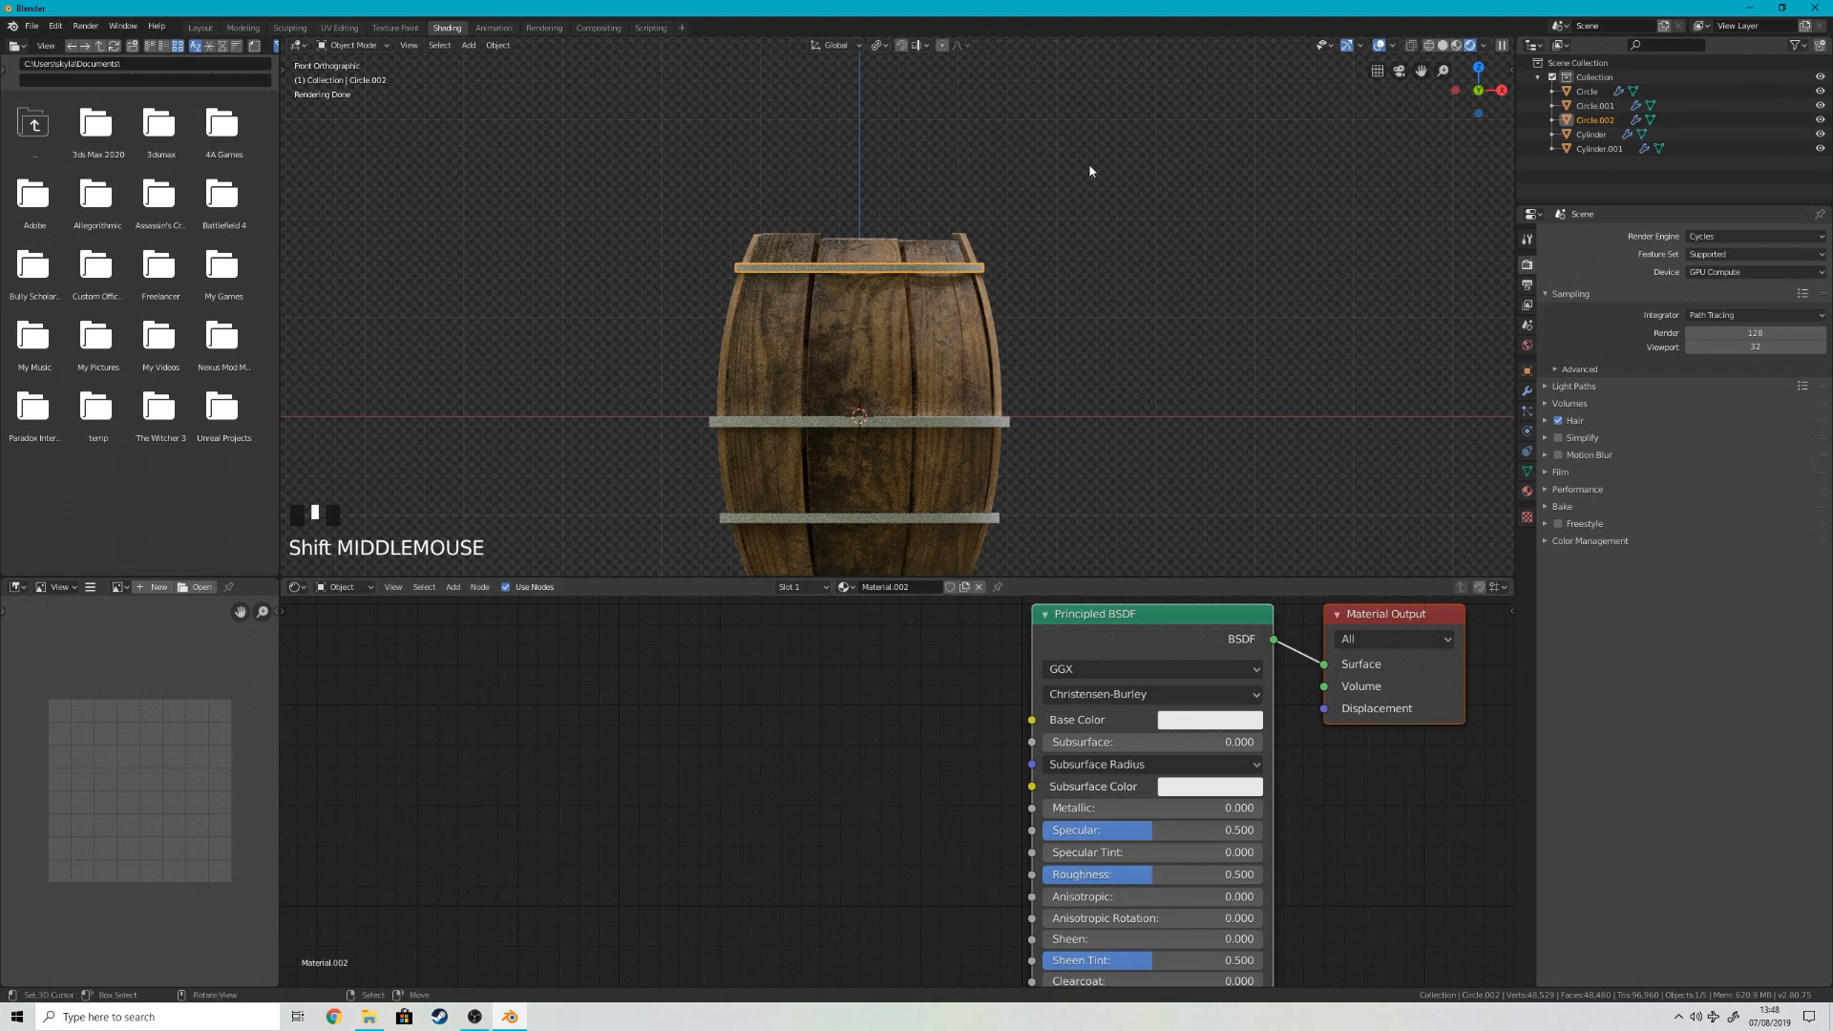
# Step: Set the upper hoop material's Metallic to 1 and its Base Color to a dark grey with a value of about 0.249
pyautogui.scroll(4, 949, 178)
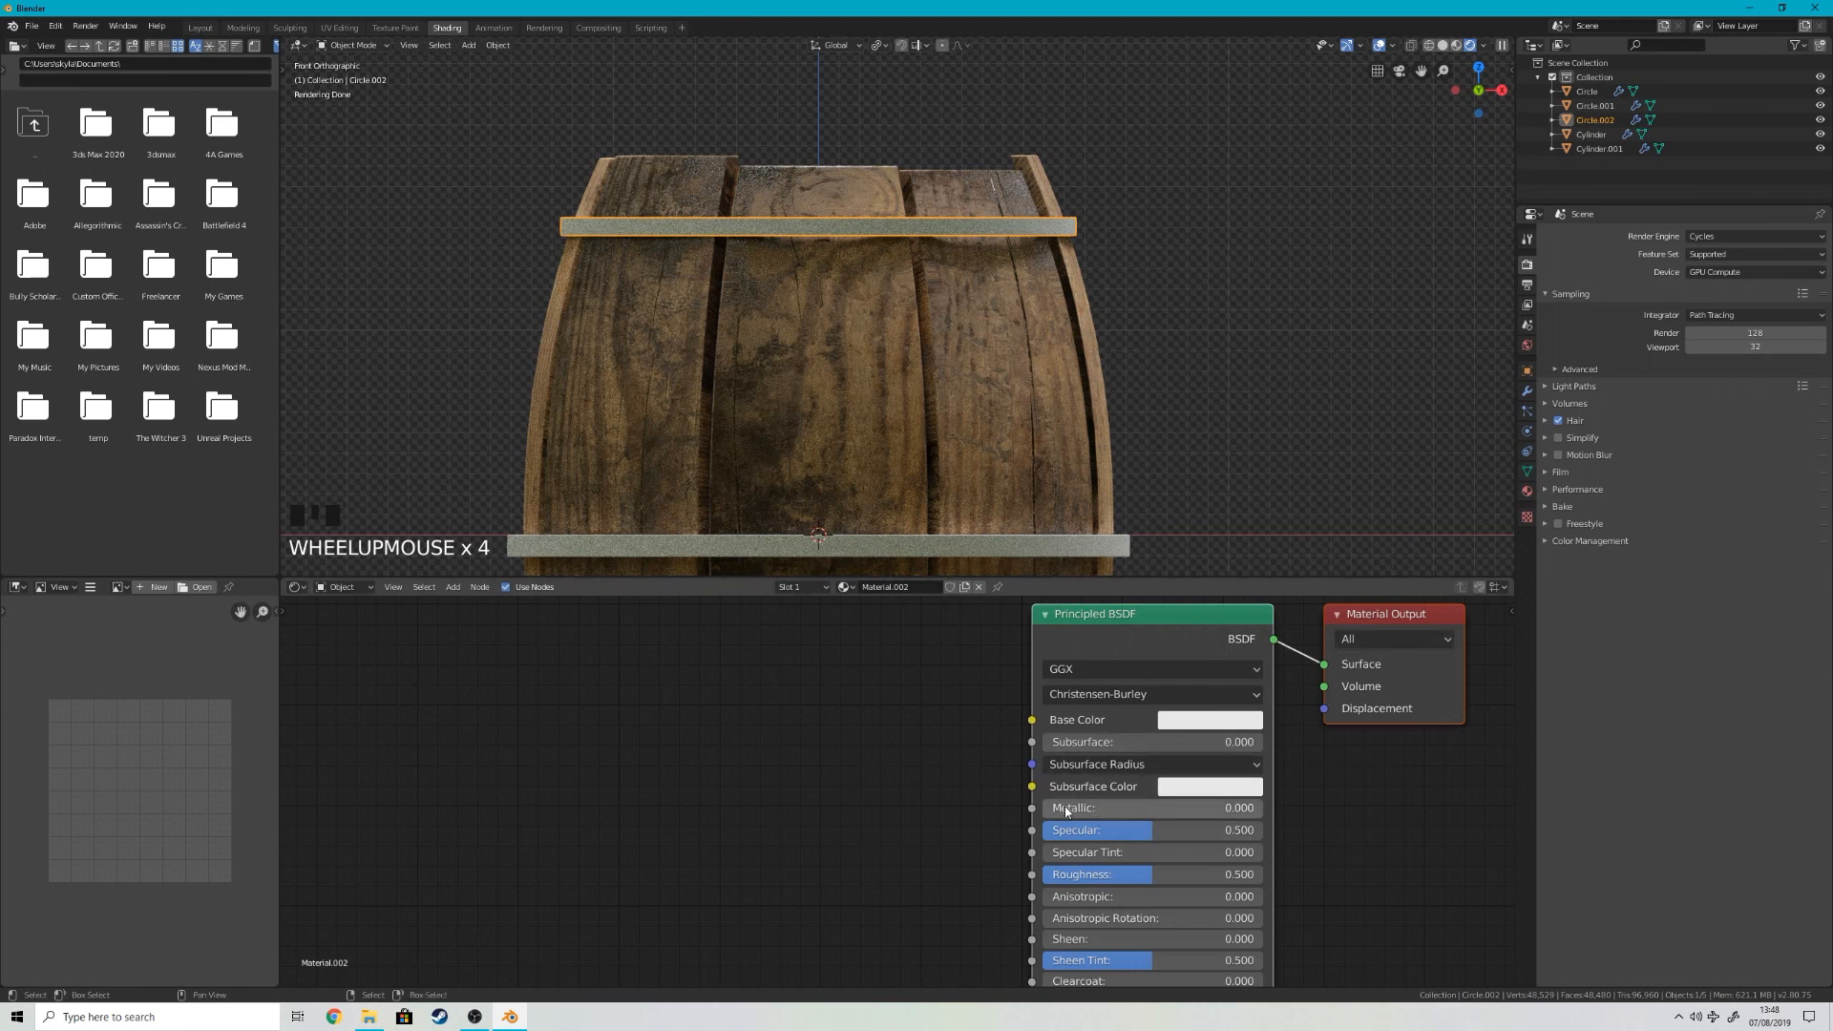
pyautogui.moveTo(1067, 812); pyautogui.dragTo(1265, 812)
pyautogui.moveTo(1111, 904); pyautogui.dragTo(1253, 876, button='middle')
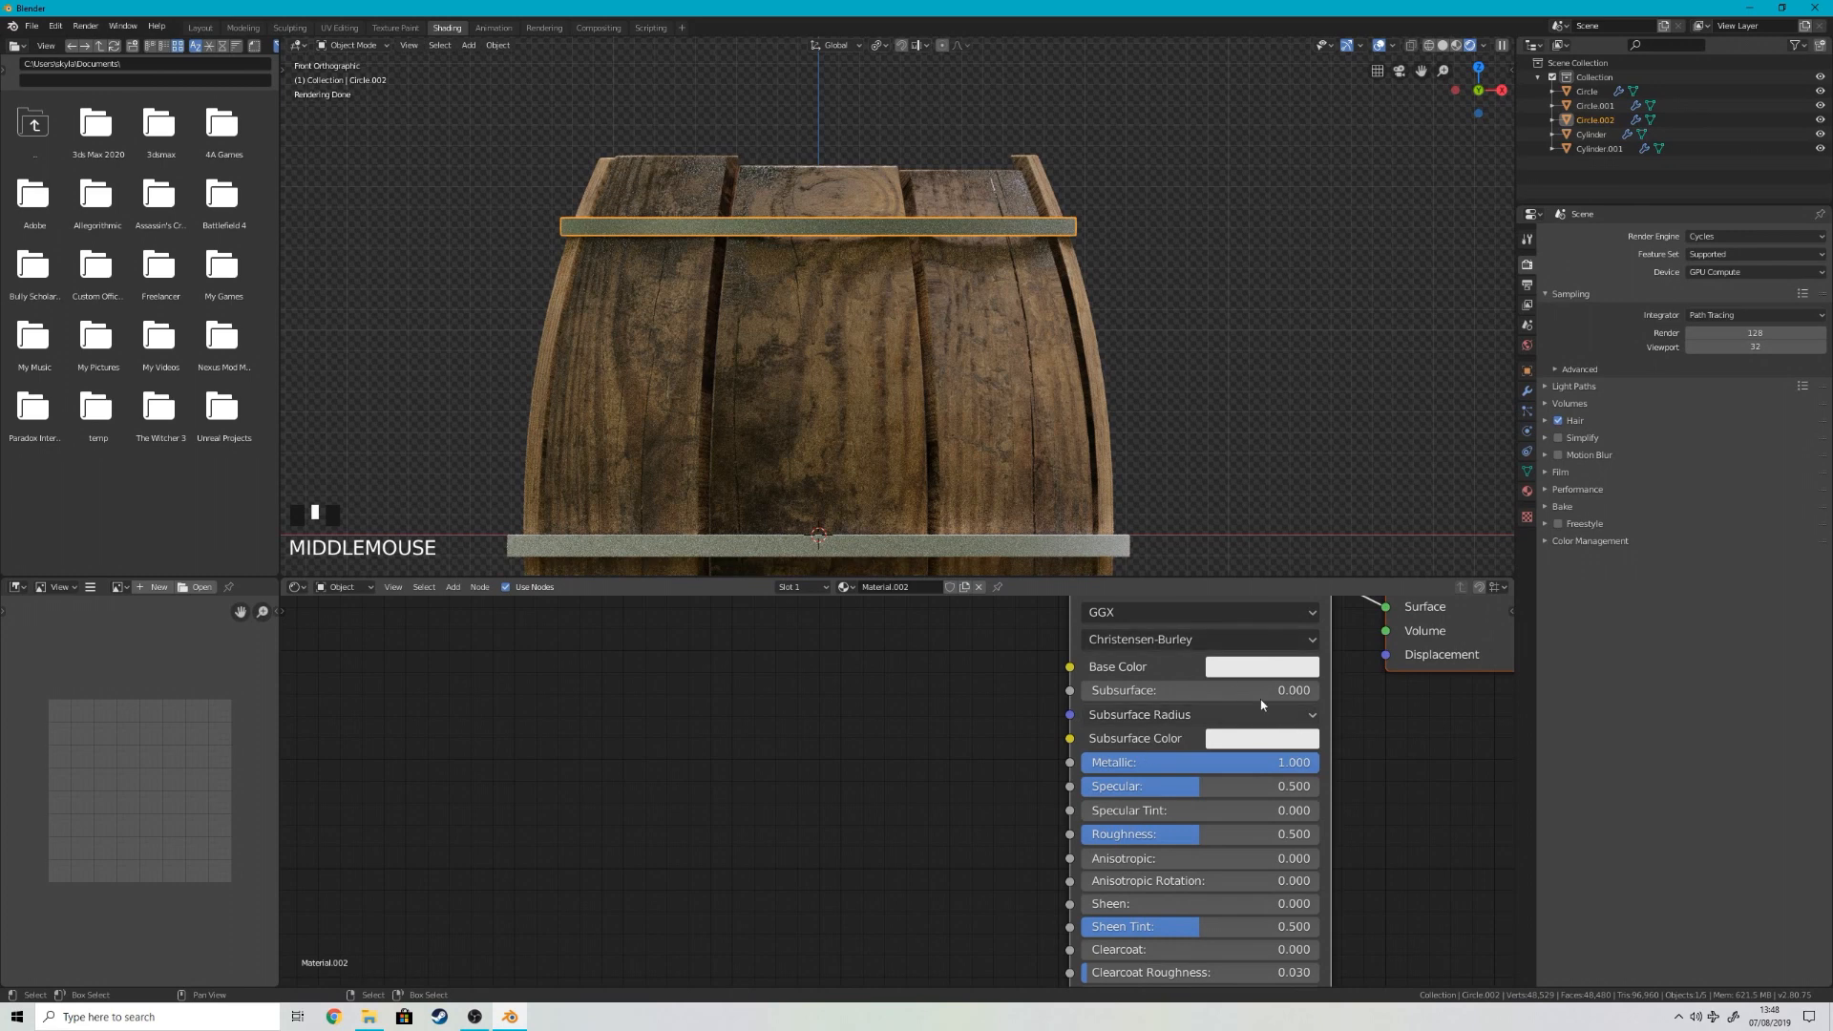
pyautogui.click(1229, 676)
pyautogui.moveTo(1401, 406); pyautogui.dragTo(1393, 494)
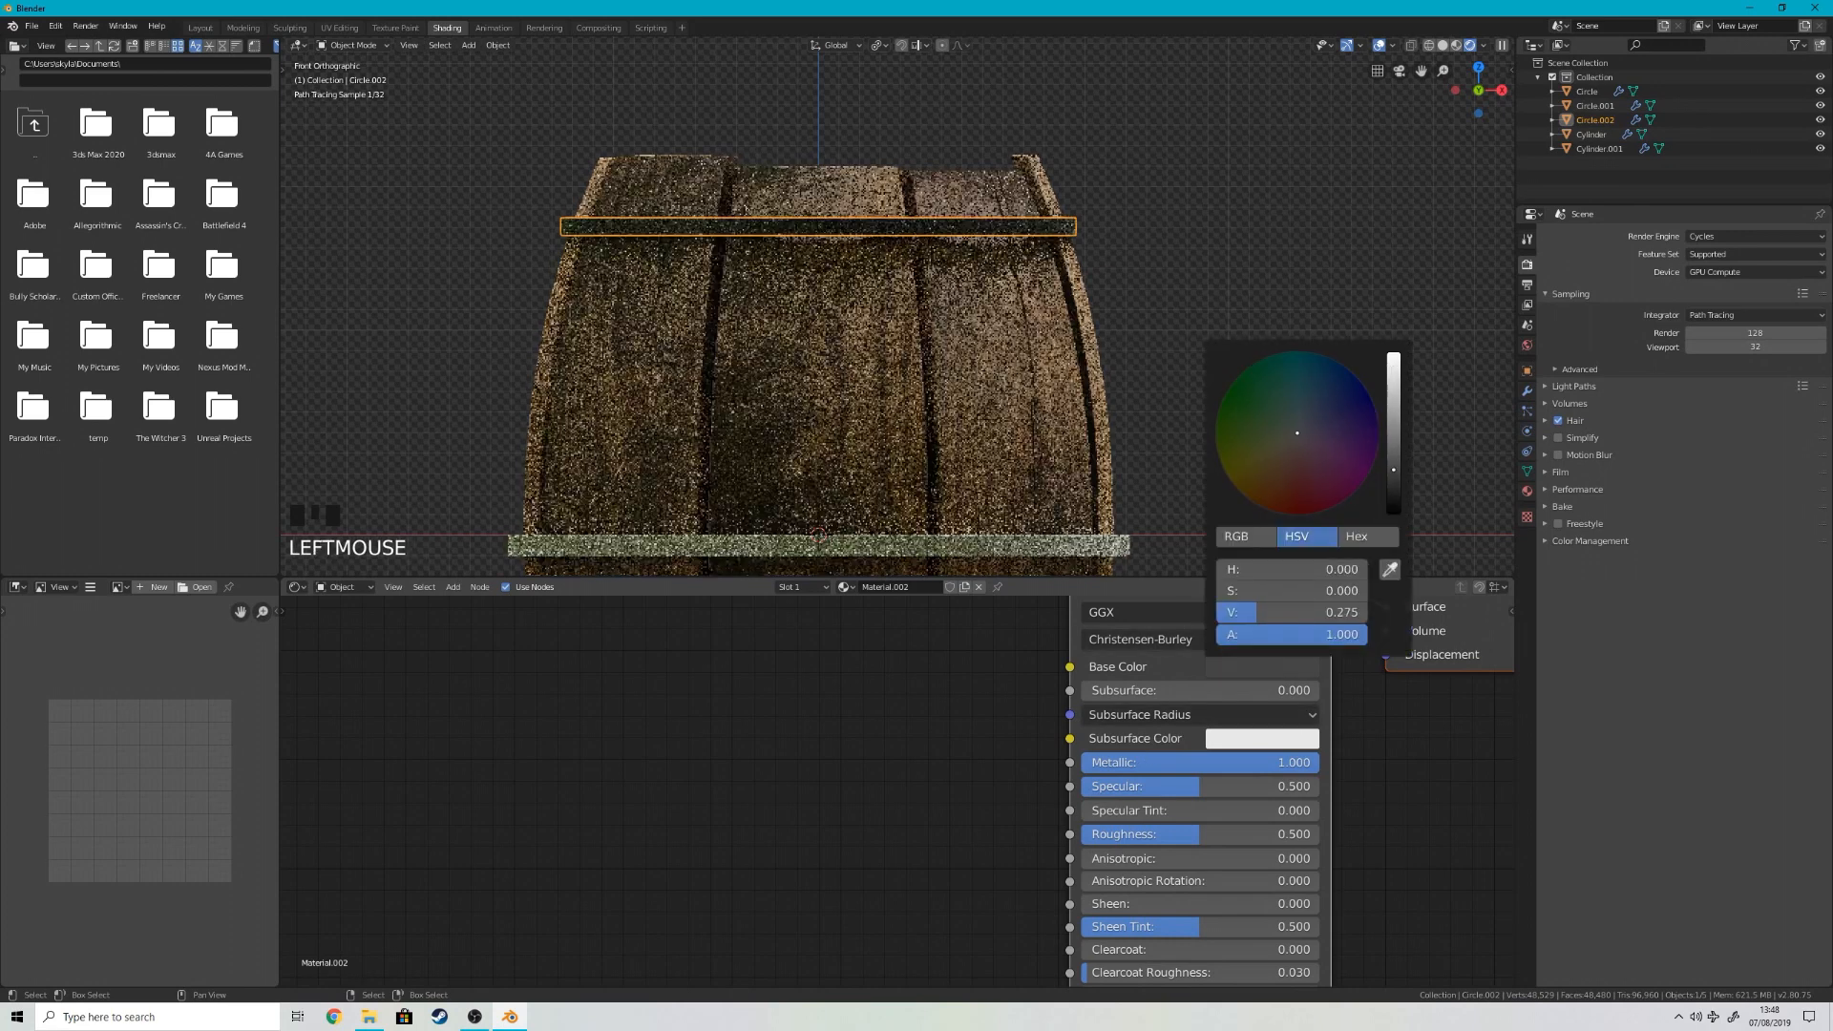
pyautogui.moveTo(1263, 757)
pyautogui.mouseDown()
pyautogui.moveTo(1041, 759)
pyautogui.moveTo(1285, 759)
pyautogui.mouseUp()
# Step: Add a Noise Texture node to the hoop material, to the left of the Principled BSDF
pyautogui.scroll(3, 984, 164)
pyautogui.moveTo(982, 160); pyautogui.dragTo(1012, 205, button='middle')
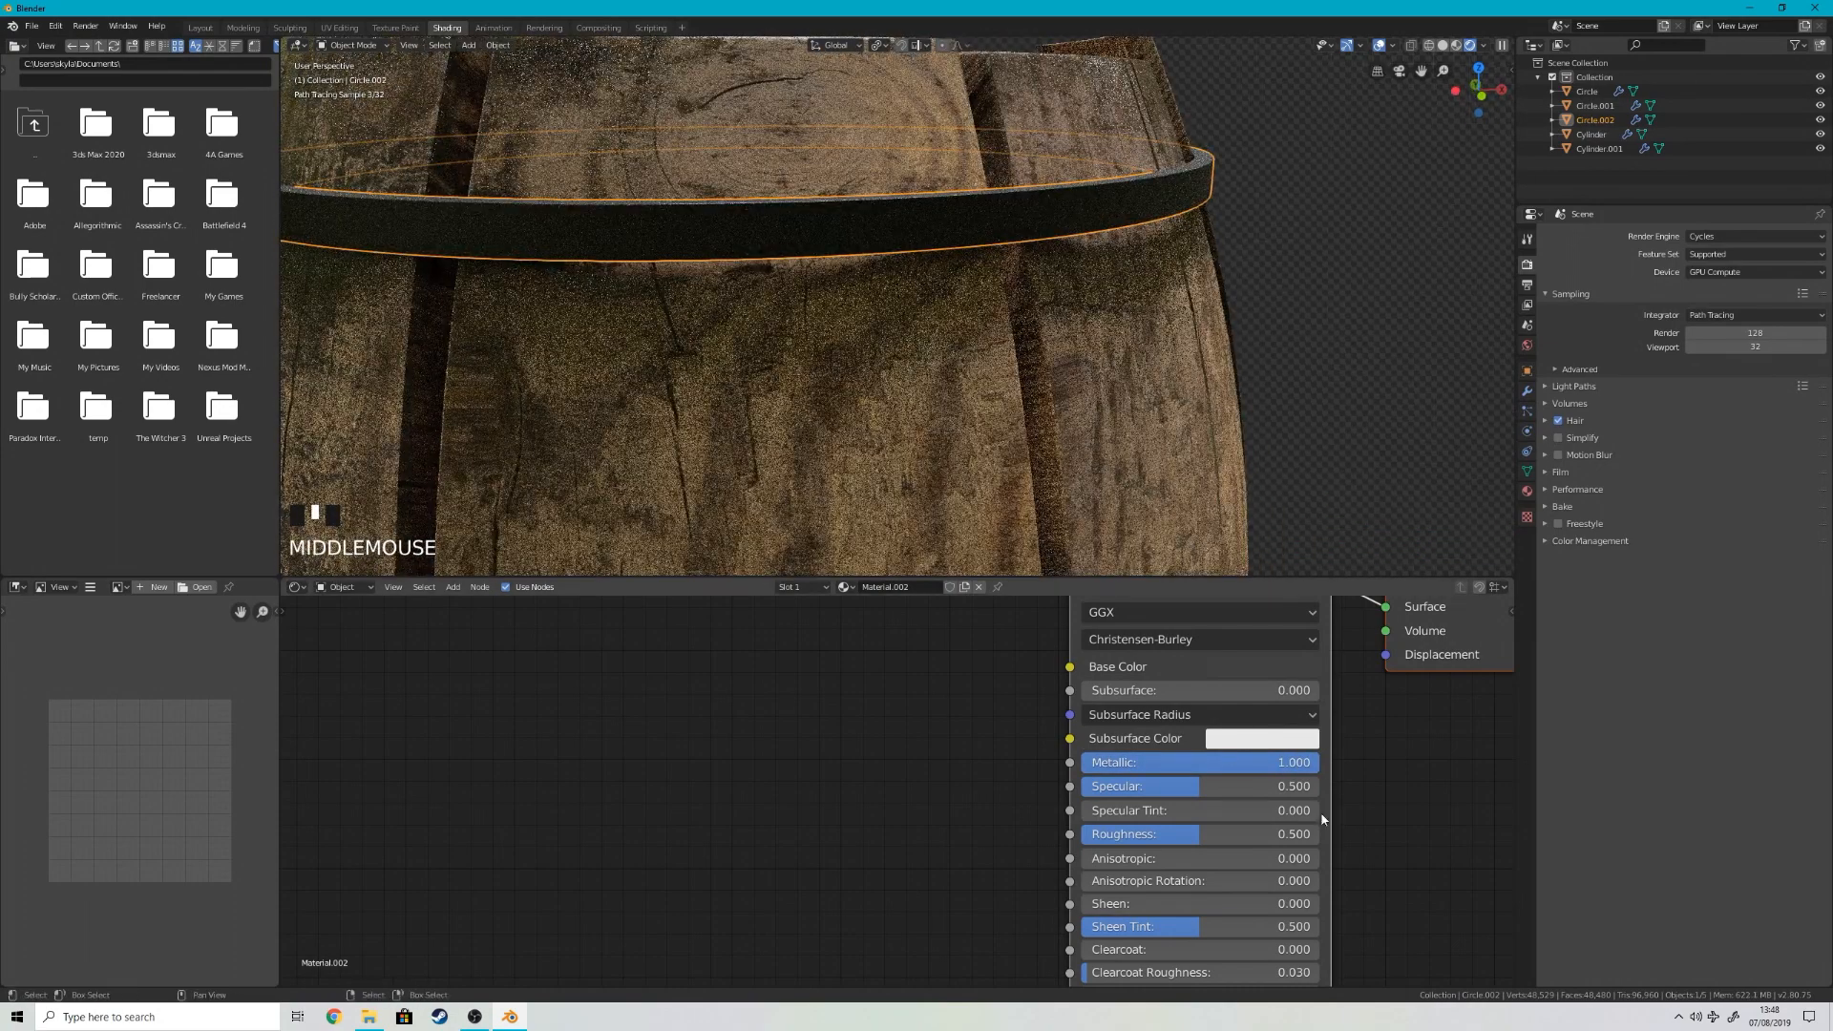
pyautogui.hotkey('shift', 'a')
pyautogui.click(573, 798)
pyautogui.write('no')
pyautogui.press('Return')
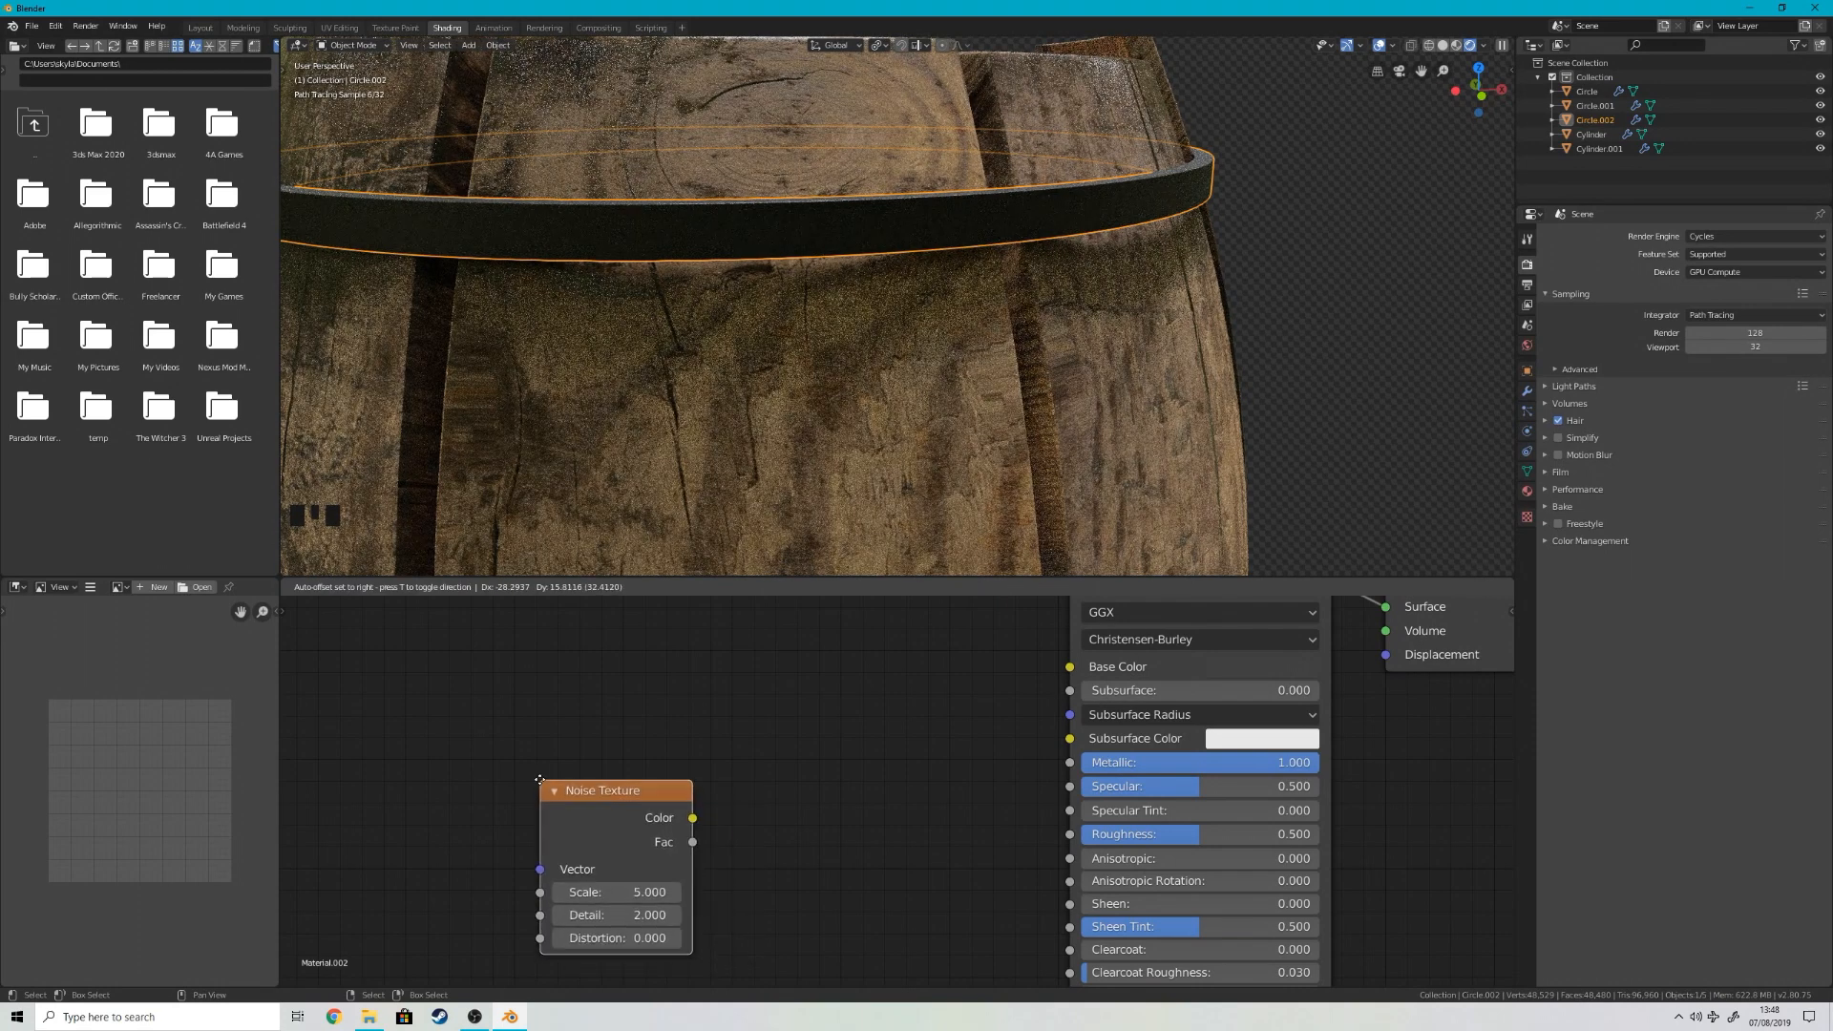
pyautogui.click(382, 772)
# Step: Add a ColorRamp node and feed the Noise Texture's Color into its Fac
pyautogui.hotkey('shift', 'a')
pyautogui.click(876, 713)
pyautogui.write('color')
pyautogui.press('Return')
pyautogui.click(582, 702)
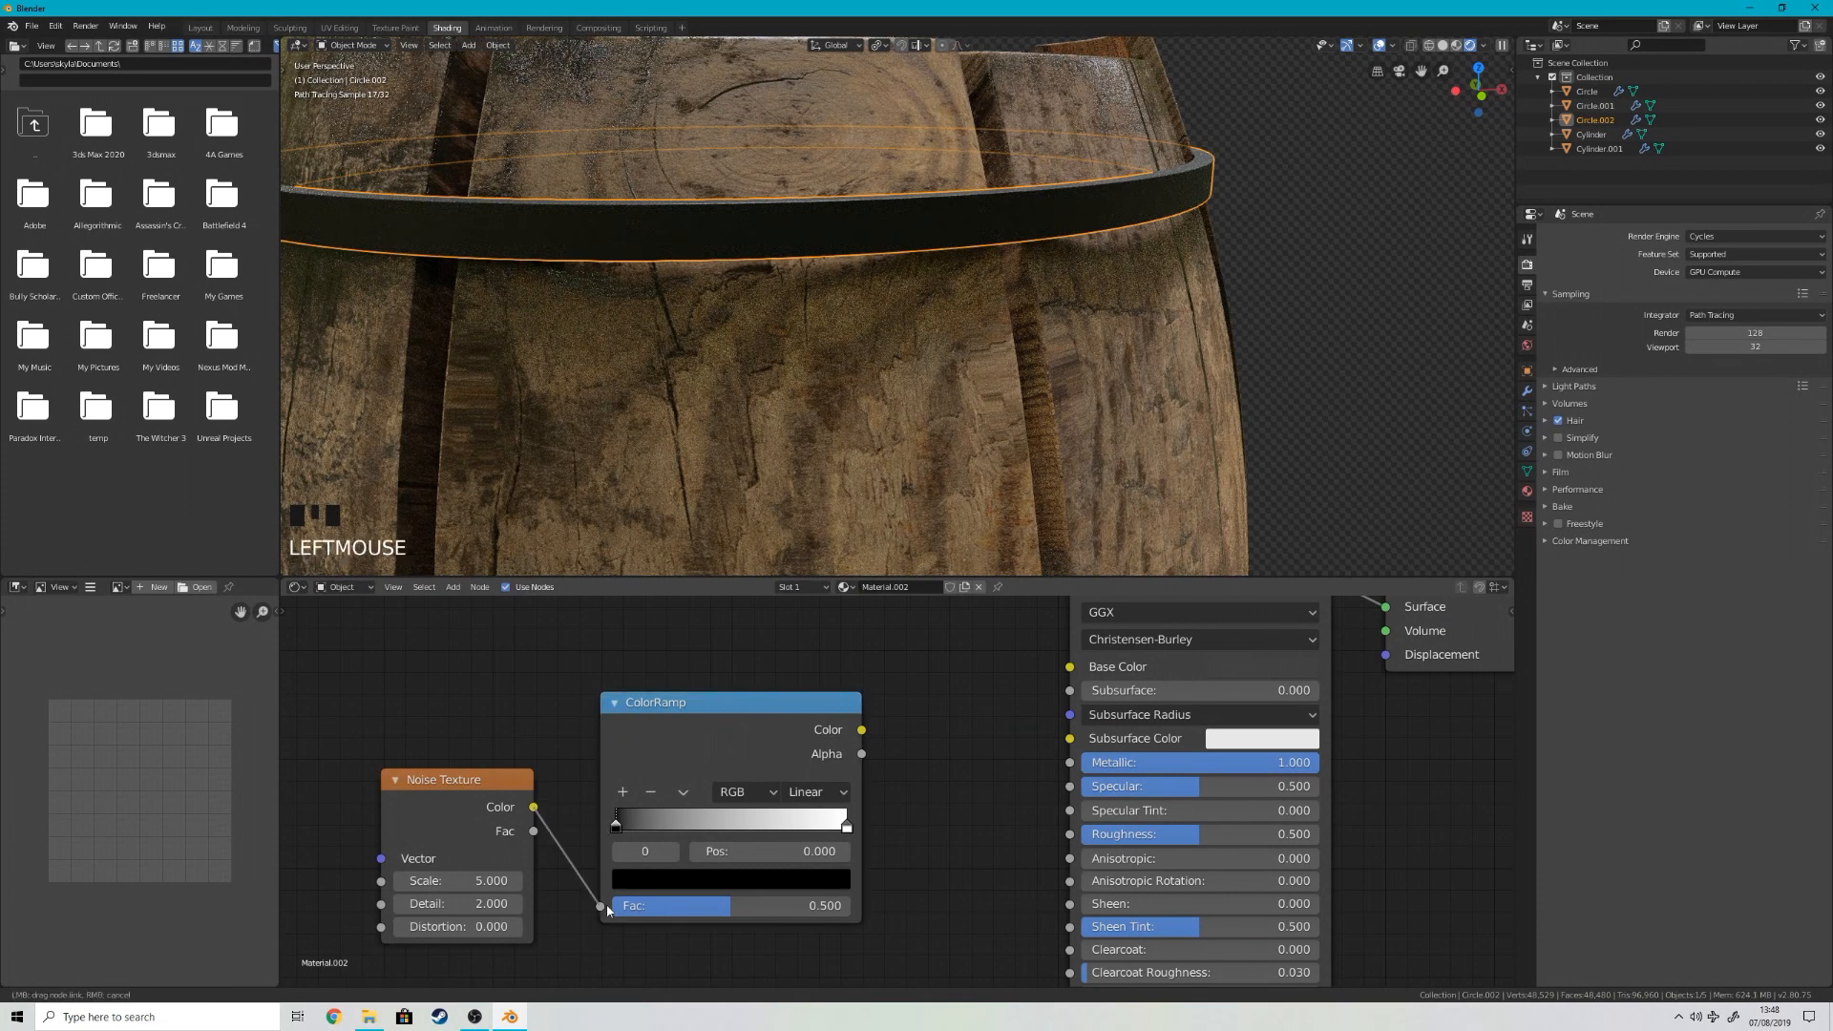
pyautogui.moveTo(607, 910); pyautogui.dragTo(601, 906)
# Step: Add Mapping and Texture Coordinate nodes to the Noise Texture and feed the Mapping vector from the Object coordinates
pyautogui.moveTo(481, 798); pyautogui.dragTo(815, 760, button='middle')
pyautogui.rightClick(799, 732)
pyautogui.hotkey('ctrl', 't')
pyautogui.moveTo(326, 840); pyautogui.dragTo(769, 833, button='middle')
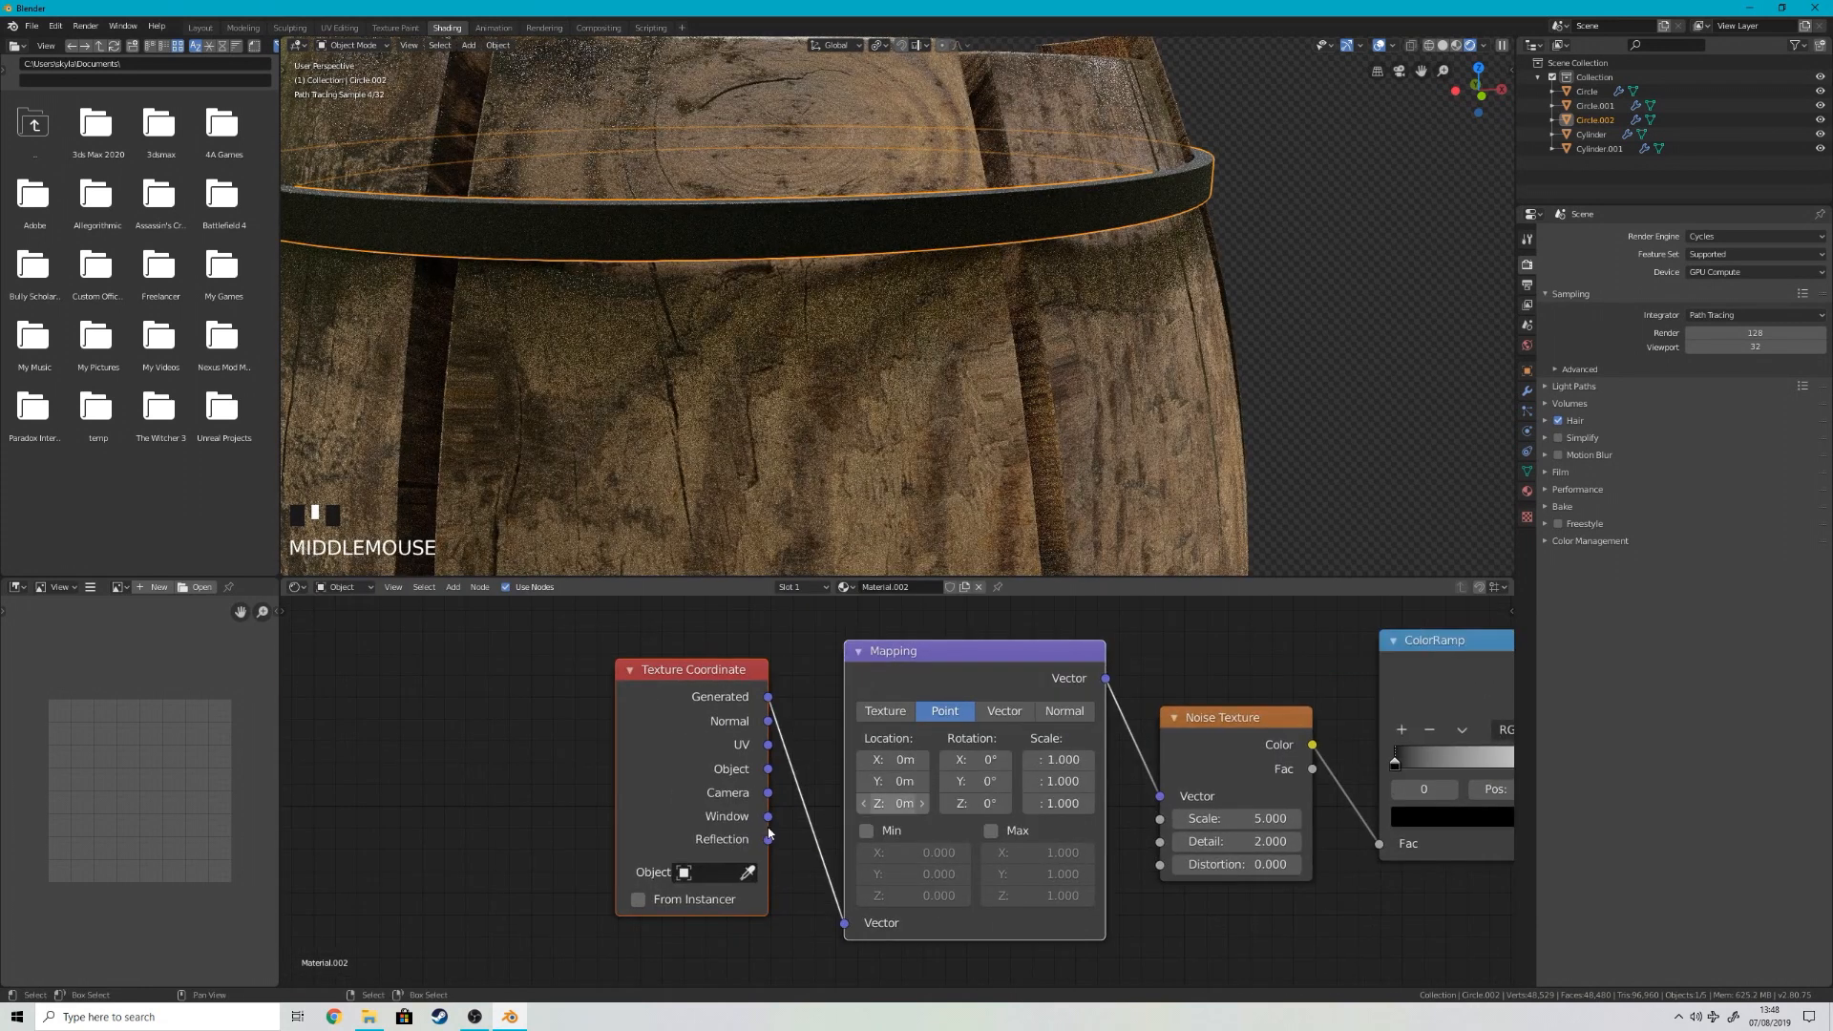
pyautogui.moveTo(851, 932); pyautogui.dragTo(850, 931)
# Step: Connect the ColorRamp's Color output to the Principled BSDF's Roughness
pyautogui.moveTo(1232, 859); pyautogui.dragTo(788, 910, button='middle')
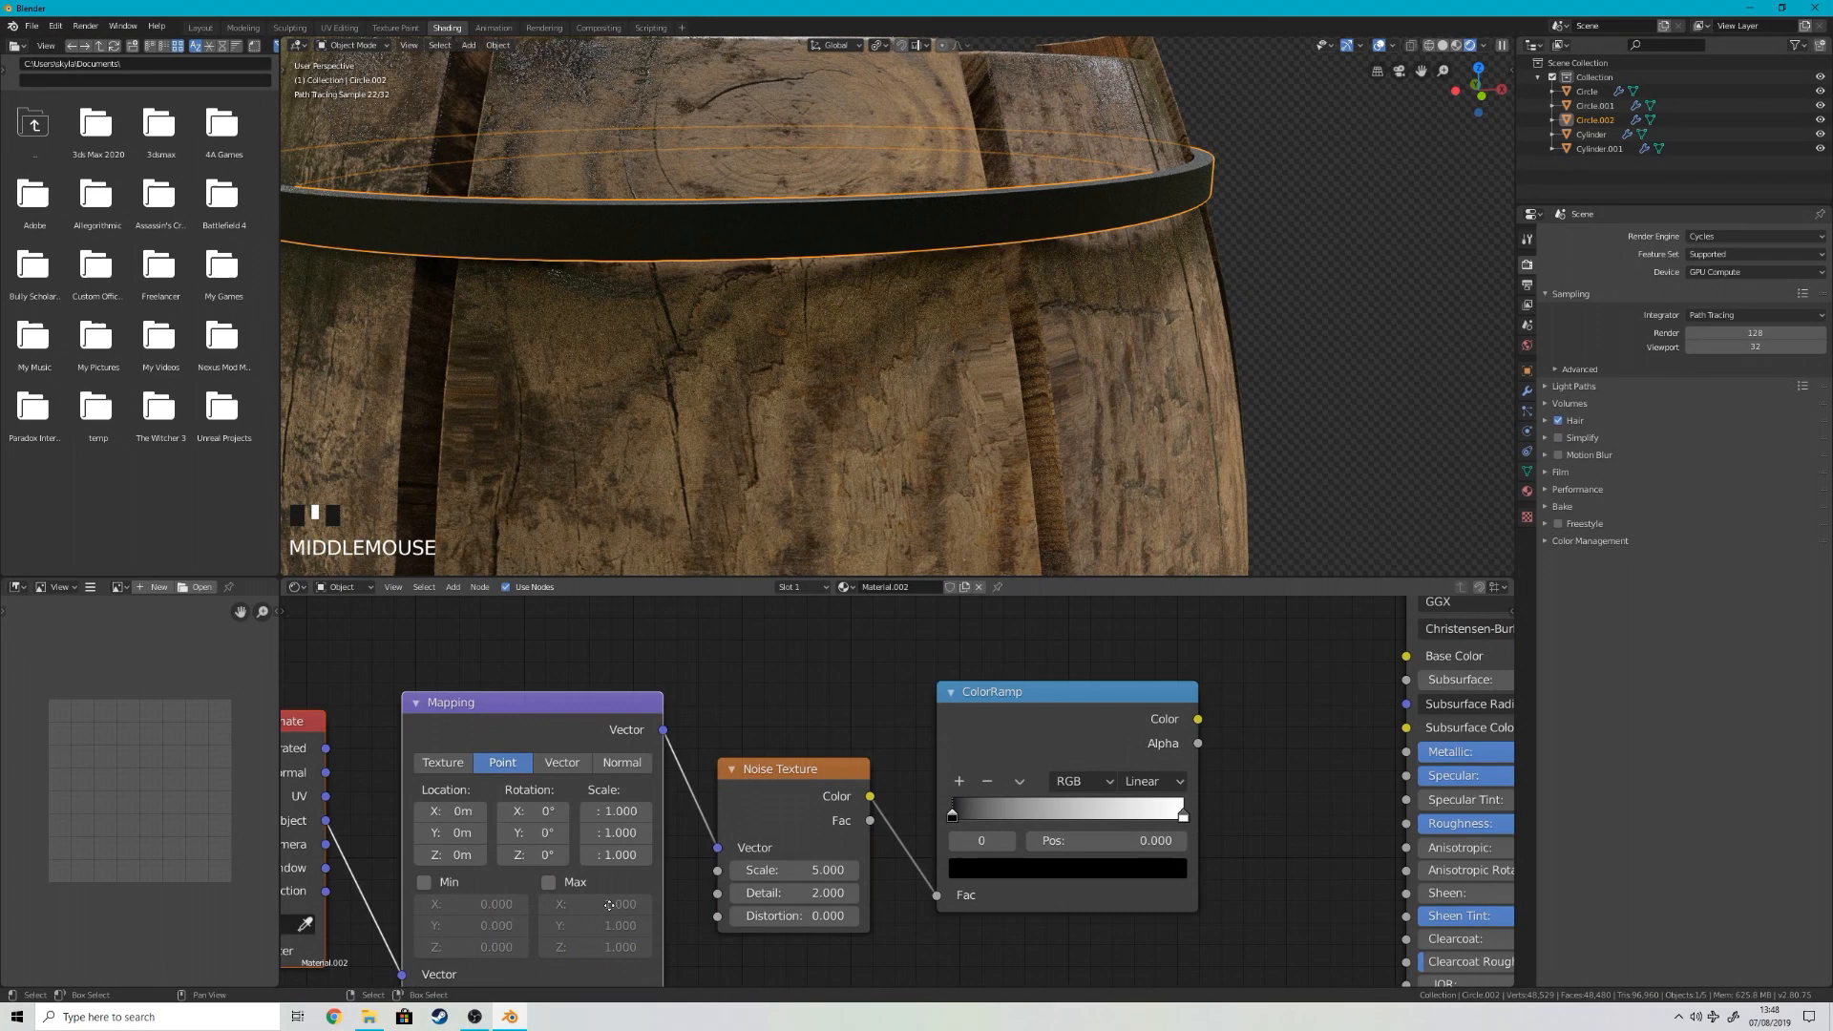
pyautogui.moveTo(1310, 909); pyautogui.dragTo(917, 837, button='middle')
pyautogui.moveTo(805, 647); pyautogui.dragTo(1014, 752)
# Step: Preview the ColorRamp output directly on the upper hoop and switch the viewport to LookDev shading
pyautogui.scroll(2, 994, 201)
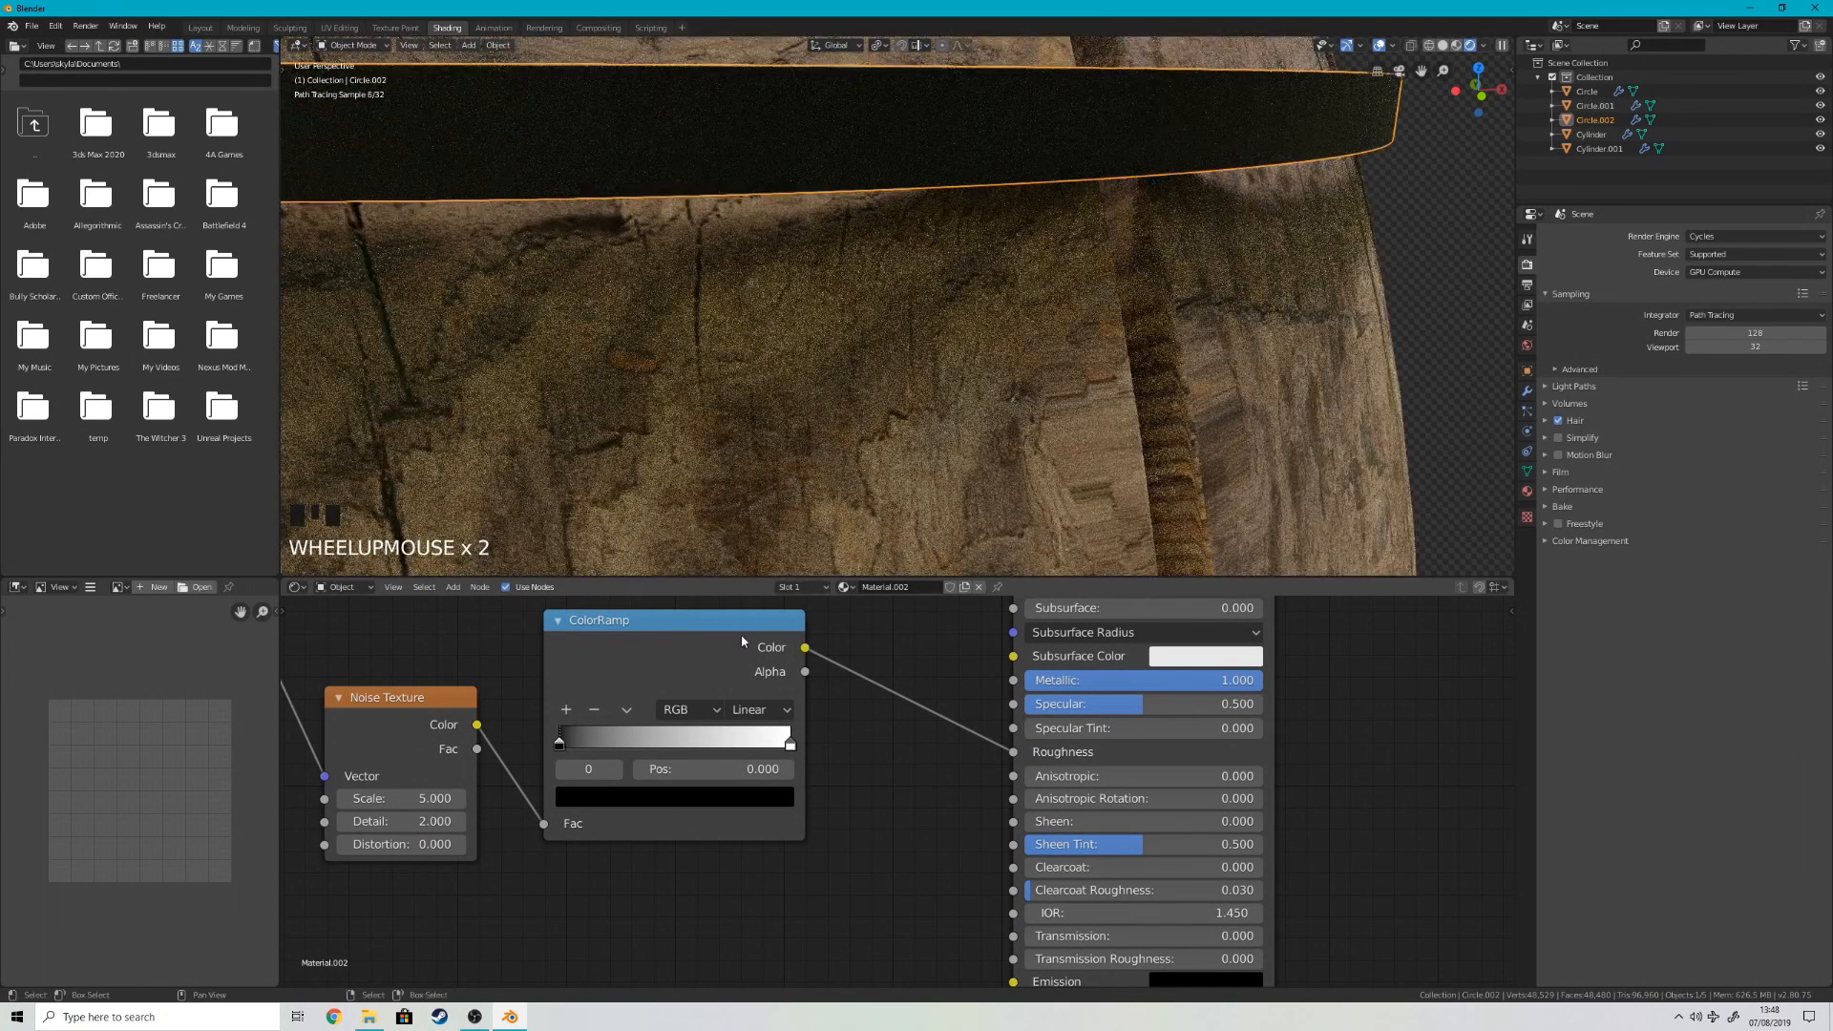
pyautogui.keyDown('ctrl'); pyautogui.keyDown('shift'); pyautogui.click(742, 632); pyautogui.keyUp('shift'); pyautogui.keyUp('ctrl')
pyautogui.scroll(-4, 863, 353)
pyautogui.press('z')
pyautogui.click(871, 480)
pyautogui.keyDown('shift'); pyautogui.moveTo(864, 429); pyautogui.dragTo(950, 519, button='middle'); pyautogui.keyUp('shift')
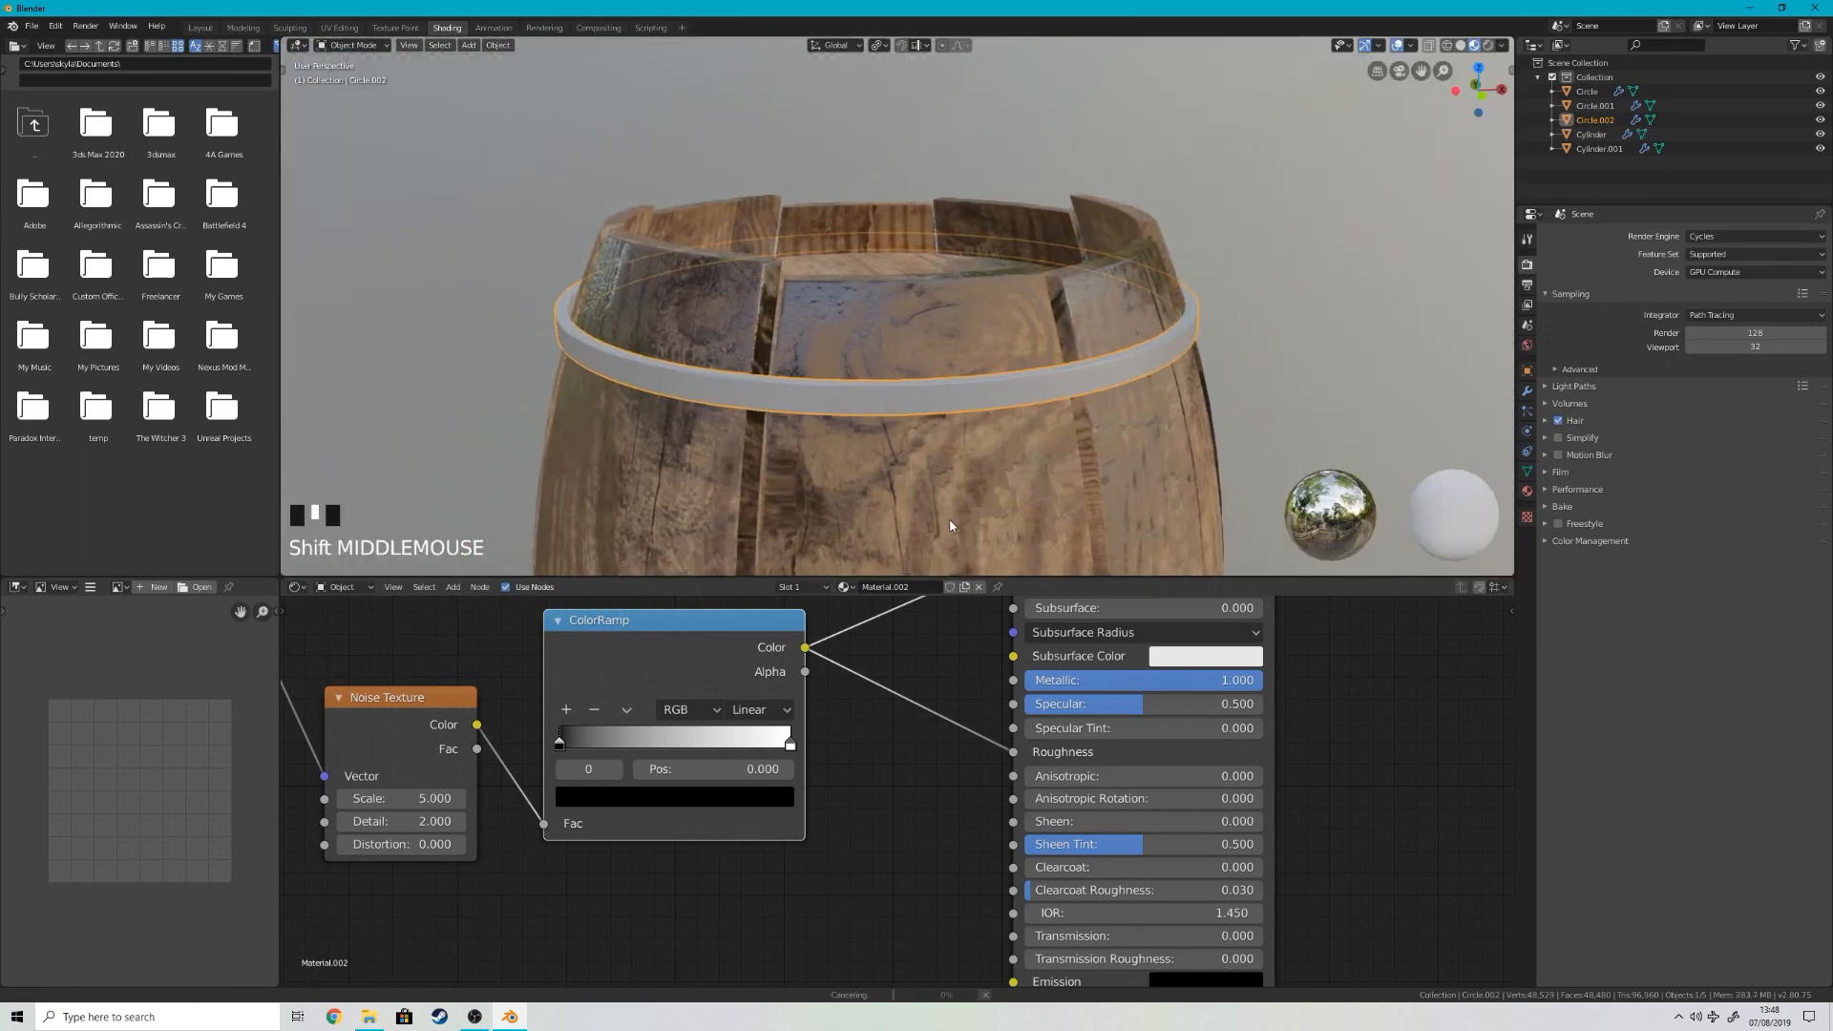
# Step: Set the noise Scale to 37.6 and Detail to 8, with the ColorRamp's black stop at 0.455 and white stop at 0.695
pyautogui.scroll(1, 950, 525)
pyautogui.moveTo(562, 745); pyautogui.dragTo(665, 744)
pyautogui.moveTo(405, 799); pyautogui.dragTo(497, 799)
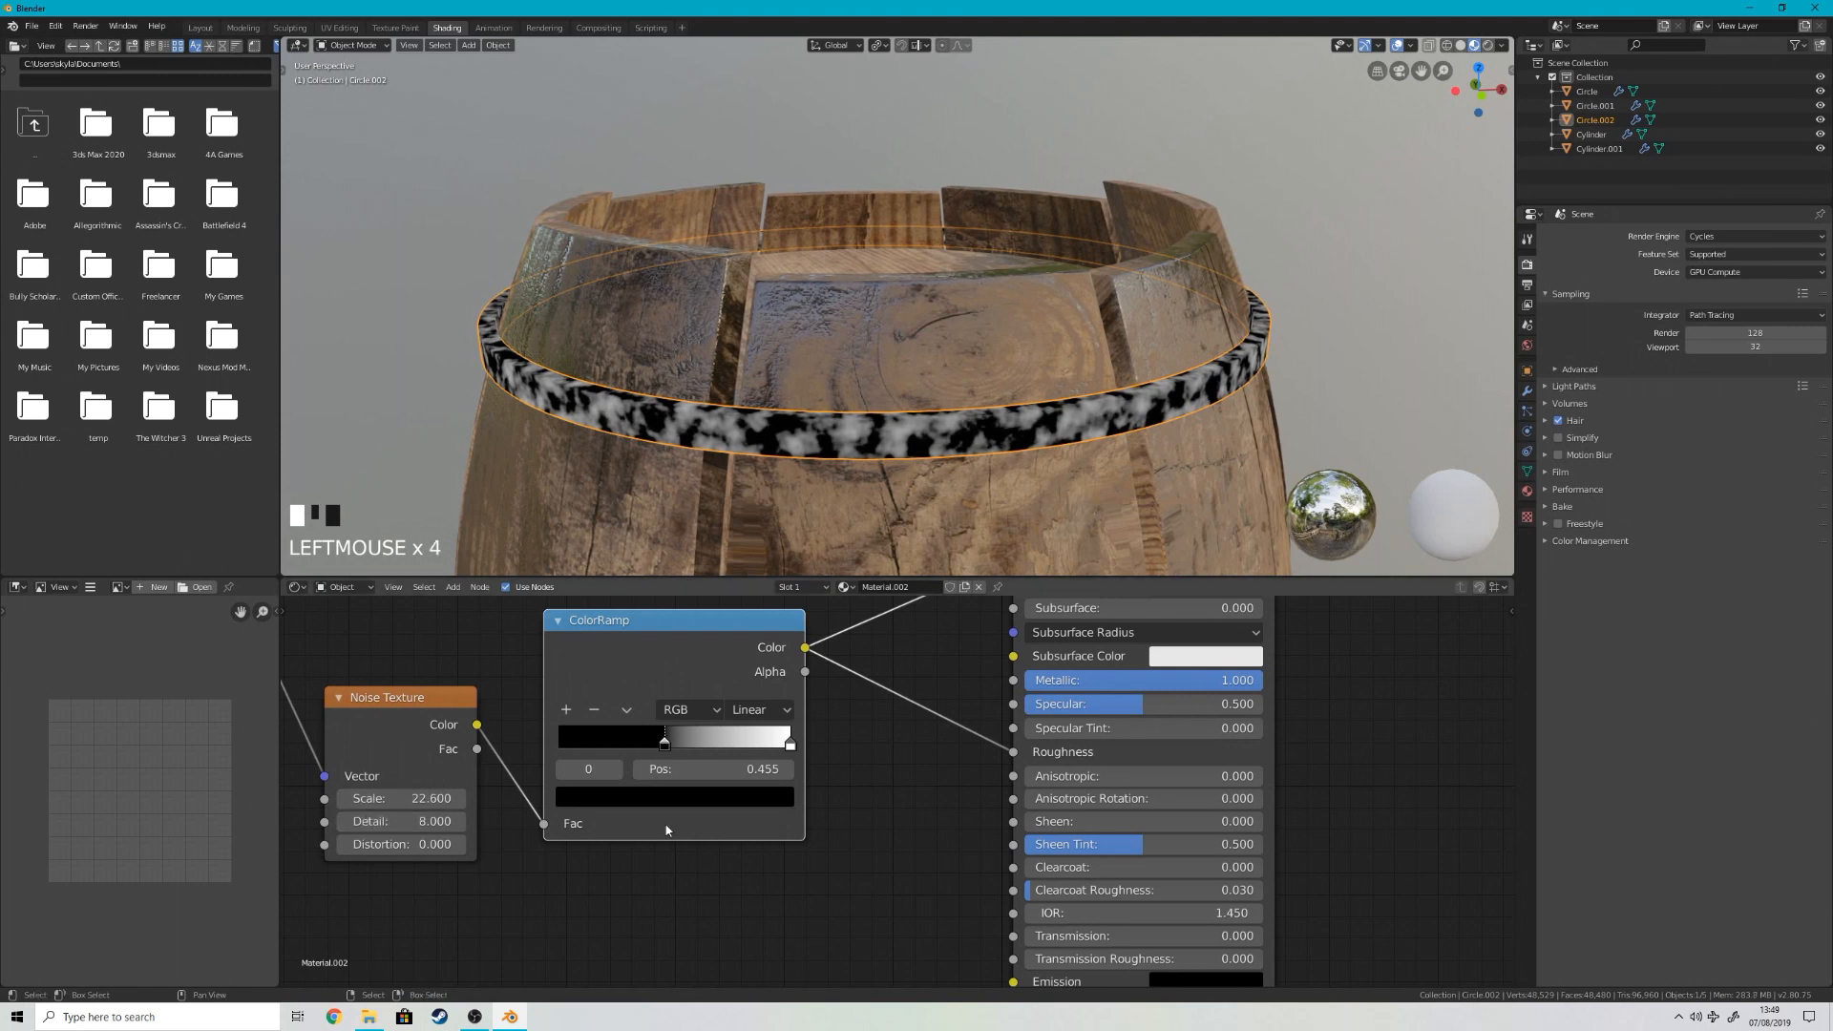
pyautogui.moveTo(800, 747); pyautogui.dragTo(698, 747)
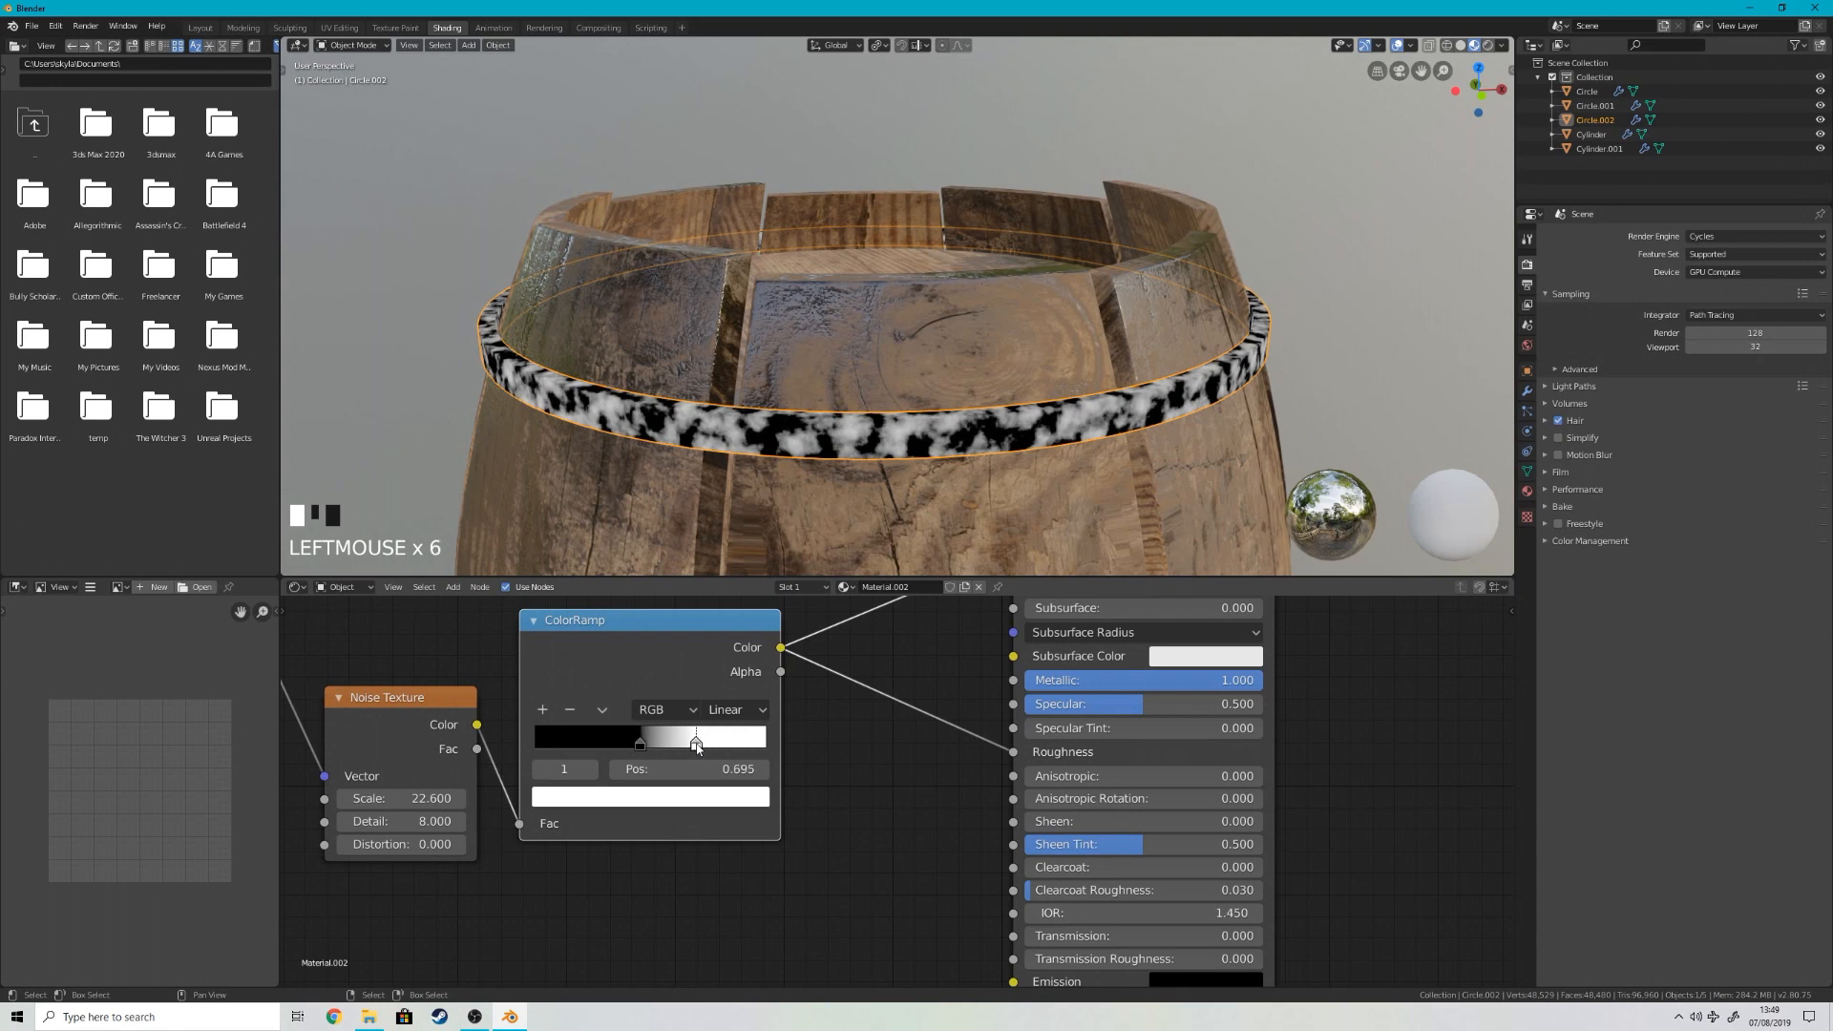
pyautogui.moveTo(405, 798); pyautogui.dragTo(468, 799)
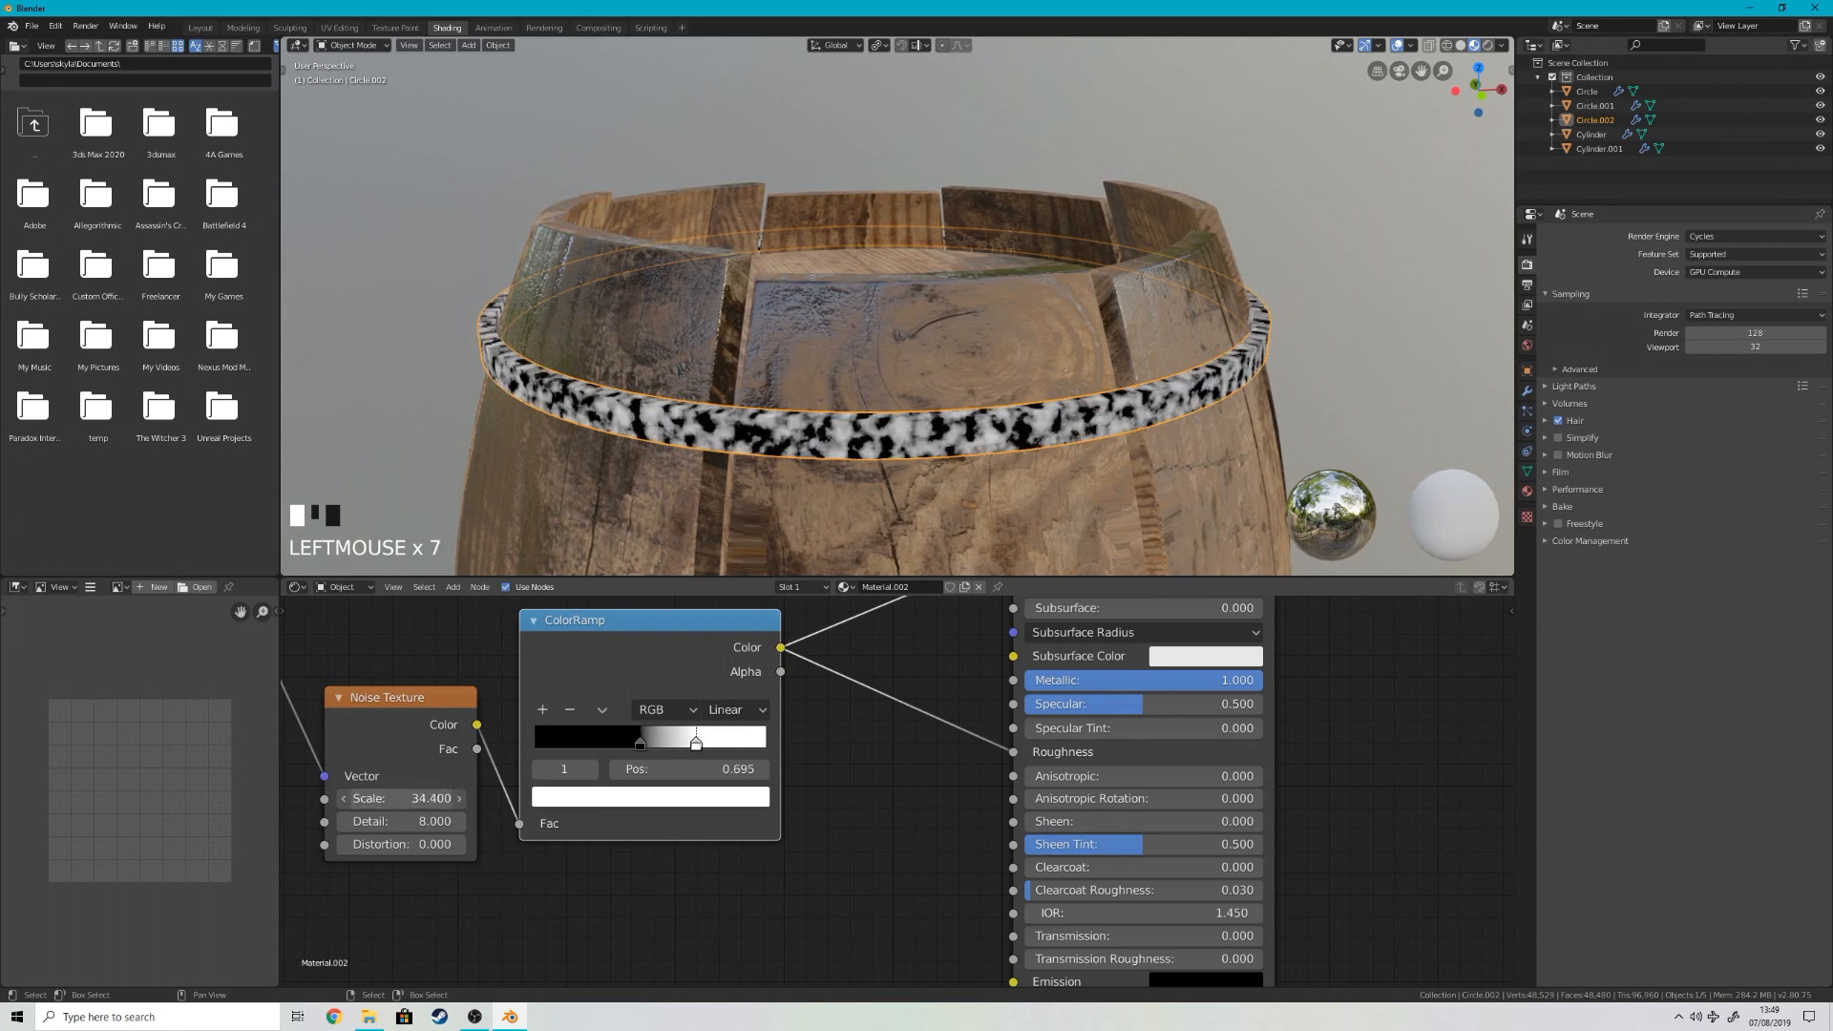
pyautogui.moveTo(860, 792); pyautogui.dragTo(1048, 781, button='middle')
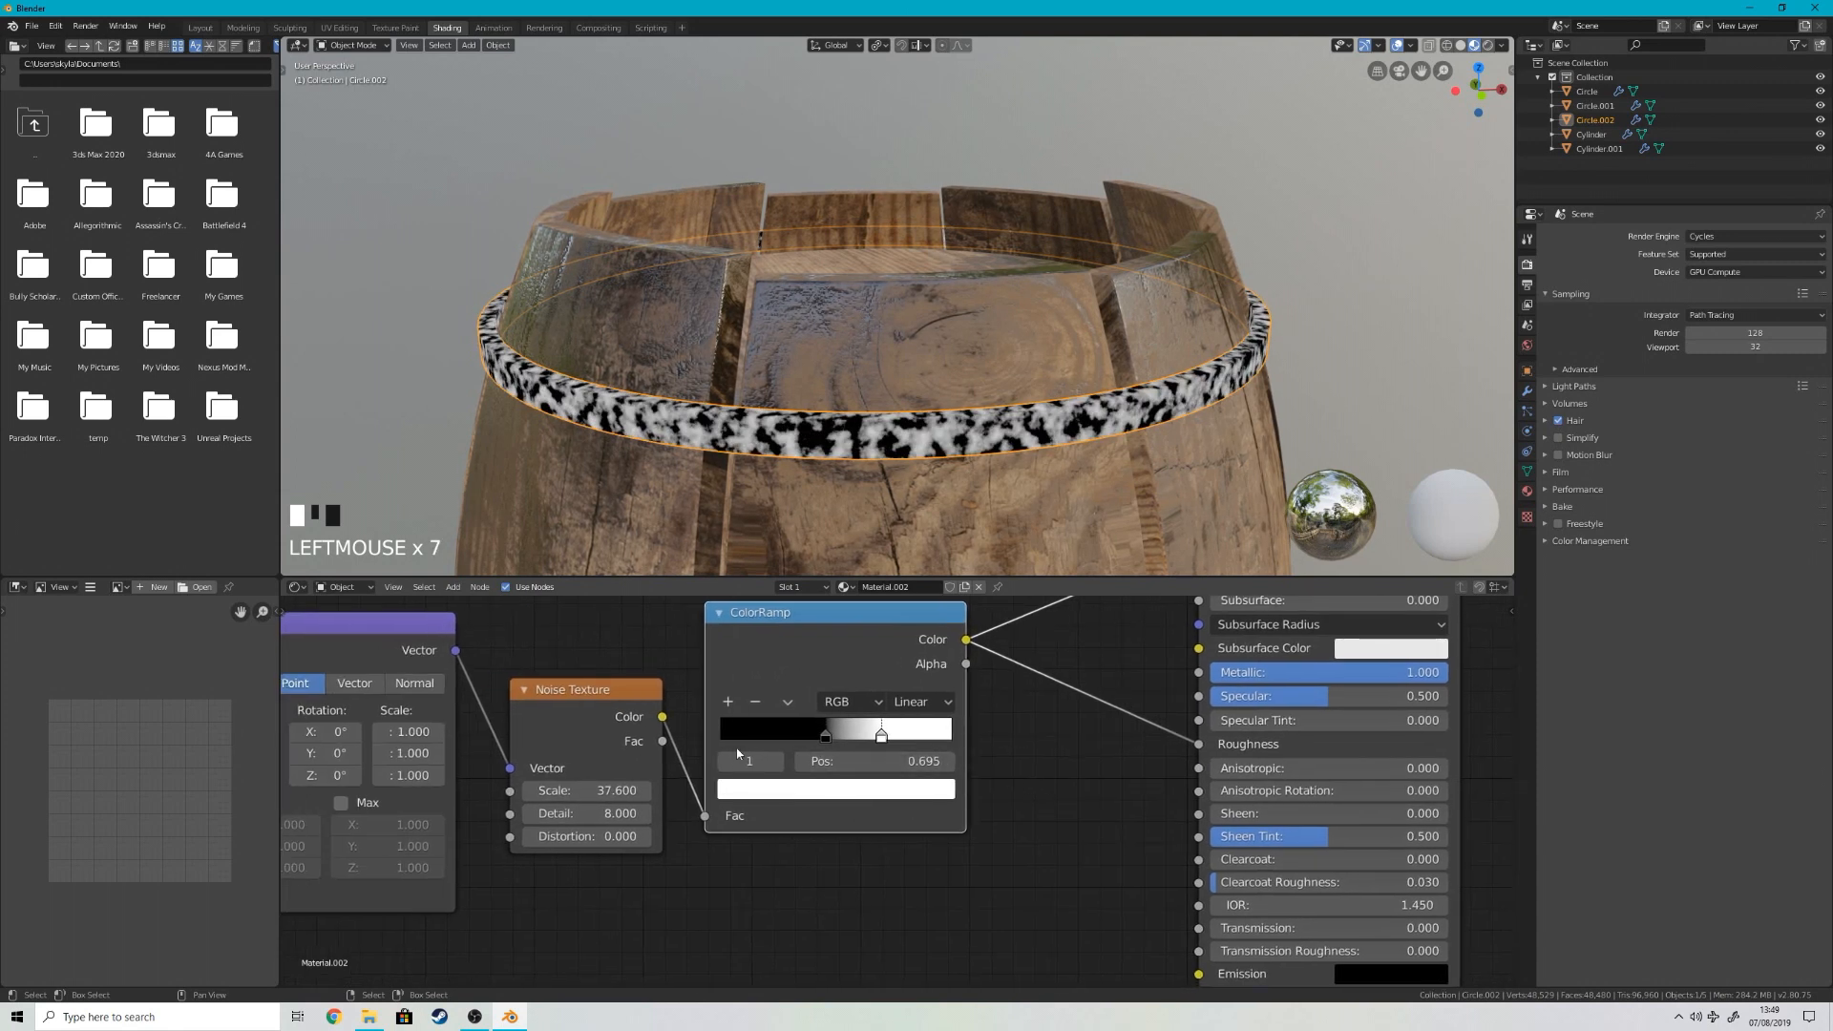
pyautogui.moveTo(736, 753); pyautogui.dragTo(922, 742, button='middle')
pyautogui.scroll(-3, 907, 740)
pyautogui.hotkey('shift', 'a')
pyautogui.moveTo(855, 805)
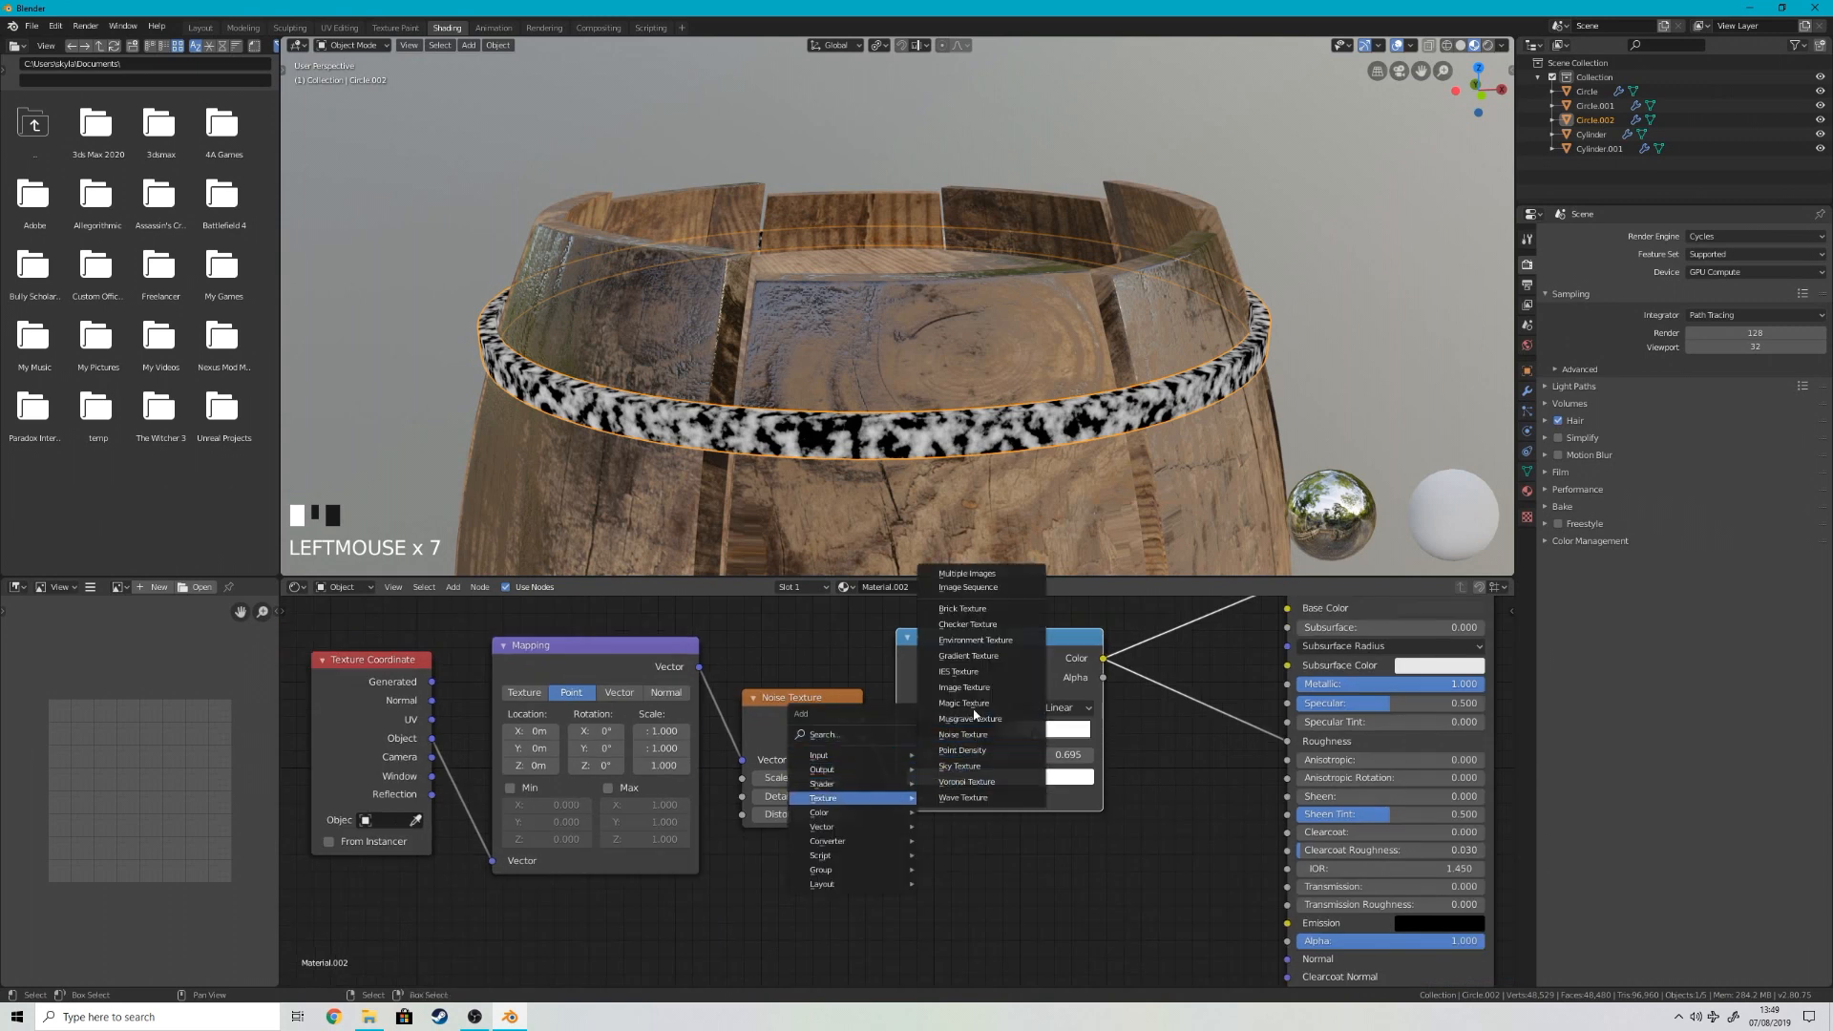
pyautogui.click(1150, 857)
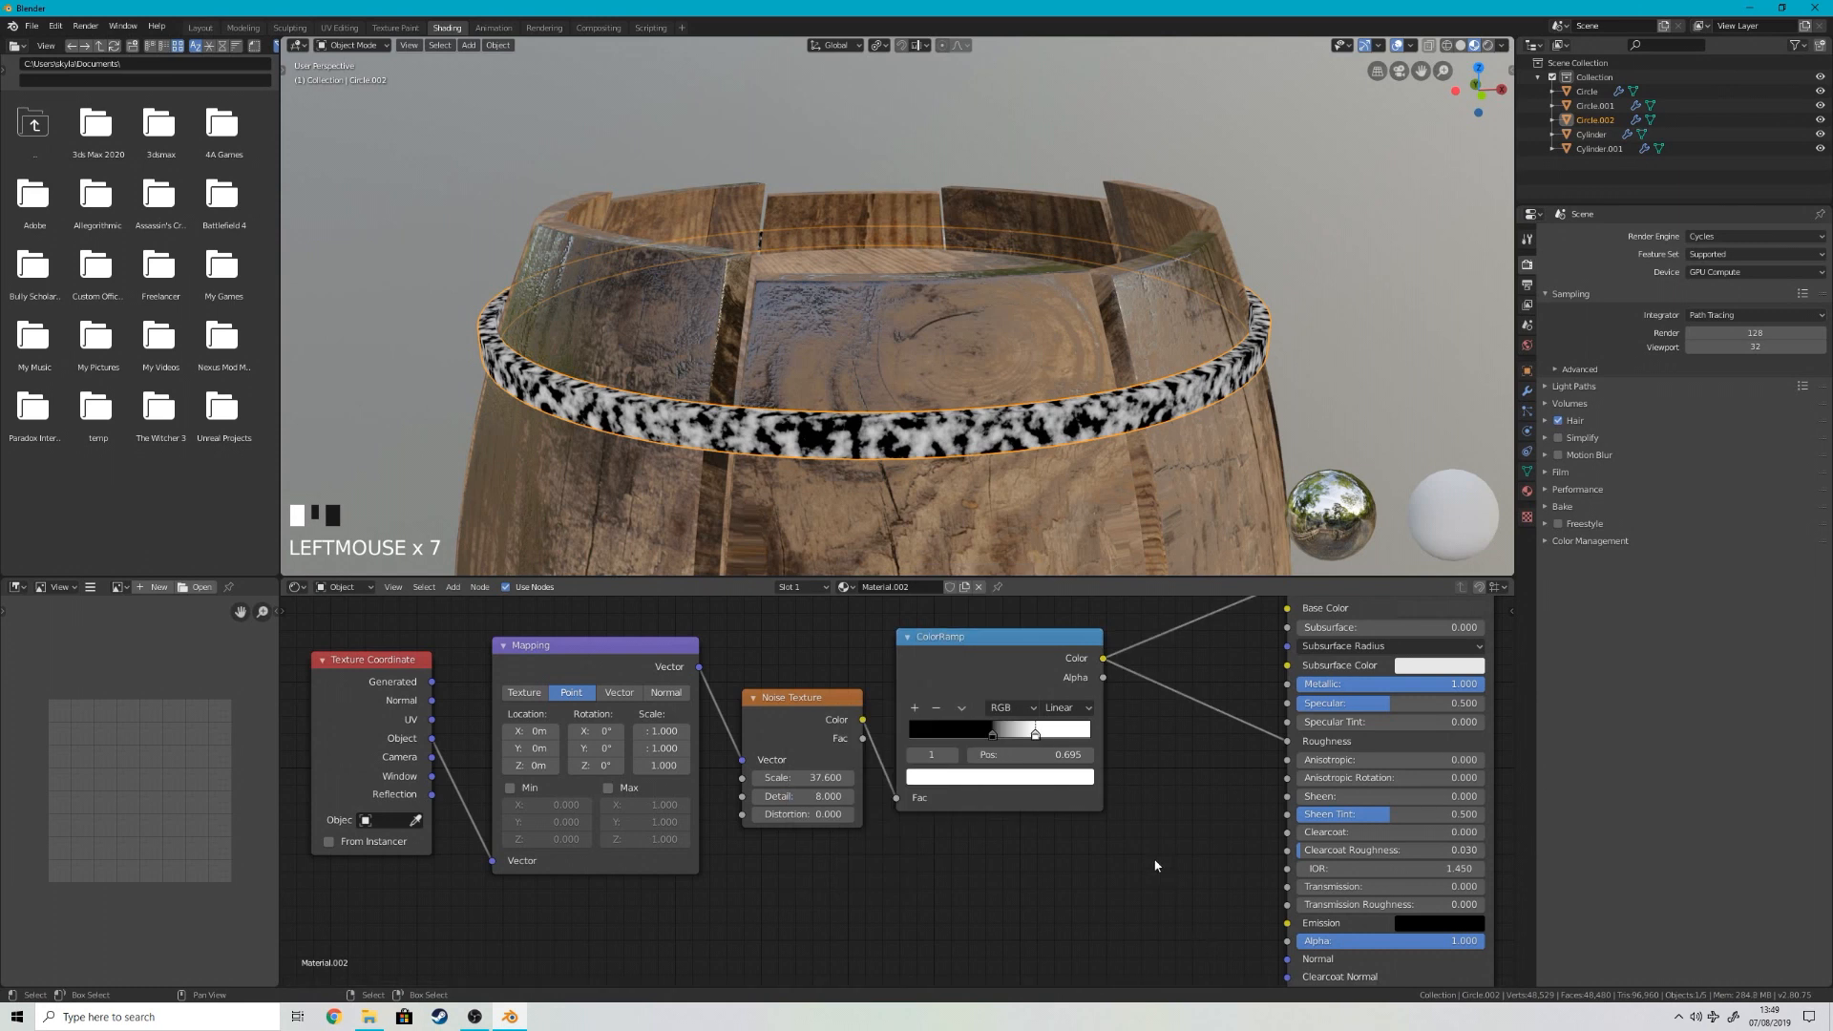
# Step: Set the Noise Texture's Distortion to 0.7 and restore the Principled BSDF as the material's output
pyautogui.moveTo(1158, 863); pyautogui.dragTo(768, 864, button='middle')
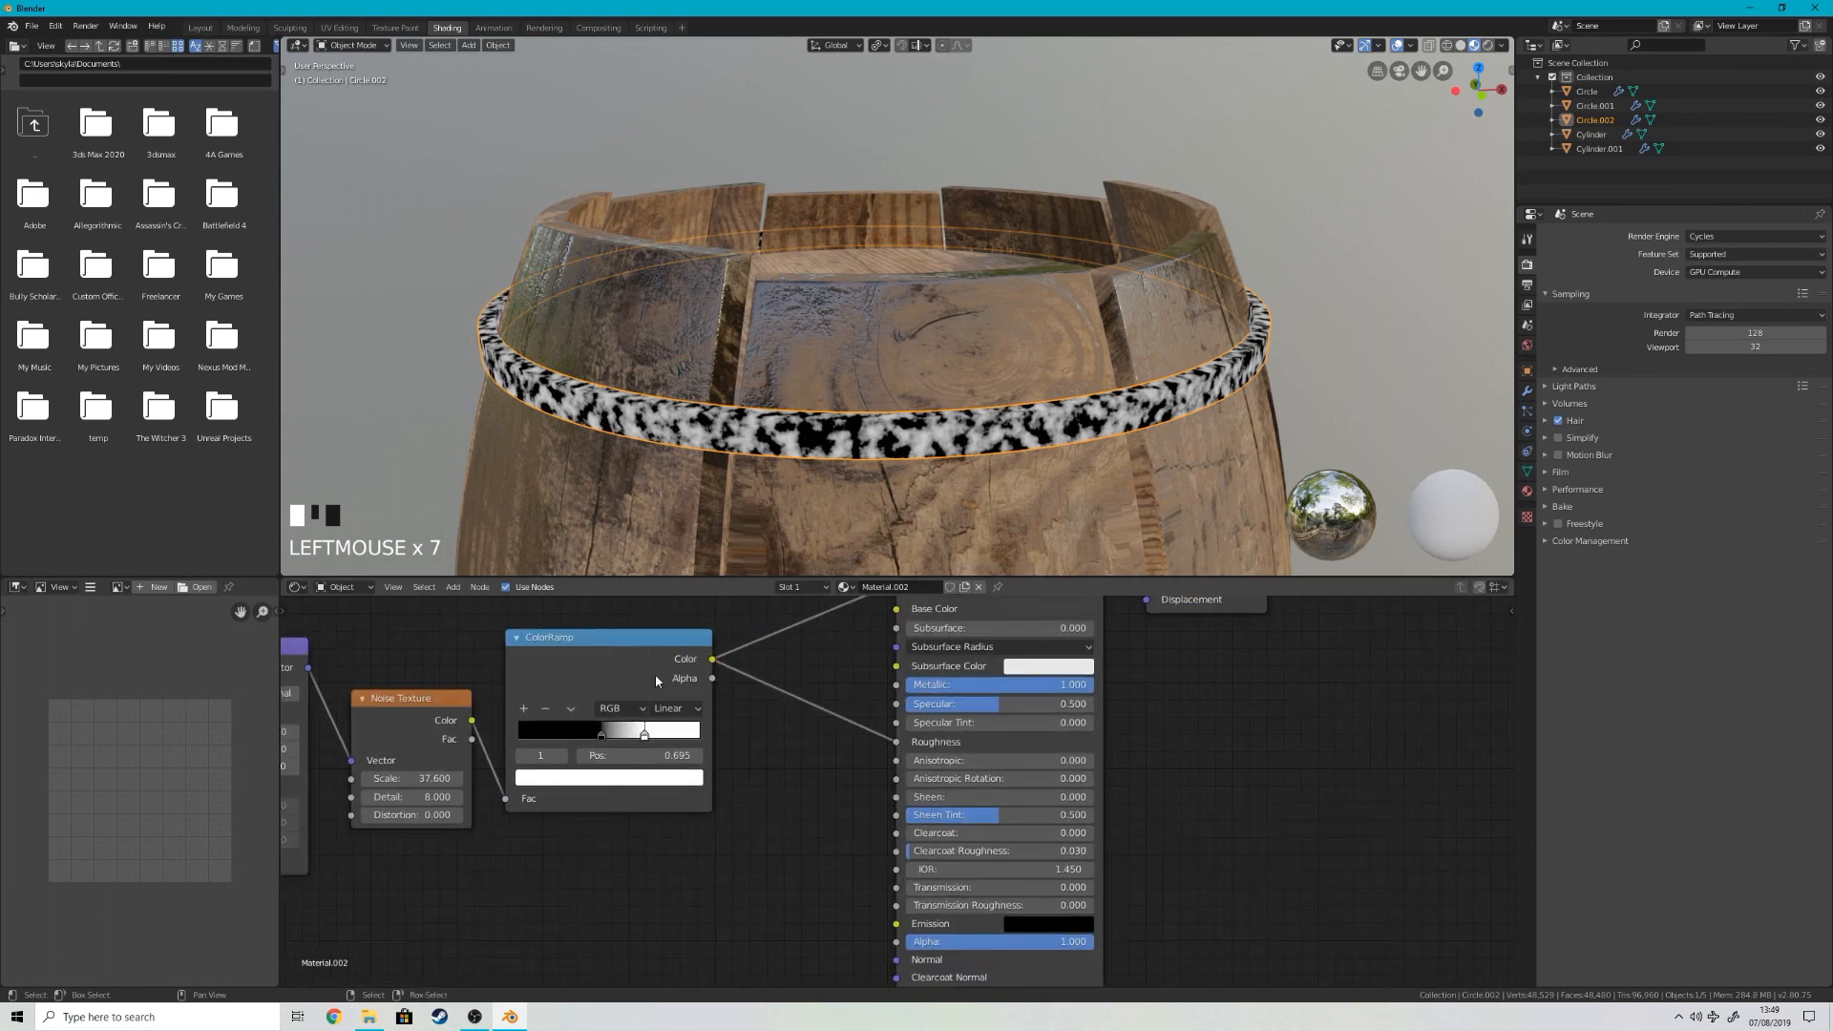
pyautogui.moveTo(406, 817); pyautogui.dragTo(472, 816)
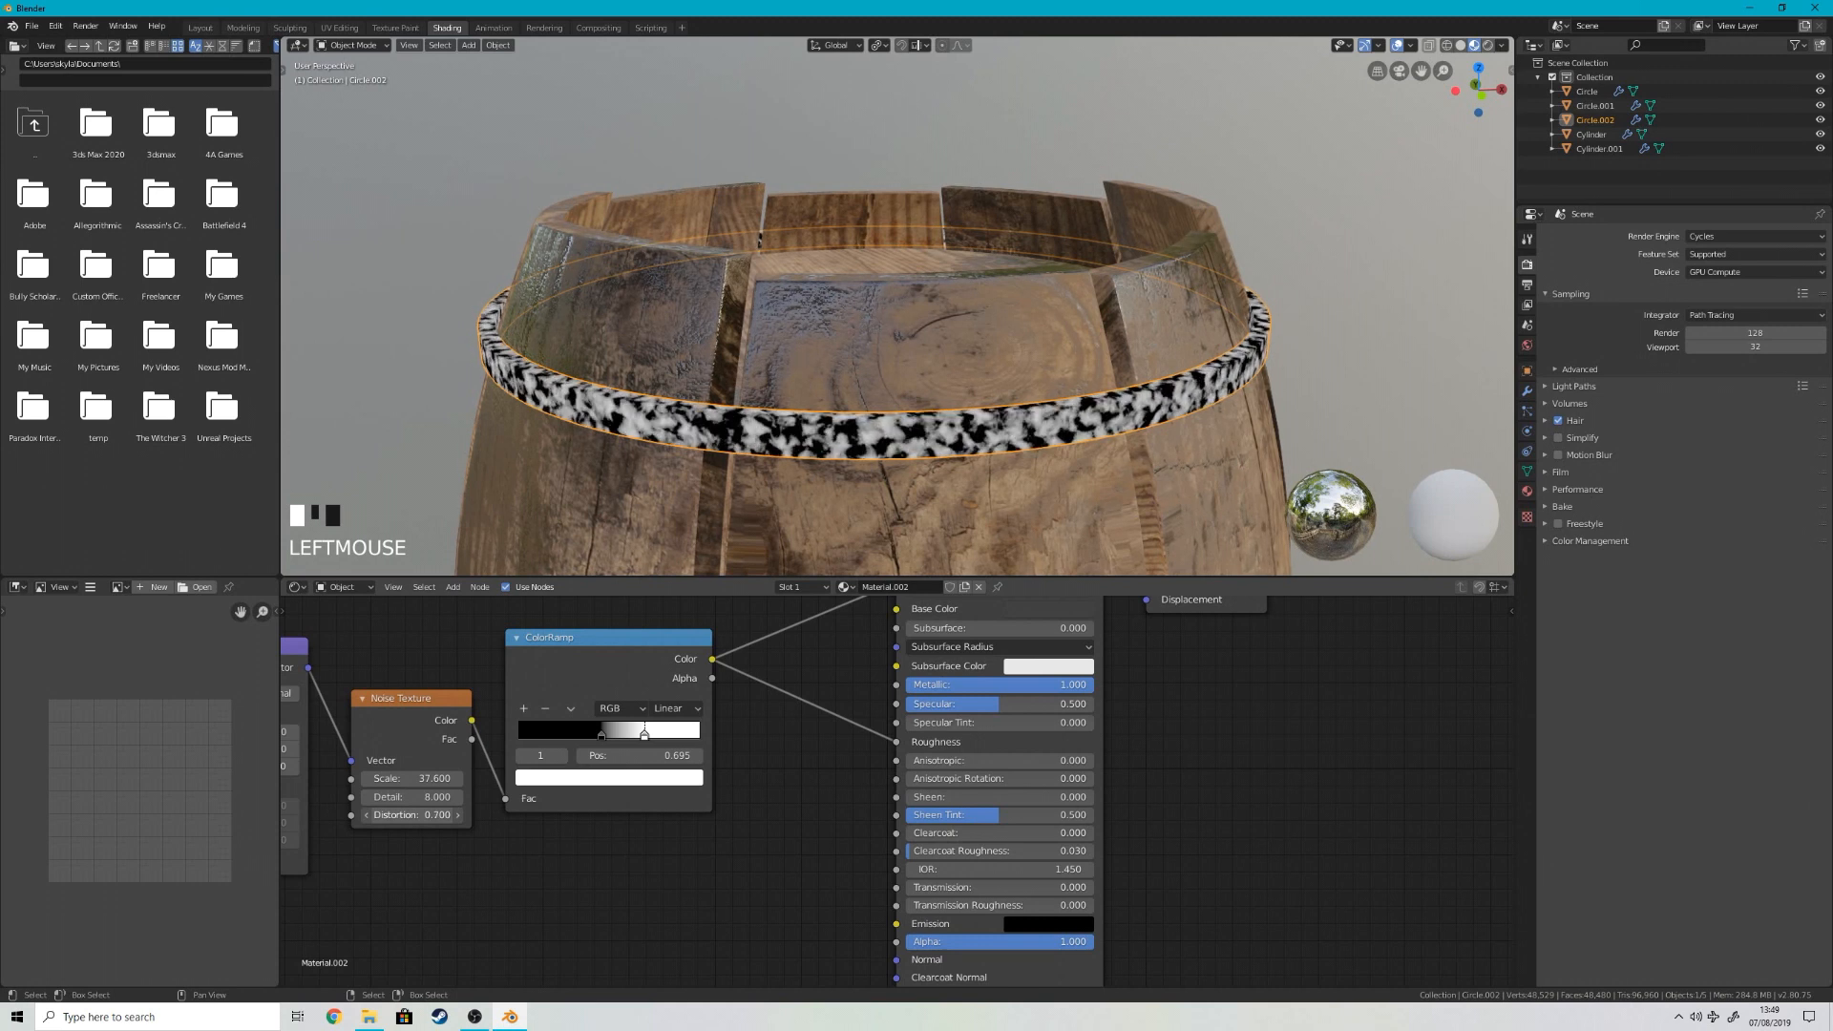
pyautogui.moveTo(681, 822); pyautogui.dragTo(542, 823, button='middle')
pyautogui.keyDown('ctrl'); pyautogui.keyDown('shift'); pyautogui.click(938, 612); pyautogui.keyUp('shift'); pyautogui.keyUp('ctrl')
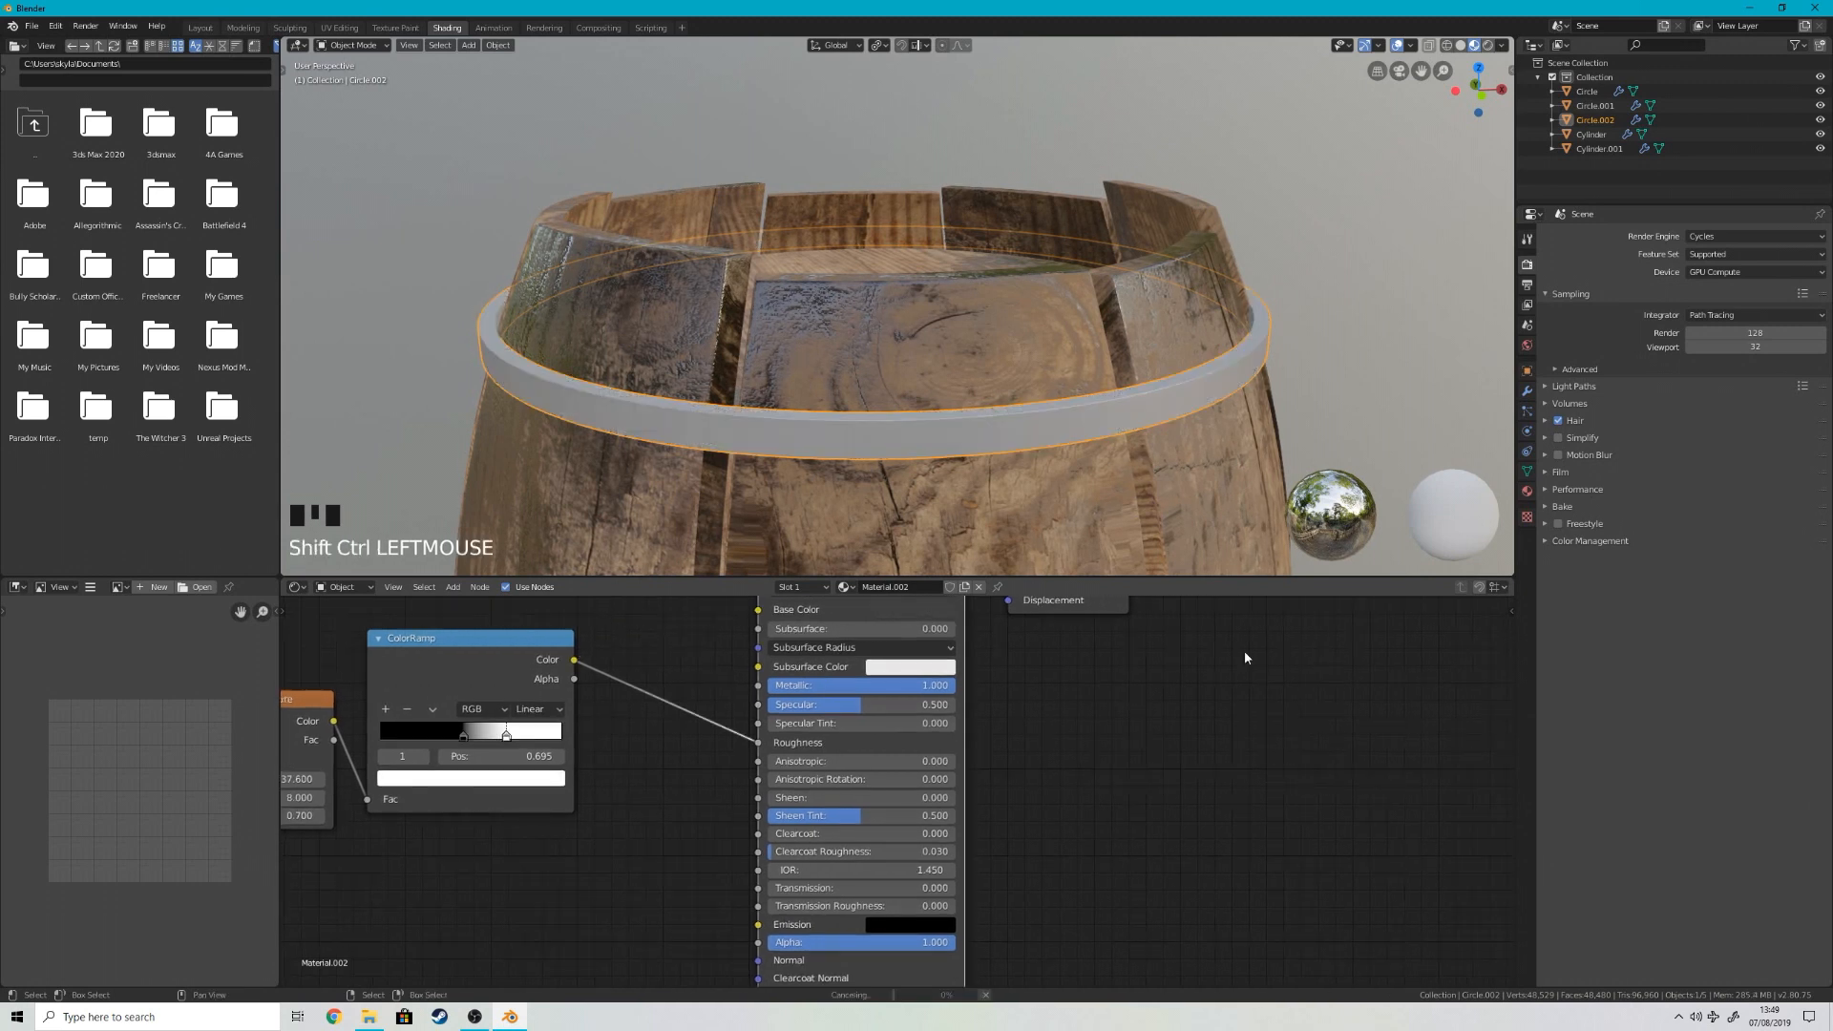
# Step: Inspect the upper hoop's mottled finish up close and open the material's Base Color
pyautogui.scroll(2, 1138, 398)
pyautogui.moveTo(1131, 409); pyautogui.dragTo(1122, 388, button='middle')
pyautogui.moveTo(1064, 672); pyautogui.dragTo(984, 669, button='middle')
pyautogui.click(909, 707)
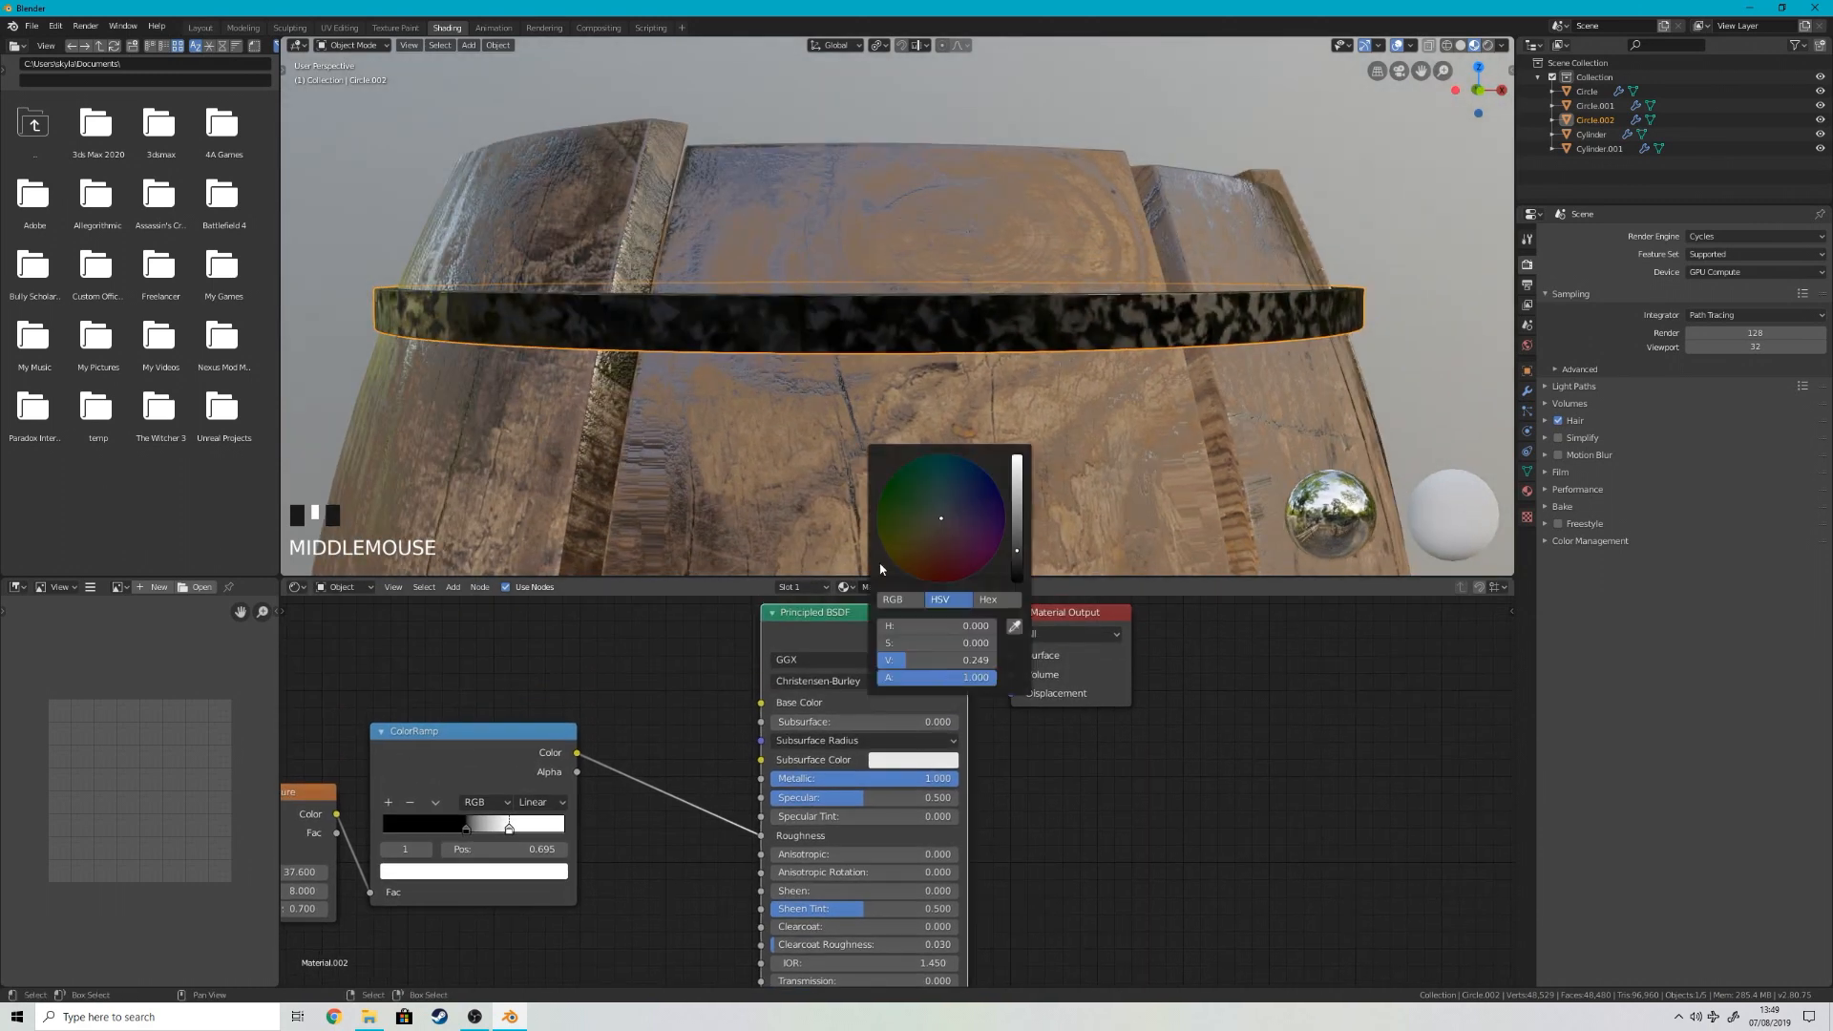
pyautogui.moveTo(549, 753); pyautogui.dragTo(668, 749, button='middle')
pyautogui.keyDown('shift'); pyautogui.click(625, 736); pyautogui.keyUp('shift')
pyautogui.hotkey('shift', 'd')
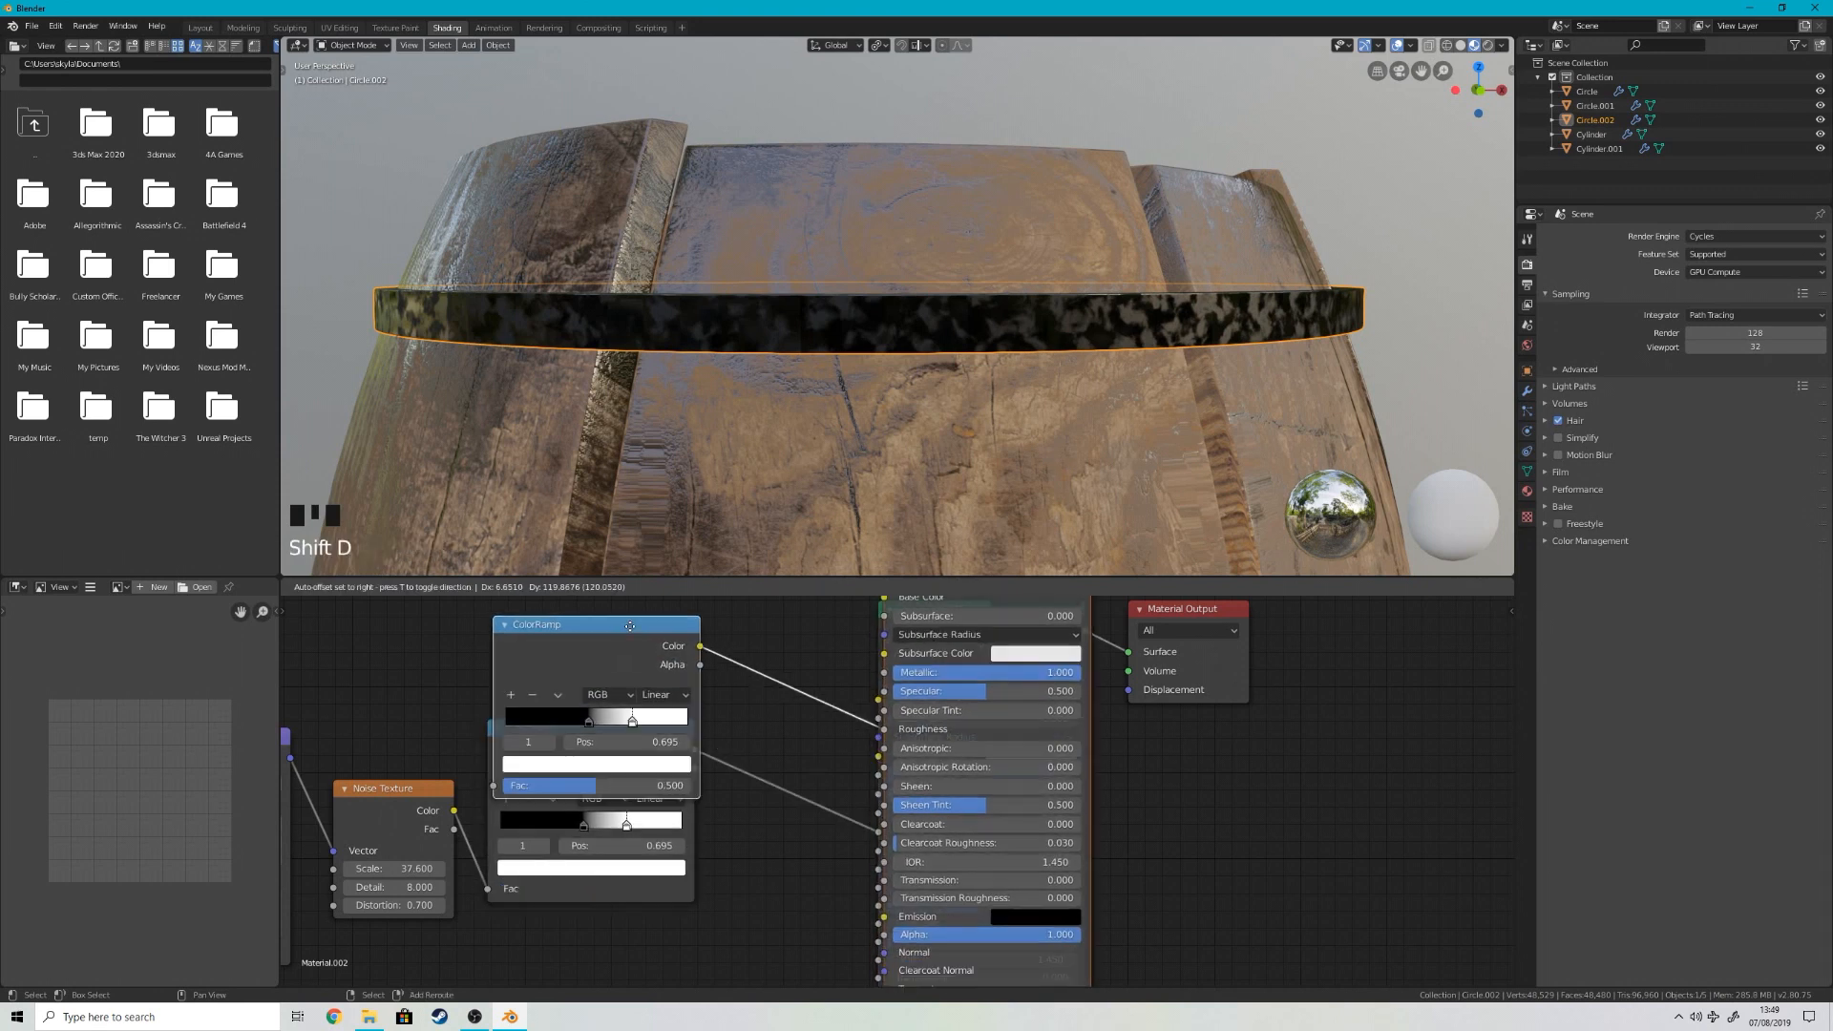
pyautogui.rightClick(702, 631)
pyautogui.press('x')
pyautogui.press('x')
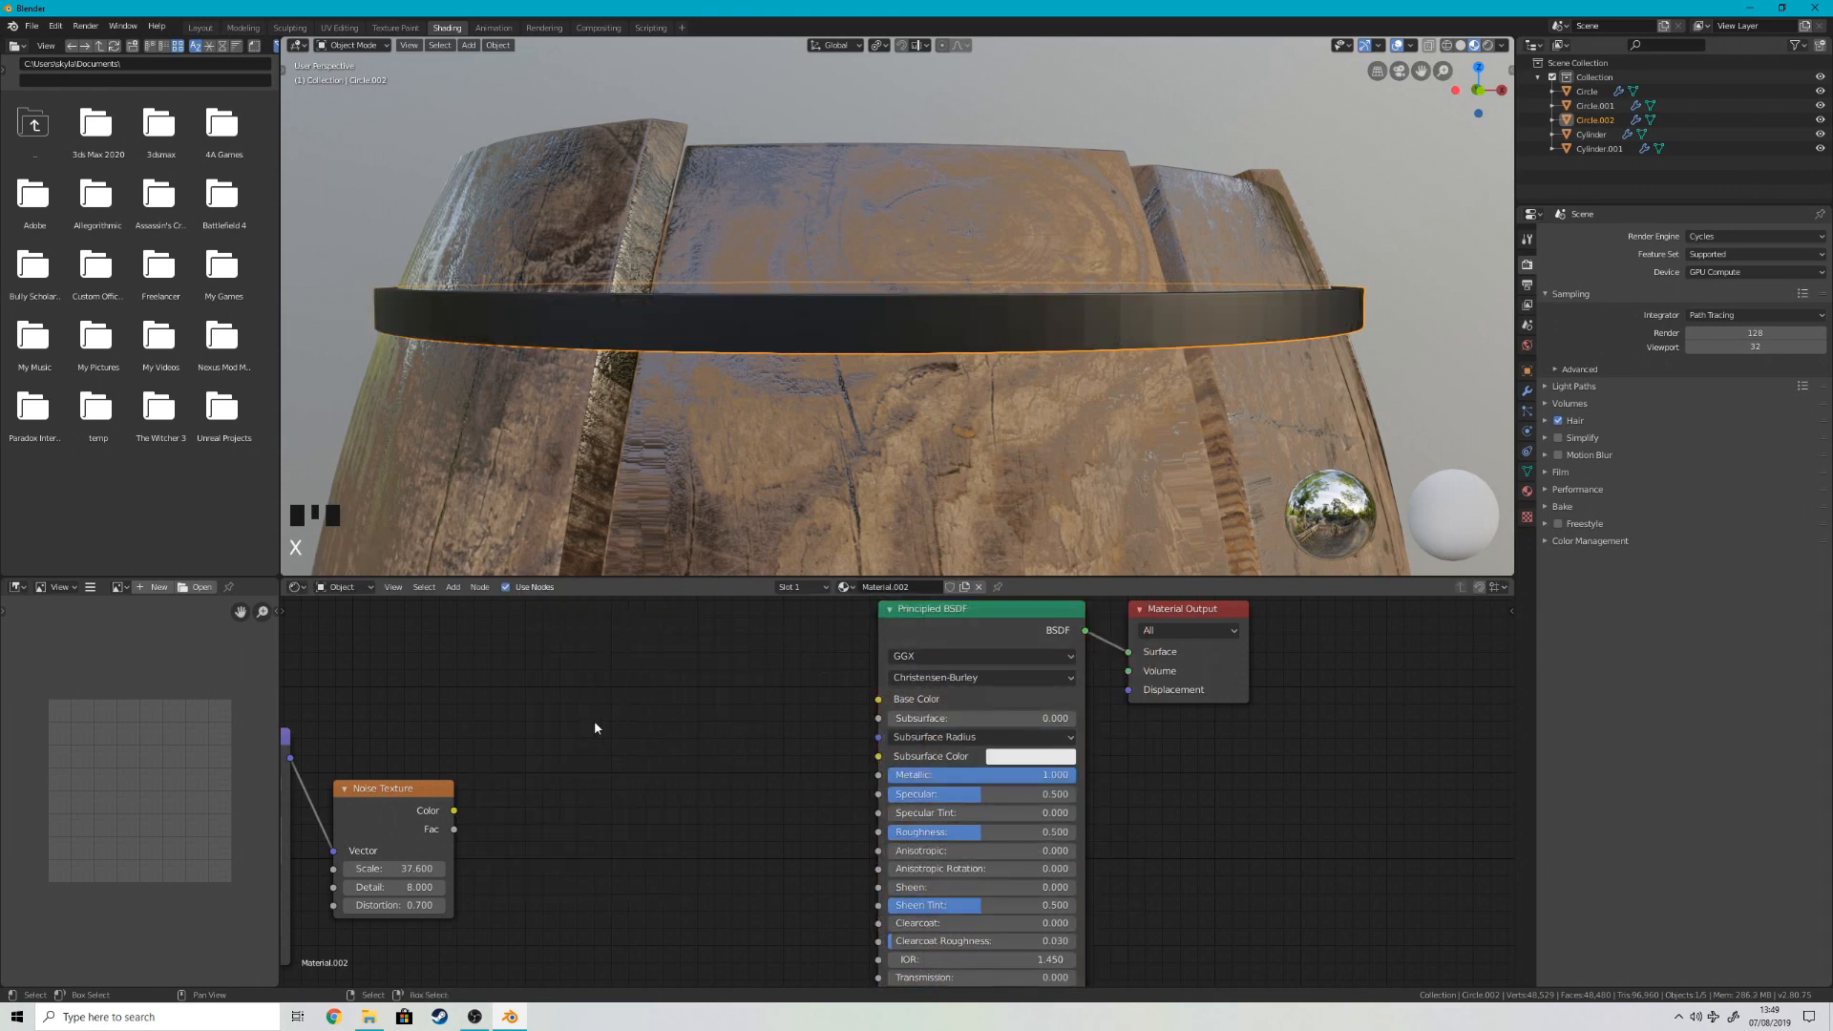
pyautogui.hotkey('ctrl', 'z')
pyautogui.hotkey('ctrl', 'z')
pyautogui.rightClick(983, 638)
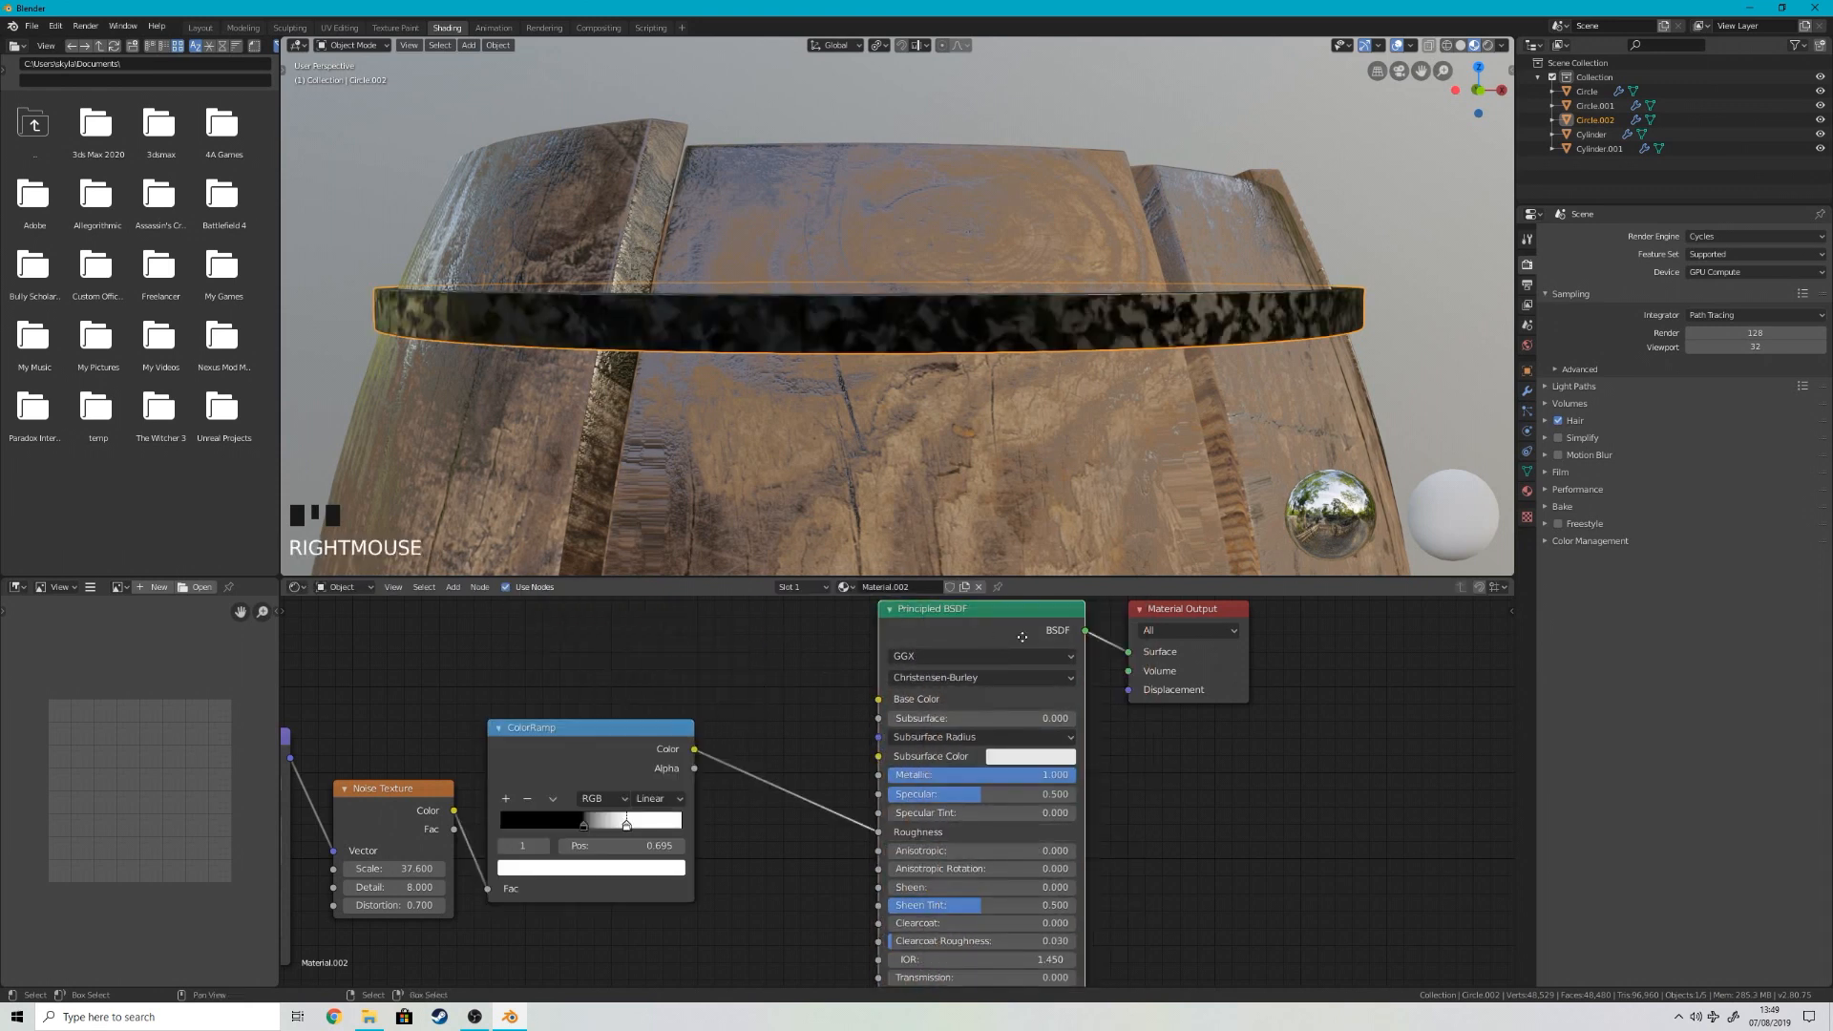
# Step: Duplicate the hoop material's ColorRamp, place the copy above the original, and feed it from the Noise Texture
pyautogui.moveTo(530, 780); pyautogui.dragTo(517, 814, button='right')
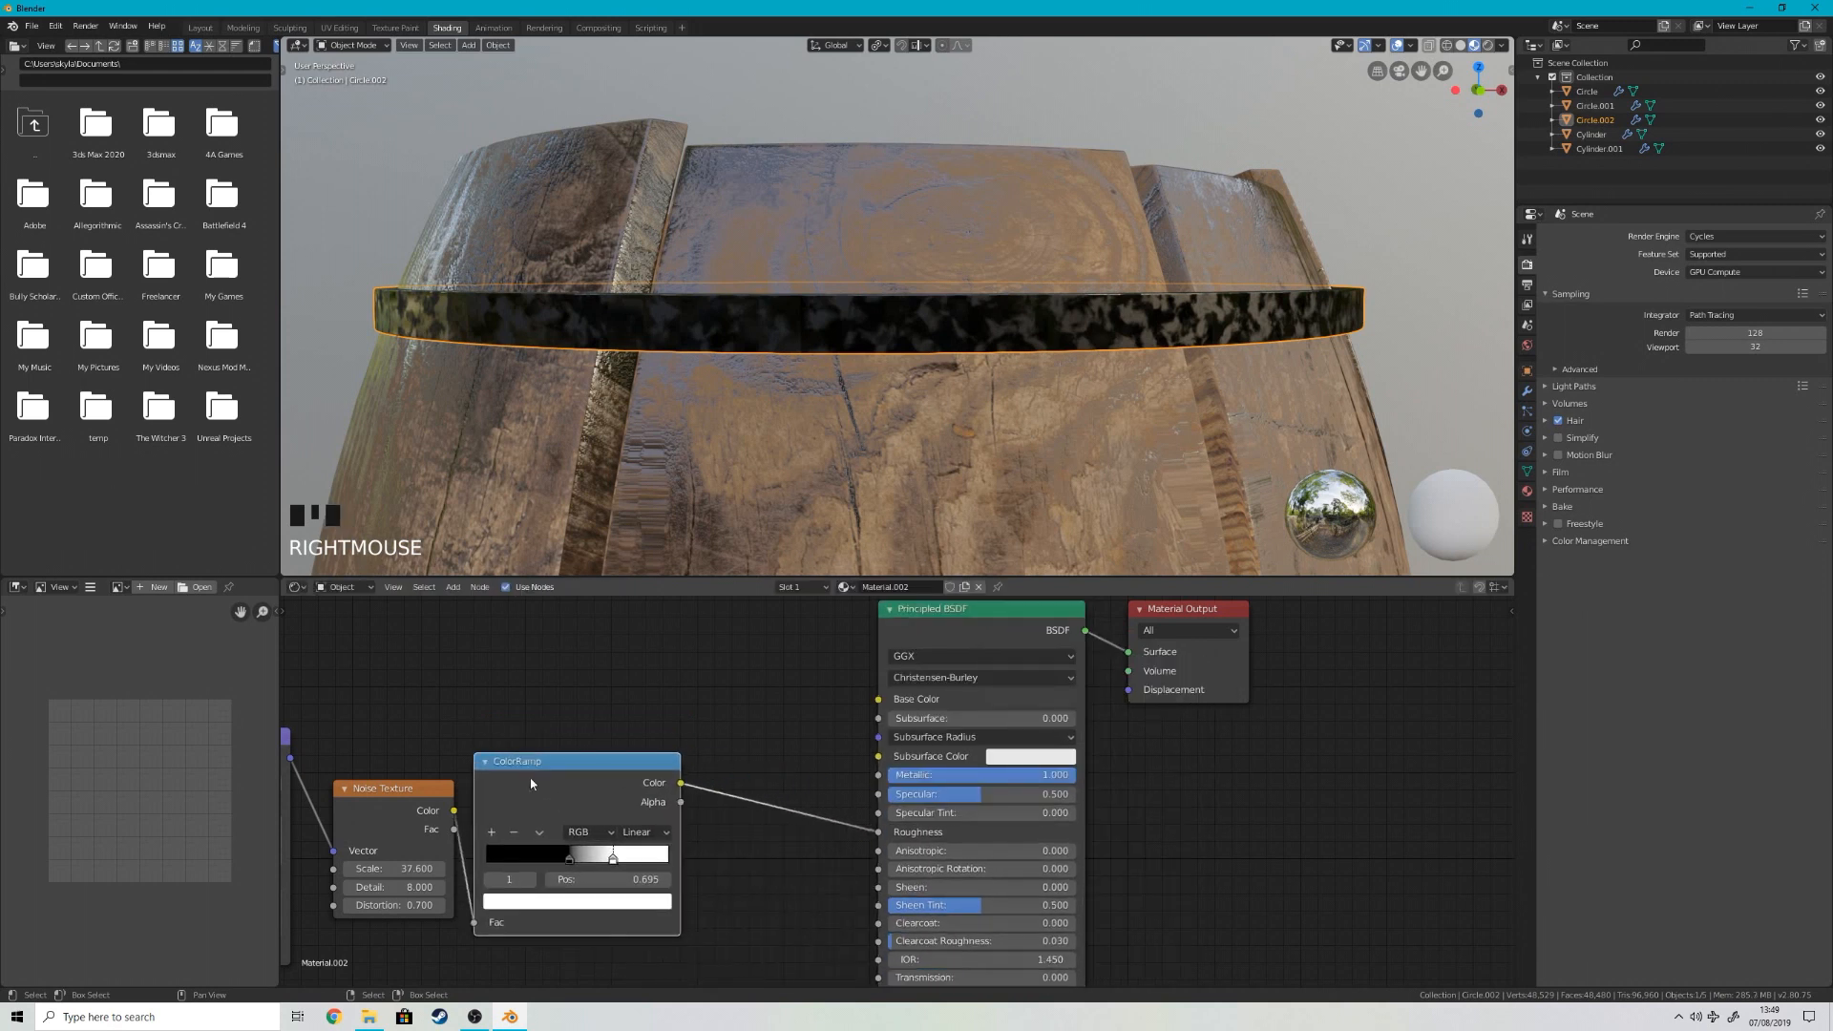
pyautogui.scroll(-6, 506, 789)
pyautogui.moveTo(499, 789); pyautogui.dragTo(726, 825, button='middle')
pyautogui.hotkey('shift', 'd')
pyautogui.click(732, 678)
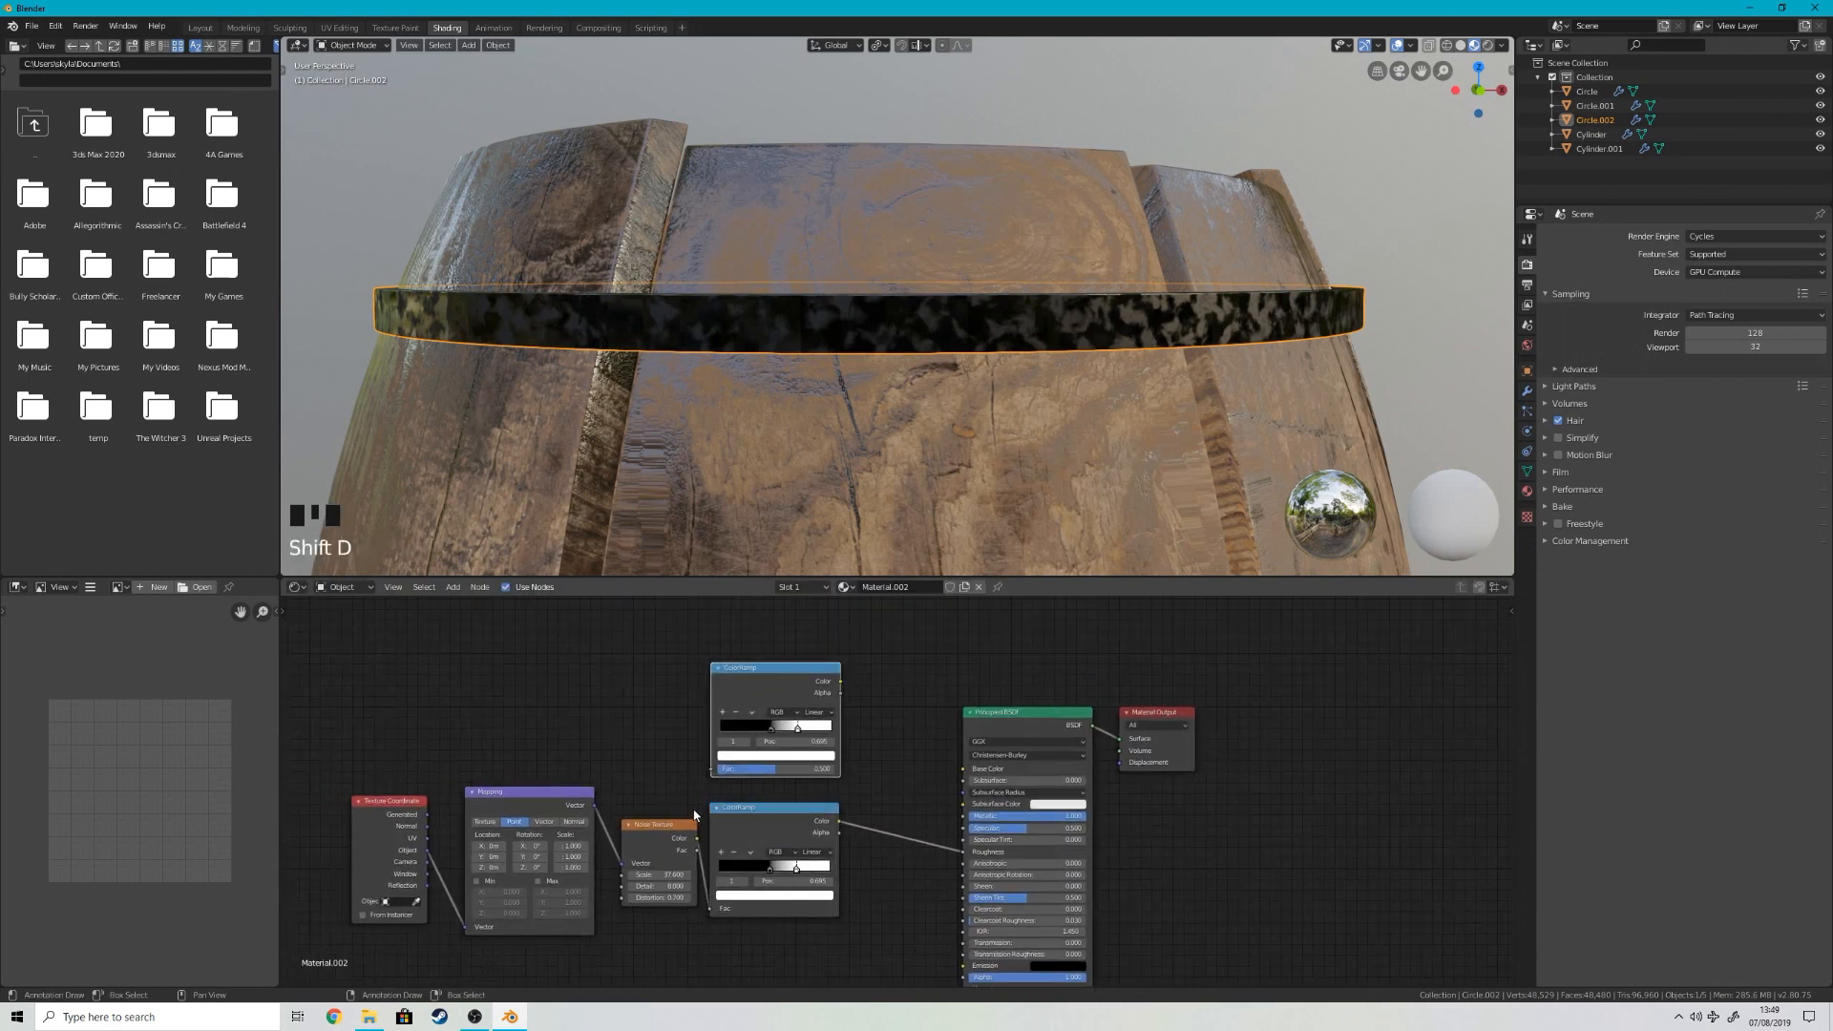
pyautogui.moveTo(697, 844); pyautogui.dragTo(710, 773)
pyautogui.scroll(1, 781, 681)
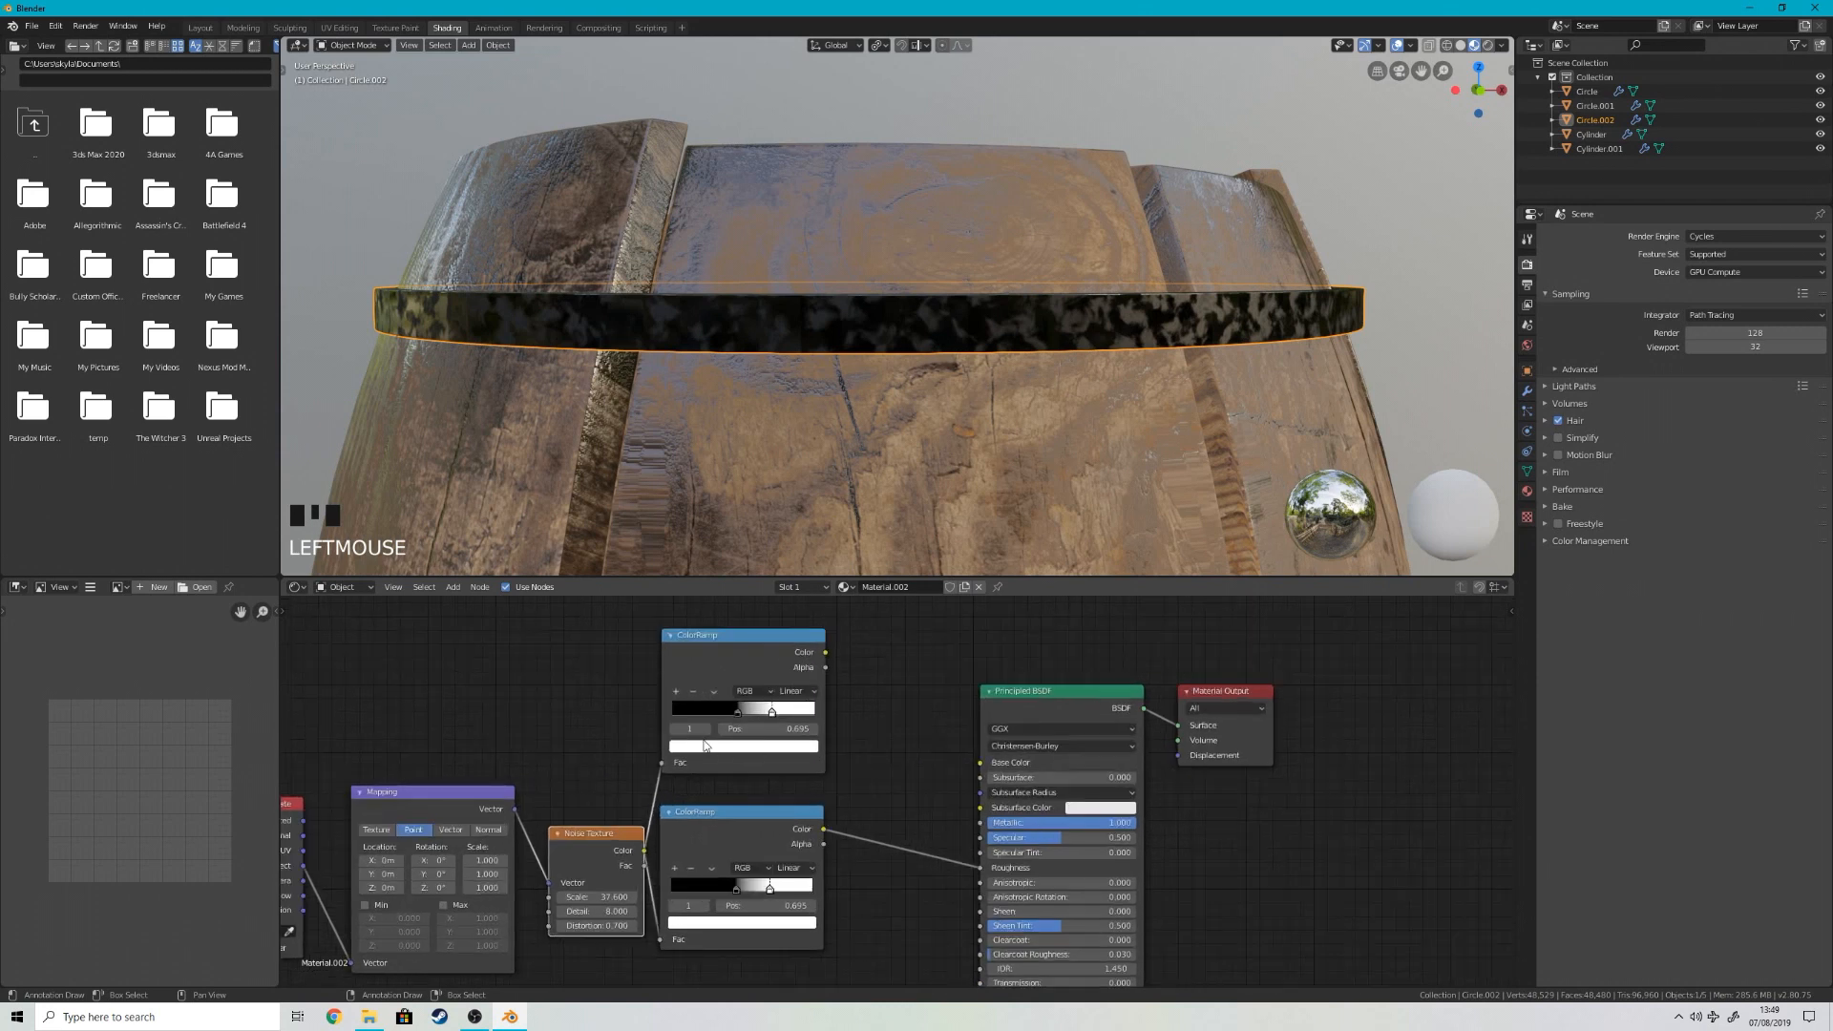
# Step: Color the duplicate ColorRamp's stops dark brown and very dark red, and connect its Color to the Principled BSDF's Base Color
pyautogui.click(747, 746)
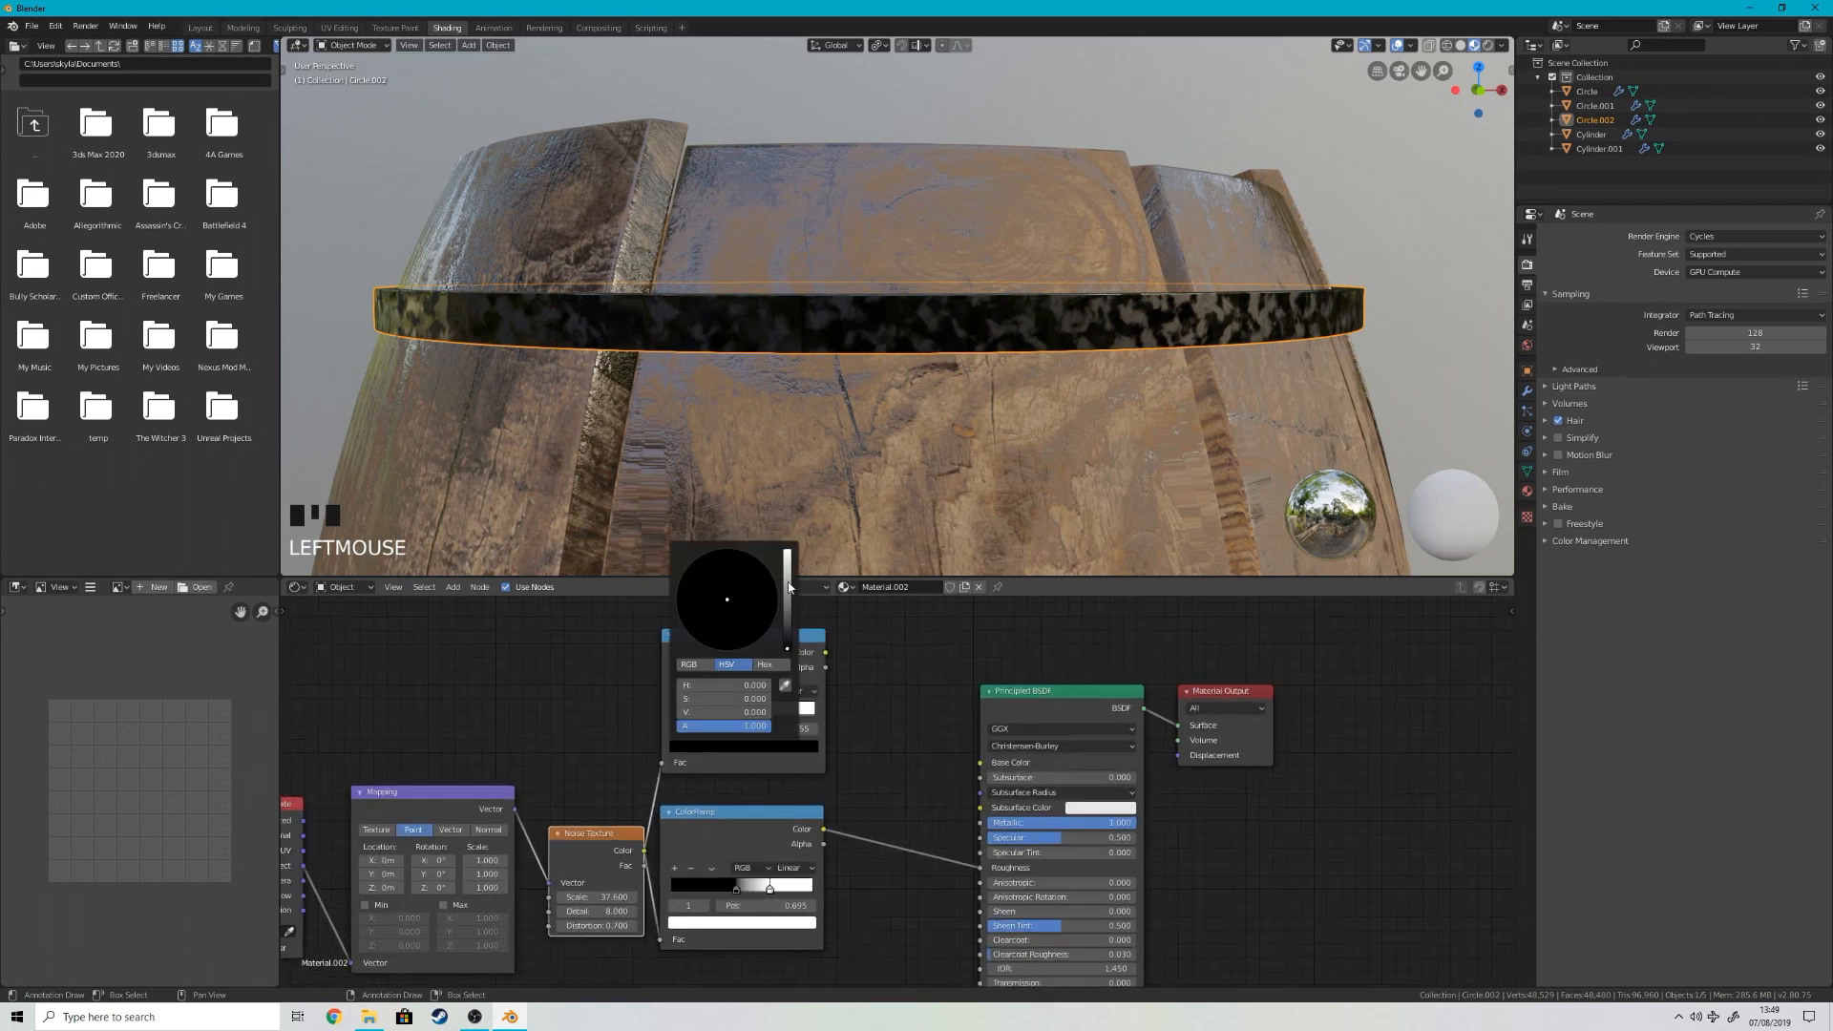
pyautogui.click(789, 587)
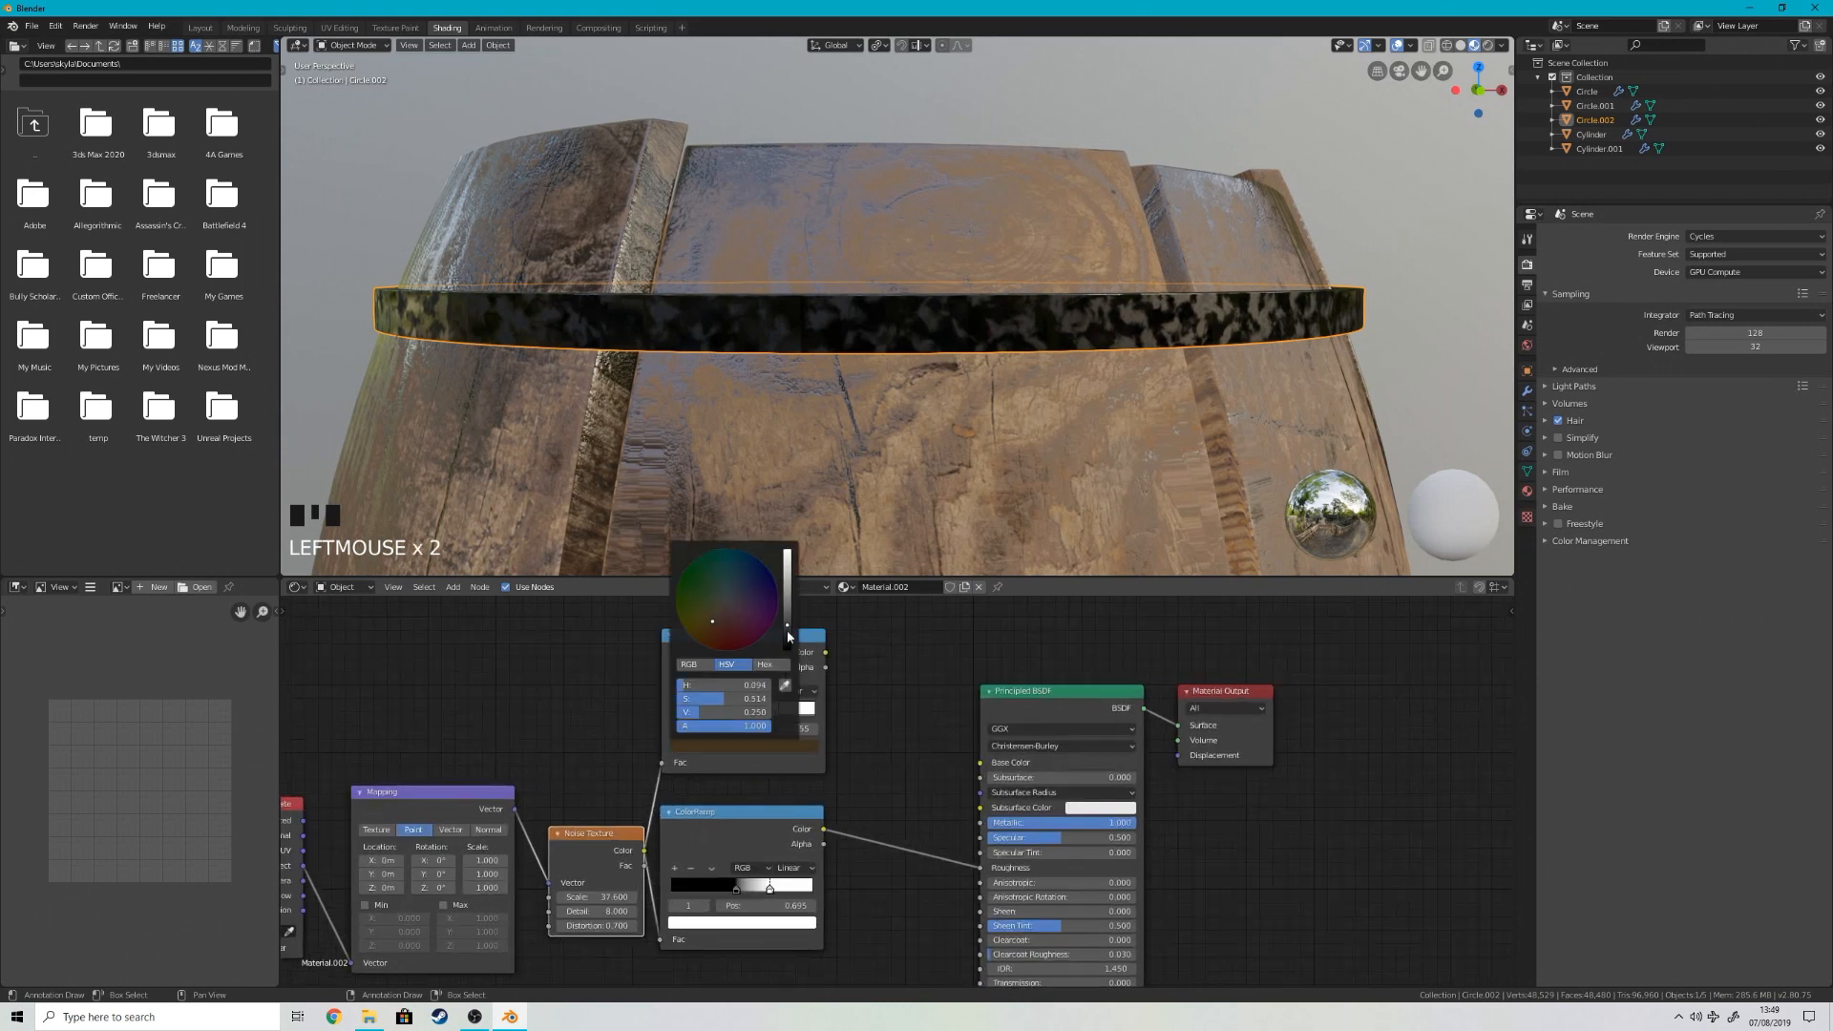
pyautogui.moveTo(826, 653); pyautogui.dragTo(980, 762)
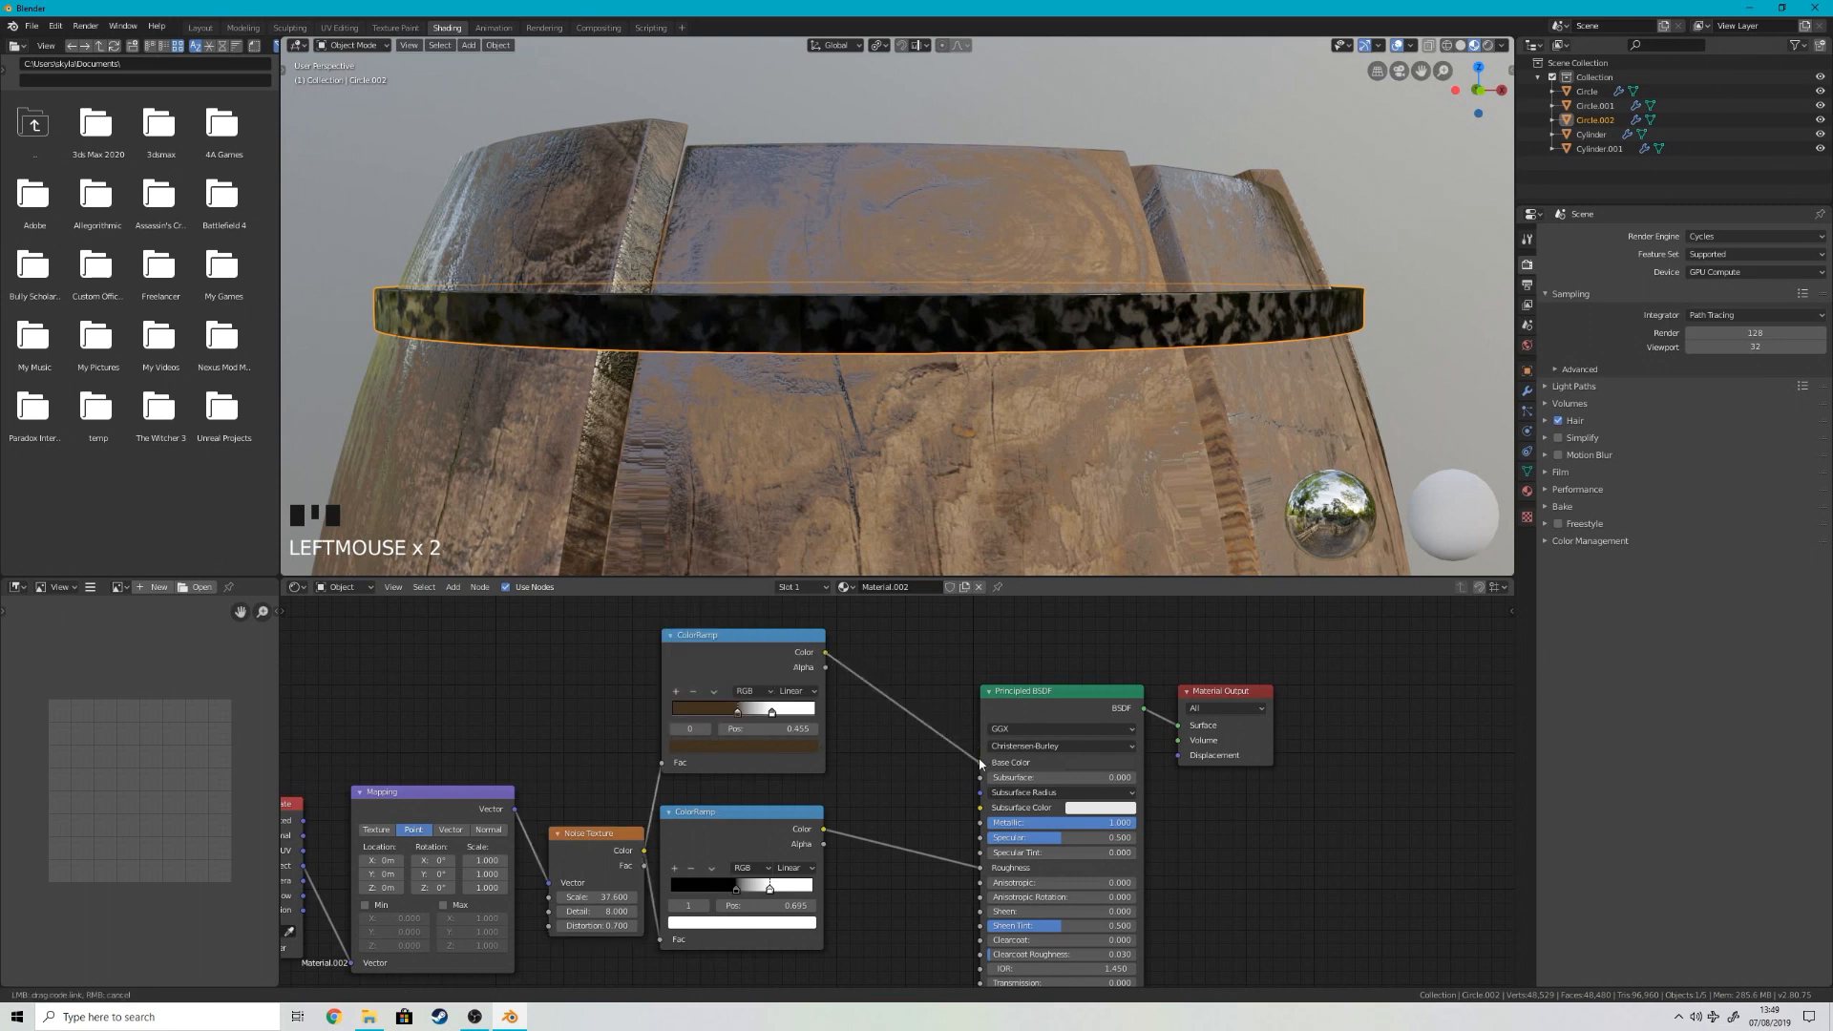
pyautogui.click(787, 746)
pyautogui.moveTo(787, 602); pyautogui.dragTo(787, 631)
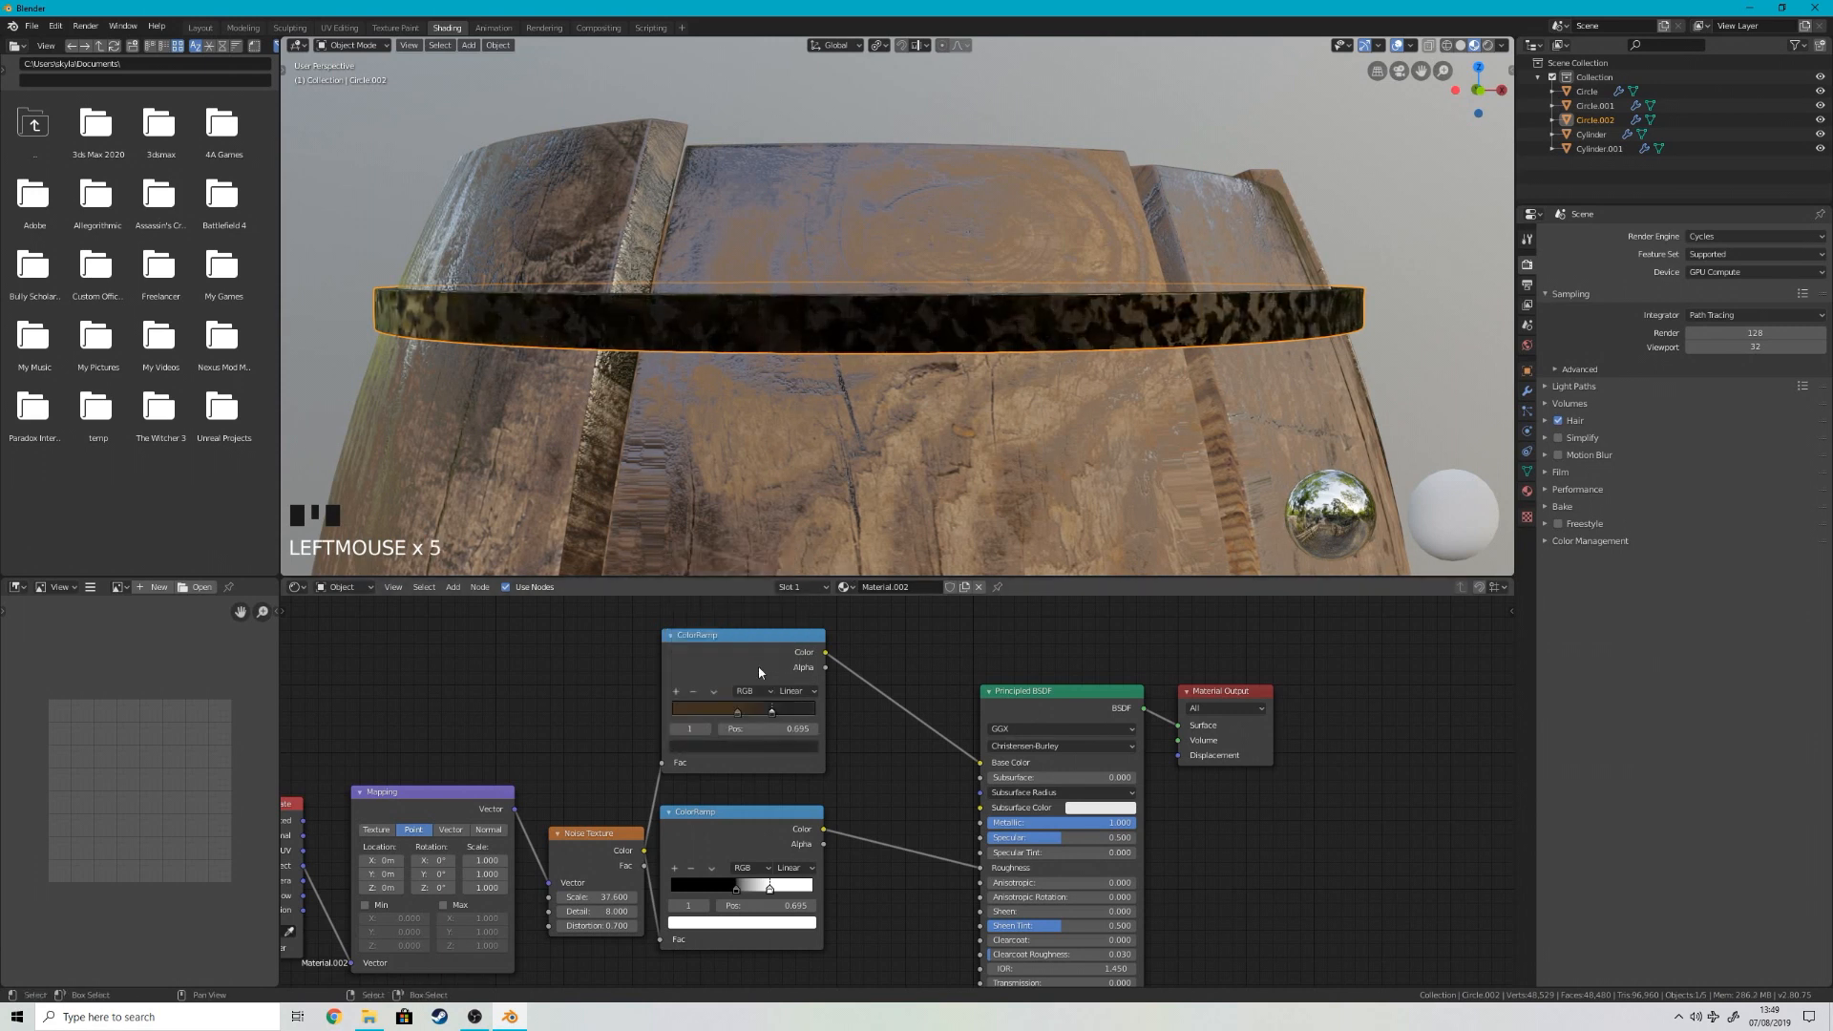
pyautogui.click(782, 747)
pyautogui.moveTo(748, 634); pyautogui.dragTo(738, 628)
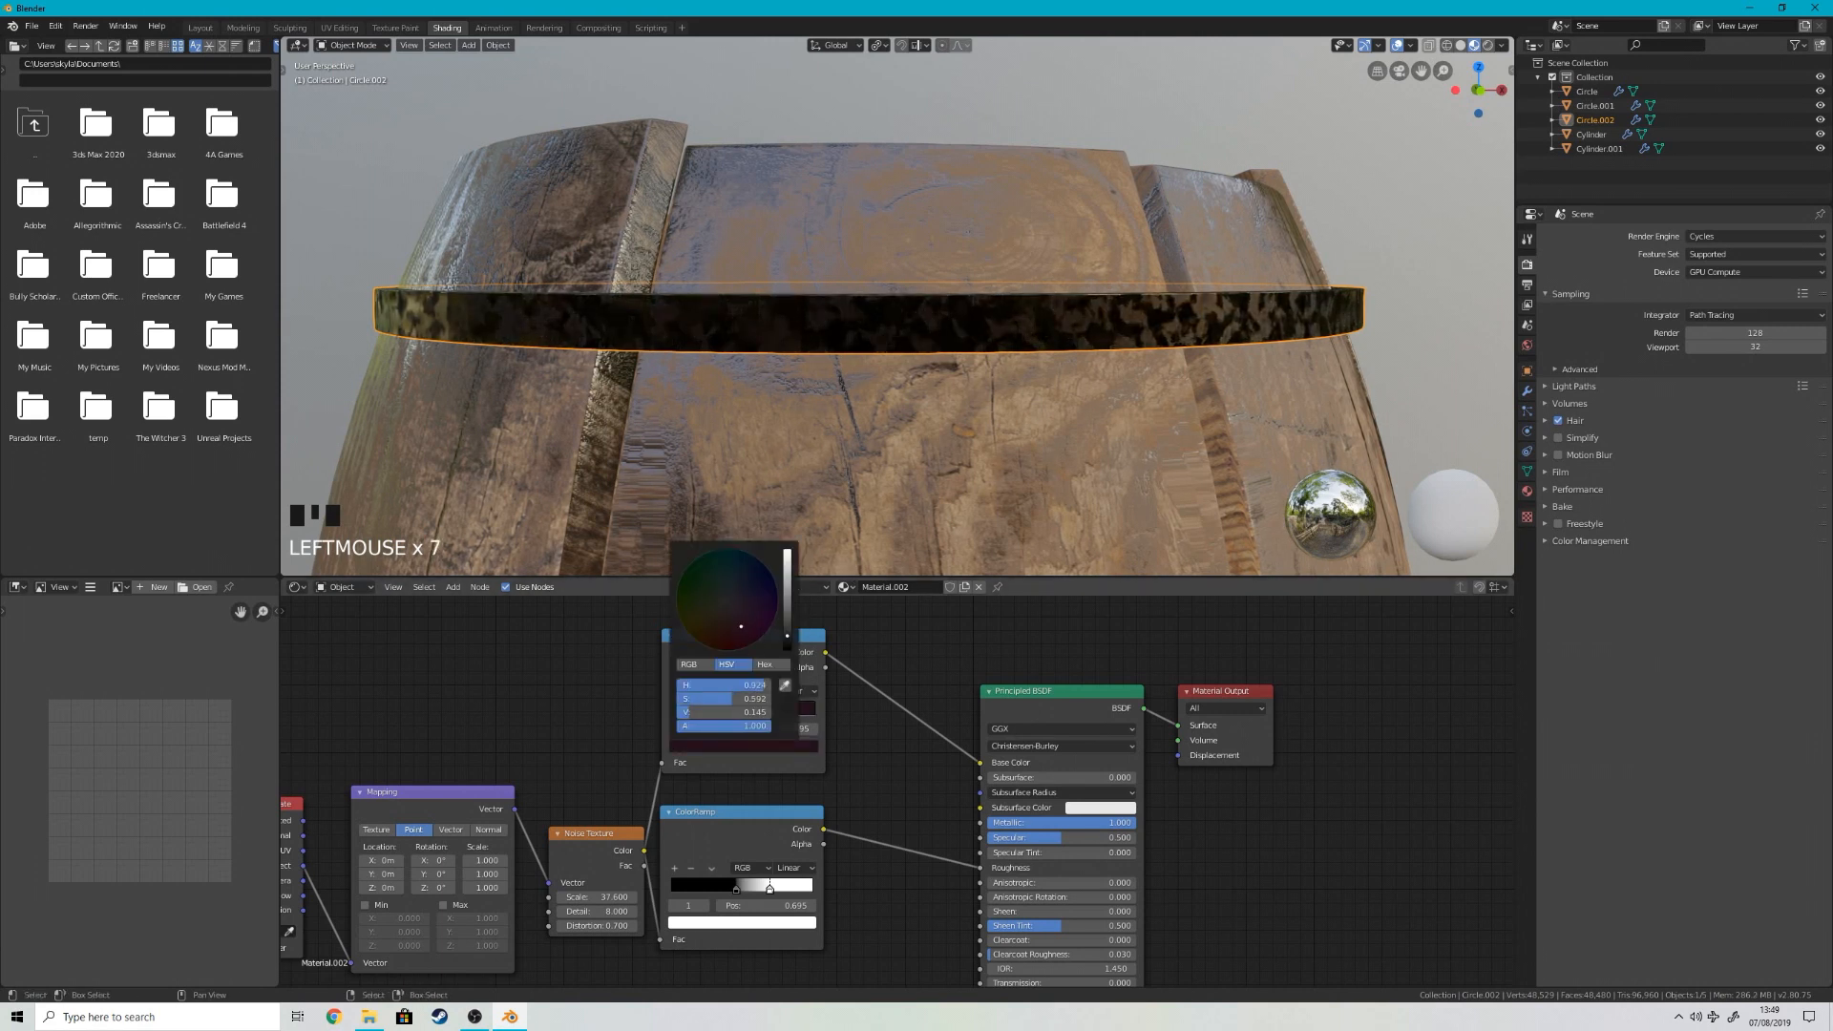
# Step: Check the tinted hoop on the barrel and delete the duplicate ColorRamp
pyautogui.scroll(-3, 940, 531)
pyautogui.moveTo(916, 520); pyautogui.dragTo(999, 540, button='middle')
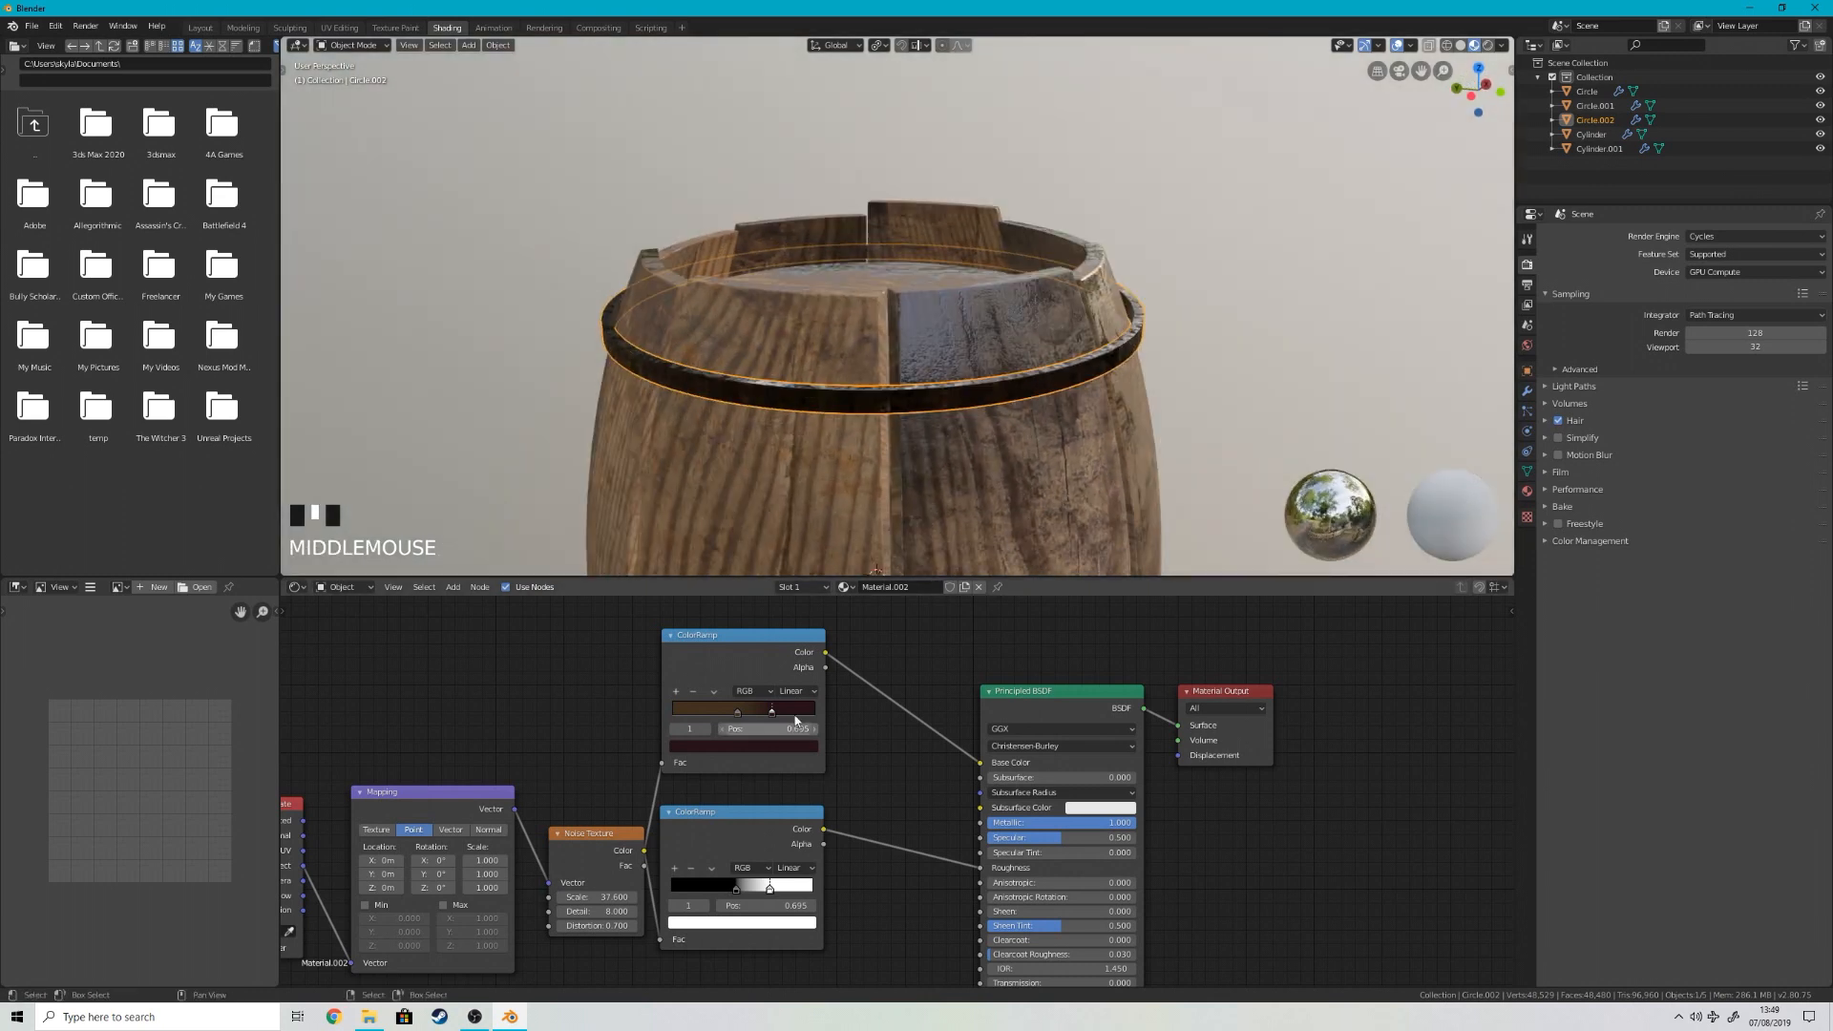
pyautogui.click(789, 674)
pyautogui.press('x')
# Step: Connect the remaining ColorRamp to the Principled BSDF's Normal input and insert a Bump node on that link
pyautogui.scroll(-1, 741, 714)
pyautogui.moveTo(840, 800); pyautogui.dragTo(767, 691, button='middle')
pyautogui.moveTo(741, 672); pyautogui.dragTo(883, 866)
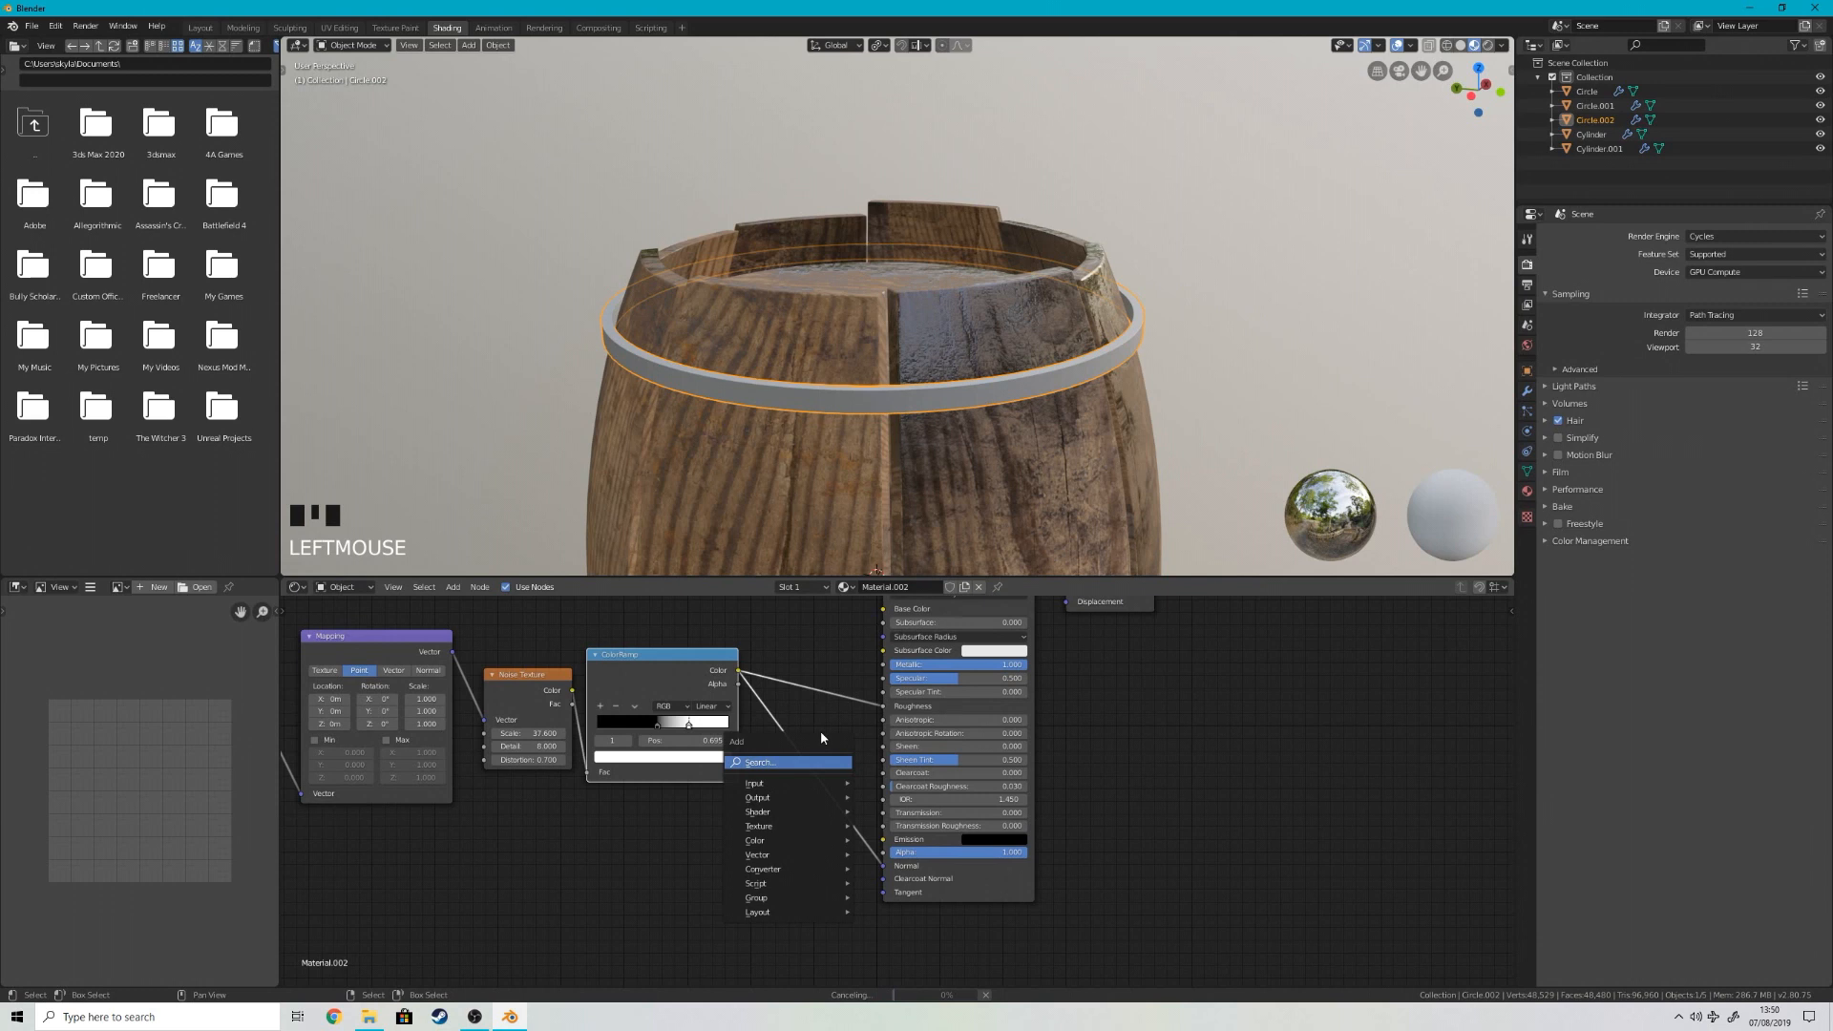
pyautogui.hotkey('shift', 'a')
pyautogui.click(766, 871)
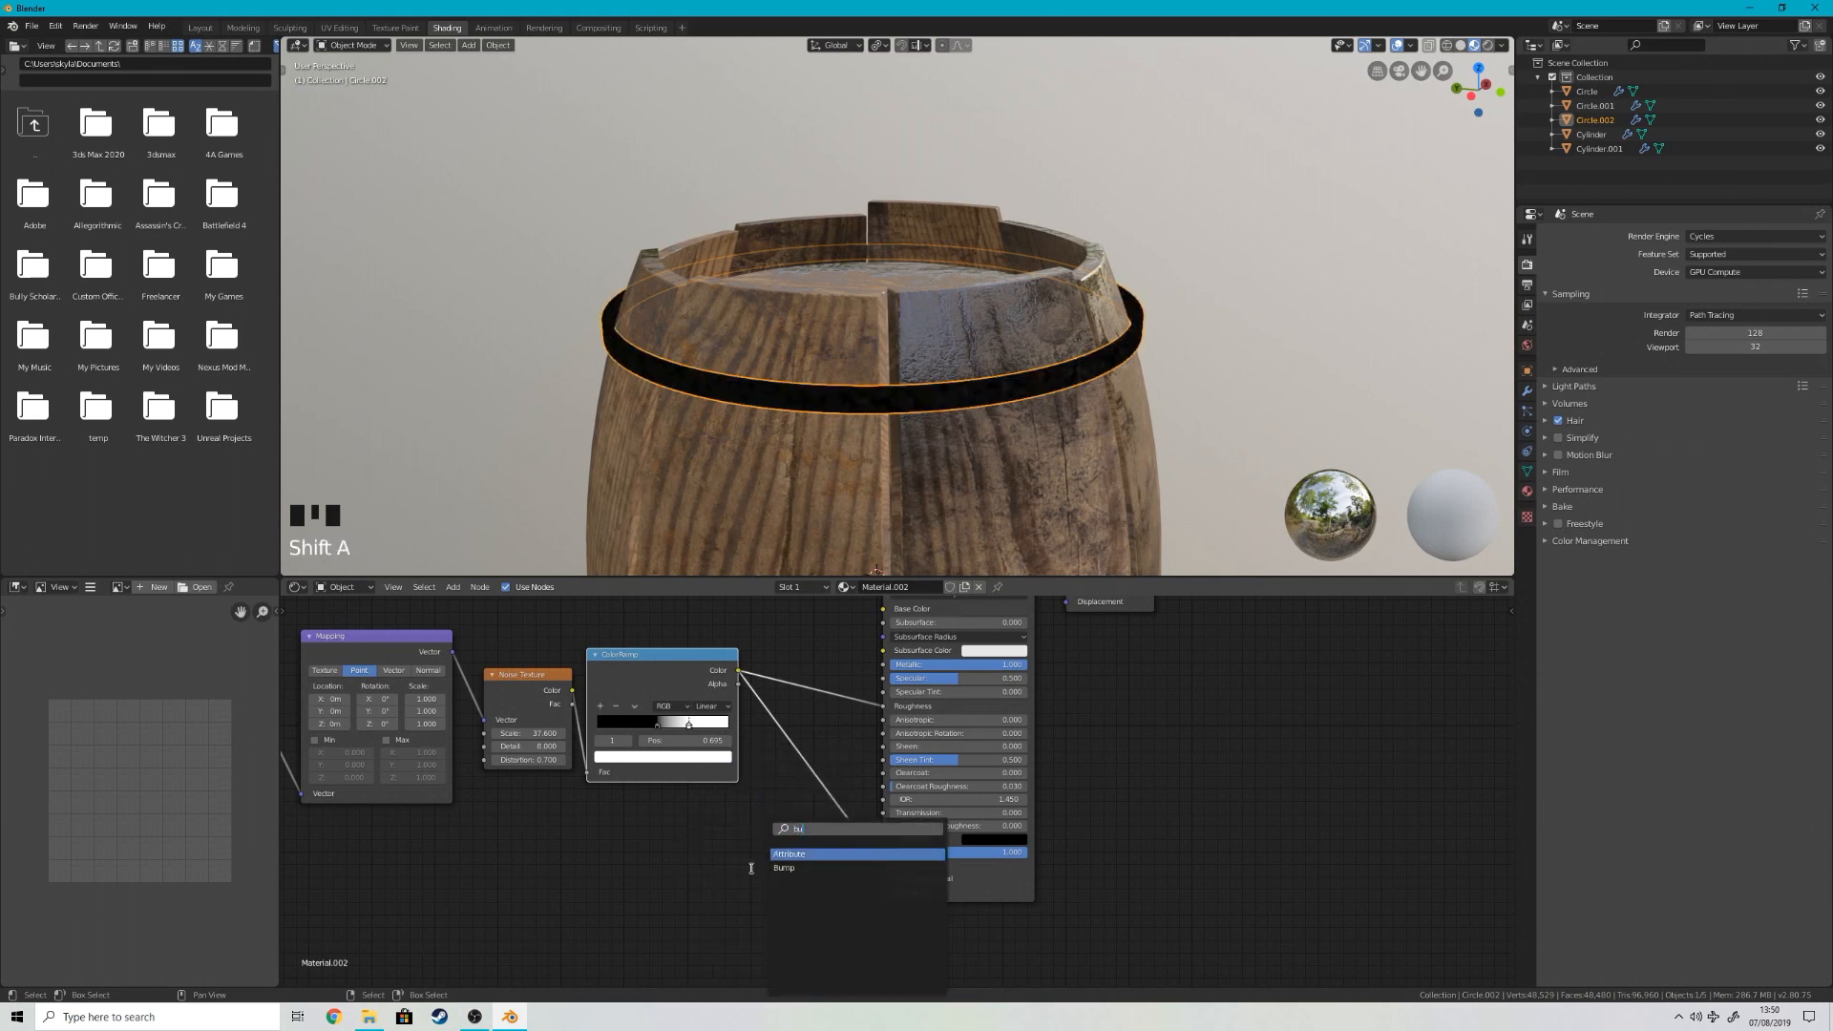
pyautogui.write('bum')
pyautogui.press('Return')
pyautogui.click(814, 869)
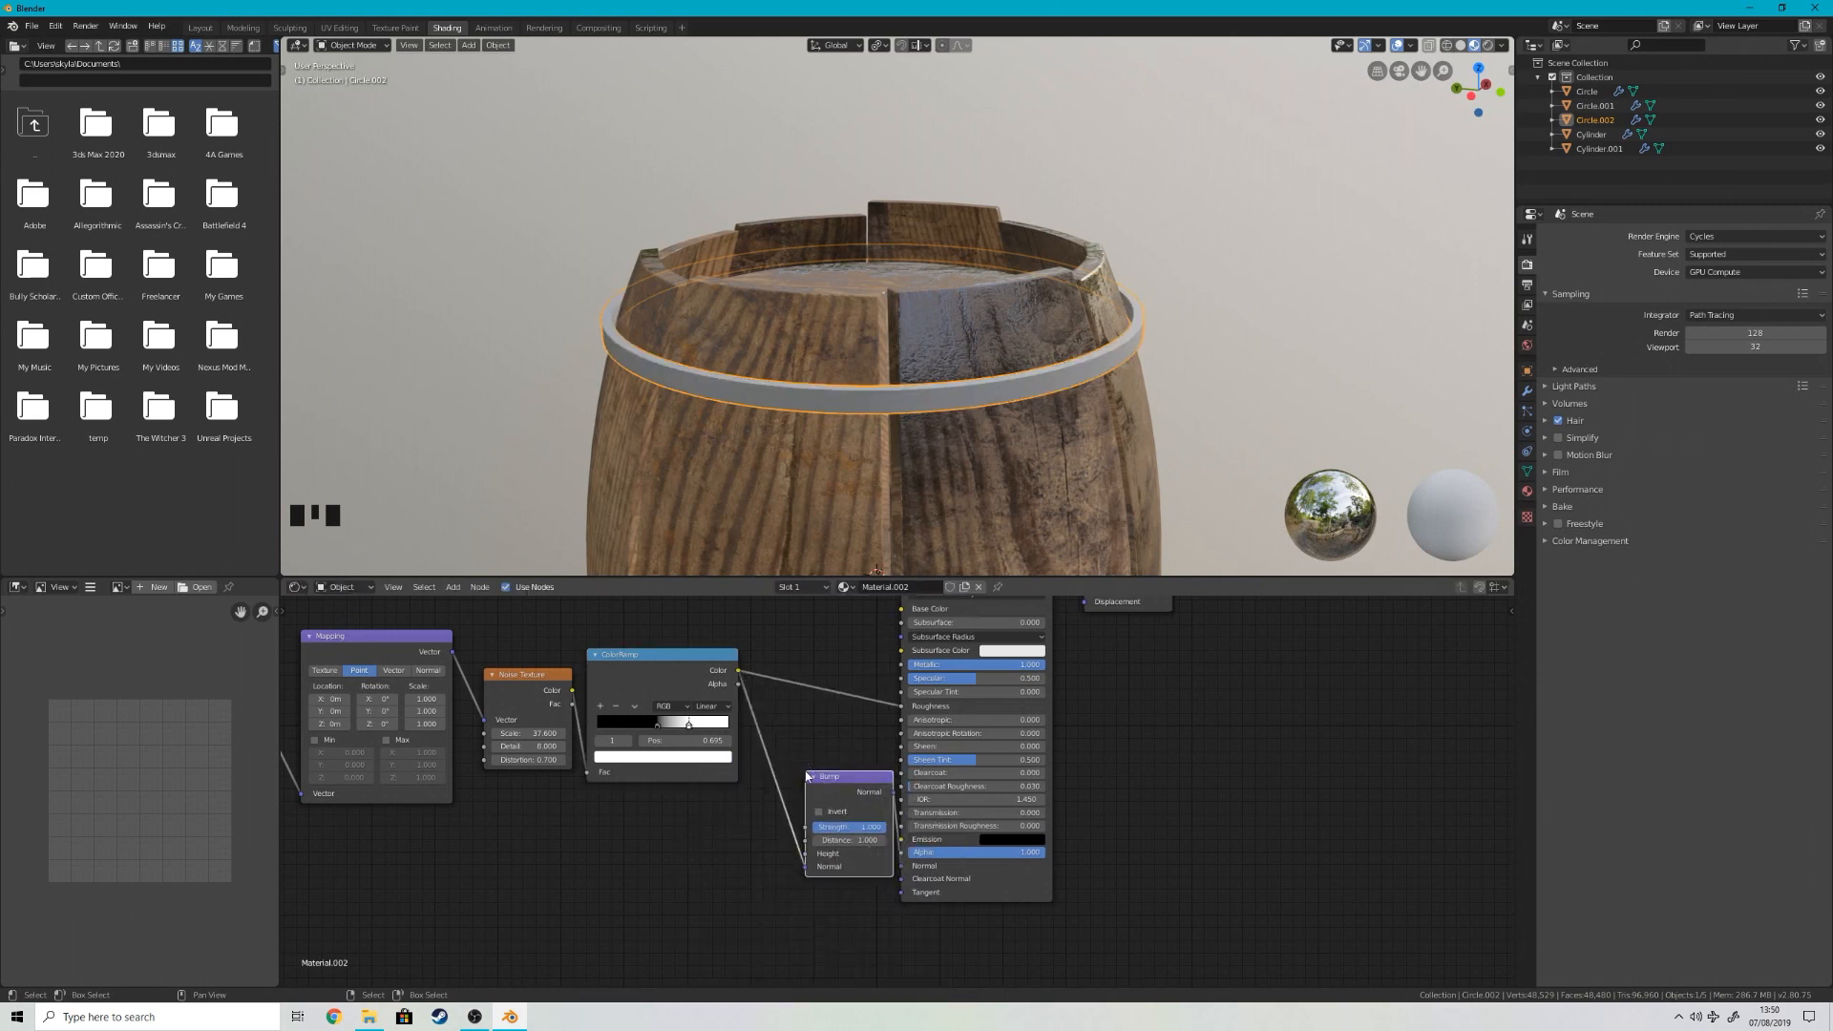
# Step: Feed the ColorRamp into the Bump node's Height and lower the Bump Strength to under 0.1
pyautogui.scroll(3, 948, 443)
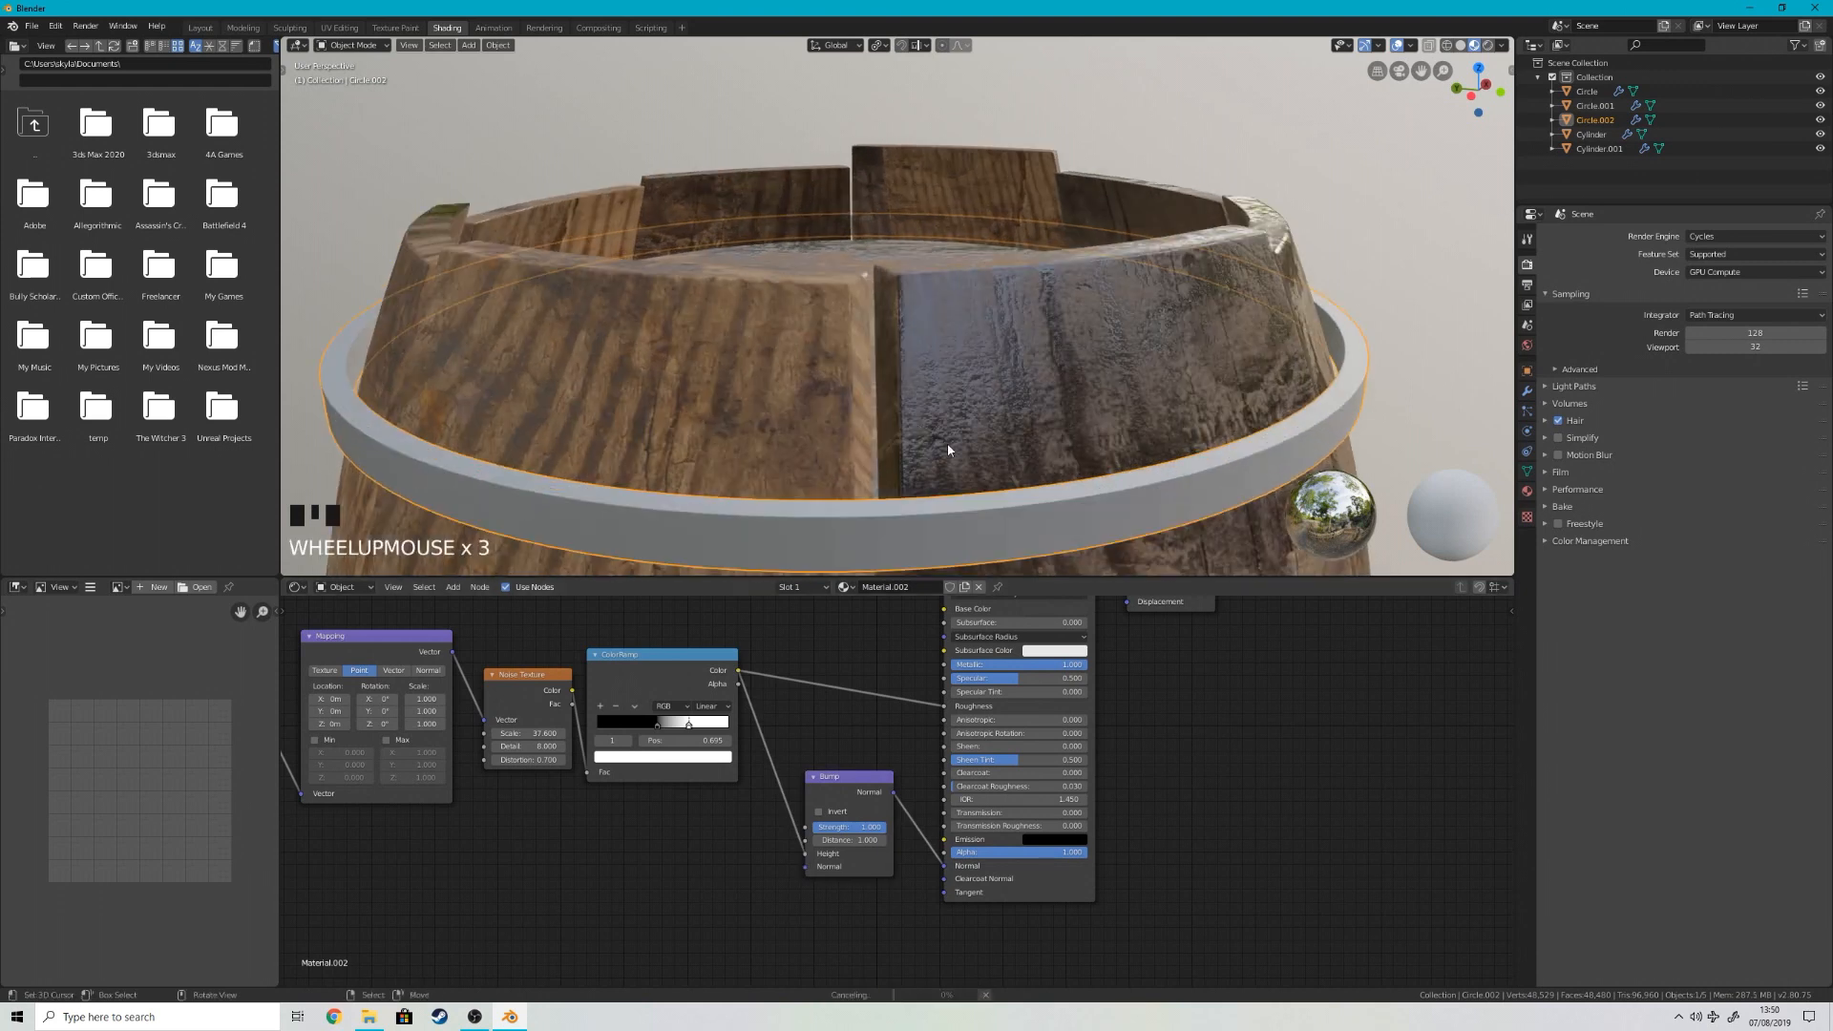
pyautogui.moveTo(947, 443); pyautogui.dragTo(926, 430, button='middle')
pyautogui.scroll(2, 932, 556)
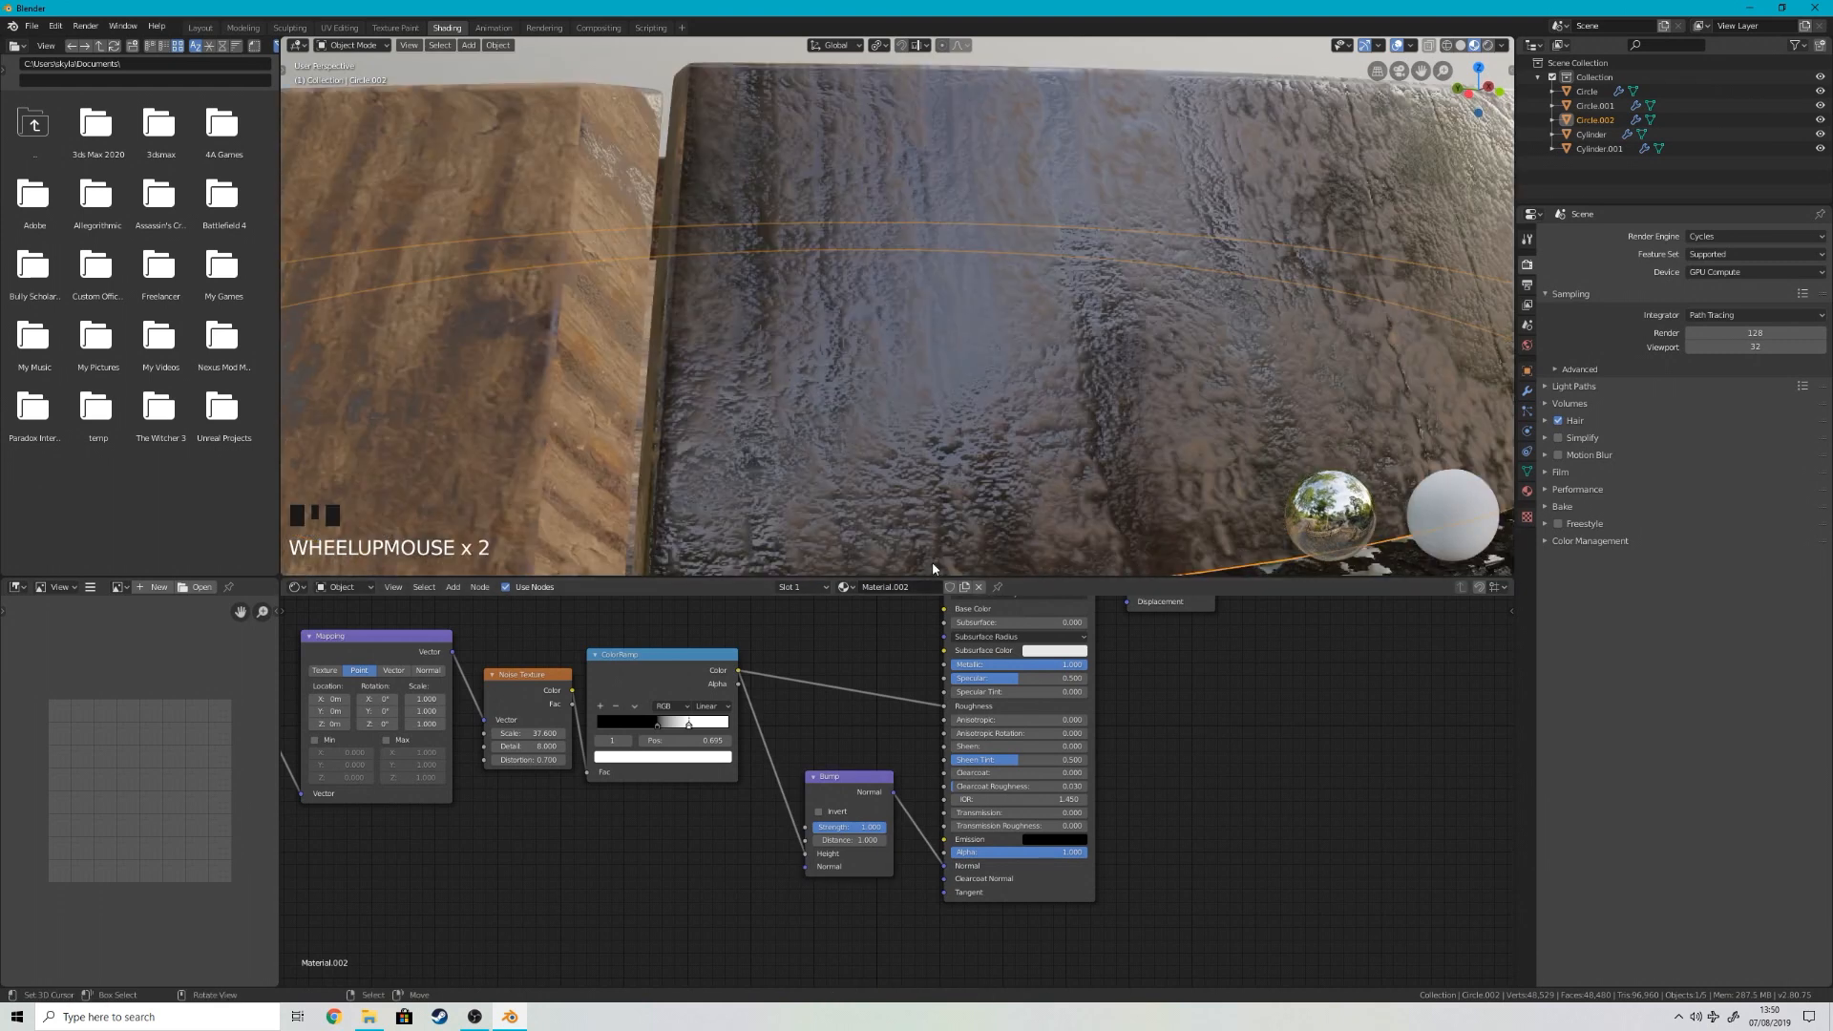
pyautogui.scroll(-3, 940, 564)
pyautogui.keyDown('shift'); pyautogui.moveTo(863, 828); pyautogui.dragTo(802, 828); pyautogui.keyUp('shift')
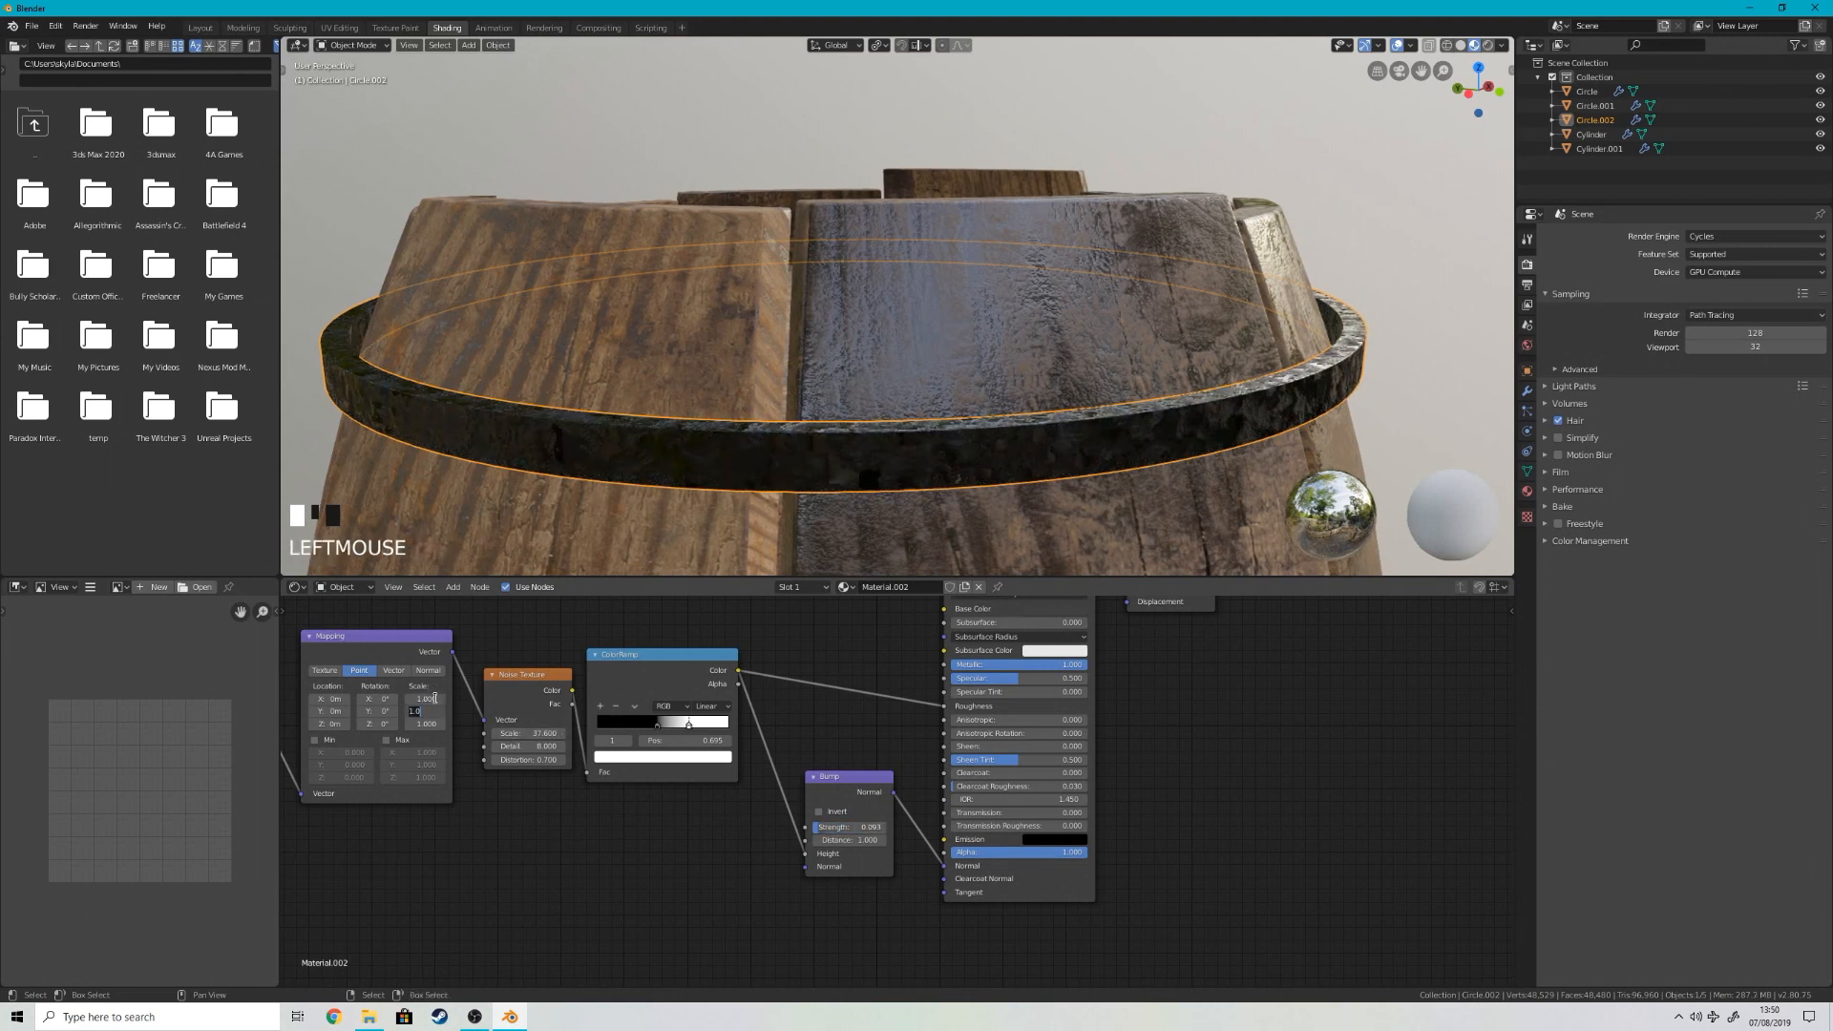
# Step: Set the Mapping node's Scale to 2 on the X, Y and Z axes
pyautogui.write('2')
pyautogui.press('Tab')
pyautogui.write('2')
pyautogui.press('Tab')
pyautogui.write('2')
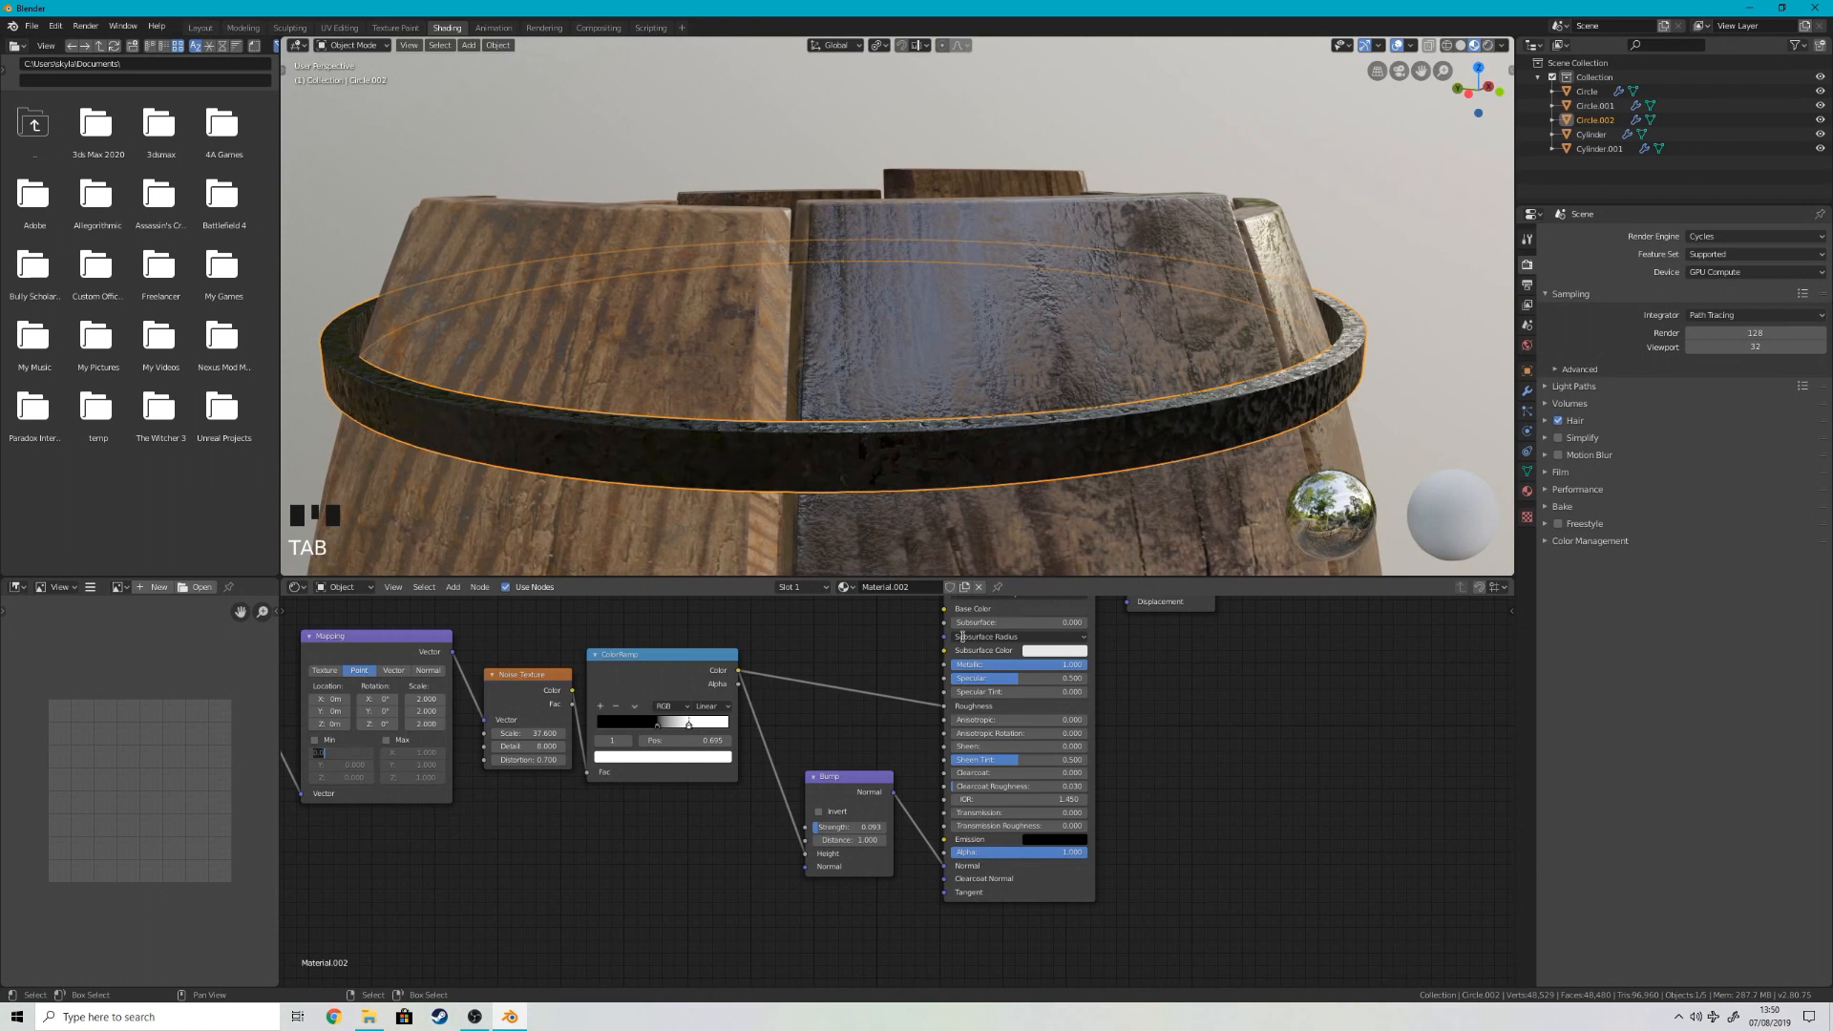
# Step: Check the hoop's bumps from near and far, and reduce the Bump node's Strength slightly further
pyautogui.scroll(-5, 983, 516)
pyautogui.scroll(5, 993, 506)
pyautogui.moveTo(993, 506); pyautogui.dragTo(1031, 502, button='middle')
pyautogui.scroll(3, 1060, 502)
pyautogui.scroll(-6, 1056, 513)
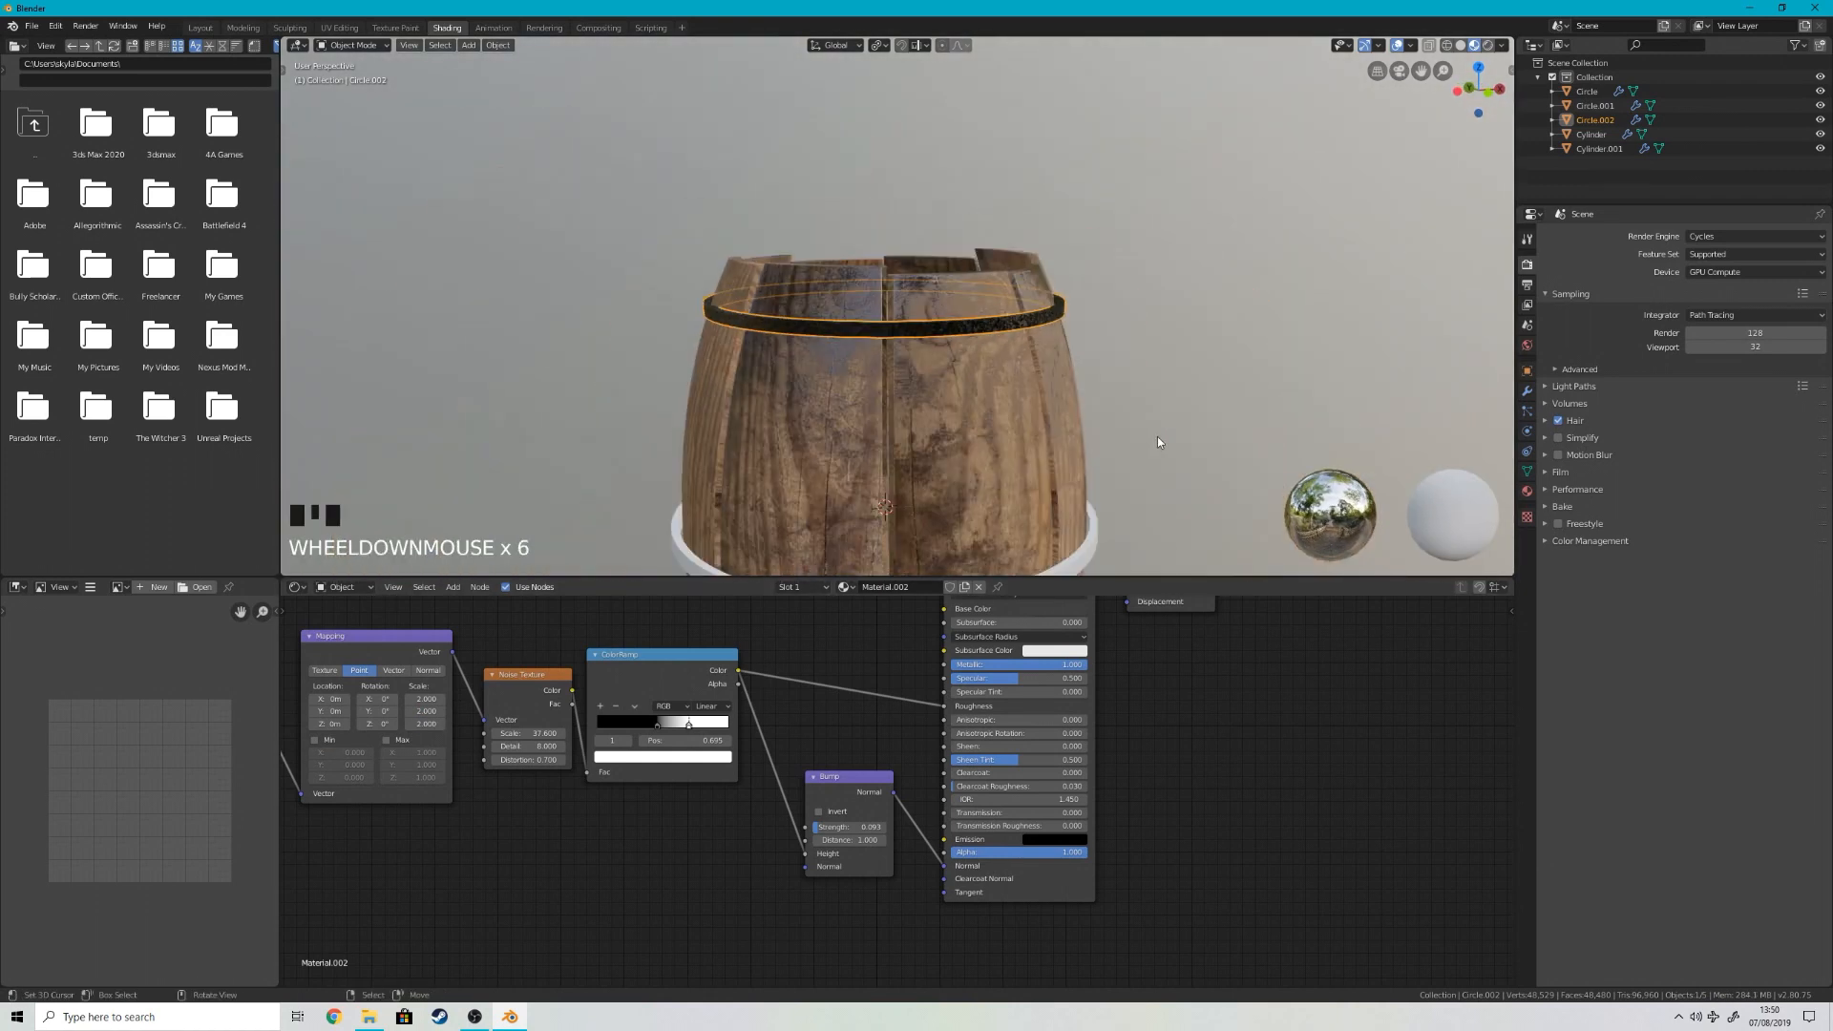
pyautogui.moveTo(1157, 442); pyautogui.dragTo(1050, 401, button='middle')
pyautogui.scroll(5, 1039, 397)
pyautogui.keyDown('shift'); pyautogui.moveTo(862, 834); pyautogui.dragTo(845, 827); pyautogui.keyUp('shift')
pyautogui.scroll(-4, 1018, 327)
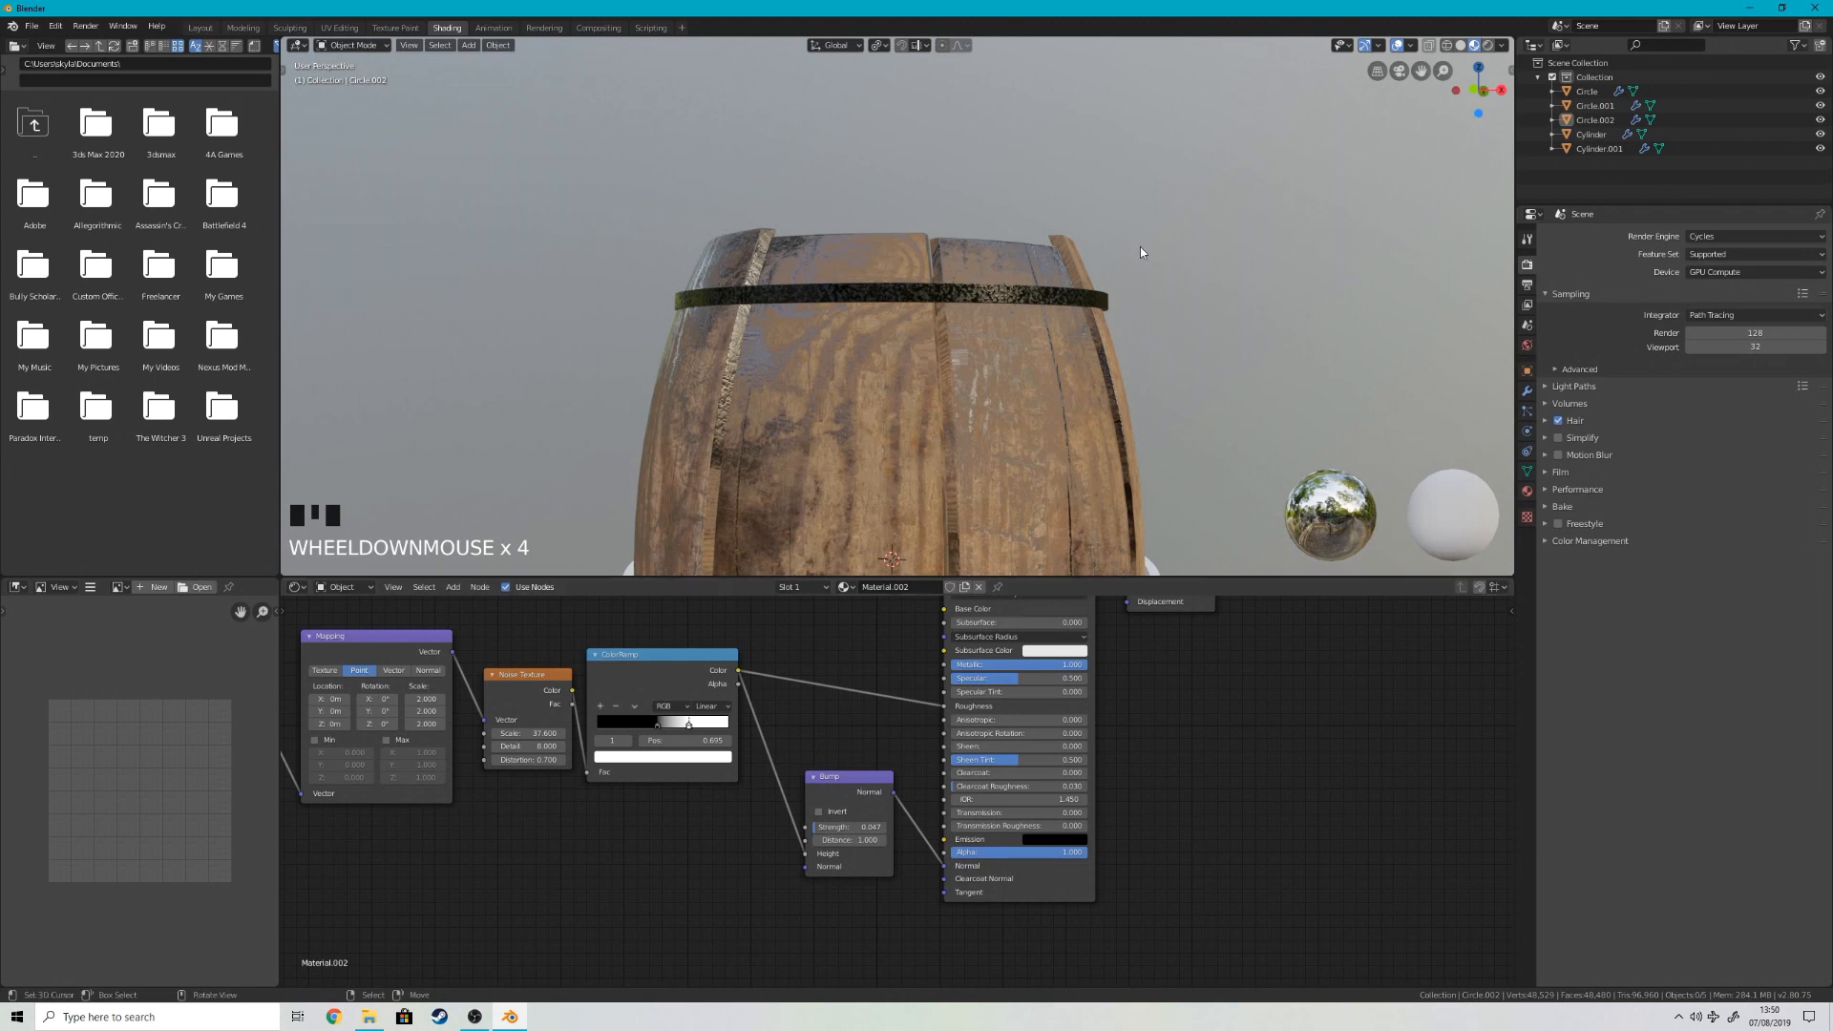
# Step: Look over the upper hoop from several angles and undo the last material change
pyautogui.scroll(5, 1140, 251)
pyautogui.scroll(-4, 873, 115)
pyautogui.scroll(4, 873, 74)
pyautogui.moveTo(873, 73); pyautogui.dragTo(1067, 443, button='middle')
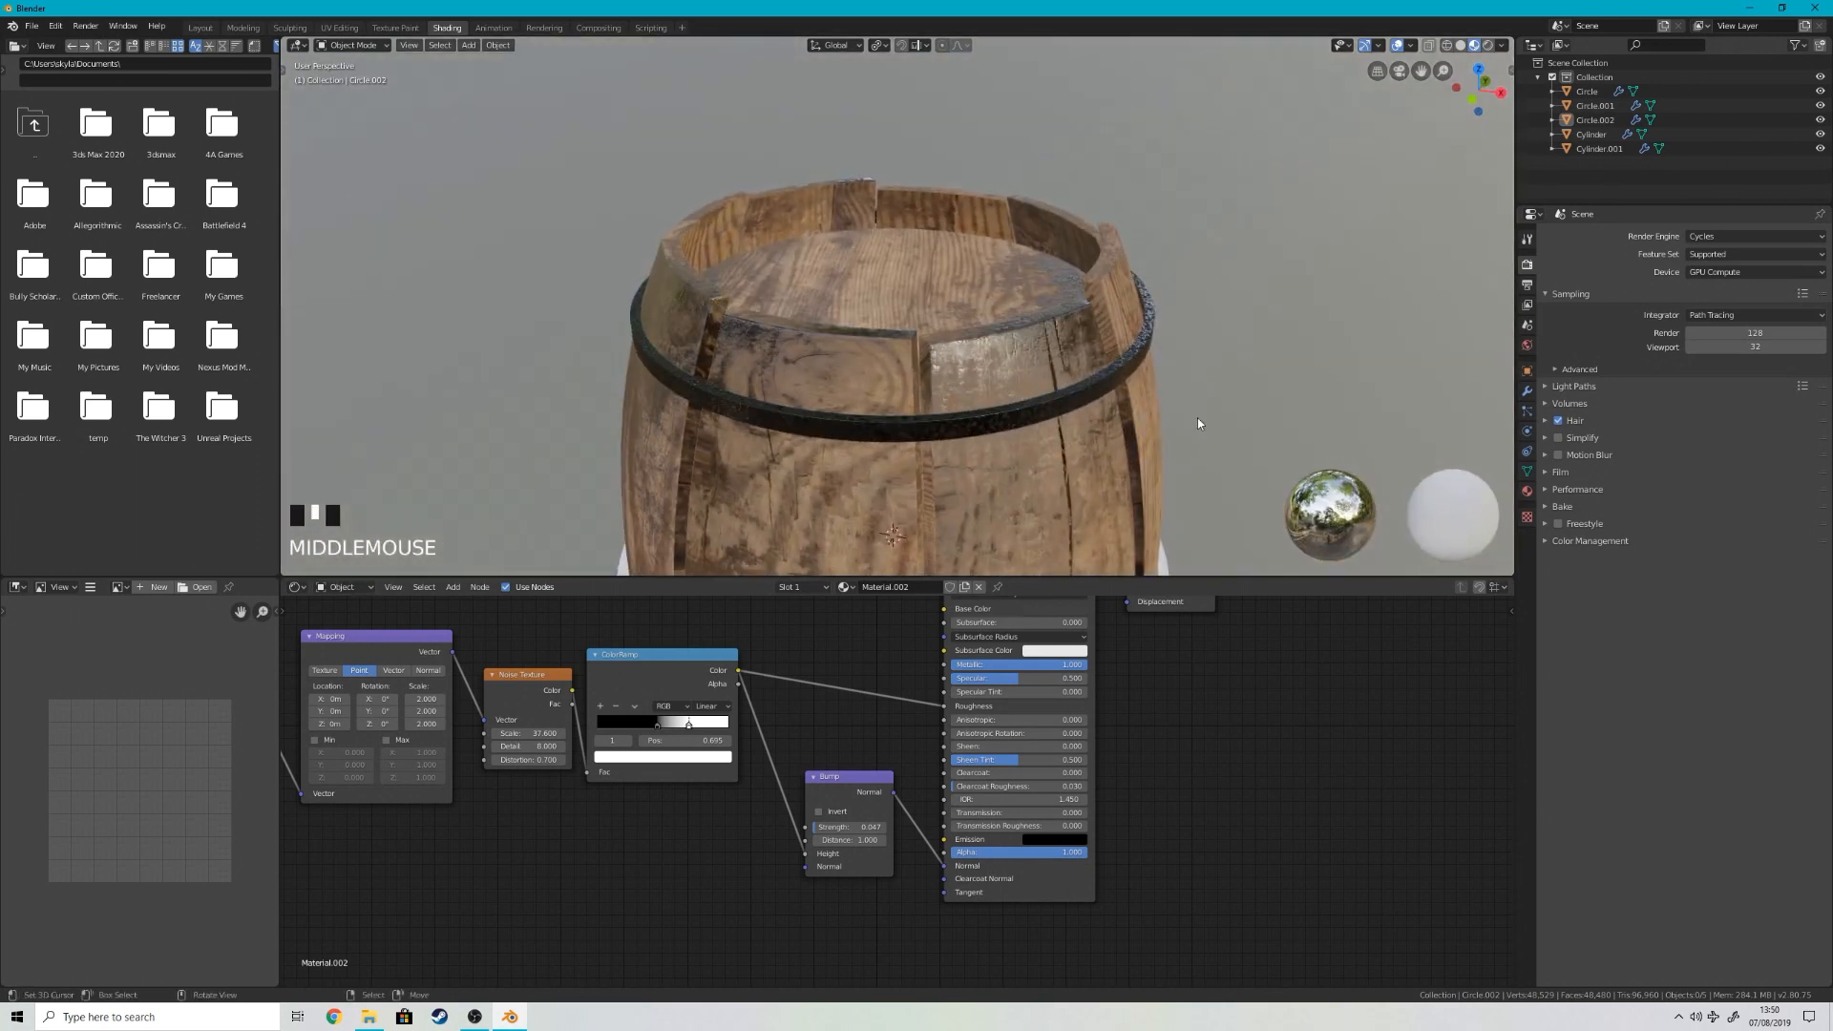
pyautogui.scroll(2, 1200, 423)
pyautogui.hotkey('ctrl', 'z')
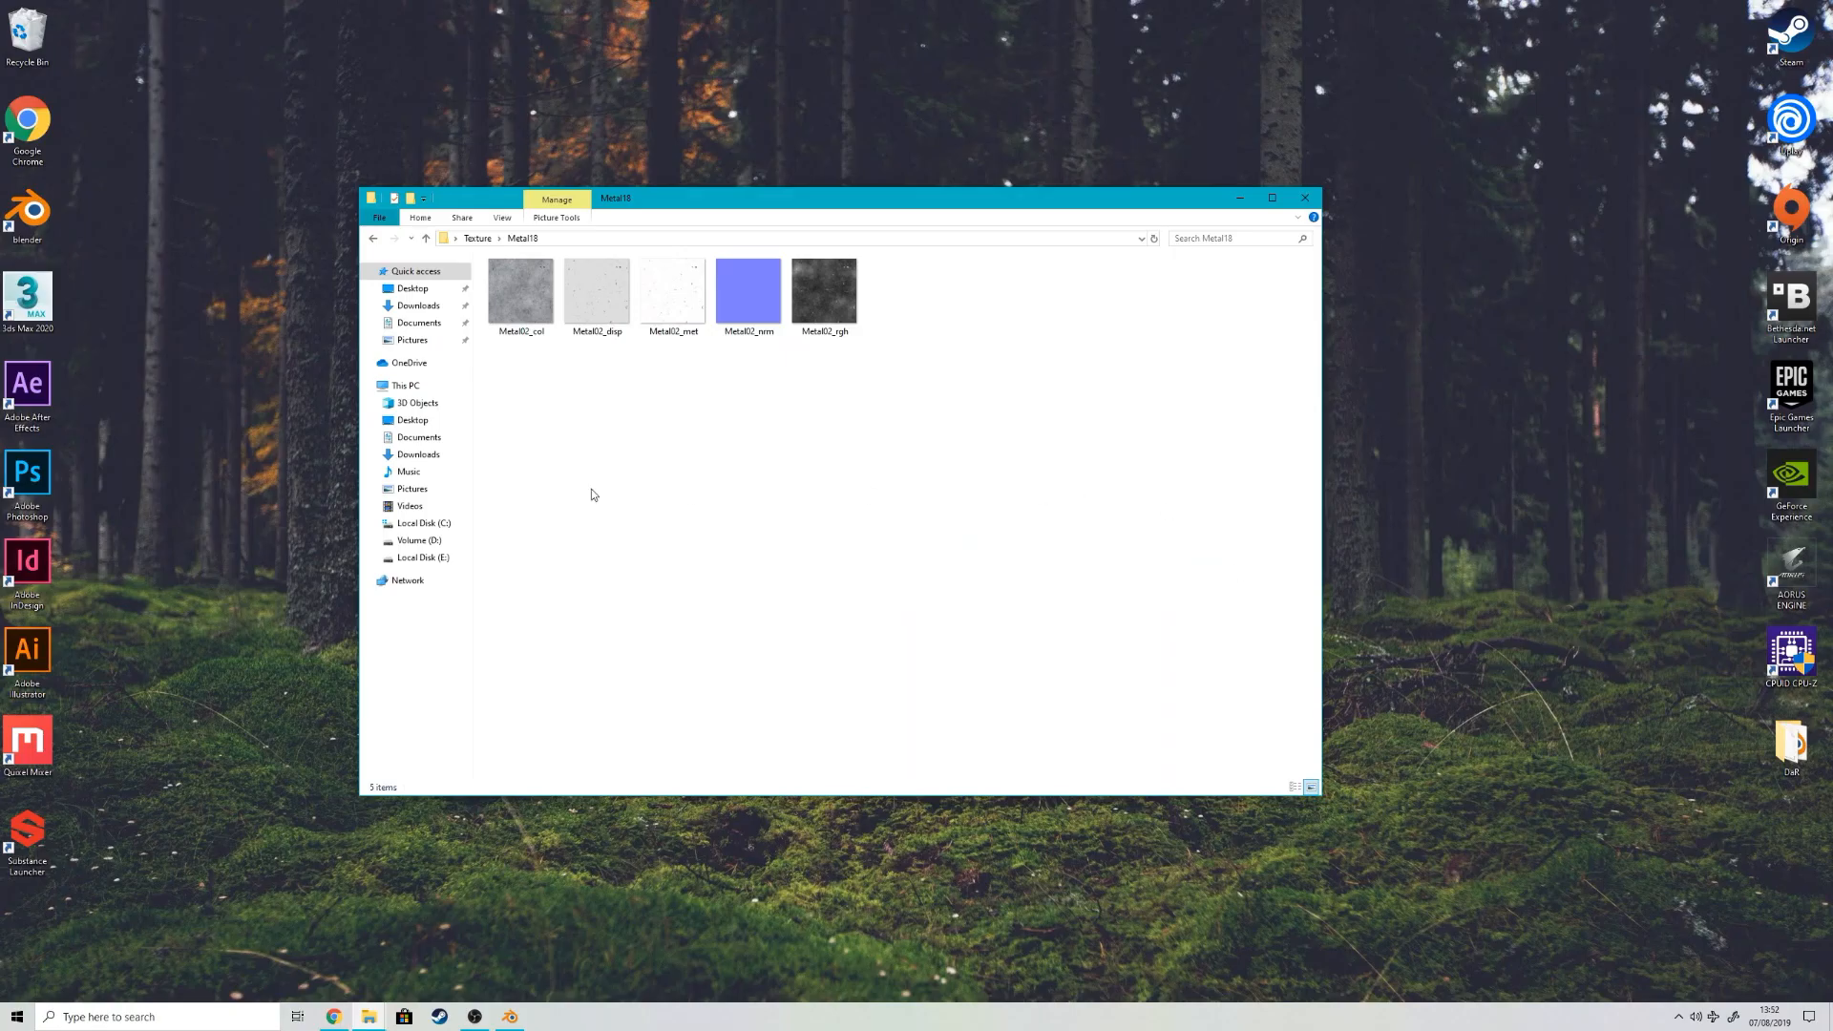
# Step: Bring the Metal02_col image from the Metal18 folder into the hoop material as an image texture
pyautogui.moveTo(639, 412); pyautogui.dragTo(499, 369)
pyautogui.moveTo(521, 291); pyautogui.dragTo(793, 727)
pyautogui.moveTo(633, 674); pyautogui.dragTo(633, 674)
pyautogui.moveTo(781, 747); pyautogui.dragTo(857, 878, button='middle')
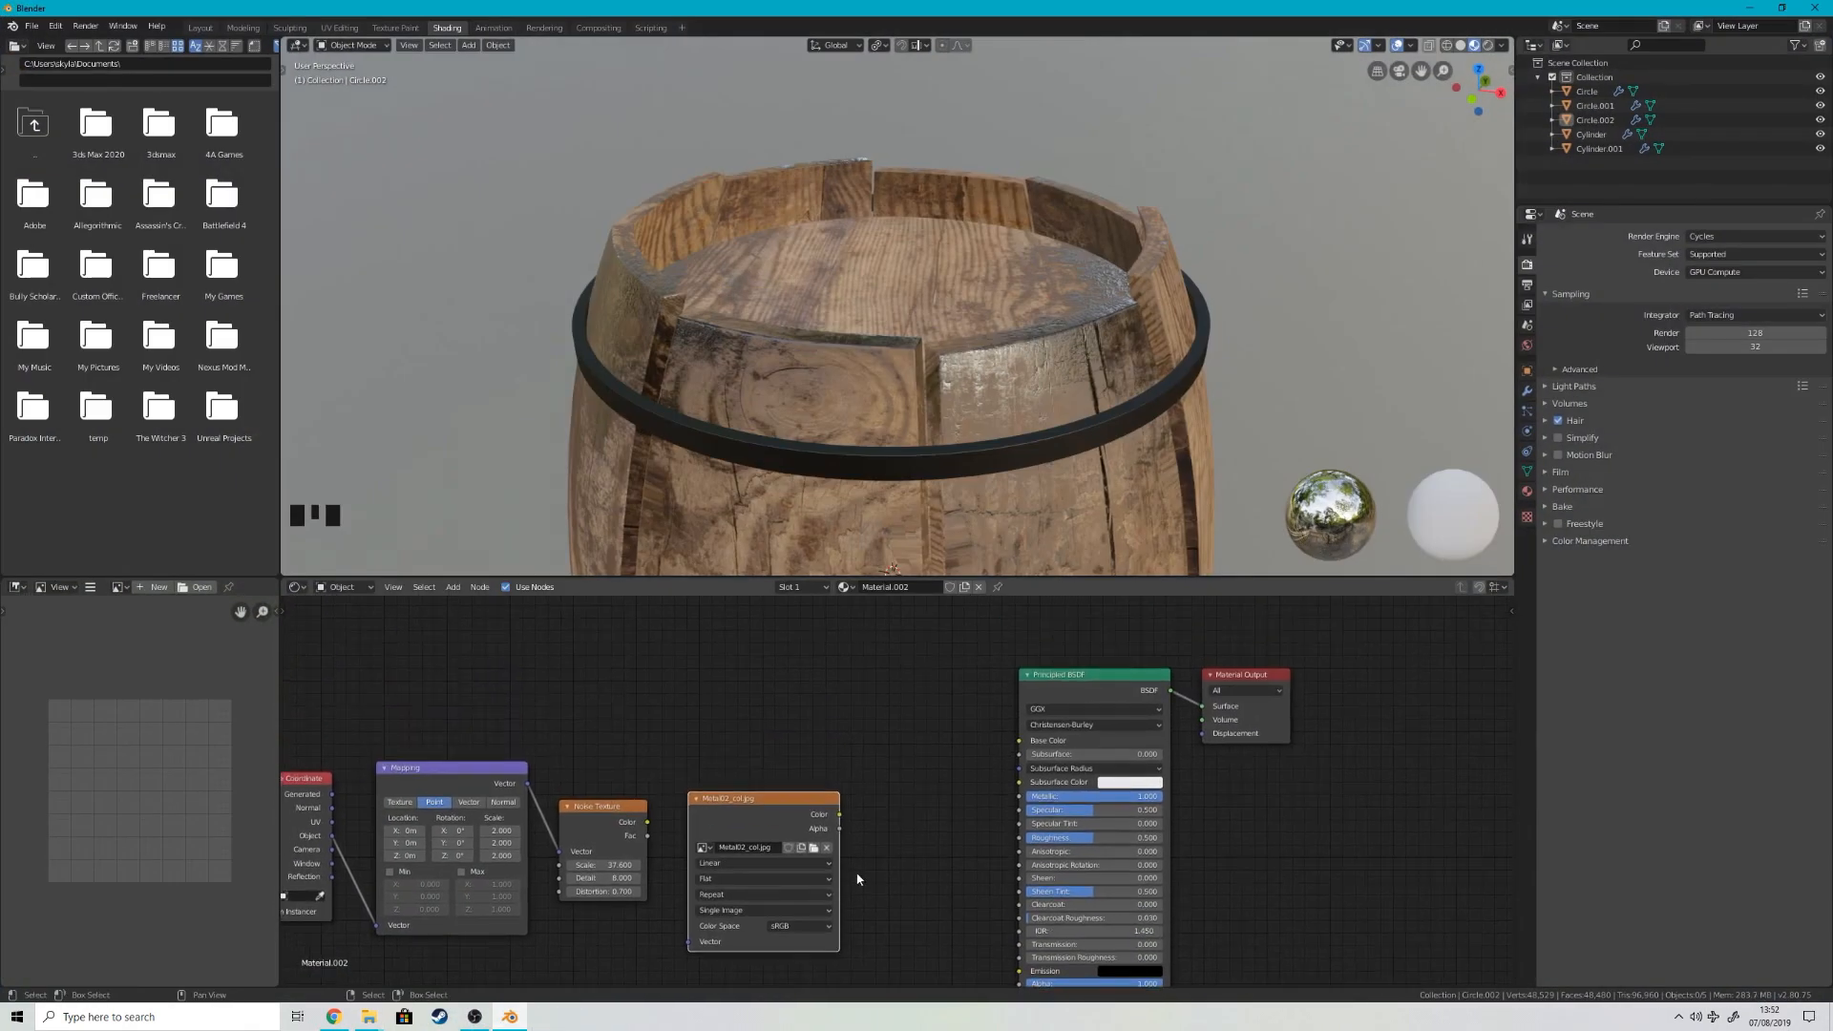
# Step: Connect the Metal02_col texture's Color to Base Color and feed its Vector from the Noise Texture
pyautogui.moveTo(802, 811); pyautogui.dragTo(822, 716)
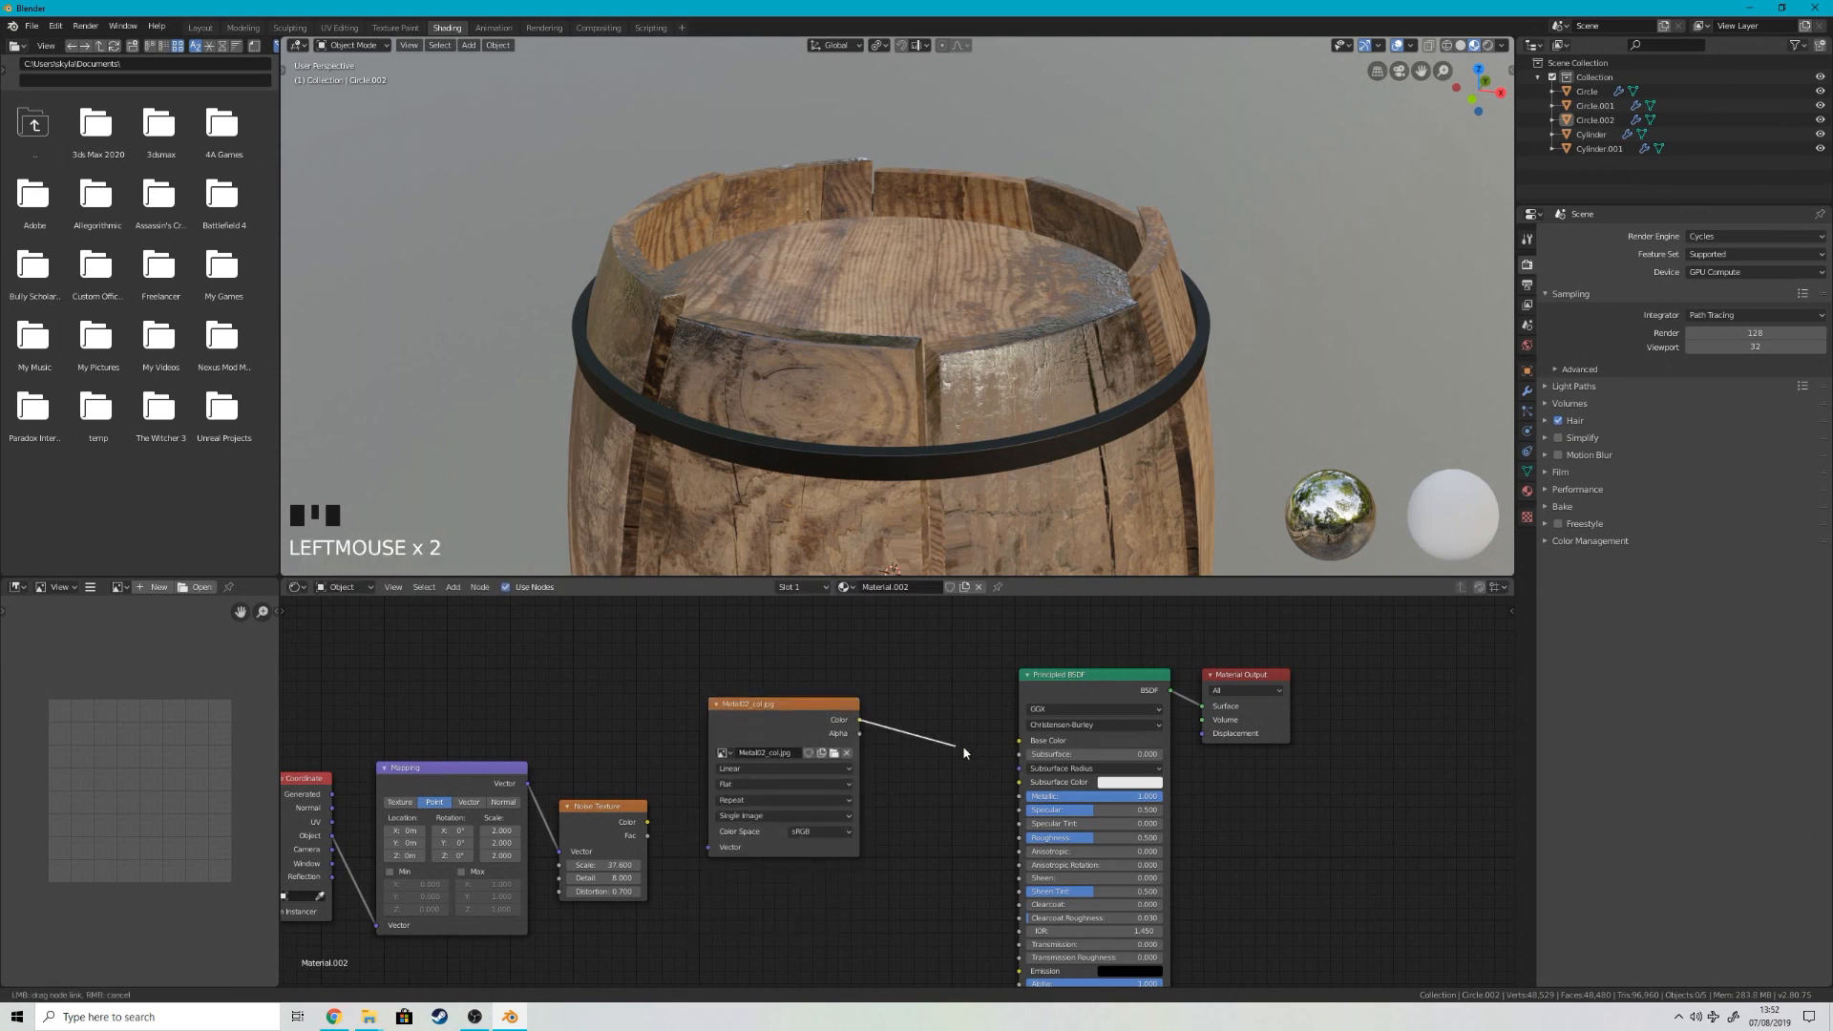
pyautogui.moveTo(1017, 742); pyautogui.dragTo(1019, 741)
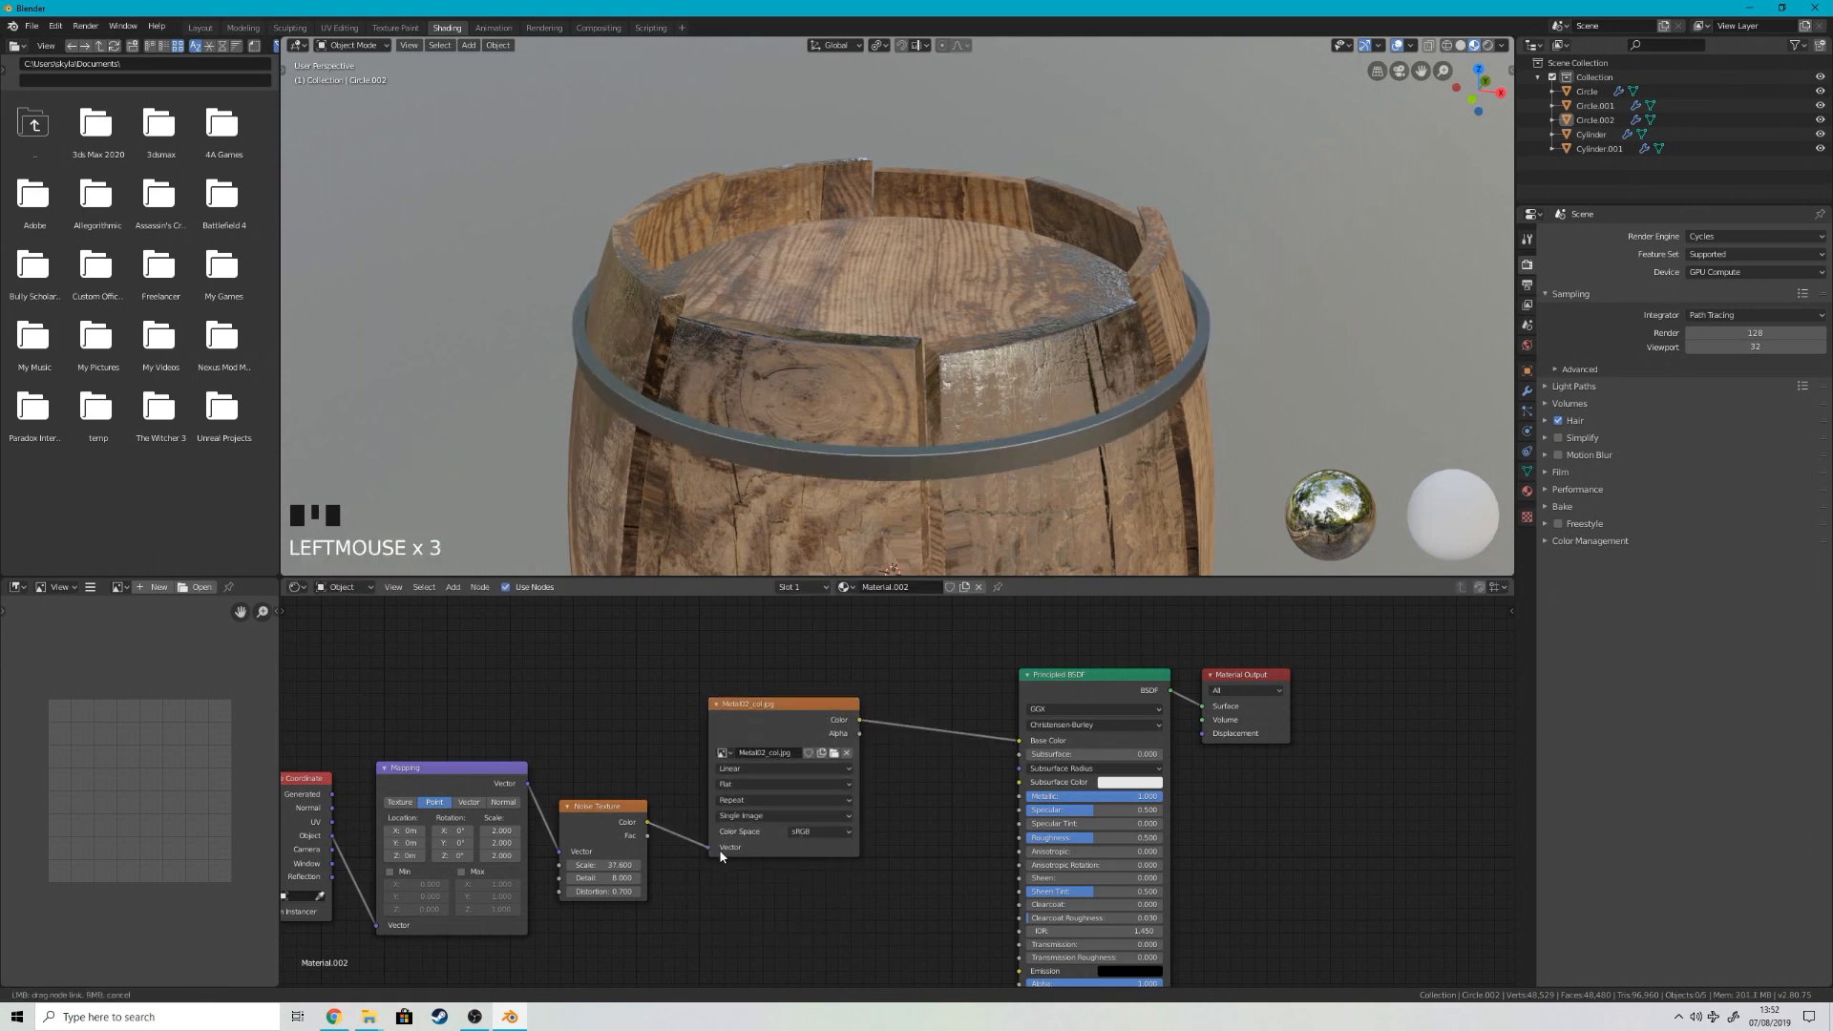
pyautogui.moveTo(721, 856); pyautogui.dragTo(718, 853)
# Step: Disconnect the Metal02_col texture from Base Color and delete the Noise Texture node
pyautogui.rightClick(940, 733)
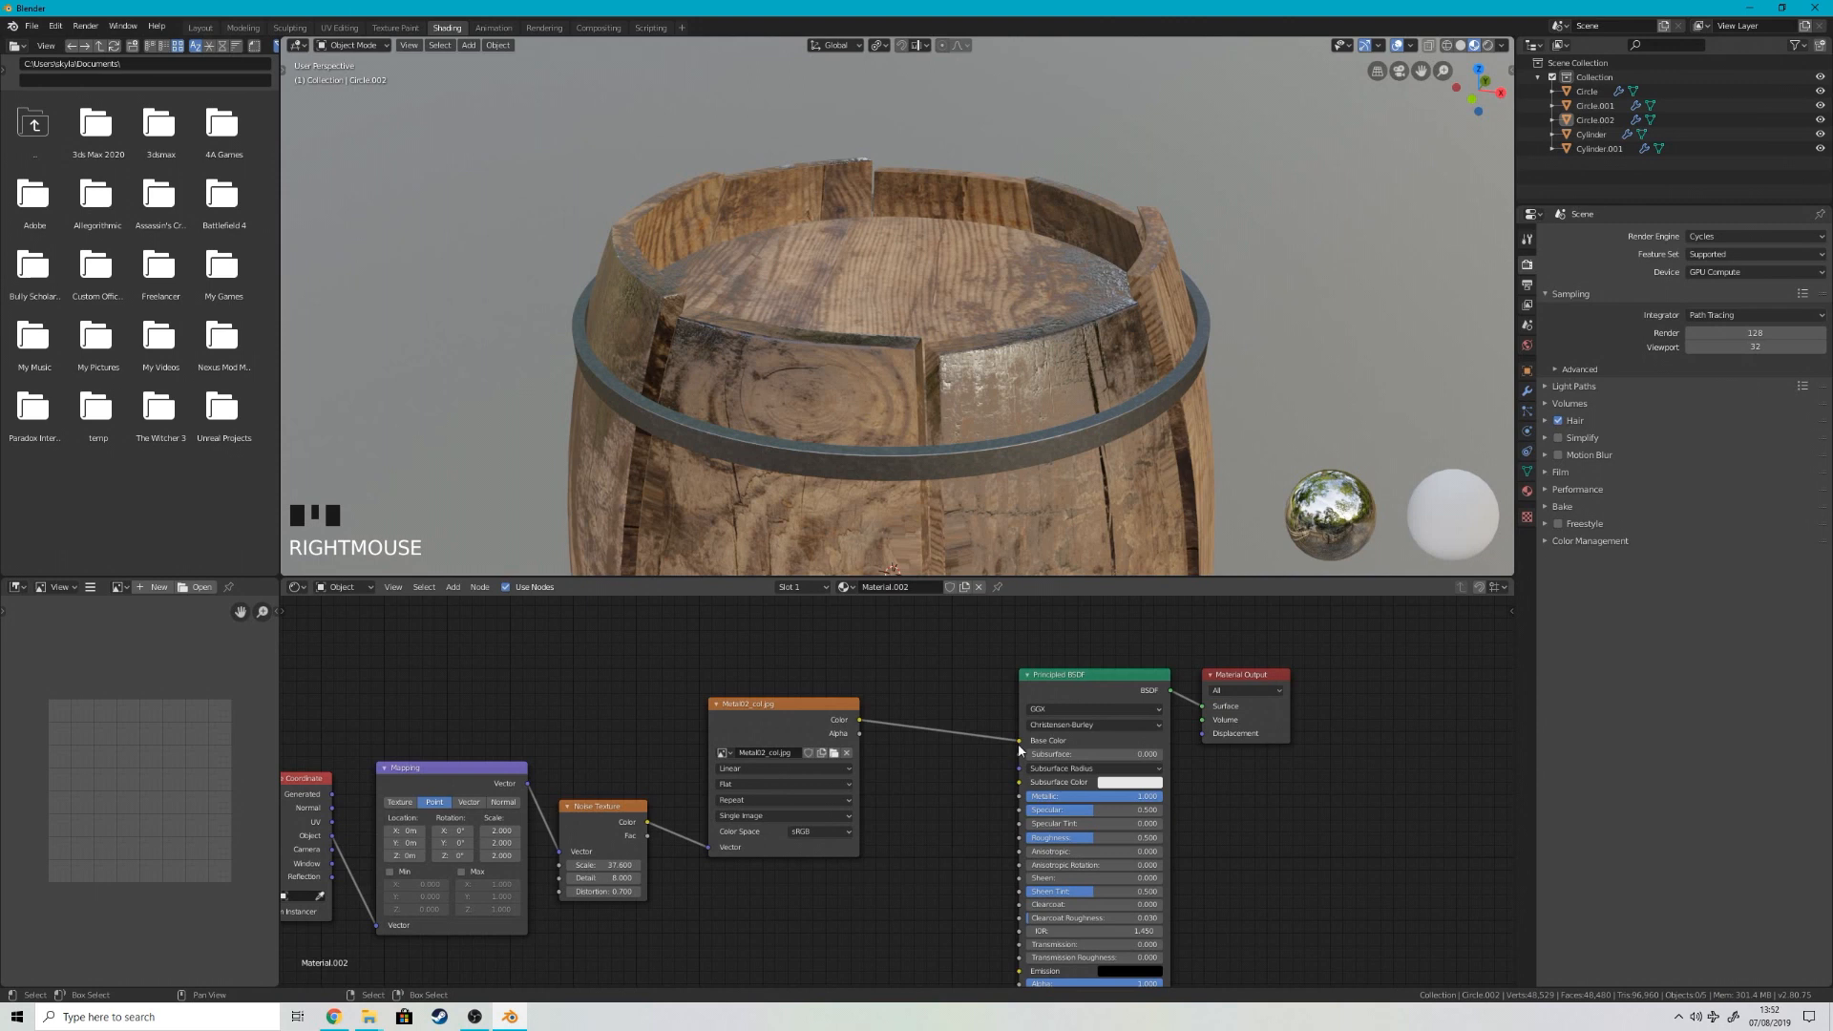
pyautogui.moveTo(1019, 742); pyautogui.dragTo(955, 735)
pyautogui.moveTo(819, 703); pyautogui.dragTo(827, 659)
pyautogui.moveTo(611, 889); pyautogui.dragTo(725, 724, button='middle')
pyautogui.click(737, 627)
pyautogui.press('x')
# Step: Add Metal02_rgh from the Neuron_Hull_Metal folder as a Non-Color texture, driven by the Mapping node and connected to Roughness
pyautogui.click(379, 1023)
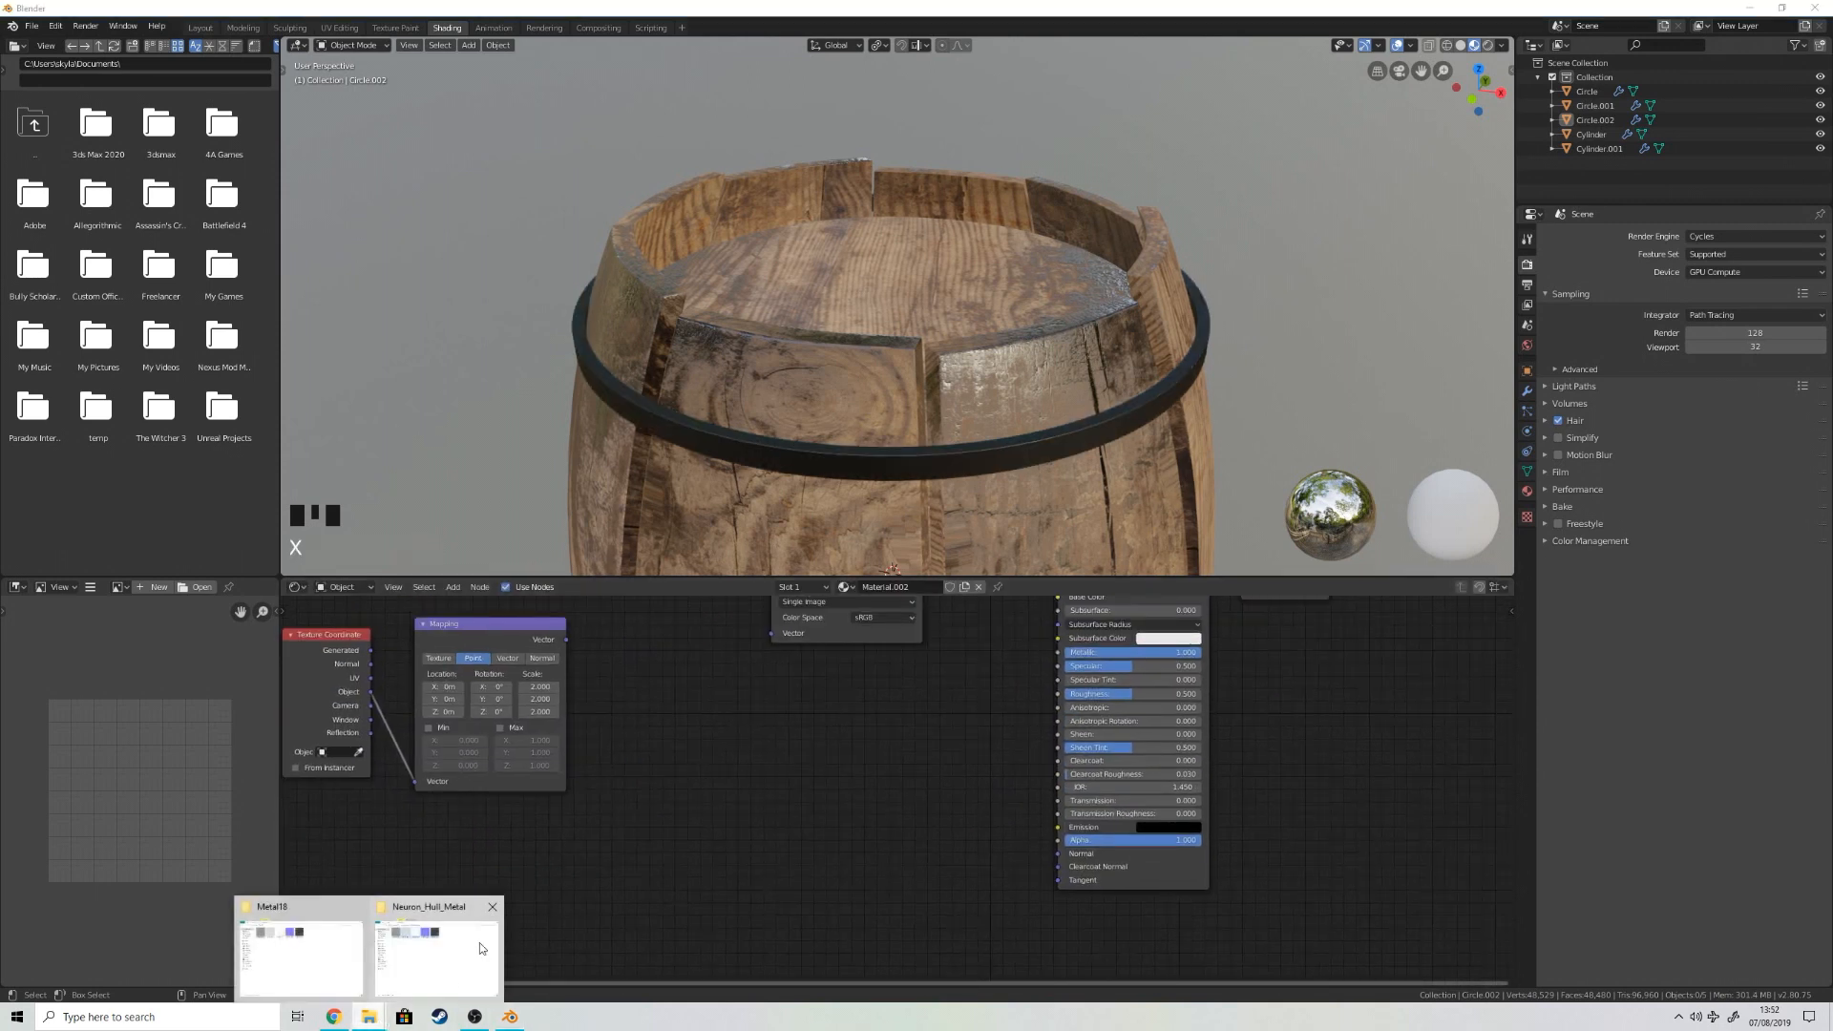
pyautogui.click(480, 945)
pyautogui.click(842, 336)
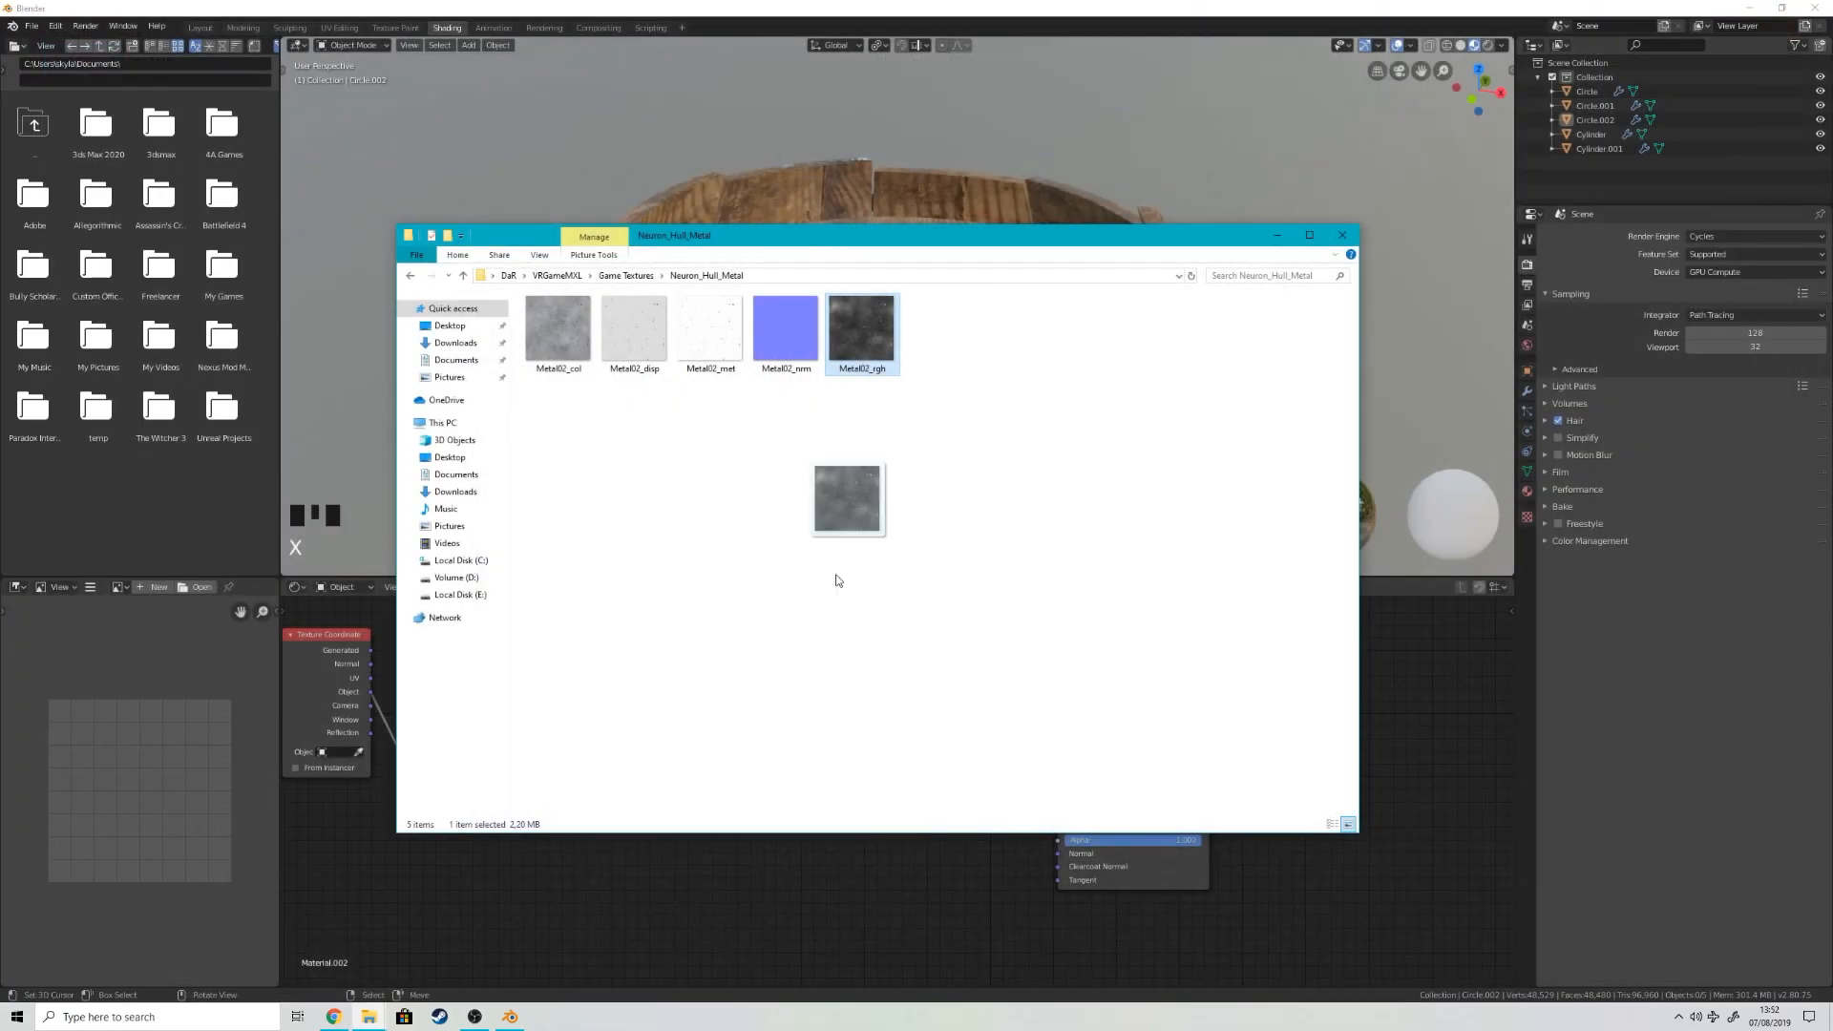
pyautogui.moveTo(837, 581); pyautogui.dragTo(714, 710)
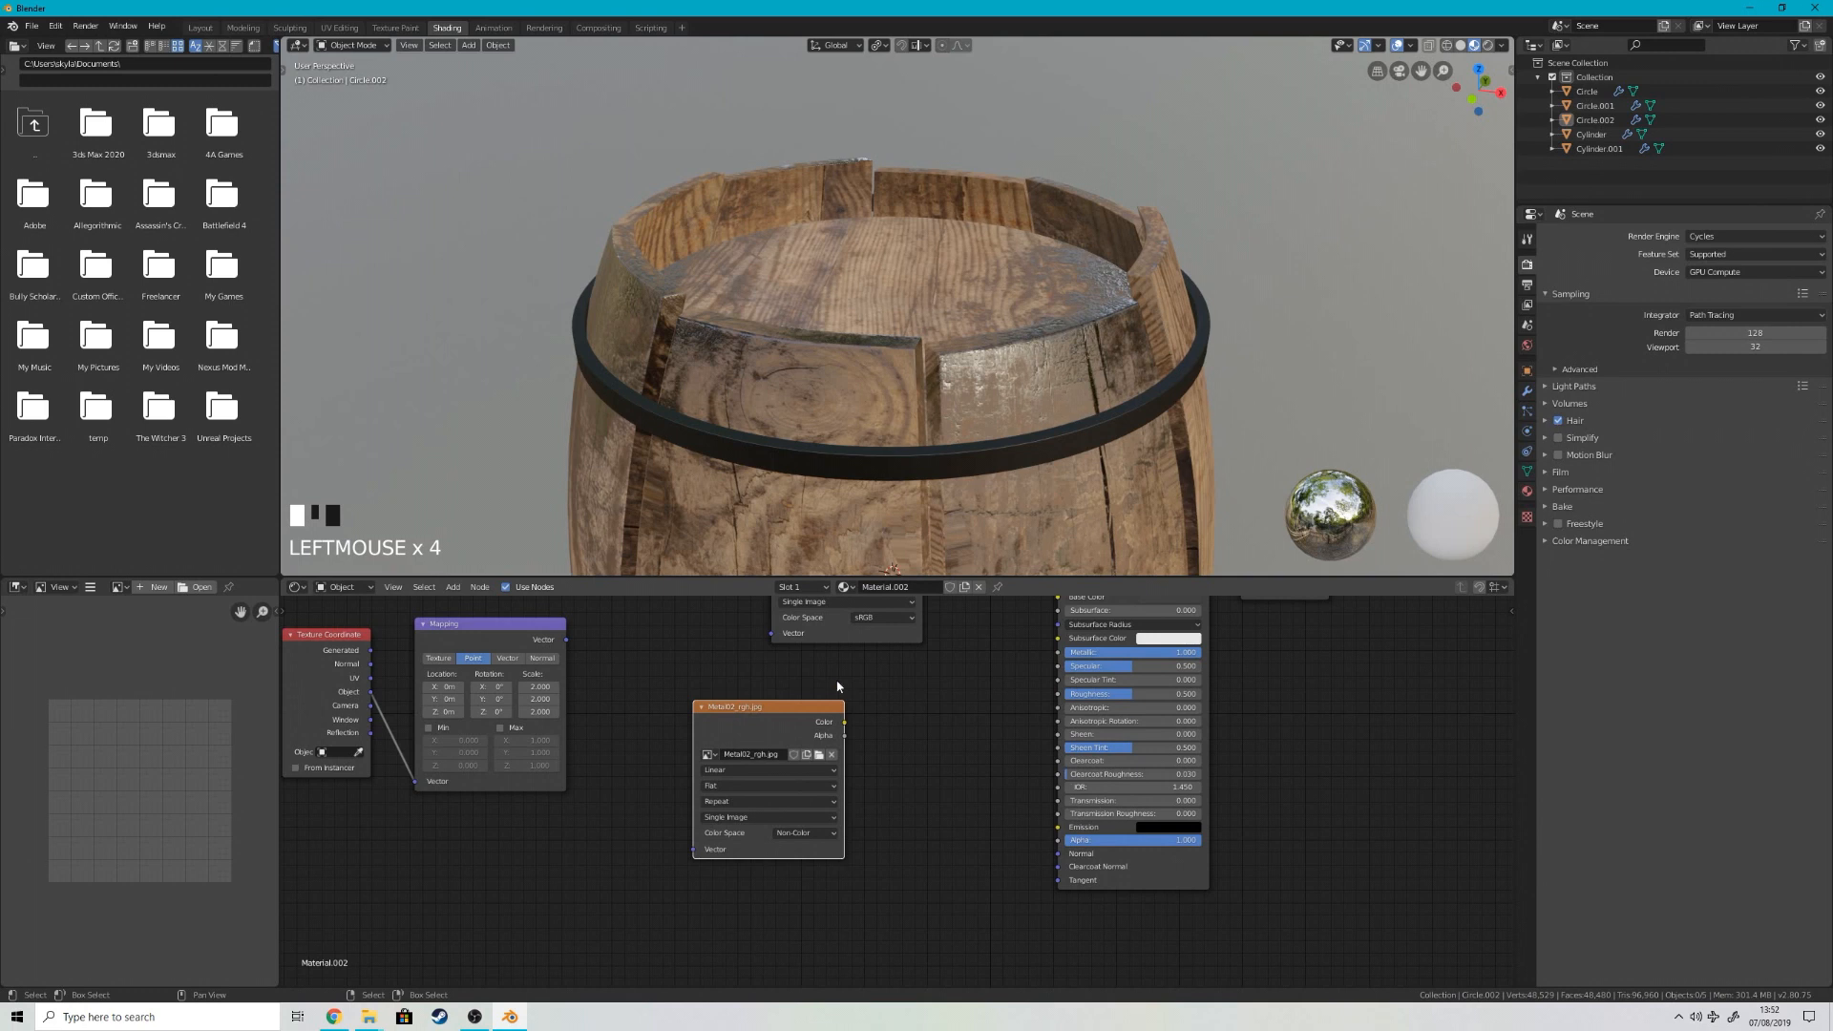
pyautogui.moveTo(1058, 707); pyautogui.dragTo(1058, 694)
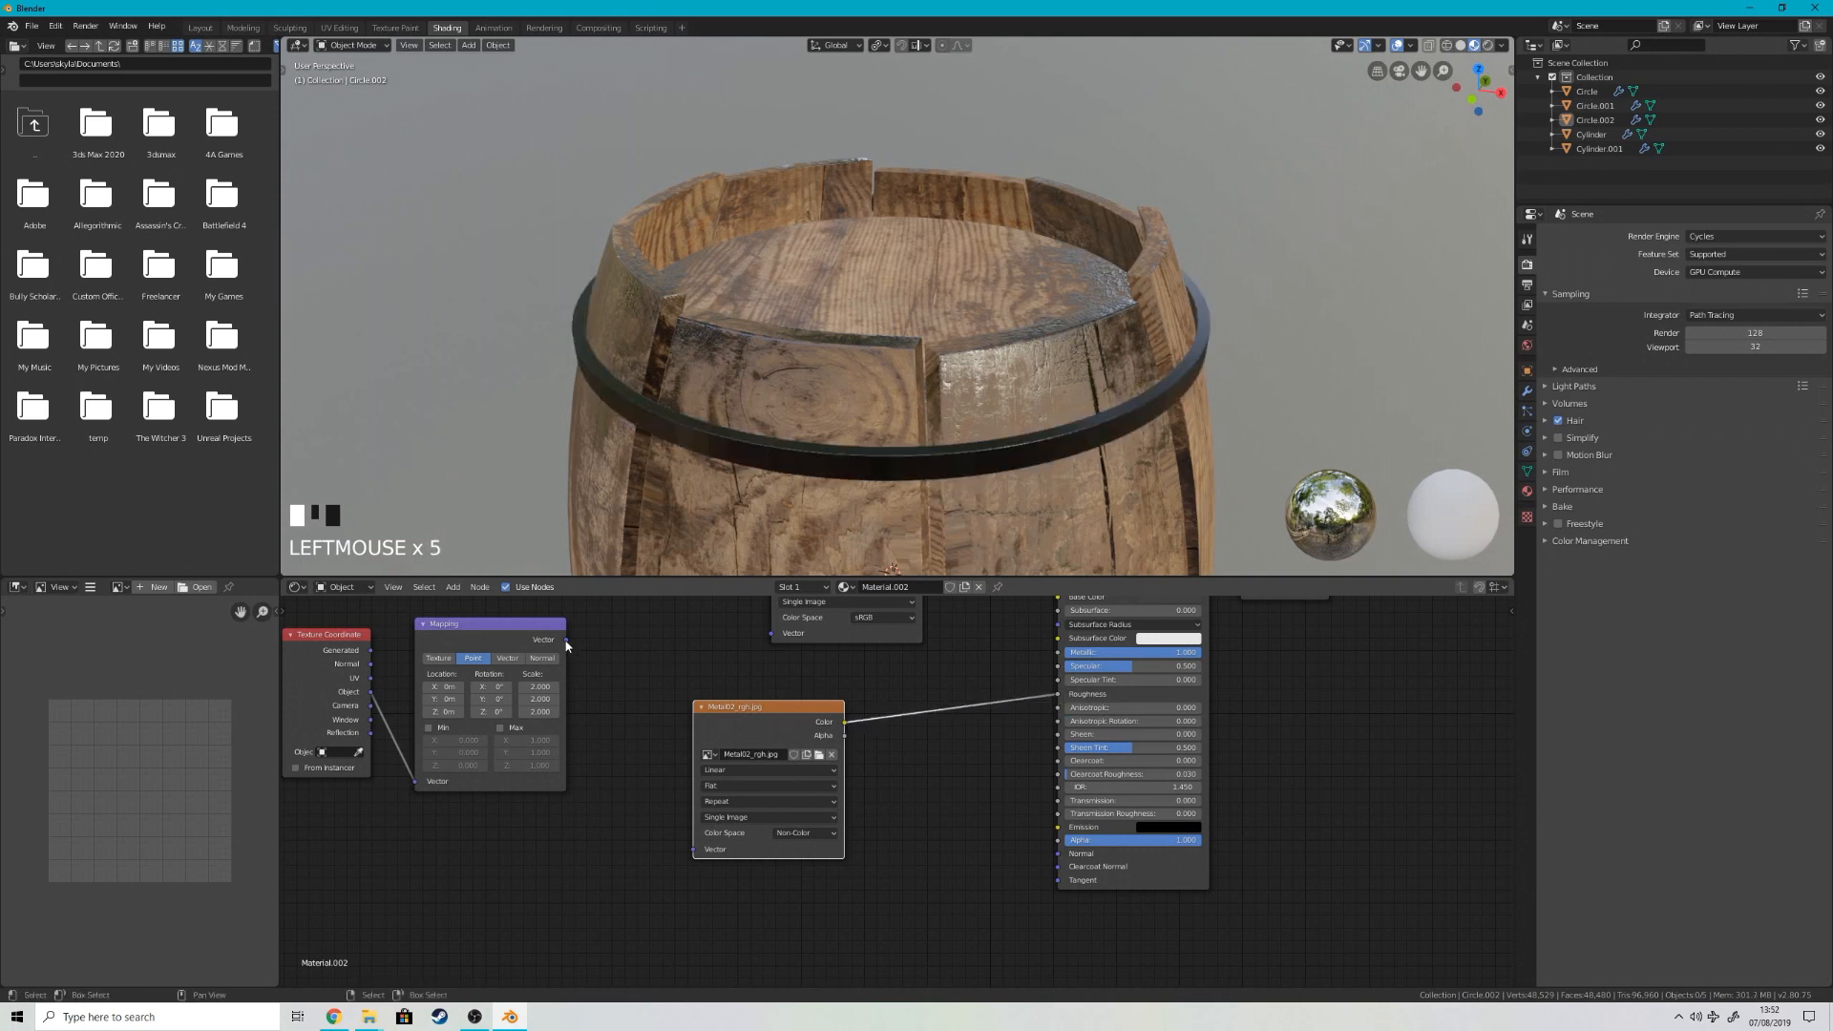
pyautogui.moveTo(693, 843); pyautogui.dragTo(697, 851)
# Step: Delete the unused Metal02_col texture node and rearrange the remaining nodes of the hoop material
pyautogui.moveTo(914, 668); pyautogui.dragTo(843, 783, button='middle')
pyautogui.rightClick(773, 616)
pyautogui.press('x')
pyautogui.moveTo(642, 708); pyautogui.dragTo(736, 677, button='middle')
pyautogui.moveTo(784, 819); pyautogui.dragTo(788, 720)
pyautogui.moveTo(624, 804); pyautogui.dragTo(634, 741, button='middle')
# Step: Add Metal02_met from the Neuron_Hull_Metal folder as an image texture and set its Color Space to Non-Color
pyautogui.click(368, 1017)
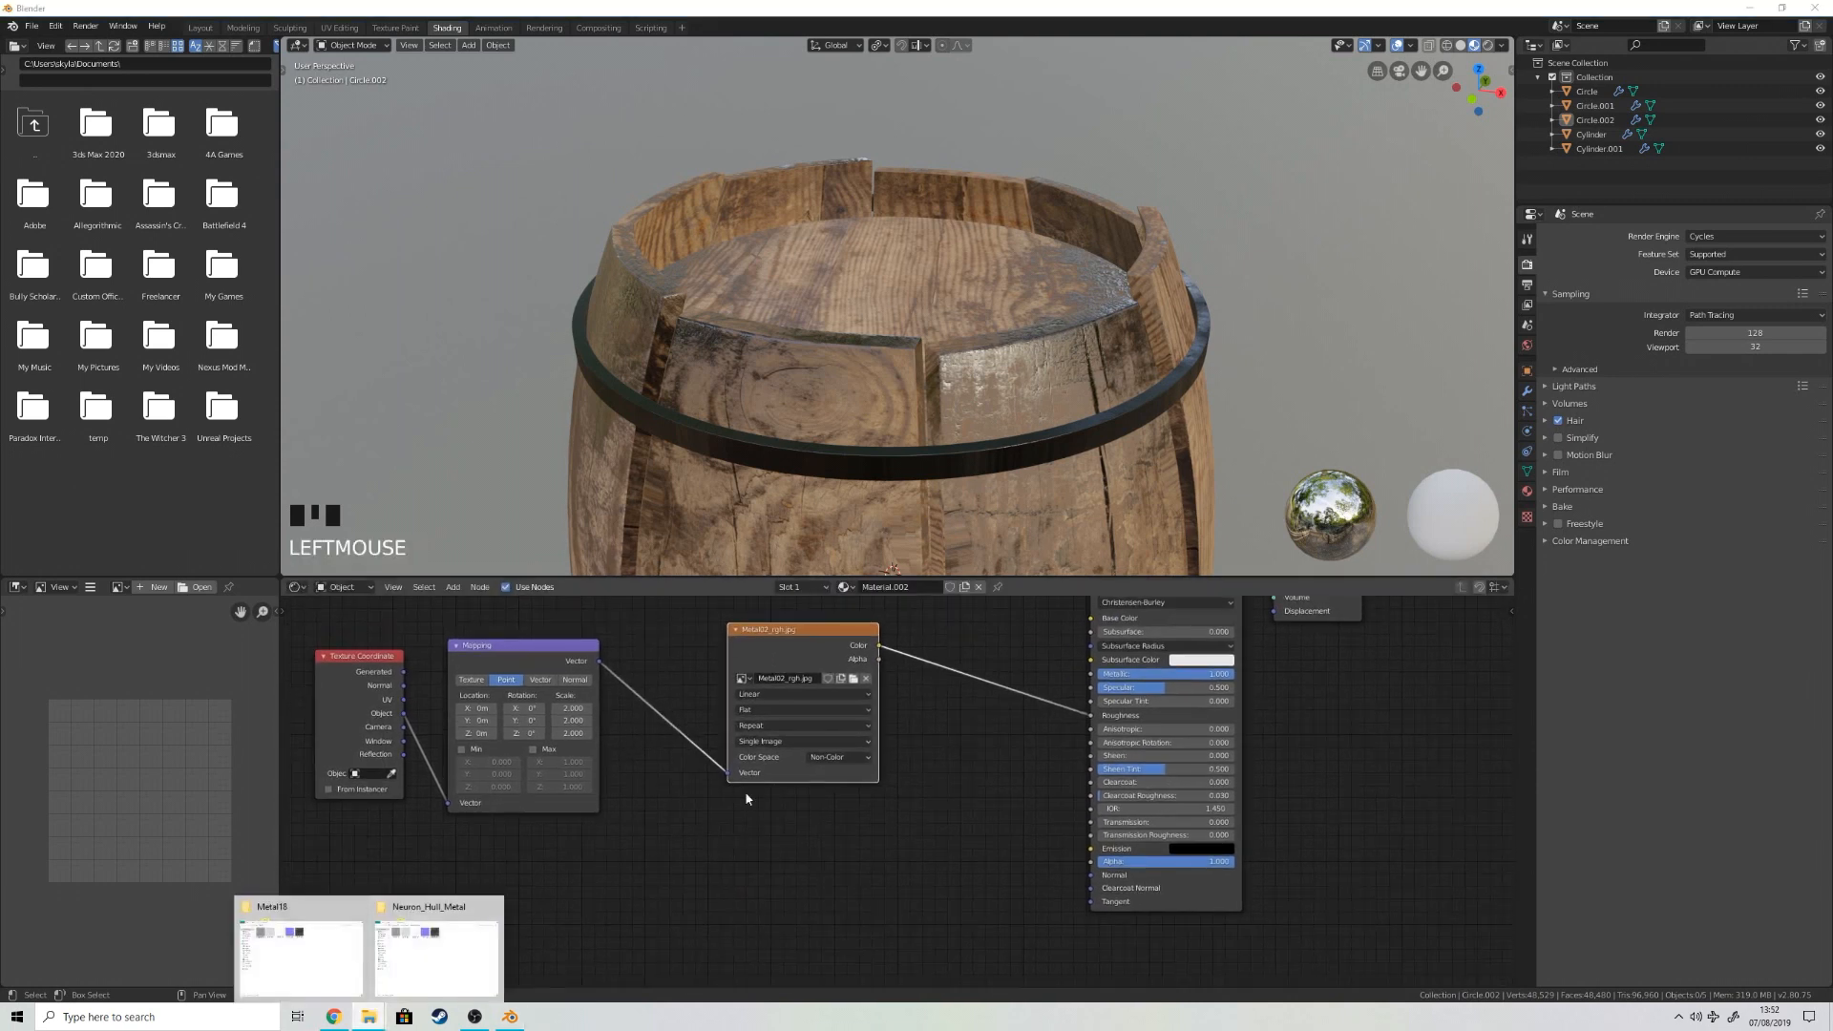
pyautogui.click(444, 941)
pyautogui.moveTo(733, 341); pyautogui.dragTo(702, 859)
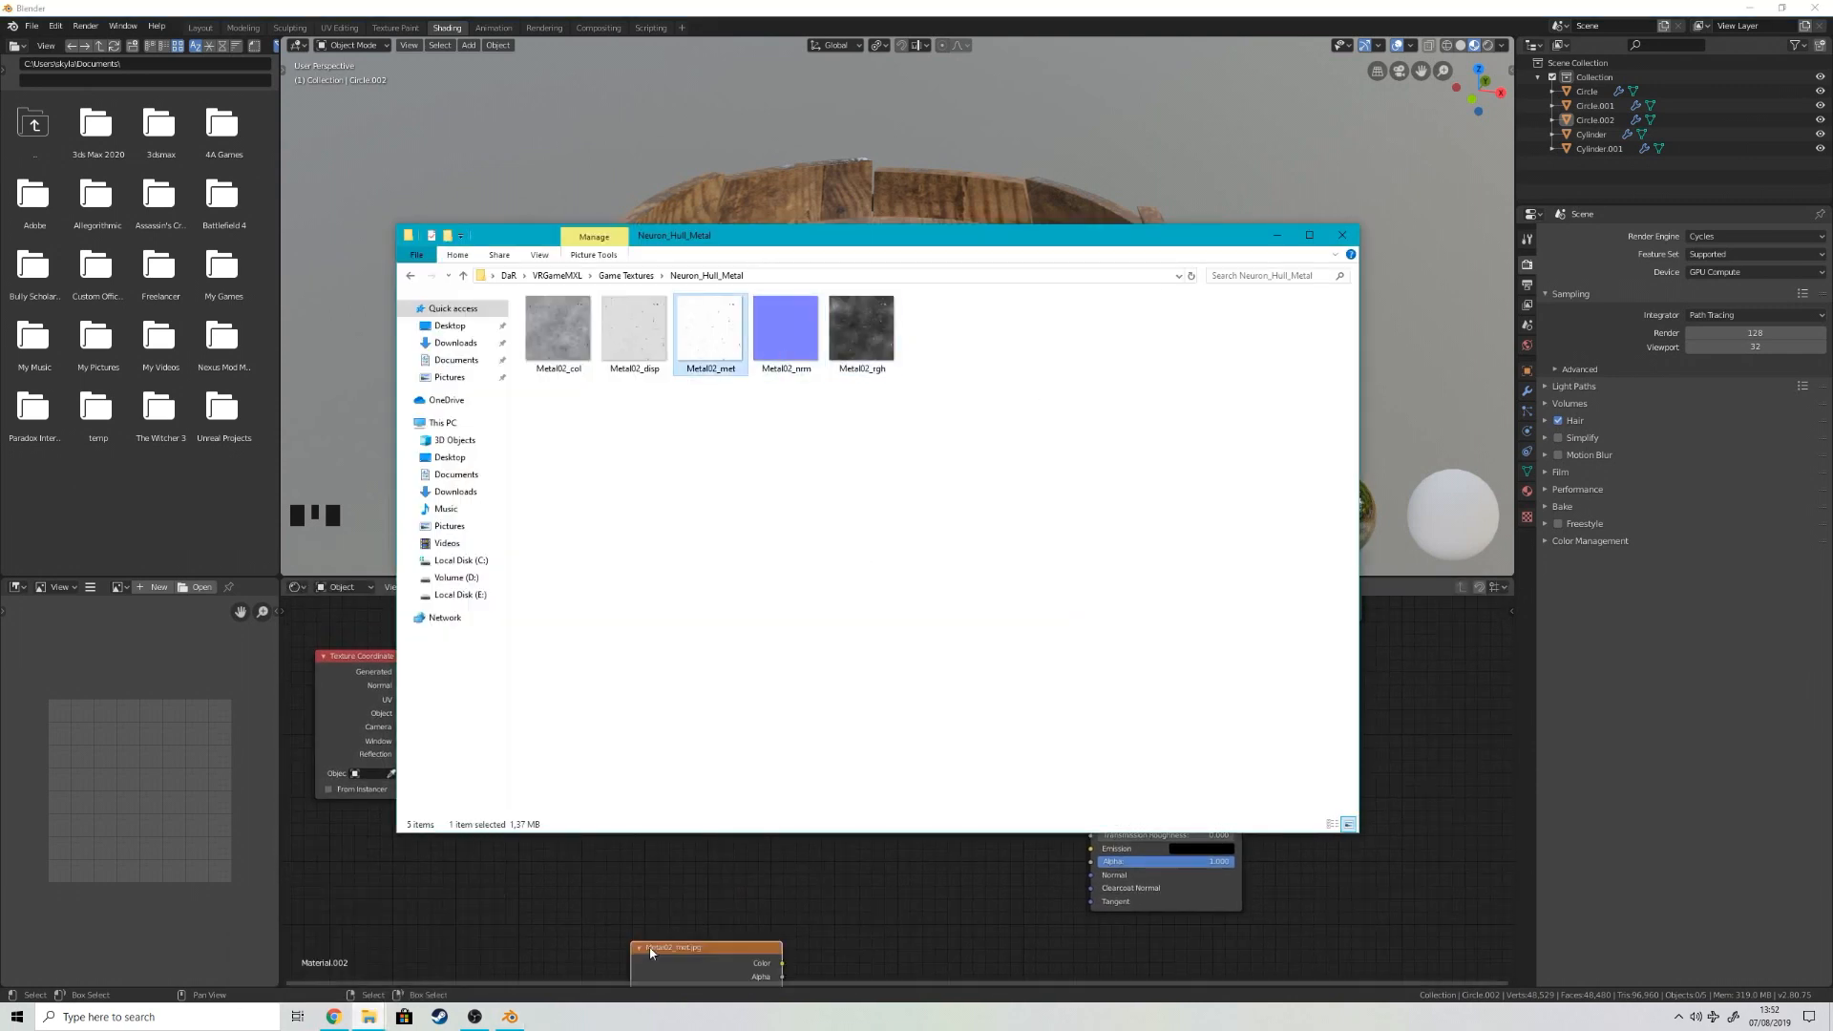
pyautogui.click(686, 898)
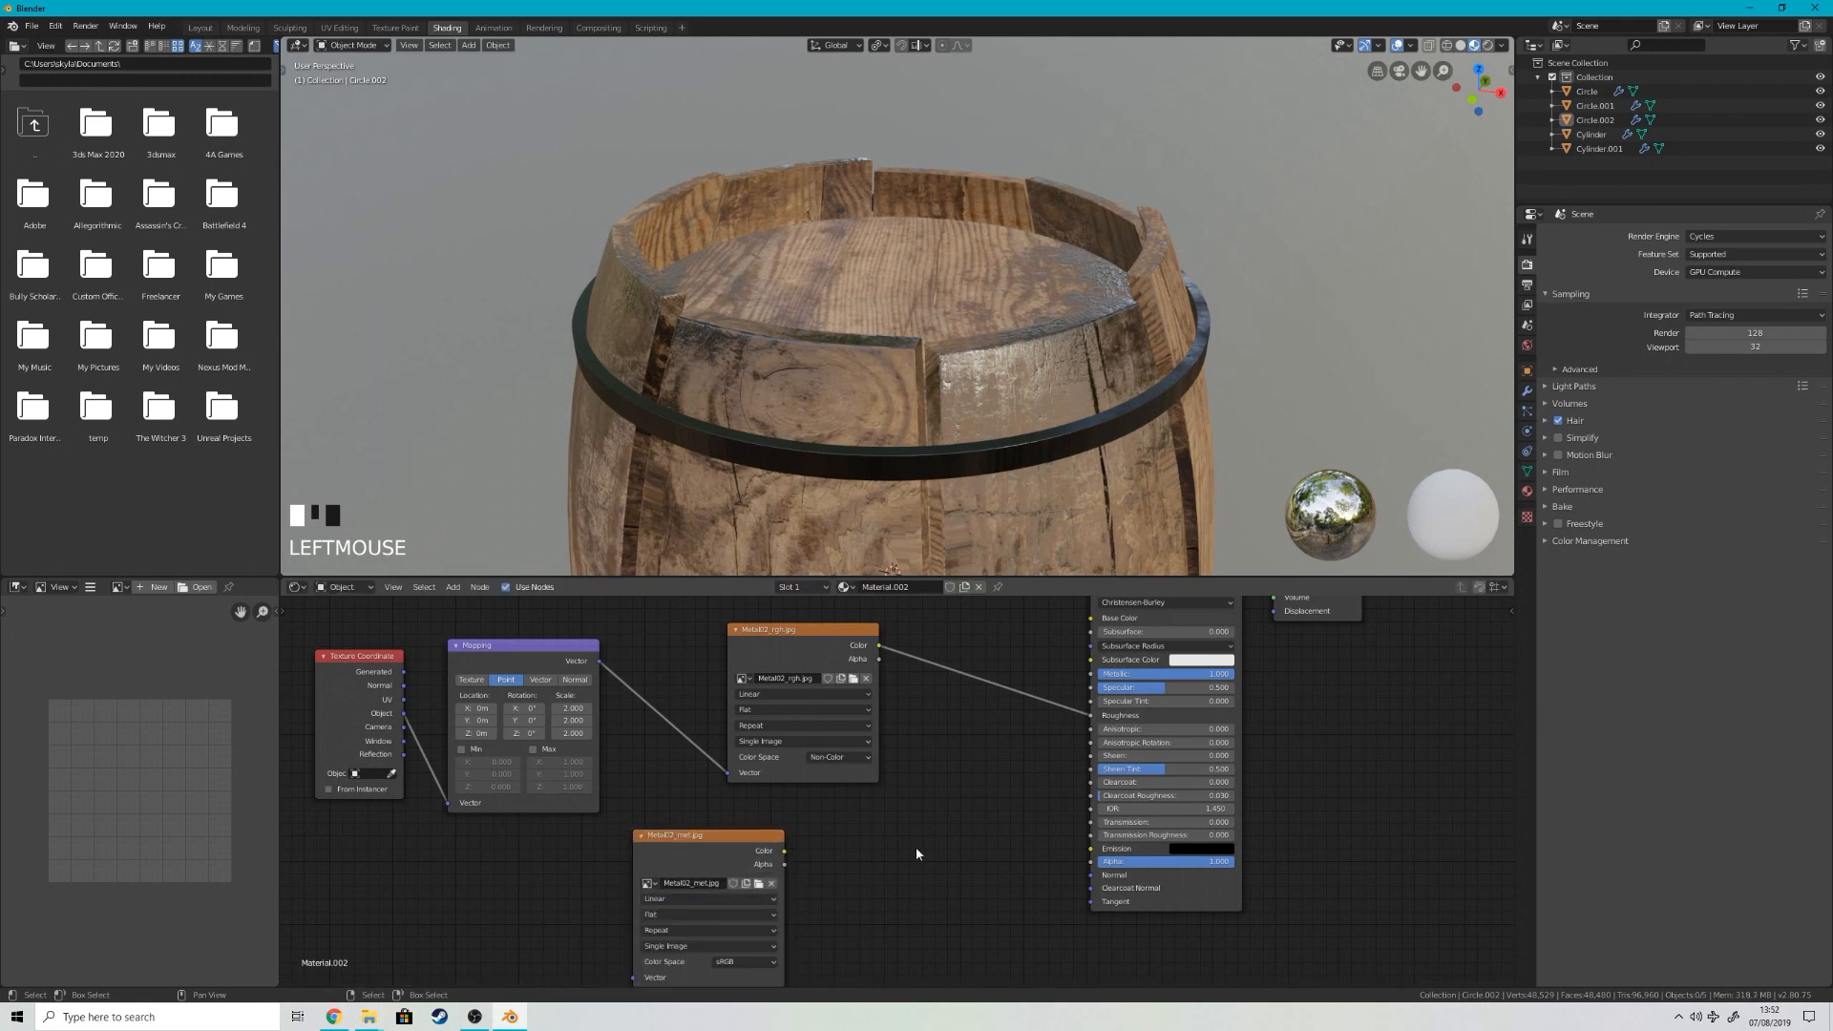
pyautogui.click(747, 963)
pyautogui.click(750, 905)
# Step: Connect the Metal02_met texture to Metallic, place it above the roughness texture, and feed its Vector from the Mapping node
pyautogui.scroll(-2, 796, 844)
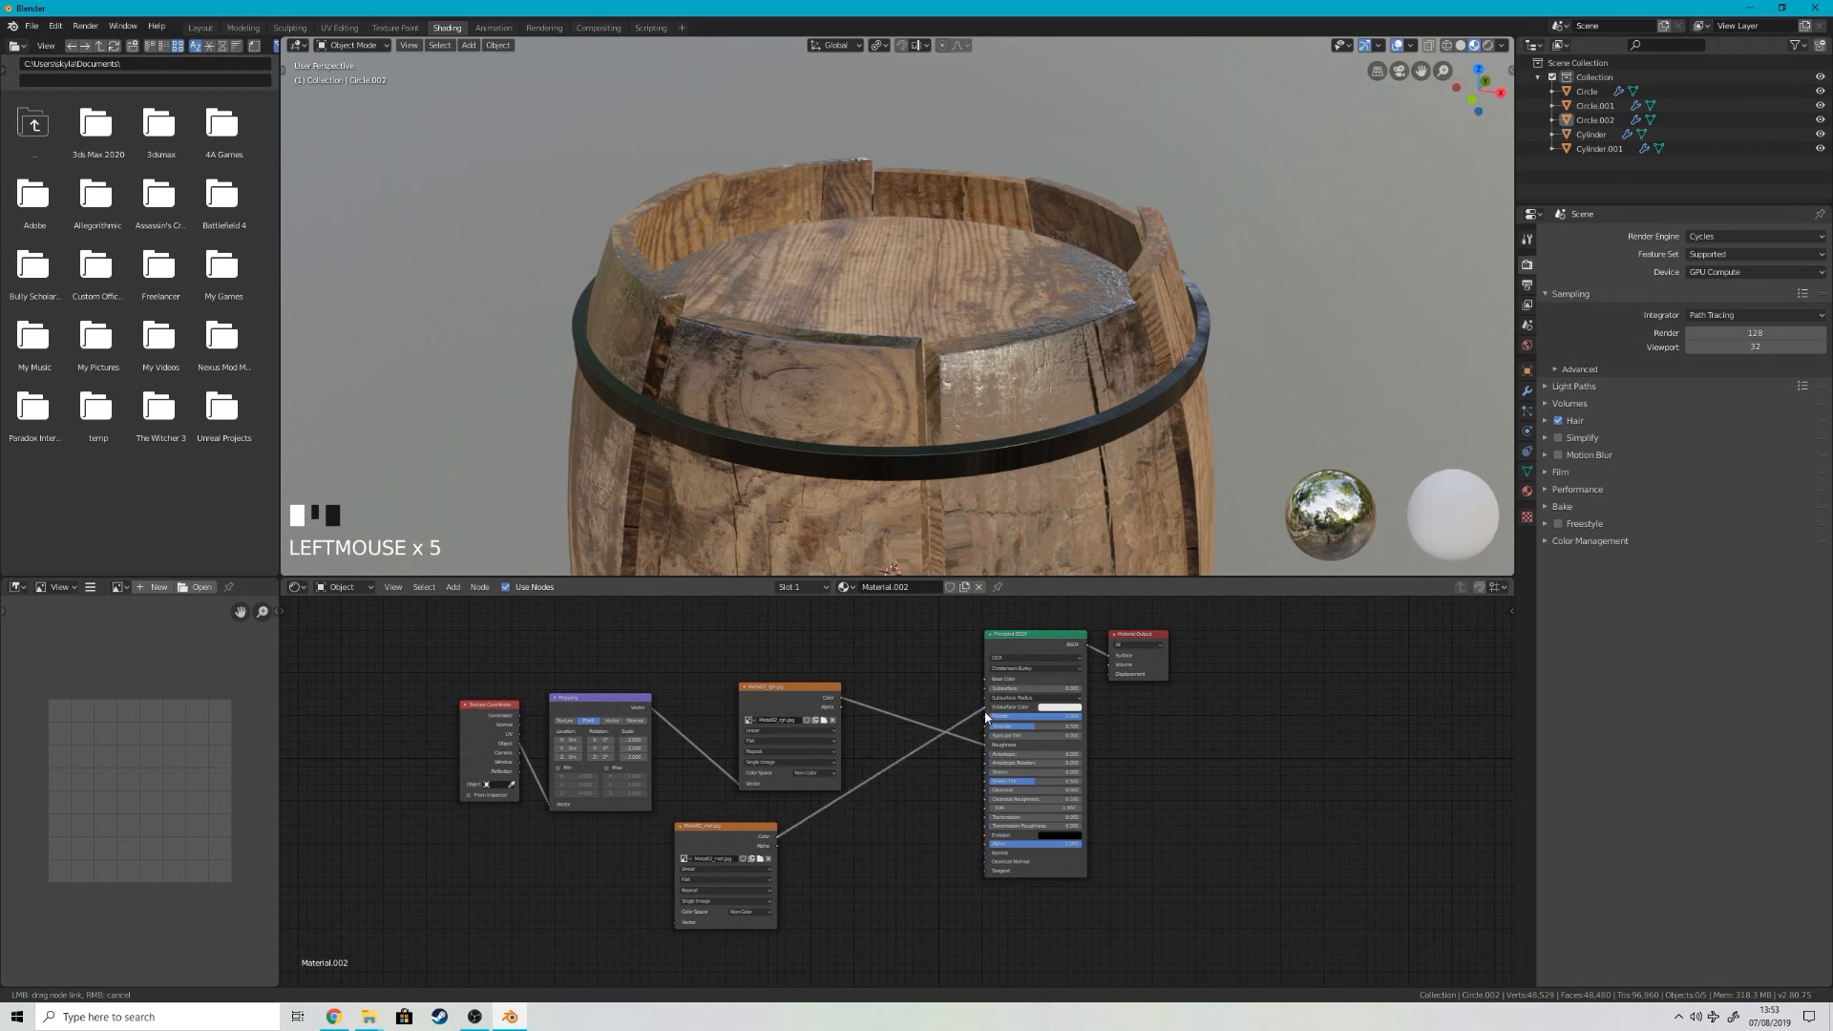
pyautogui.moveTo(986, 723); pyautogui.dragTo(986, 717)
pyautogui.moveTo(731, 827); pyautogui.dragTo(855, 611)
pyautogui.moveTo(768, 690); pyautogui.dragTo(764, 755)
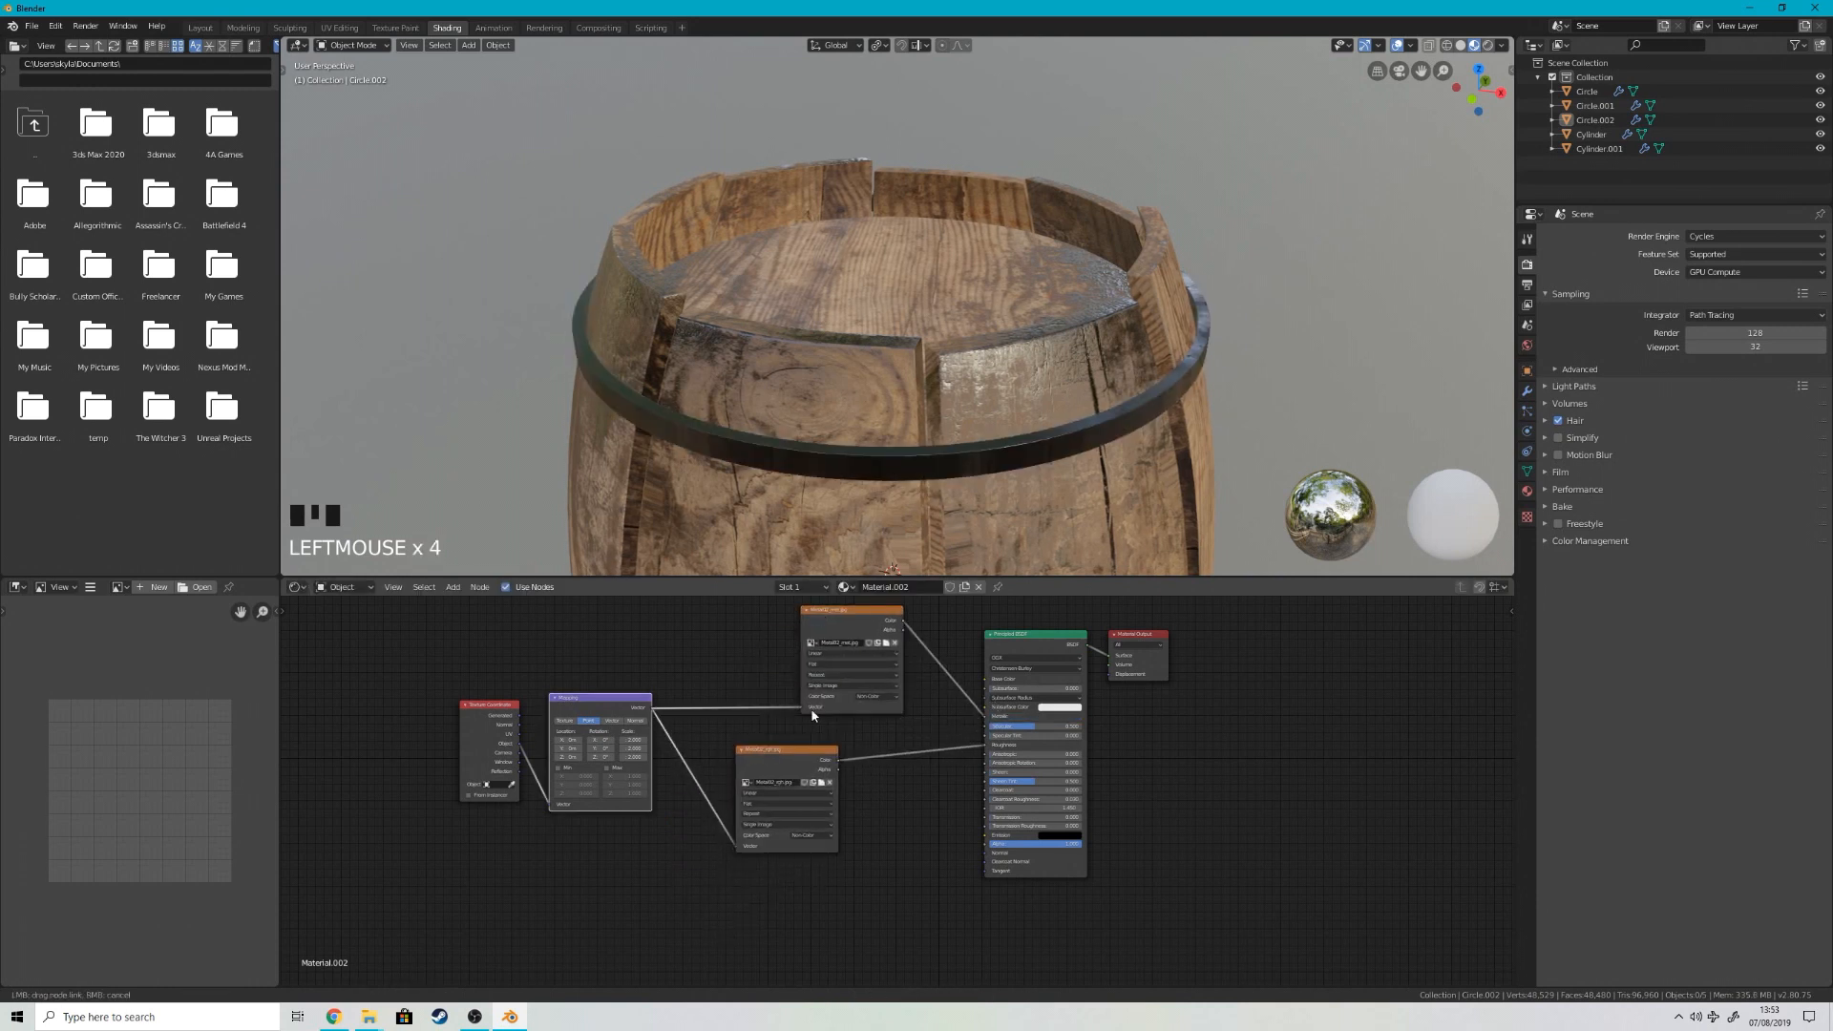
# Step: Drive the Mapping node from the Texture Coordinate's UV output and examine the hoop's surface up close
pyautogui.moveTo(1035, 452)
pyautogui.mouseDown(button='middle')
pyautogui.moveTo(943, 405)
pyautogui.moveTo(1195, 426)
pyautogui.moveTo(1215, 401)
pyautogui.moveTo(1099, 449)
pyautogui.moveTo(1018, 454)
pyautogui.mouseUp(button='middle')
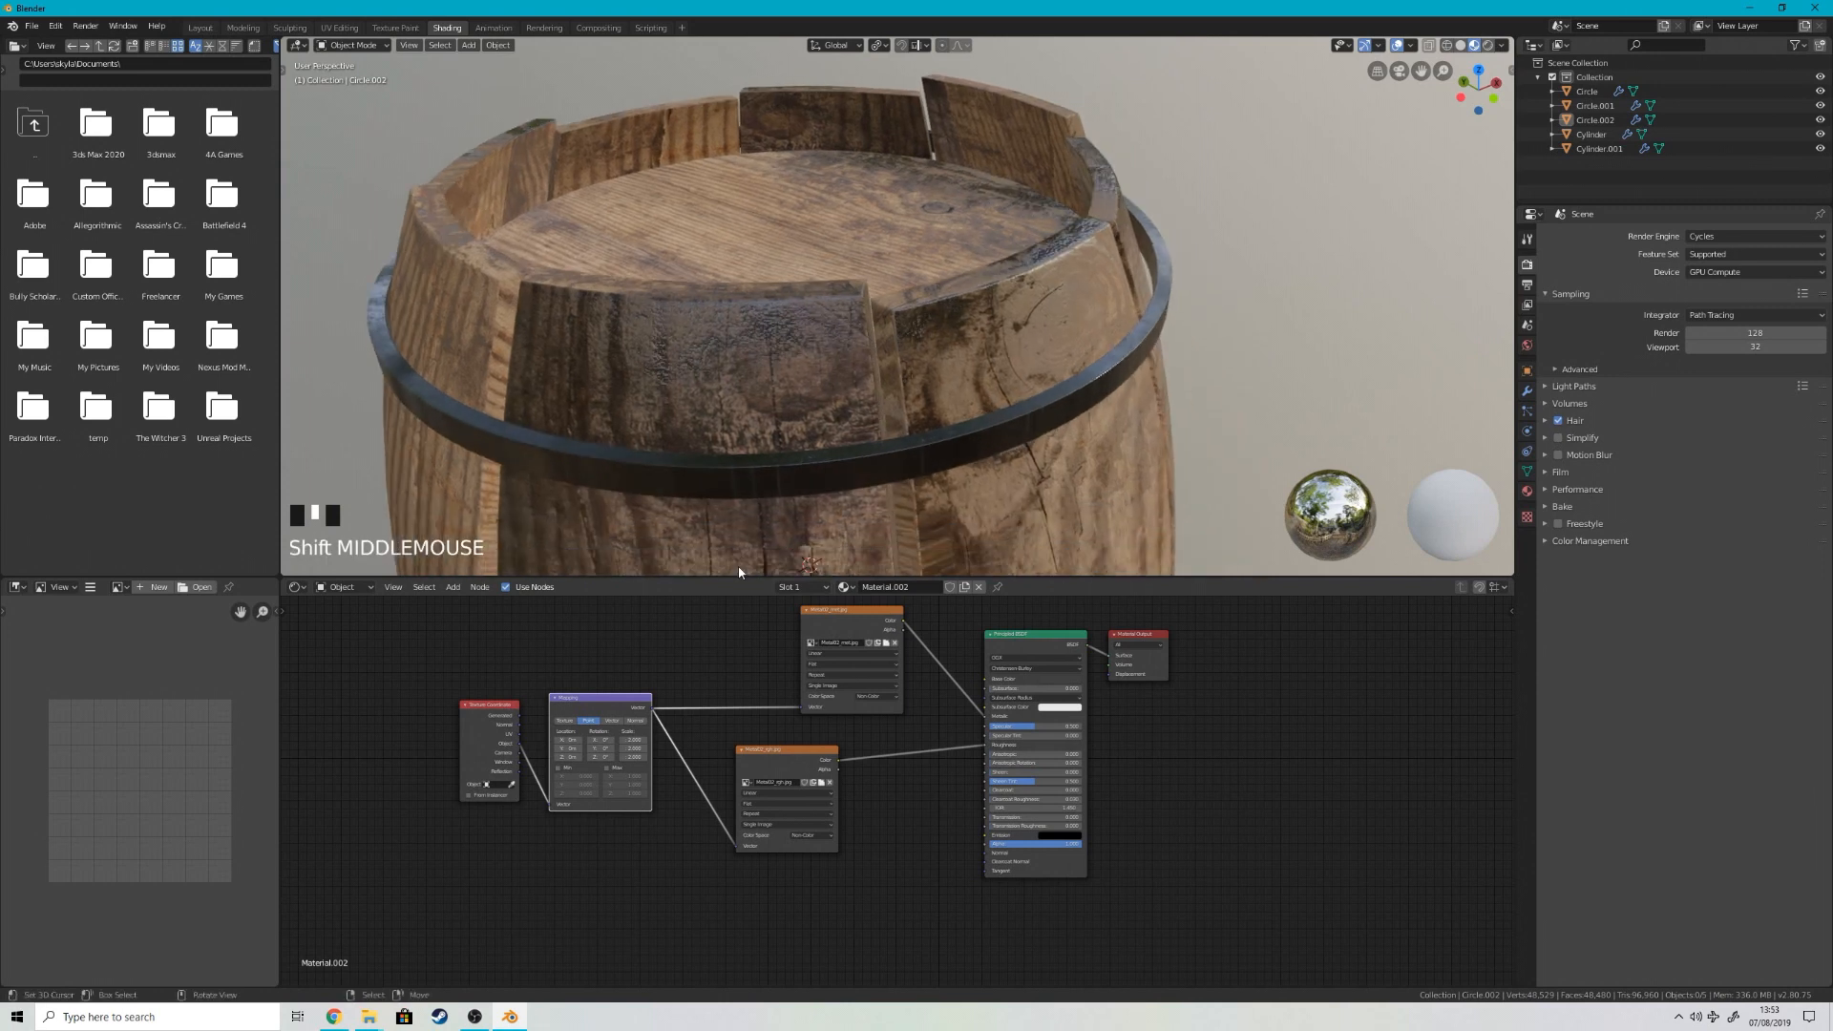
pyautogui.scroll(2, 426, 744)
pyautogui.moveTo(402, 810); pyautogui.dragTo(399, 810)
pyautogui.moveTo(960, 408); pyautogui.dragTo(1191, 317, button='middle')
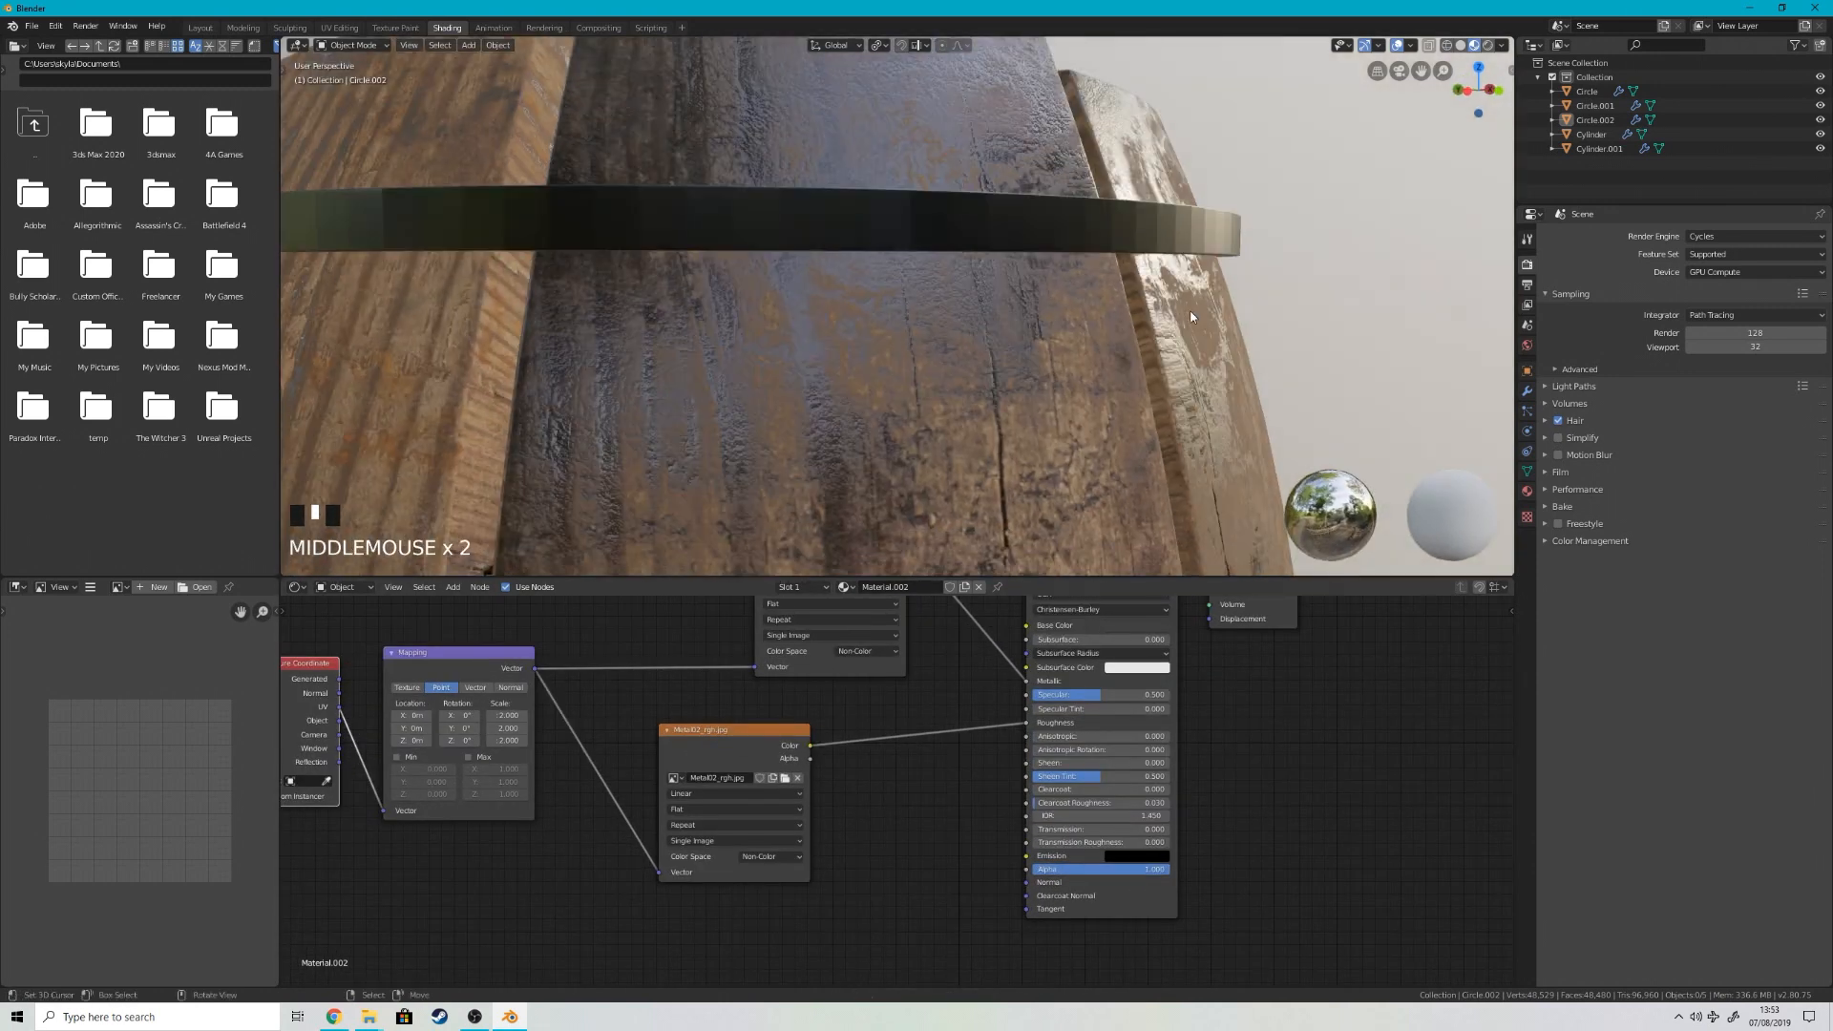
# Step: Unwrap the whole mesh of the top hoop with Cube Projection and check its surface up close
pyautogui.press('Tab')
pyautogui.moveTo(1115, 237); pyautogui.dragTo(1150, 286, button='middle')
pyautogui.press('a')
pyautogui.press('u')
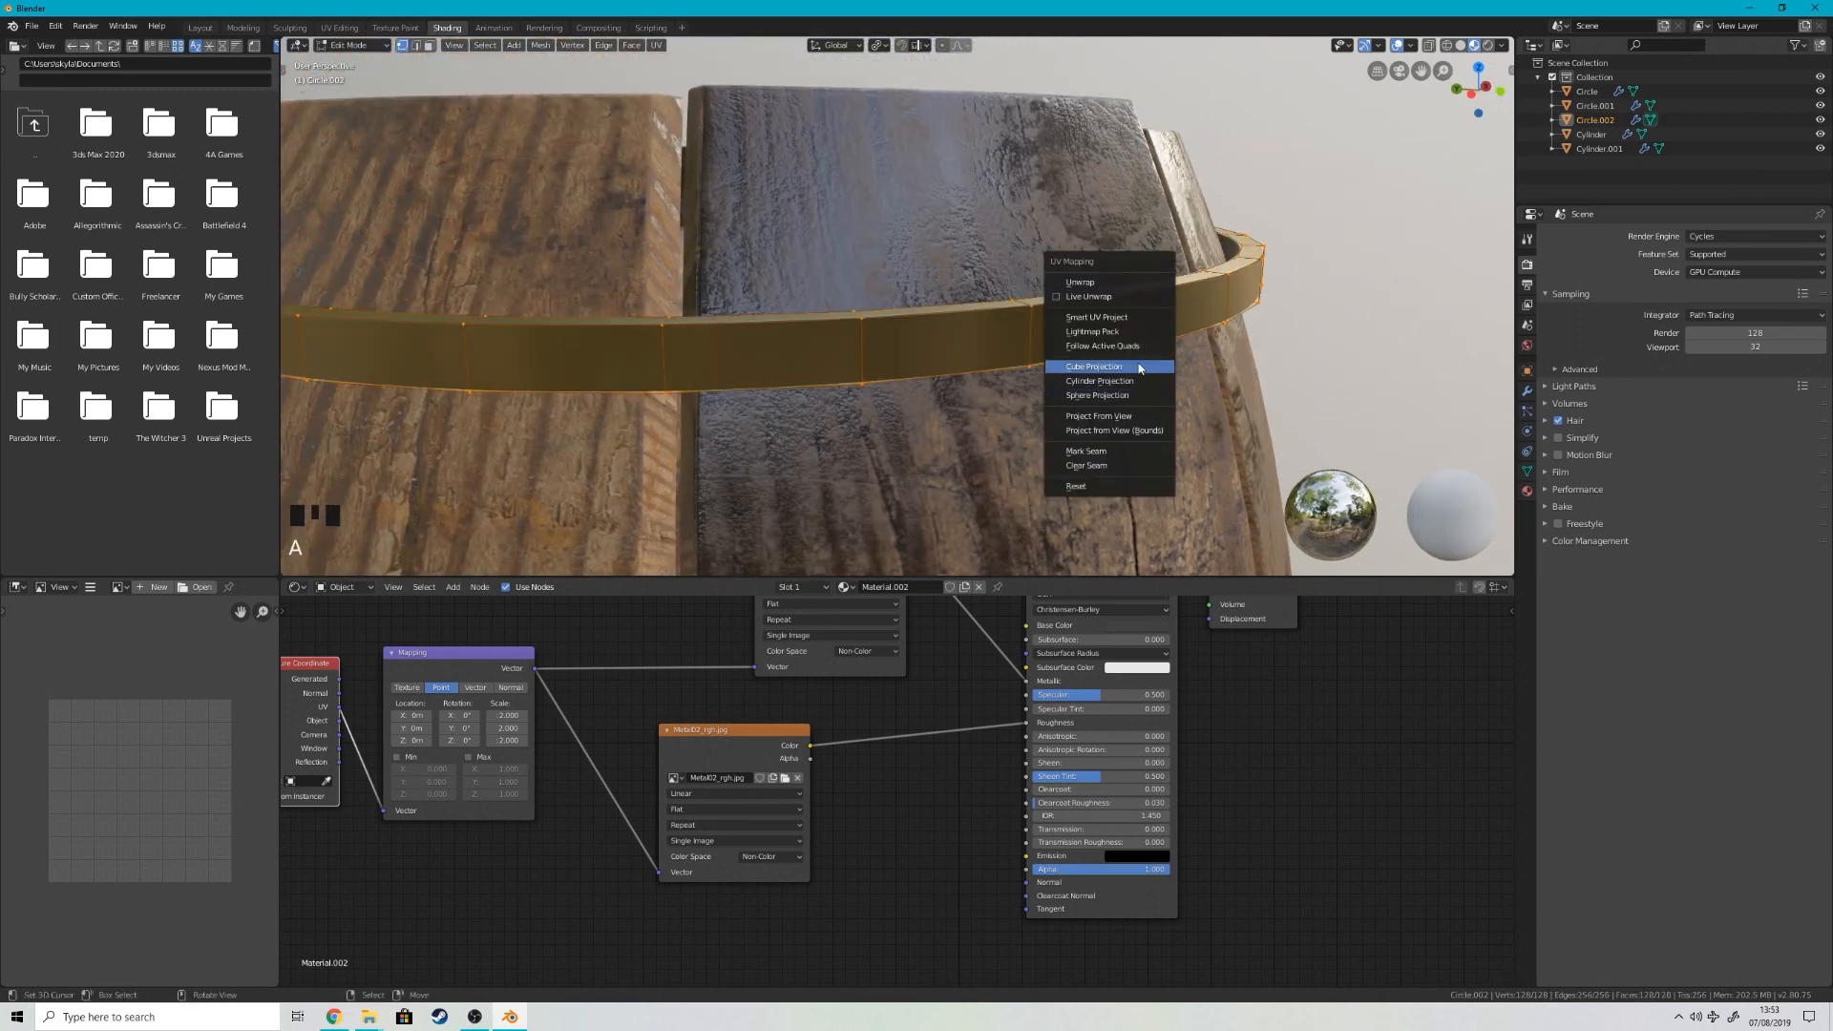
pyautogui.click(1094, 367)
pyautogui.press('Tab')
pyautogui.scroll(3, 1270, 365)
pyautogui.moveTo(1269, 364); pyautogui.dragTo(1084, 365, button='middle')
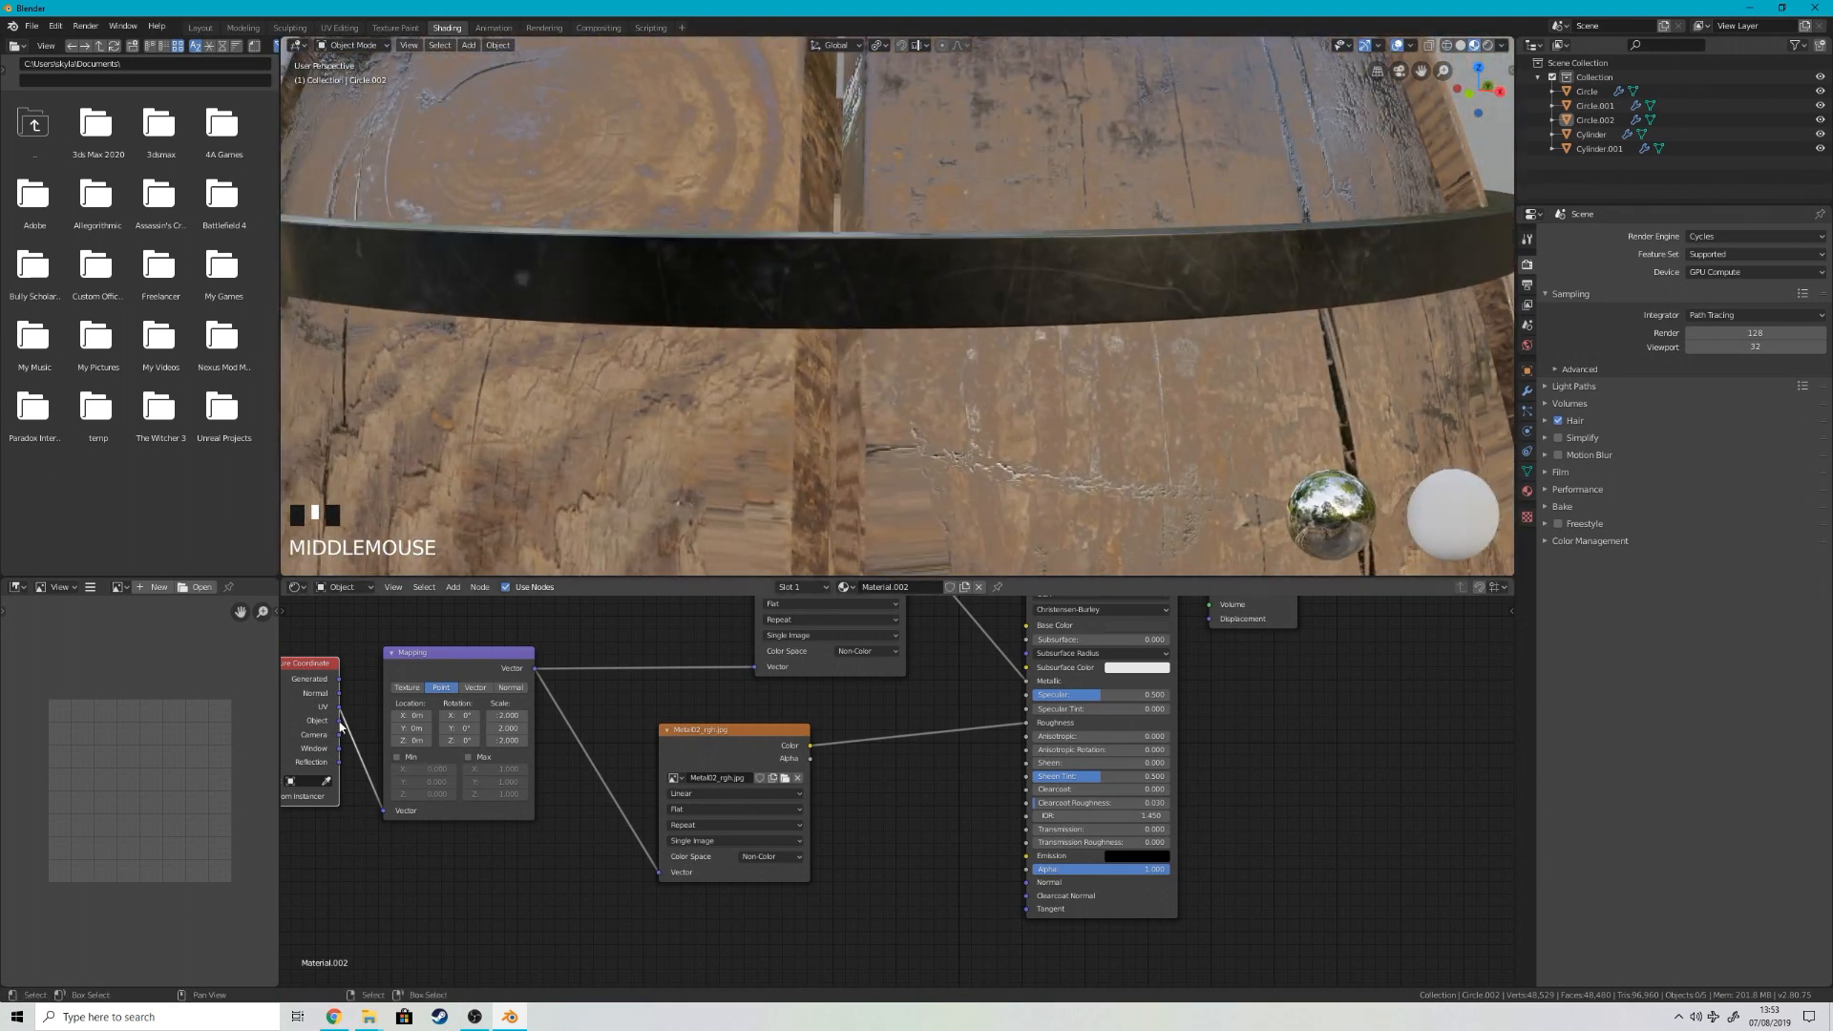
# Step: Try driving the Mapping node from the Object output with both metal textures projected as Box
pyautogui.moveTo(383, 812); pyautogui.dragTo(383, 811)
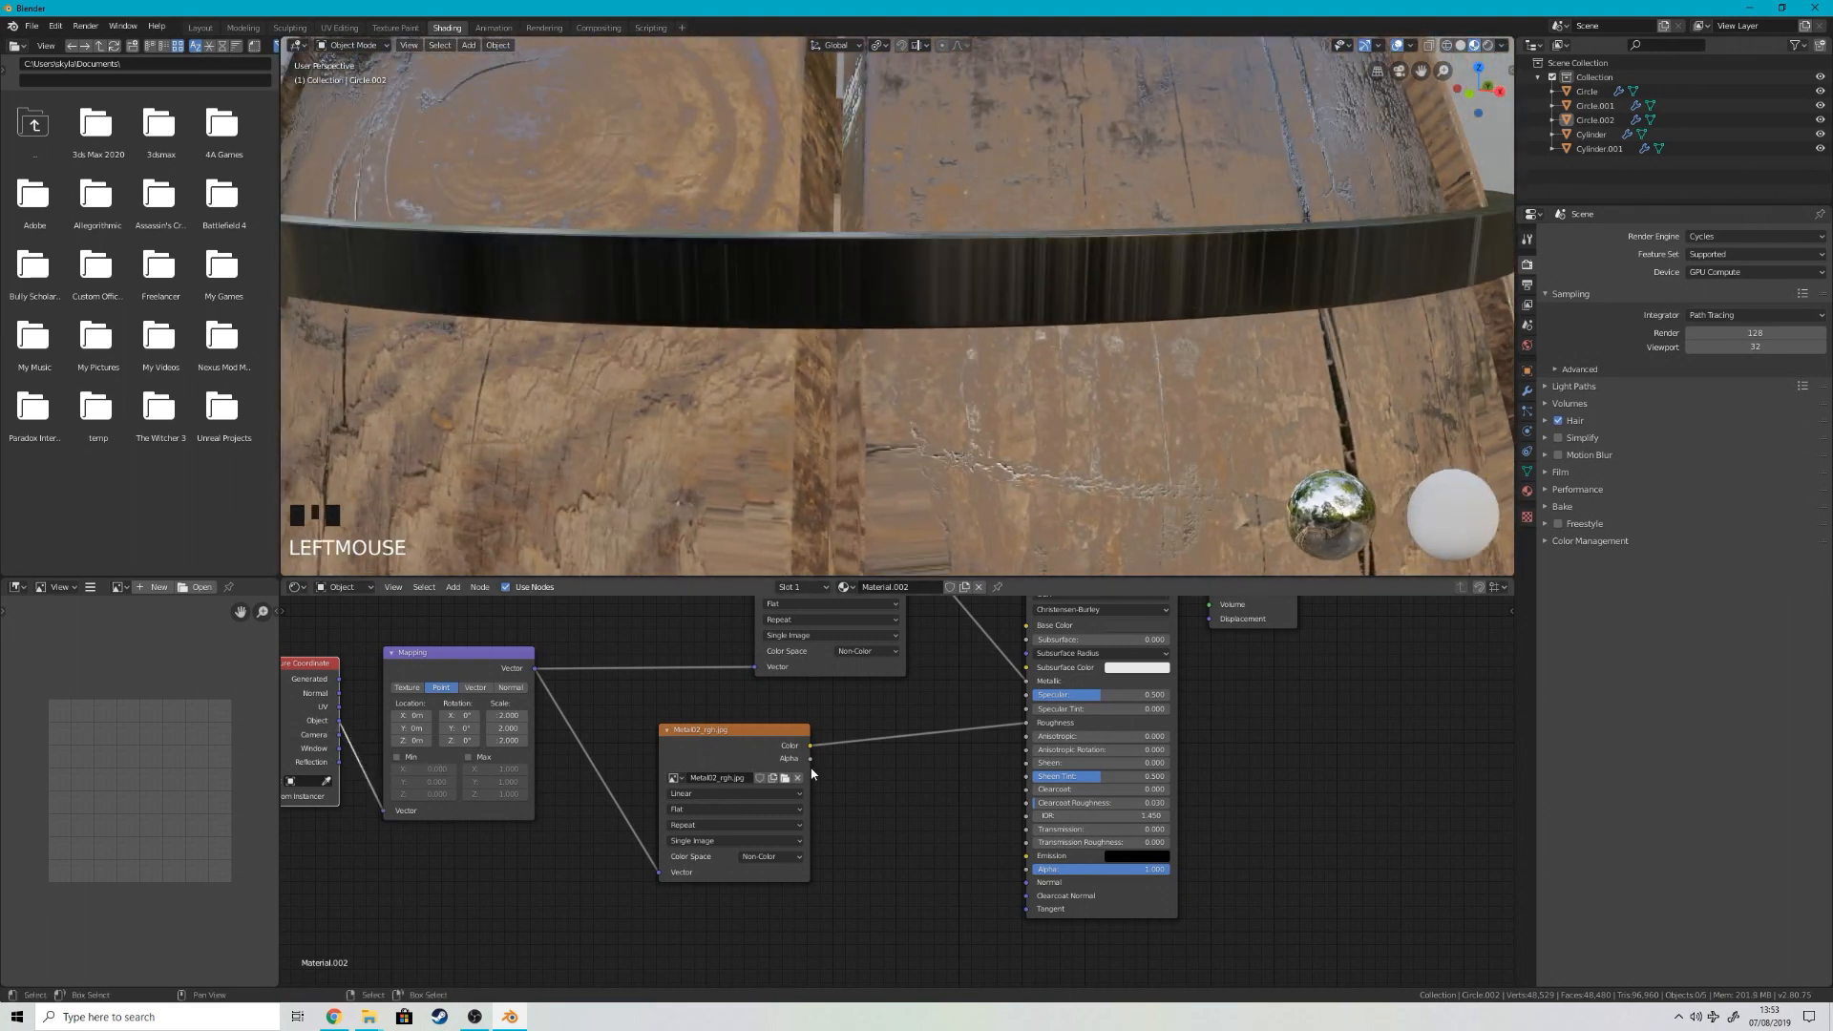
pyautogui.click(694, 811)
pyautogui.click(696, 837)
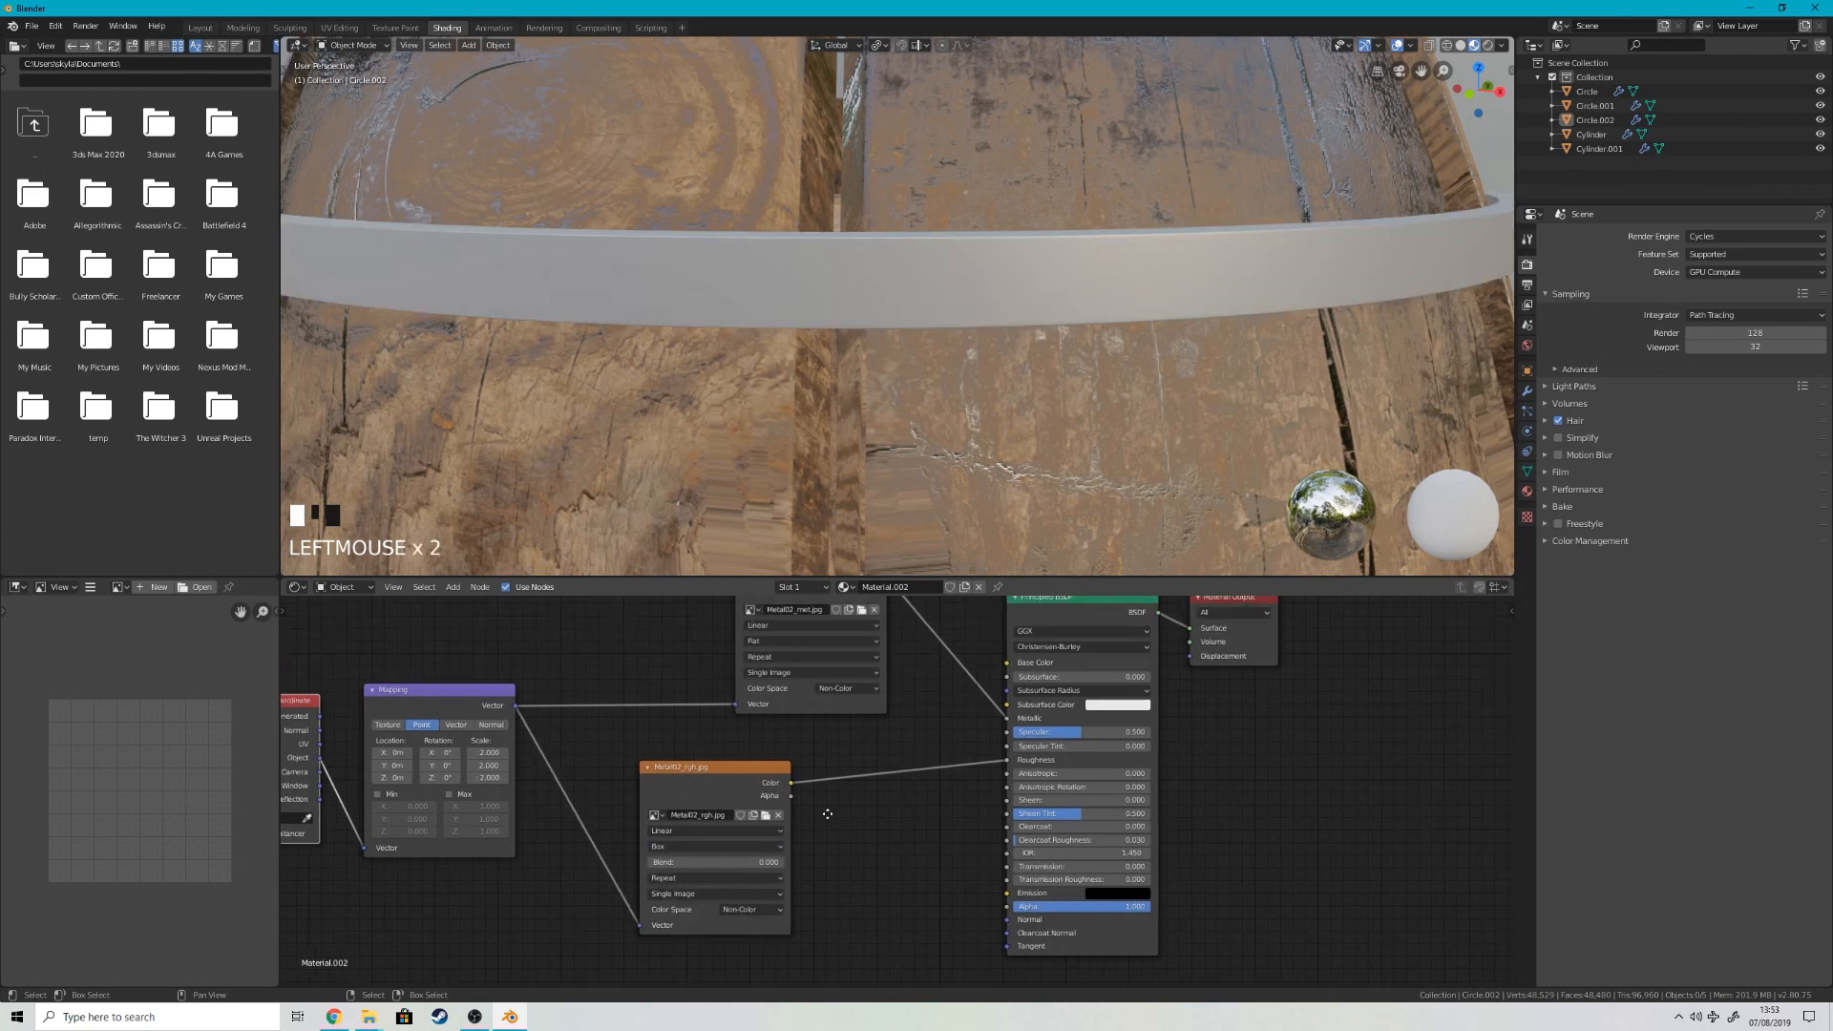
pyautogui.scroll(1, 750, 611)
pyautogui.click(748, 610)
pyautogui.click(764, 642)
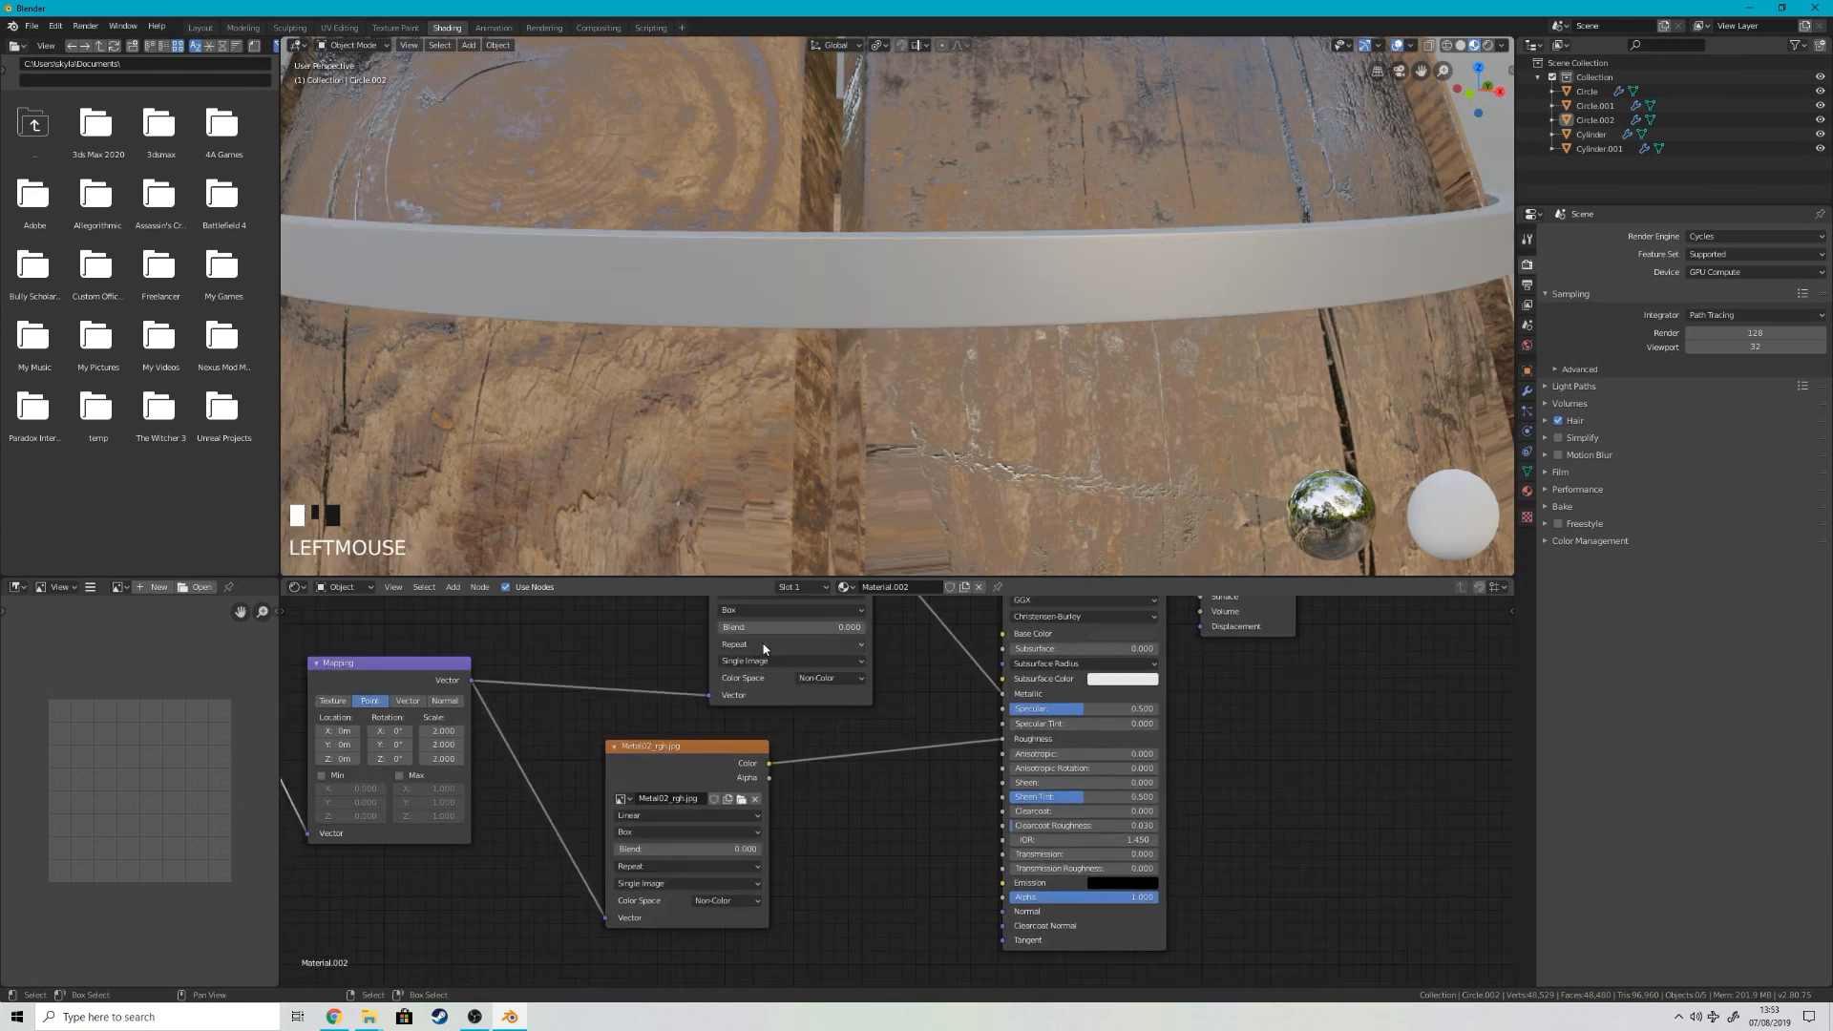
pyautogui.moveTo(922, 446); pyautogui.dragTo(1153, 473, button='middle')
pyautogui.scroll(1, 317, 769)
pyautogui.moveTo(317, 769); pyautogui.dragTo(639, 696, button='middle')
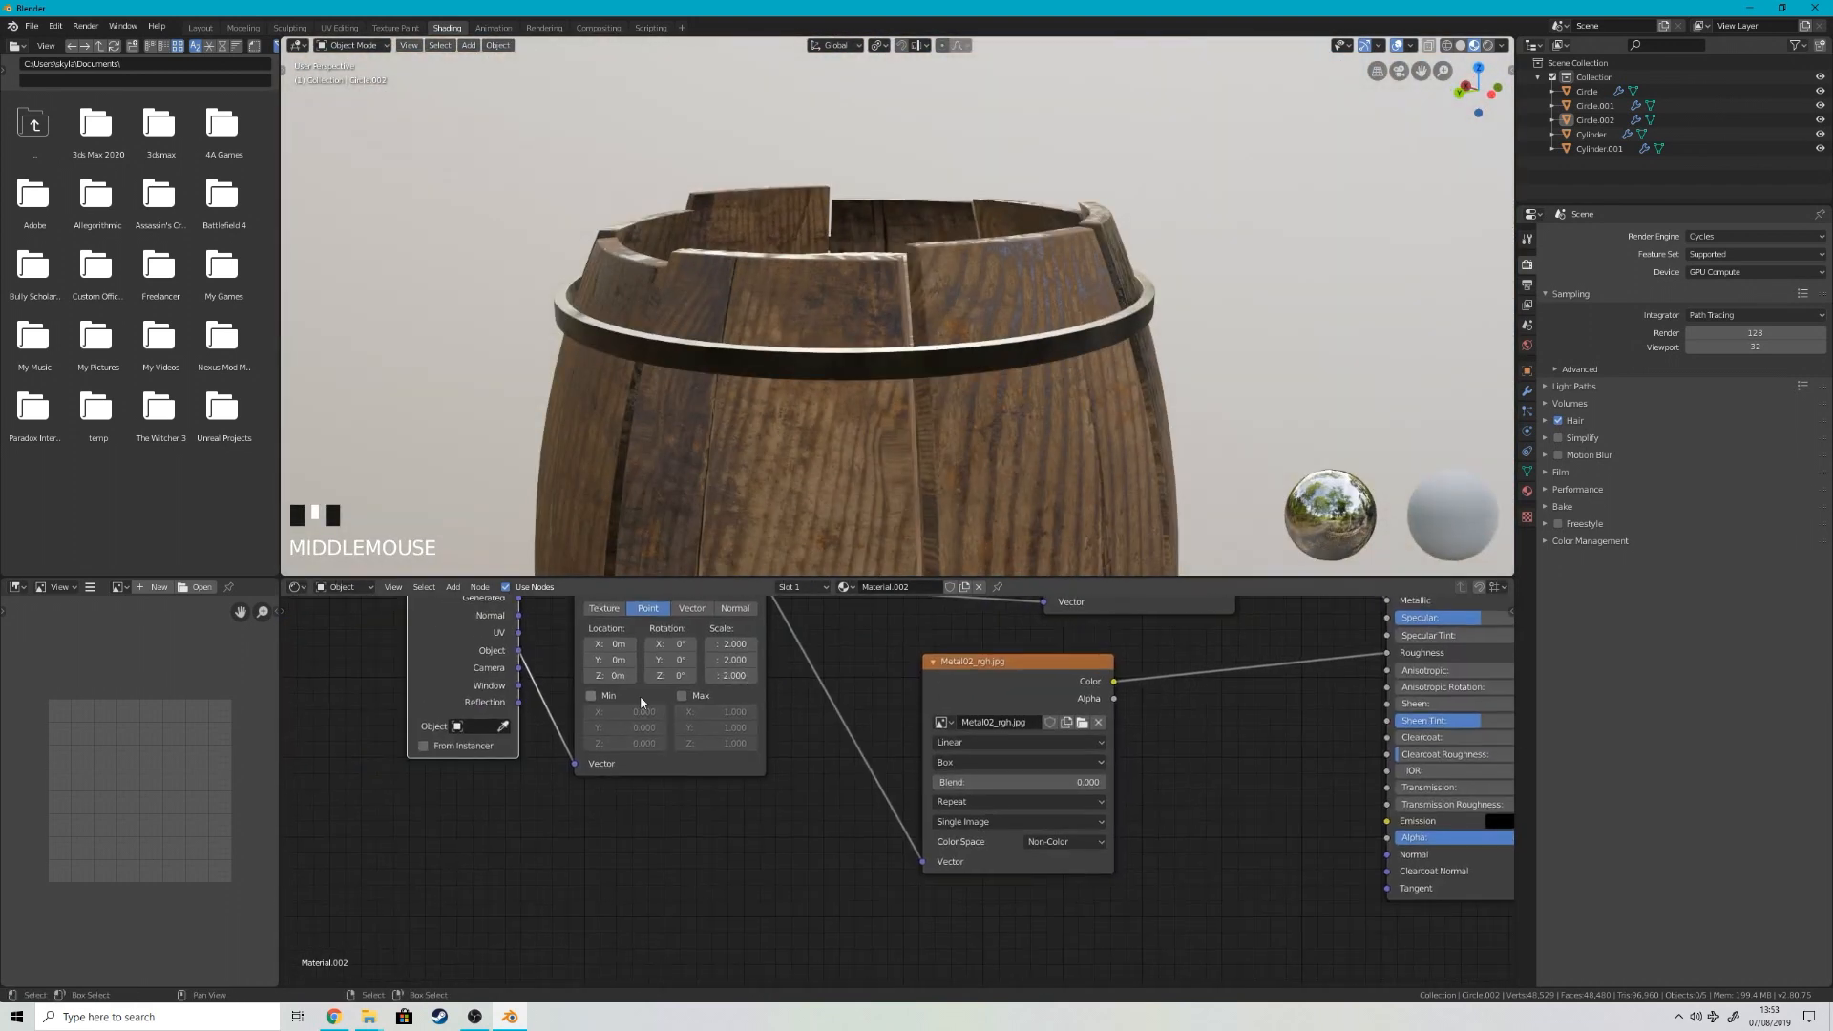
# Step: Reconnect the UV output to the Mapping node and switch the metallic and roughness textures back to Flat projection
pyautogui.moveTo(577, 758); pyautogui.dragTo(575, 763)
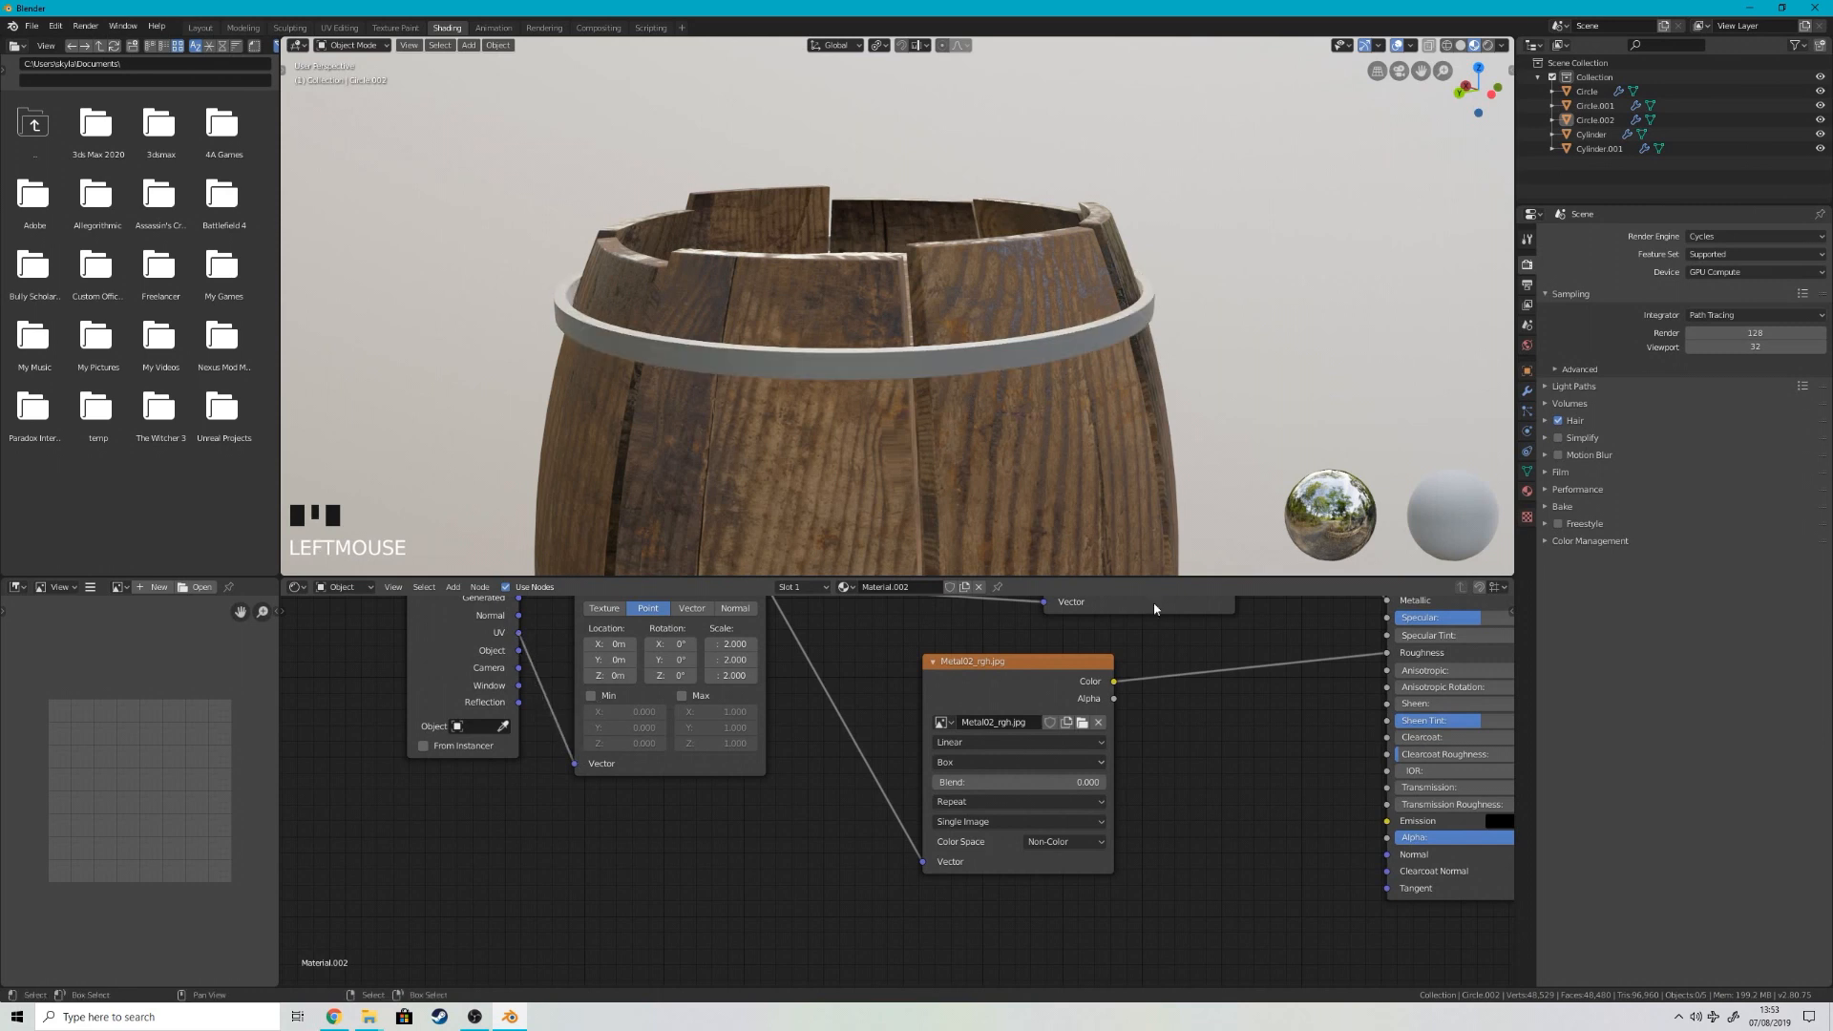
pyautogui.moveTo(1152, 609); pyautogui.dragTo(939, 730, button='middle')
pyautogui.scroll(4, 1211, 412)
pyautogui.moveTo(1212, 412); pyautogui.dragTo(1005, 409, button='middle')
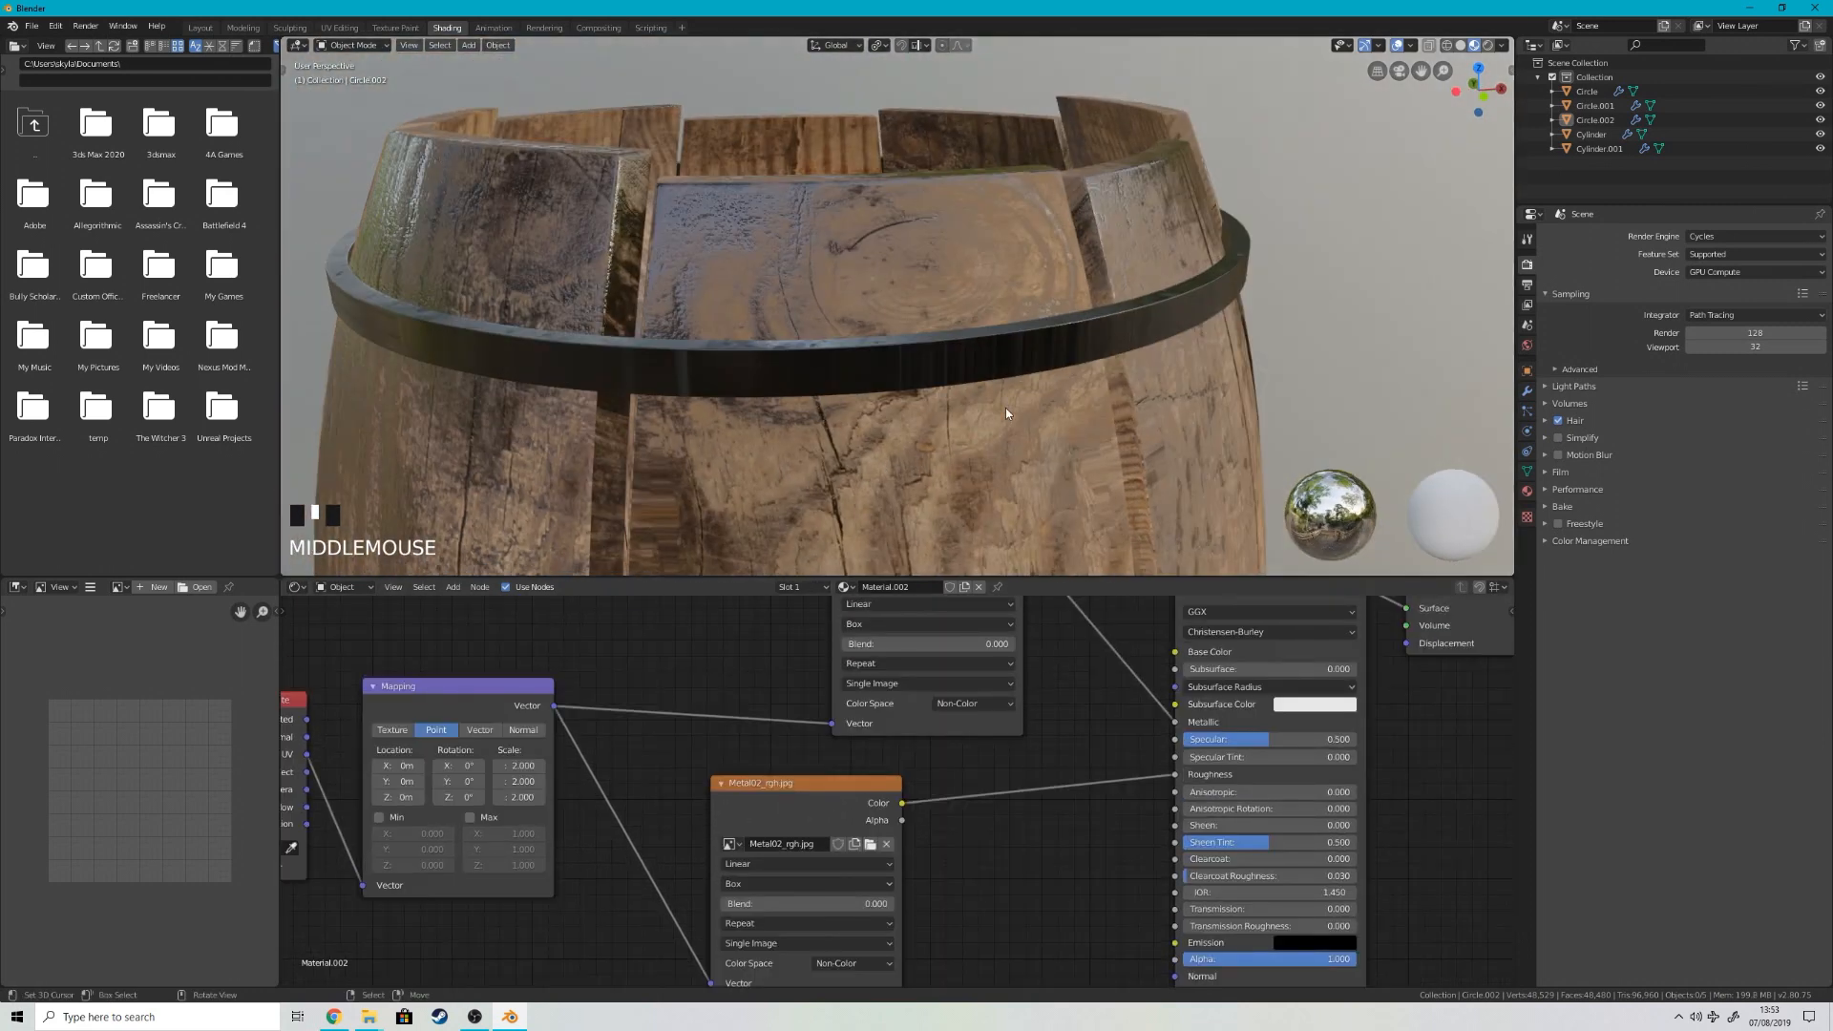
pyautogui.moveTo(884, 645); pyautogui.dragTo(877, 643, button='middle')
pyautogui.click(875, 632)
pyautogui.click(876, 644)
pyautogui.moveTo(760, 872); pyautogui.dragTo(812, 850, button='middle')
pyautogui.click(809, 861)
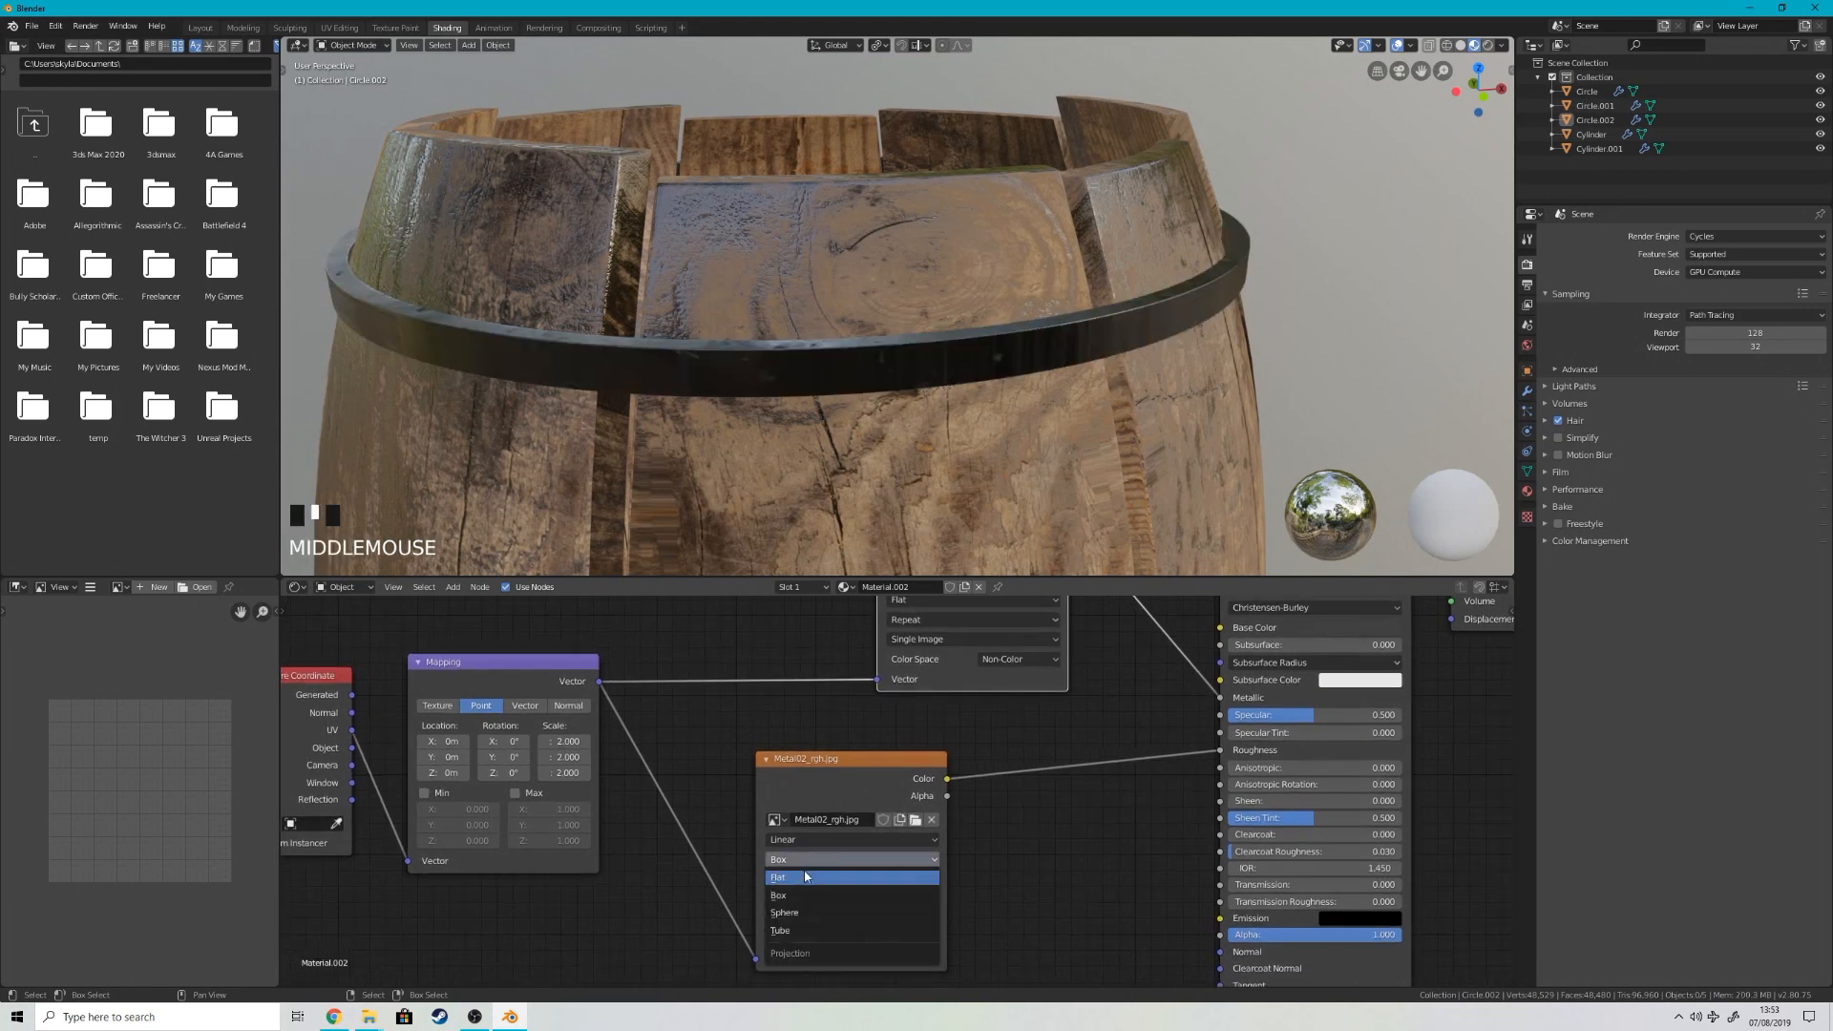
pyautogui.click(805, 877)
# Step: Set the Mapping node's X and Y Scale to 5 and examine the hoop's texture up close
pyautogui.moveTo(1098, 411); pyautogui.dragTo(754, 449, button='middle')
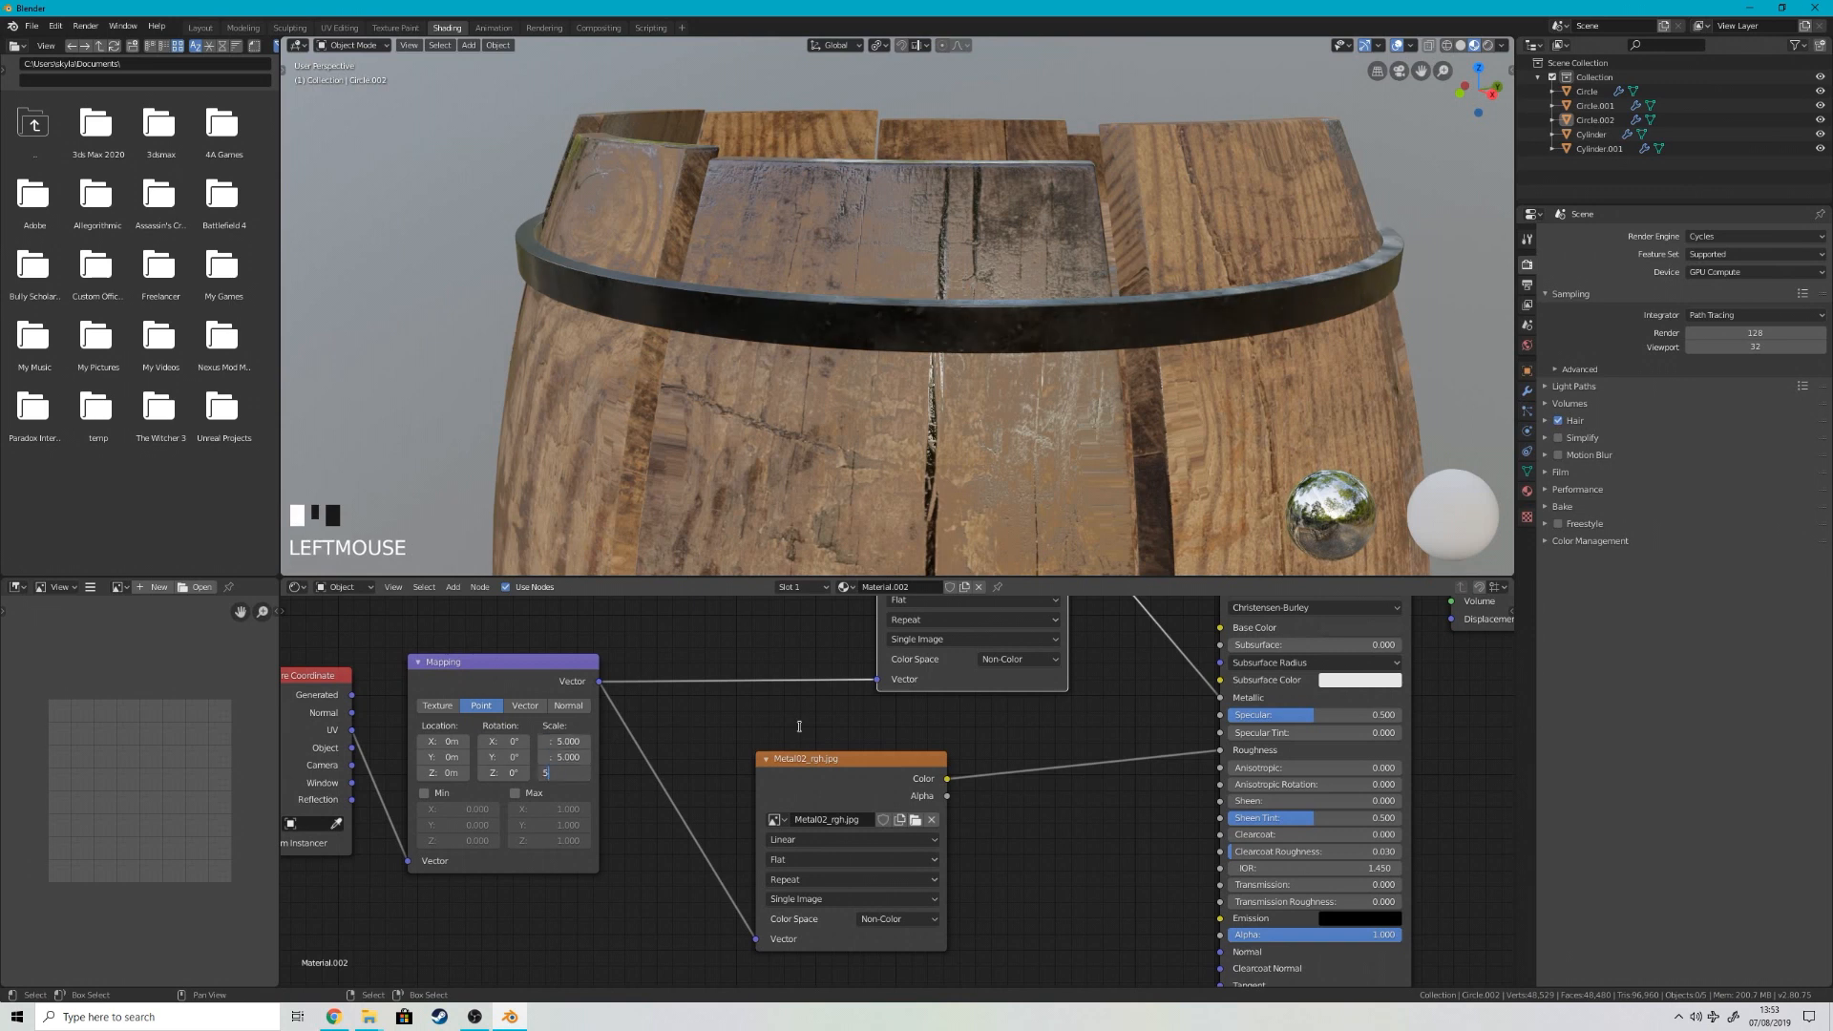
pyautogui.scroll(-2, 1251, 229)
pyautogui.moveTo(1260, 229); pyautogui.dragTo(1088, 224, button='middle')
pyautogui.scroll(4, 1089, 224)
pyautogui.moveTo(655, 163); pyautogui.dragTo(674, 186, button='middle')
pyautogui.scroll(-2, 853, 391)
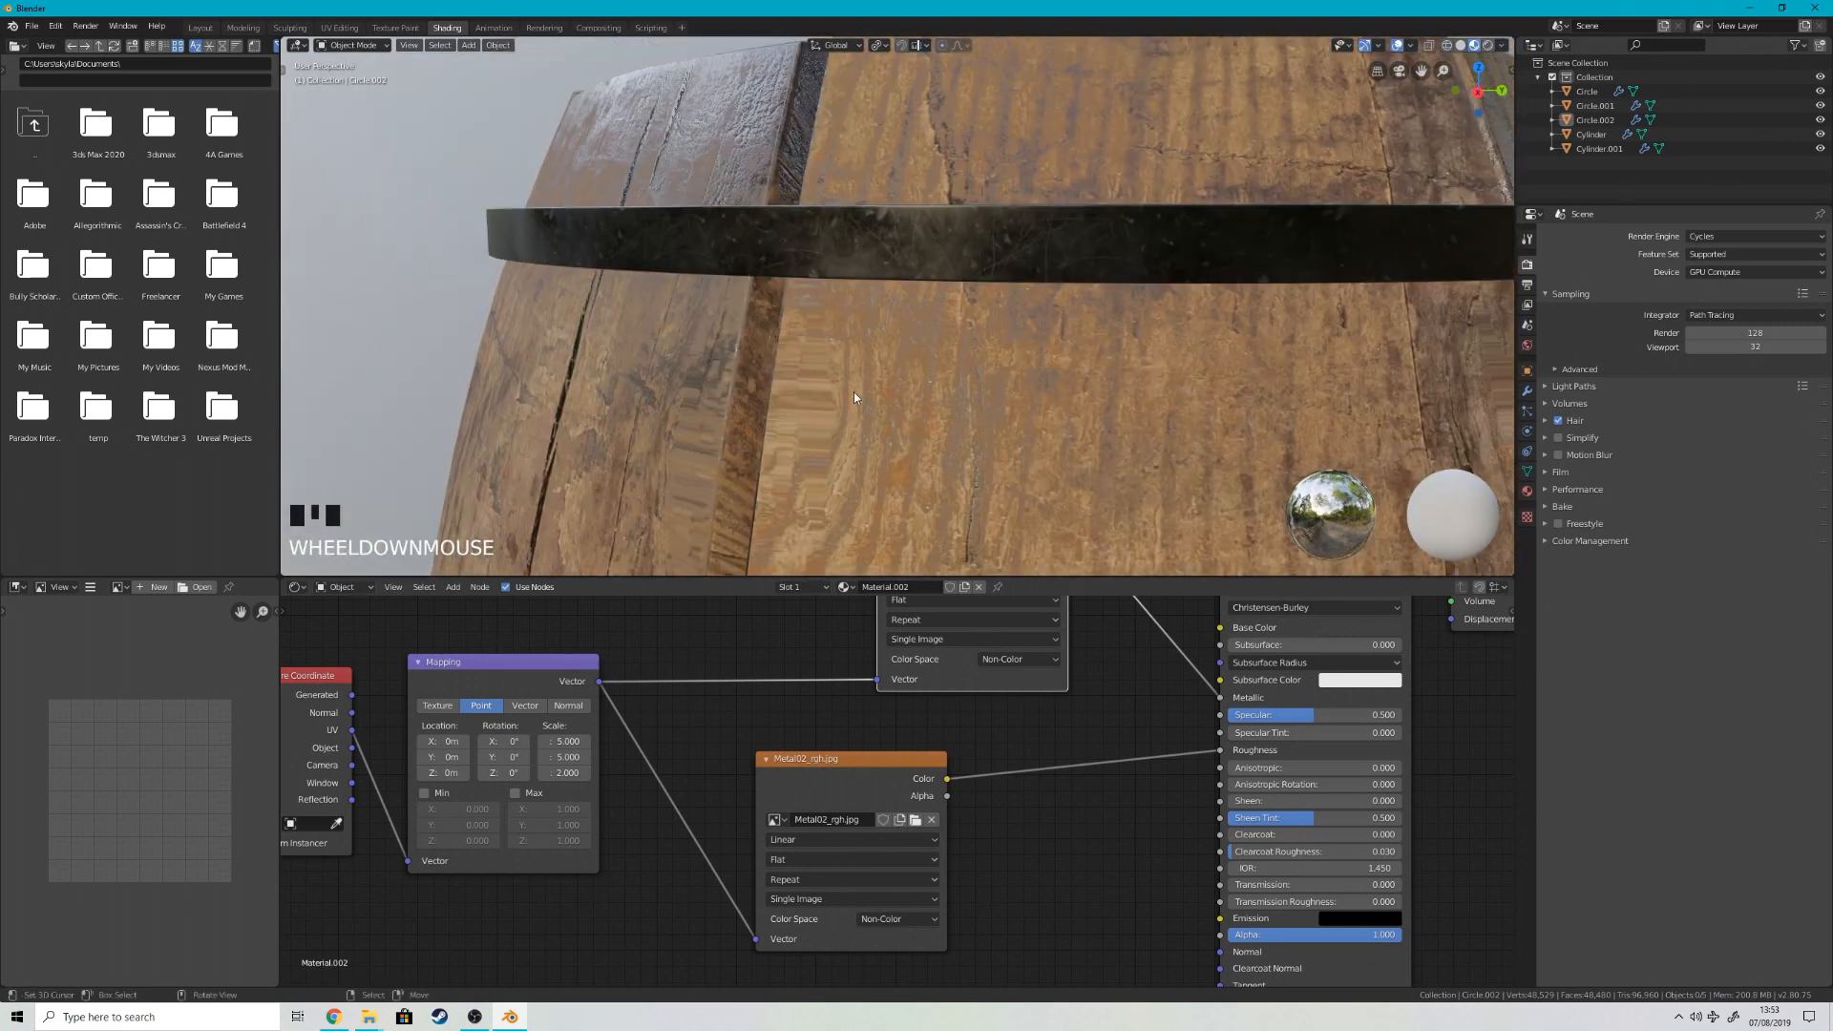
# Step: Add Metal02_disp from the Neuron_Hull_Metal folder as an image texture and place it below the roughness texture
pyautogui.moveTo(363, 1020)
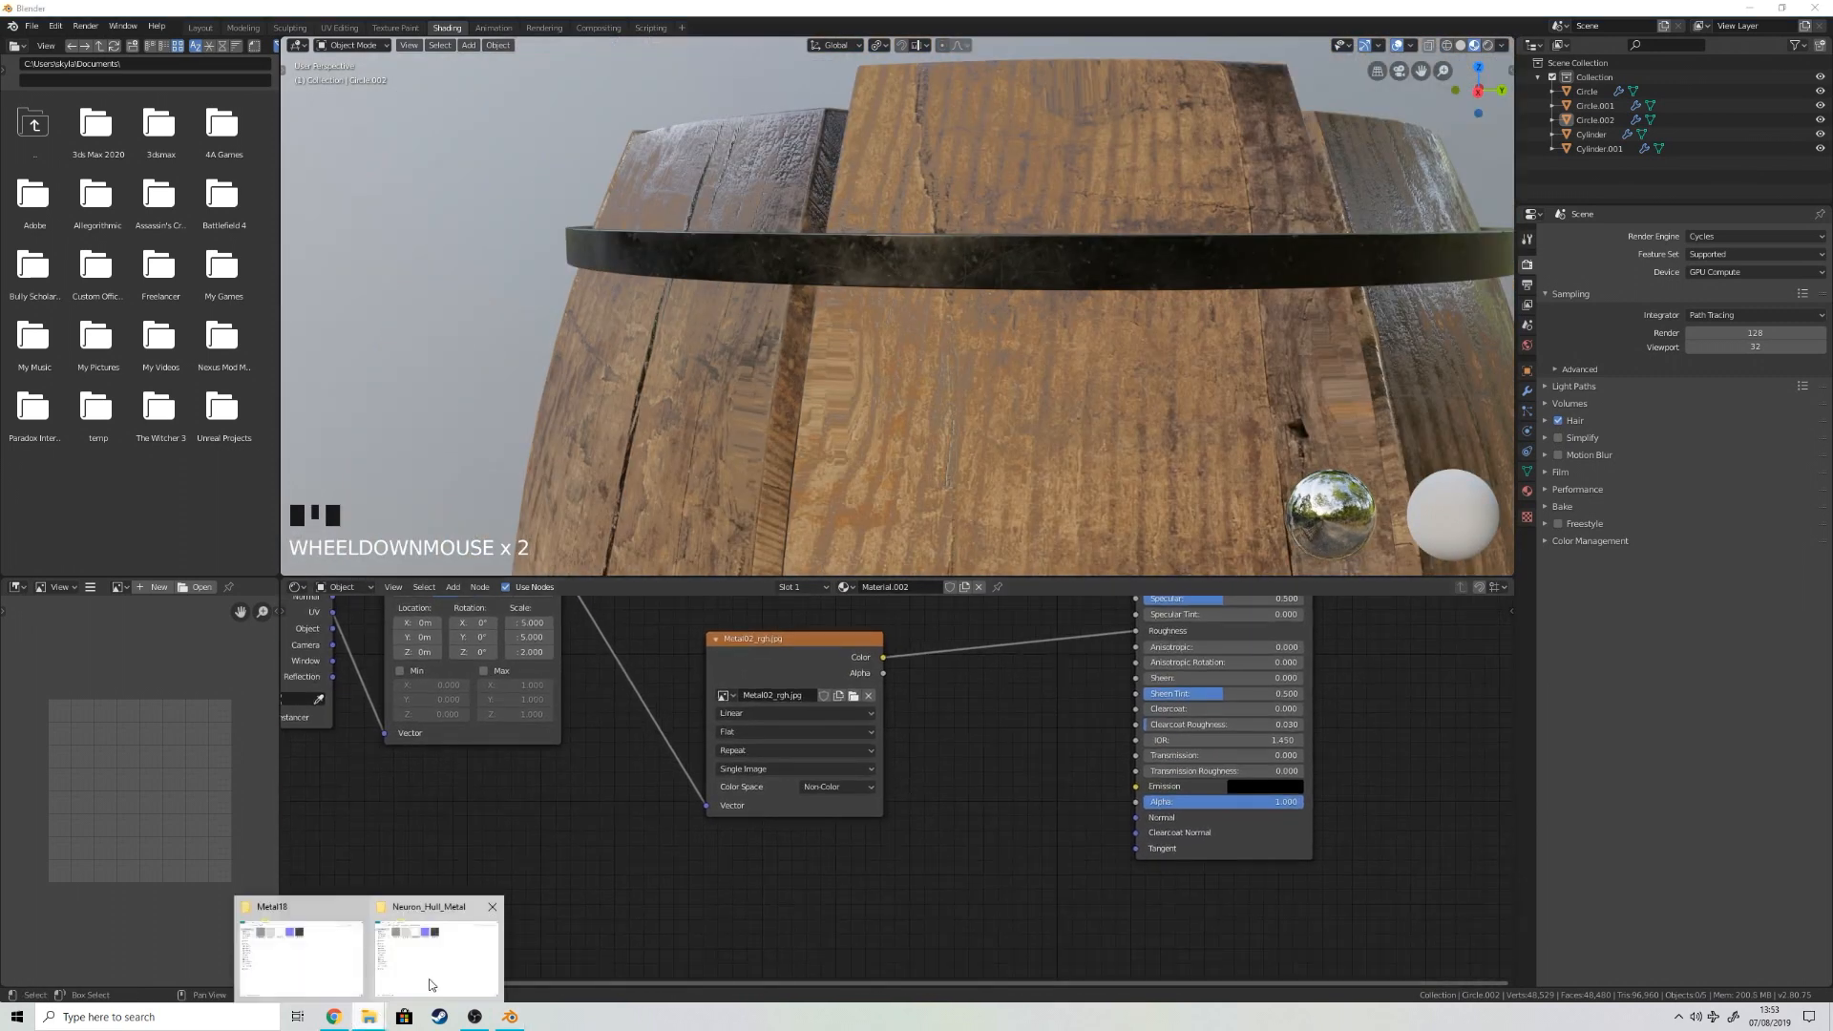
pyautogui.click(447, 949)
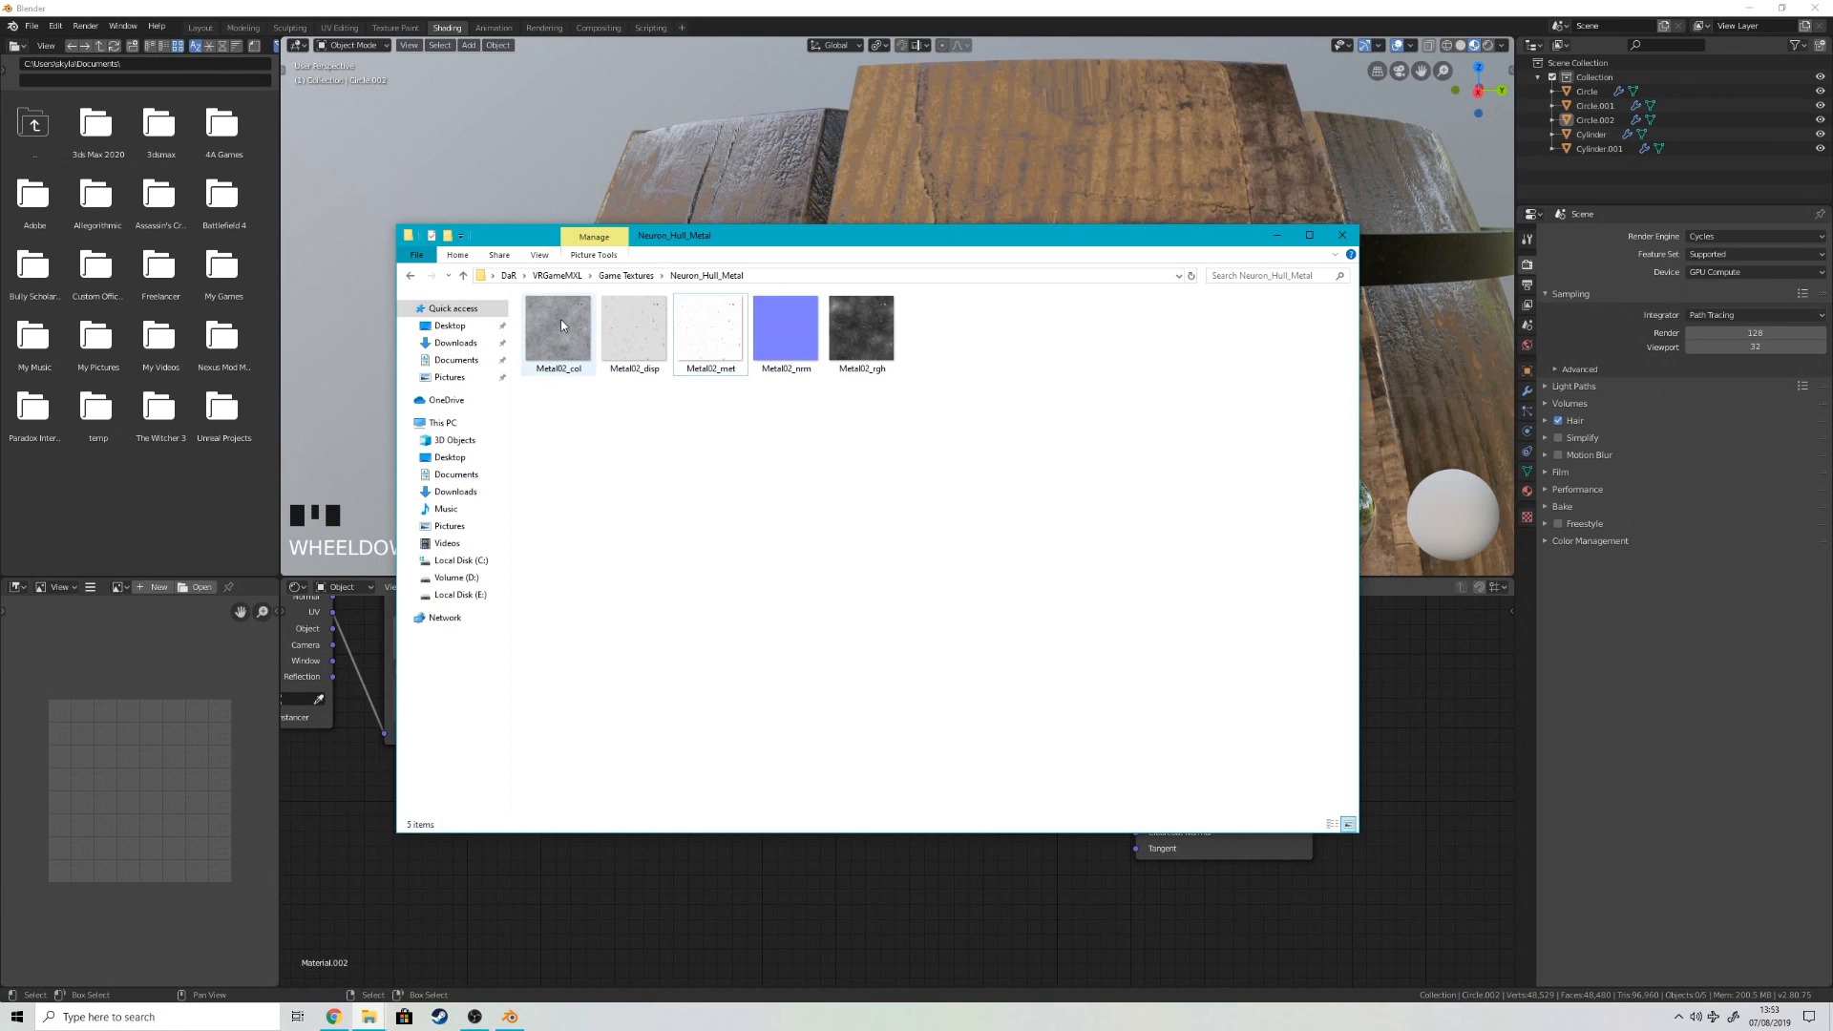
pyautogui.moveTo(845, 799); pyautogui.dragTo(828, 860)
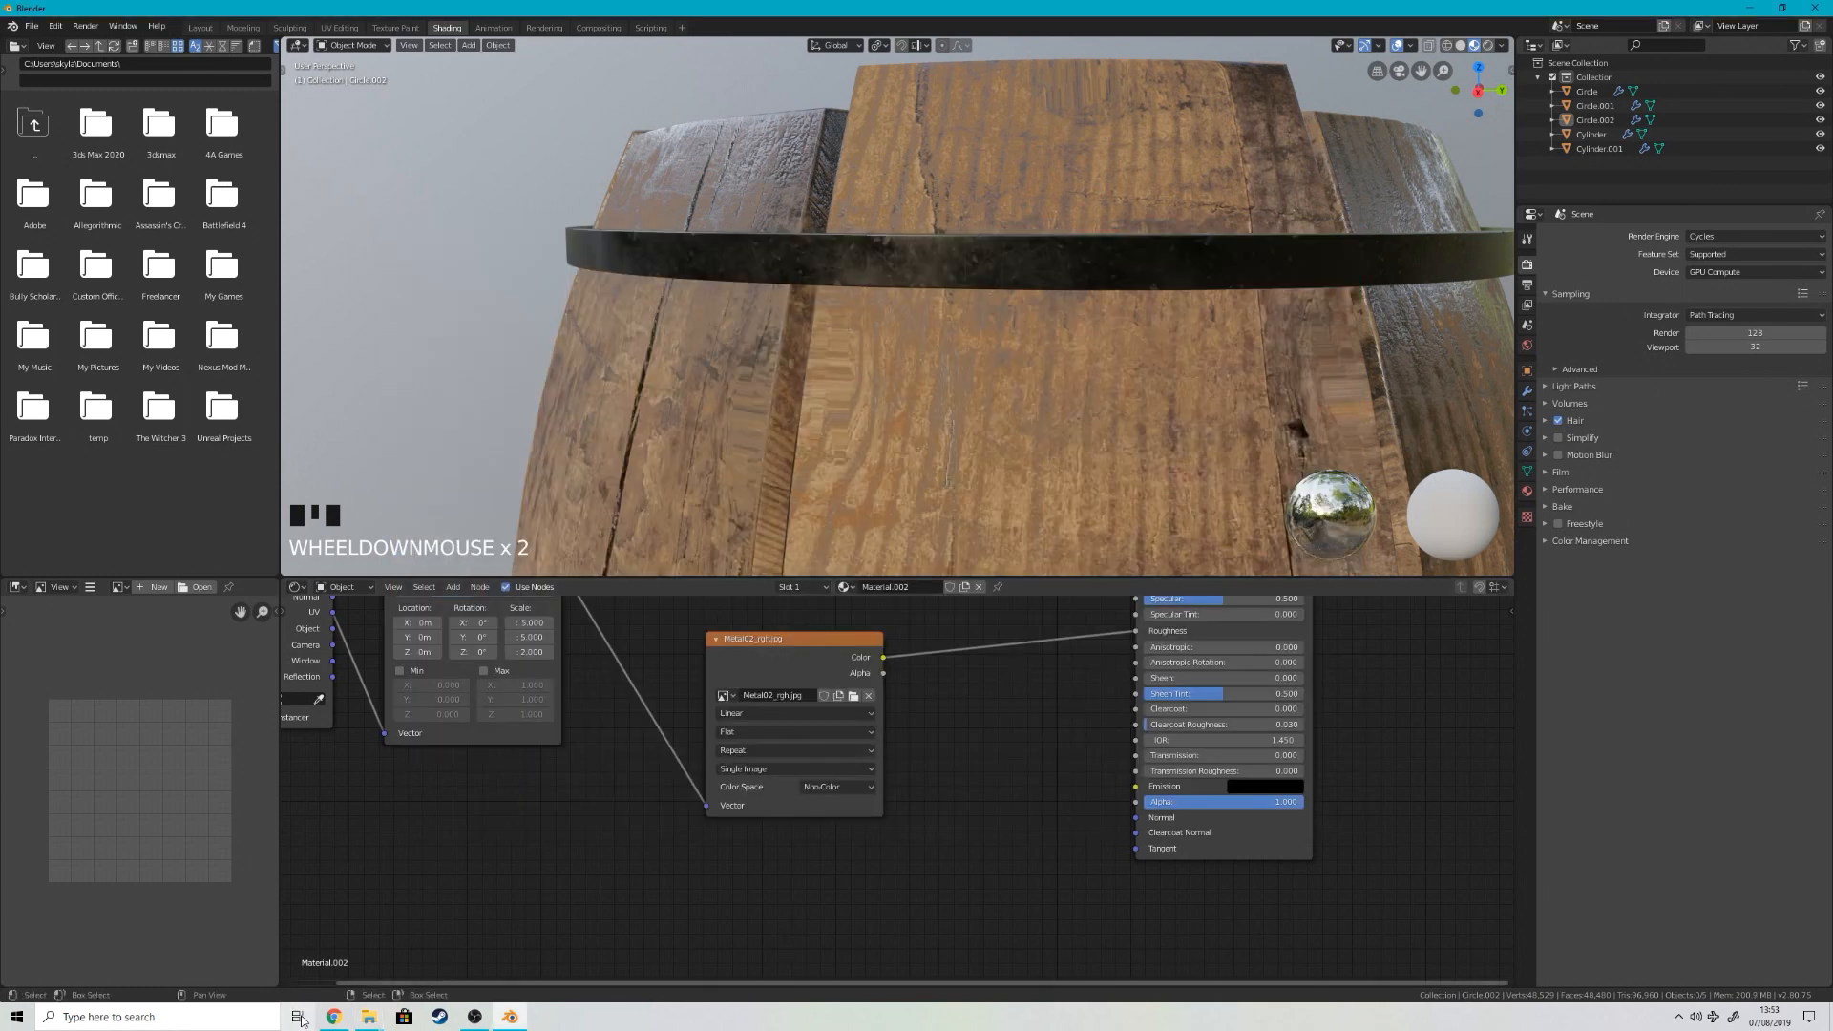
pyautogui.click(368, 1017)
pyautogui.click(428, 942)
pyautogui.moveTo(759, 814); pyautogui.dragTo(712, 841)
pyautogui.moveTo(925, 791); pyautogui.dragTo(830, 761, button='middle')
pyautogui.scroll(-1, 823, 848)
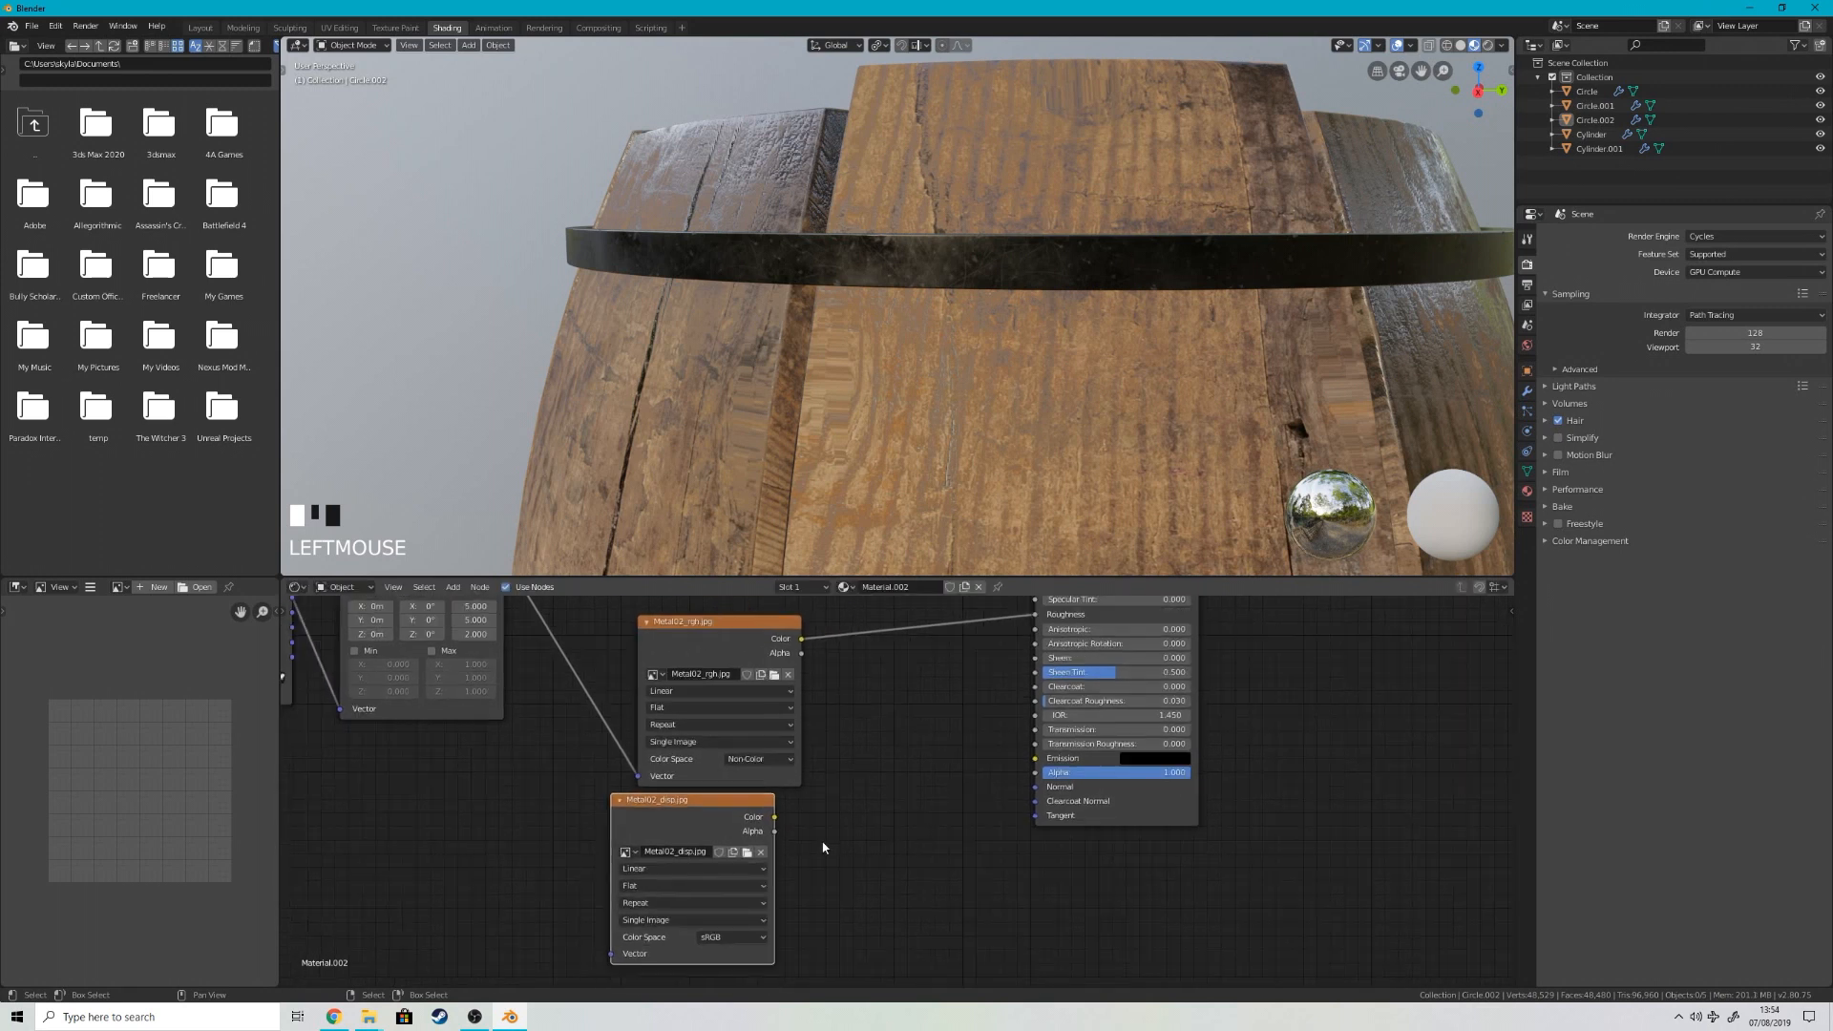
# Step: Add a Bump node with its Height fed by the Metal02_disp color, and set that texture's Color Space to Non-Color
pyautogui.hotkey('shift', 'a')
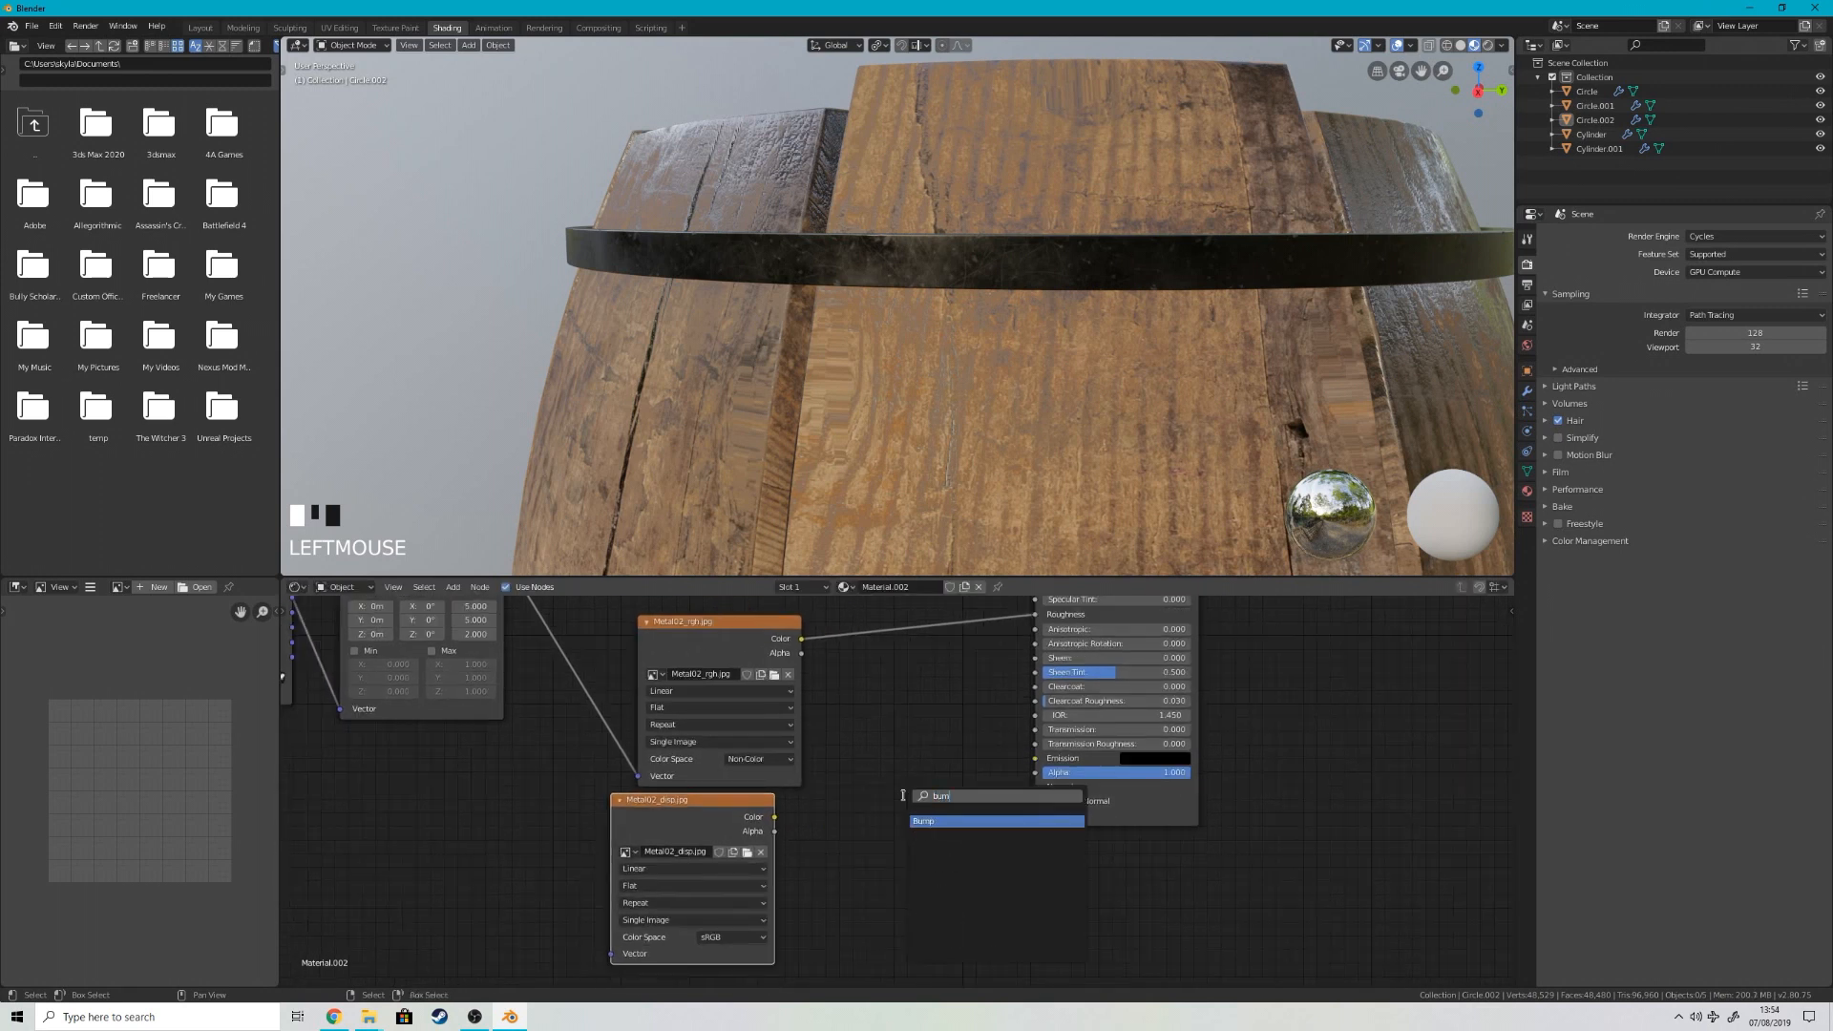
pyautogui.press('Return')
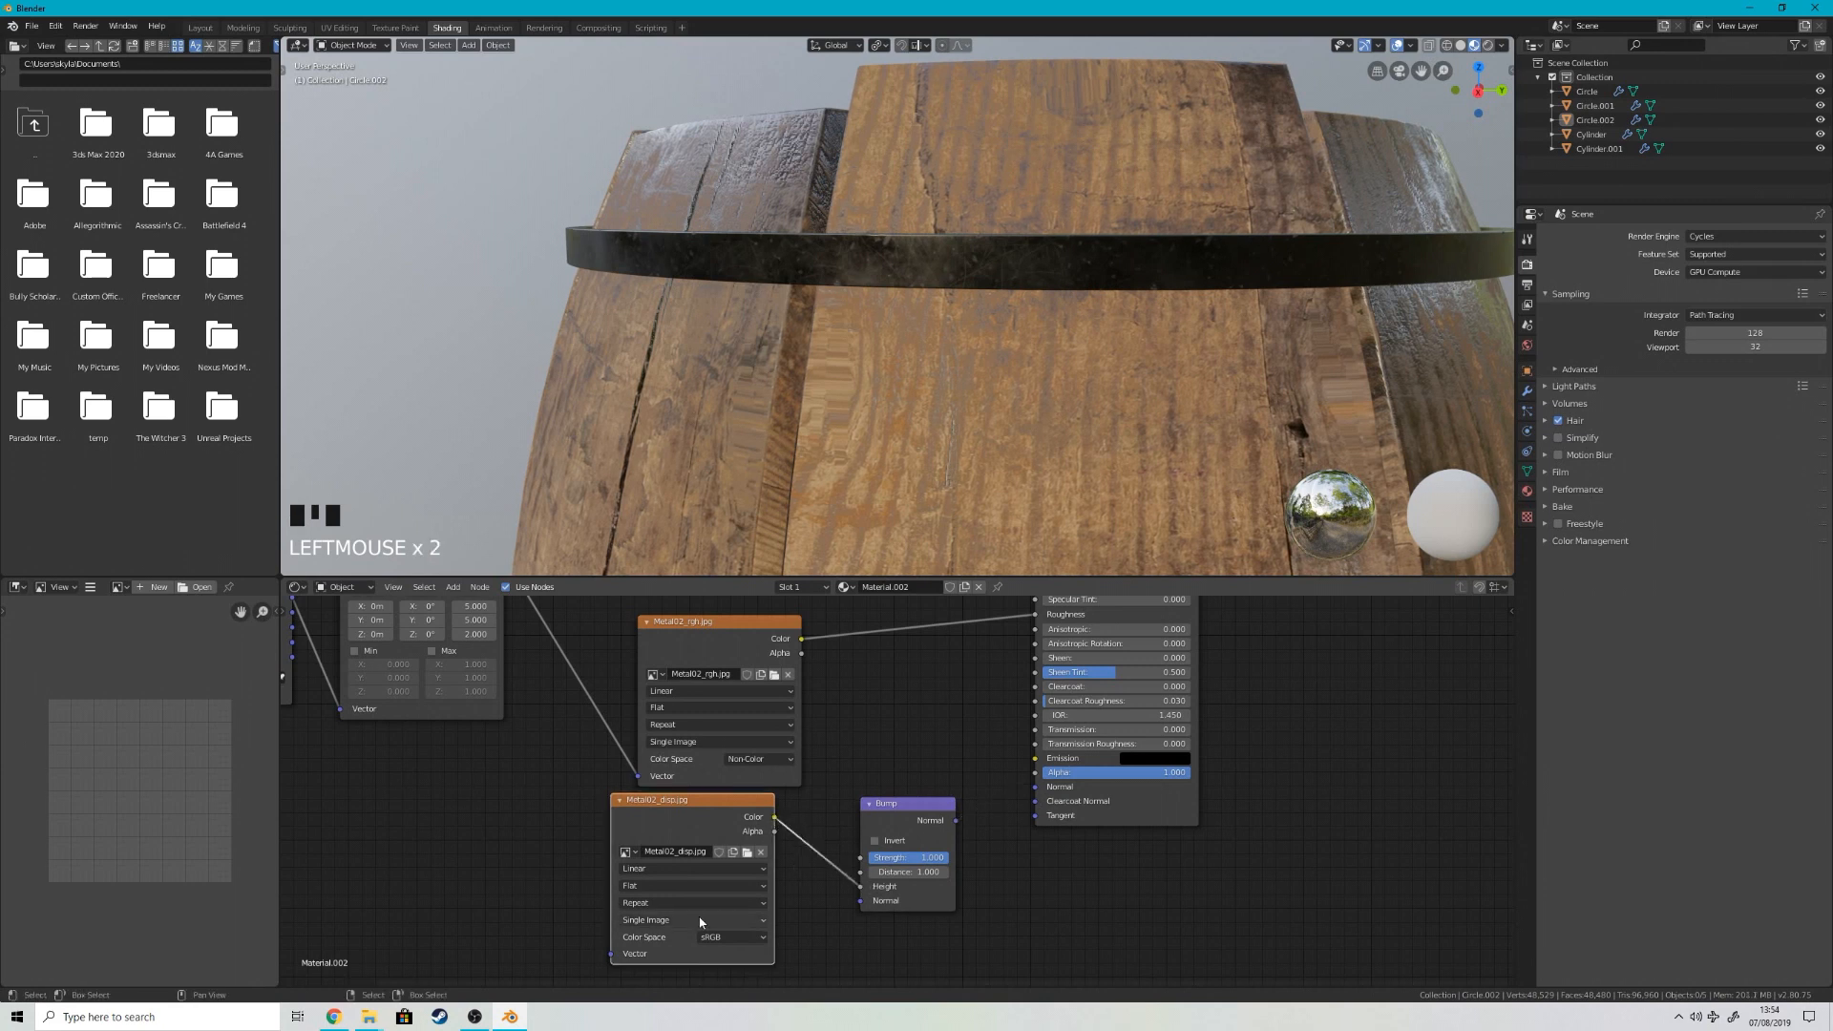
pyautogui.click(728, 937)
pyautogui.click(723, 874)
# Step: Feed the Metal02_disp texture's Vector from the Mapping node and connect the Bump output to the shader's Normal
pyautogui.scroll(-3, 539, 819)
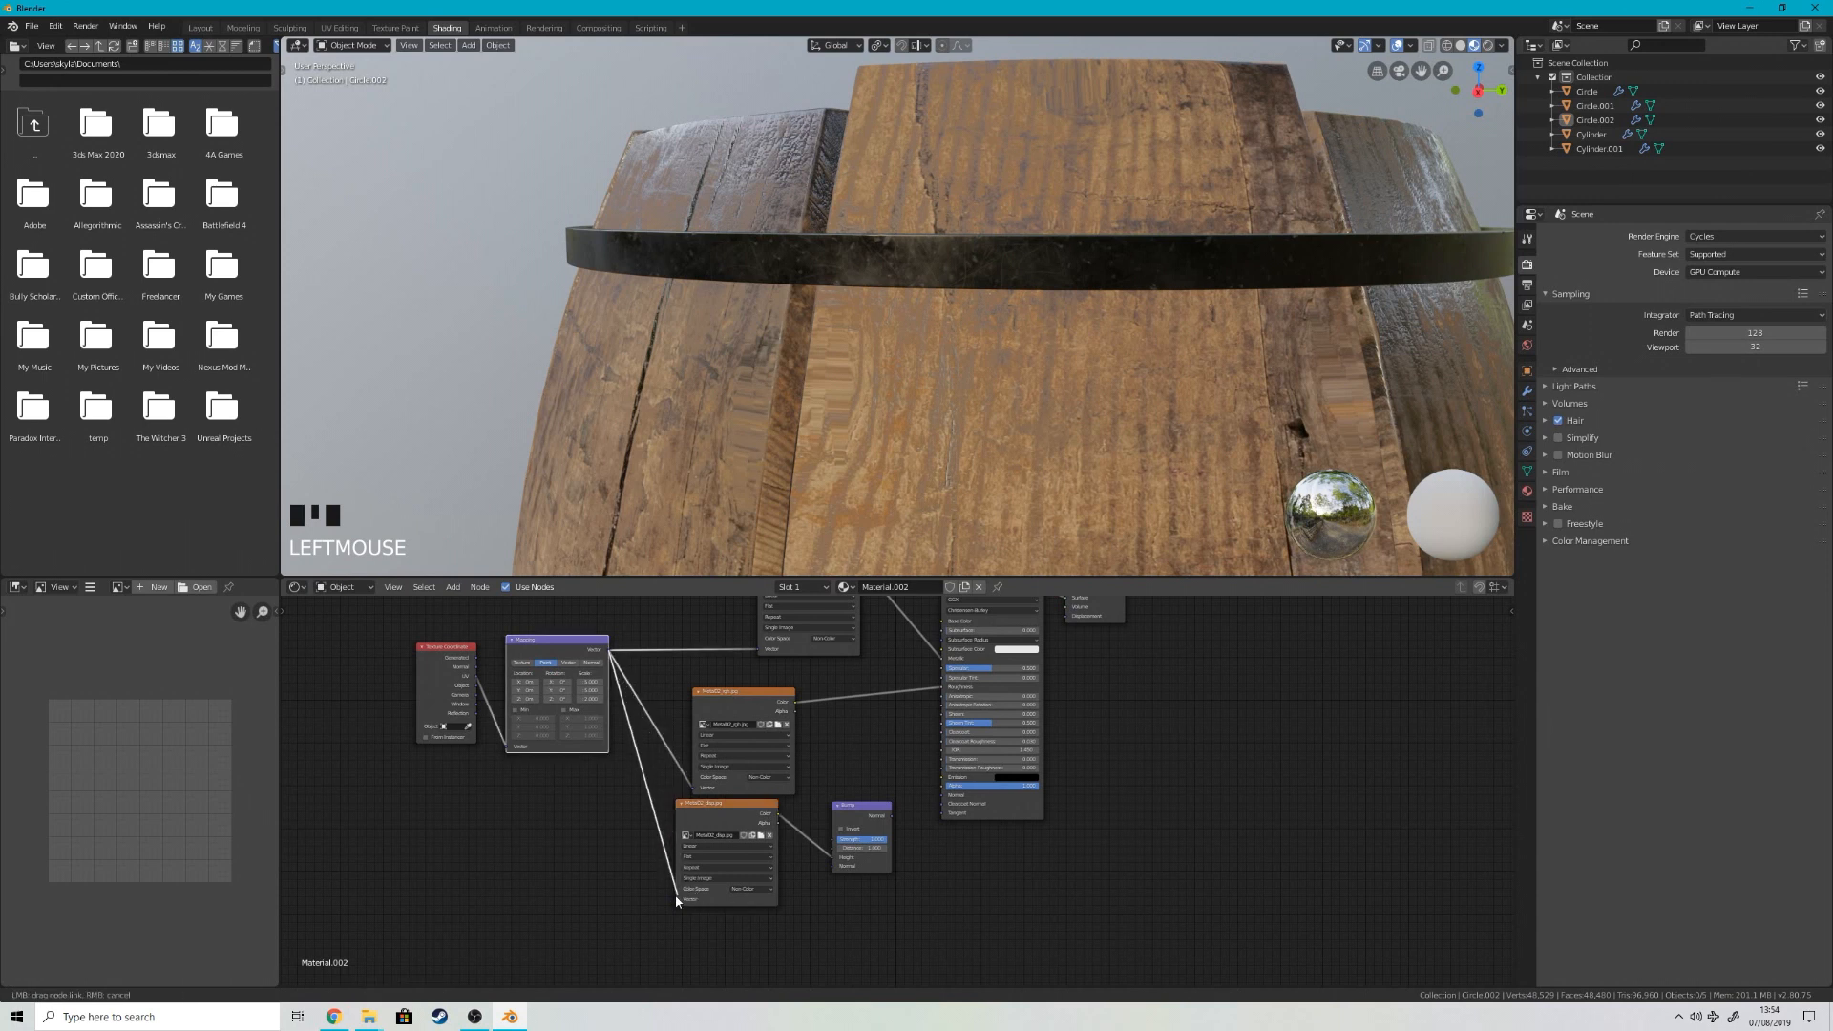
pyautogui.moveTo(673, 904); pyautogui.dragTo(676, 899)
pyautogui.scroll(2, 879, 805)
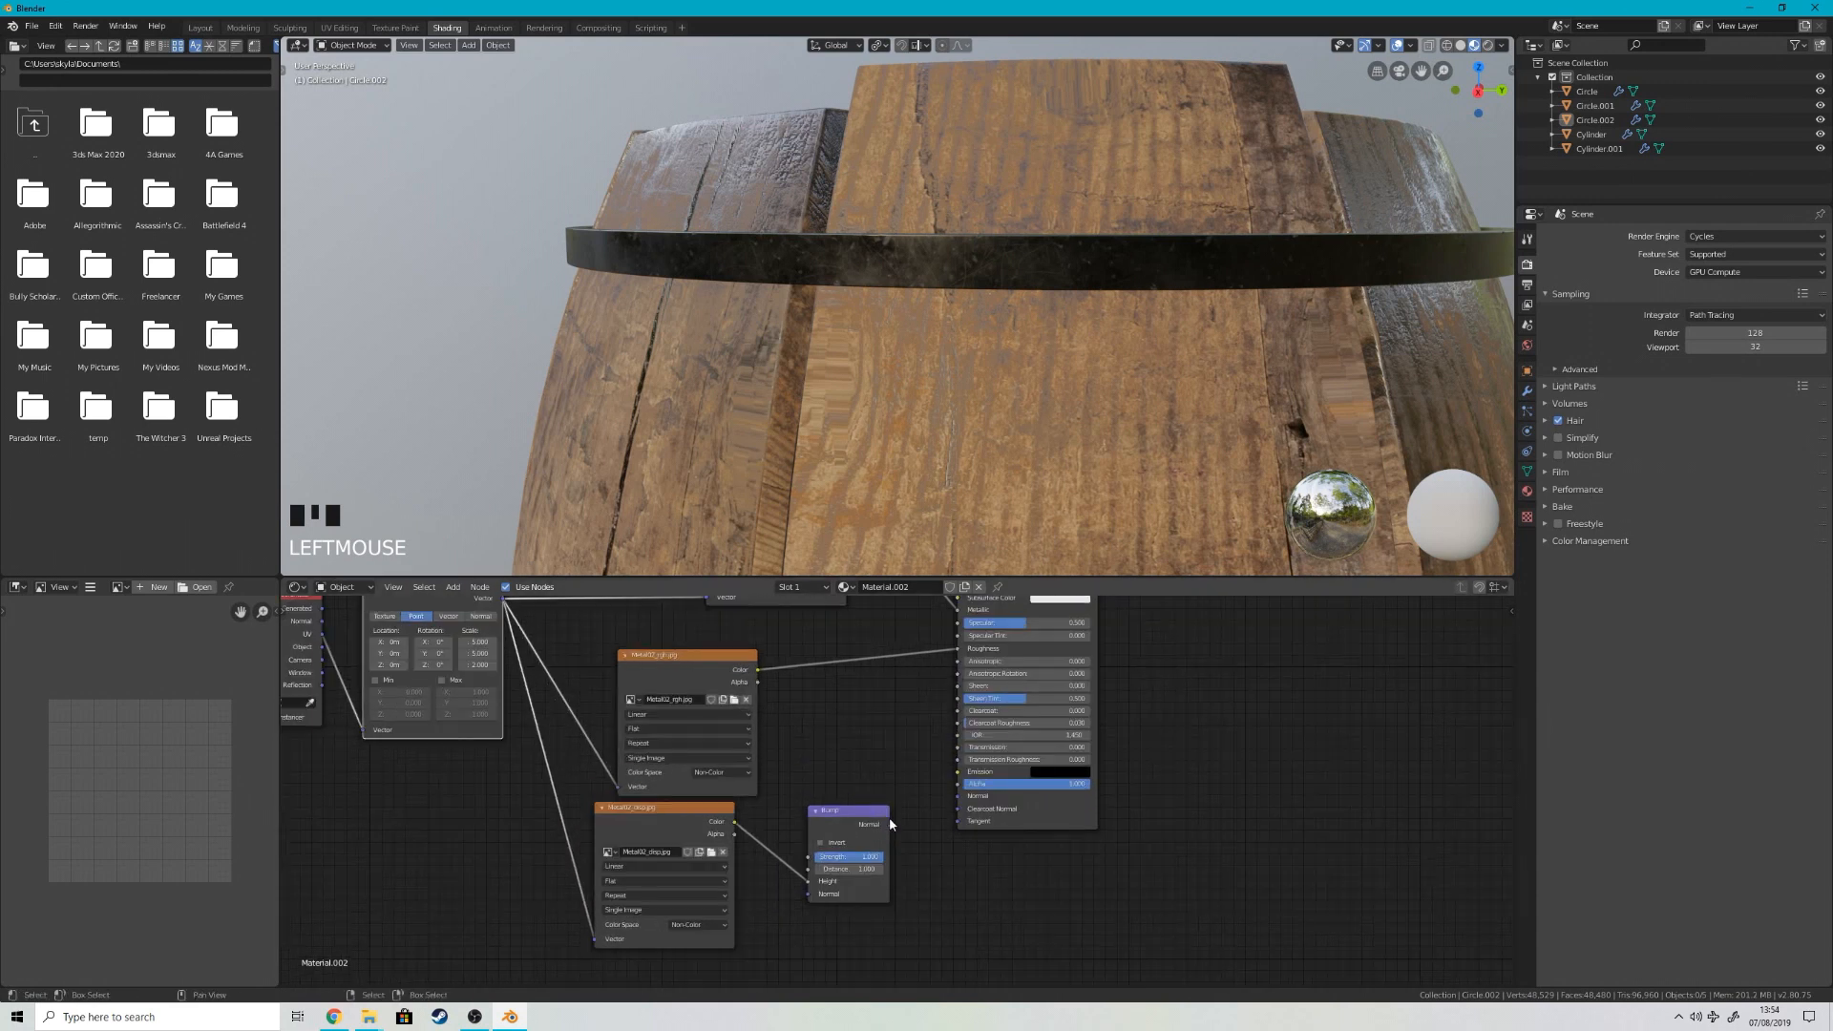
pyautogui.moveTo(963, 805); pyautogui.dragTo(959, 796)
# Step: Lower the Bump node's Strength and check the relief on the hoop
pyautogui.moveTo(993, 458); pyautogui.dragTo(1012, 385, button='middle')
pyautogui.keyDown('shift'); pyautogui.moveTo(868, 853); pyautogui.dragTo(816, 856); pyautogui.keyUp('shift')
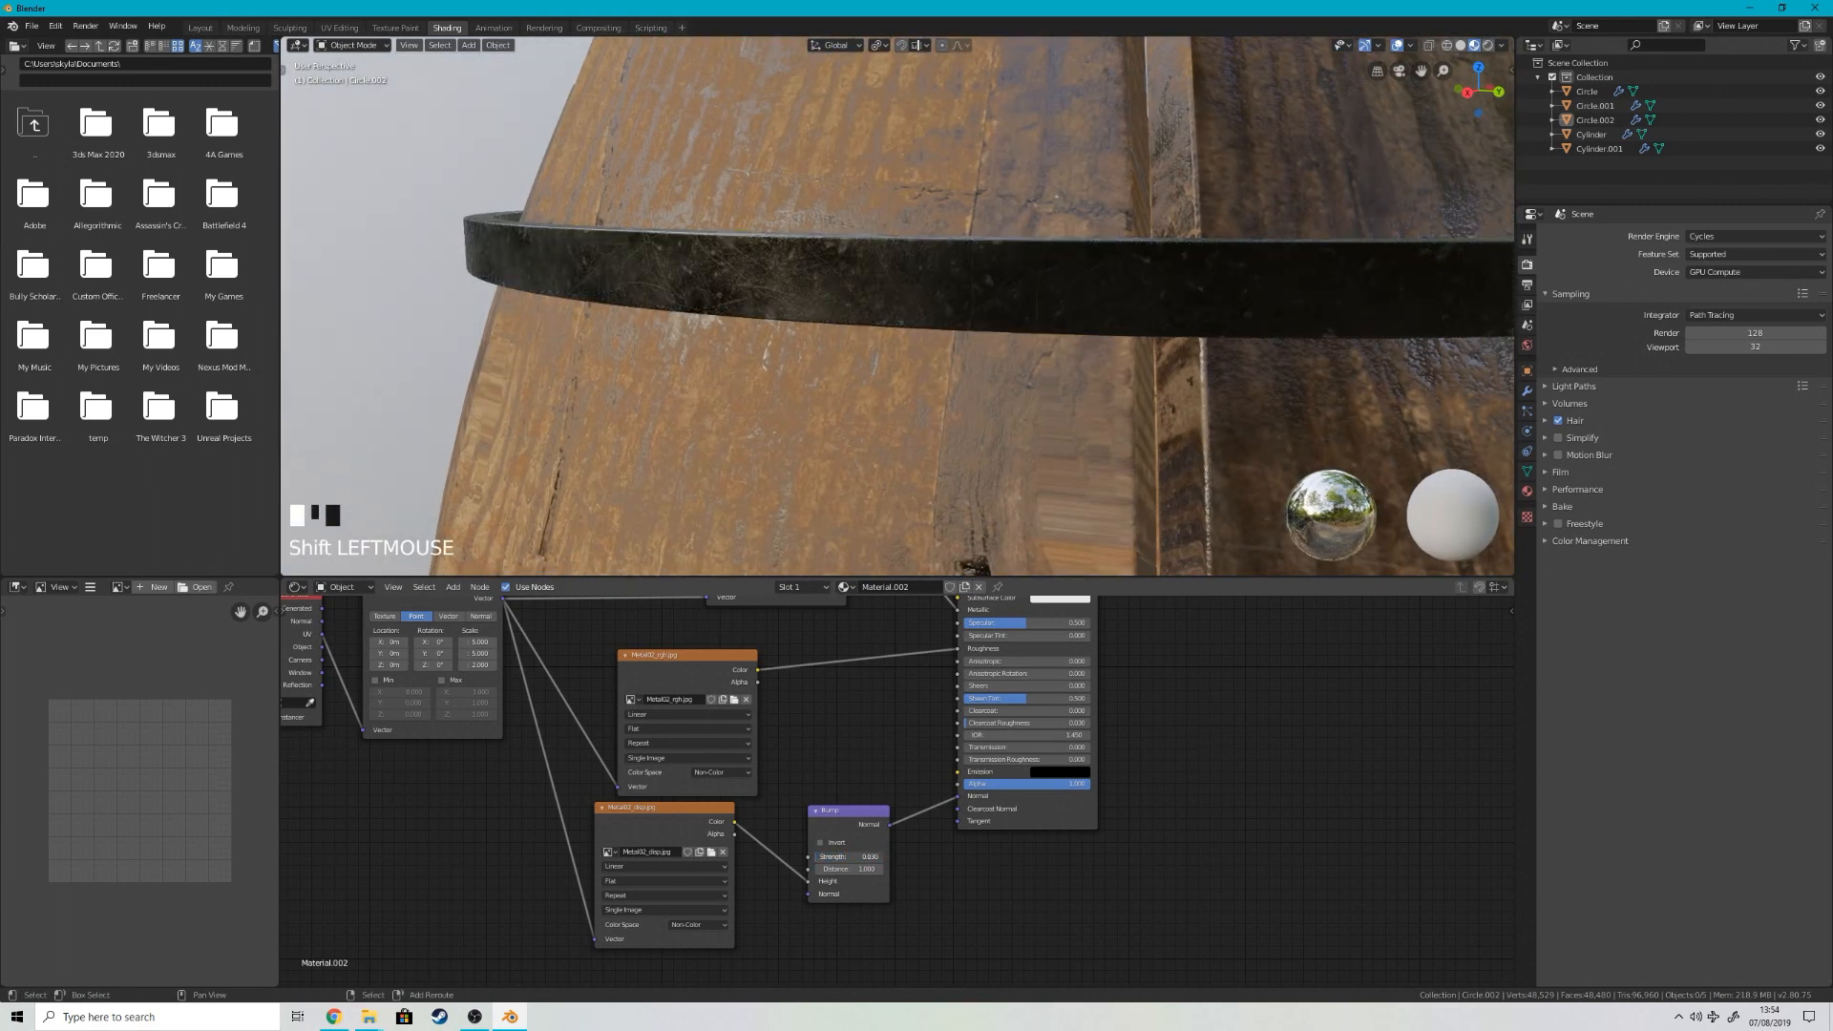
pyautogui.moveTo(840, 315); pyautogui.dragTo(916, 286, button='middle')
pyautogui.moveTo(867, 858); pyautogui.dragTo(860, 858)
# Step: Assign the metal material, Material.002, to the middle hoop
pyautogui.scroll(-5, 881, 294)
pyautogui.moveTo(917, 315); pyautogui.dragTo(931, 401, button='middle')
pyautogui.rightClick(1117, 489)
pyautogui.rightClick(1117, 489)
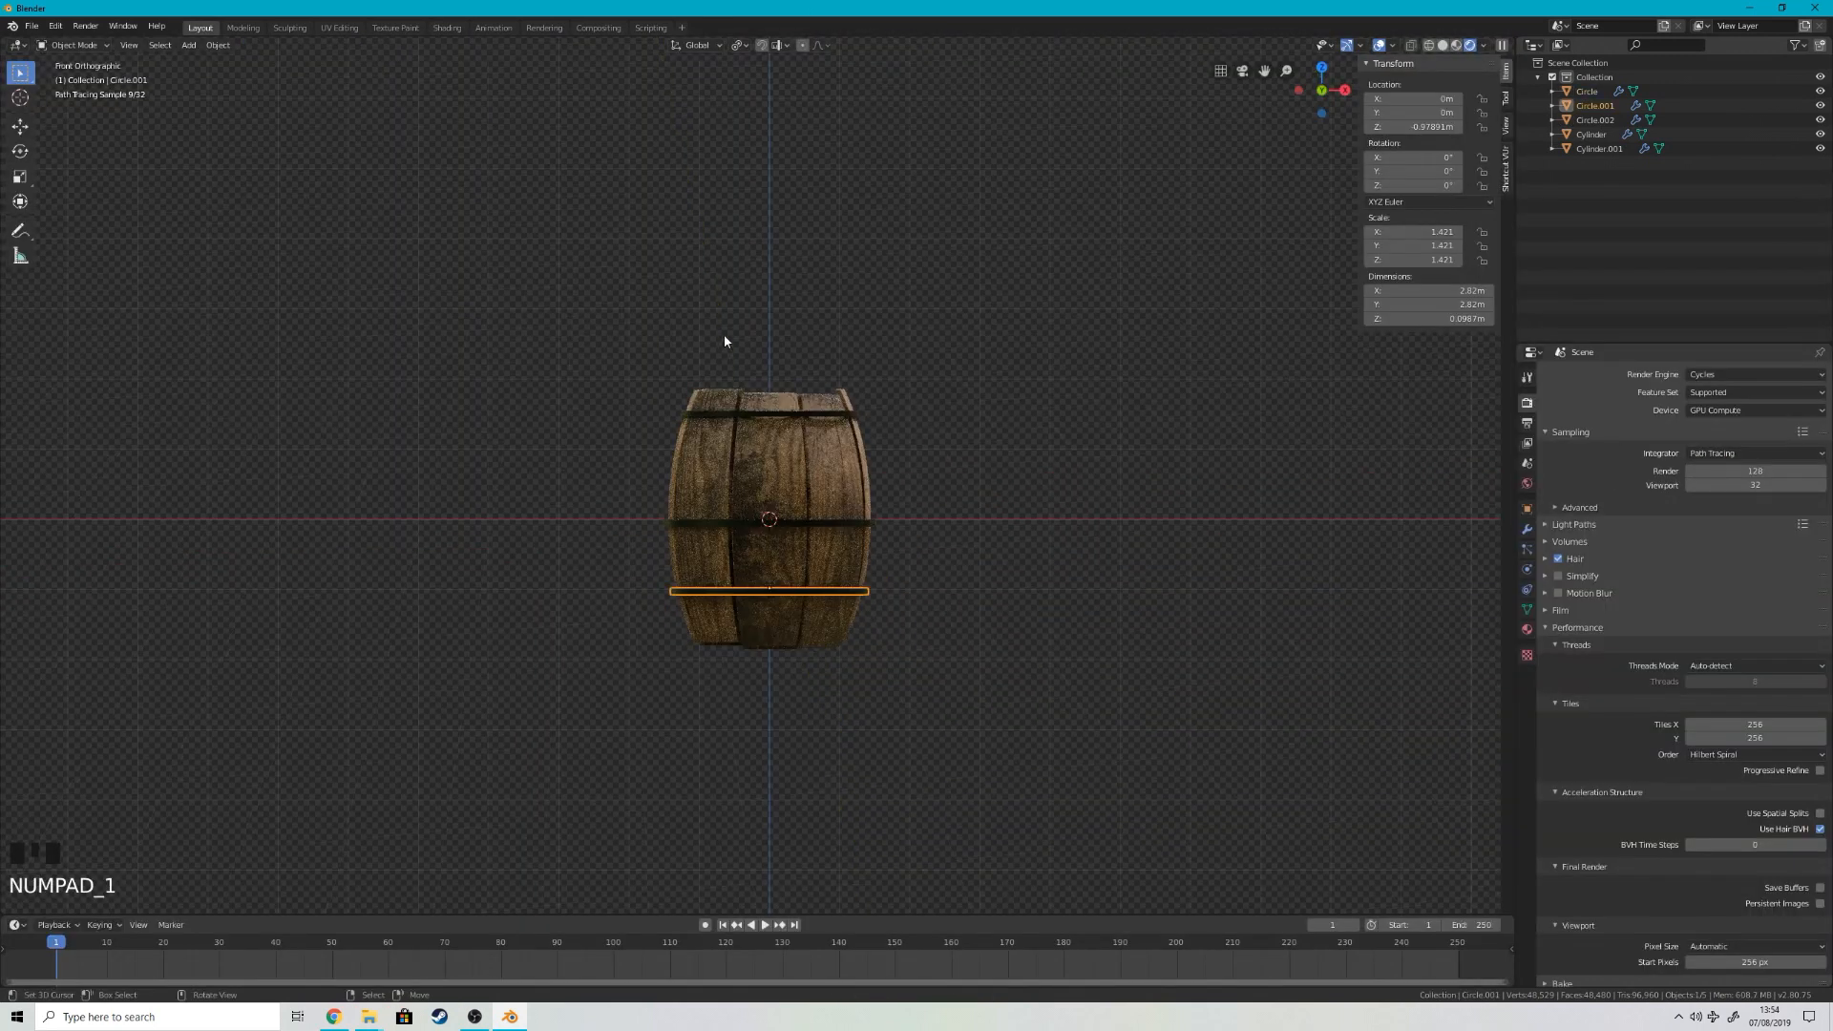
pyautogui.scroll(2, 724, 341)
# Step: Add a Sun light about 6.6 m above the barrel's center and set its Strength to 25
pyautogui.hotkey('shift', 'a')
pyautogui.moveTo(897, 807)
pyautogui.click(1026, 824)
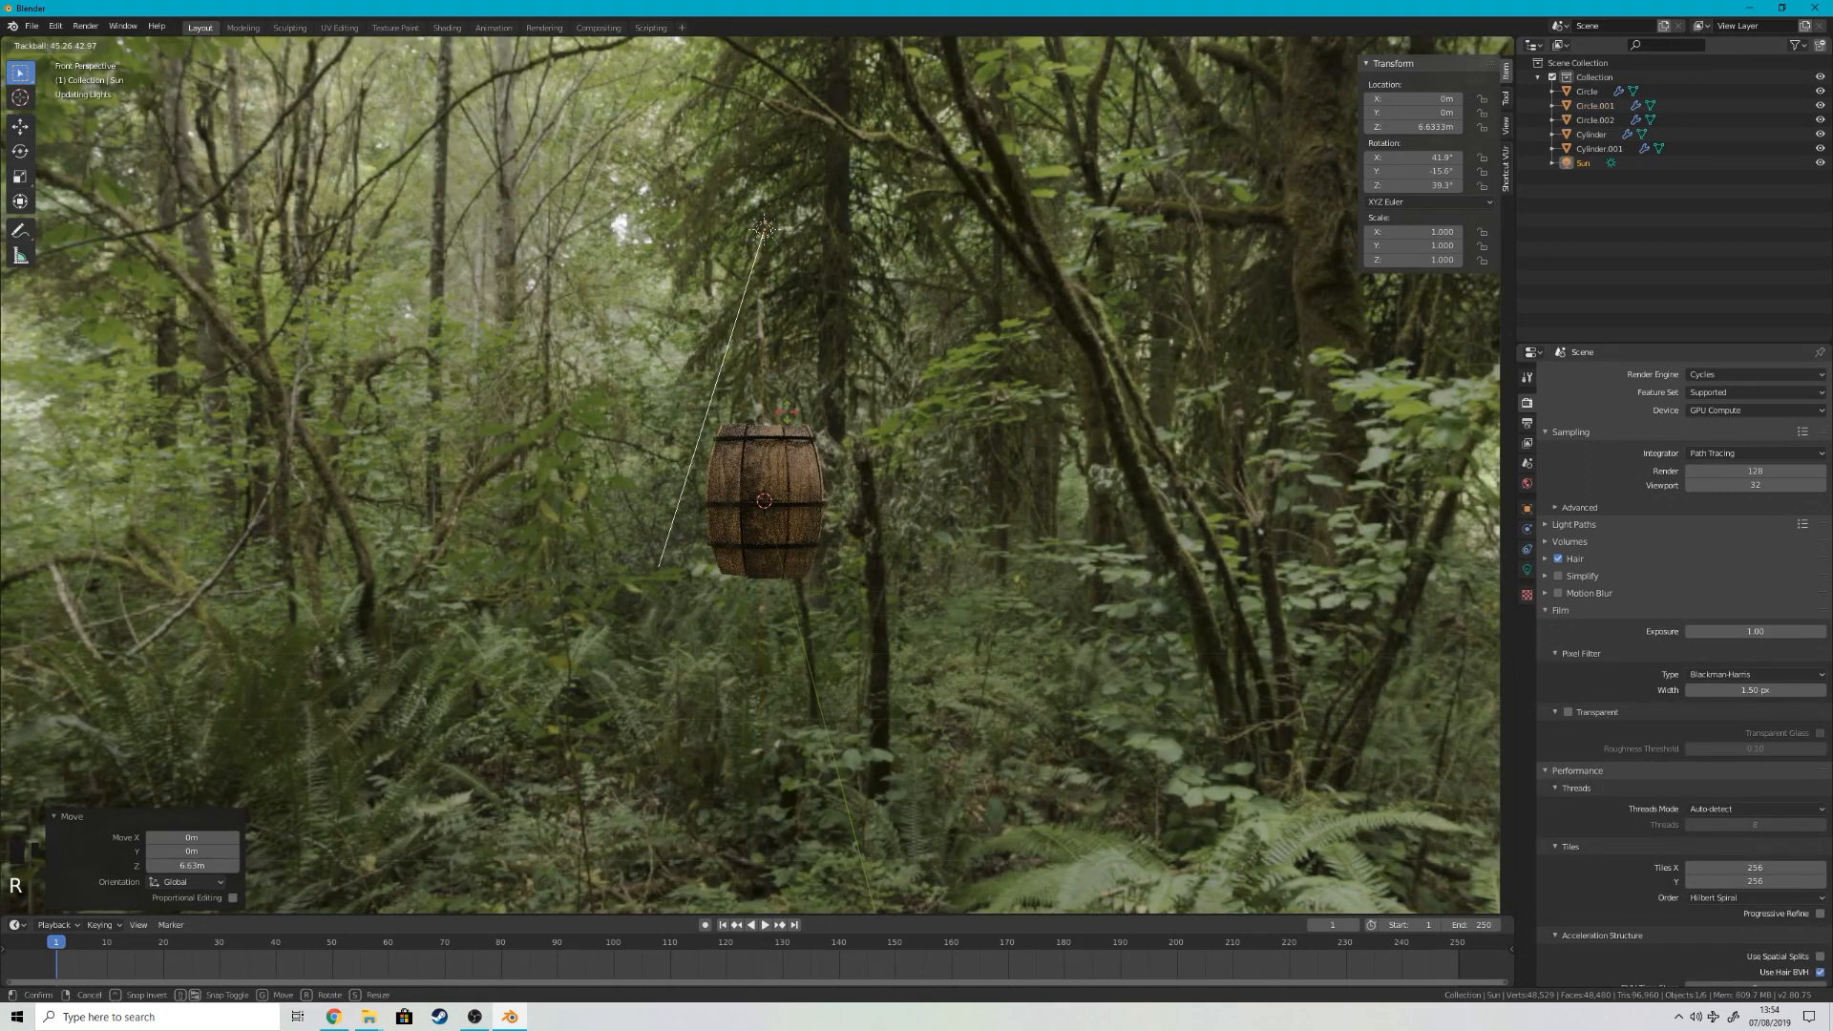
pyautogui.click(1562, 562)
pyautogui.click(1527, 569)
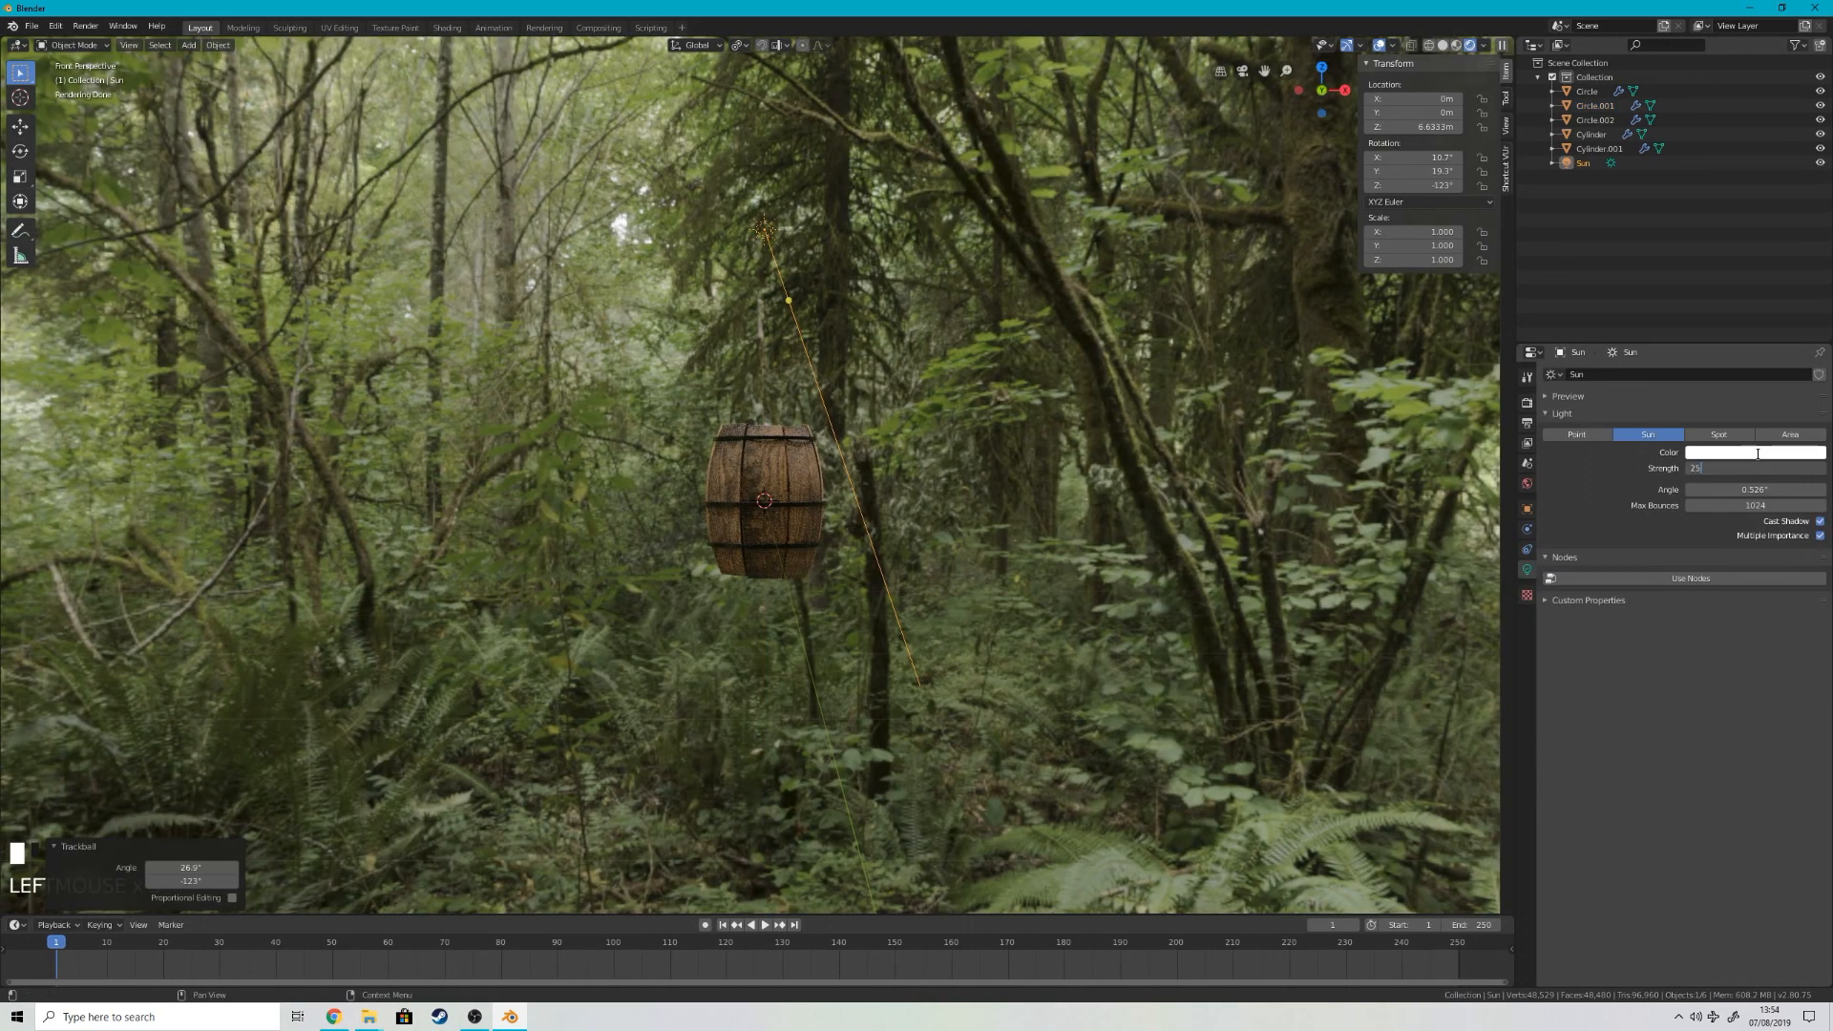
# Step: Rotate the Sun light freely so that it lights the barrel from one side
pyautogui.press('r')
pyautogui.press('r')
pyautogui.click(958, 344)
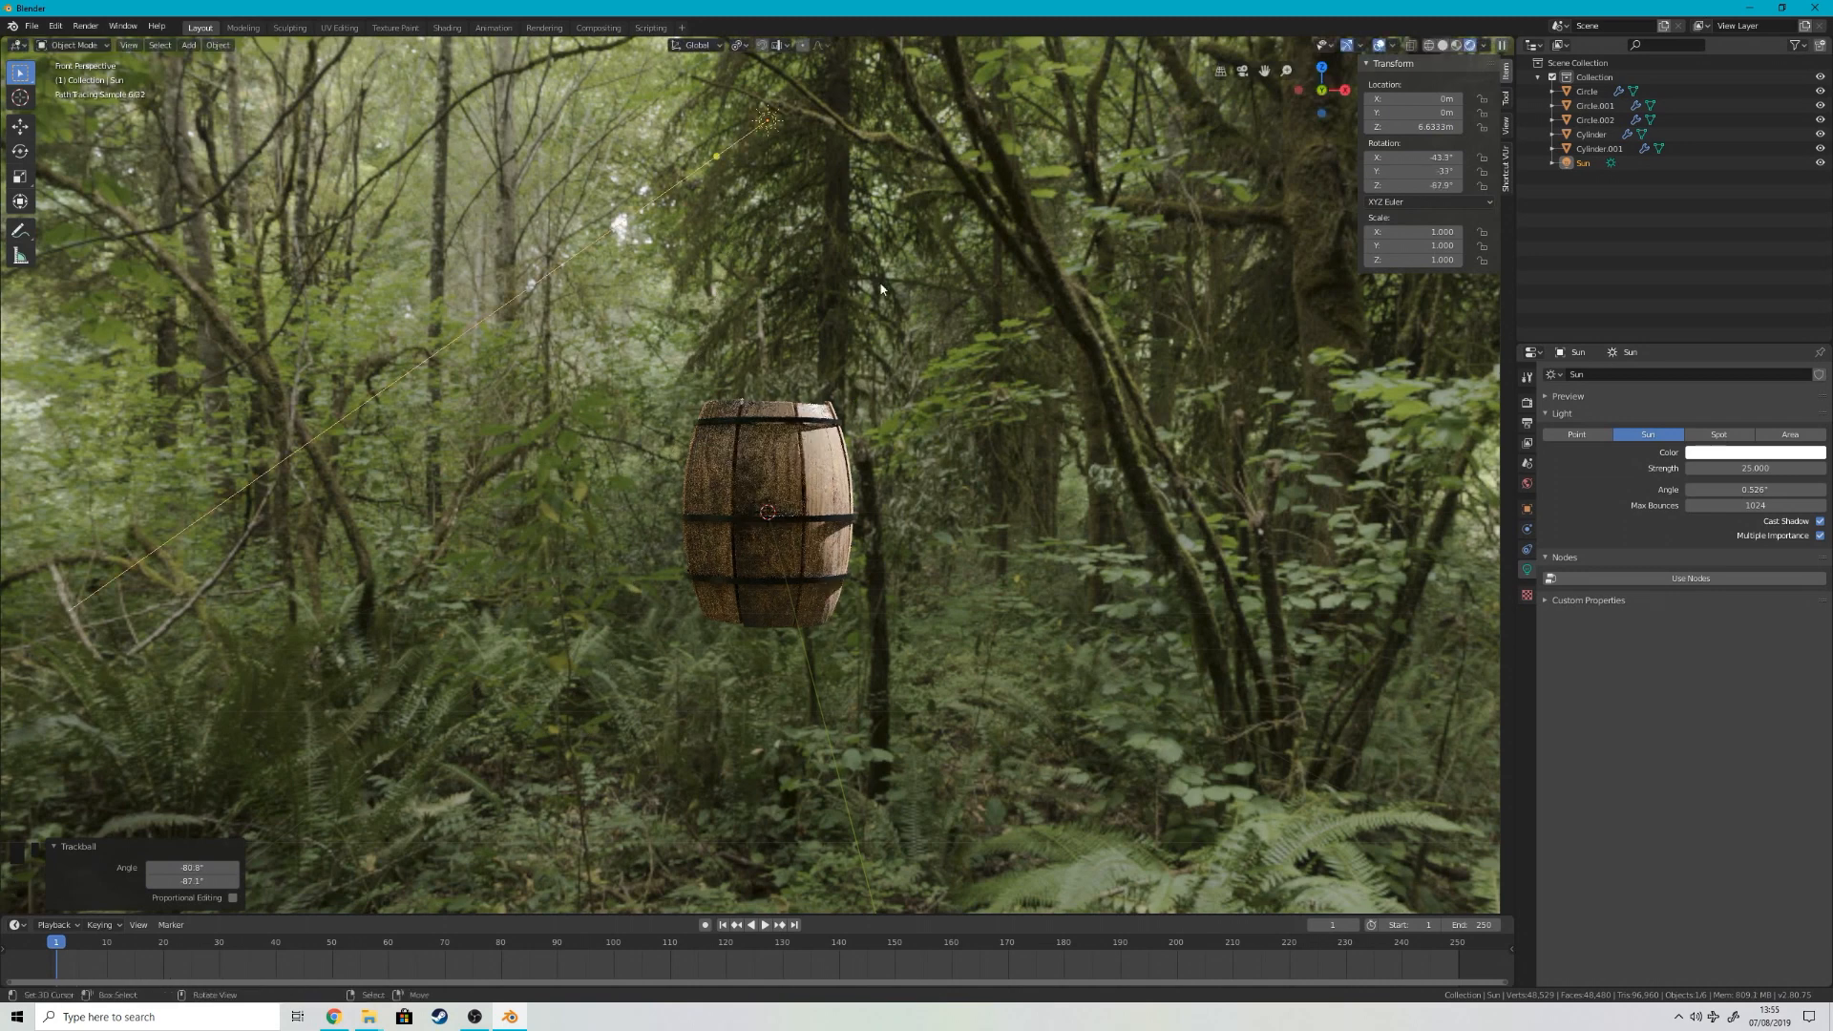
pyautogui.scroll(2, 789, 497)
# Step: Apply all modifiers on the barrel's stave object
pyautogui.rightClick(788, 496)
pyautogui.click(1526, 529)
pyautogui.click(1554, 396)
pyautogui.click(1602, 418)
# Step: Apply the modifiers on the barrel's metal hoops
pyautogui.click(1554, 396)
pyautogui.click(1602, 418)
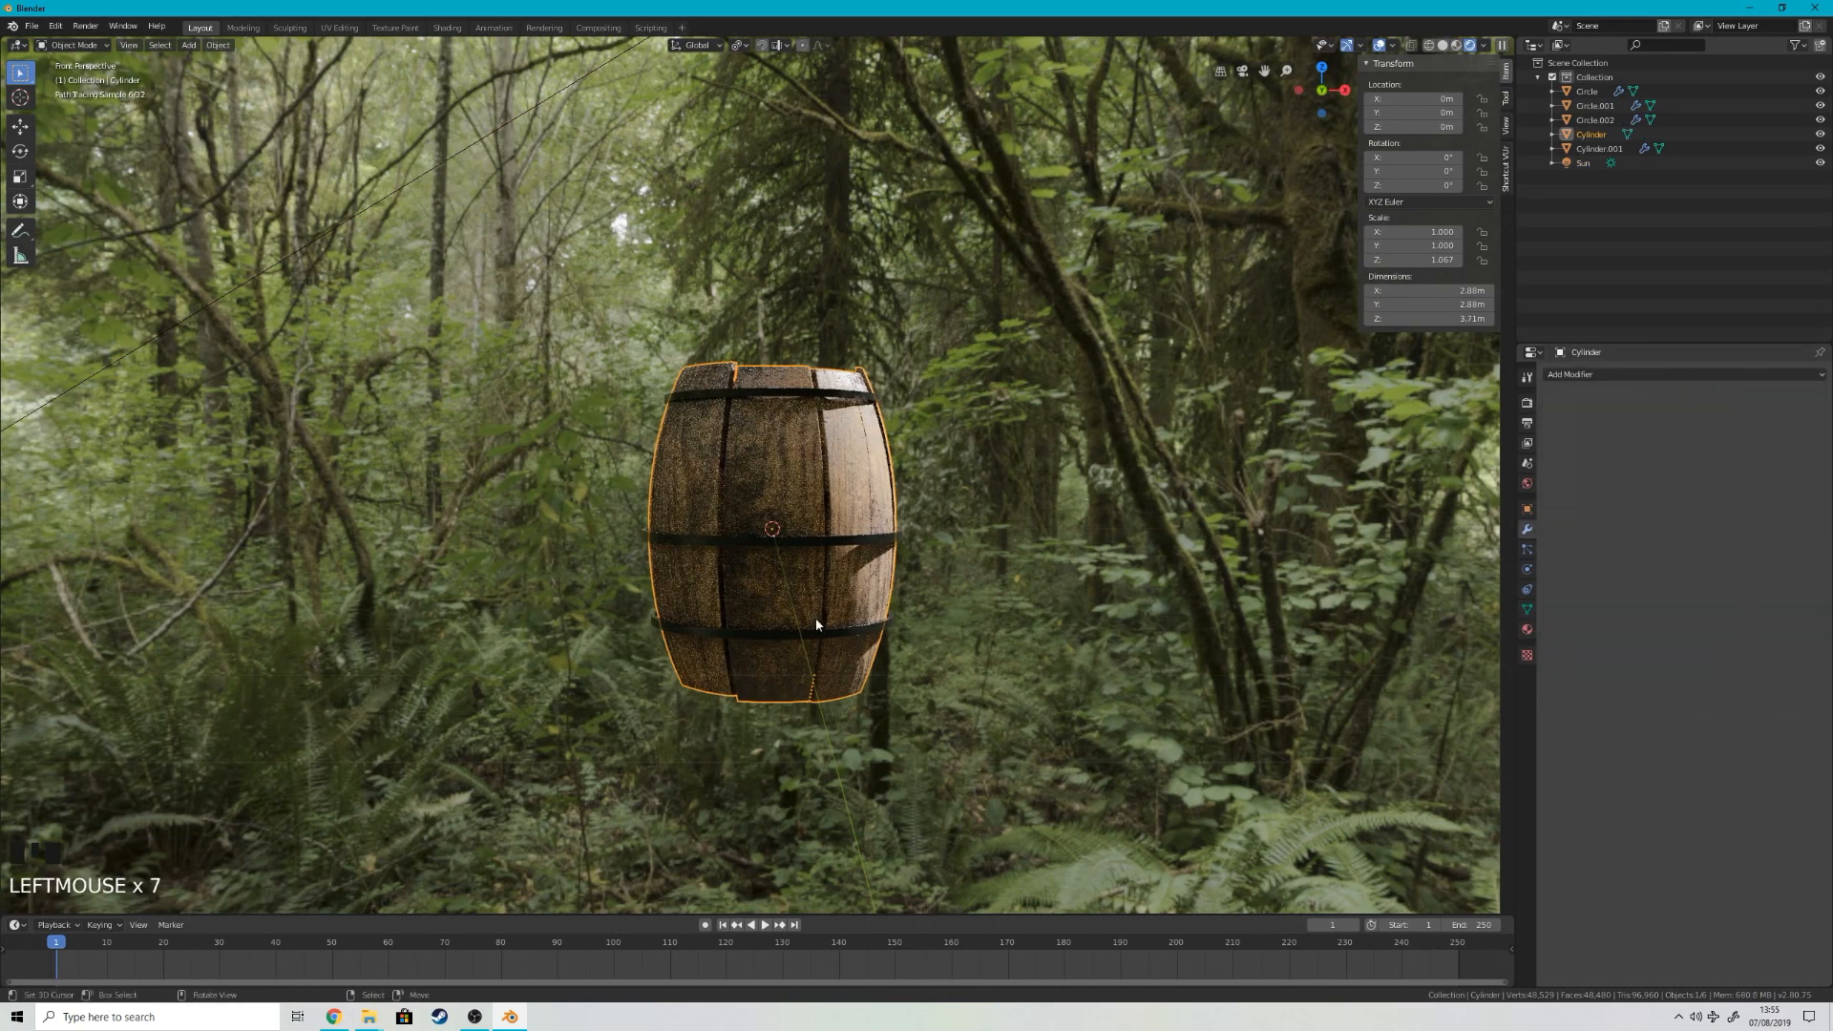
pyautogui.rightClick(801, 545)
pyautogui.click(1612, 442)
pyautogui.click(1553, 396)
pyautogui.click(1613, 417)
# Step: Apply the lid's Bevel and Subdivision modifiers
pyautogui.moveTo(1097, 471); pyautogui.dragTo(1059, 572, button='middle')
pyautogui.rightClick(777, 400)
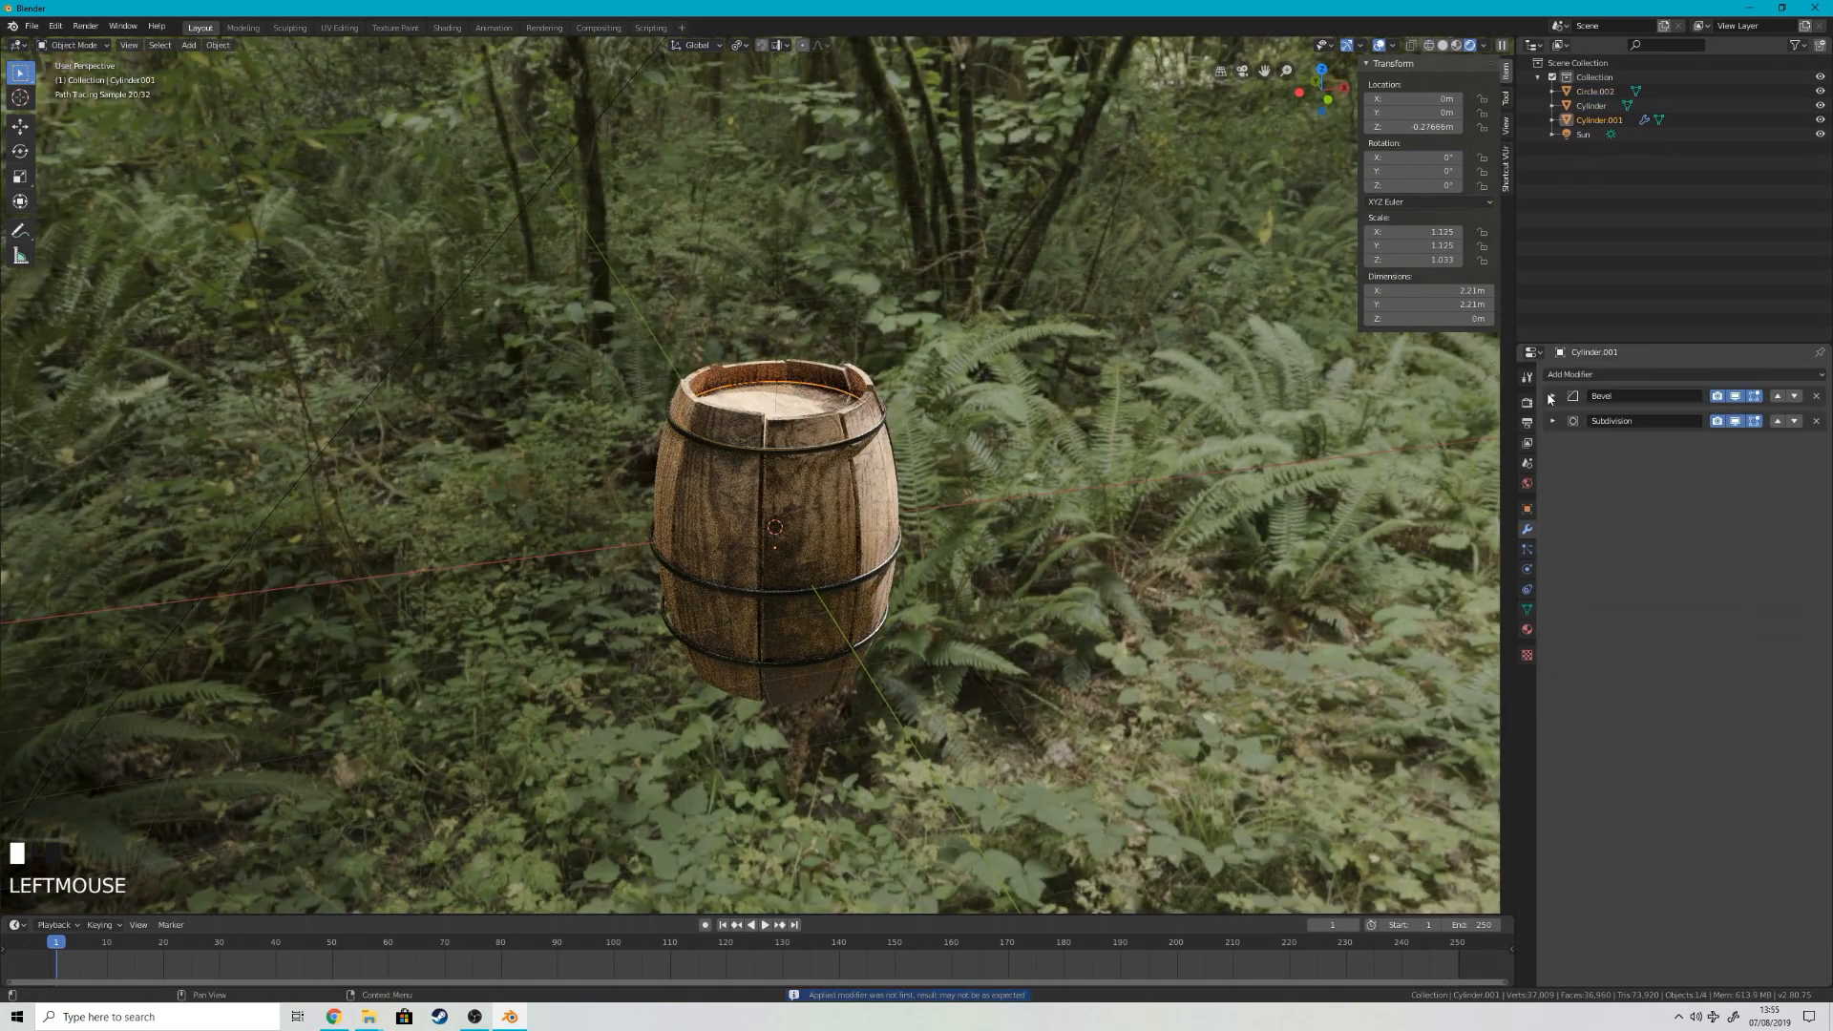
pyautogui.click(1613, 417)
# Step: Try to join everything selected in the front view into one object and rotate it, and undo the attempt
pyautogui.press('KP_1')
pyautogui.press('b')
pyautogui.hotkey('ctrl', 'j')
pyautogui.press('r')
pyautogui.hotkey('ctrl', 'z')
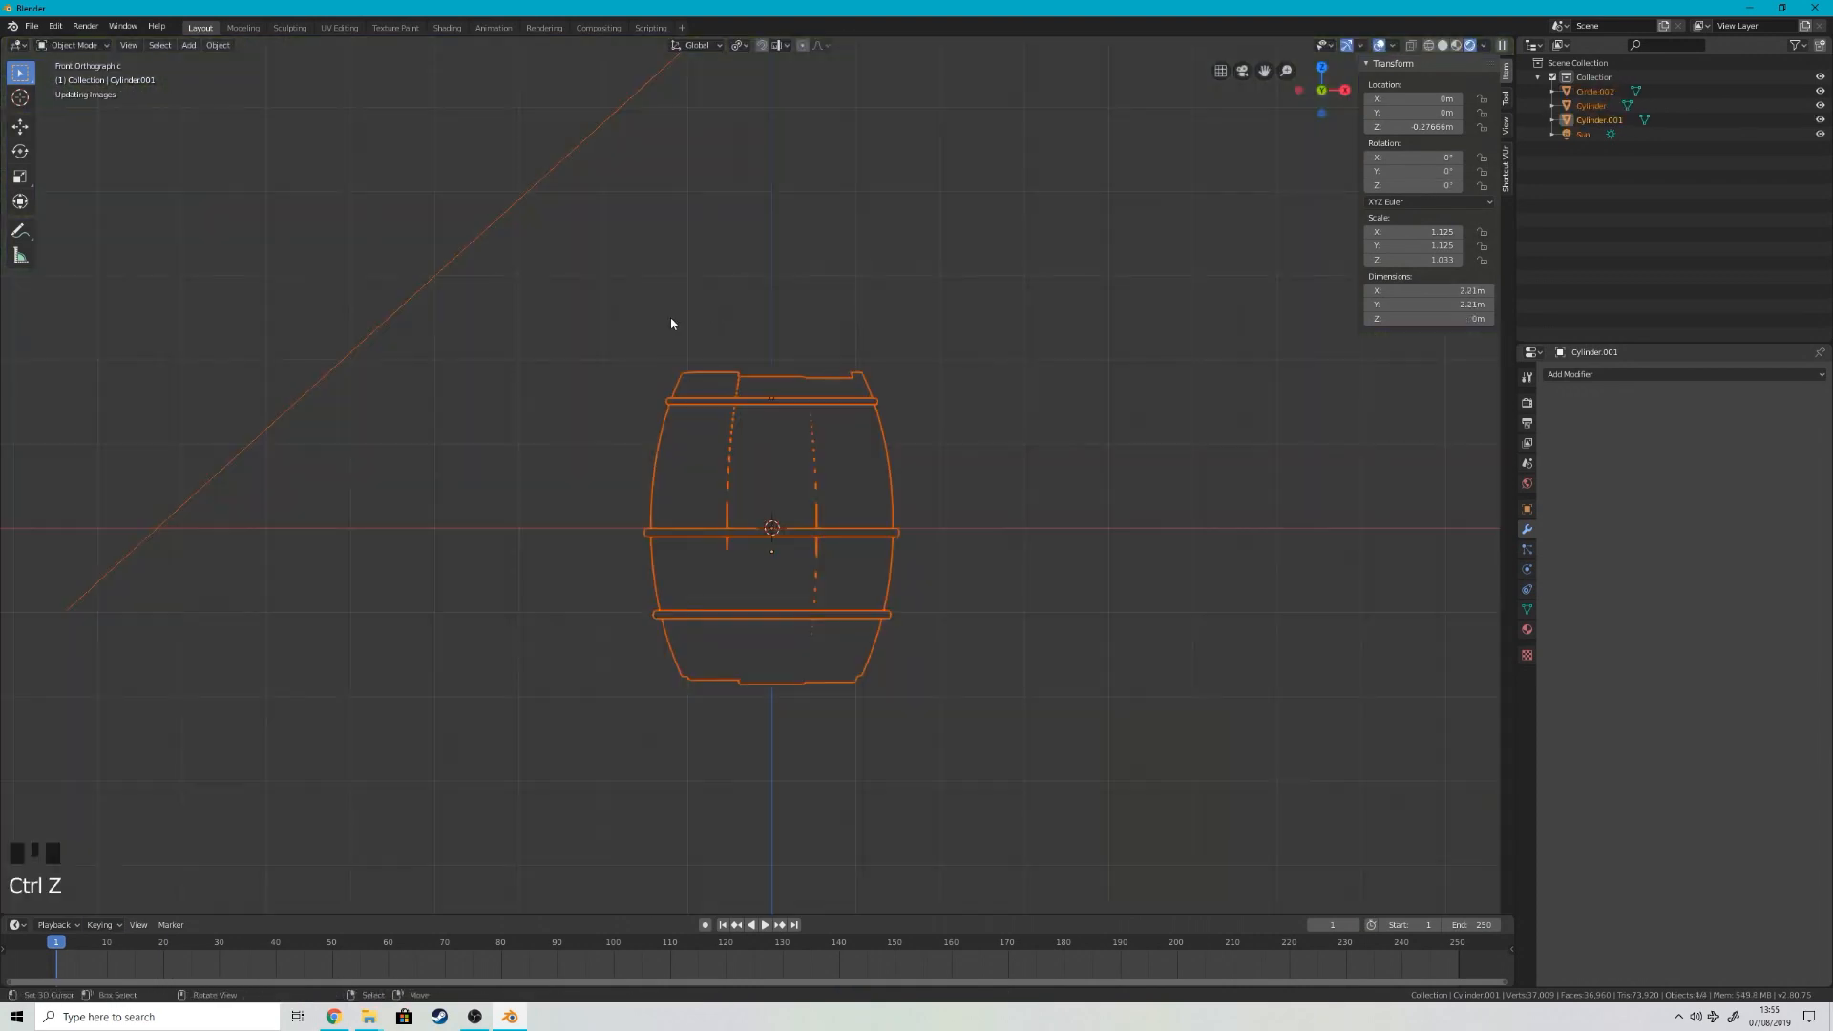
# Step: Join the metal hoops and the barrel's staves into a single object, leaving the Sun light out
pyautogui.rightClick(541, 181)
pyautogui.press('b')
pyautogui.moveTo(643, 306); pyautogui.dragTo(954, 740)
pyautogui.press('b')
pyautogui.moveTo(374, 210); pyautogui.dragTo(455, 356, button='middle')
pyautogui.keyDown('shift'); pyautogui.rightClick(804, 468); pyautogui.keyUp('shift')
# Step: Add a camera and align it to the current perspective view of the barrel
pyautogui.press('KP_5')
pyautogui.hotkey('shift', 'a')
pyautogui.click(762, 532)
pyautogui.press('ctrl+alt+KP_0')
# Step: Select the joined barrel and rotate it freely into a tilted pose in the camera view
pyautogui.rightClick(762, 532)
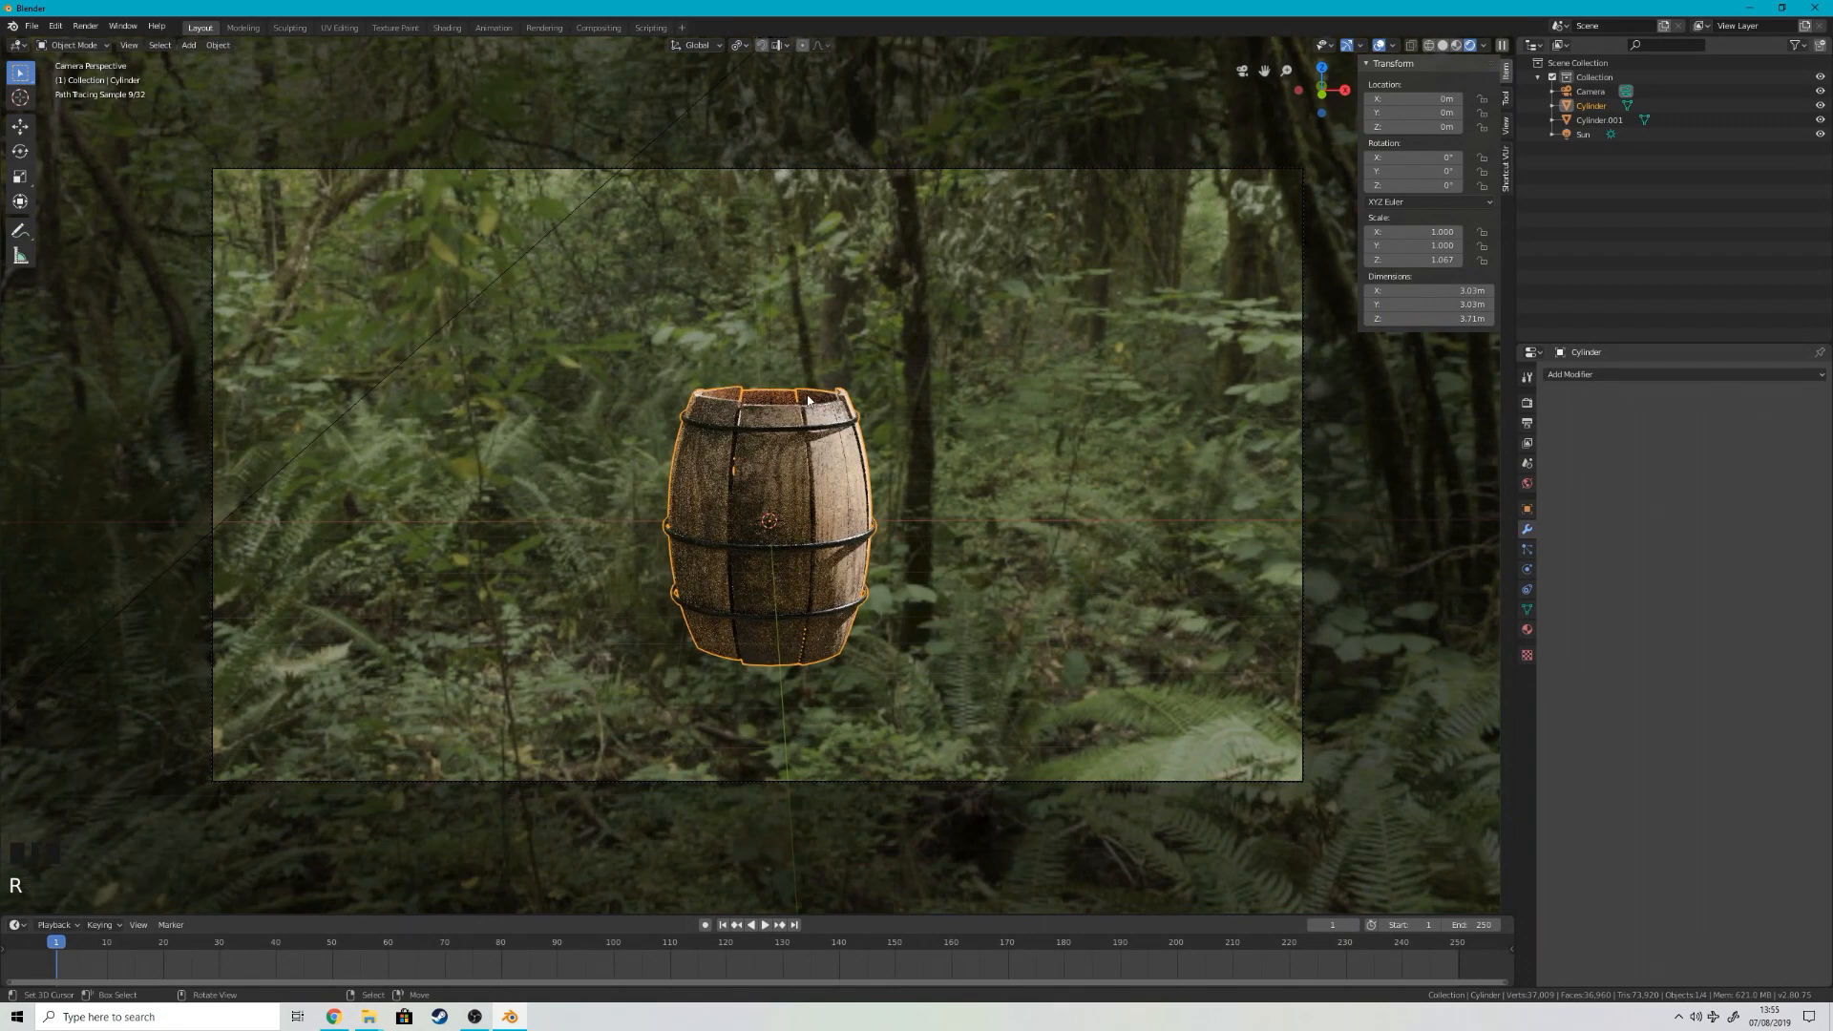
pyautogui.press('r')
pyautogui.press('r')
pyautogui.rightClick(1018, 363)
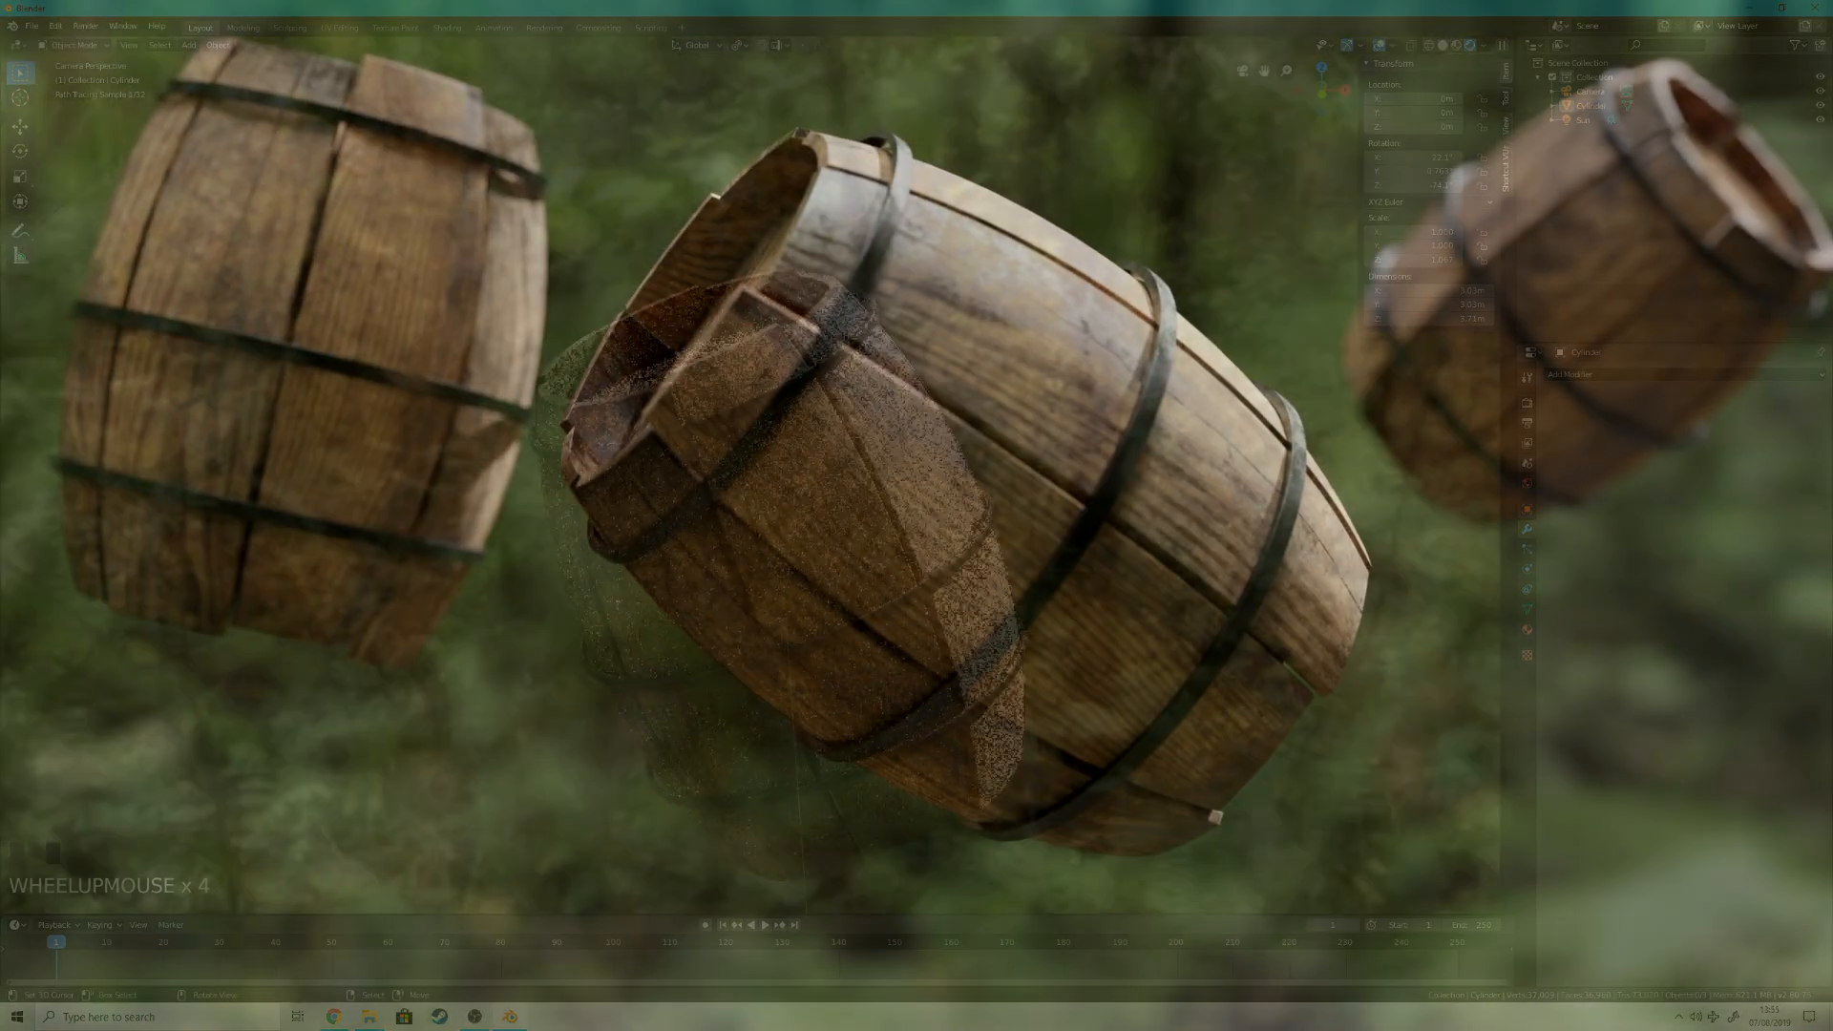